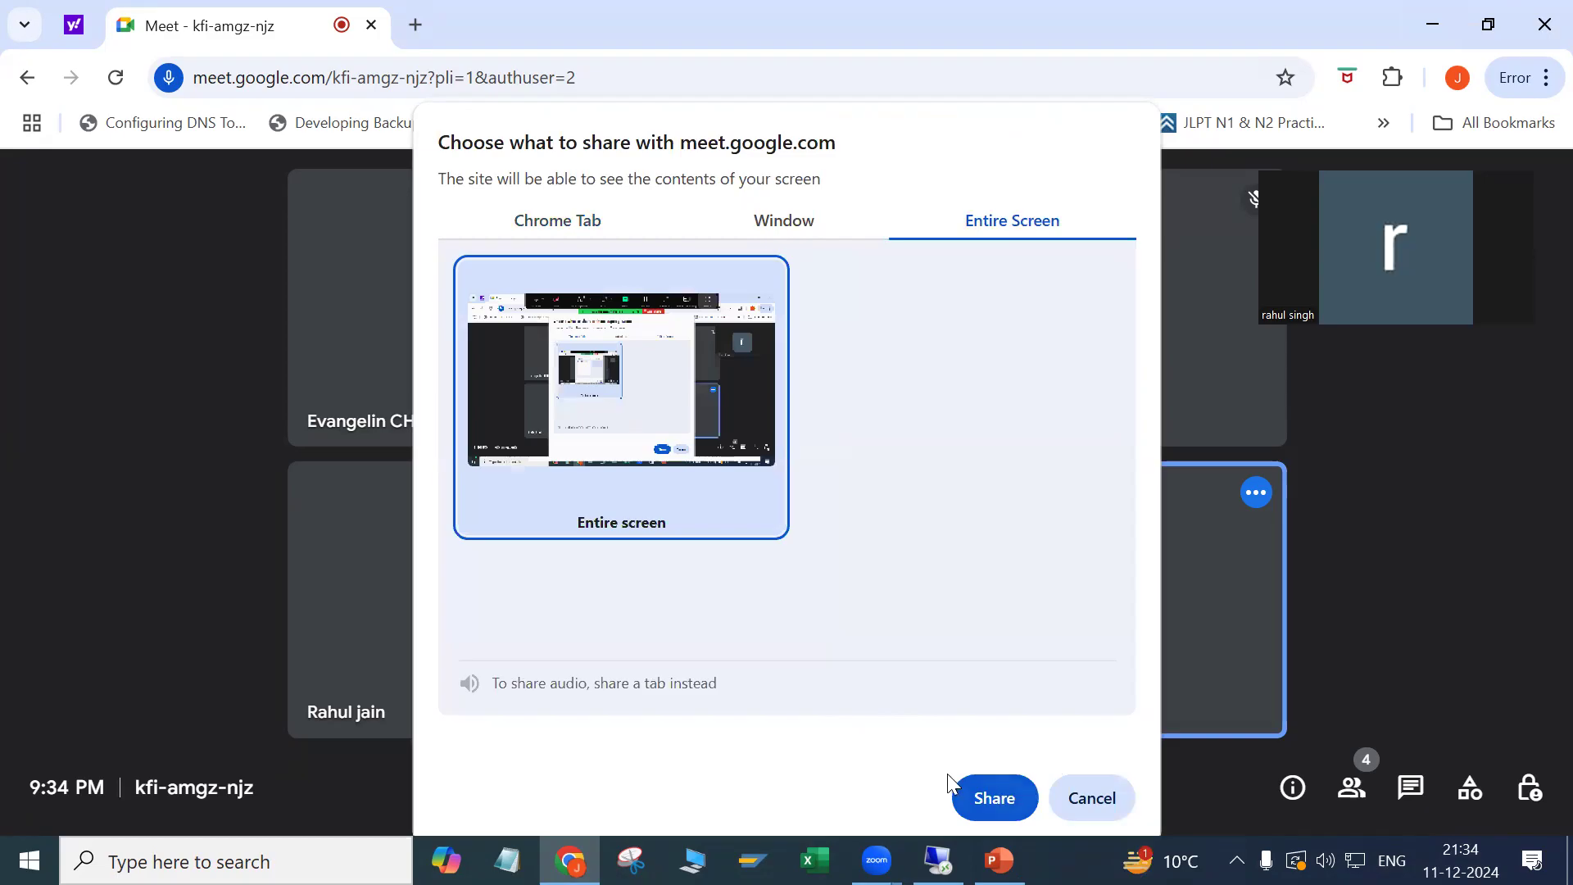
Step: Share the entire screen in the Google Meet call and switch to the 2_Org Structure presentation in PowerPoint
{"action": "left_click", "coordinate": [981, 798]}
{"action": "left_click", "coordinate": [999, 860]}
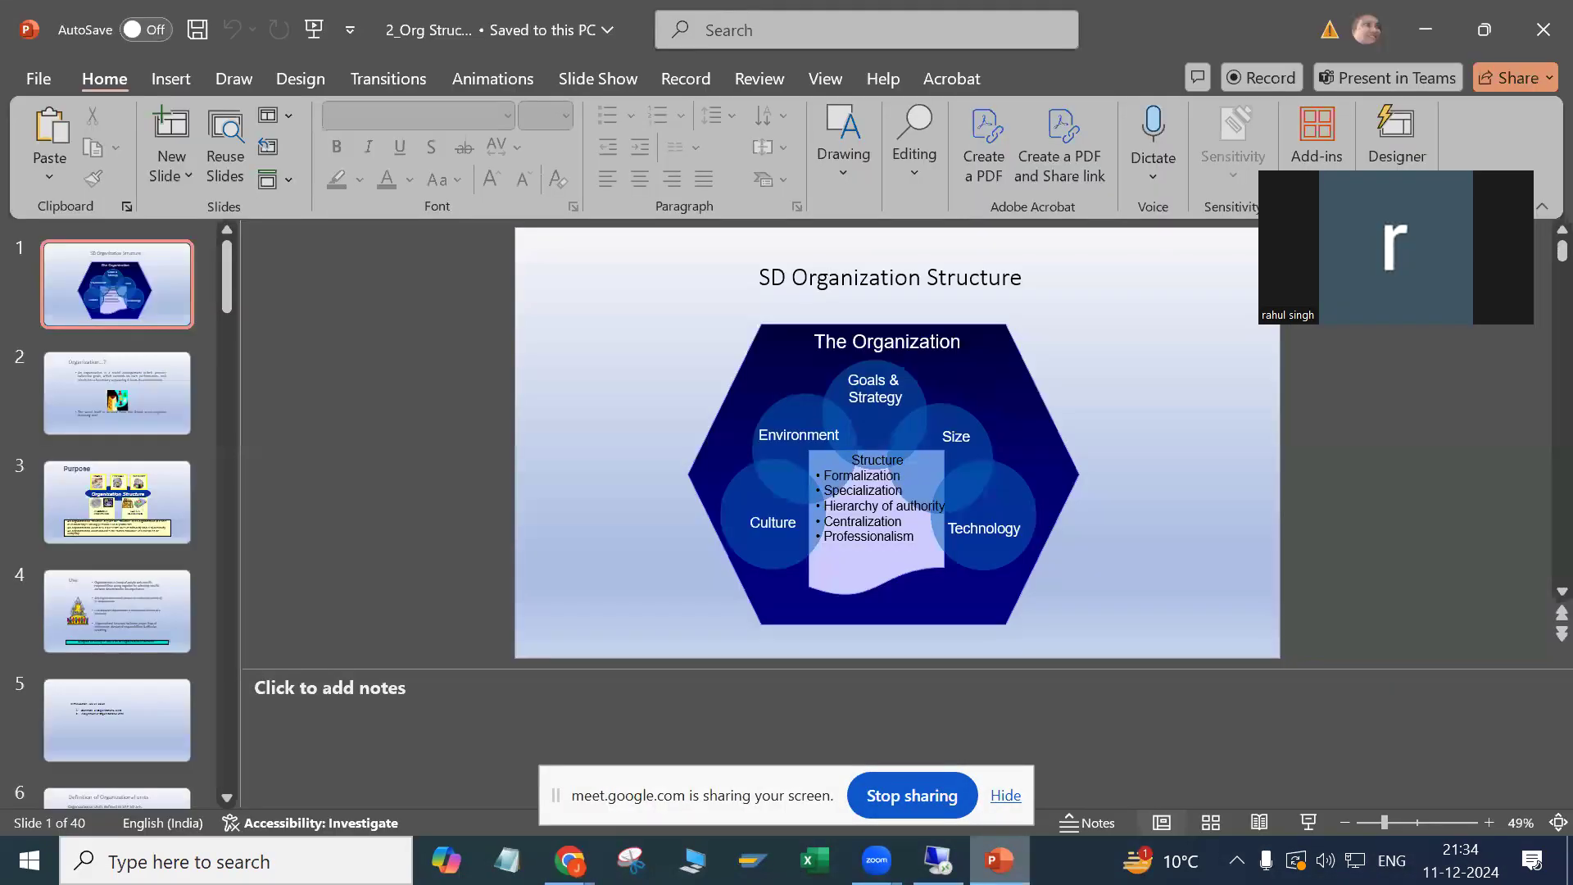
{"action": "mouse_move", "coordinate": [938, 860]}
{"action": "mouse_move", "coordinate": [876, 860]}
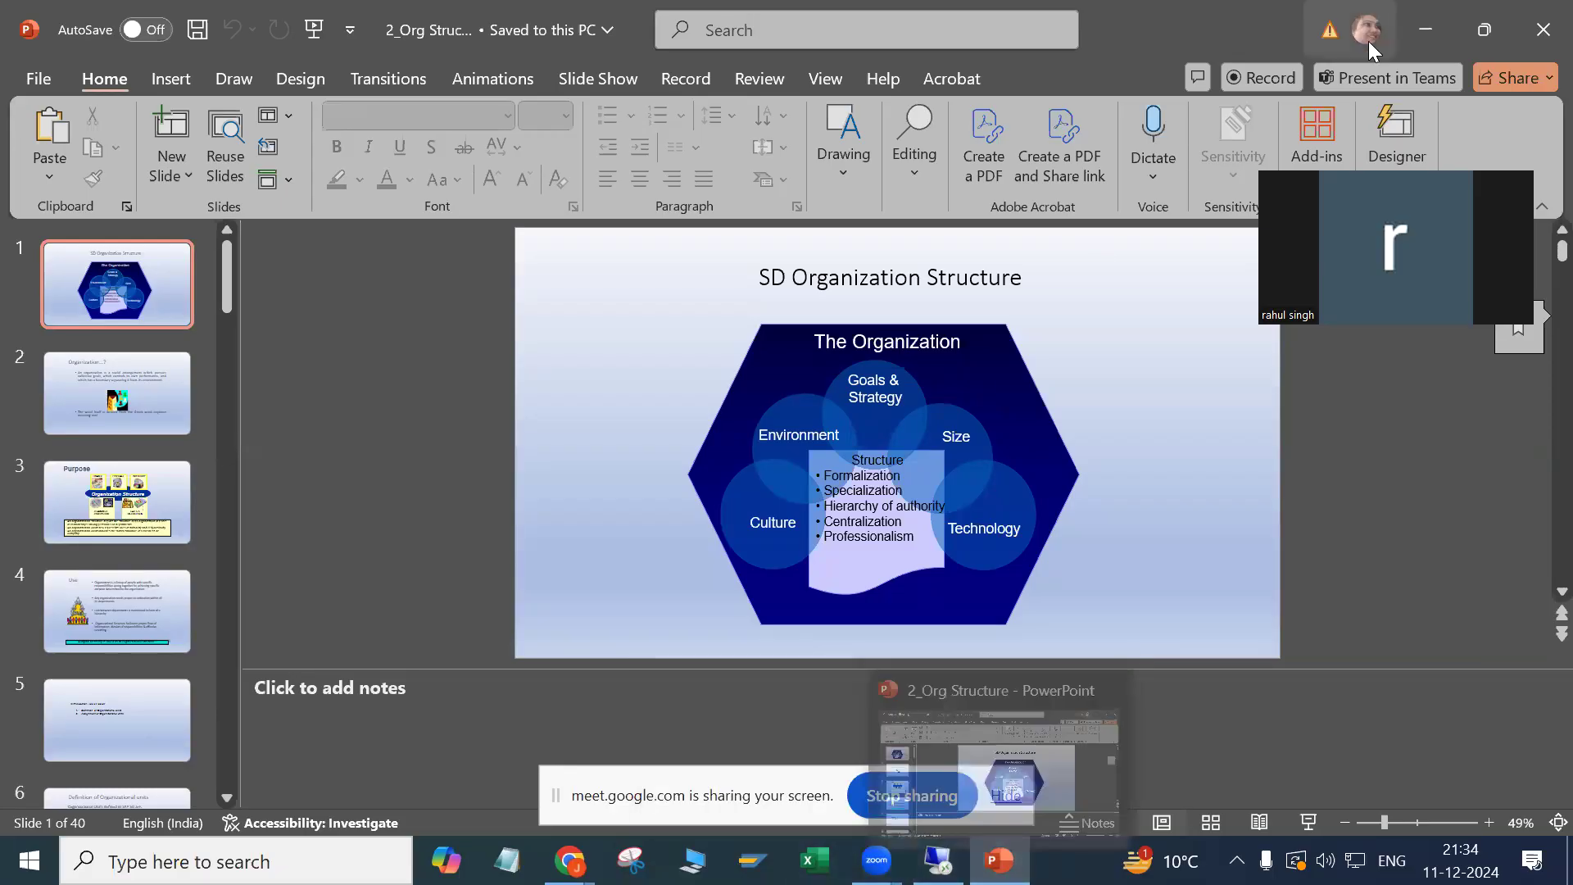
{"action": "mouse_move", "coordinate": [569, 860]}
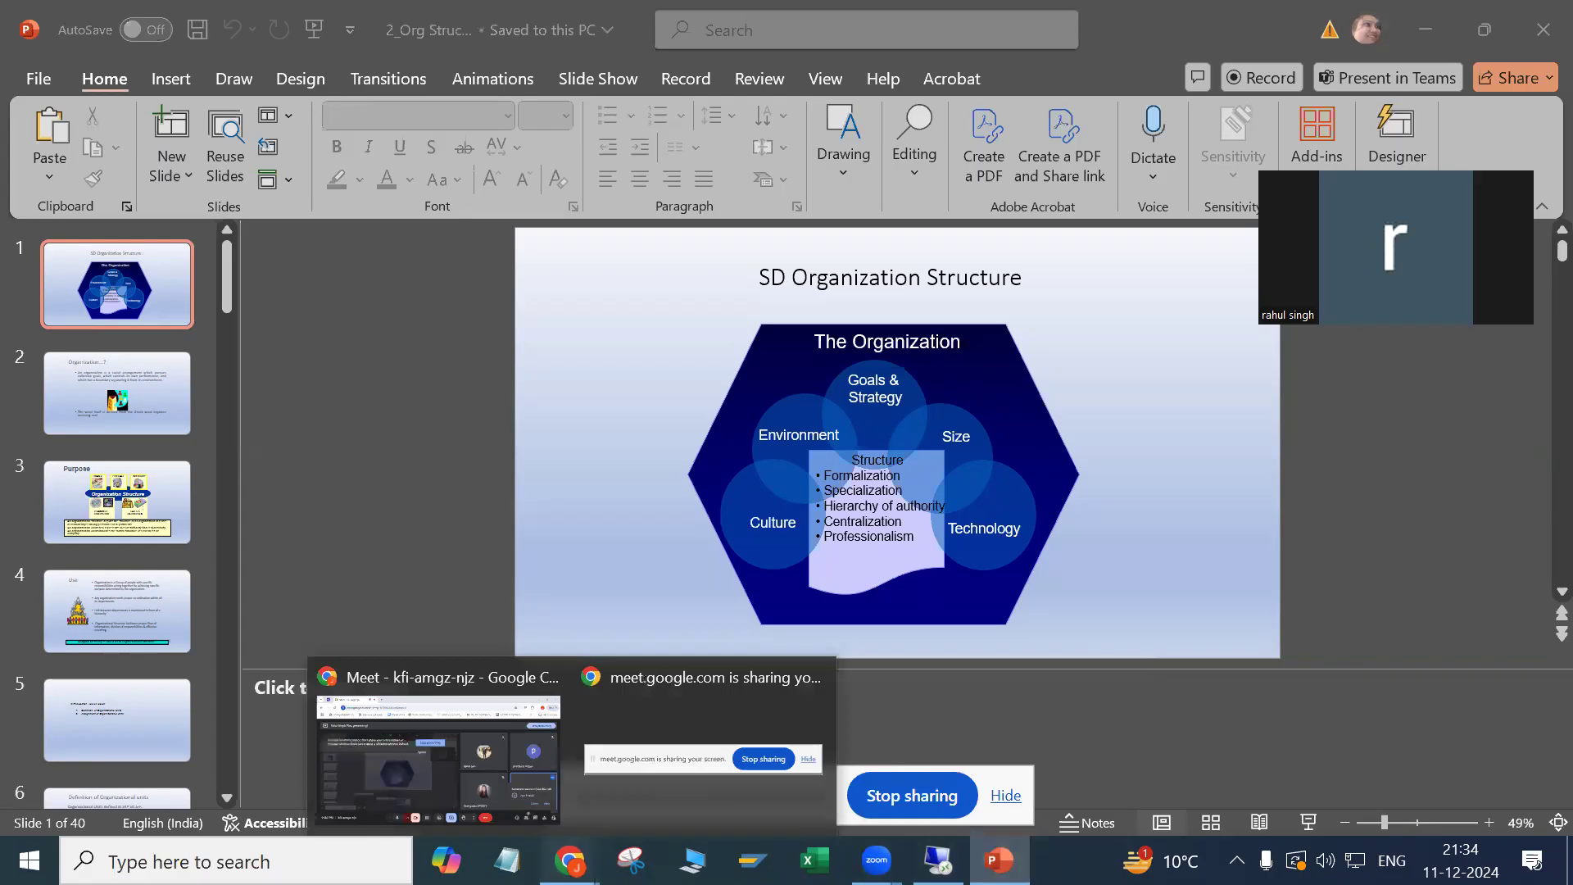
Step: Admit the waiting participant to the Google Meet call, hide the screen-sharing notice and return to the PowerPoint presentation
{"action": "left_click", "coordinate": [429, 760]}
{"action": "left_click", "coordinate": [1406, 695]}
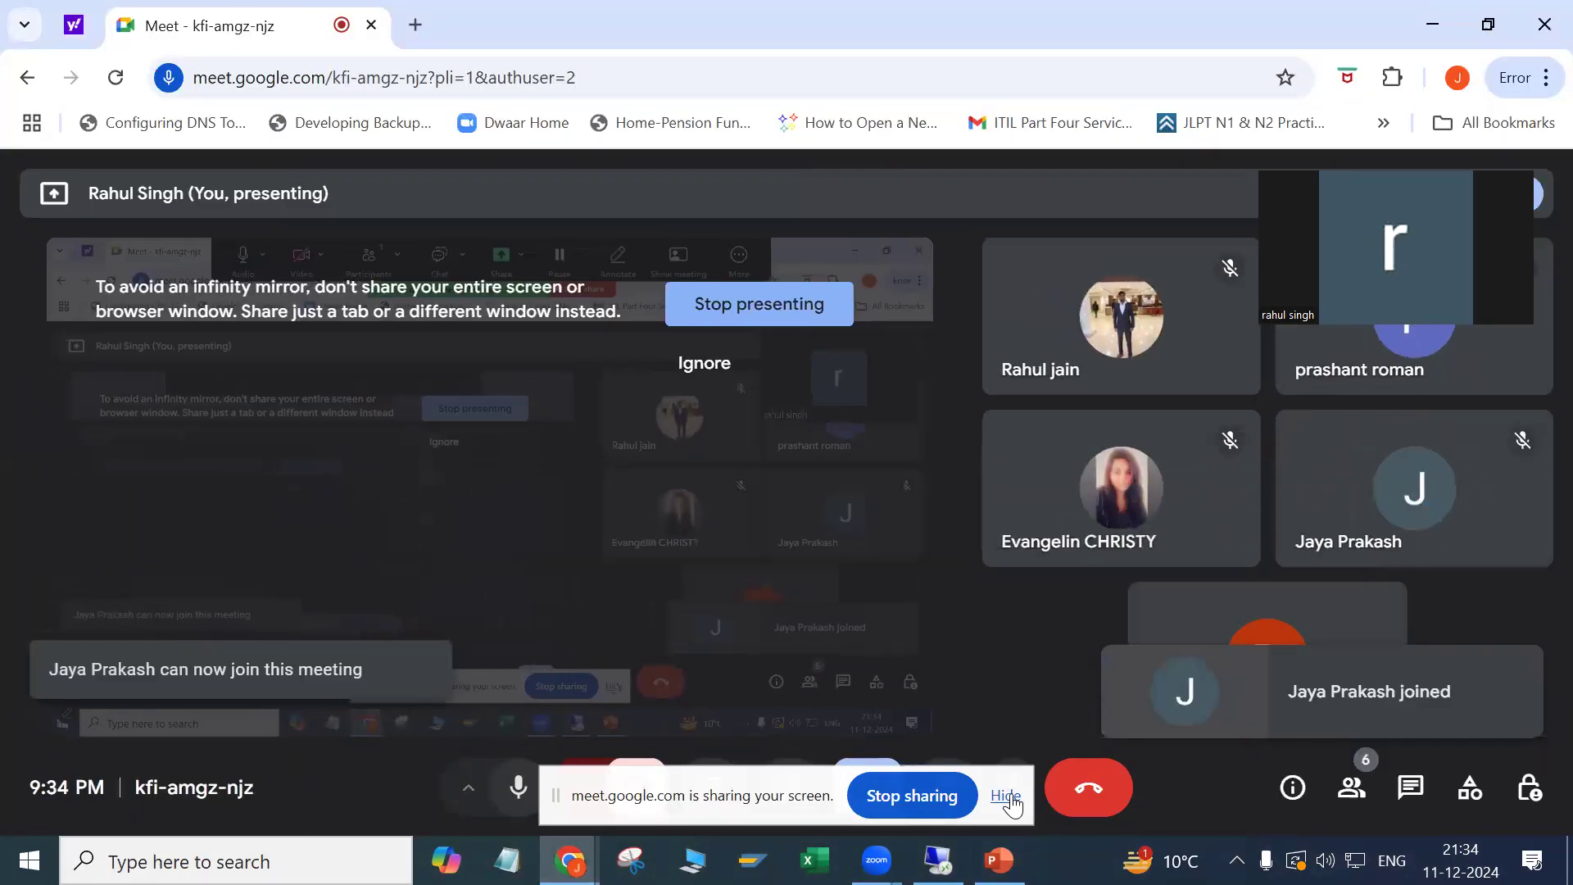
{"action": "left_click", "coordinate": [1004, 796]}
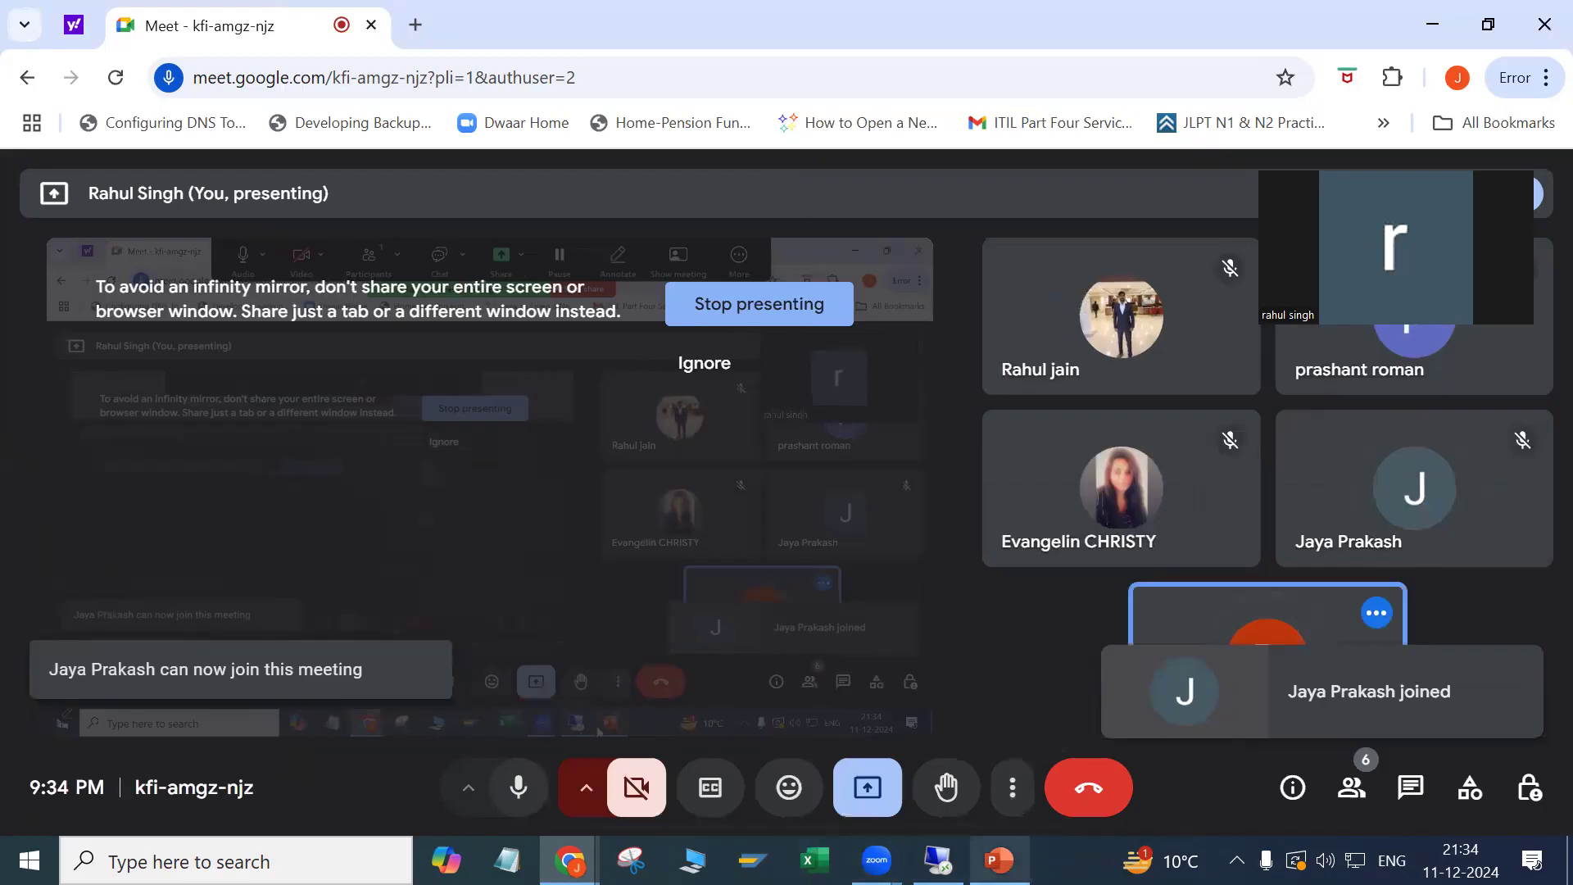
{"action": "mouse_move", "coordinate": [999, 860]}
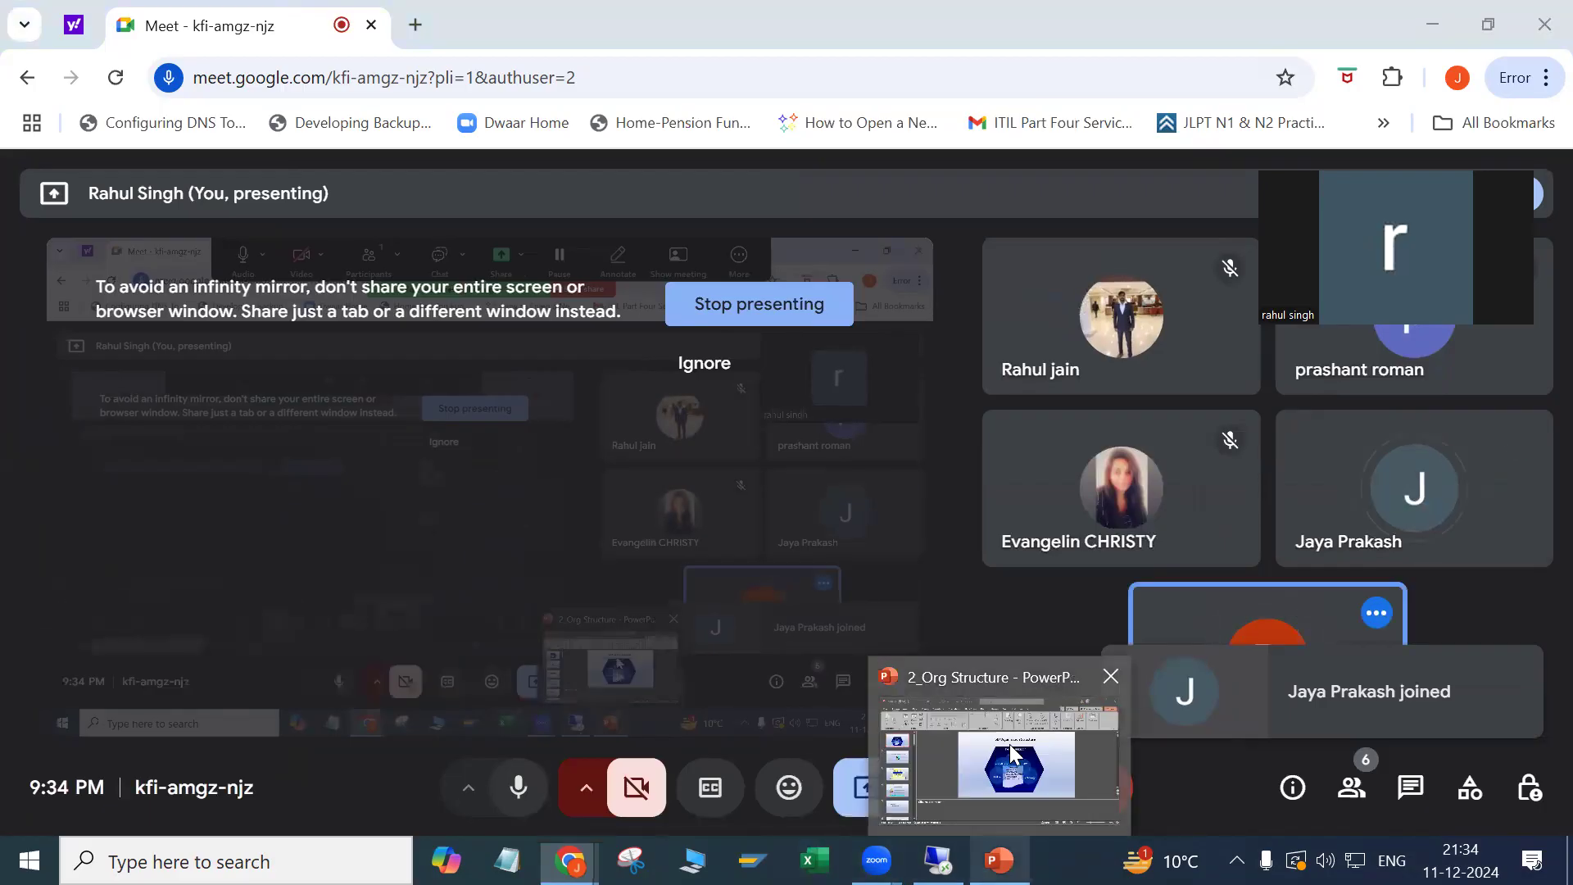
{"action": "left_click", "coordinate": [926, 819]}
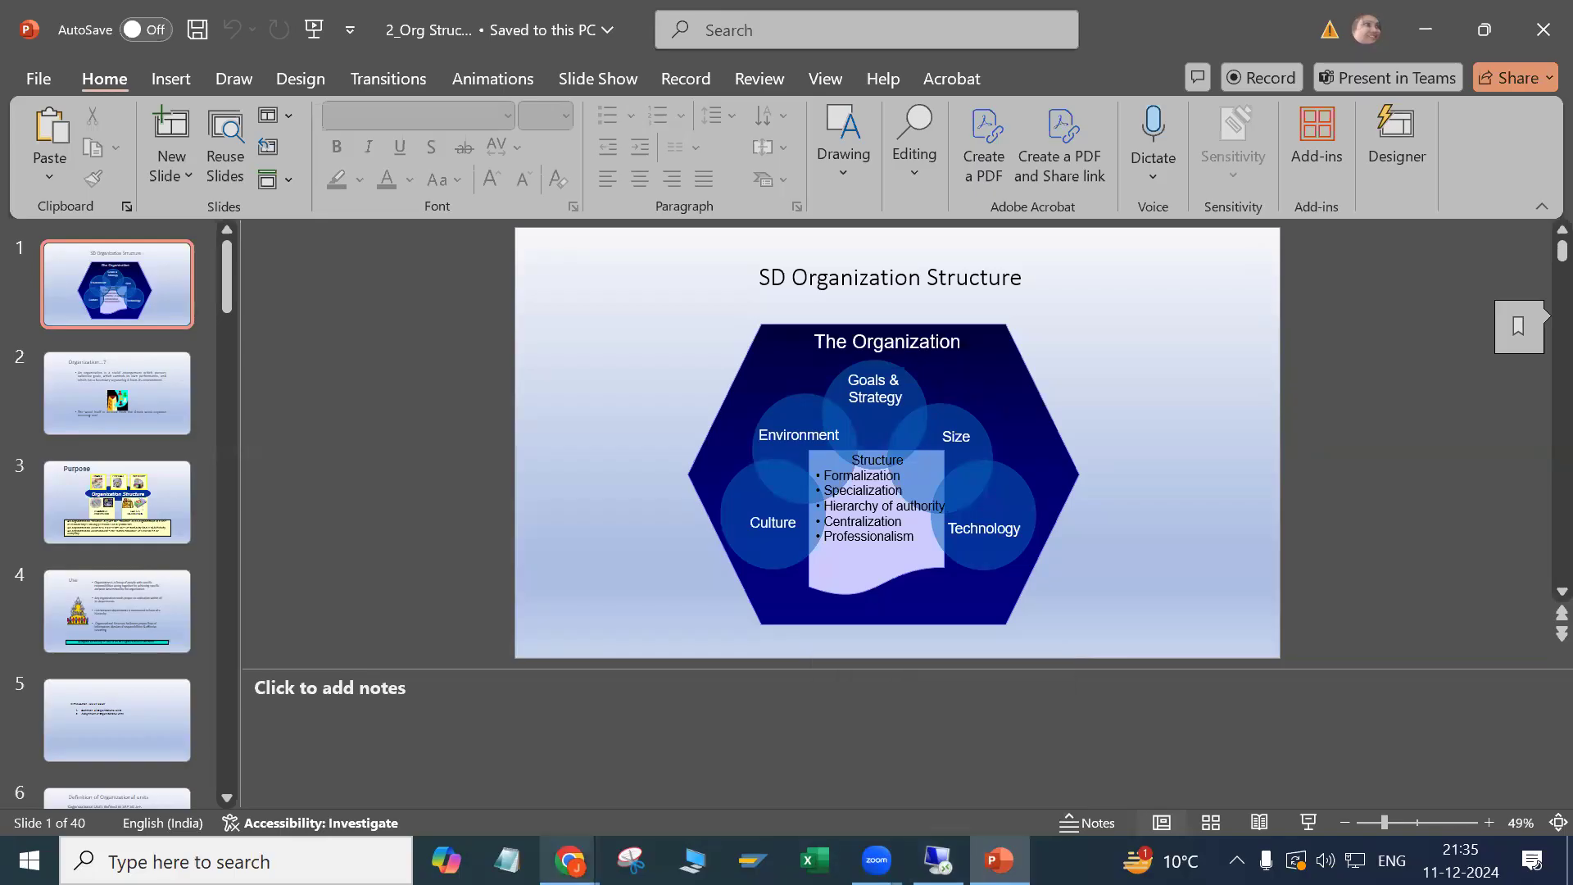
Step: Check the participants in the Google Meet call and go back to the presentation
{"action": "mouse_move", "coordinate": [569, 860]}
{"action": "left_click", "coordinate": [500, 761]}
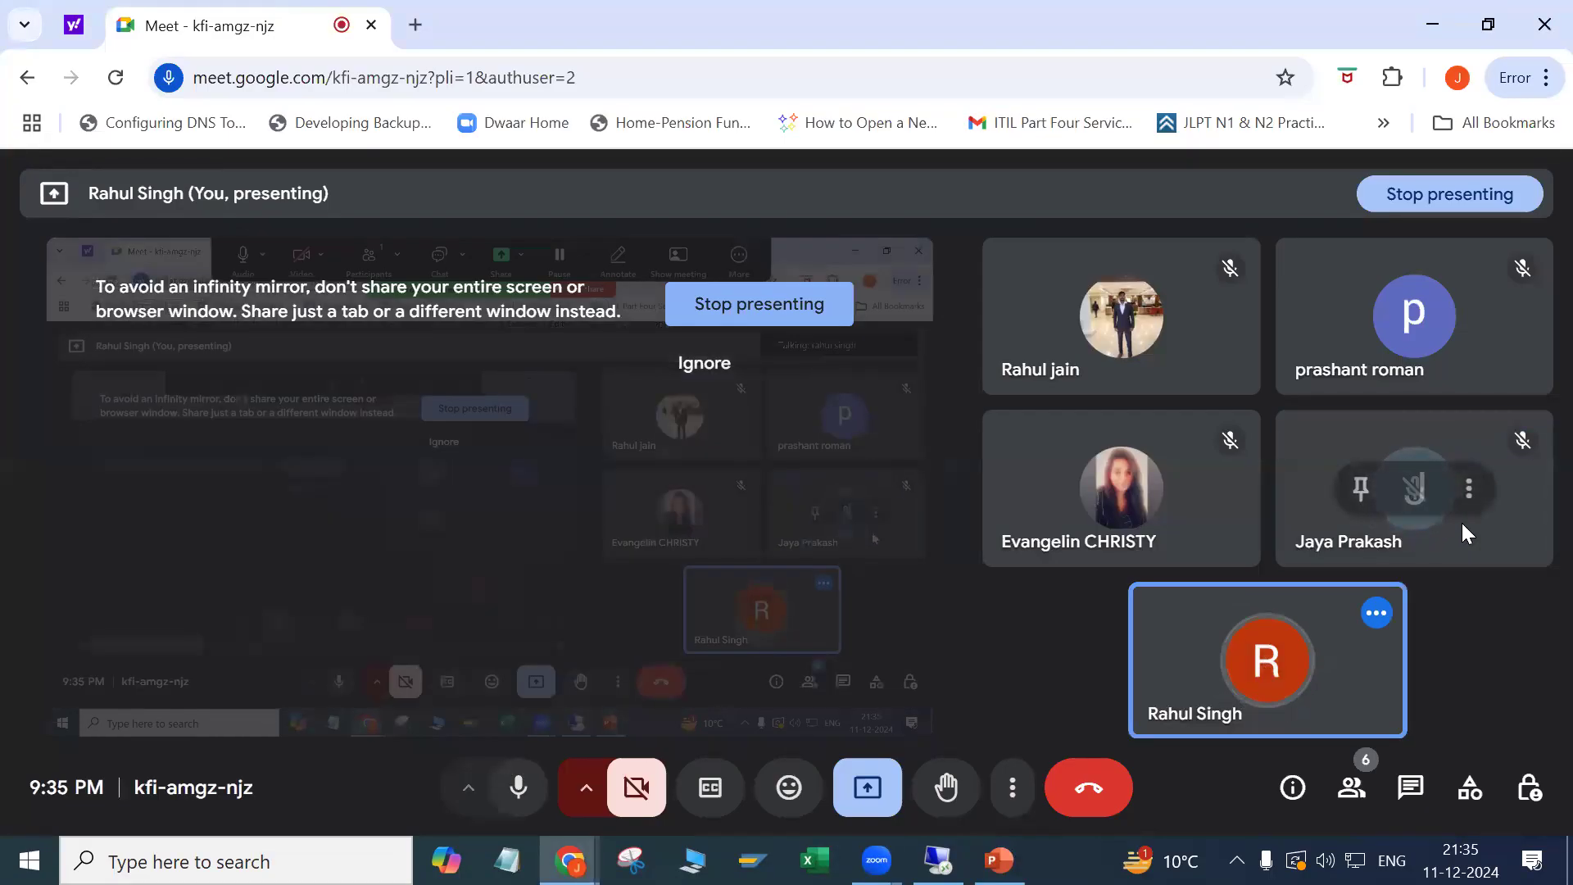
{"action": "left_click", "coordinate": [999, 861]}
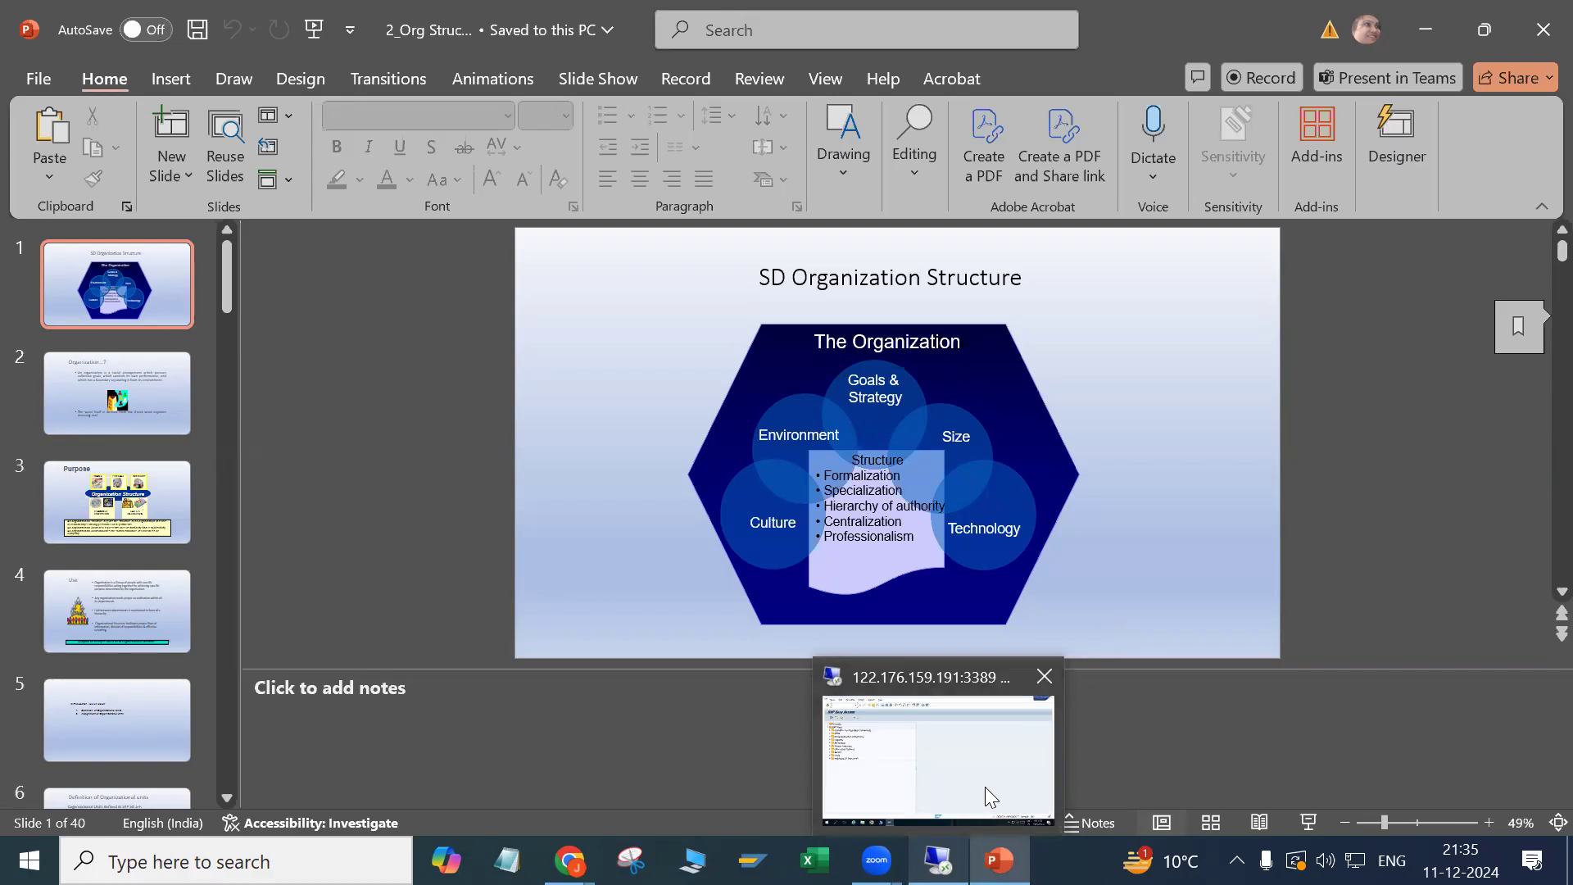
Step: Switch to the SAP remote desktop session, open a blank Notepad note over it and write "Company" on the second line
{"action": "left_click", "coordinate": [937, 783]}
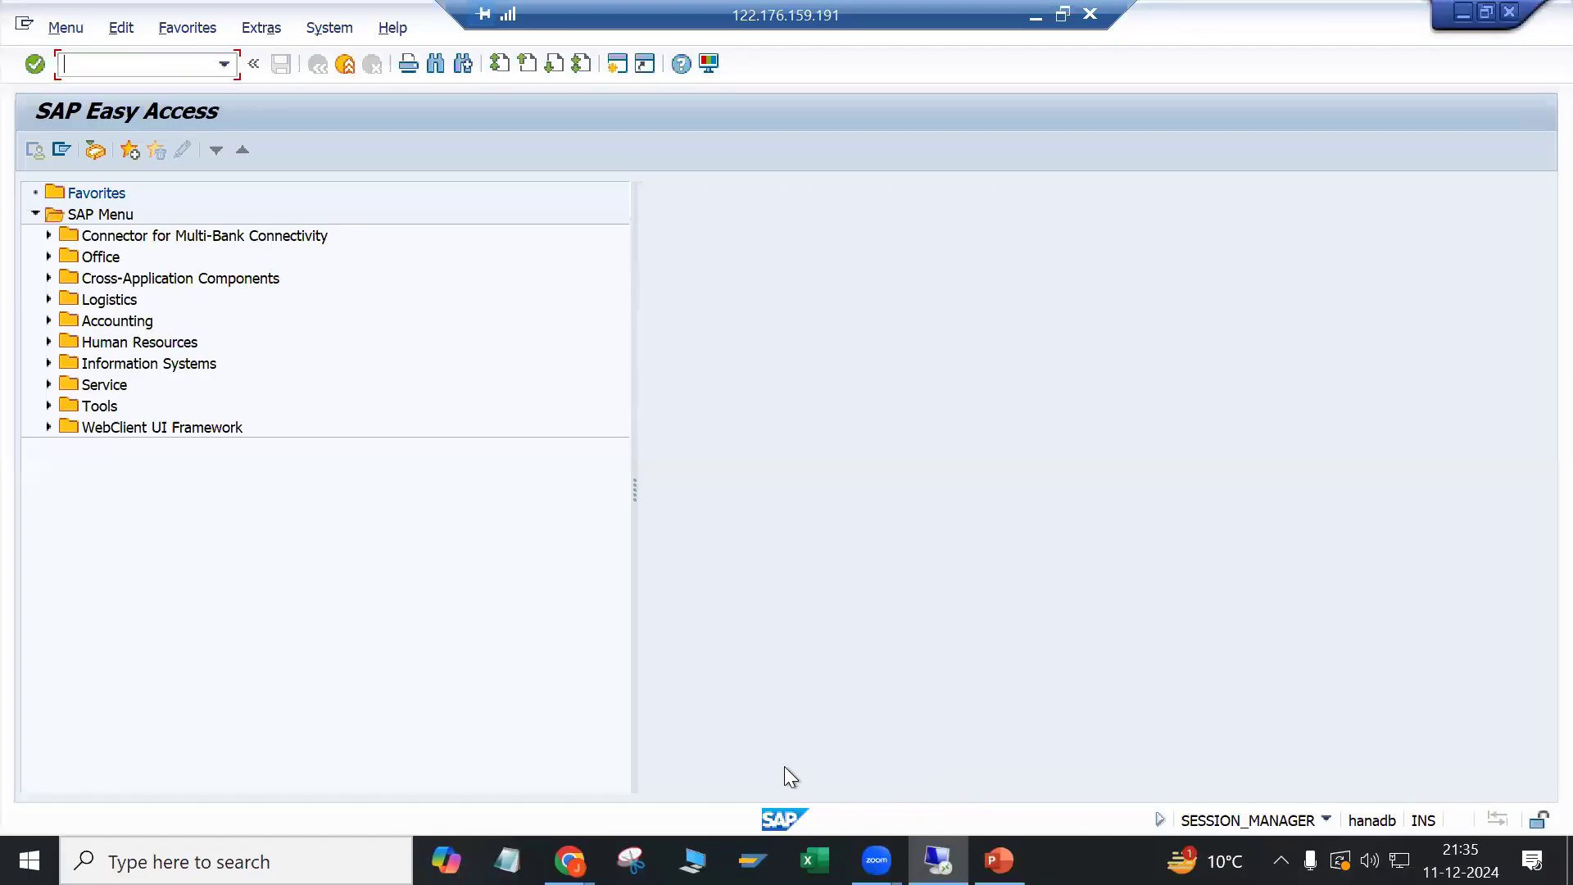
{"action": "left_click", "coordinate": [507, 860]}
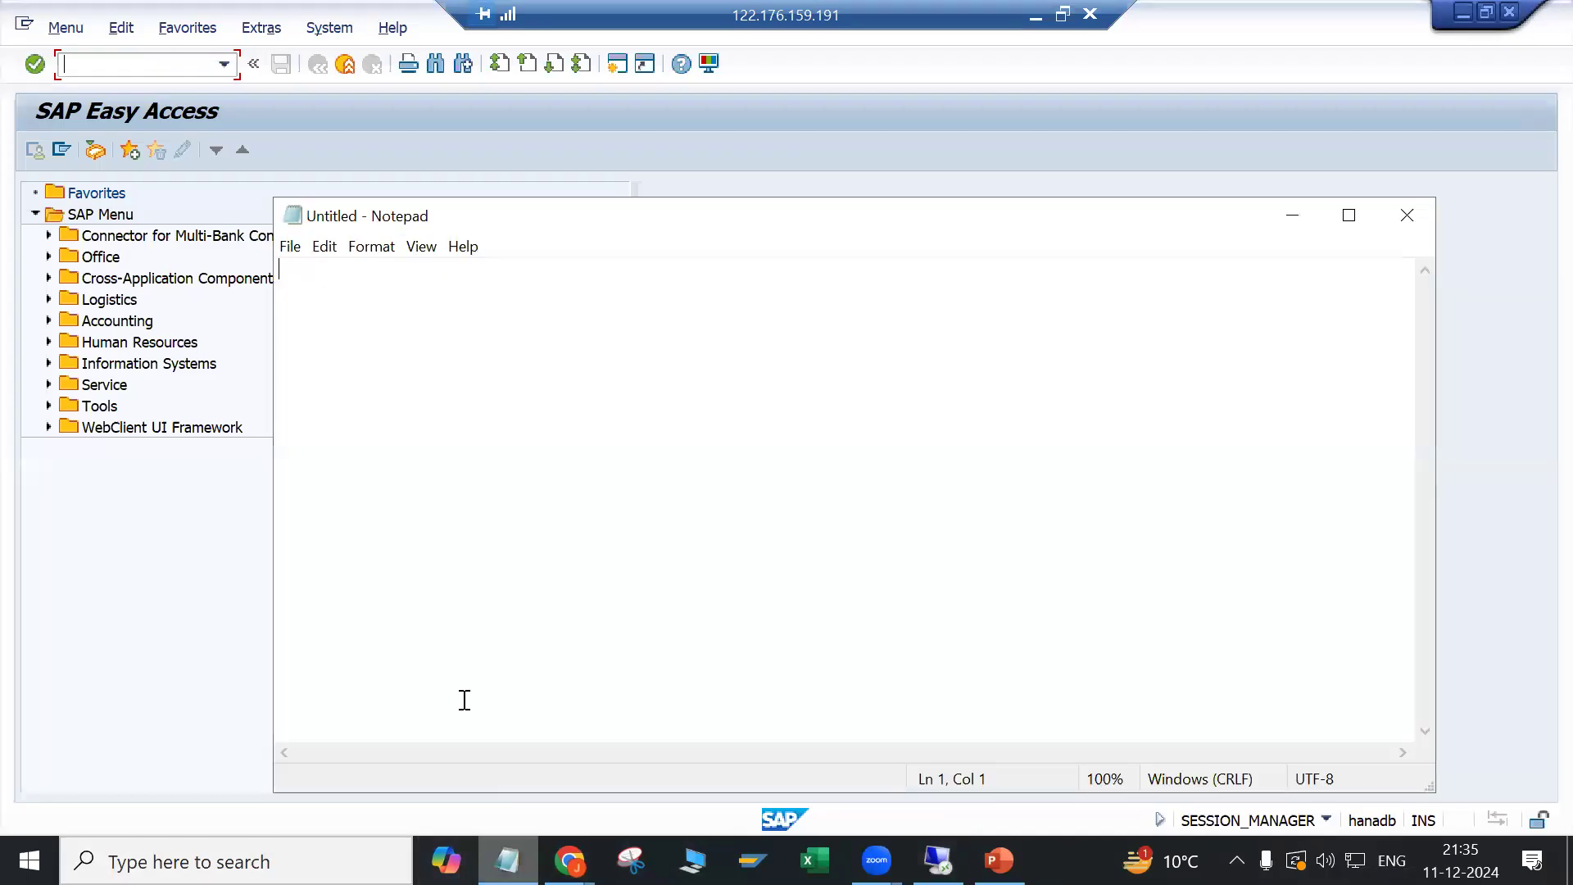
{"action": "double_click", "coordinate": [714, 214]}
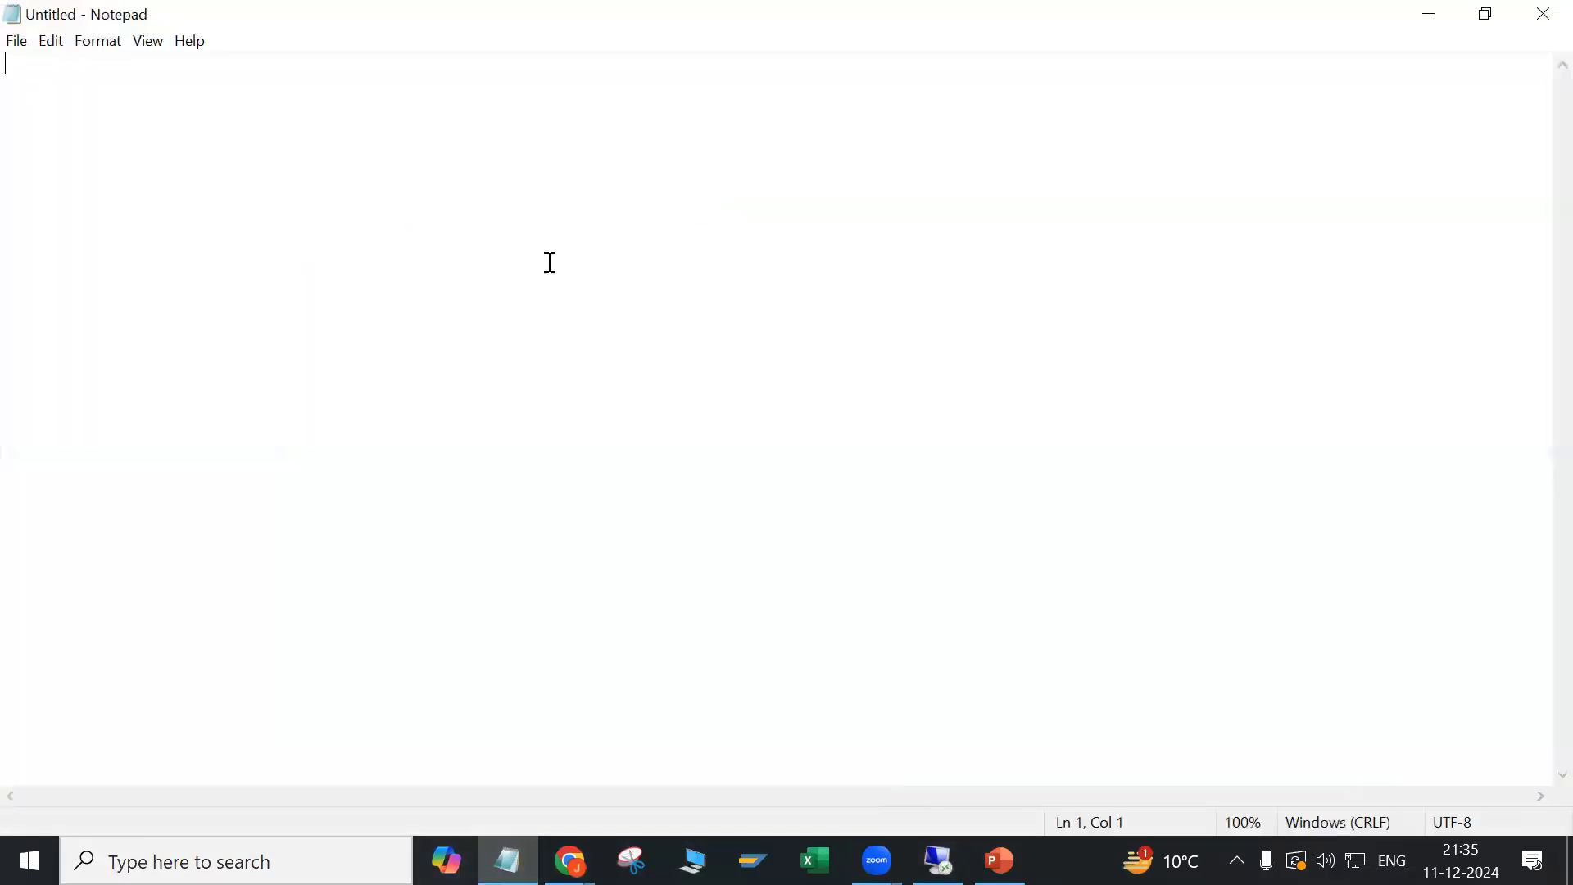
{"action": "double_click", "coordinate": [227, 18]}
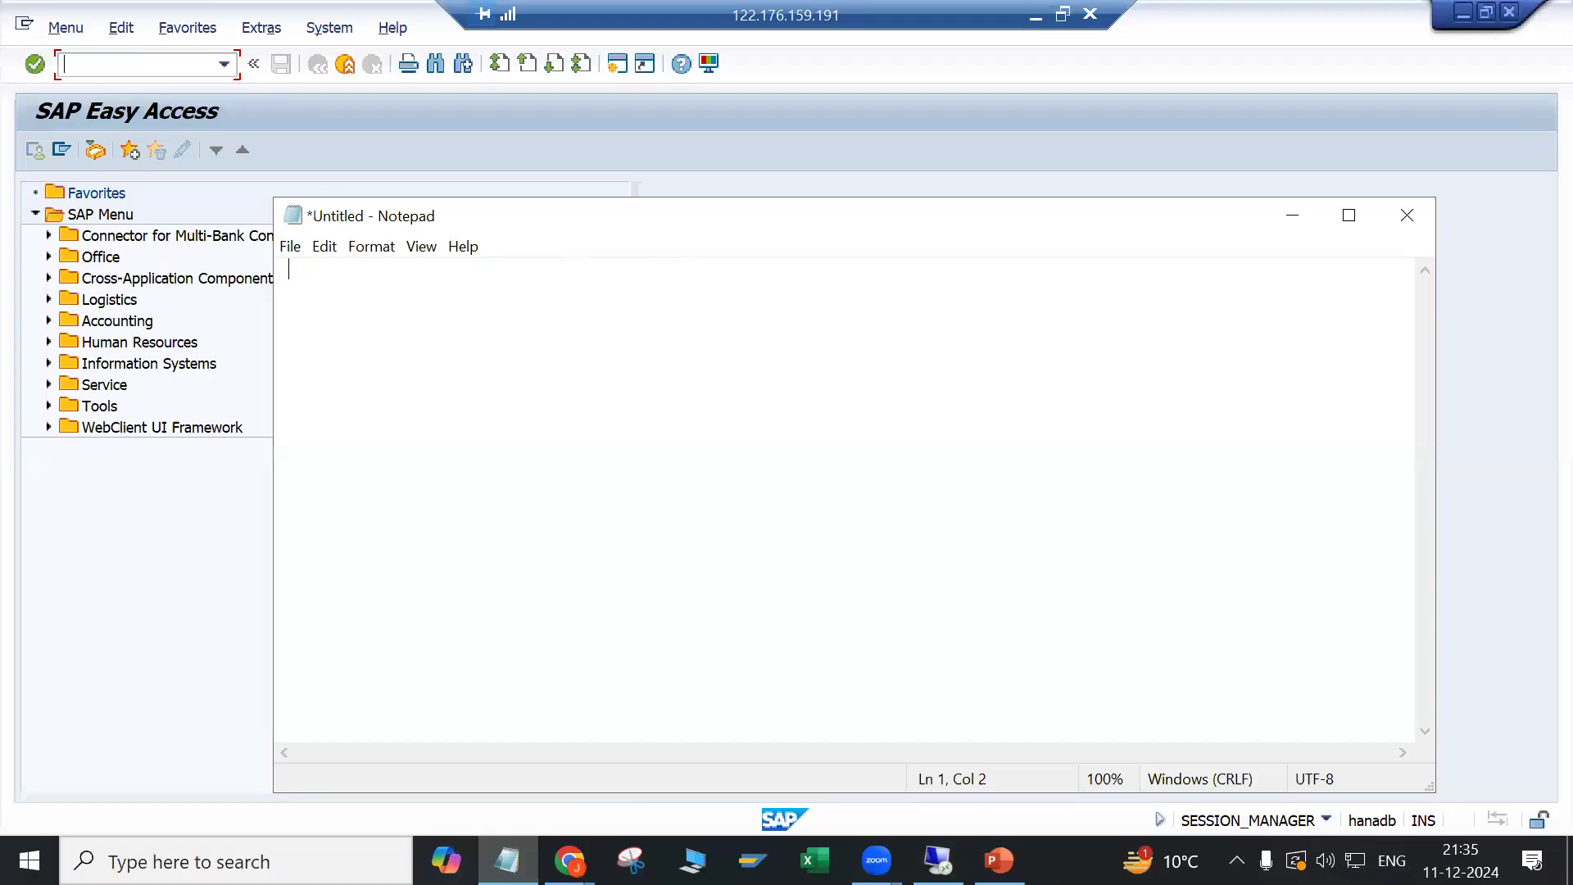
{"action": "key", "text": "Return"}
{"action": "key", "text": "Tab"}
{"action": "type", "text": "Company"}
{"action": "key", "text": "BackSpace"}
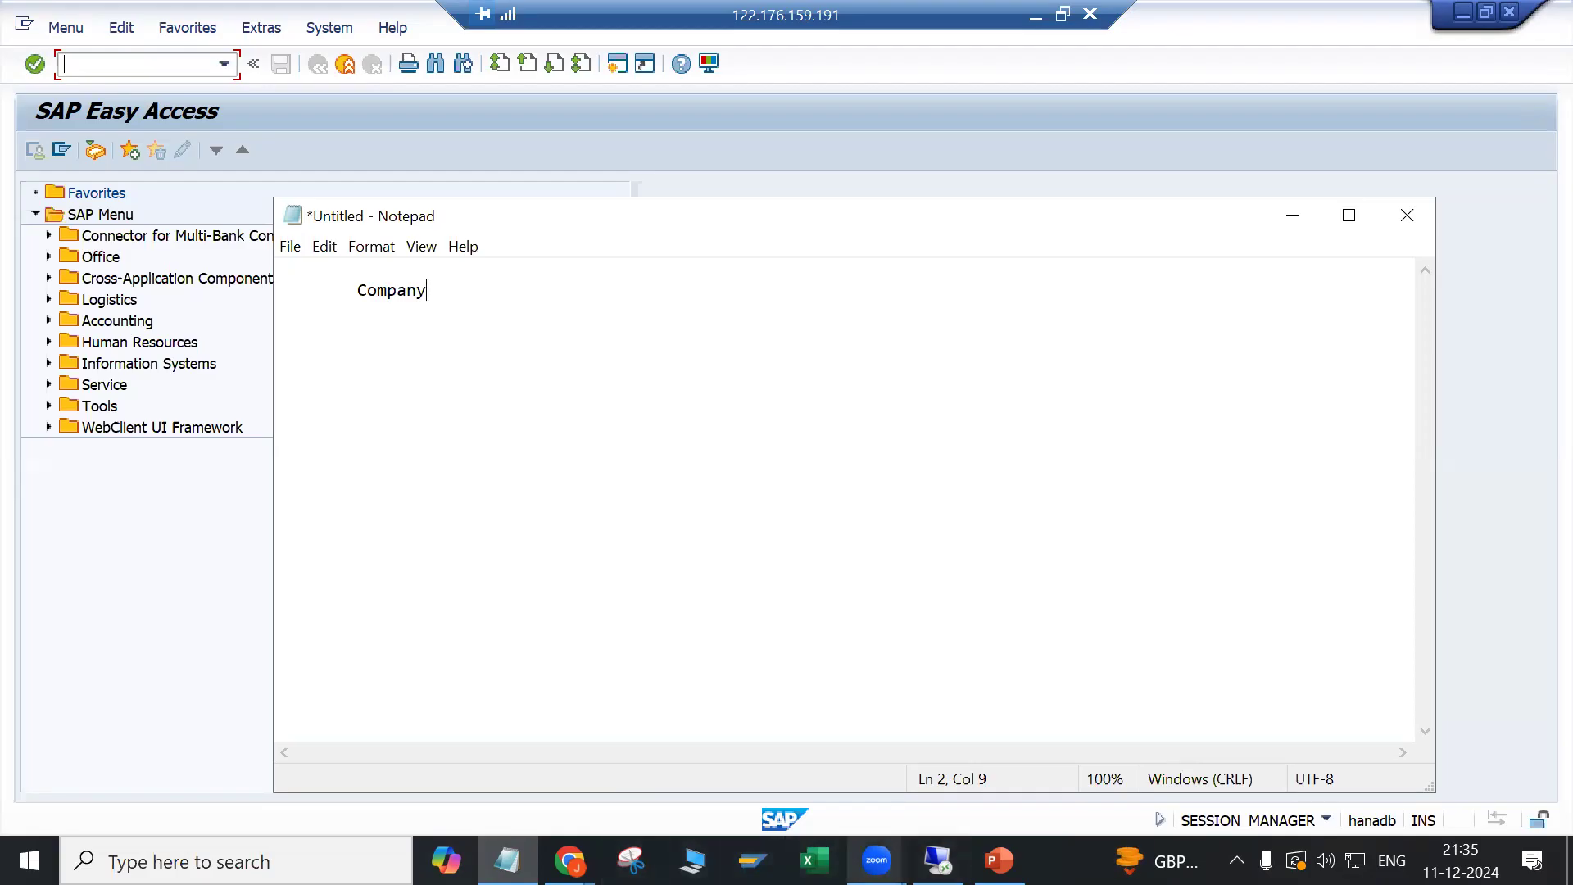
Step: Check the Google Meet call window and minimize it to return to the Notepad note
{"action": "left_click", "coordinate": [876, 859]}
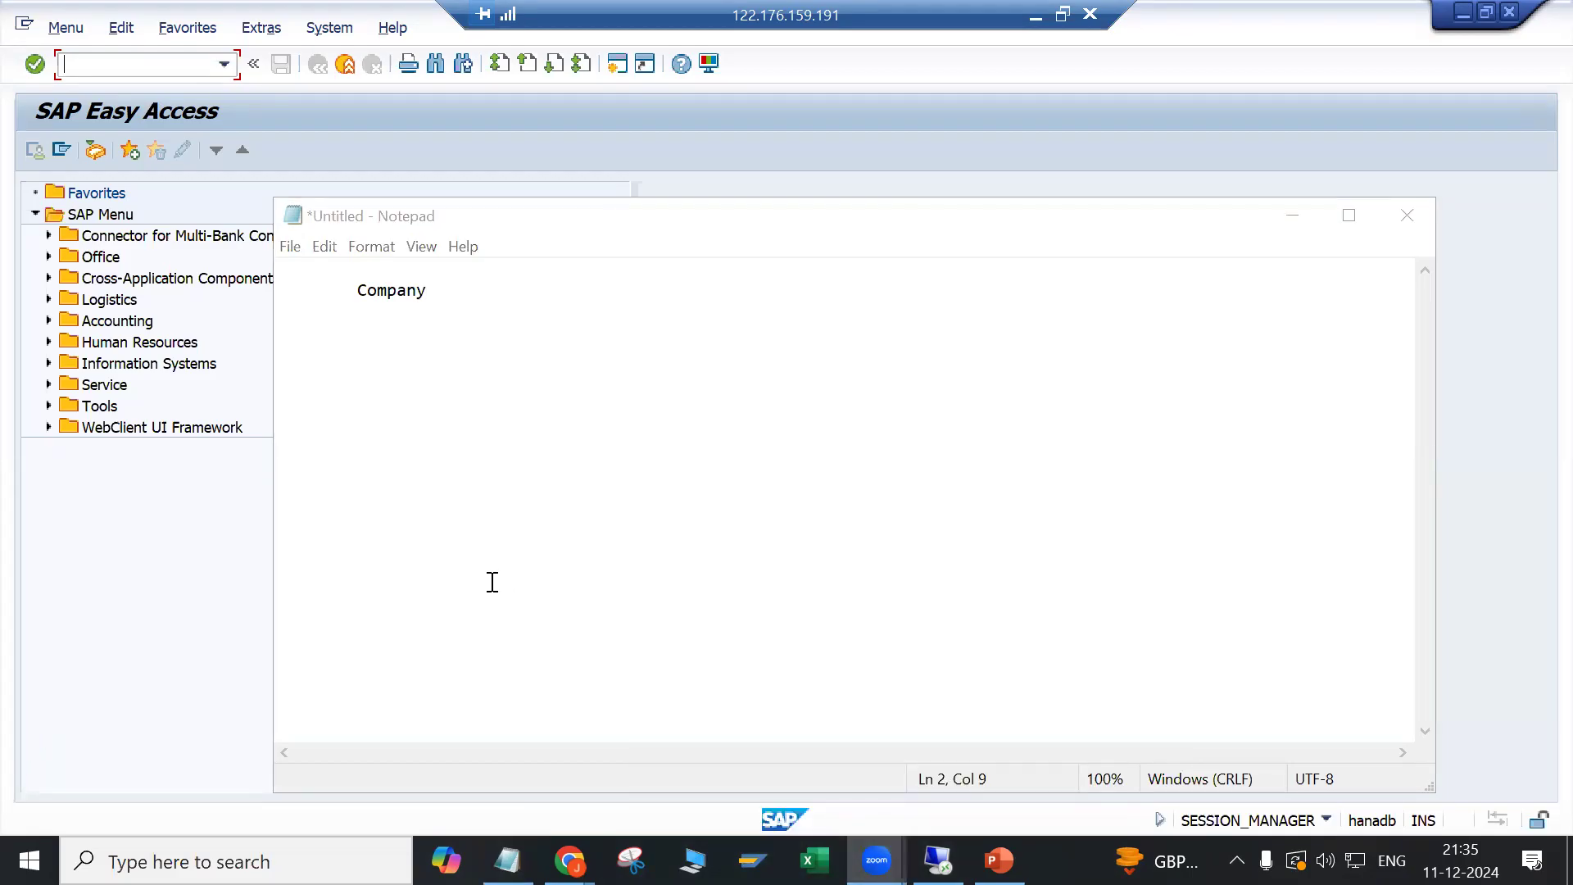
{"action": "left_click", "coordinate": [450, 570]}
{"action": "left_click", "coordinate": [569, 860]}
{"action": "left_click", "coordinate": [408, 728]}
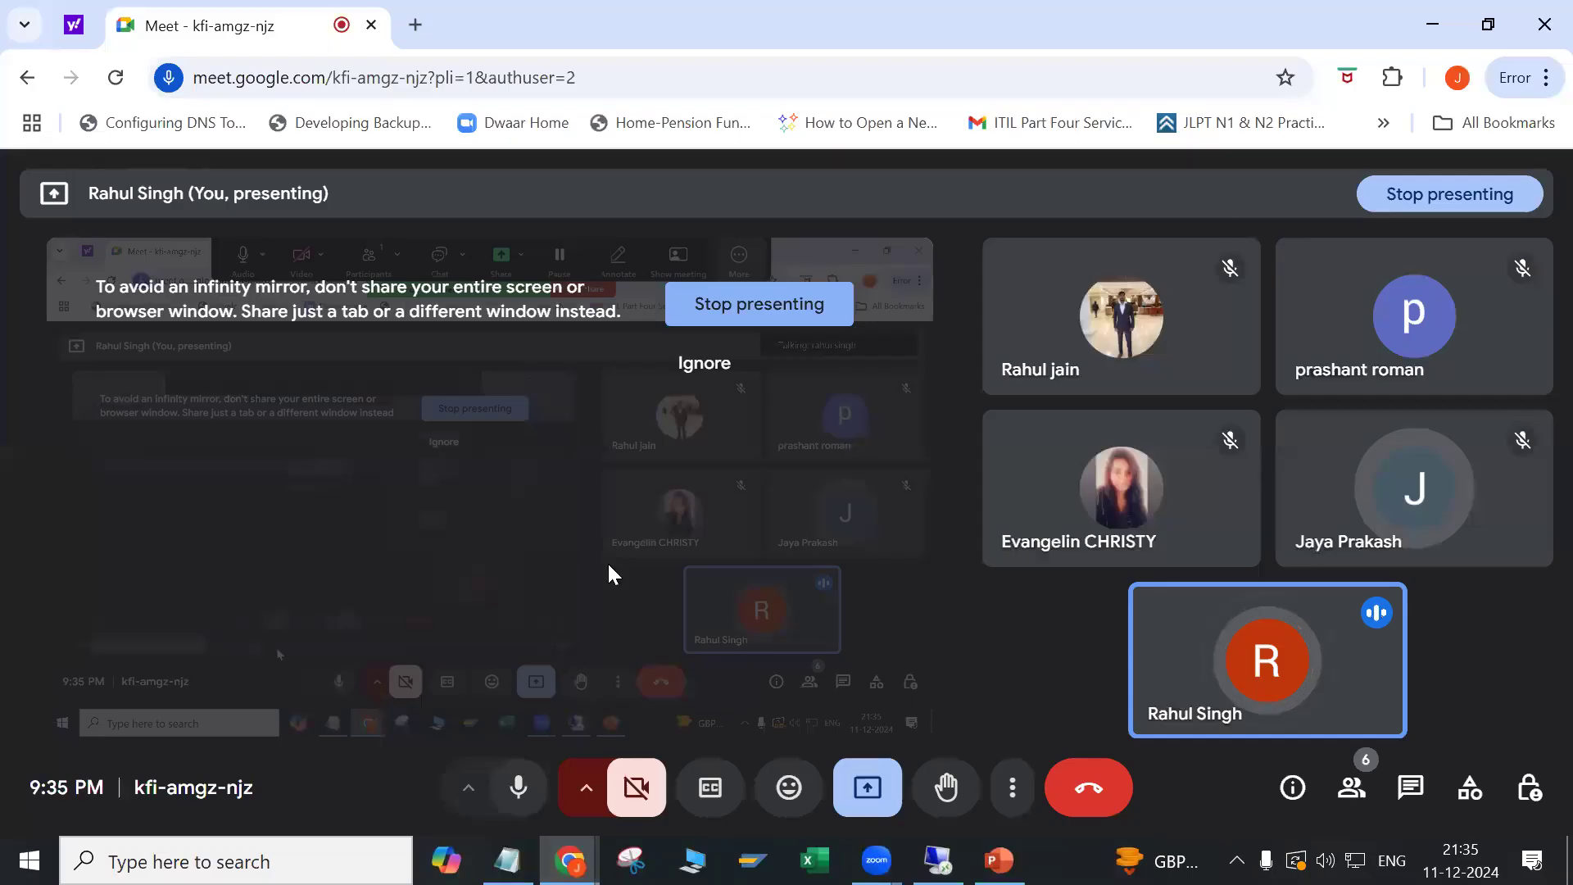
{"action": "left_click", "coordinate": [1427, 17]}
Step: Remove the indent before "Company" and extend the line to read "Company / Client"
{"action": "left_click", "coordinate": [358, 290]}
{"action": "key", "text": "BackSpace"}
{"action": "left_click", "coordinate": [437, 293]}
{"action": "type", "text": "/ "}
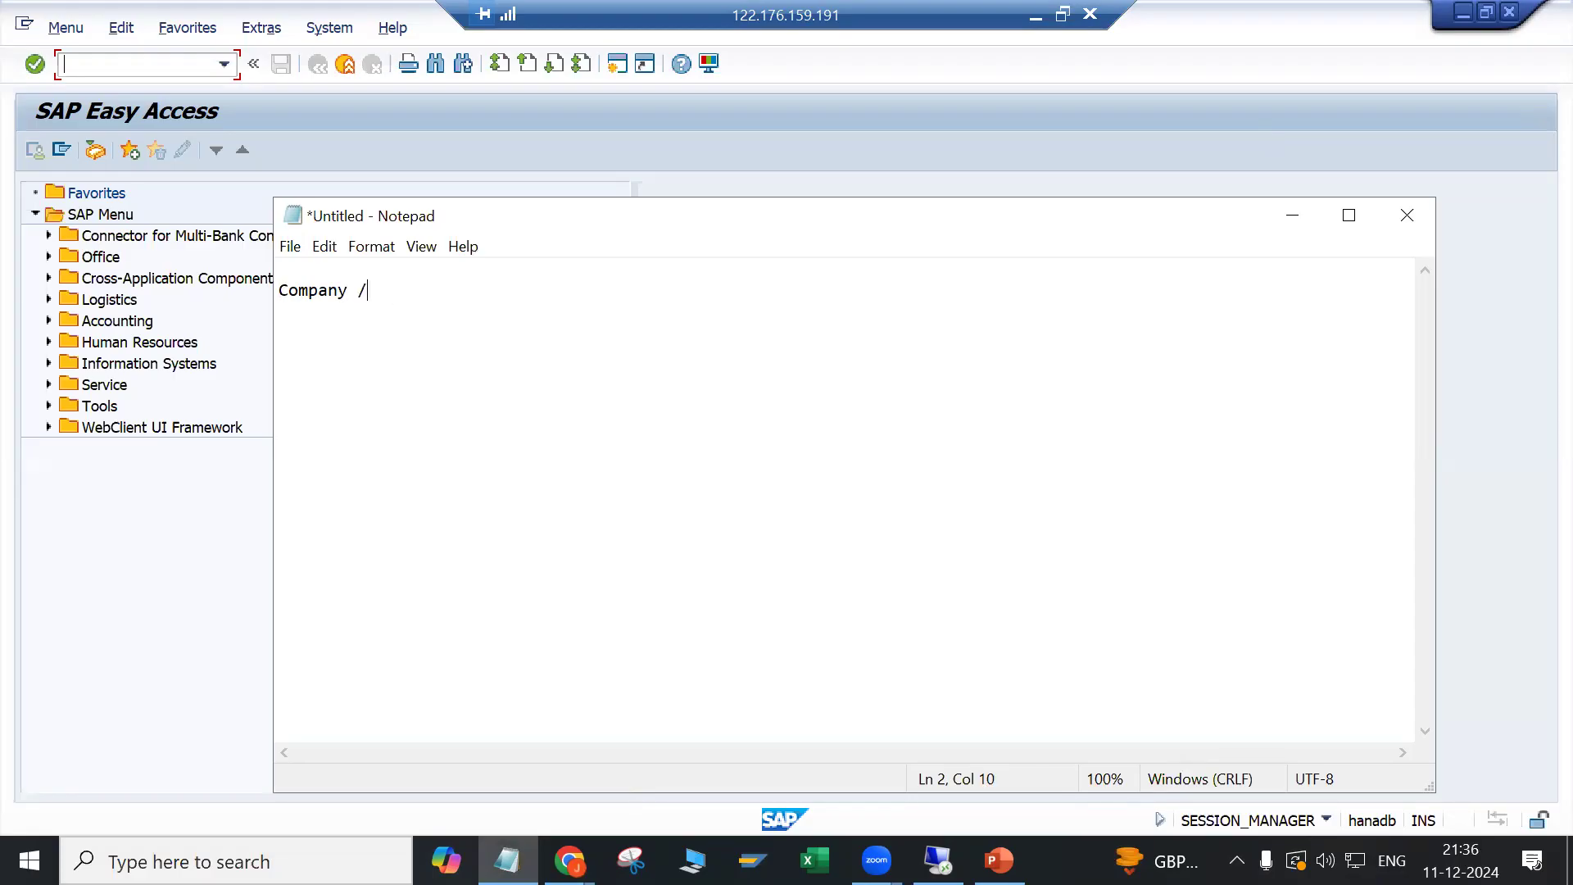
{"action": "type", "text": "Client -"}
{"action": "key", "text": "BackSpace"}
Step: Add the entries "Company Code", "Plant" and "Shipping Point" below the first line, separated by blank lines
{"action": "key", "text": "Return"}
{"action": "key", "text": "Return"}
{"action": "type", "text": "Company Code"}
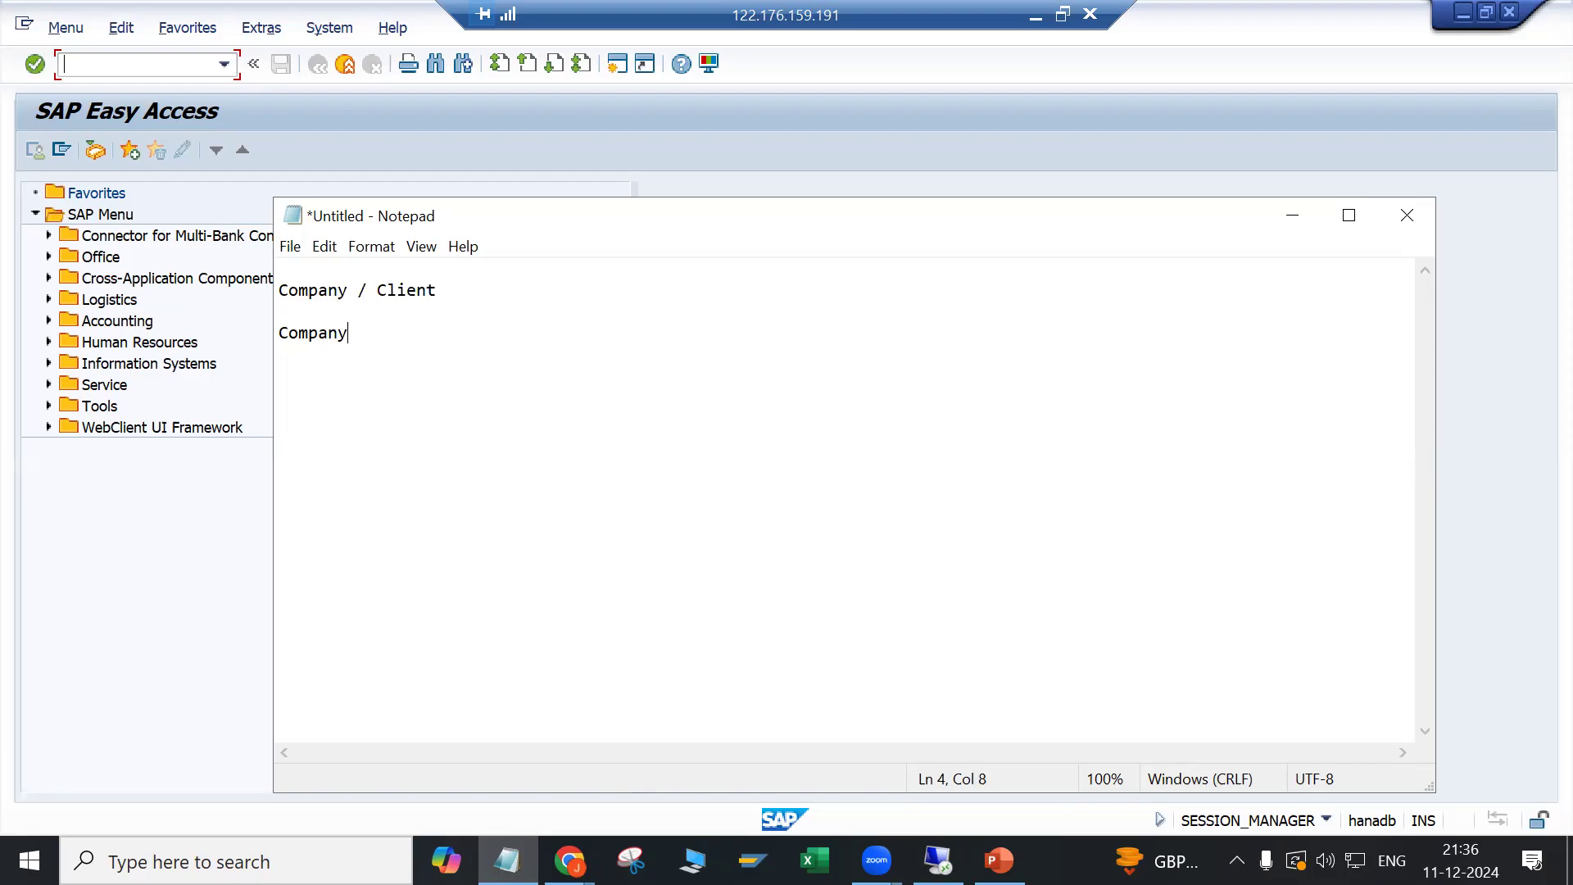
{"action": "key", "text": "Return"}
{"action": "key", "text": "Return"}
{"action": "type", "text": "Plant"}
{"action": "key", "text": "Return"}
{"action": "key", "text": "Return"}
{"action": "type", "text": "Shipping "}
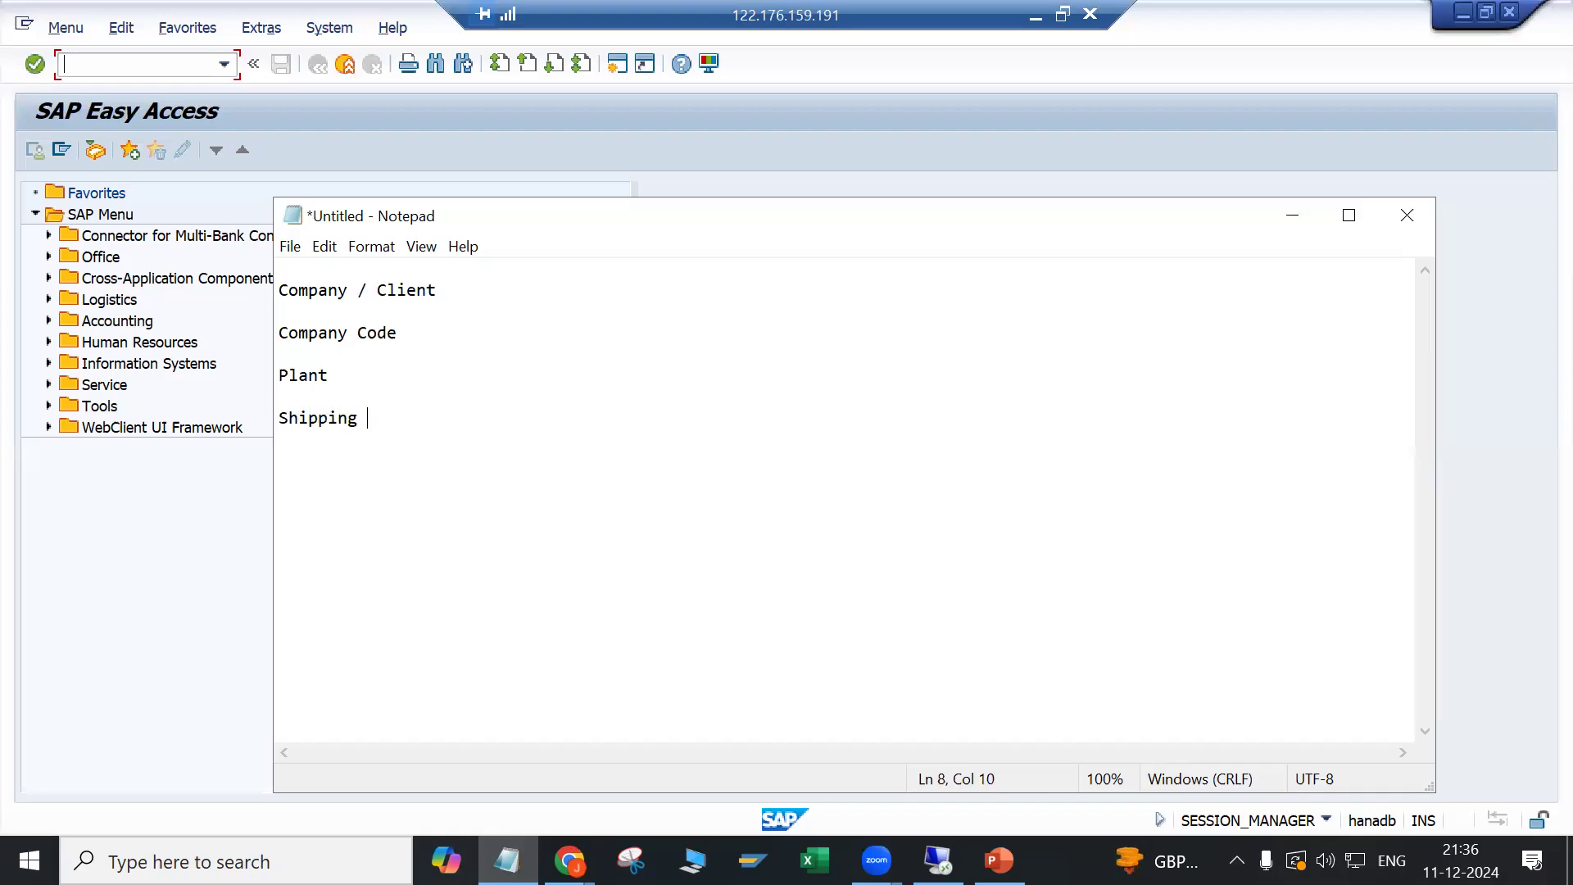
{"action": "type", "text": "Point"}
Step: Continue the list with "Sales Org", "Distribution Channel" and "Division", leaving a blank line between entries
{"action": "key", "text": "Return"}
{"action": "key", "text": "Return"}
{"action": "type", "text": "Sales Org"}
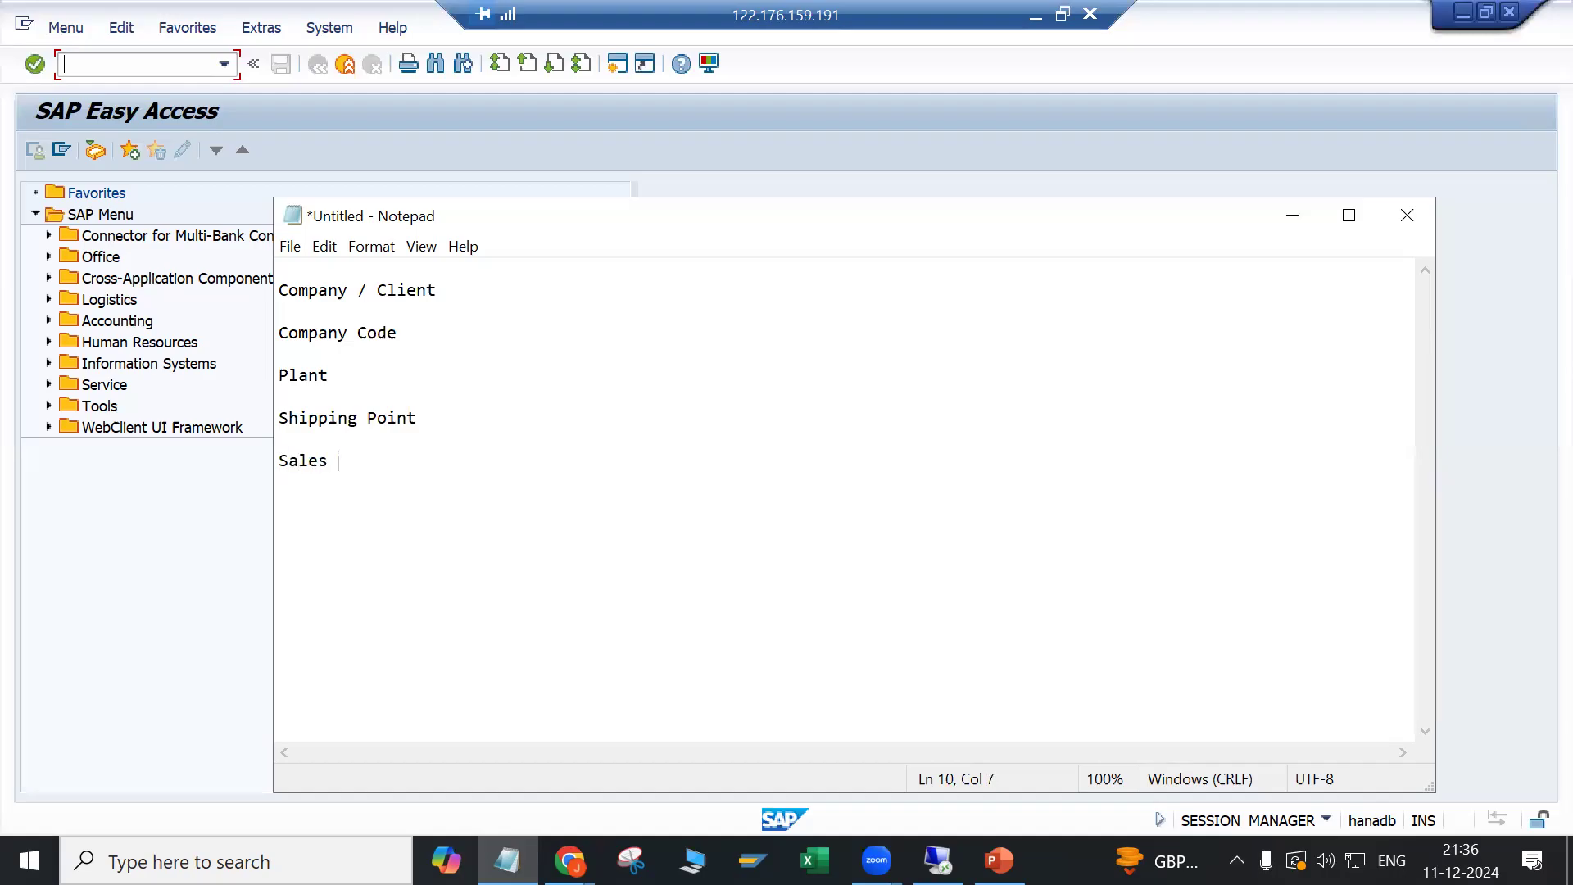
{"action": "key", "text": "Return"}
{"action": "key", "text": "Return"}
{"action": "type", "text": "Distribution Channel"}
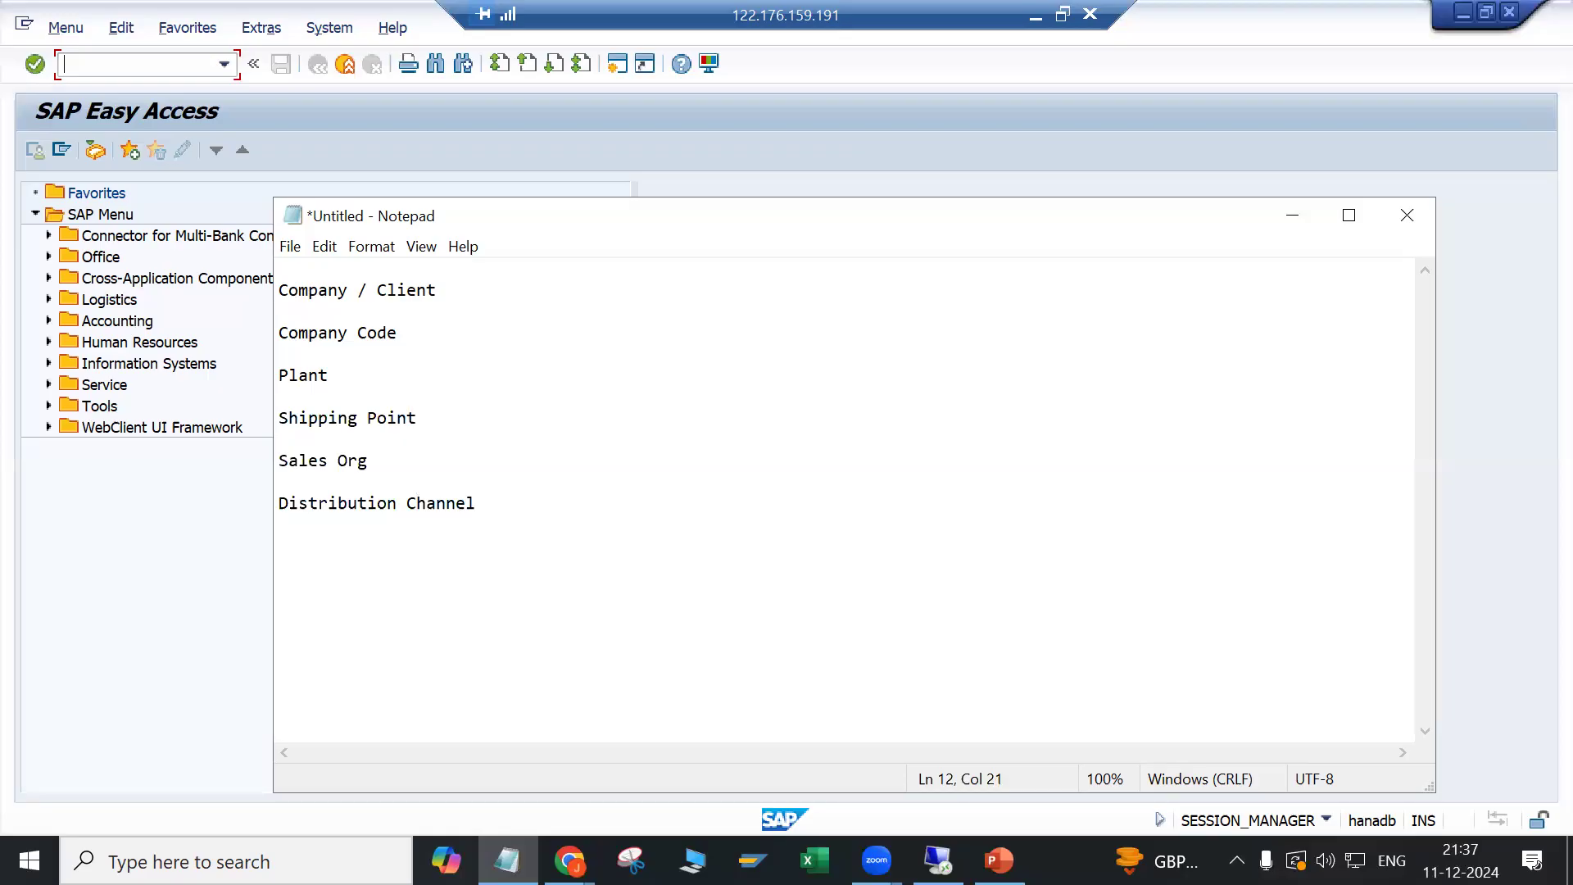
{"action": "key", "text": "Return"}
{"action": "key", "text": "Return"}
{"action": "type", "text": "Division"}
Step: Highlight the three sales area entries briefly, and complete the list with "Sales Office" and "Sales Group"
{"action": "key", "text": "Return"}
{"action": "key", "text": "Return"}
{"action": "left_click_drag", "start_coordinate": [279, 461], "coordinate": [355, 551]}
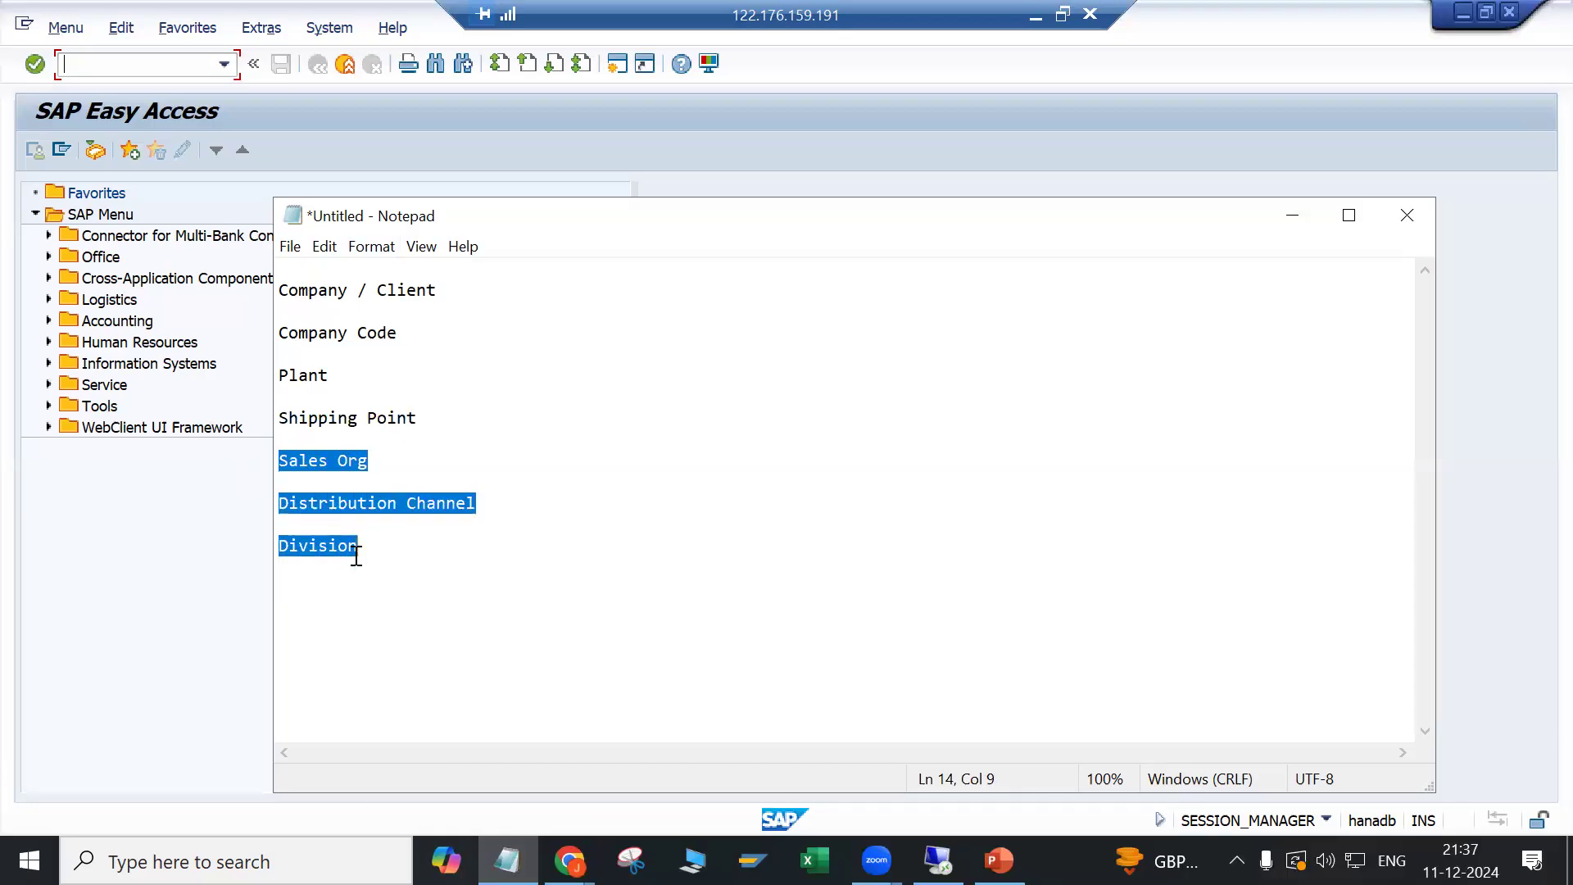
{"action": "left_click", "coordinate": [311, 600]}
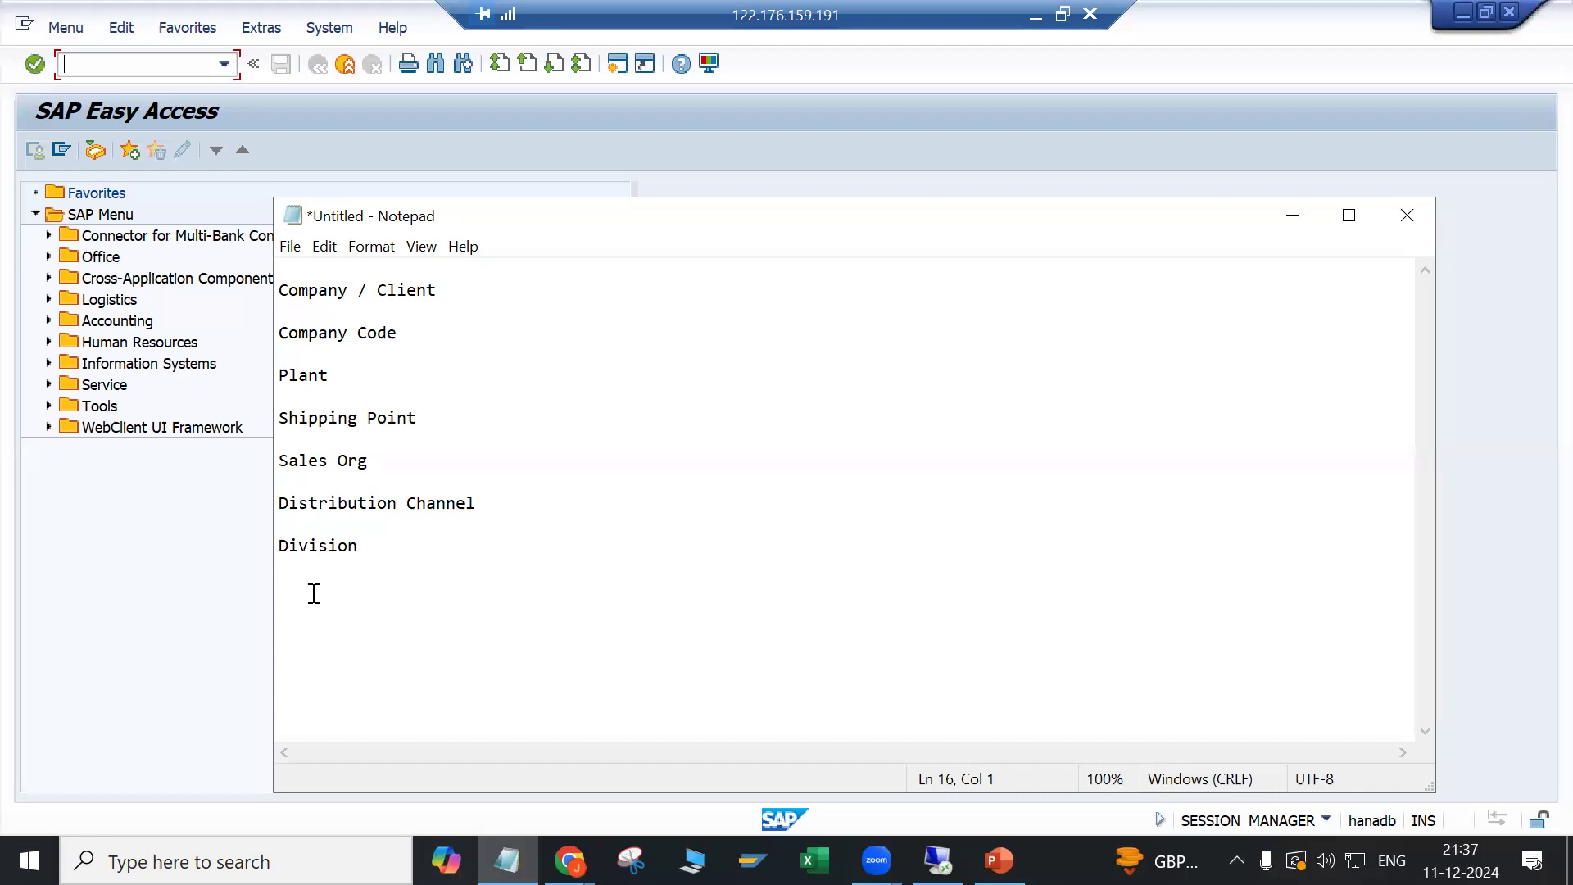
{"action": "type", "text": "Sales Office"}
{"action": "key", "text": "Return"}
{"action": "key", "text": "Return"}
{"action": "type", "text": "Sales Group"}
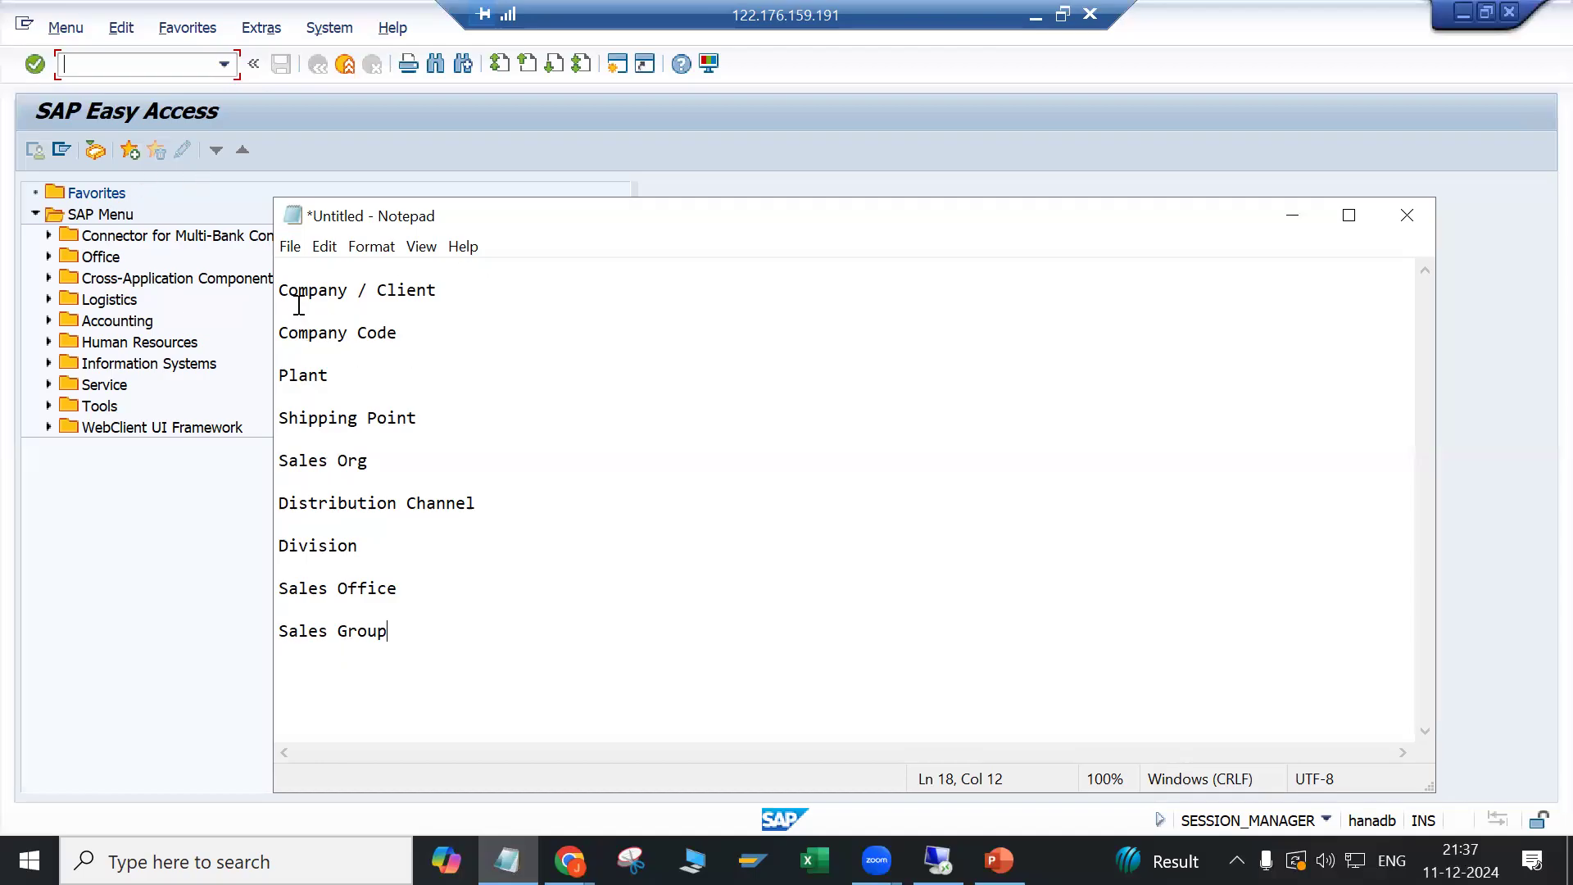
Step: Minimize the note and open the SAP Reference IMG in SAP through transaction spro
{"action": "left_click_drag", "start_coordinate": [286, 291], "coordinate": [333, 363]}
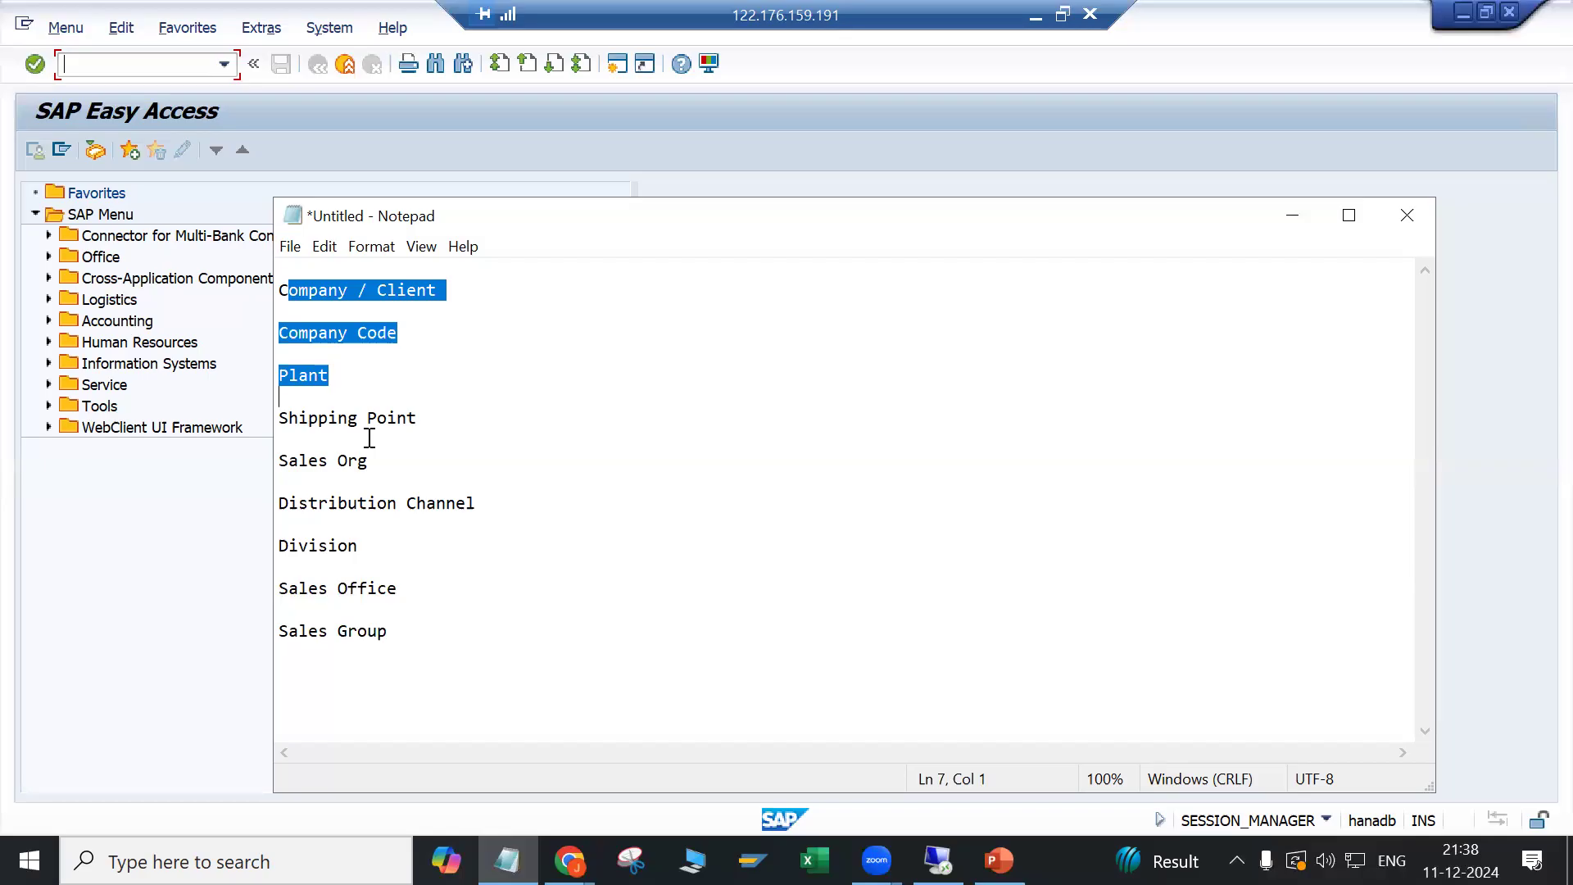
{"action": "left_click", "coordinate": [1292, 217]}
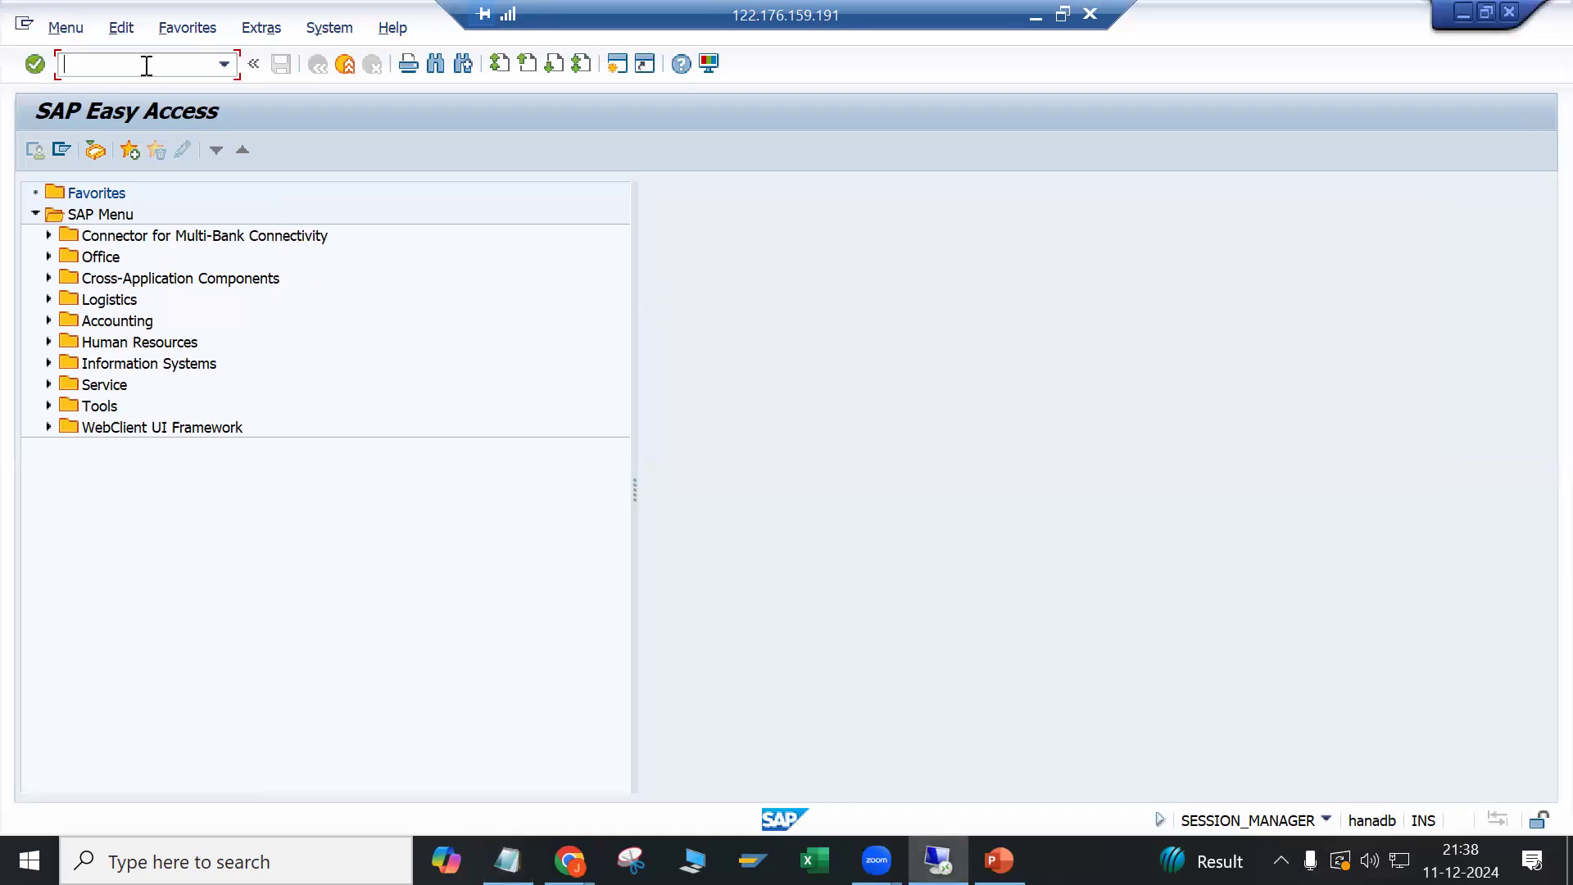
{"action": "type", "text": "spro"}
{"action": "key", "text": "Return"}
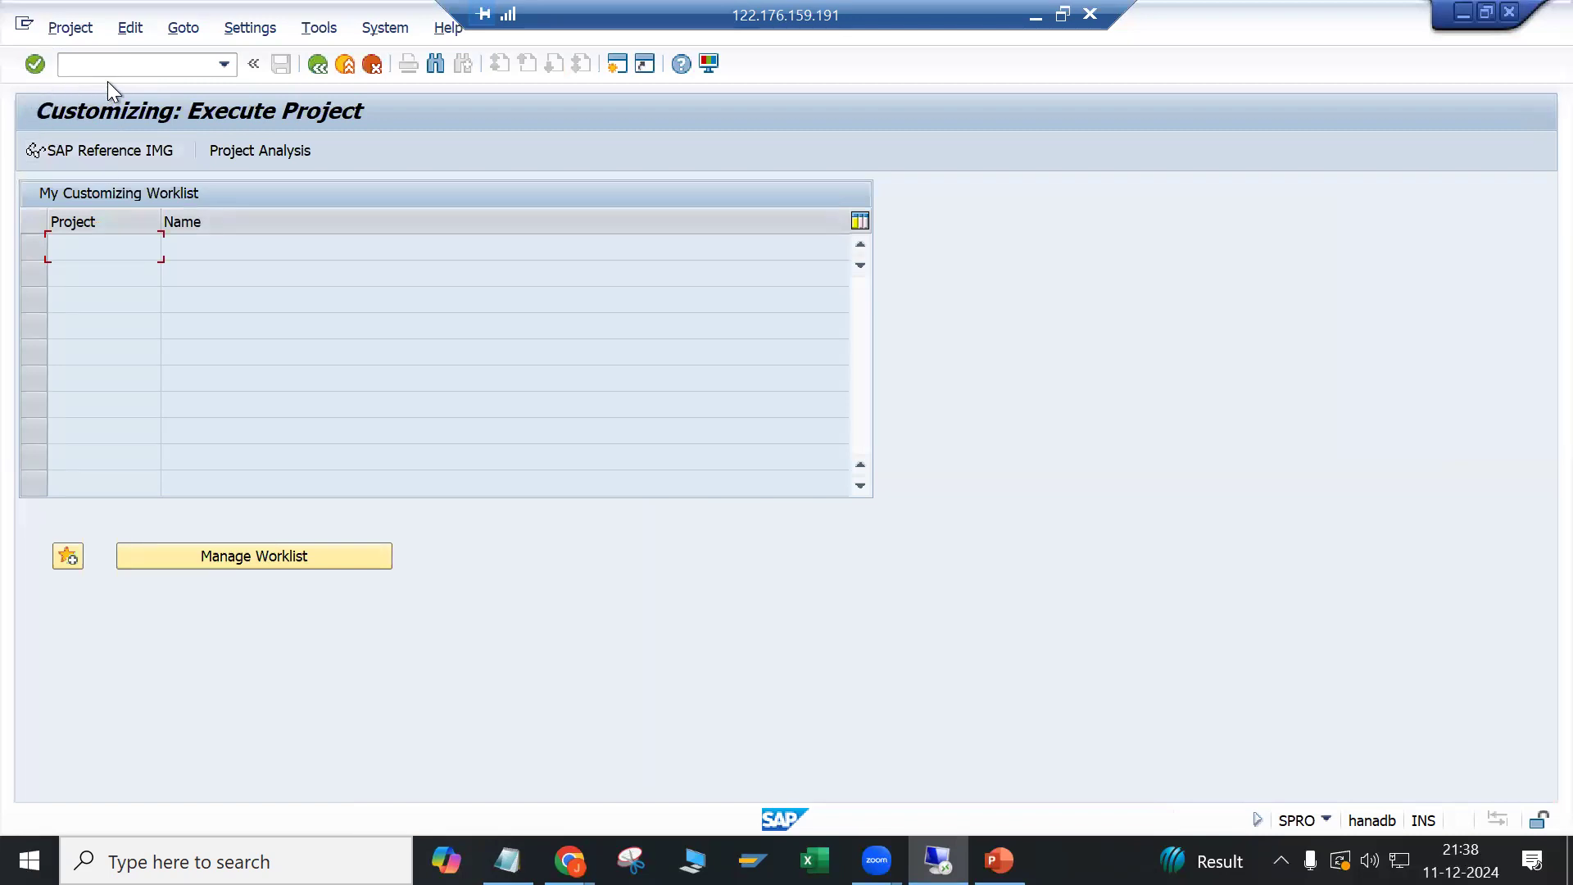
{"action": "left_click", "coordinate": [82, 154]}
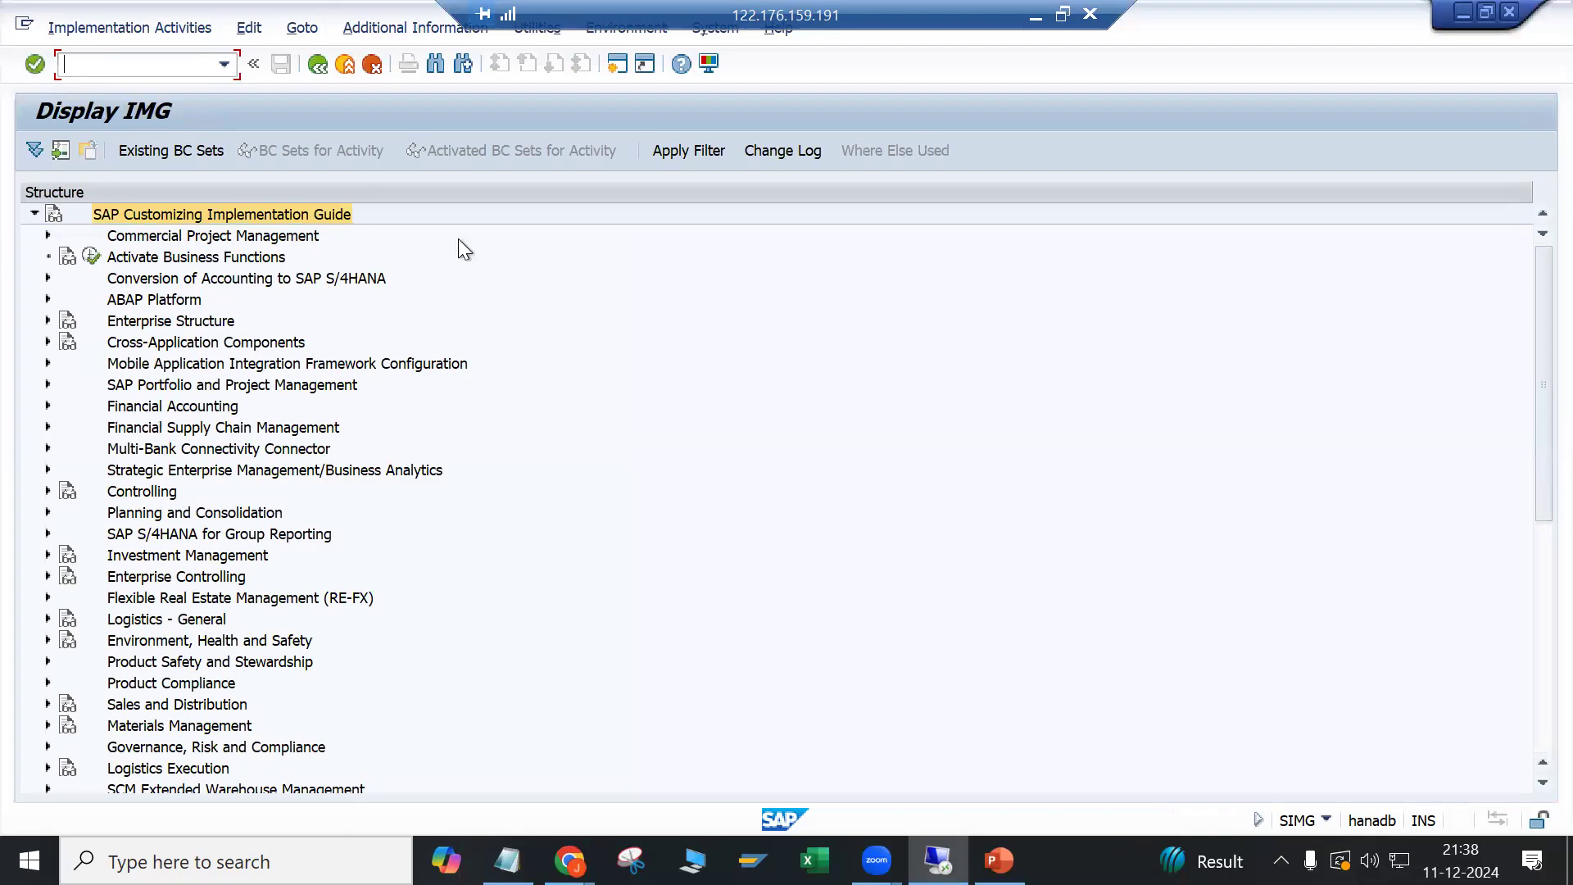
Step: Look through the Implementation Guide for Enterprise Structure, Sales and Distribution, Financial Accounting, Controlling and Planning and Consolidation
{"action": "scroll", "coordinate": [175, 702], "scroll_direction": "down", "scroll_amount": 2}
{"action": "scroll", "coordinate": [175, 702], "scroll_direction": "up", "scroll_amount": 2}
{"action": "left_click", "coordinate": [130, 327]}
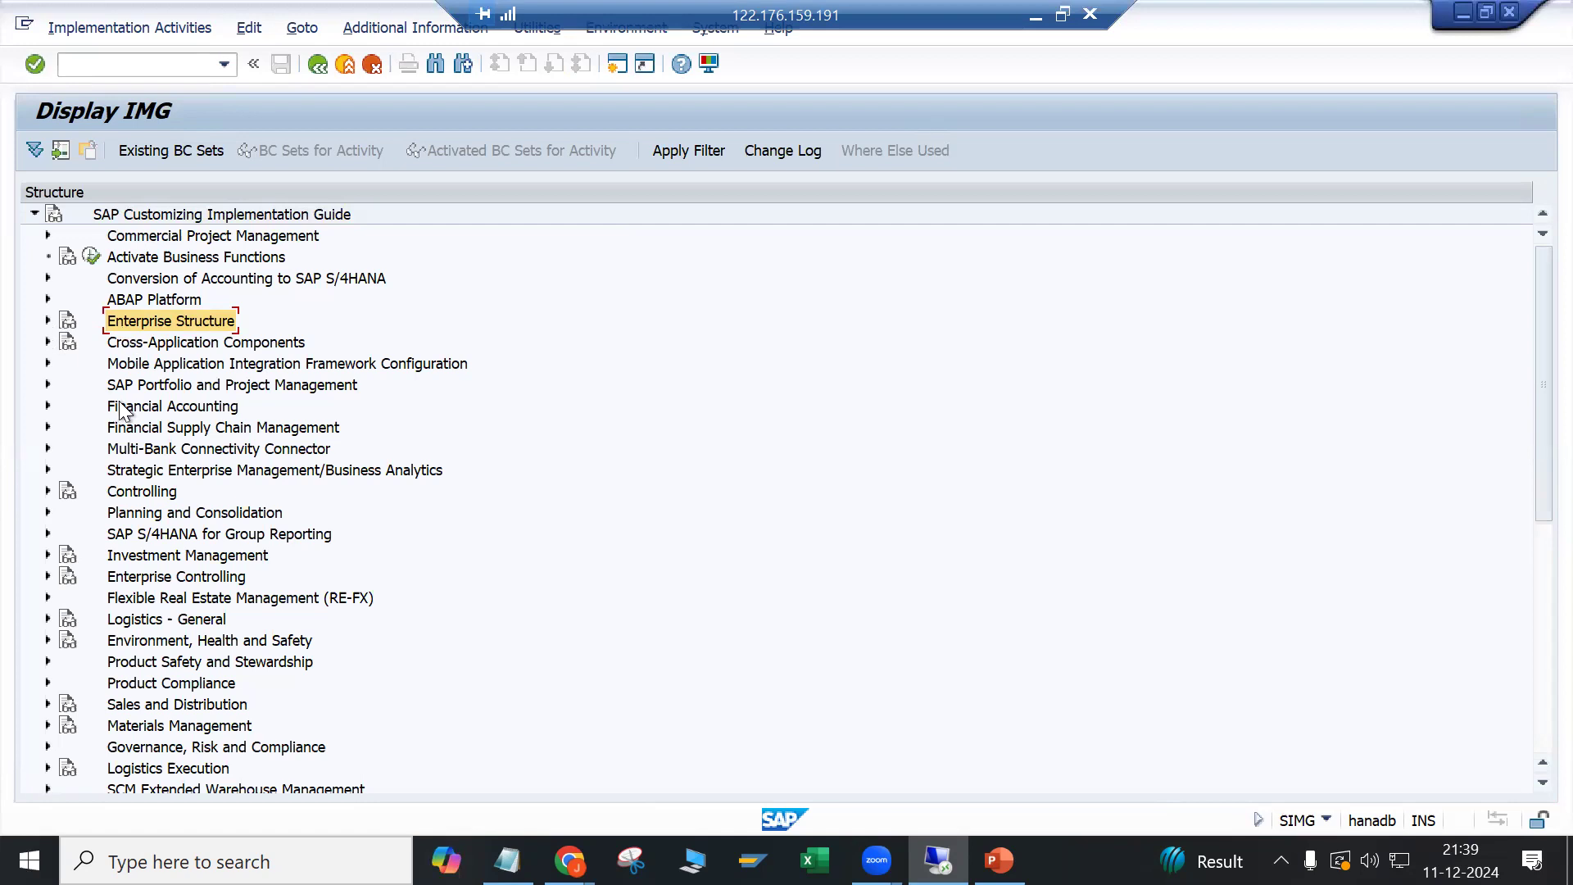
{"action": "scroll", "coordinate": [154, 643], "scroll_direction": "down", "scroll_amount": 1}
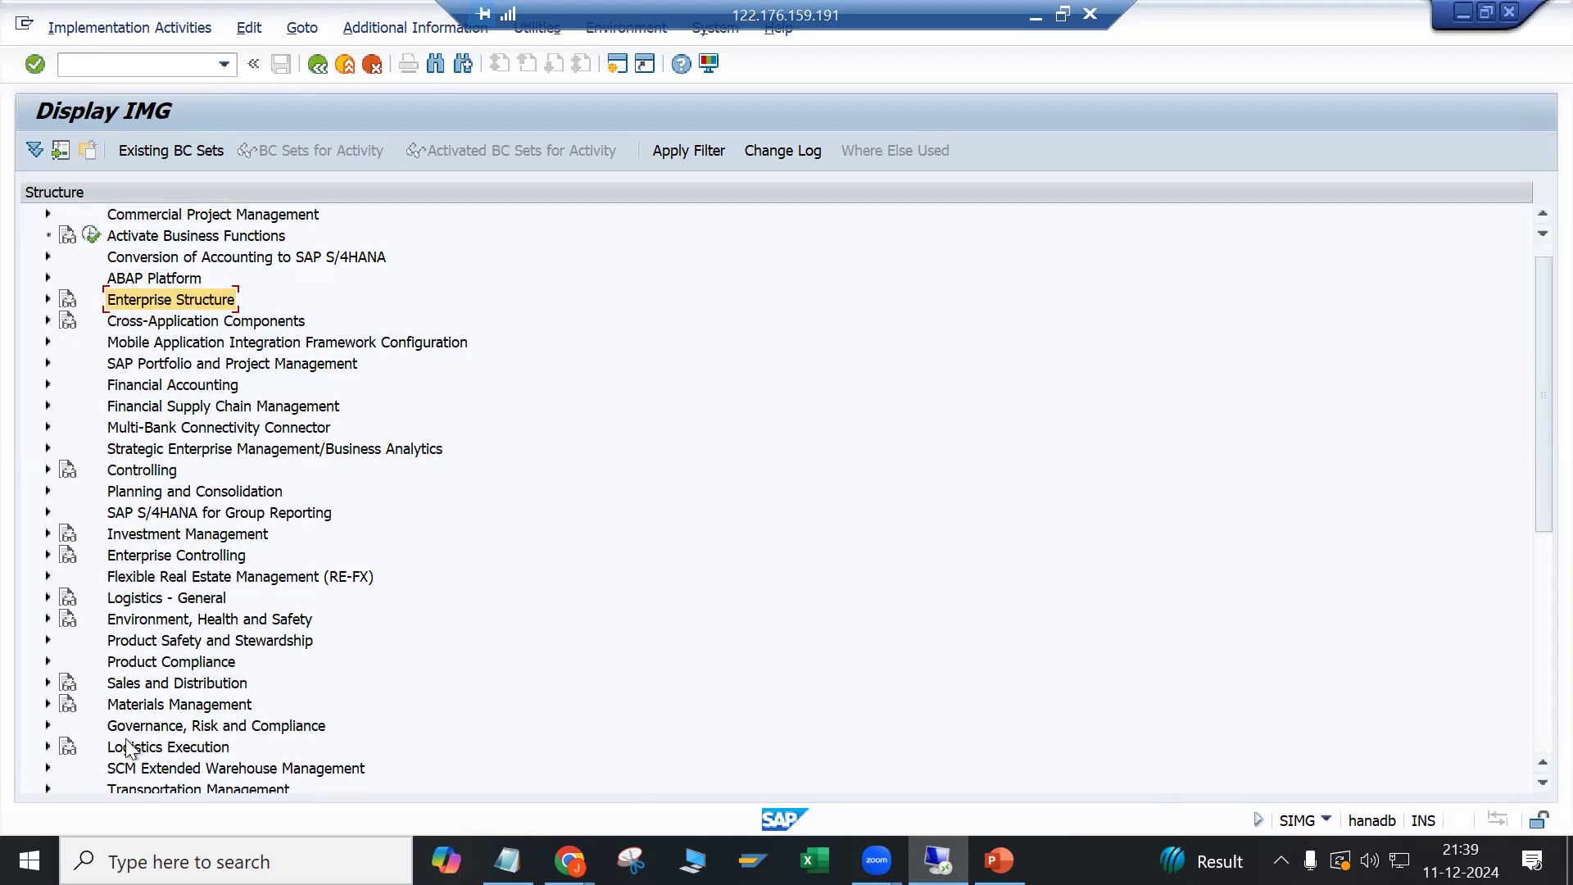
{"action": "left_click", "coordinate": [141, 688]}
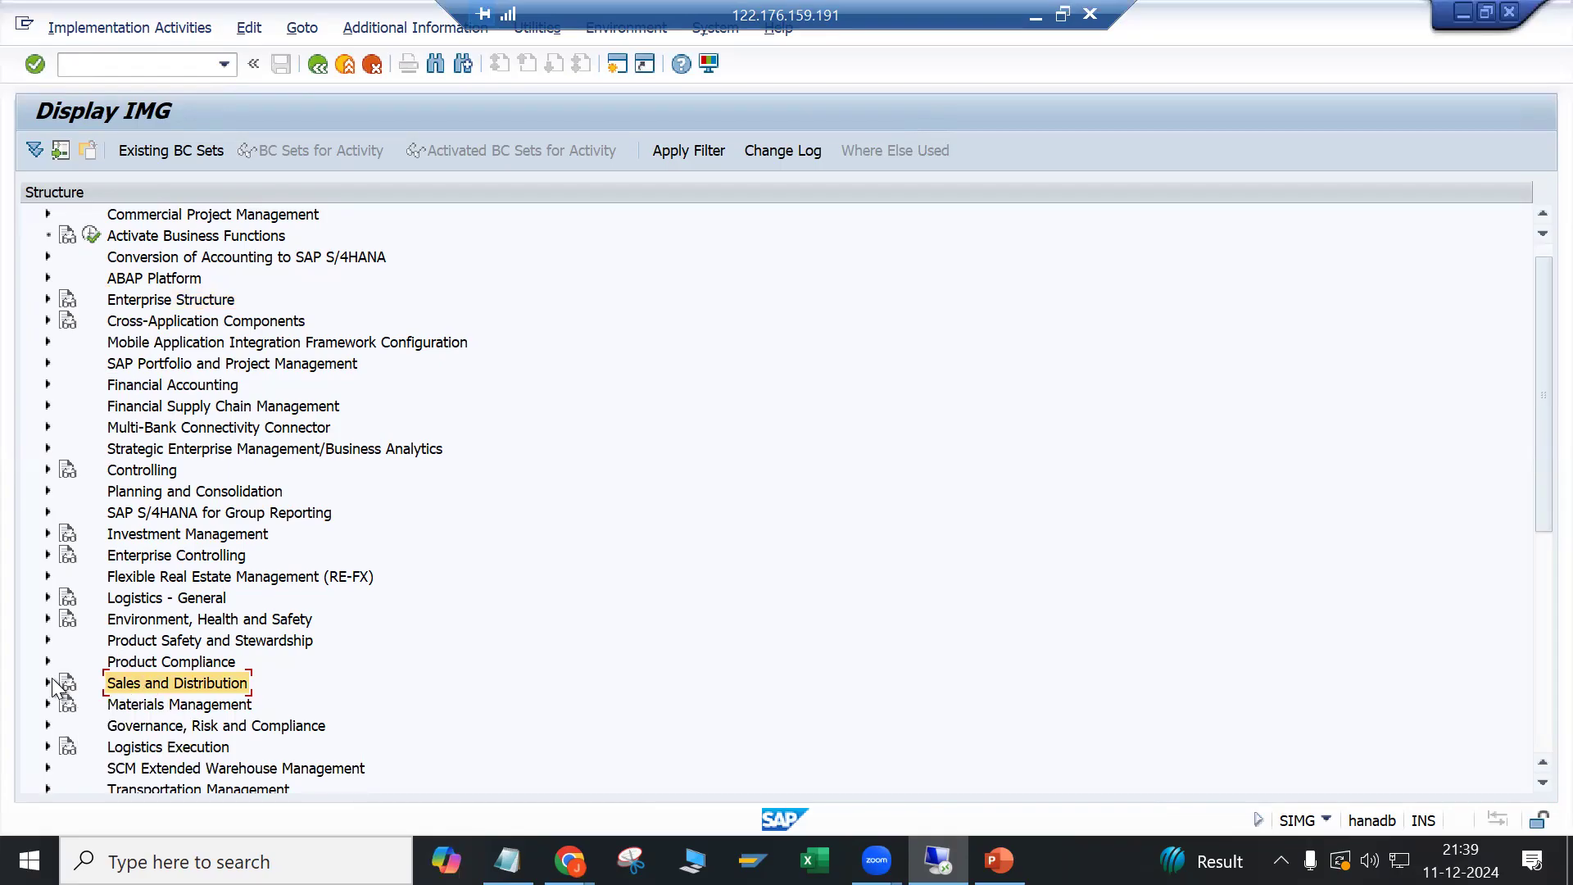
{"action": "scroll", "coordinate": [73, 673], "scroll_direction": "up", "scroll_amount": 1}
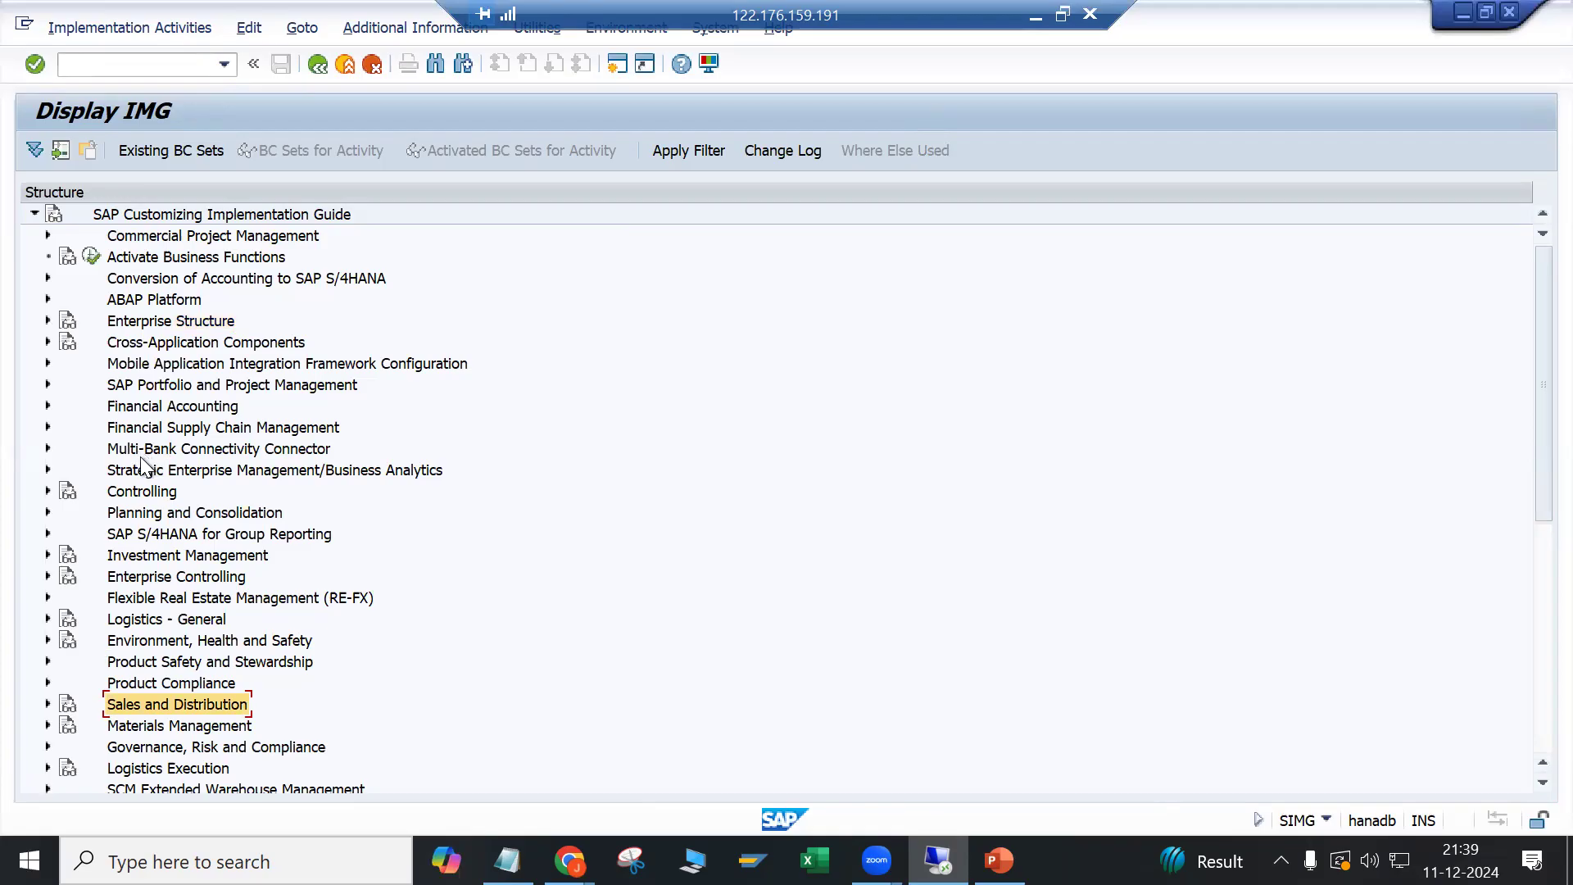
{"action": "left_click", "coordinate": [150, 408]}
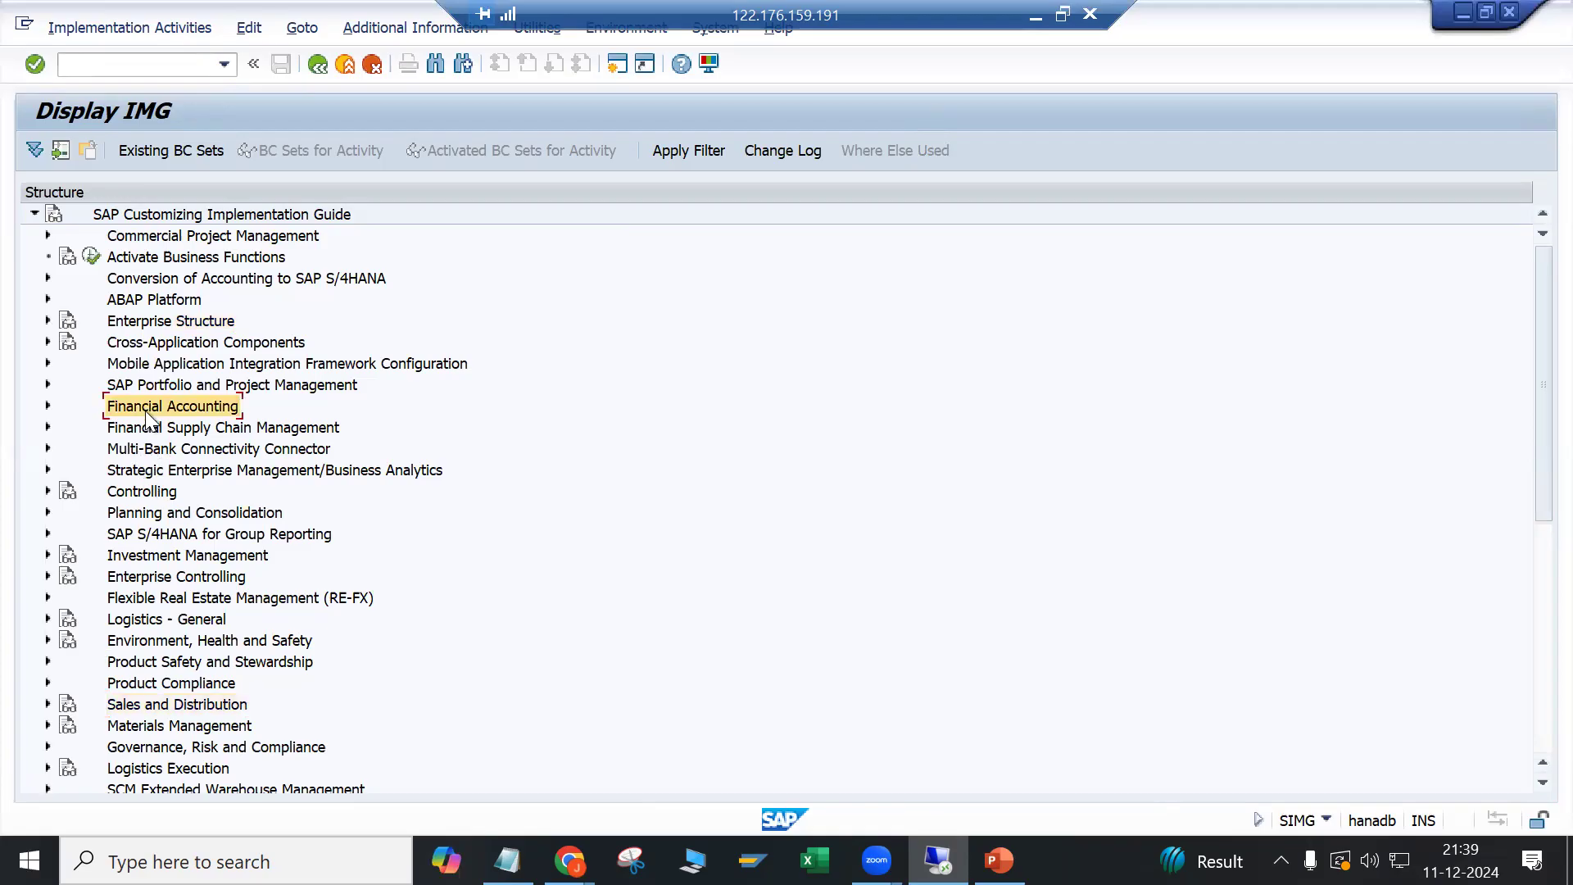
{"action": "left_click", "coordinate": [149, 495]}
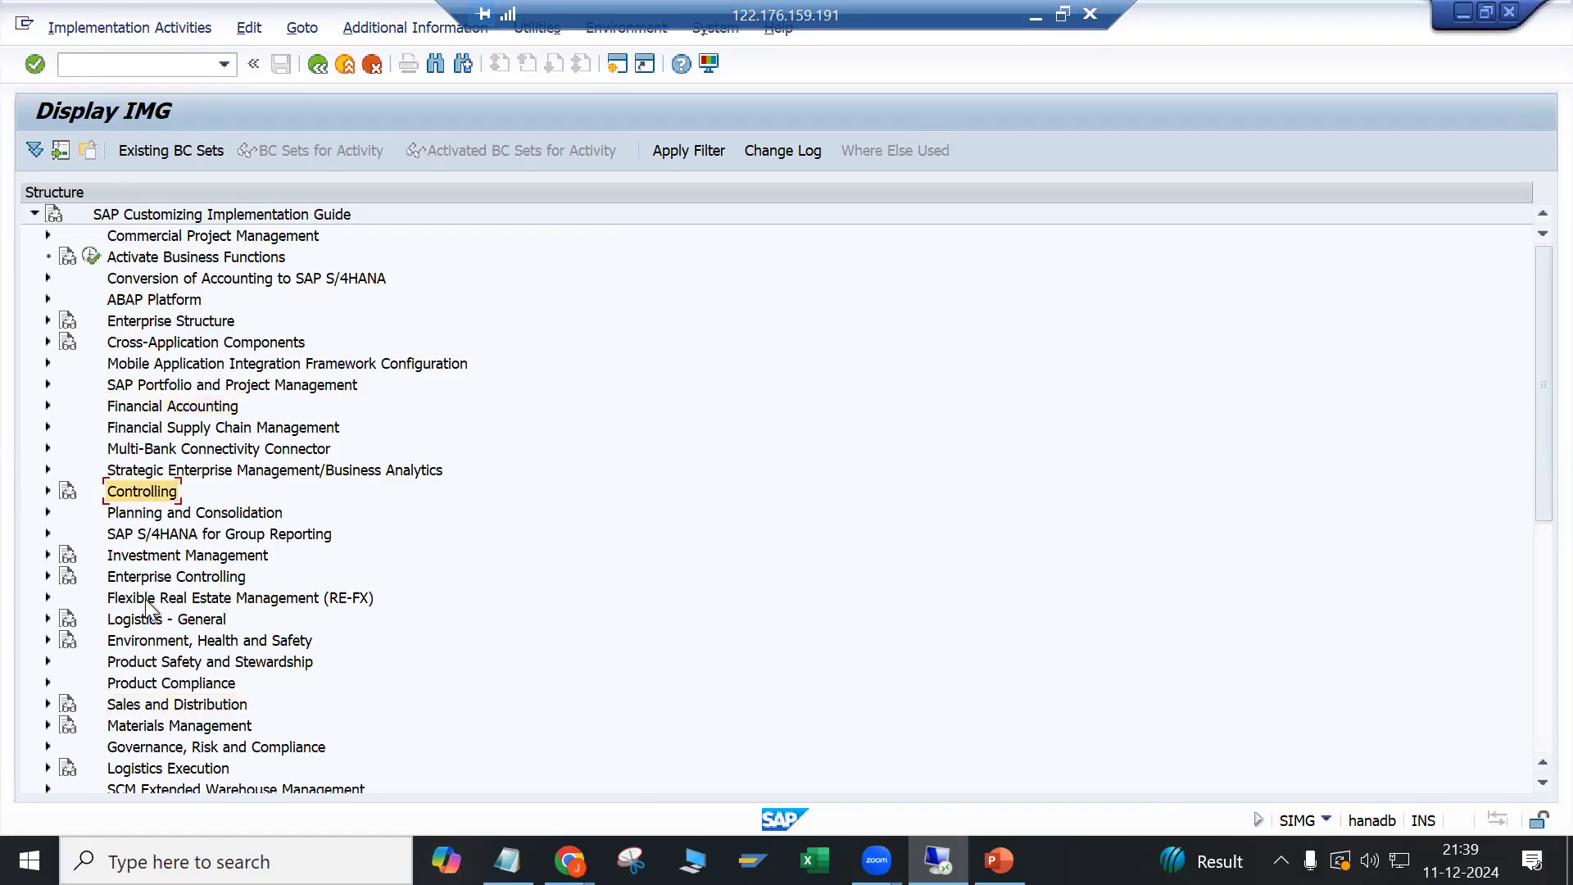
{"action": "left_click", "coordinate": [157, 516]}
{"action": "scroll", "coordinate": [139, 592], "scroll_direction": "down", "scroll_amount": 2}
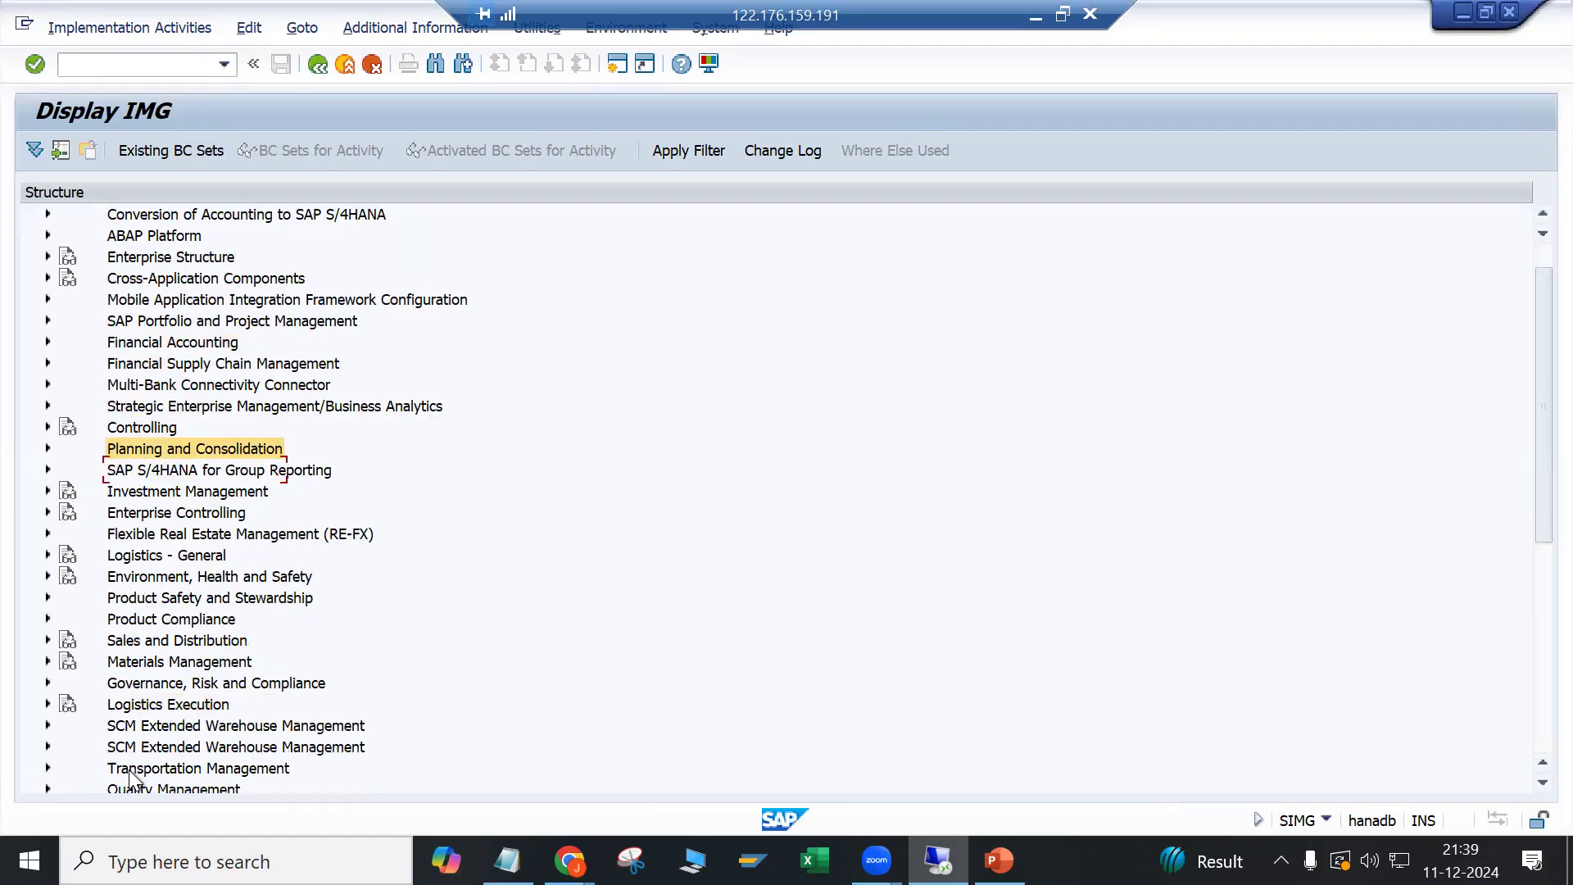
Step: Expand Enterprise Structure in the Implementation Guide and open its Definition node
{"action": "left_click", "coordinate": [144, 727]}
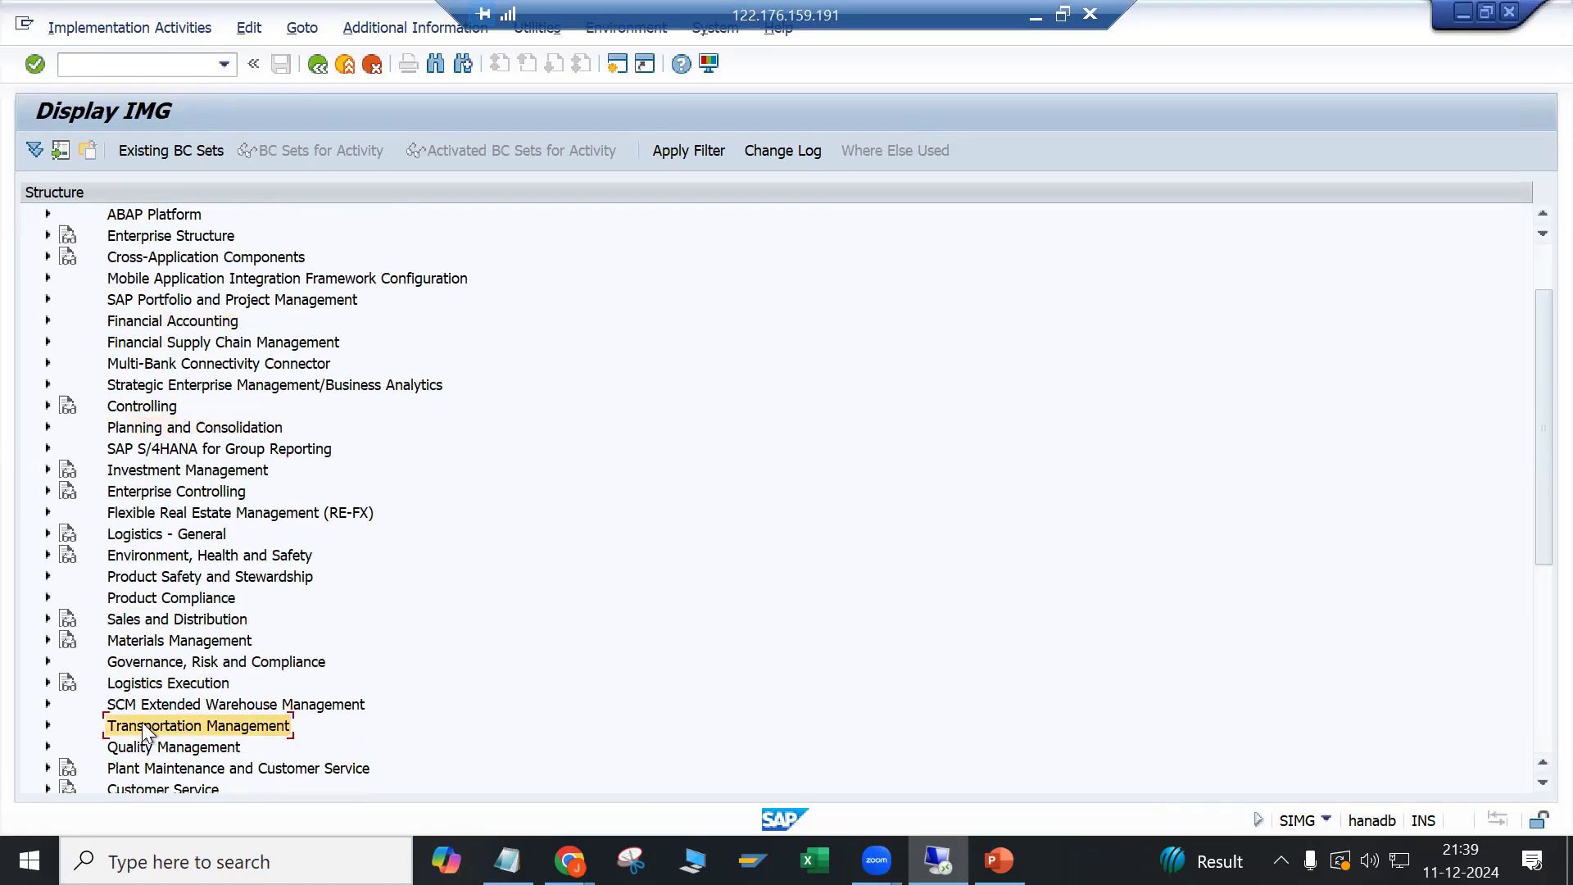
{"action": "left_click", "coordinate": [148, 641]}
{"action": "scroll", "coordinate": [164, 664], "scroll_direction": "up", "scroll_amount": 1}
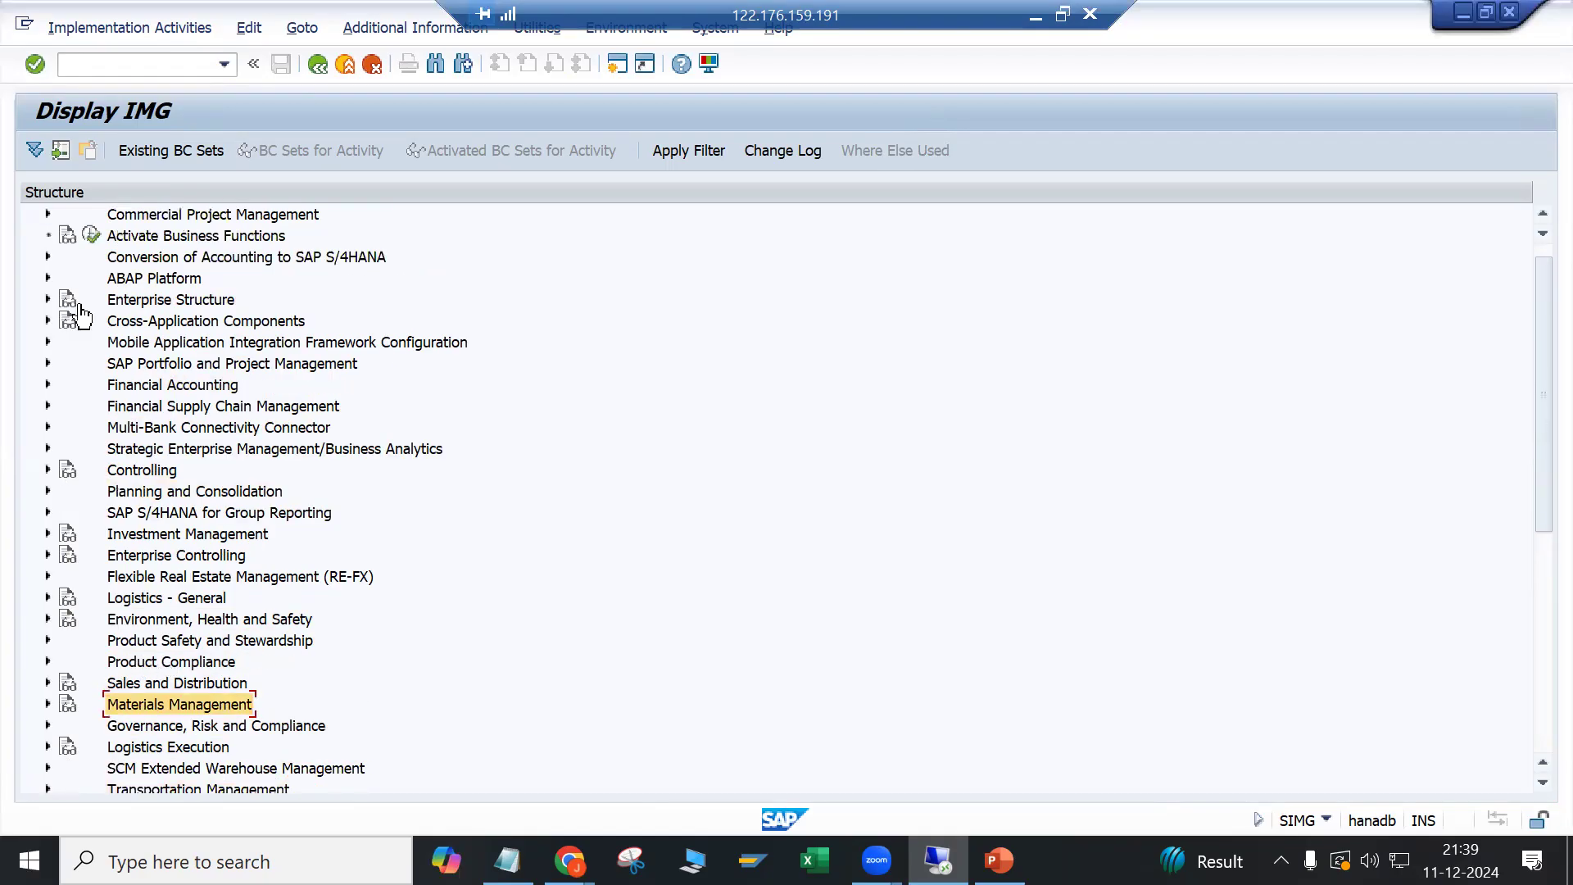
{"action": "left_click", "coordinate": [110, 302]}
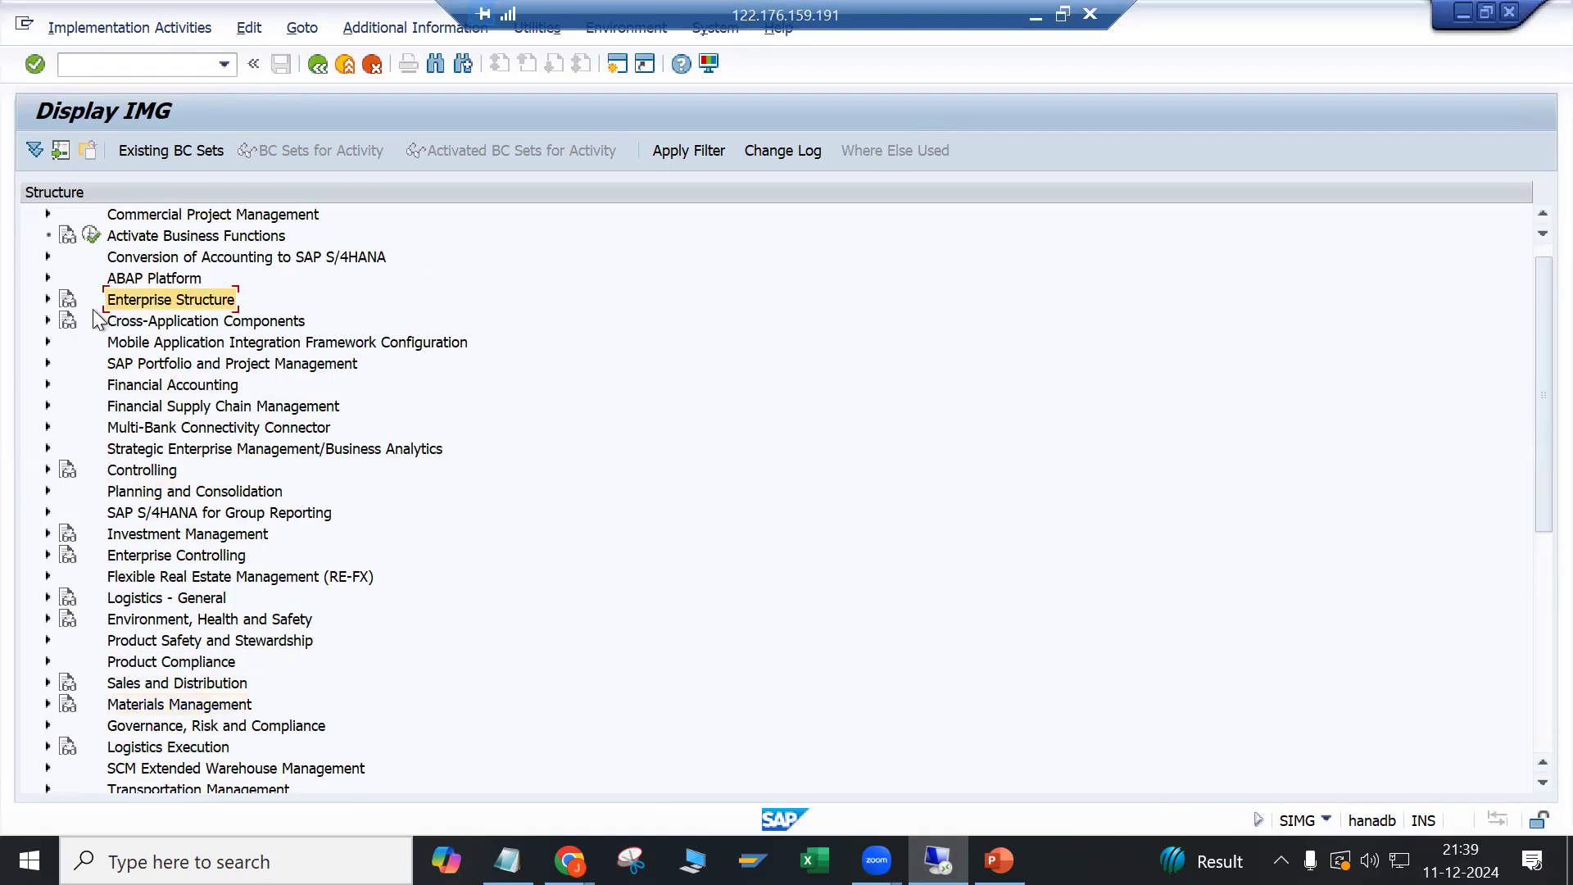
{"action": "left_click", "coordinate": [47, 299]}
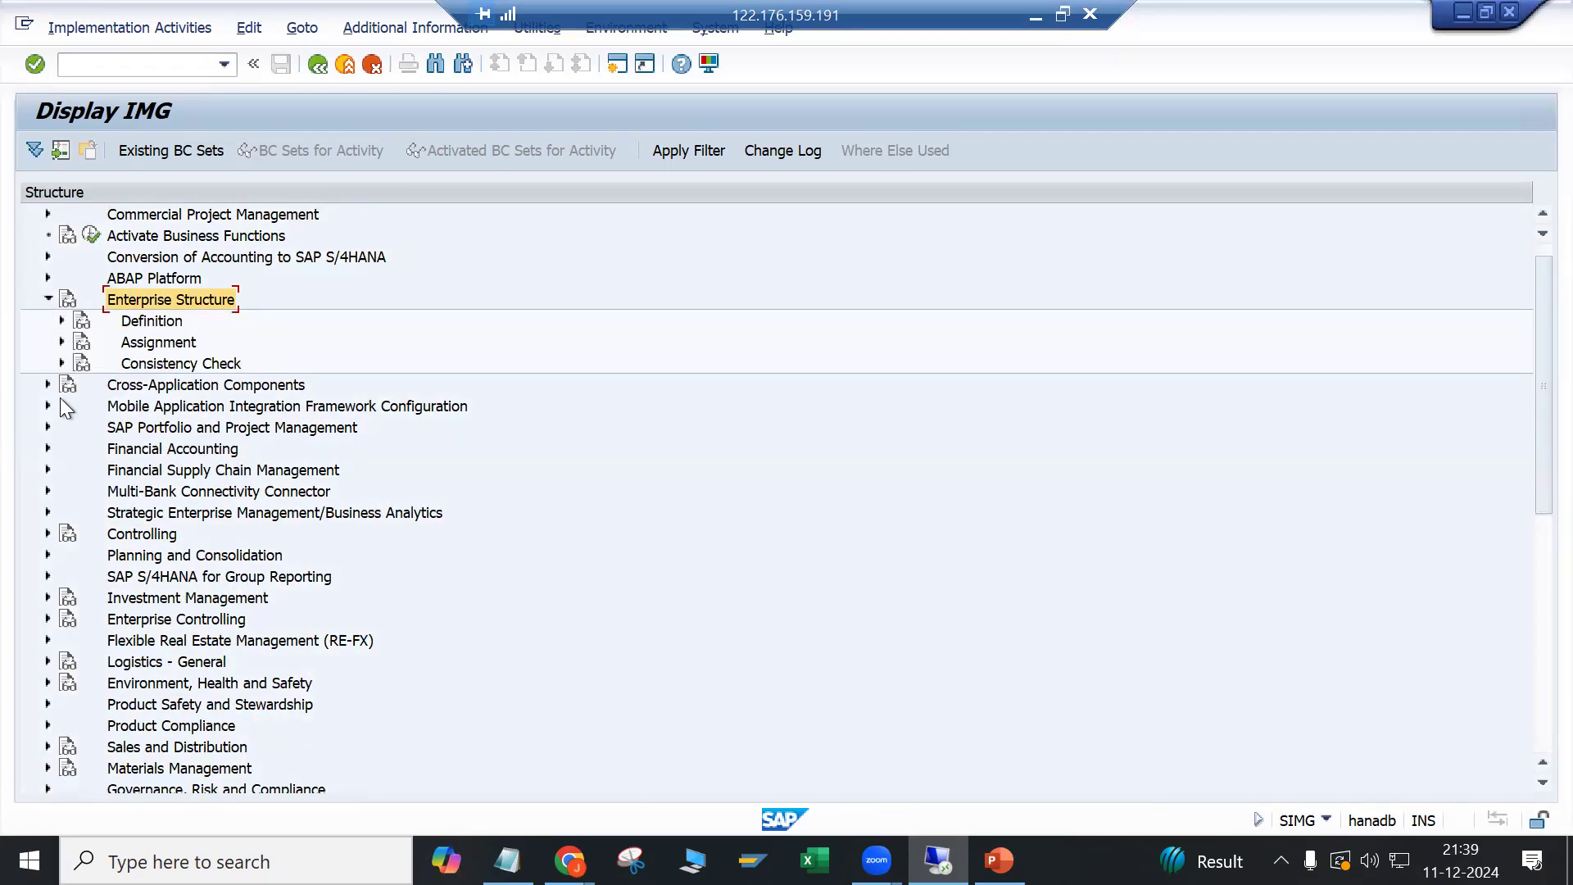
{"action": "left_click", "coordinate": [148, 326]}
{"action": "left_click", "coordinate": [160, 343]}
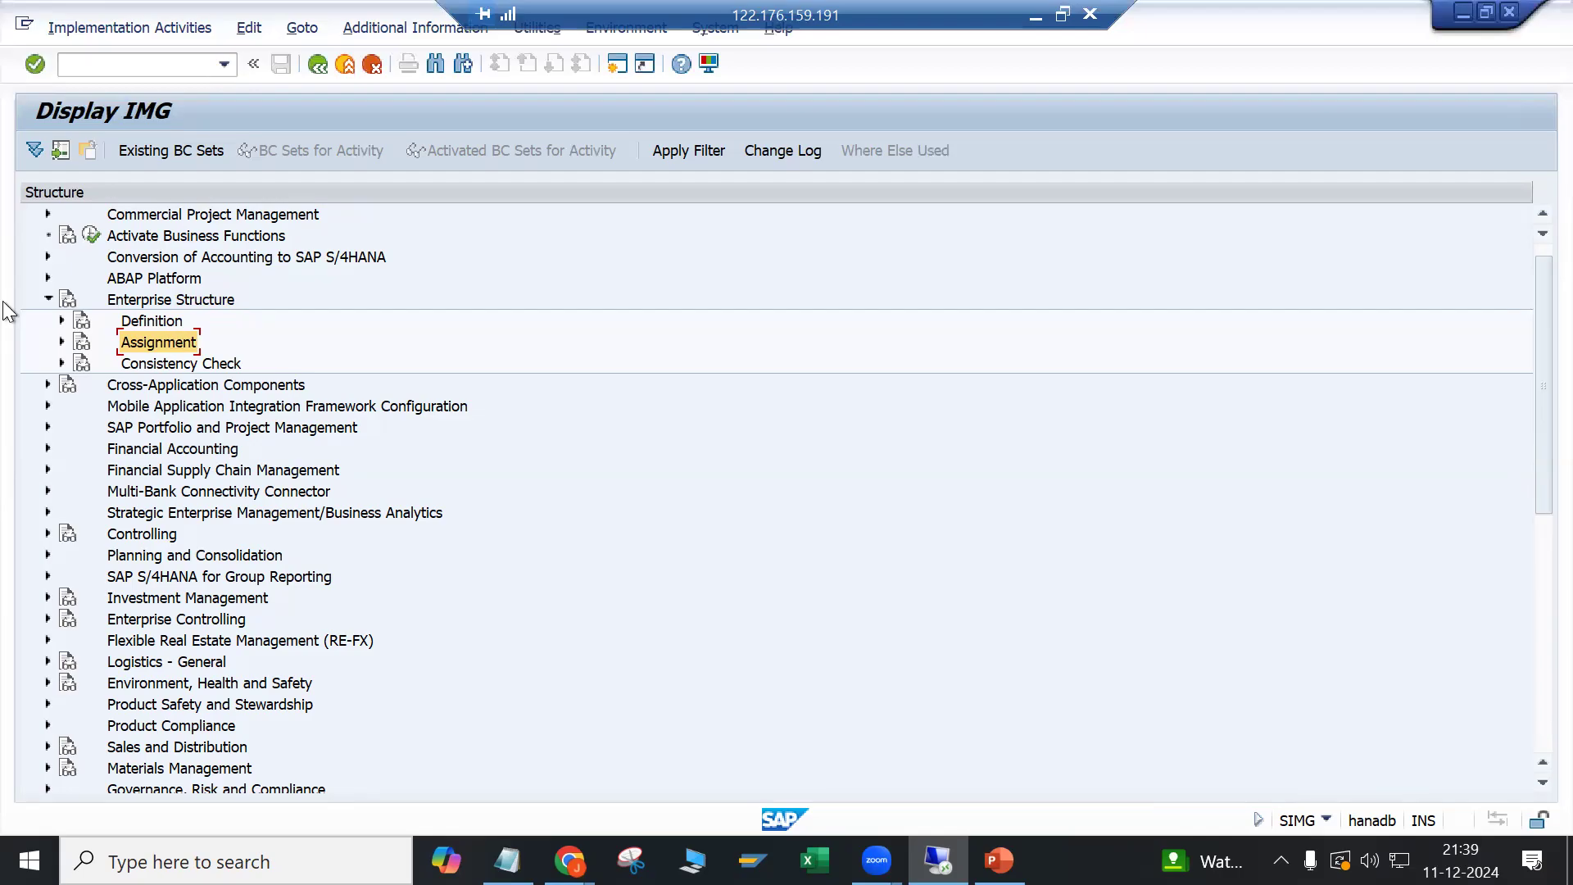
{"action": "left_click", "coordinate": [62, 321]}
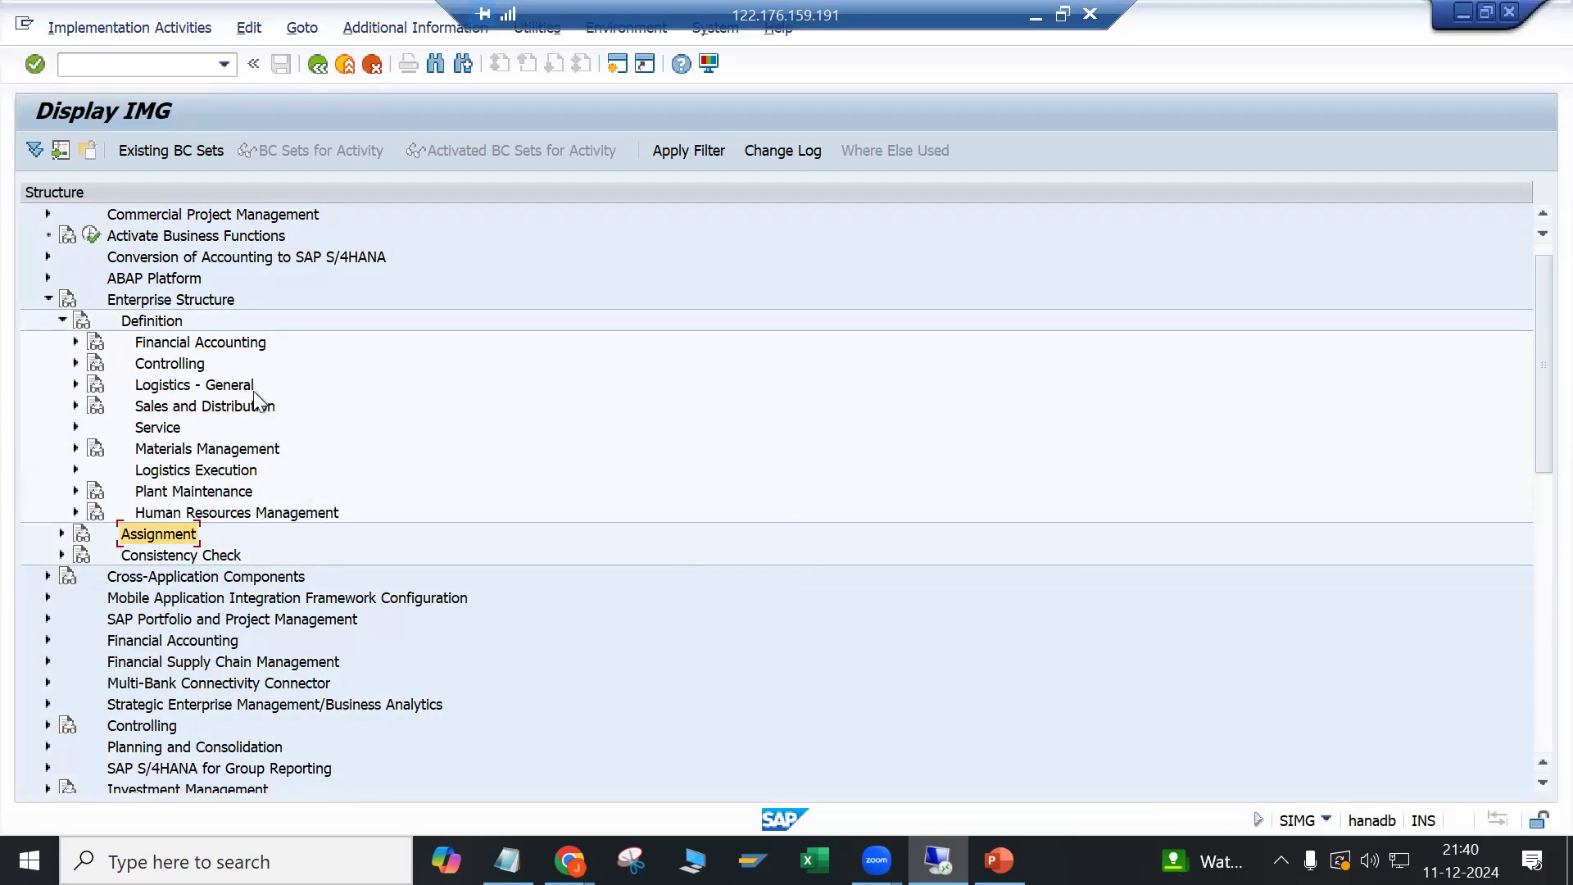
Step: Expand Financial Accounting under the Enterprise Structure definition to show its configuration activities
{"action": "left_click", "coordinate": [234, 512]}
{"action": "left_click", "coordinate": [211, 344]}
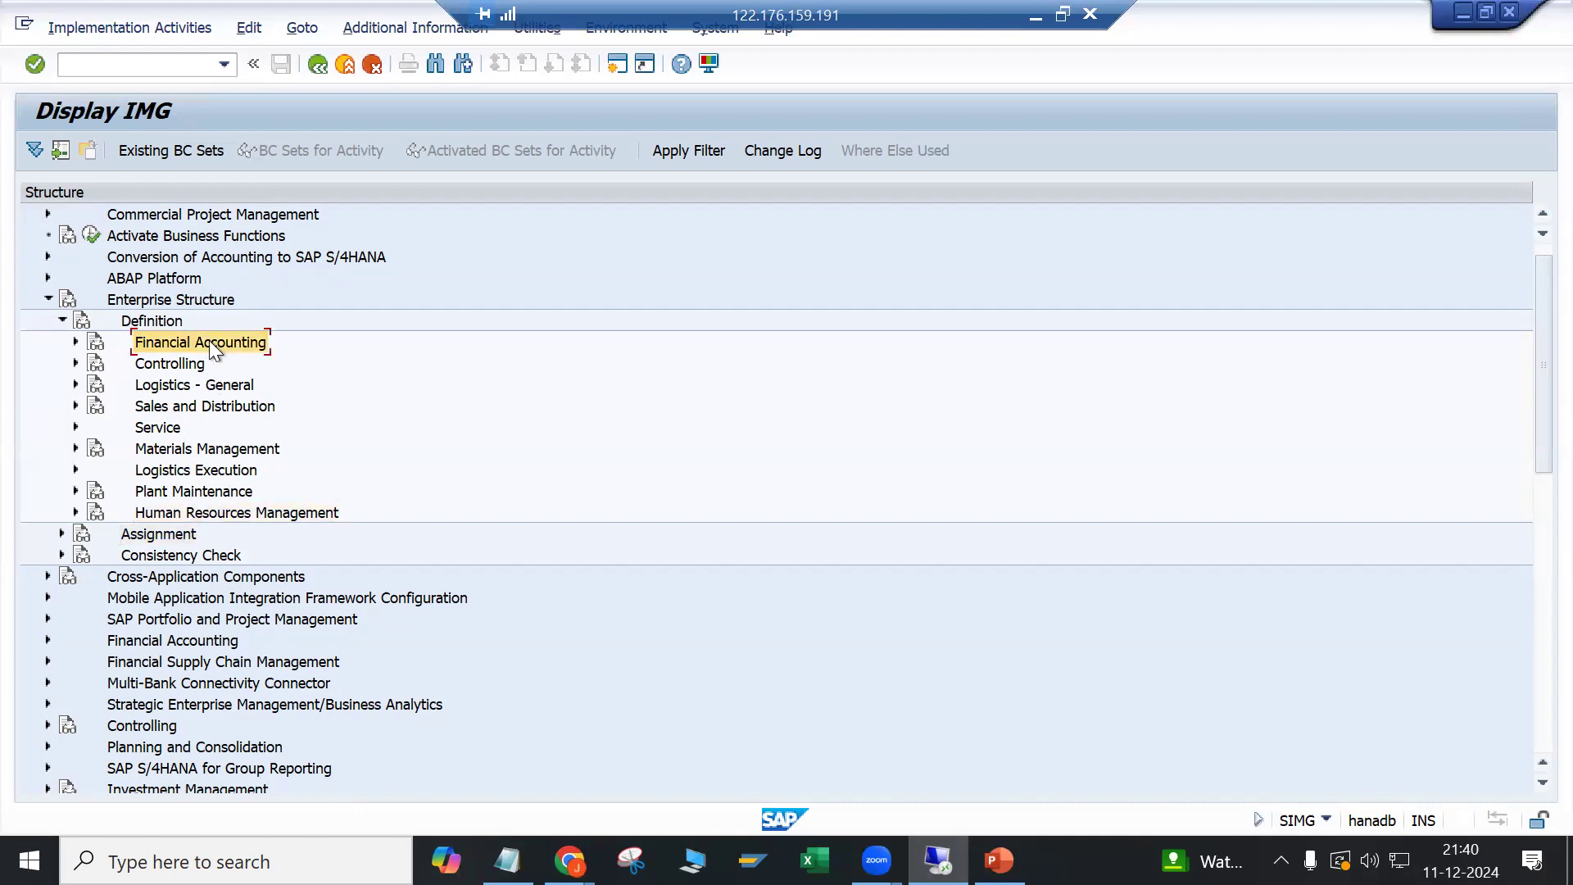
{"action": "left_click", "coordinate": [75, 342]}
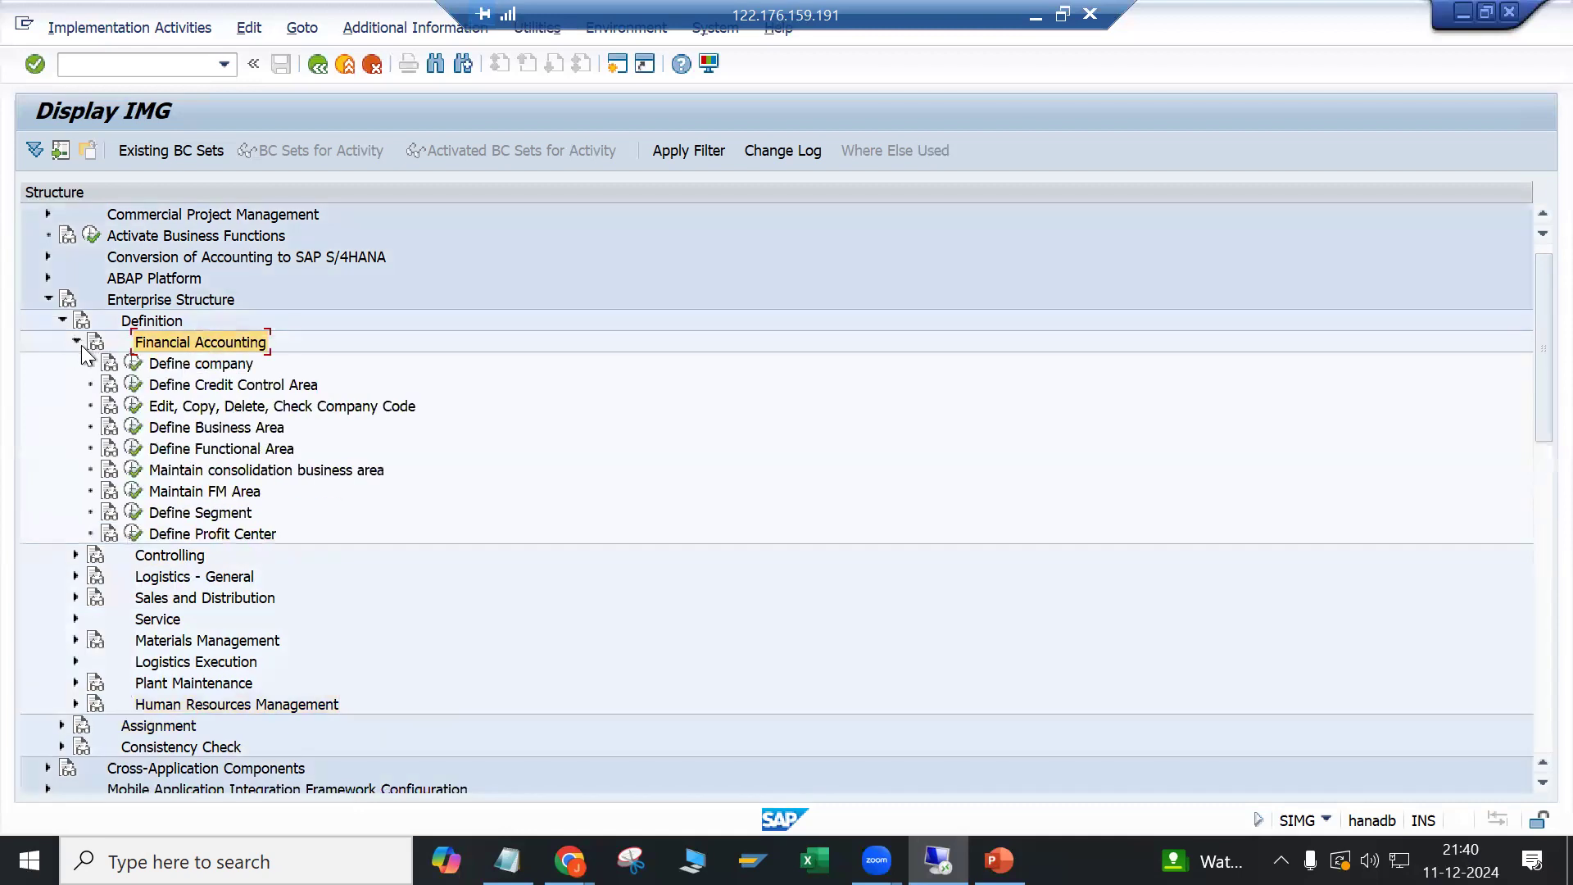
{"action": "scroll", "coordinate": [81, 356], "scroll_direction": "down", "scroll_amount": 1}
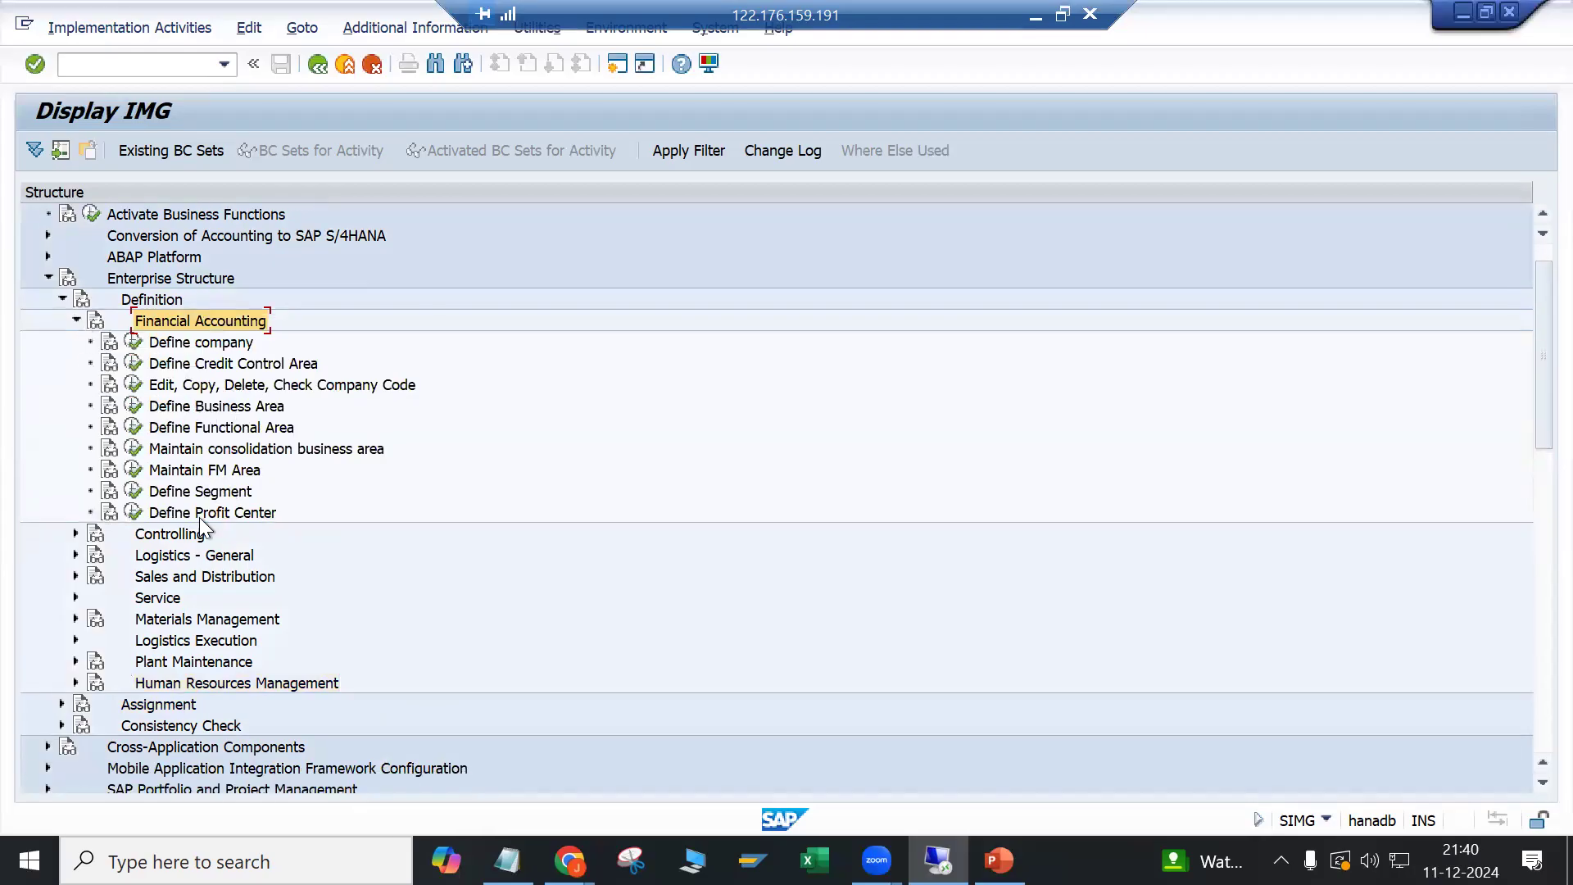
{"action": "scroll", "coordinate": [200, 519], "scroll_direction": "down", "scroll_amount": 1}
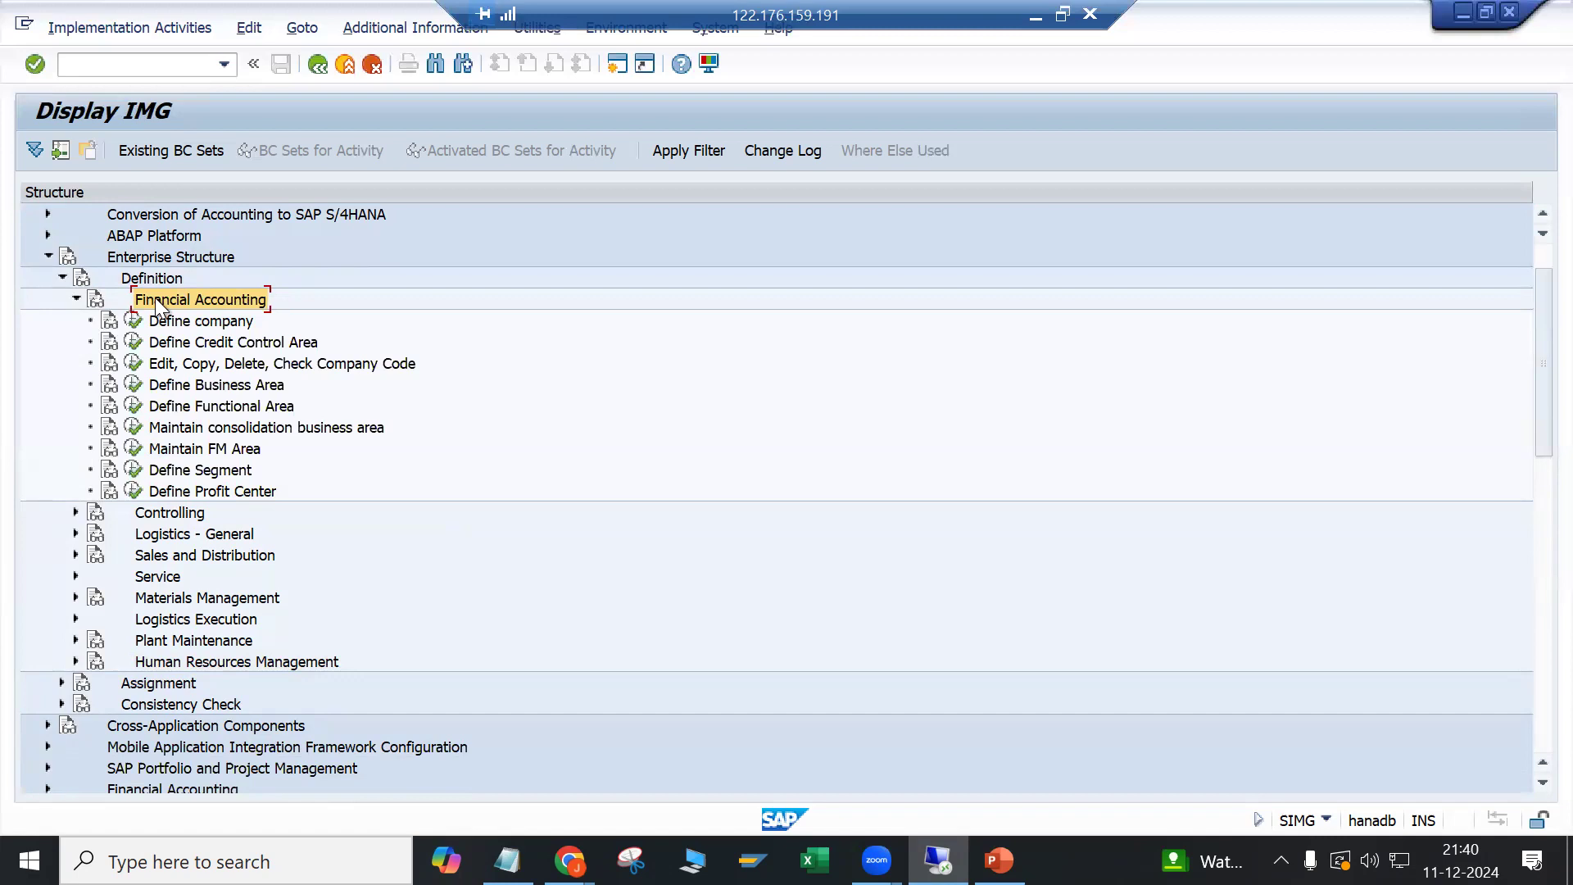
Step: Point out the company, company code, credit control, business and functional area activities, and execute Define company
{"action": "left_click", "coordinate": [222, 326]}
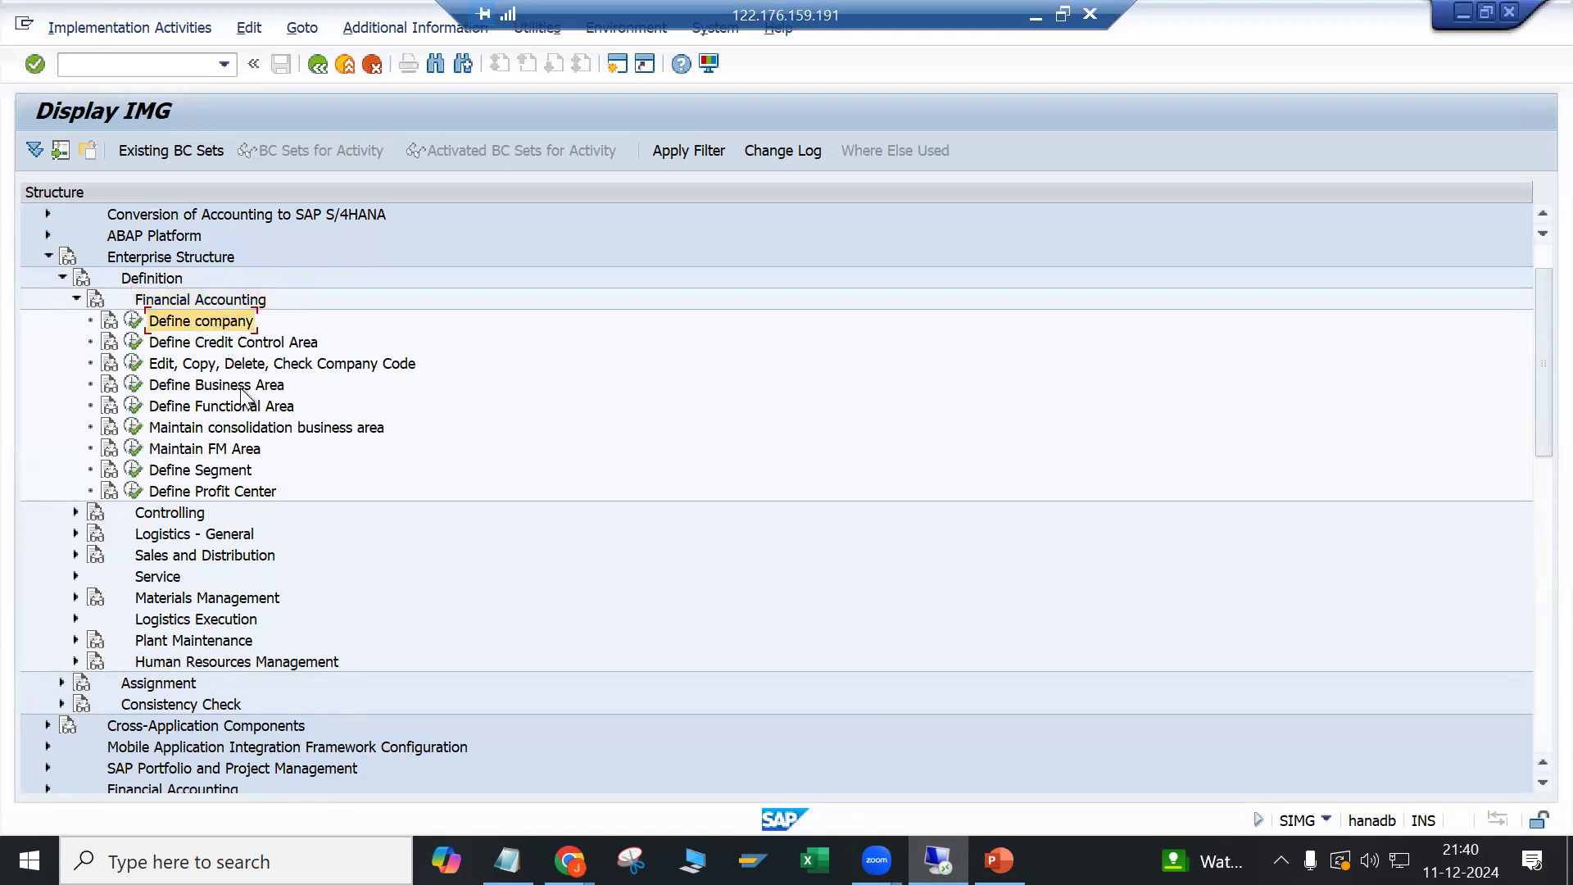
{"action": "left_click", "coordinate": [341, 365]}
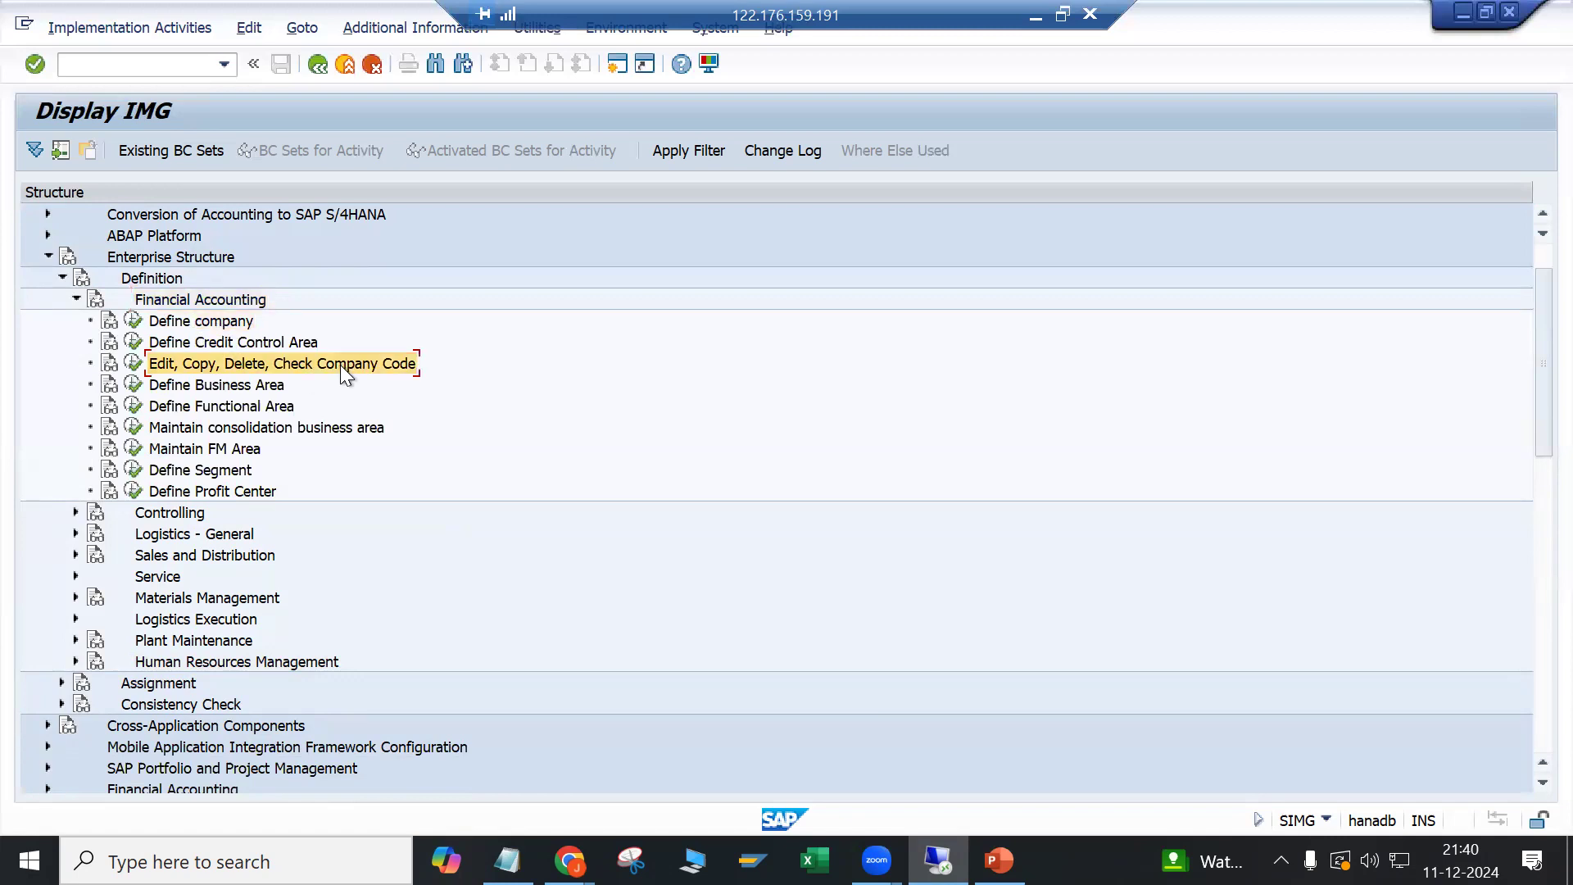
{"action": "left_click", "coordinate": [262, 344]}
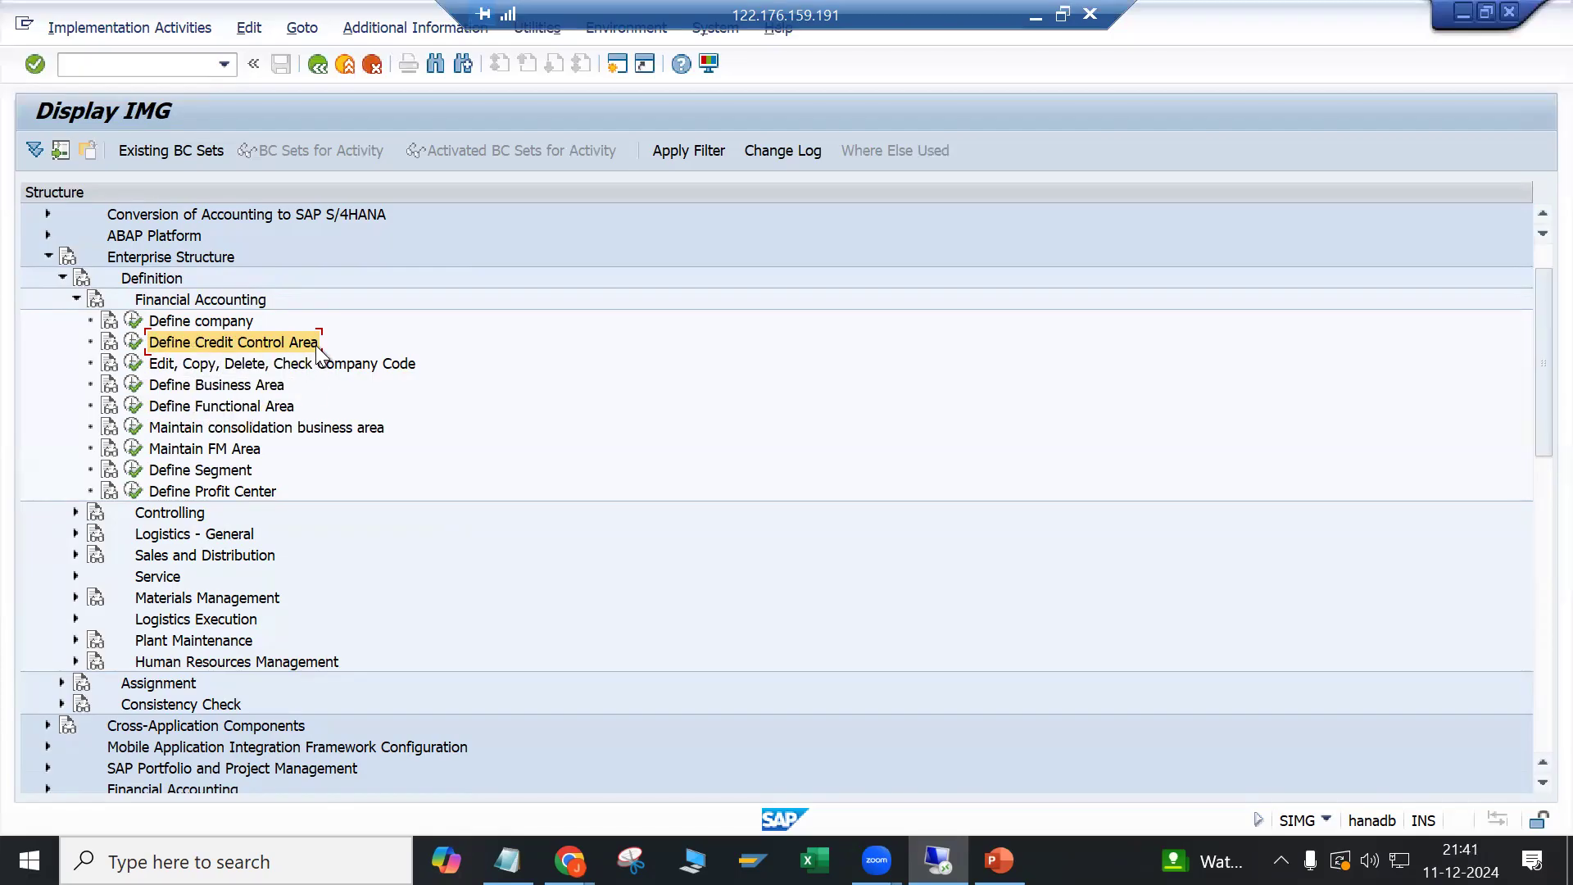
{"action": "left_click", "coordinate": [223, 389]}
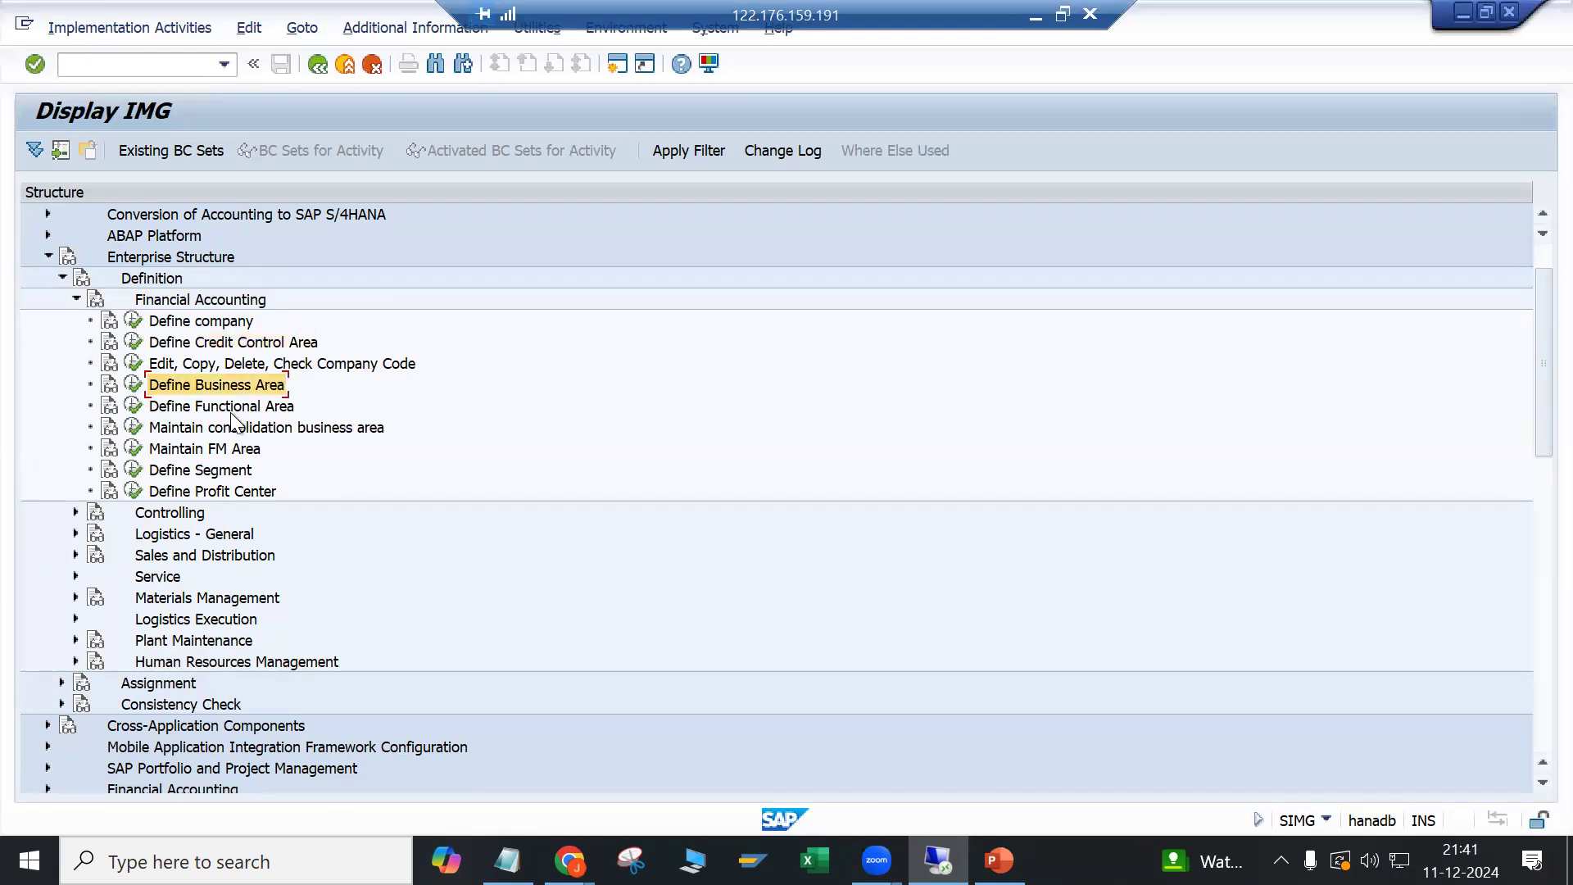
{"action": "left_click", "coordinate": [228, 407]}
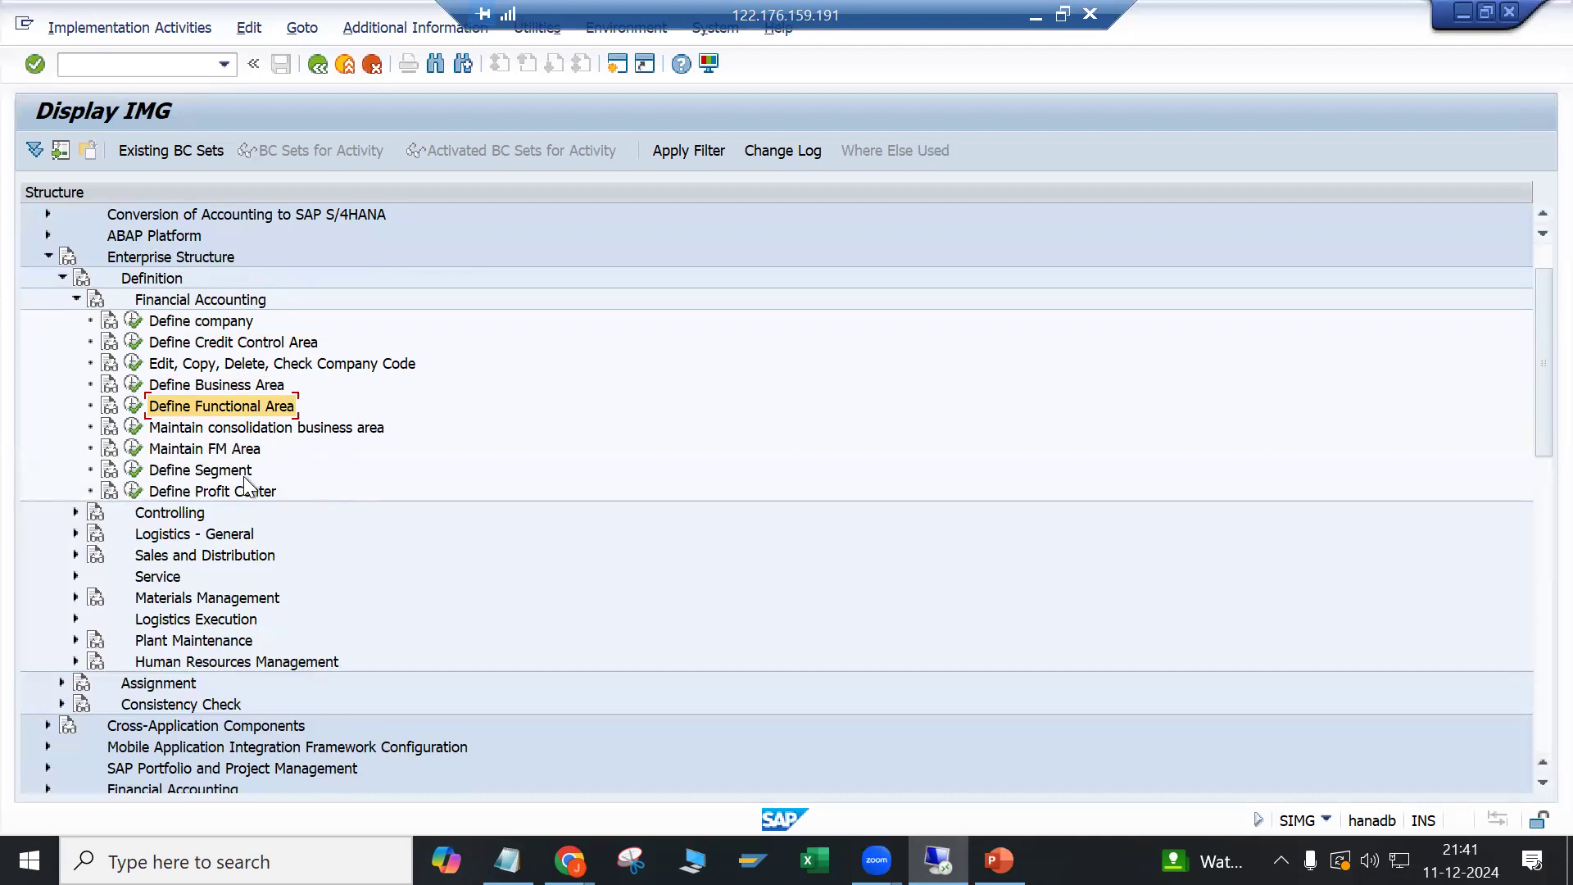
{"action": "left_click", "coordinate": [131, 324]}
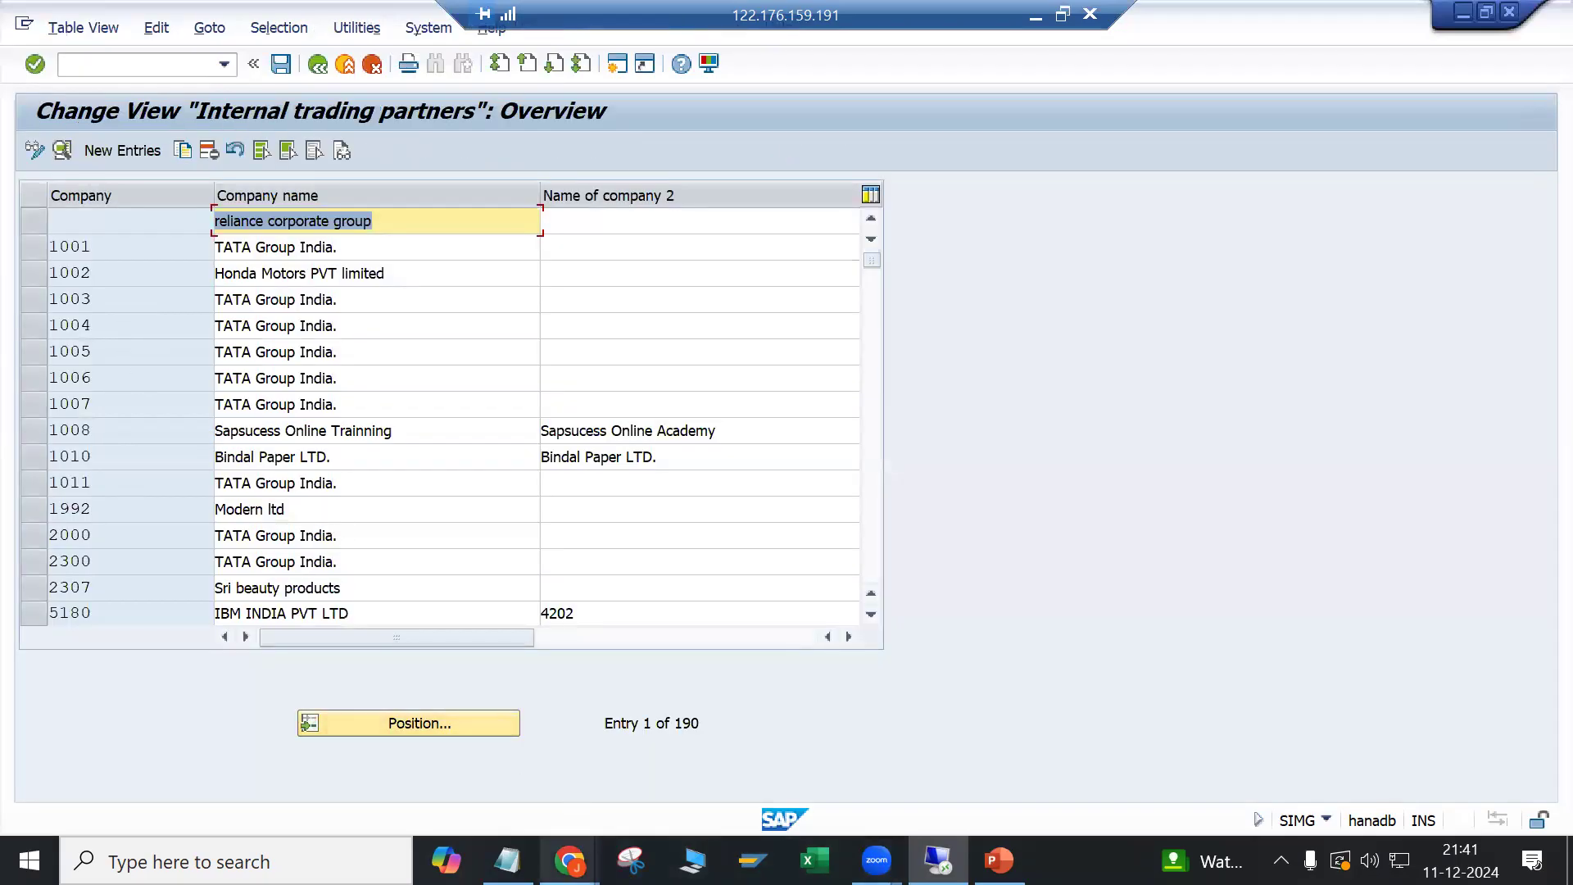
Step: Switch to the Notepad list, open Save As for the Desktop folder, and clear the proposed file name
{"action": "left_click", "coordinate": [508, 860]}
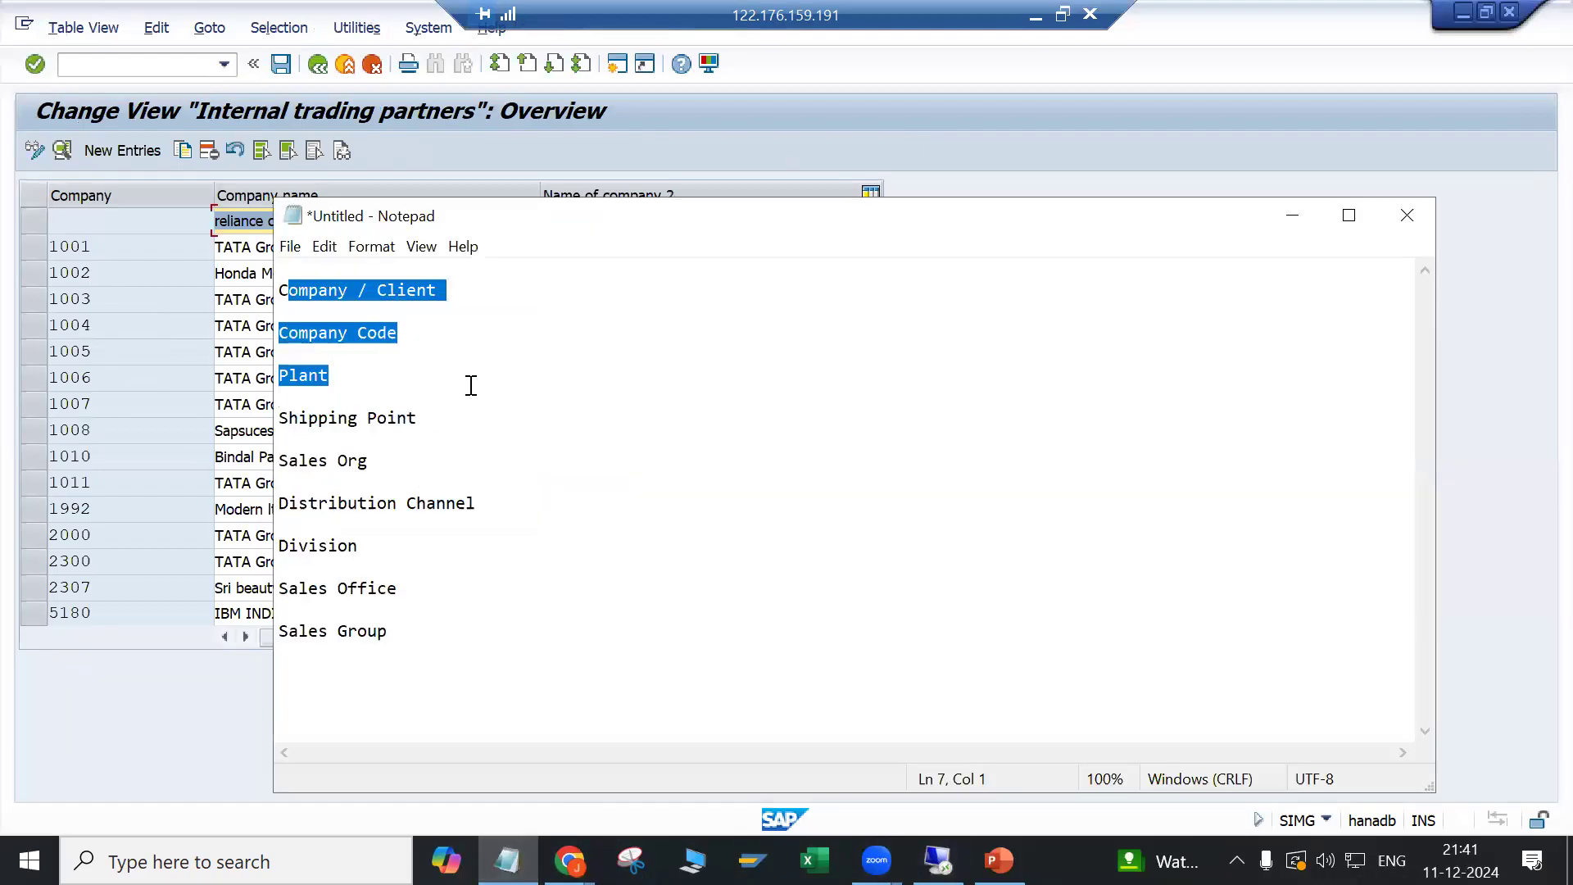
{"action": "left_click", "coordinate": [291, 246]}
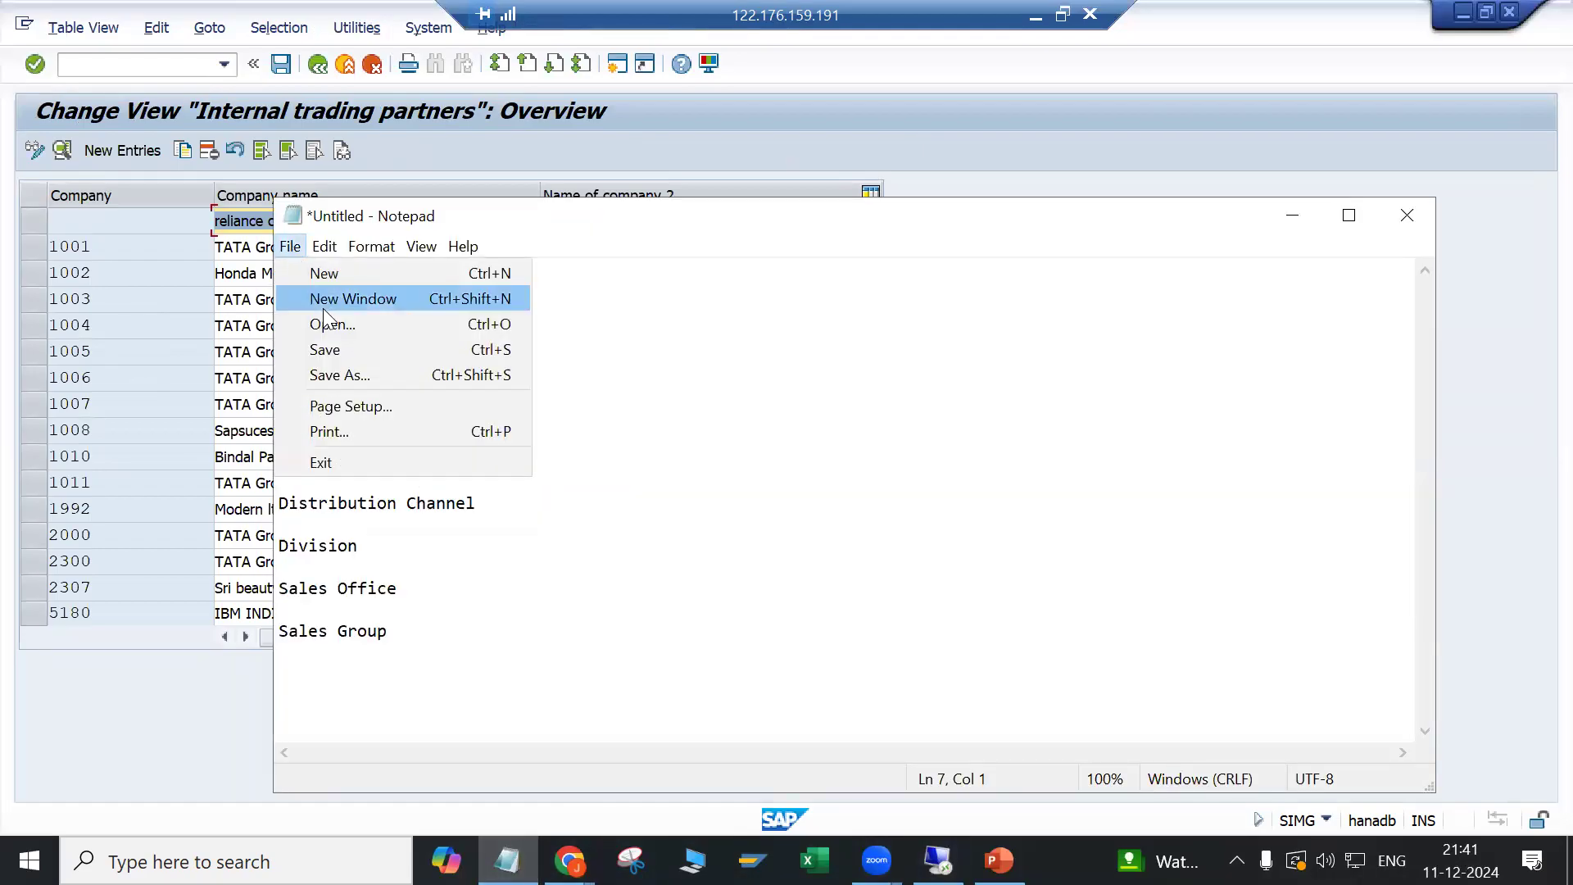
{"action": "left_click", "coordinate": [339, 375]}
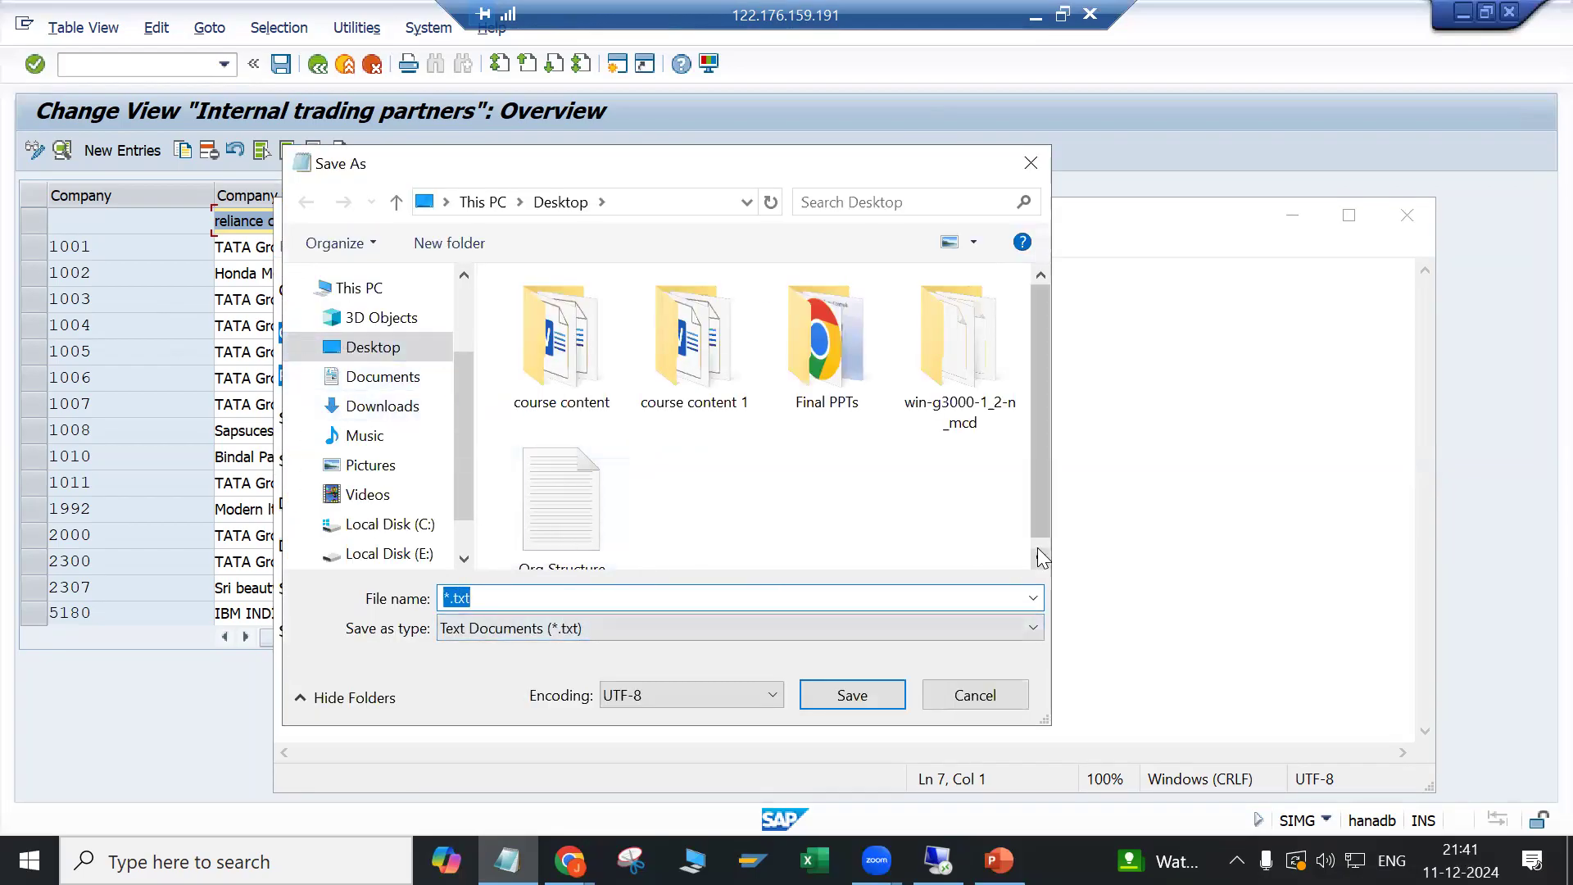
{"action": "scroll", "coordinate": [975, 541], "scroll_direction": "down", "scroll_amount": 1}
{"action": "left_click", "coordinate": [512, 602]}
{"action": "key", "text": "BackSpace"}
{"action": "key", "text": "BackSpace"}
{"action": "key", "text": "BackSpace"}
{"action": "key", "text": "BackSpace"}
{"action": "key", "text": "BackSpace"}
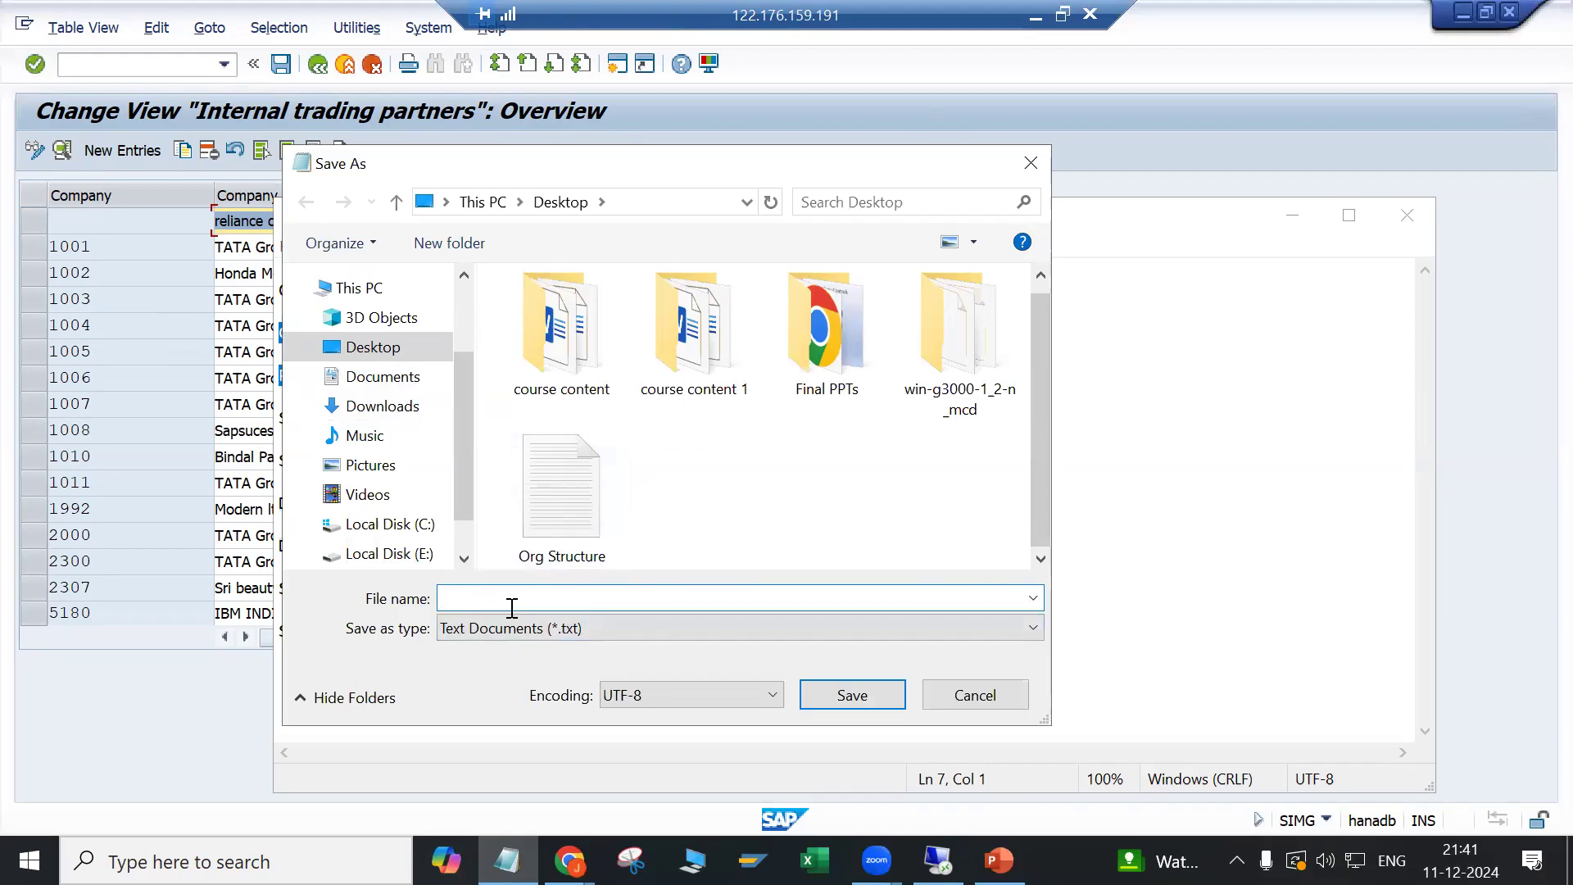
Step: Save the list on the Desktop as "Org Structure 1", based on the existing Org Structure file name
{"action": "type", "text": "Org"}
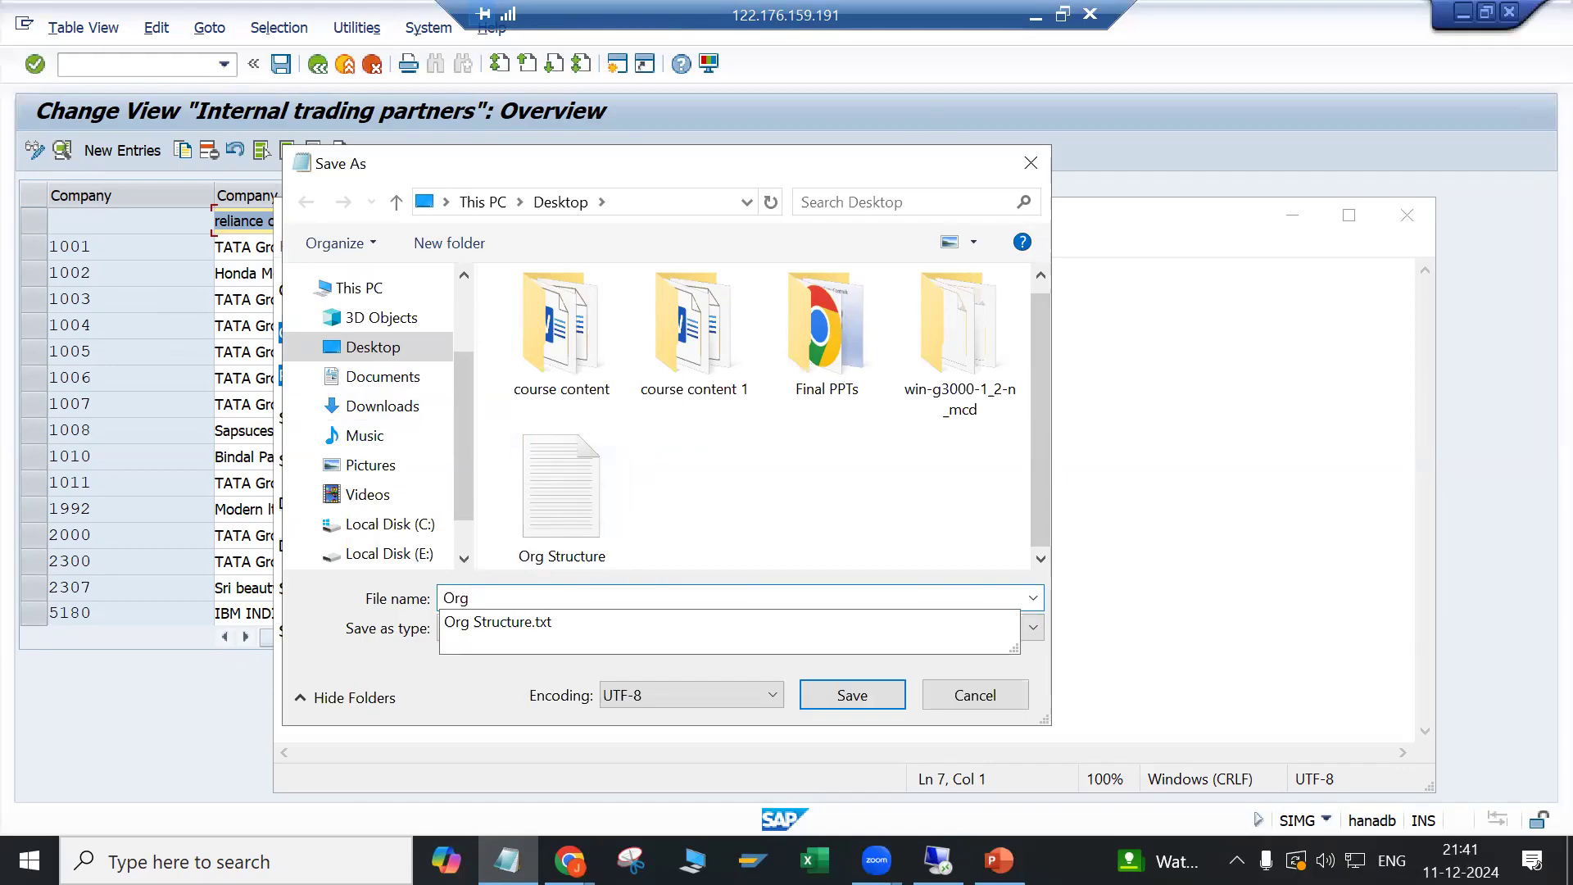
{"action": "key", "text": "Down"}
{"action": "key", "text": "Return"}
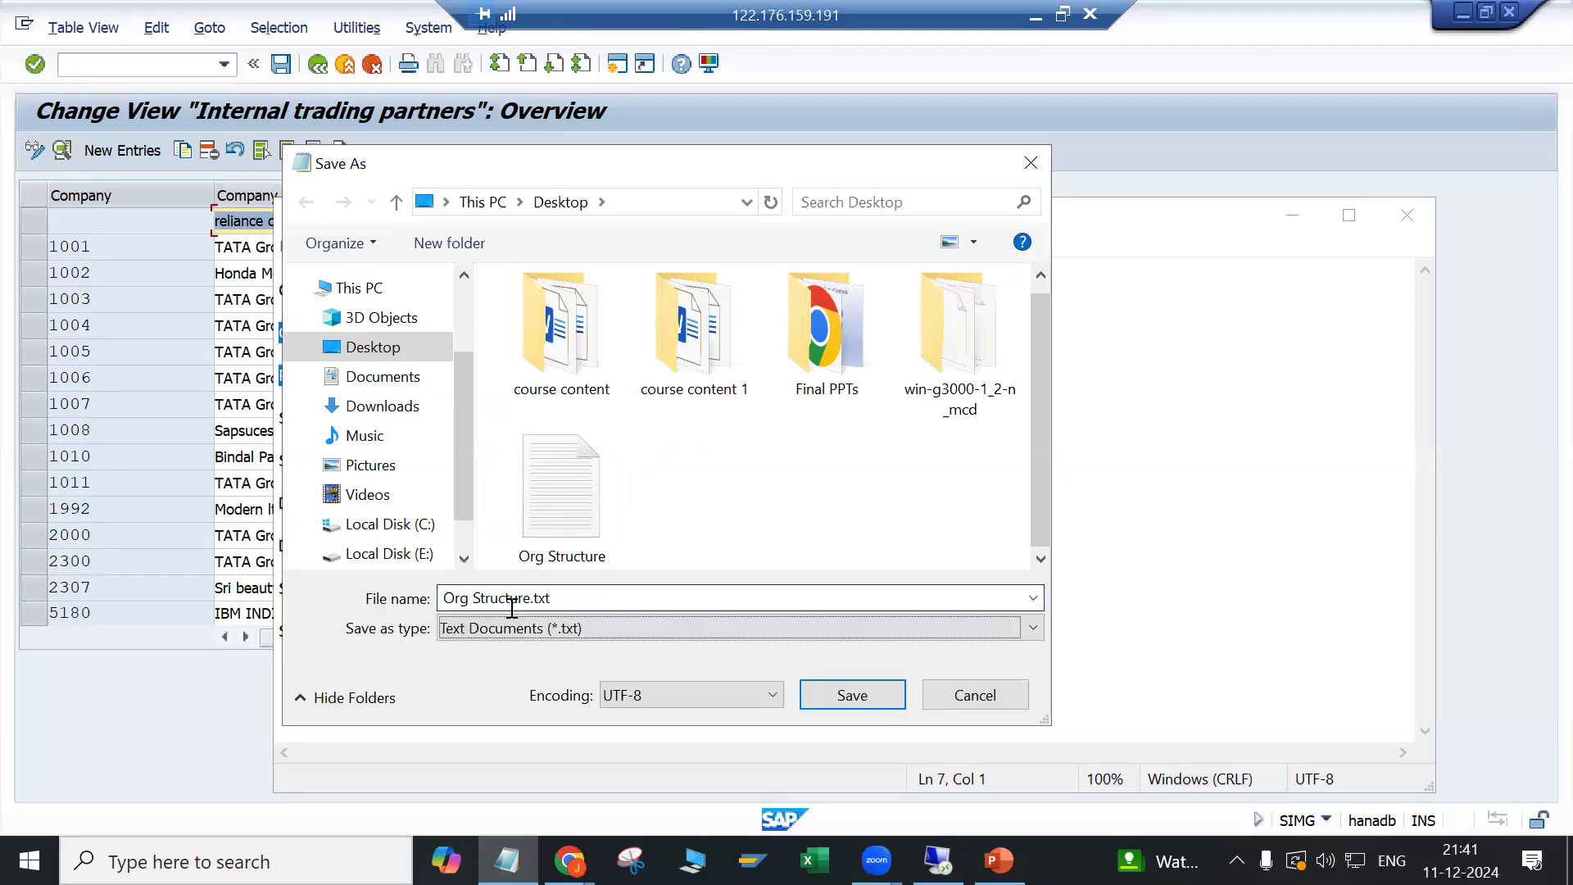
{"action": "left_click", "coordinate": [596, 590]}
{"action": "left_click", "coordinate": [595, 591]}
{"action": "key", "text": "BackSpace"}
{"action": "key", "text": "BackSpace"}
{"action": "key", "text": "BackSpace"}
{"action": "key", "text": "BackSpace"}
{"action": "type", "text": "1 -"}
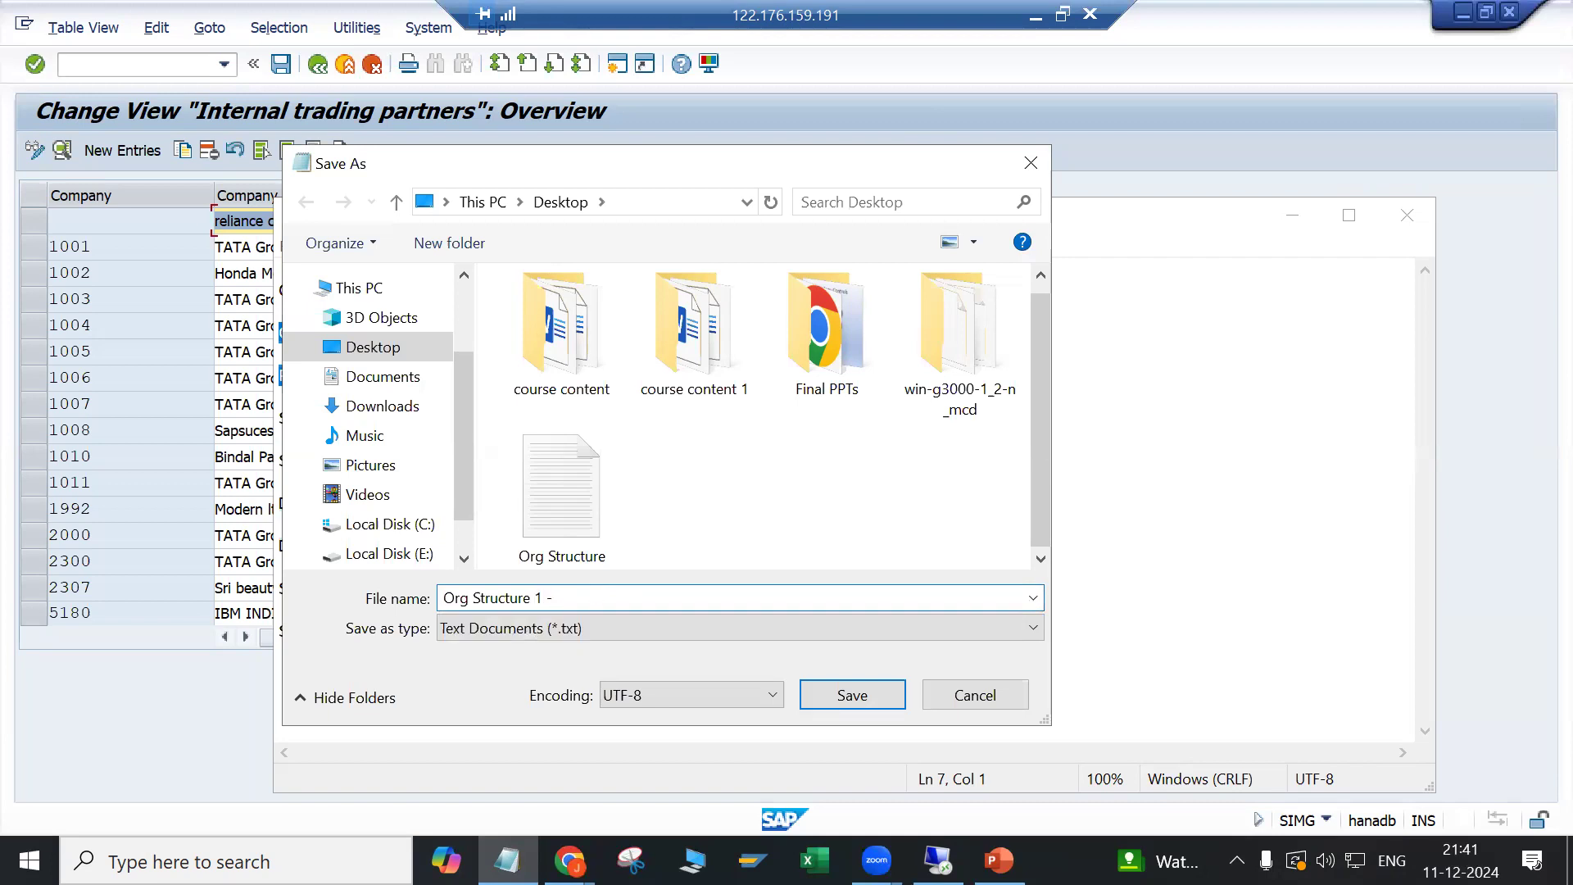
{"action": "key", "text": "BackSpace"}
{"action": "left_click", "coordinate": [890, 694]}
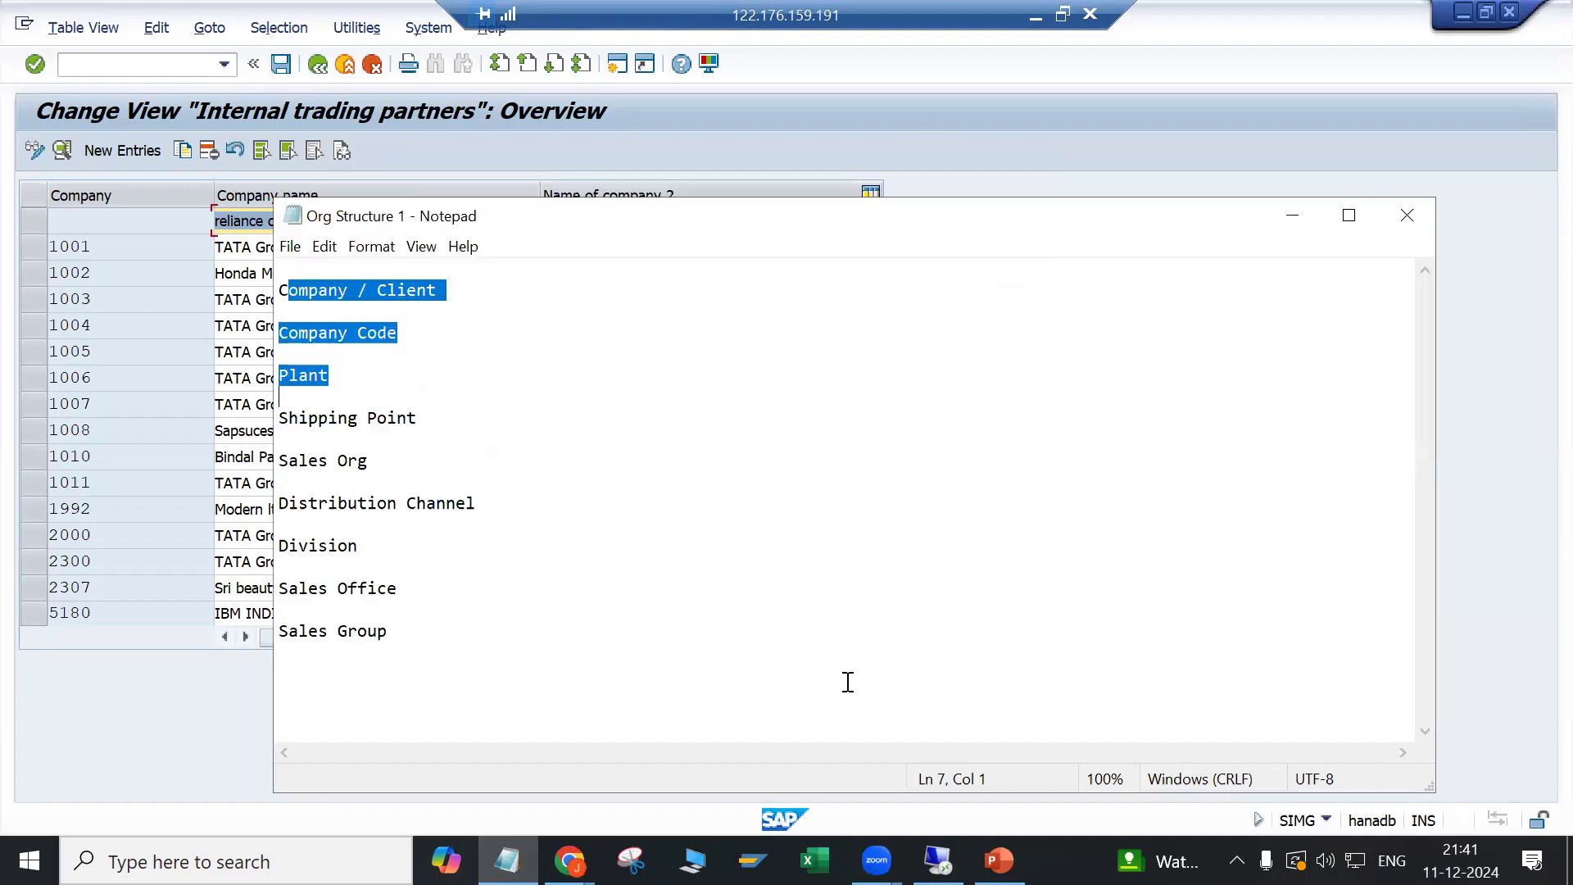
Step: Highlight the "Company / Client" and "Company Code" entries in the saved list
{"action": "left_click", "coordinate": [283, 308]}
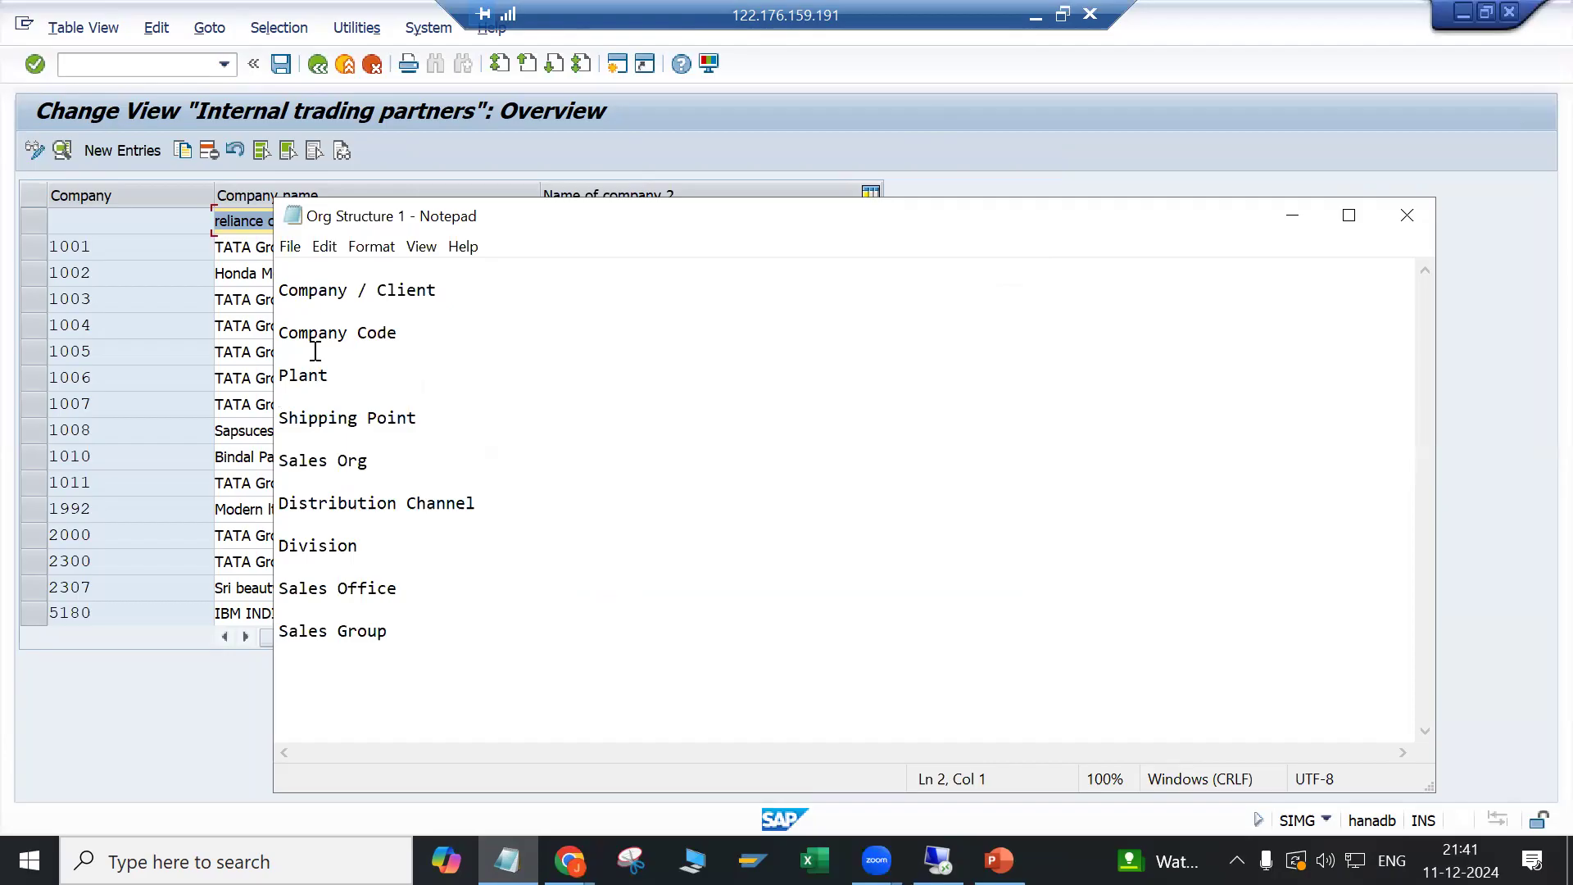
{"action": "left_click", "coordinate": [467, 290]}
{"action": "left_click_drag", "start_coordinate": [277, 291], "coordinate": [446, 288]}
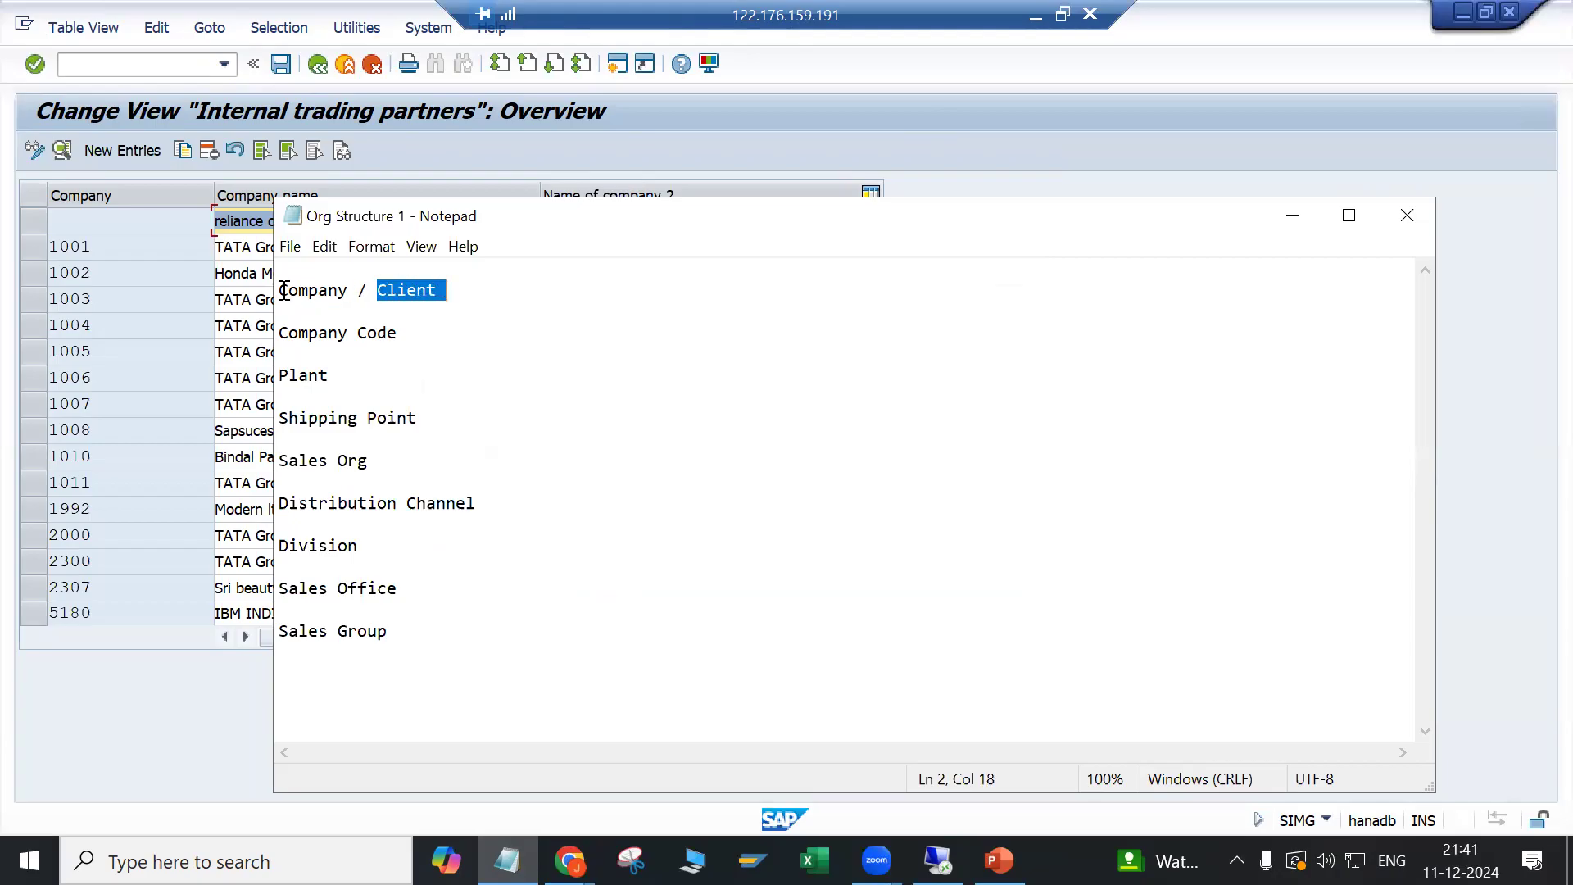
{"action": "left_click_drag", "start_coordinate": [279, 291], "coordinate": [464, 292]}
{"action": "left_click_drag", "start_coordinate": [278, 336], "coordinate": [411, 336]}
{"action": "left_click", "coordinate": [412, 336]}
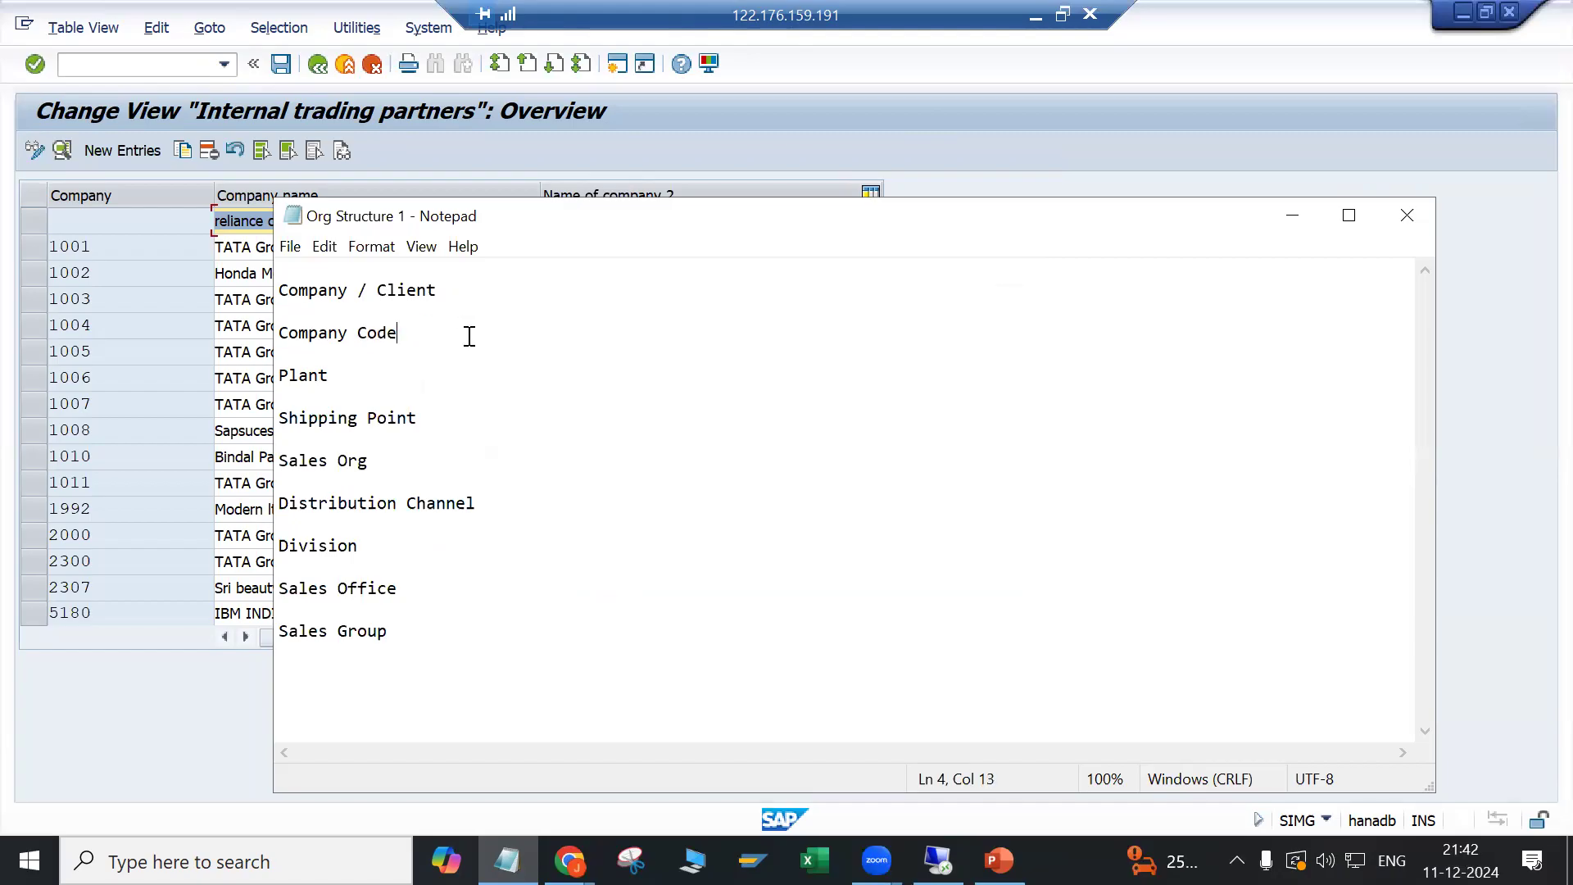
Step: Add the code "LGOO" two tab stops after "Company / Client" in the list
{"action": "left_click", "coordinate": [457, 292]}
{"action": "key", "text": "Tab"}
{"action": "key", "text": "Tab"}
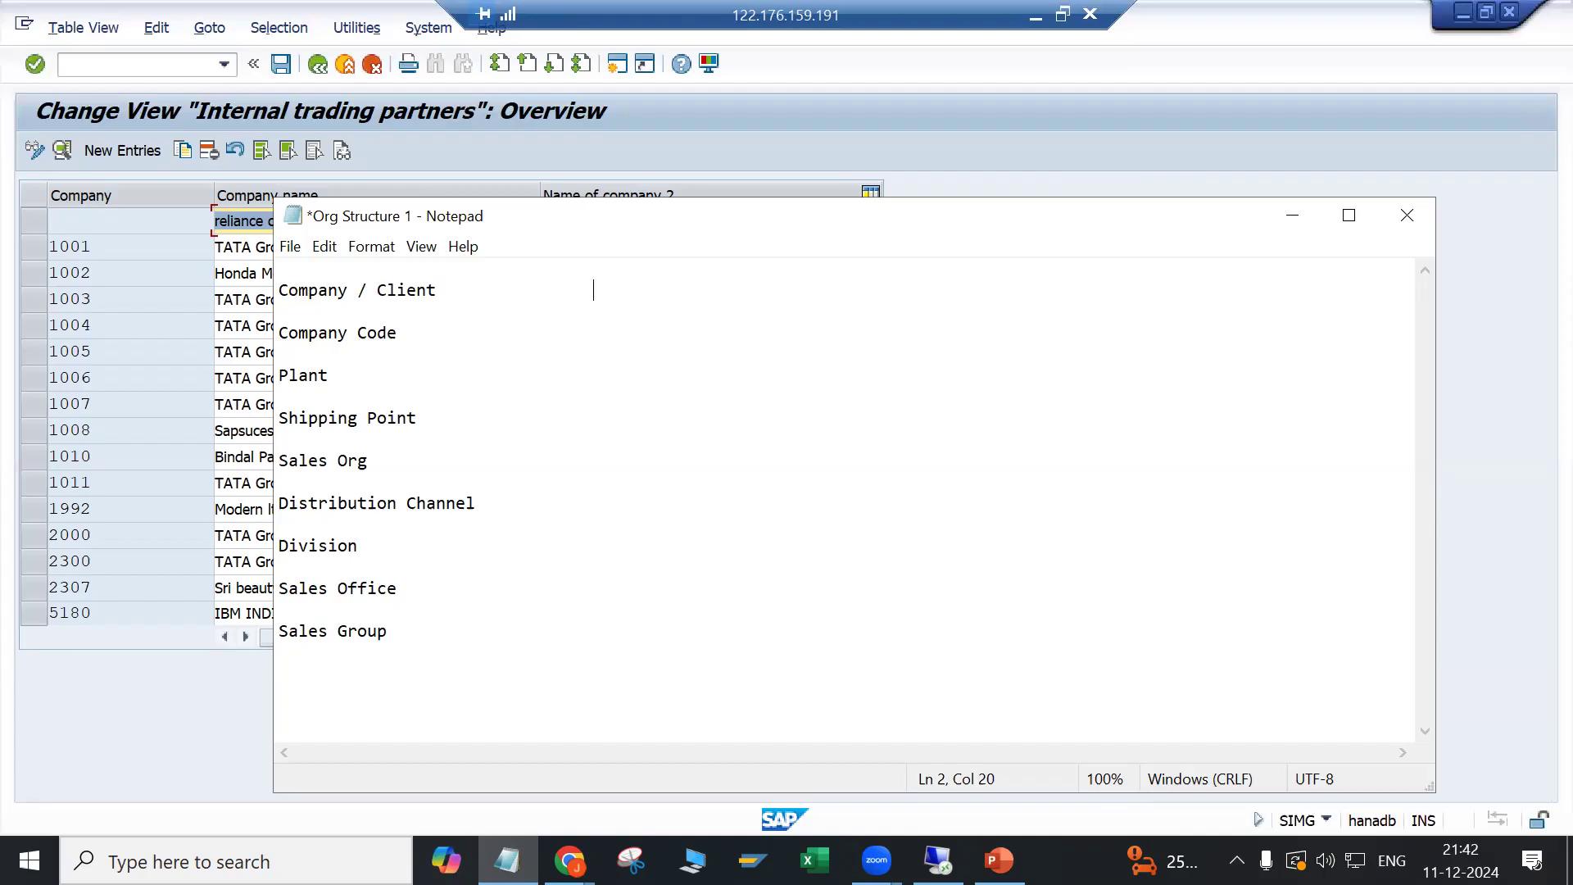
{"action": "type", "text": "LG"}
{"action": "type", "text": "OO"}
Step: Switch to SAP, open a blank new company entry to view its fields, and return to the company overview
{"action": "left_click", "coordinate": [183, 379]}
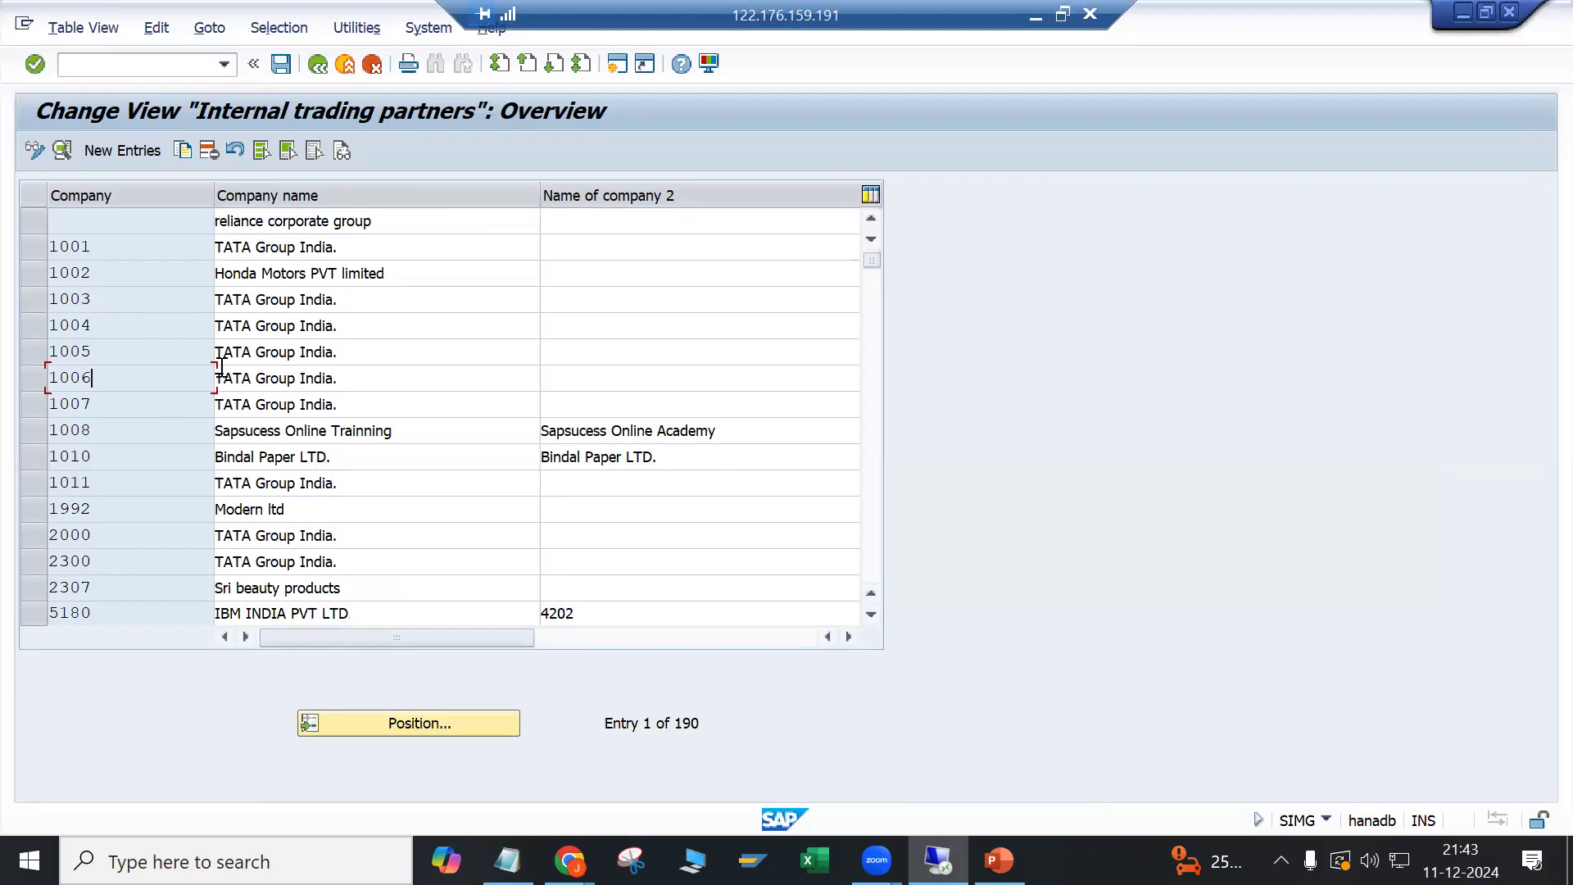
{"action": "left_click", "coordinate": [110, 156]}
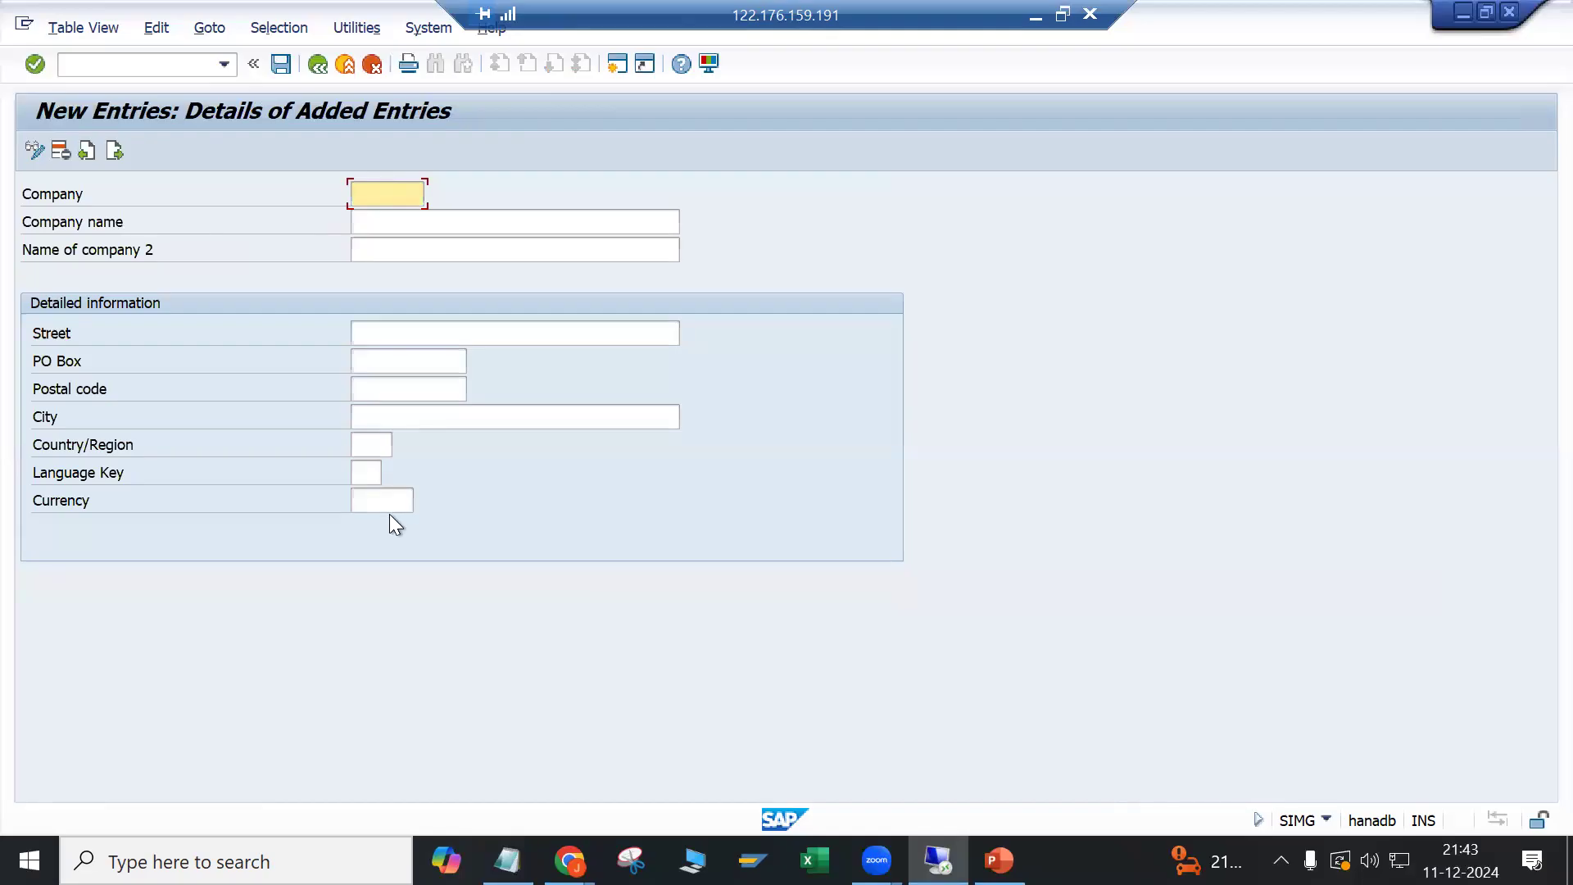
{"action": "left_click", "coordinate": [317, 65]}
{"action": "left_click", "coordinate": [373, 66]}
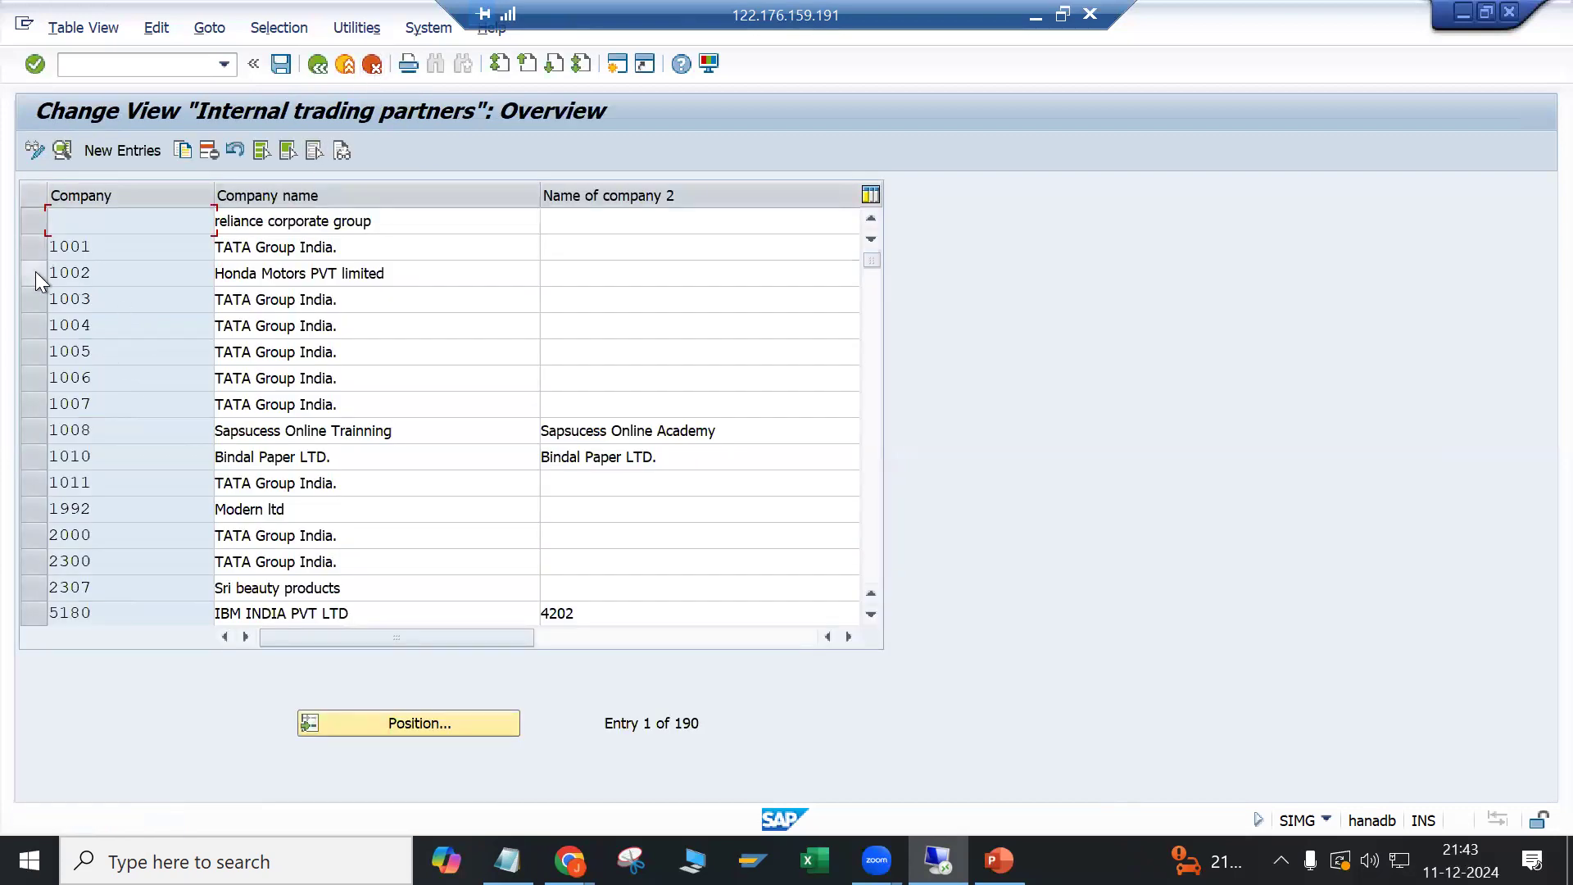
Step: Look through the existing company entries and their names in the internal trading partners overview
{"action": "scroll", "coordinate": [86, 312], "scroll_direction": "down", "scroll_amount": 4}
{"action": "scroll", "coordinate": [92, 312], "scroll_direction": "down", "scroll_amount": 11}
{"action": "scroll", "coordinate": [106, 321], "scroll_direction": "down", "scroll_amount": 9}
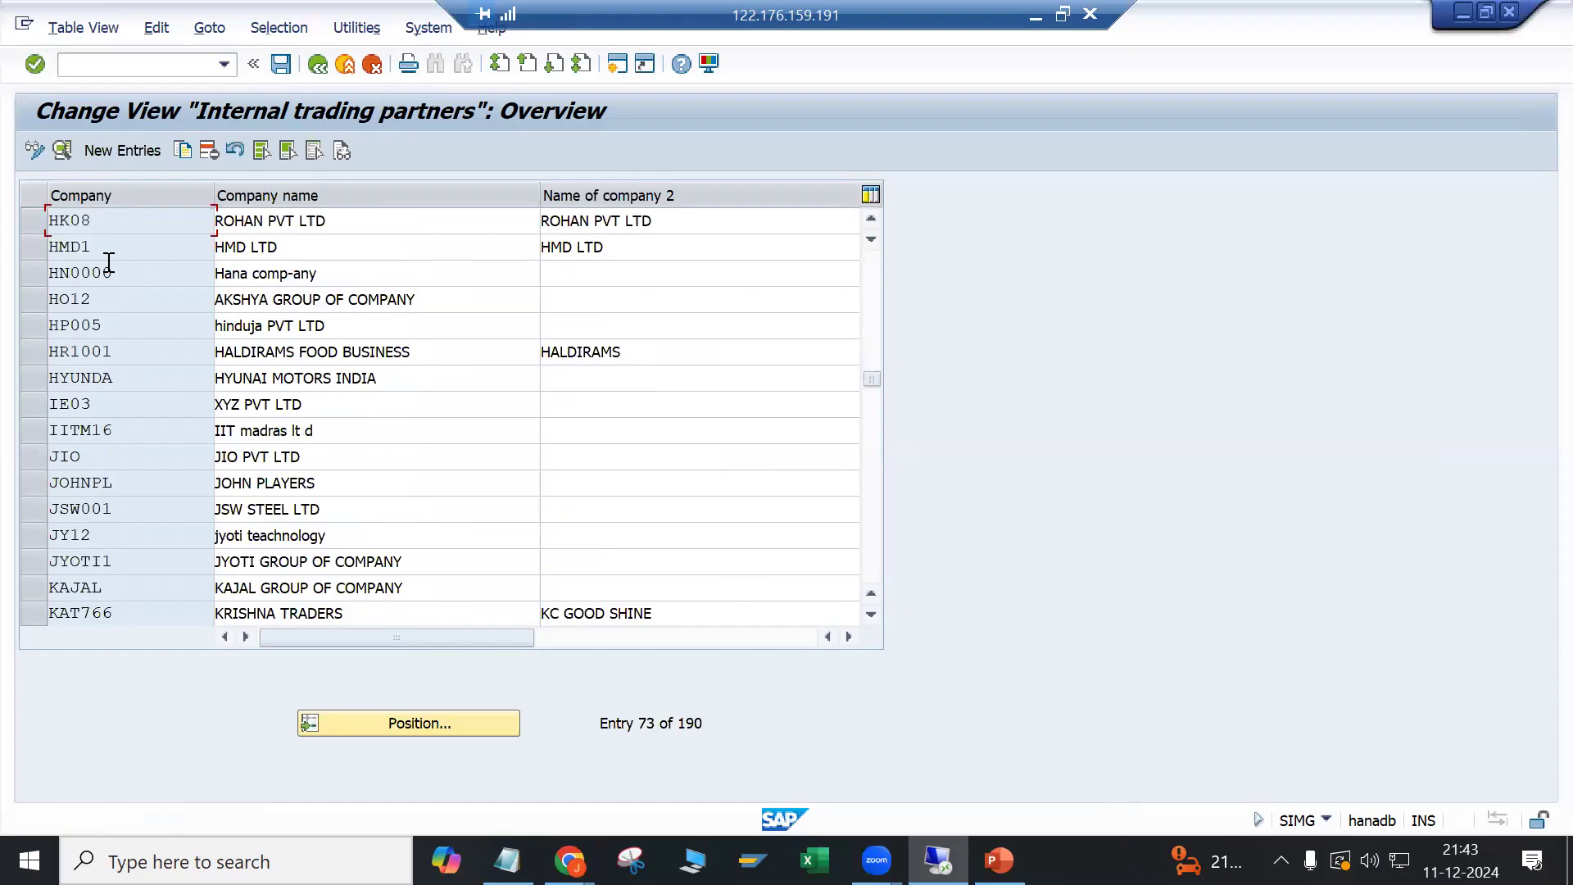
{"action": "scroll", "coordinate": [109, 262], "scroll_direction": "down", "scroll_amount": 11}
{"action": "scroll", "coordinate": [105, 498], "scroll_direction": "down", "scroll_amount": 19}
{"action": "scroll", "coordinate": [111, 537], "scroll_direction": "down", "scroll_amount": 7}
{"action": "scroll", "coordinate": [110, 538], "scroll_direction": "up", "scroll_amount": 2}
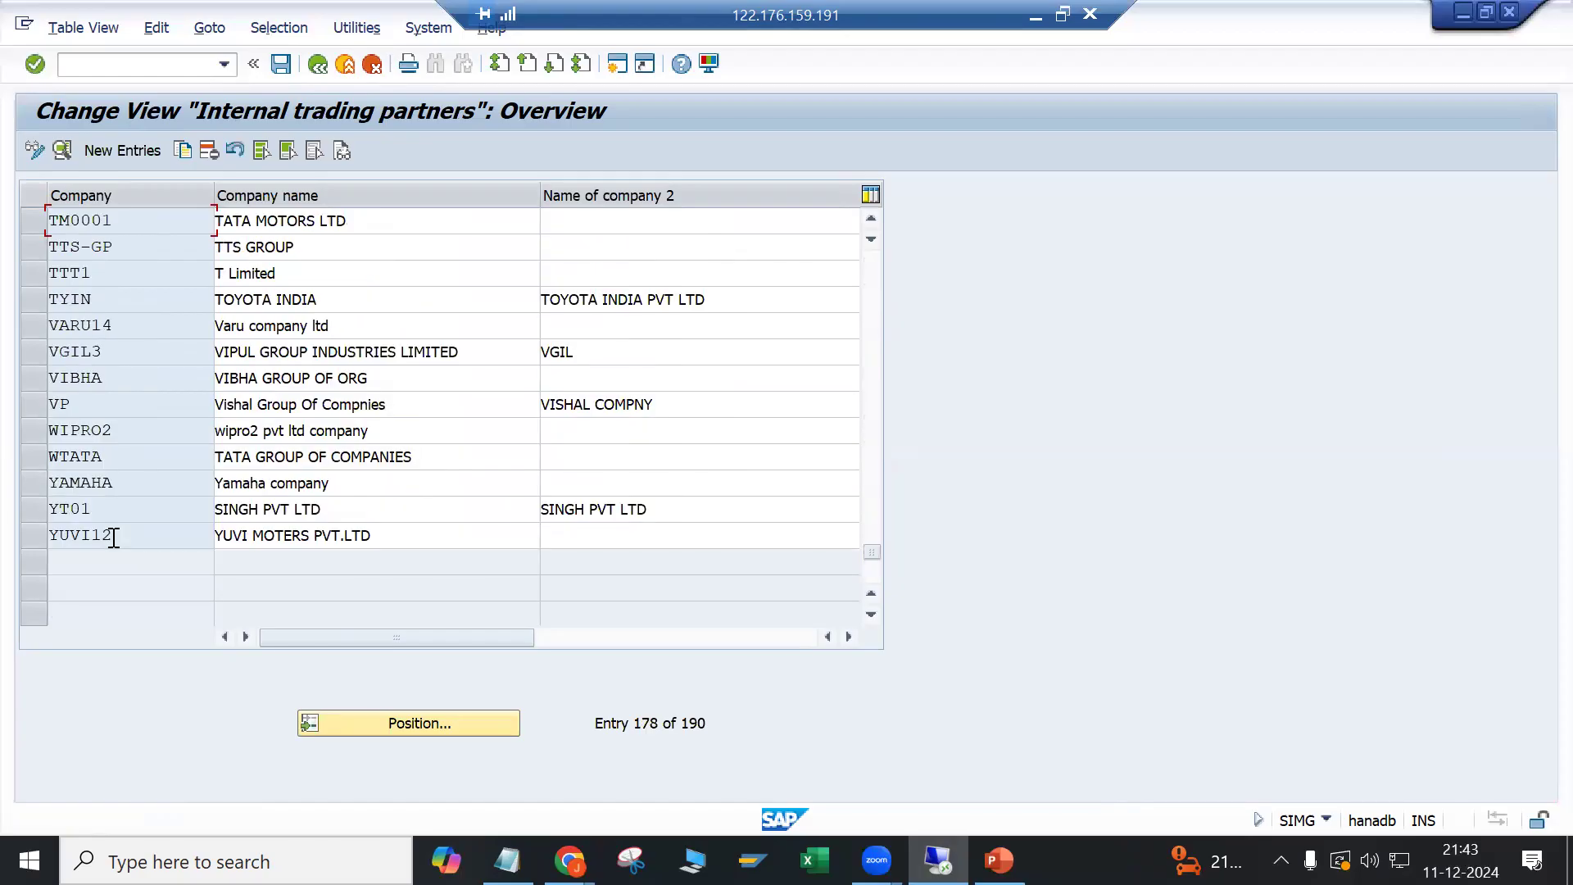
{"action": "scroll", "coordinate": [117, 552], "scroll_direction": "up", "scroll_amount": 8}
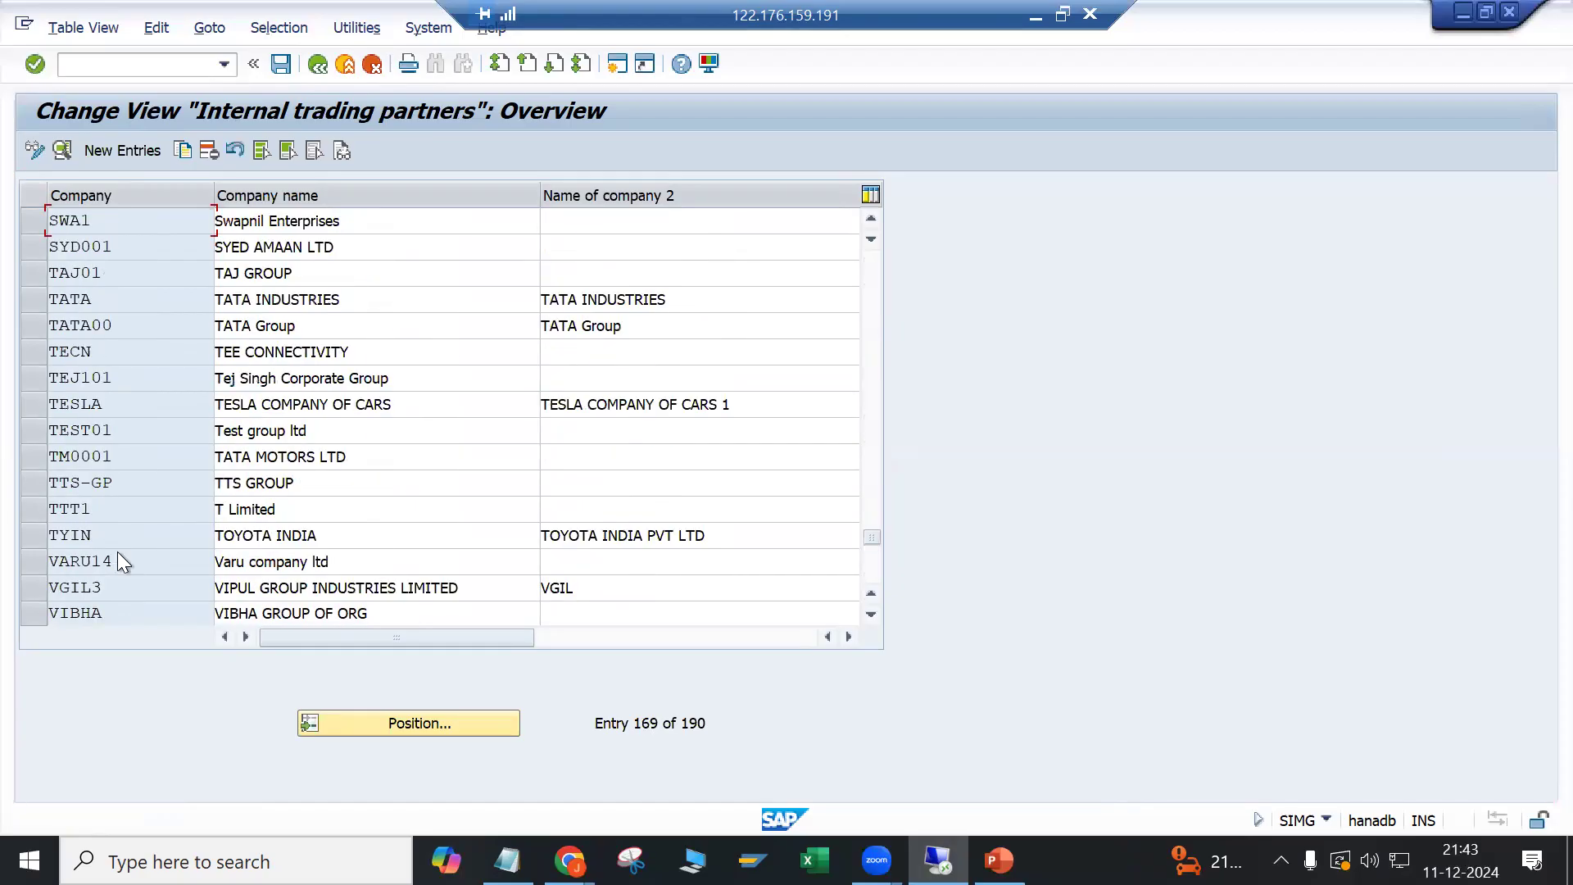
{"action": "scroll", "coordinate": [343, 405], "scroll_direction": "up", "scroll_amount": 20}
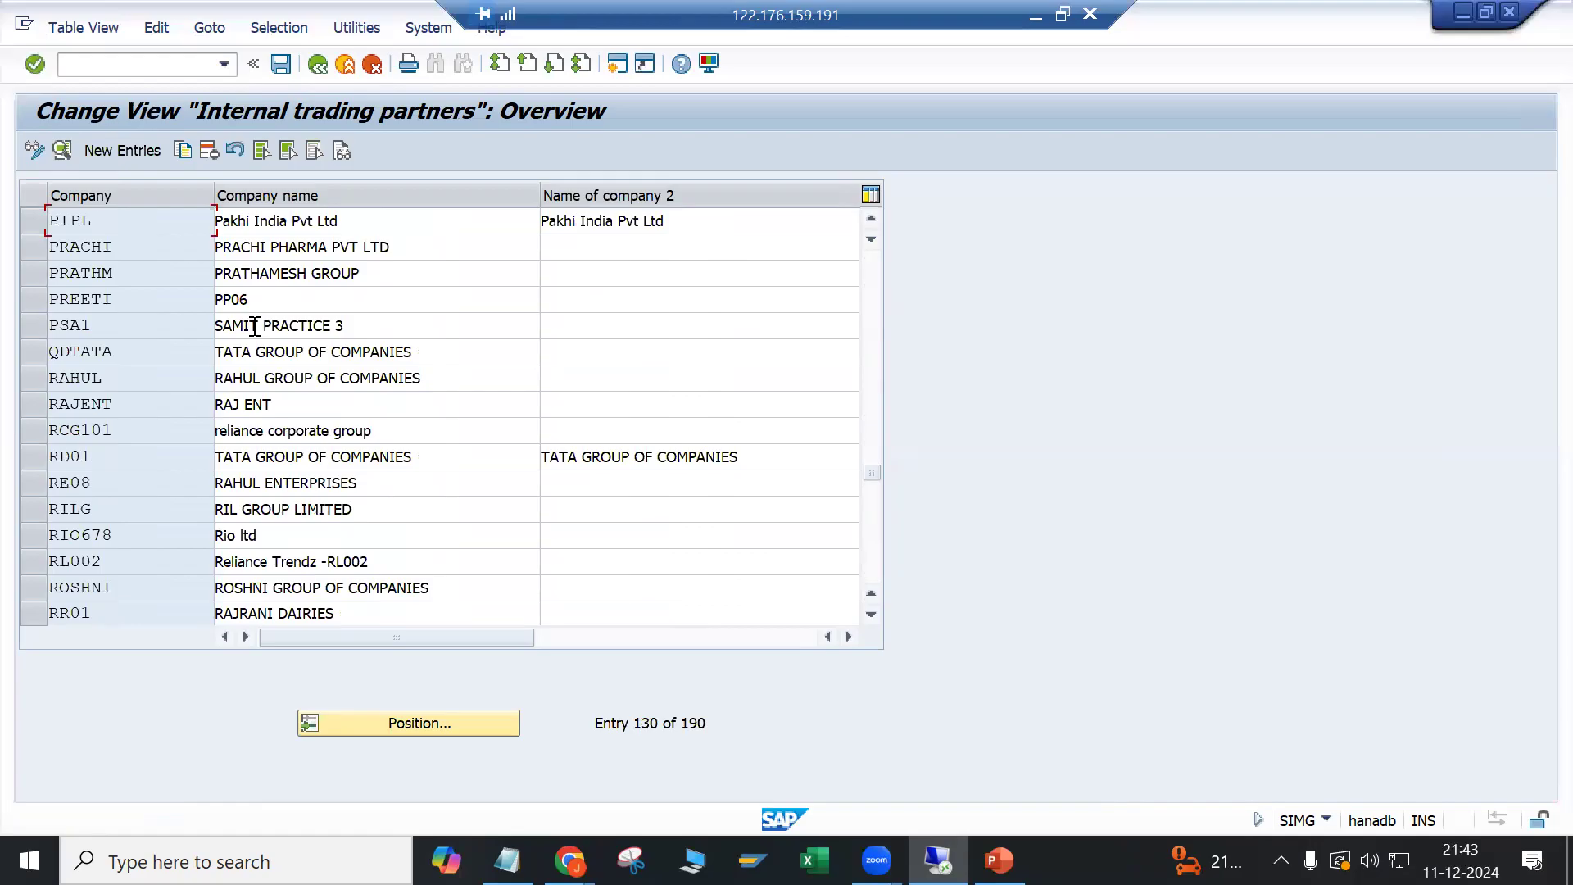
Step: Start a copy of company 1001 "TATA Group India." from the internal trading partners overview
{"action": "scroll", "coordinate": [278, 368], "scroll_direction": "up", "scroll_amount": 18}
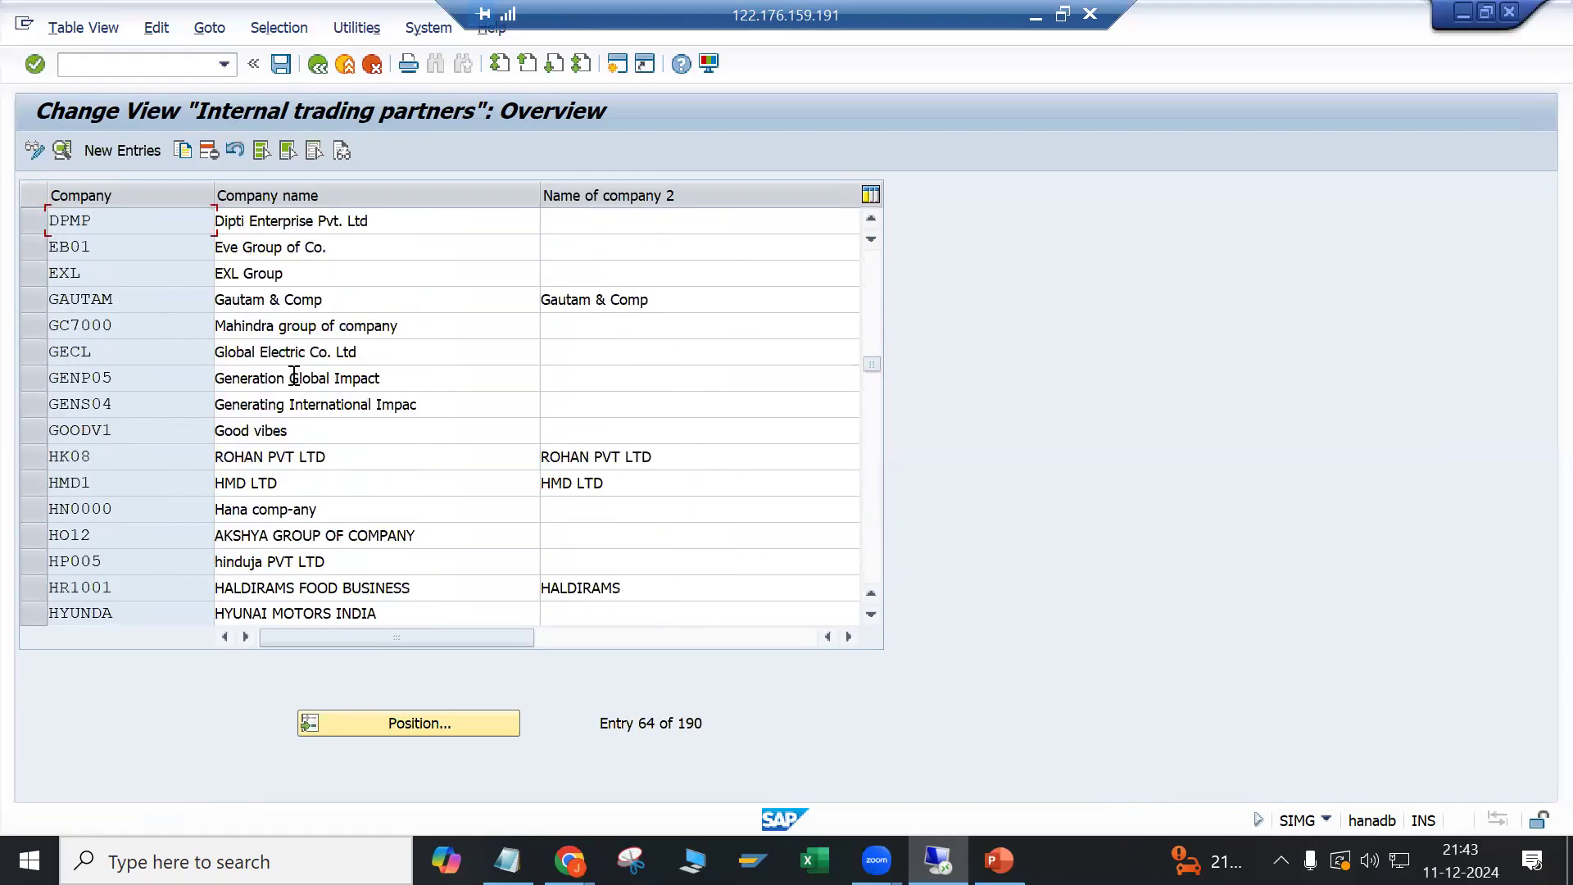
{"action": "scroll", "coordinate": [292, 383], "scroll_direction": "up", "scroll_amount": 13}
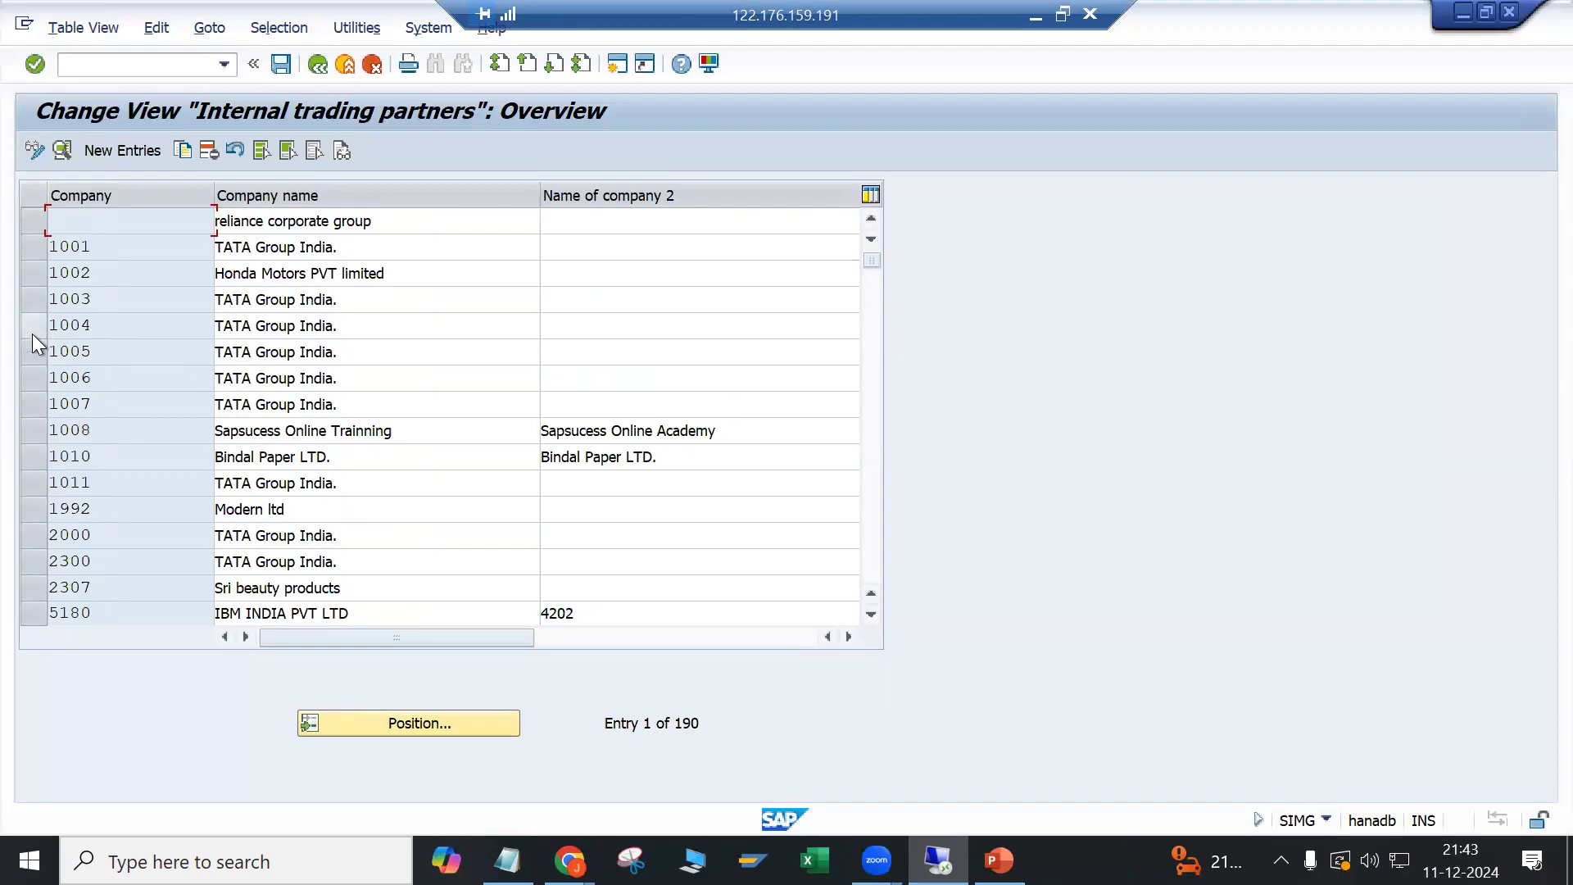
{"action": "left_click", "coordinate": [33, 254]}
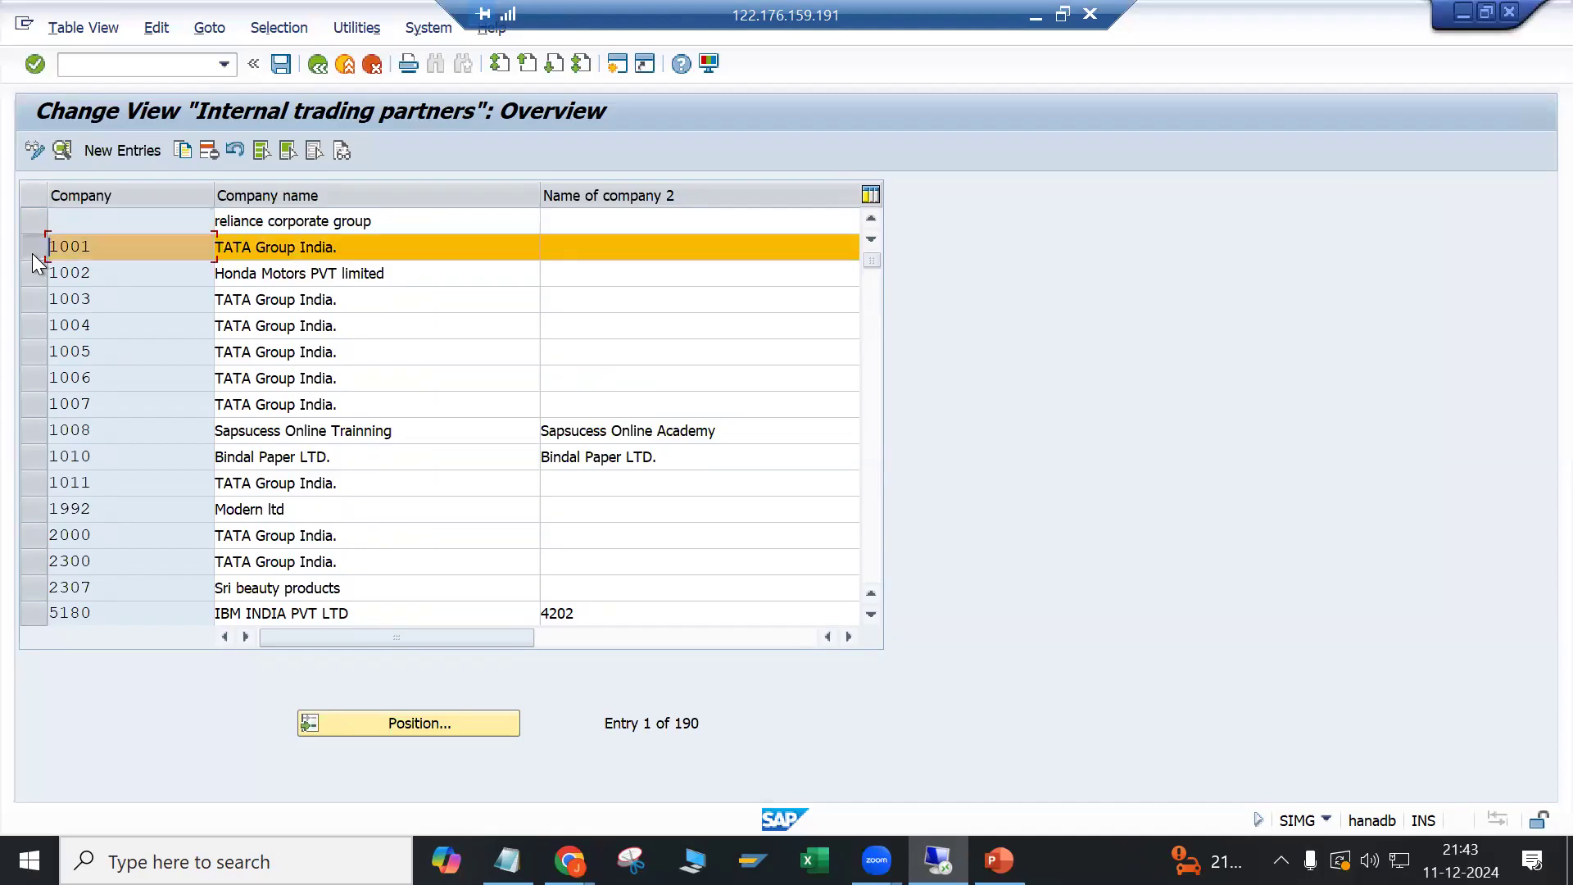
{"action": "left_click", "coordinate": [180, 154]}
{"action": "left_click", "coordinate": [189, 155]}
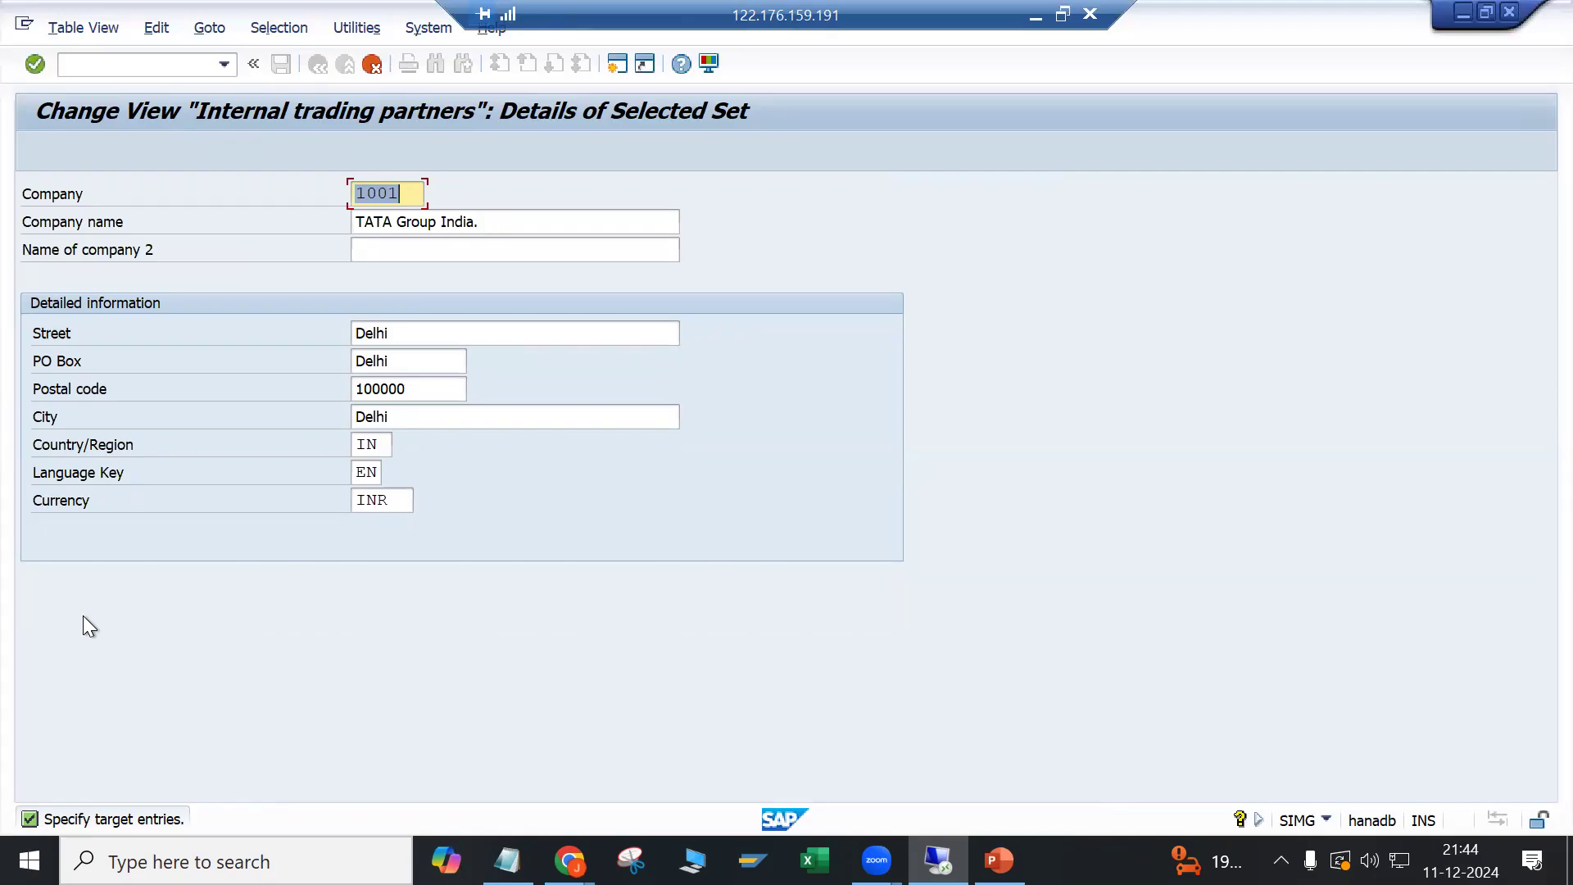
Step: Set the copied entry's company code to LG01
{"action": "type", "text": "LG"}
{"action": "type", "text": "00"}
{"action": "key", "text": "BackSpace"}
{"action": "type", "text": "1"}
{"action": "key", "text": "Tab"}
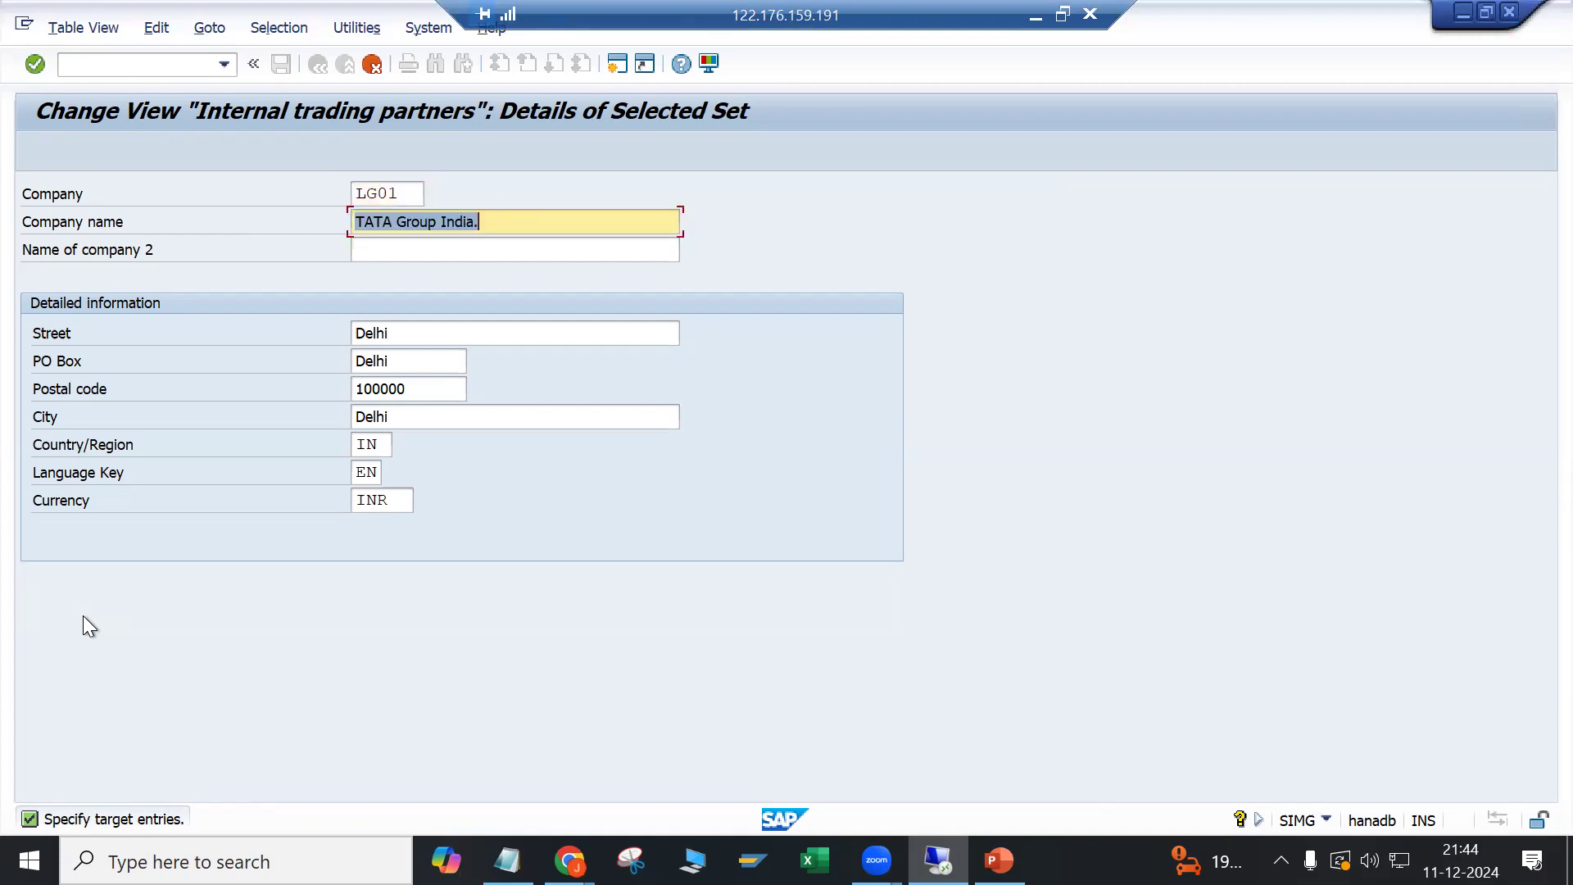
Step: Change the copied entry's company name to "LG Group"
{"action": "type", "text": "LG"}
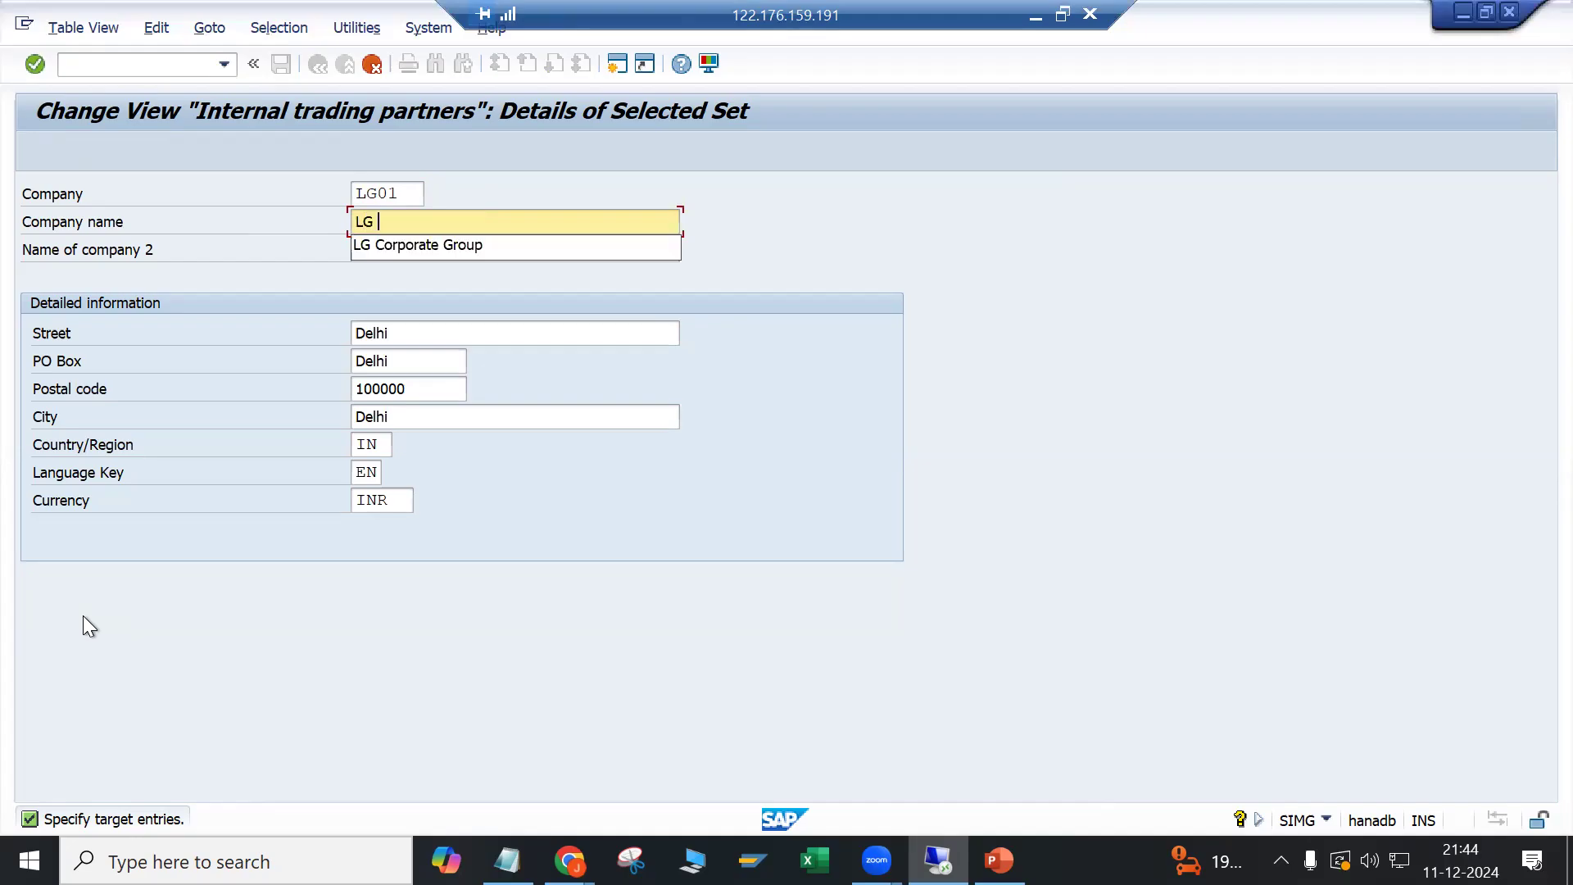
{"action": "key", "text": "Down"}
{"action": "key", "text": "Tab"}
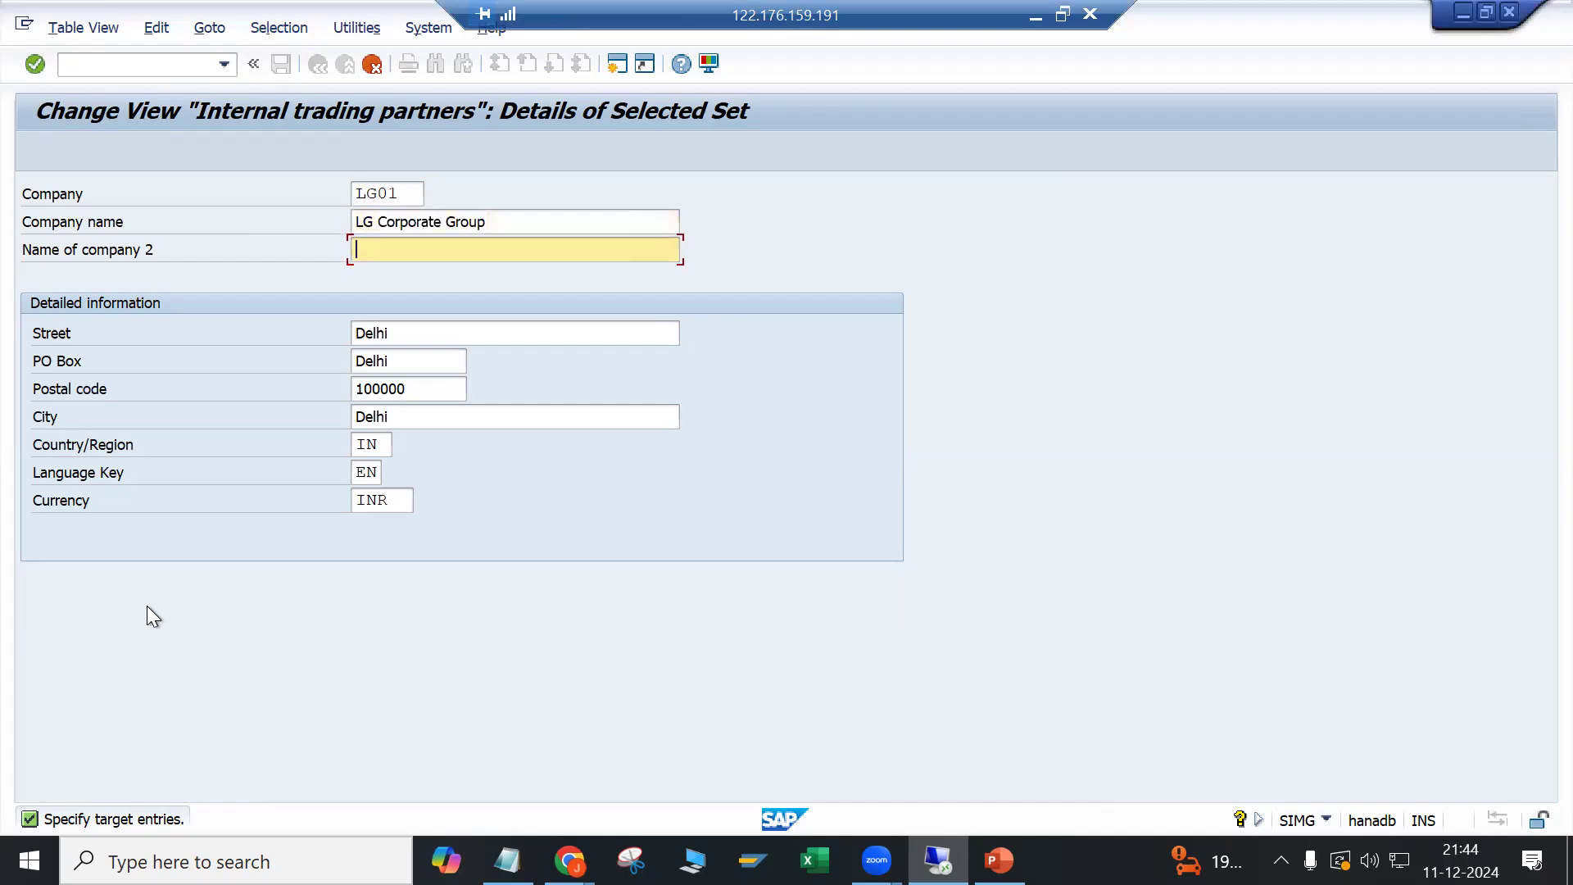
{"action": "left_click", "coordinate": [443, 222]}
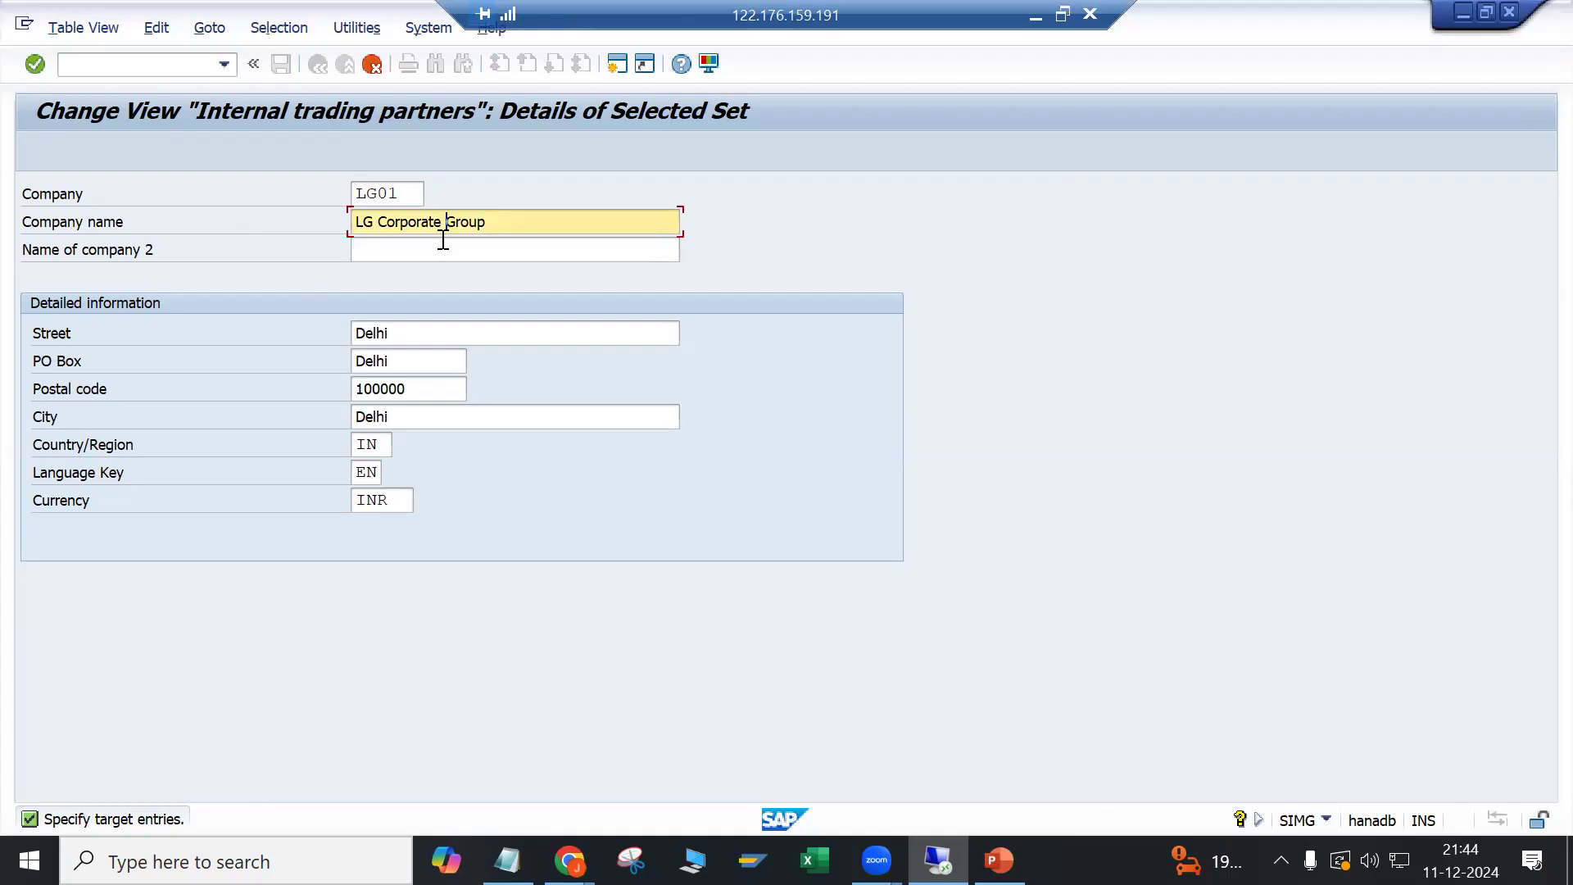
{"action": "key", "text": "BackSpace"}
{"action": "key", "text": "BackSpace"}
{"action": "key", "text": "BackSpace"}
{"action": "key", "text": "BackSpace"}
{"action": "key", "text": "BackSpace"}
{"action": "key", "text": "BackSpace"}
{"action": "key", "text": "BackSpace"}
{"action": "key", "text": "BackSpace"}
{"action": "key", "text": "BackSpace"}
{"action": "key", "text": "BackSpace"}
{"action": "left_click", "coordinate": [406, 336]}
{"action": "left_click", "coordinate": [410, 367]}
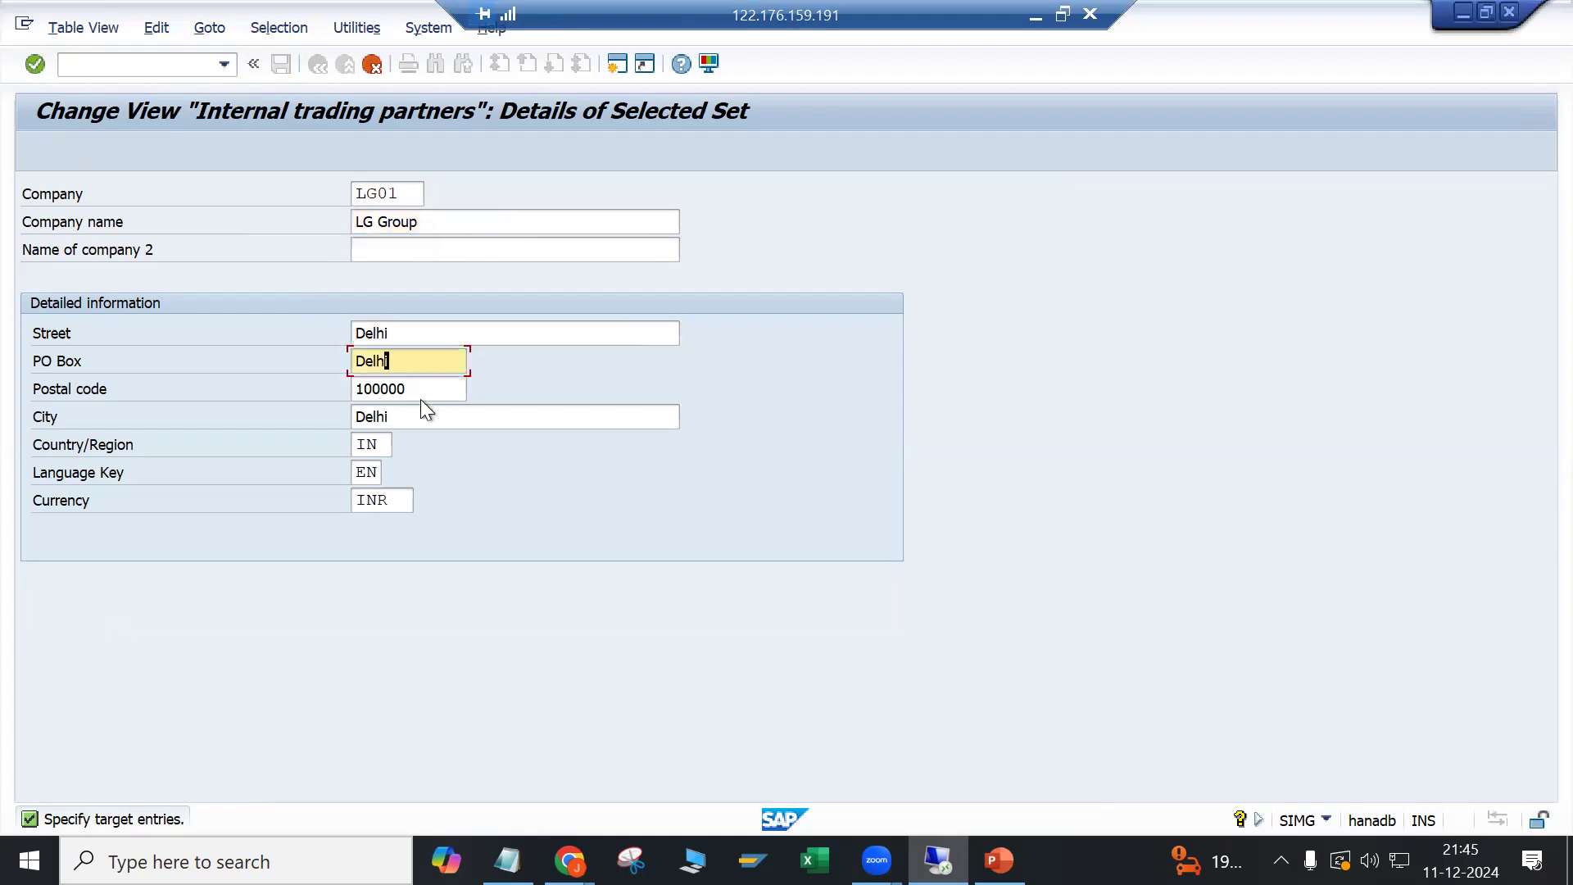
{"action": "left_click", "coordinate": [424, 395]}
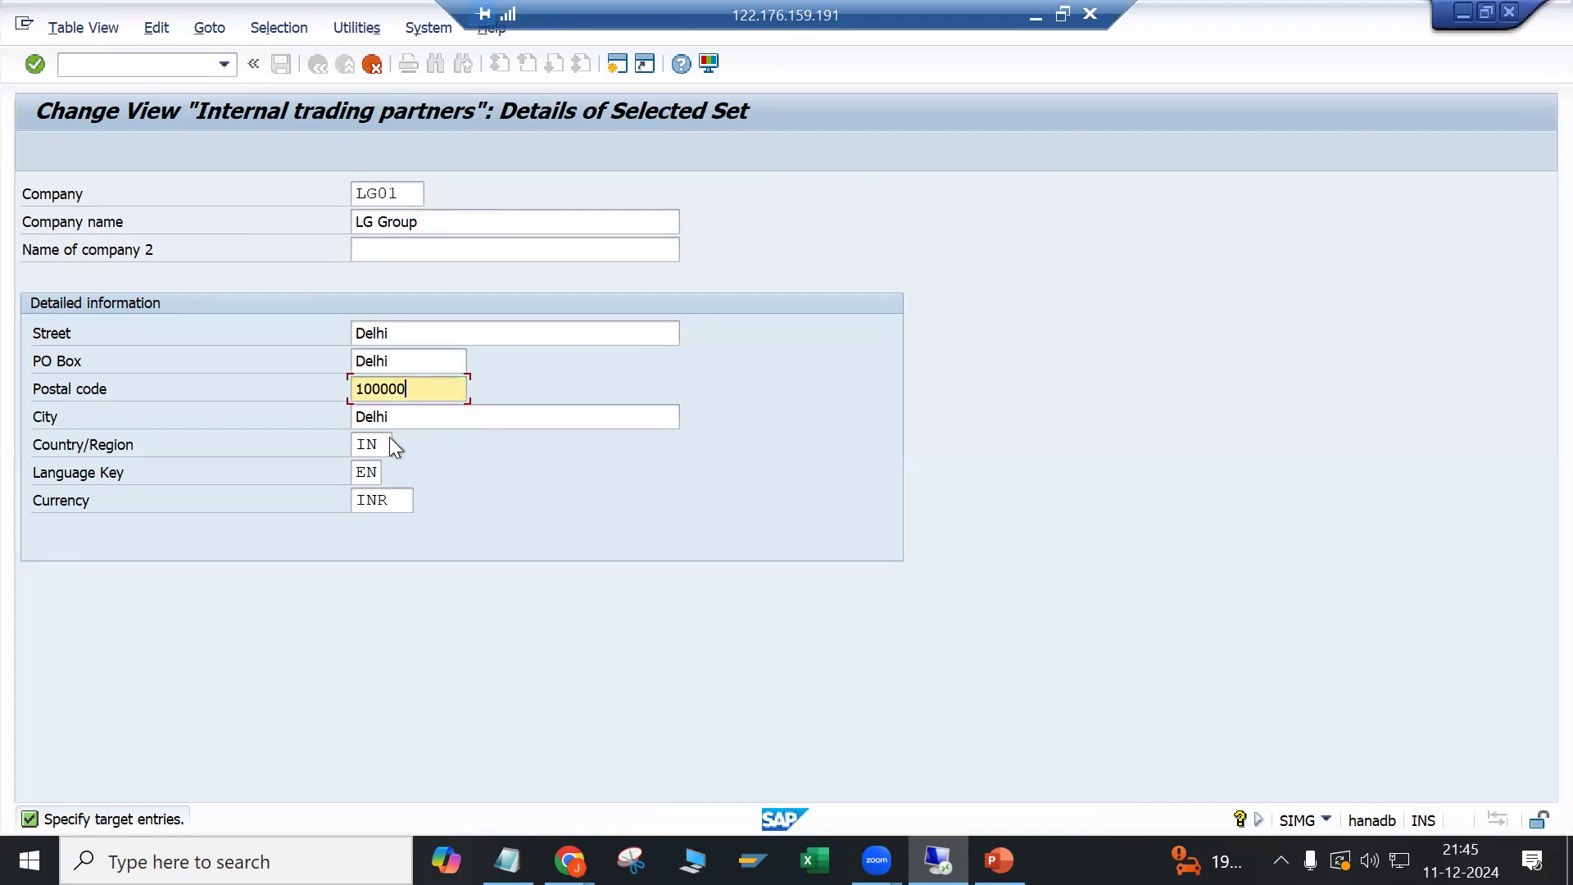
{"action": "left_click", "coordinate": [430, 219]}
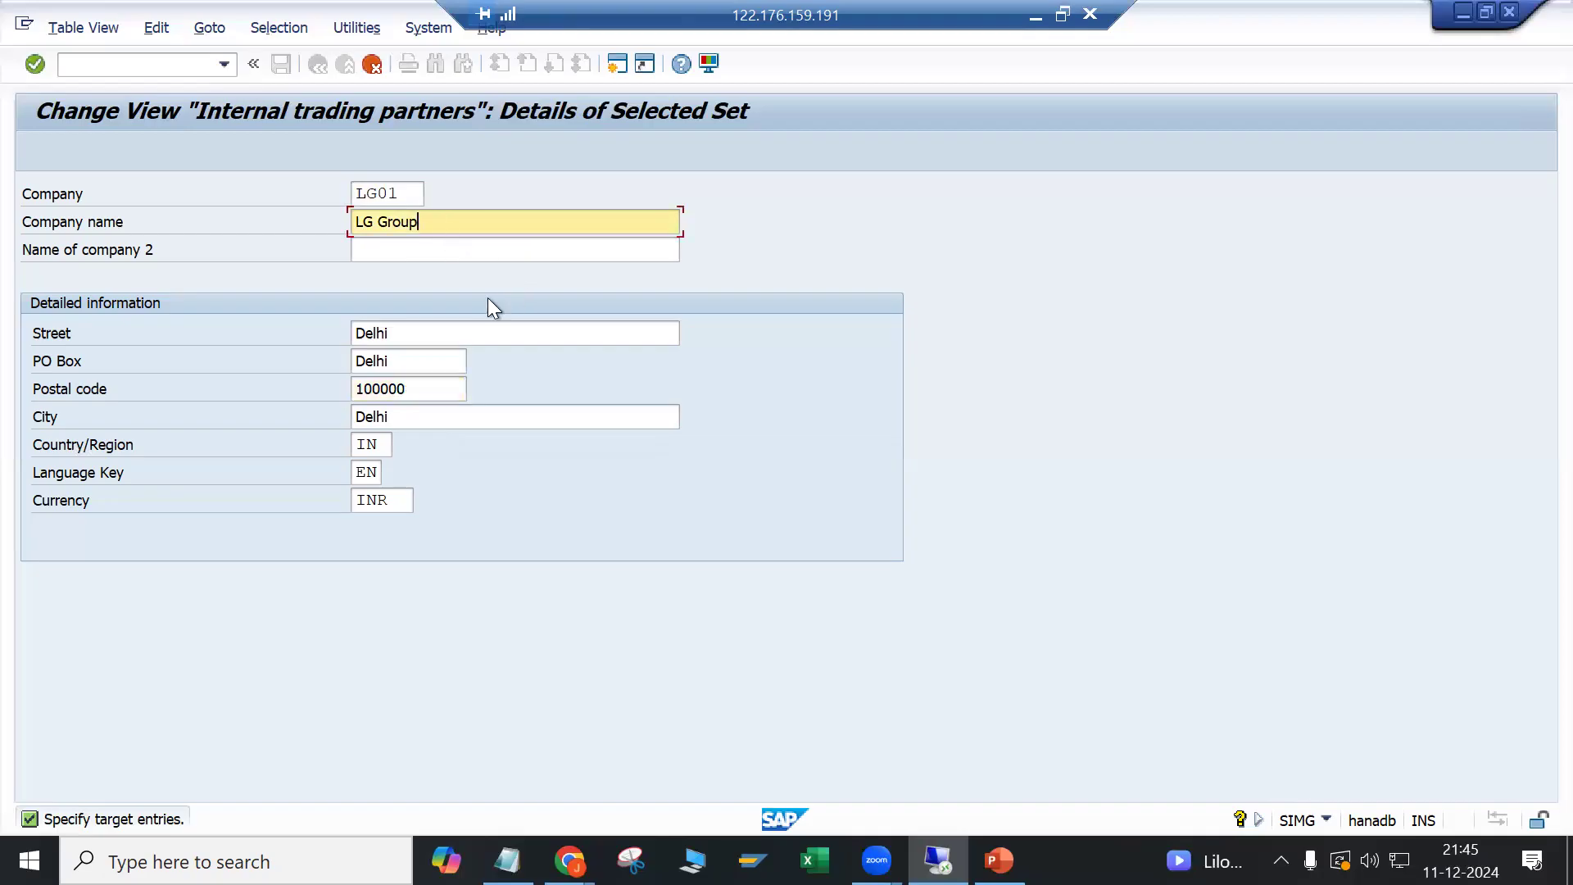
Step: Replace the copied entry's company code with LG00
{"action": "left_click", "coordinate": [358, 193]}
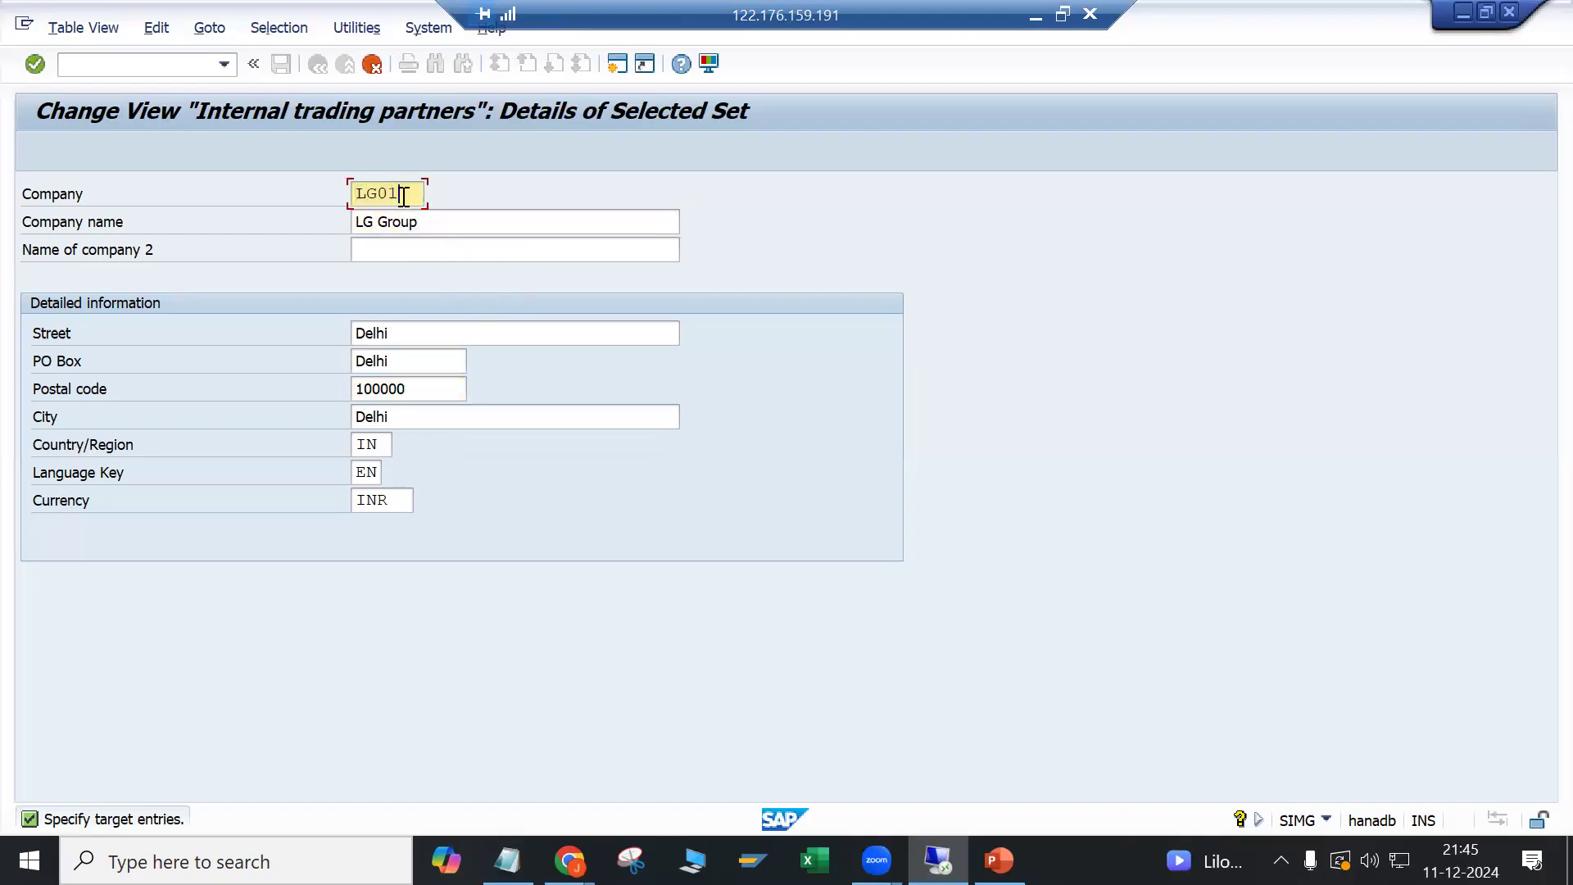
{"action": "left_click_drag", "start_coordinate": [403, 197], "coordinate": [296, 190]}
{"action": "left_click", "coordinate": [293, 189]}
{"action": "type", "text": "20"}
{"action": "key", "text": "Delete"}
{"action": "key", "text": "Delete"}
{"action": "key", "text": "Delete"}
{"action": "key", "text": "Delete"}
{"action": "type", "text": "000"}
{"action": "key", "text": "BackSpace"}
{"action": "key", "text": "BackSpace"}
{"action": "key", "text": "BackSpace"}
{"action": "key", "text": "BackSpace"}
{"action": "key", "text": "BackSpace"}
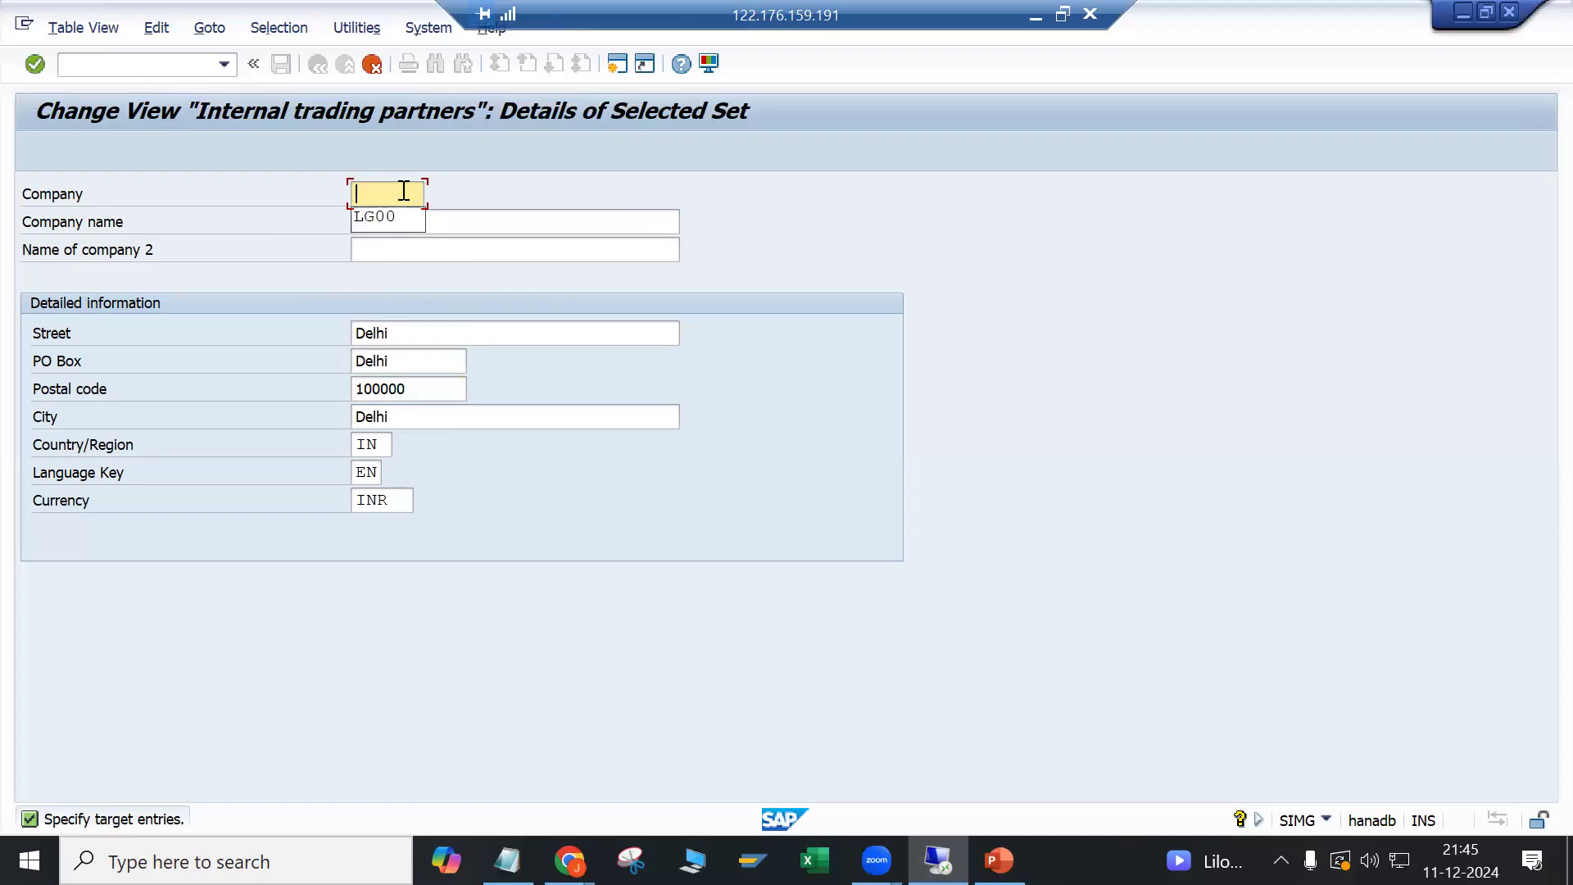
{"action": "type", "text": "RG0"}
{"action": "key", "text": "BackSpace"}
{"action": "key", "text": "BackSpace"}
{"action": "key", "text": "BackSpace"}
{"action": "type", "text": "LG00"}
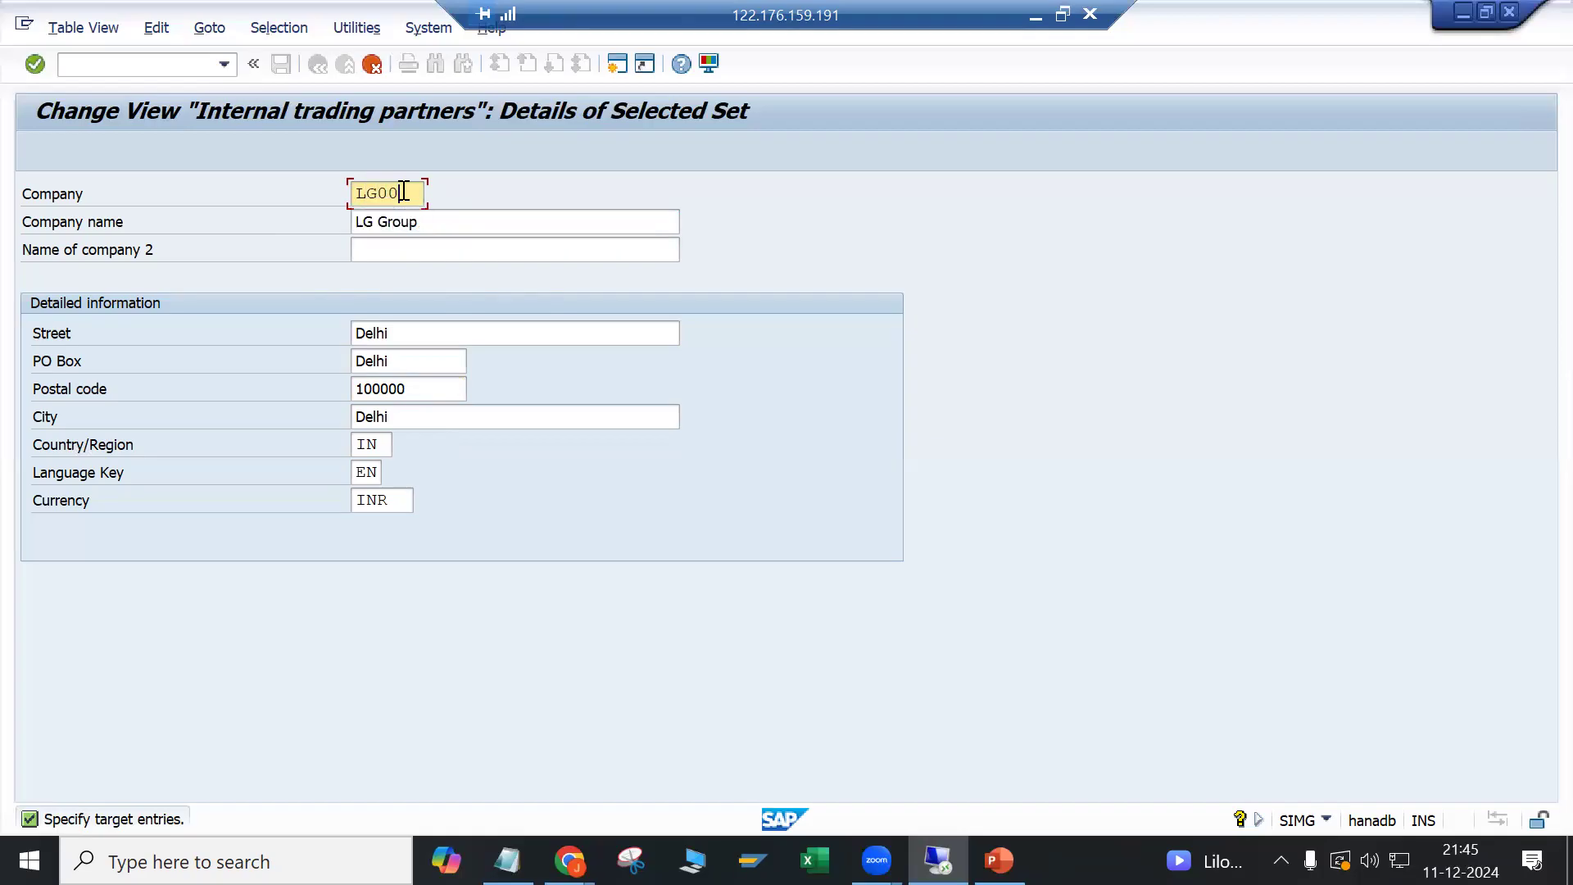
{"action": "key", "text": "Tab"}
{"action": "left_click", "coordinate": [404, 191]}
{"action": "type", "text": "00"}
{"action": "key", "text": "BackSpace"}
{"action": "key", "text": "BackSpace"}
Step: Go over the name, street and currency fields and try to confirm the copied company under code LG00
{"action": "left_click", "coordinate": [410, 223]}
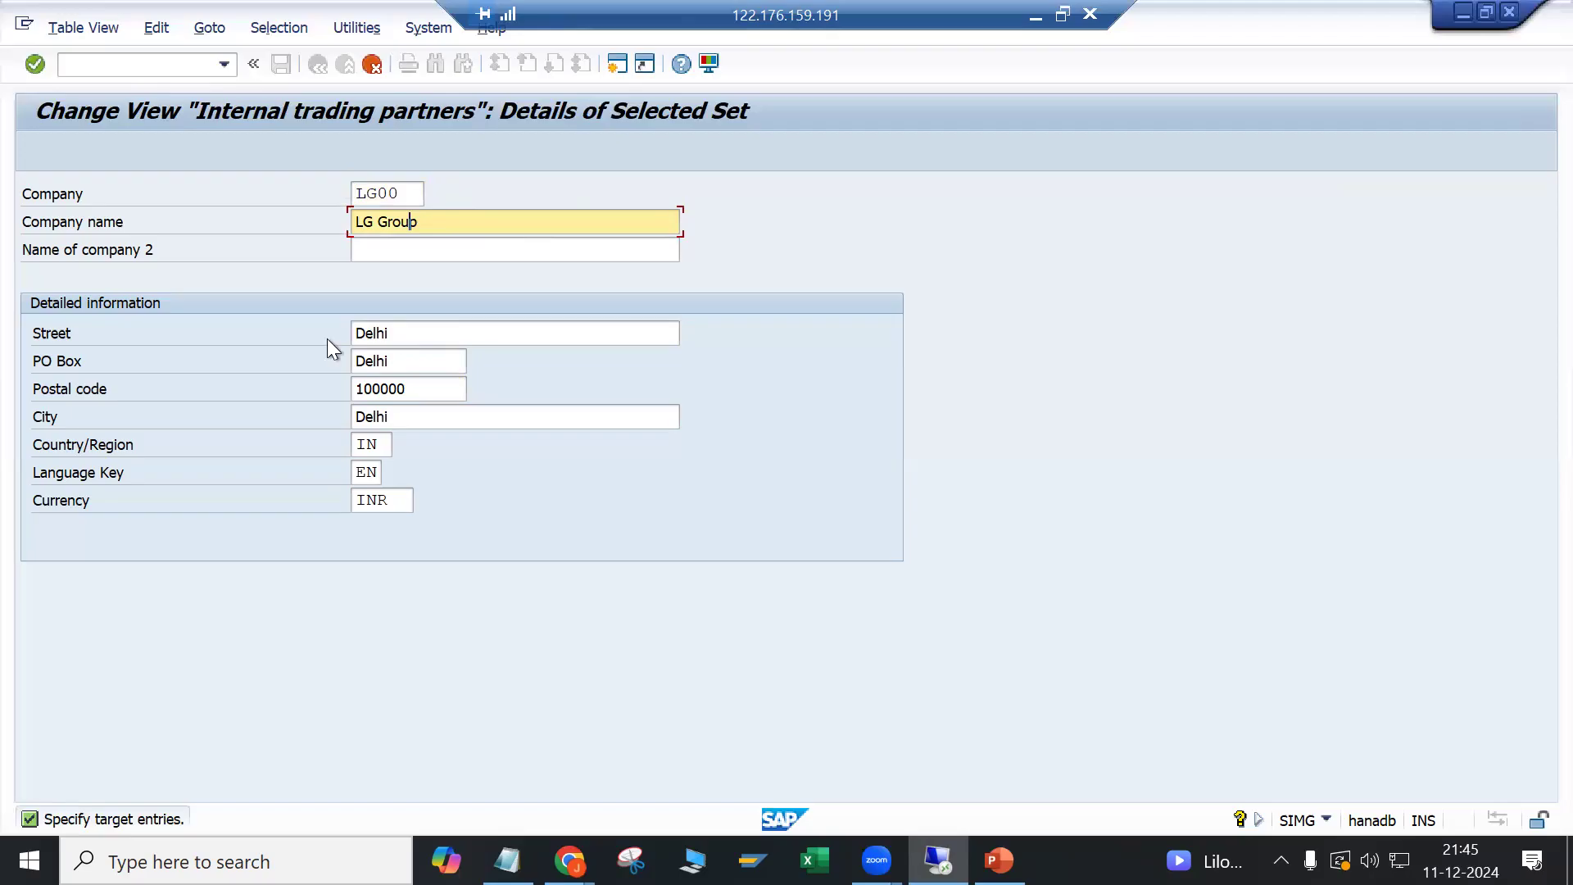
{"action": "left_click", "coordinate": [393, 337]}
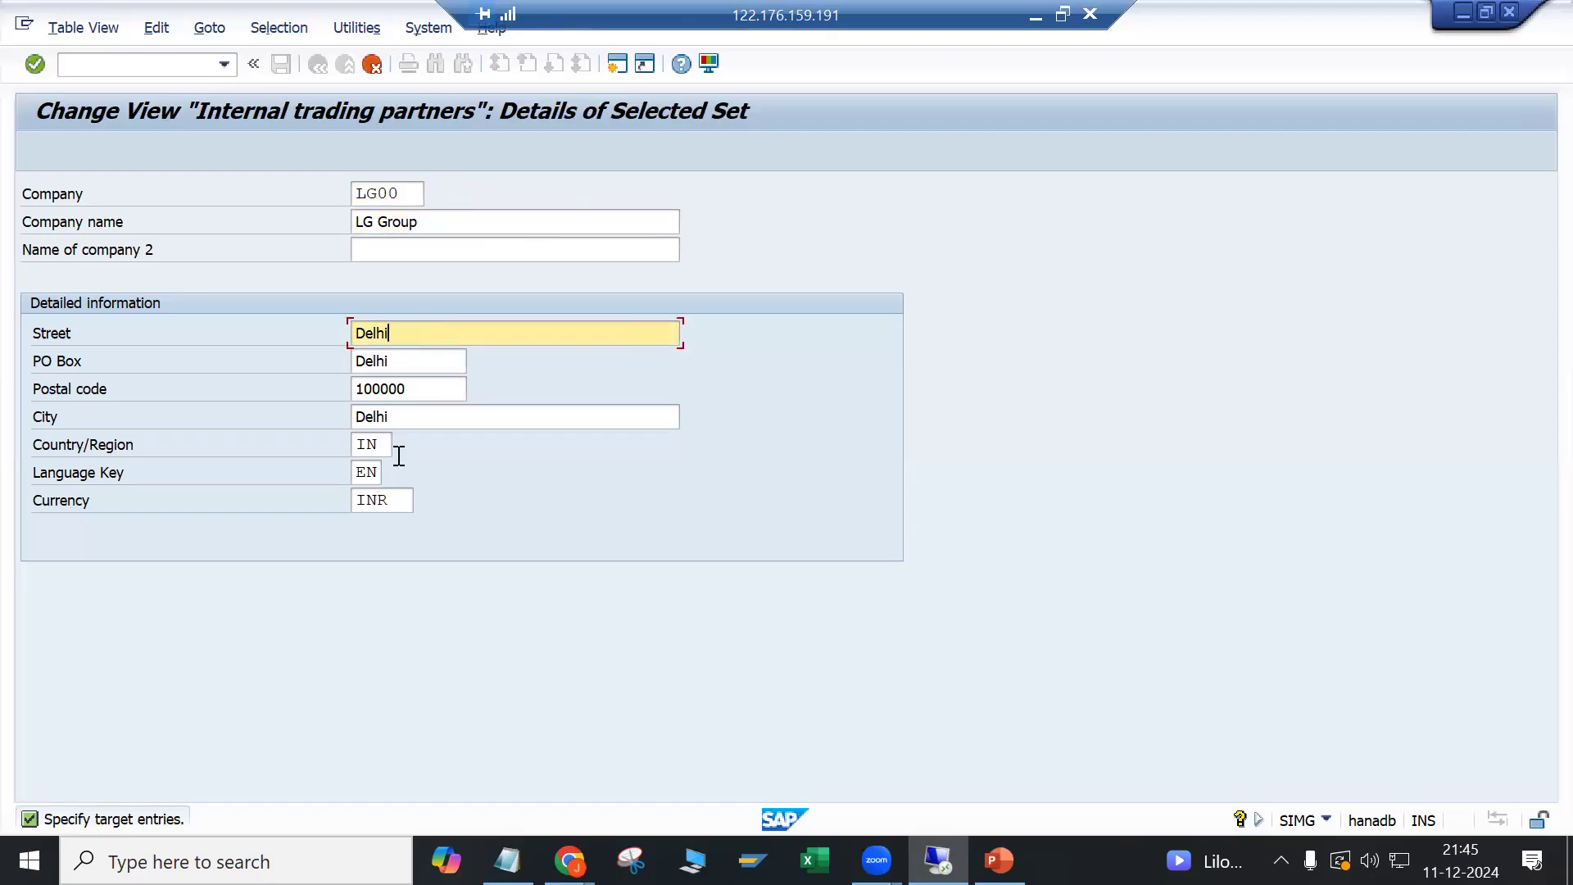
{"action": "left_click", "coordinate": [408, 507]}
{"action": "double_click", "coordinate": [409, 502]}
{"action": "left_click", "coordinate": [409, 502]}
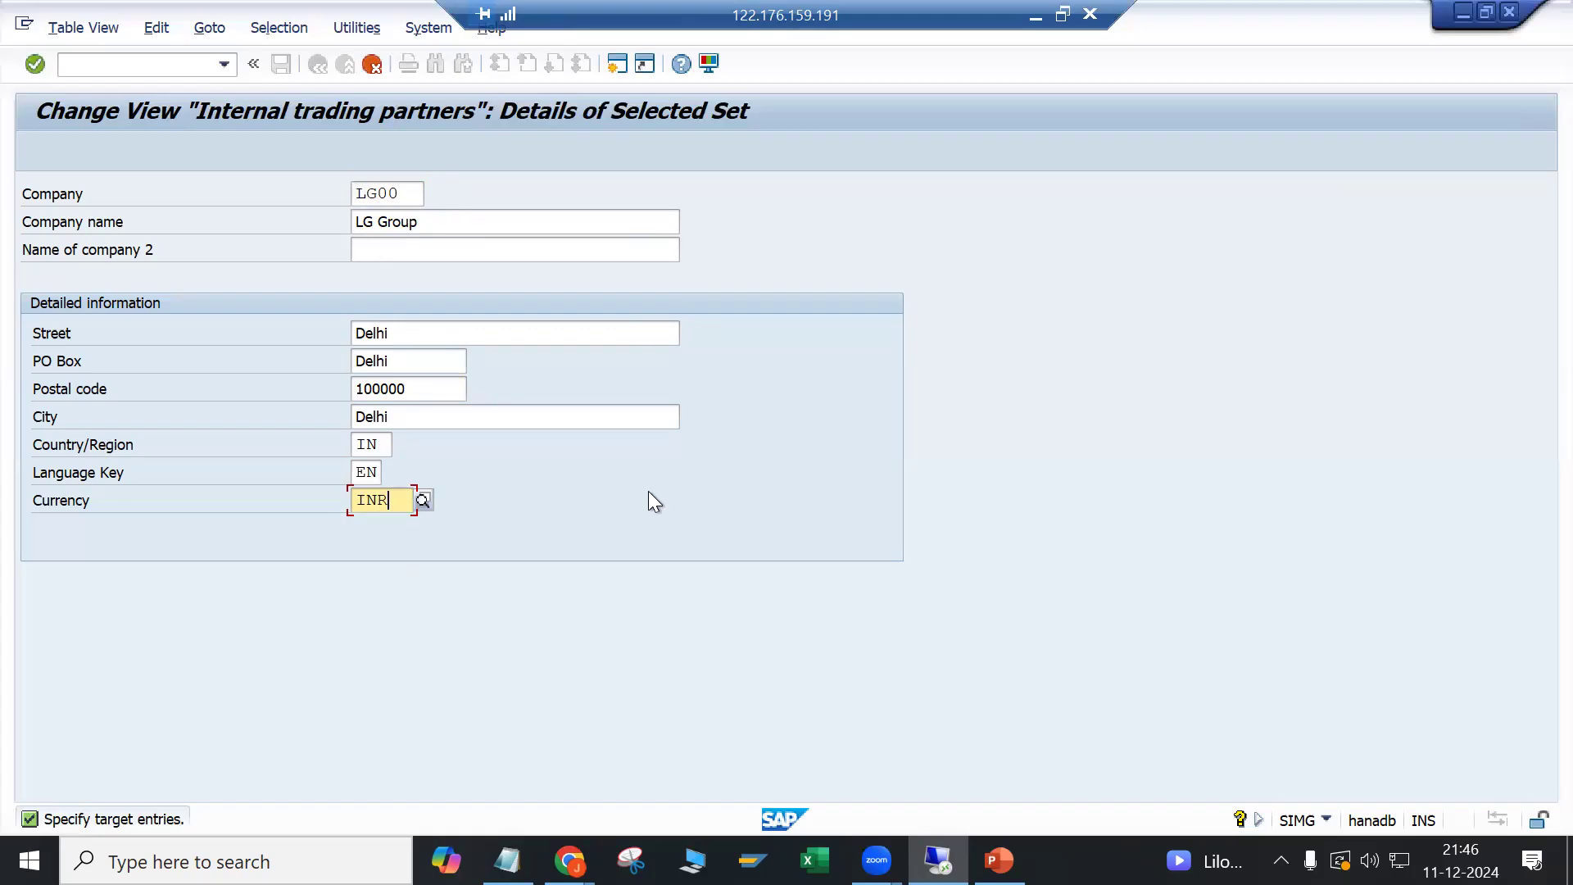
{"action": "key", "text": "Return"}
Step: Set the company code to LG01, confirm the copied entry and save it
{"action": "type", "text": "LG01"}
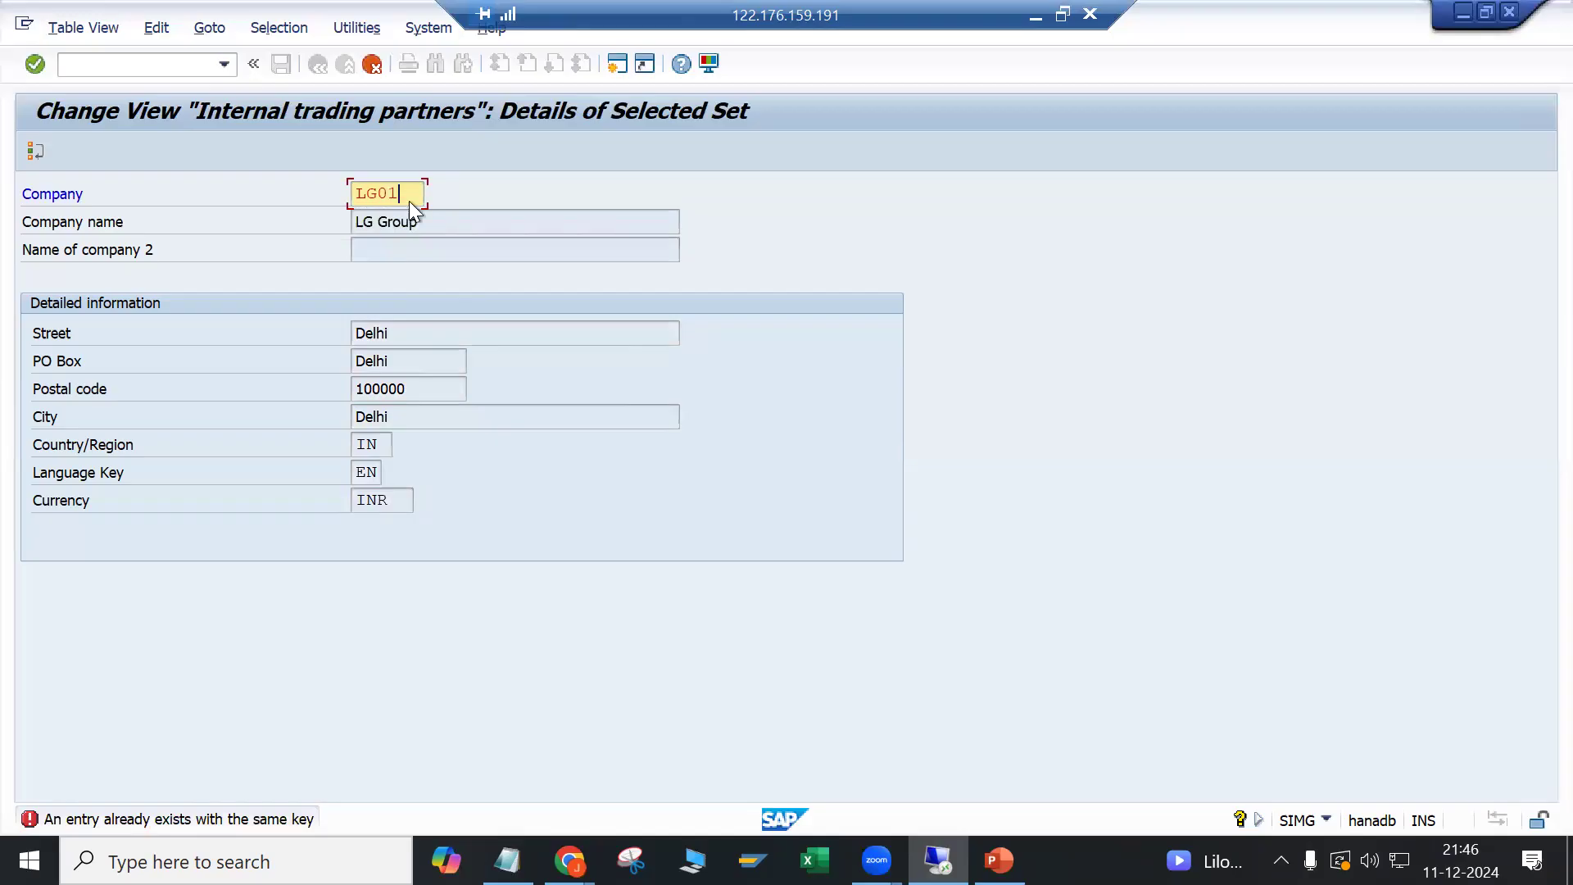
{"action": "key", "text": "Return"}
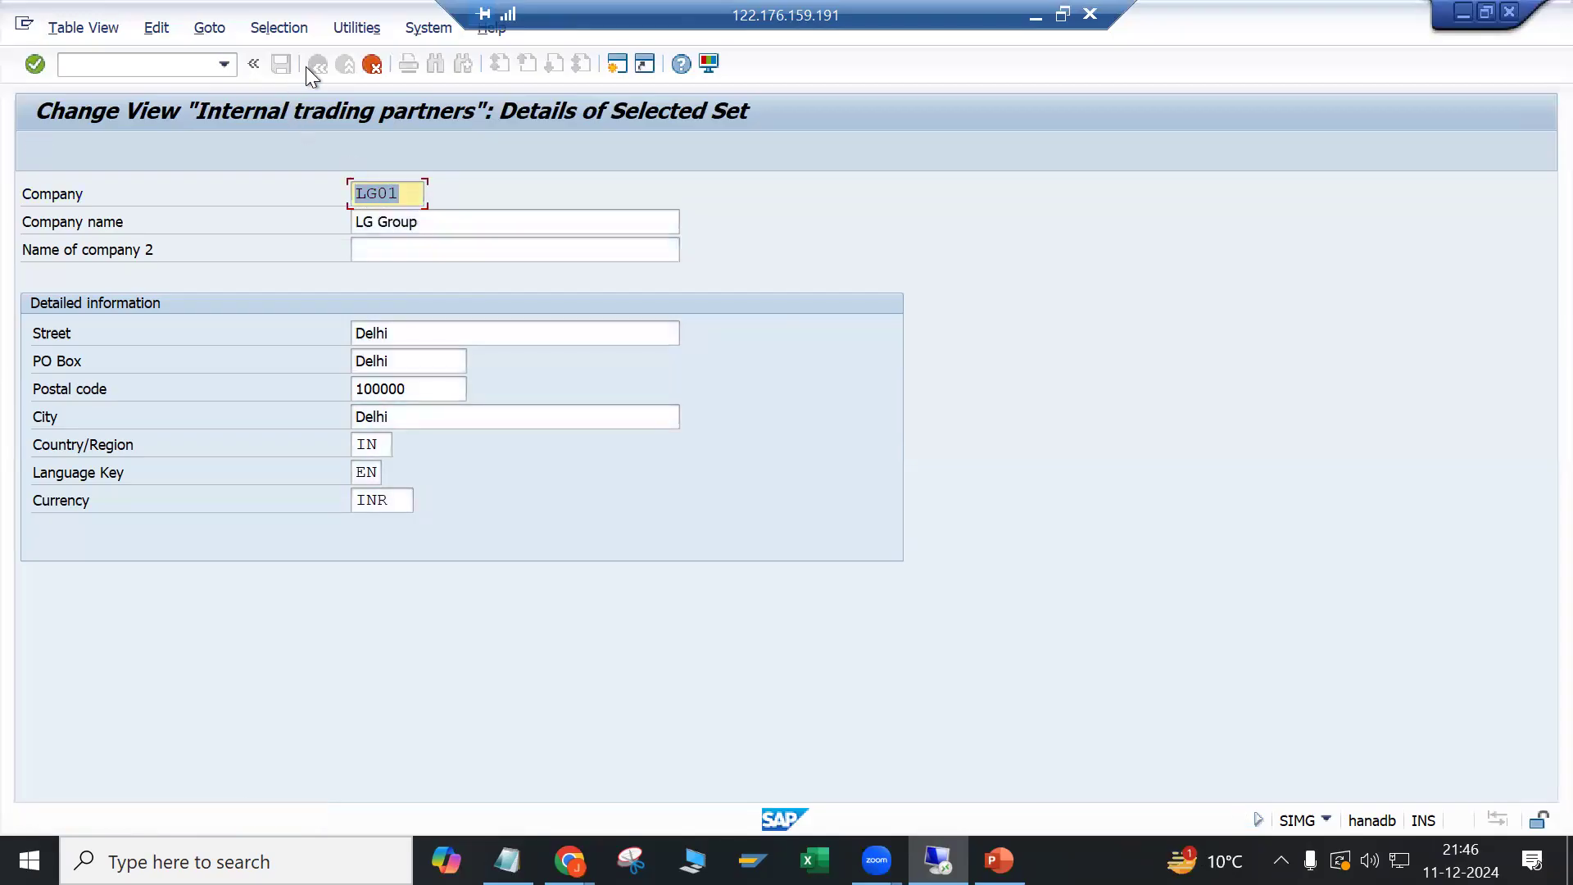
{"action": "key", "text": "Return"}
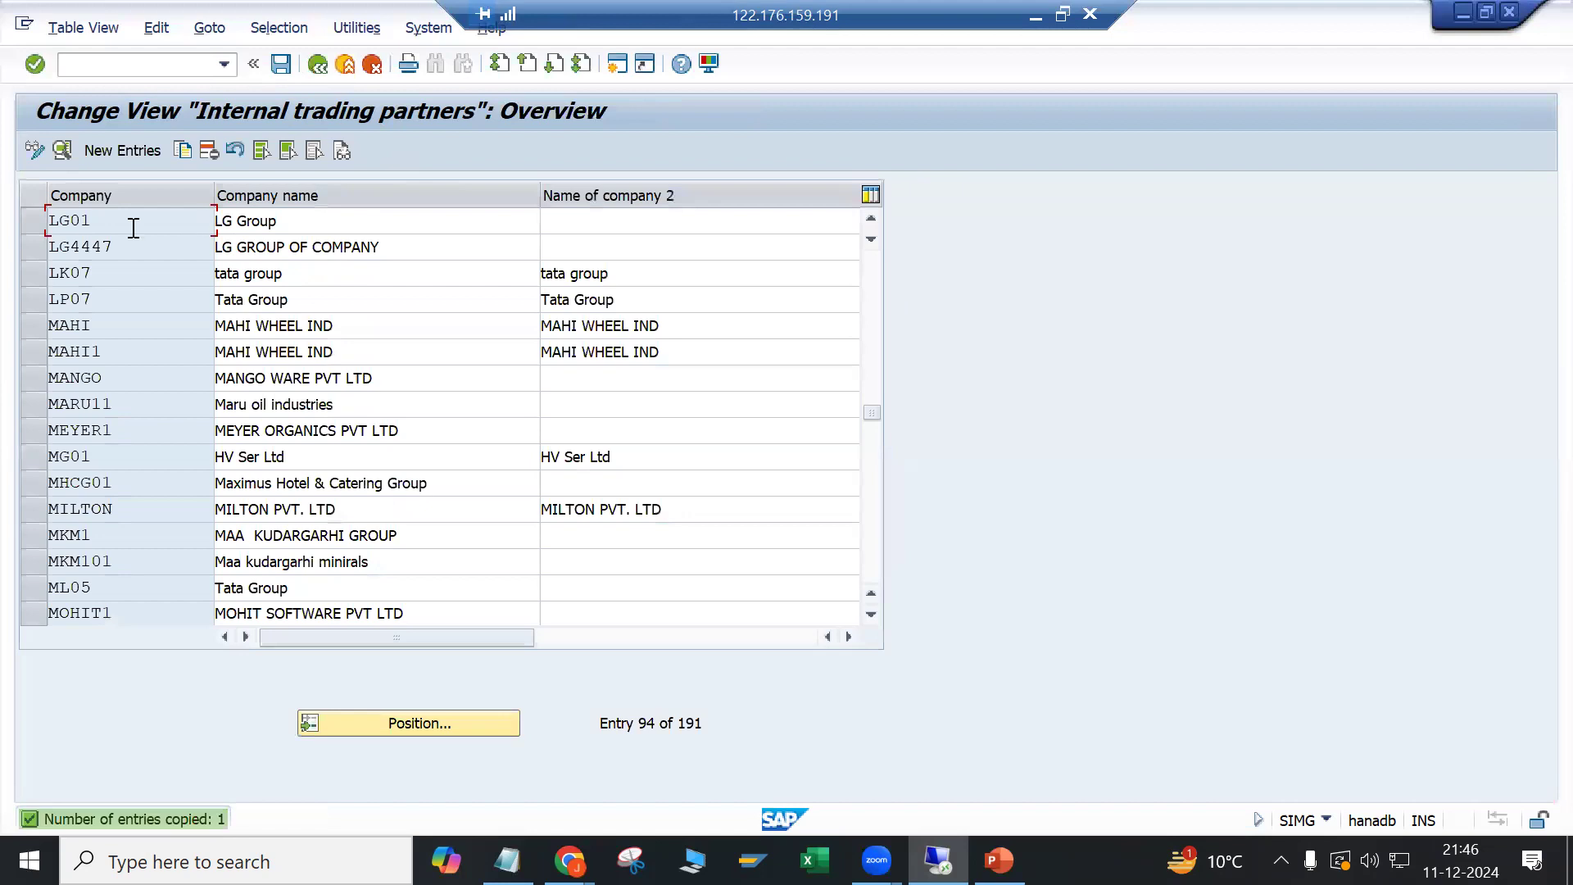
{"action": "left_click", "coordinate": [280, 64]}
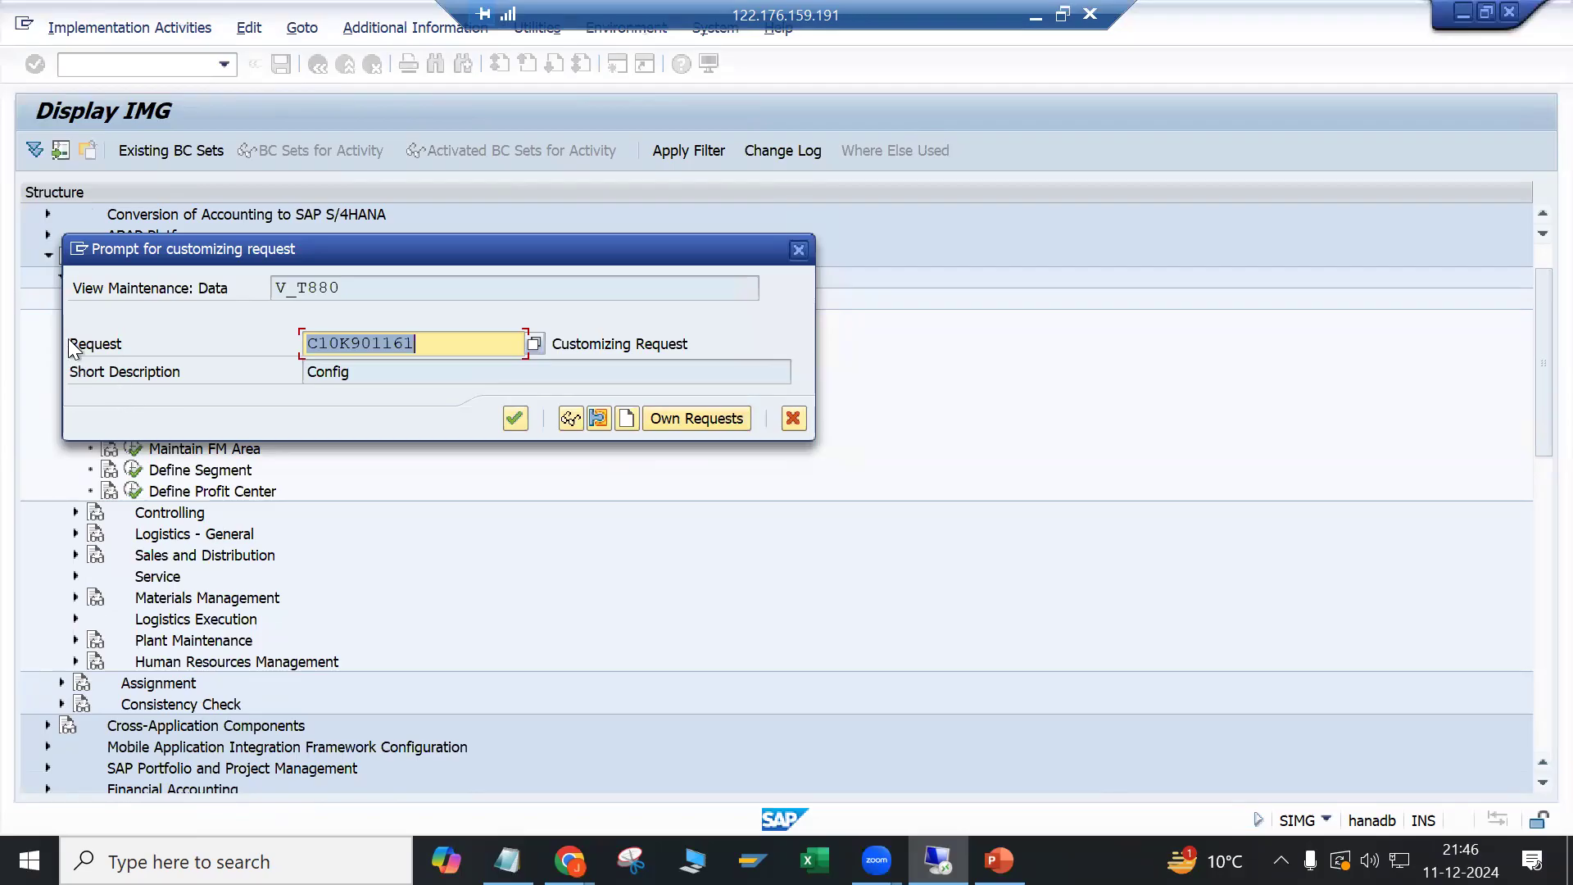
Step: Create a new customizing request with the short description "LG Org structure - 11 Dec 2024"
{"action": "left_click", "coordinate": [311, 344]}
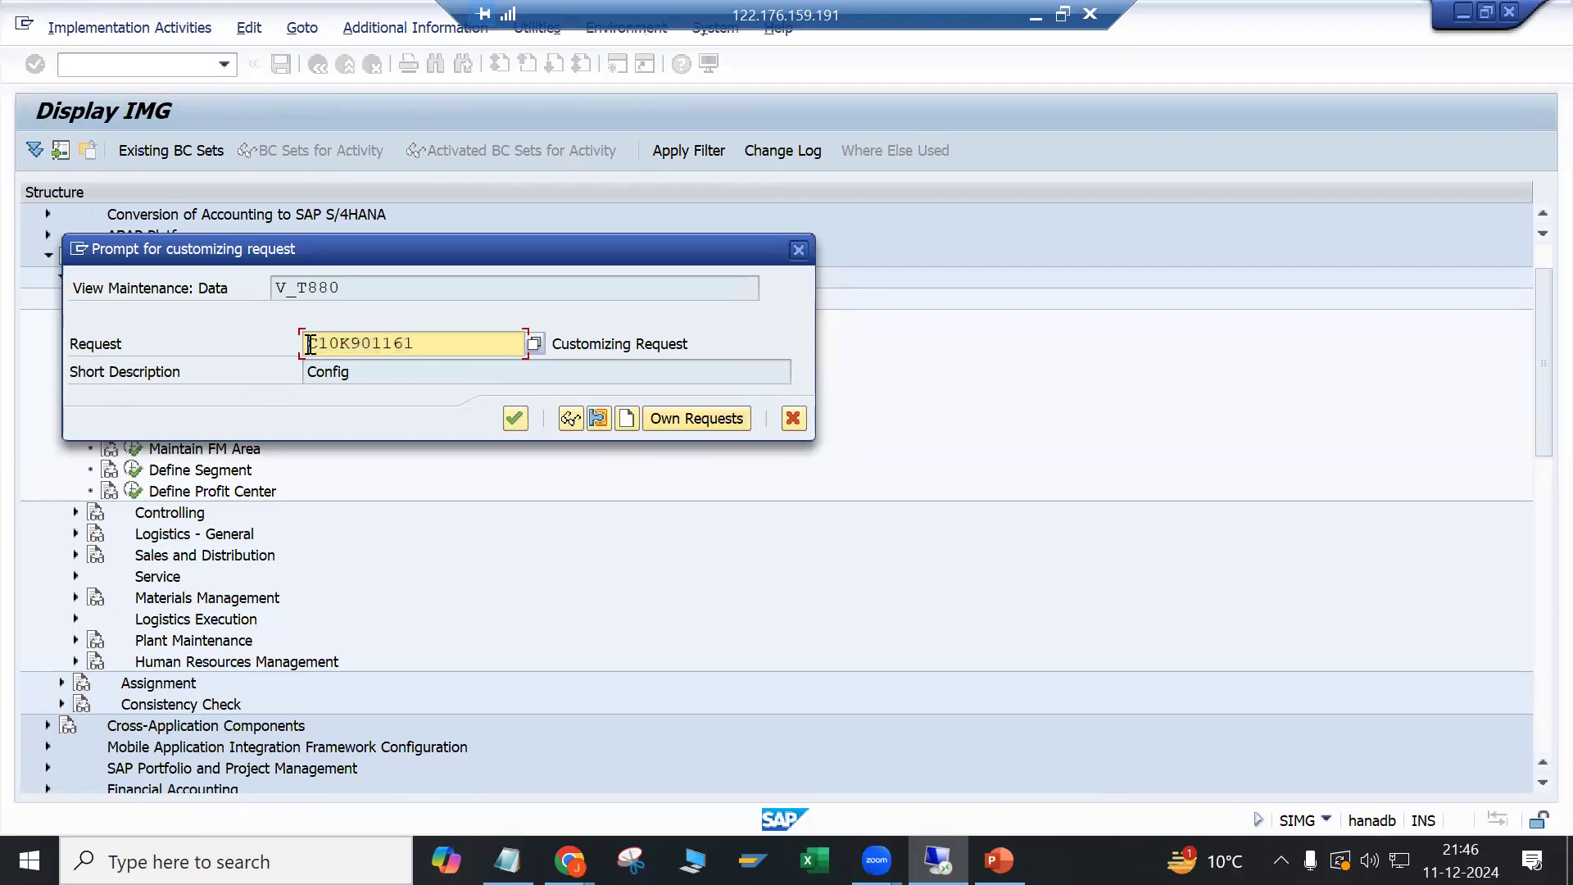
{"action": "left_click_drag", "start_coordinate": [310, 344], "coordinate": [415, 349]}
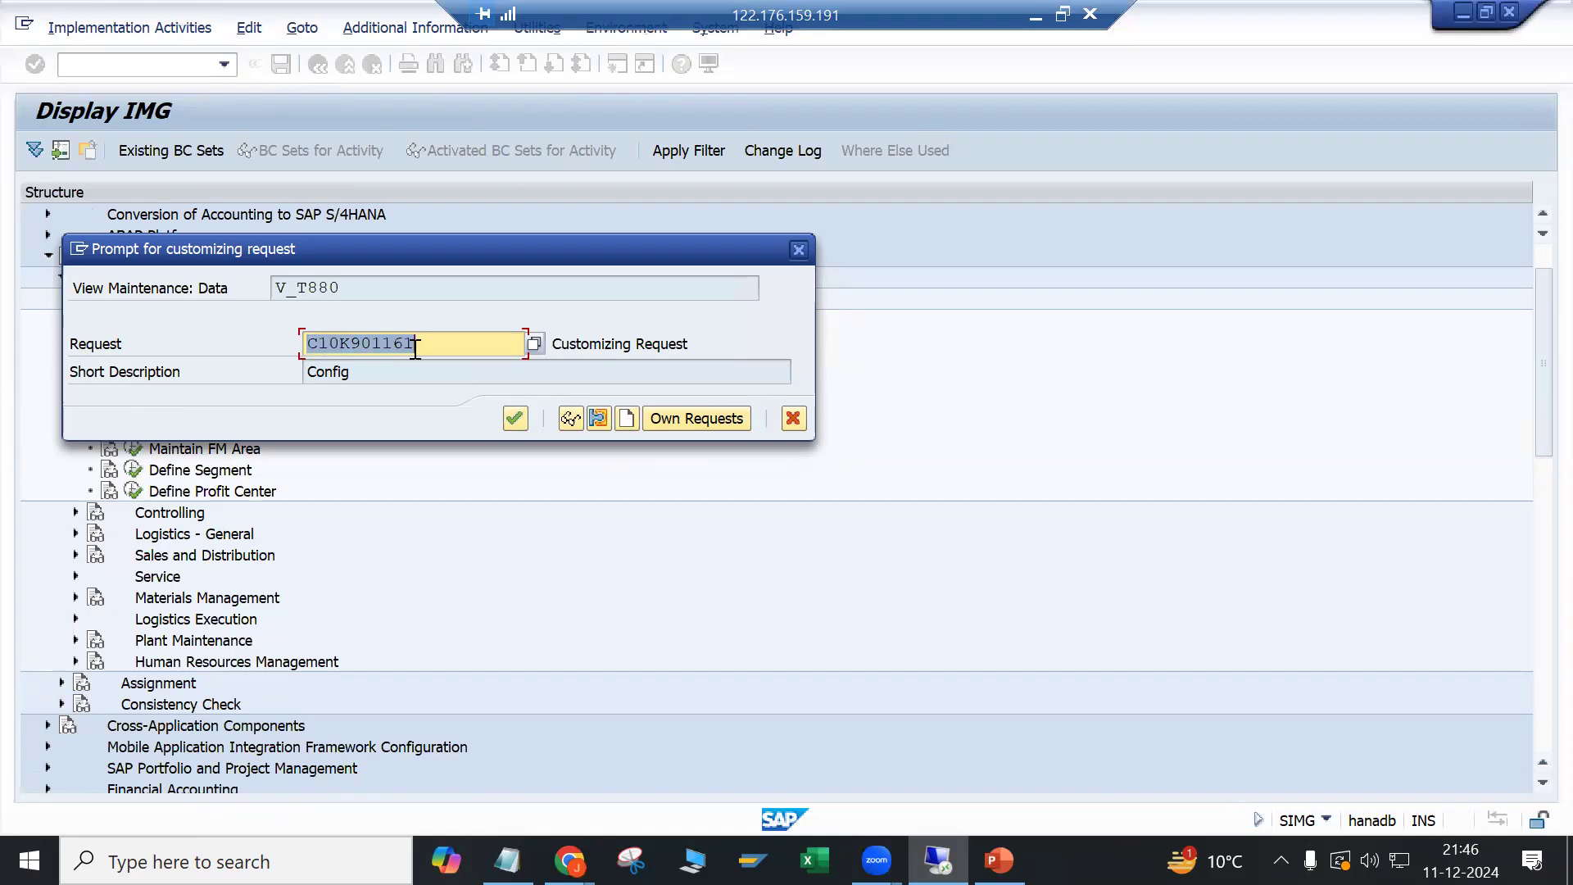
{"action": "left_click", "coordinate": [415, 349]}
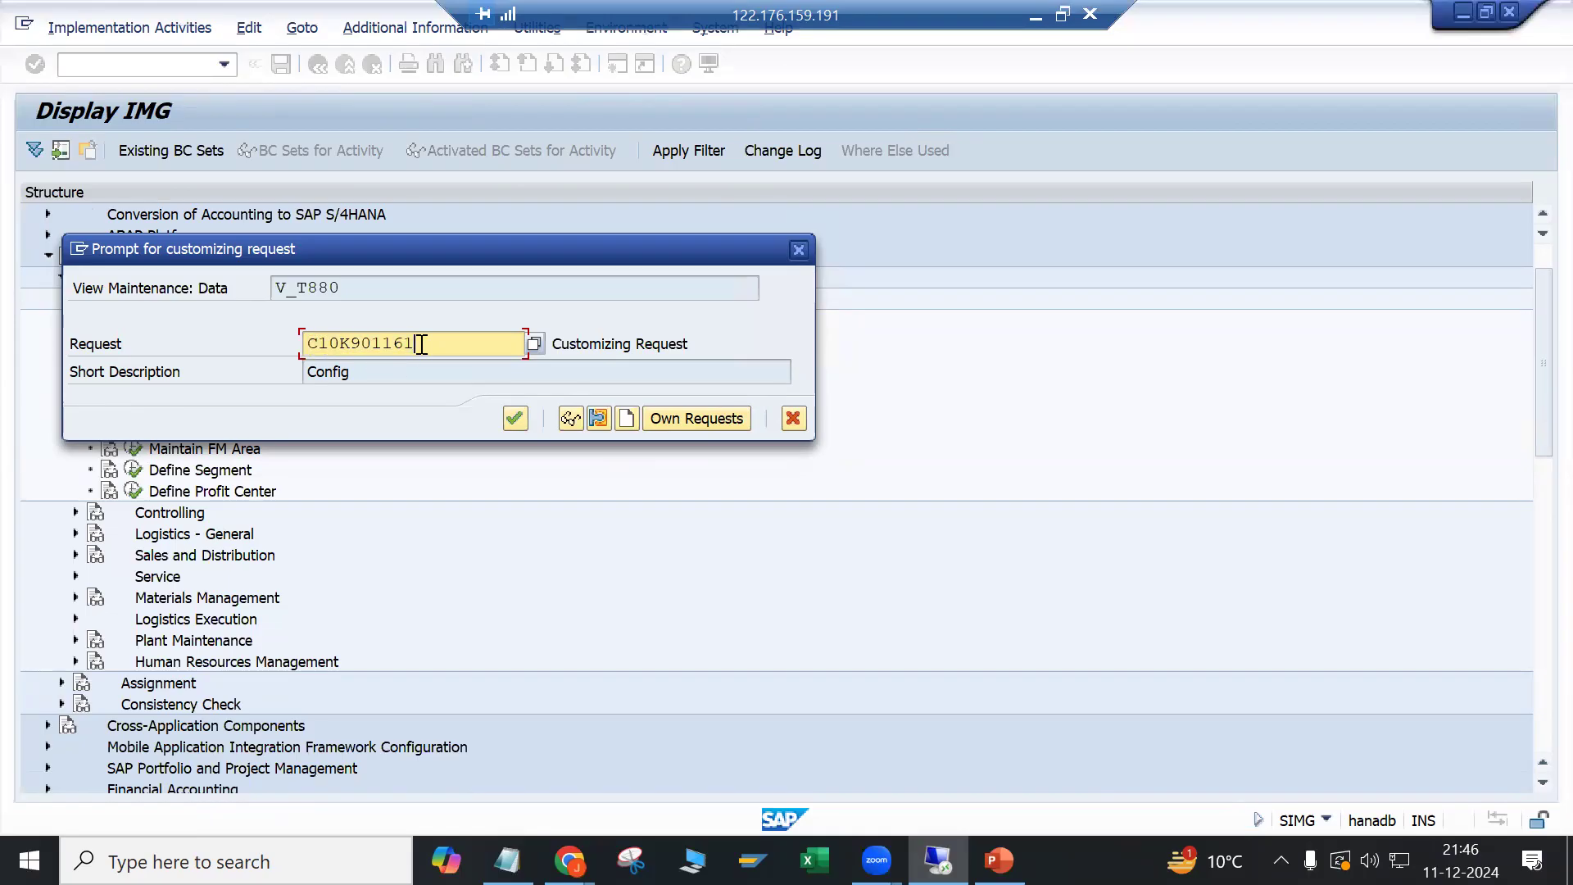
{"action": "left_click", "coordinate": [627, 419]}
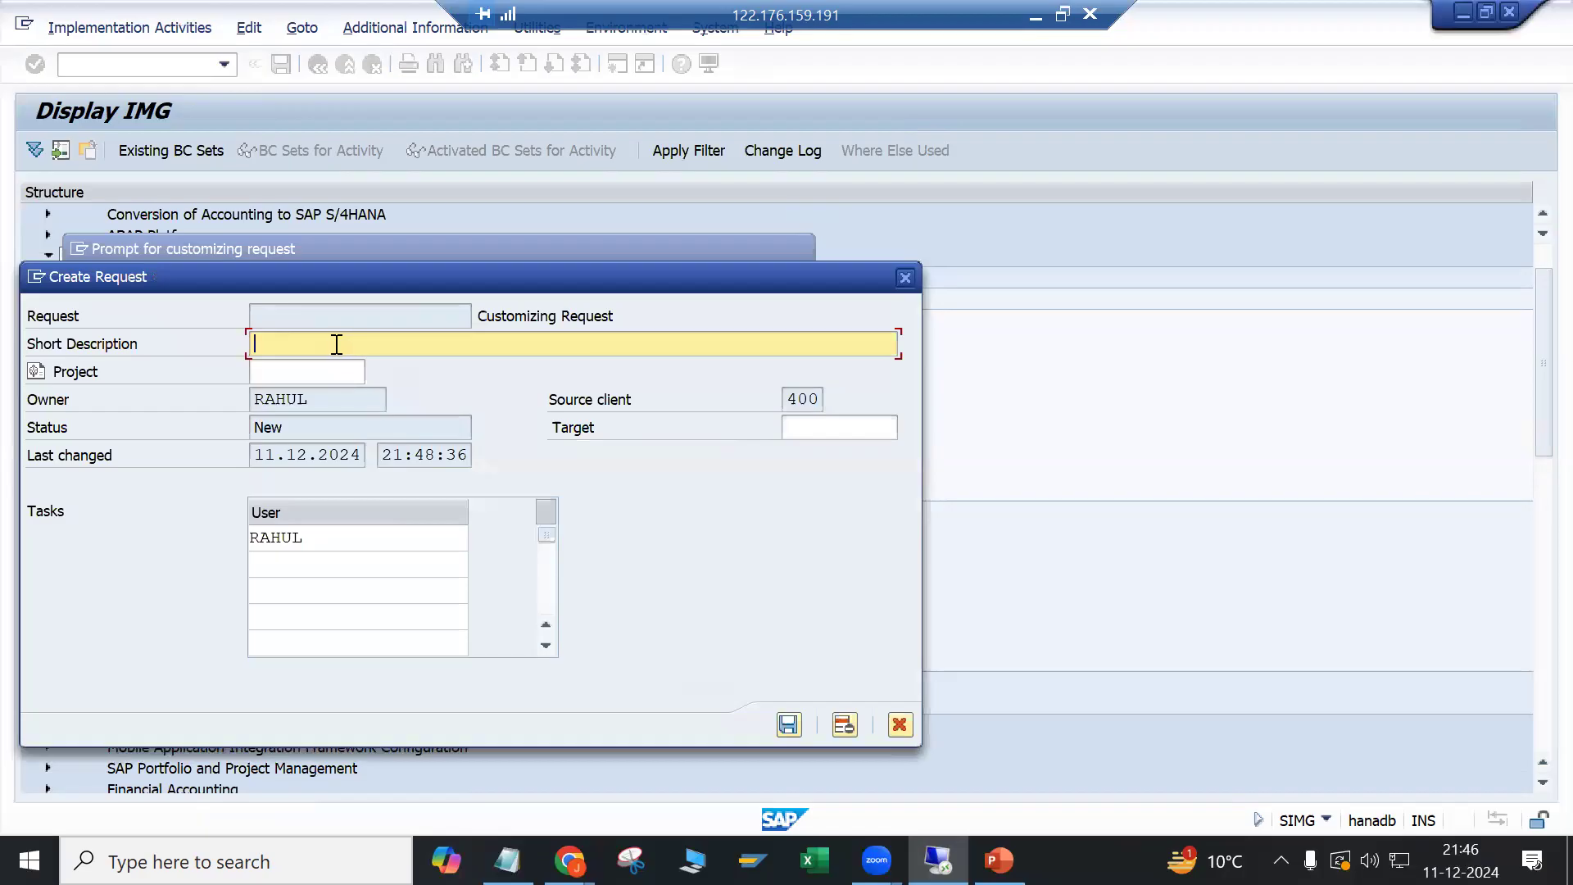
{"action": "type", "text": "LG Orgs"}
{"action": "key", "text": "BackSpace"}
{"action": "type", "text": "structure - 11 Dec 2024"}
{"action": "left_click_drag", "start_coordinate": [376, 270], "coordinate": [519, 248]}
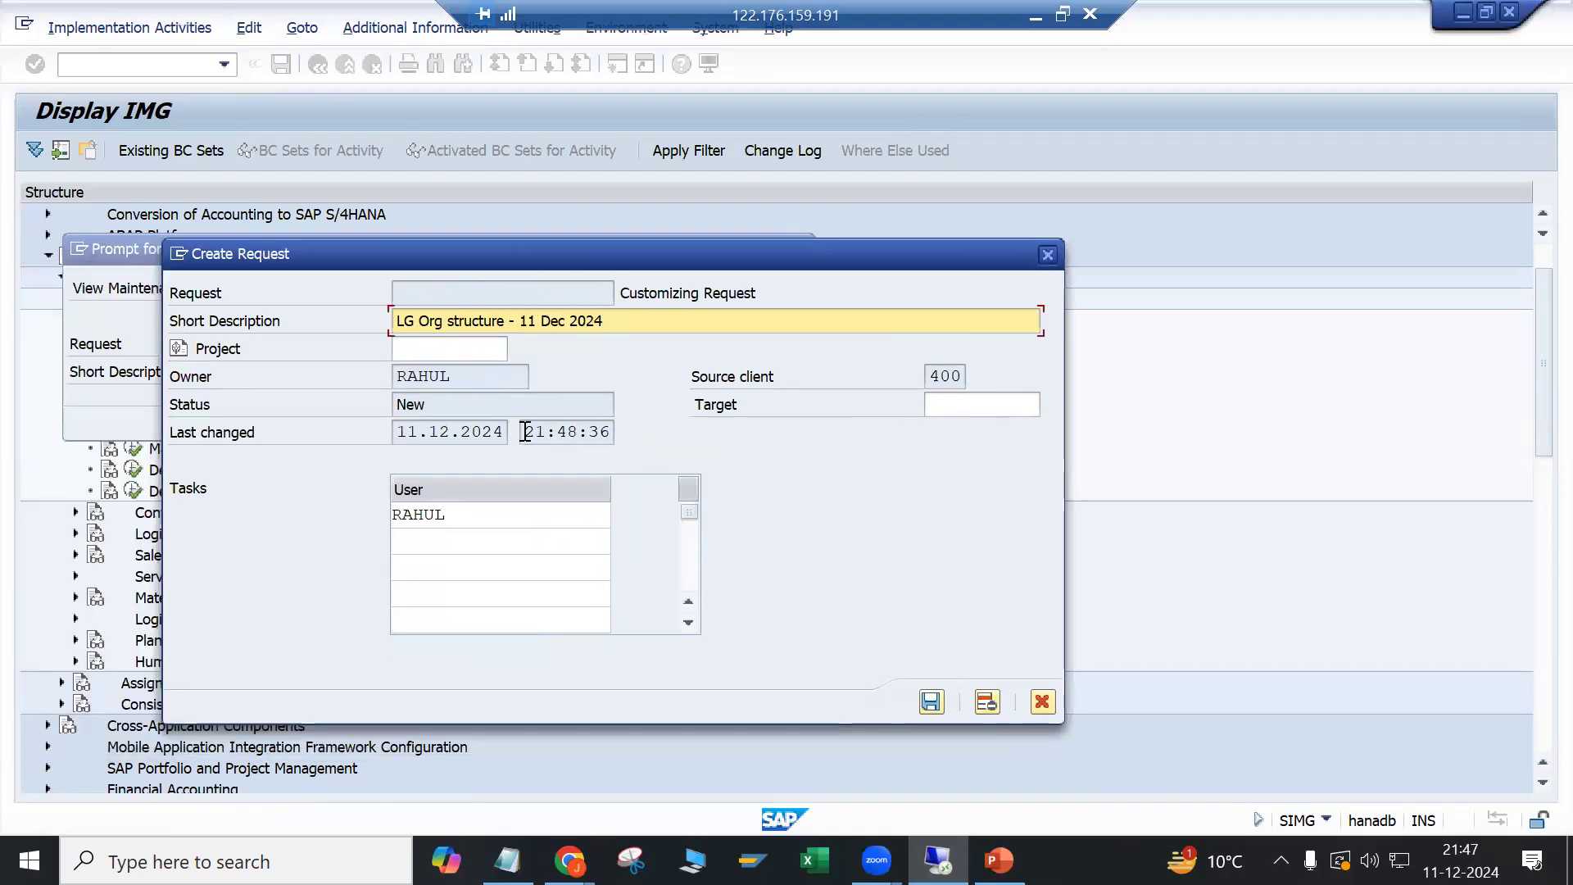
{"action": "left_click", "coordinate": [934, 704]}
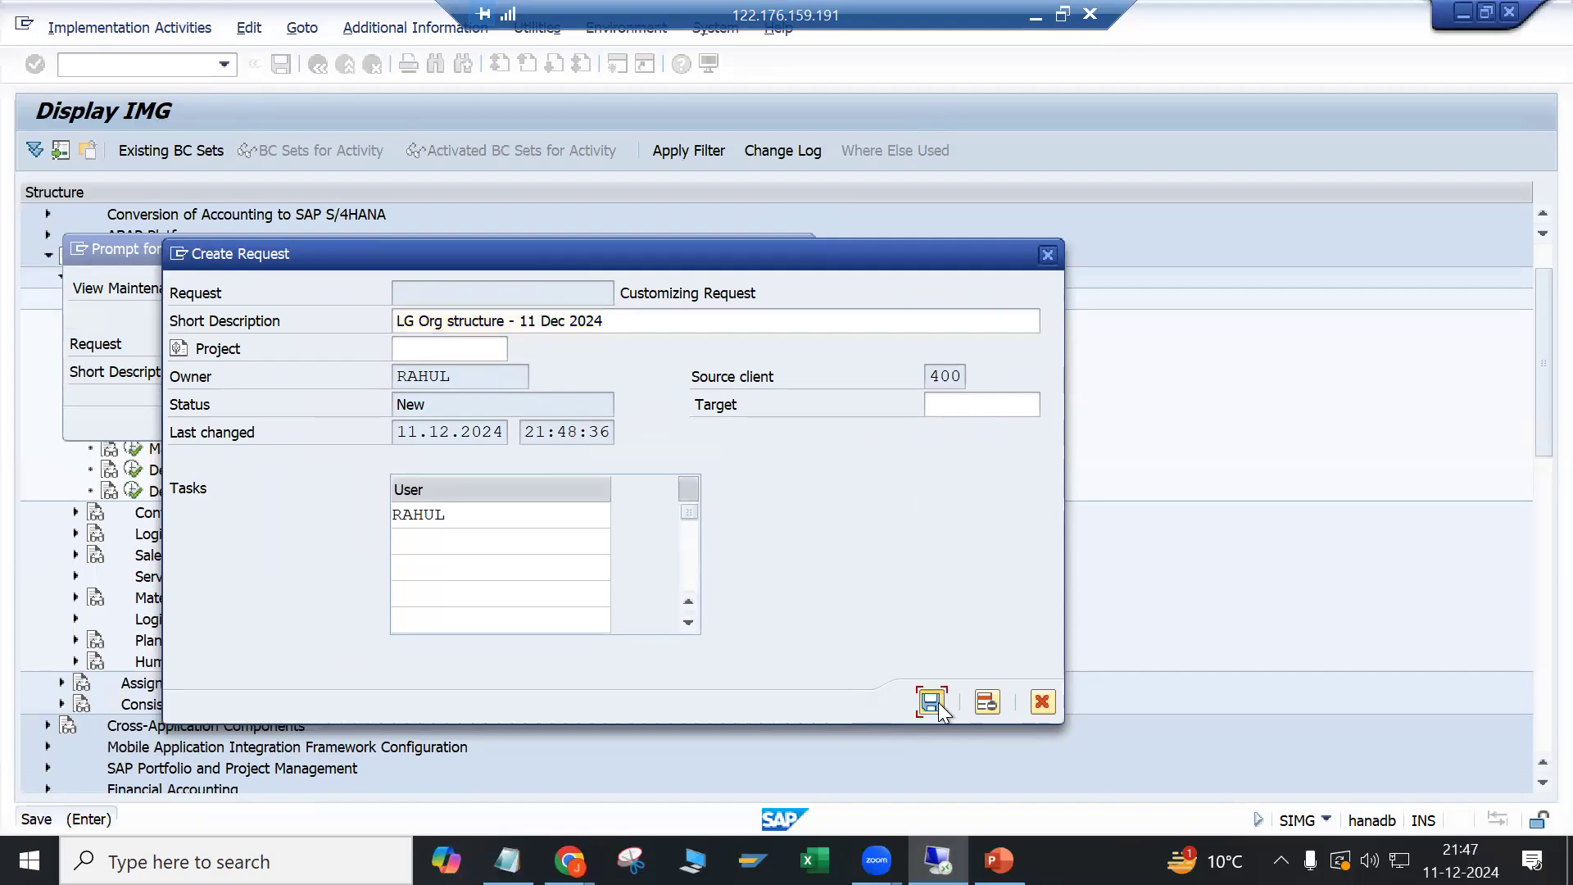
Step: Highlight the new request number, then accept the request for the company data and return to the IMG structure
{"action": "left_click", "coordinate": [405, 374]}
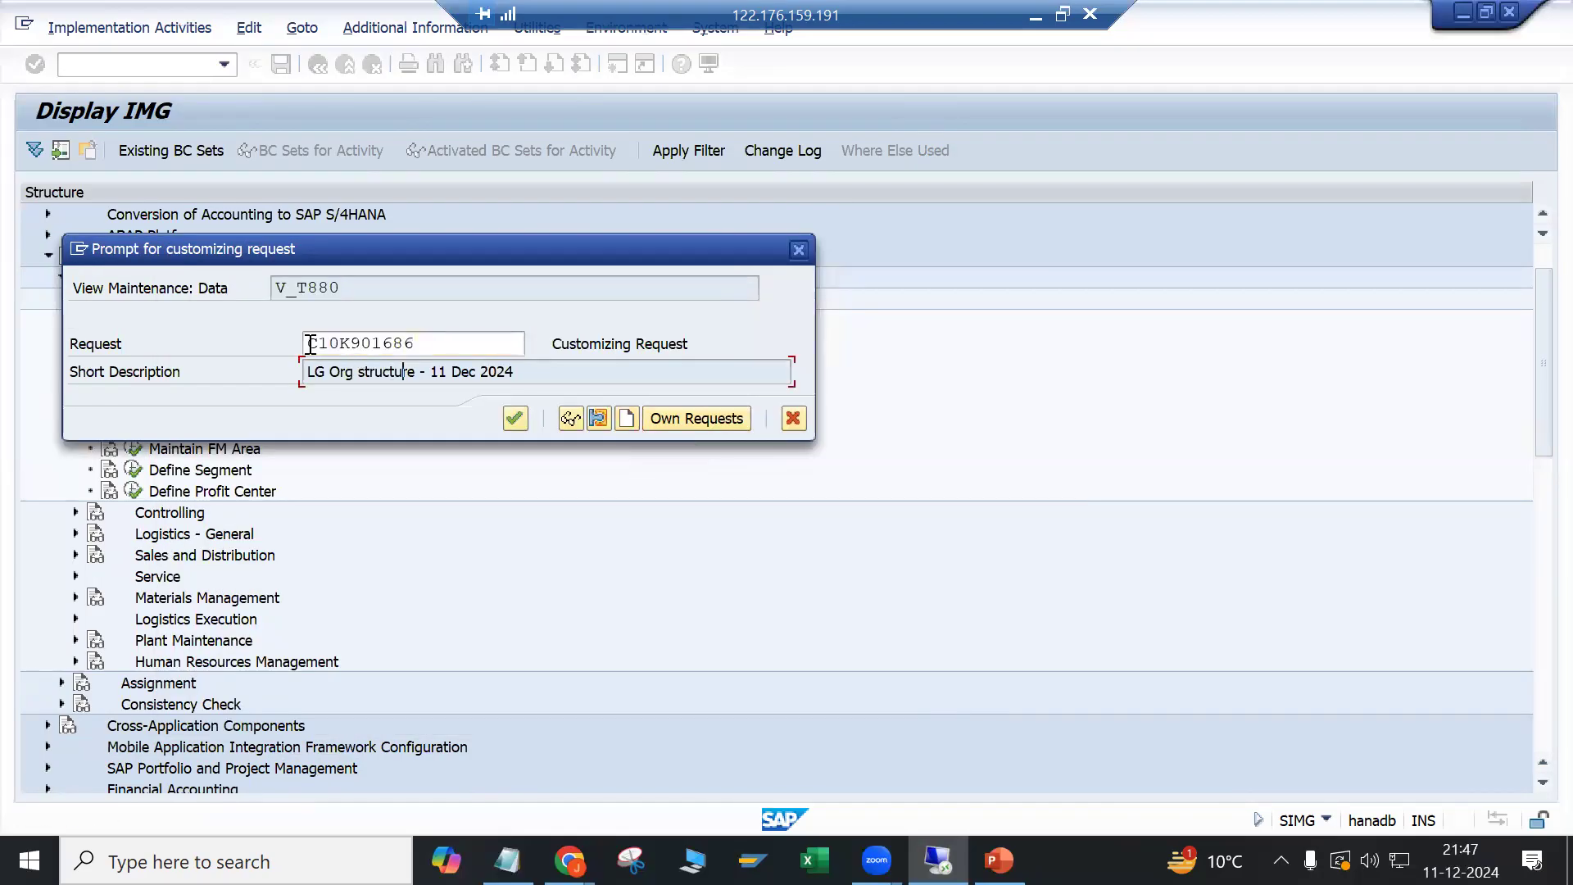
{"action": "left_click_drag", "start_coordinate": [308, 344], "coordinate": [430, 340]}
{"action": "left_click", "coordinate": [430, 341]}
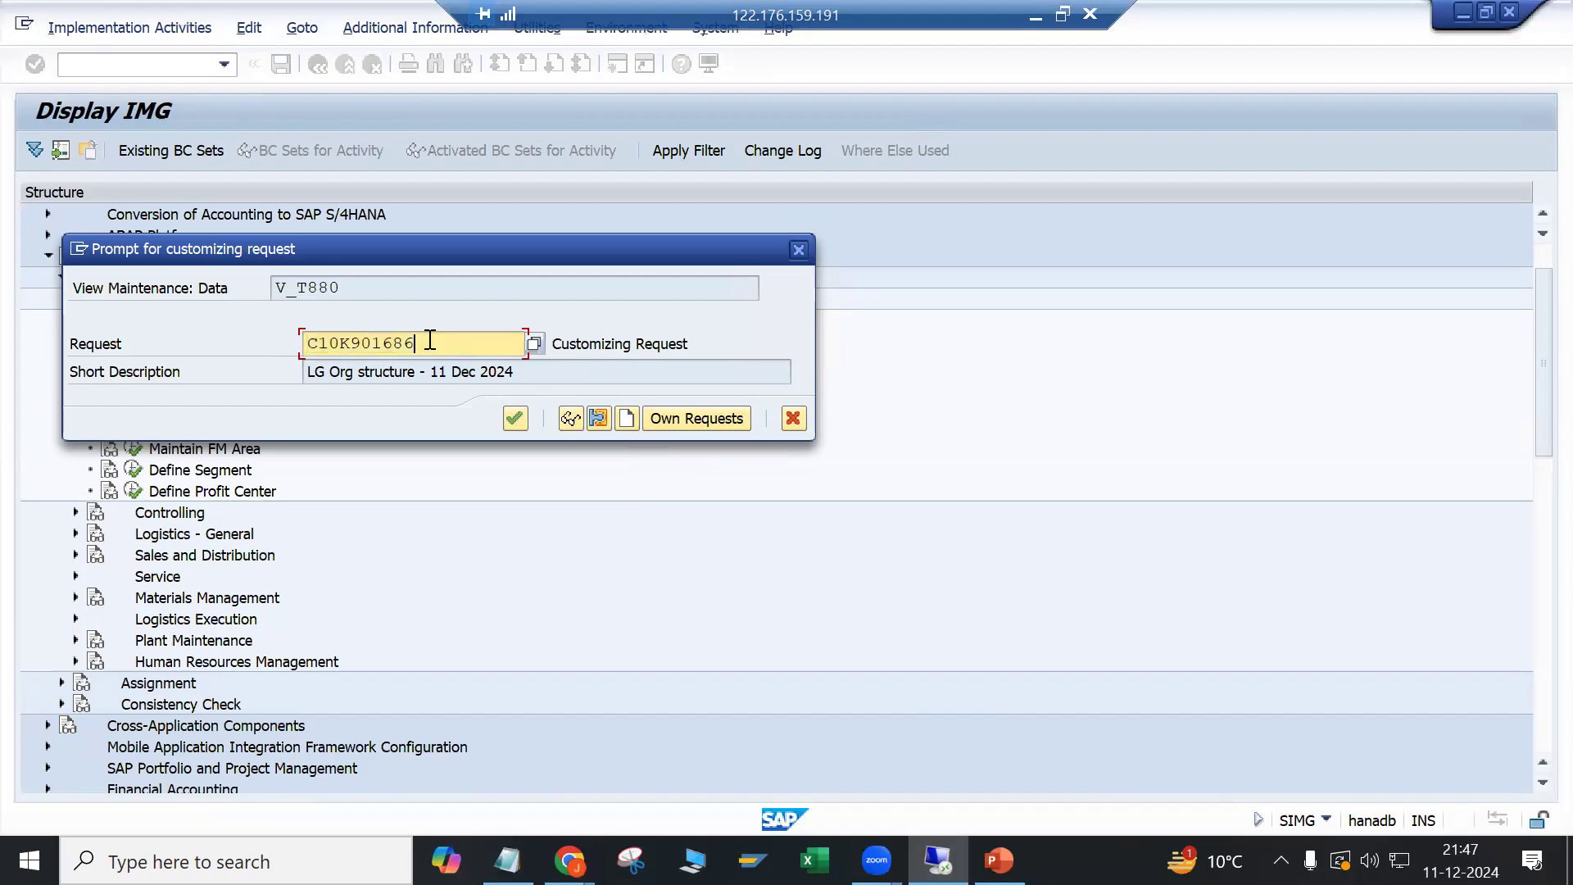
{"action": "left_click_drag", "start_coordinate": [417, 343], "coordinate": [208, 316]}
{"action": "left_click", "coordinate": [208, 315]}
{"action": "left_click", "coordinate": [721, 343]}
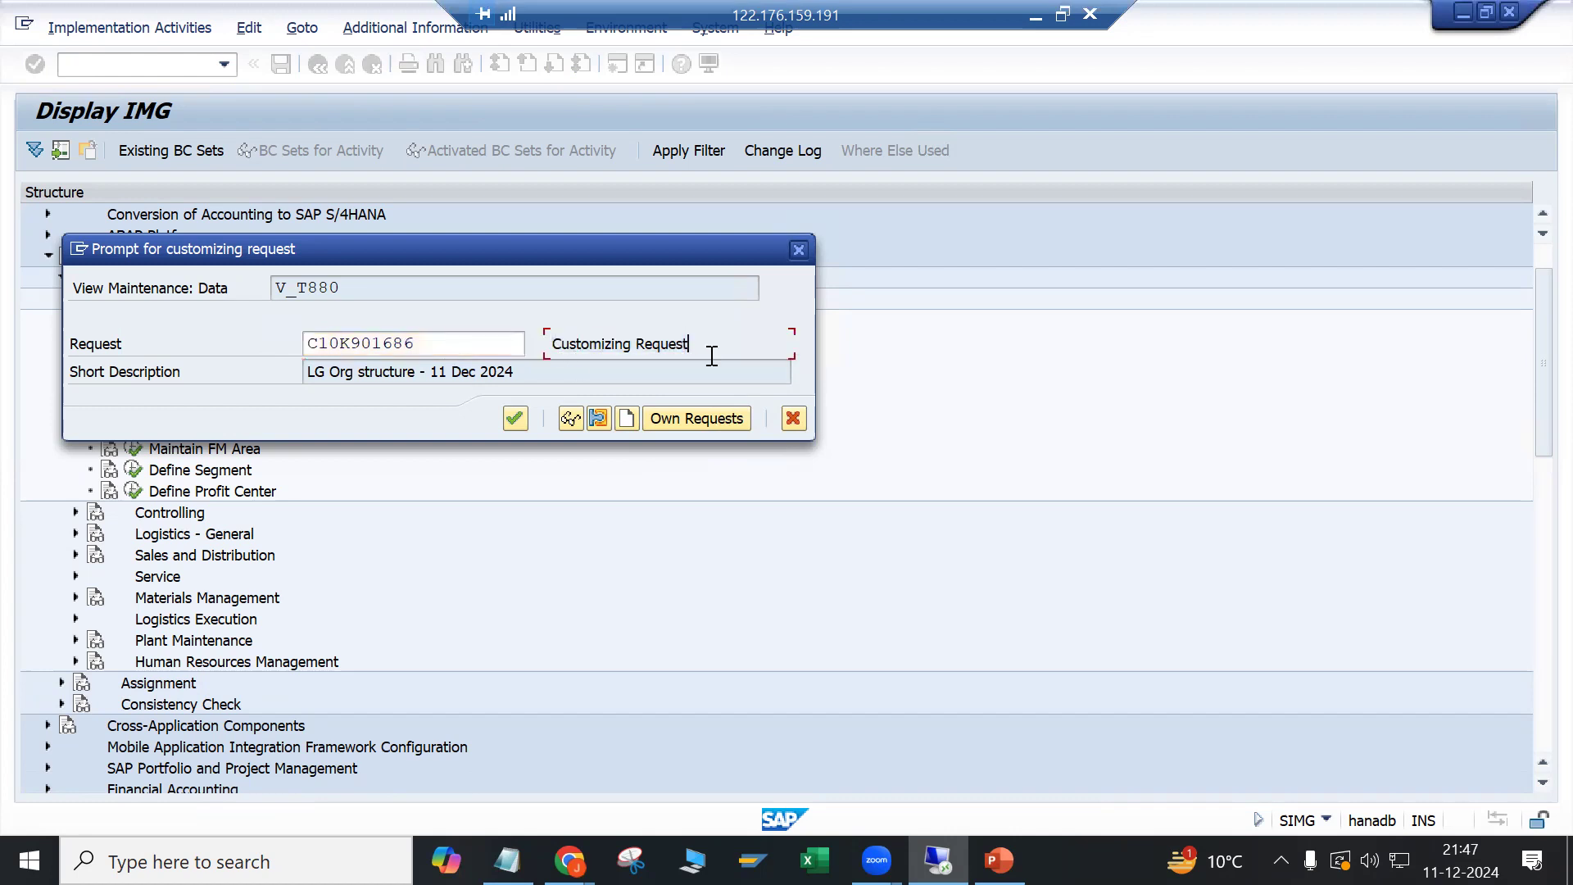
{"action": "left_click", "coordinate": [515, 418]}
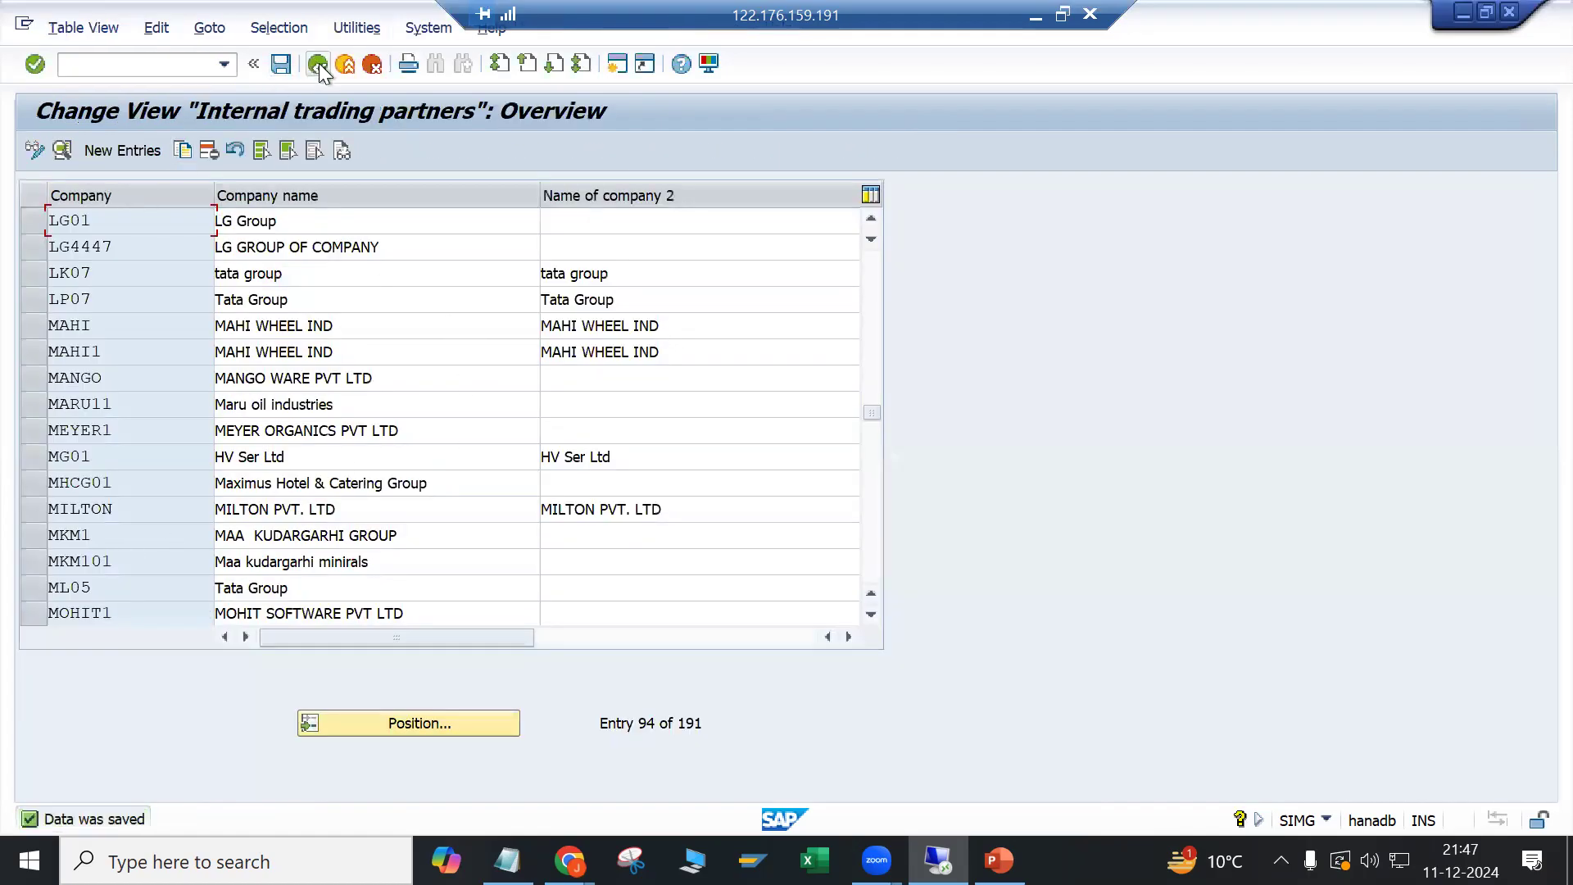
{"action": "left_click", "coordinate": [318, 64]}
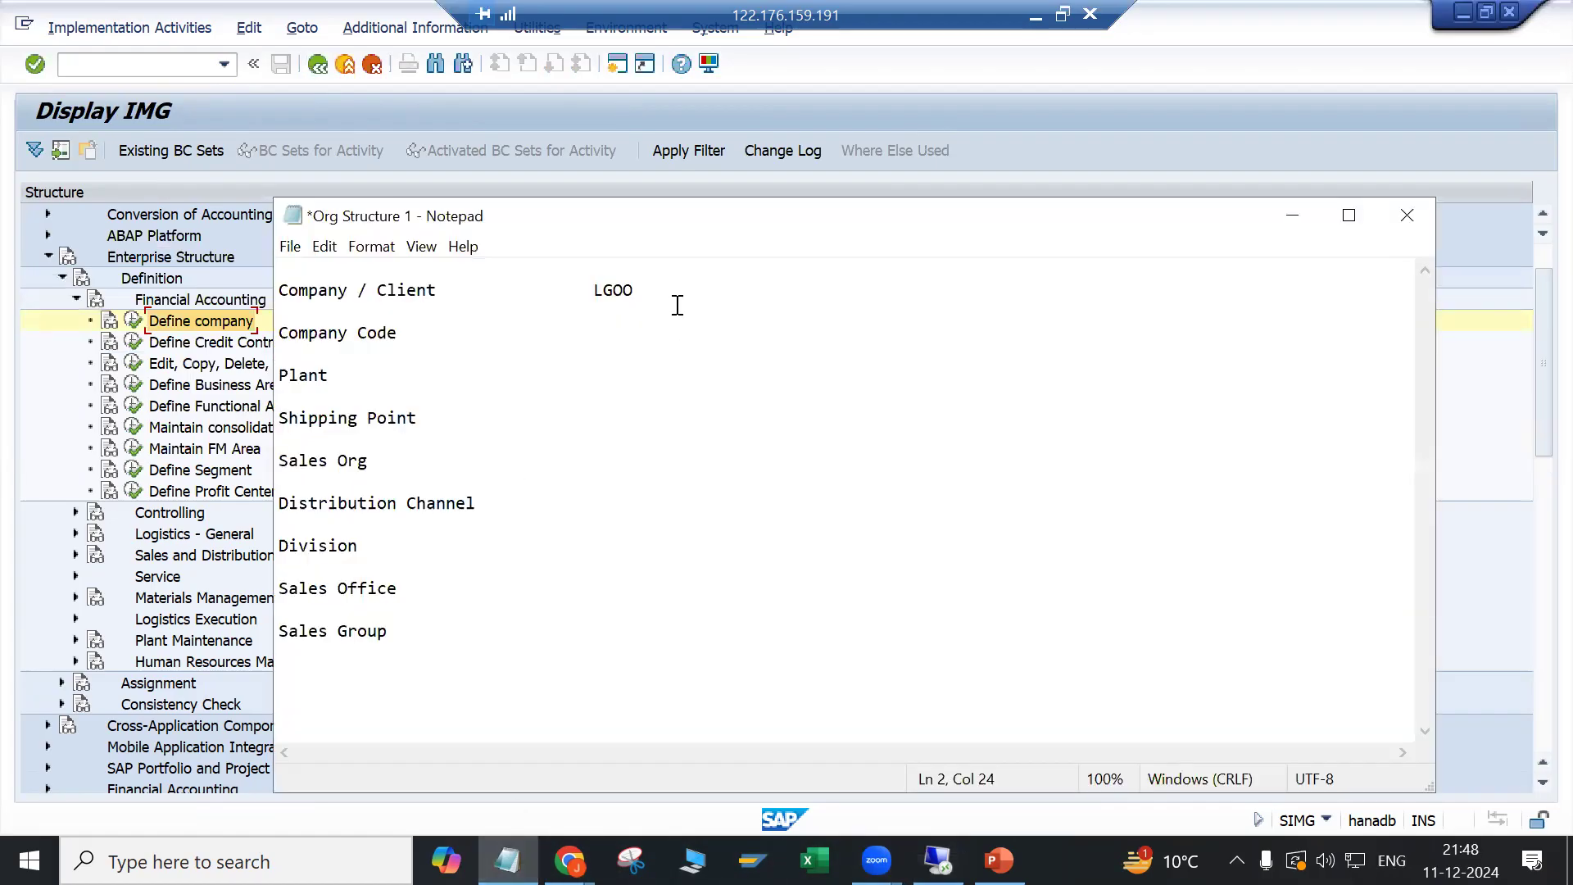
Step: In Notepad, change the last character of the "Company / Client" code to 1 and add two tab stops after "Company Code"
{"action": "key", "text": "BackSpace"}
{"action": "type", "text": "1"}
{"action": "left_click", "coordinate": [420, 342]}
{"action": "key", "text": "Tab"}
{"action": "key", "text": "Tab"}
{"action": "left_click_drag", "start_coordinate": [592, 290], "coordinate": [637, 282]}
Step: Switch back to SAP and open the "Copy, delete, check company code" activity under Financial Accounting
{"action": "left_click", "coordinate": [198, 343]}
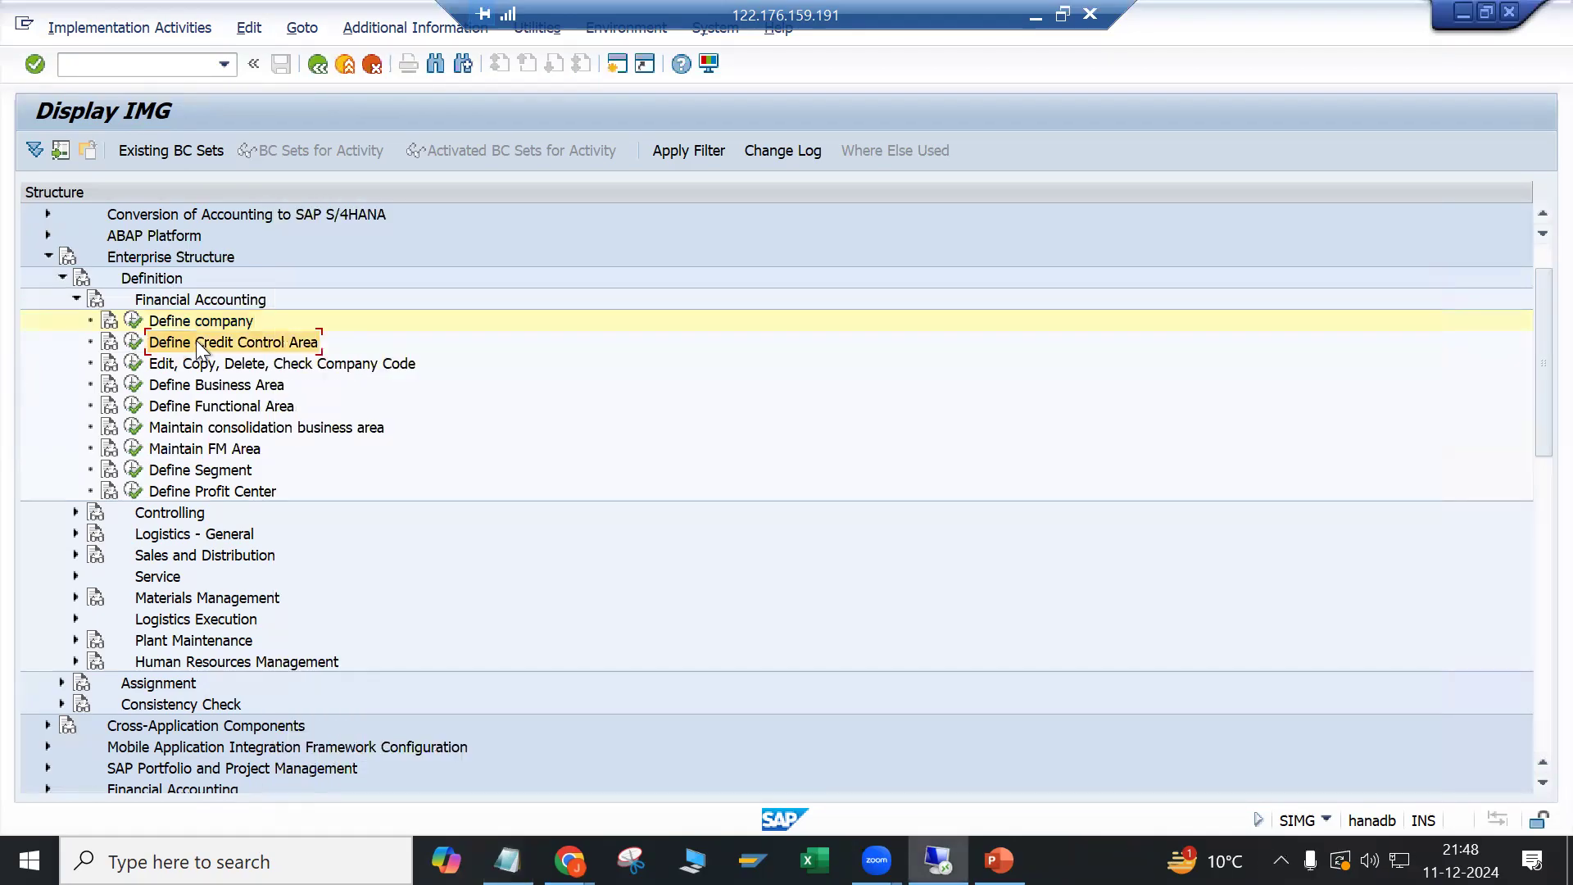
{"action": "left_click", "coordinate": [141, 368]}
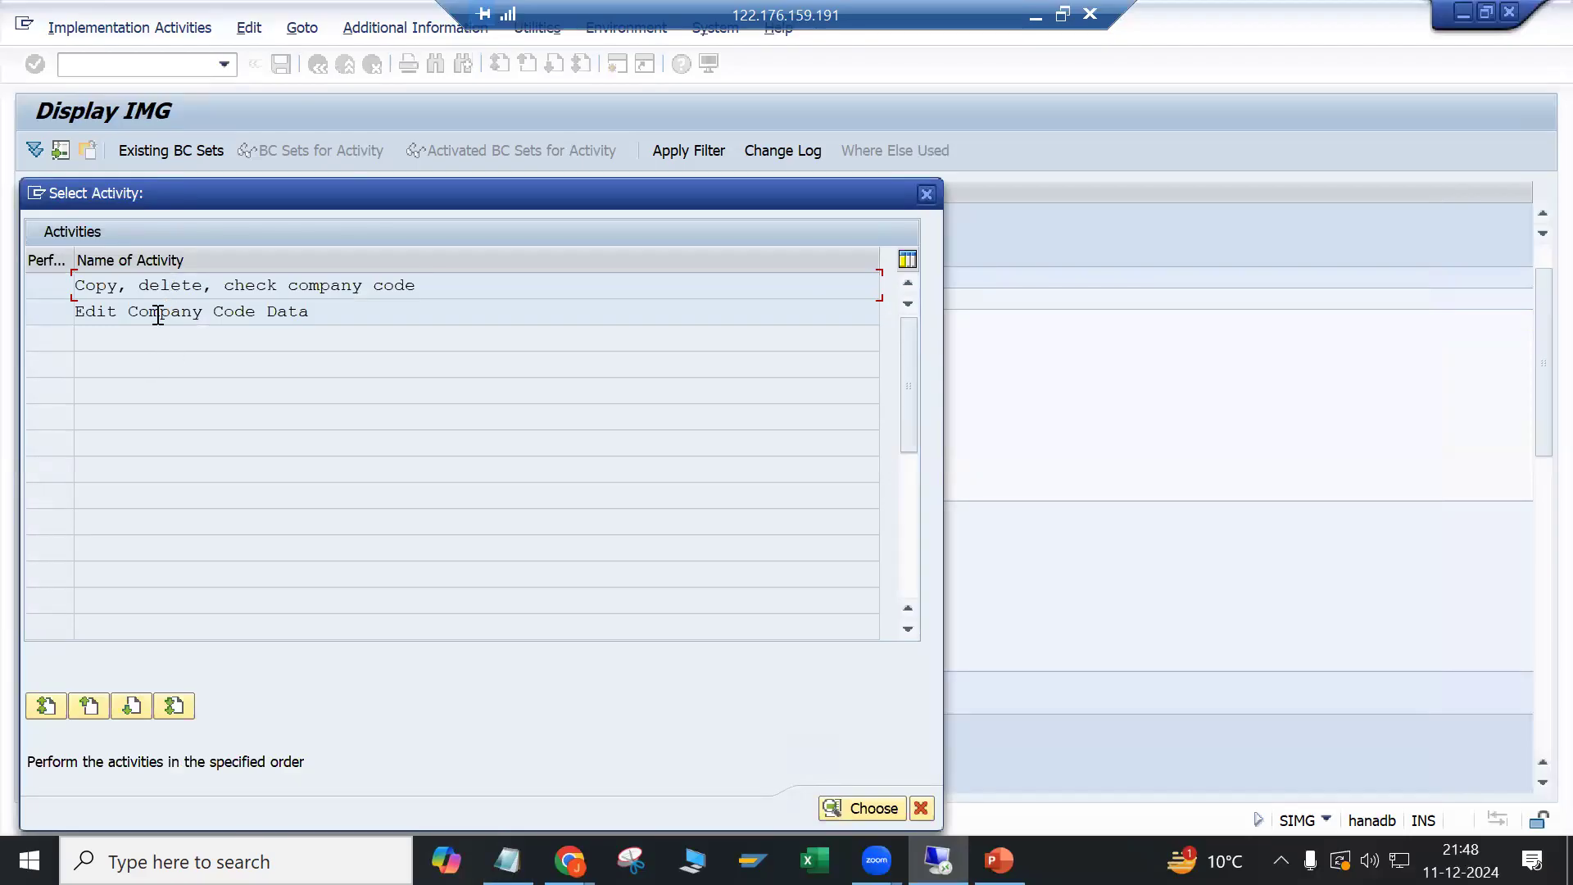
{"action": "double_click", "coordinate": [168, 284]}
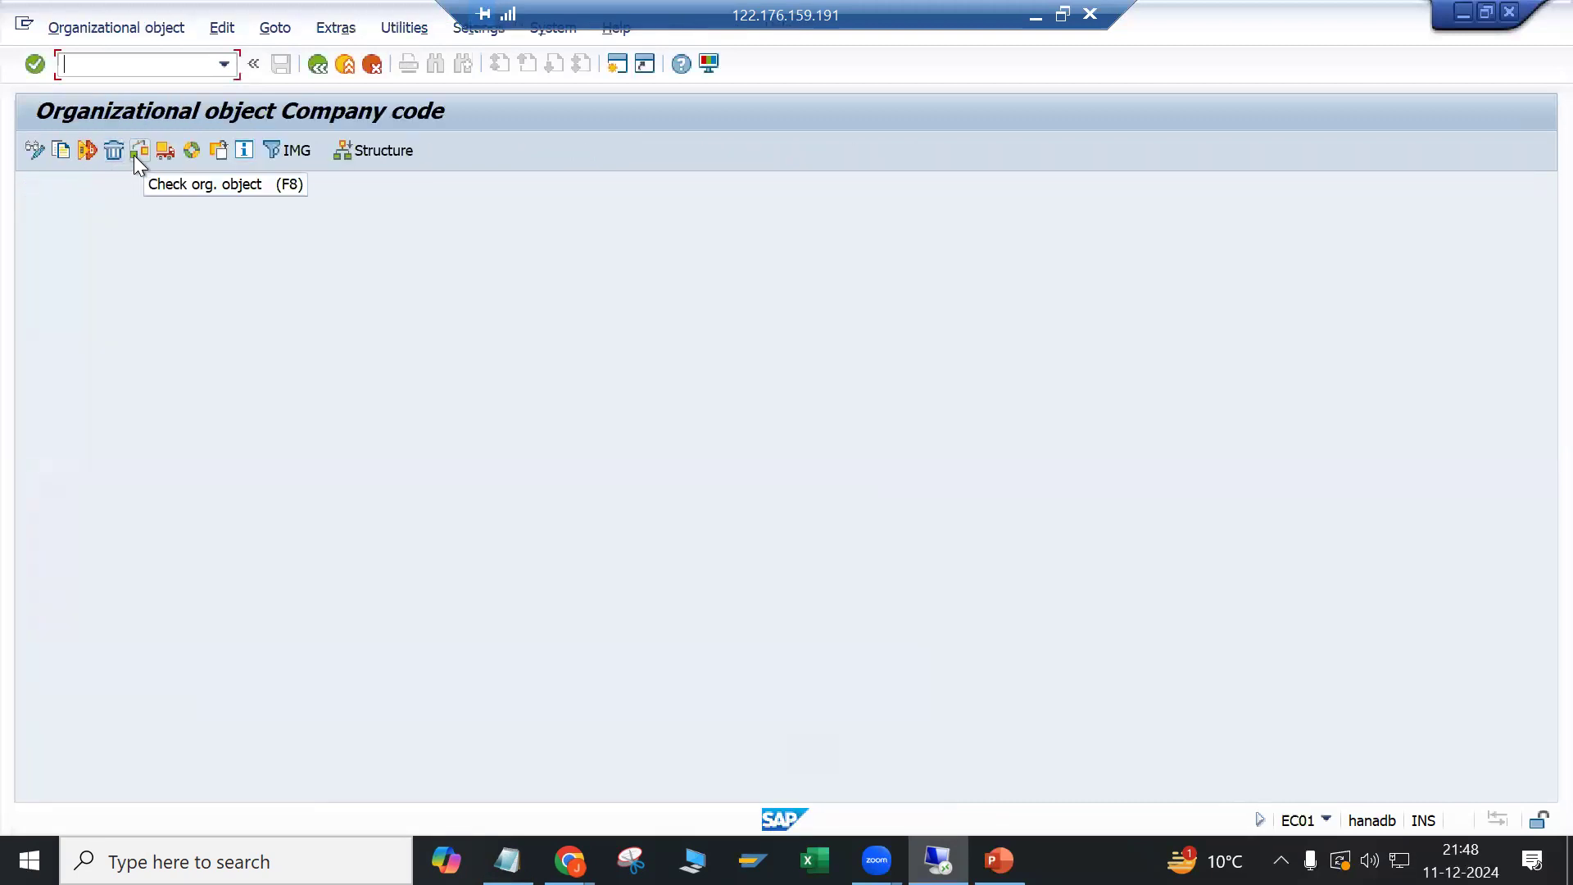
Step: Leave the organizational object screen, open "Edit Company Code Data", and start copying company code 1000 (TCS India)
{"action": "left_click", "coordinate": [369, 64]}
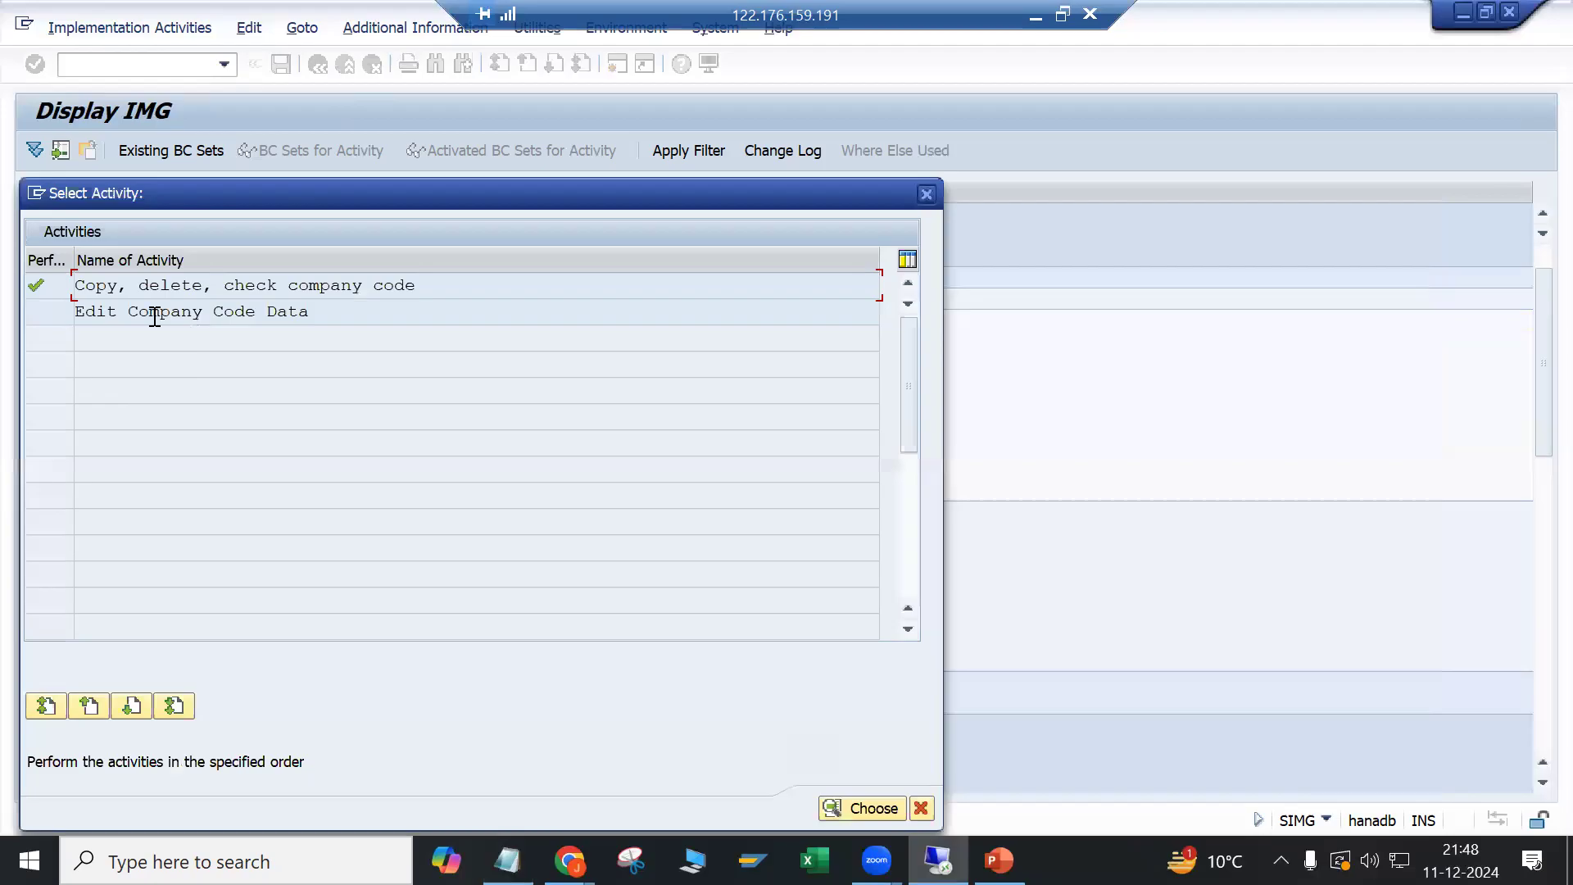
{"action": "double_click", "coordinate": [153, 311]}
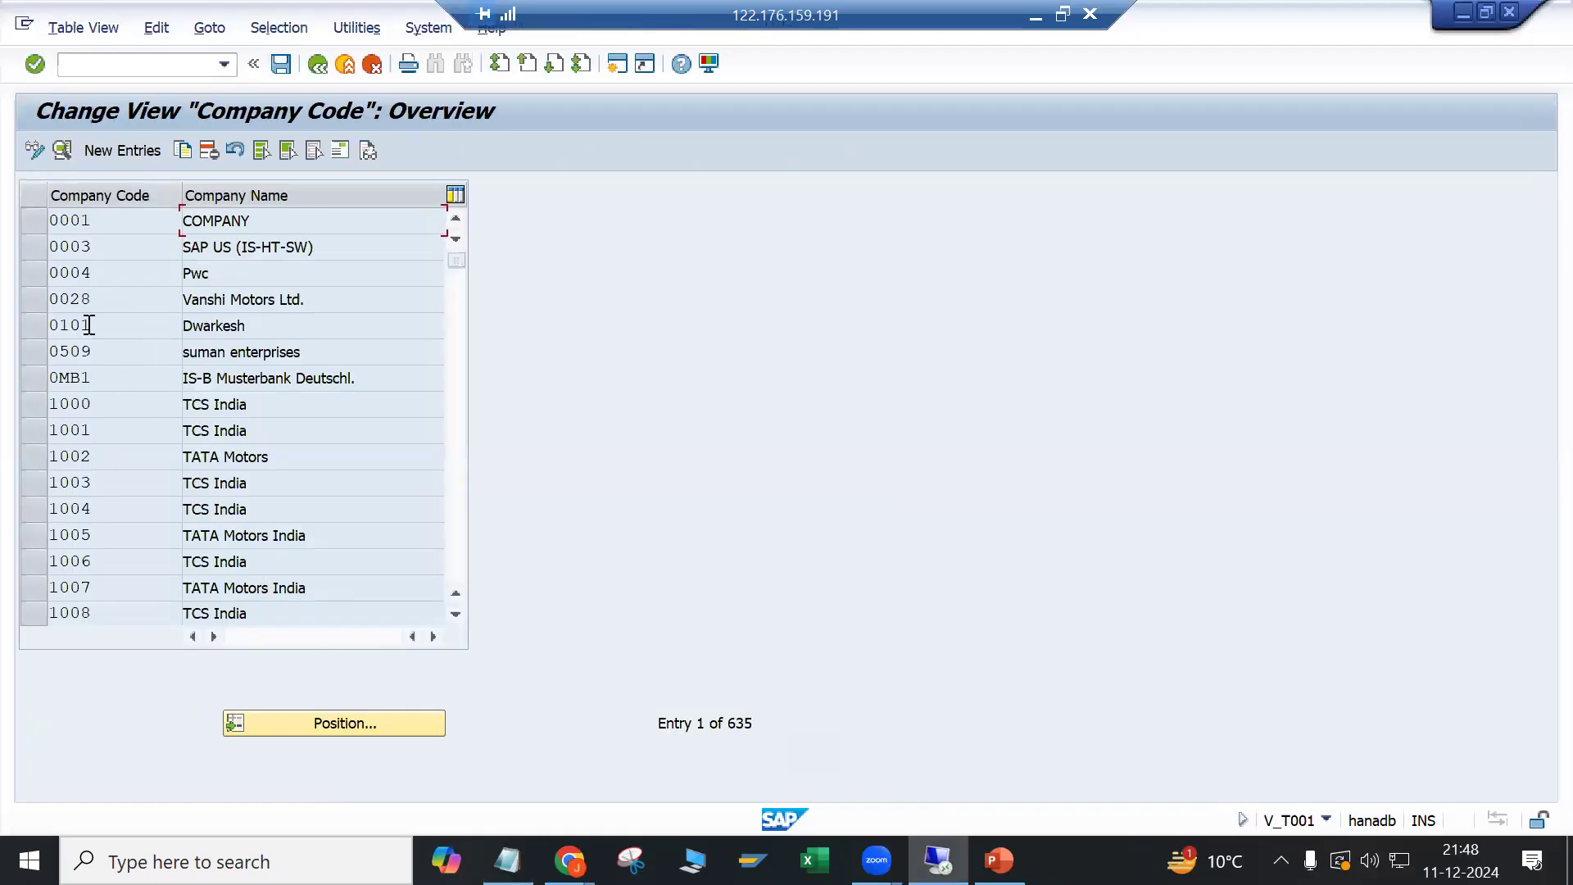
{"action": "left_click", "coordinate": [31, 403]}
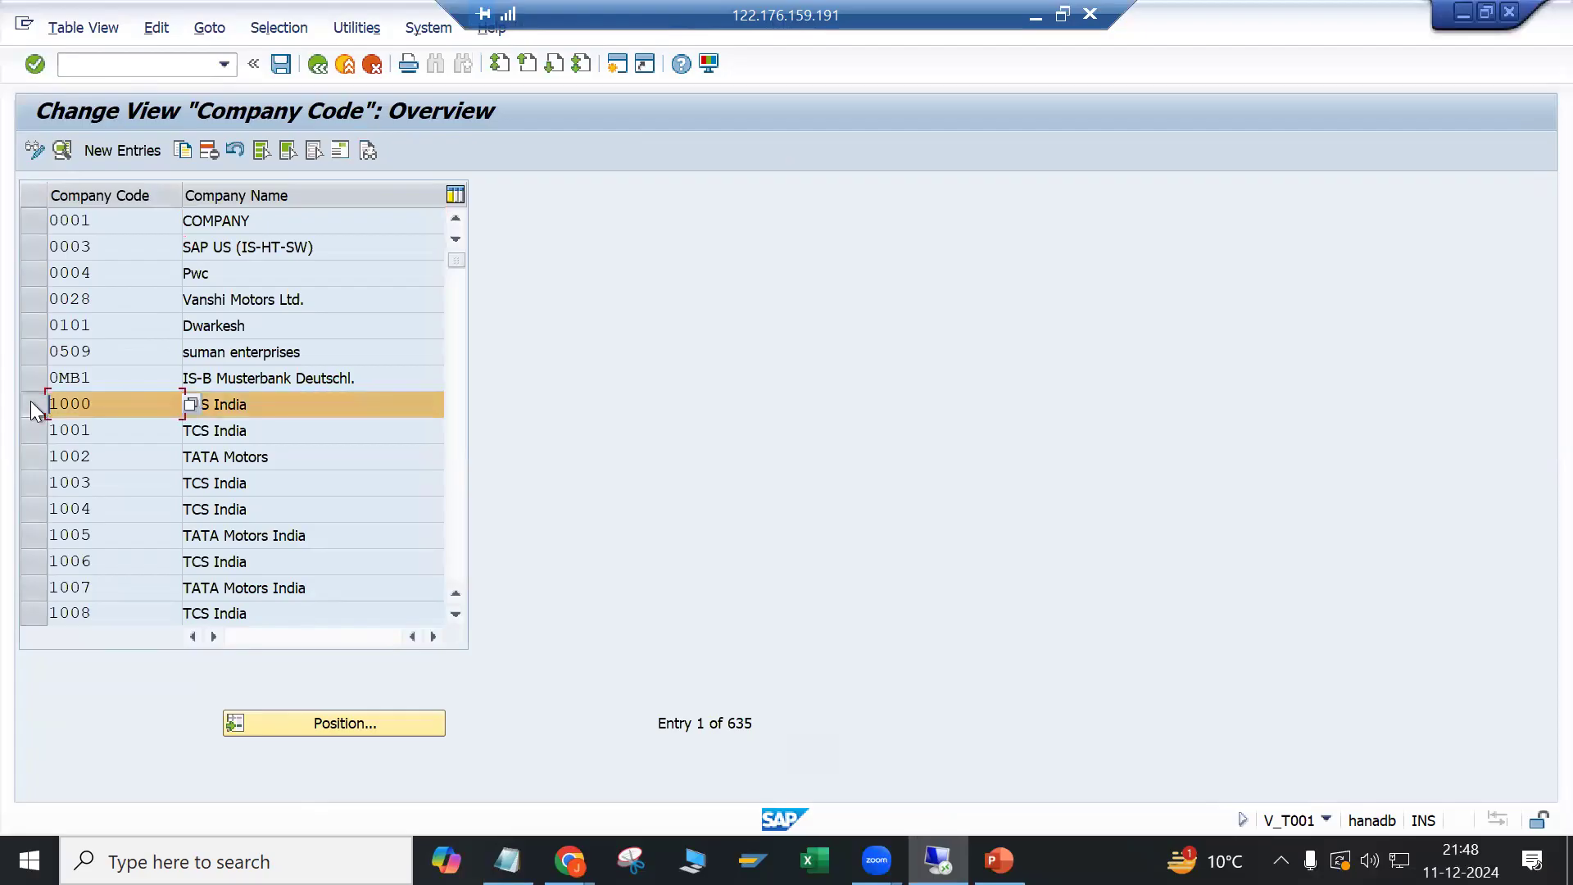
{"action": "left_click", "coordinate": [289, 414]}
{"action": "left_click", "coordinate": [183, 150]}
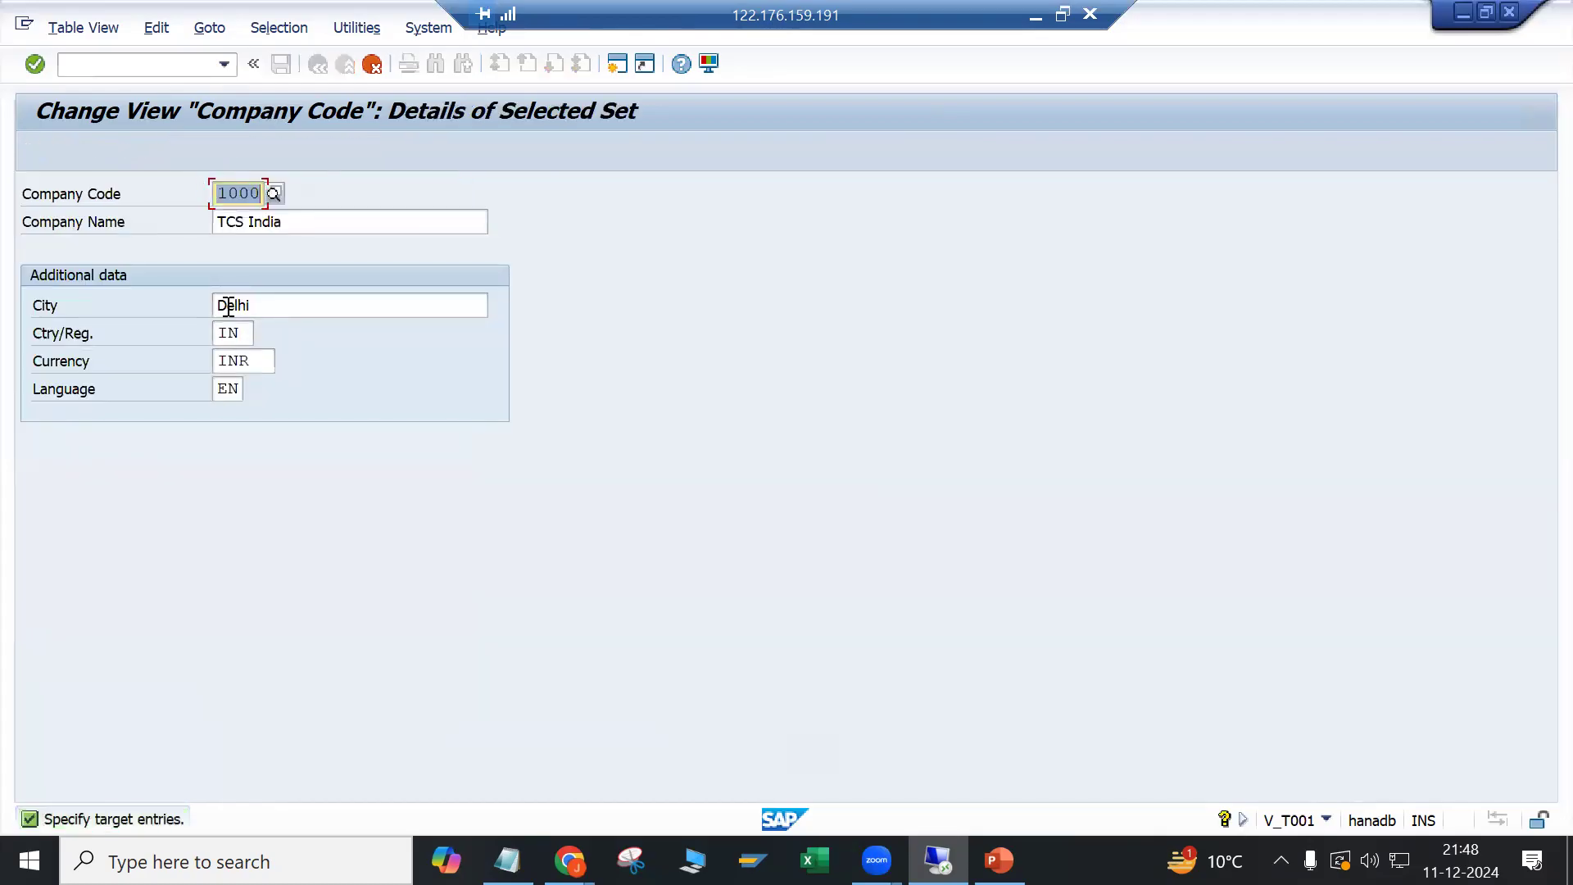
Step: Set the copied entry's company code to LG01 and company name to "LG electronics", then confirm to reach its address data
{"action": "type", "text": "L"}
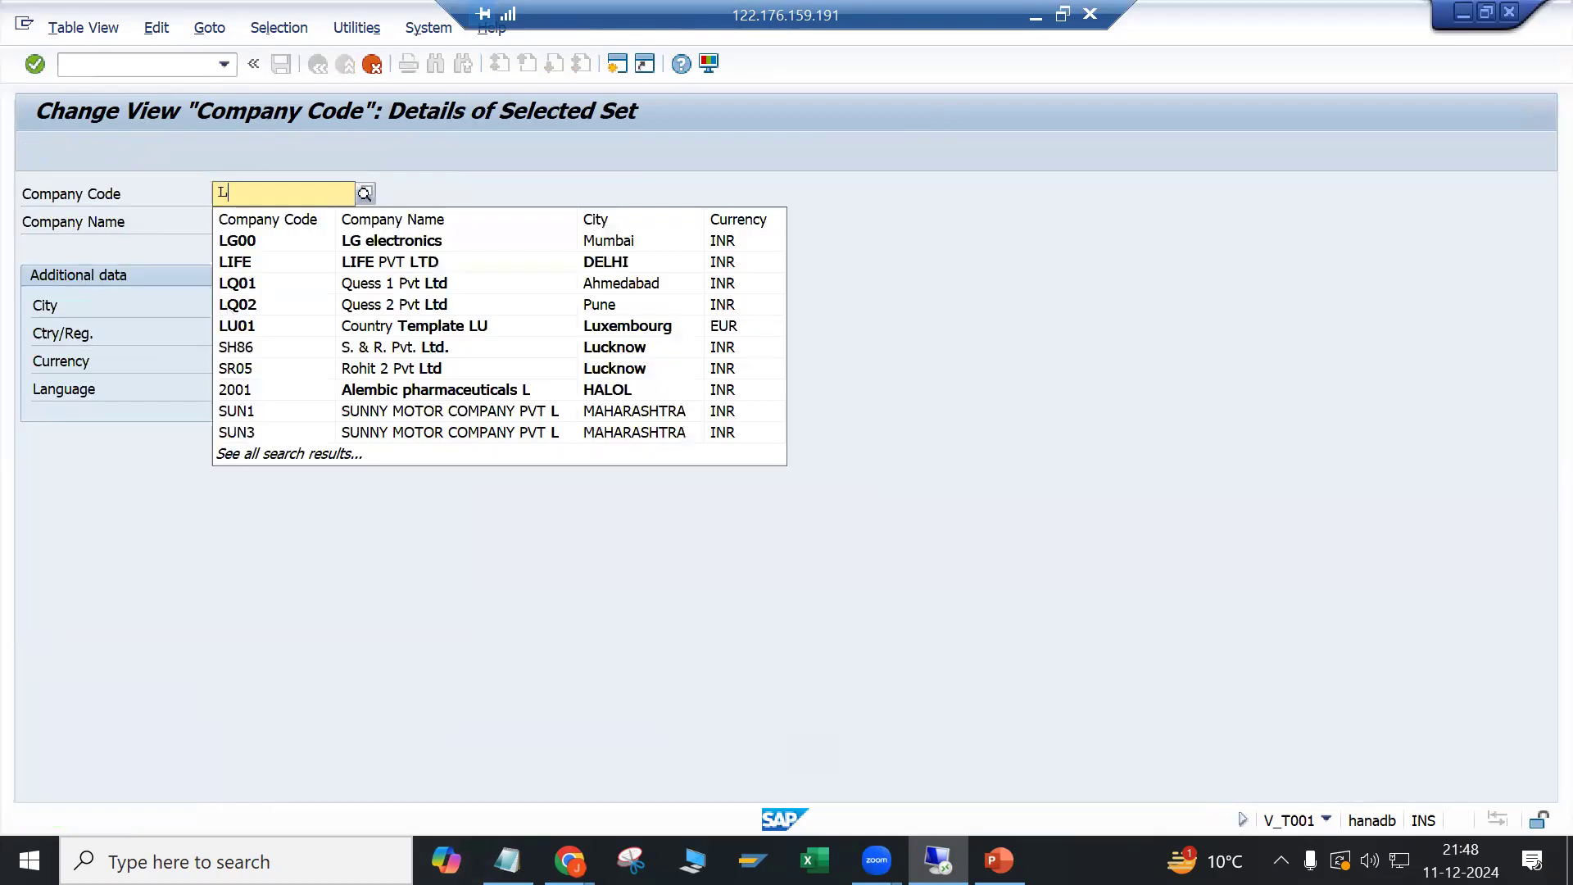
{"action": "type", "text": "G01"}
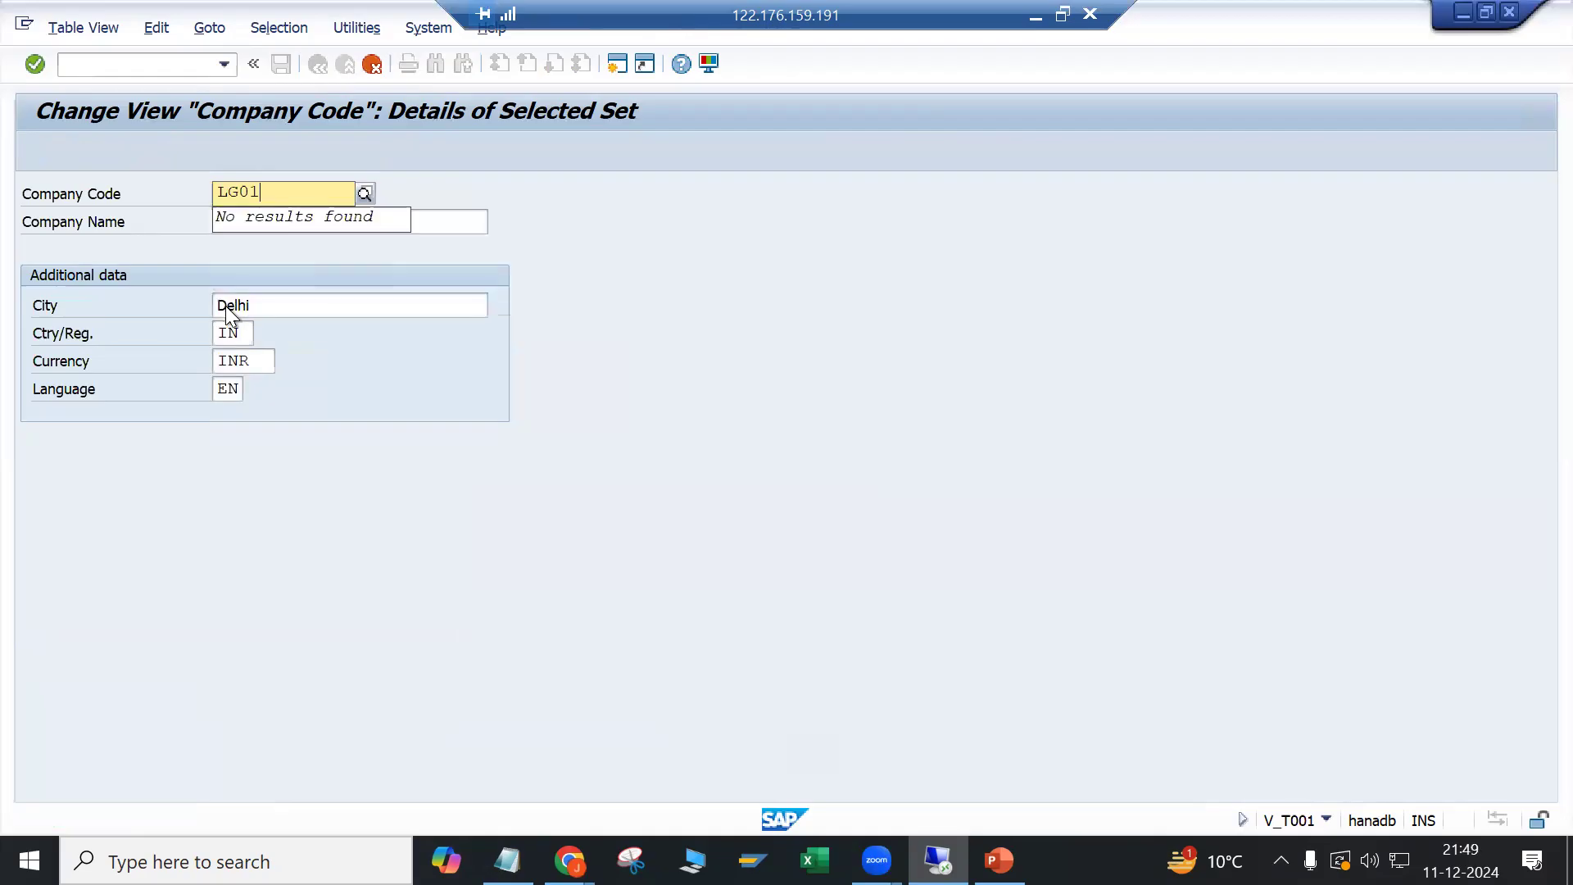
{"action": "key", "text": "Tab"}
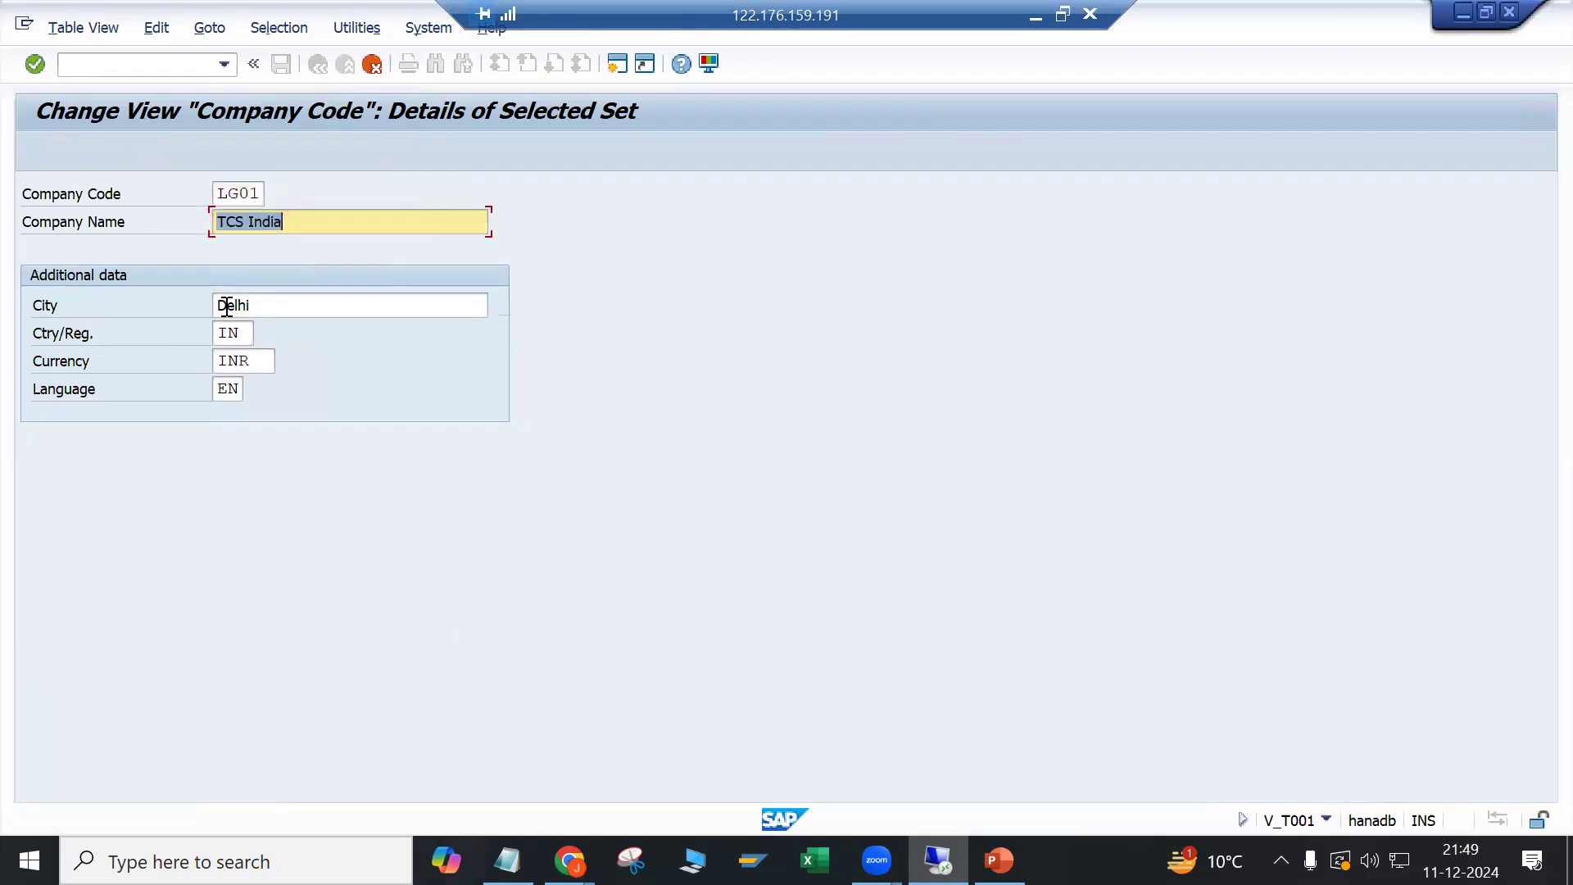
{"action": "left_click", "coordinate": [299, 227]}
{"action": "key", "text": "BackSpace"}
{"action": "key", "text": "BackSpace"}
{"action": "key", "text": "BackSpace"}
{"action": "key", "text": "BackSpace"}
{"action": "key", "text": "BackSpace"}
{"action": "key", "text": "BackSpace"}
{"action": "key", "text": "BackSpace"}
{"action": "key", "text": "BackSpace"}
{"action": "key", "text": "BackSpace"}
{"action": "type", "text": "LG electronics"}
{"action": "key", "text": "Down"}
{"action": "key", "text": "Tab"}
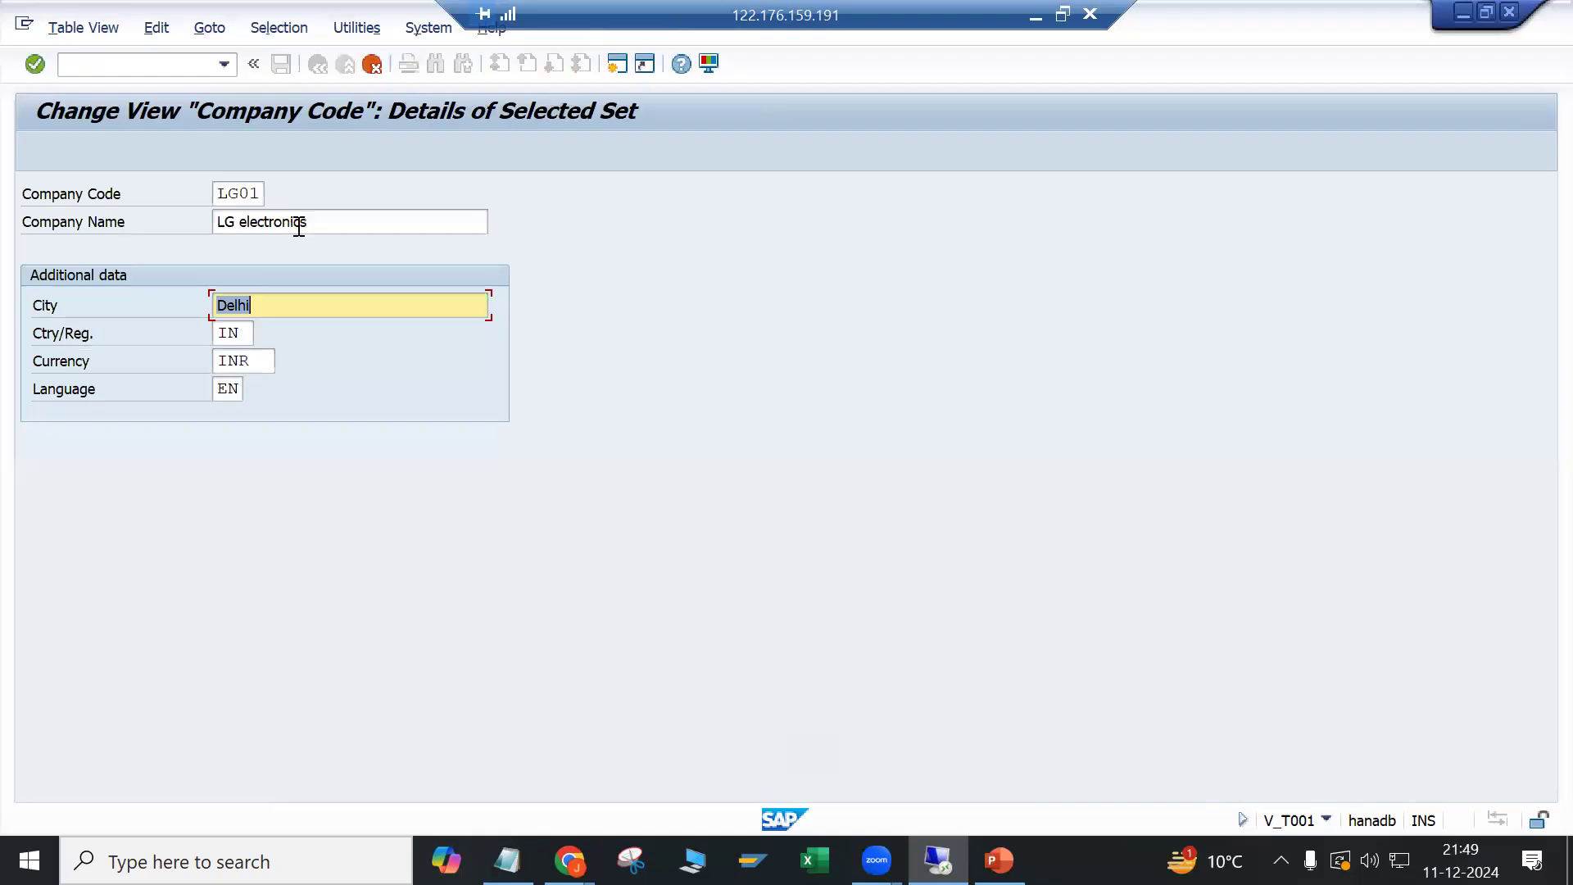
{"action": "left_click", "coordinate": [380, 224]}
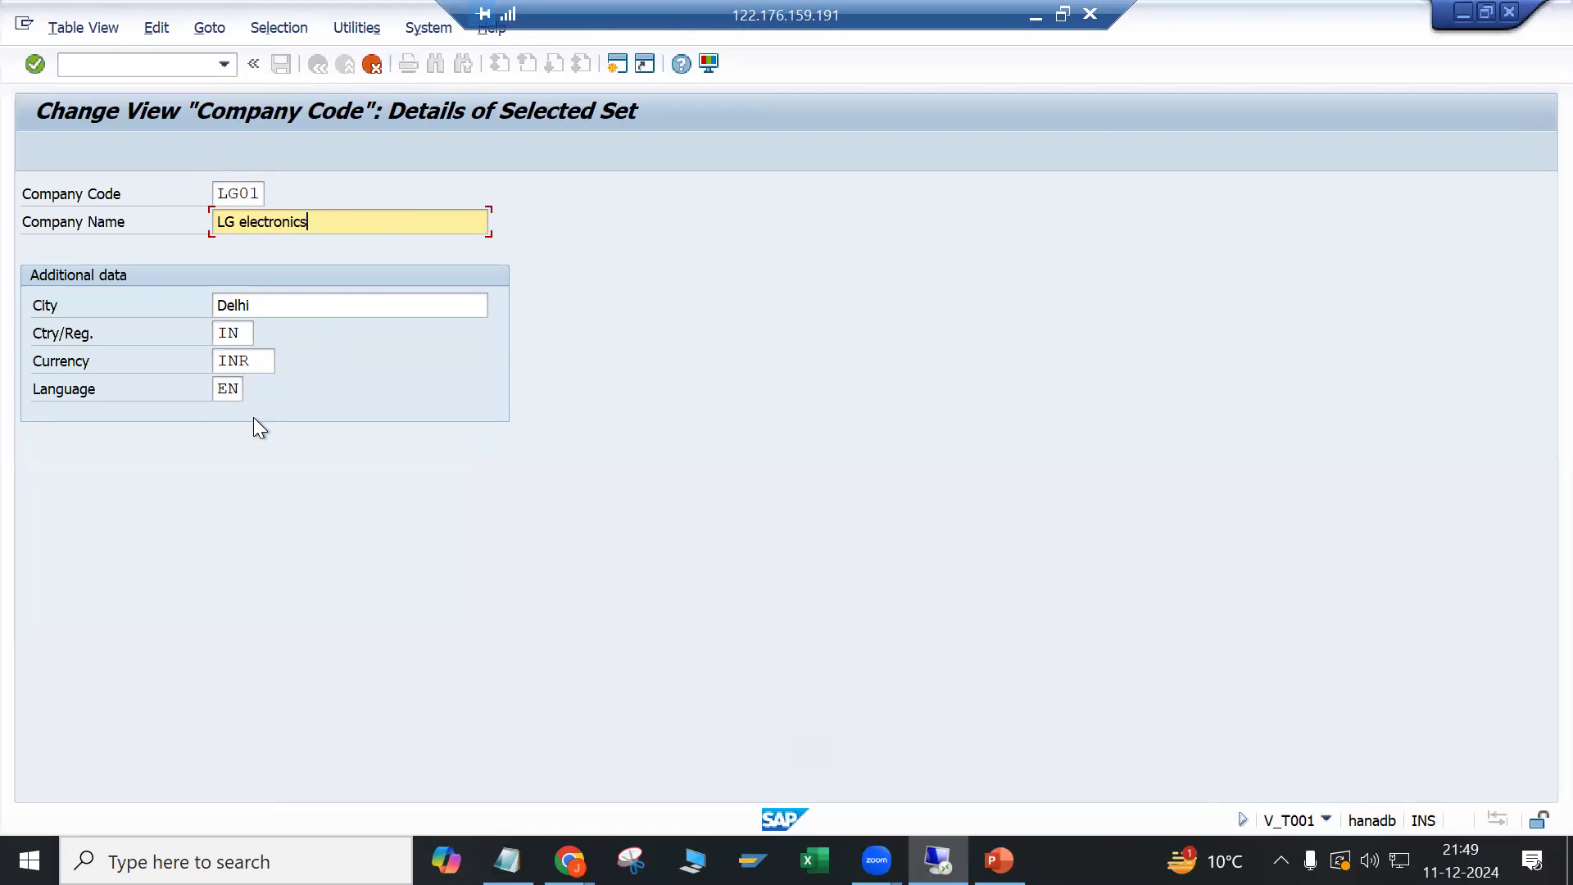
{"action": "key", "text": "Return"}
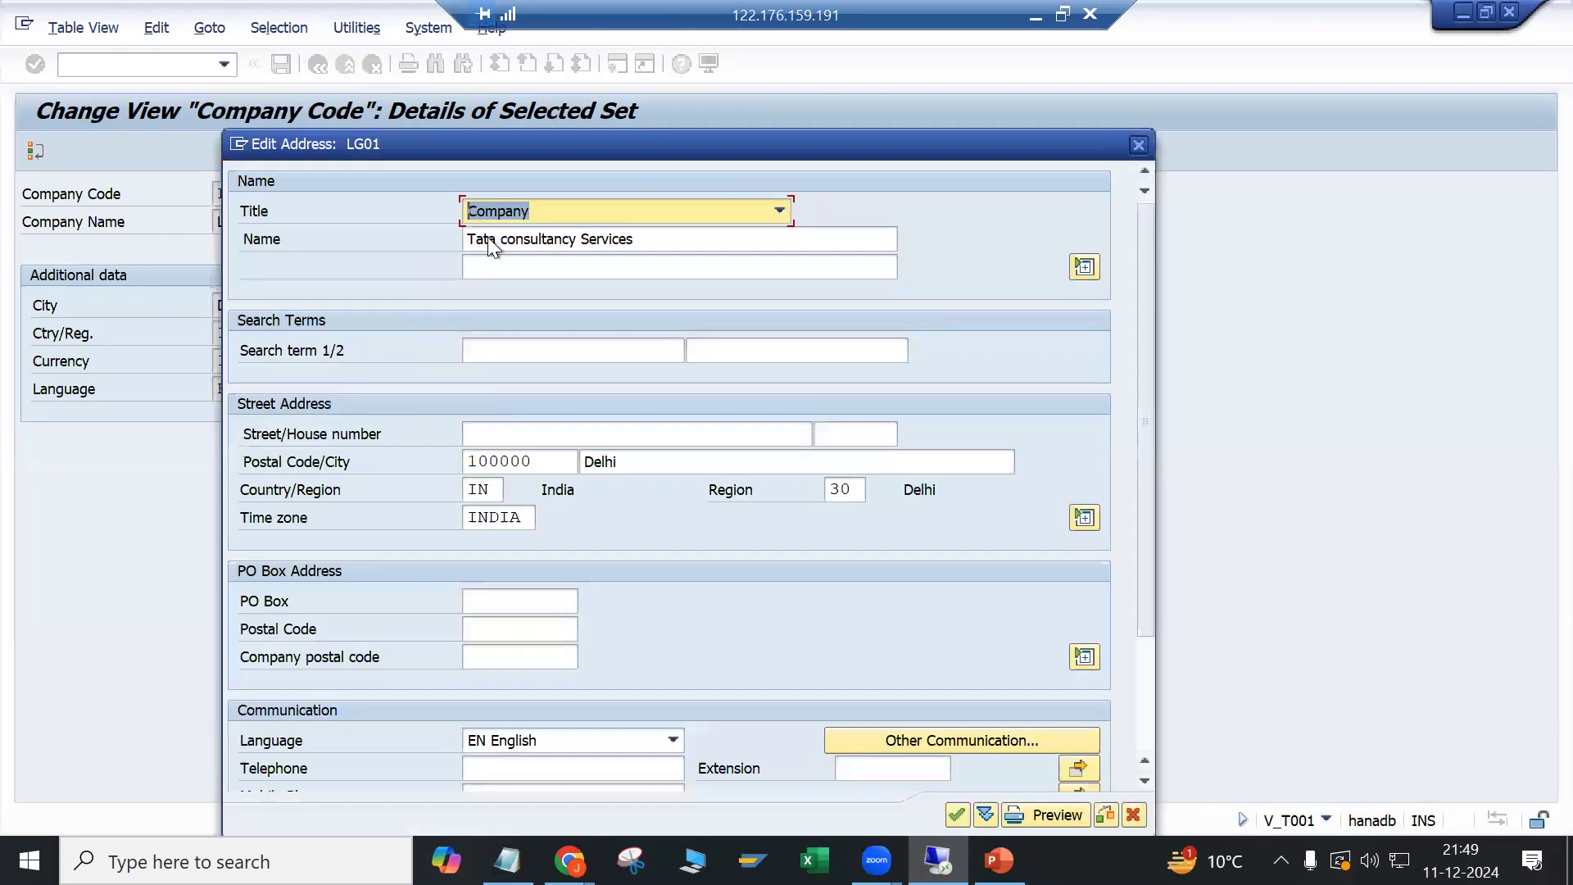
Step: In the LG01 address, replace the name with "LG Electronics", enter search term "LG", and accept the address
{"action": "left_click", "coordinate": [696, 248]}
{"action": "key", "text": "ctrl+a"}
{"action": "key", "text": "BackSpace"}
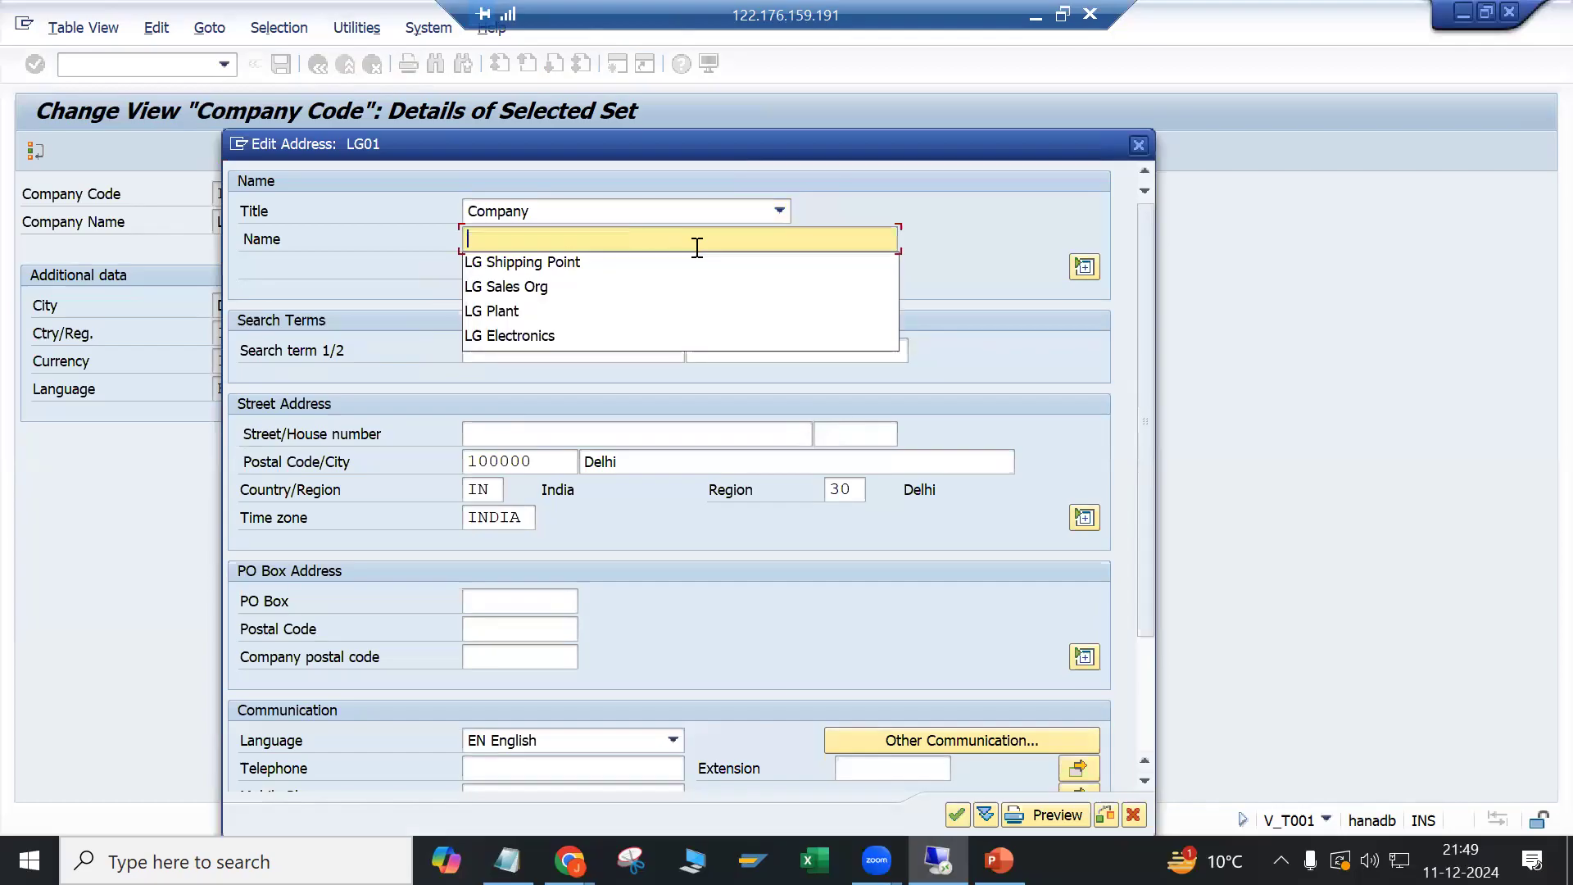
{"action": "type", "text": "LG"}
{"action": "left_click", "coordinate": [577, 334]}
{"action": "left_click", "coordinate": [546, 352]}
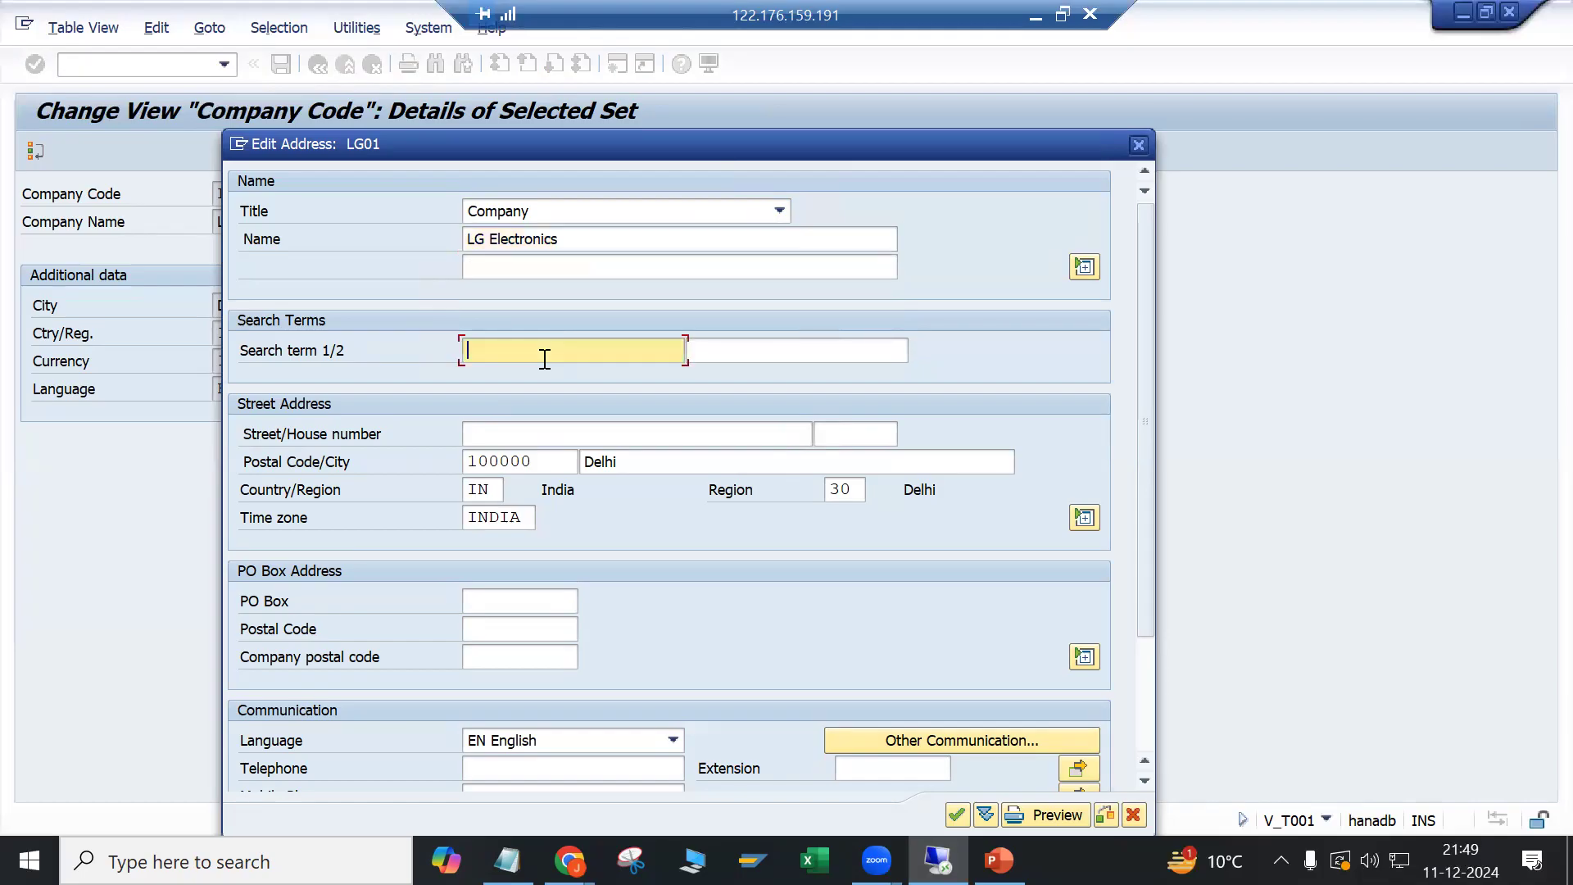
{"action": "type", "text": "LG"}
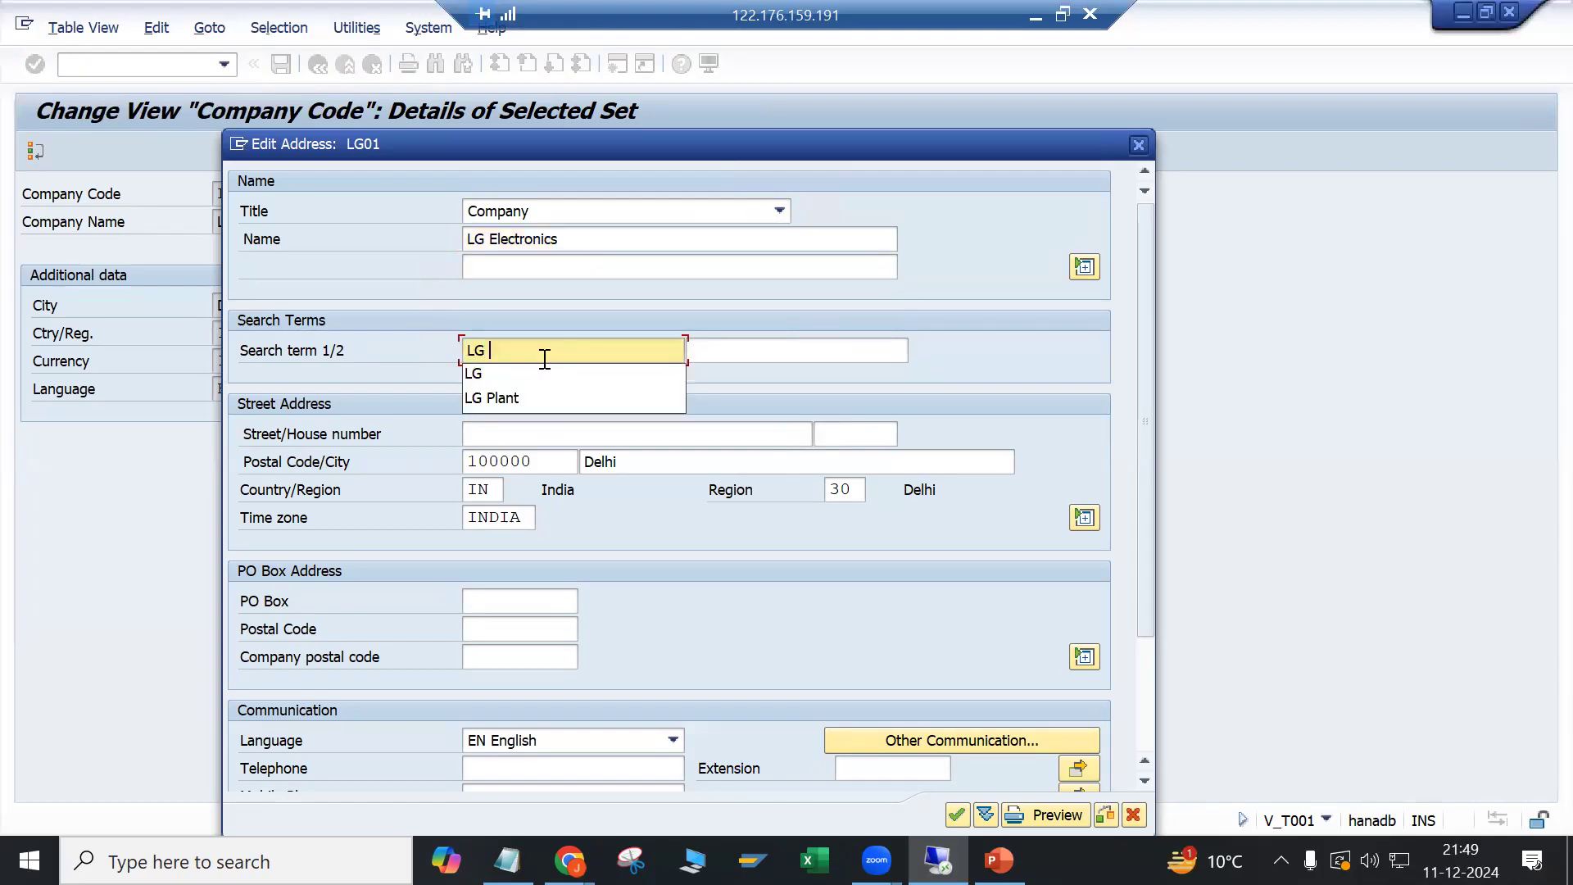
{"action": "left_click", "coordinate": [750, 407]}
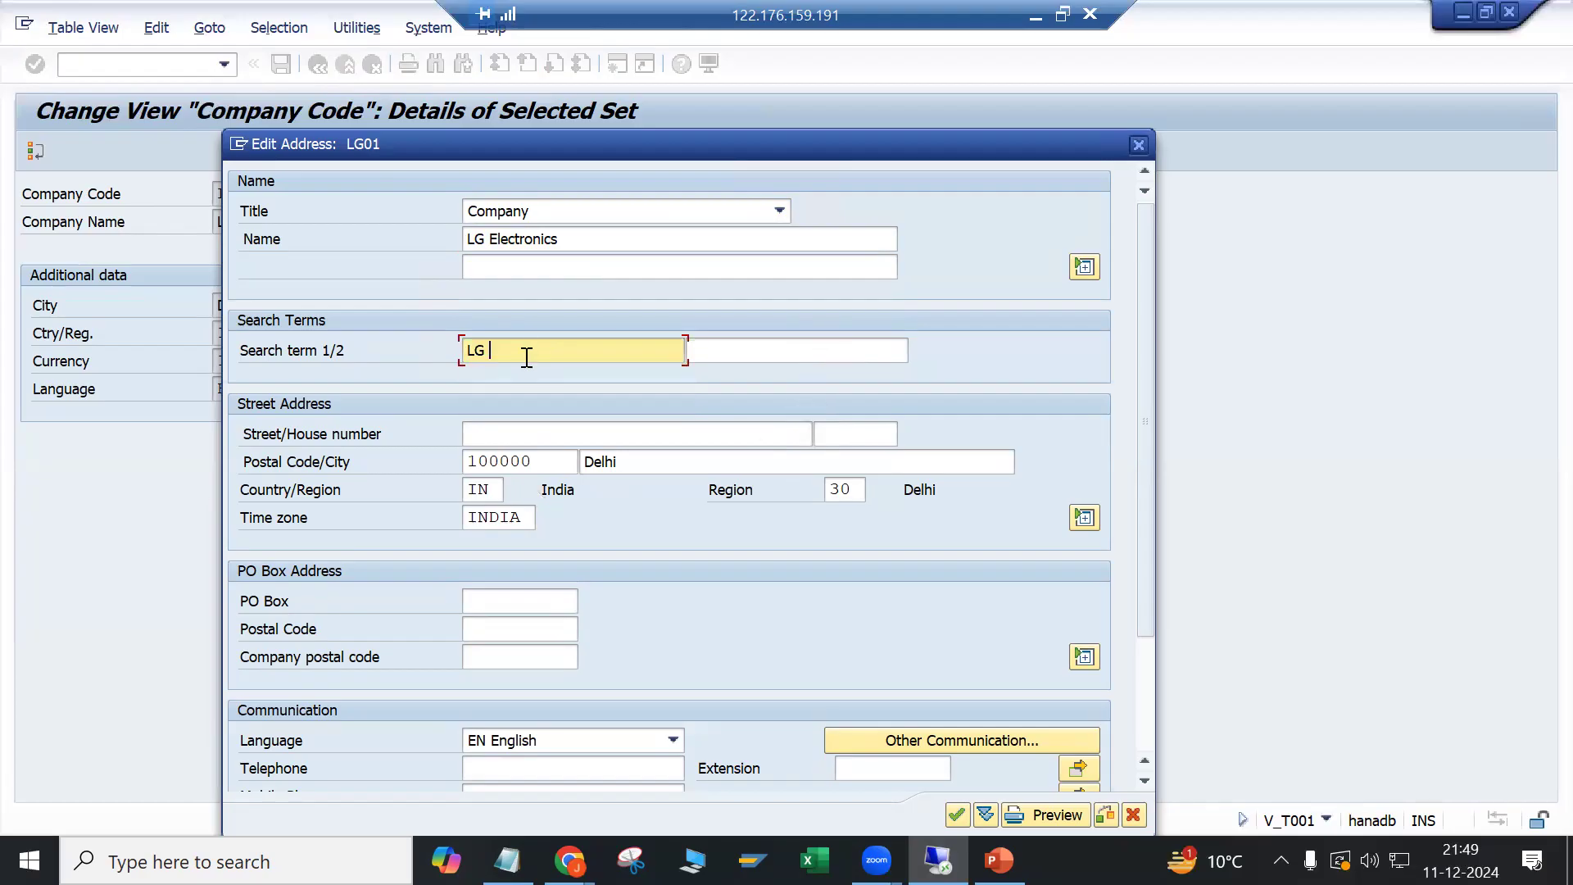
{"action": "scroll", "coordinate": [590, 524], "scroll_direction": "down", "scroll_amount": 2}
{"action": "scroll", "coordinate": [596, 528], "scroll_direction": "down", "scroll_amount": 4}
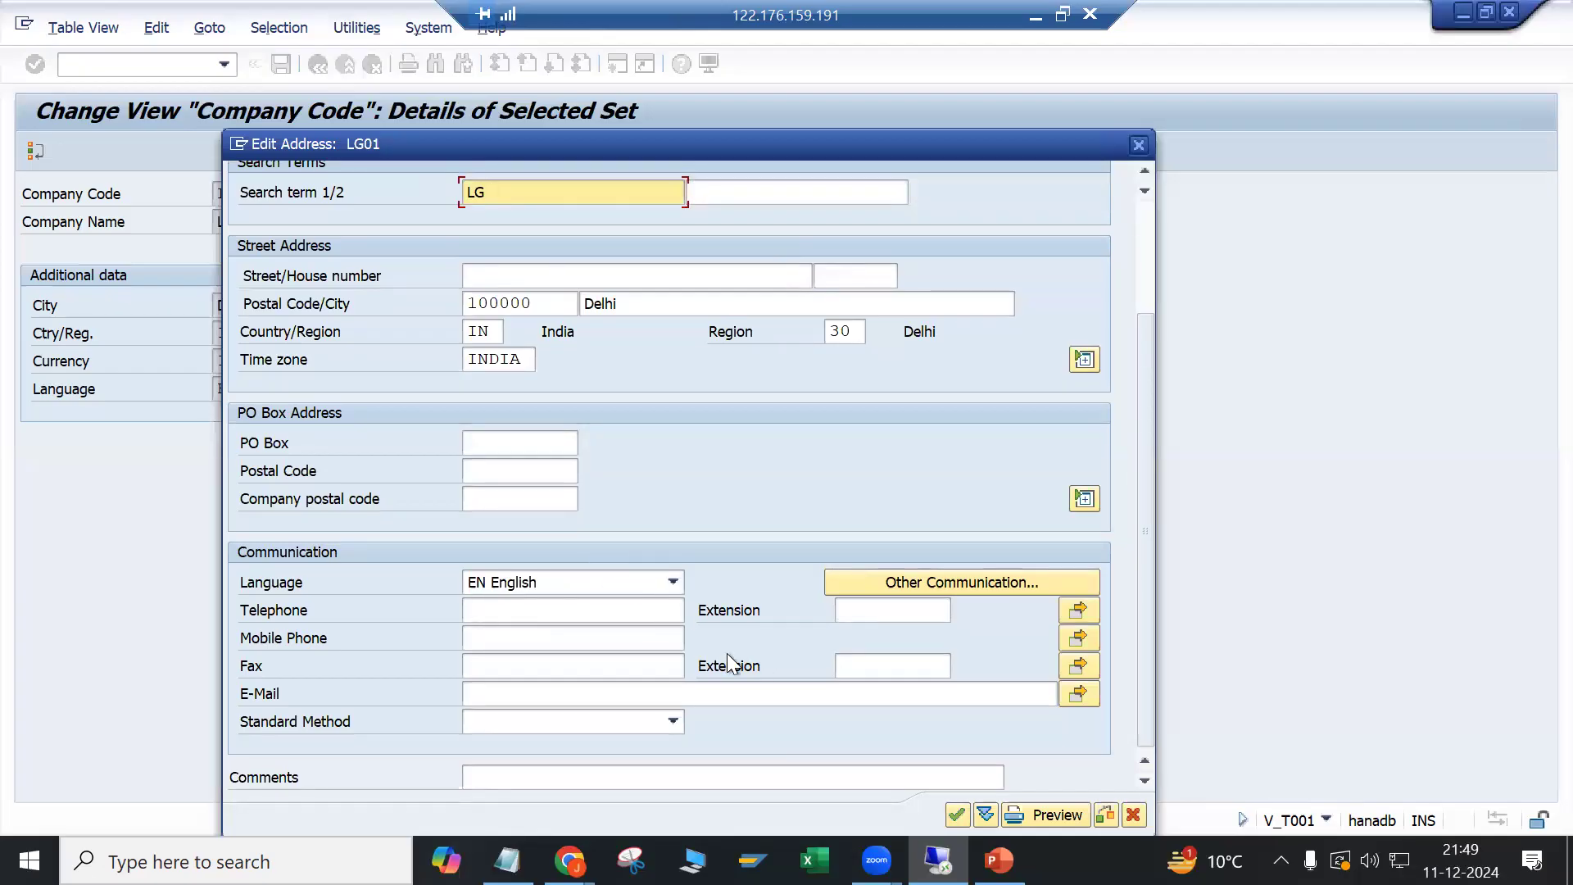
{"action": "scroll", "coordinate": [358, 454], "scroll_direction": "up", "scroll_amount": 2}
{"action": "scroll", "coordinate": [688, 557], "scroll_direction": "down", "scroll_amount": 2}
{"action": "left_click", "coordinate": [956, 815]}
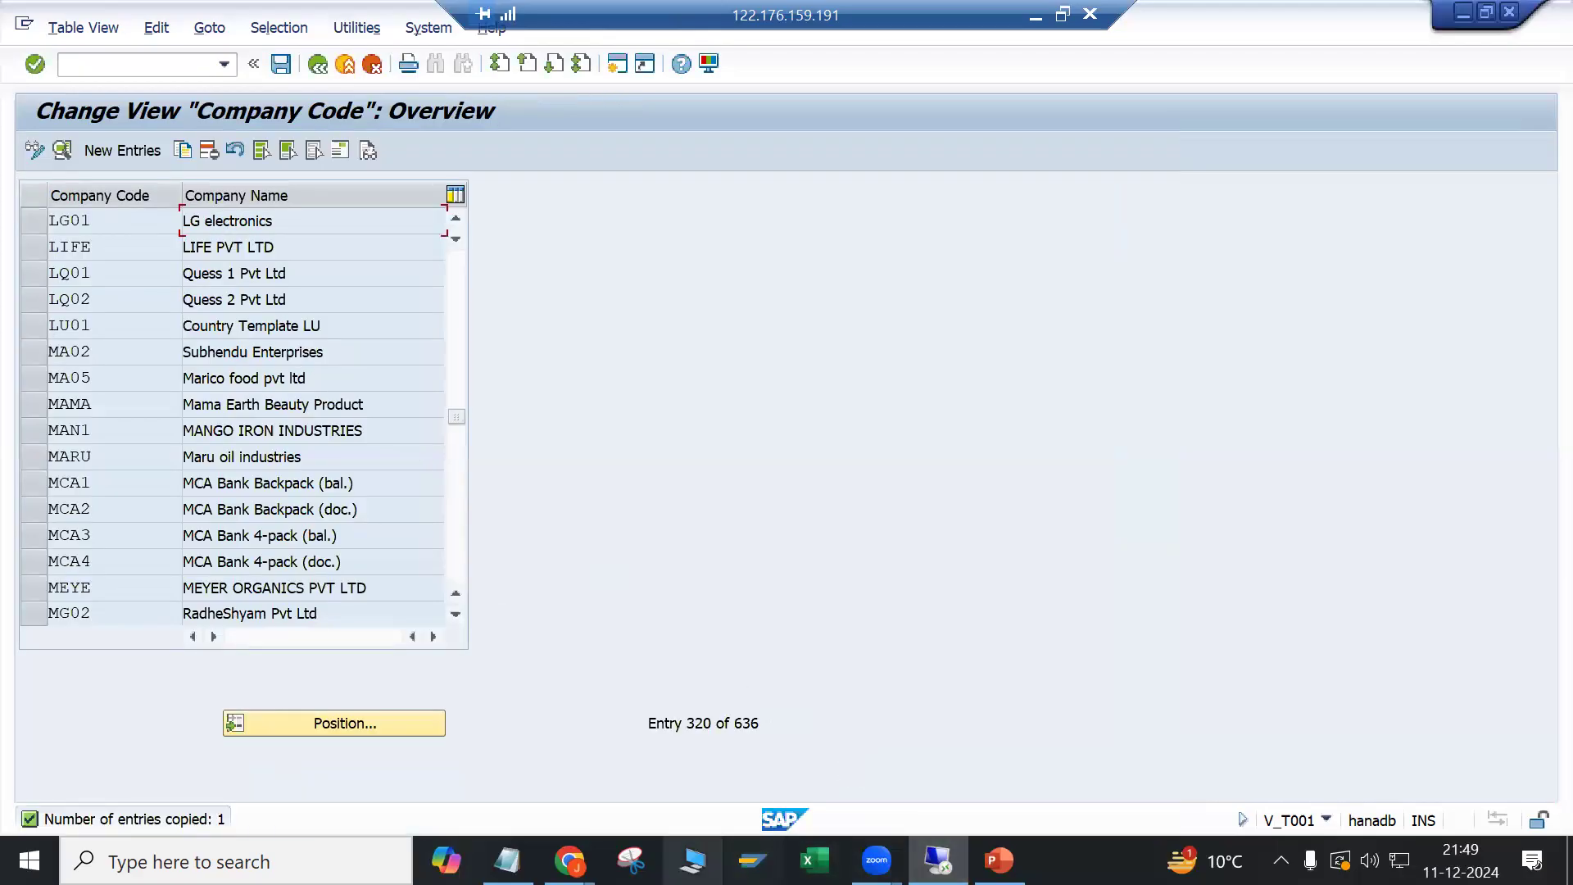
Step: Switch to Notepad and record LG01 beside "Company Code", aligned with the company entry above
{"action": "left_click", "coordinate": [508, 860]}
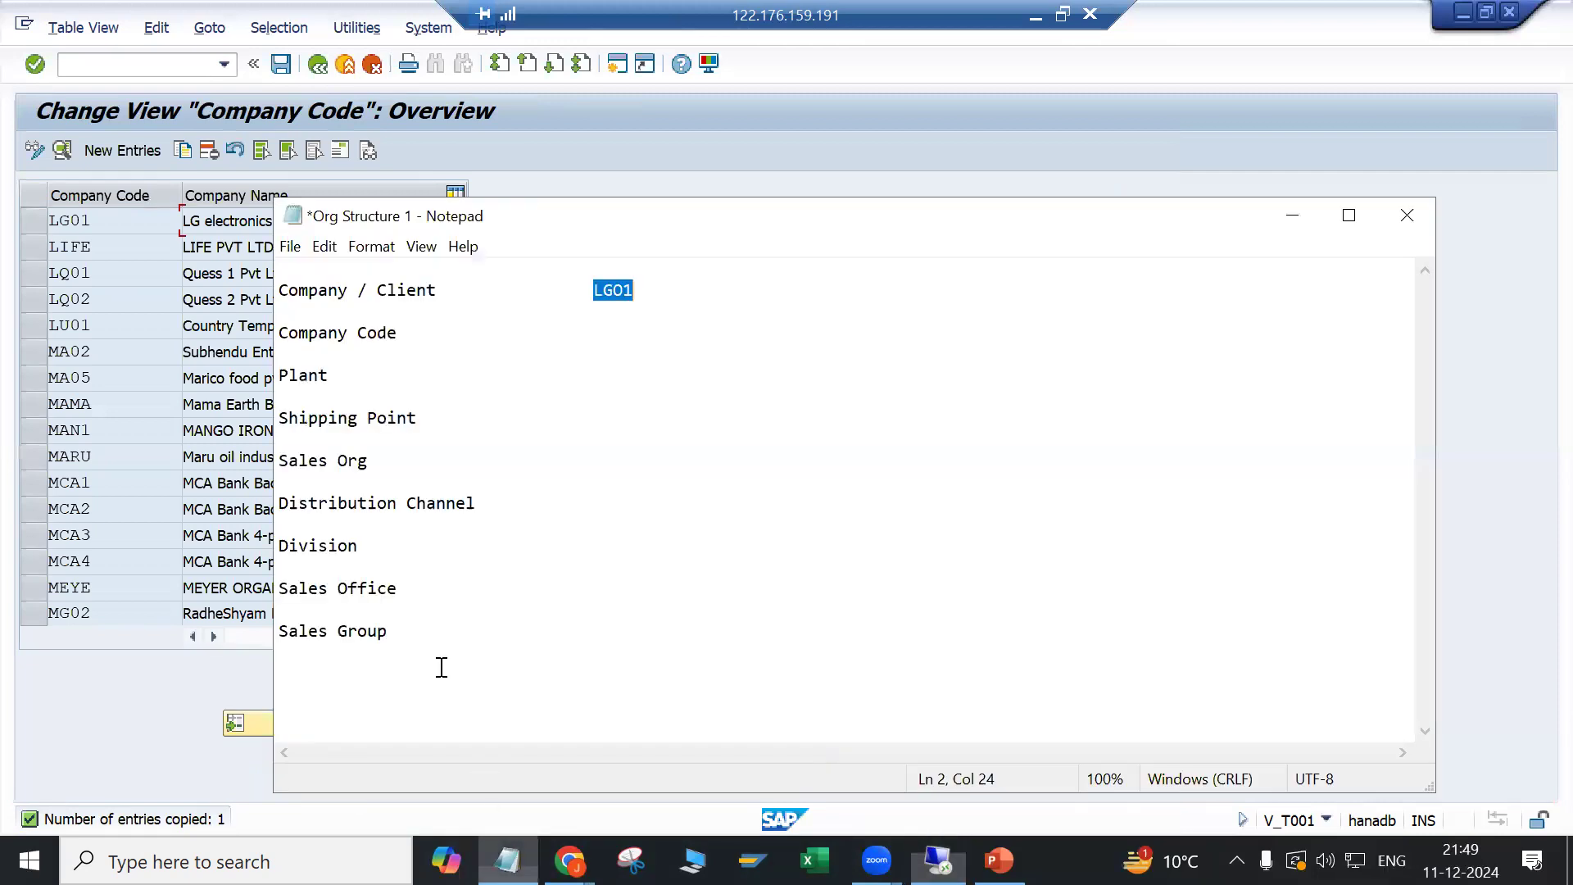
{"action": "left_click", "coordinate": [424, 333]}
{"action": "key", "text": "Tab"}
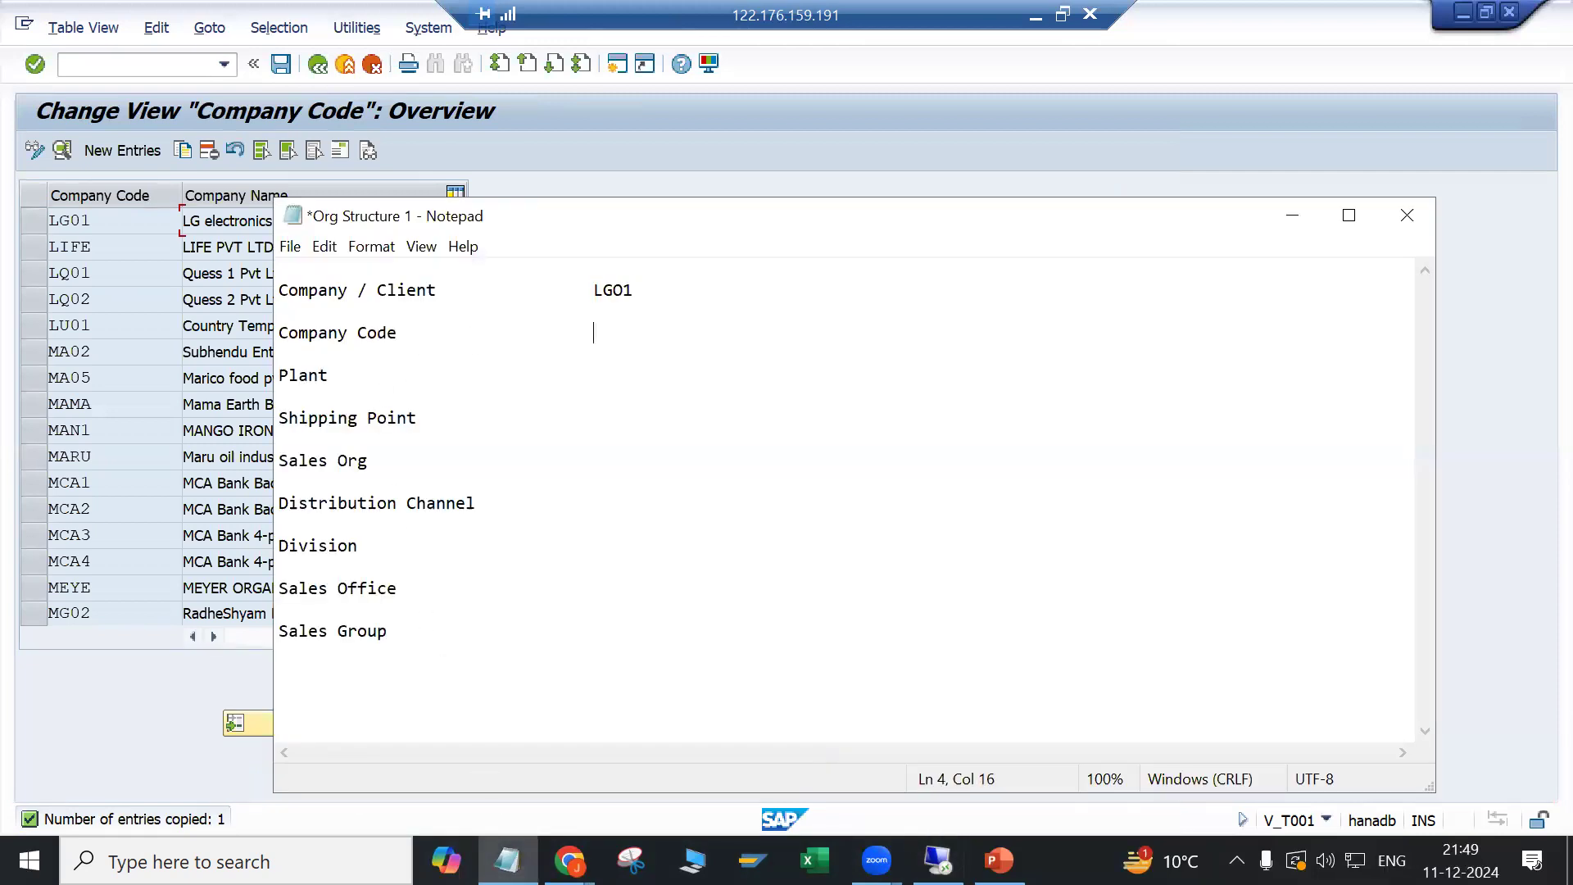
{"action": "type", "text": "LG01"}
Step: Highlight the "Company / Client" and "Company Code" labels and their recorded codes in the notes
{"action": "left_click_drag", "start_coordinate": [589, 290], "coordinate": [643, 289]}
{"action": "double_click", "coordinate": [594, 334]}
{"action": "left_click", "coordinate": [279, 290]}
{"action": "left_click_drag", "start_coordinate": [279, 290], "coordinate": [440, 294]}
{"action": "left_click_drag", "start_coordinate": [280, 332], "coordinate": [401, 335]}
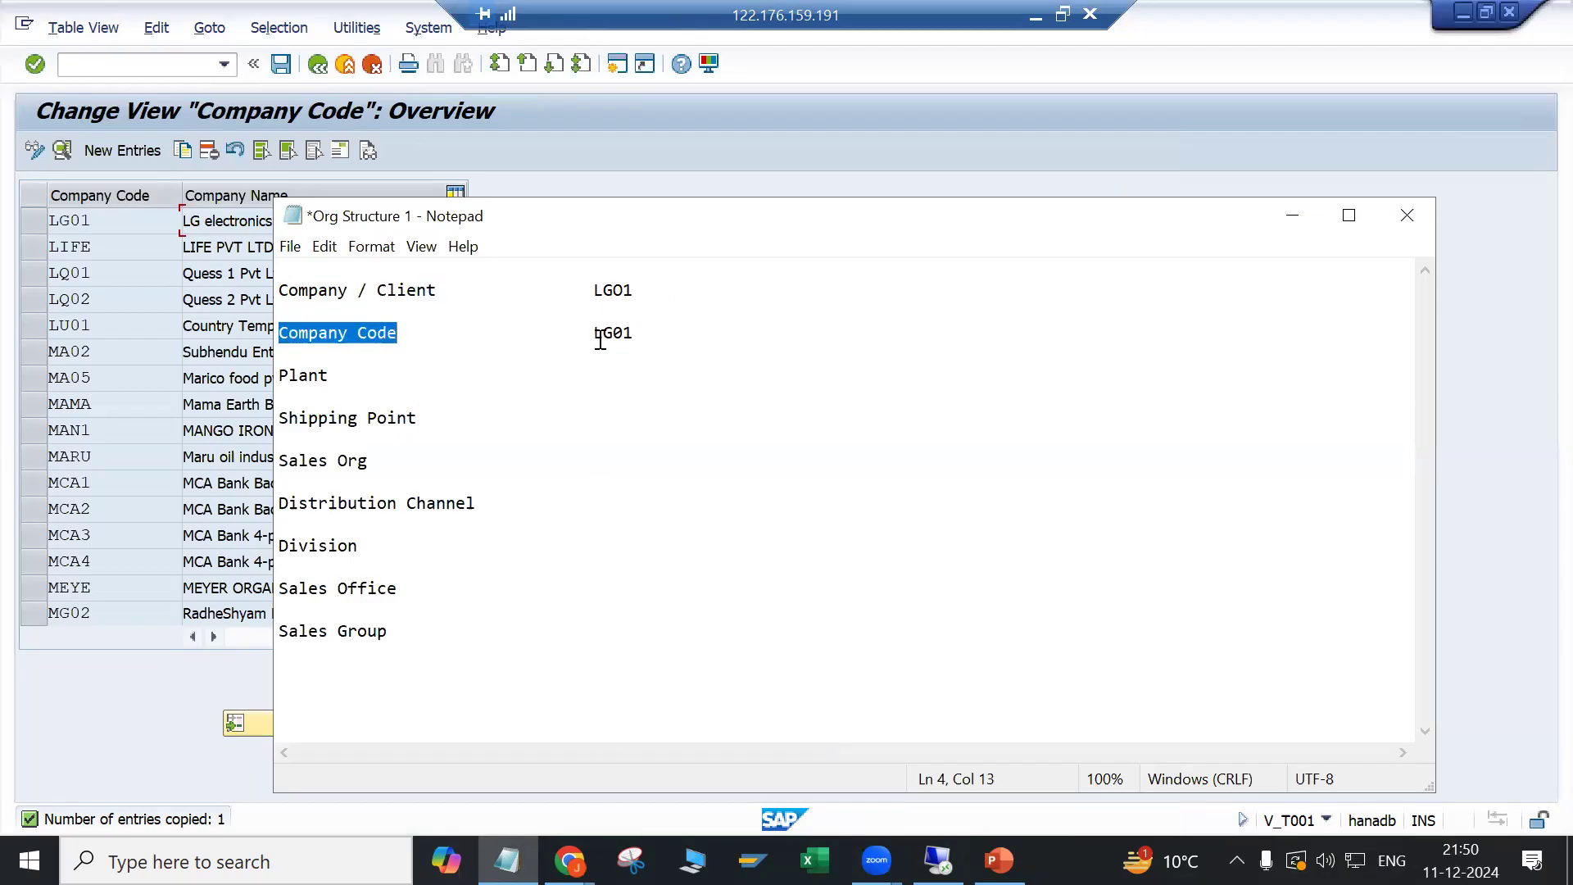
{"action": "left_click_drag", "start_coordinate": [594, 334], "coordinate": [636, 333]}
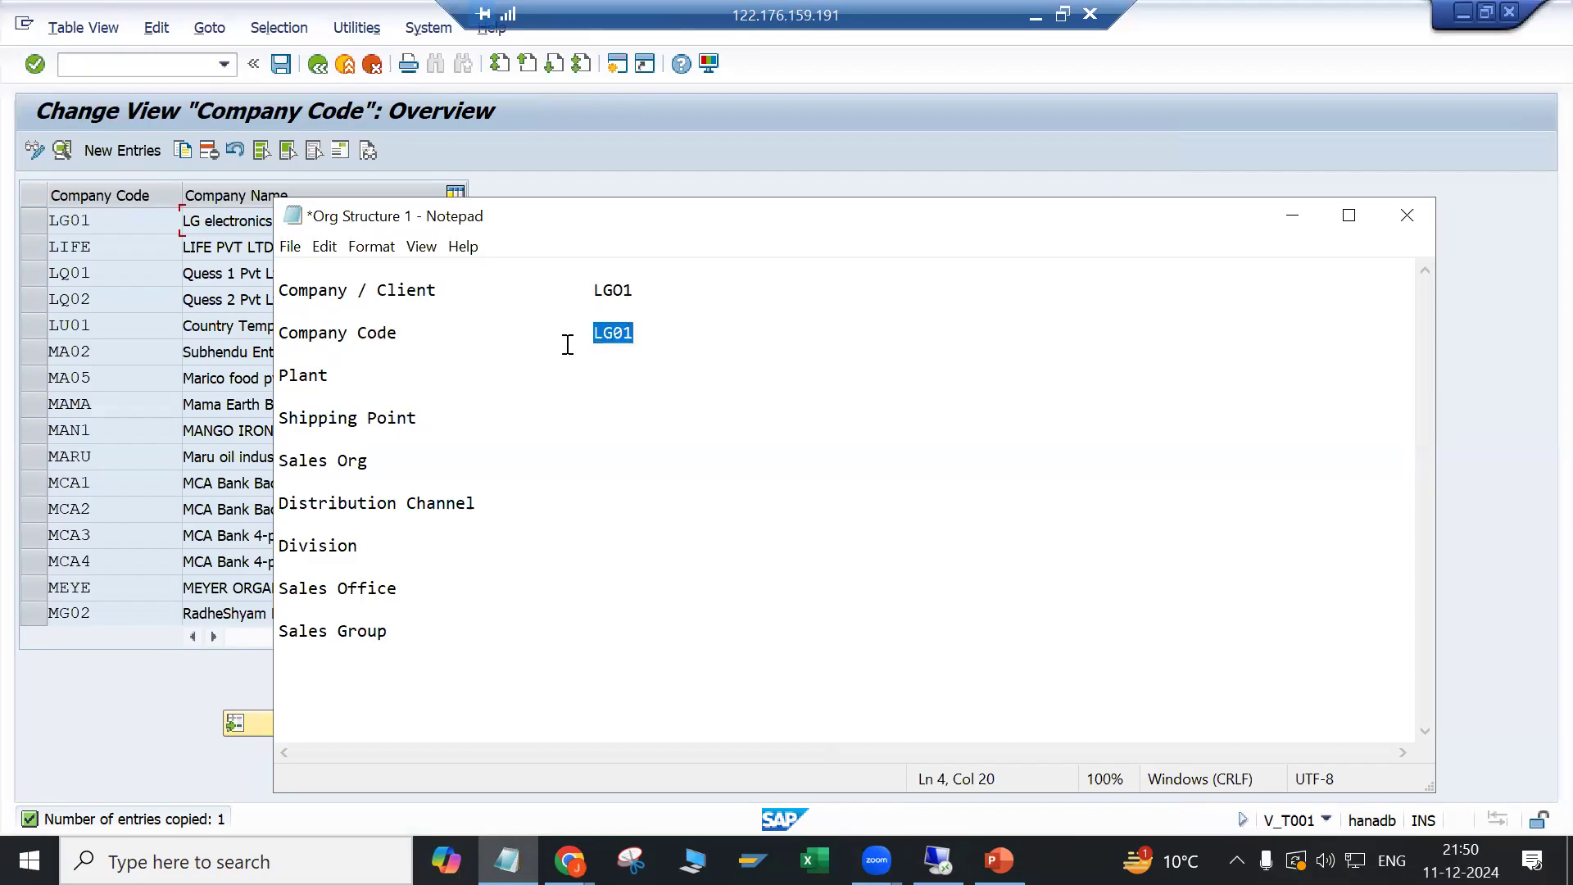
Step: Add four tab stops after "Plant" in the notes
{"action": "left_click", "coordinate": [361, 370]}
{"action": "key", "text": "Tab"}
{"action": "key", "text": "Tab"}
{"action": "key", "text": "Tab"}
{"action": "key", "text": "Tab"}
Step: Return to SAP, exit the company code table saving the changes to the proposed customizing request, and close the activity selection
{"action": "left_click", "coordinate": [320, 65]}
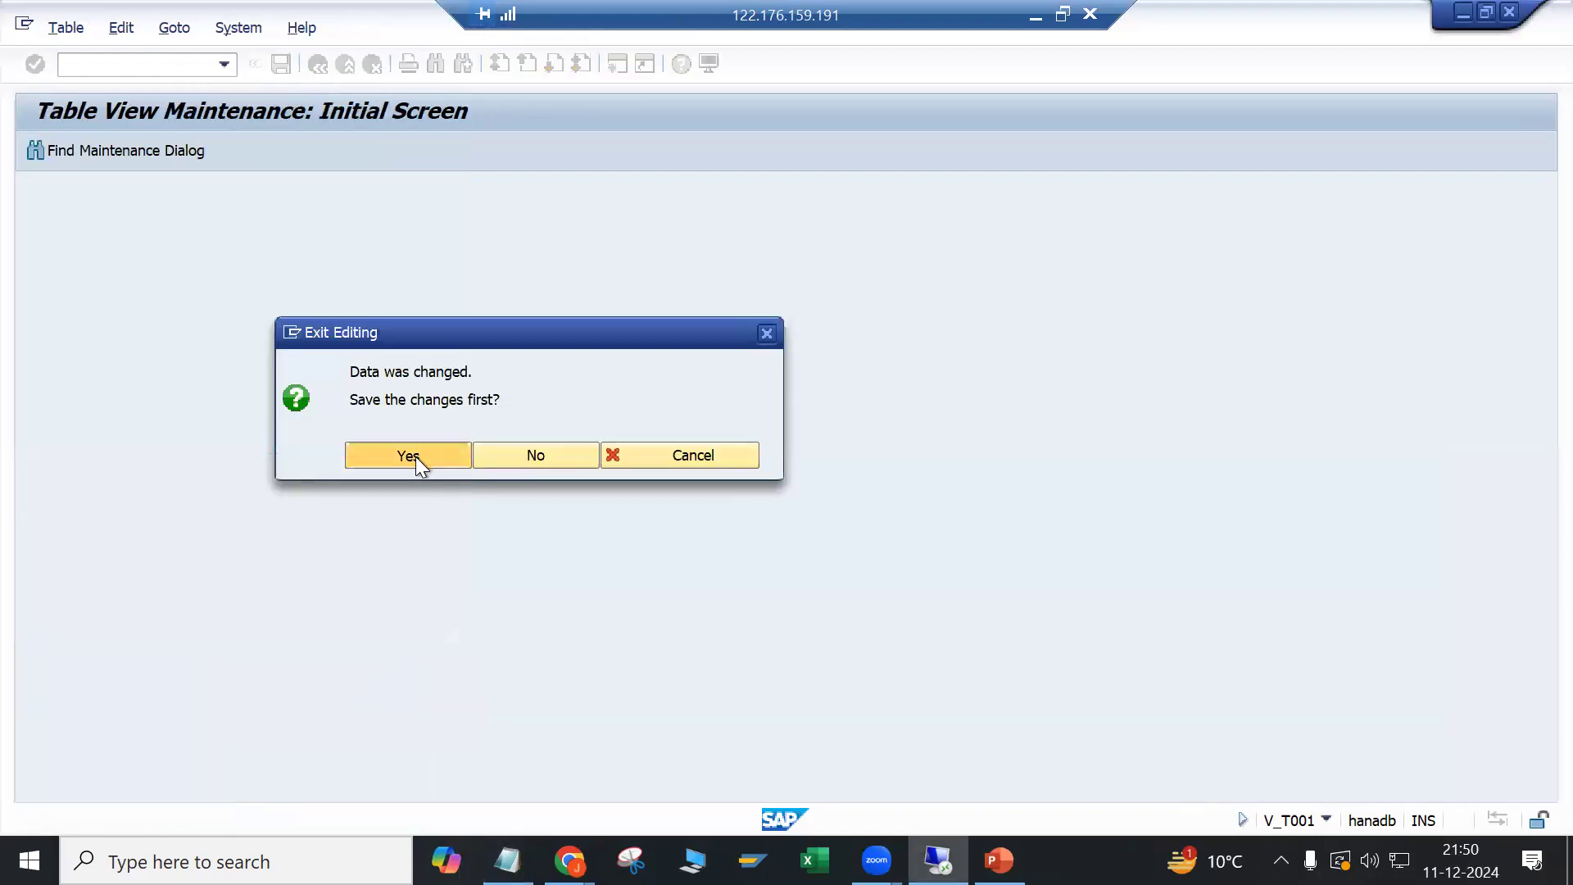
{"action": "left_click", "coordinate": [416, 455]}
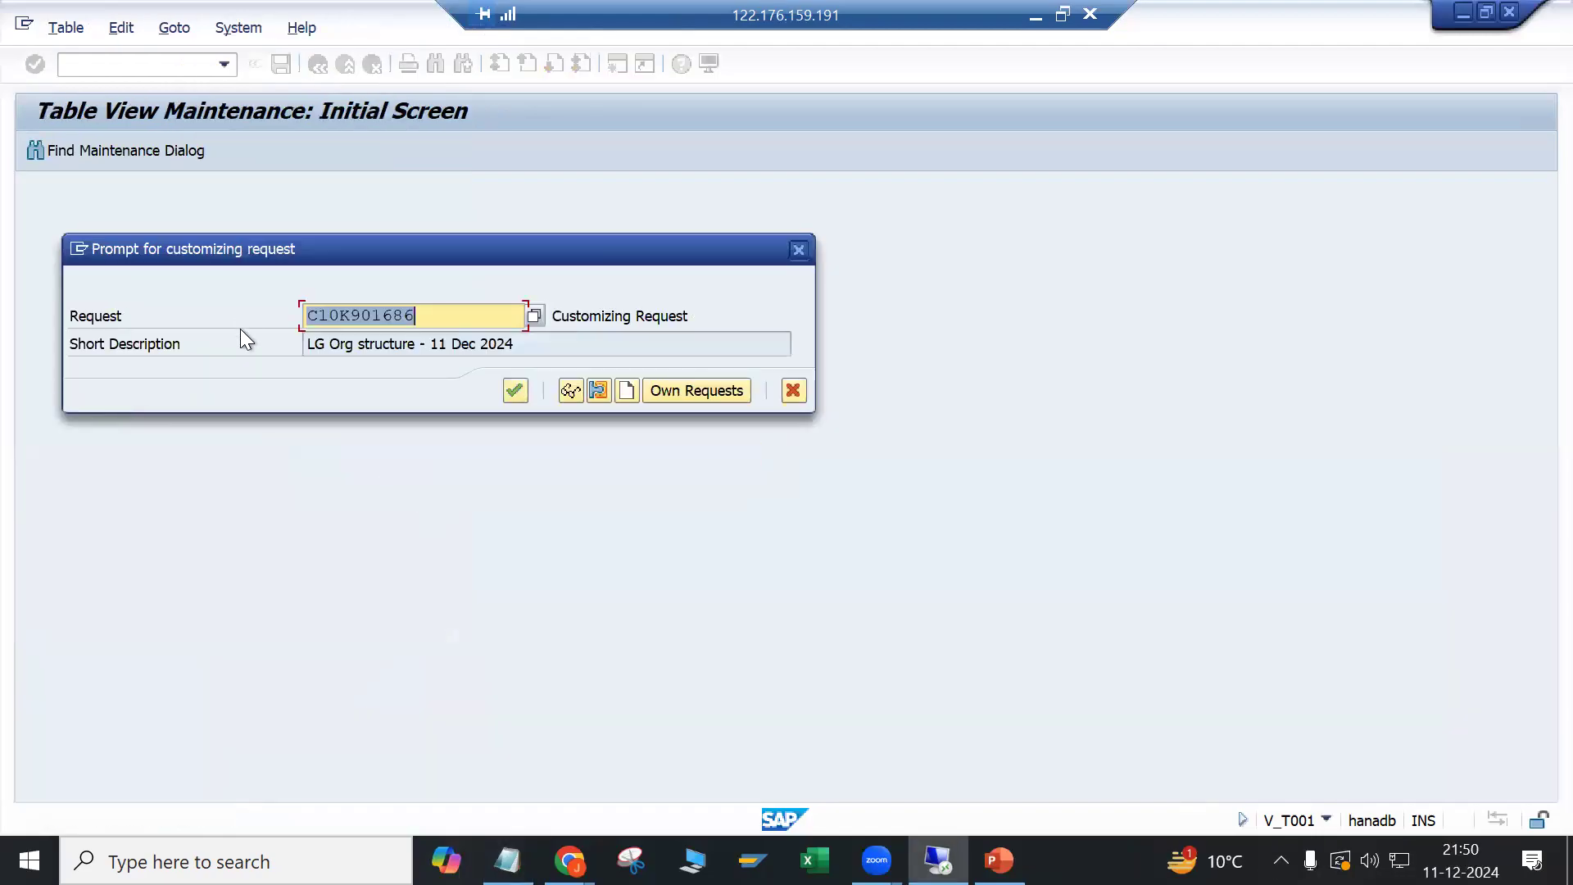
{"action": "left_click", "coordinate": [515, 392]}
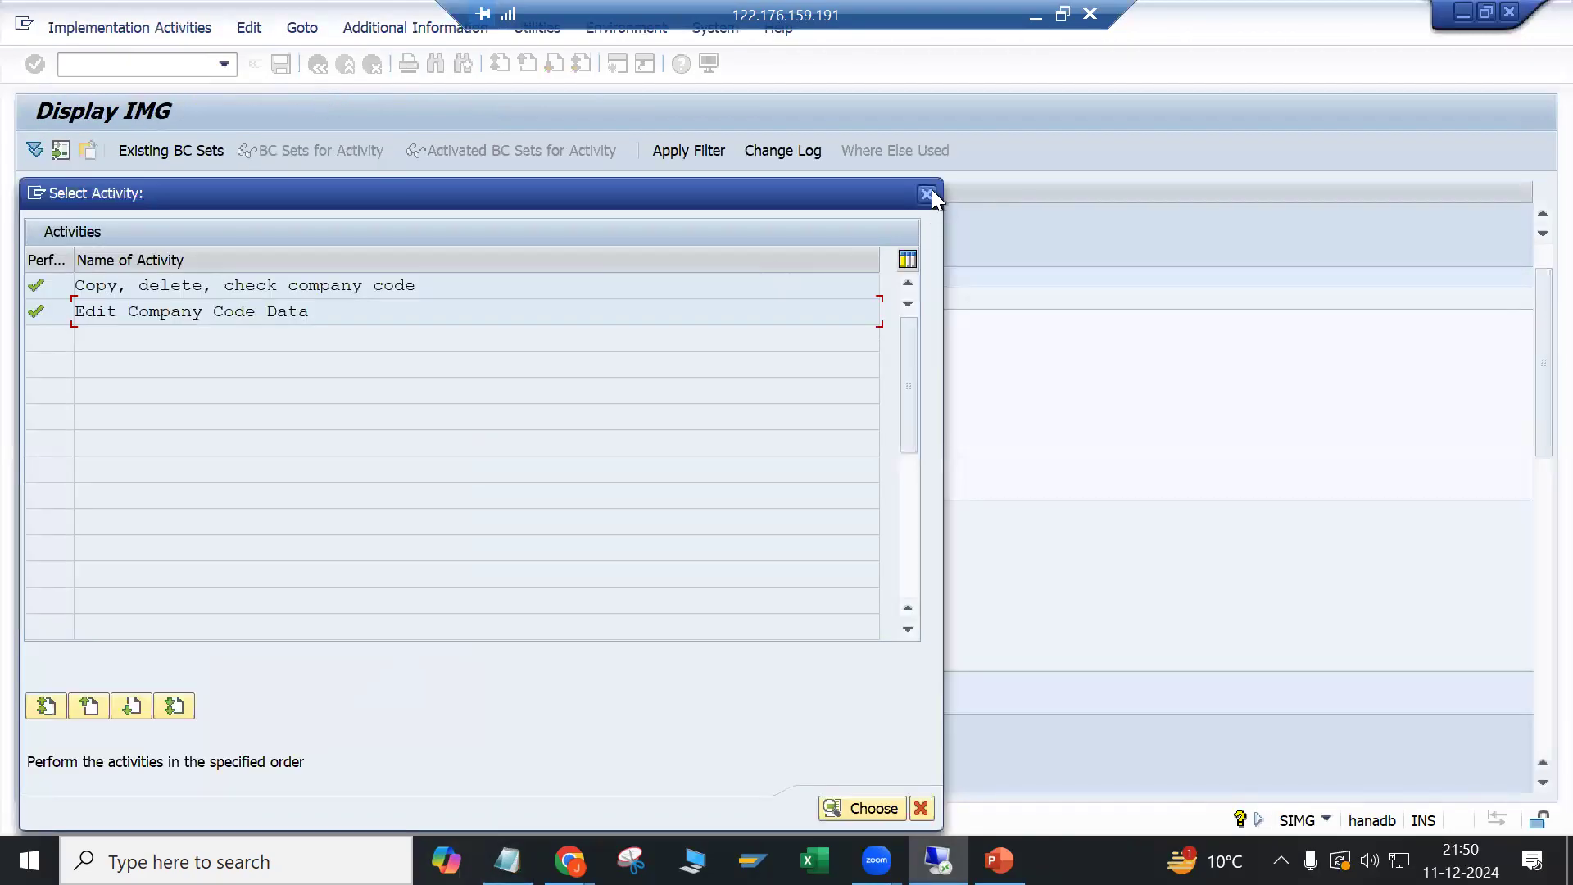
{"action": "left_click", "coordinate": [927, 194]}
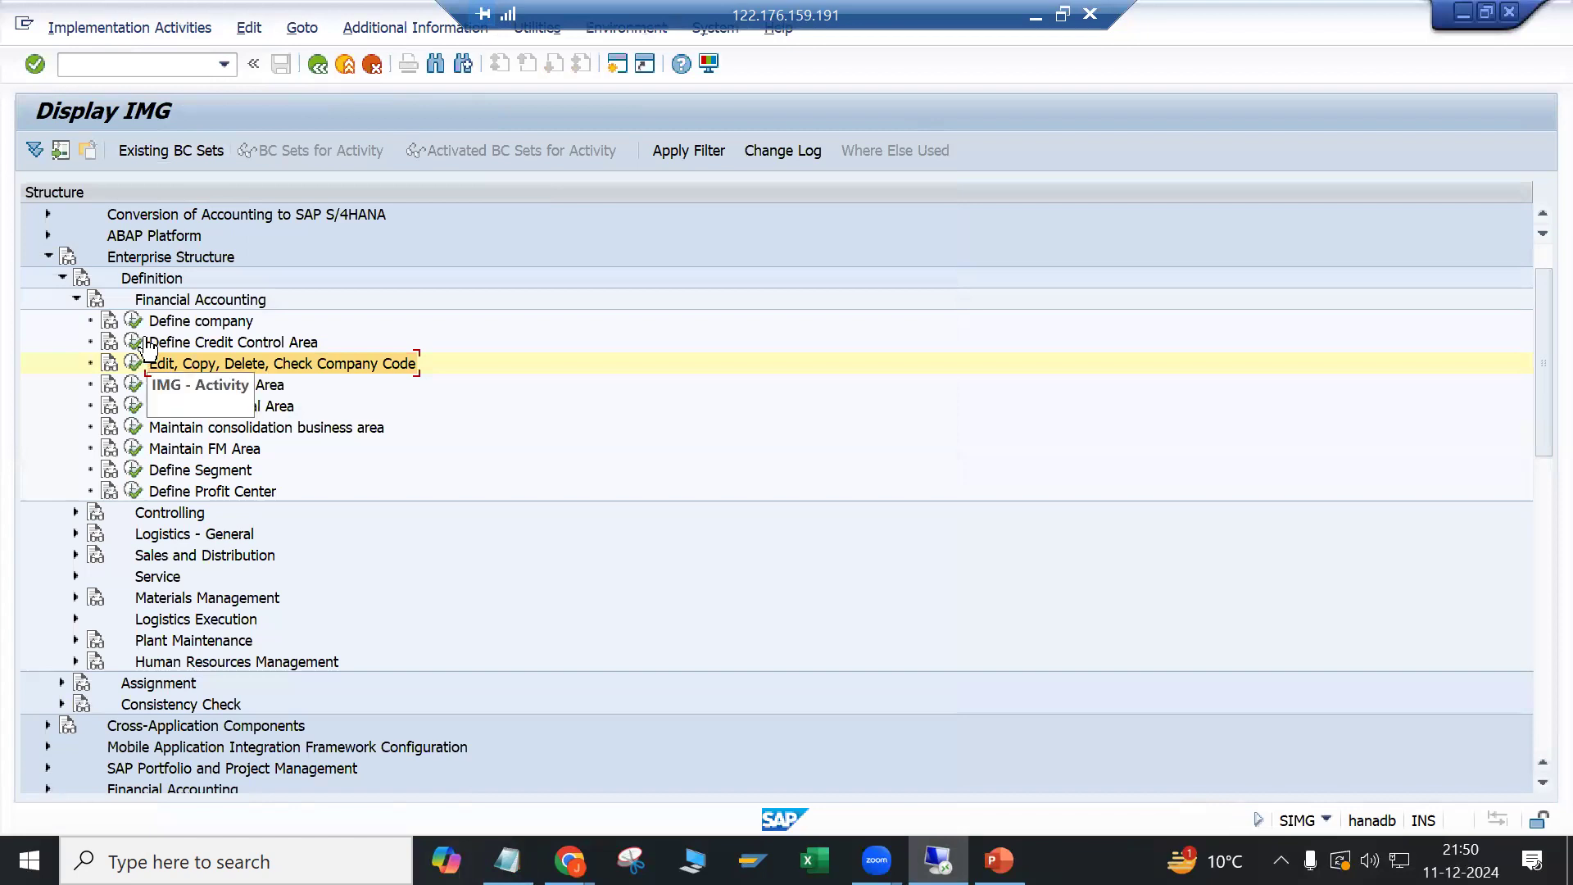
Step: Collapse the Financial Accounting node and expand Logistics - General under Enterprise Structure Definition
{"action": "left_click", "coordinate": [75, 298]}
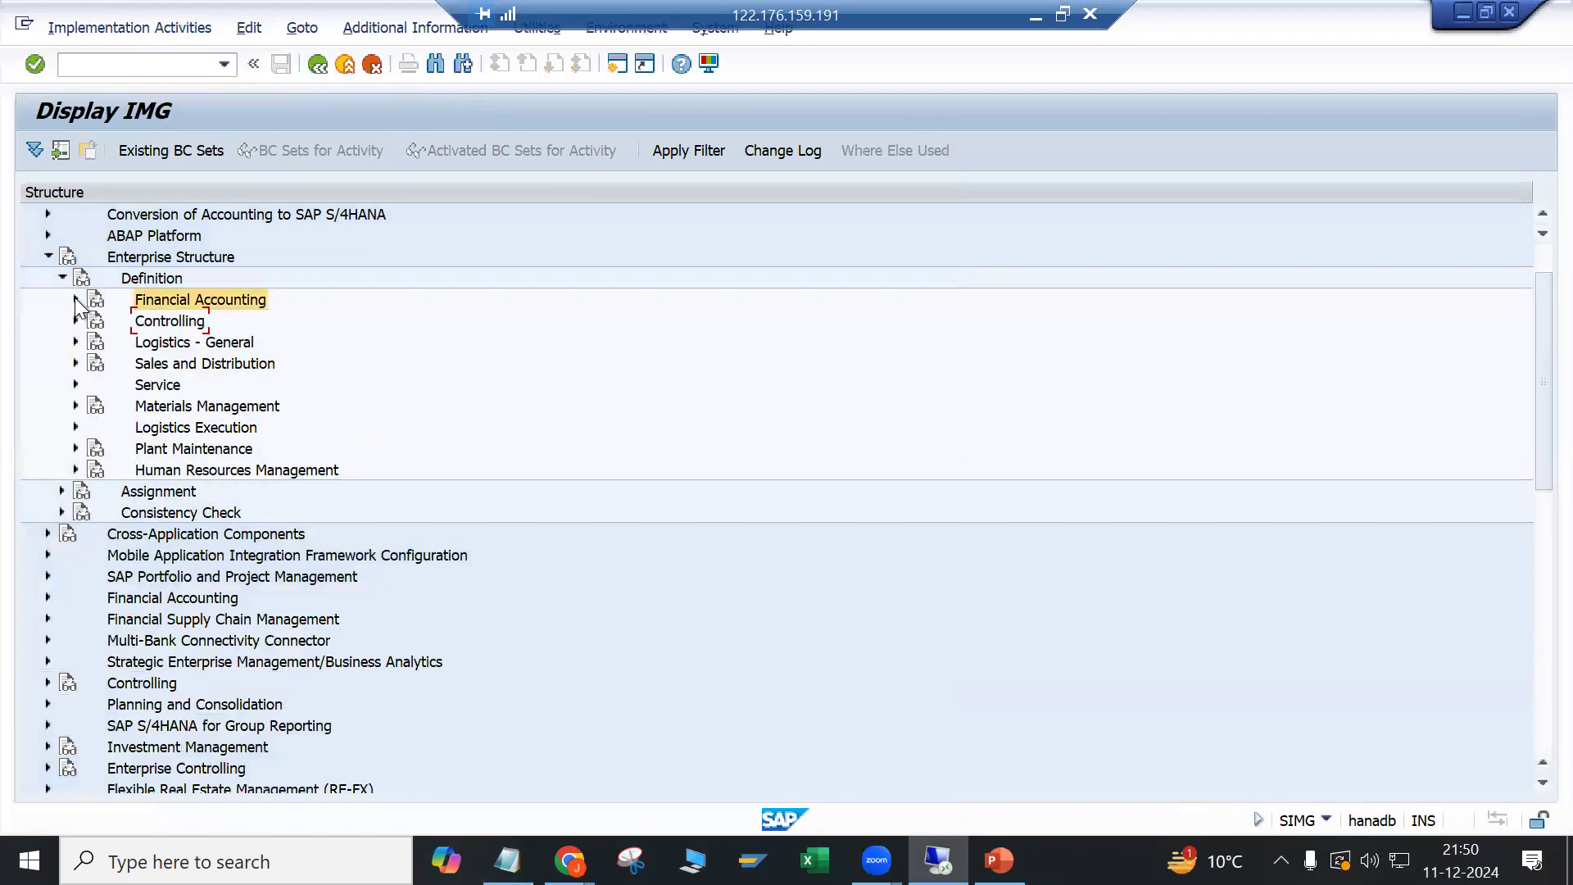
{"action": "left_click", "coordinate": [195, 327]}
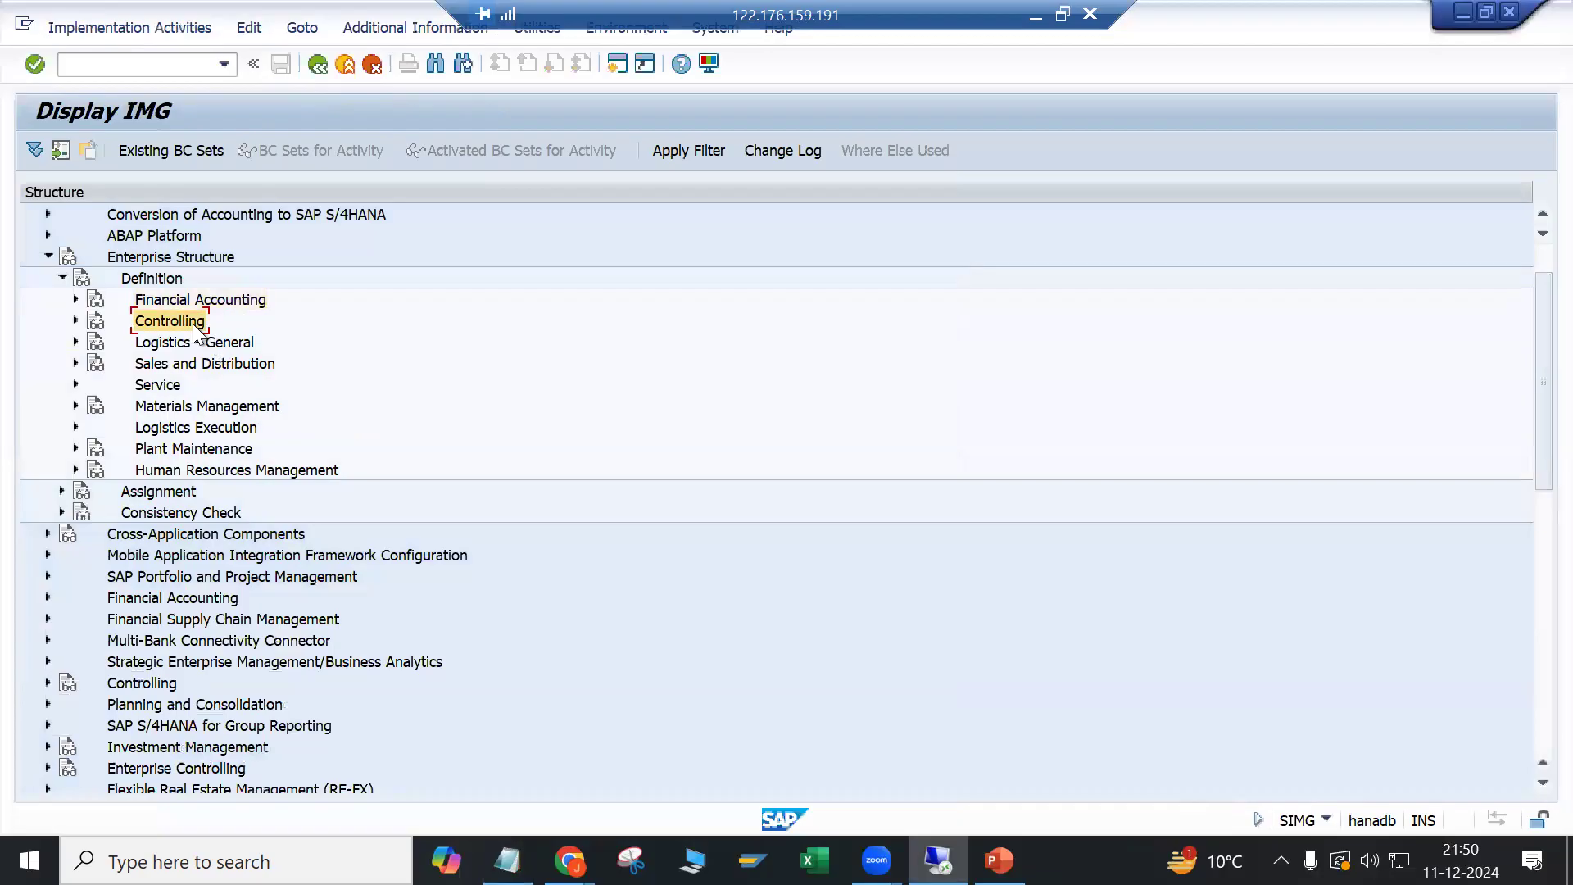
{"action": "left_click", "coordinate": [188, 343]}
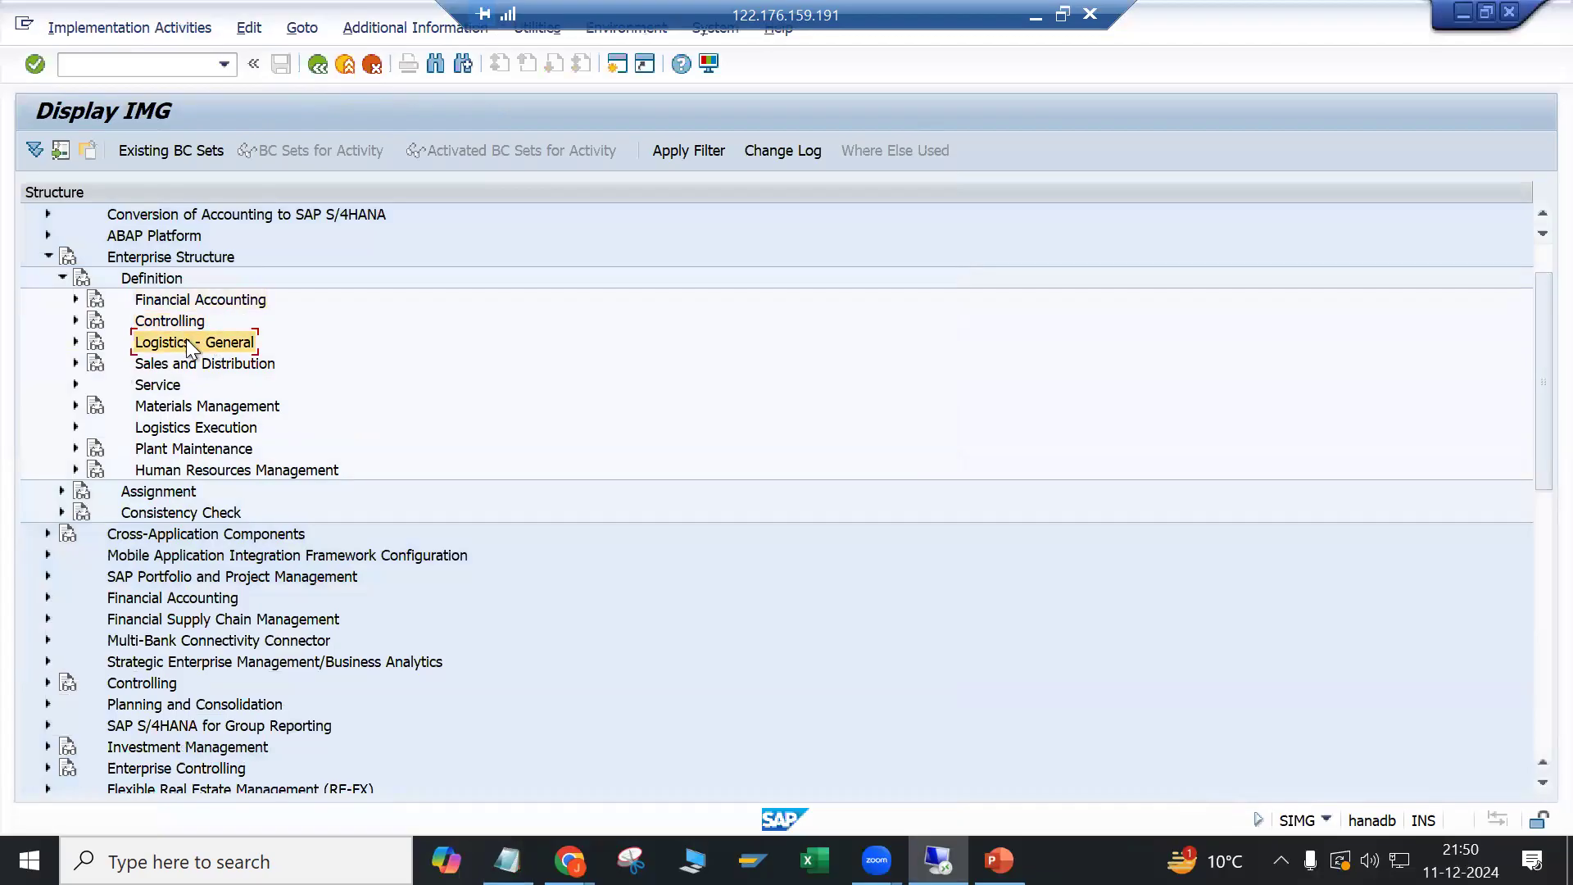
{"action": "left_click", "coordinate": [76, 343]}
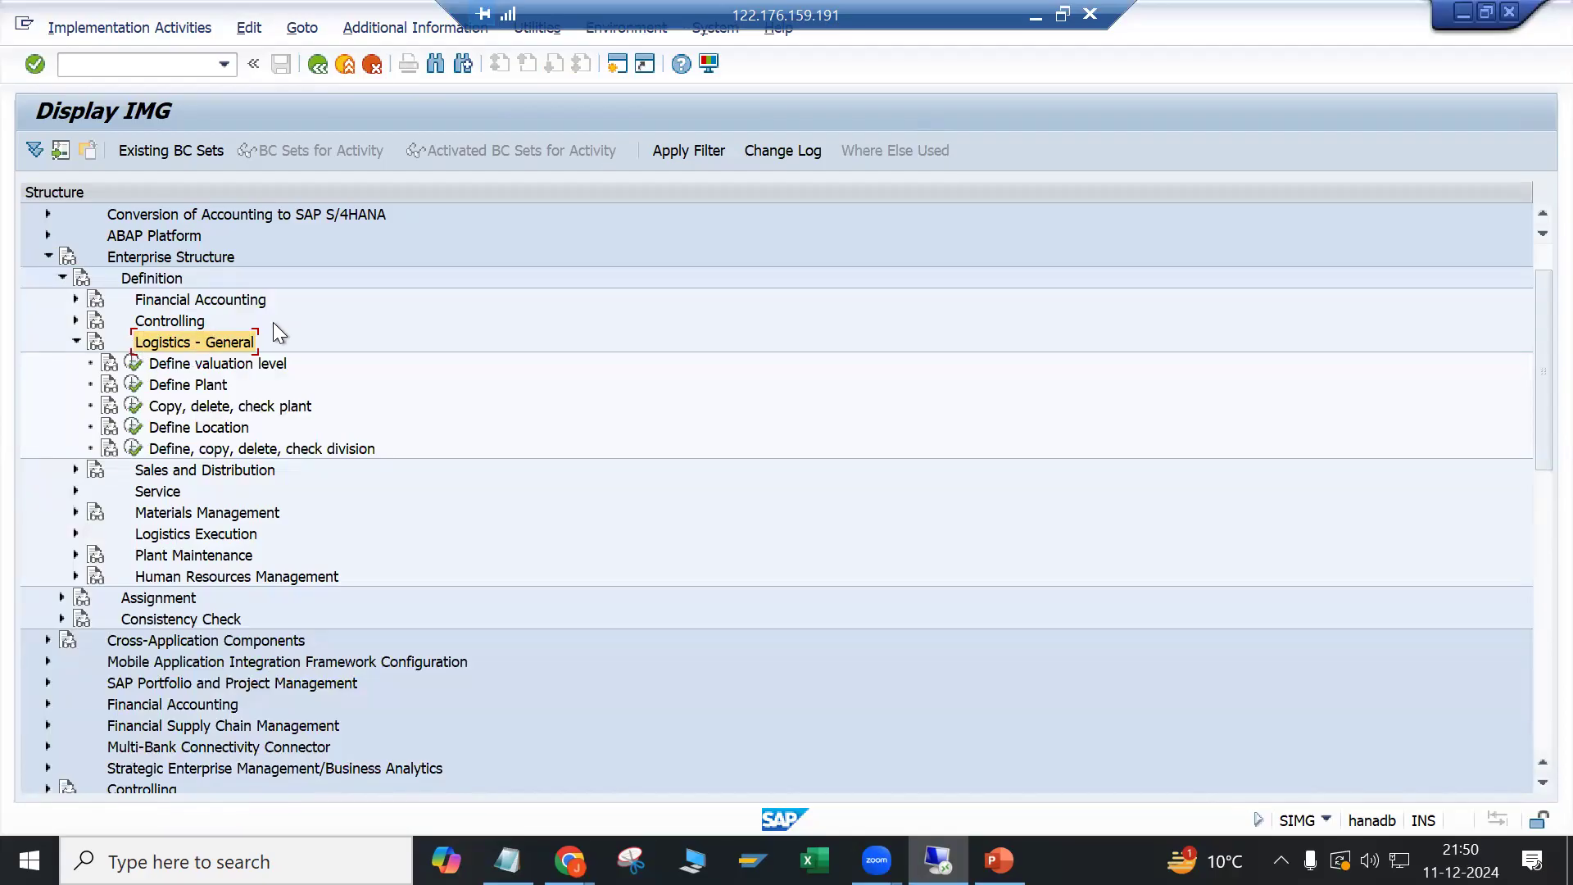
Step: Point out the division, valuation level, plant and location activities under Logistics - General
{"action": "left_click", "coordinate": [269, 448]}
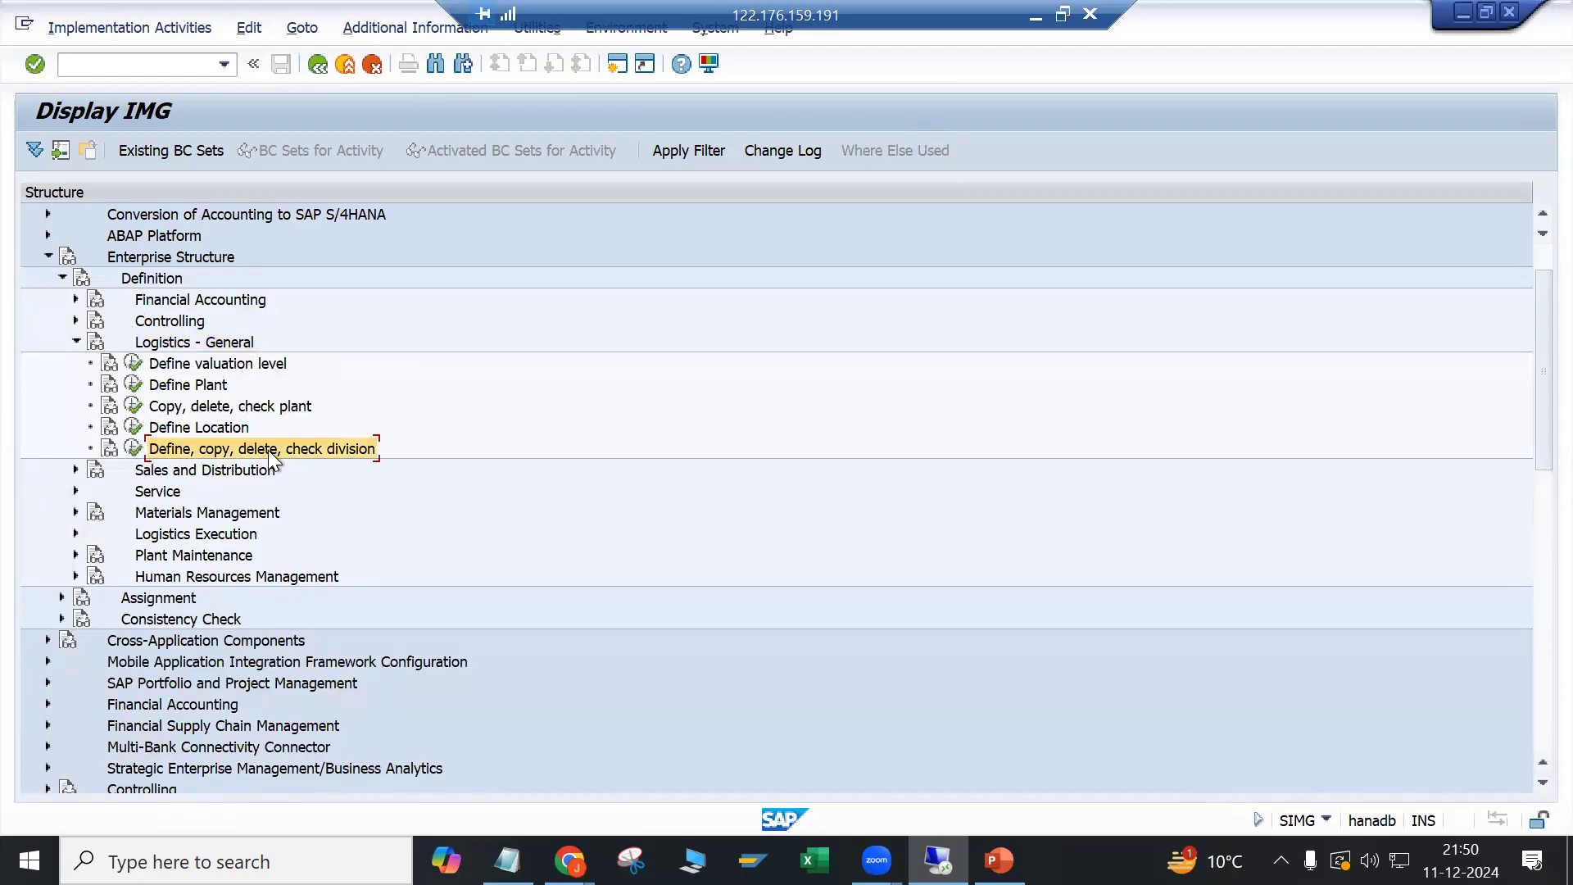
{"action": "left_click", "coordinate": [185, 387]}
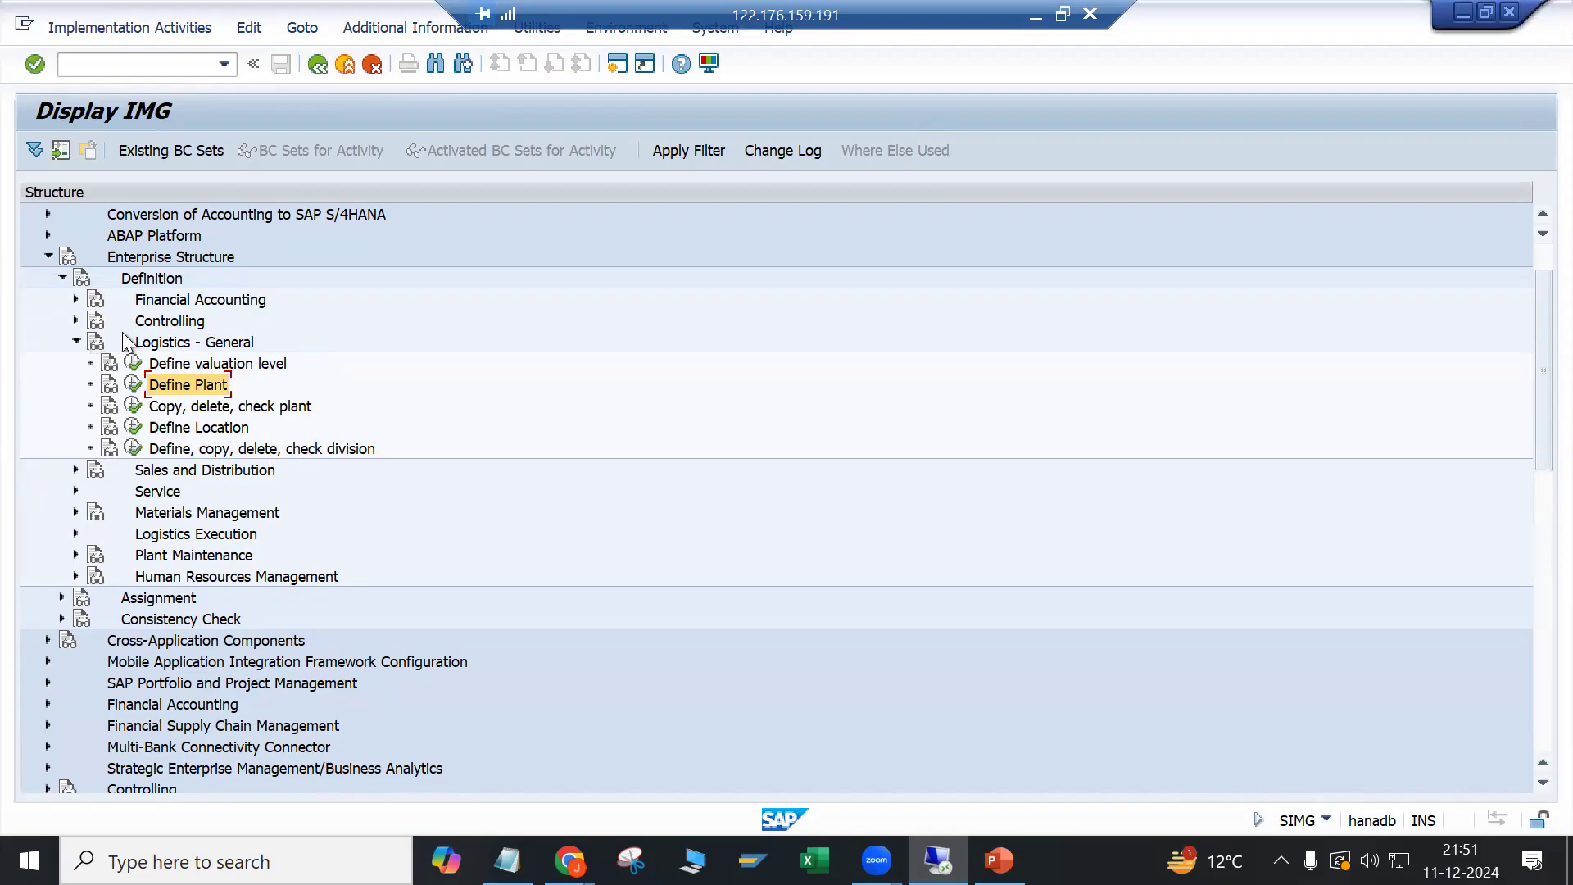
{"action": "left_click", "coordinate": [167, 366]}
{"action": "left_click", "coordinate": [169, 389]}
{"action": "left_click", "coordinate": [204, 430]}
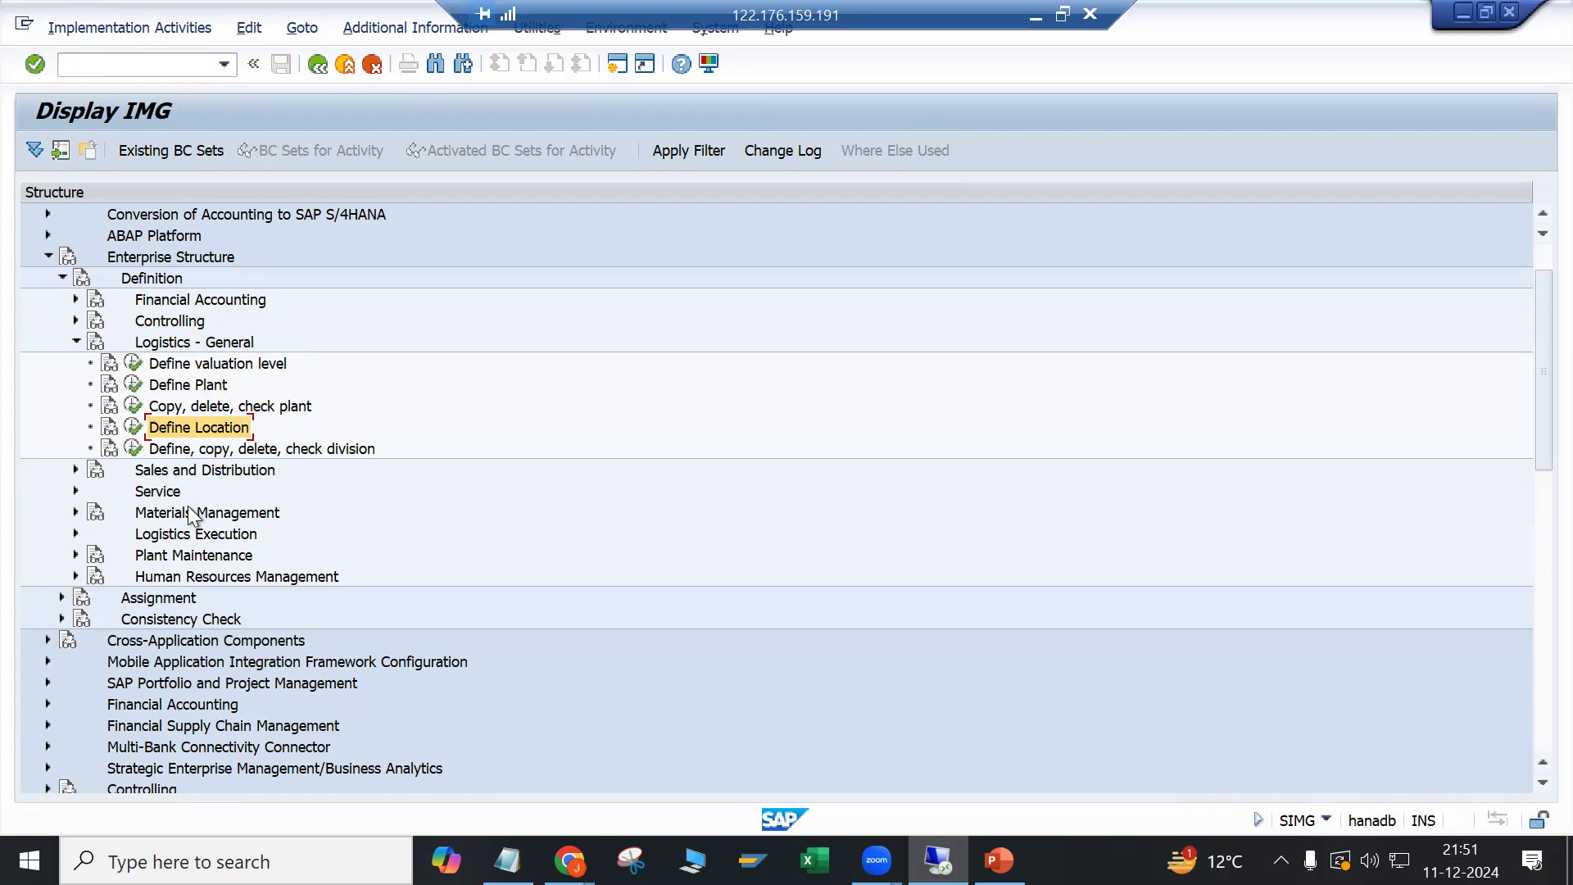
{"action": "left_click", "coordinate": [185, 455]}
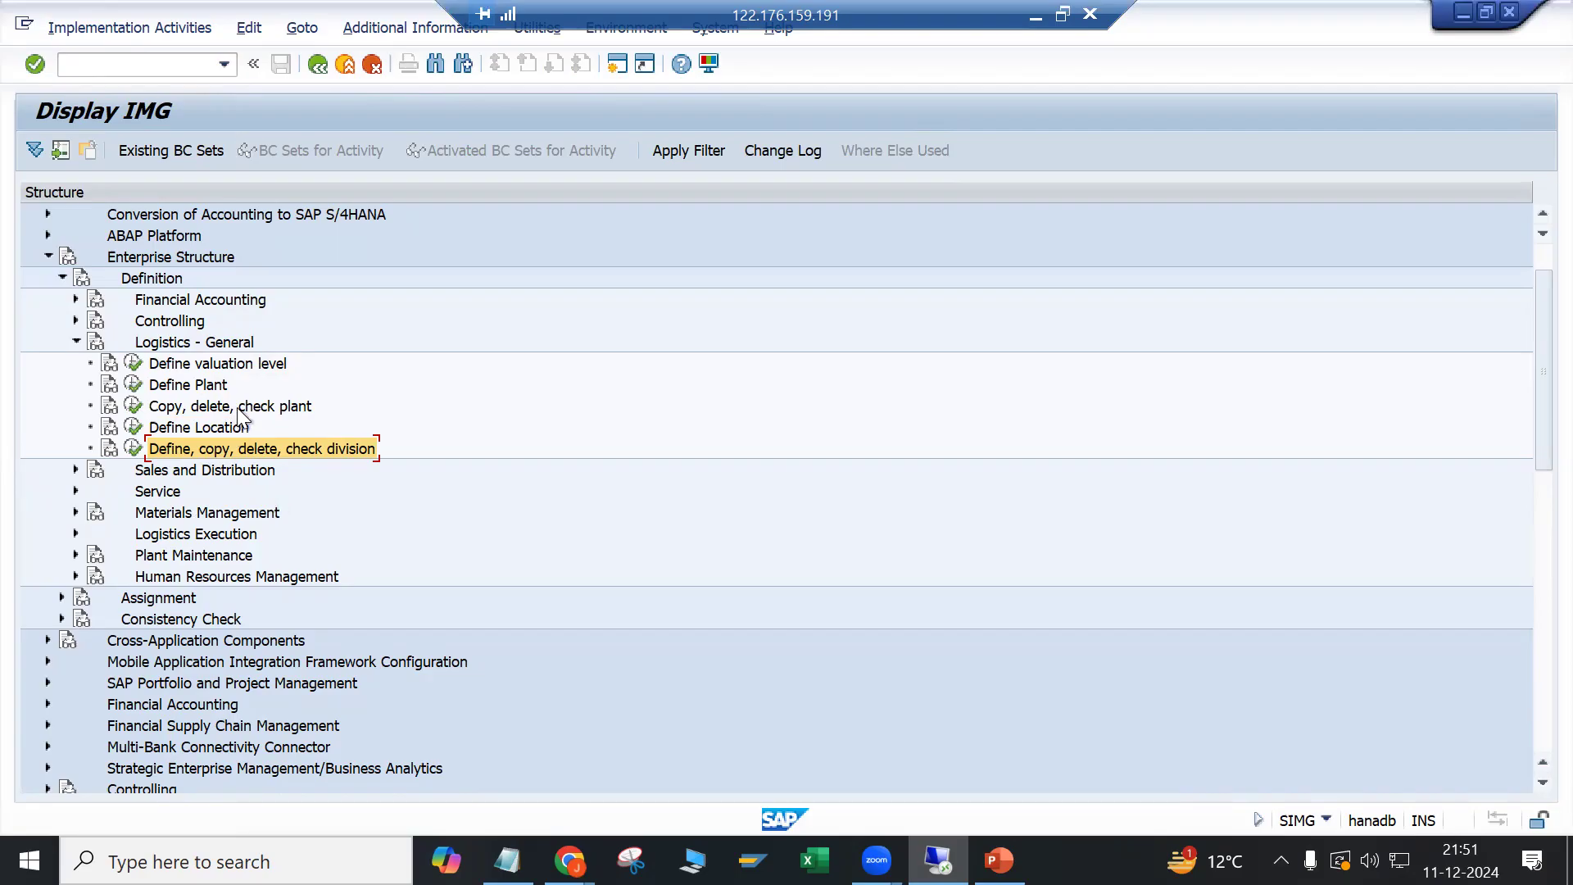
Step: Open the "Copy, delete, check plant" activity and bring up the selection list of organization objects
{"action": "left_click", "coordinate": [132, 407]}
{"action": "left_click_drag", "start_coordinate": [273, 200], "coordinate": [559, 199]}
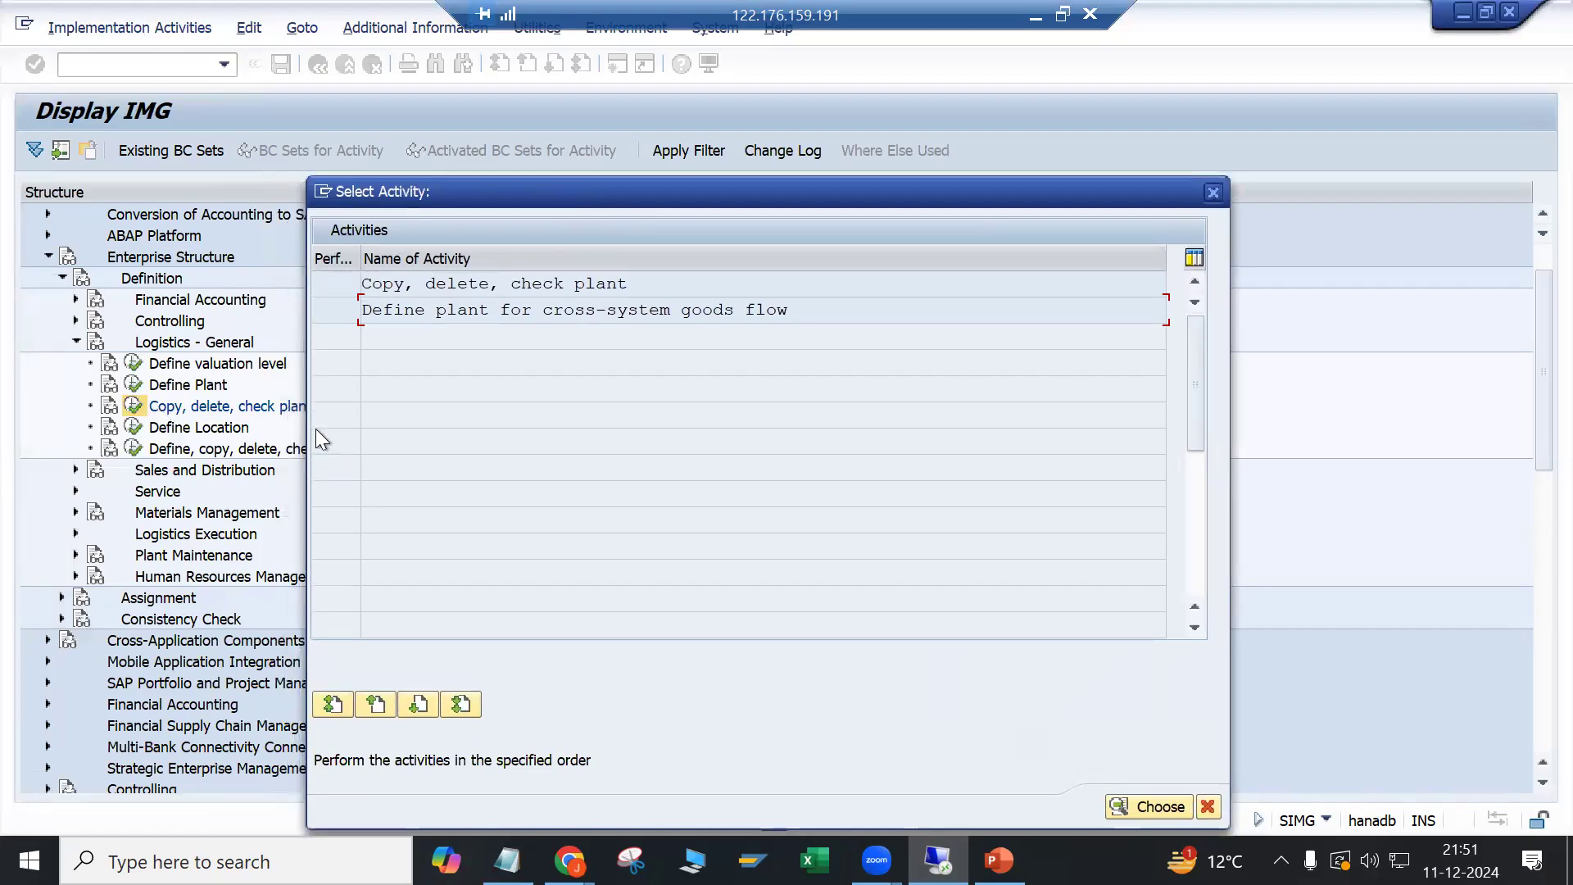
{"action": "double_click", "coordinate": [408, 287]}
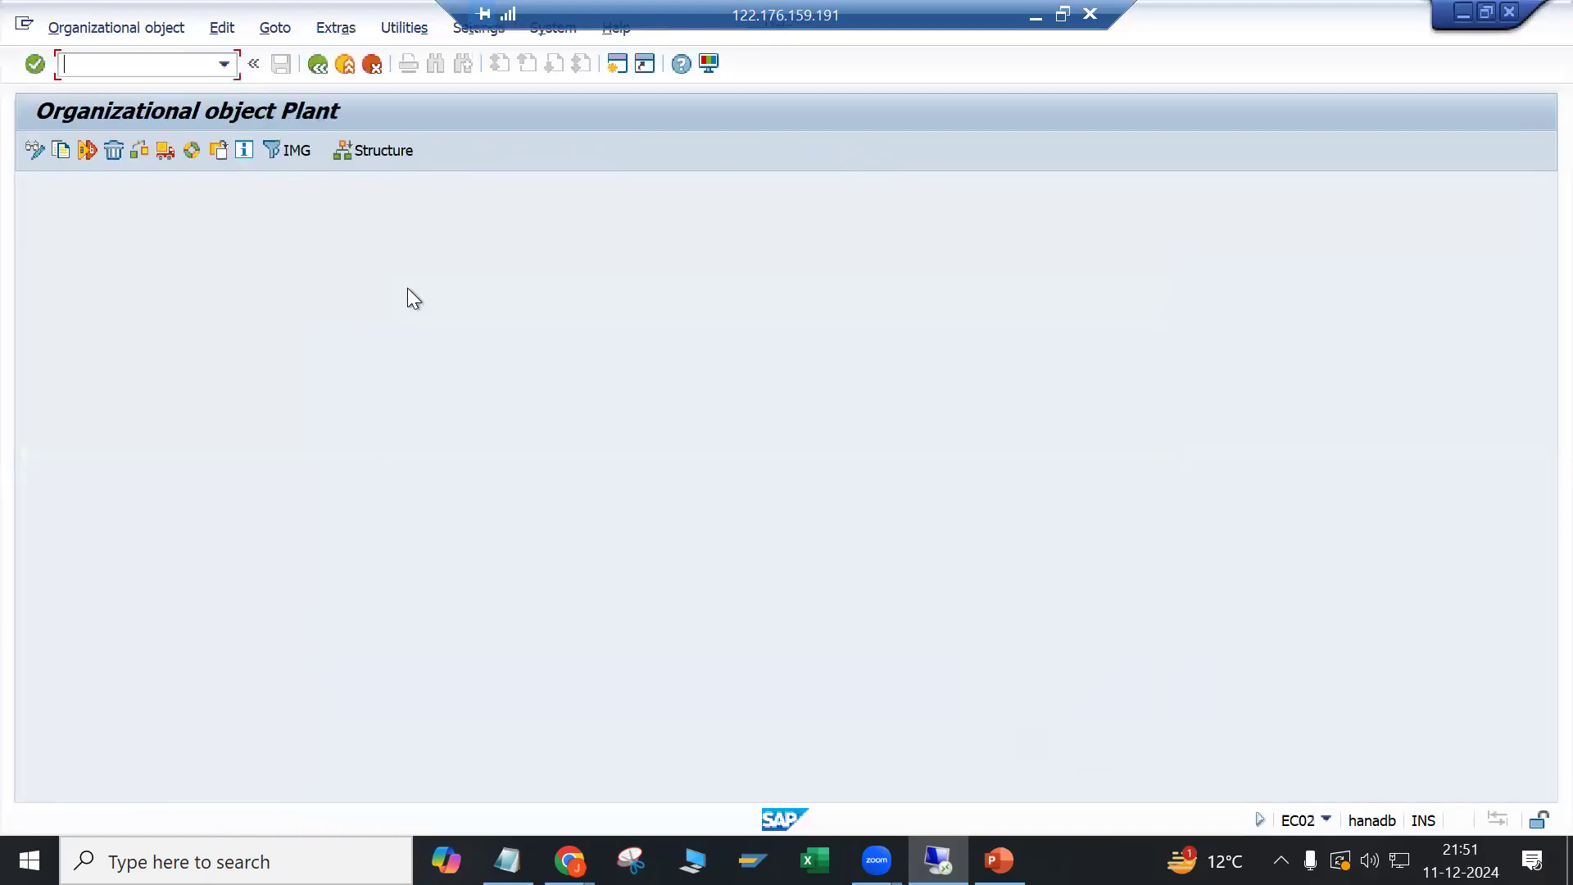
{"action": "left_click", "coordinate": [221, 154]}
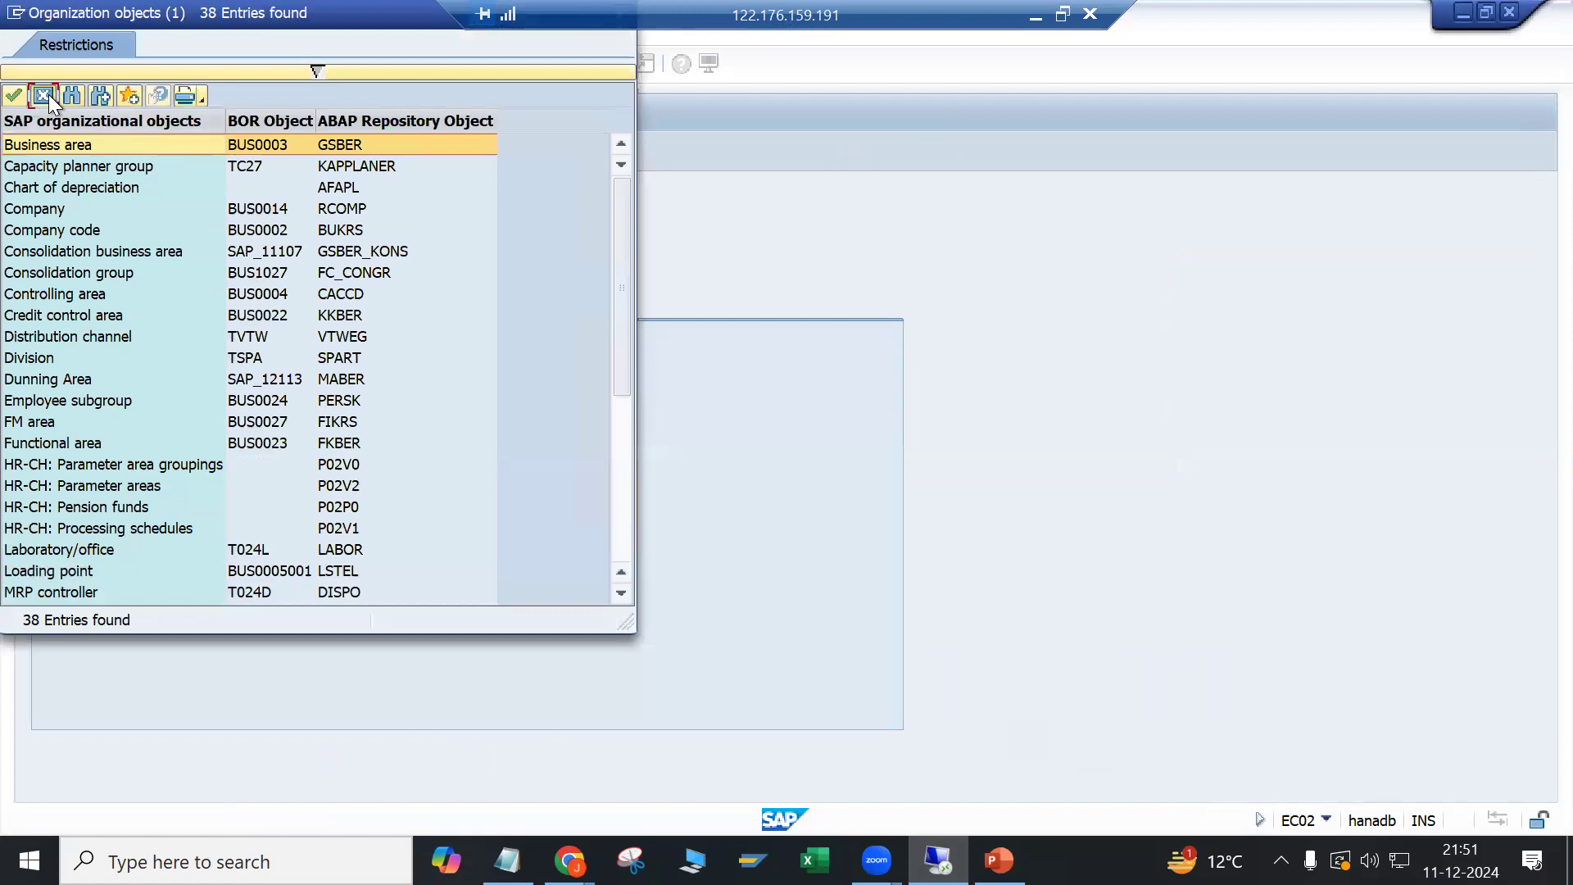
{"action": "left_click", "coordinate": [46, 95]}
{"action": "double_click", "coordinate": [283, 285]}
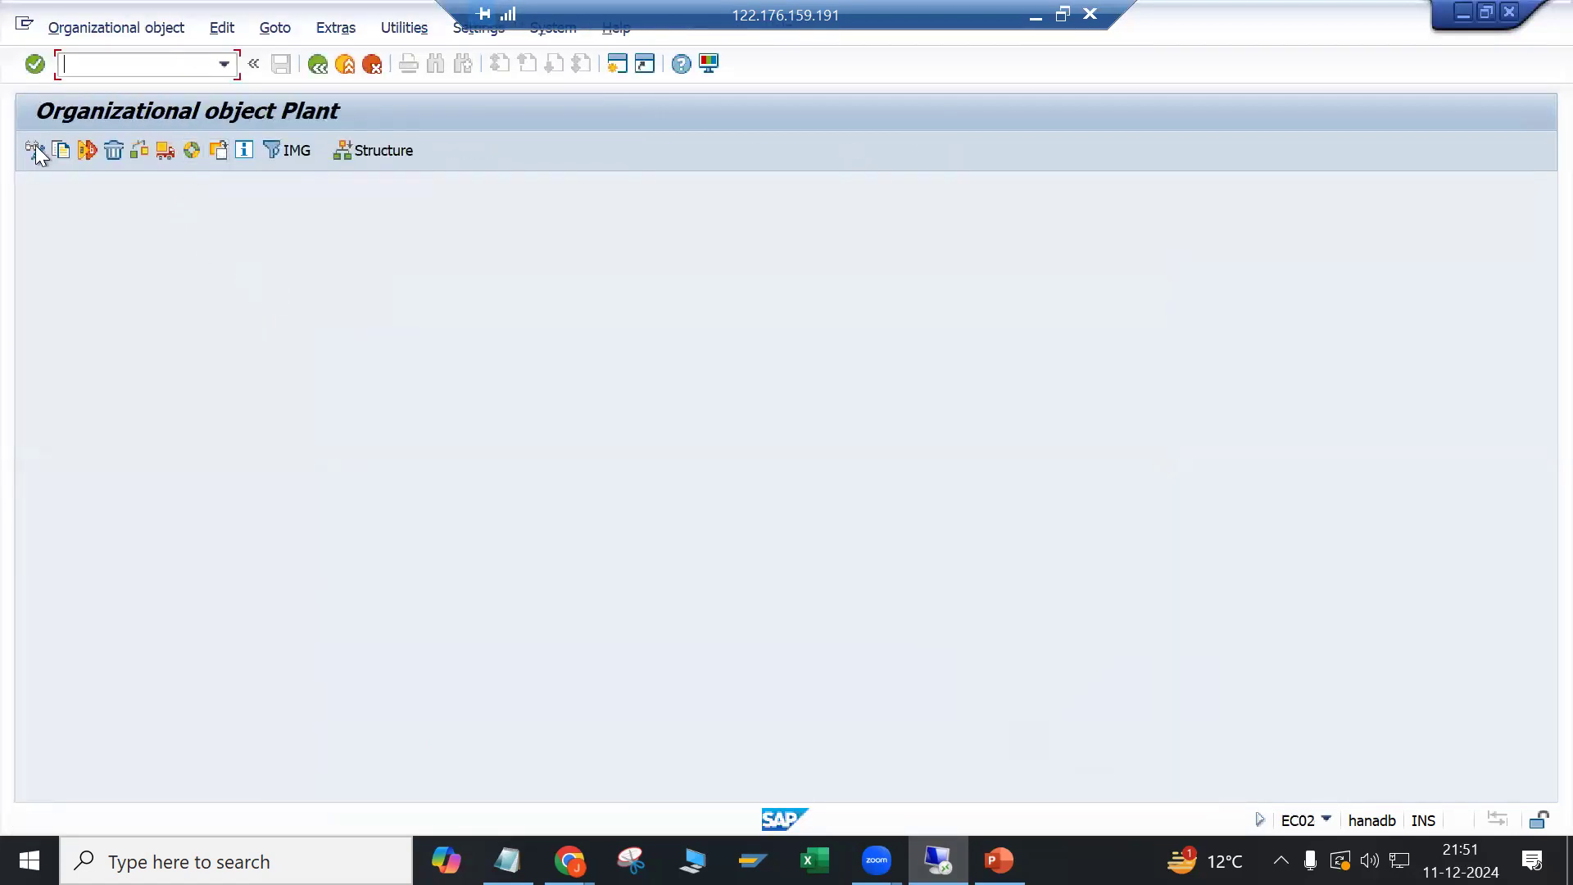
{"action": "left_click", "coordinate": [61, 152]}
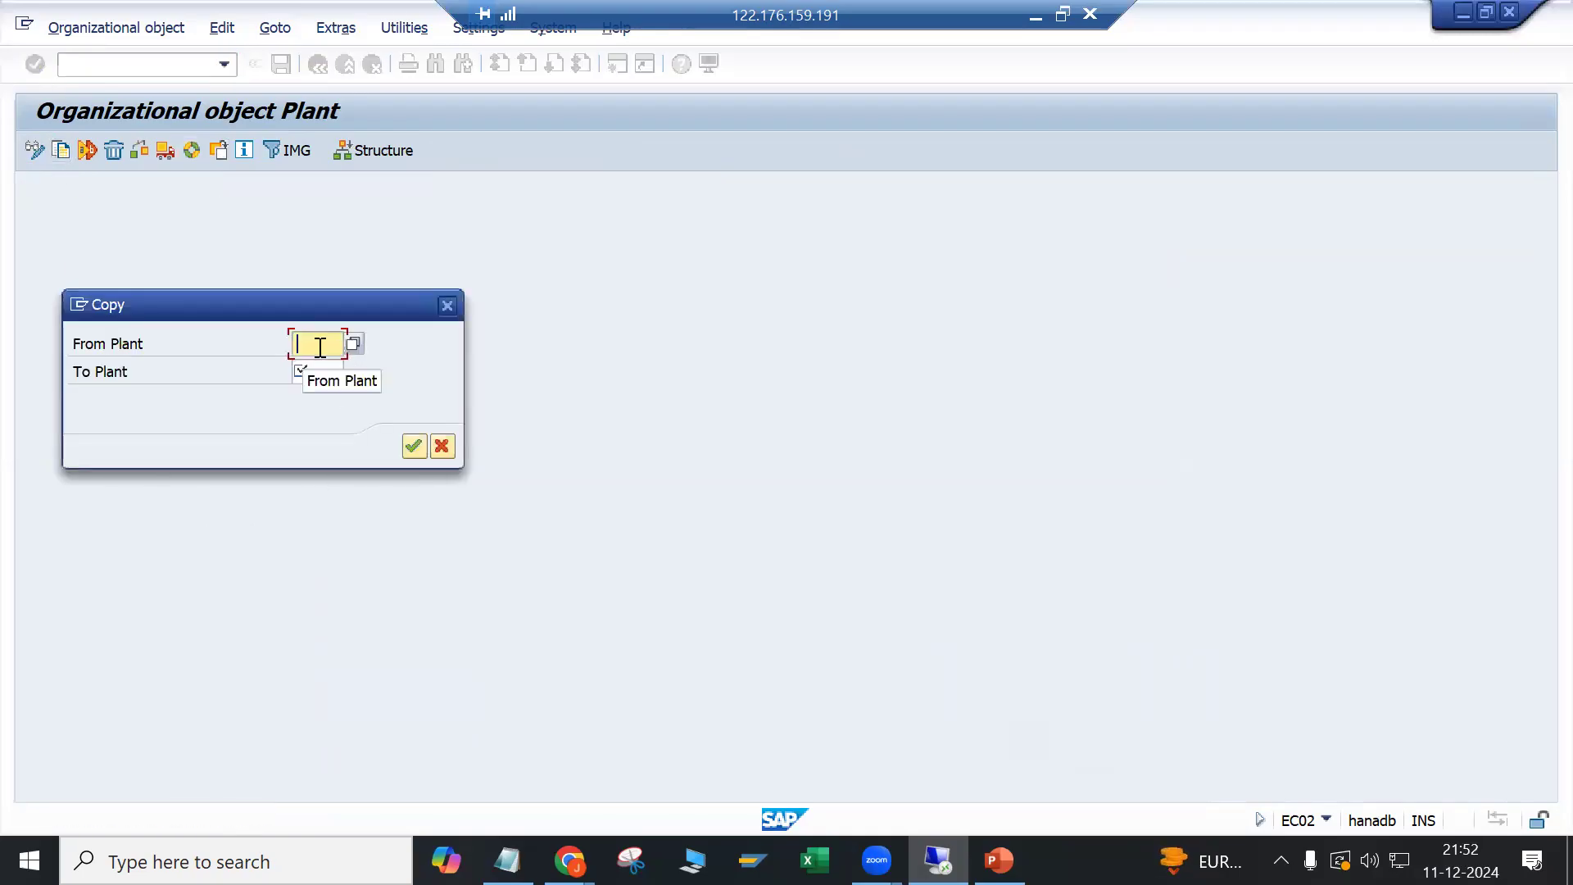
{"action": "left_click", "coordinate": [352, 344]}
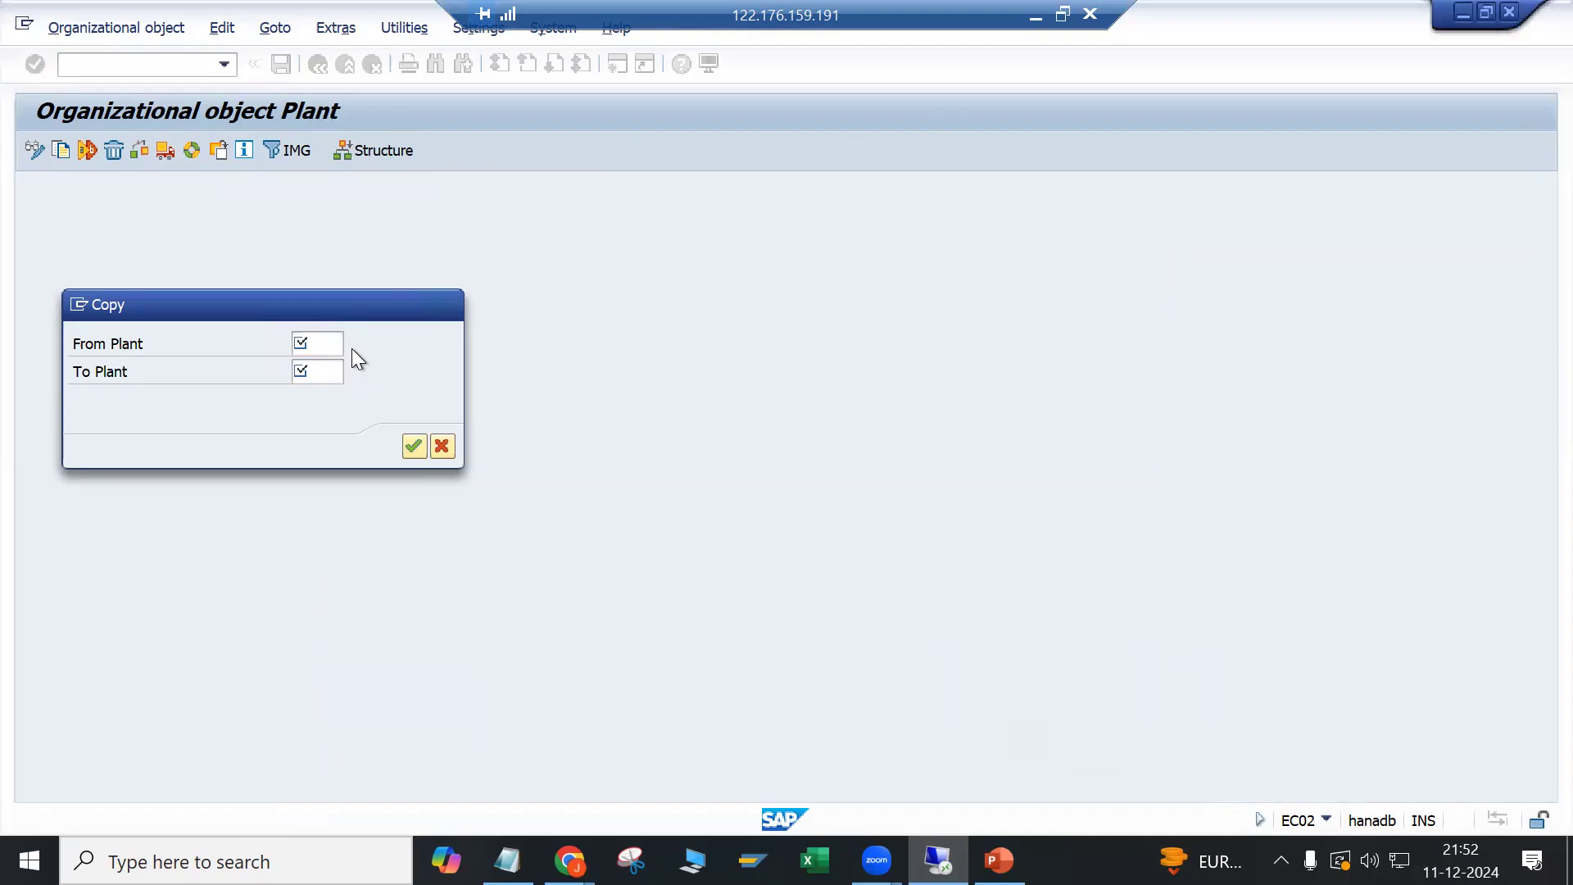
{"action": "left_click", "coordinate": [614, 740]}
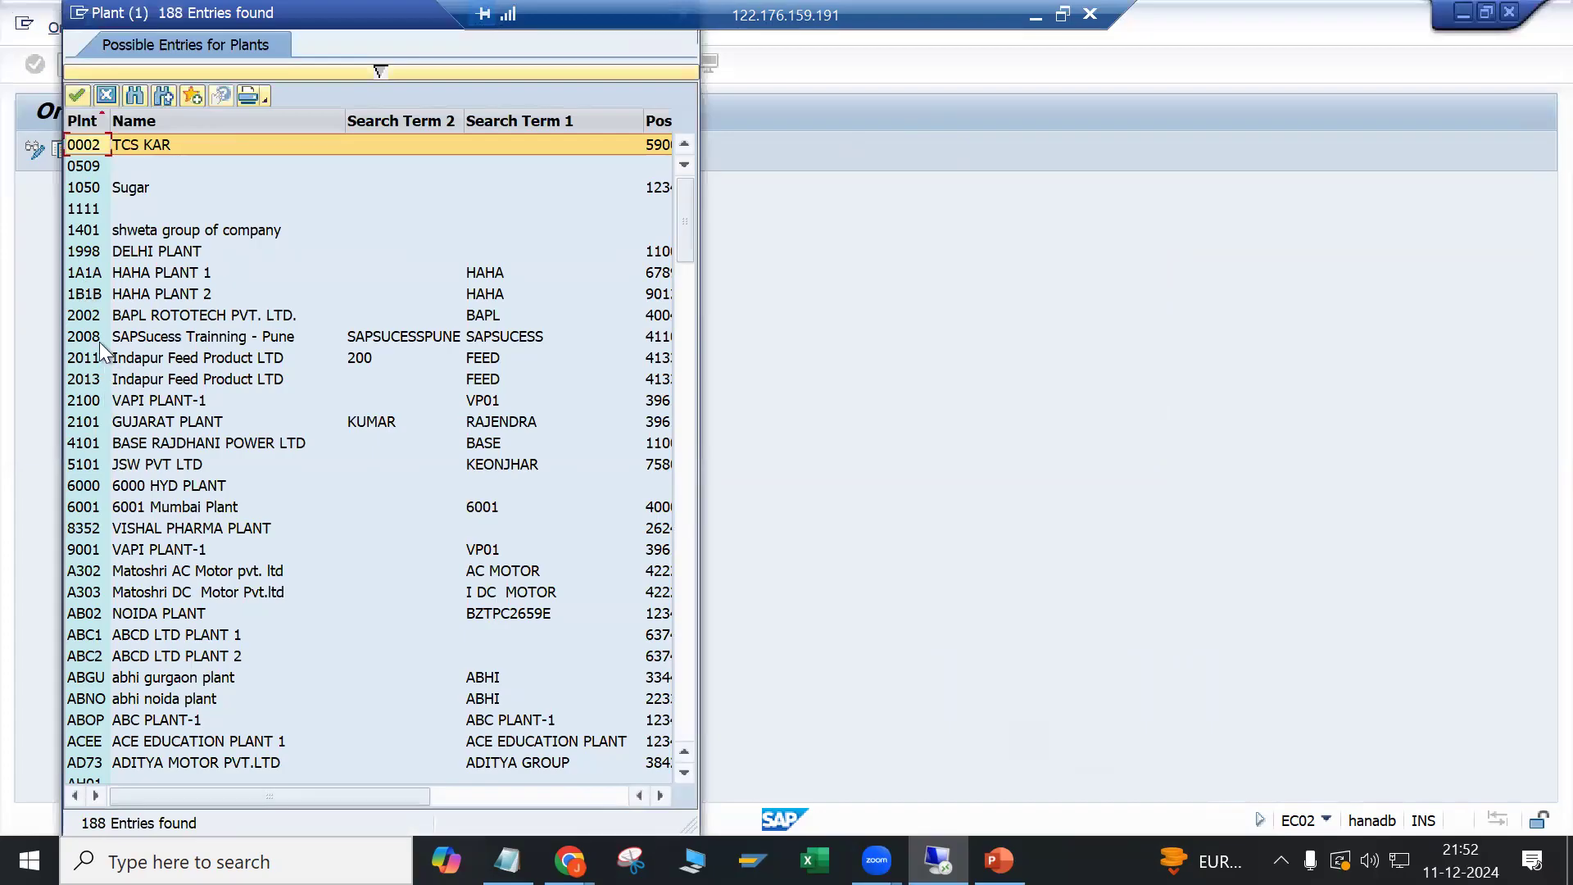
{"action": "double_click", "coordinate": [95, 400]}
{"action": "left_click", "coordinate": [310, 377]}
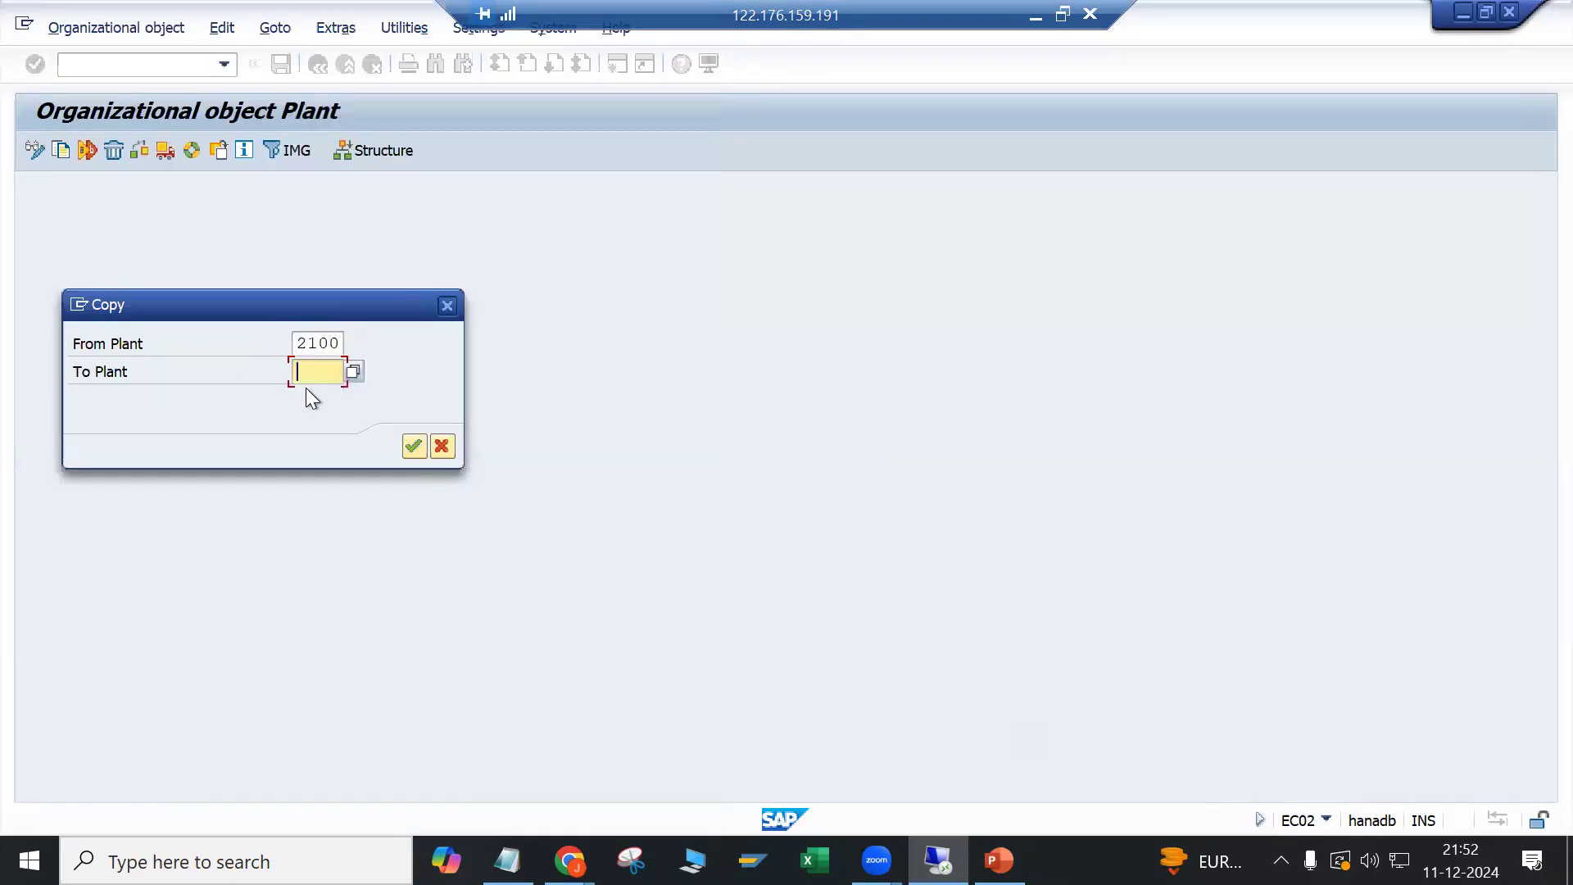
{"action": "type", "text": "LP"}
{"action": "left_click", "coordinate": [296, 343]}
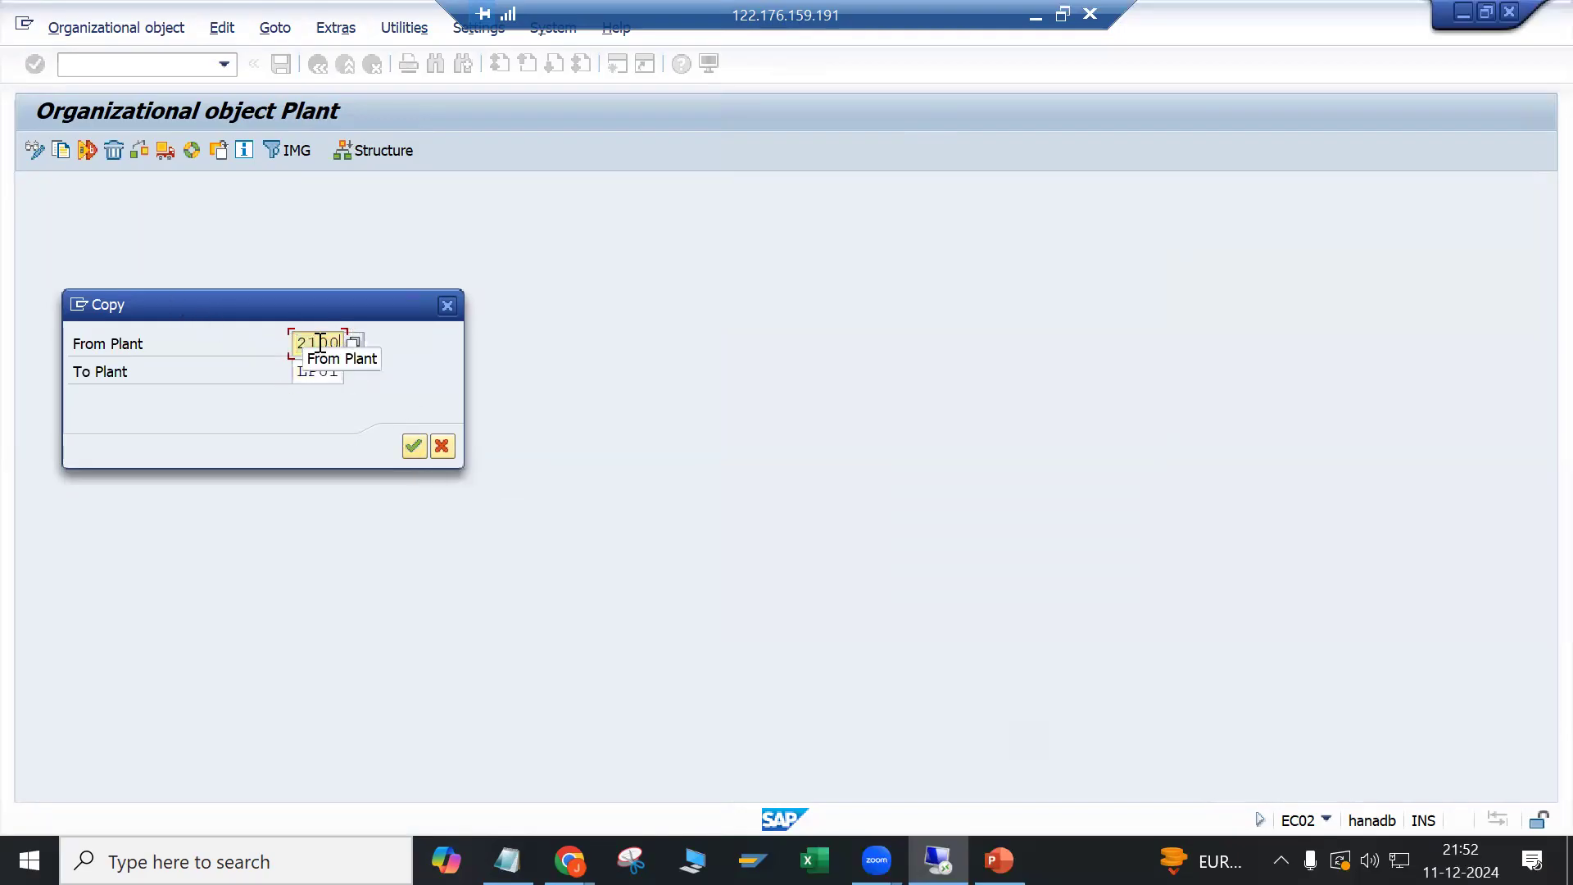
{"action": "left_click", "coordinate": [442, 446]}
{"action": "left_click", "coordinate": [319, 65]}
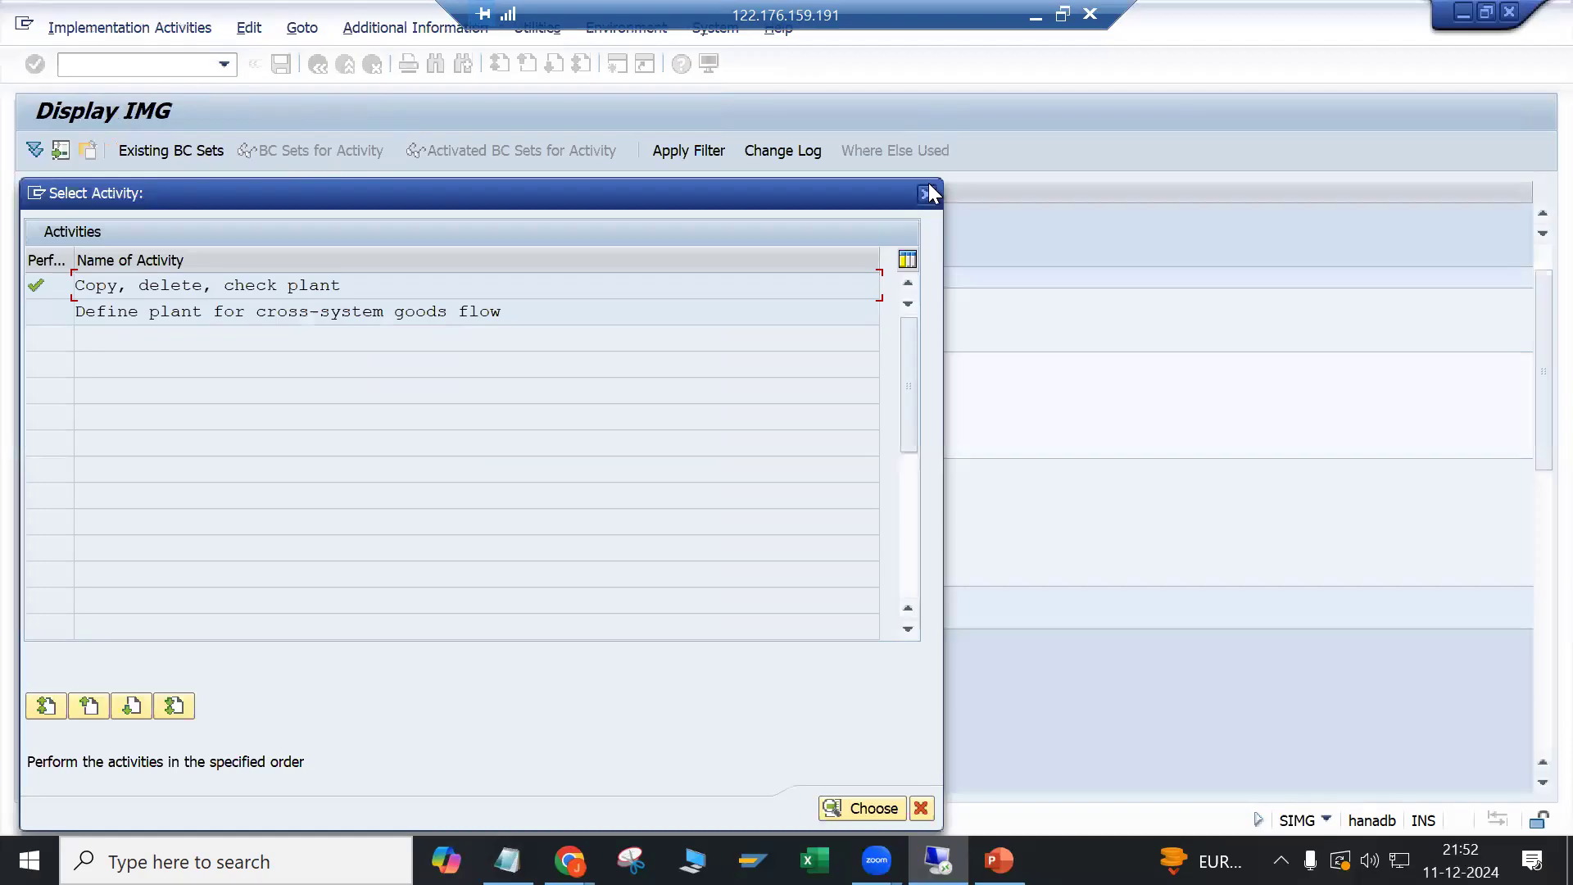
{"action": "left_click", "coordinate": [929, 196]}
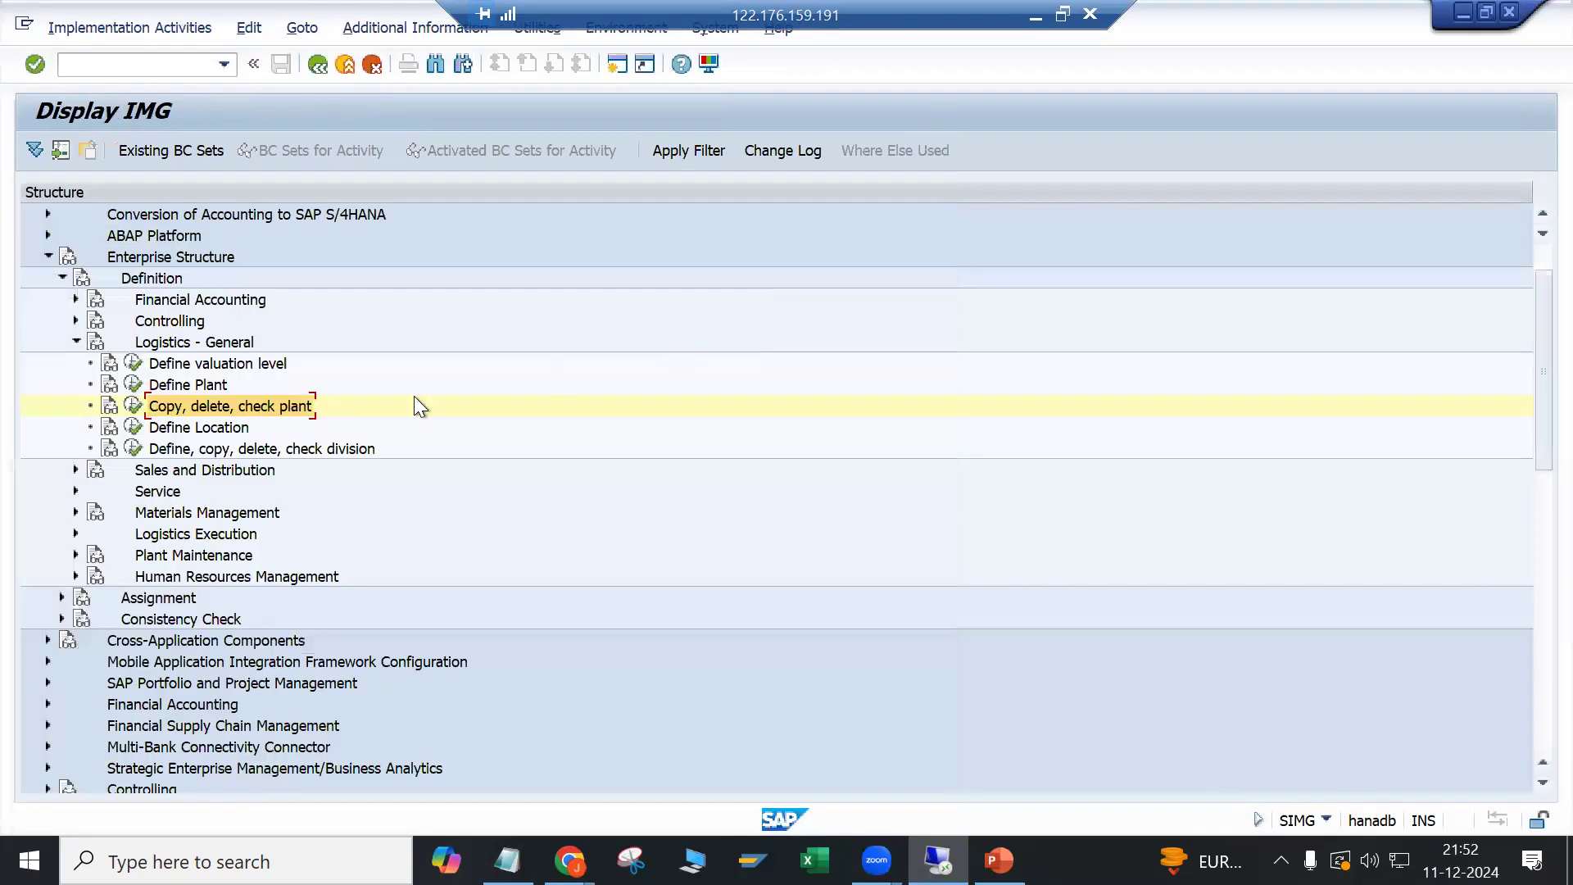
Step: Open the Define Plant activity, select plant AMT1 in the plants overview, and start copying it as a template
{"action": "left_click", "coordinate": [134, 386]}
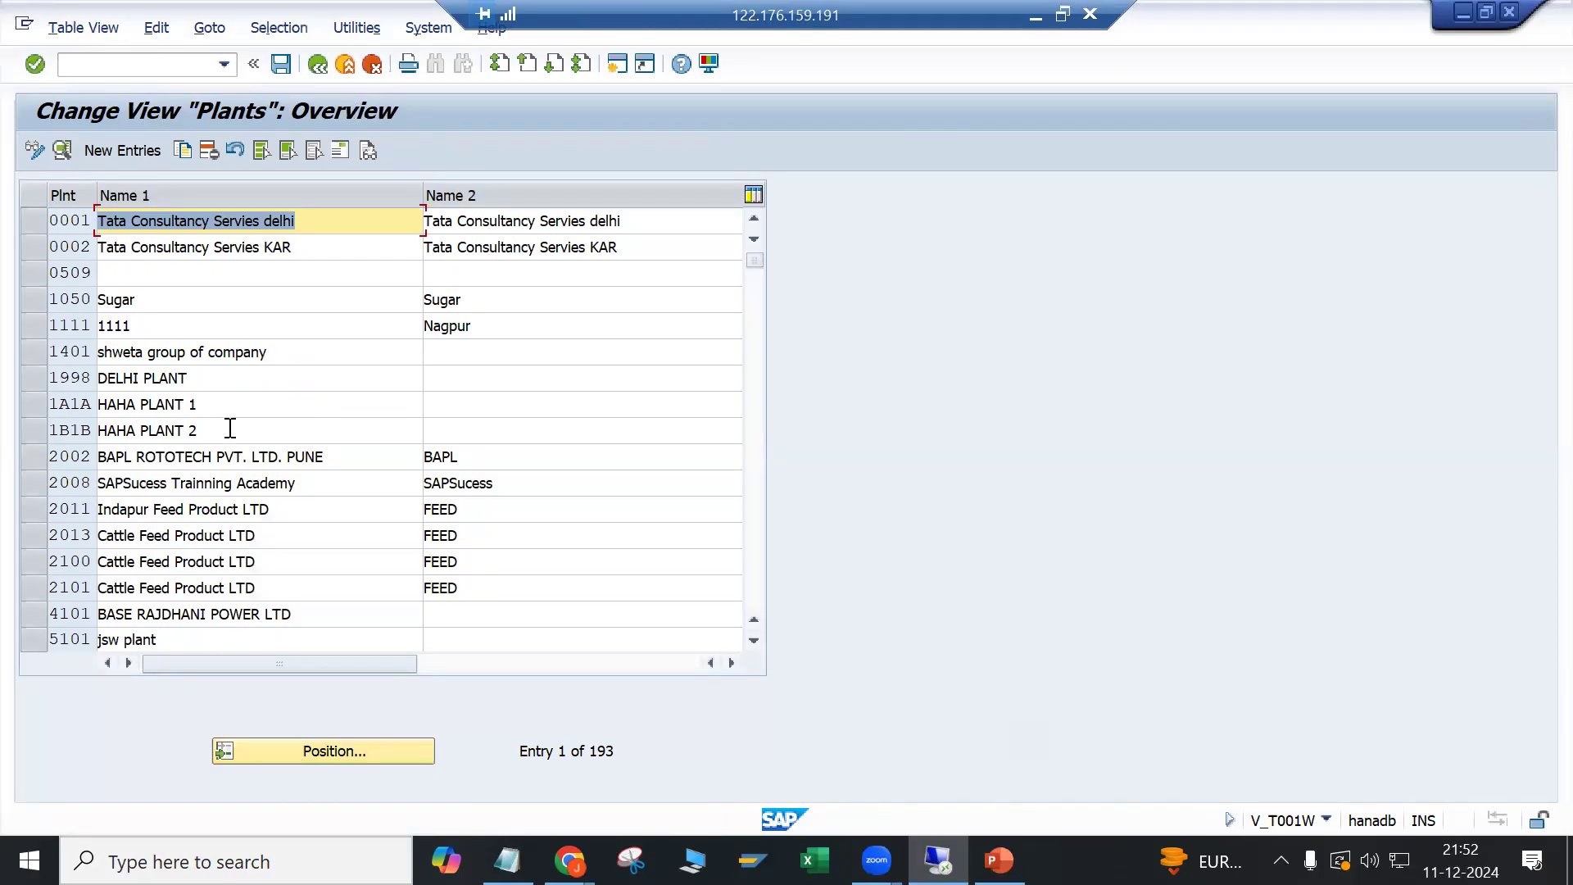
{"action": "scroll", "coordinate": [231, 429], "scroll_direction": "down", "scroll_amount": 1}
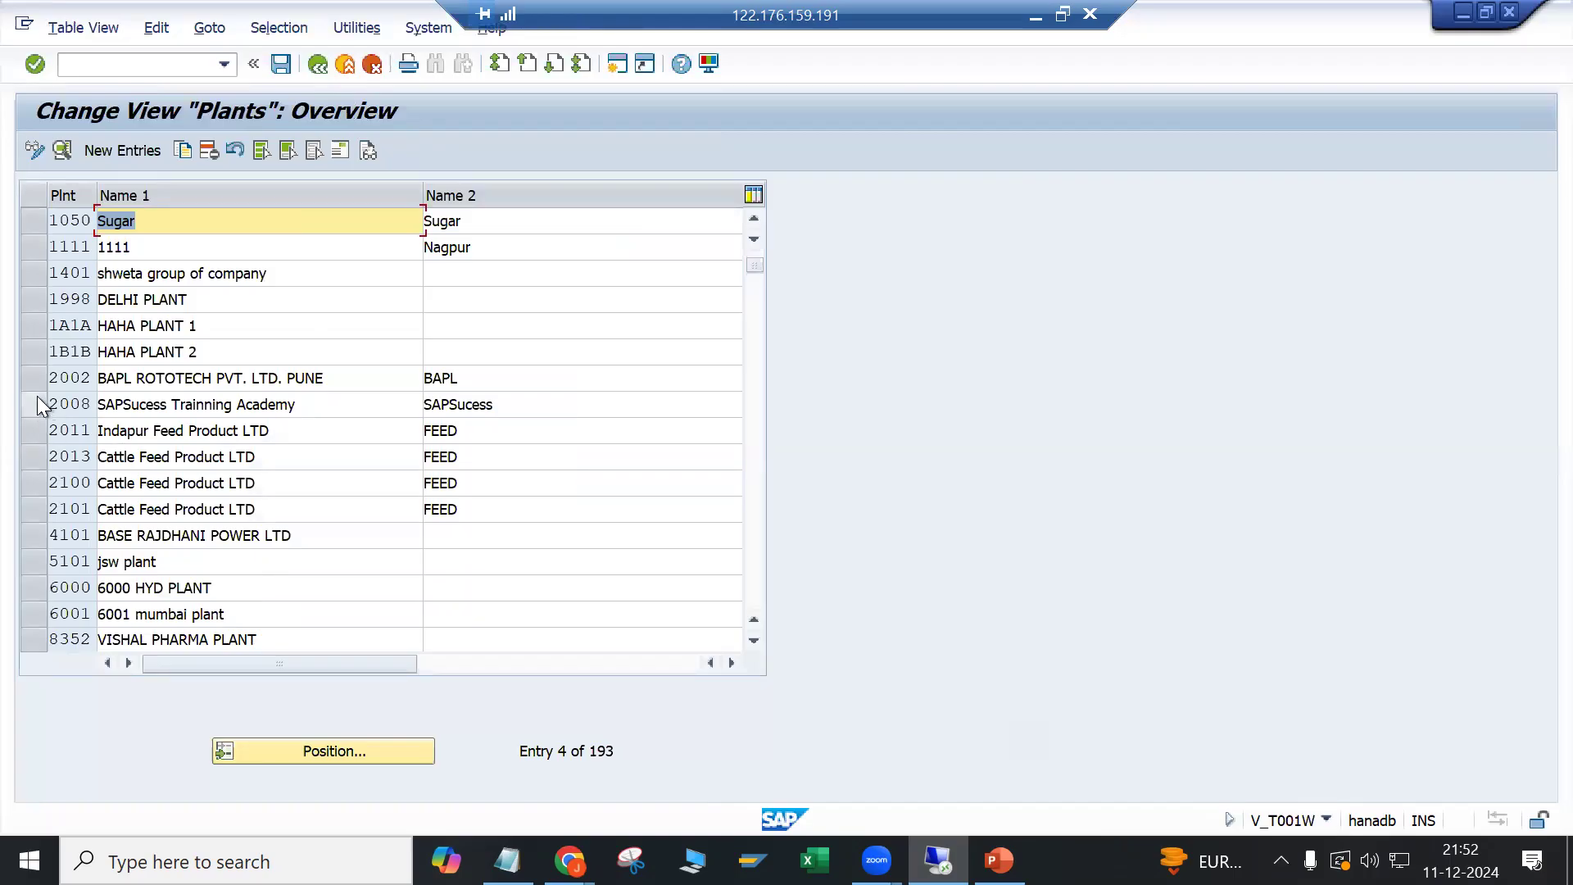
{"action": "scroll", "coordinate": [36, 382], "scroll_direction": "down", "scroll_amount": 1}
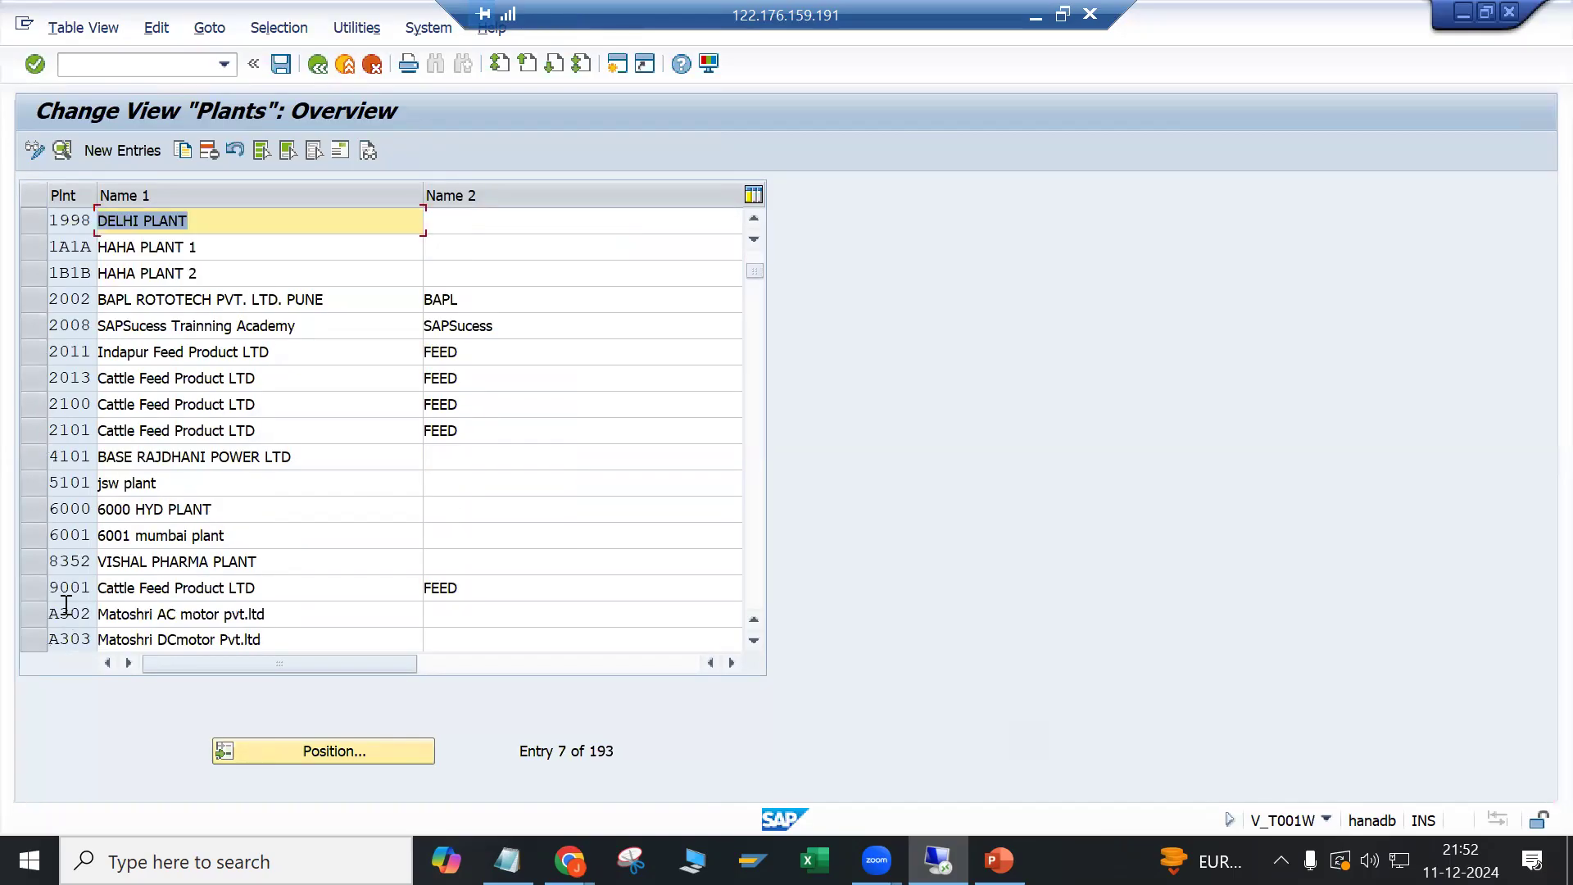
{"action": "scroll", "coordinate": [71, 601], "scroll_direction": "down", "scroll_amount": 2}
{"action": "scroll", "coordinate": [128, 607], "scroll_direction": "up", "scroll_amount": 1}
{"action": "scroll", "coordinate": [128, 608], "scroll_direction": "up", "scroll_amount": 2}
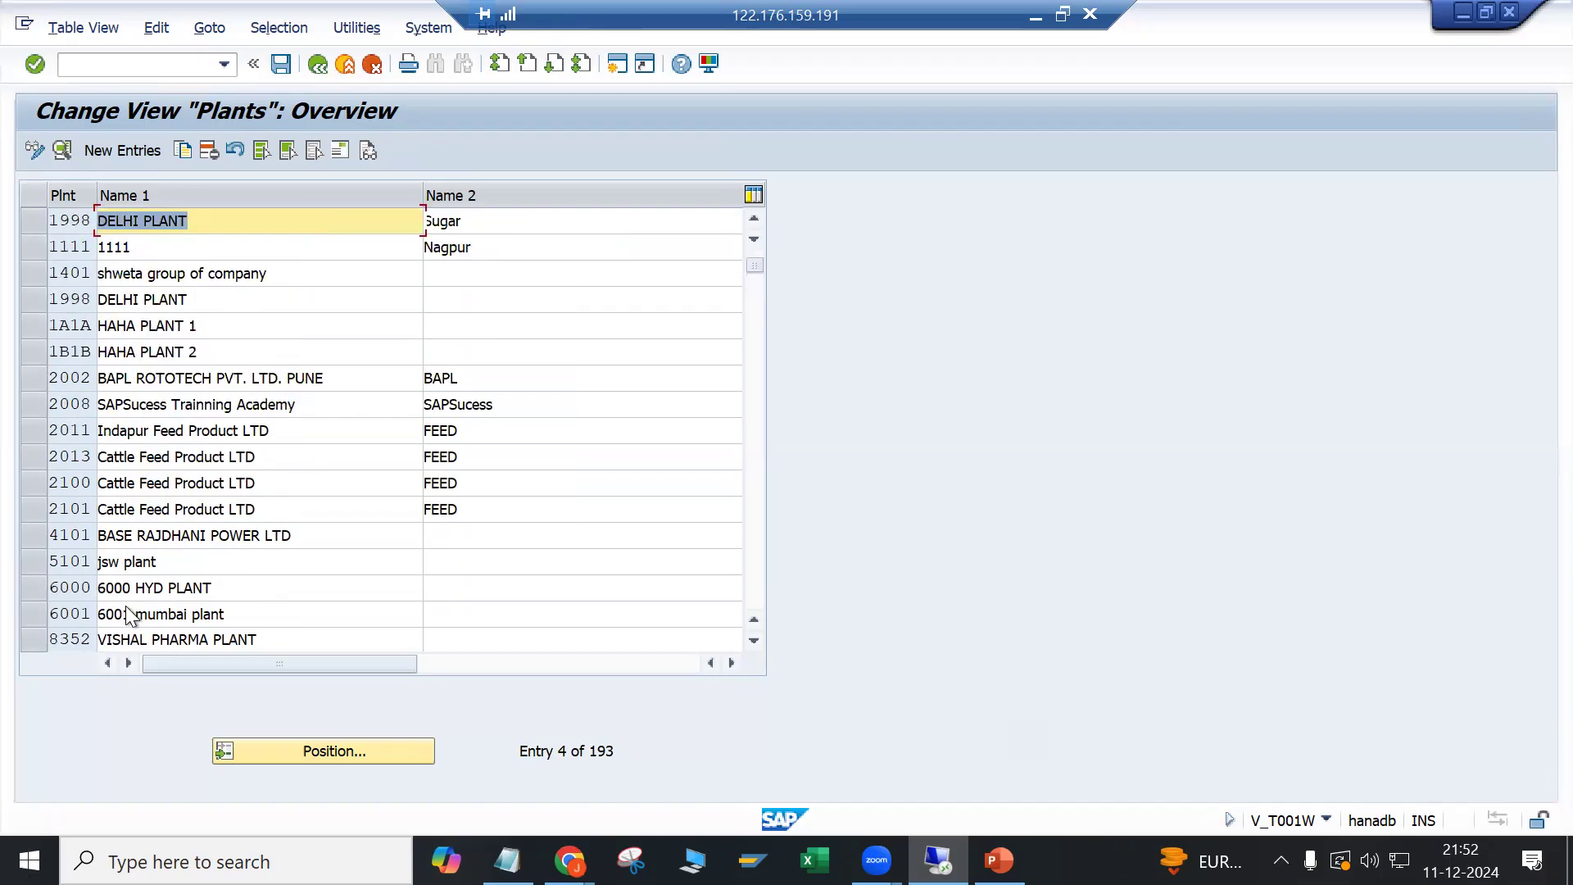
{"action": "scroll", "coordinate": [128, 608], "scroll_direction": "down", "scroll_amount": 6}
{"action": "scroll", "coordinate": [128, 607], "scroll_direction": "down", "scroll_amount": 1}
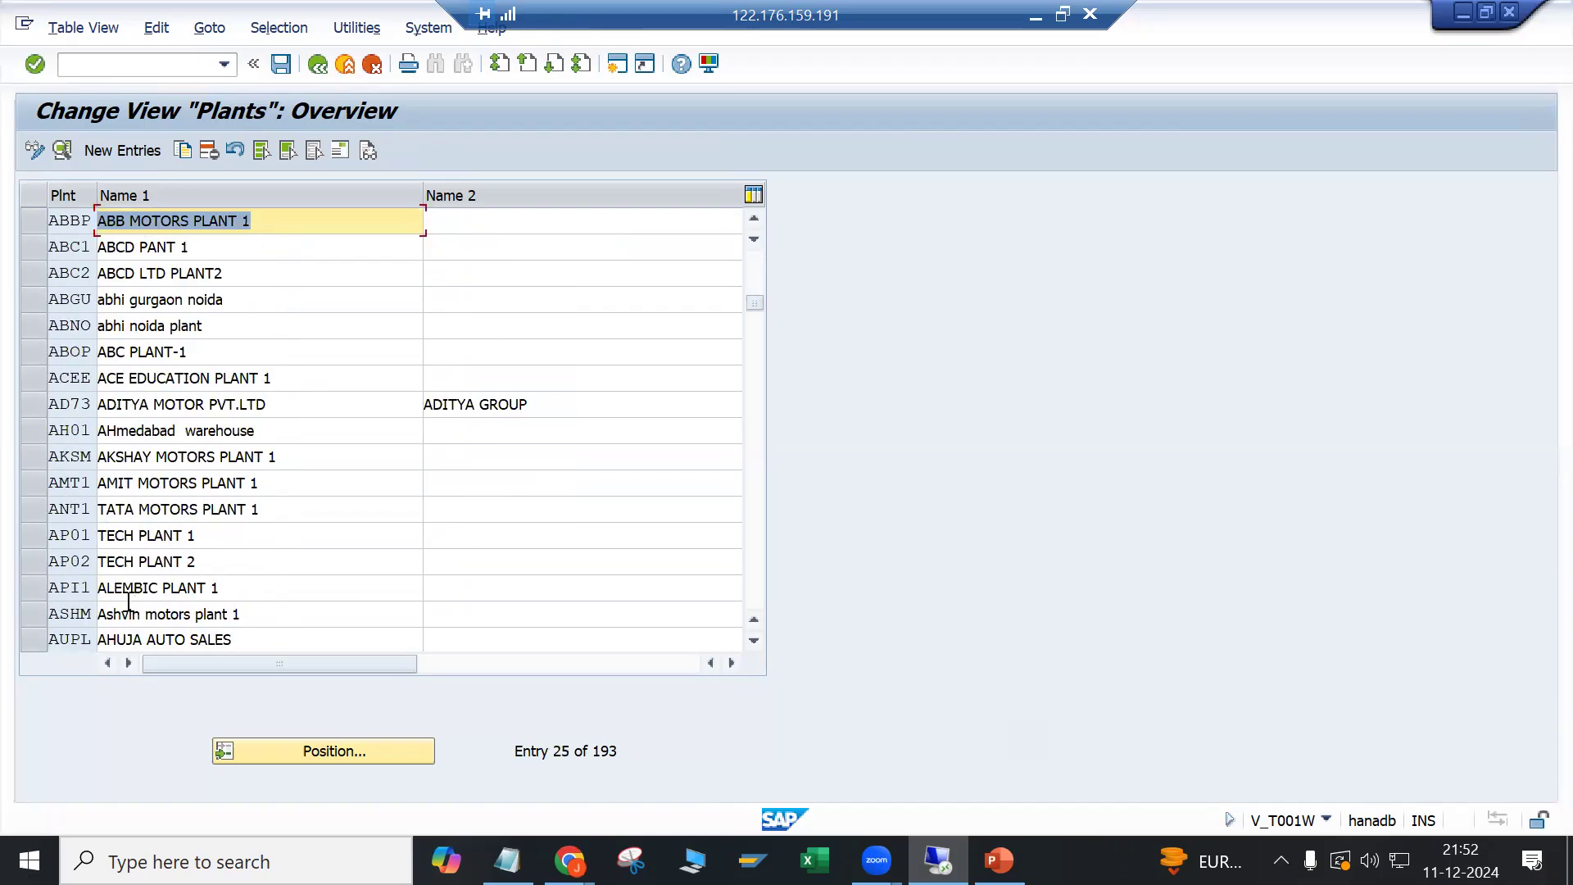
{"action": "left_click", "coordinate": [33, 488]}
{"action": "left_click", "coordinate": [182, 150]}
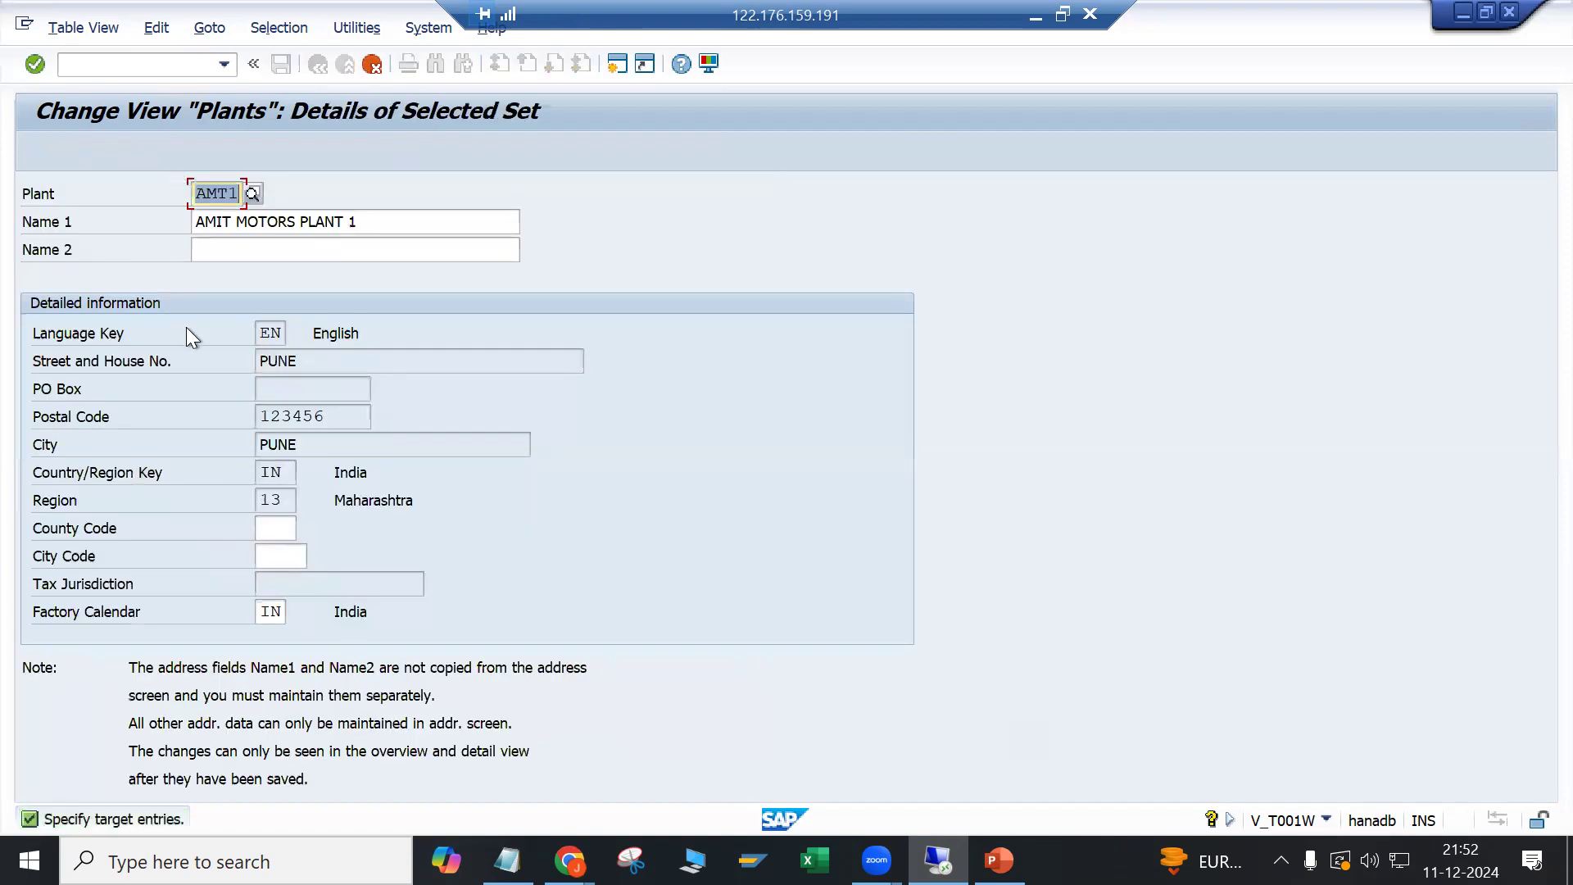
Step: Enter LP01 as the new plant's code, set Name 1 to LG Plant, and confirm to bring up its address
{"action": "type", "text": "LP01"}
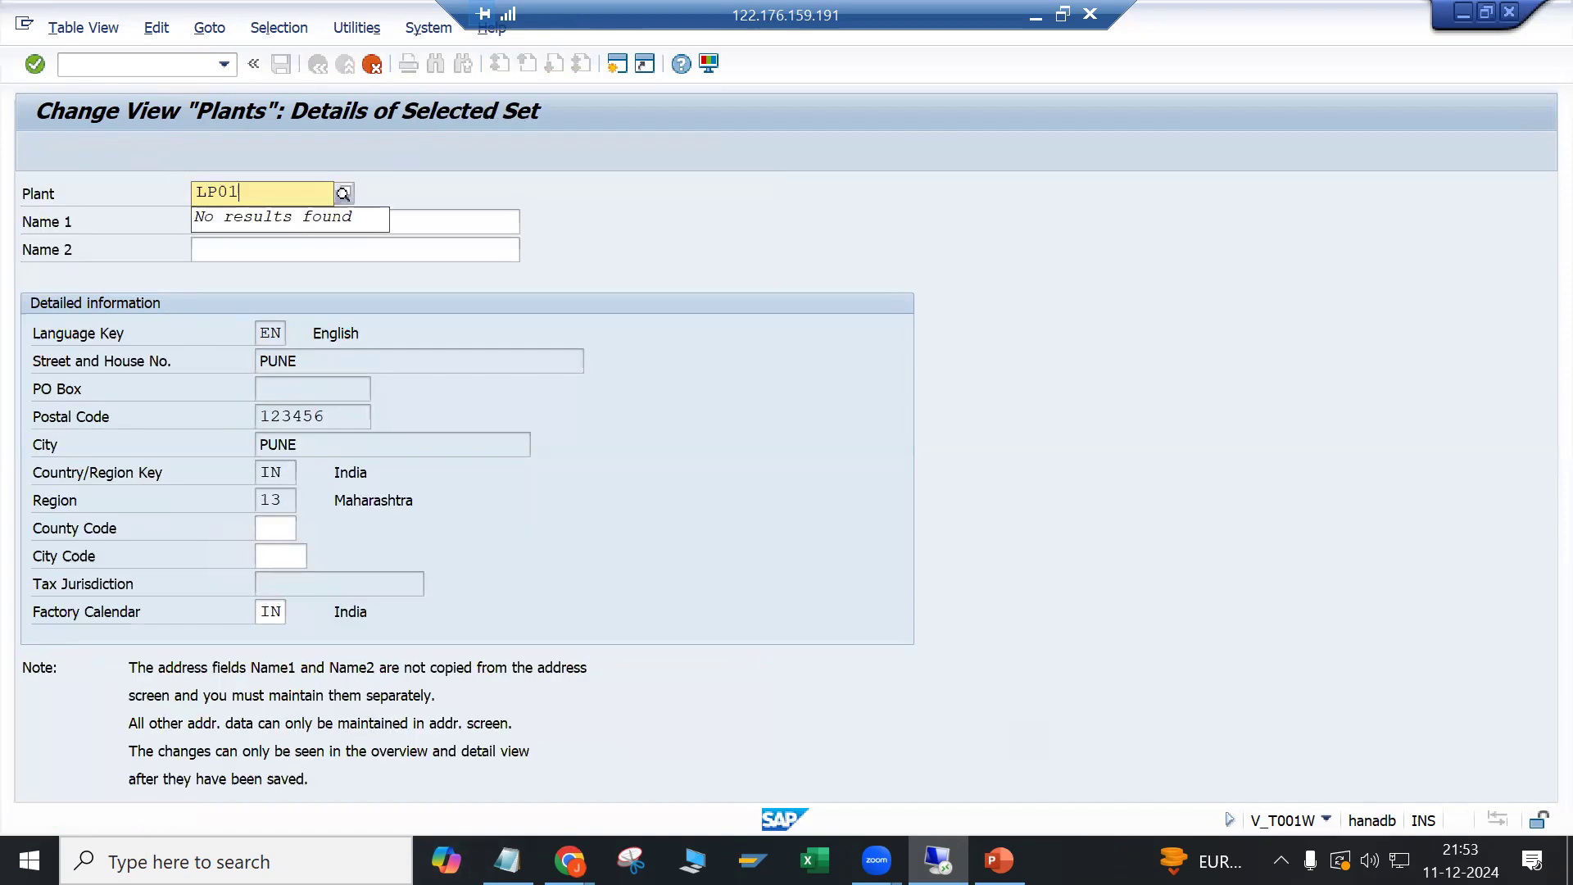
{"action": "left_click", "coordinate": [295, 249]}
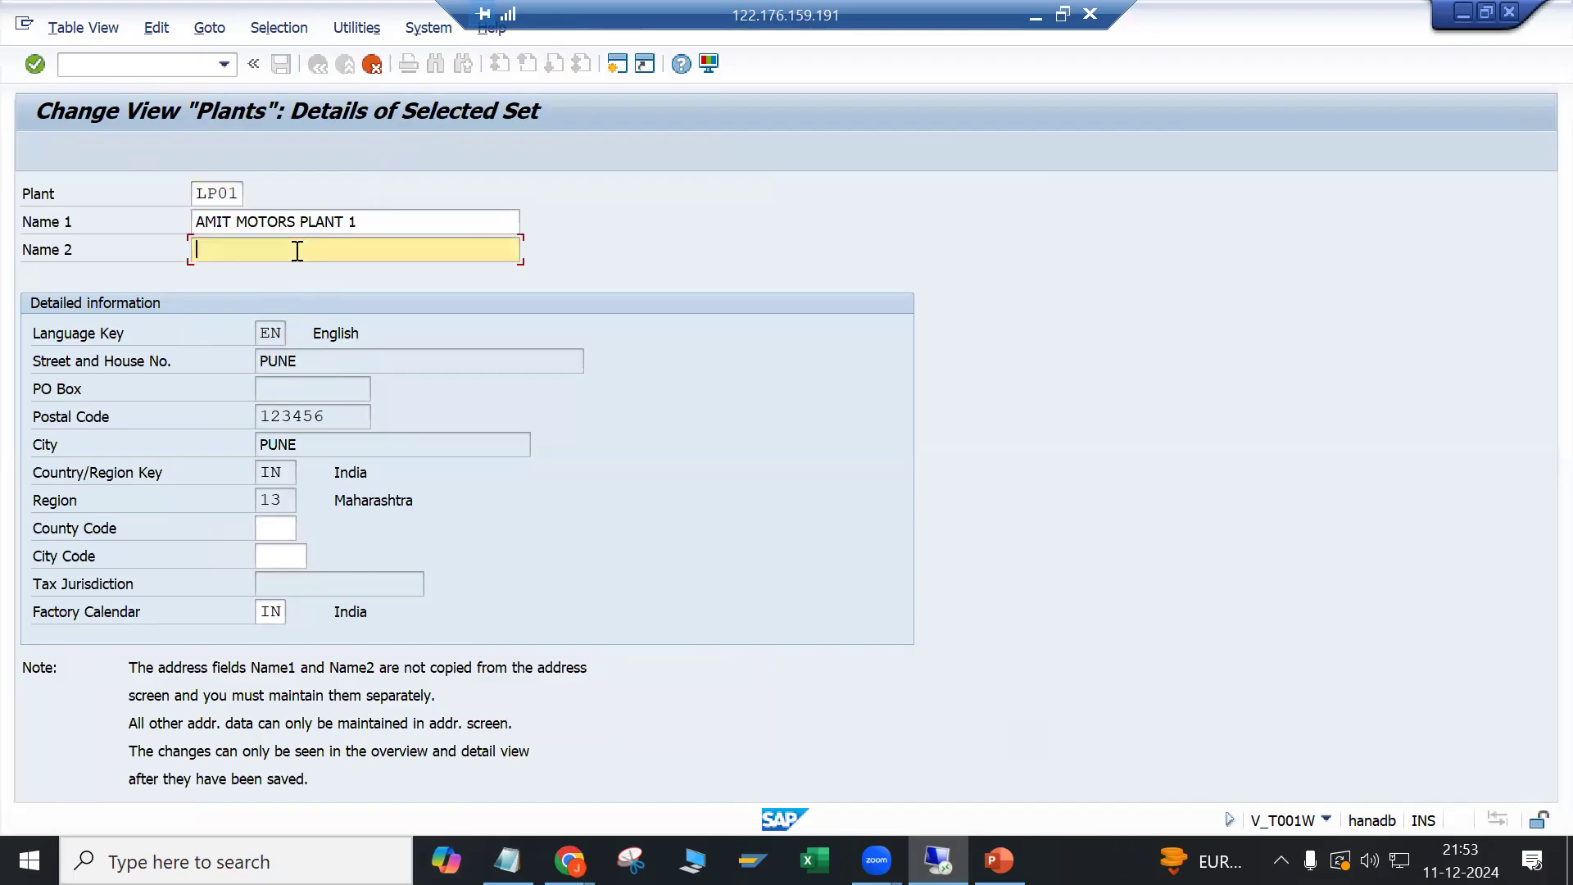
{"action": "double_click", "coordinate": [375, 224]}
{"action": "triple_click", "coordinate": [375, 223]}
{"action": "key", "text": "BackSpace"}
{"action": "type", "text": "L"}
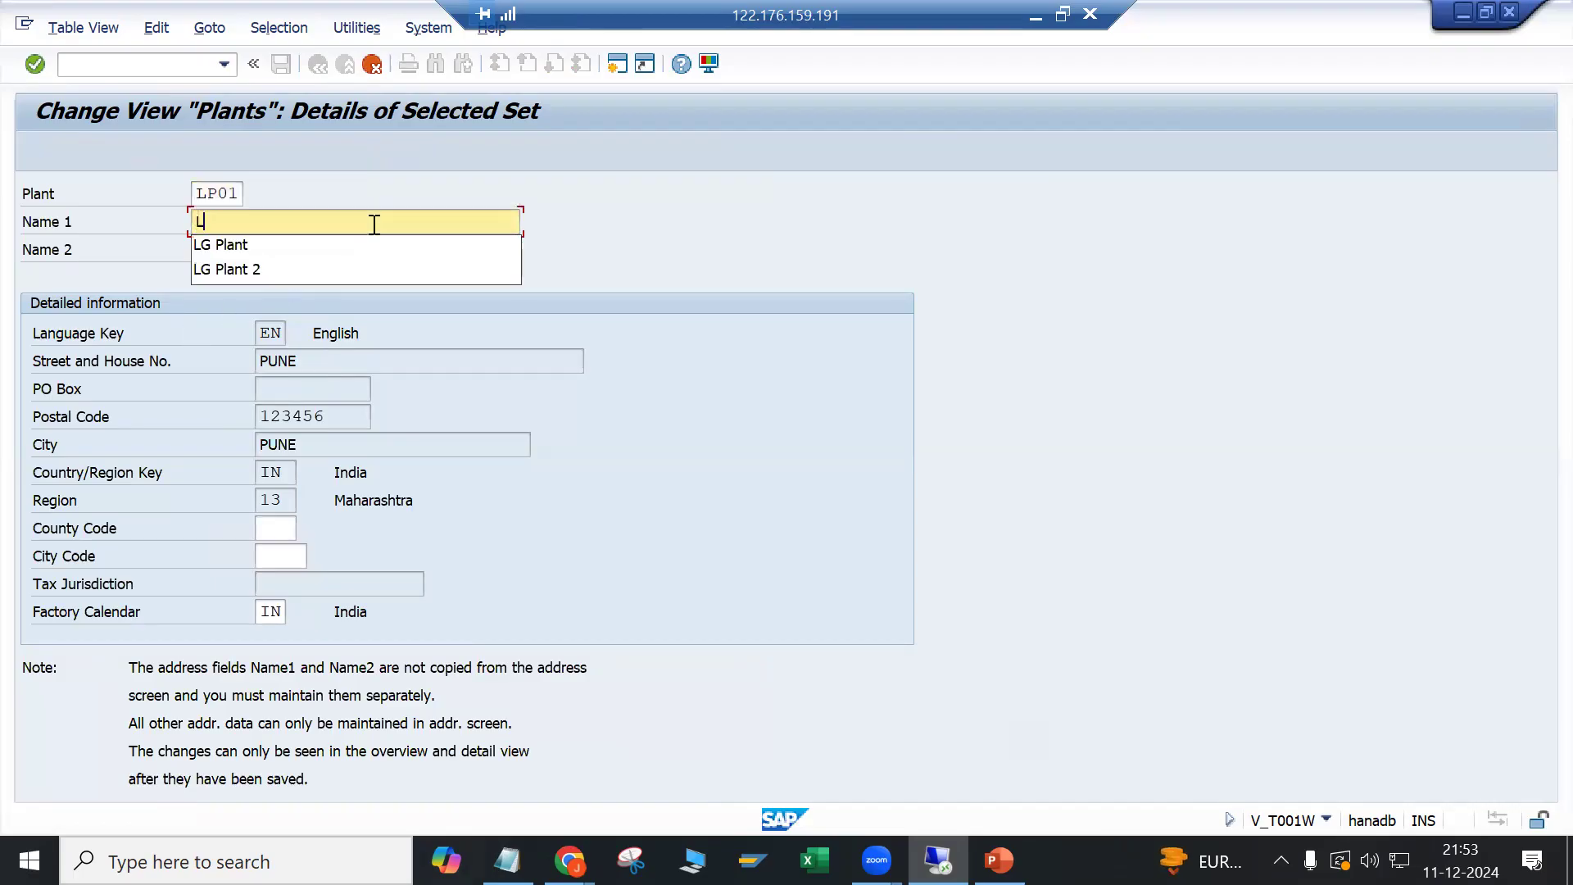
{"action": "type", "text": "G Plant"}
{"action": "key", "text": "Tab"}
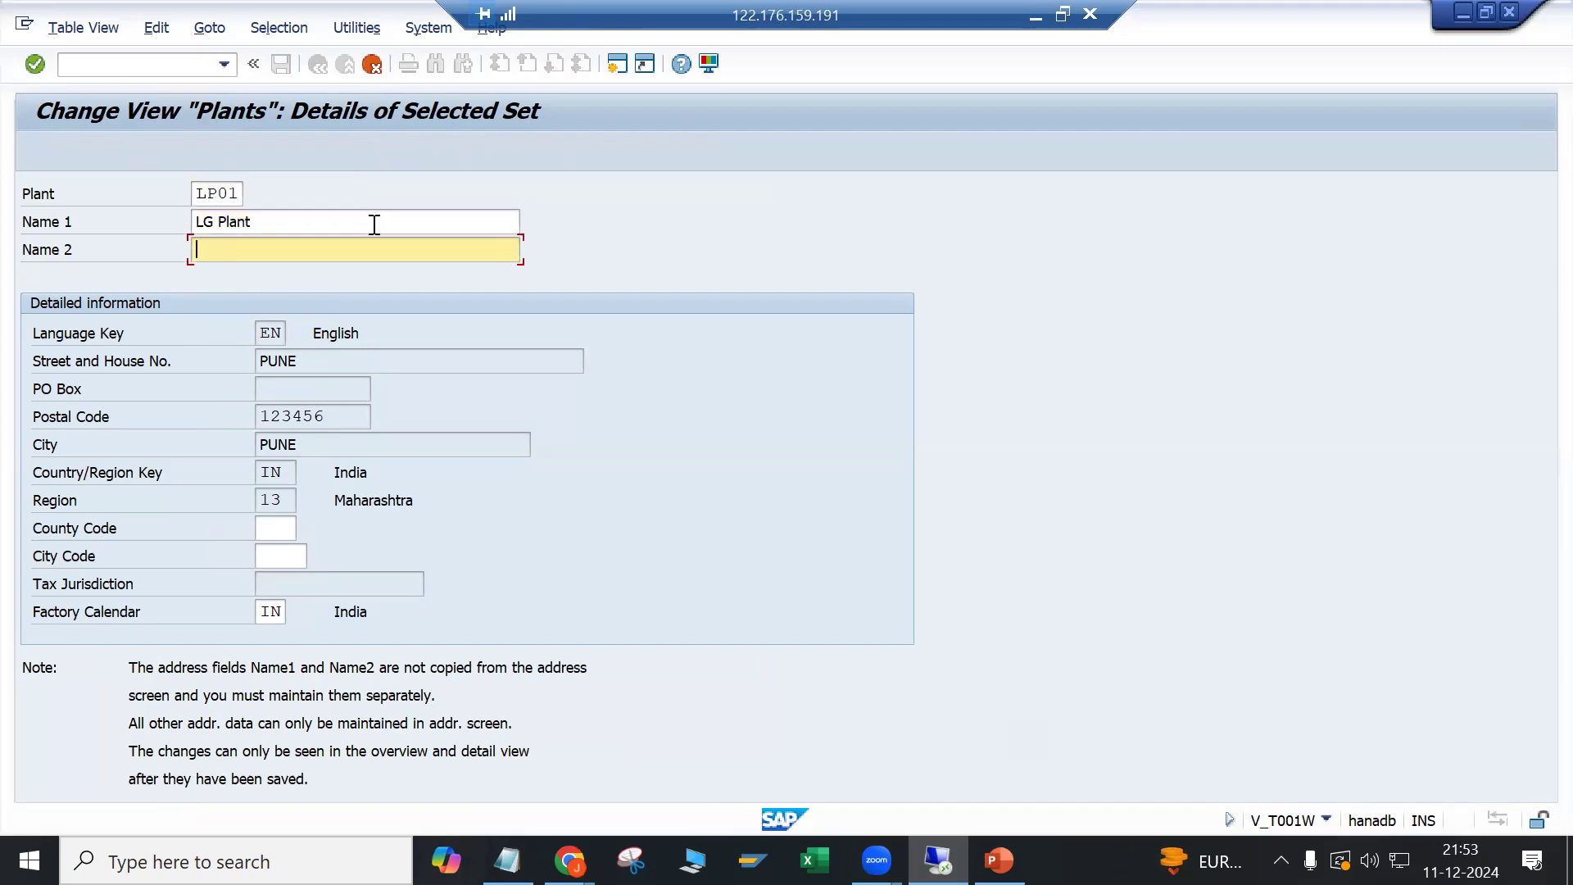
{"action": "left_click", "coordinate": [374, 224]}
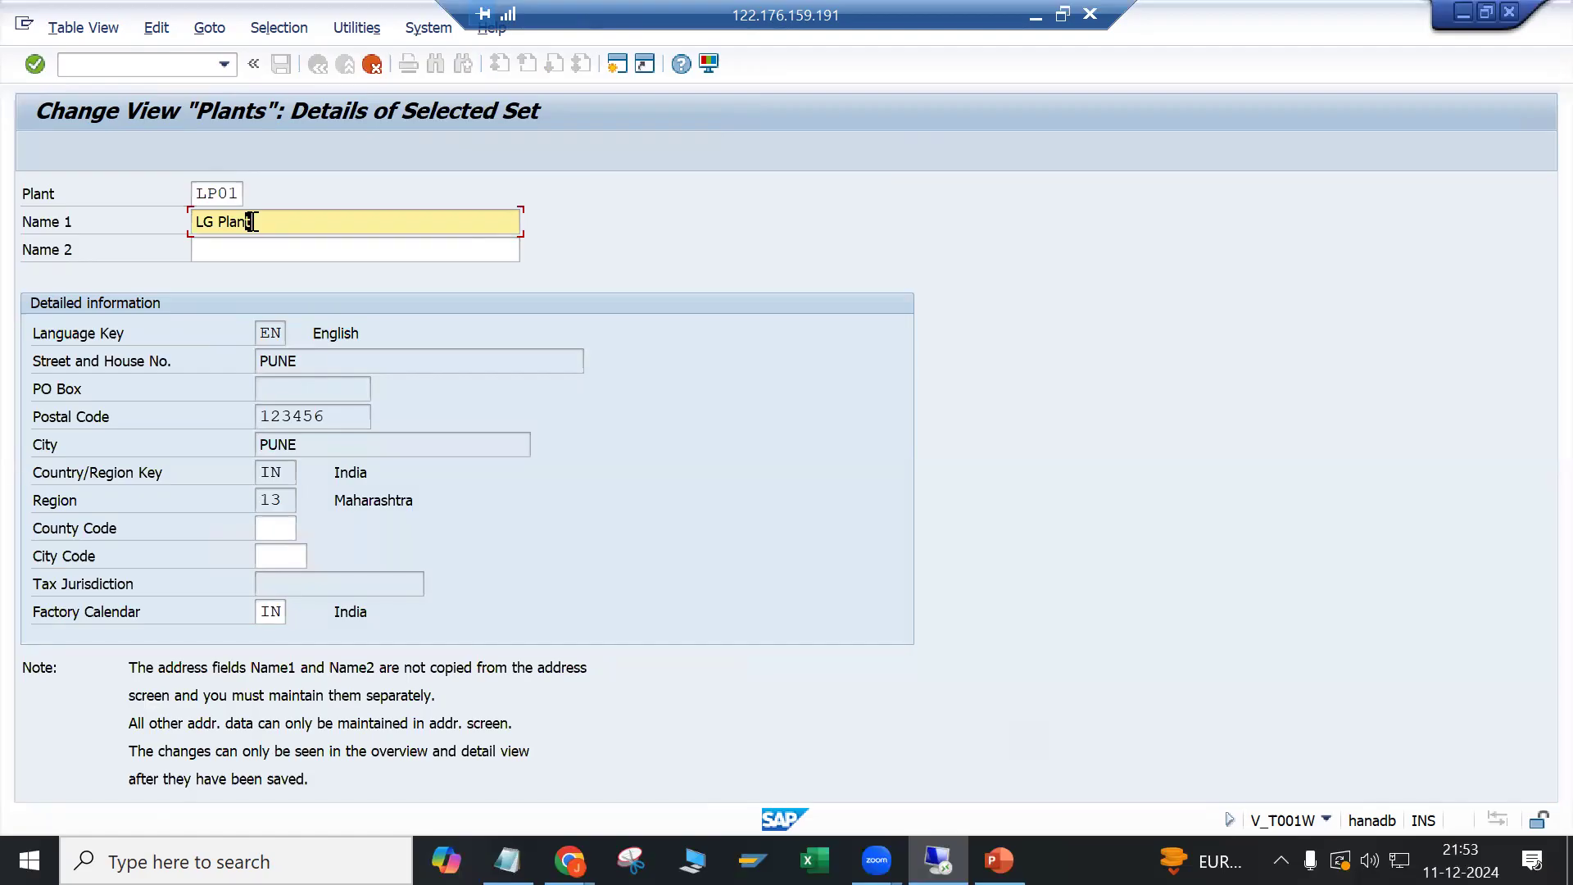
{"action": "key", "text": "Return"}
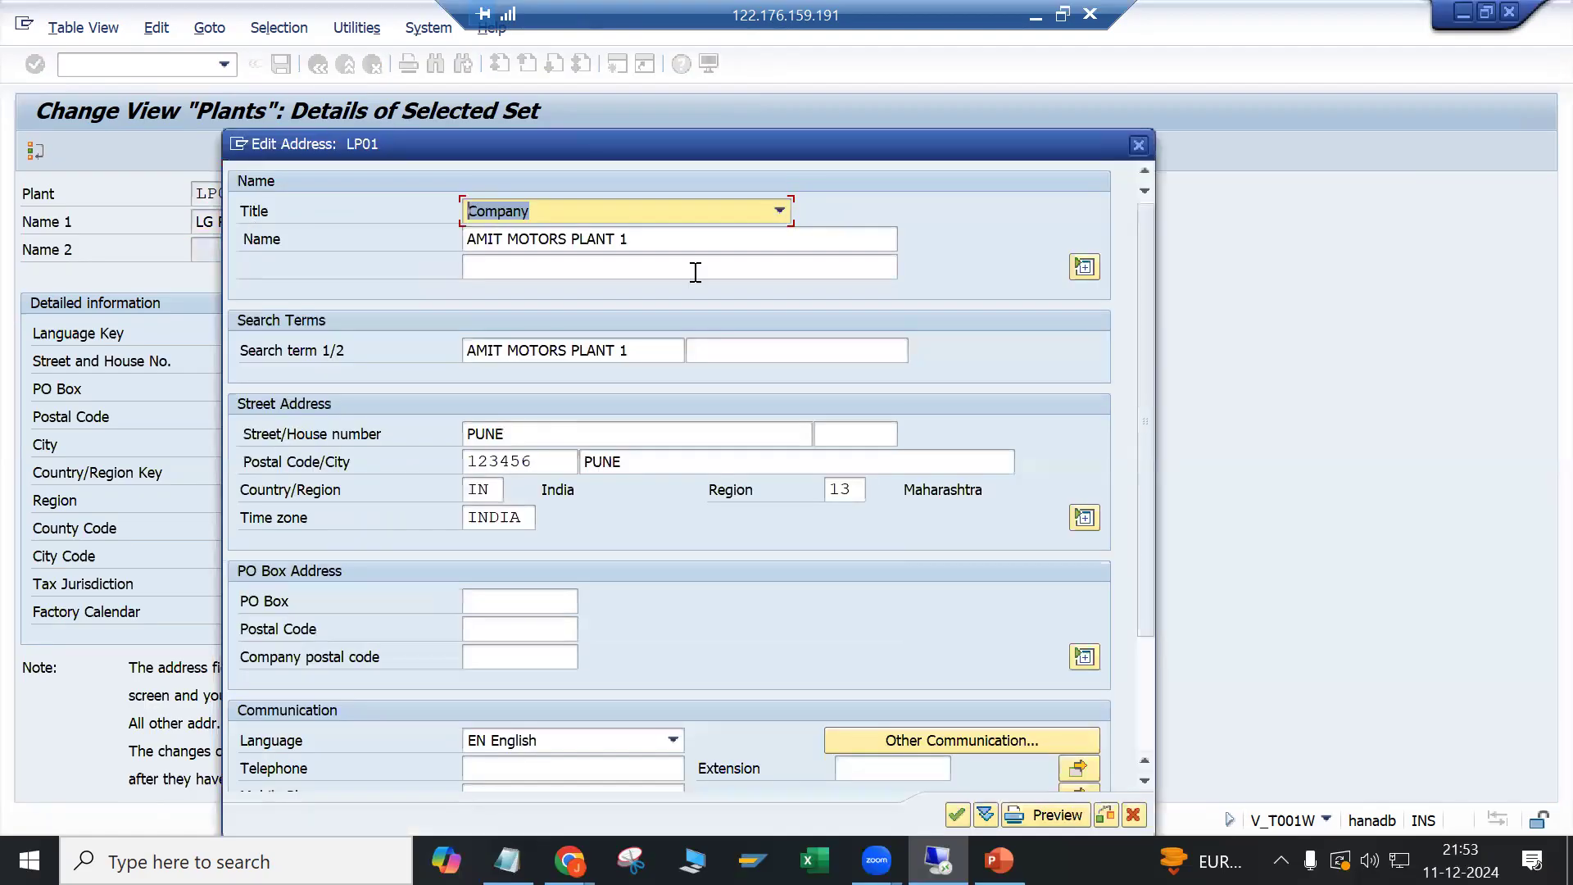
Step: Replace the name in the LP01 plant address with the suggested entry LG Plant
{"action": "left_click", "coordinate": [655, 238]}
{"action": "key", "text": "ctrl+a"}
{"action": "key", "text": "BackSpace"}
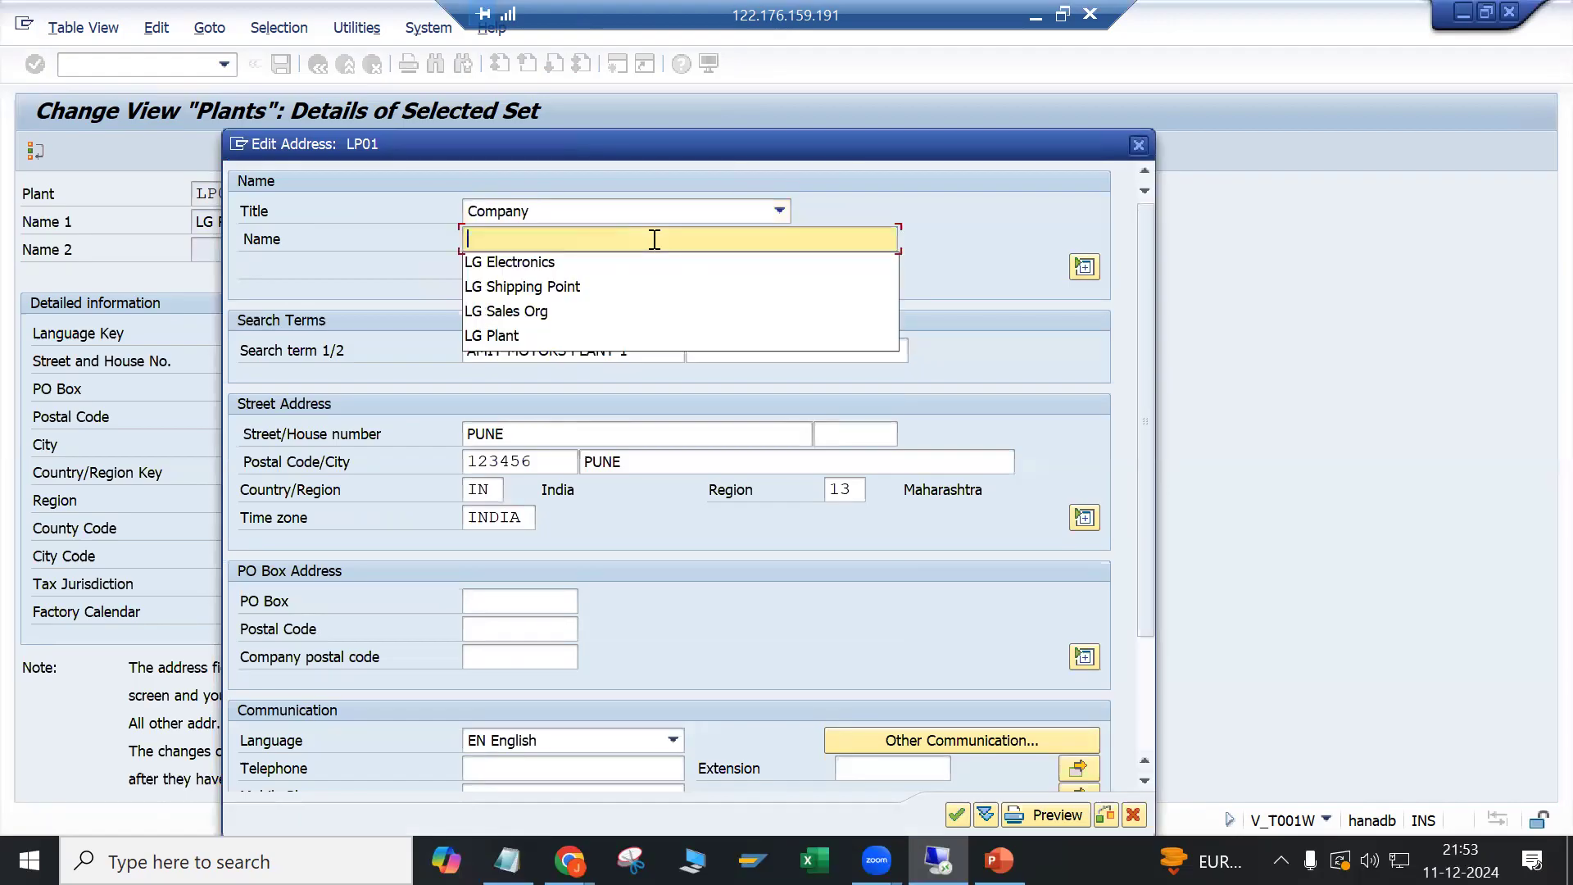
{"action": "key", "text": "Down"}
{"action": "key", "text": "Down"}
{"action": "key", "text": "Down"}
{"action": "key", "text": "Down"}
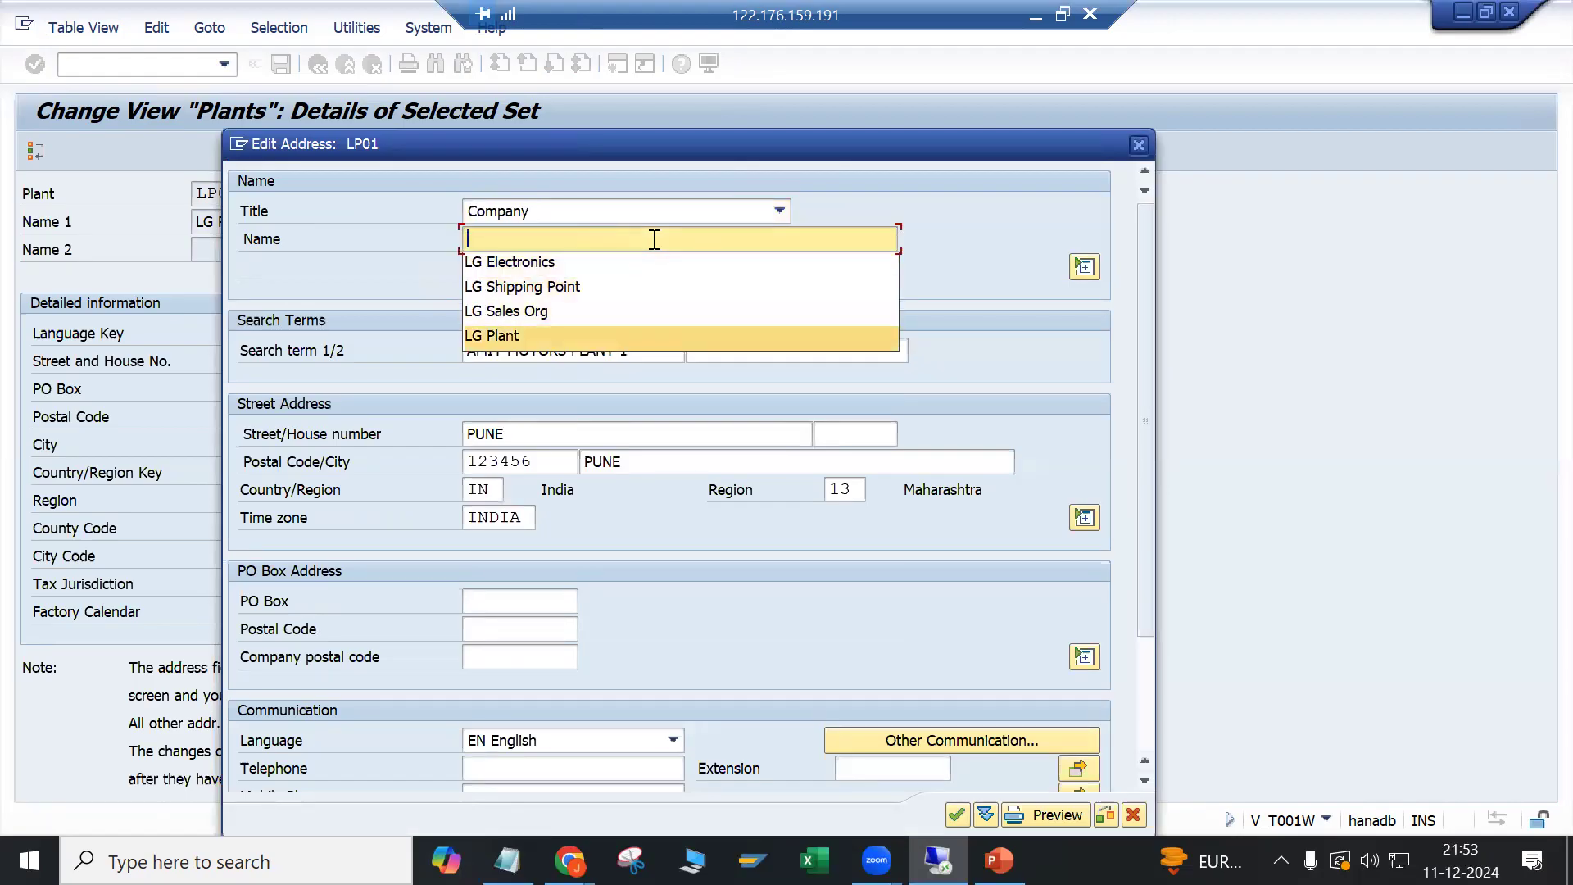
{"action": "key", "text": "Return"}
Step: Replace the first search term in the LP01 plant address with LG Plant
{"action": "left_click", "coordinate": [651, 350]}
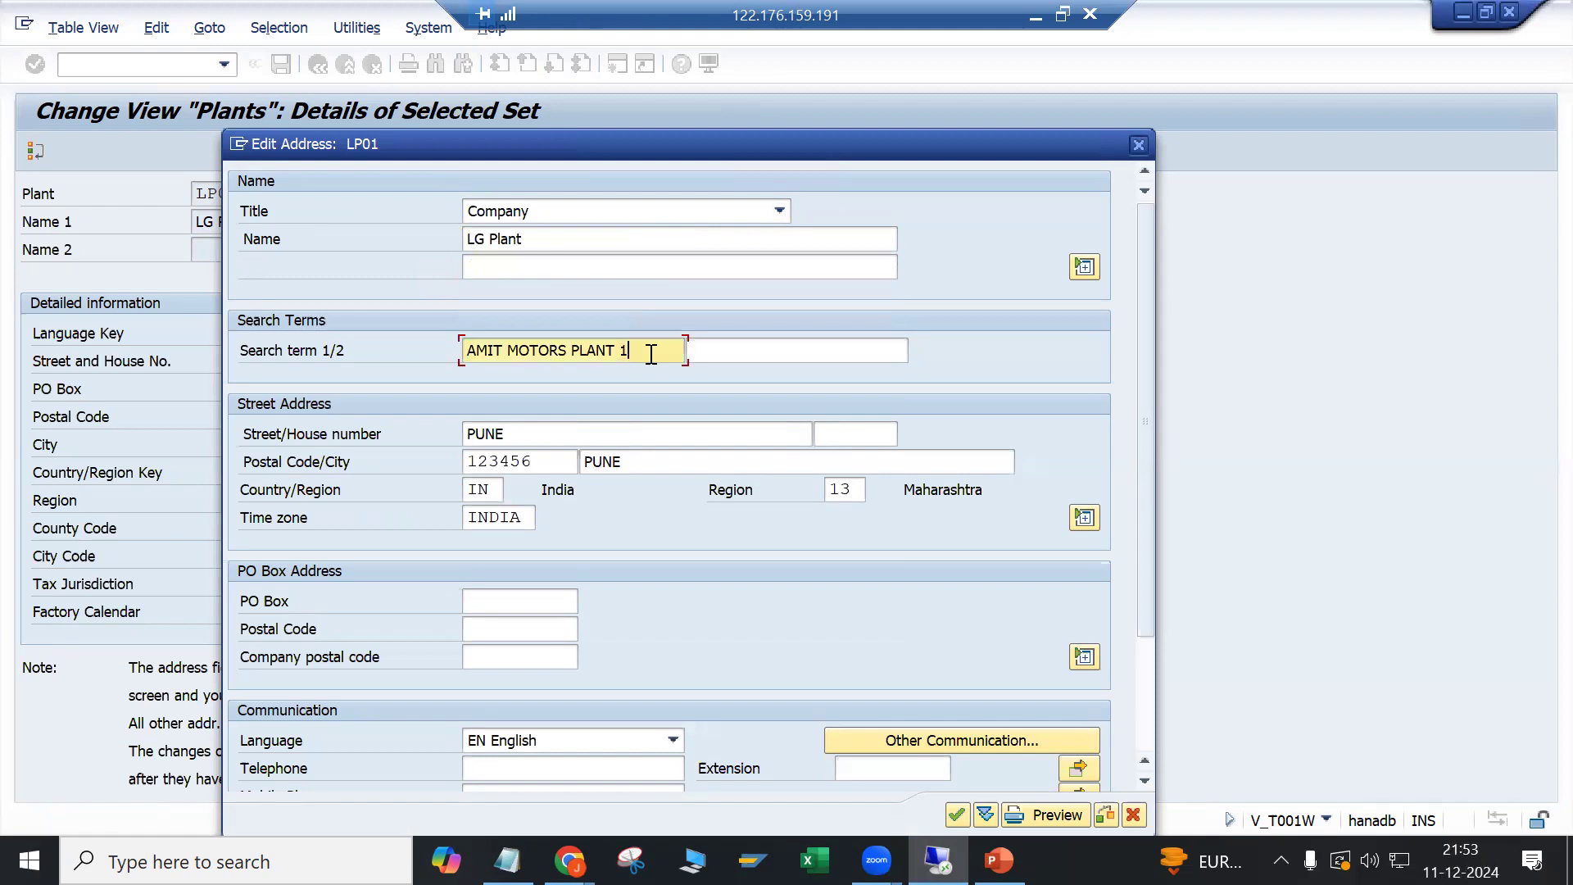
{"action": "key", "text": "ctrl+a"}
{"action": "key", "text": "BackSpace"}
{"action": "type", "text": "LG"}
{"action": "key", "text": "Down"}
{"action": "key", "text": "Down"}
{"action": "key", "text": "Return"}
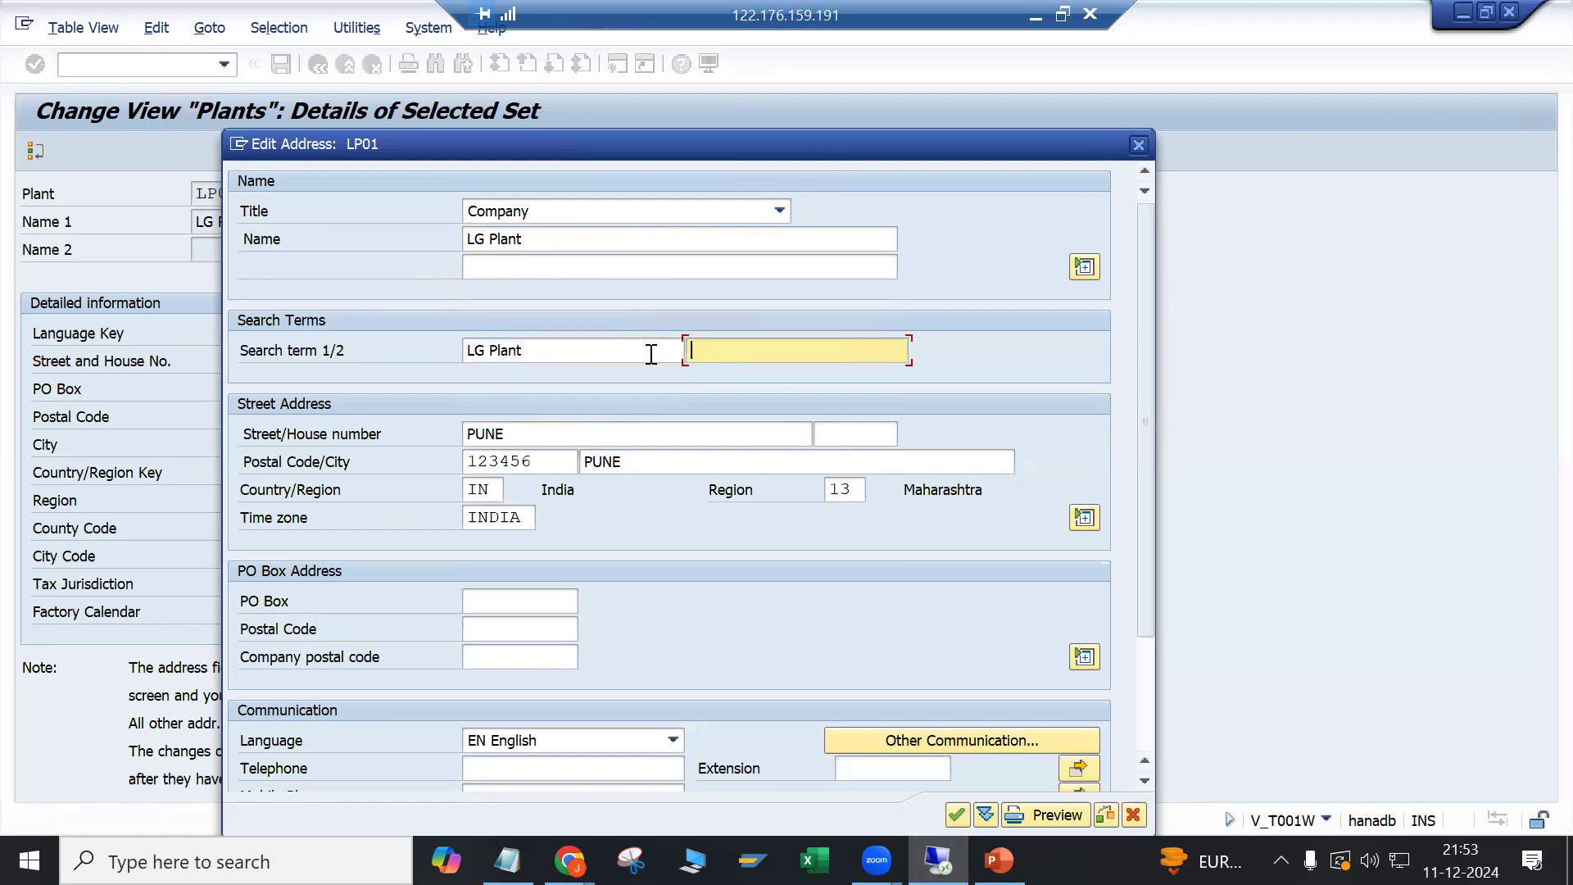
Step: Set the street to Delhi and the region to 30 (Delhi) in the LP01 address, and confirm the address to copy the plant
{"action": "left_click", "coordinate": [612, 440]}
{"action": "key", "text": "BackSpace"}
{"action": "key", "text": "BackSpace"}
{"action": "key", "text": "BackSpace"}
{"action": "key", "text": "BackSpace"}
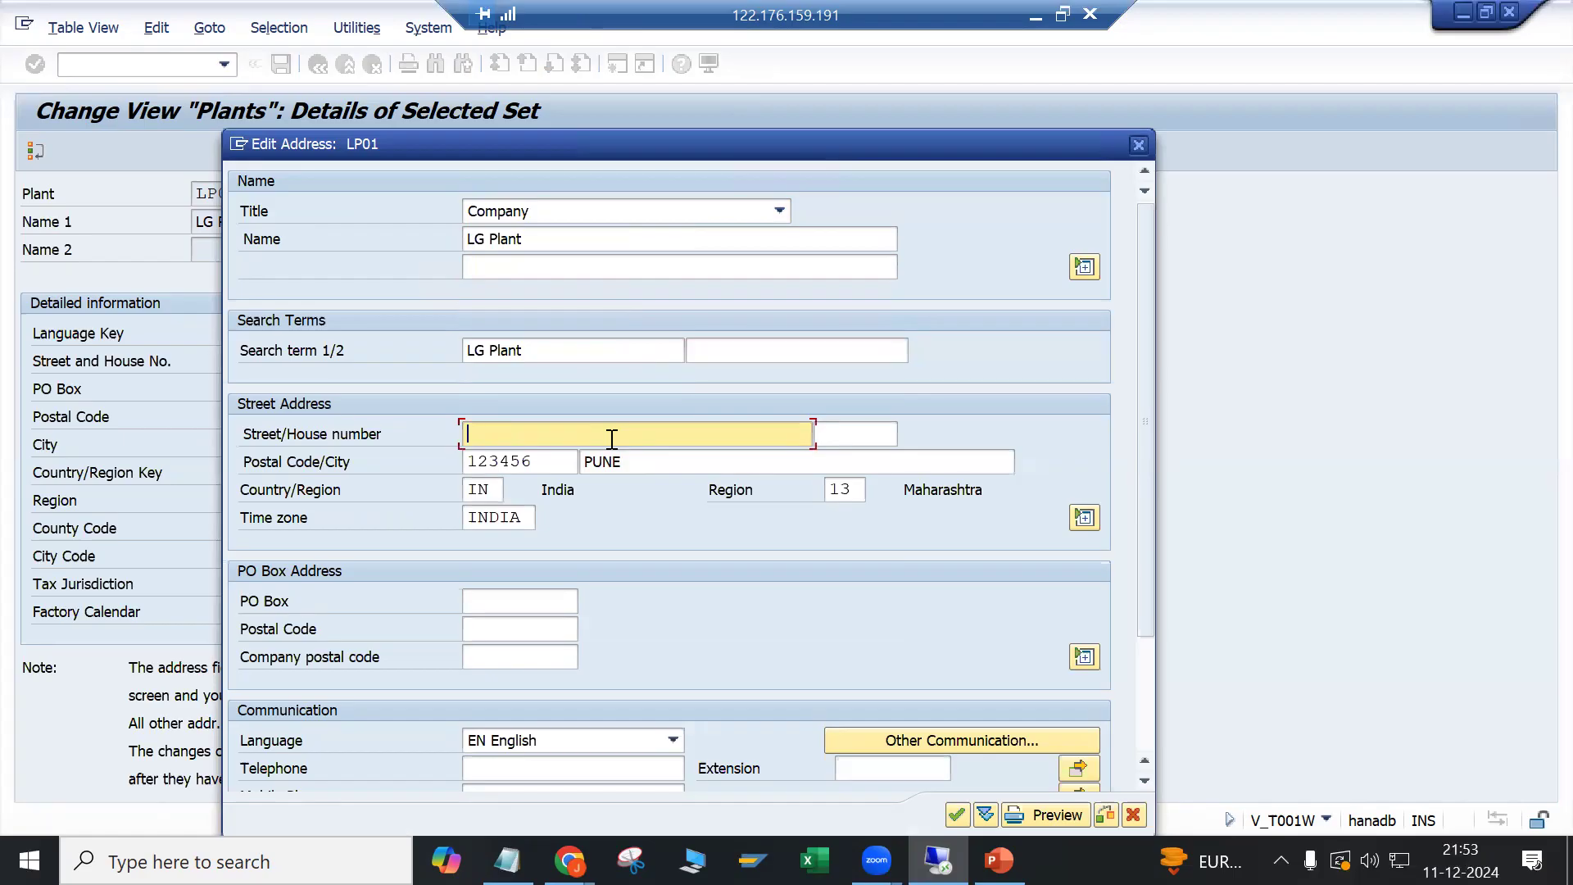
{"action": "type", "text": "Delhi"}
{"action": "left_click", "coordinate": [841, 489]}
{"action": "left_click", "coordinate": [871, 489]}
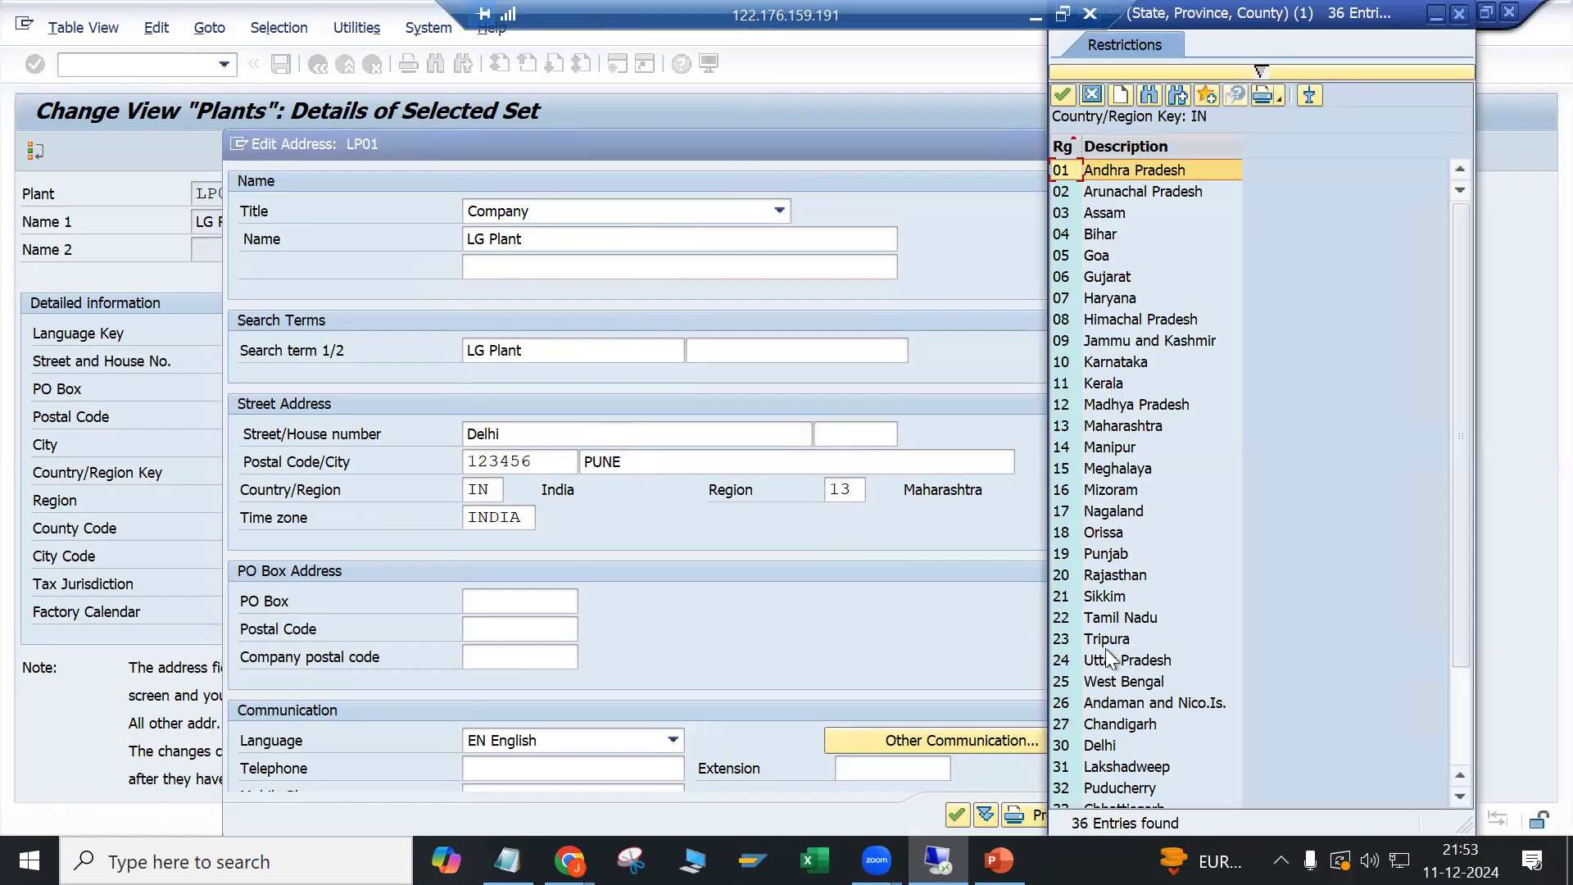
{"action": "double_click", "coordinate": [1110, 745]}
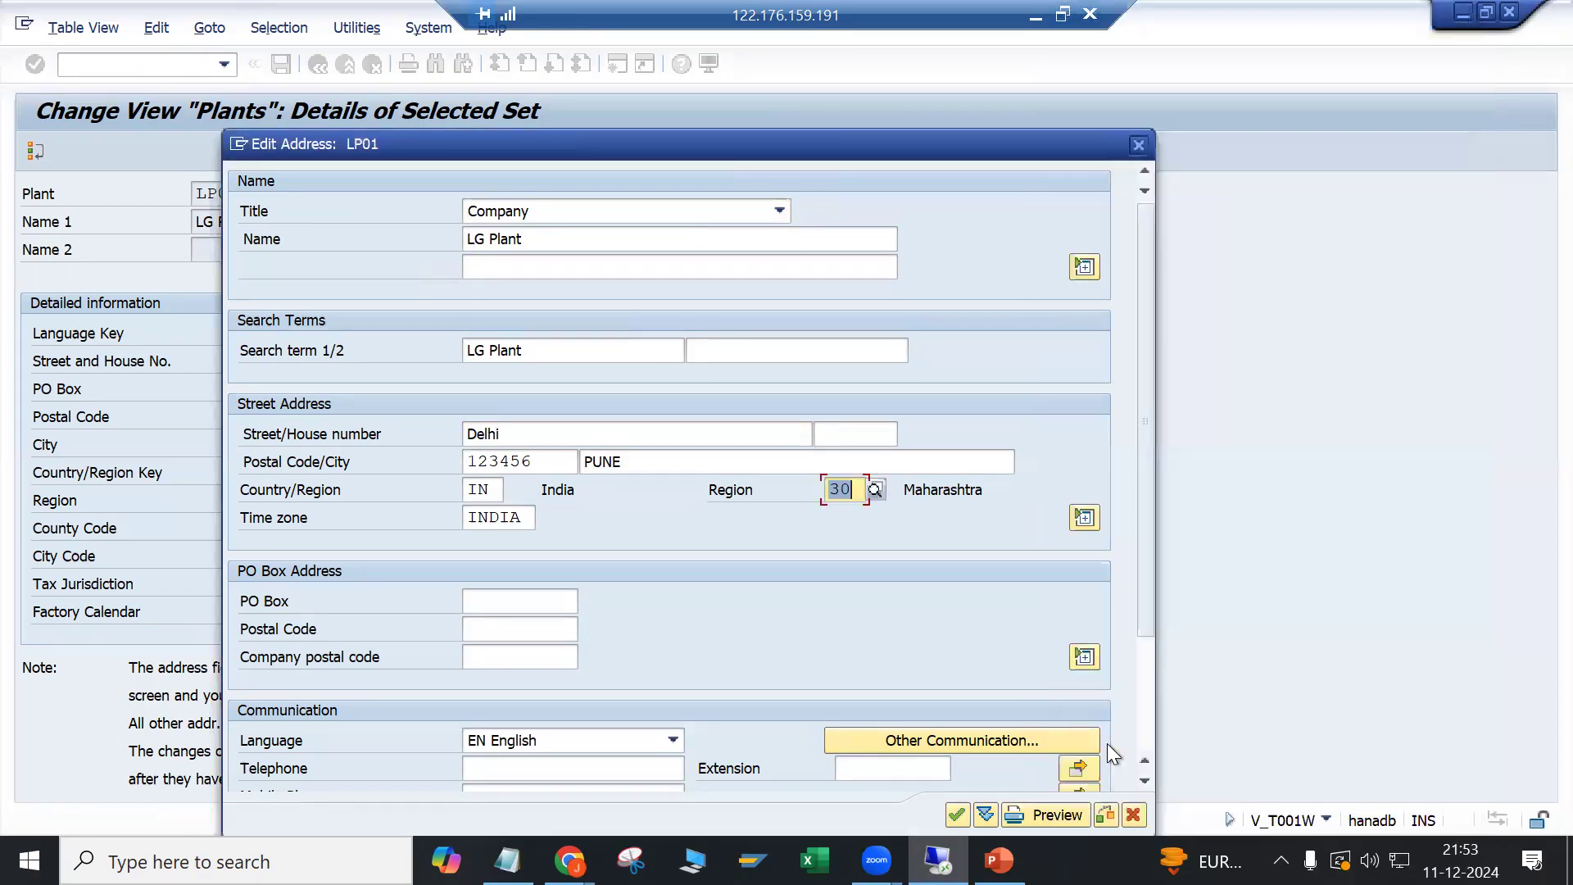
{"action": "scroll", "coordinate": [909, 610], "scroll_direction": "down", "scroll_amount": 3}
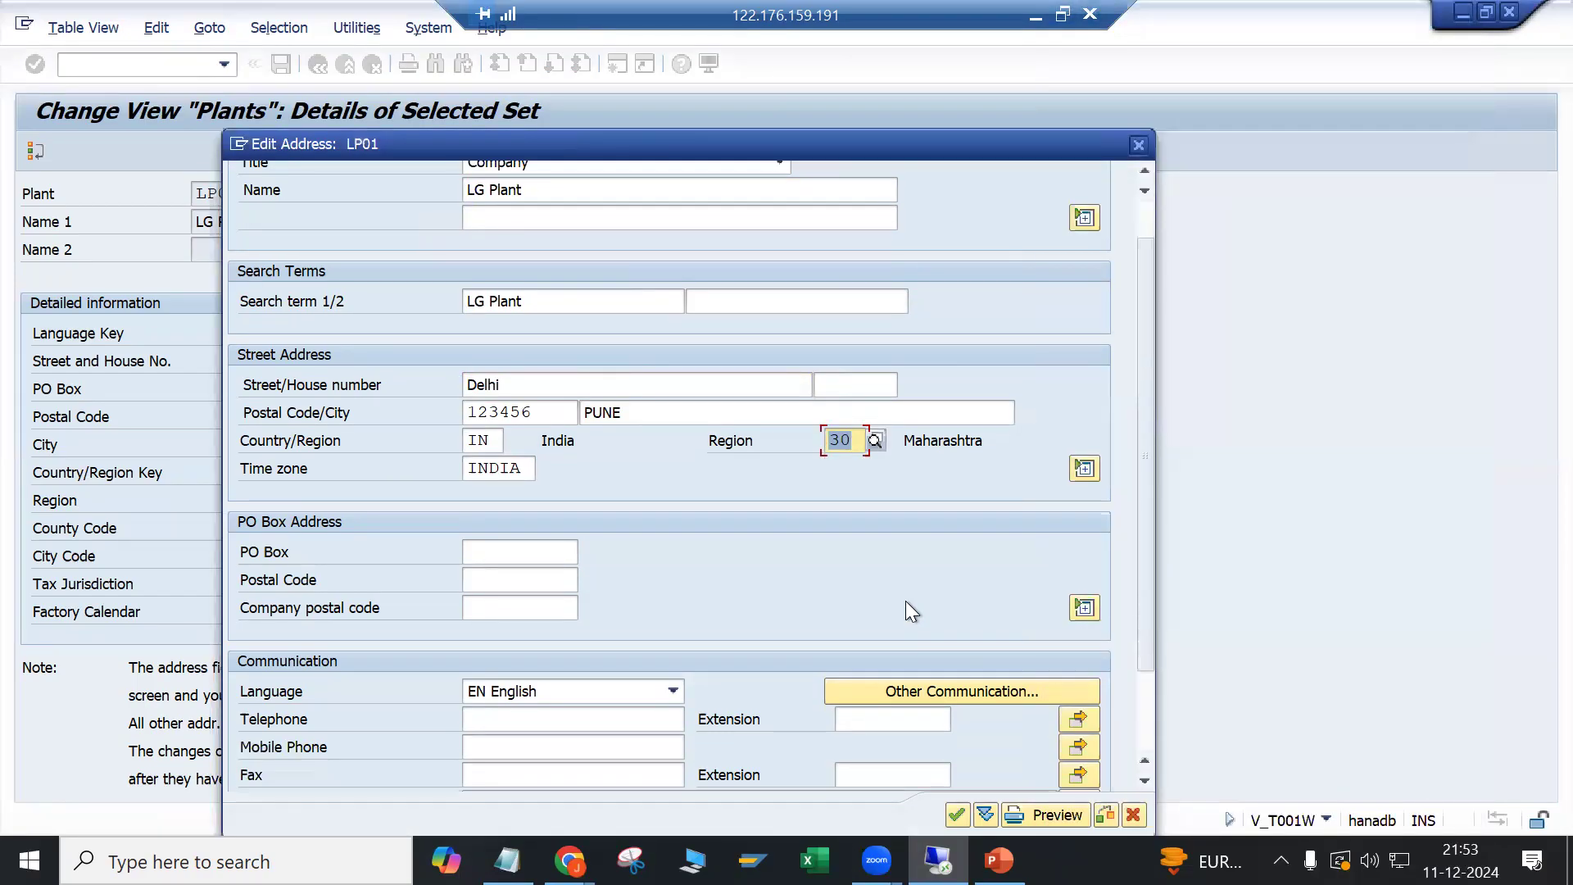
{"action": "scroll", "coordinate": [889, 616], "scroll_direction": "up", "scroll_amount": 3}
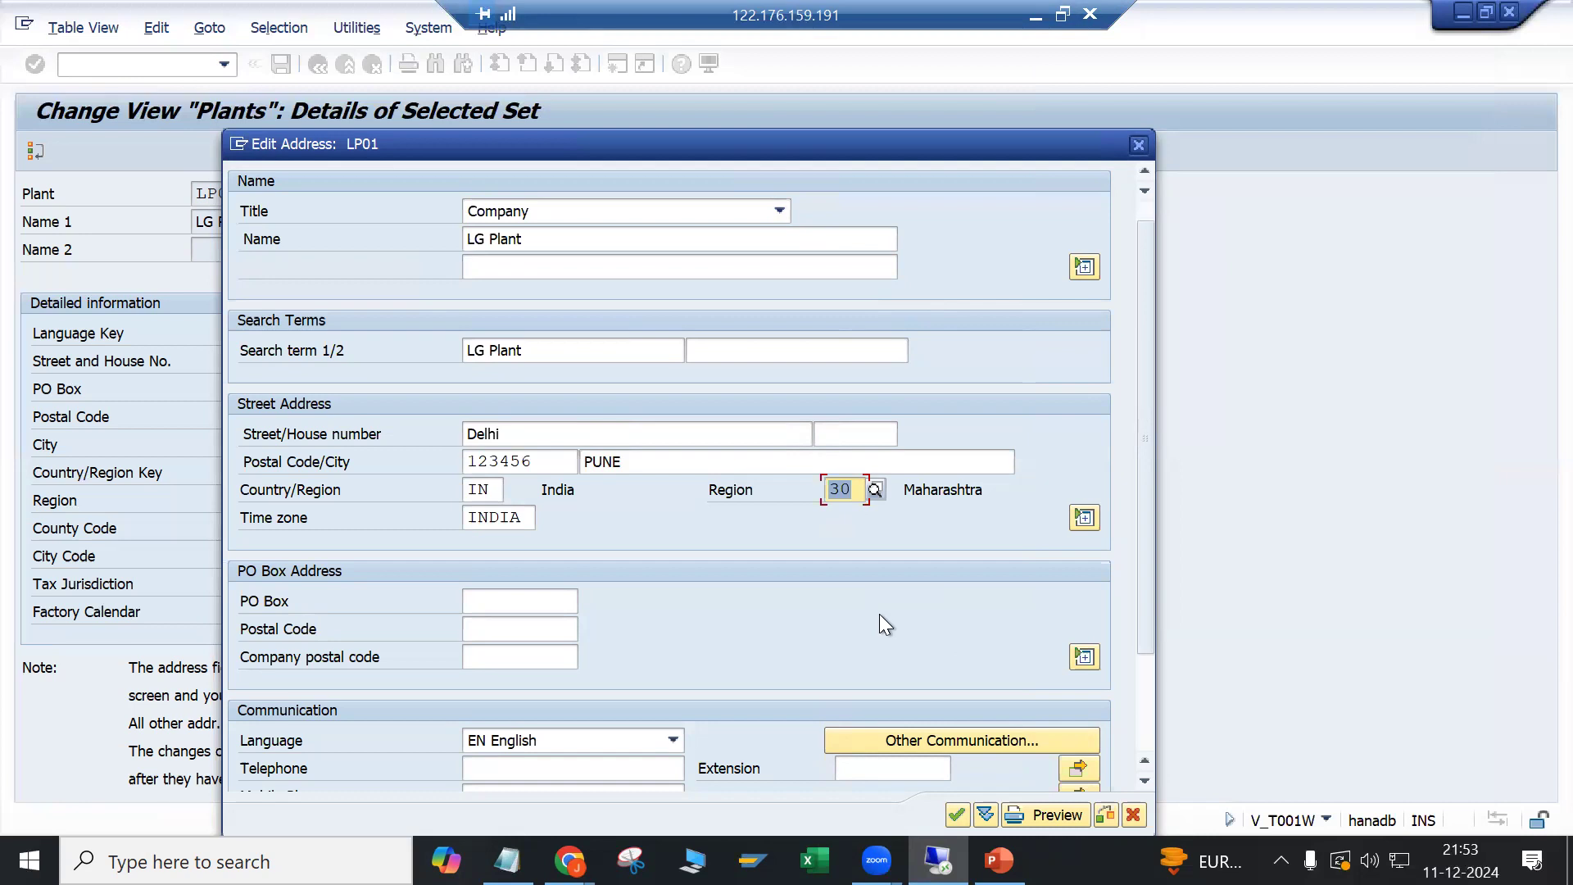
{"action": "scroll", "coordinate": [878, 615], "scroll_direction": "down", "scroll_amount": 3}
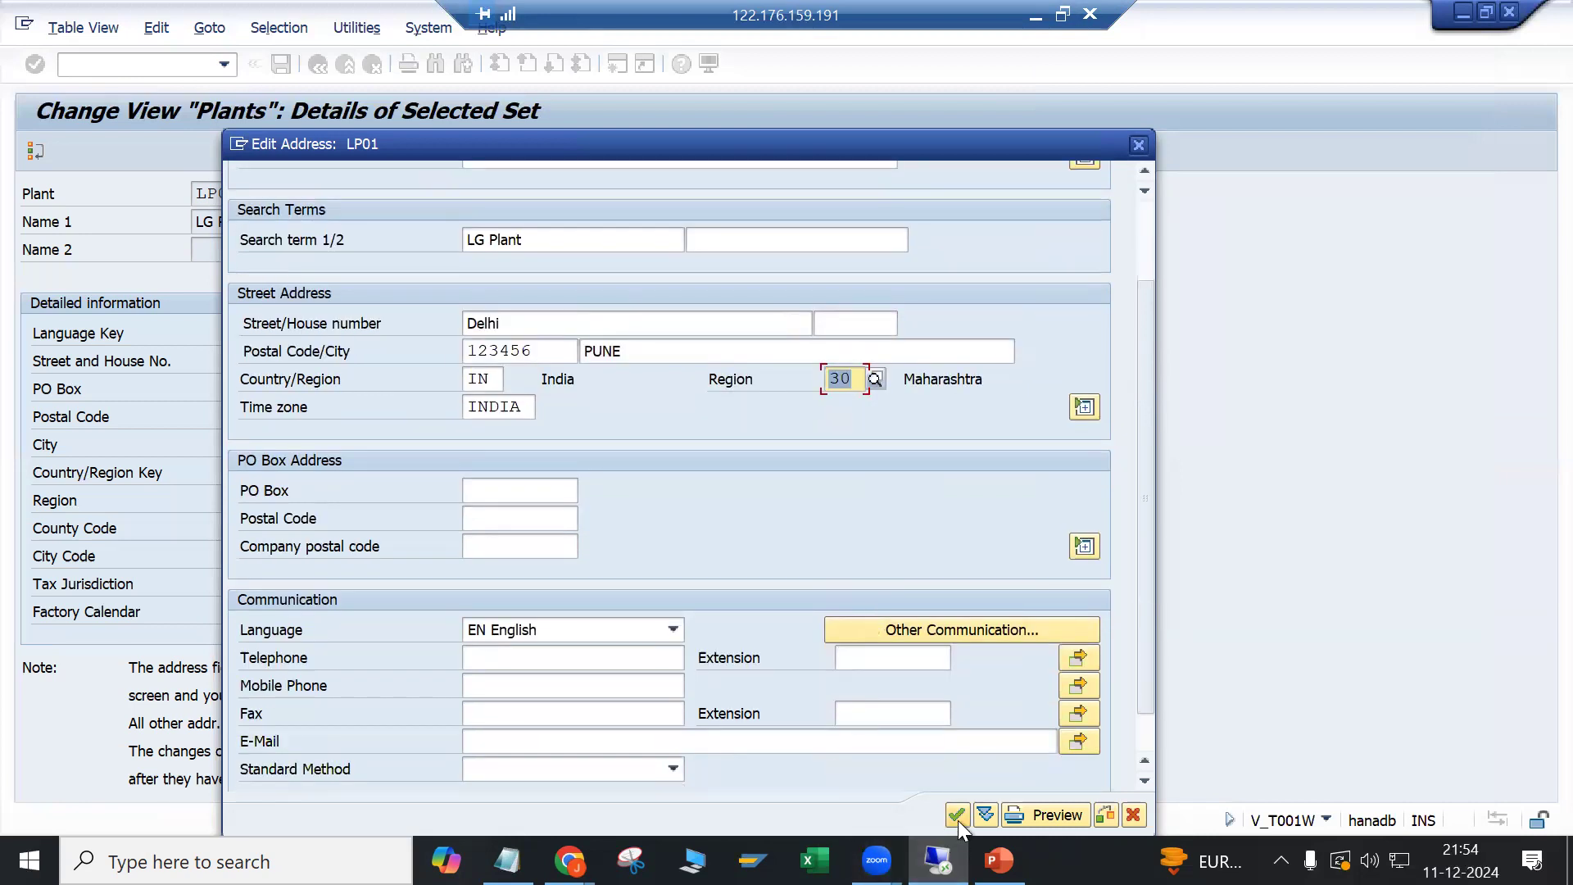
{"action": "key", "text": "Return"}
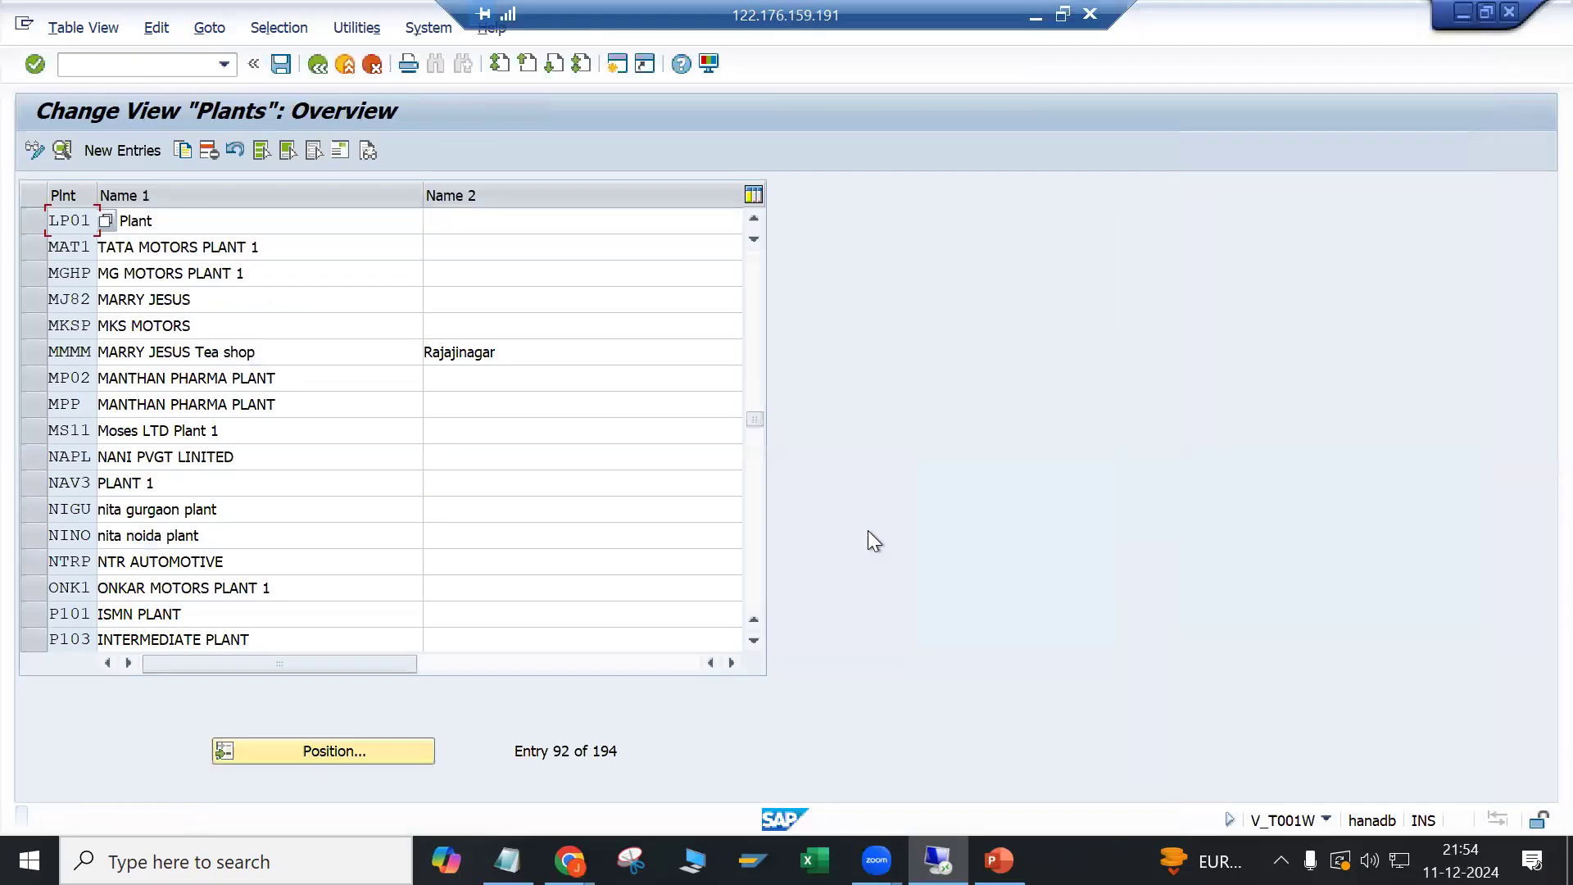
Step: Place the cursor in the LP01 plant's name, check the Google Meet call window, and return to the SAP plants overview
{"action": "left_click", "coordinate": [149, 220]}
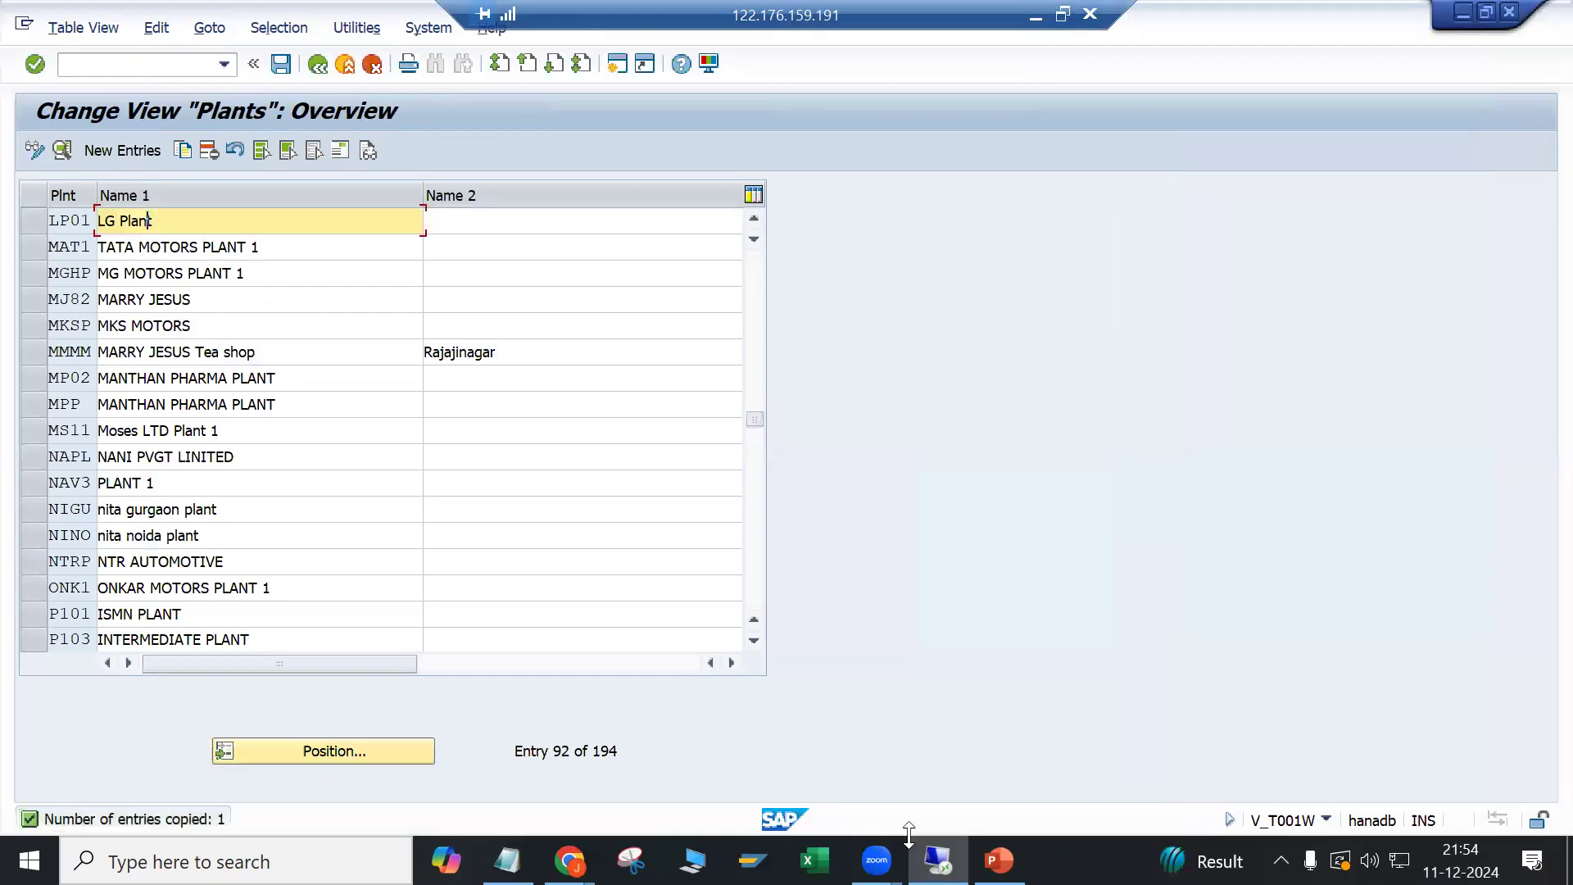
{"action": "mouse_move", "coordinate": [570, 860]}
{"action": "left_click", "coordinate": [426, 749]}
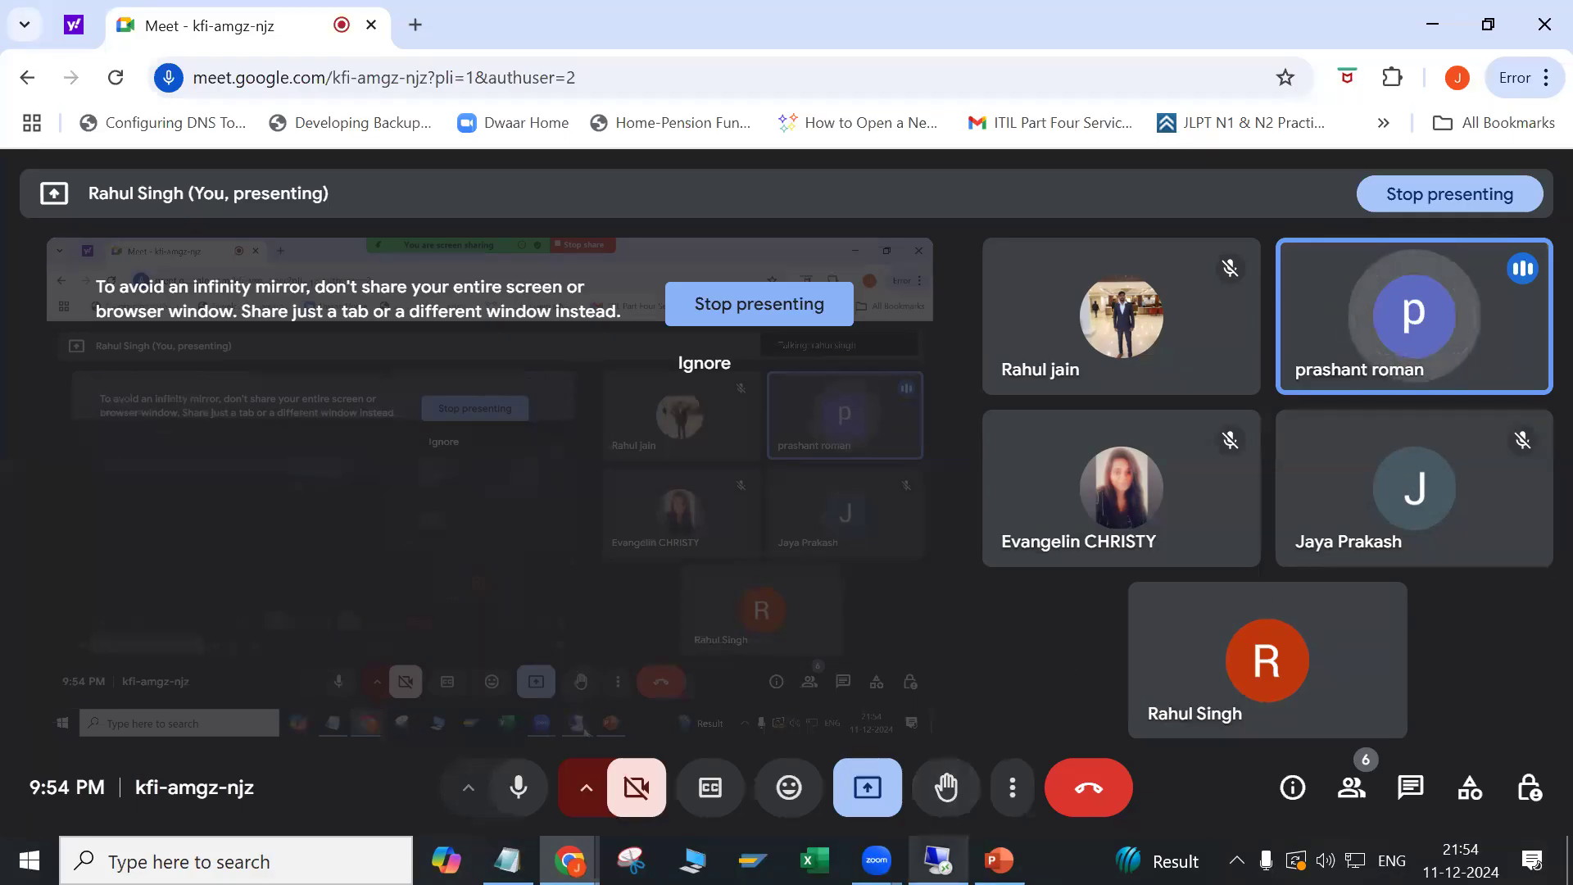
{"action": "mouse_move", "coordinate": [938, 860]}
{"action": "left_click", "coordinate": [937, 731]}
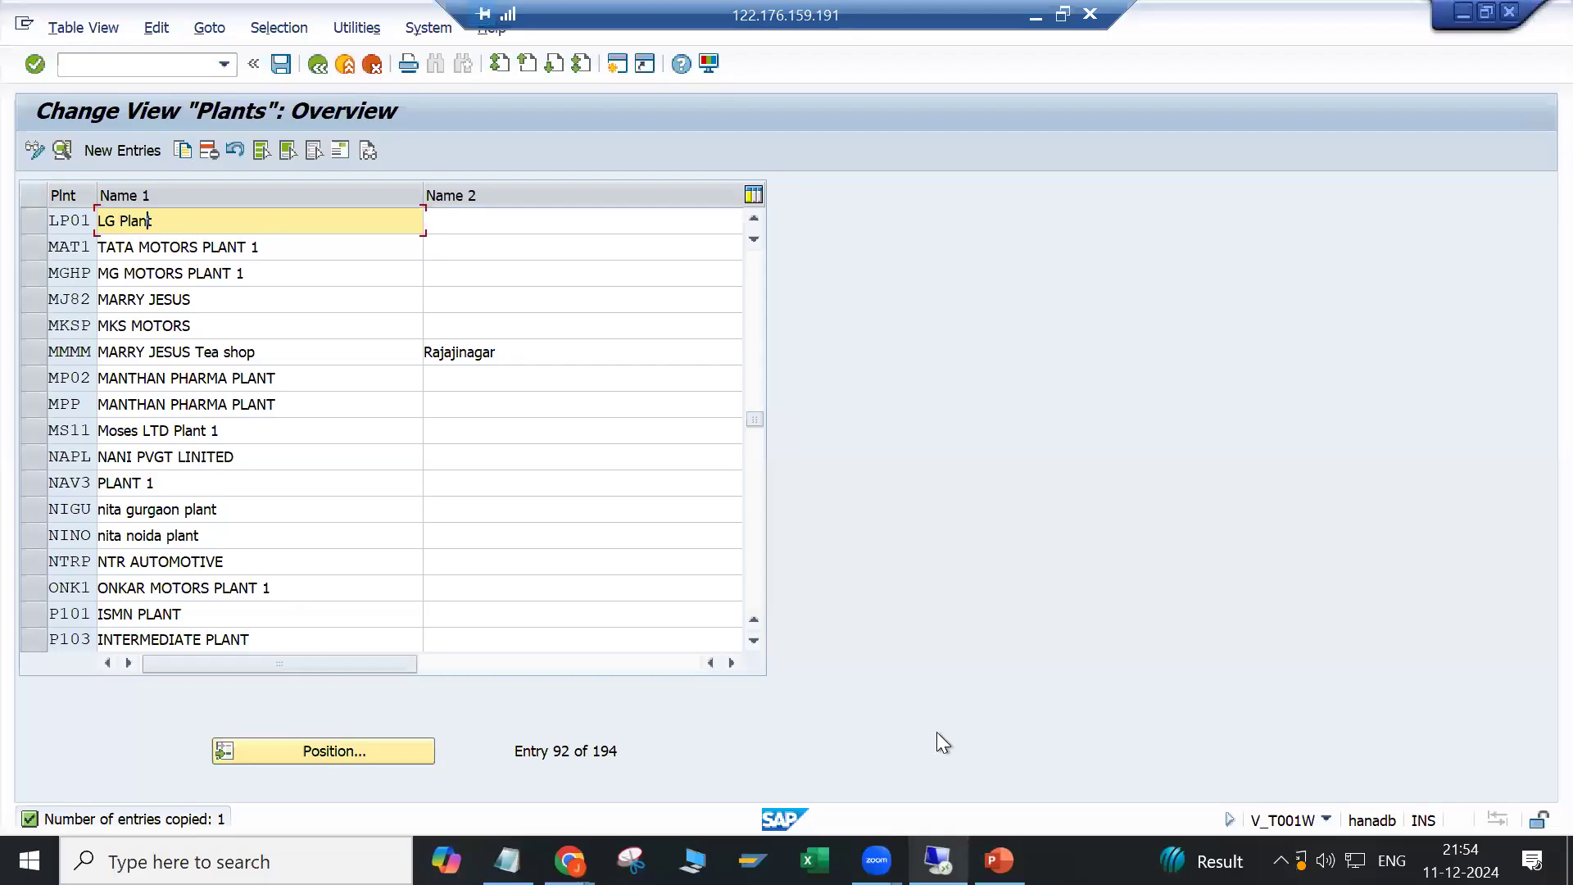
Step: Open the details of plant LP01 and bring up its address for editing
{"action": "double_click", "coordinate": [68, 219]}
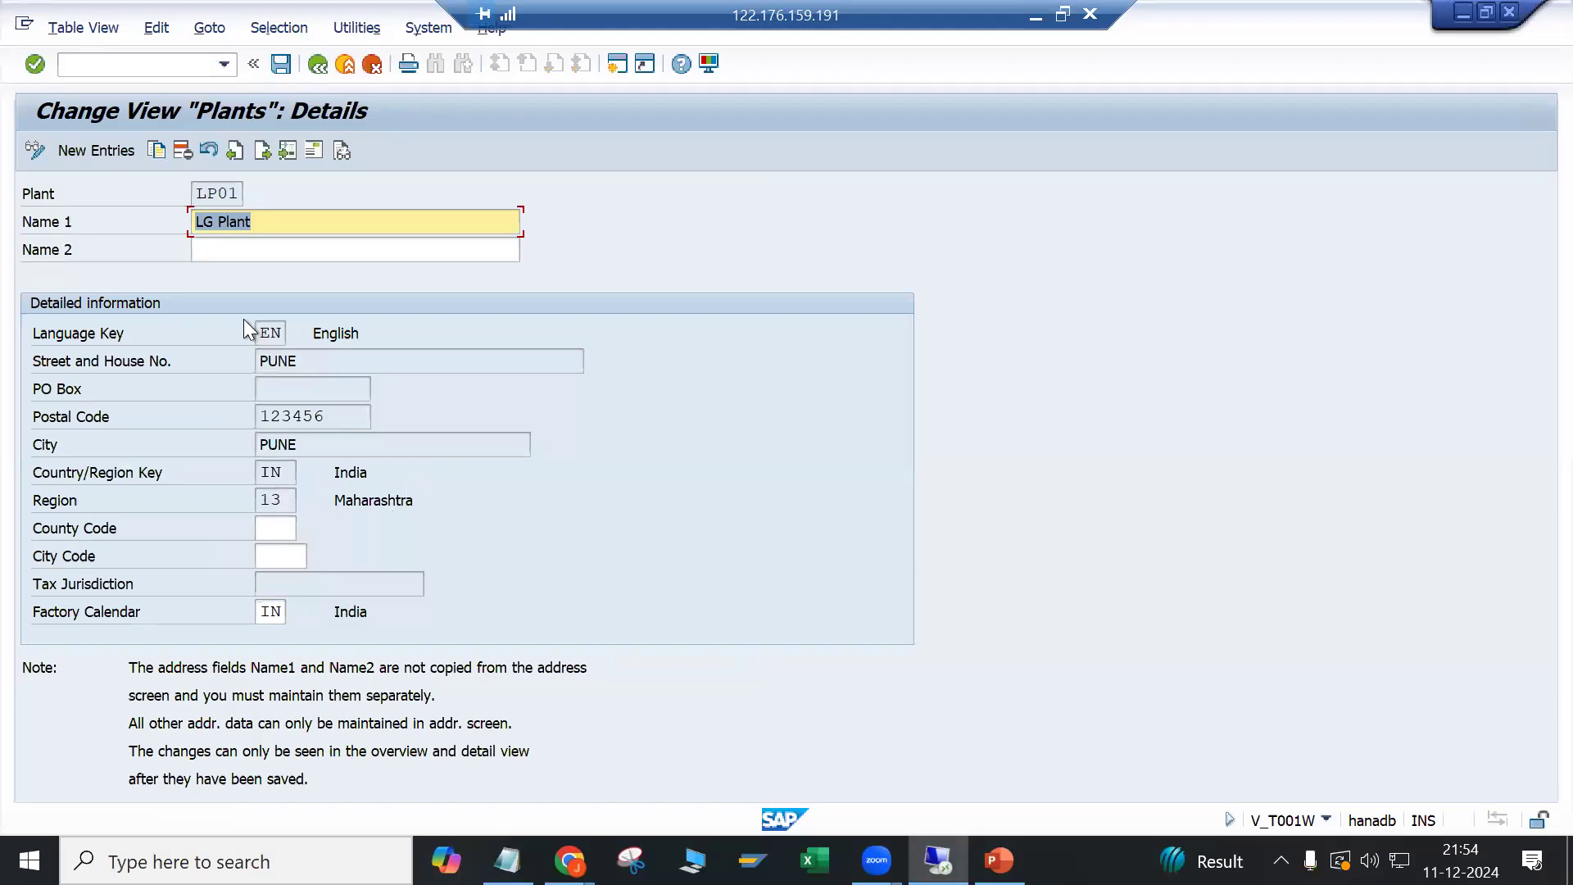
{"action": "left_click", "coordinate": [277, 499]}
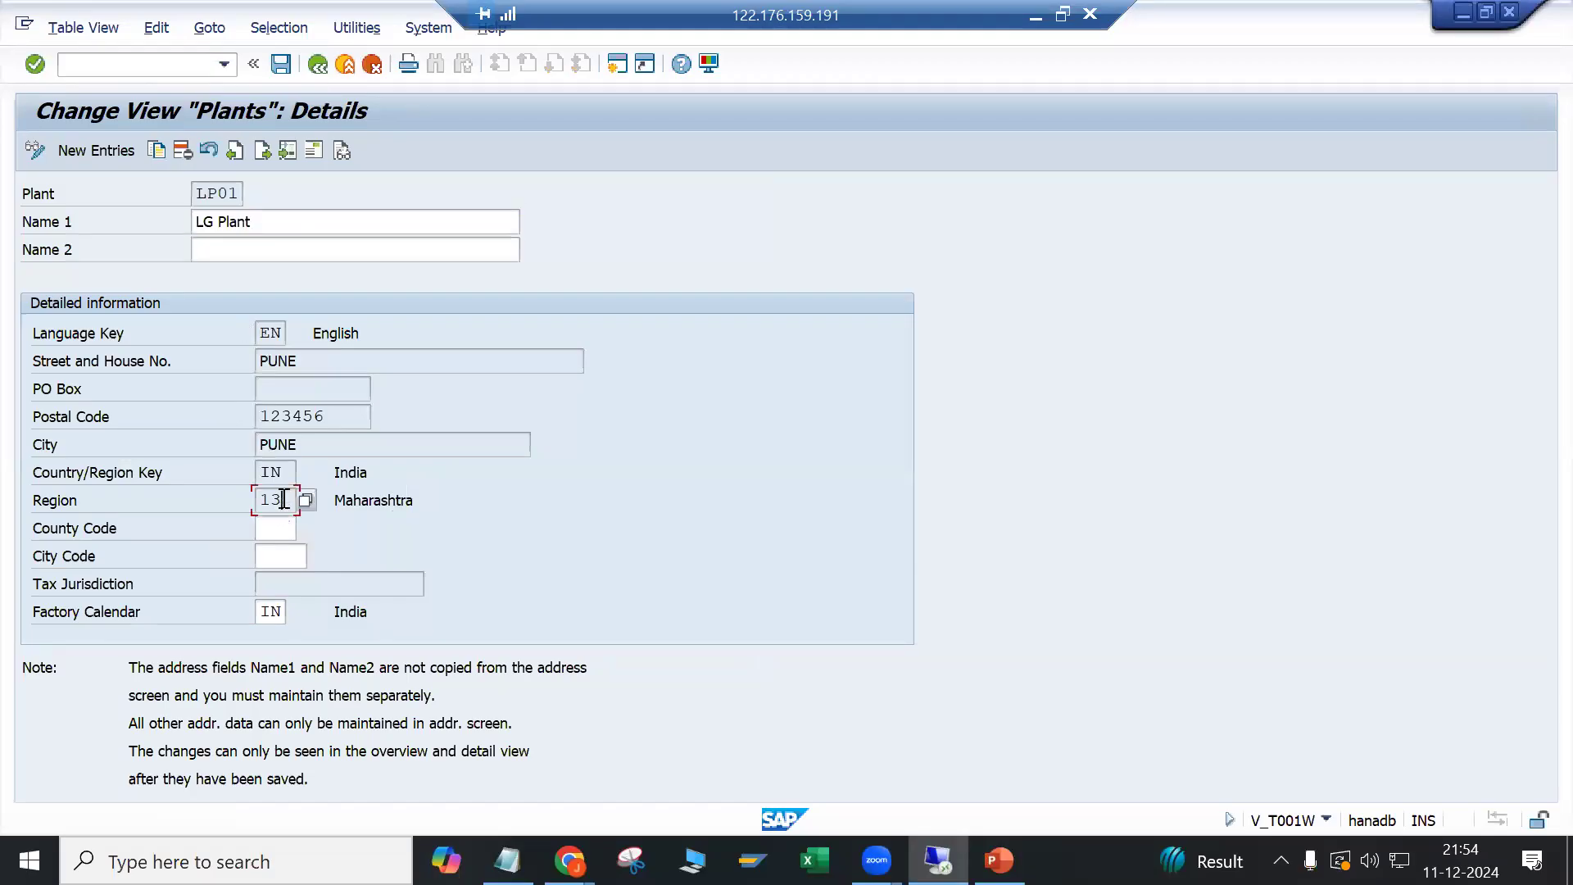
{"action": "left_click", "coordinate": [348, 149]}
{"action": "left_click", "coordinate": [267, 221]}
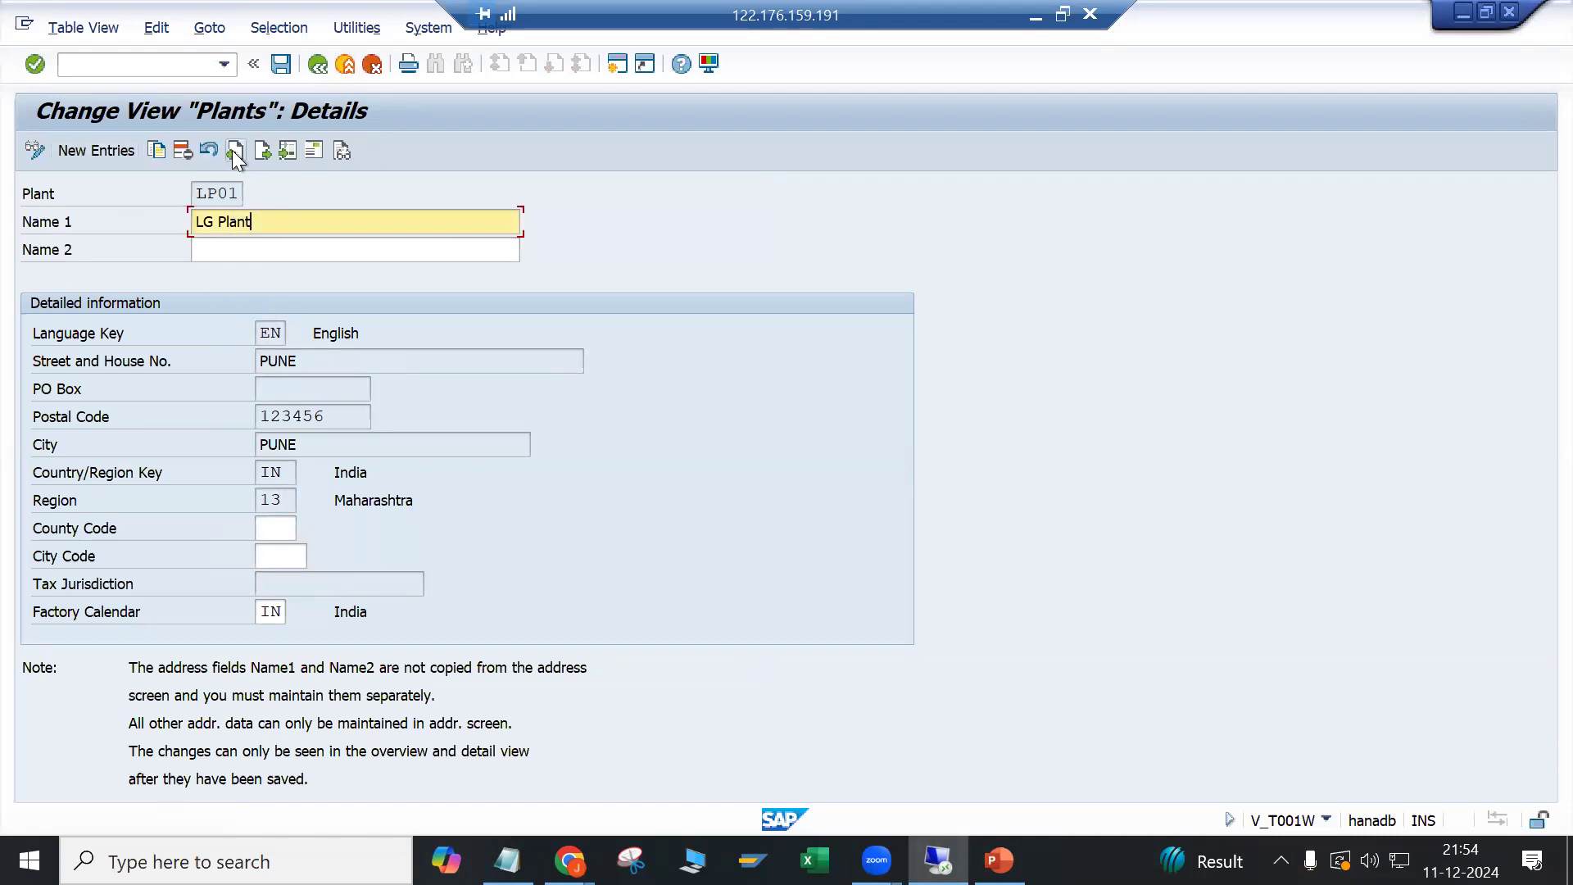
{"action": "left_click", "coordinate": [314, 151]}
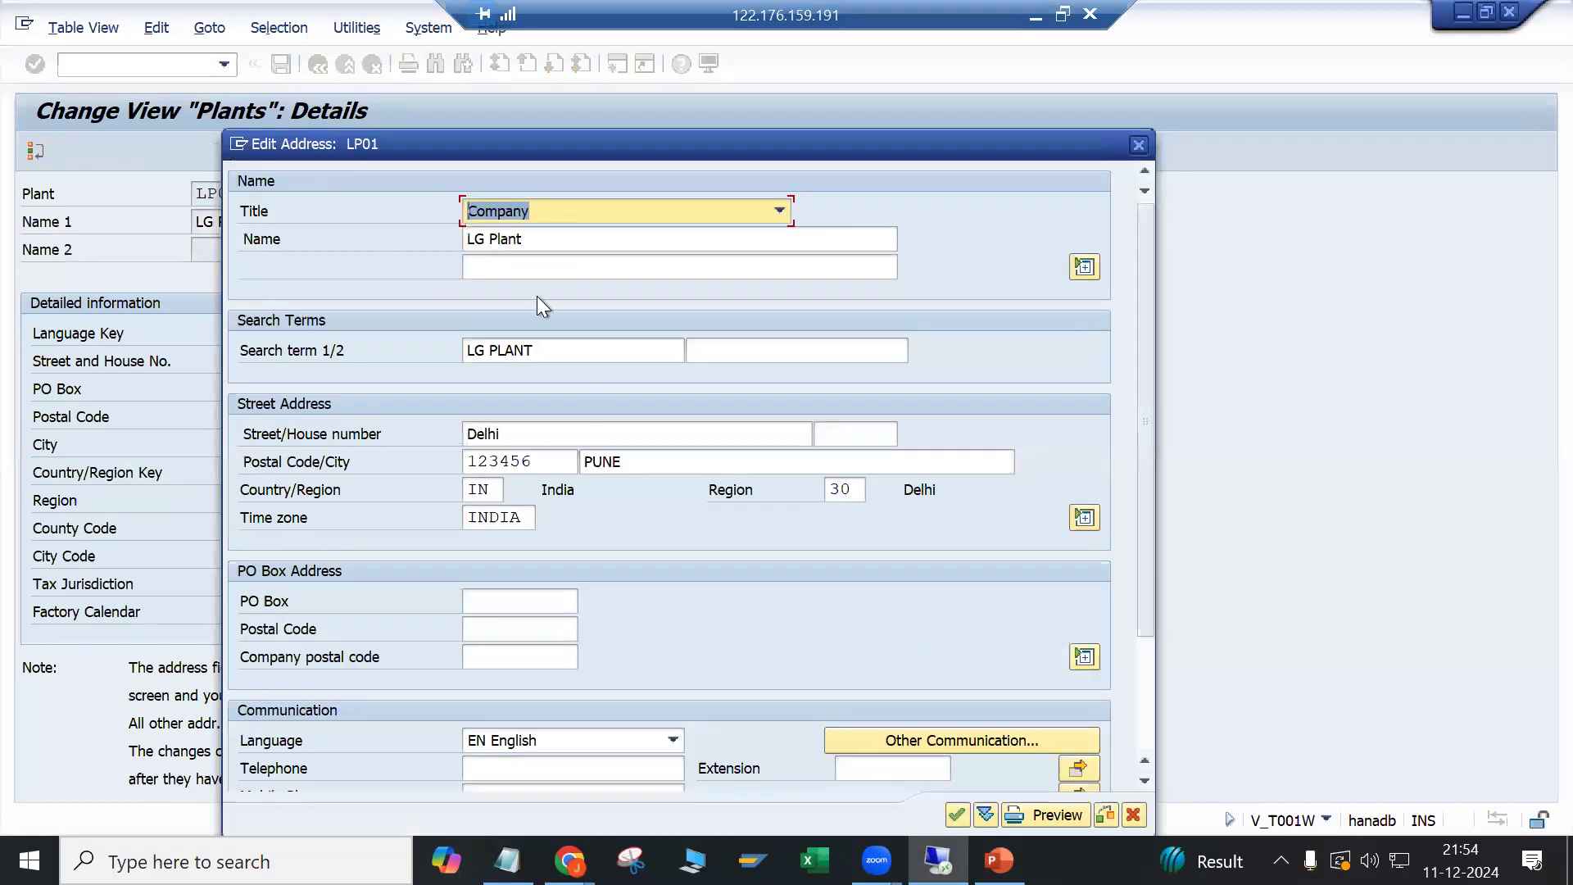
Step: Replace the city in the LP01 plant address with Delhi
{"action": "left_click", "coordinate": [651, 465]}
{"action": "key", "text": "BackSpace"}
{"action": "key", "text": "BackSpace"}
{"action": "key", "text": "BackSpace"}
{"action": "key", "text": "BackSpace"}
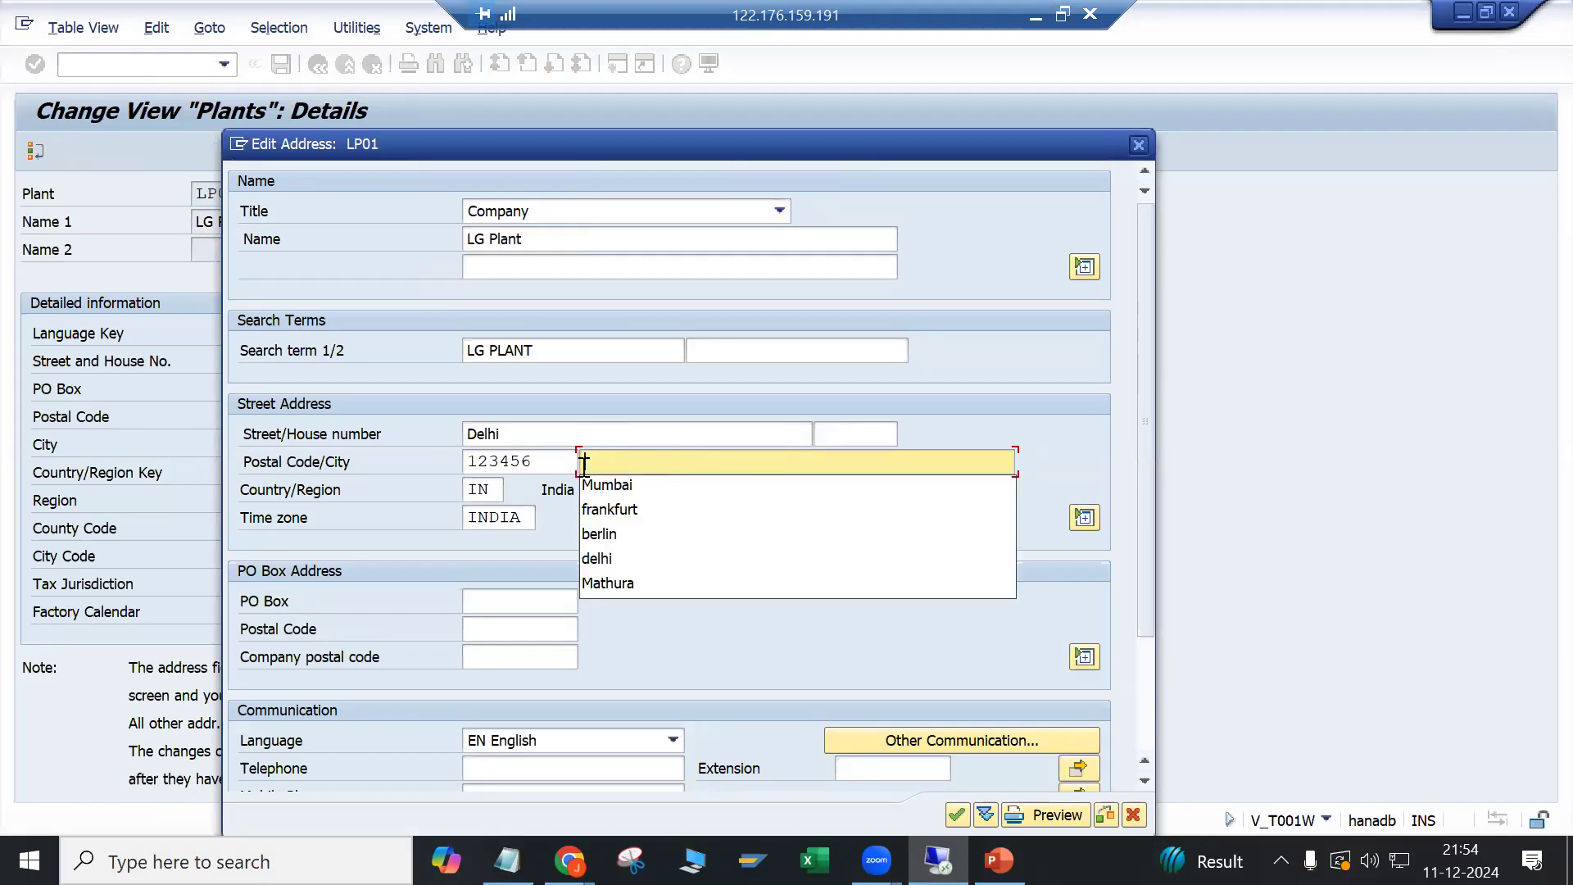
{"action": "left_click", "coordinate": [502, 432]}
{"action": "left_click", "coordinate": [662, 468]}
{"action": "type", "text": "r Delhi"}
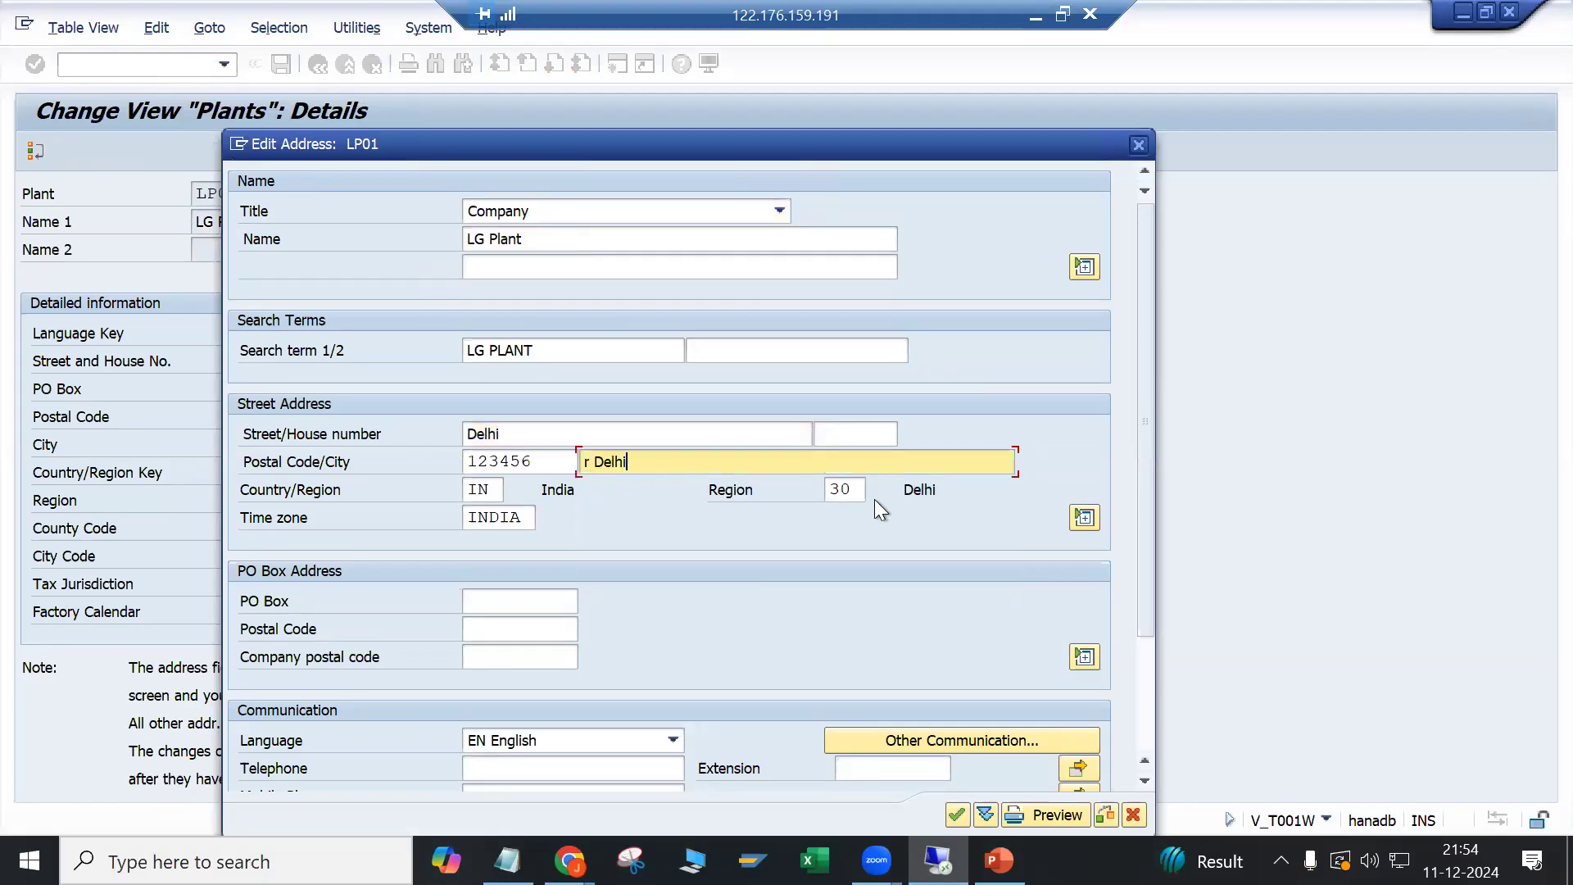
{"action": "left_click", "coordinate": [593, 463]}
{"action": "key", "text": "BackSpace"}
{"action": "key", "text": "BackSpace"}
{"action": "key", "text": "Delete"}
Step: Choose region 30 (Delhi) from the list of possible regions for the LP01 plant address
{"action": "left_click", "coordinate": [848, 489]}
{"action": "left_click", "coordinate": [860, 489]}
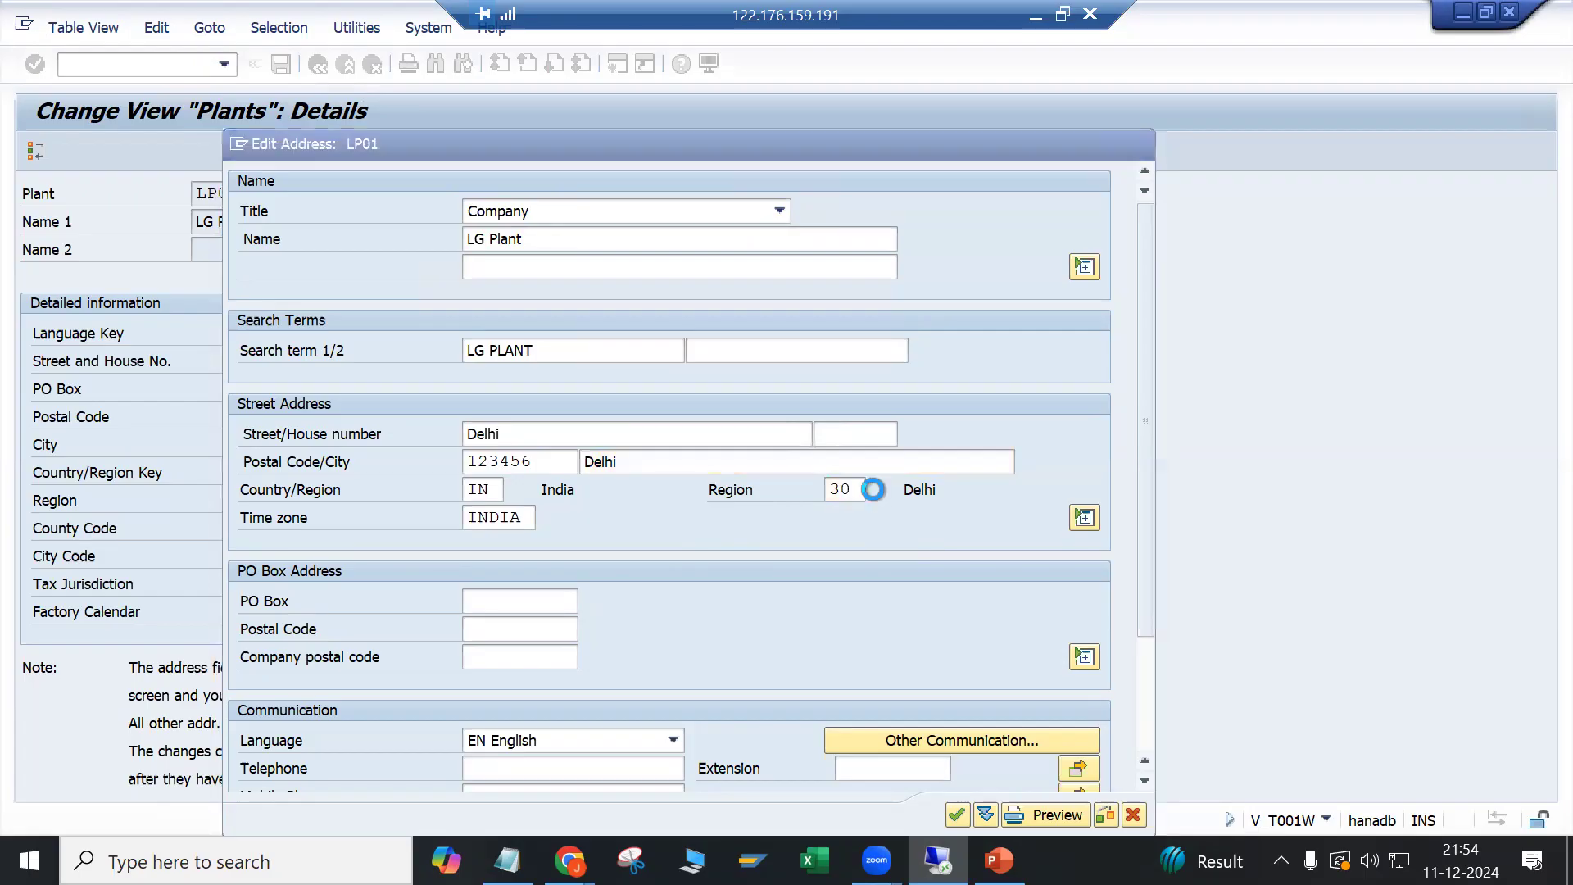
{"action": "scroll", "coordinate": [1097, 623], "scroll_direction": "down", "scroll_amount": 2}
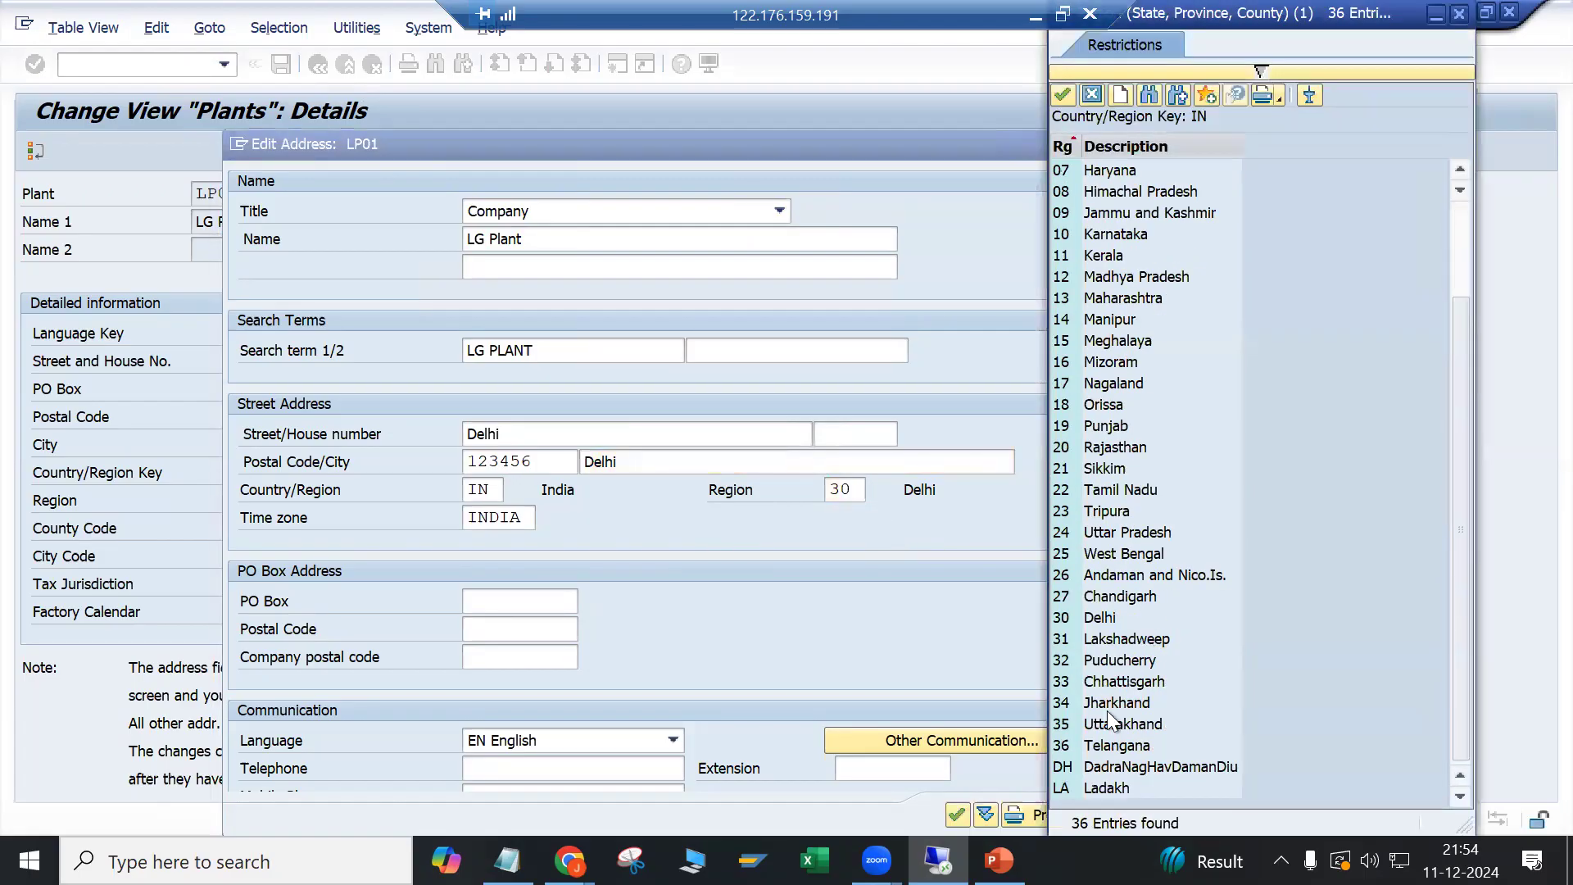
{"action": "double_click", "coordinate": [1098, 618]}
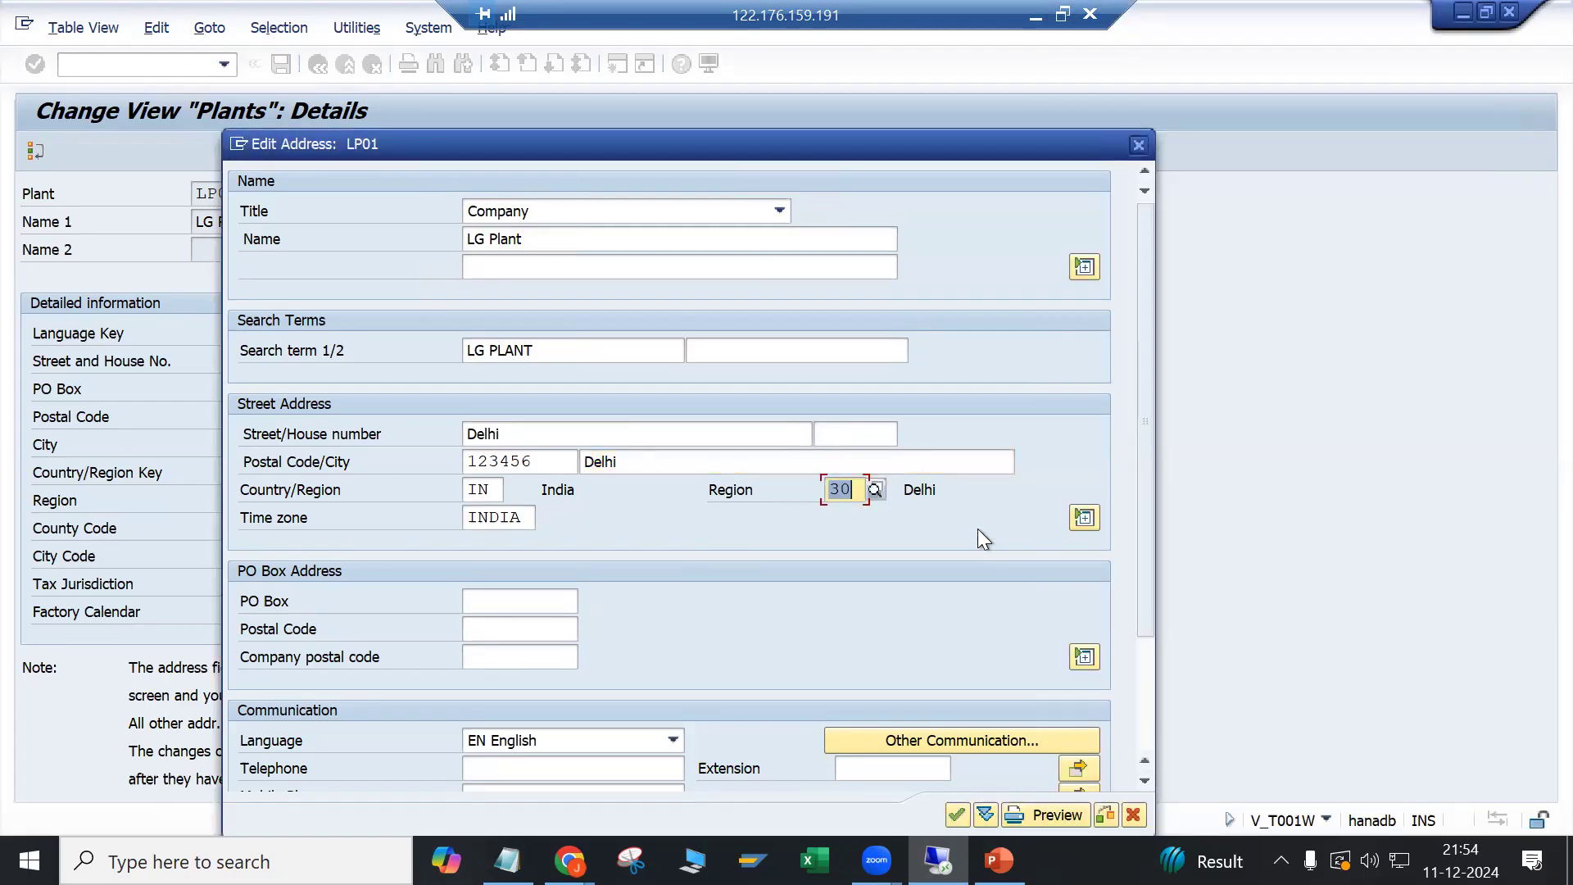
Step: Confirm the LP01 address and save the plant to the customizing request "LG Org structure - 11 Dec 2024"
{"action": "left_click", "coordinate": [1083, 517]}
{"action": "scroll", "coordinate": [831, 547], "scroll_direction": "down", "scroll_amount": 6}
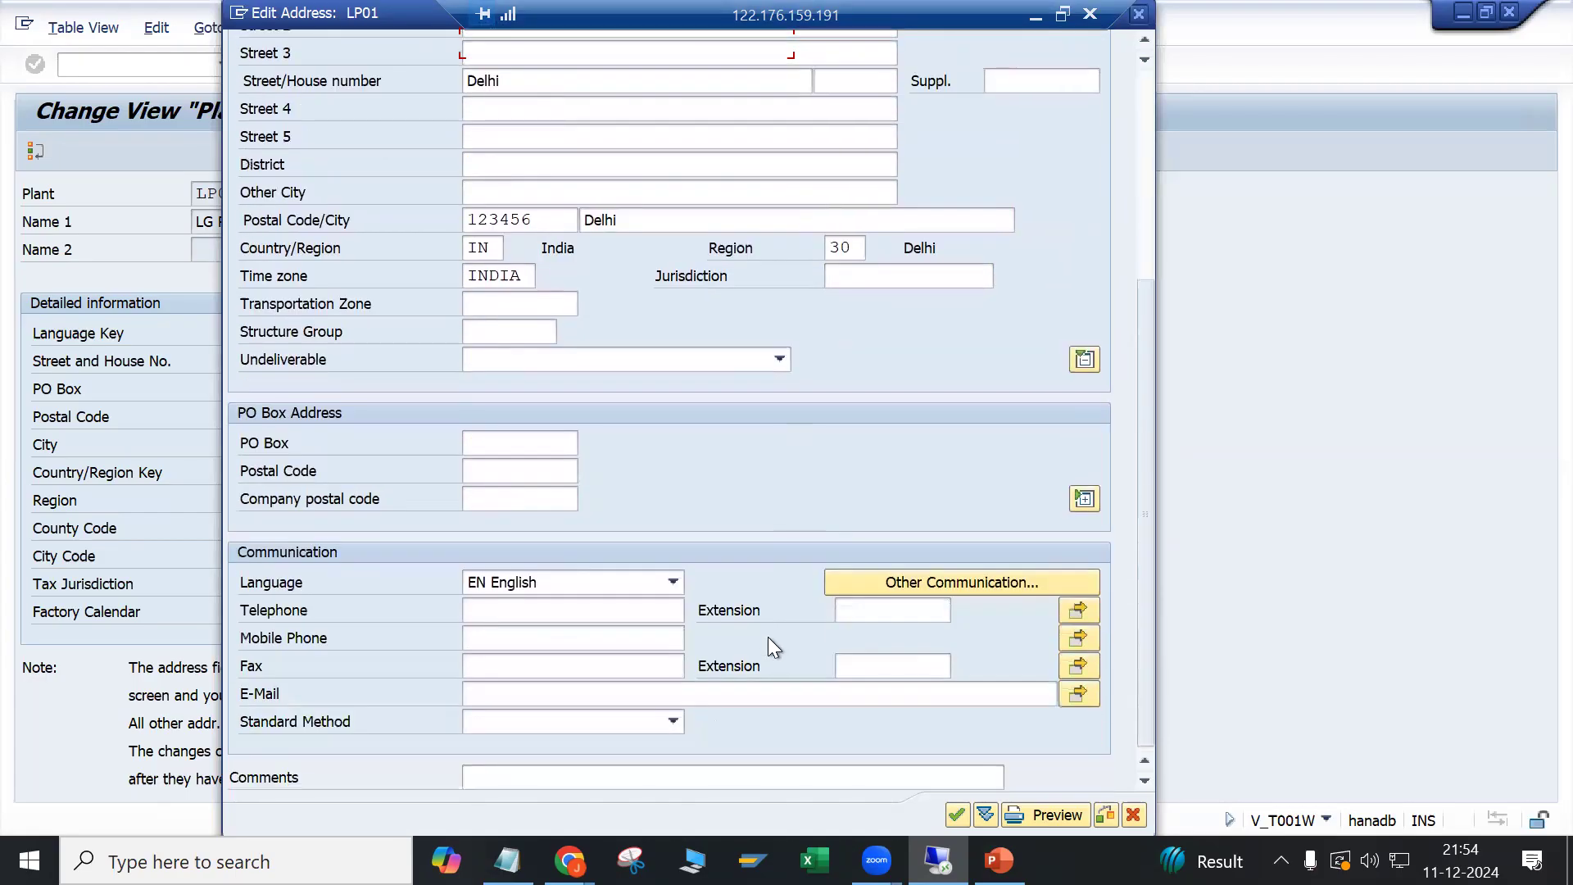
{"action": "left_click", "coordinate": [956, 814]}
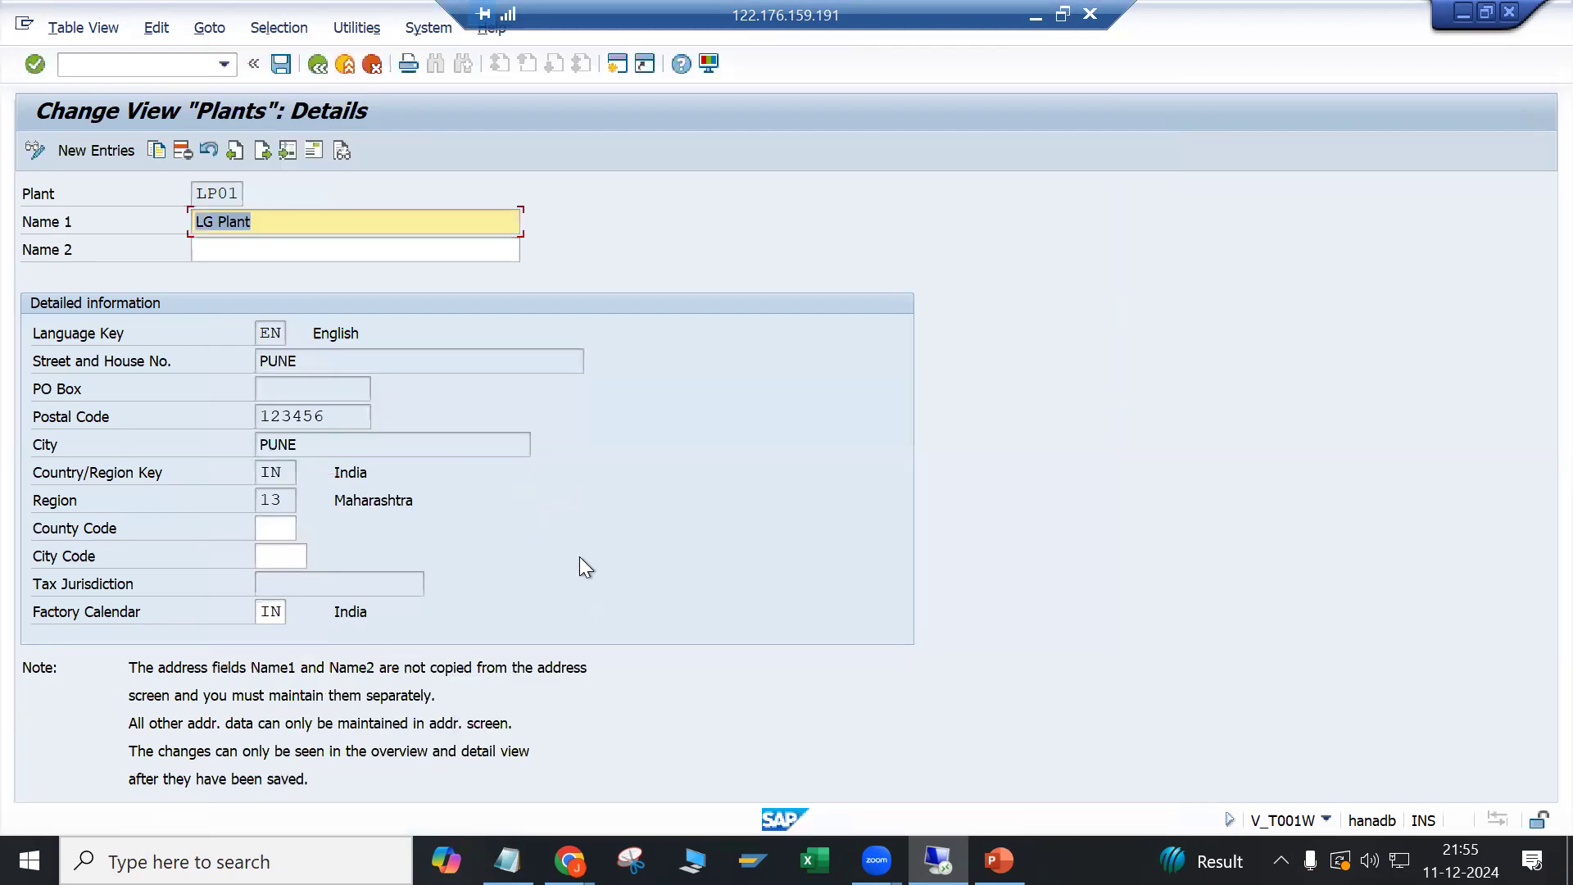
{"action": "left_click", "coordinate": [281, 64]}
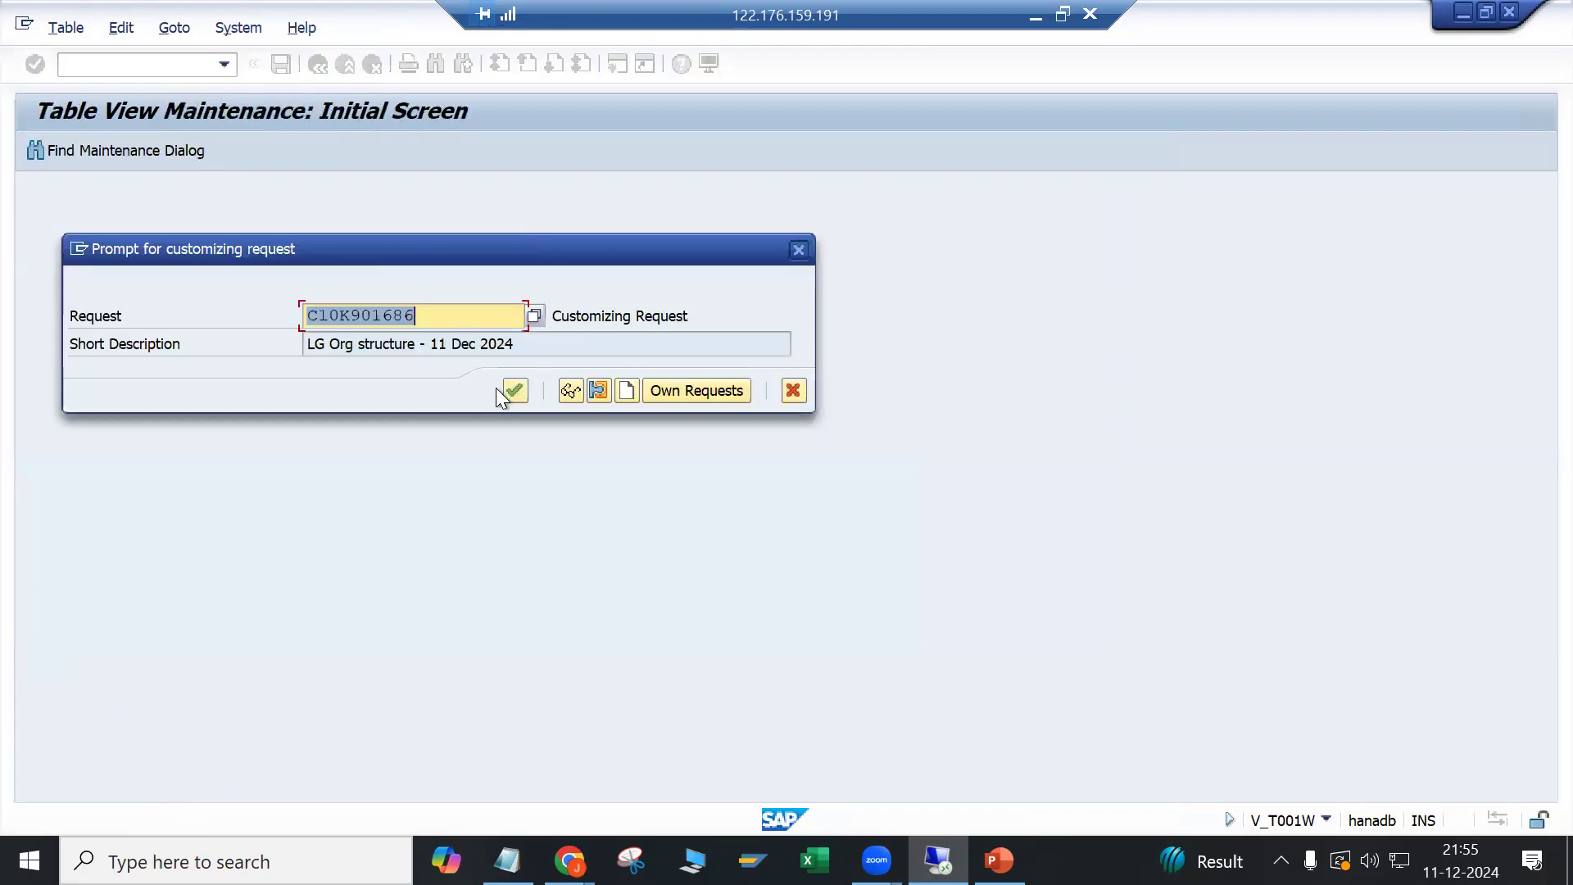
{"action": "left_click", "coordinate": [513, 386]}
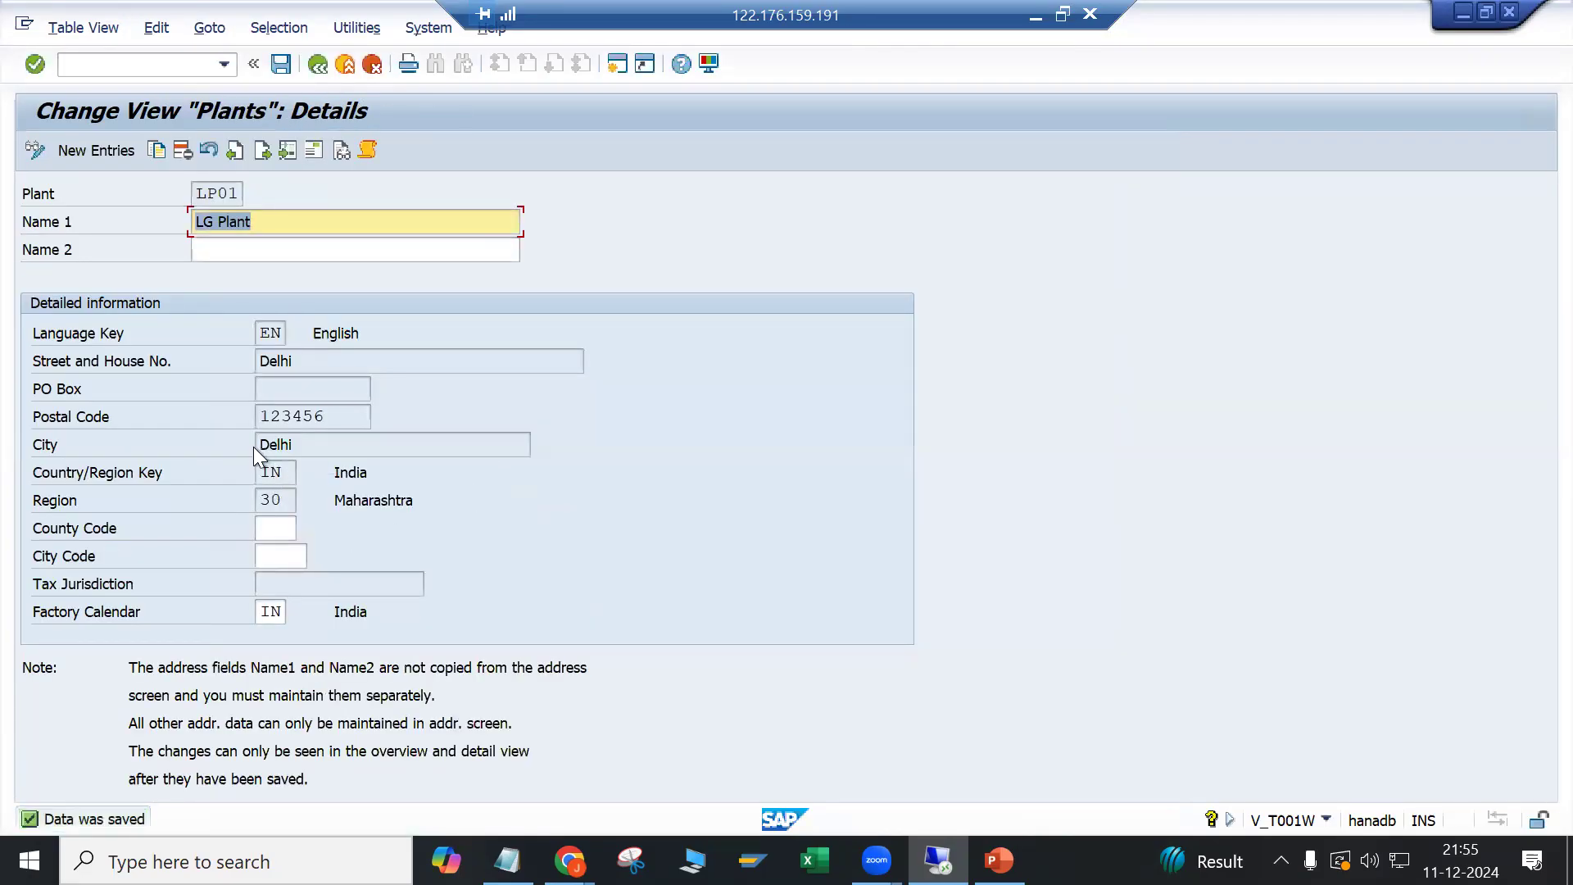
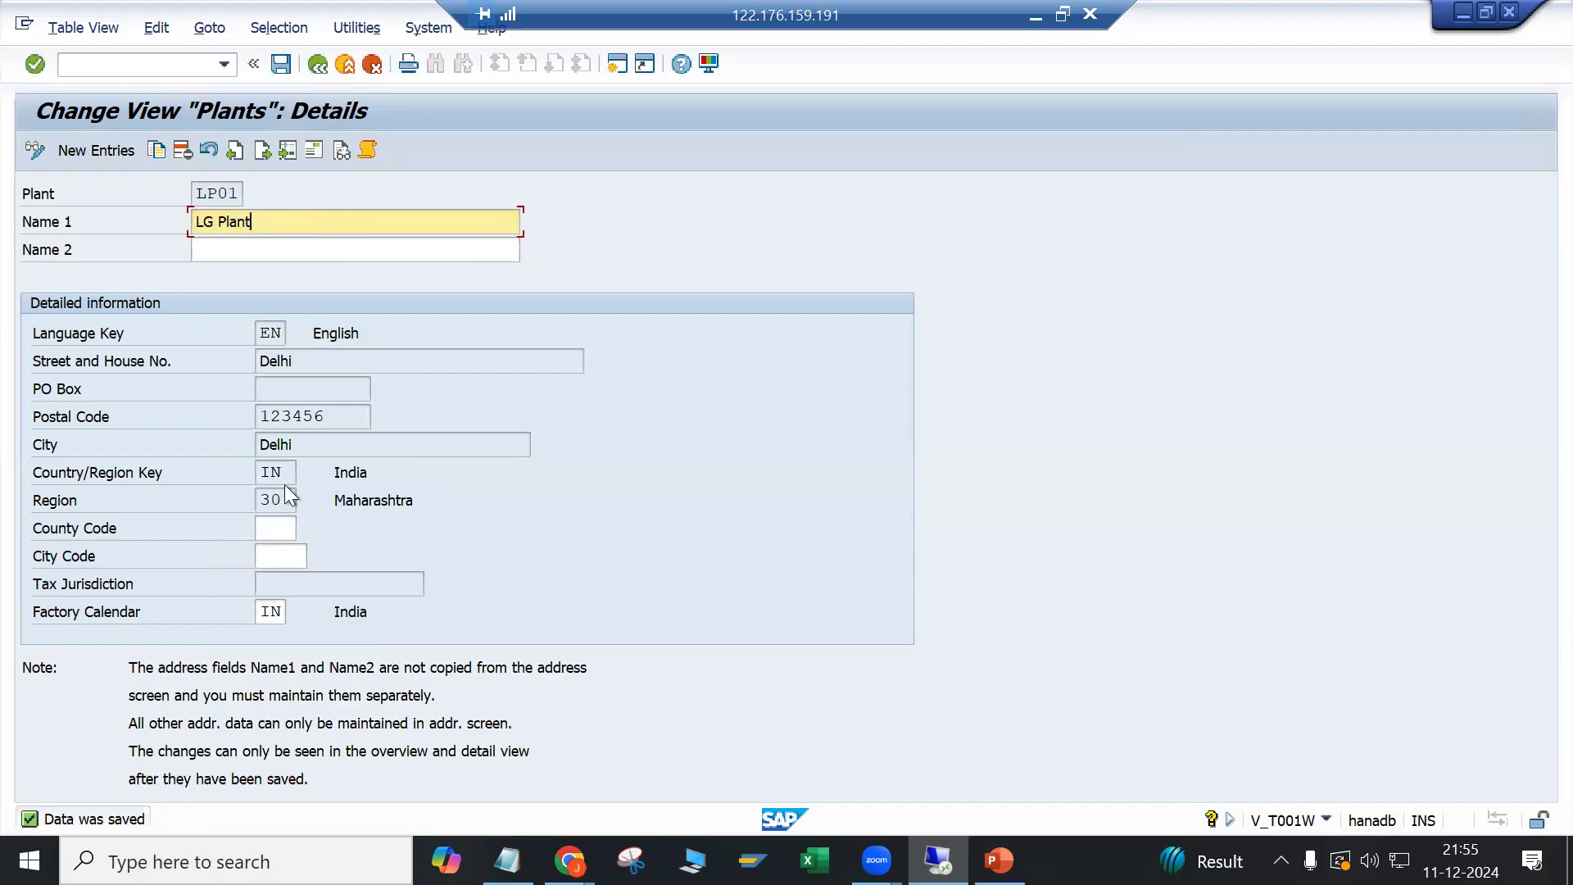
Step: Compare the region code and description in the LP01 details with the region in the plant's address, and close the address
{"action": "mouse_move", "coordinate": [570, 860]}
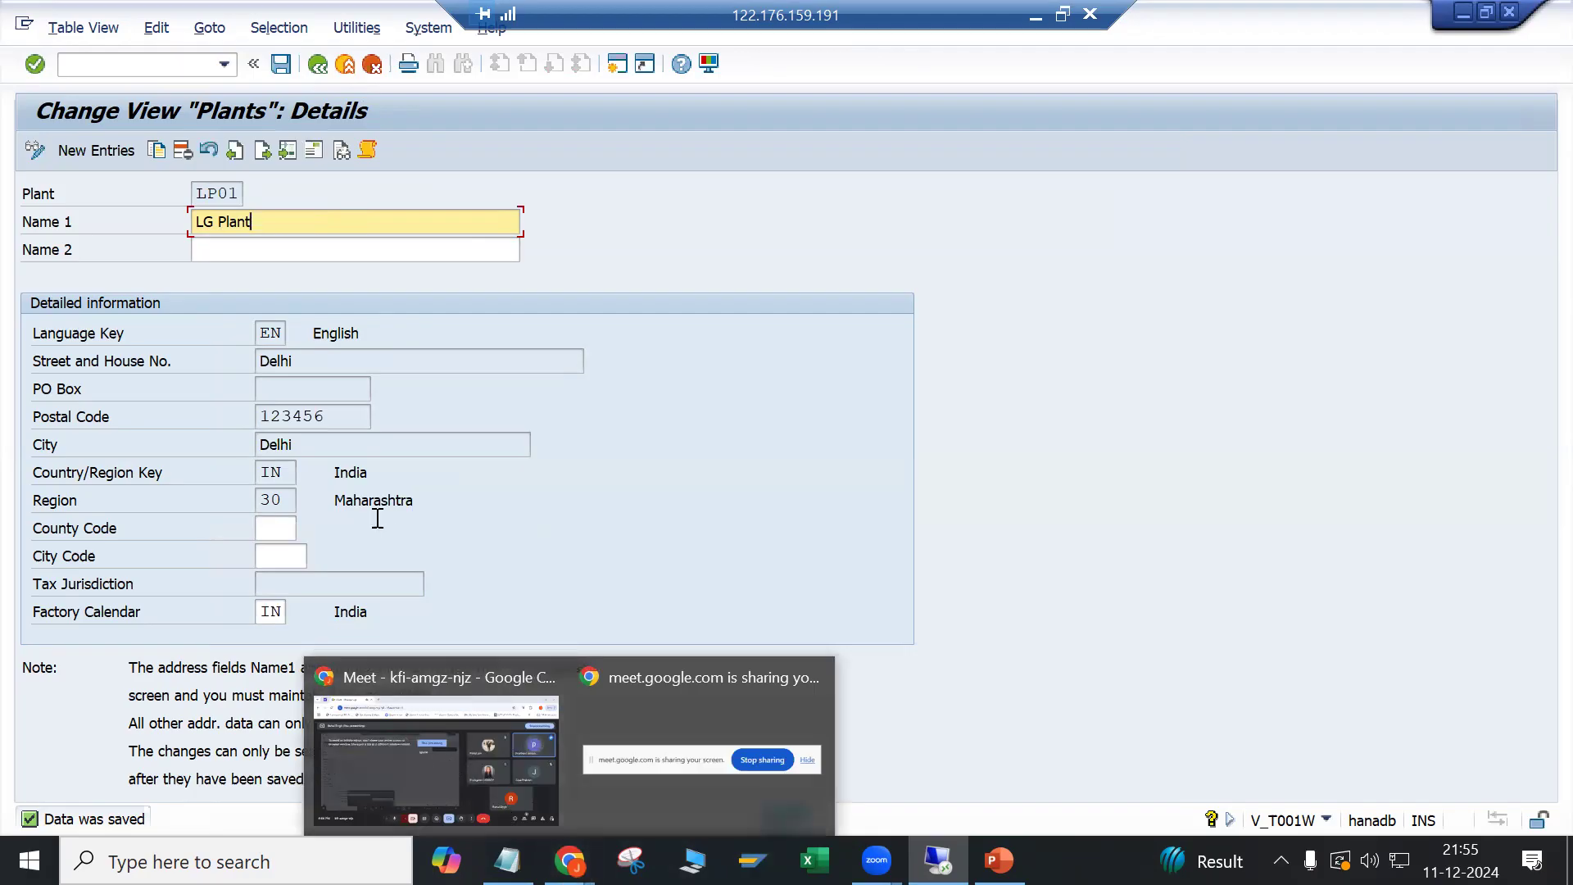
{"action": "left_click_drag", "start_coordinate": [347, 506], "coordinate": [422, 503]}
{"action": "left_click", "coordinate": [420, 503]}
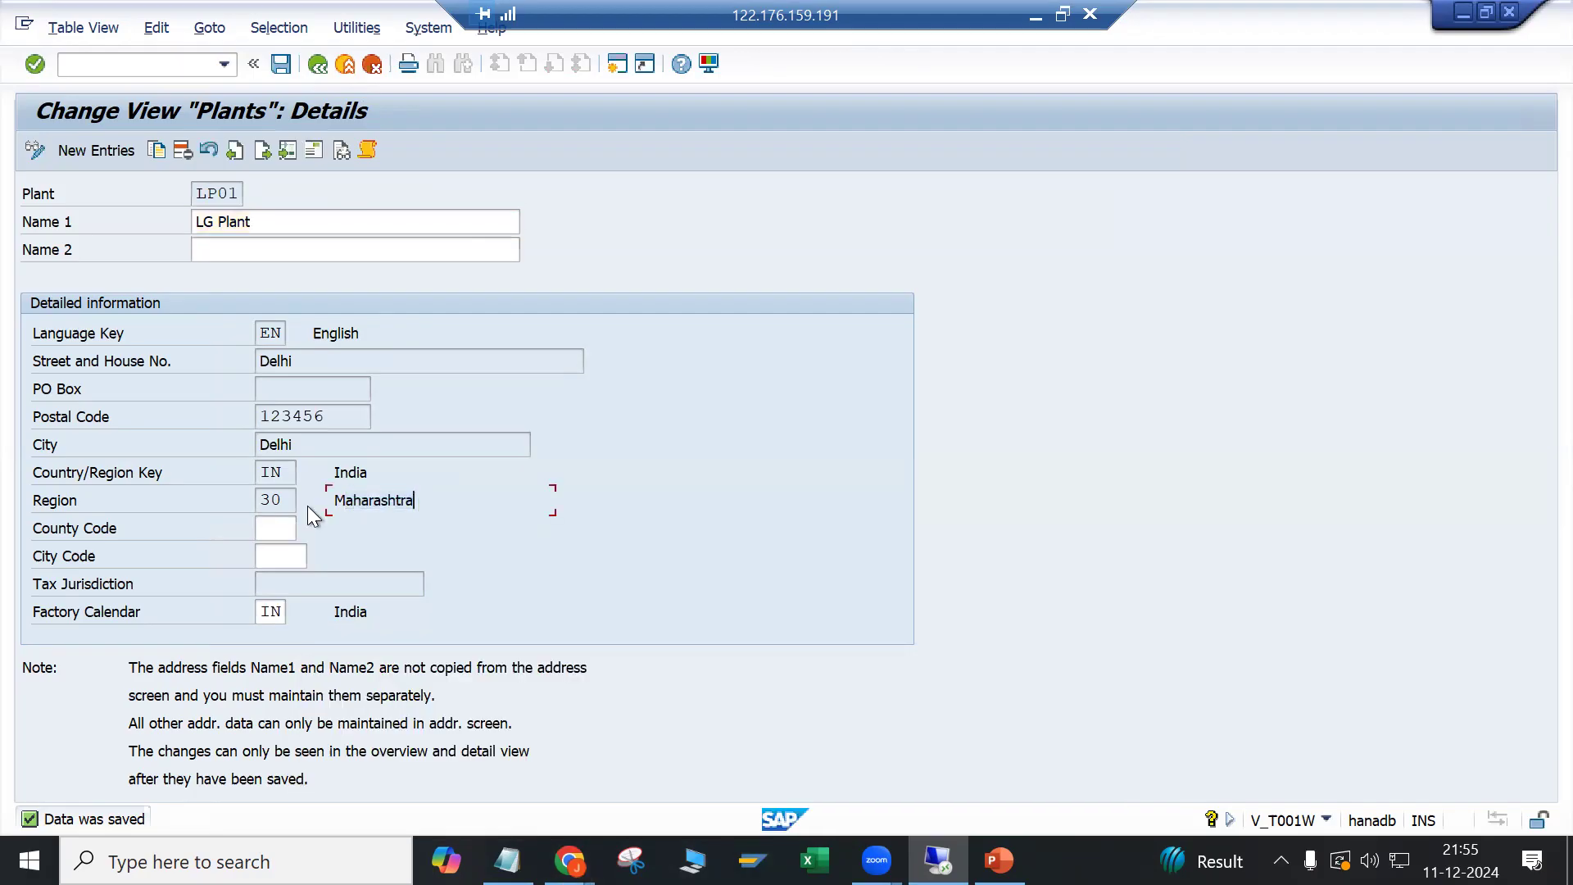
{"action": "left_click", "coordinate": [268, 501]}
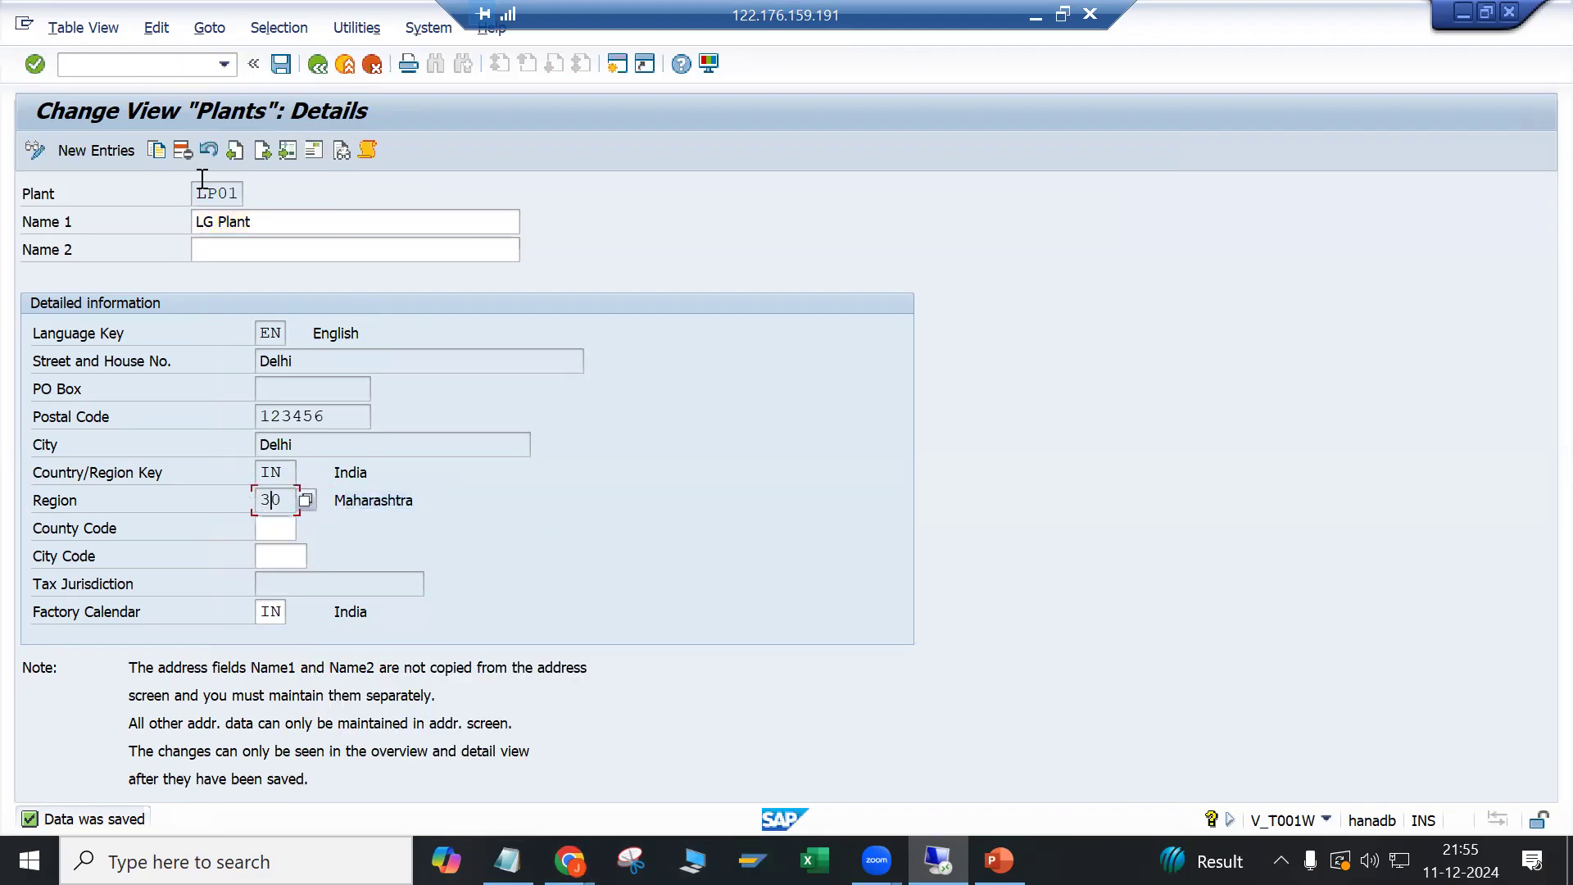
{"action": "left_click", "coordinate": [307, 152]}
{"action": "left_click", "coordinate": [848, 491]}
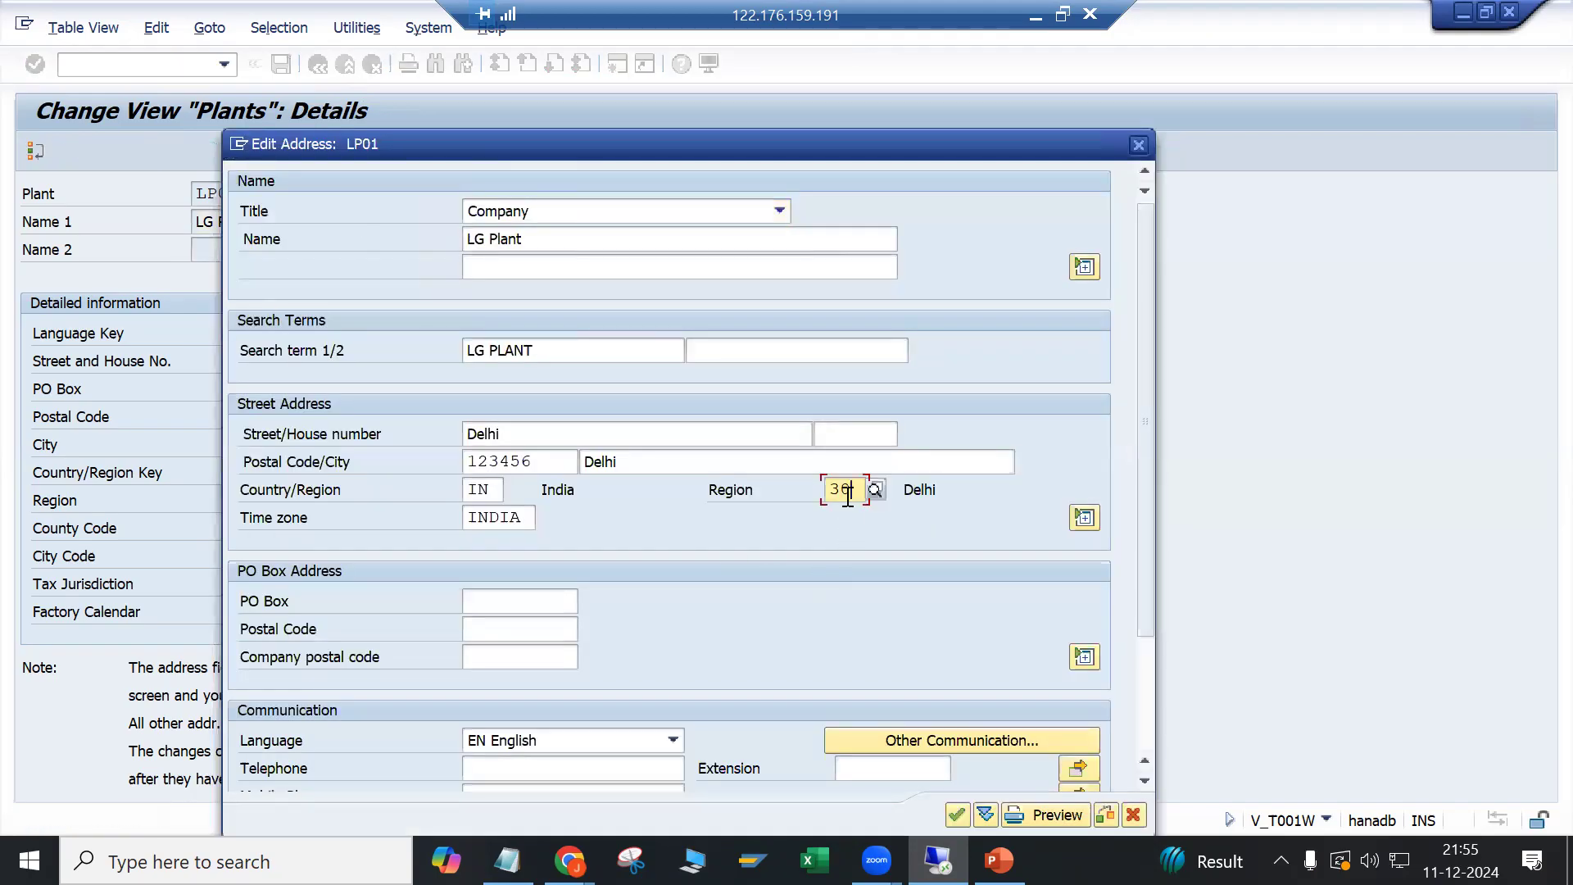
{"action": "scroll", "coordinate": [799, 627], "scroll_direction": "down", "scroll_amount": 3}
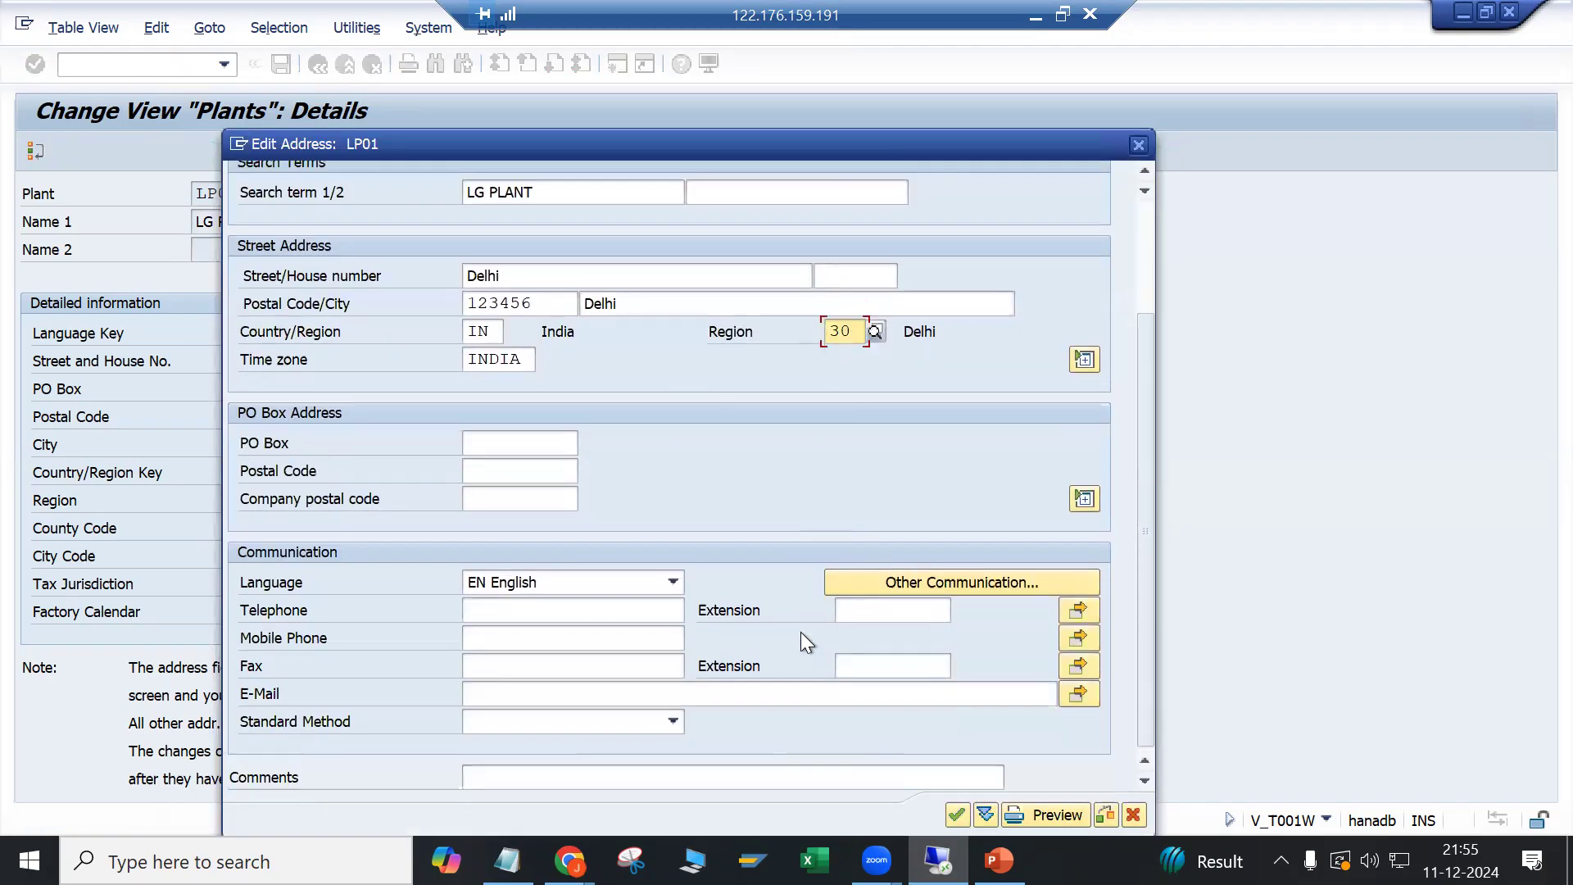
{"action": "left_click", "coordinate": [1138, 144]}
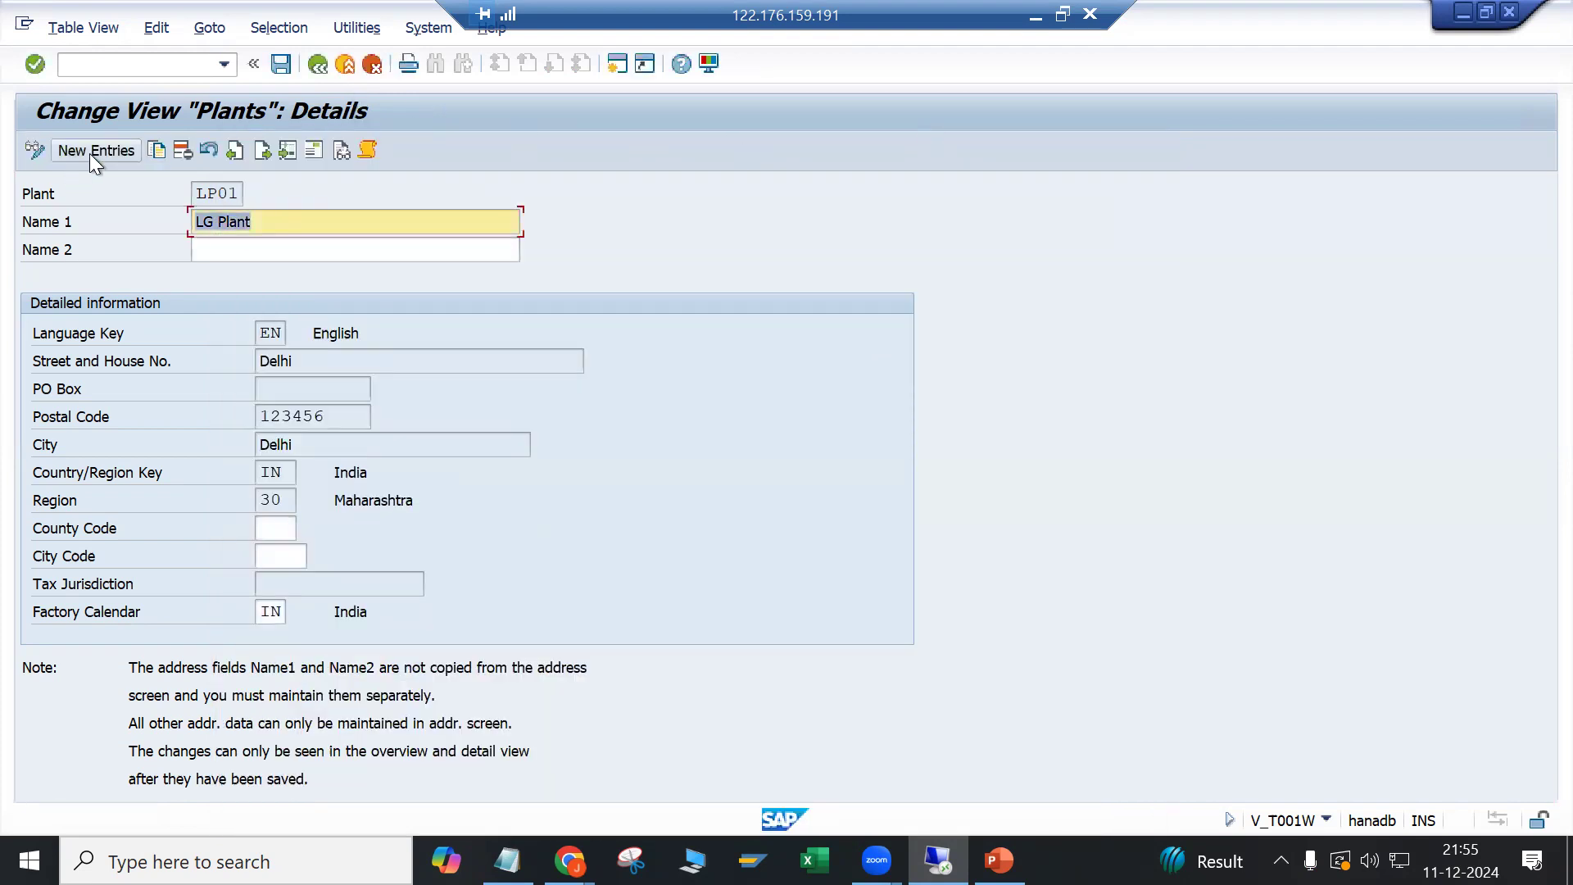
Step: Return to the plants overview, locate plant LP01 and reopen its details
{"action": "left_click", "coordinate": [97, 150]}
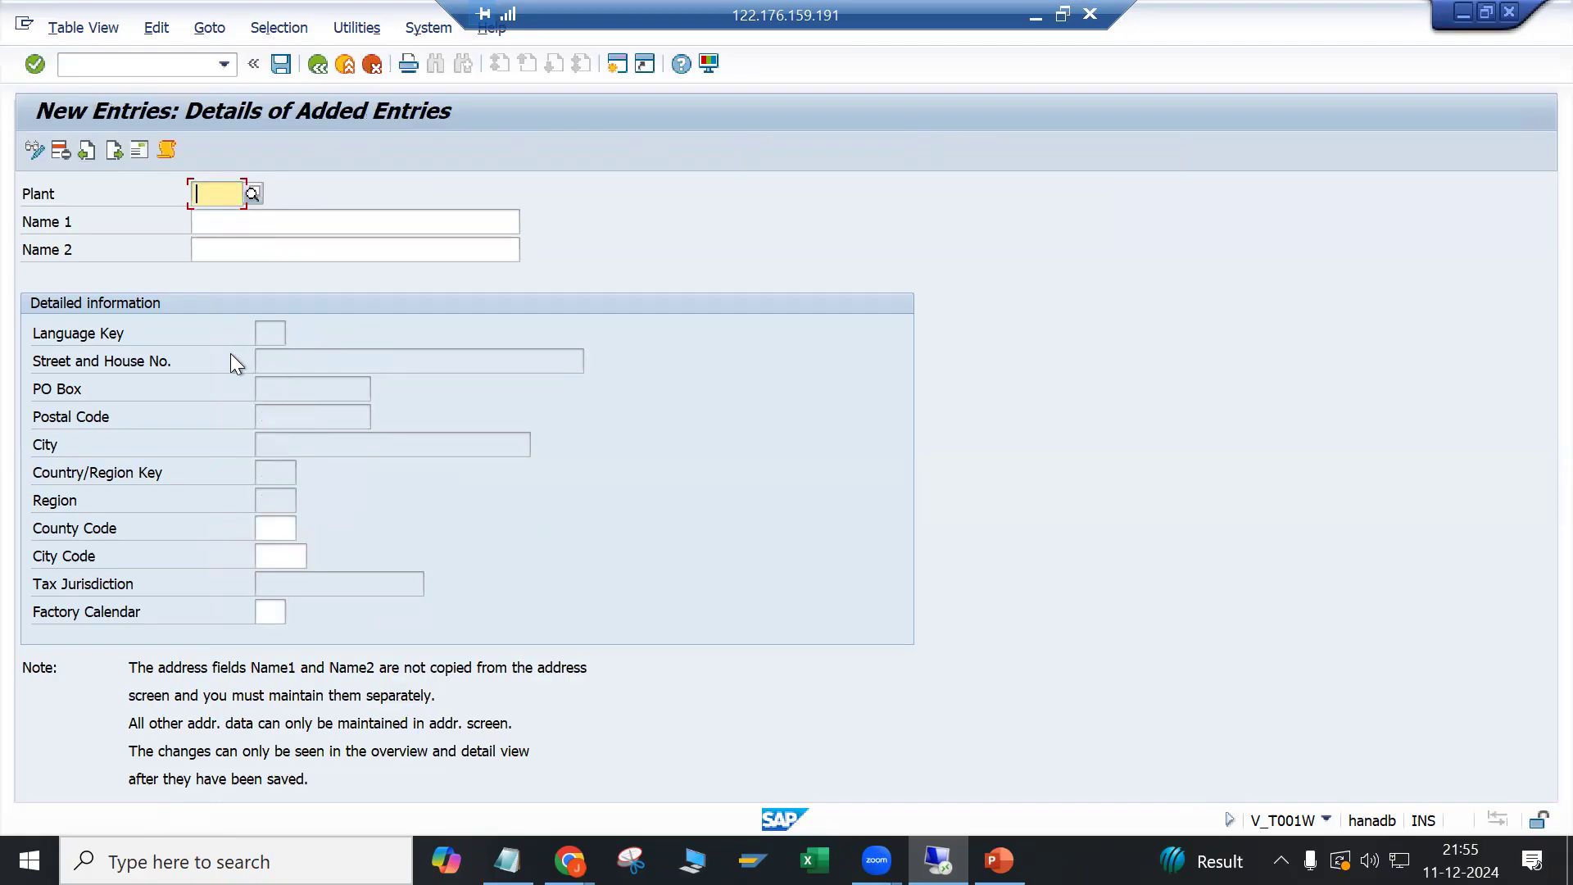
{"action": "left_click", "coordinate": [371, 66]}
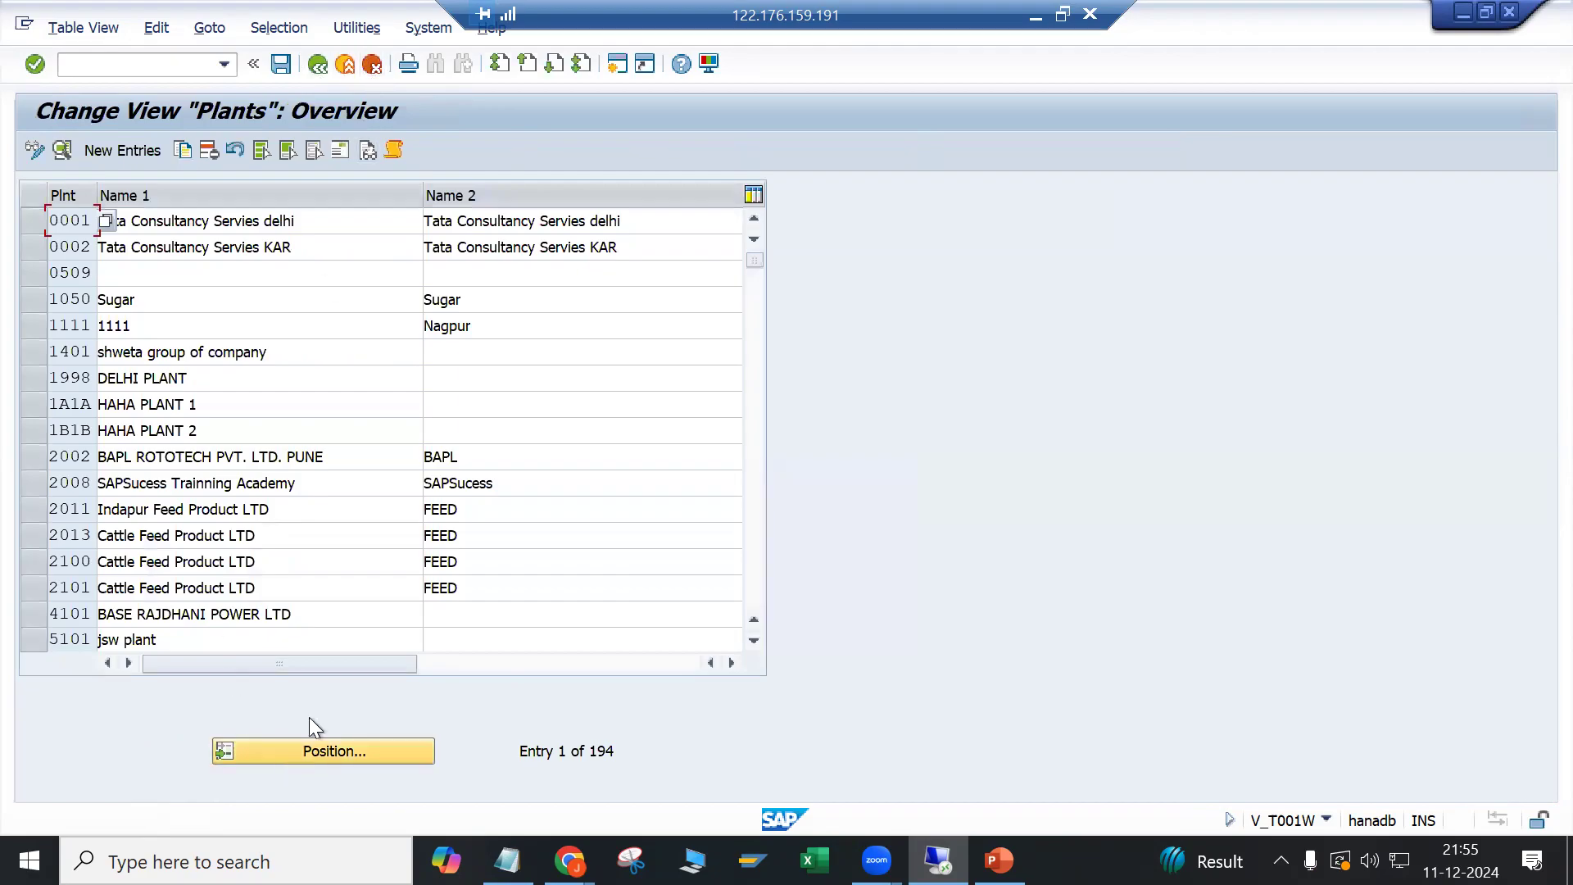
{"action": "scroll", "coordinate": [275, 537], "scroll_direction": "down", "scroll_amount": 4}
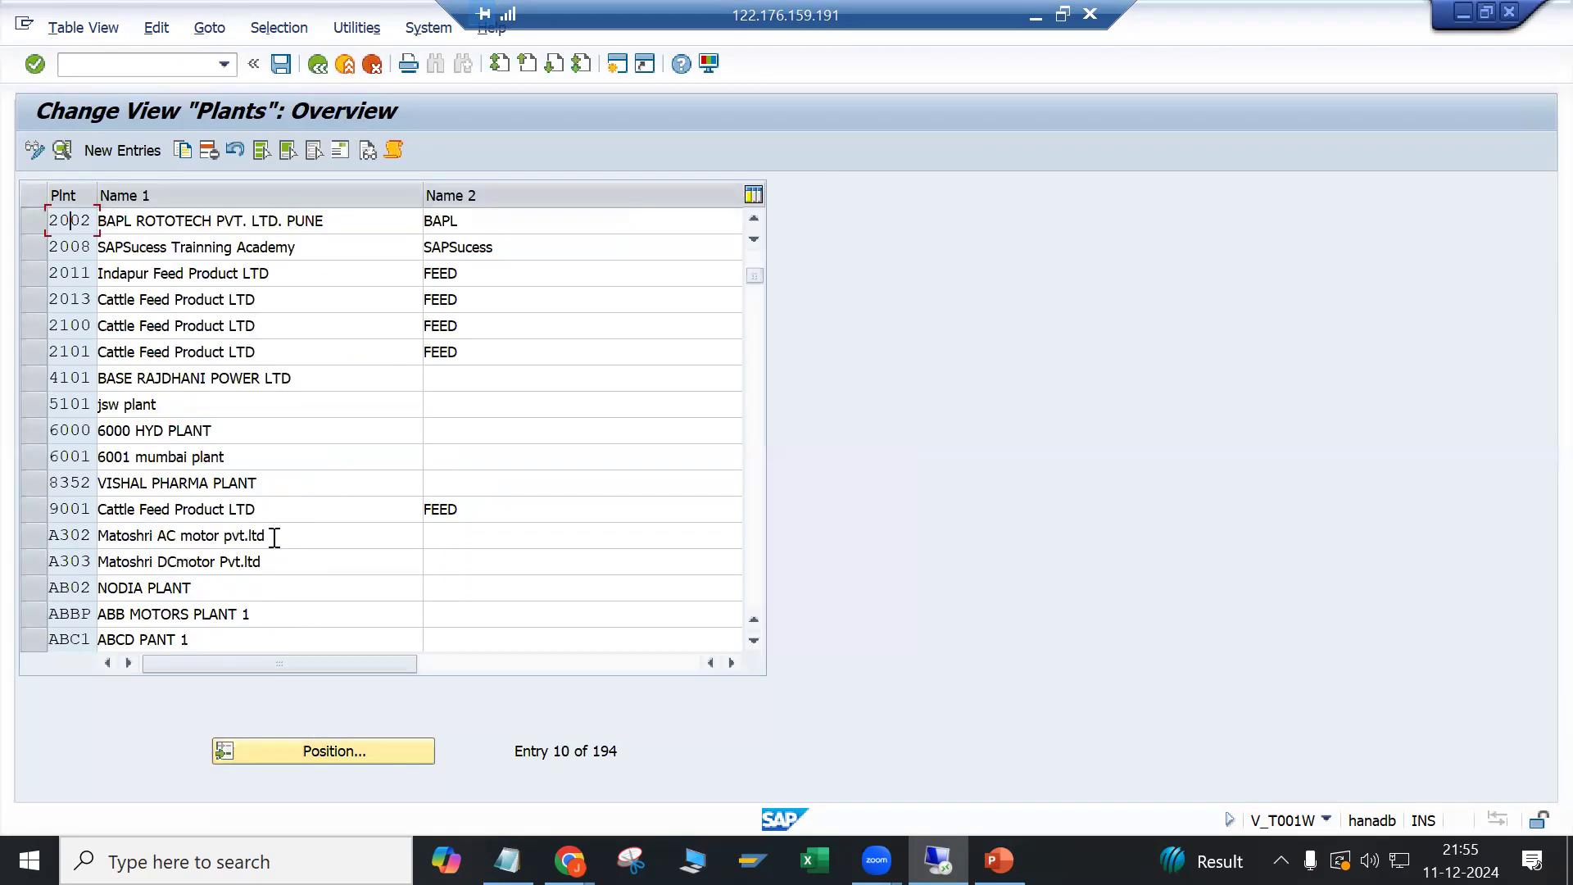
{"action": "left_click", "coordinate": [281, 760]}
{"action": "type", "text": "lp01"}
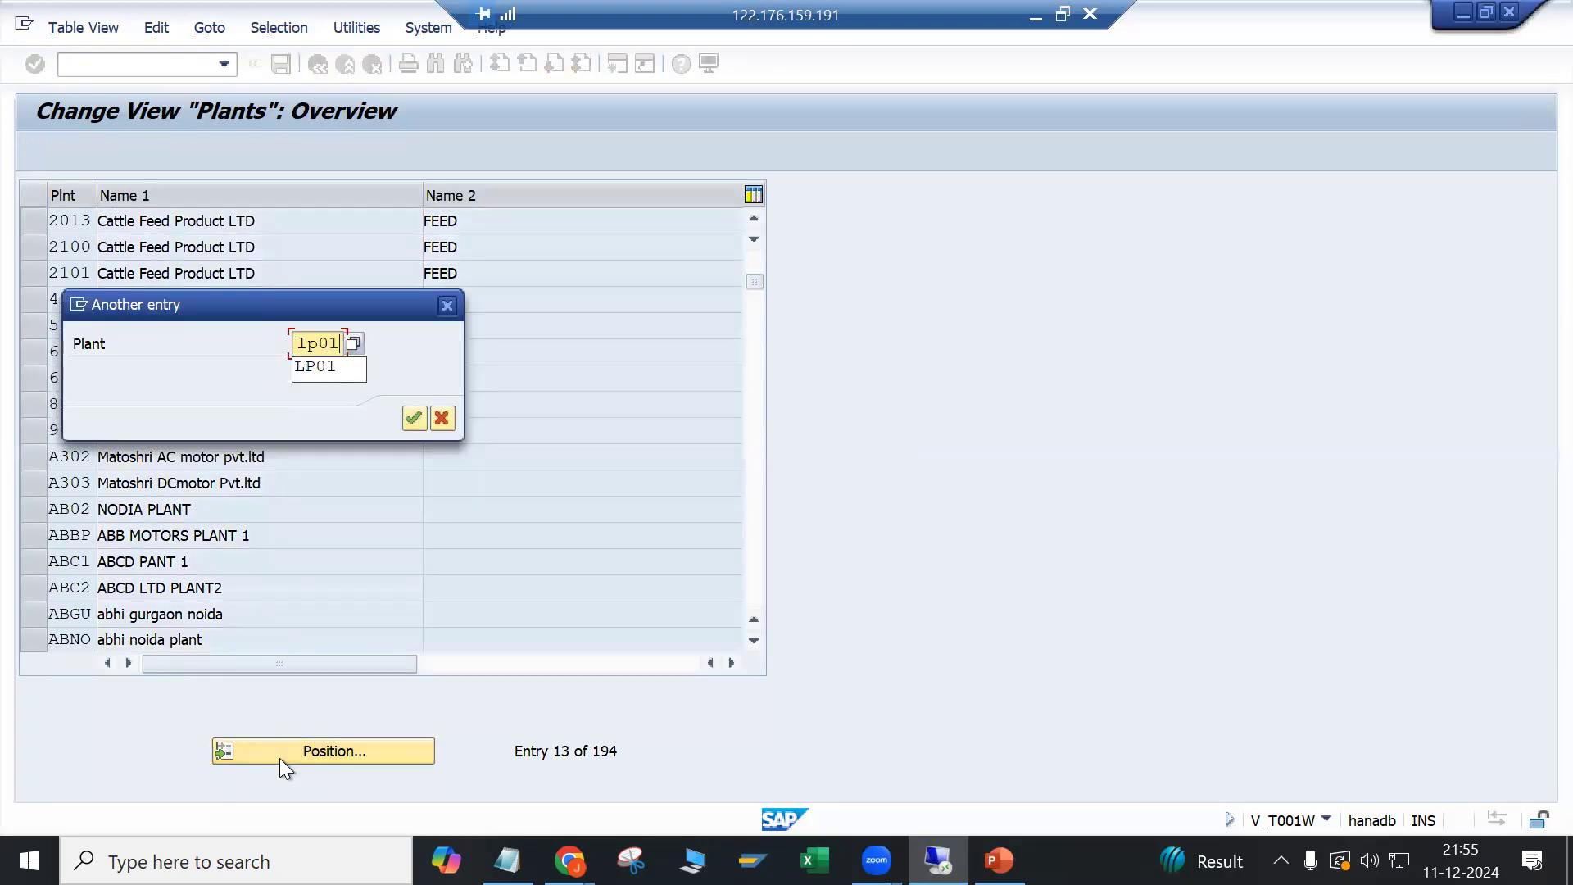
{"action": "key", "text": "Return"}
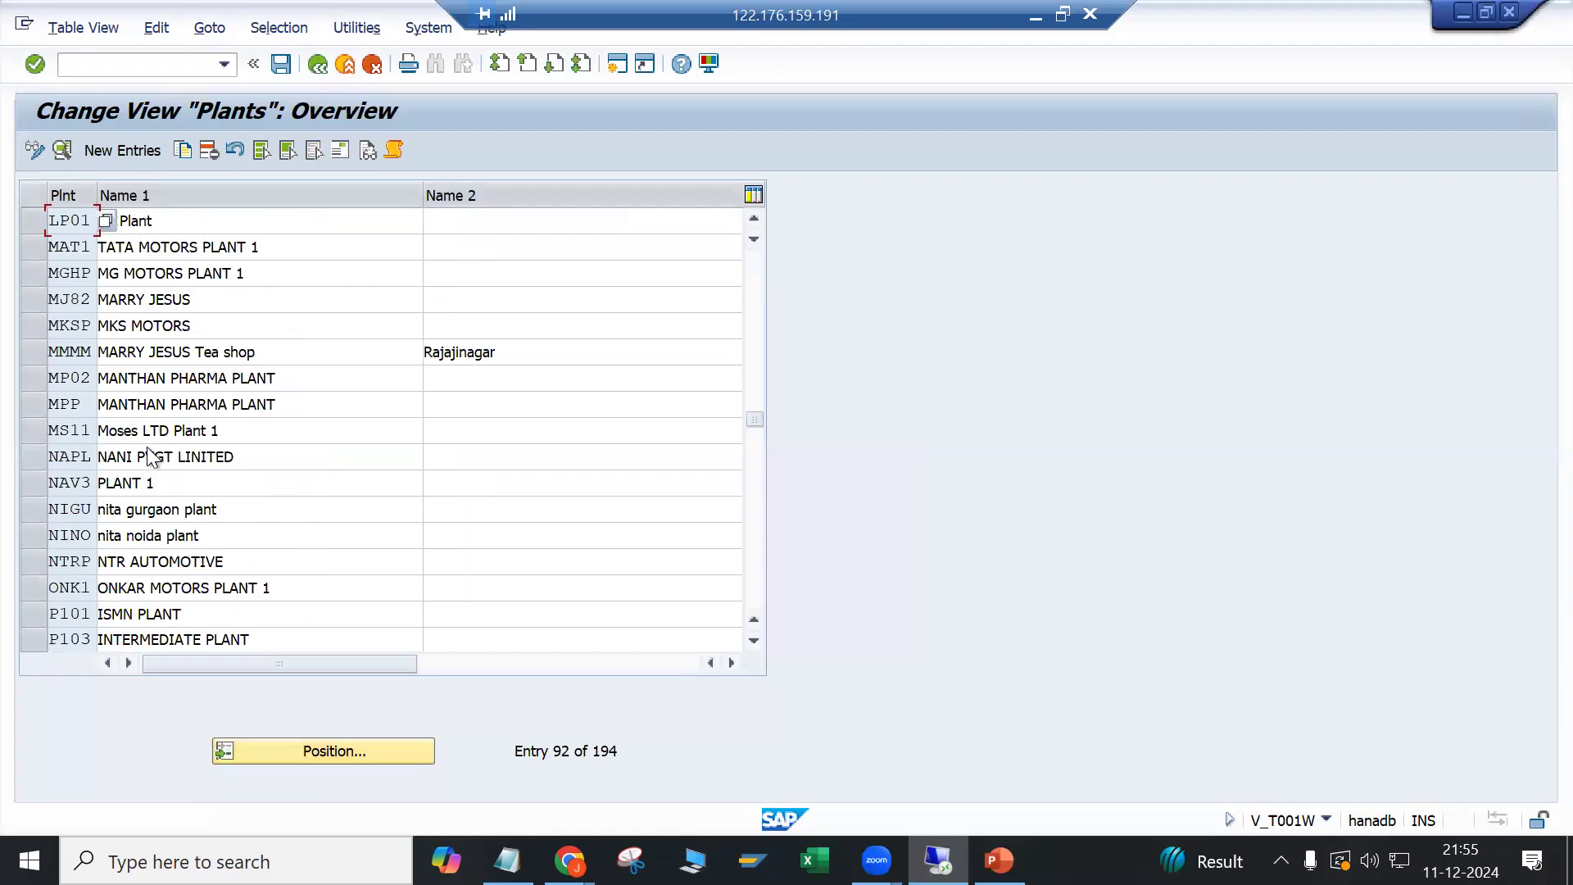
{"action": "left_click", "coordinate": [151, 223]}
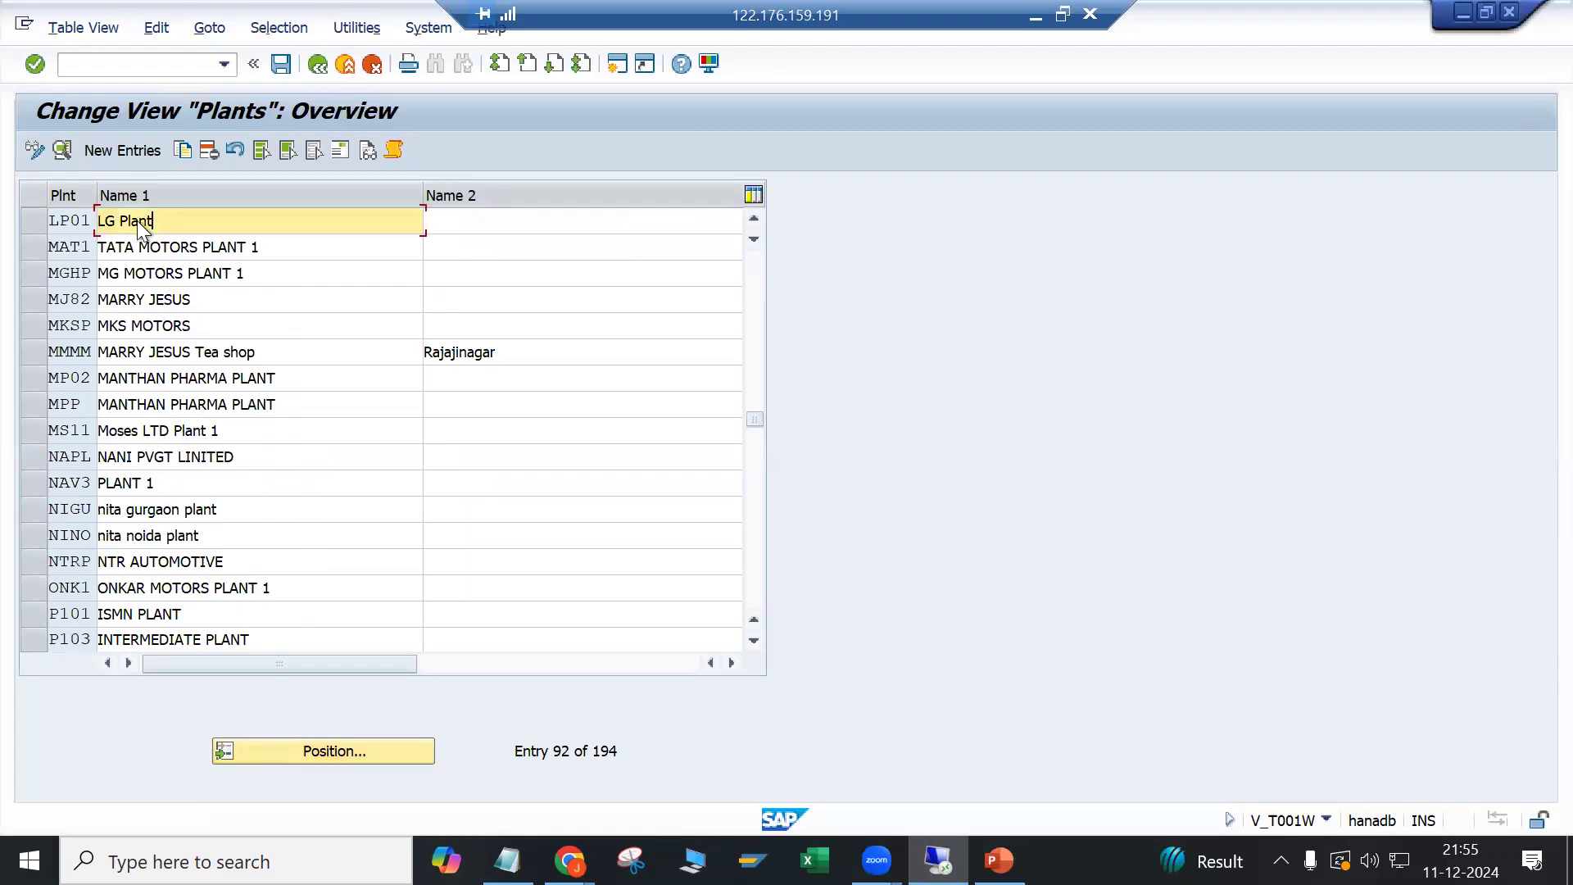
{"action": "double_click", "coordinate": [136, 220]}
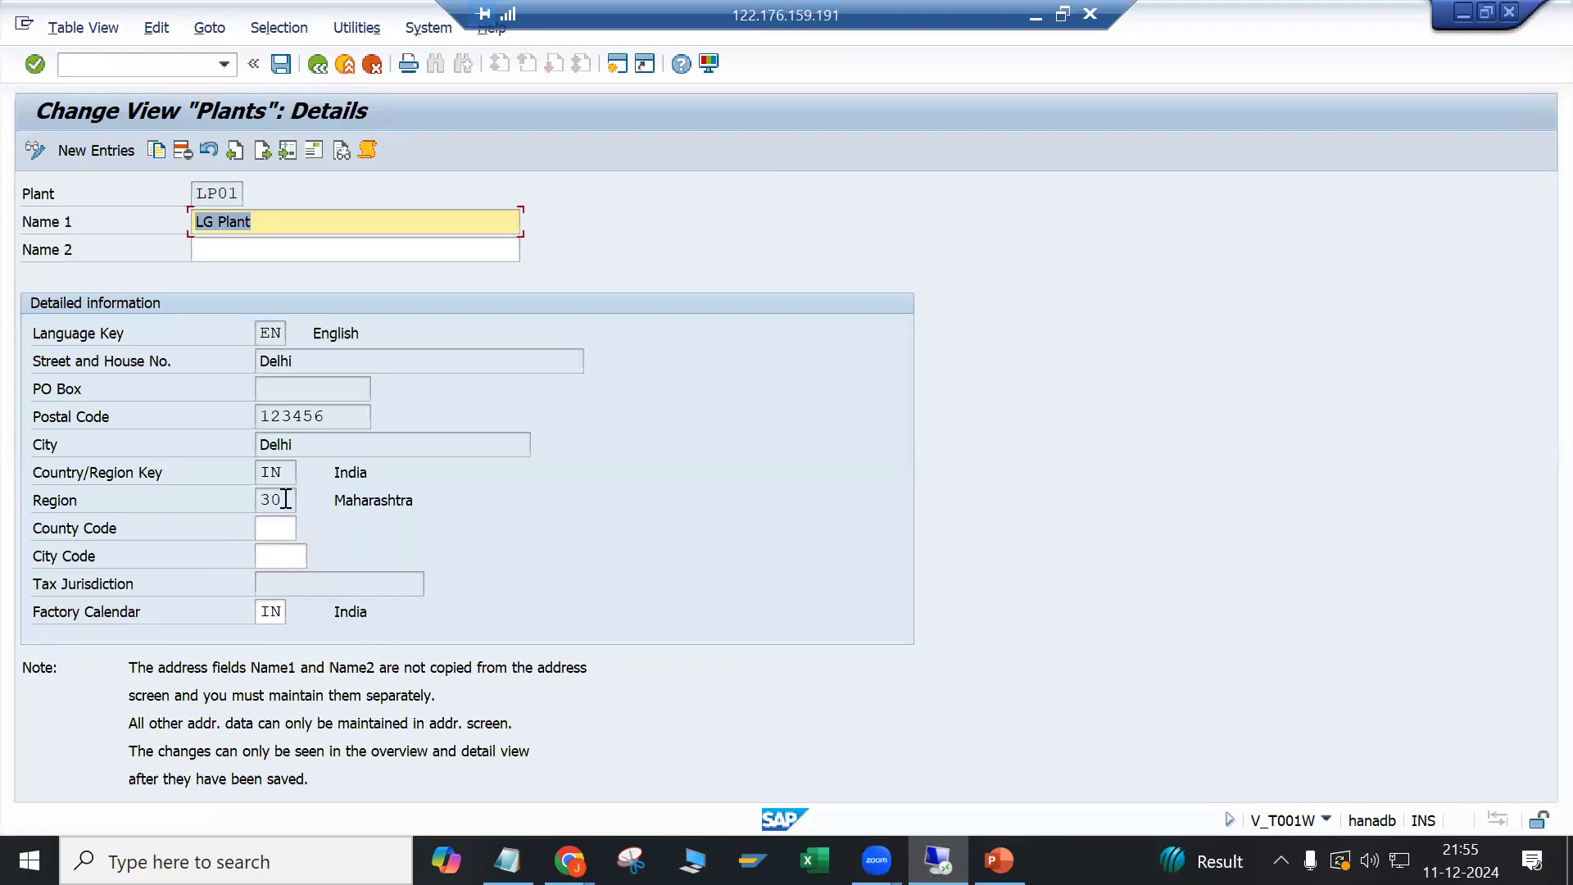
Step: Clear the region in the LP01 plant address and confirm the address
{"action": "left_click", "coordinate": [283, 500]}
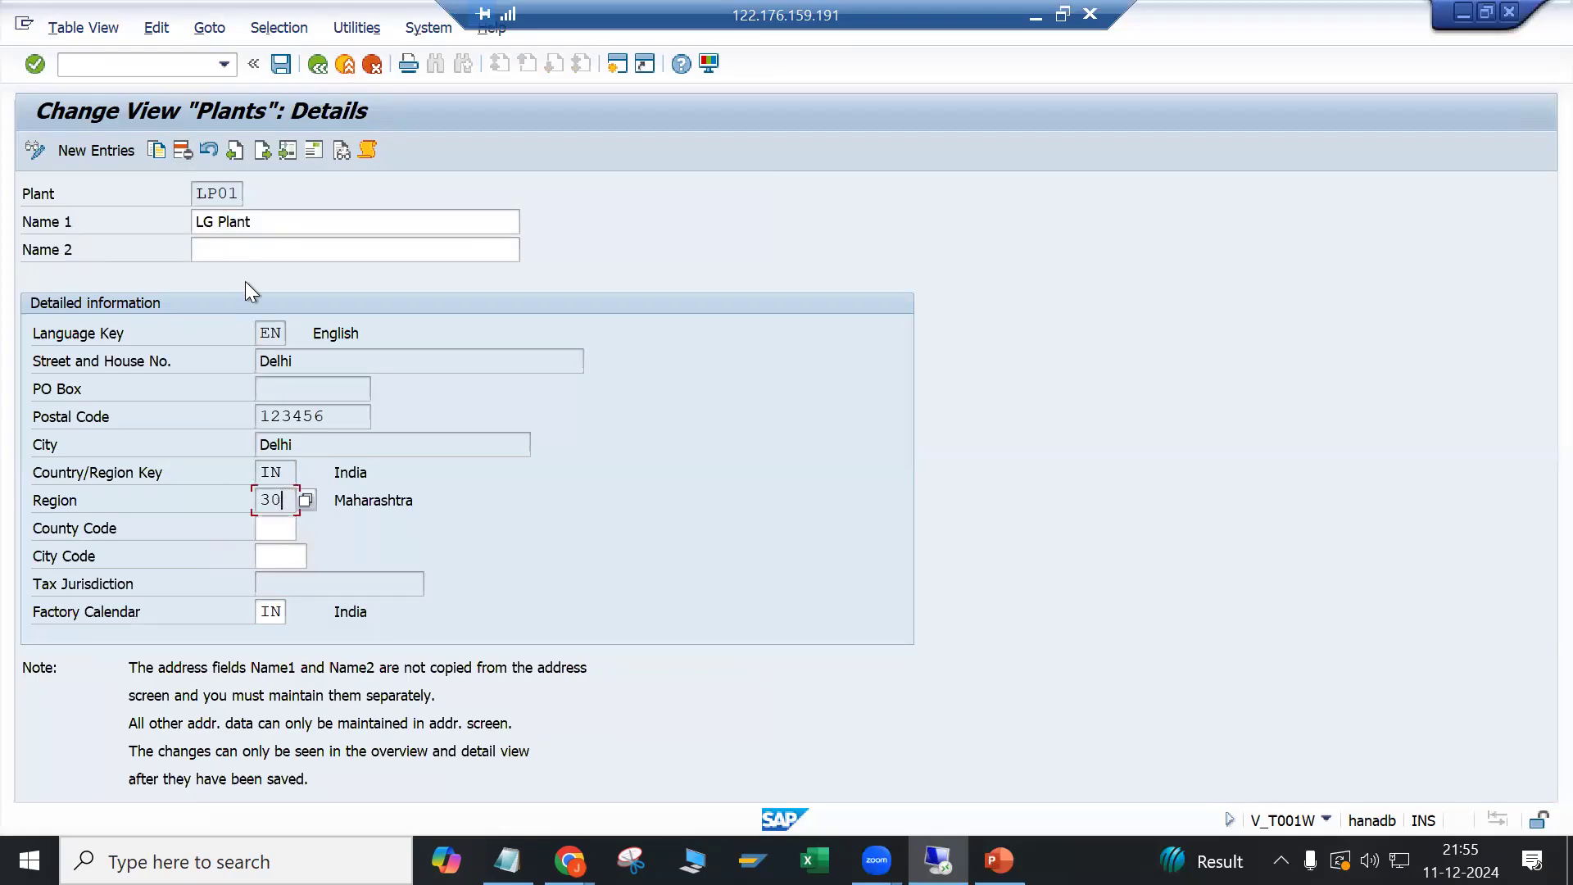
{"action": "left_click", "coordinate": [259, 221]}
{"action": "left_click", "coordinate": [313, 150]}
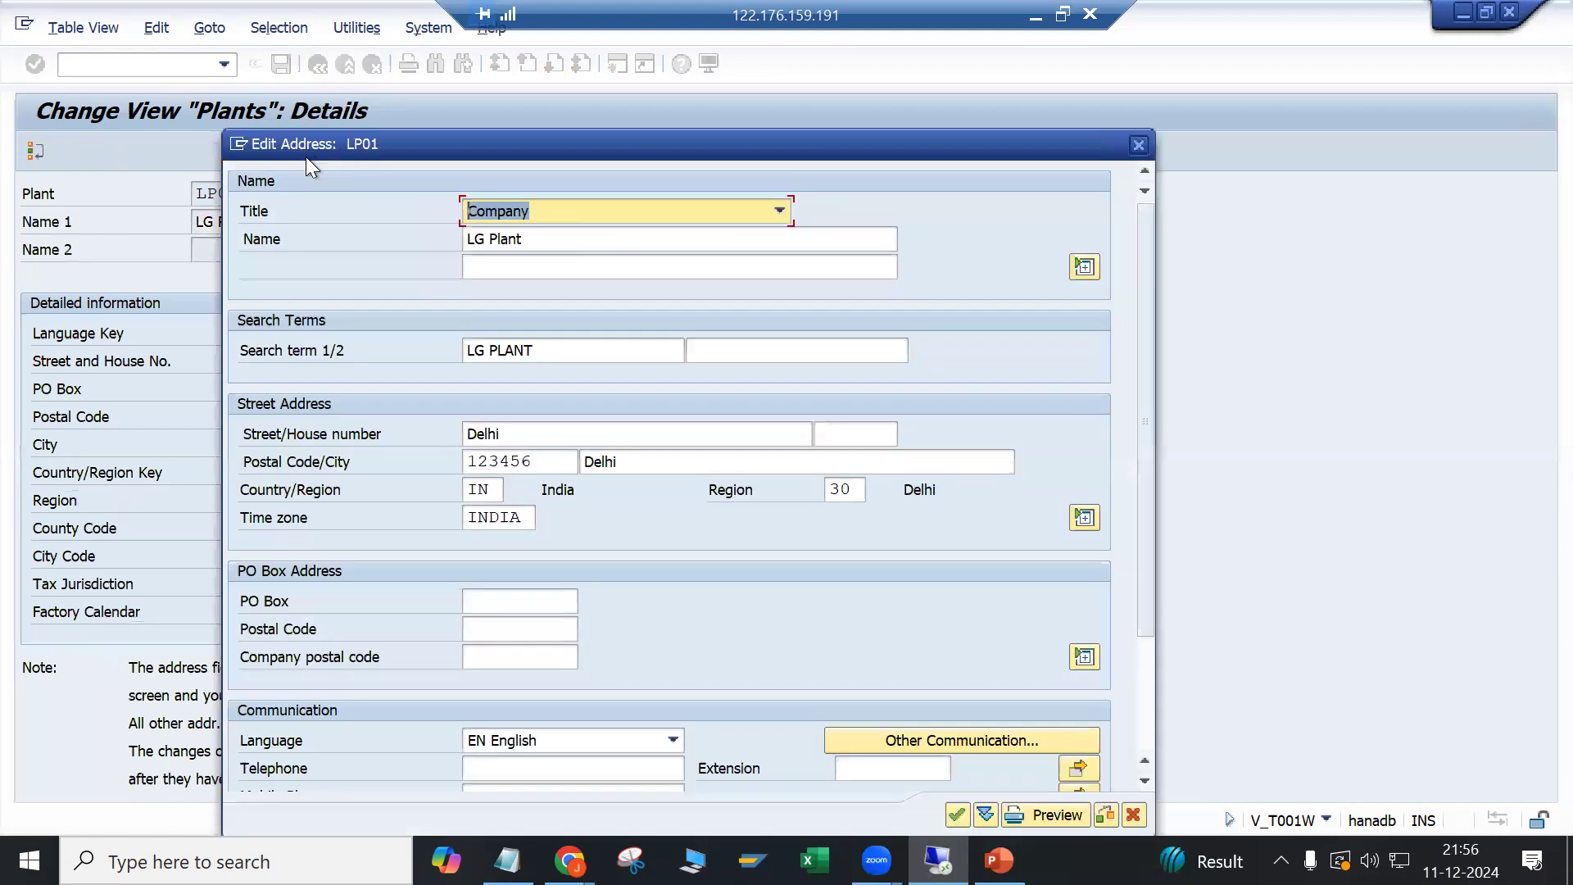
{"action": "scroll", "coordinate": [426, 381], "scroll_direction": "down", "scroll_amount": 2}
{"action": "scroll", "coordinate": [426, 385], "scroll_direction": "down", "scroll_amount": 2}
{"action": "left_click", "coordinate": [865, 408]}
{"action": "key", "text": "BackSpace"}
{"action": "key", "text": "BackSpace"}
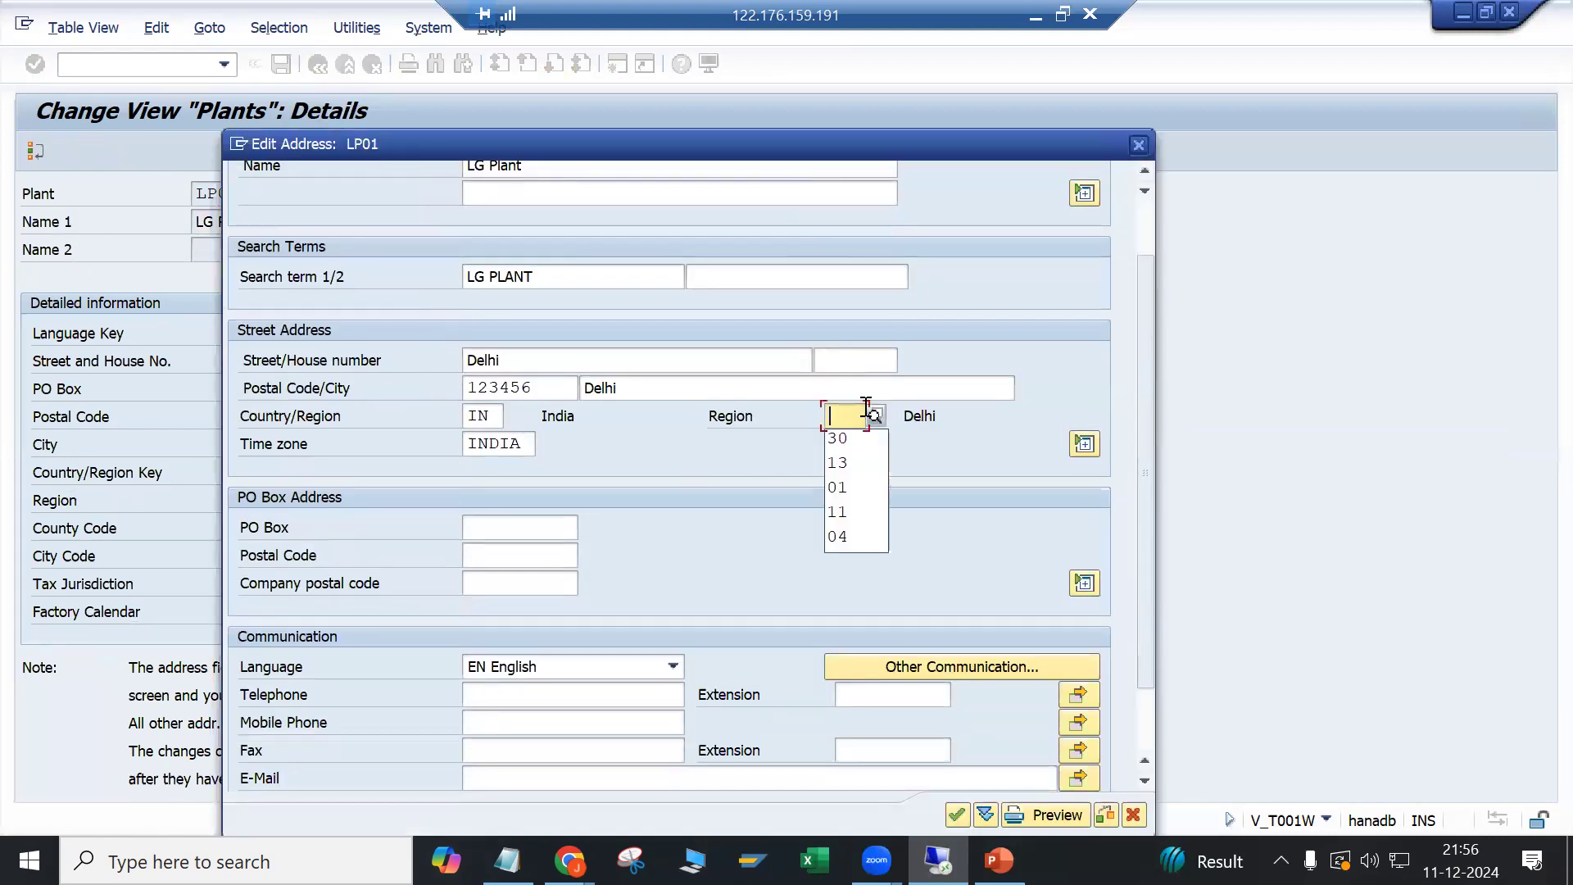
{"action": "key", "text": "Return"}
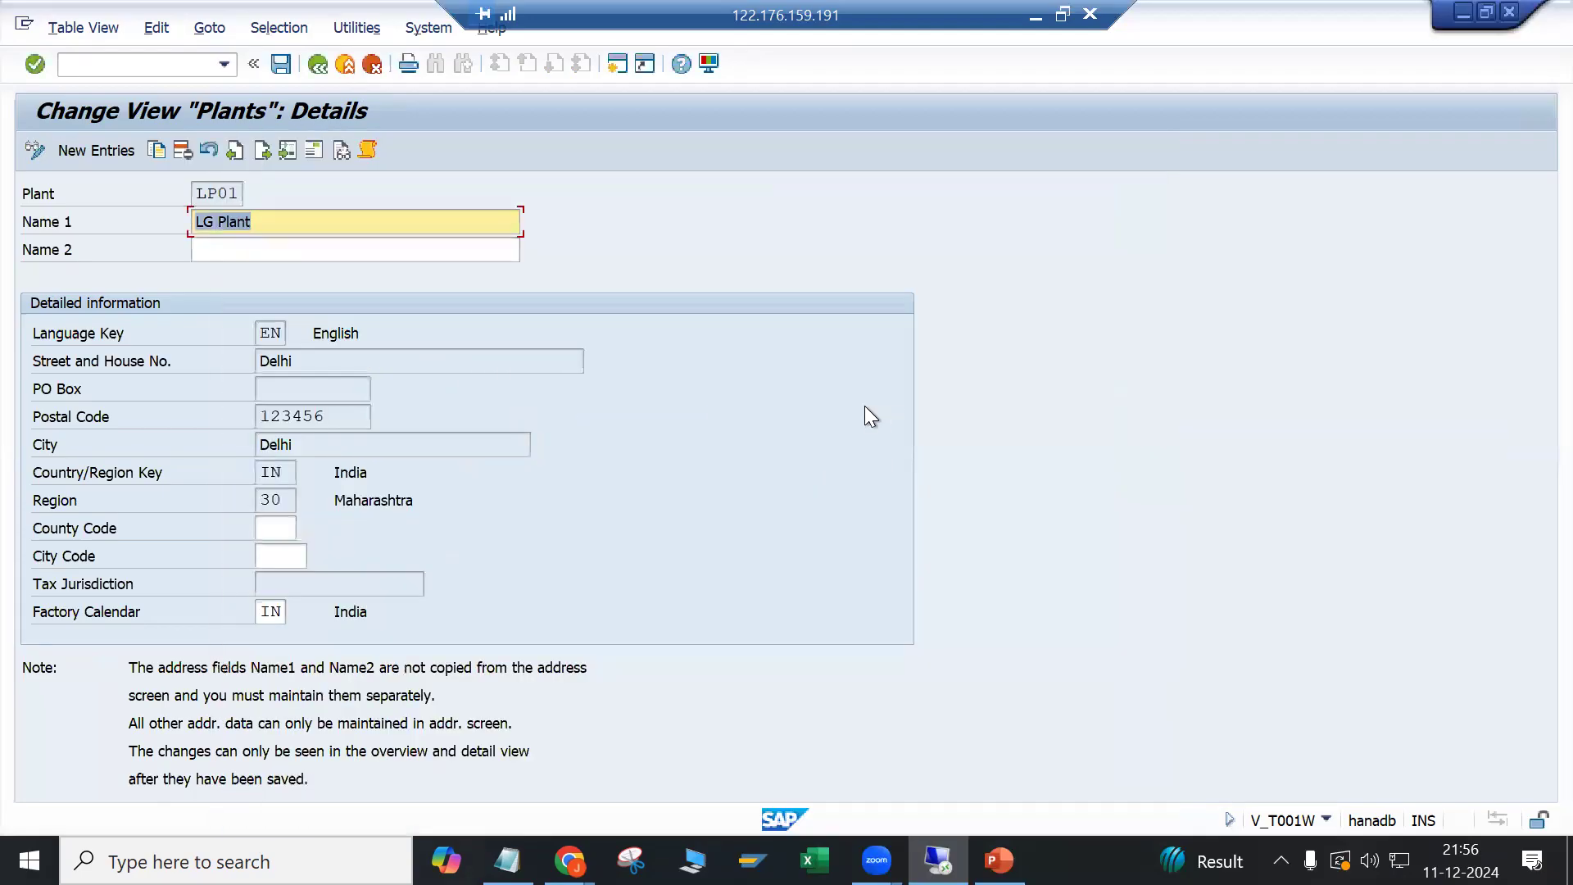
Step: Reopen the LP01 address and select region 30 (Delhi) for the empty region from the value list
{"action": "left_click", "coordinate": [315, 152]}
{"action": "left_click", "coordinate": [837, 490]}
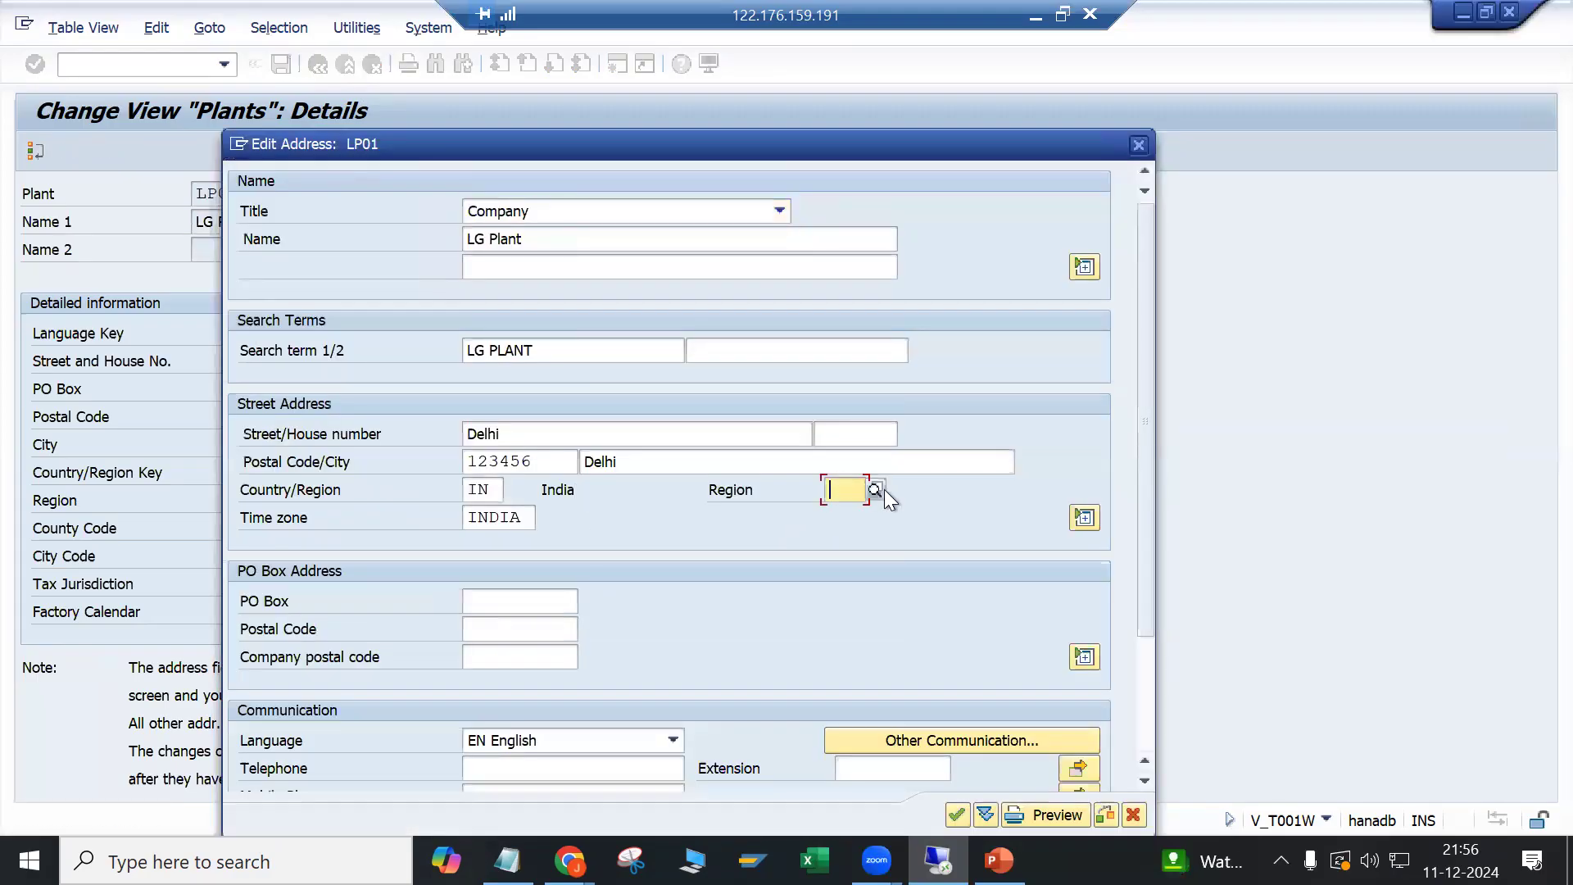
{"action": "left_click", "coordinate": [873, 490]}
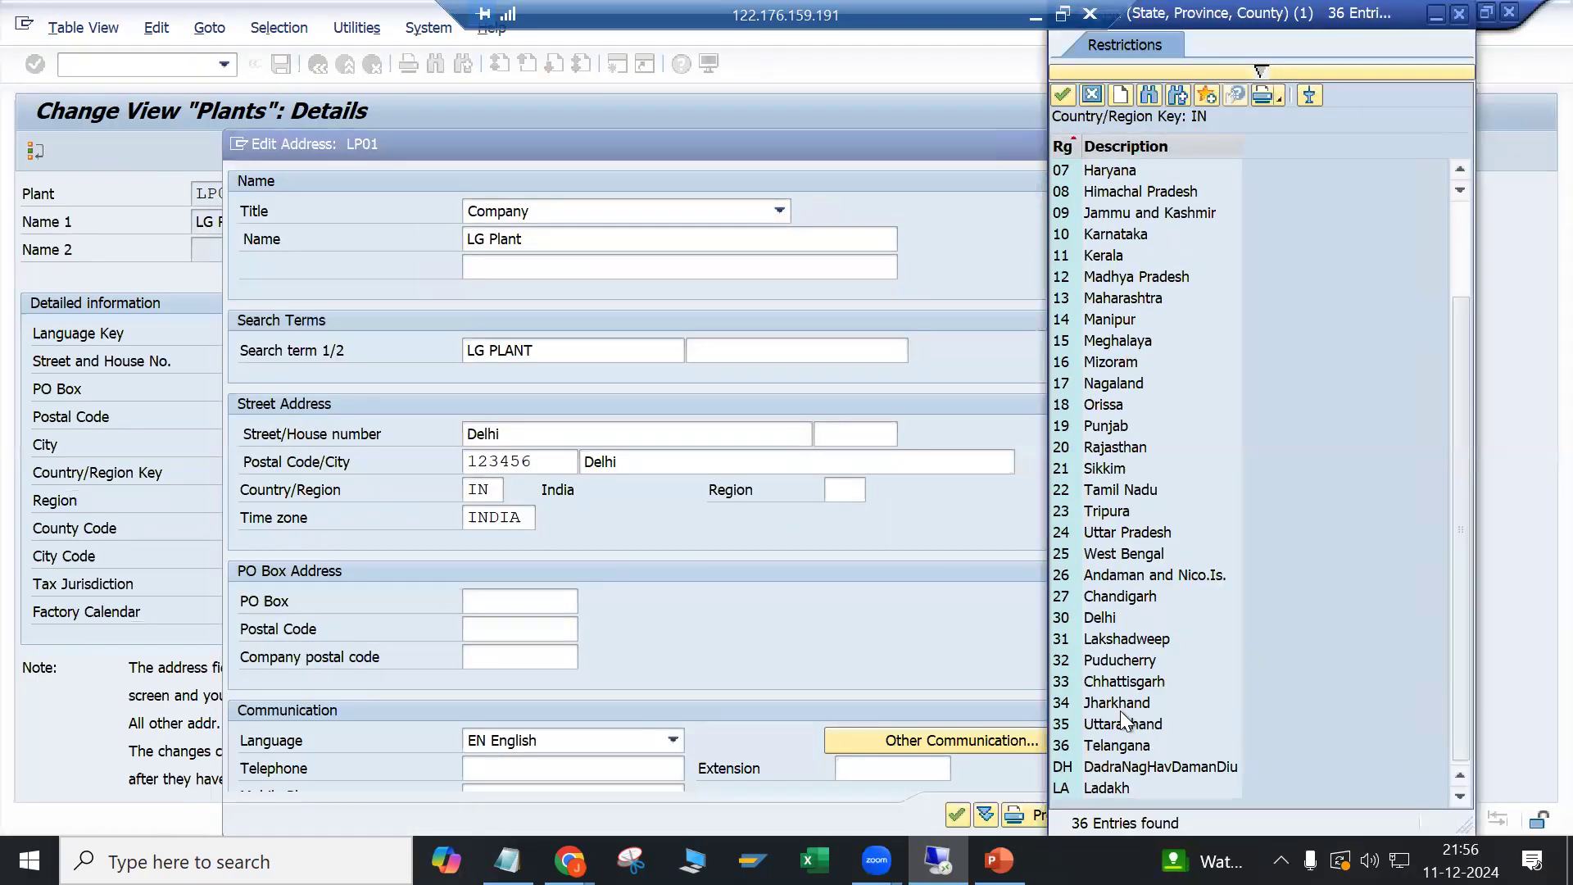
{"action": "left_click", "coordinate": [1094, 621]}
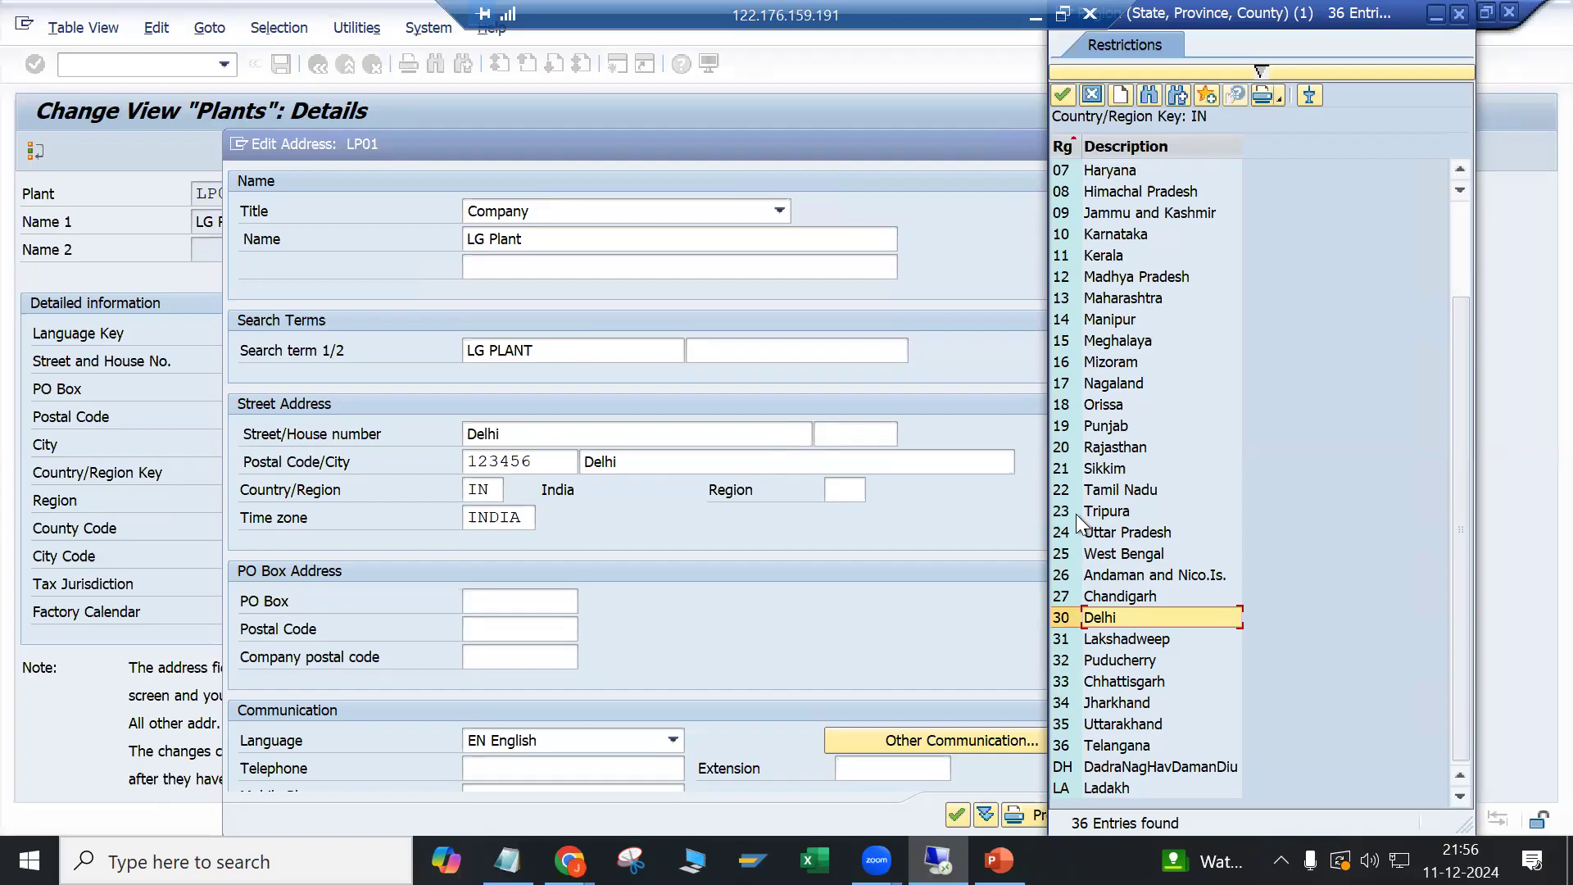
{"action": "double_click", "coordinate": [1124, 616]}
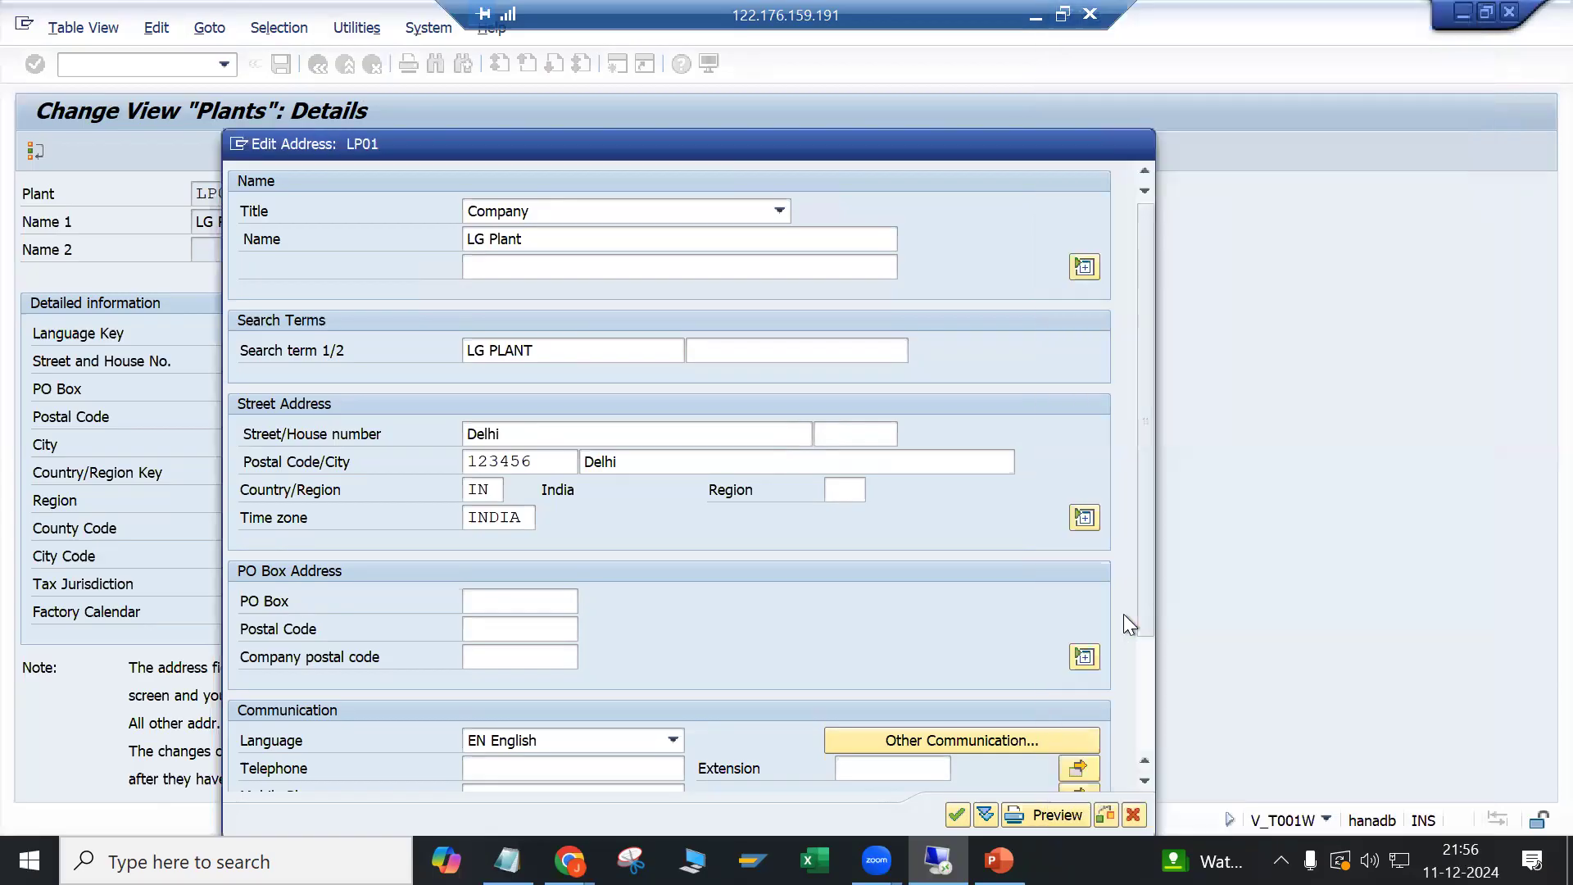
Step: Confirm the LP01 address, save the plant and return to the IMG structure
{"action": "left_click", "coordinate": [958, 816]}
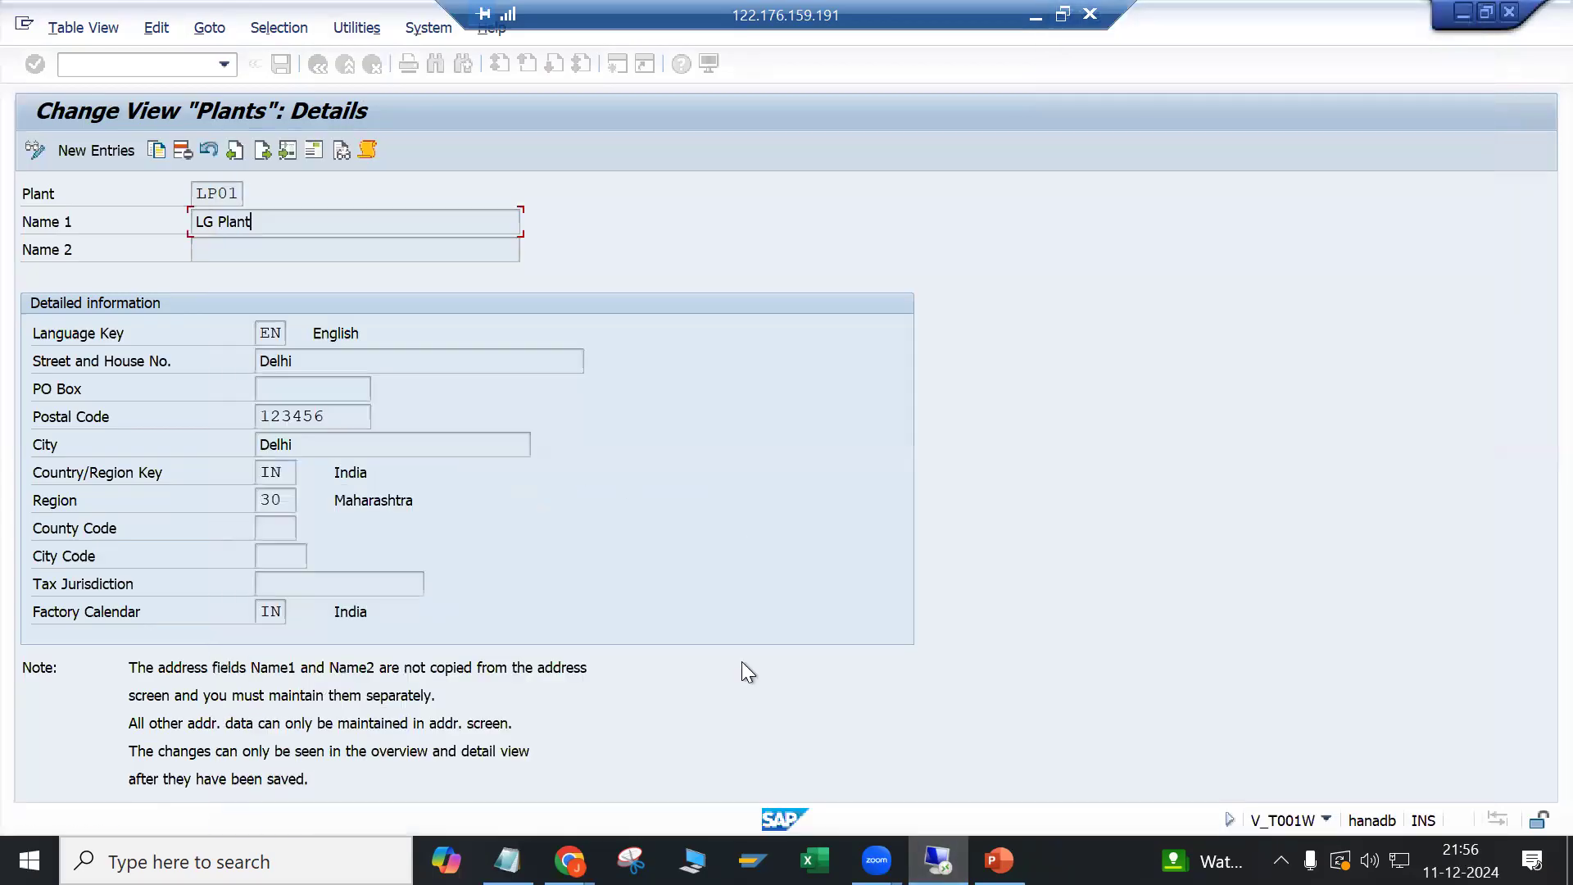
{"action": "left_click", "coordinate": [281, 66]}
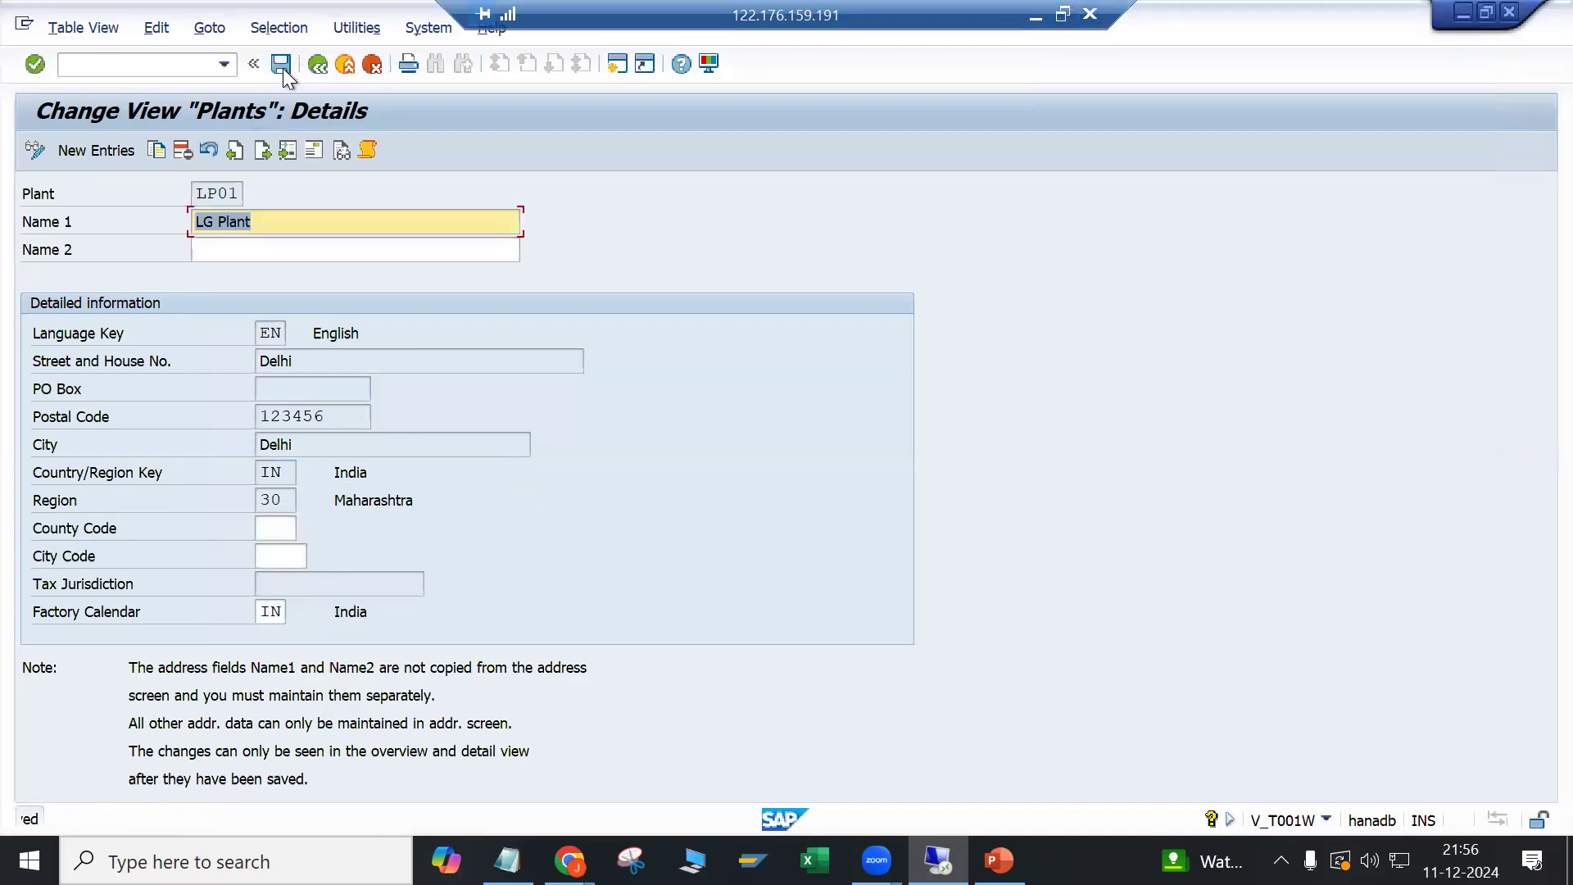
{"action": "left_click", "coordinate": [321, 65]}
{"action": "left_click", "coordinate": [319, 64]}
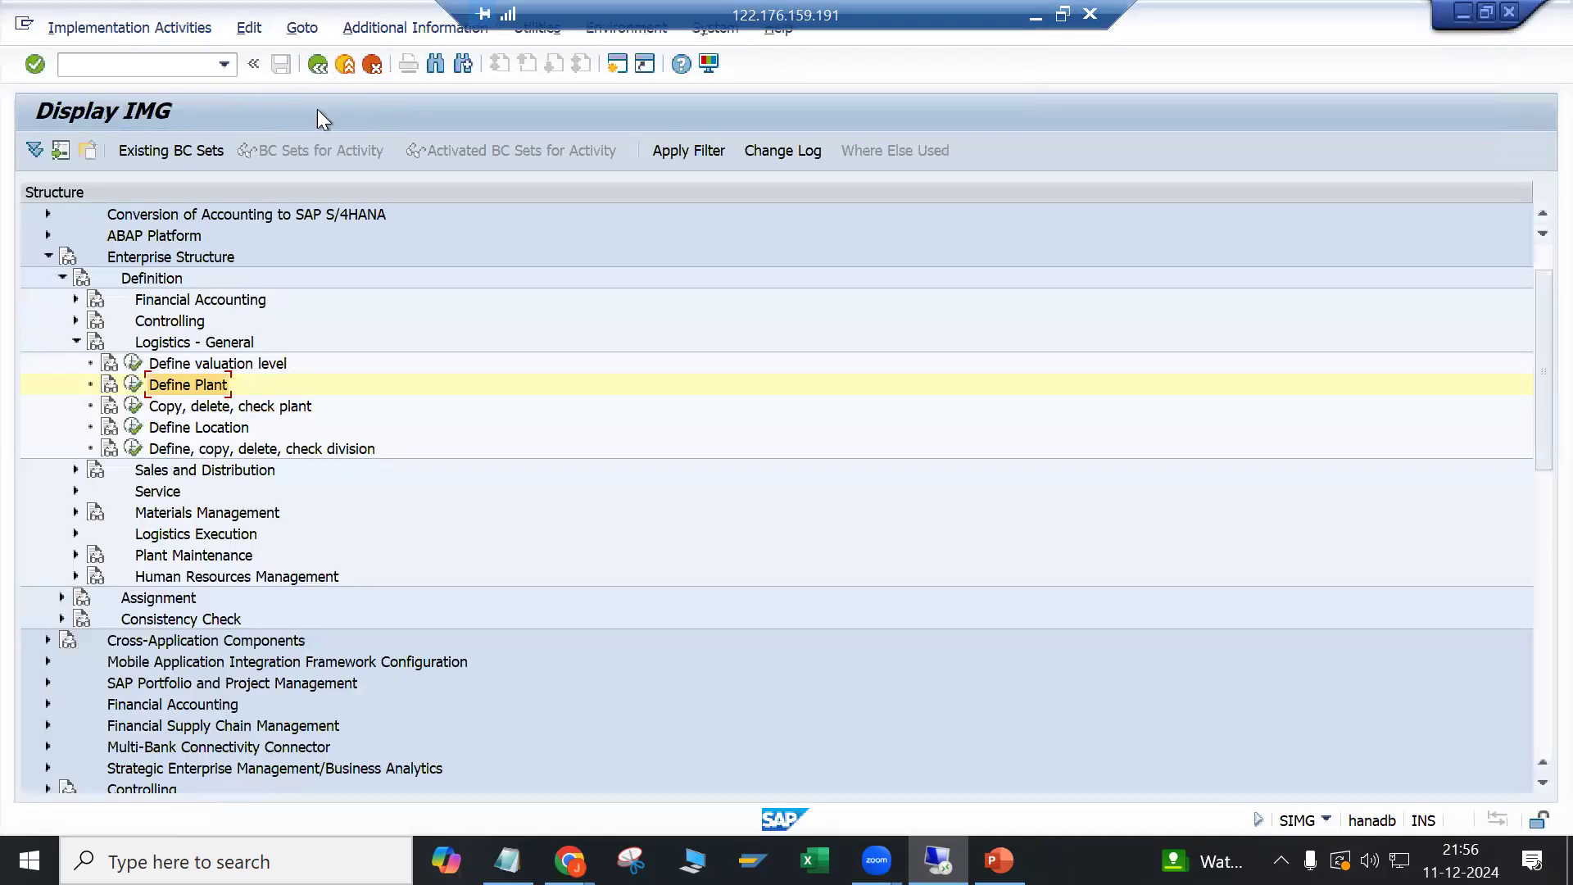
Step: Reopen the plant definition, locate plant LP01 and check the region code and description in its details
{"action": "left_click", "coordinate": [134, 385]}
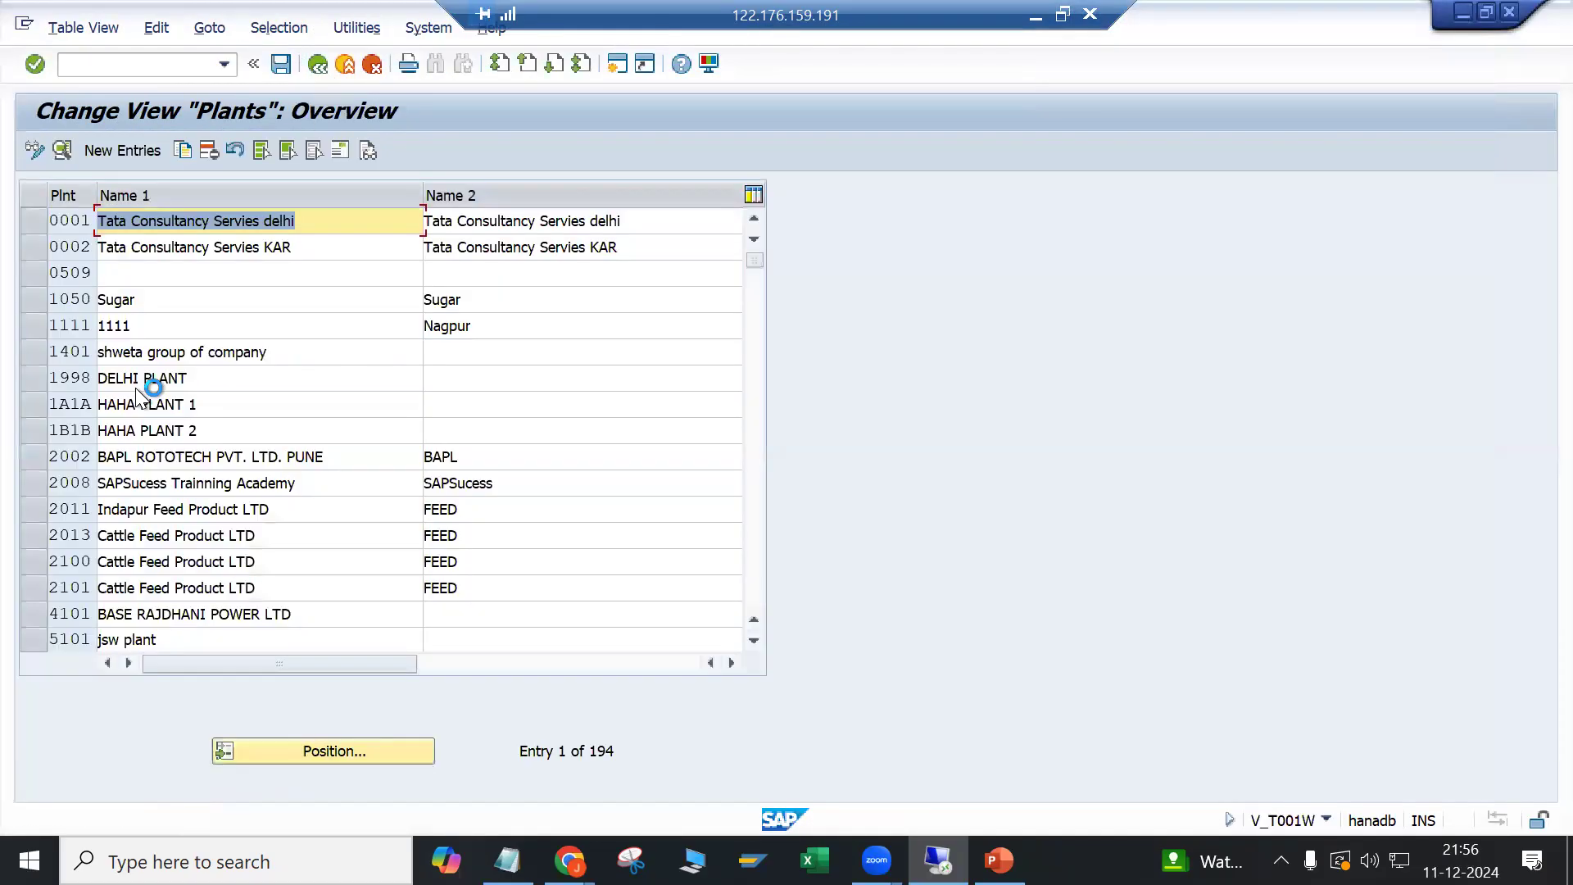
{"action": "left_click", "coordinate": [258, 744]}
{"action": "type", "text": "lp01"}
{"action": "key", "text": "Return"}
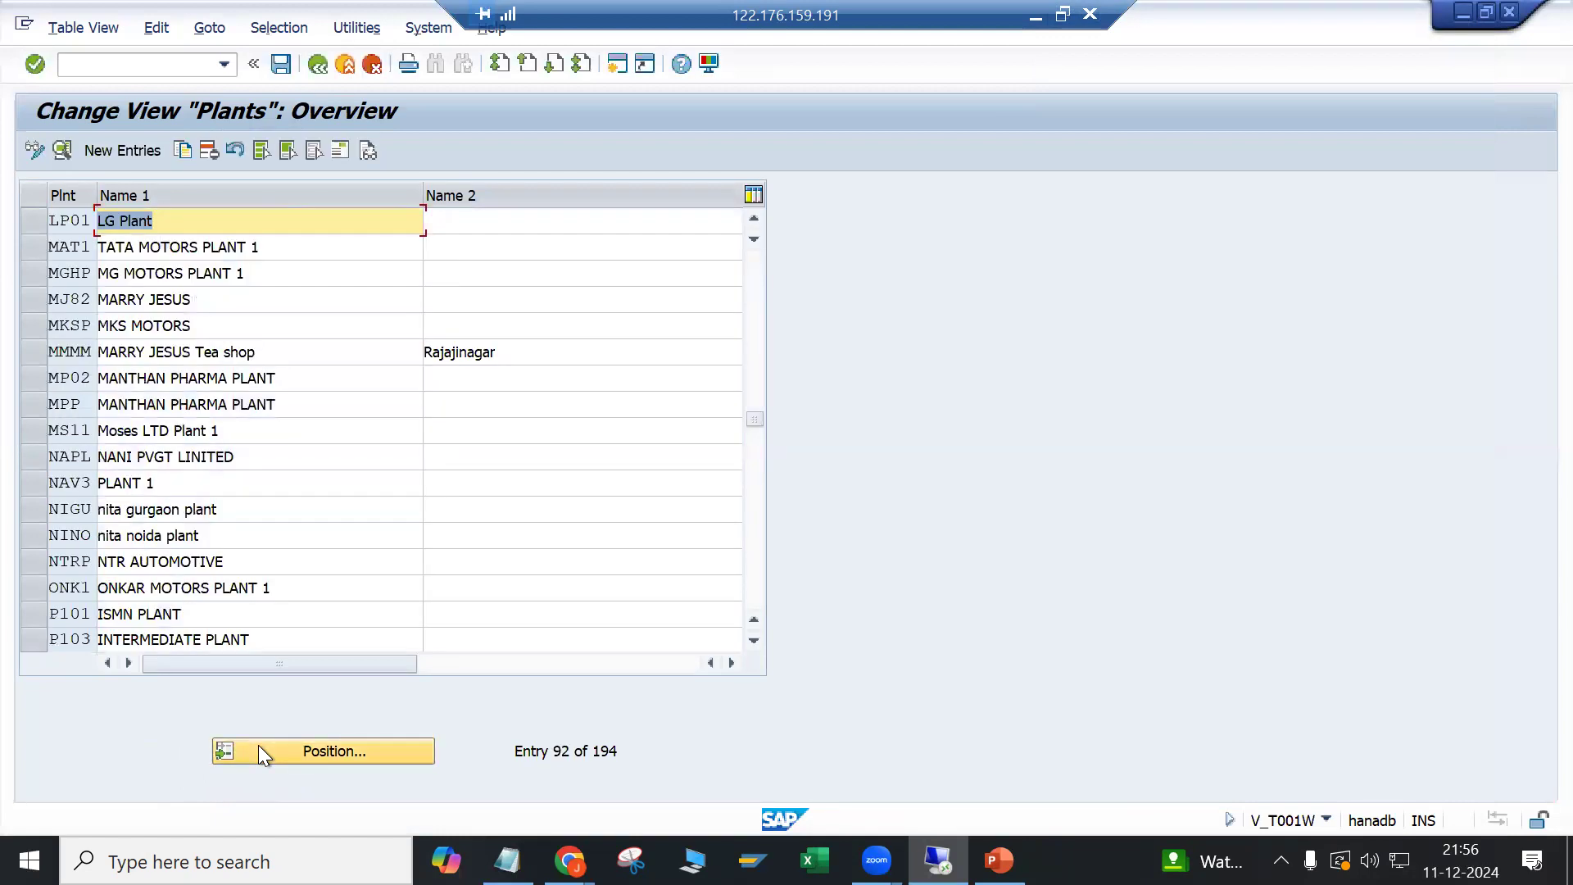
{"action": "double_click", "coordinate": [102, 217]}
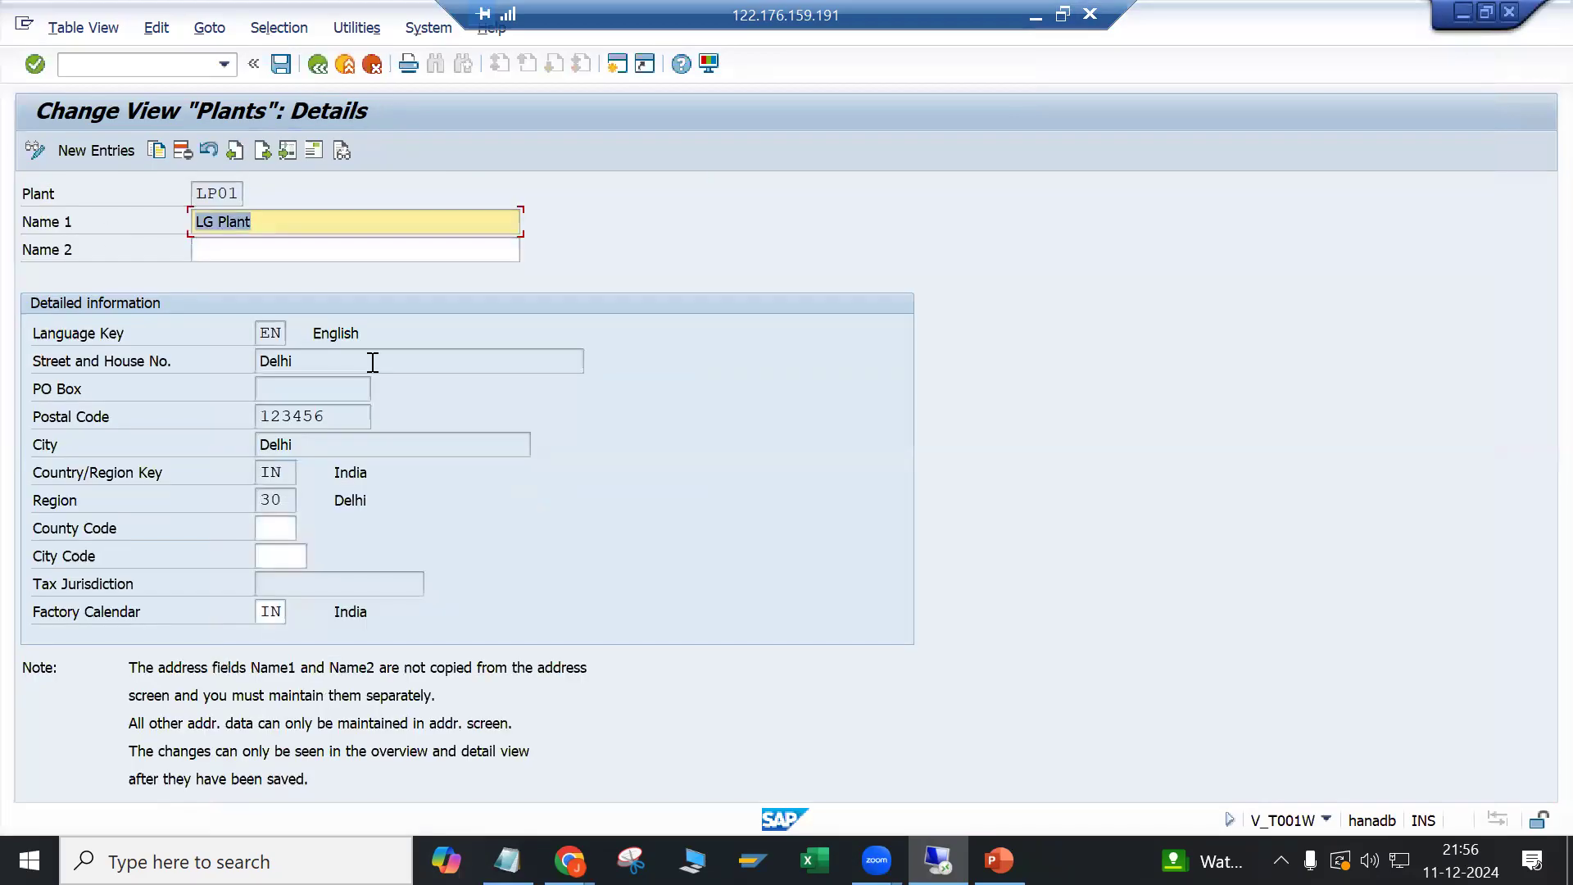
{"action": "left_click", "coordinate": [285, 502]}
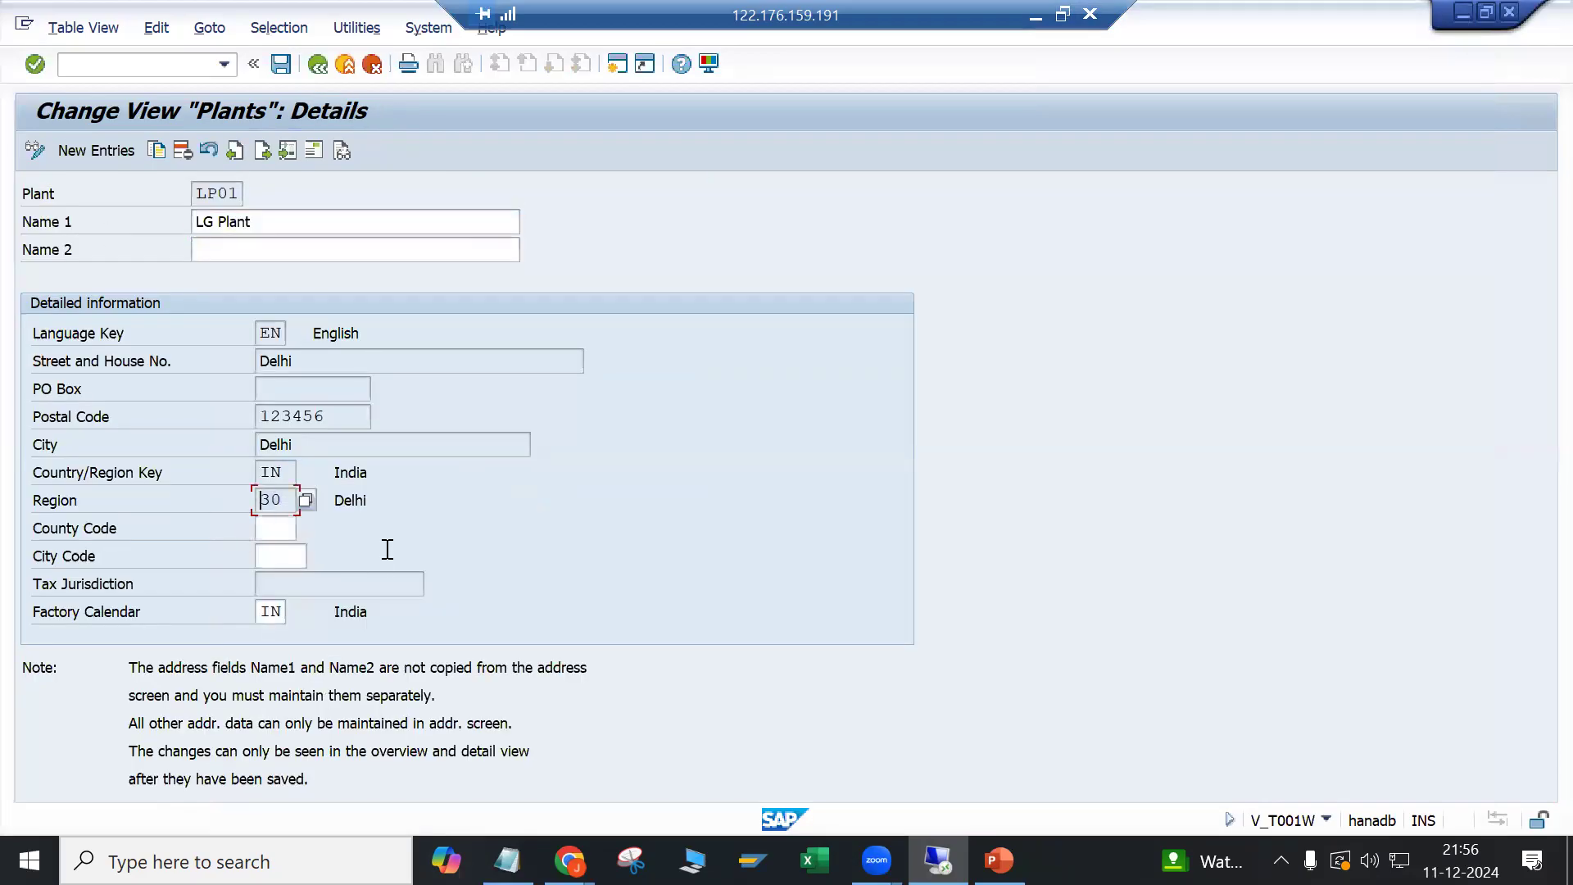
{"action": "left_click_drag", "start_coordinate": [334, 501], "coordinate": [387, 500]}
{"action": "left_click", "coordinate": [388, 499]}
Step: Leave the plant details, reopen the plants overview from the IMG structure and position the list on plant LP01
{"action": "left_click", "coordinate": [317, 66]}
{"action": "left_click", "coordinate": [317, 66]}
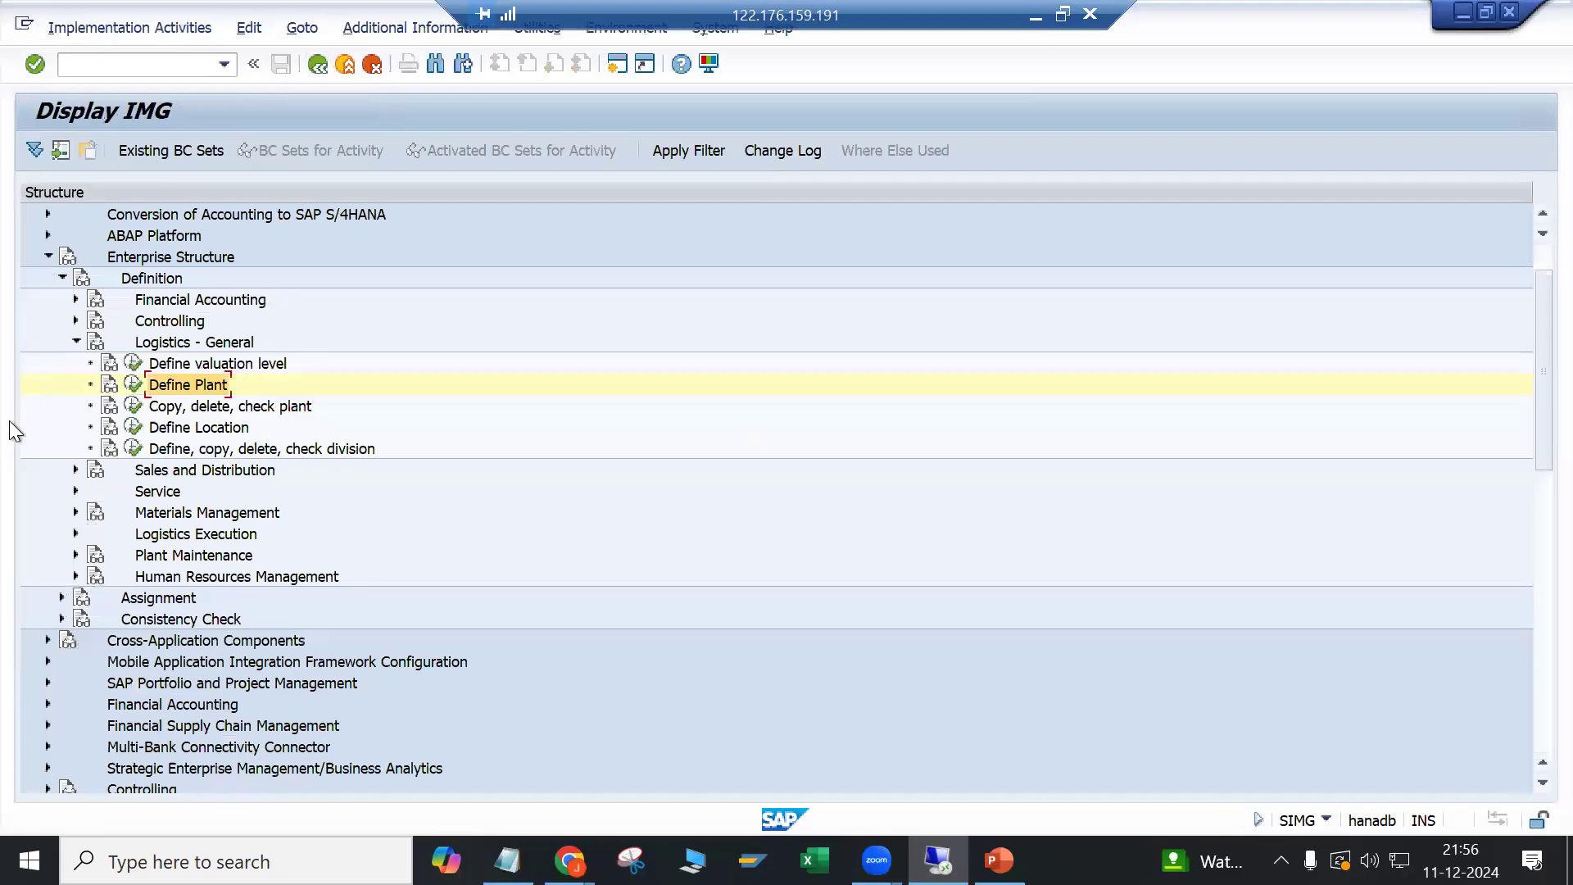
{"action": "left_click", "coordinate": [136, 384]}
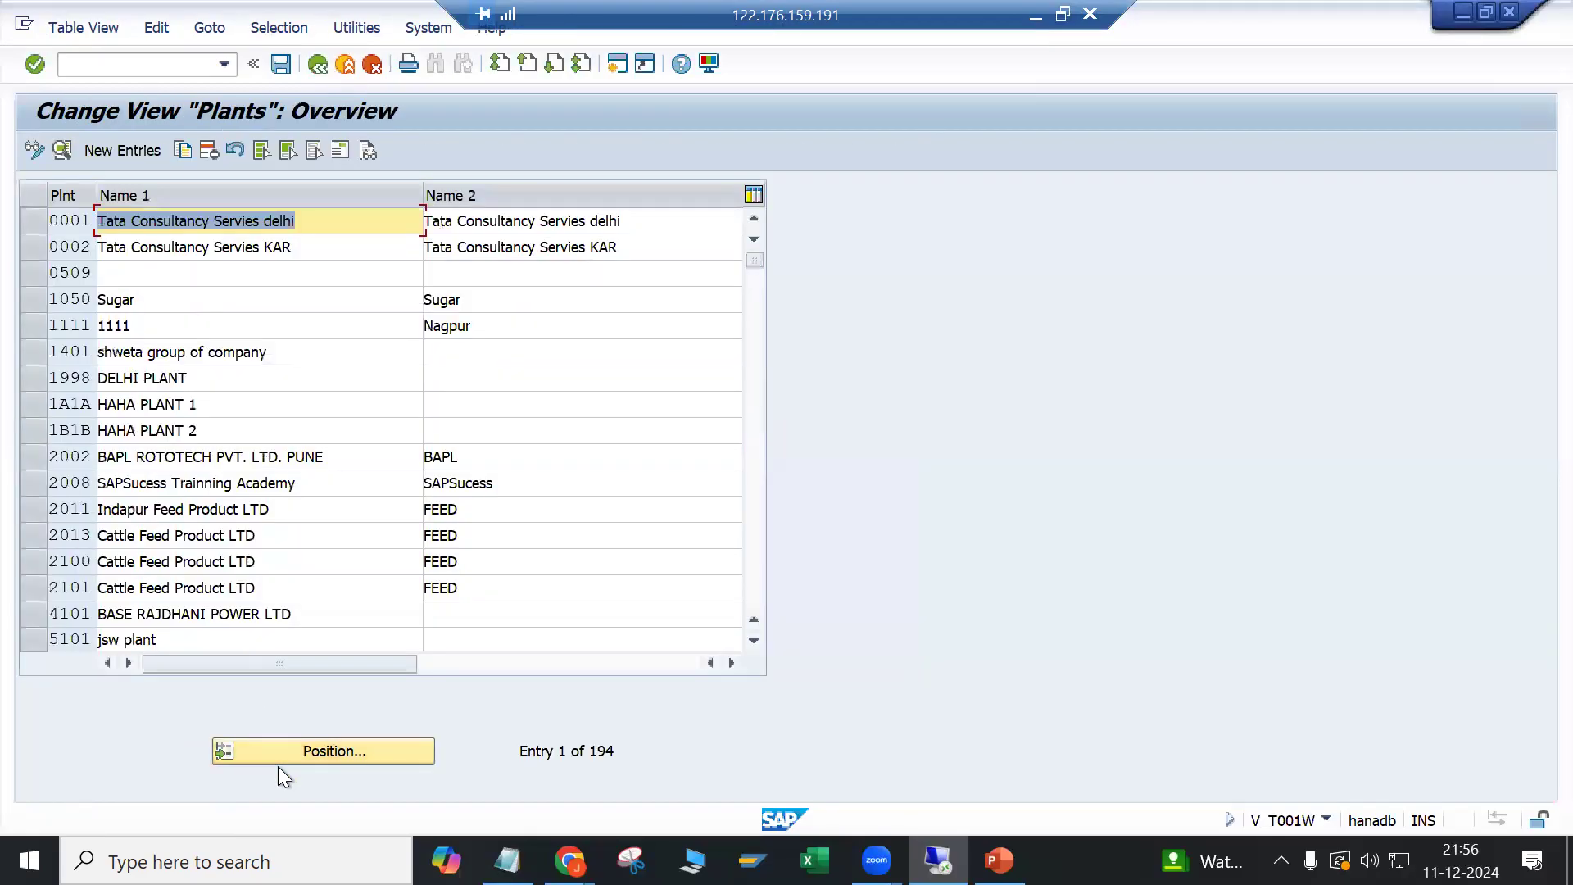
{"action": "left_click", "coordinate": [277, 759]}
{"action": "type", "text": "10"}
{"action": "key", "text": "BackSpace"}
{"action": "type", "text": "p01"}
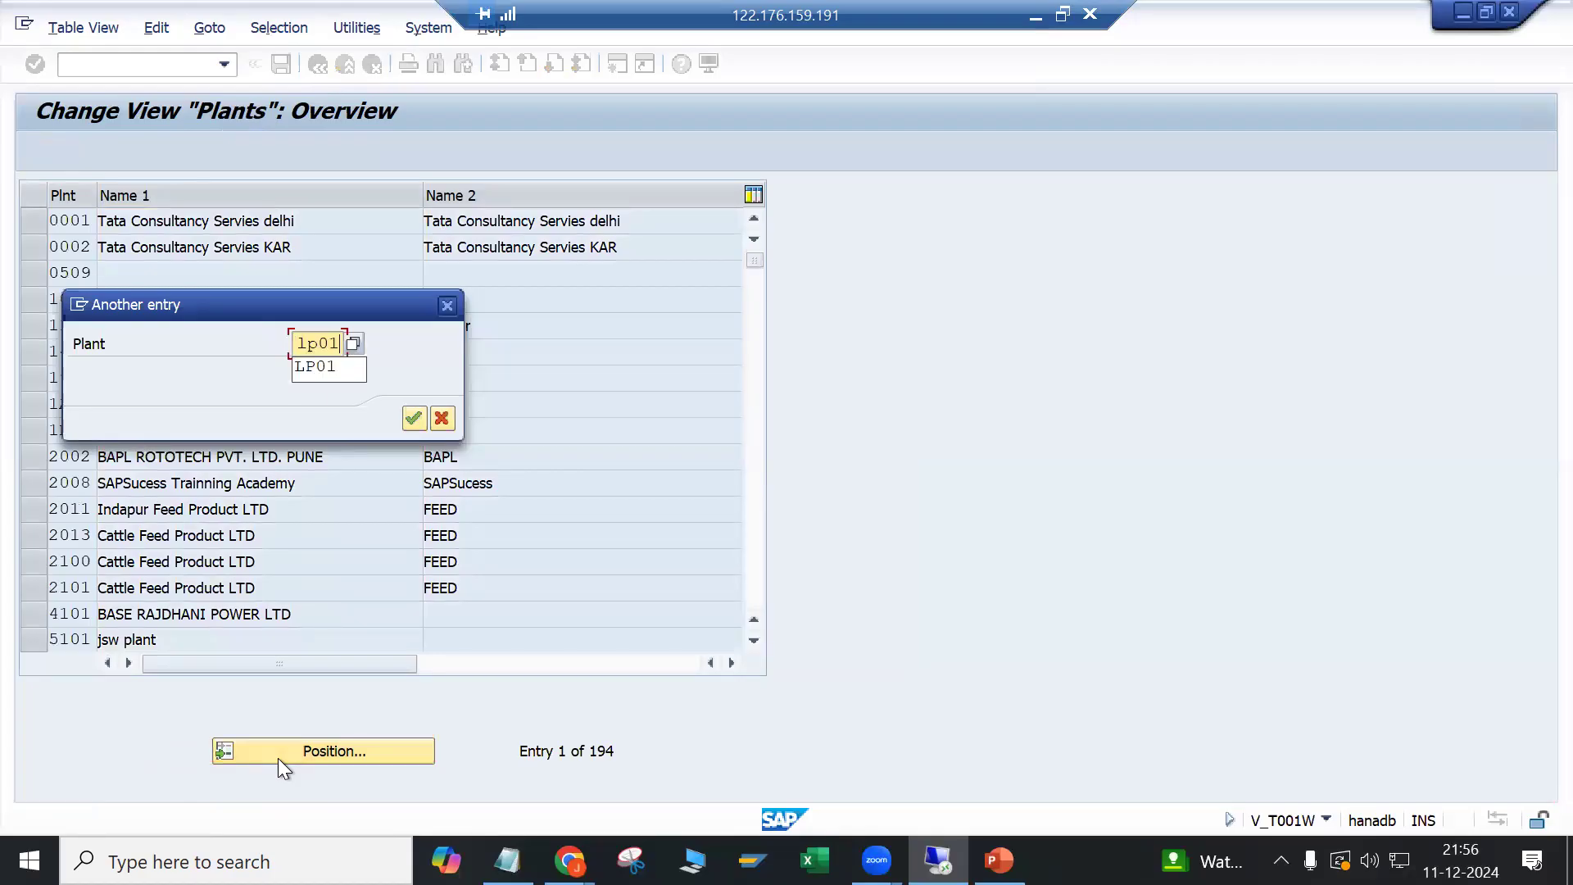
{"action": "key", "text": "Return"}
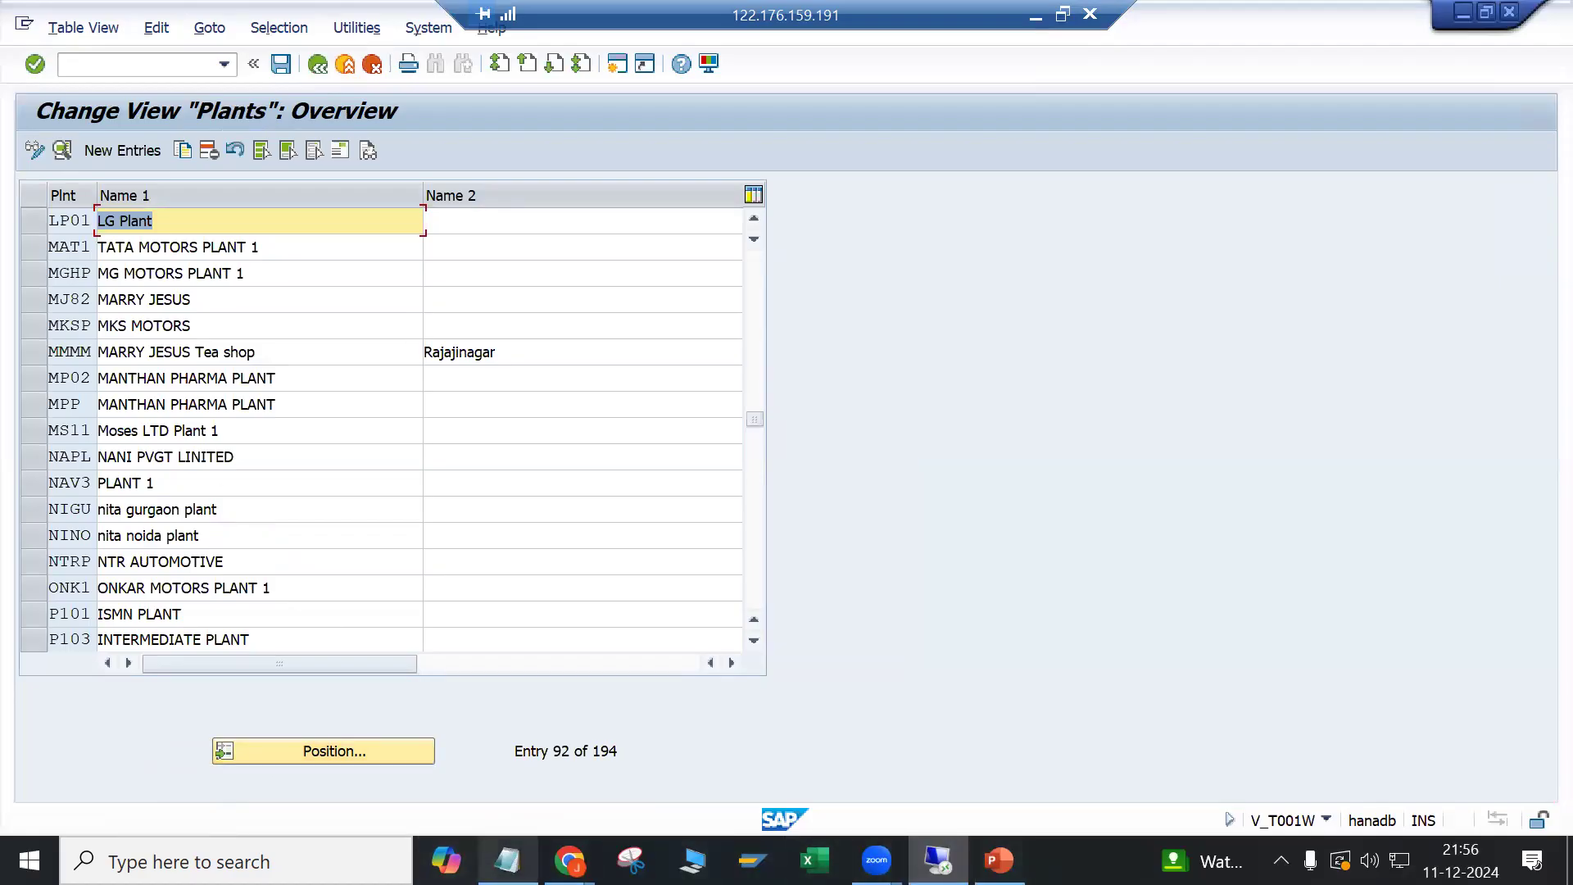
Step: Record LP01 as the plant in the Org Structure 1 notes in Notepad and return to SAP
{"action": "left_click", "coordinate": [507, 860]}
{"action": "type", "text": "Lp"}
{"action": "key", "text": "BackSpace"}
{"action": "type", "text": "P01"}
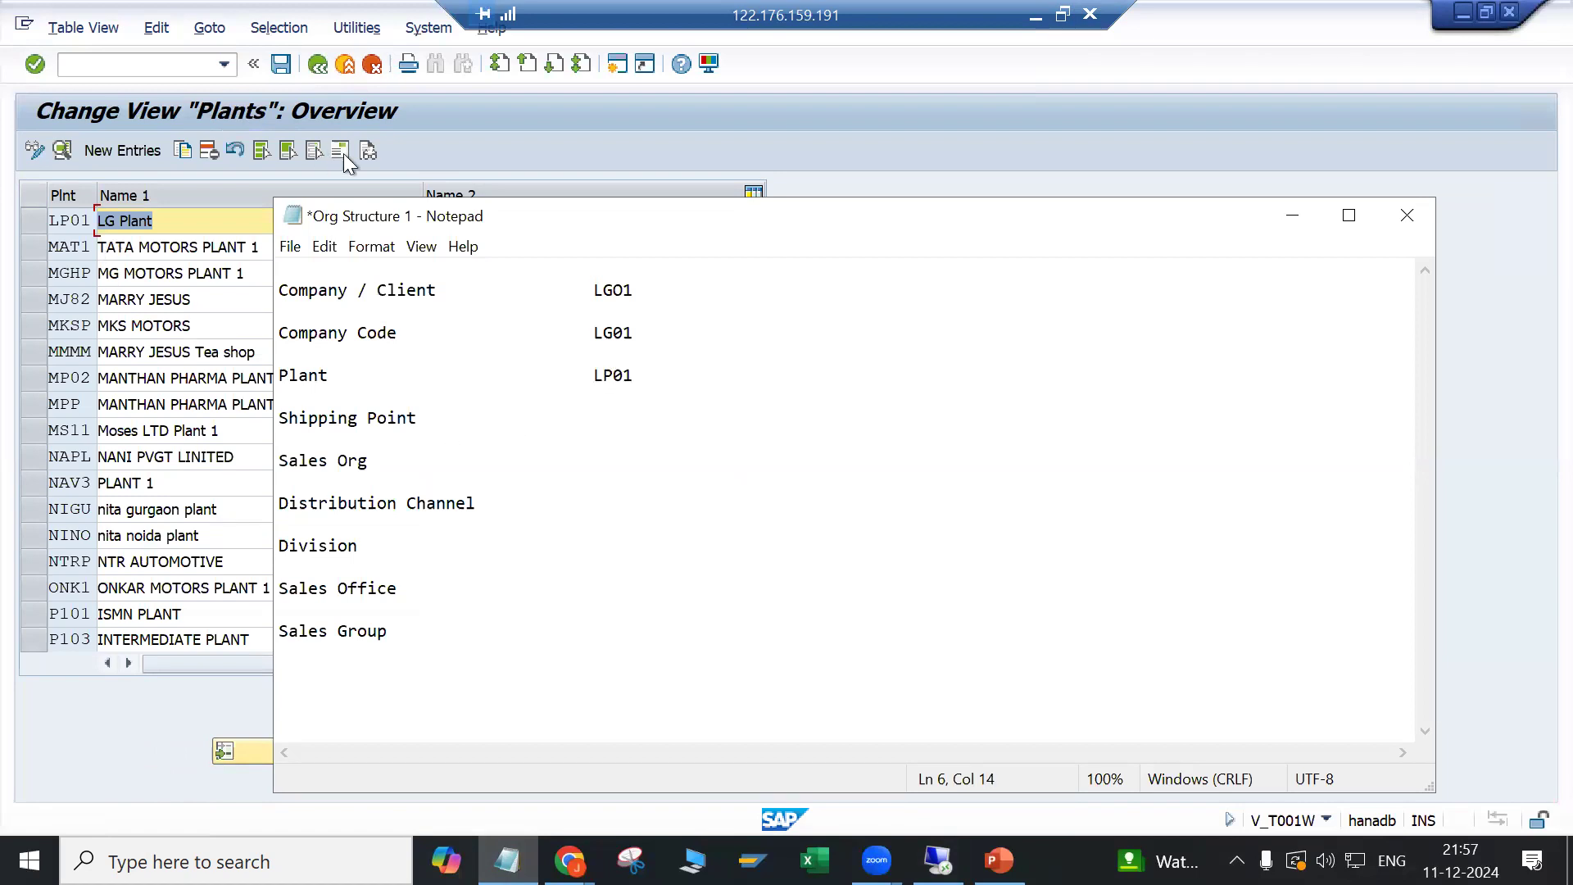
{"action": "left_click", "coordinate": [473, 135]}
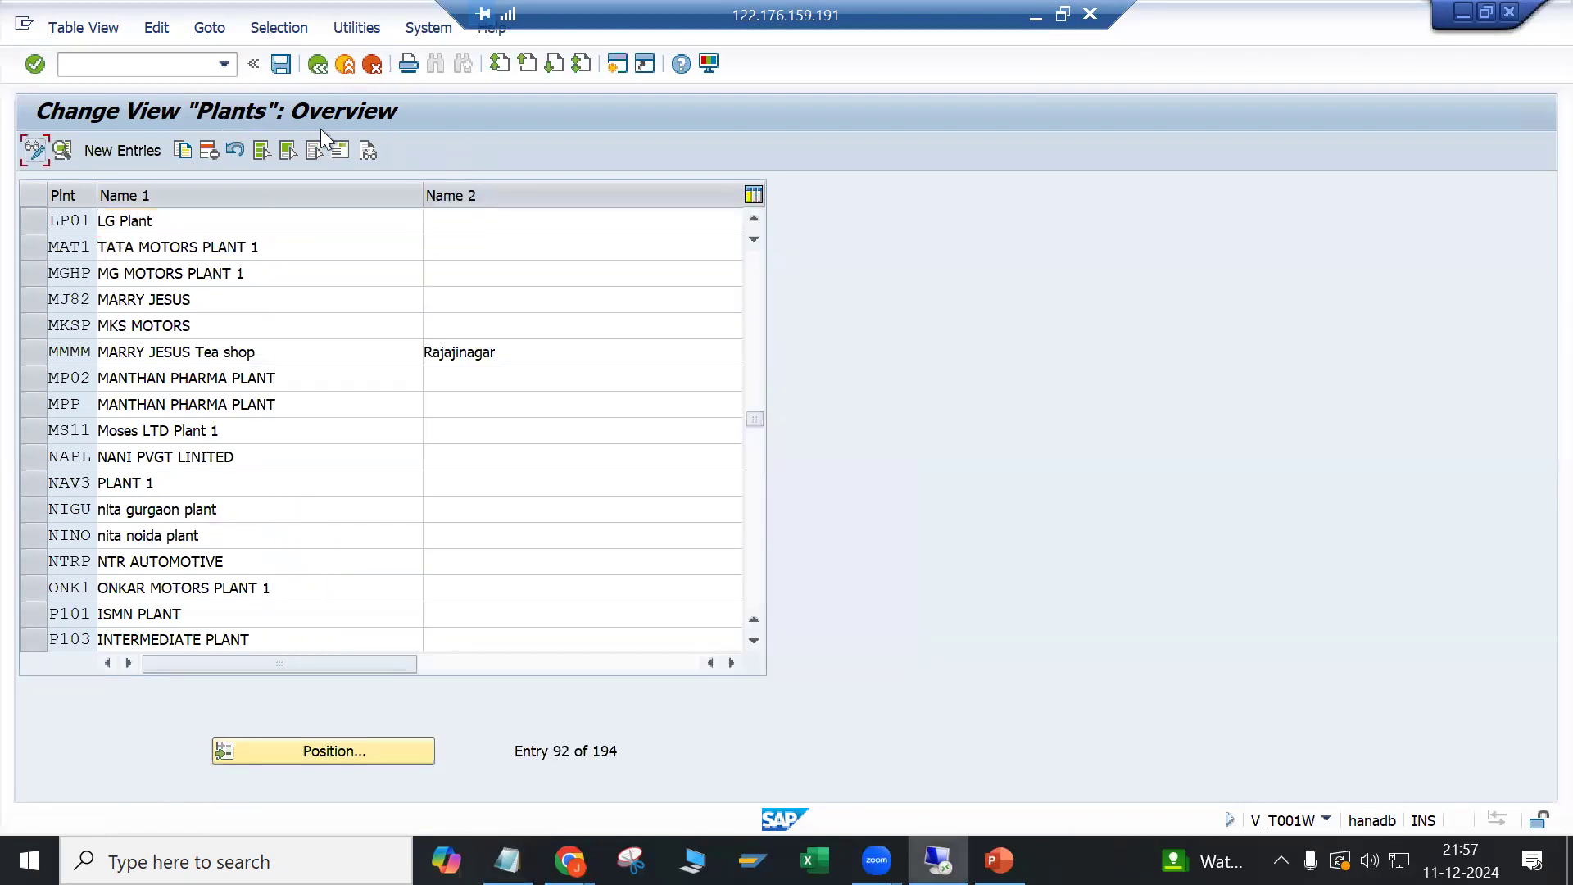
Step: Leave the plants overview, open the division definitions and examine the existing divisions through to the last entry
{"action": "left_click", "coordinate": [317, 65]}
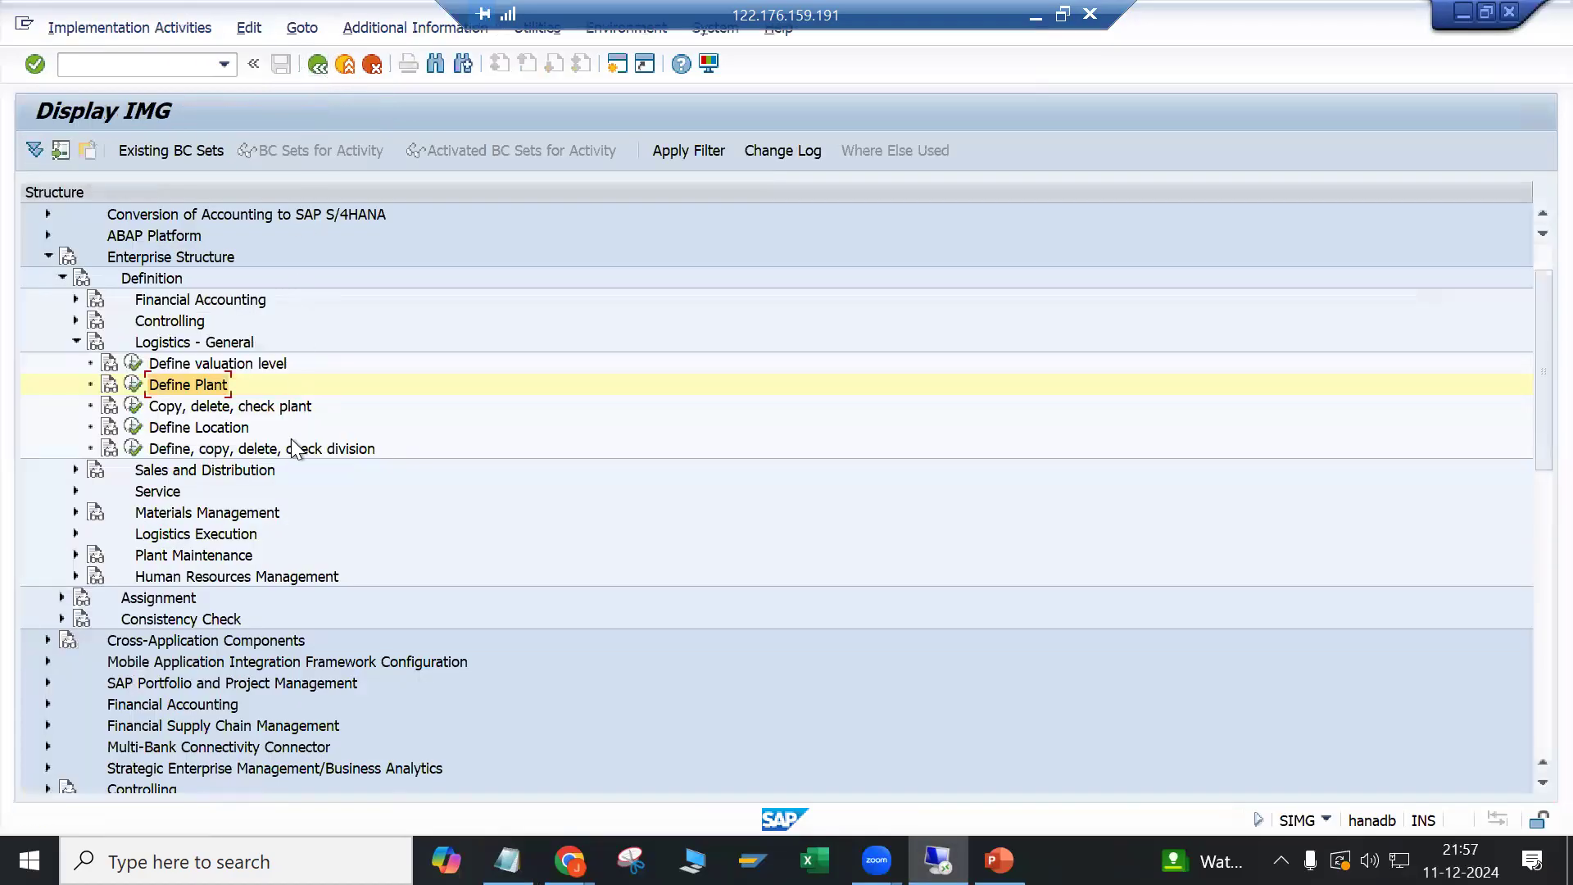
{"action": "left_click", "coordinate": [133, 449]}
{"action": "double_click", "coordinate": [183, 287]}
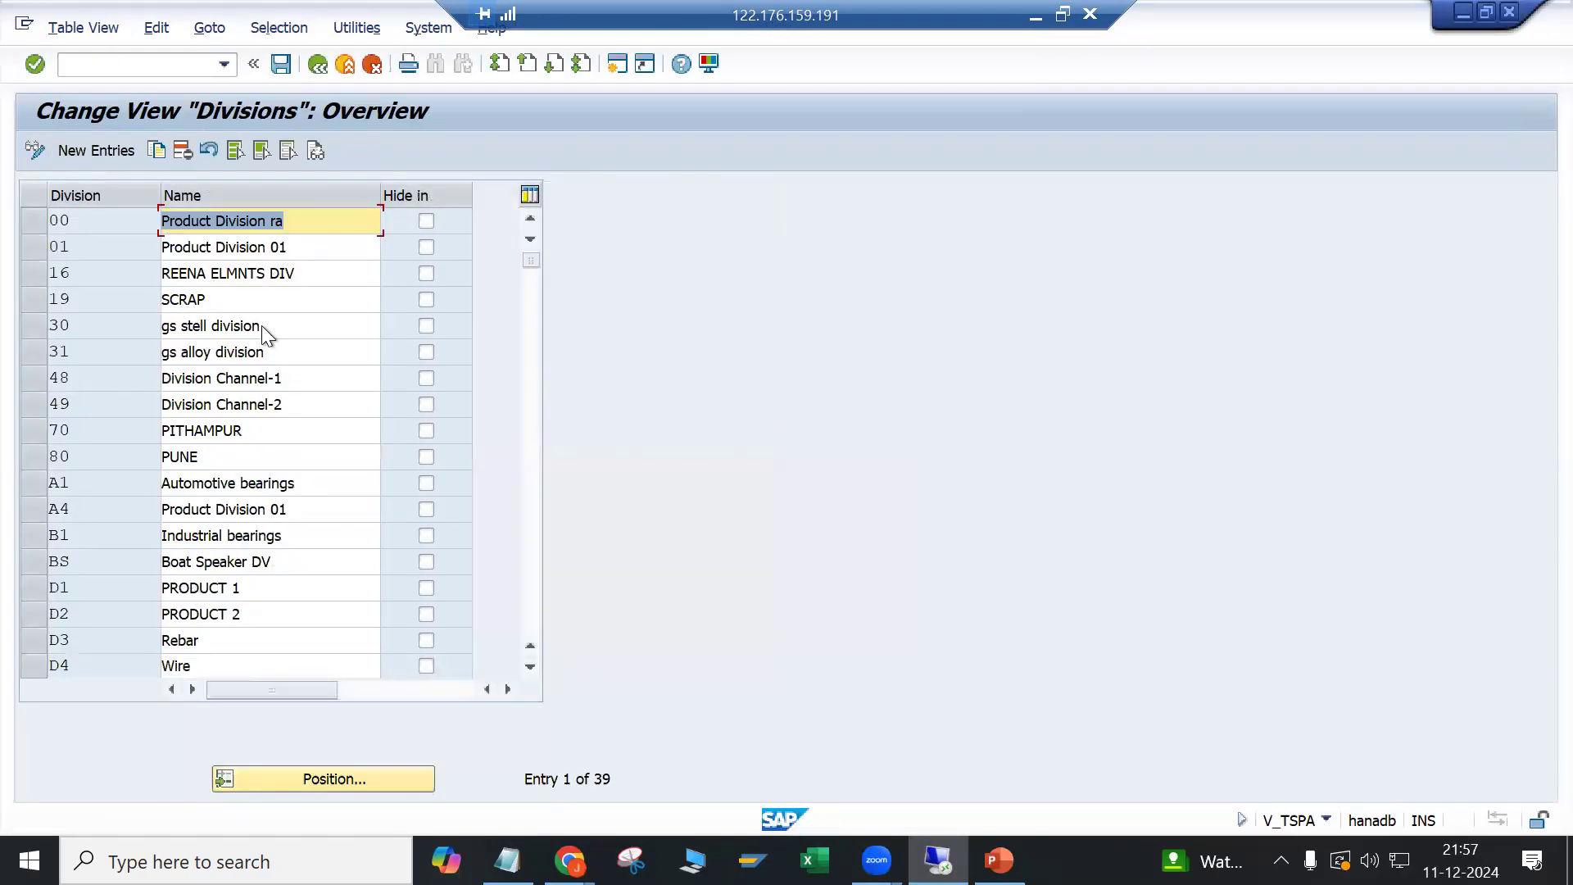
{"action": "scroll", "coordinate": [234, 345], "scroll_direction": "down", "scroll_amount": 1}
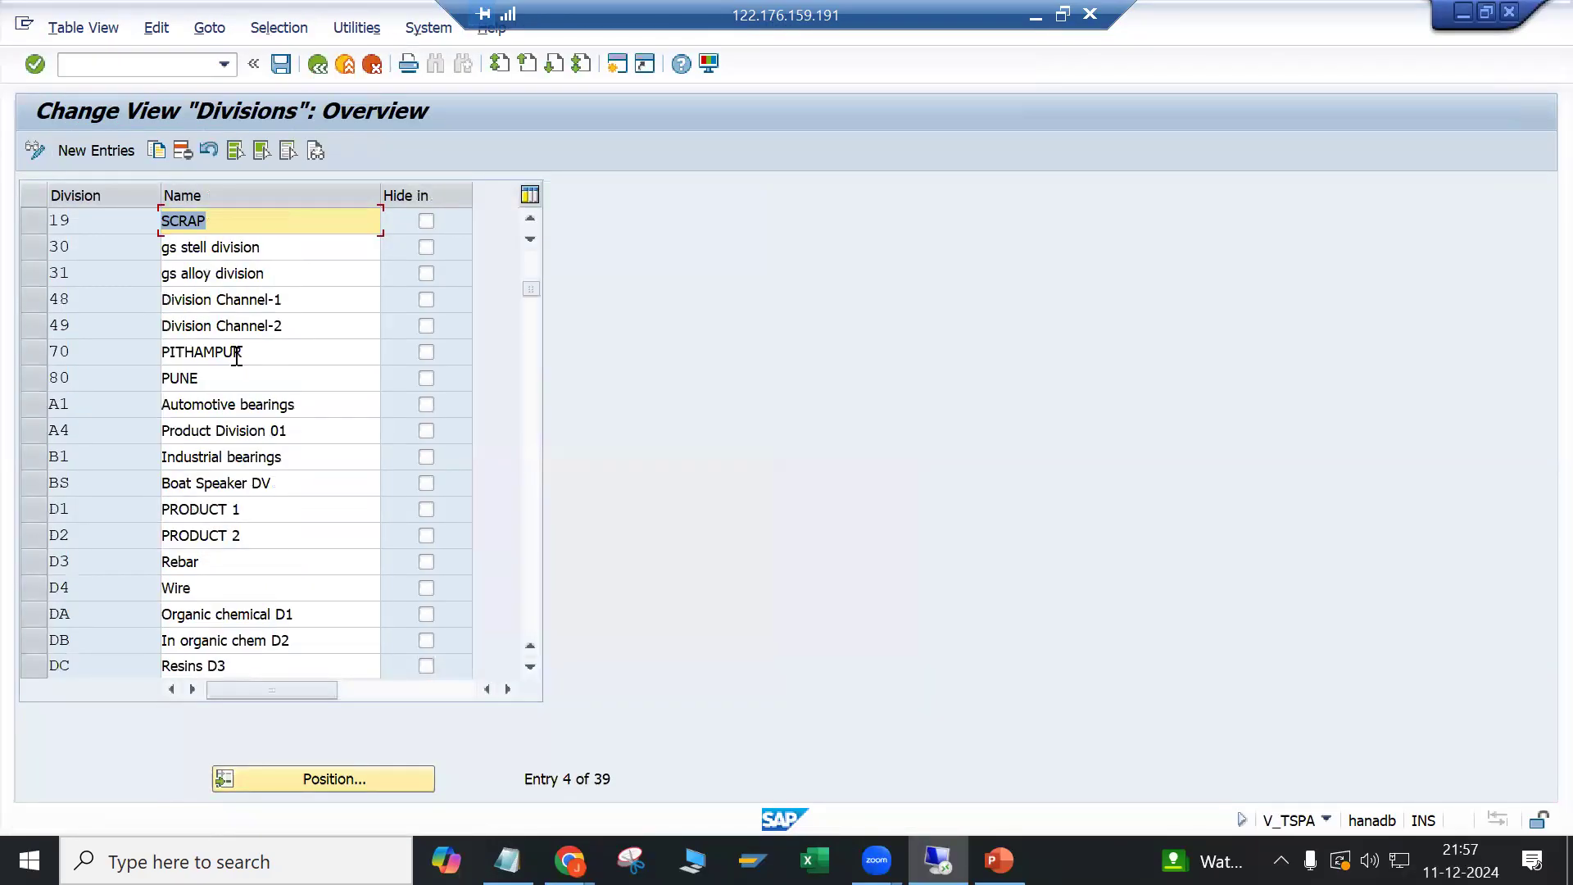
{"action": "scroll", "coordinate": [236, 356], "scroll_direction": "down", "scroll_amount": 6}
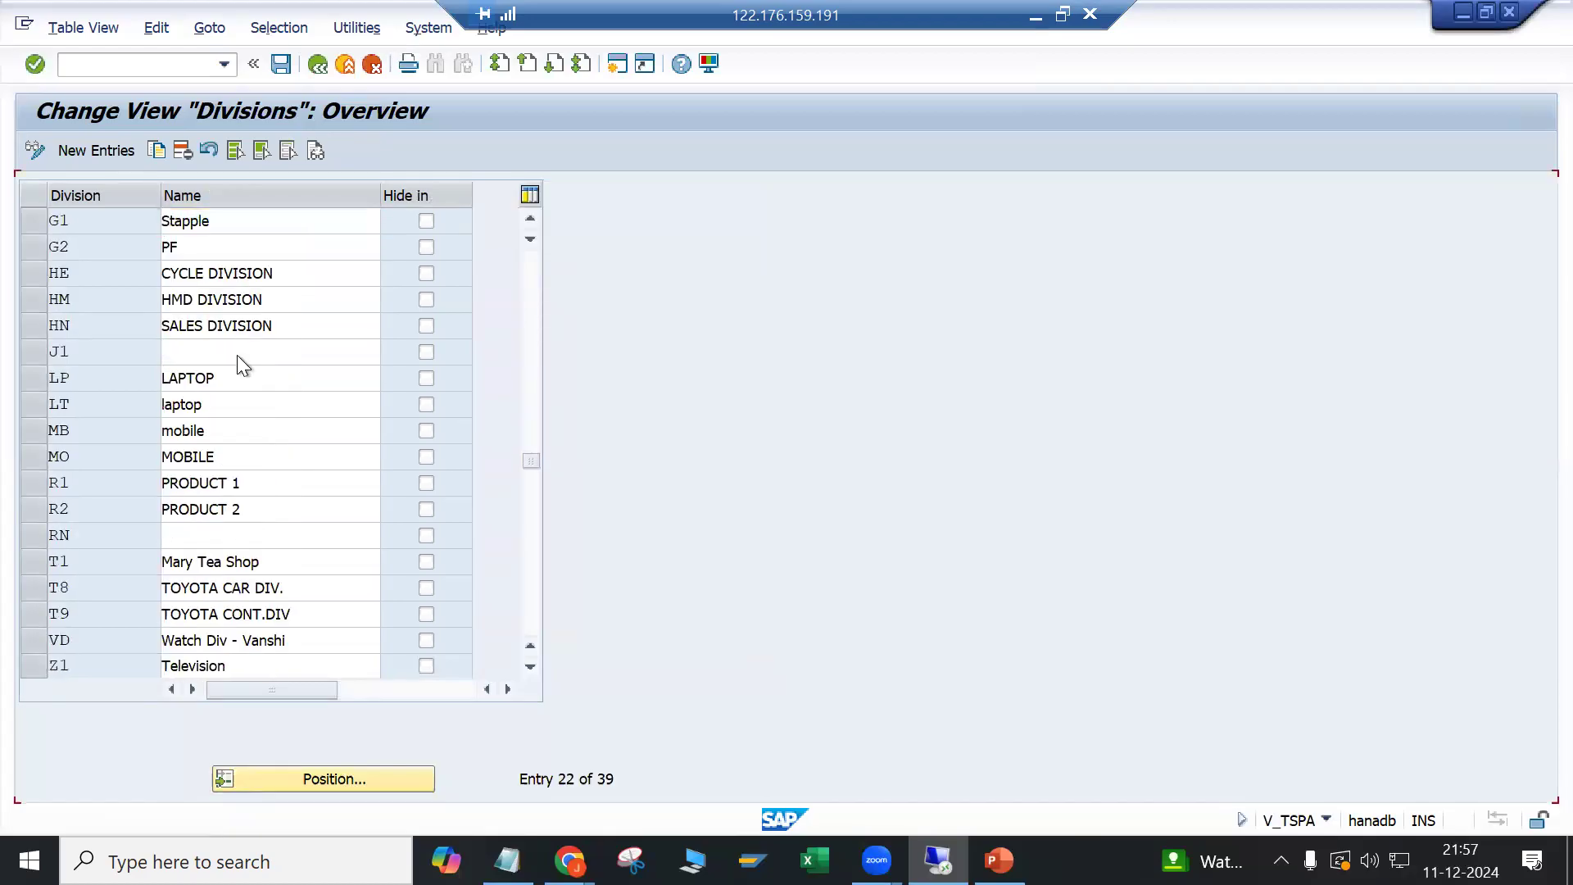
{"action": "scroll", "coordinate": [238, 356], "scroll_direction": "down", "scroll_amount": 2}
{"action": "left_click", "coordinate": [158, 509]}
{"action": "left_click", "coordinate": [158, 507]}
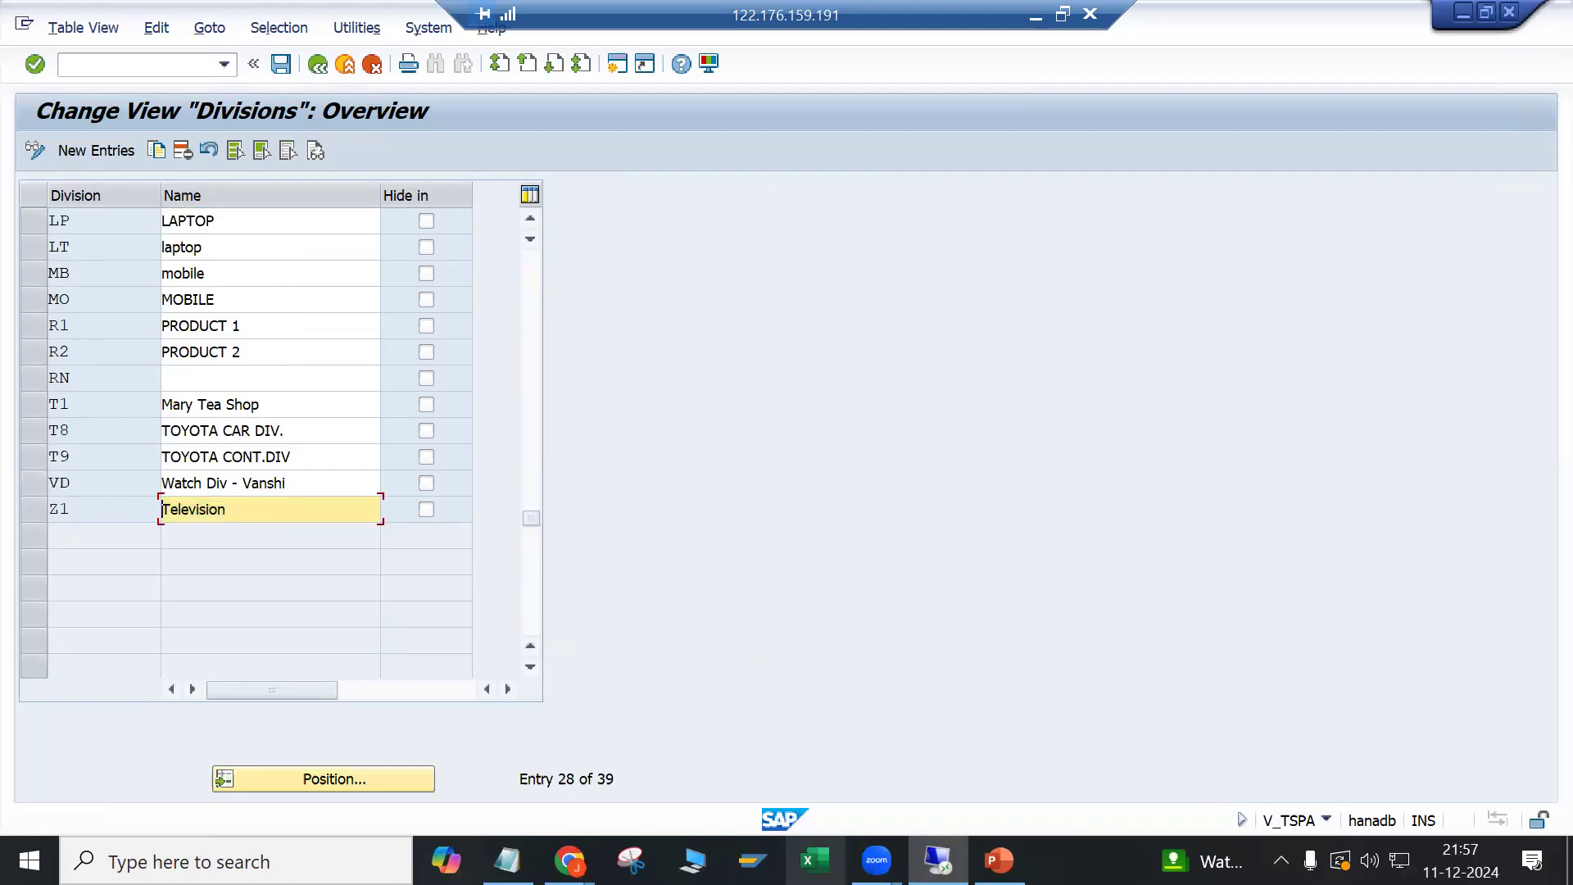
Step: Go over the Division, Plant and Shipping Point lines in the Org Structure 1 notes in Notepad
{"action": "left_click", "coordinate": [507, 860]}
{"action": "left_click", "coordinate": [421, 545]}
{"action": "key", "text": "Tab"}
{"action": "key", "text": "Tab"}
{"action": "key", "text": "Tab"}
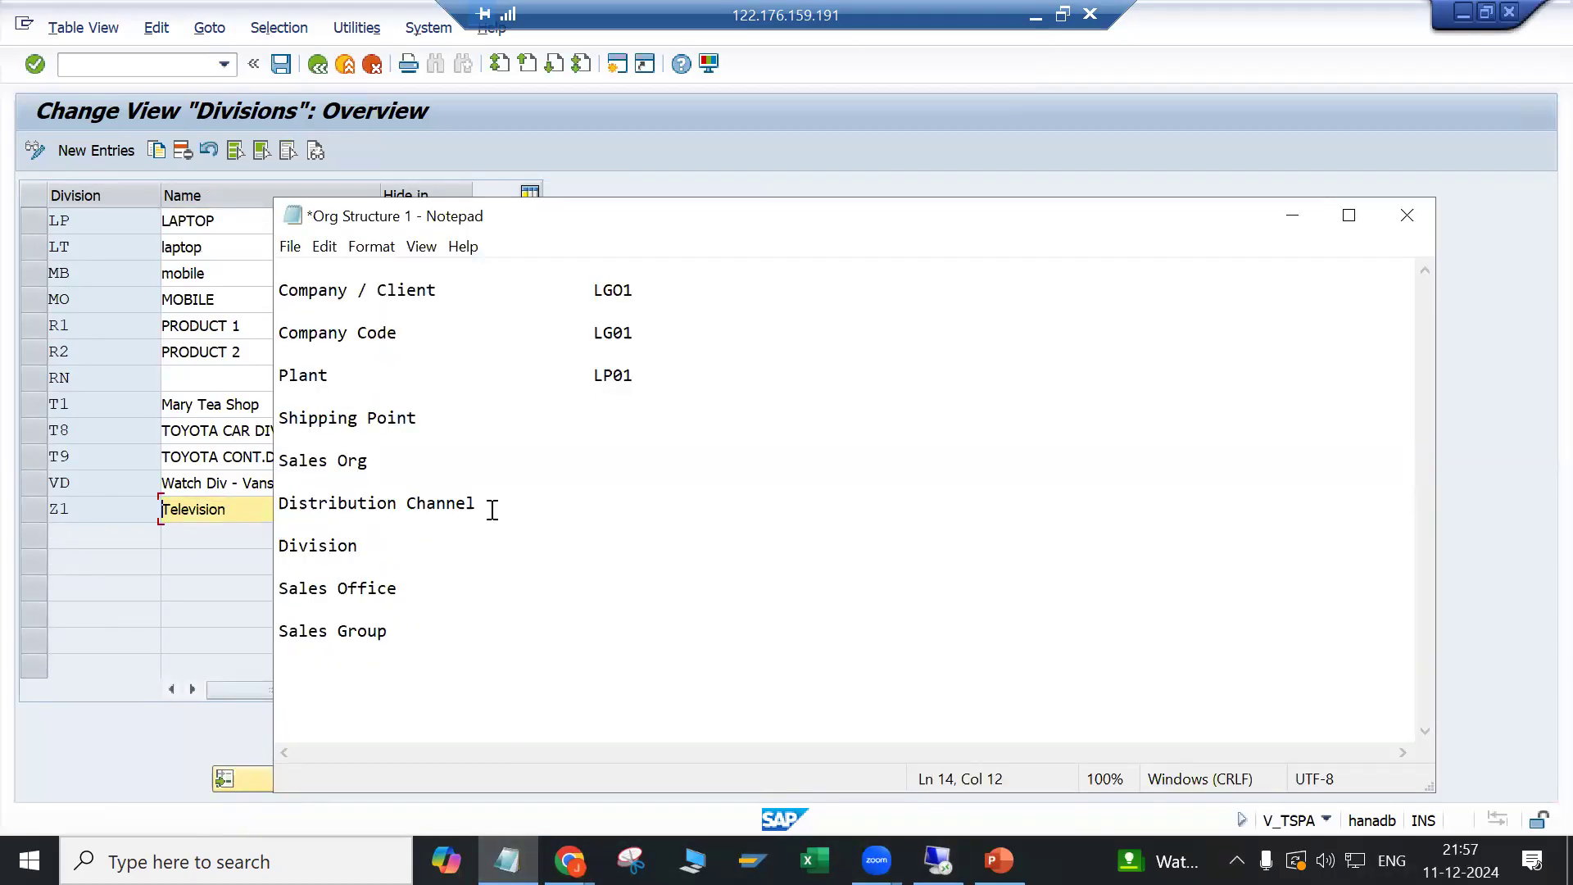
{"action": "left_click_drag", "start_coordinate": [288, 377], "coordinate": [377, 382]}
{"action": "left_click", "coordinate": [280, 419]}
{"action": "left_click", "coordinate": [435, 430], "text": "shift"}
Step: Close the division activities in SAP and open Define Shipping Point under Logistics Execution in the enterprise structure definition
{"action": "left_click", "coordinate": [331, 64]}
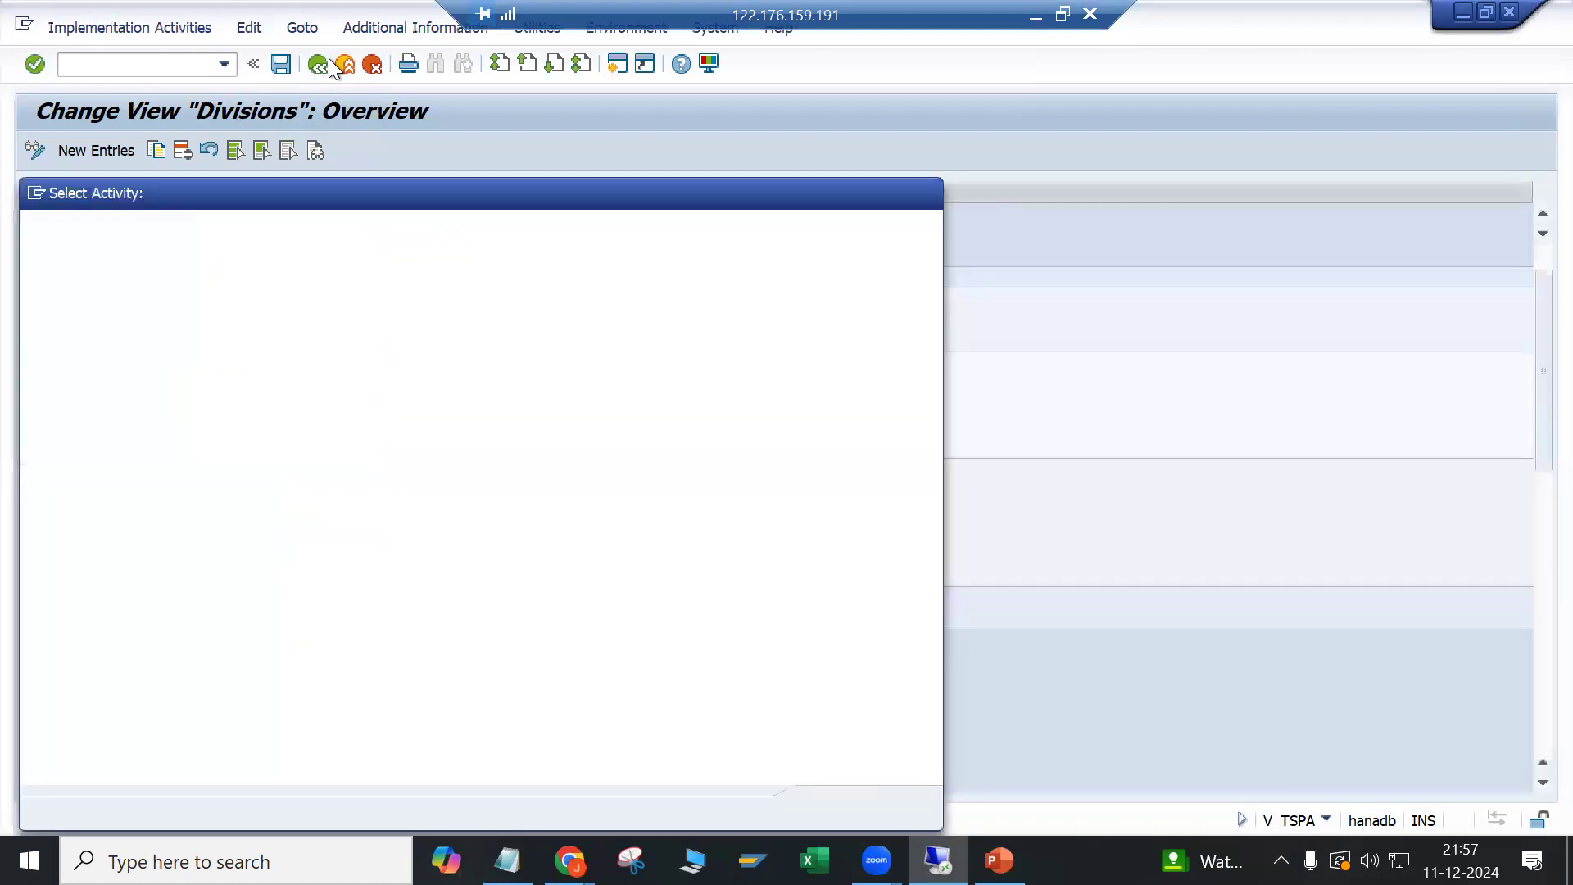
{"action": "left_click", "coordinate": [933, 194]}
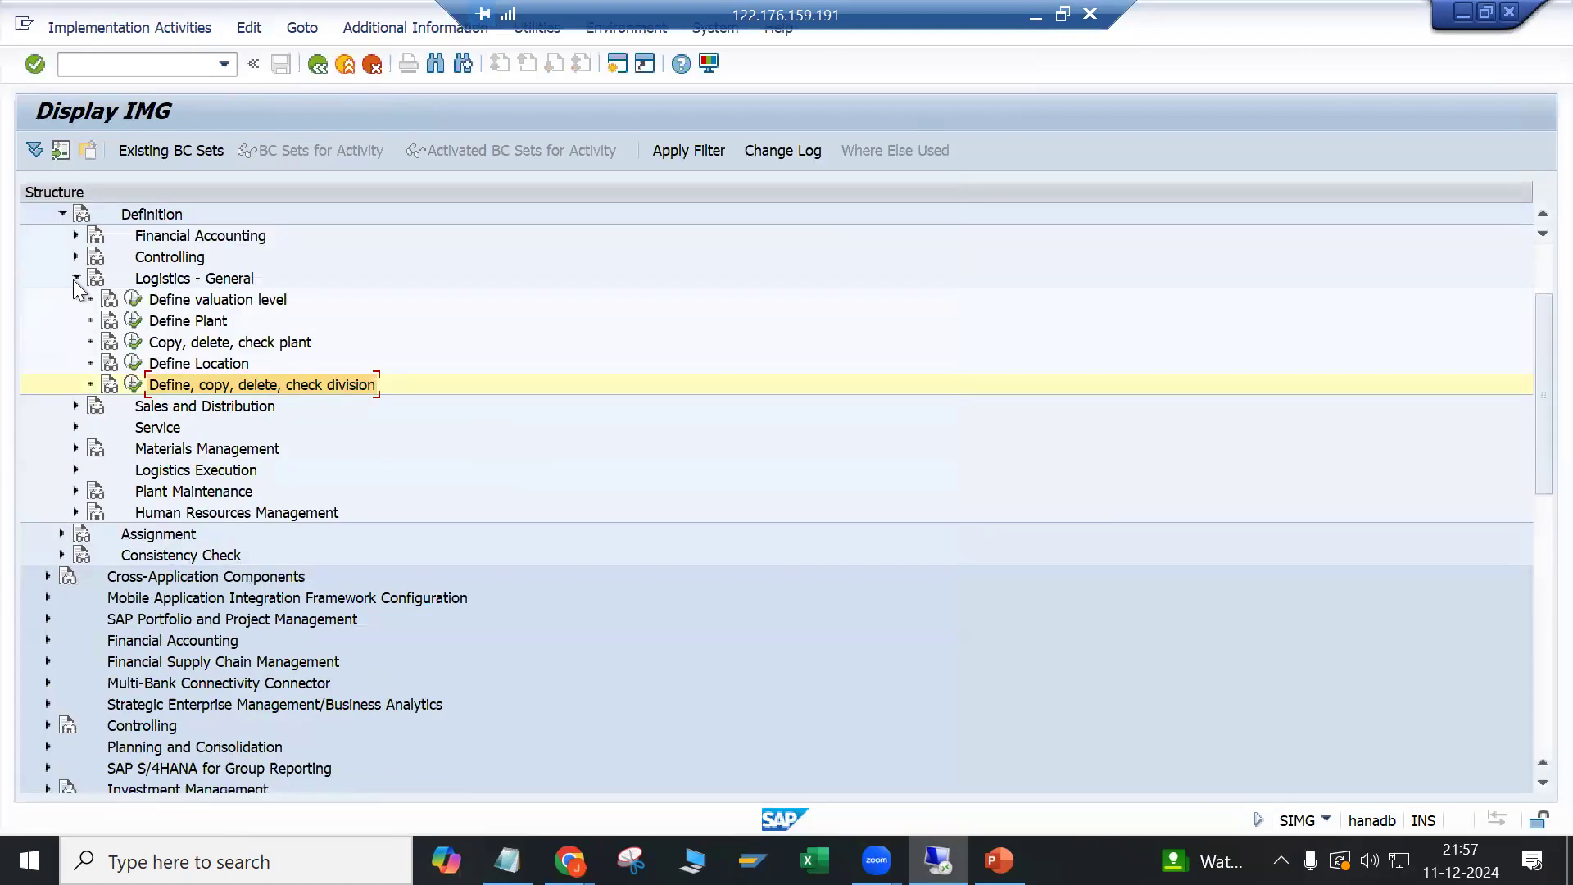
{"action": "left_click", "coordinate": [75, 280]}
{"action": "left_click", "coordinate": [156, 366]}
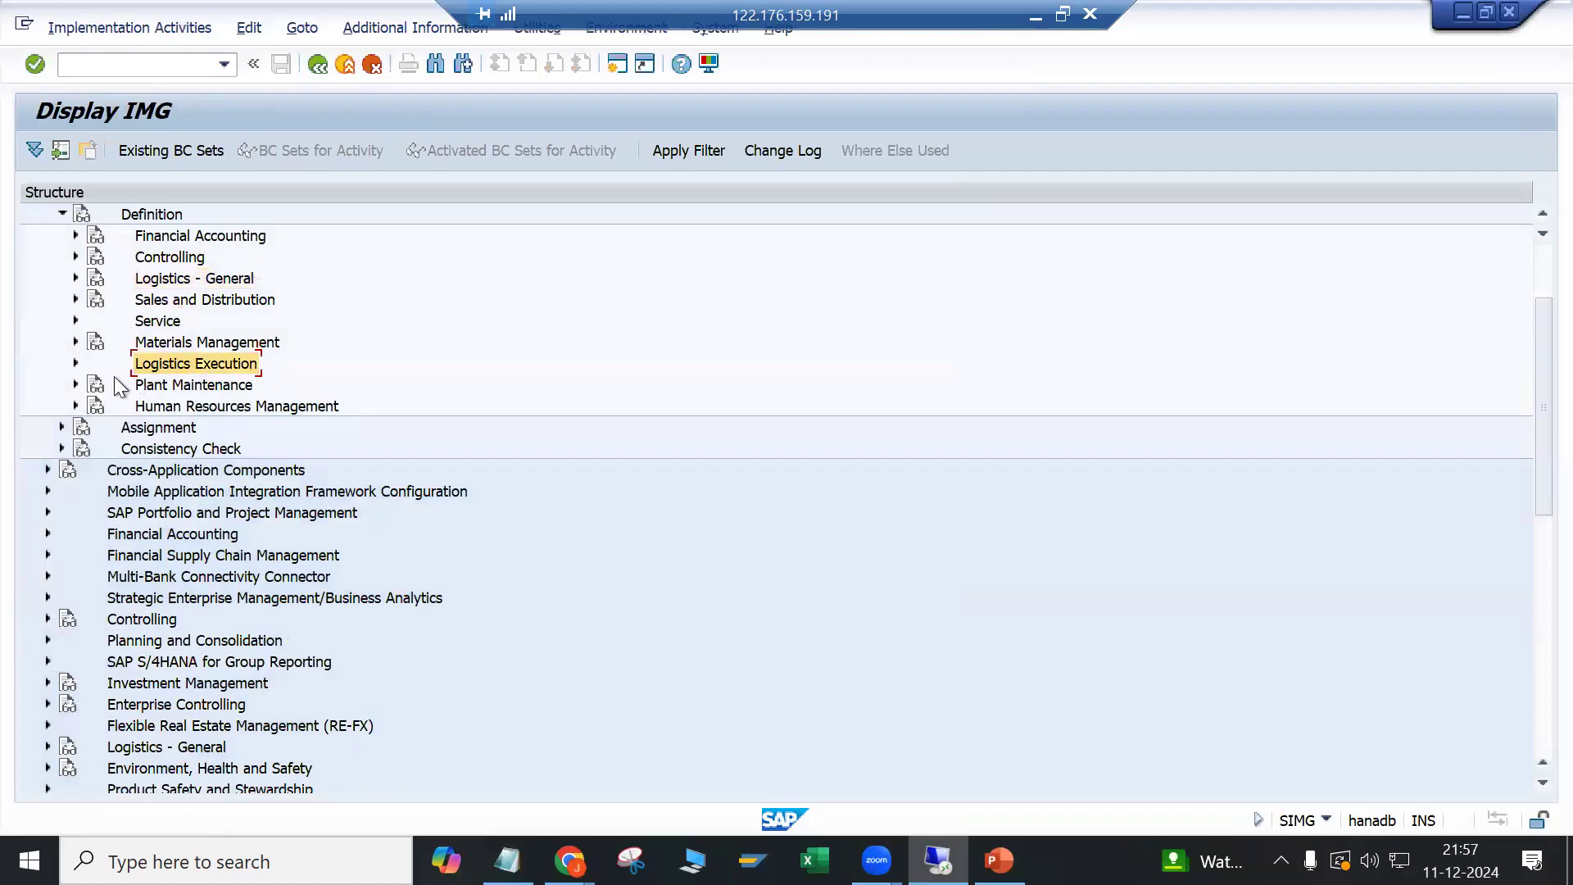
{"action": "left_click", "coordinate": [75, 362]}
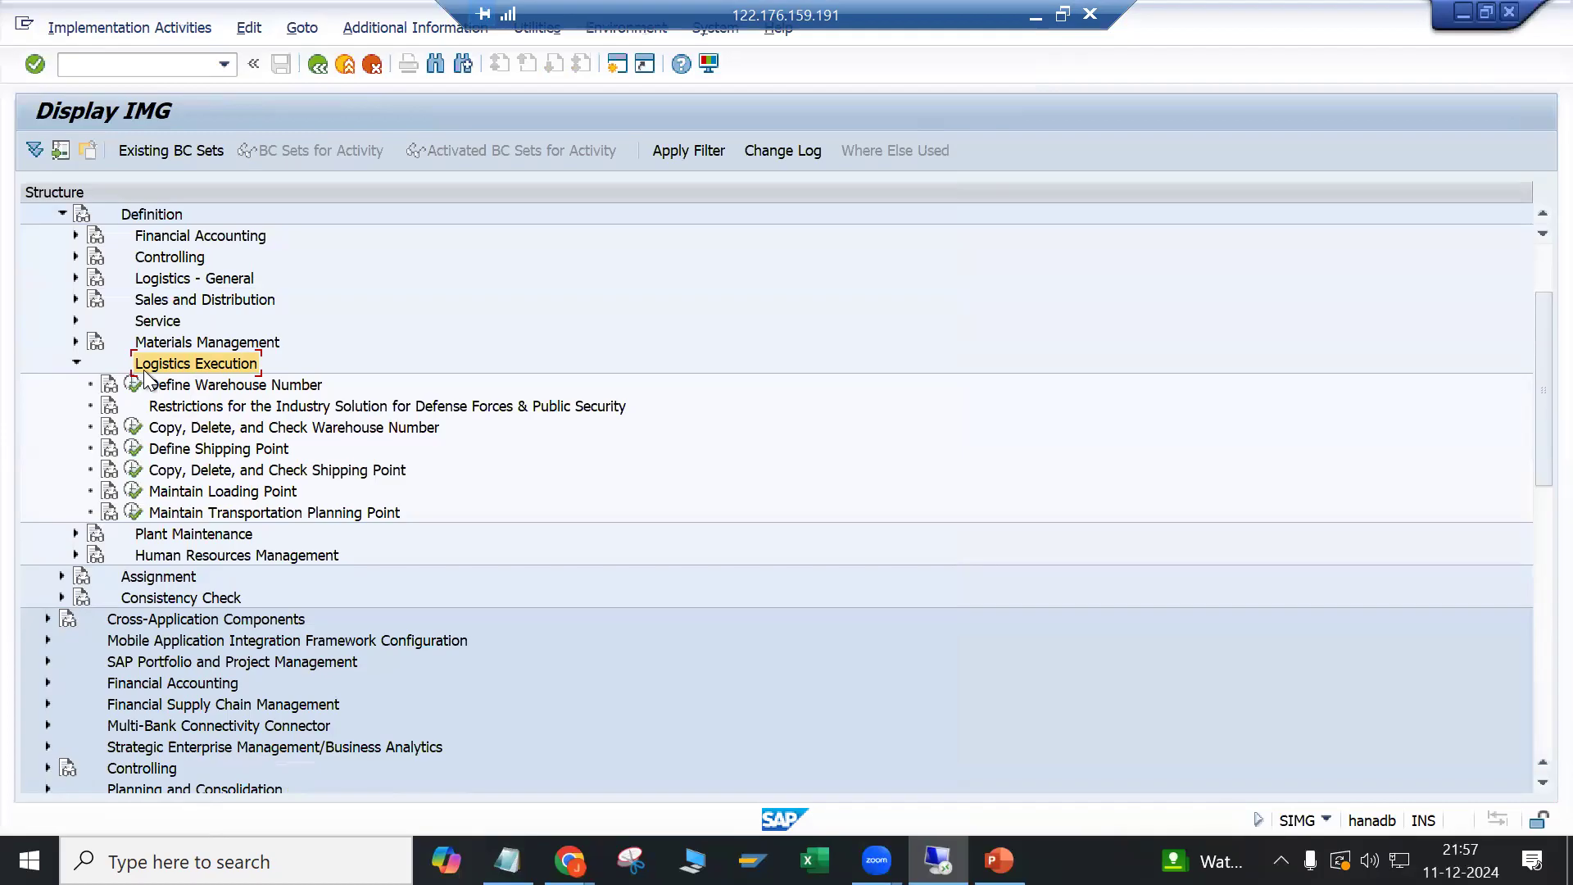
{"action": "left_click", "coordinate": [136, 450]}
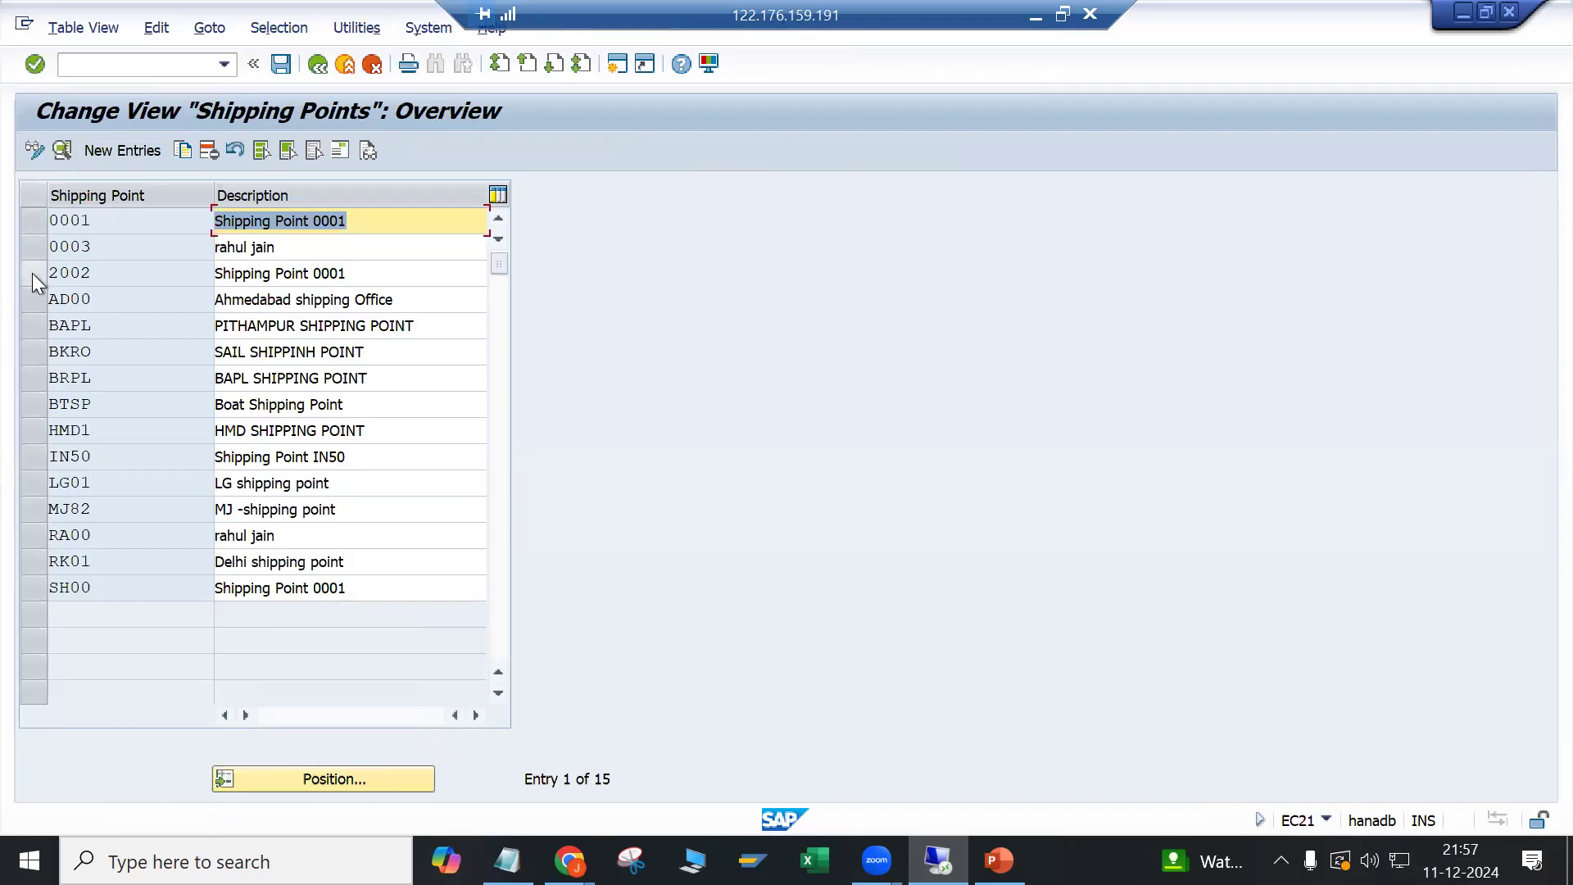
{"action": "left_click", "coordinate": [32, 224]}
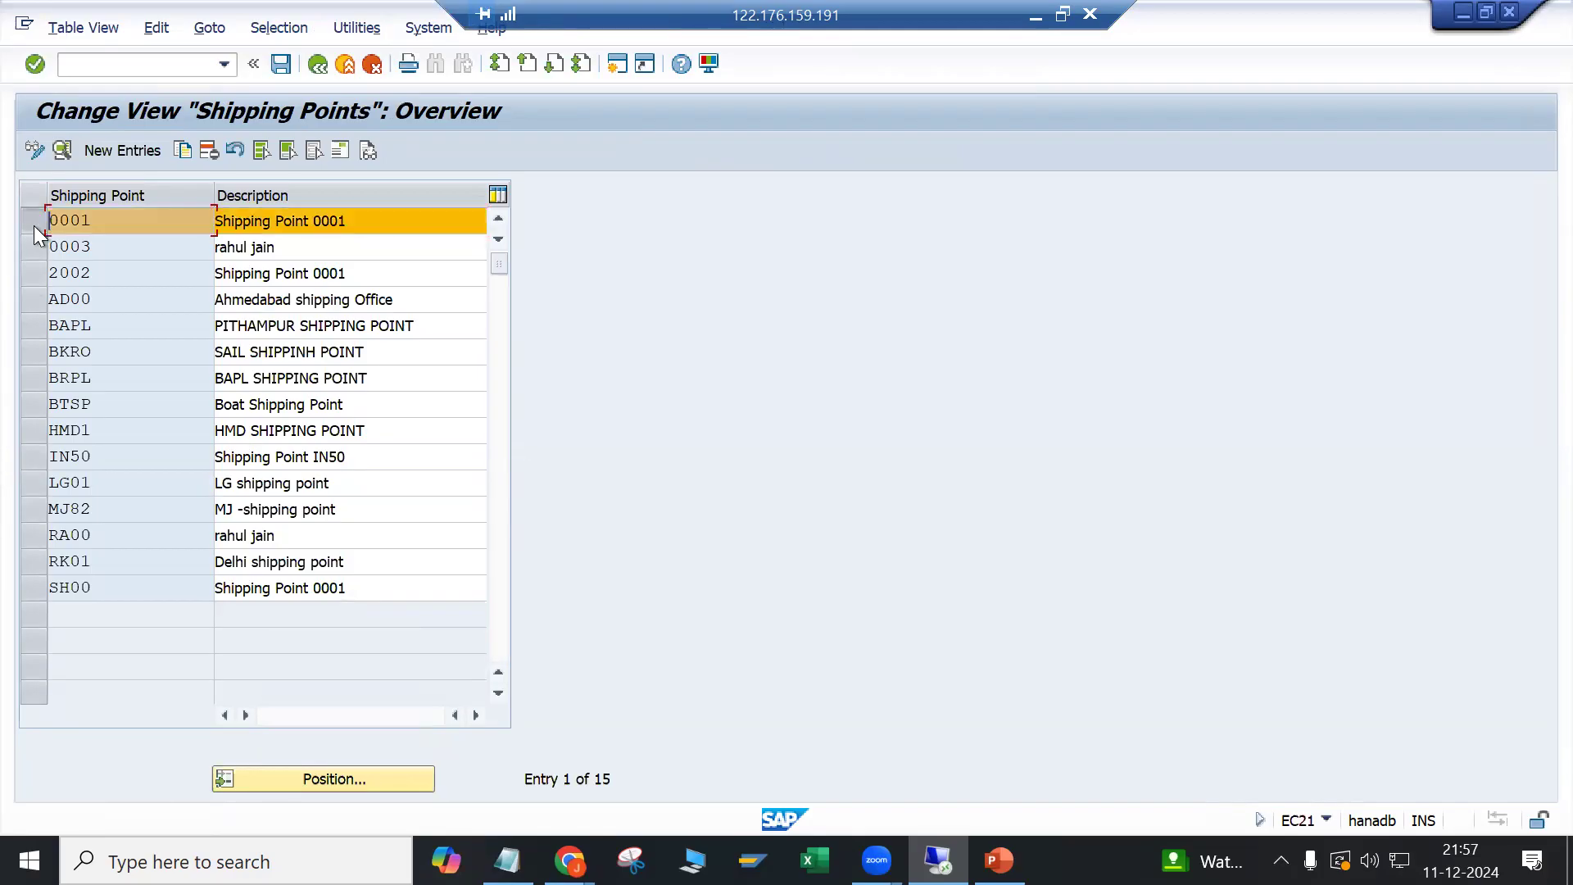
{"action": "left_click_drag", "start_coordinate": [395, 228], "coordinate": [202, 234]}
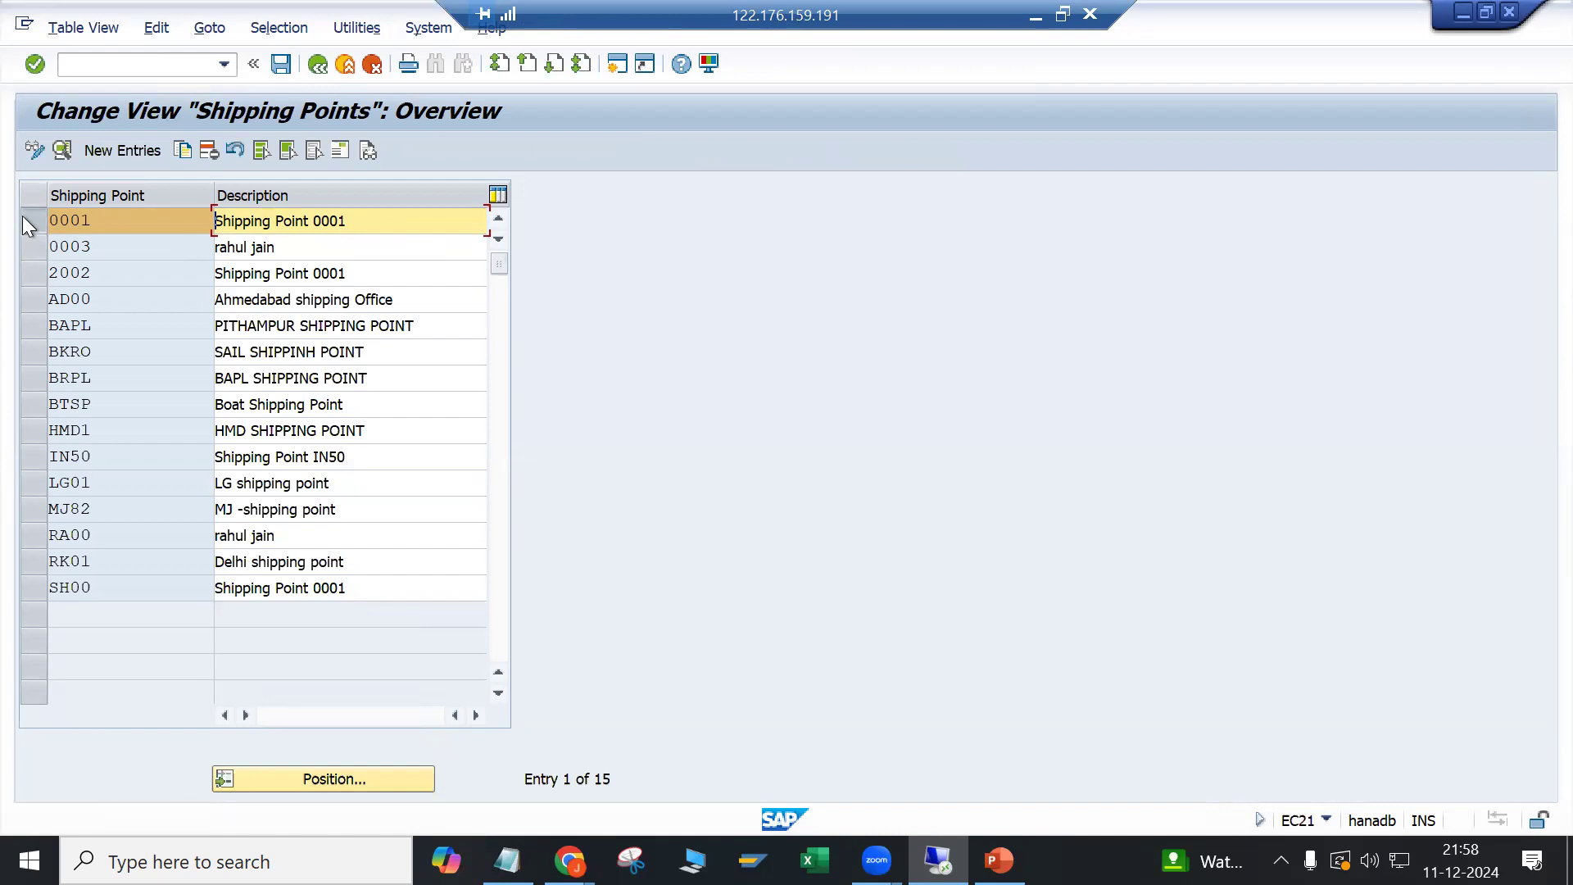
{"action": "left_click", "coordinate": [184, 153]}
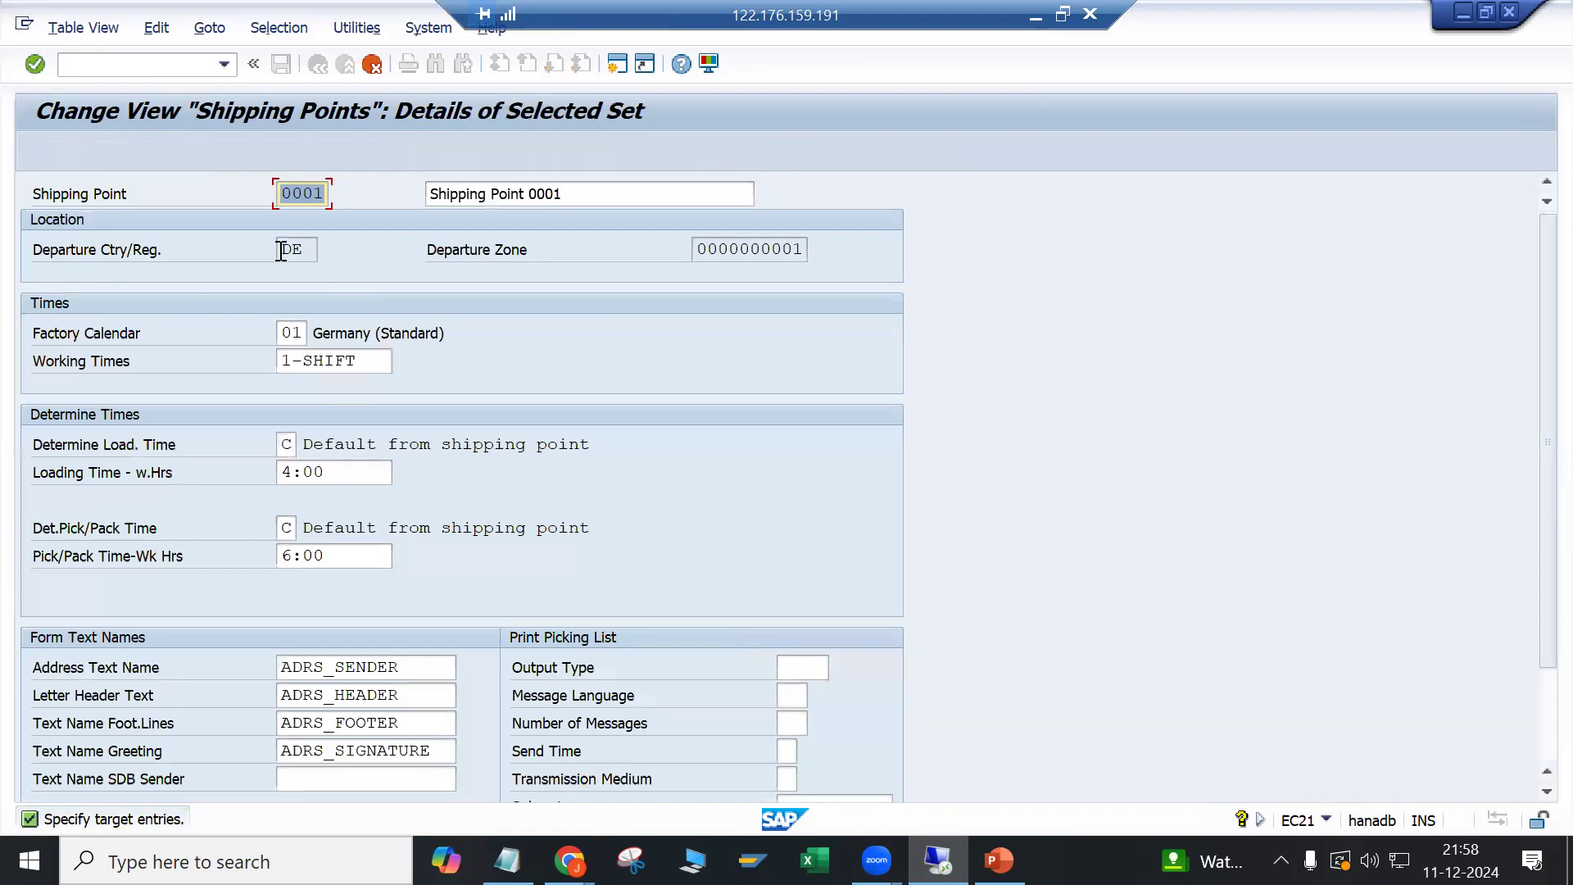
{"action": "left_click_drag", "start_coordinate": [283, 250], "coordinate": [308, 250]}
{"action": "left_click", "coordinate": [309, 250]}
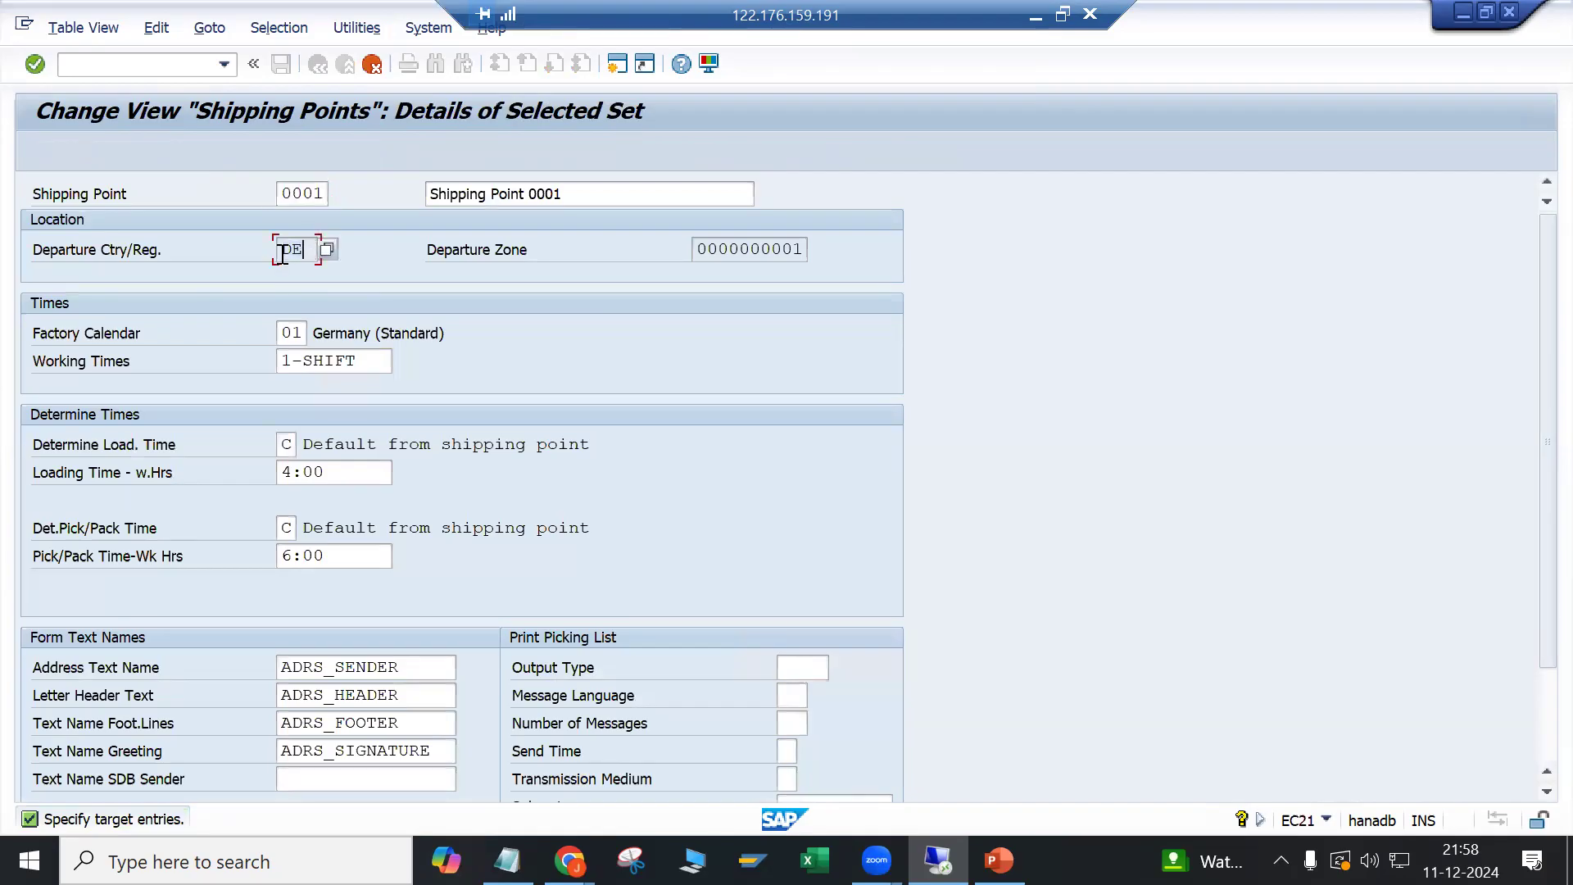
{"action": "left_click", "coordinate": [374, 69]}
{"action": "left_click", "coordinate": [35, 220]}
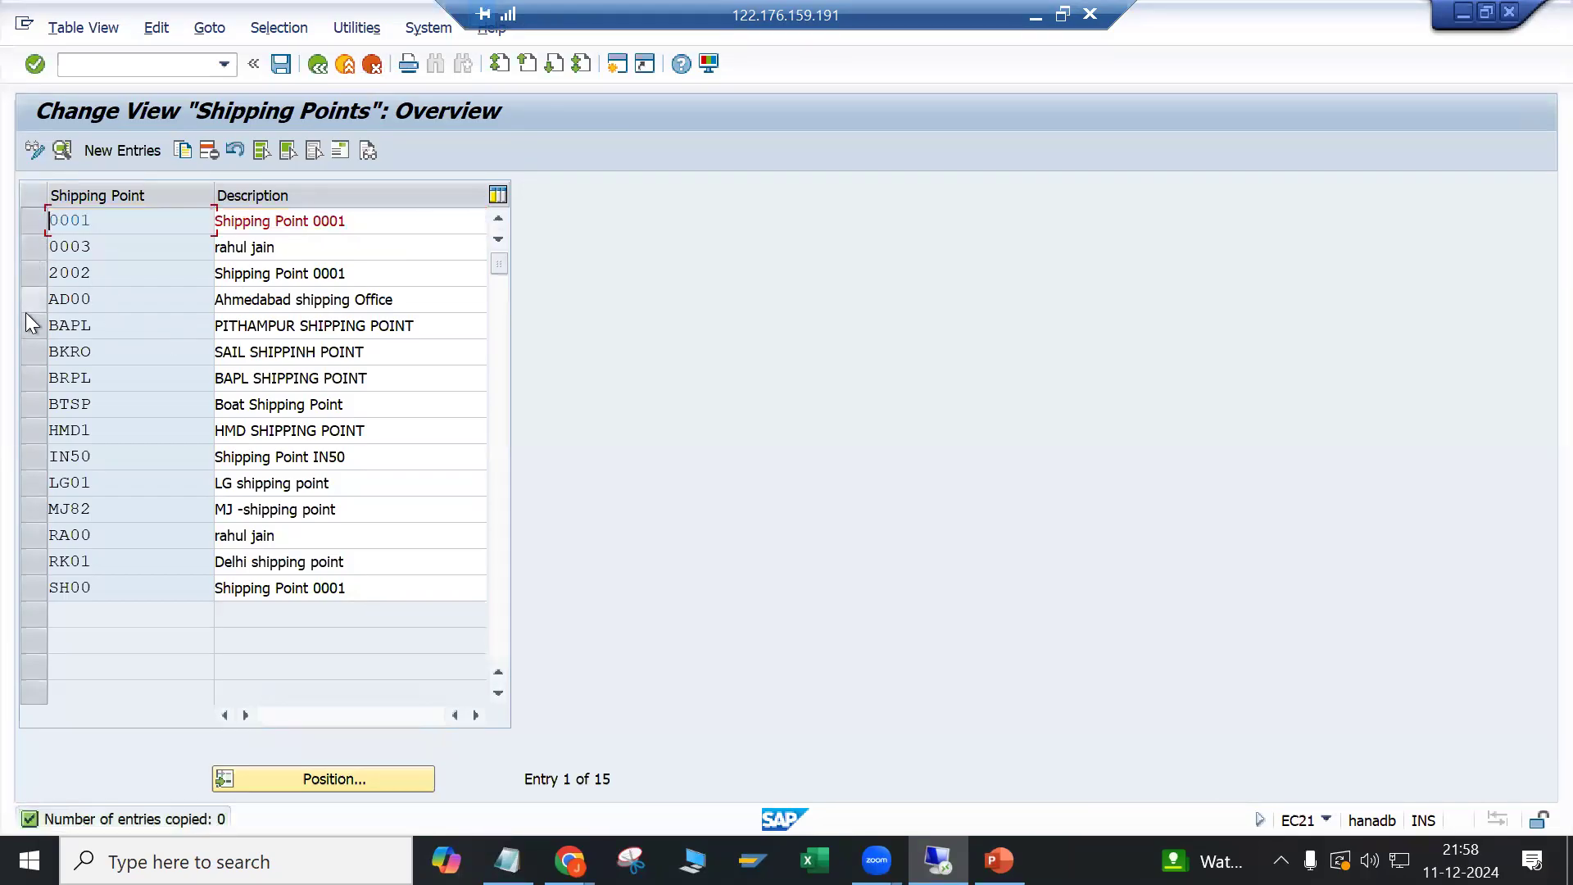
Step: Copy the Ahmedabad shipping point AD00 as a new entry LP01 with the description "LG shipping point"
{"action": "left_click", "coordinate": [27, 301]}
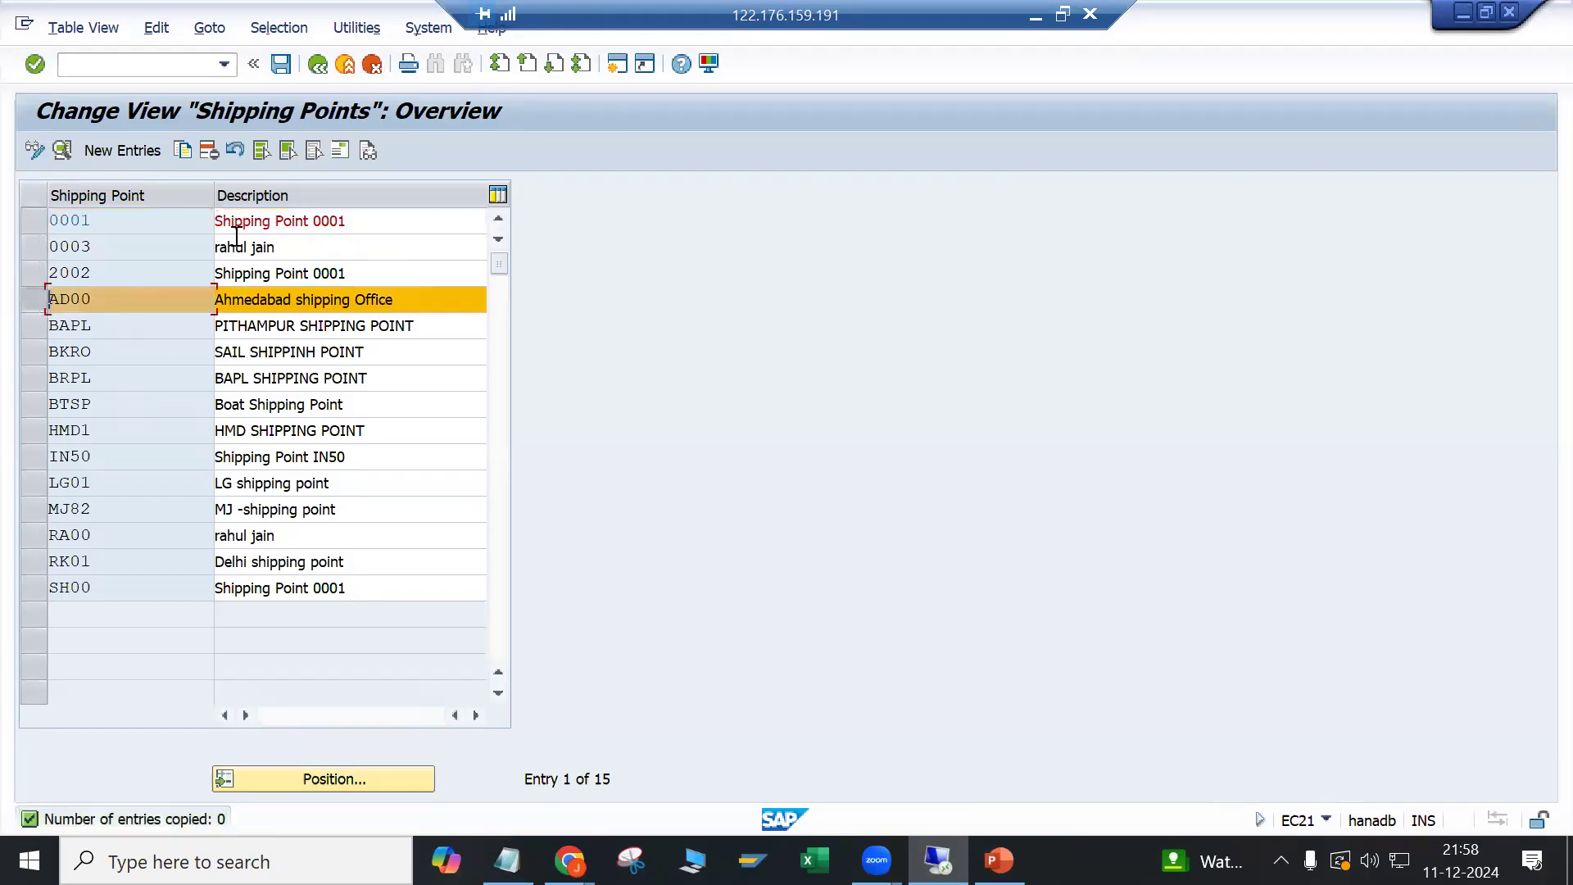
{"action": "key", "text": "F6"}
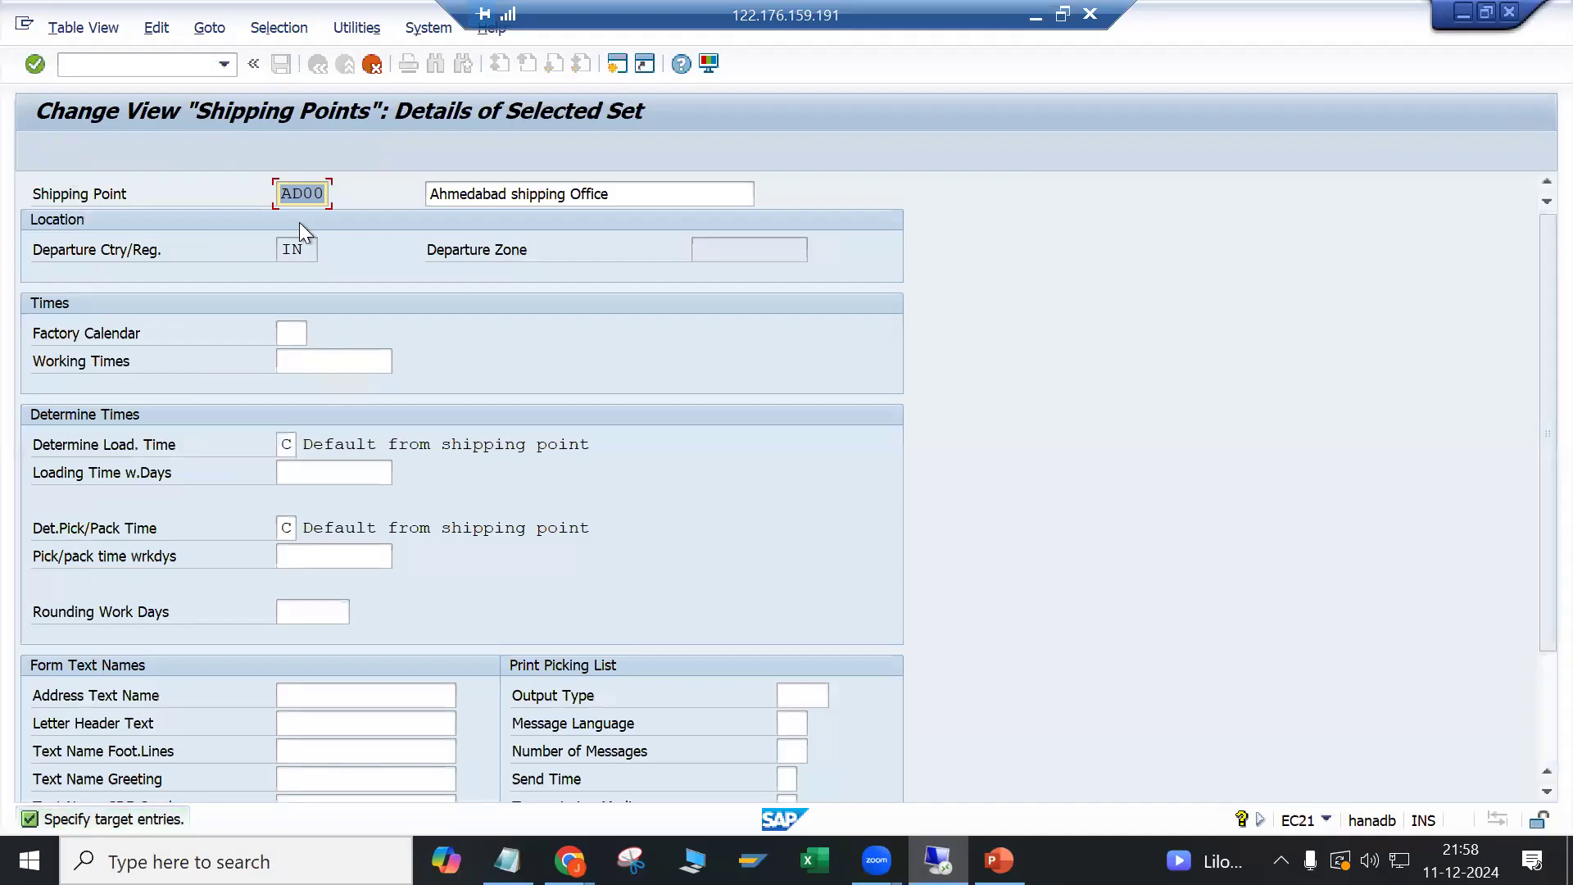
{"action": "type", "text": "LP01"}
{"action": "key", "text": "Tab"}
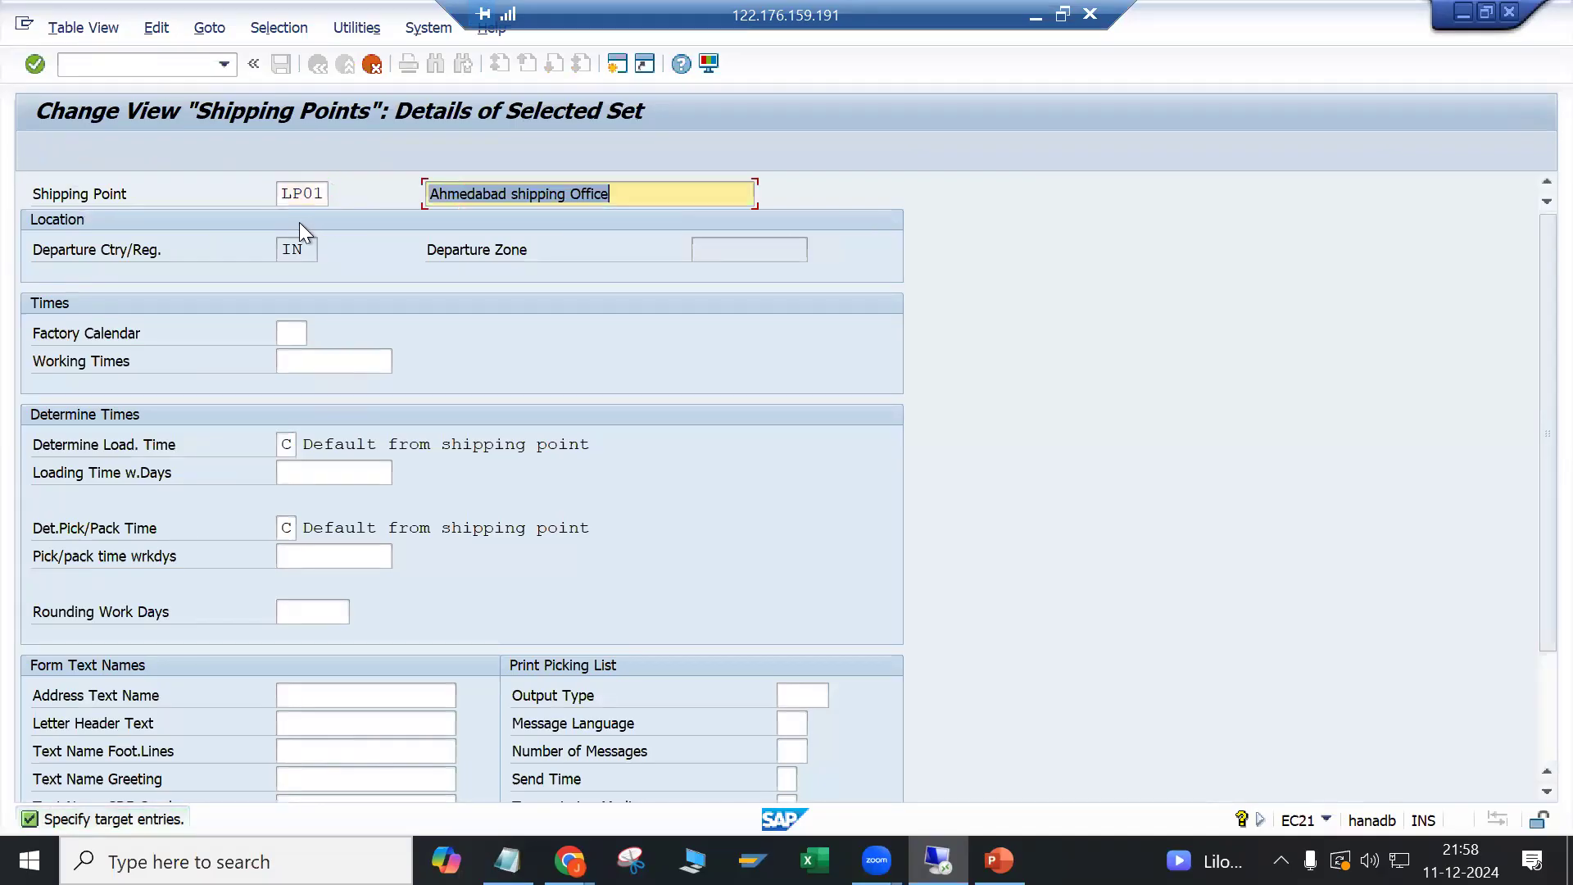
{"action": "type", "text": "LG"}
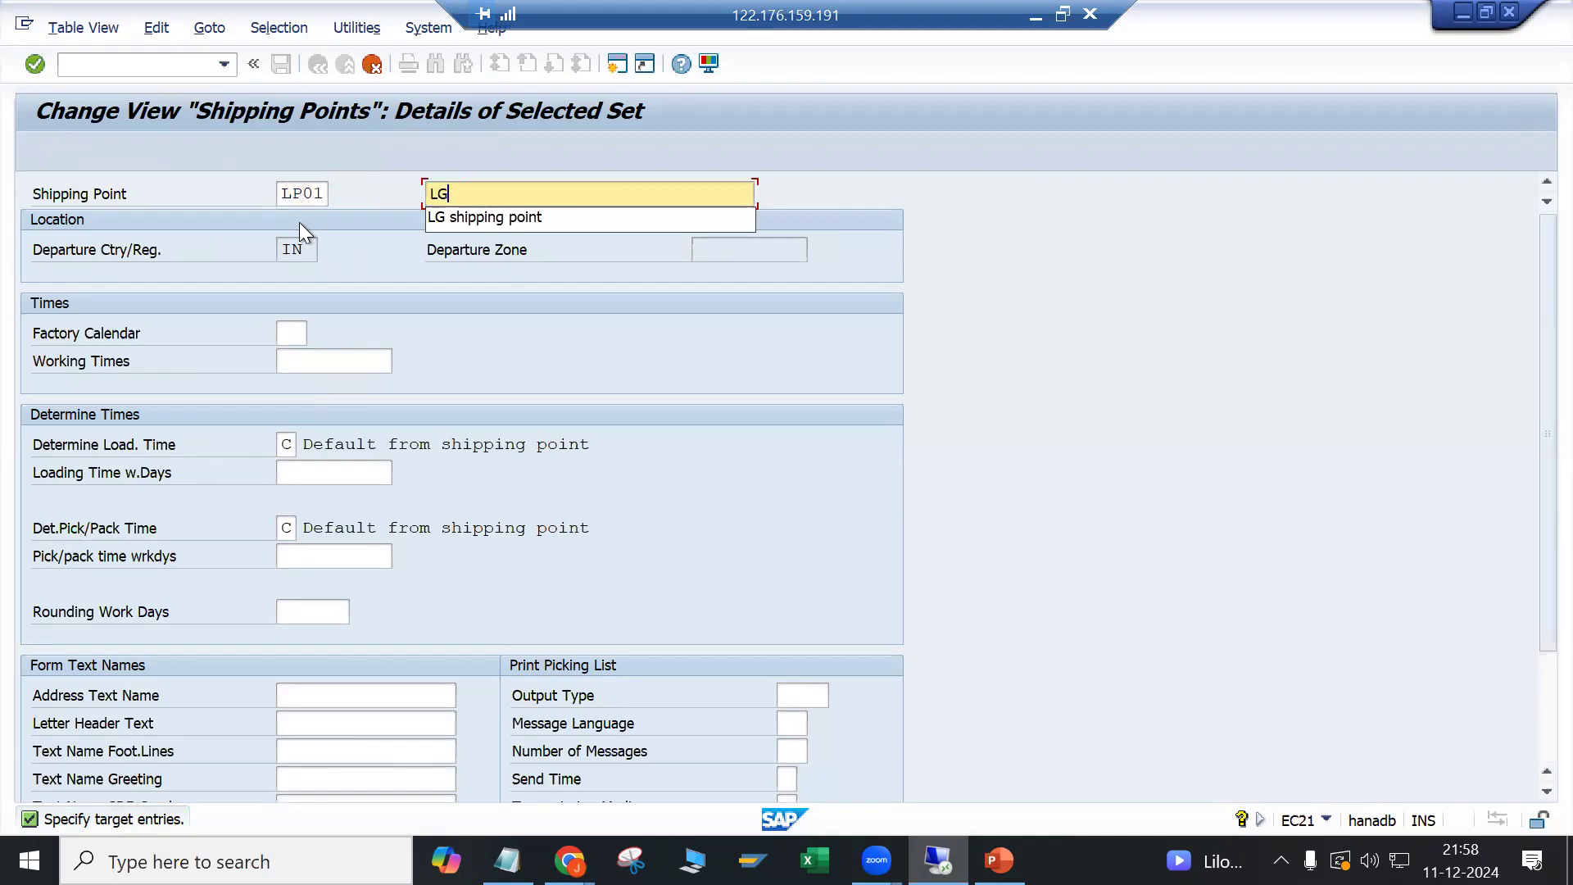
{"action": "key", "text": "Down"}
{"action": "key", "text": "Tab"}
Step: Set the factory calendar of shipping point LP01 to IN (India) and confirm the copied entry's details
{"action": "left_click", "coordinate": [317, 333]}
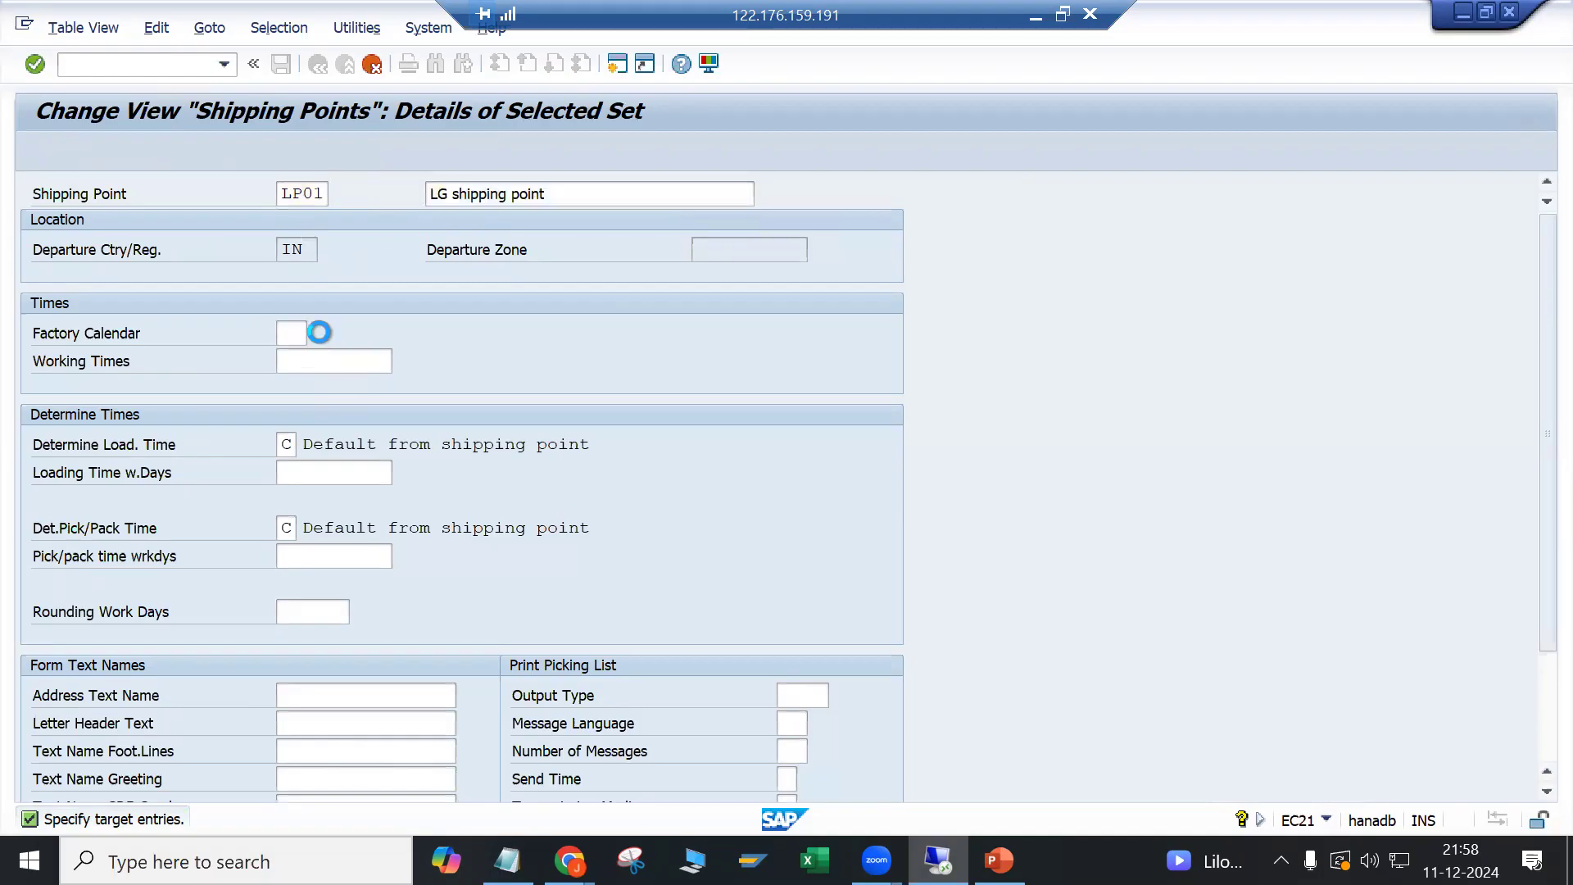
{"action": "scroll", "coordinate": [483, 650], "scroll_direction": "down", "scroll_amount": 8}
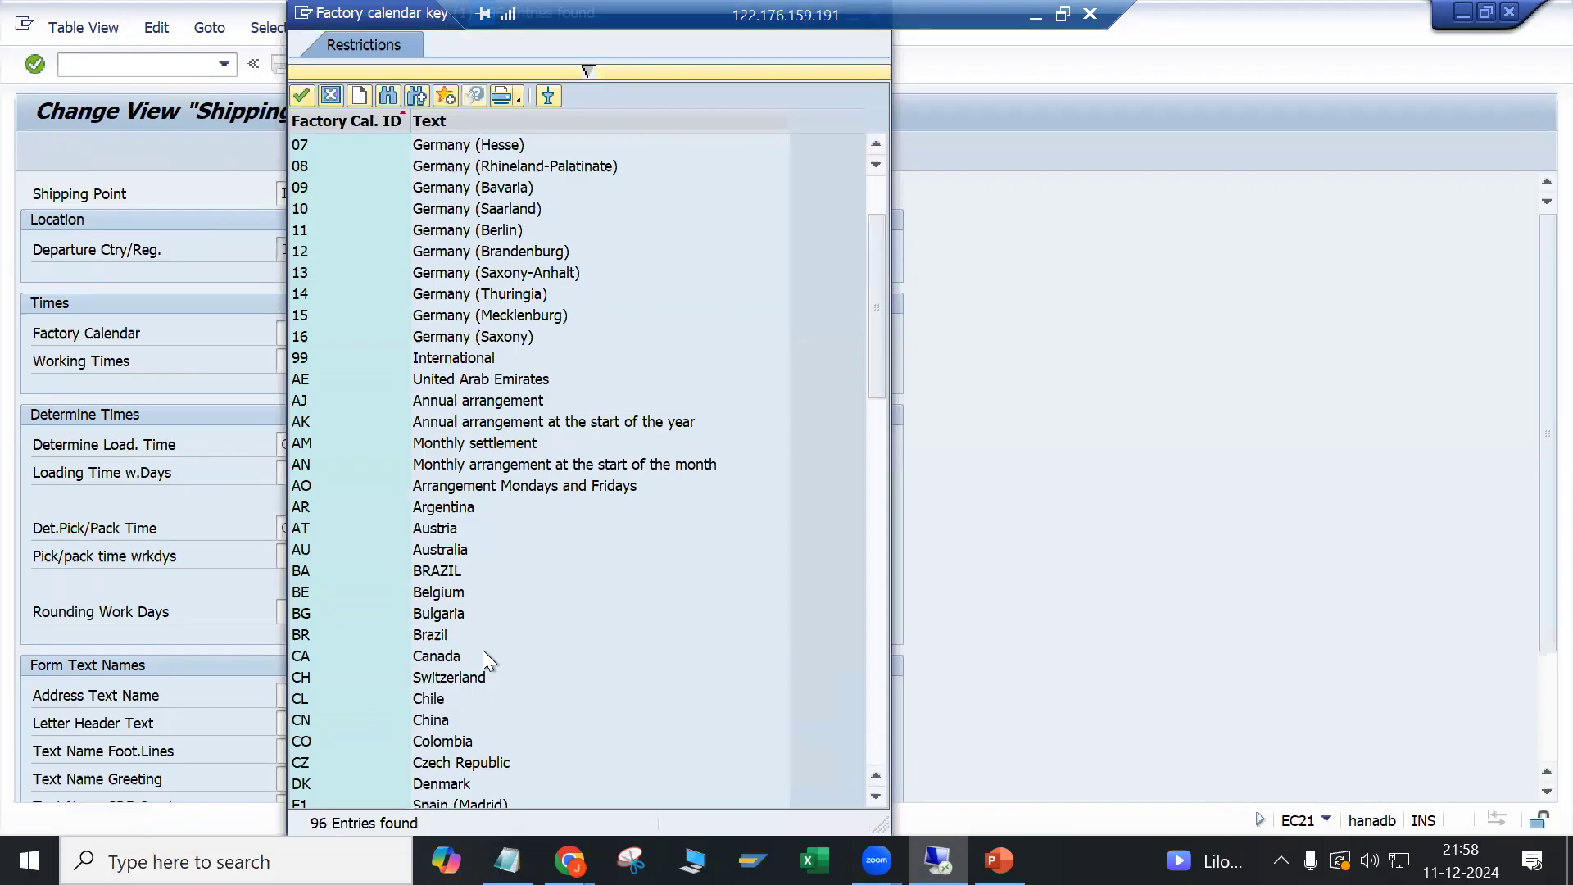
{"action": "scroll", "coordinate": [470, 689], "scroll_direction": "down", "scroll_amount": 1}
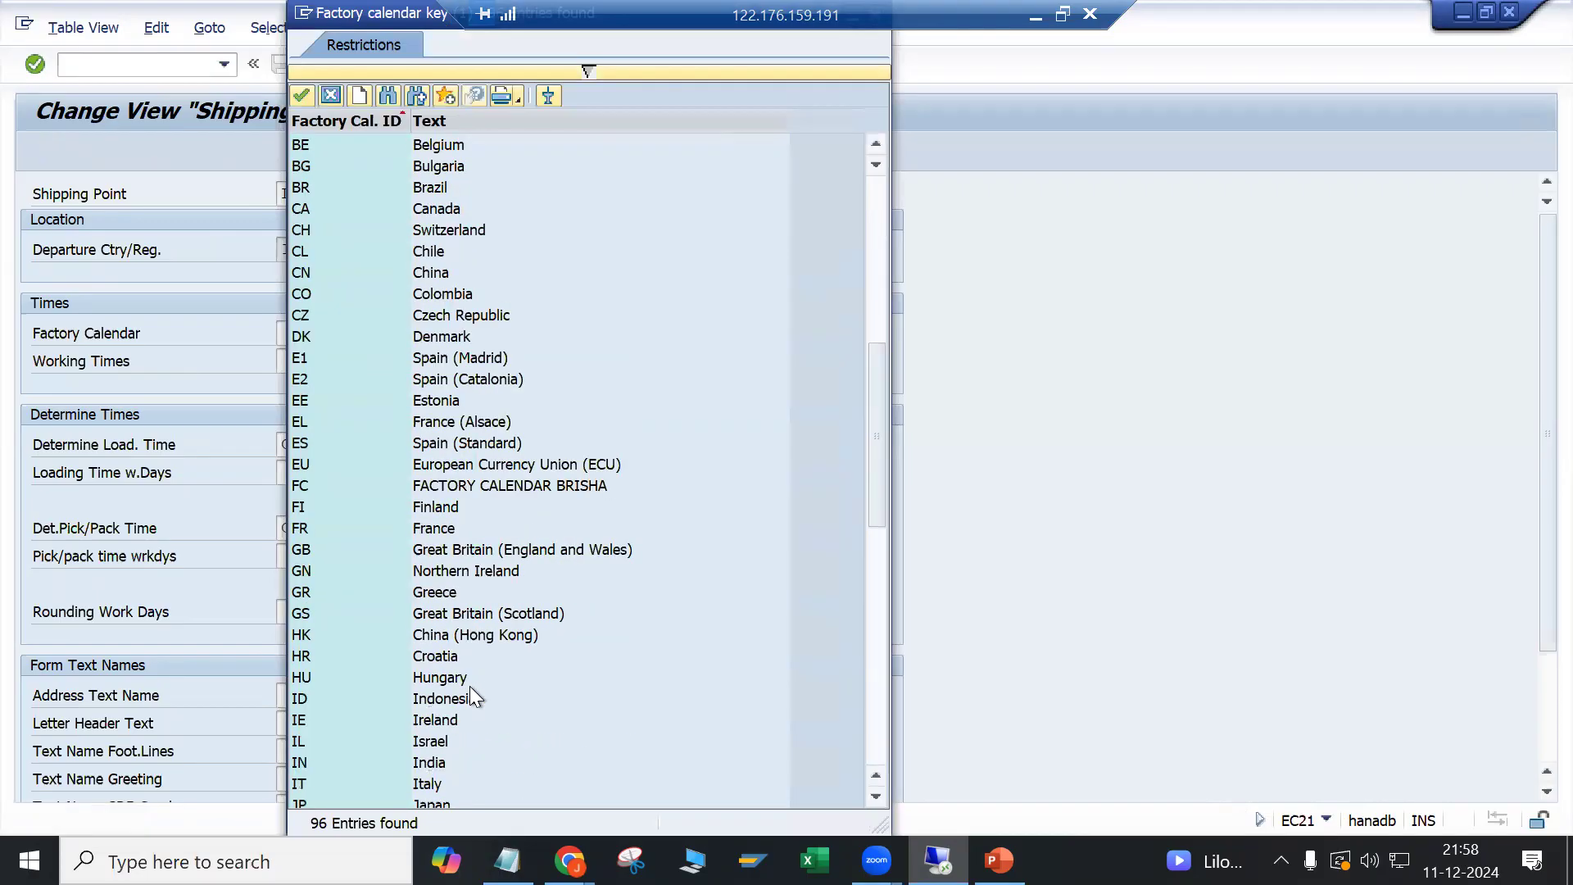
{"action": "double_click", "coordinate": [454, 764]}
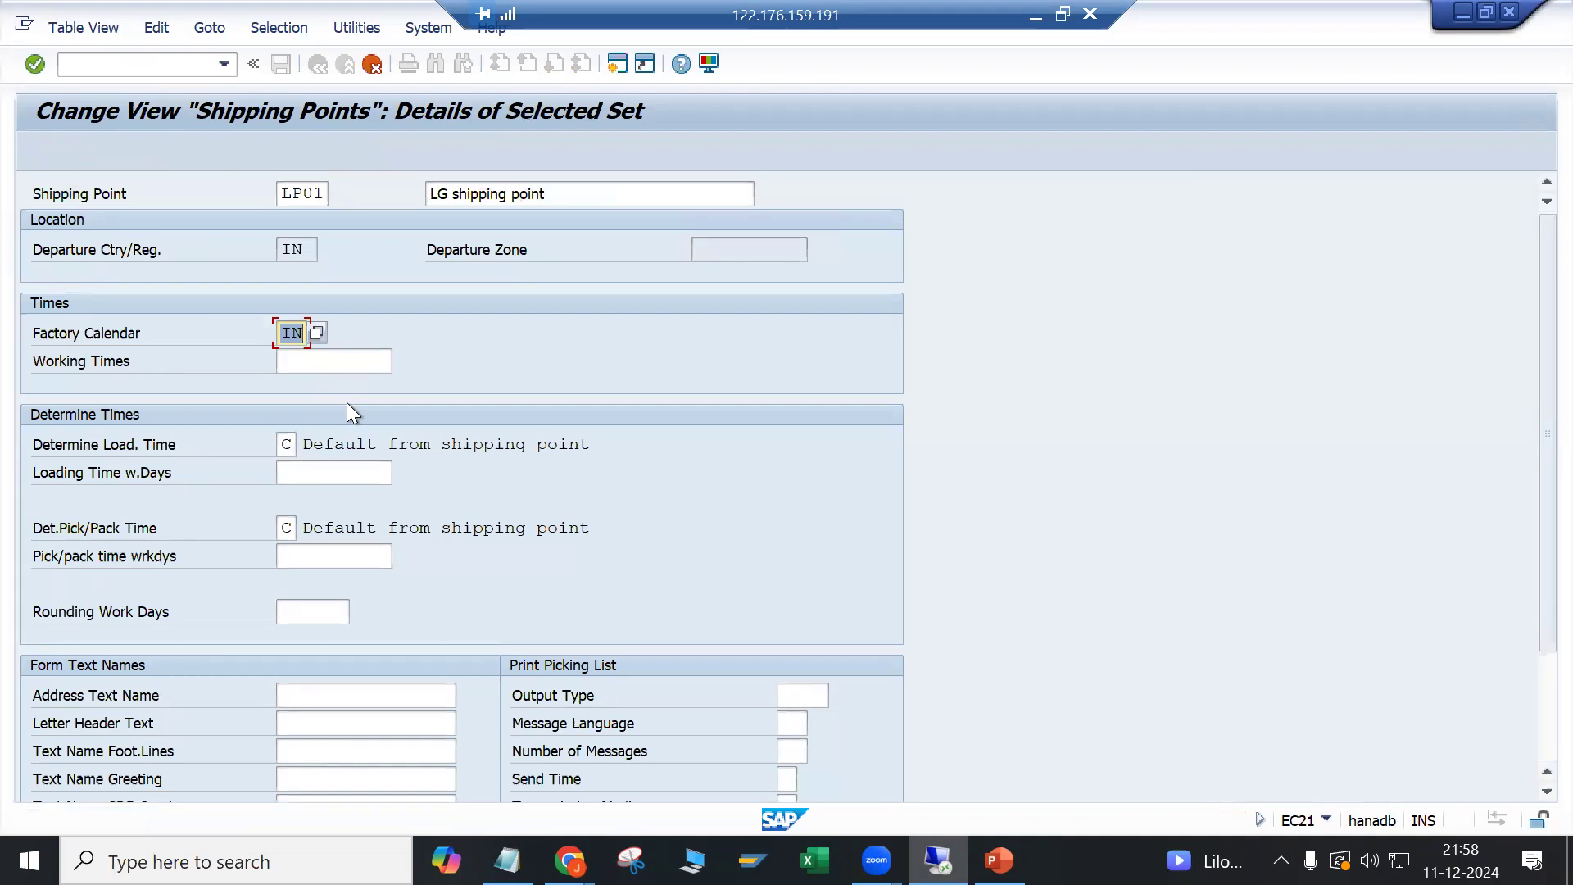
{"action": "left_click", "coordinate": [340, 360]}
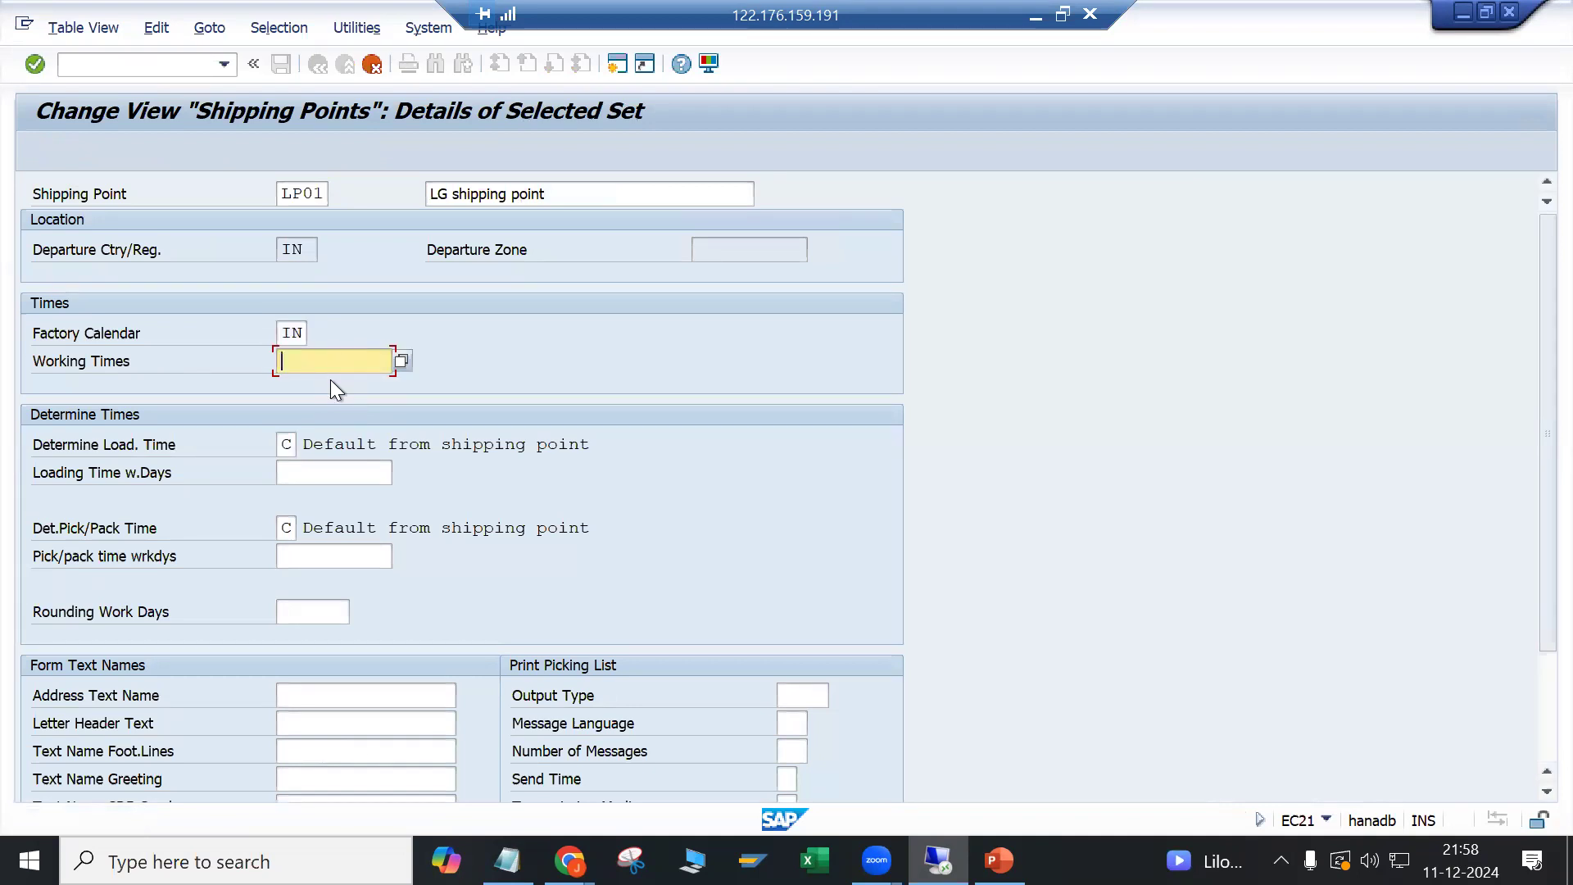
{"action": "key", "text": "Return"}
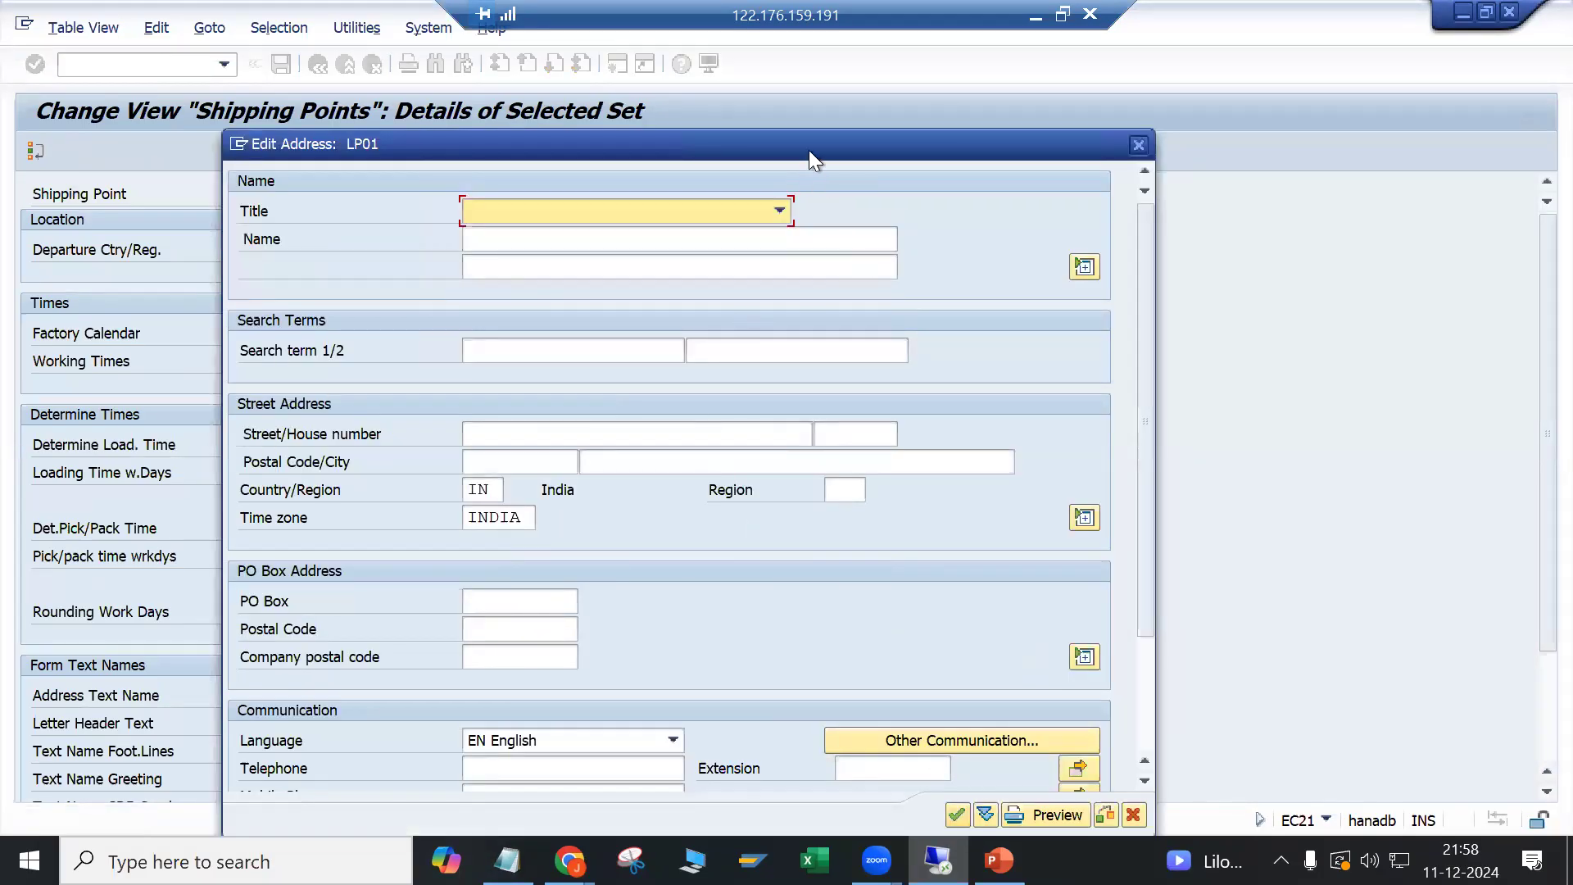
Step: Enter "LG Shipping Point" as the name in the address of shipping point LP01
{"action": "left_click_drag", "start_coordinate": [809, 150], "coordinate": [862, 135]}
{"action": "left_click", "coordinate": [654, 194]}
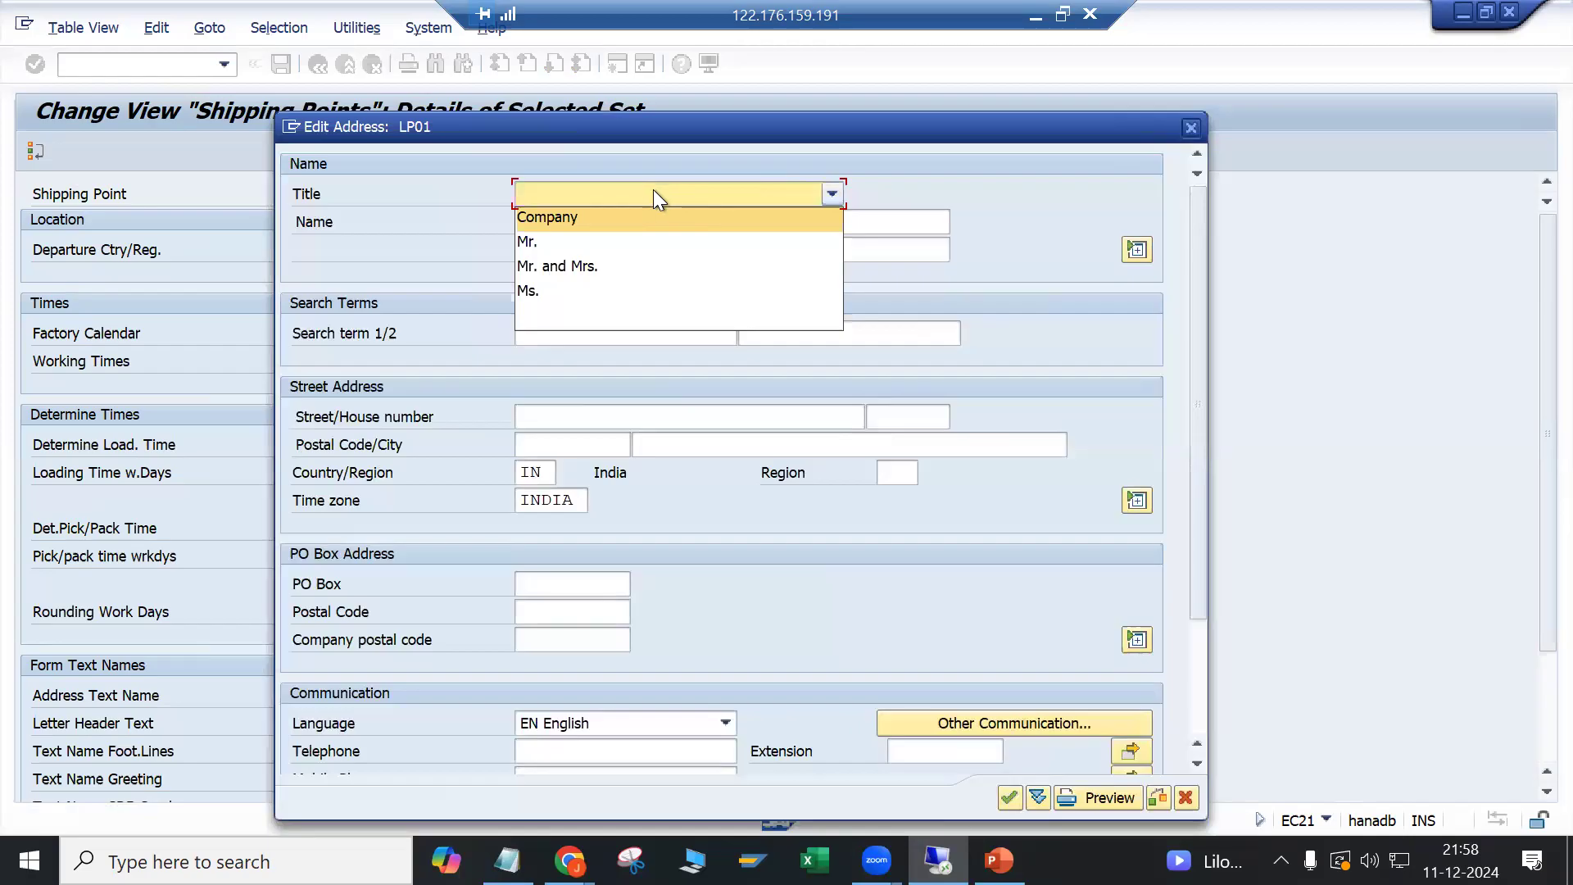
{"action": "left_click", "coordinate": [505, 219]}
{"action": "left_click", "coordinate": [576, 221]}
{"action": "left_click_drag", "start_coordinate": [567, 136], "coordinate": [799, 148]}
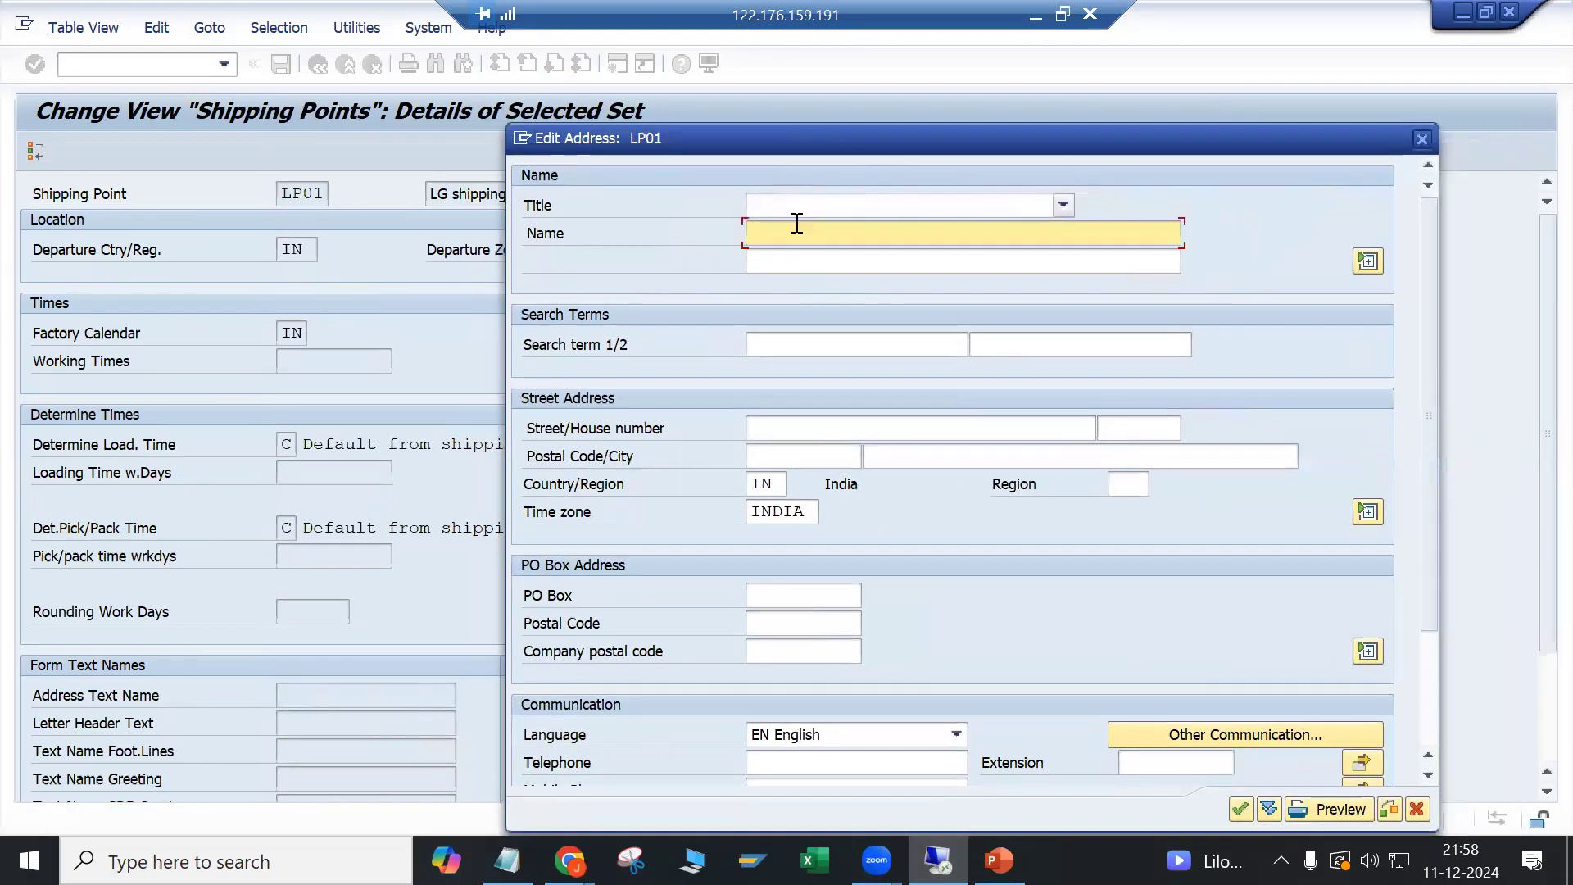
{"action": "type", "text": "LG"}
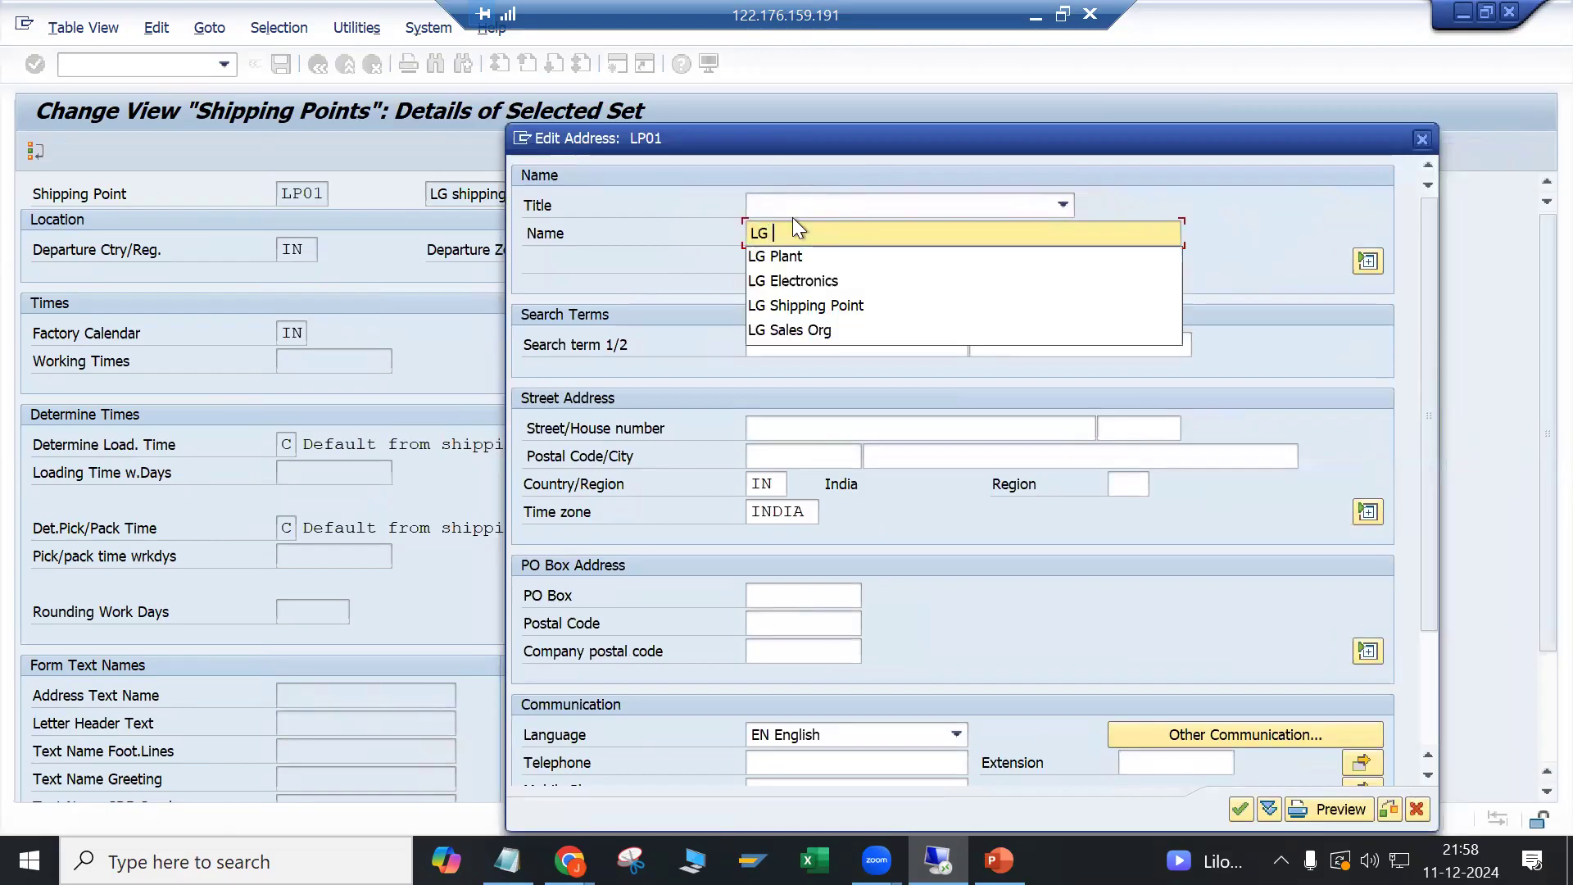
{"action": "key", "text": "Down"}
{"action": "key", "text": "Down"}
{"action": "key", "text": "Down"}
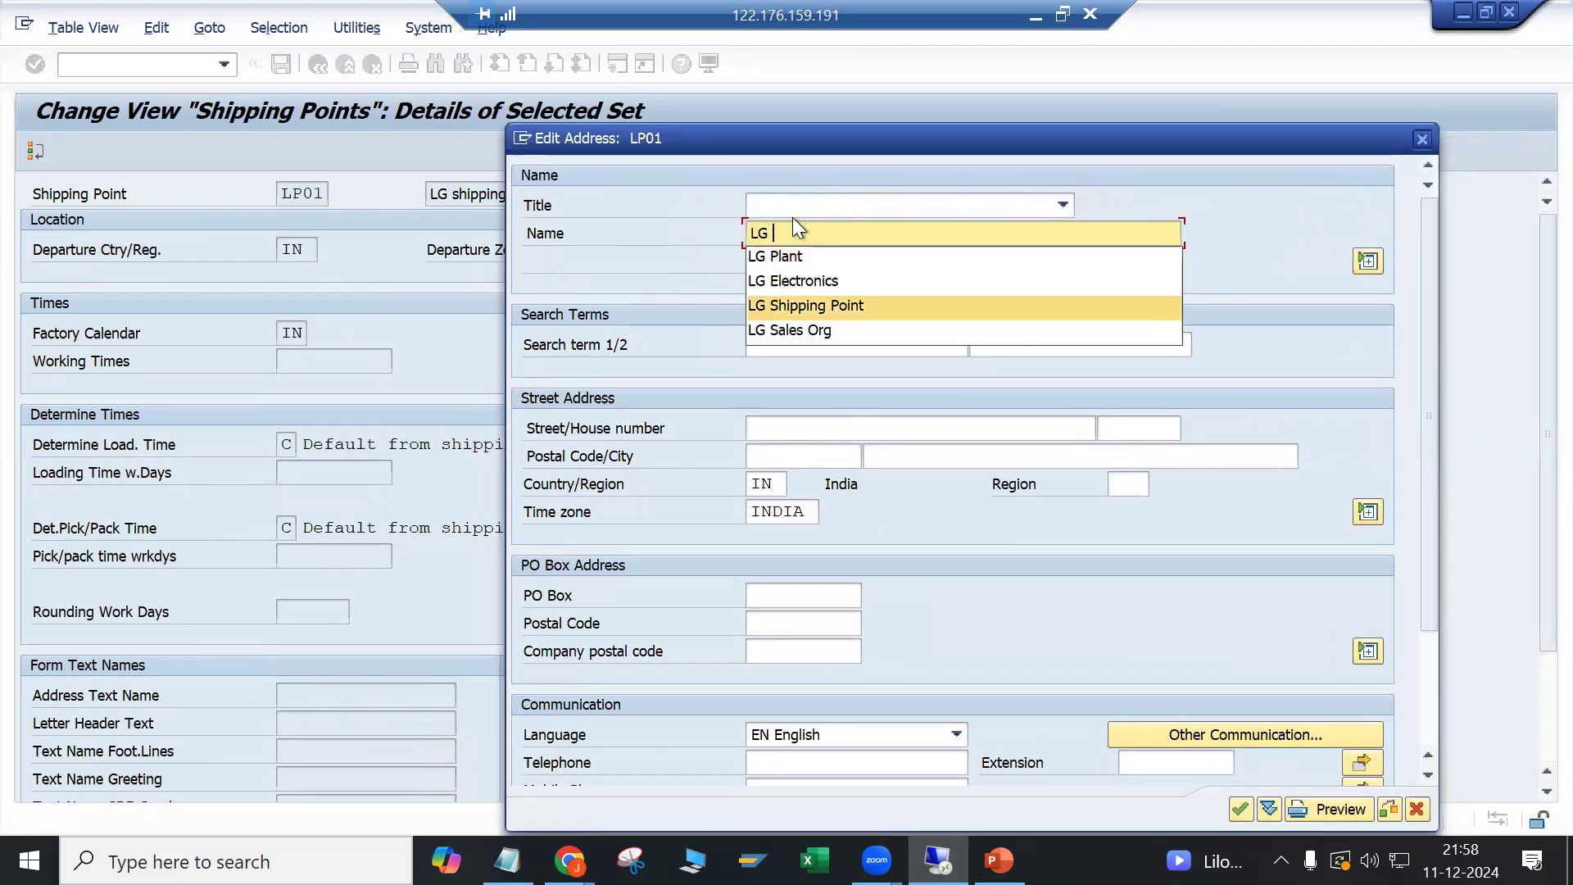
{"action": "key", "text": "Return"}
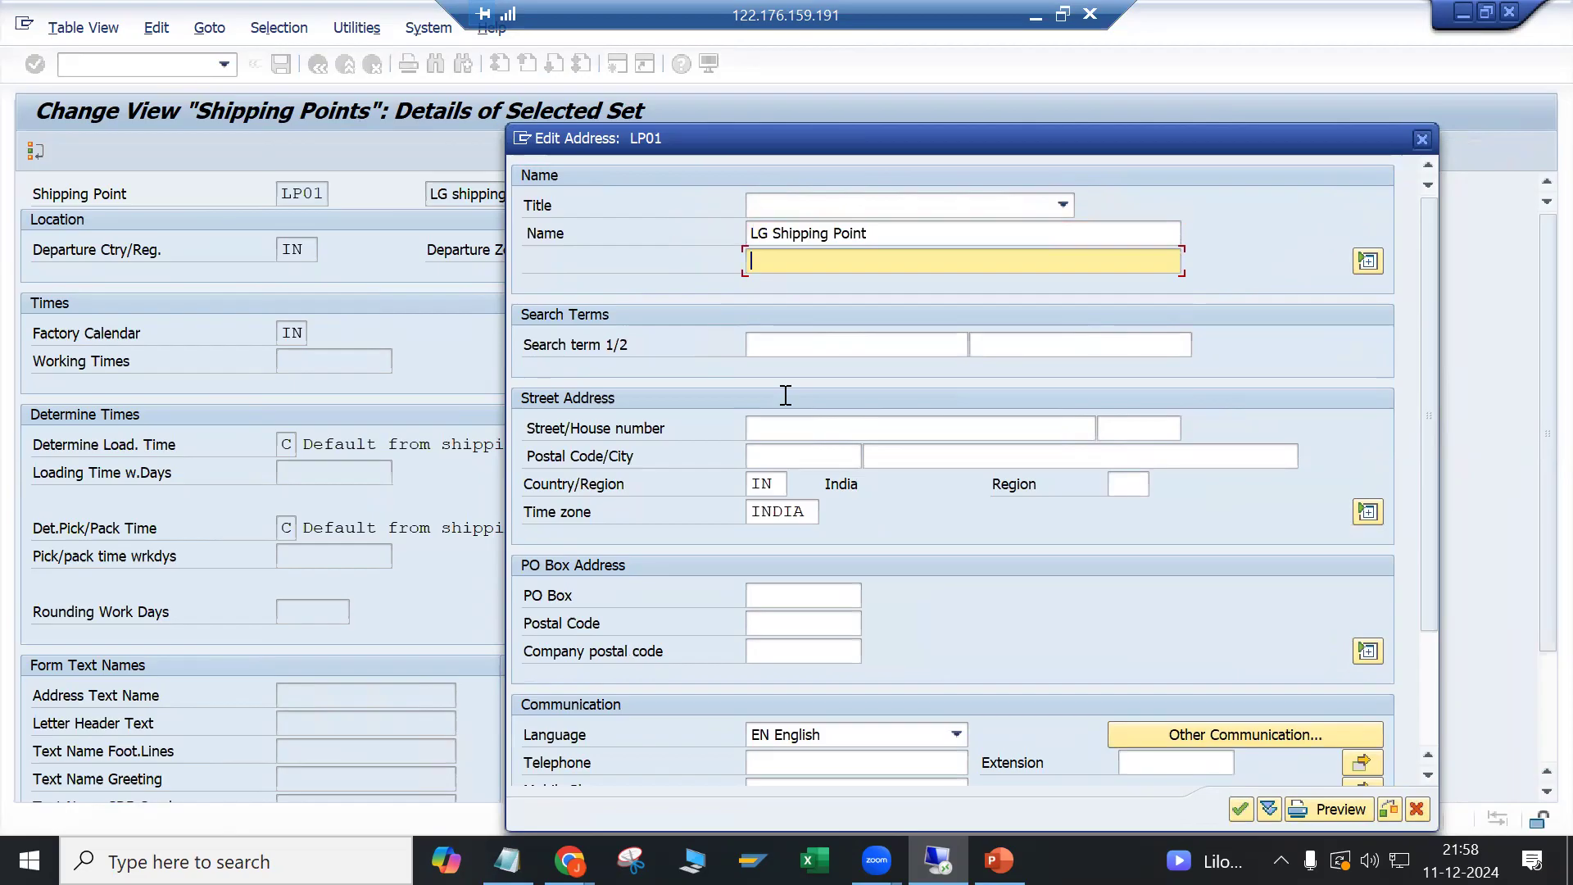
Step: Set the address city to Delhi and the region to 30, and confirm the address
{"action": "left_click", "coordinate": [950, 453]}
{"action": "type", "text": "Delhi"}
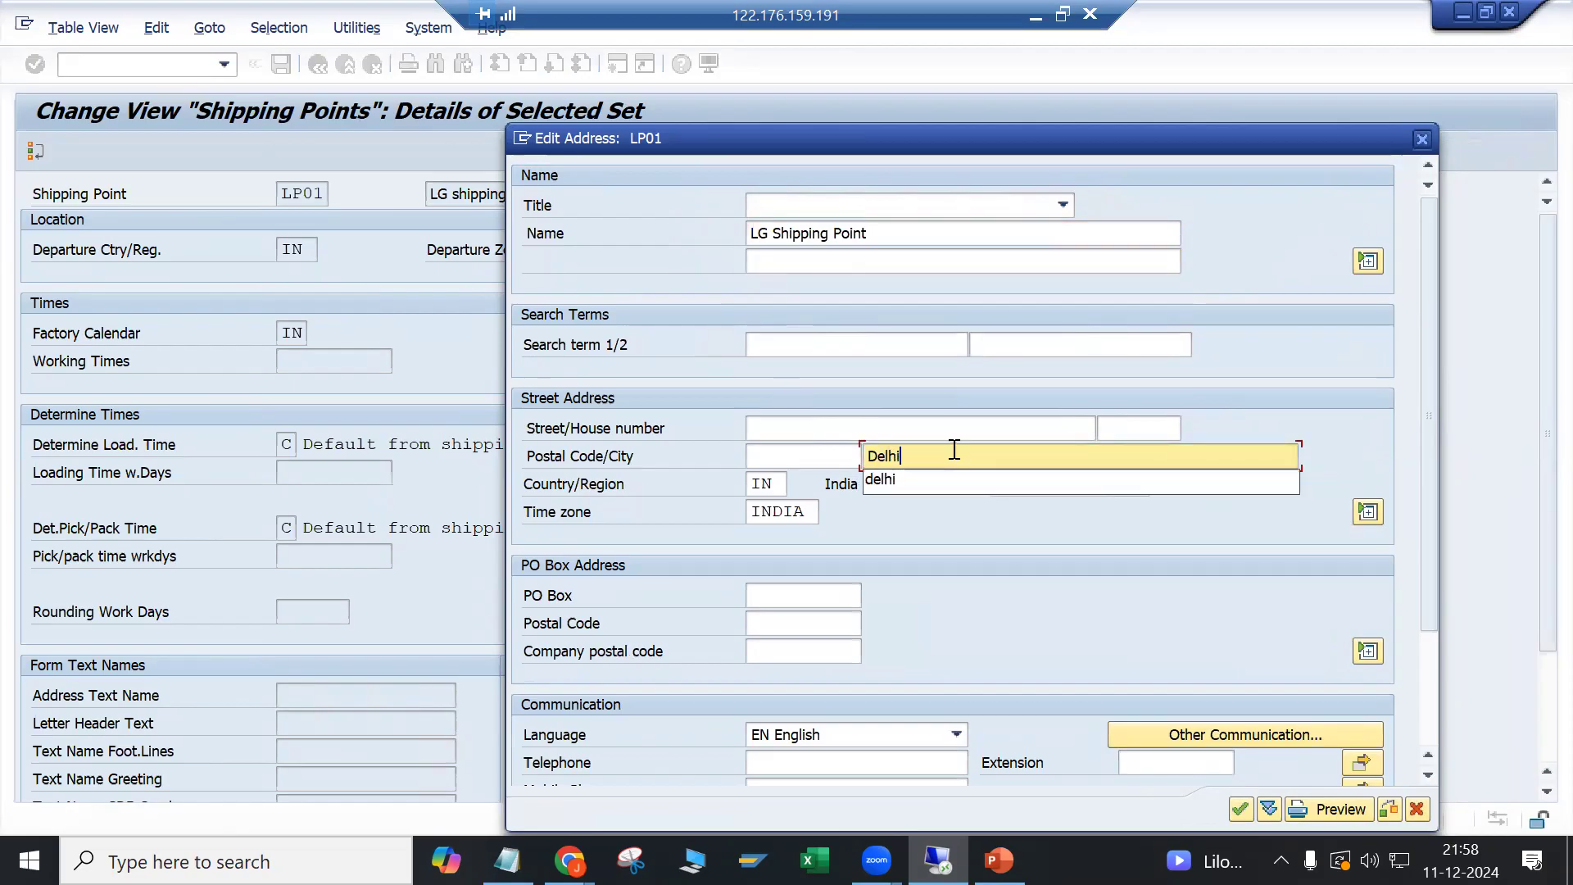
{"action": "key", "text": "Tab"}
{"action": "left_click", "coordinate": [1141, 486]}
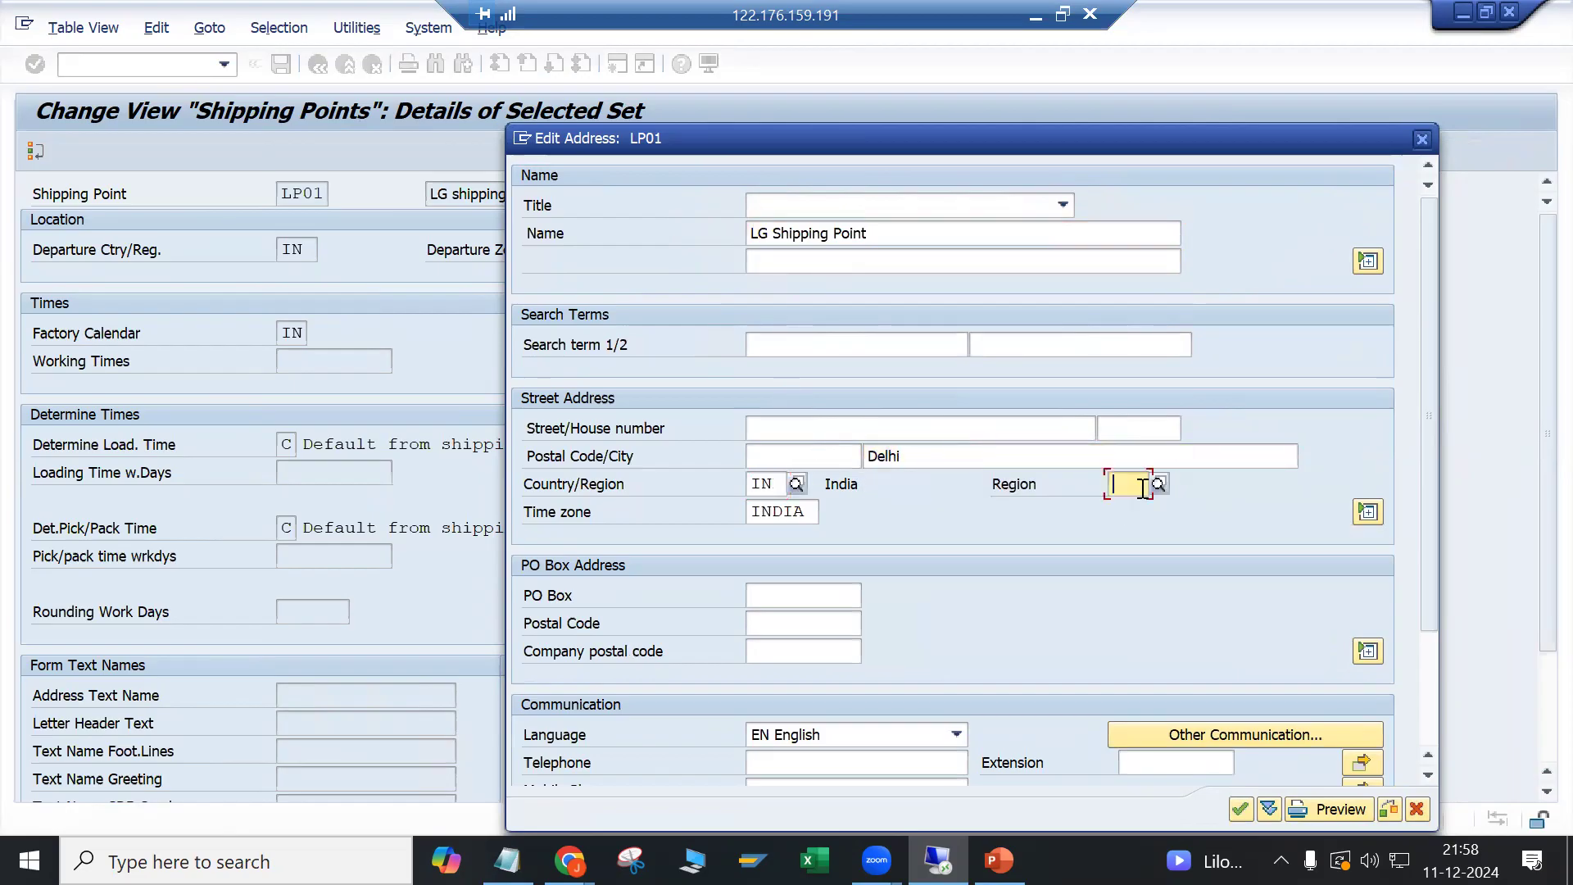
{"action": "type", "text": "30"}
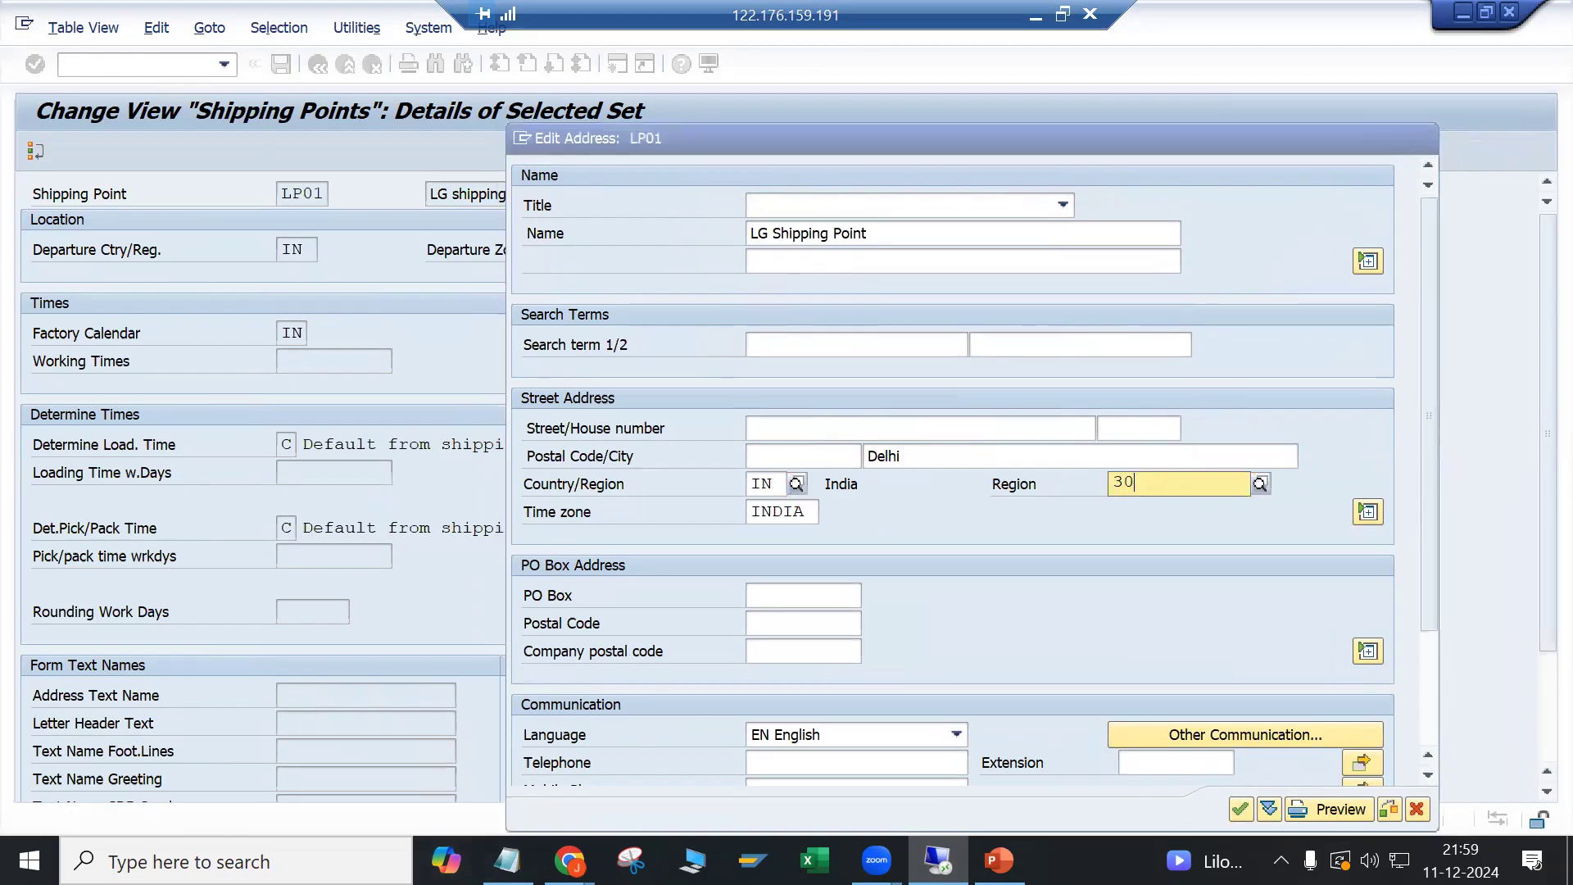
{"action": "key", "text": "Return"}
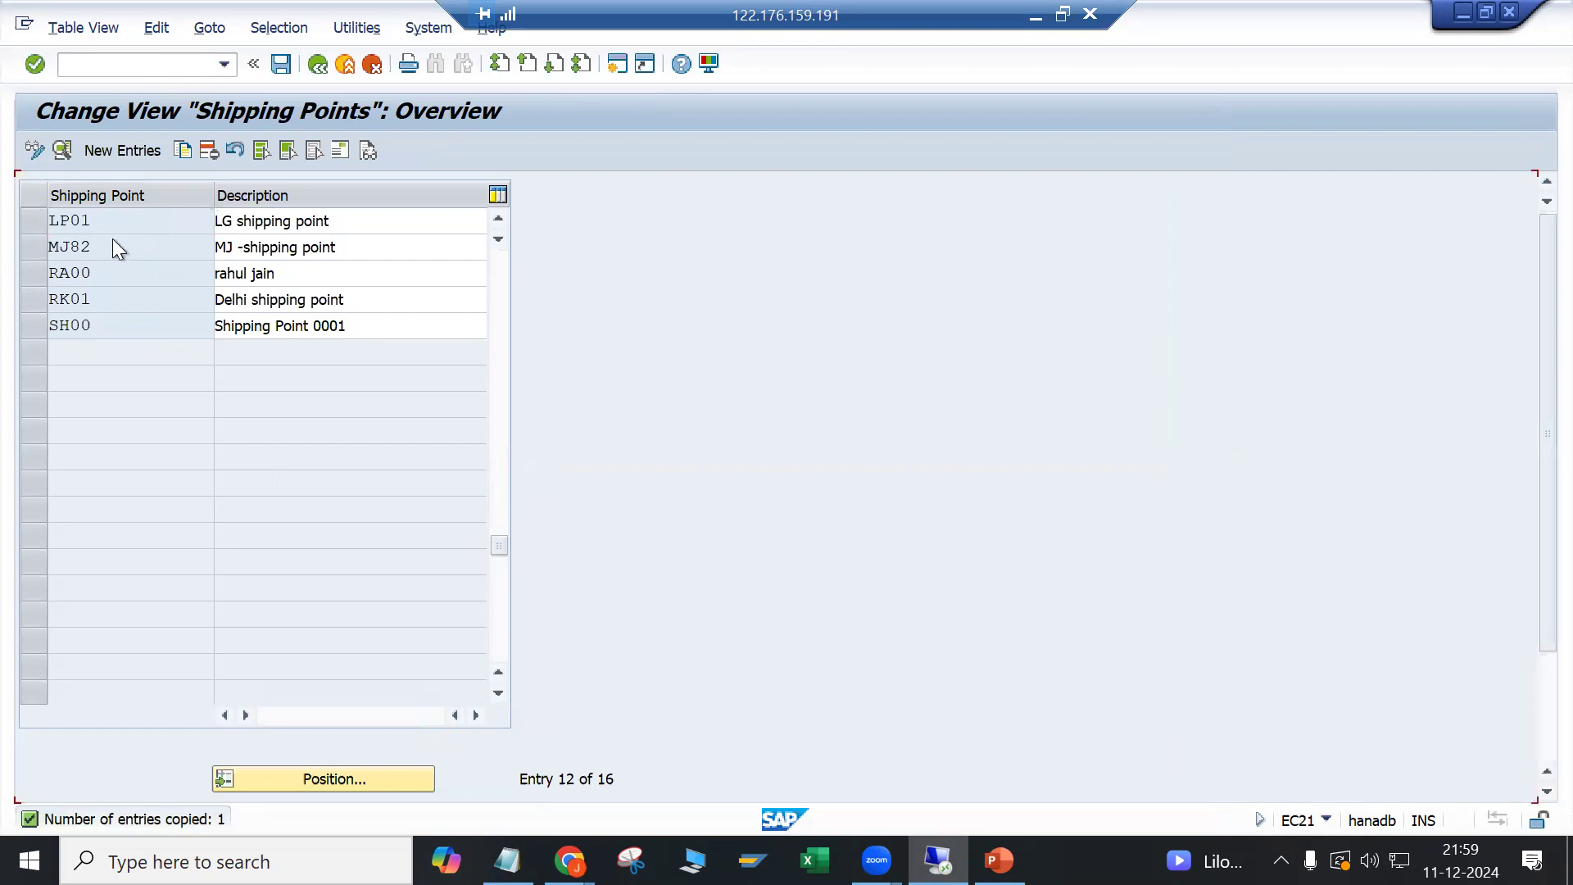
Step: Open the details of shipping point LP01 and examine the loading time and pick/pack time fields
{"action": "double_click", "coordinate": [102, 218]}
{"action": "scroll", "coordinate": [358, 530], "scroll_direction": "down", "scroll_amount": 2}
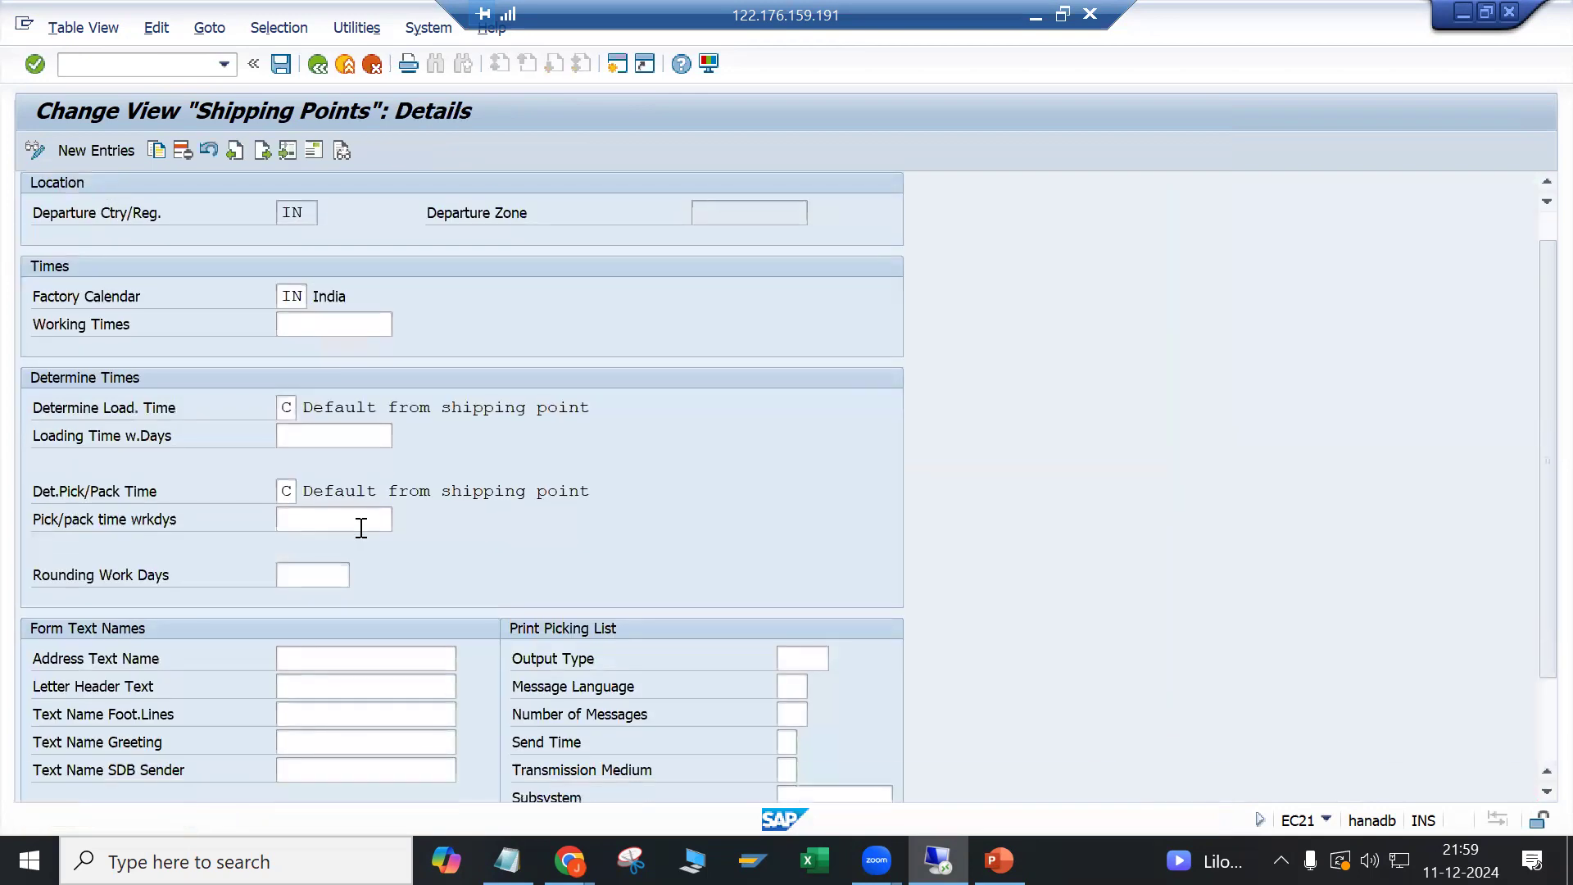
{"action": "scroll", "coordinate": [358, 530], "scroll_direction": "up", "scroll_amount": 2}
{"action": "left_click_drag", "start_coordinate": [33, 434], "coordinate": [203, 434]}
{"action": "left_click", "coordinate": [205, 434]}
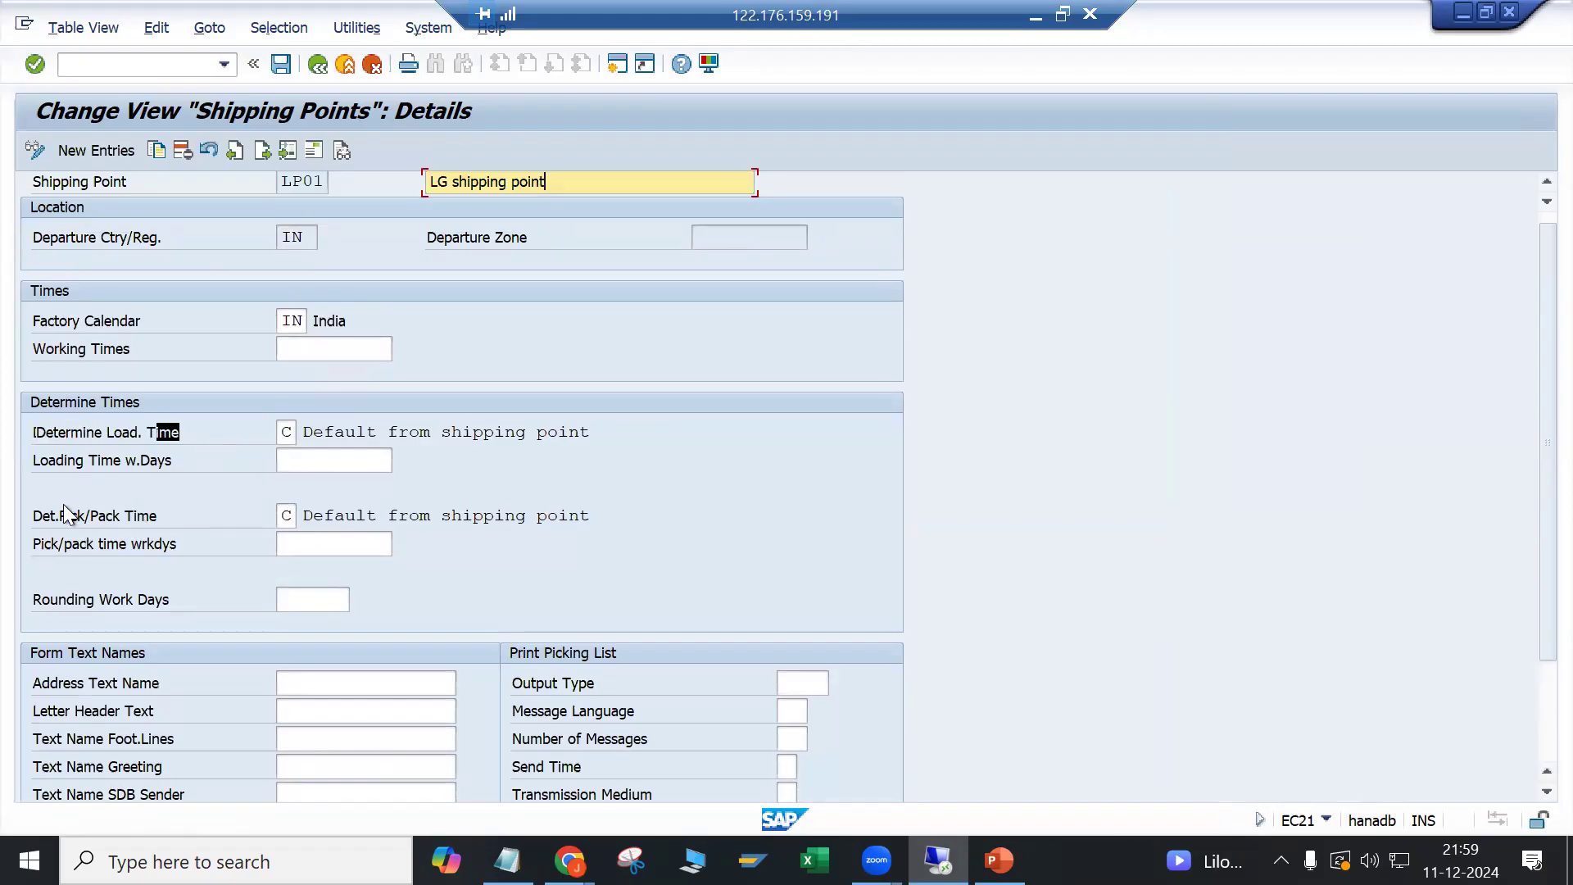
{"action": "left_click", "coordinate": [311, 460]}
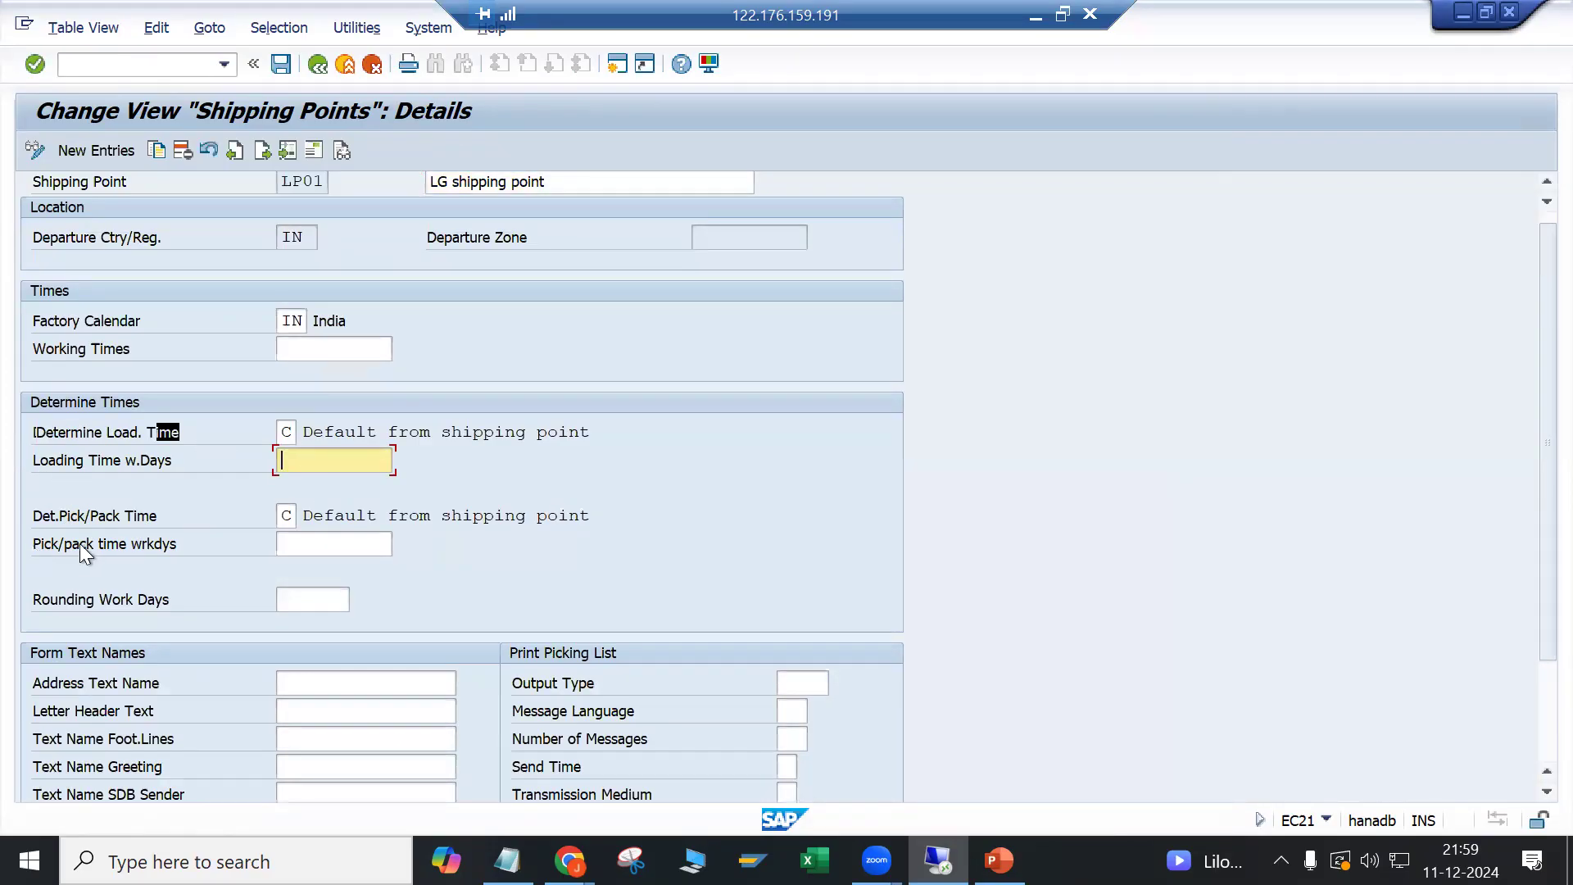
{"action": "left_click_drag", "start_coordinate": [34, 543], "coordinate": [185, 549]}
{"action": "left_click", "coordinate": [185, 549]}
{"action": "left_click", "coordinate": [354, 548]}
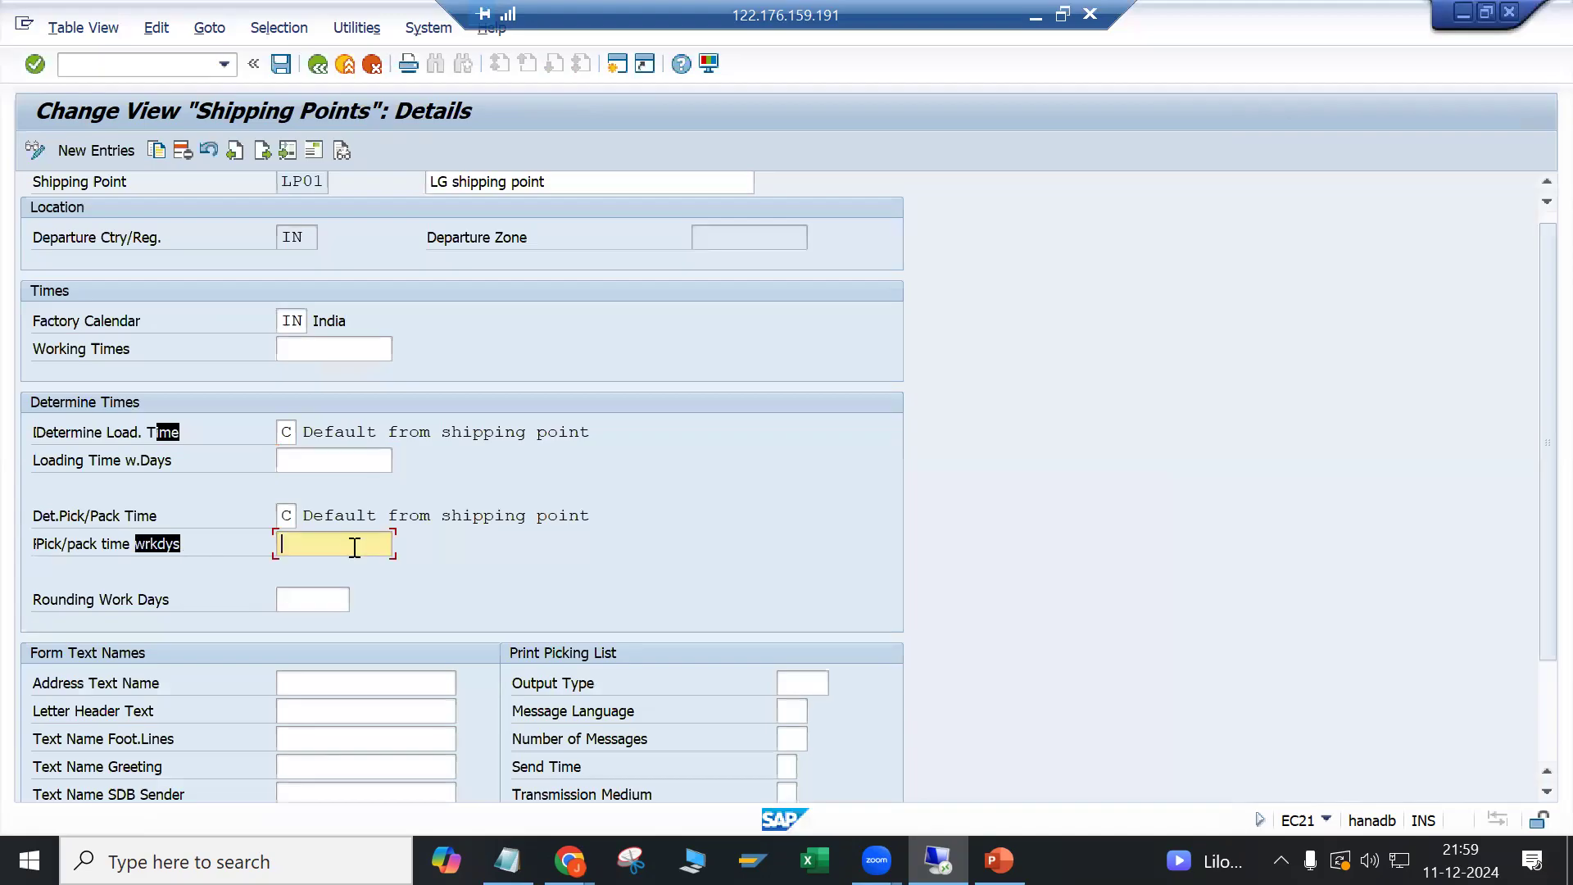
Step: Set both the loading time and the pick/pack time of the shipping point to 1 working day
{"action": "left_click", "coordinate": [303, 461]}
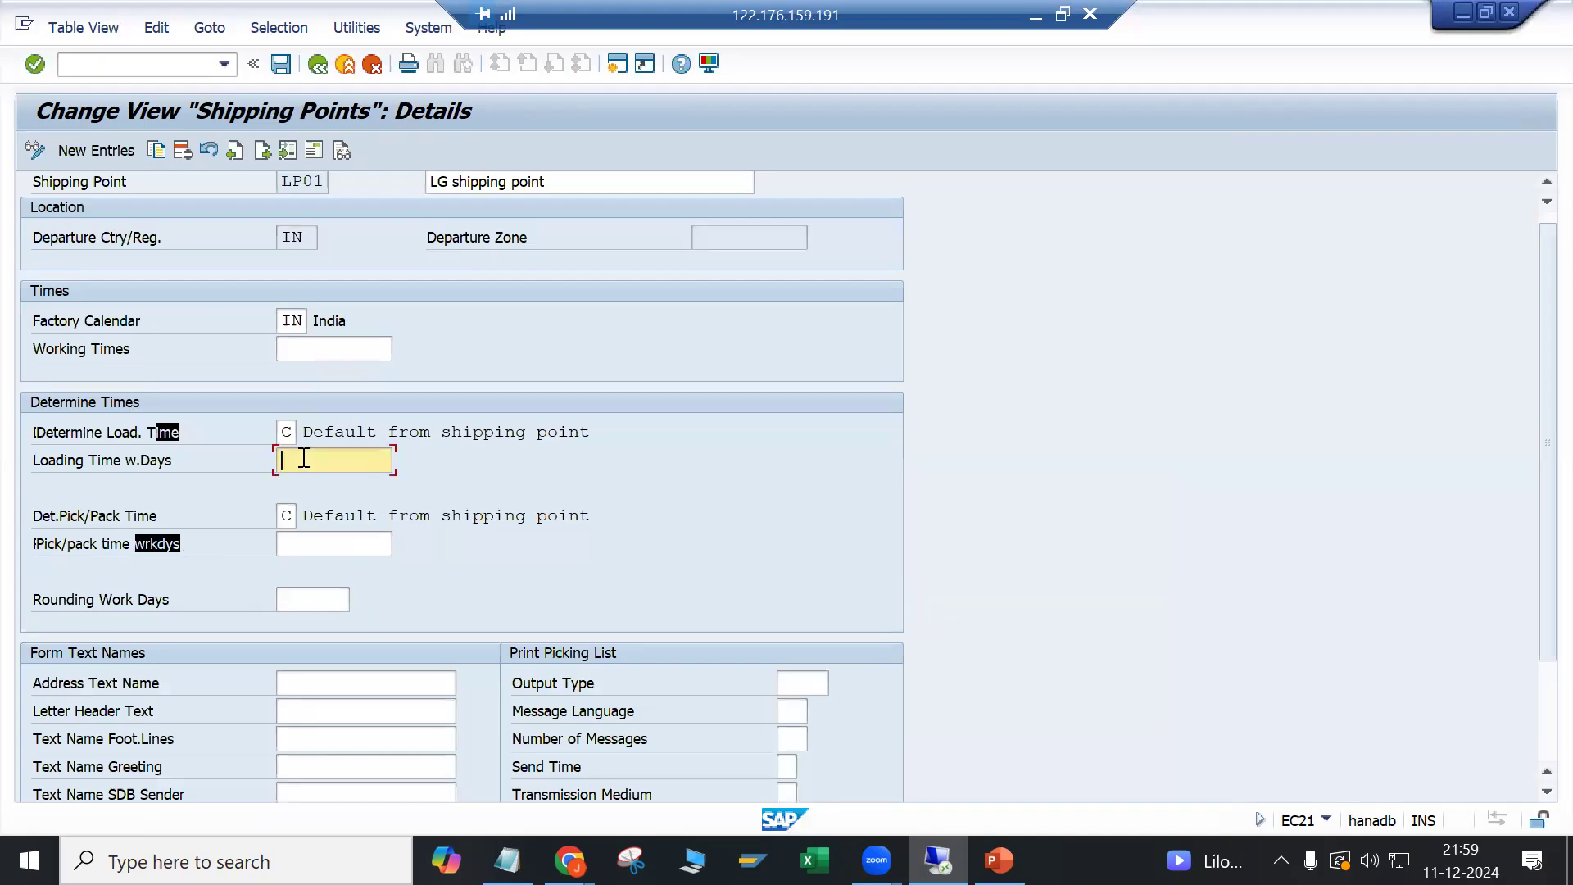
{"action": "type", "text": "1"}
{"action": "left_click", "coordinate": [308, 541]}
{"action": "type", "text": "1"}
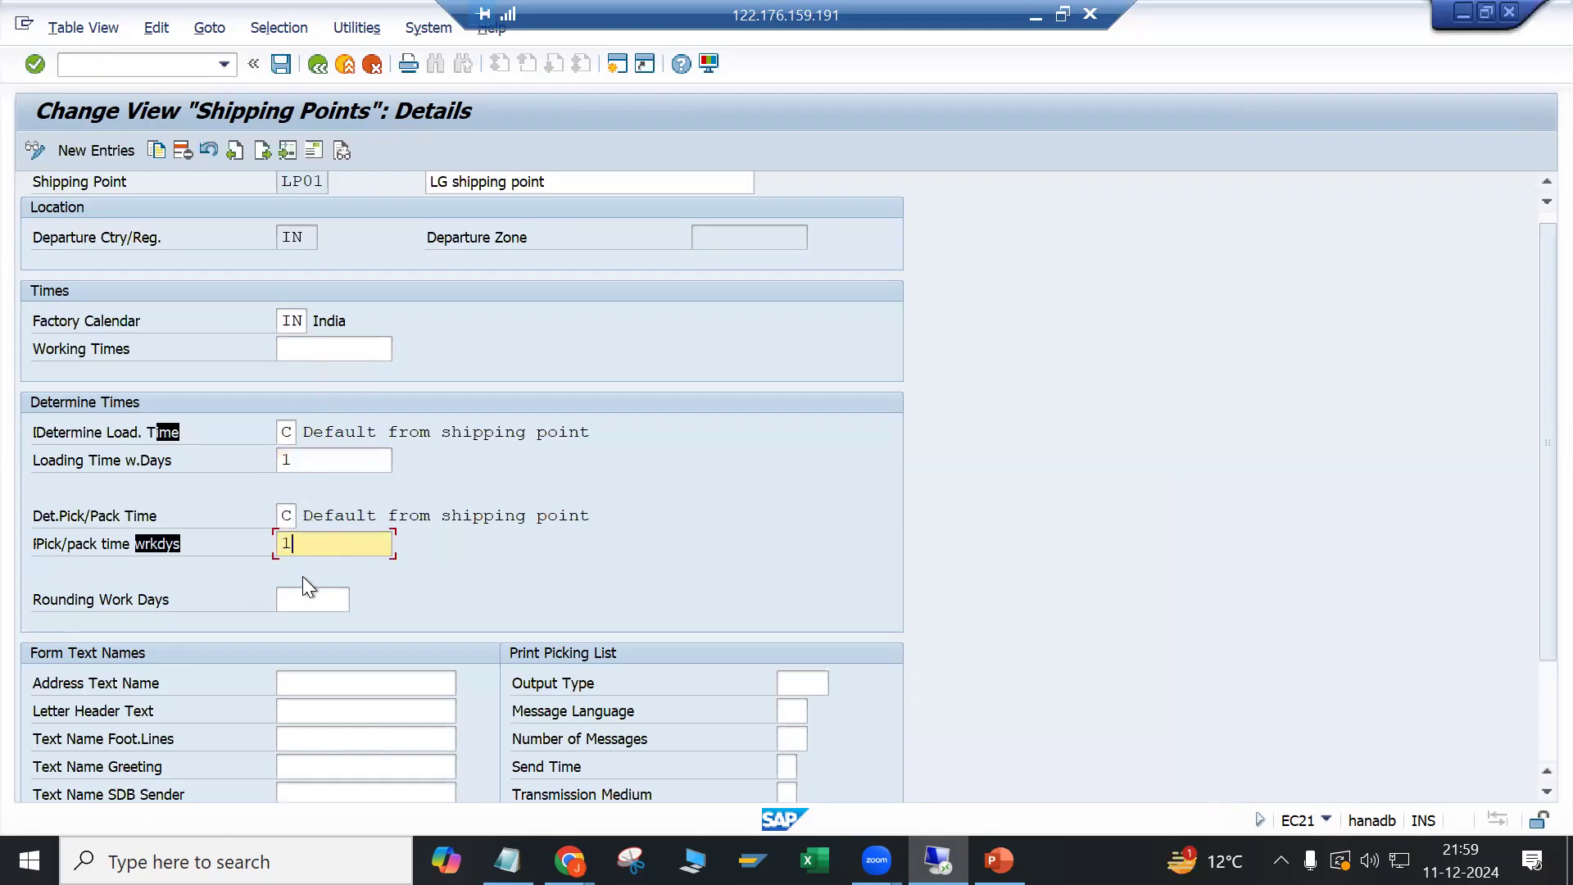
Step: Clear the loading time and pick/pack time values of shipping point LP01
{"action": "left_click", "coordinate": [311, 460]}
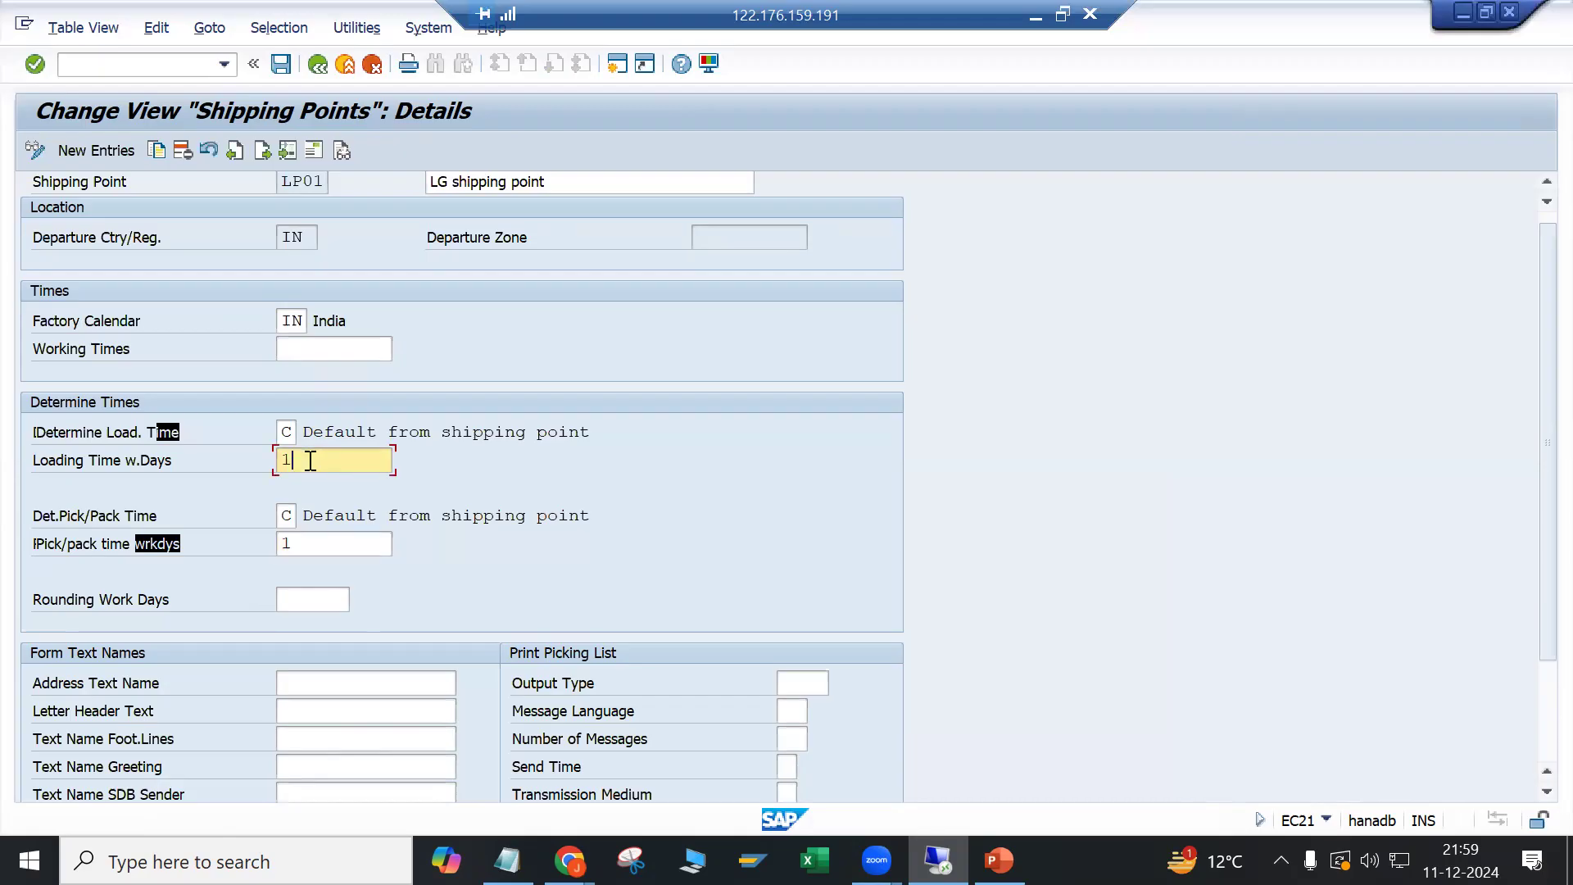
{"action": "key", "text": "BackSpace"}
{"action": "left_click", "coordinate": [335, 543]}
{"action": "key", "text": "BackSpace"}
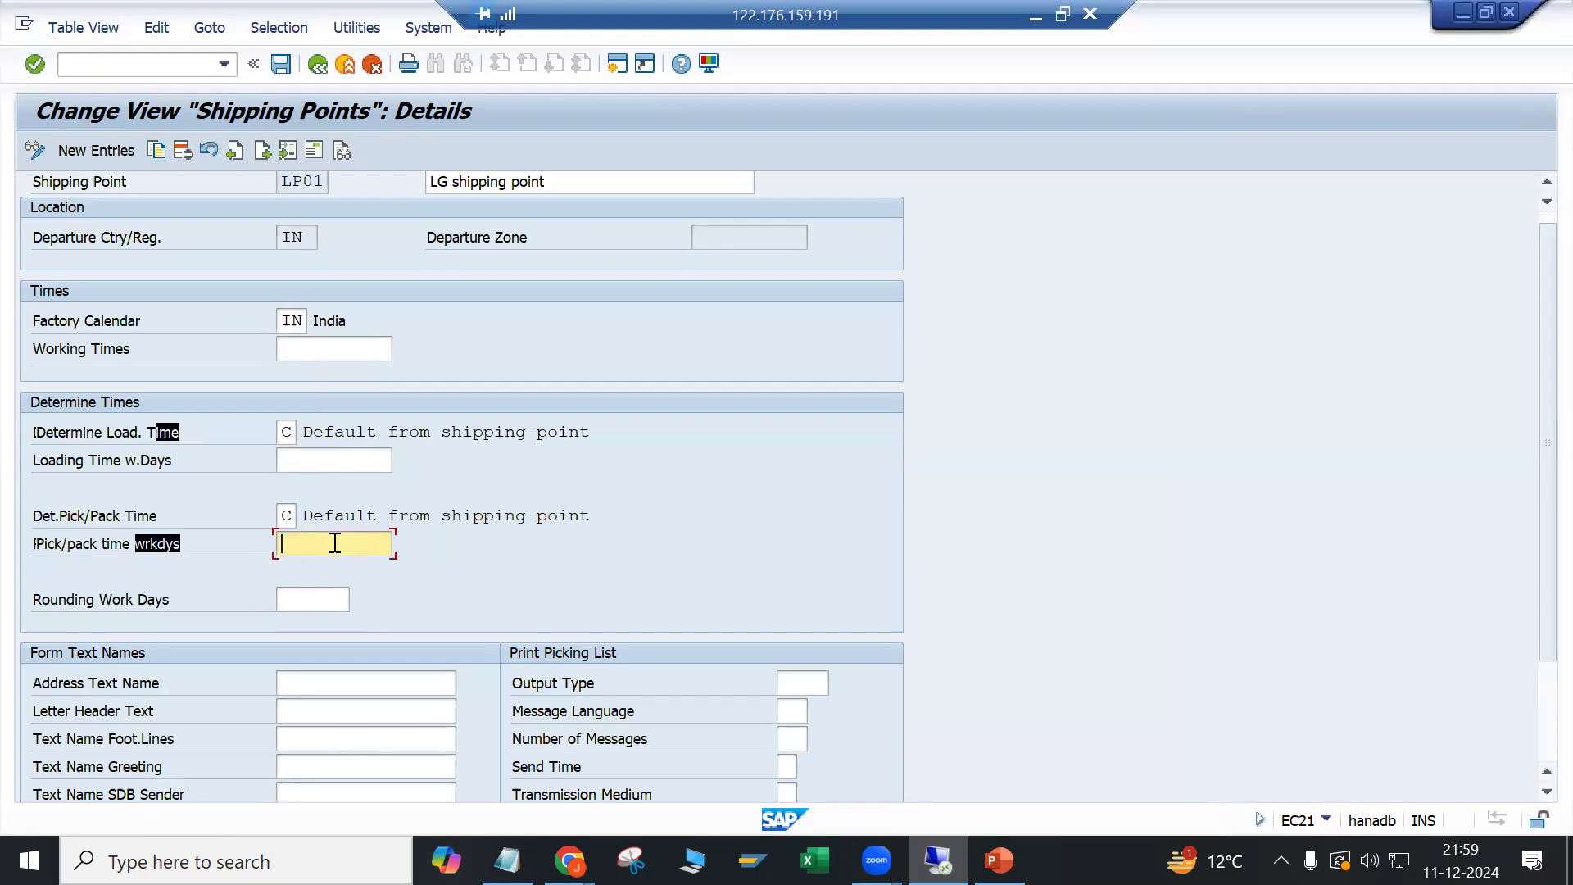
{"action": "scroll", "coordinate": [394, 548], "scroll_direction": "down", "scroll_amount": 2}
{"action": "scroll", "coordinate": [389, 558], "scroll_direction": "up", "scroll_amount": 3}
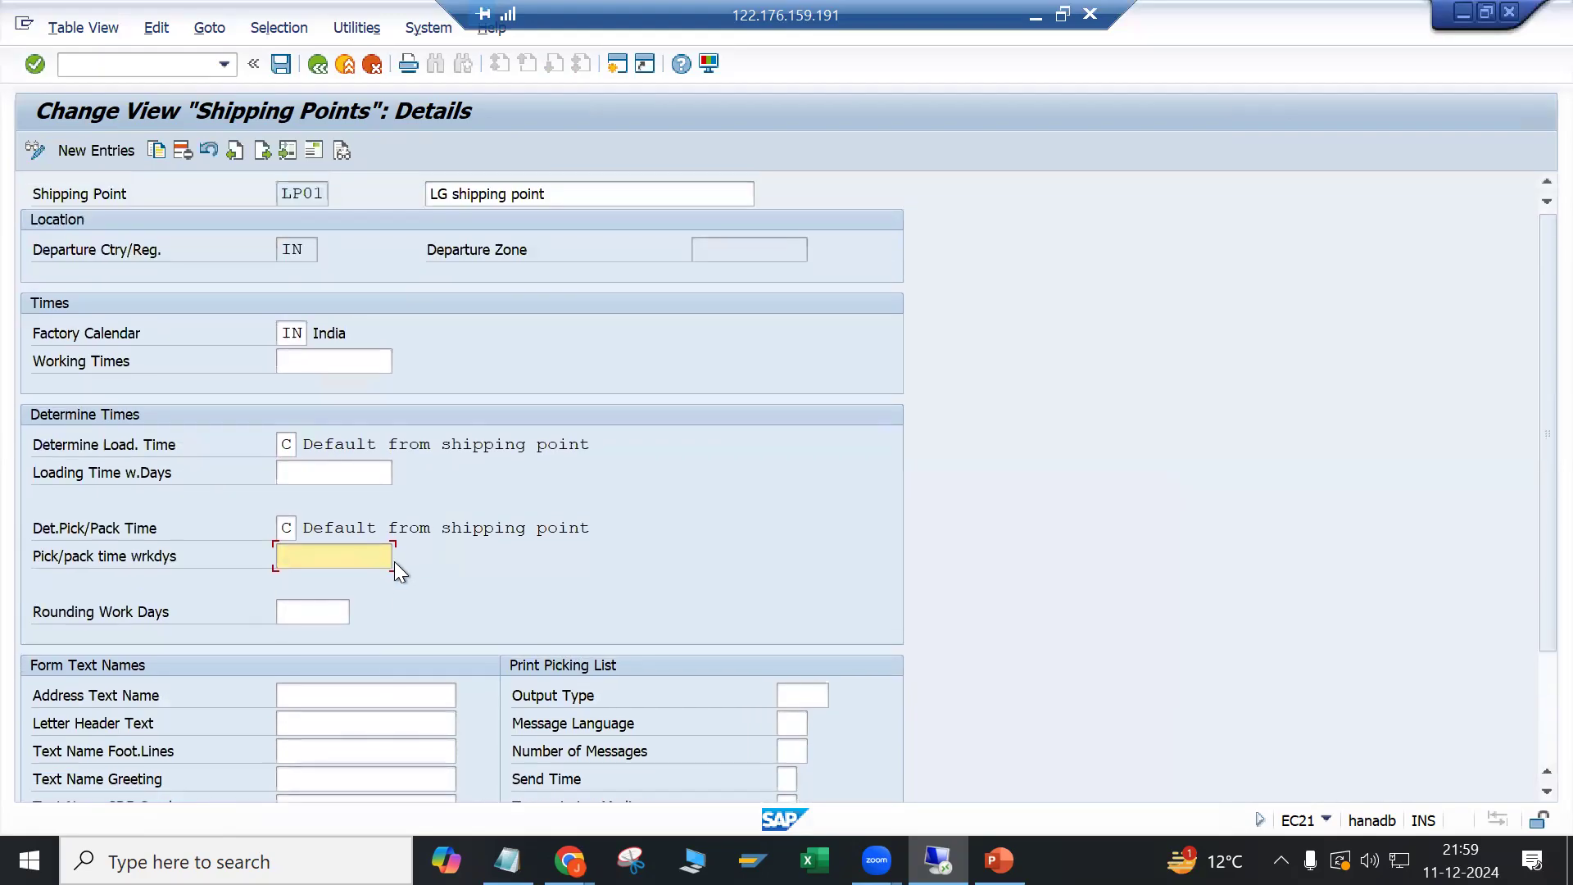
Step: Return to the shipping points overview and save the entry to the customizing request "LG Org structure - 11 Dec 2024"
{"action": "left_click", "coordinate": [320, 66]}
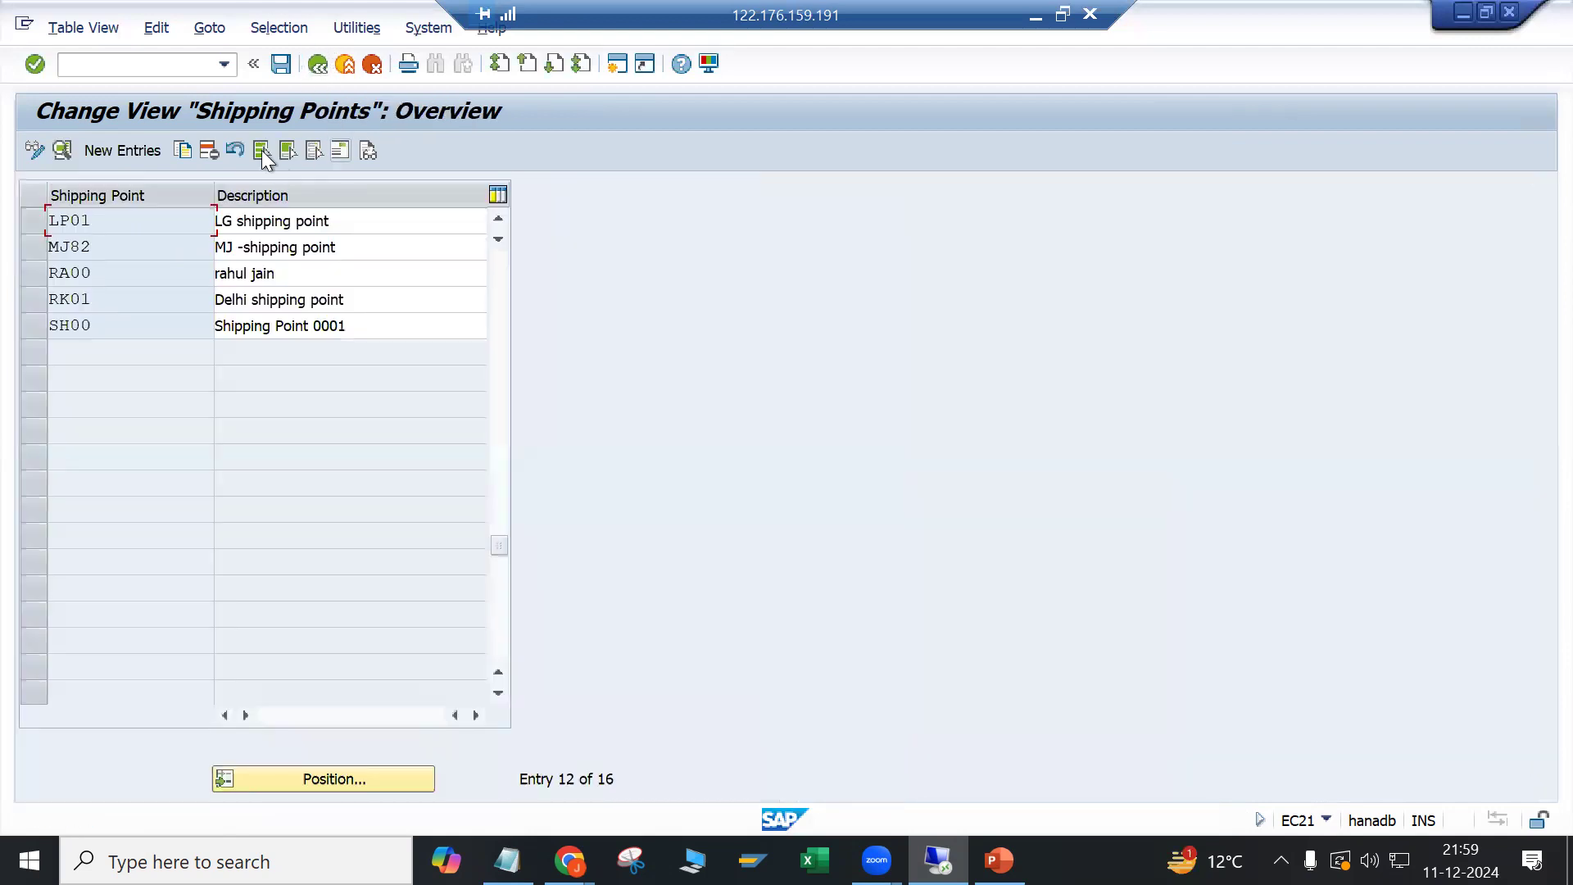
{"action": "left_click", "coordinate": [281, 63]}
{"action": "left_click", "coordinate": [514, 392]}
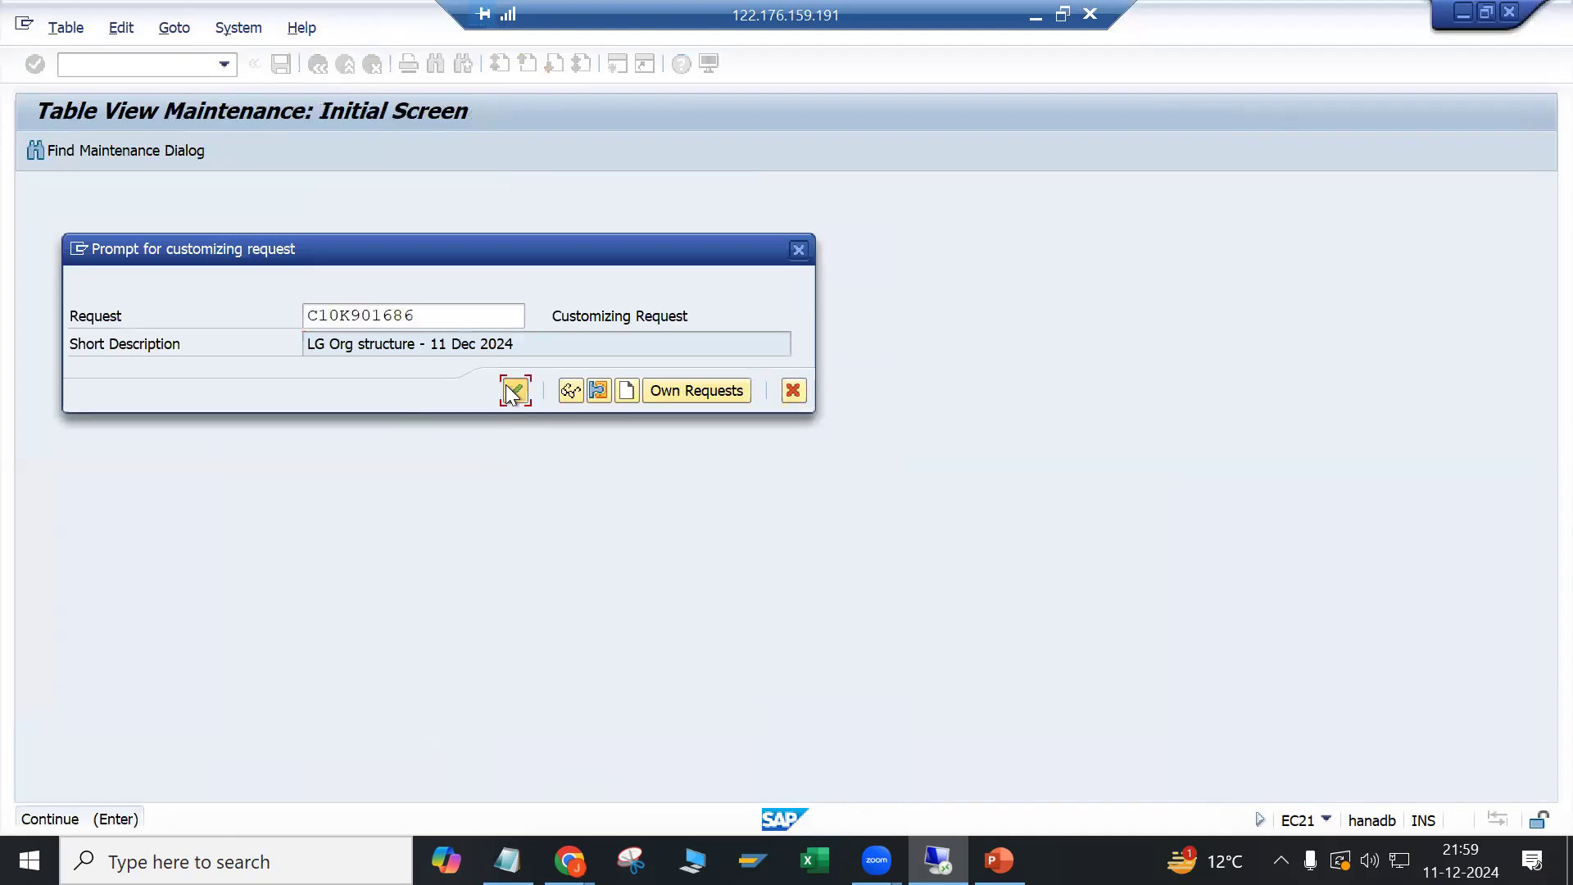
Step: Switch to the Org Structure 1 notes in Notepad and record LP01 beside Shipping Point
{"action": "left_click", "coordinate": [507, 860]}
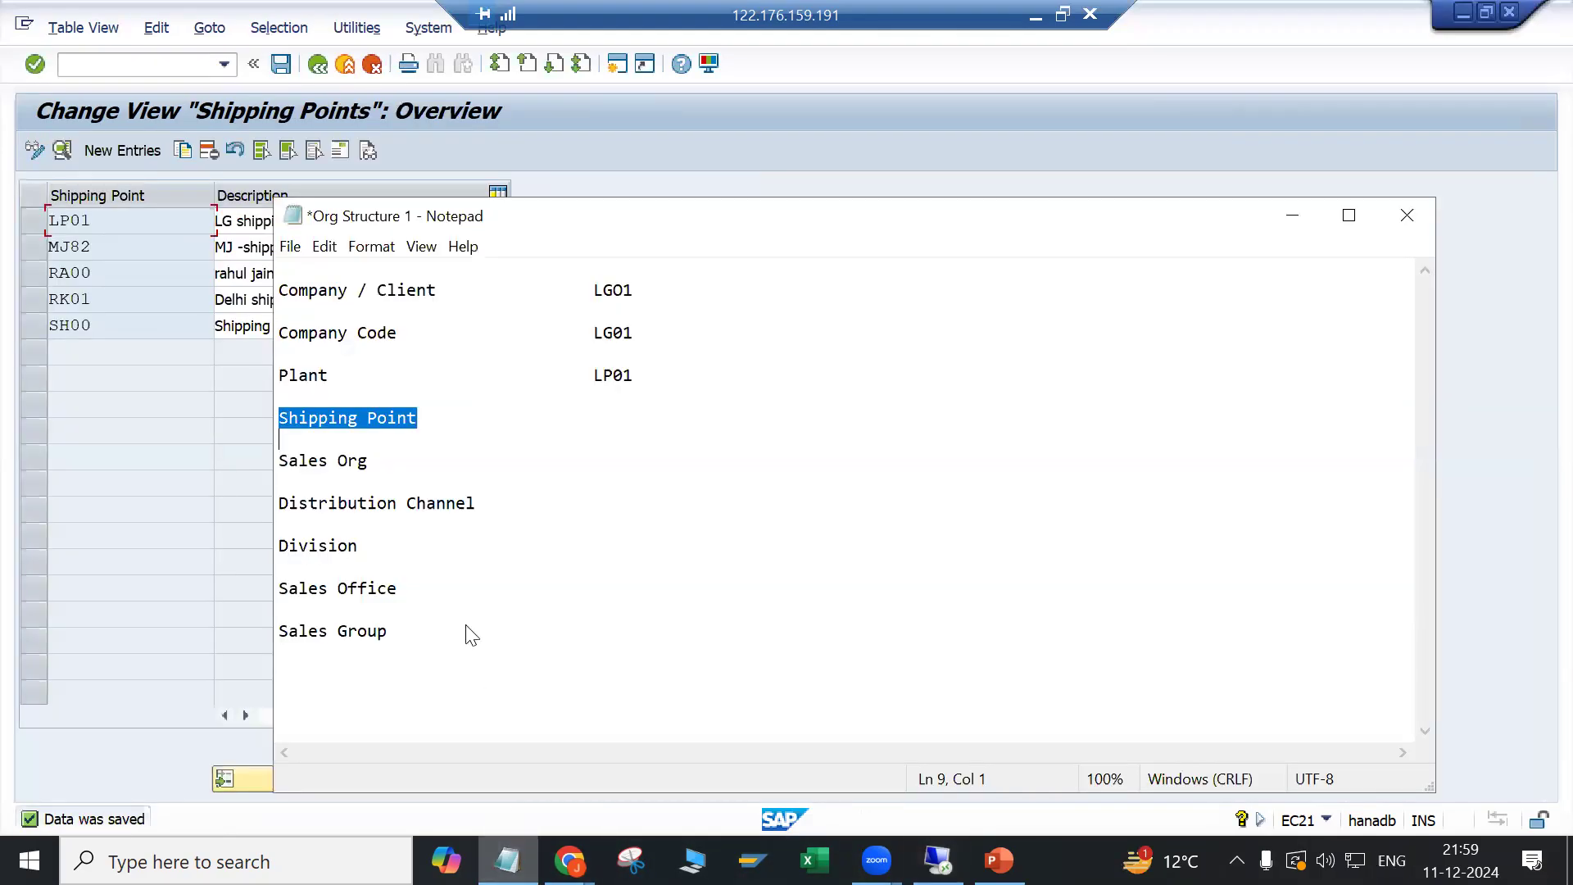
{"action": "left_click", "coordinate": [577, 422]}
{"action": "key", "text": "Tab"}
{"action": "key", "text": "Tab"}
{"action": "key", "text": "Tab"}
{"action": "type", "text": "LP01"}
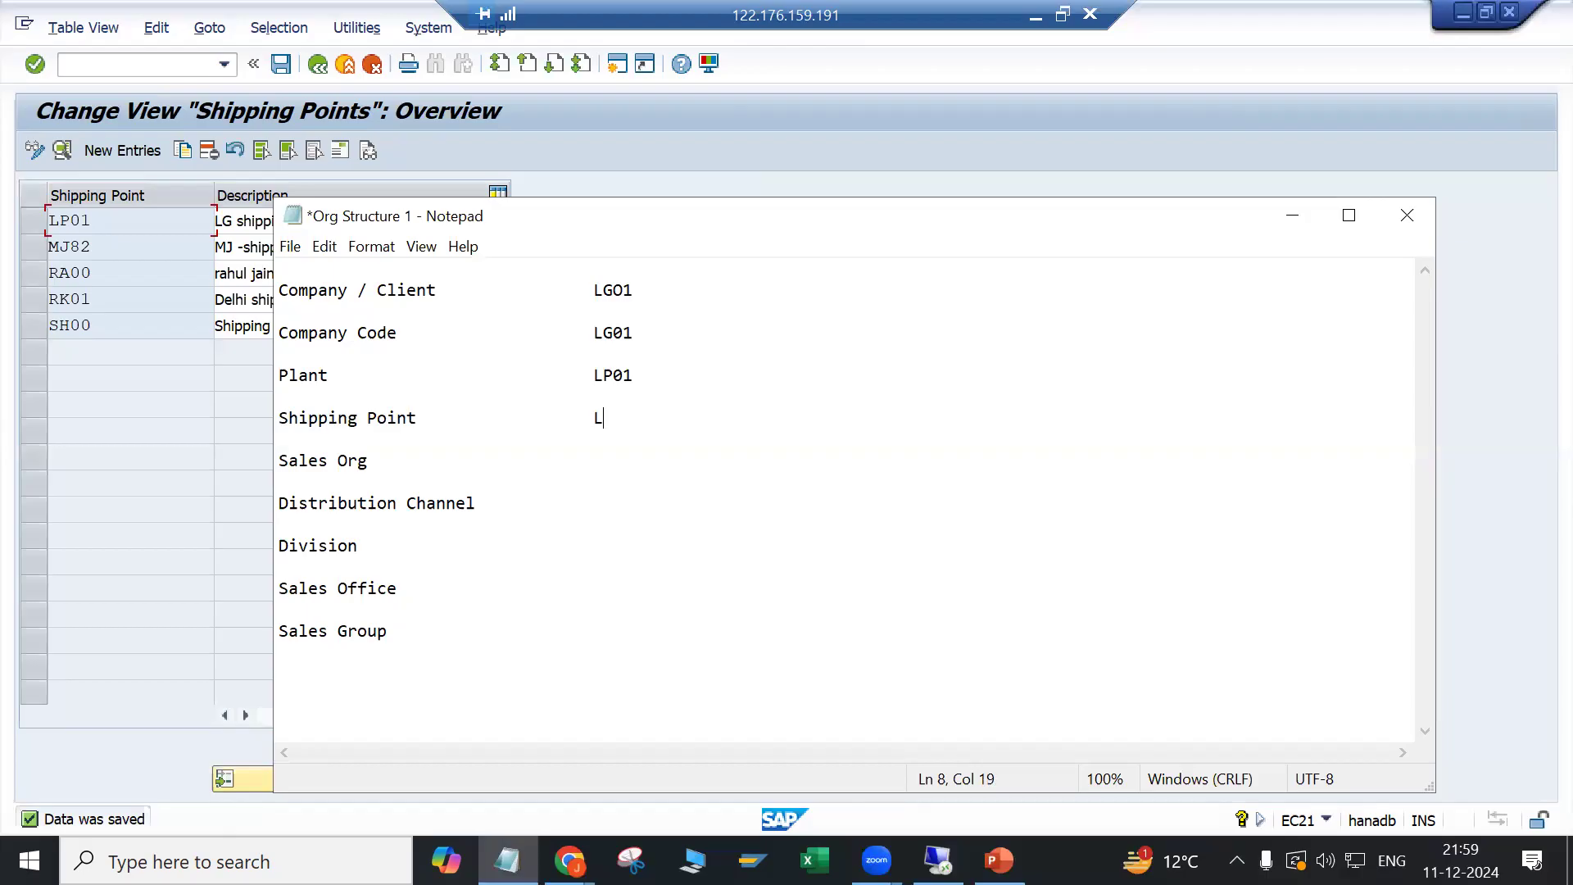
Step: Go back to SAP, leave the shipping points overview and open Define Sales Organization under the Sales and Distribution definitions
{"action": "left_click", "coordinate": [140, 381]}
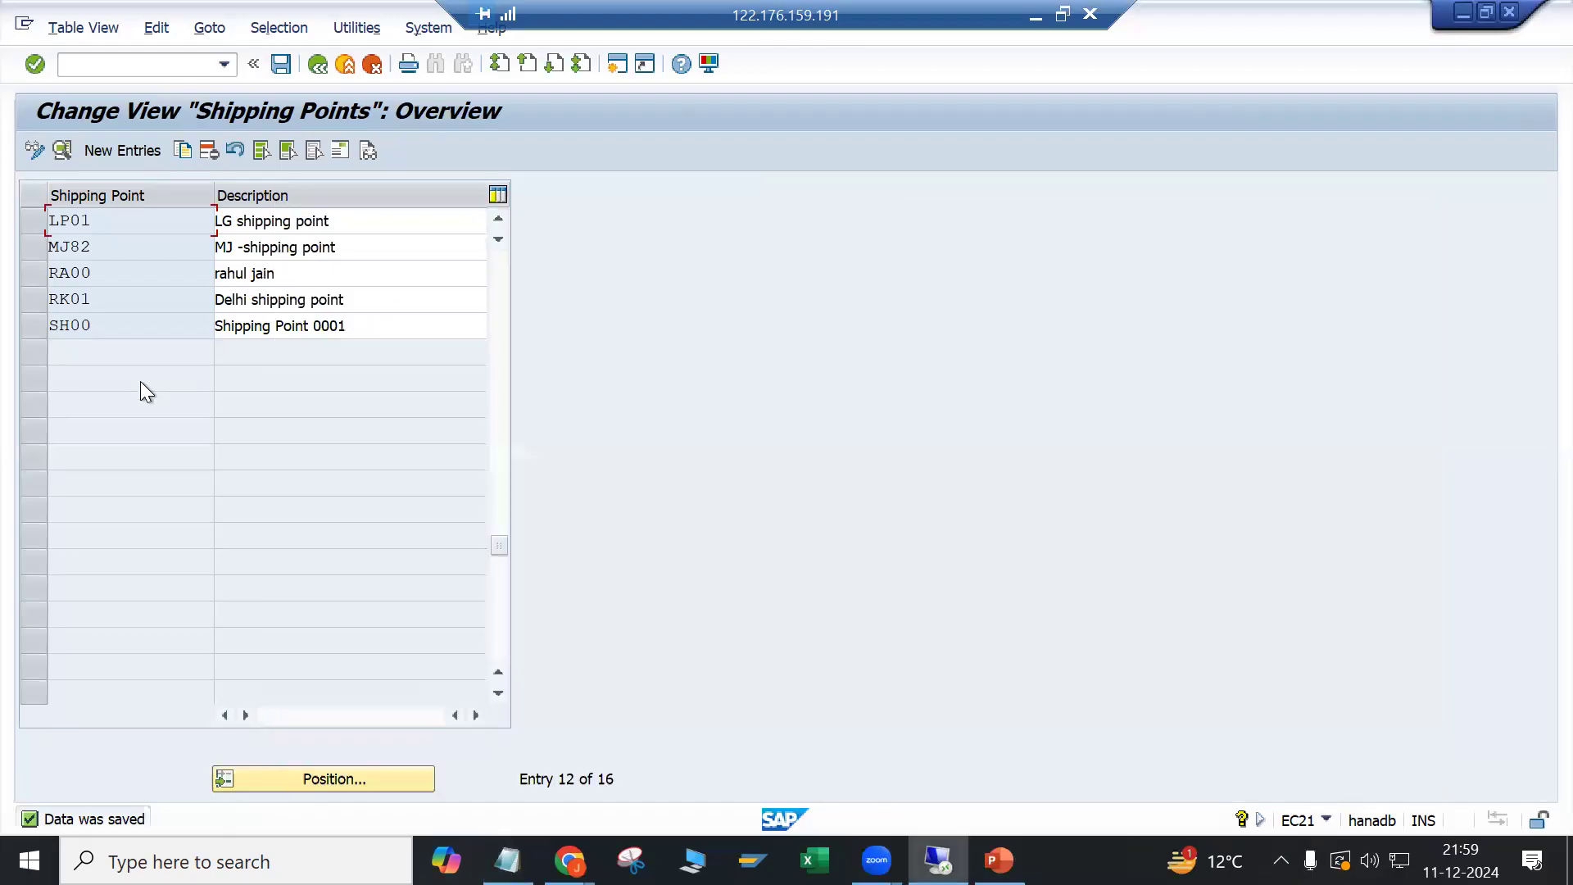
{"action": "left_click", "coordinate": [331, 69]}
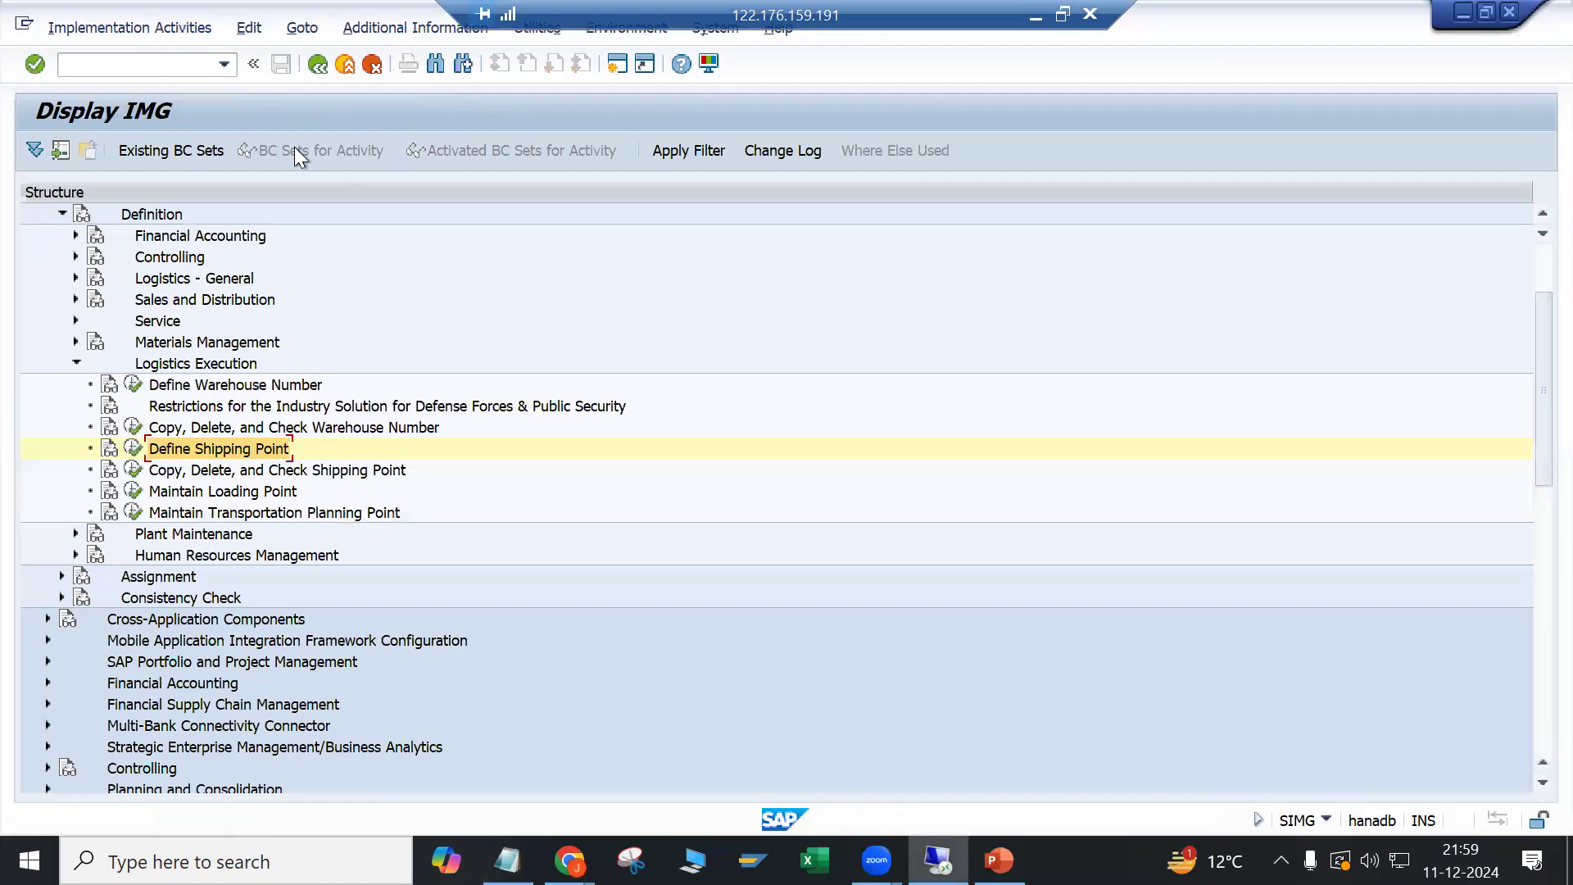
{"action": "left_click", "coordinate": [76, 363]}
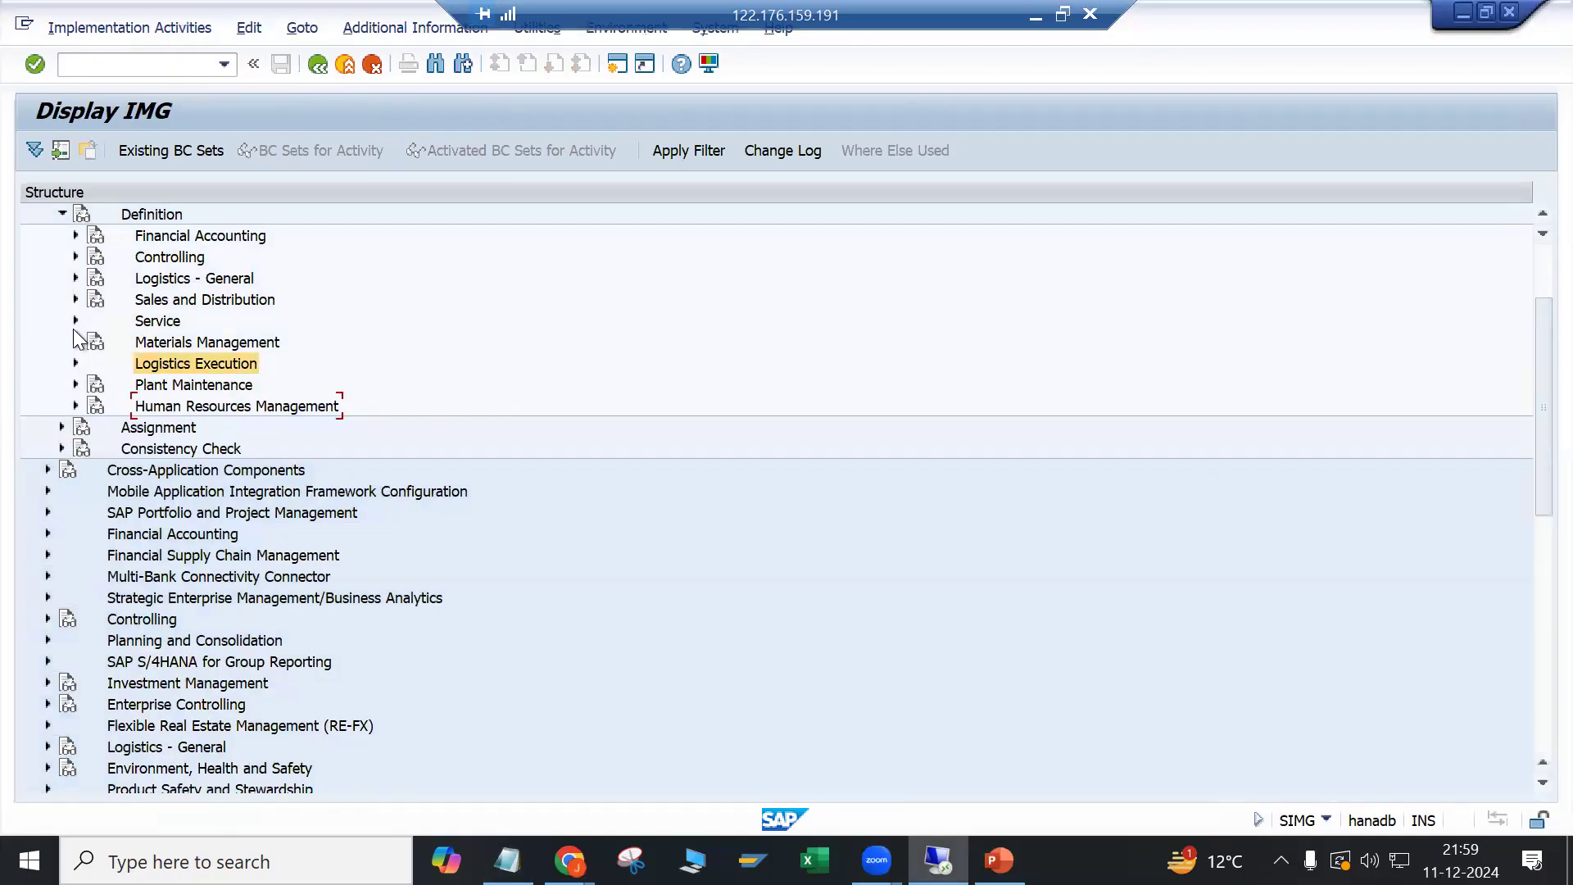
{"action": "left_click", "coordinate": [75, 300]}
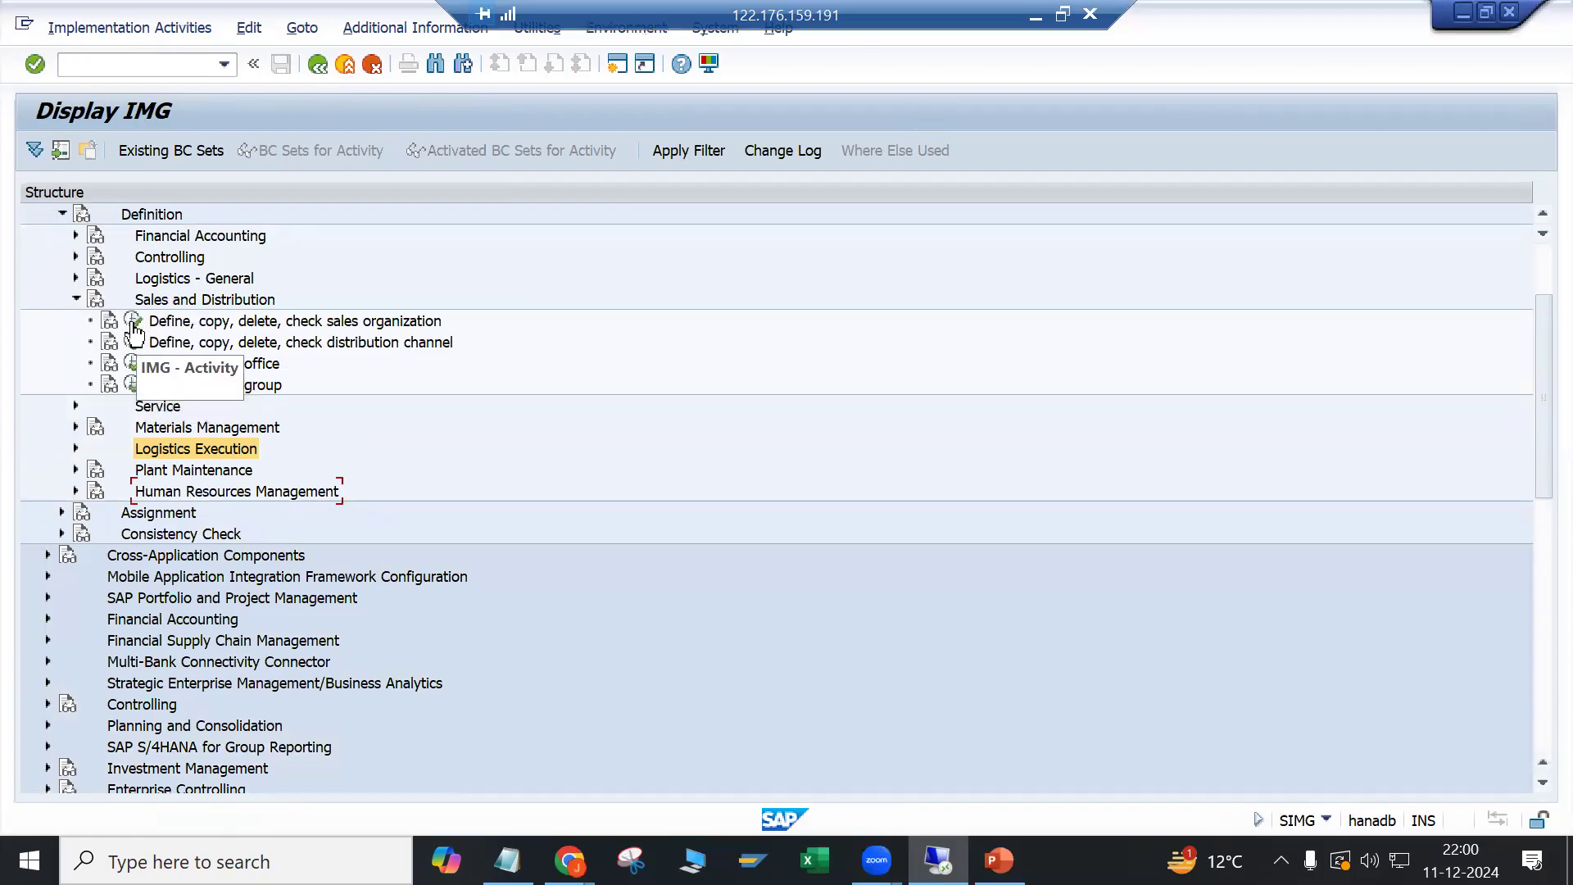
{"action": "left_click", "coordinate": [132, 322]}
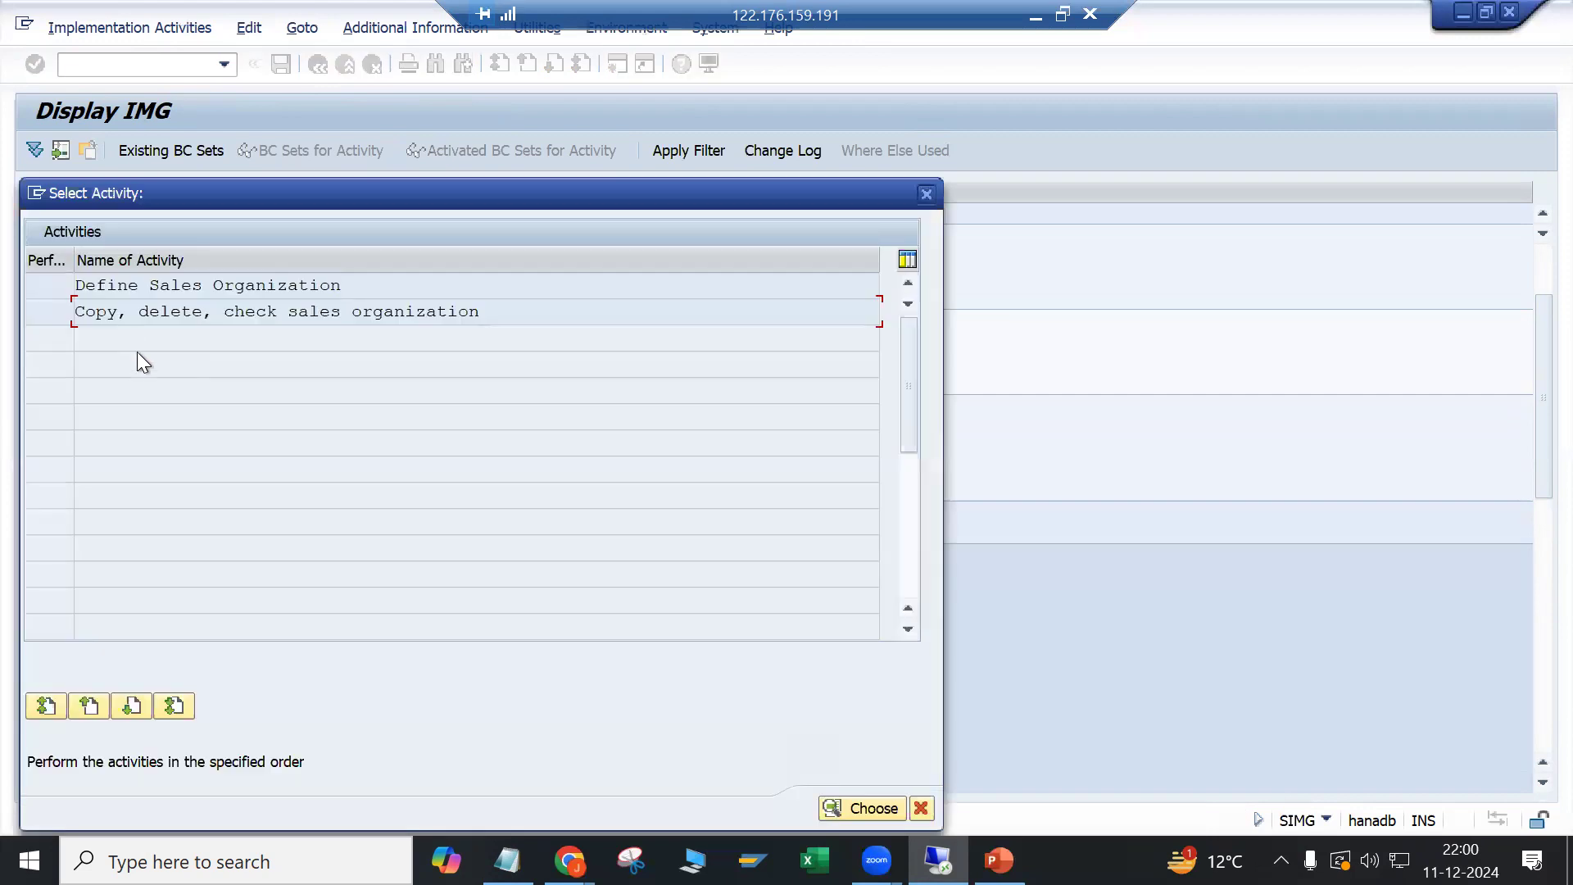
{"action": "double_click", "coordinate": [169, 290]}
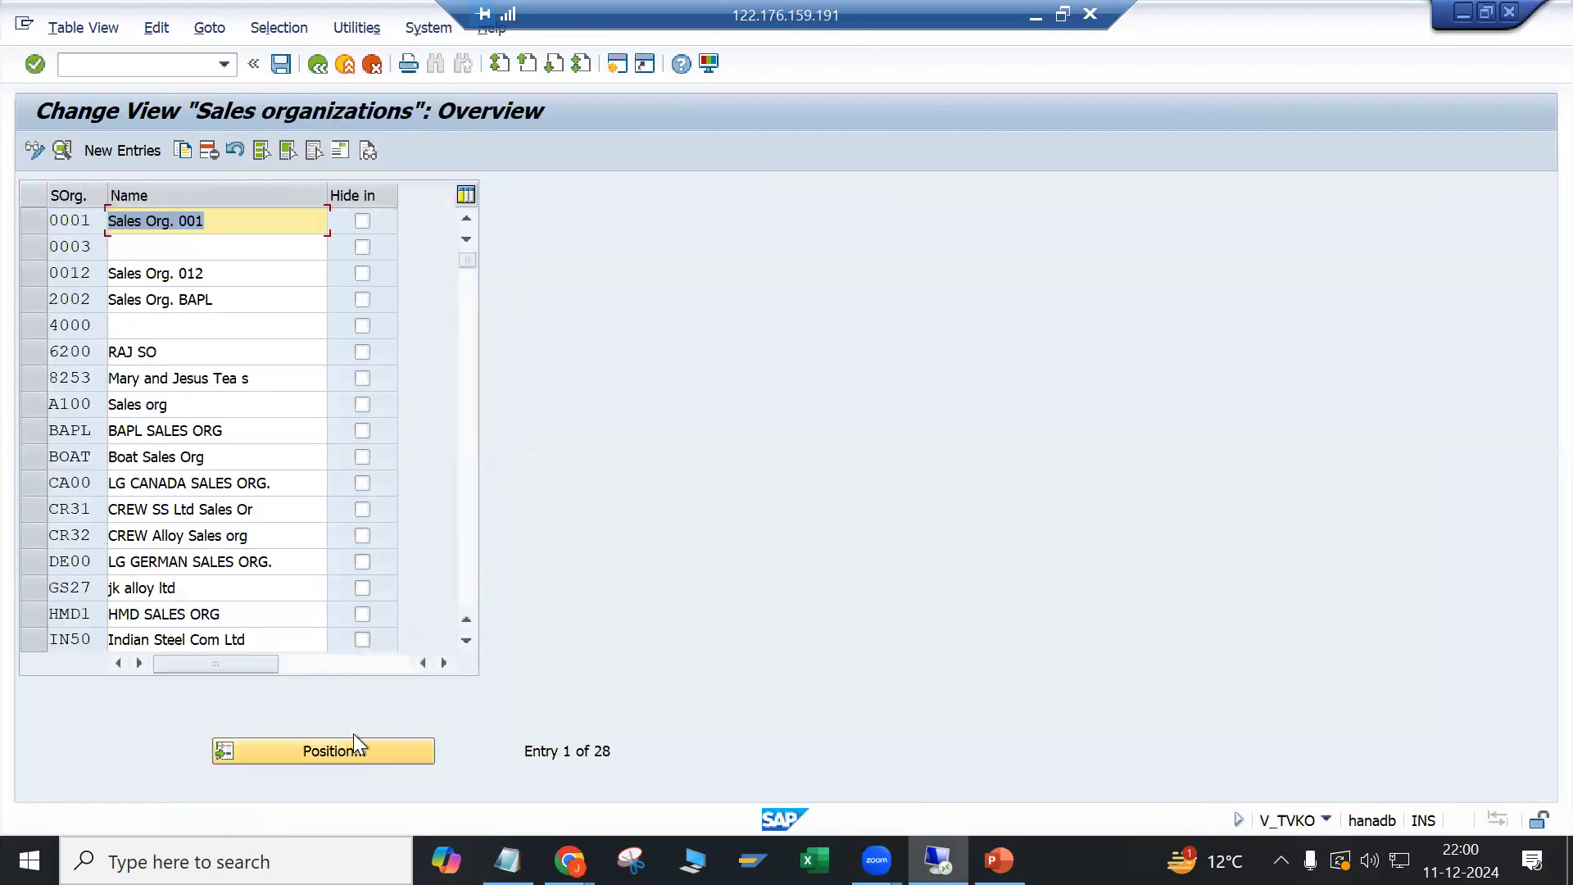
Step: Locate sales organization LG00 in the sales organizations overview and start a copy of its entry
{"action": "left_click", "coordinate": [354, 767]}
{"action": "type", "text": "LG00"}
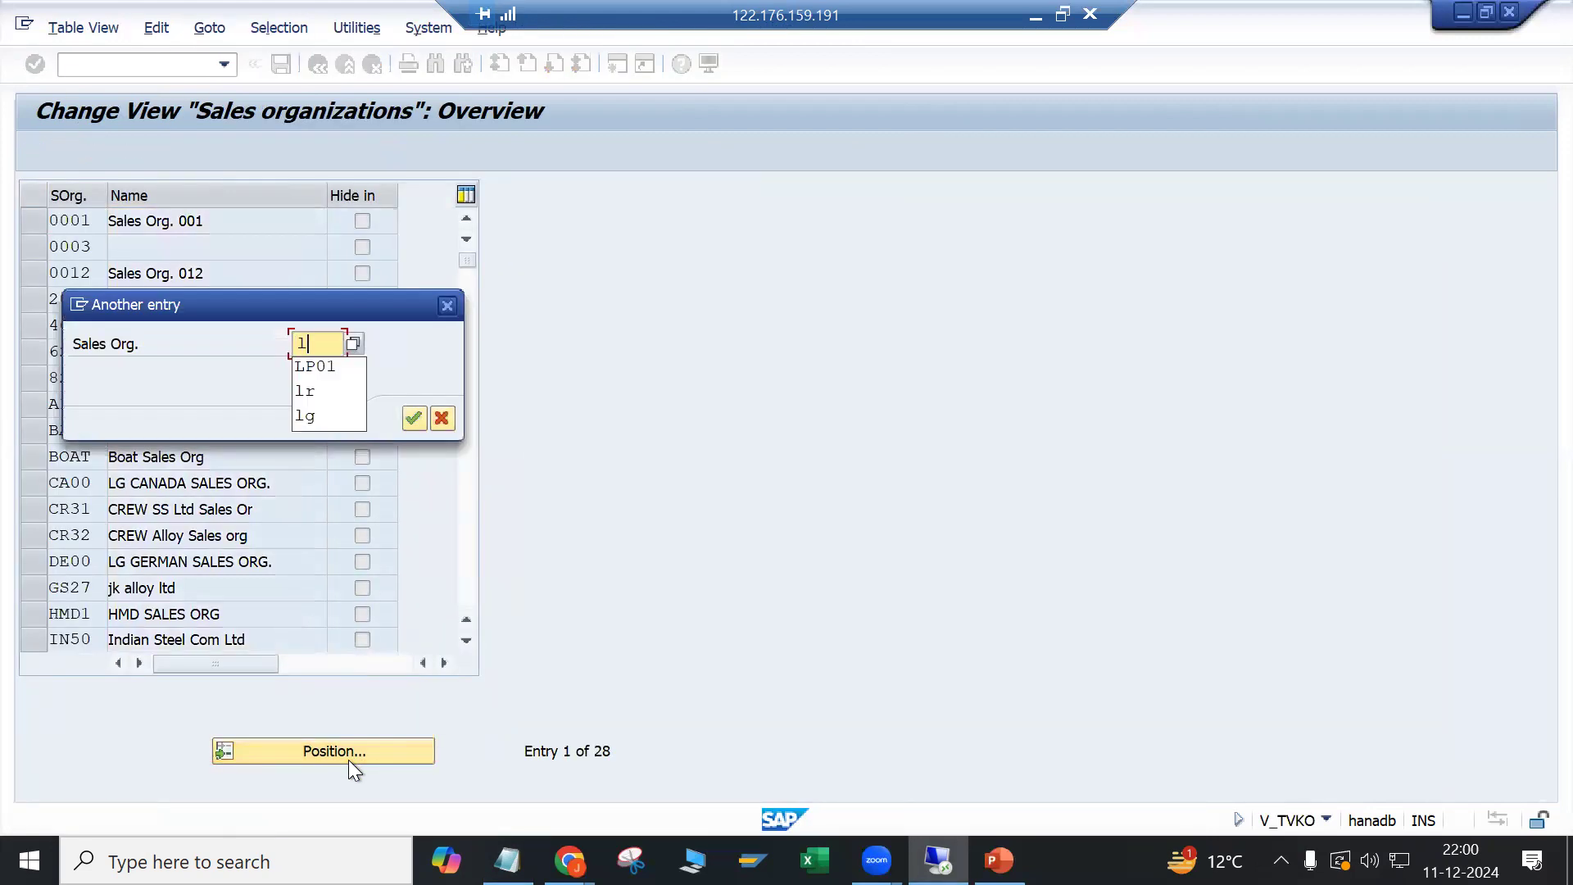
{"action": "key", "text": "Return"}
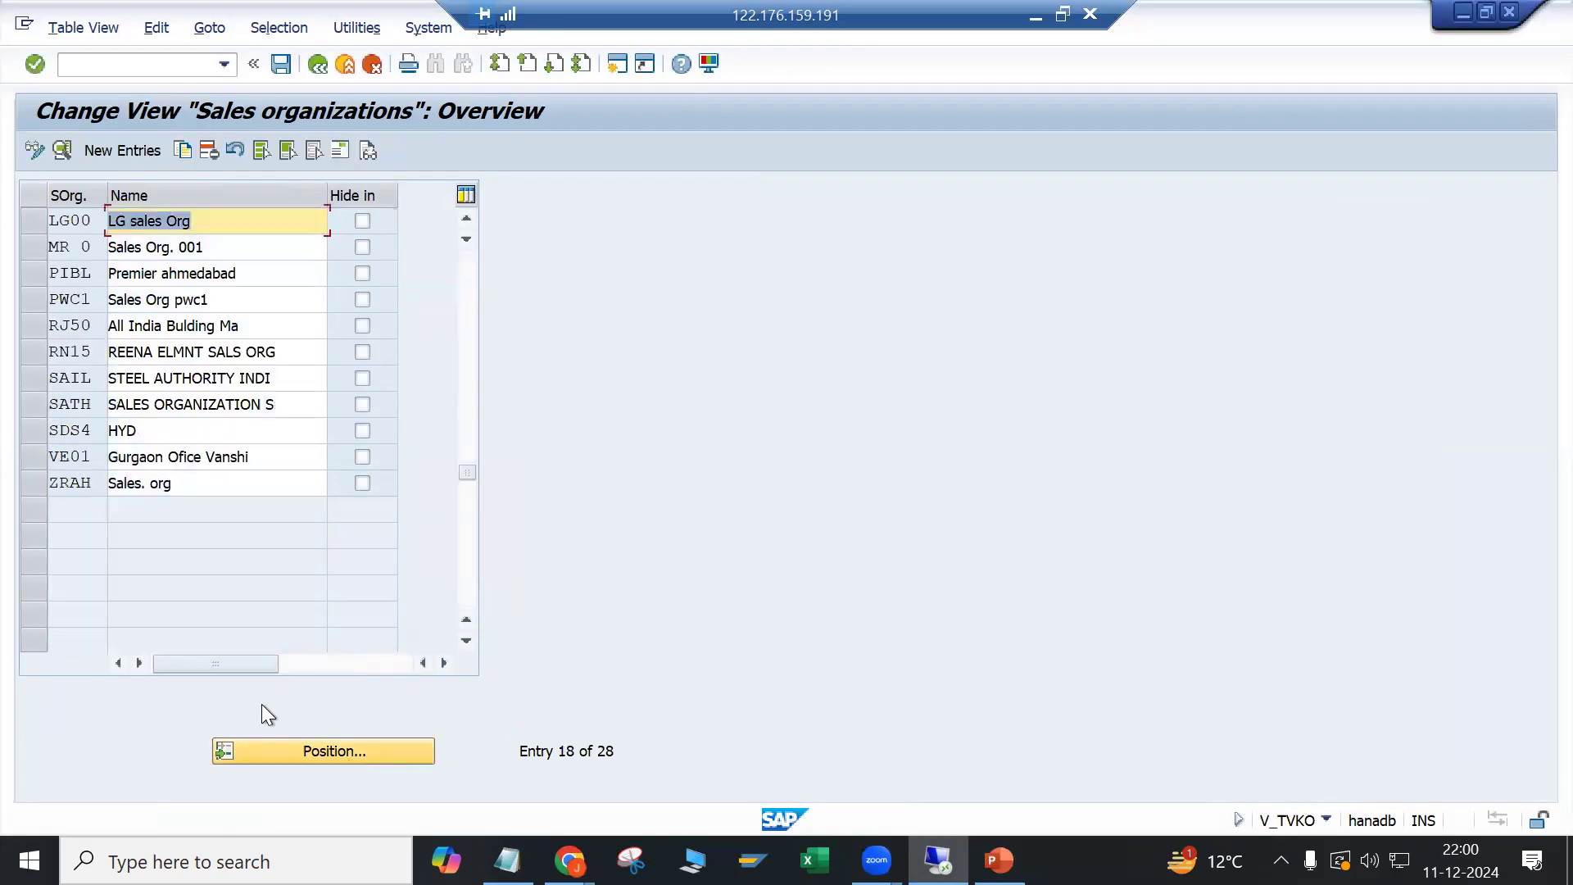
{"action": "left_click", "coordinate": [38, 224]}
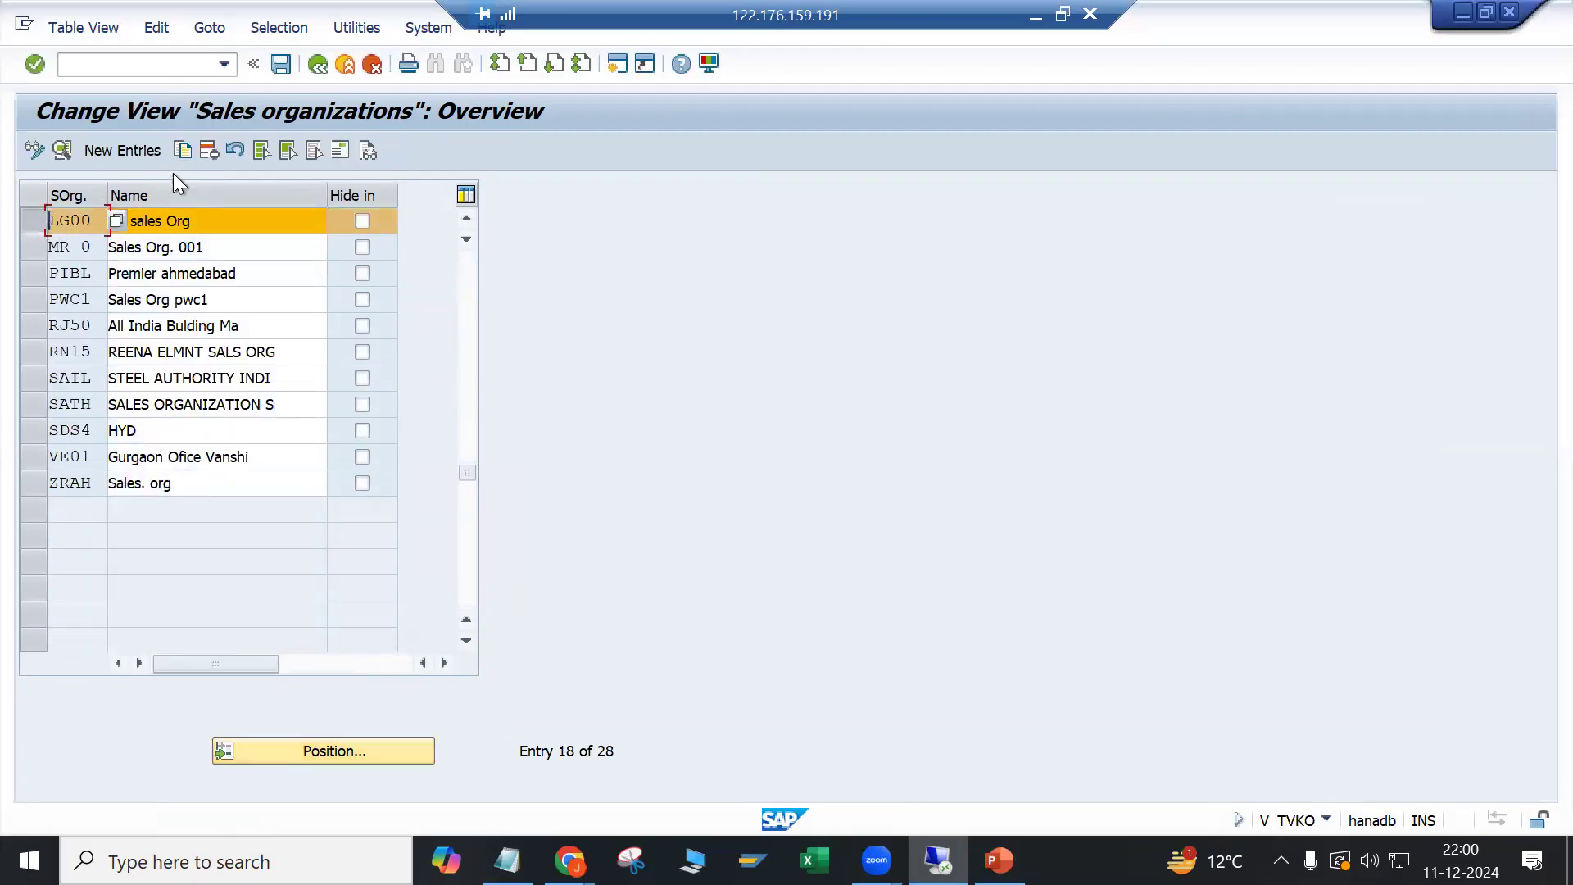
{"action": "left_click", "coordinate": [181, 156]}
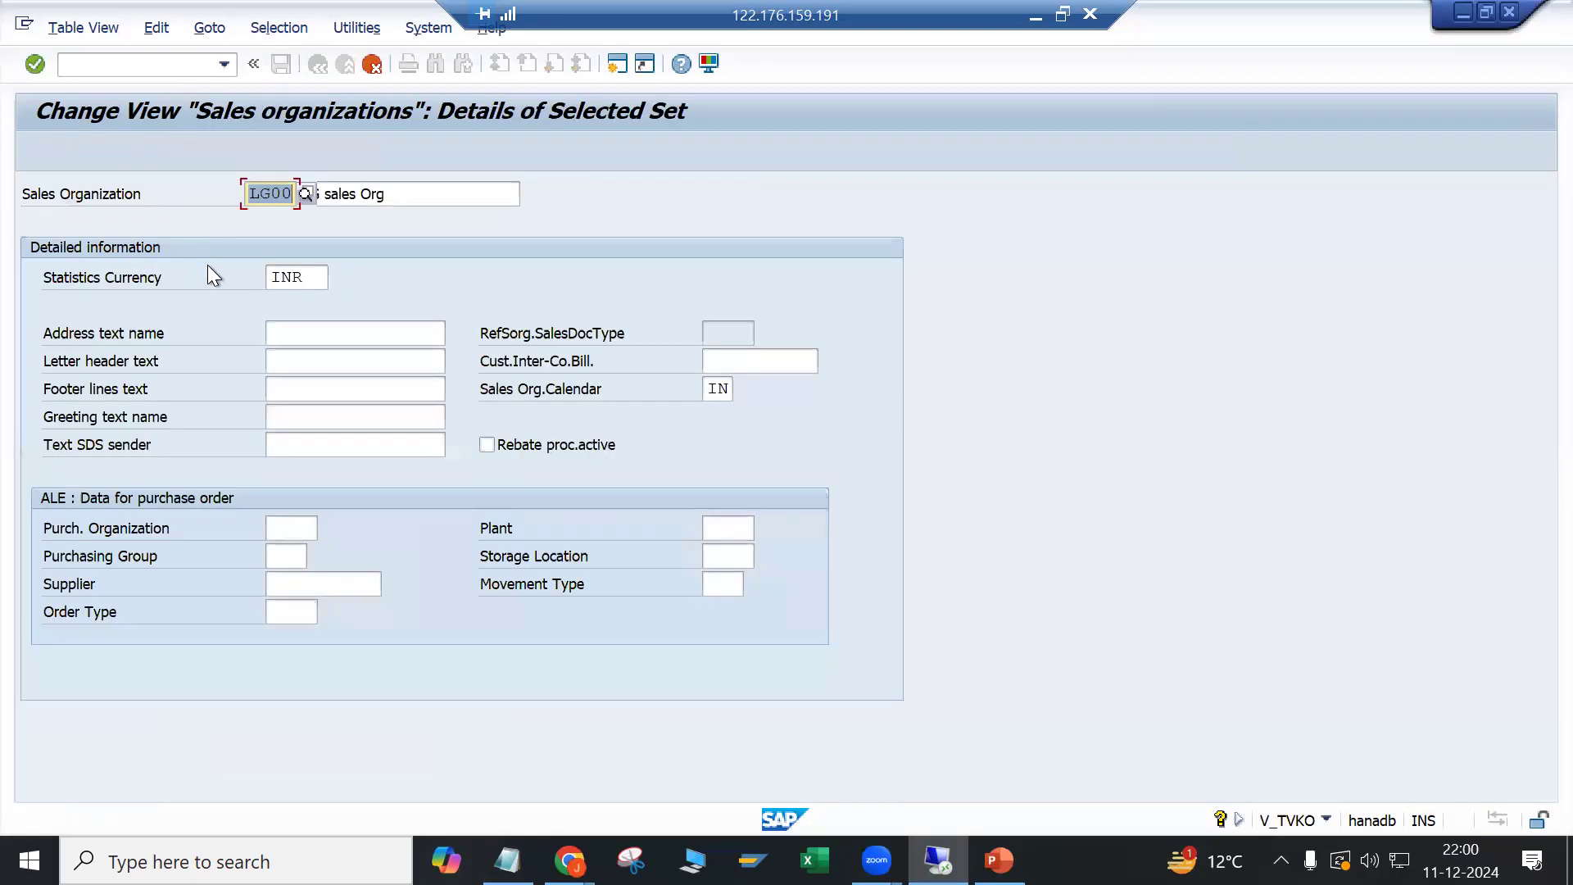
Step: Set the copied sales organization's code to LG01 and confirm the details with statistics currency INR
{"action": "left_click", "coordinate": [385, 200]}
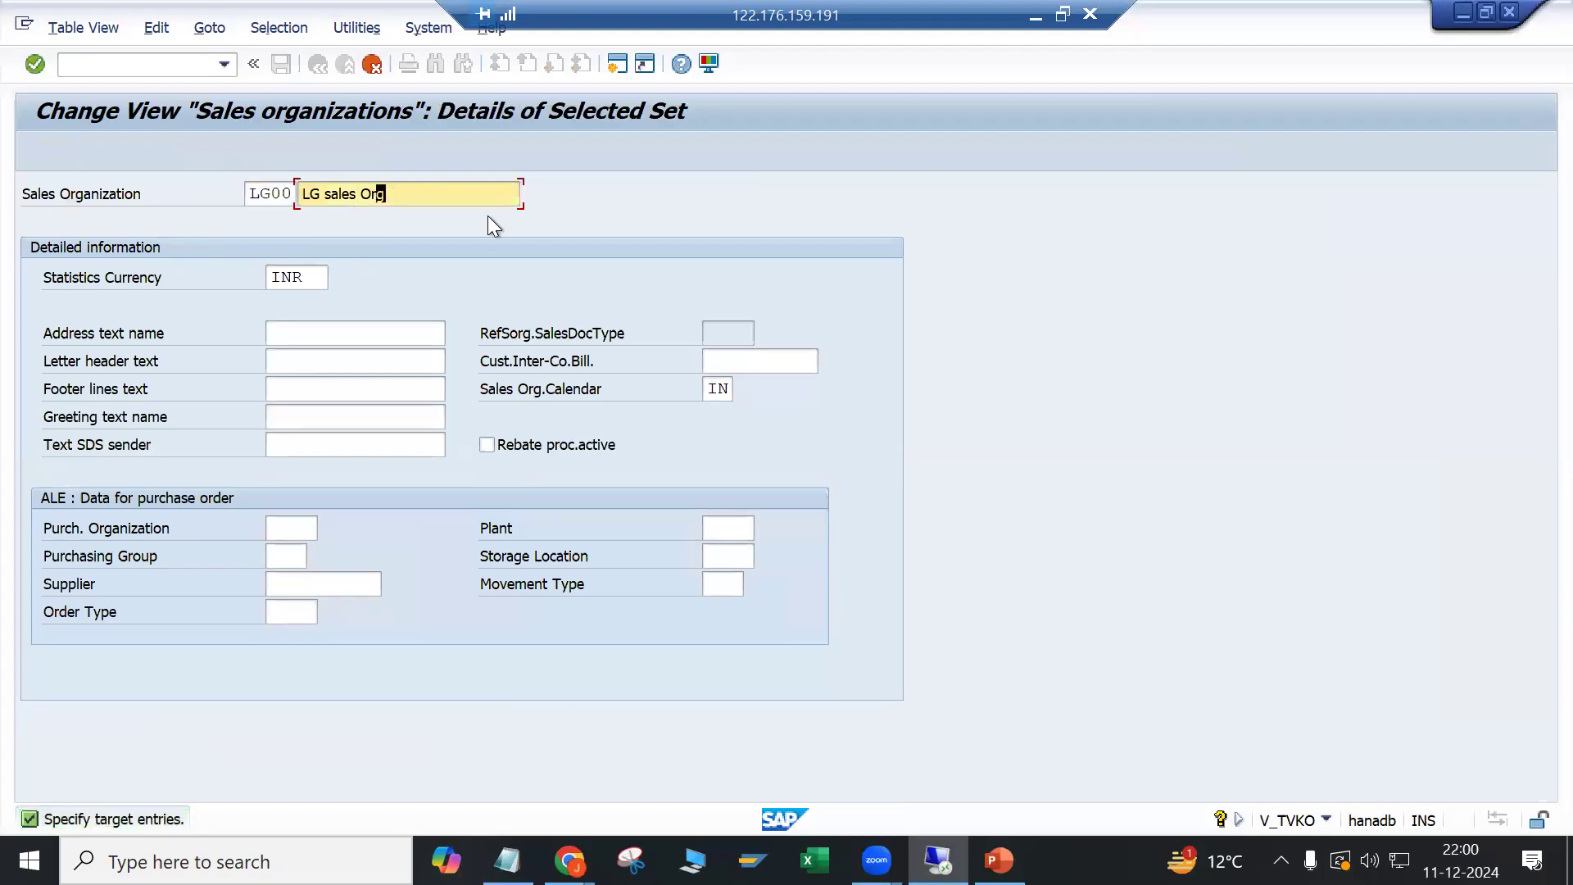
{"action": "left_click", "coordinate": [278, 193]}
{"action": "key", "text": "BackSpace"}
{"action": "type", "text": "1"}
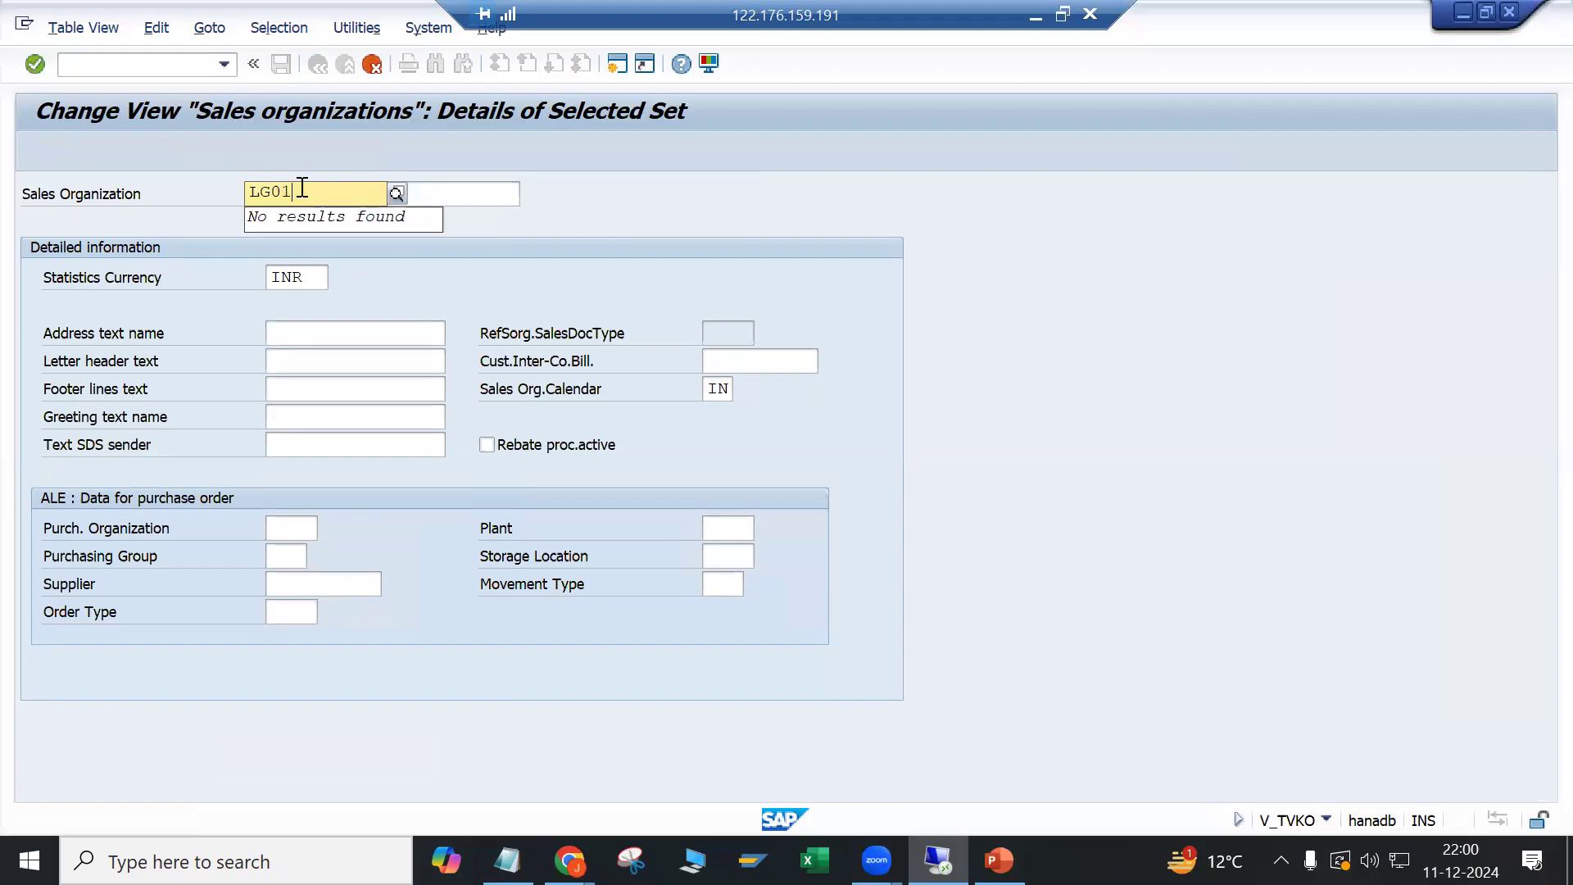
{"action": "key", "text": "Return"}
{"action": "left_click_drag", "start_coordinate": [281, 276], "coordinate": [304, 278]}
{"action": "left_click", "coordinate": [304, 278]}
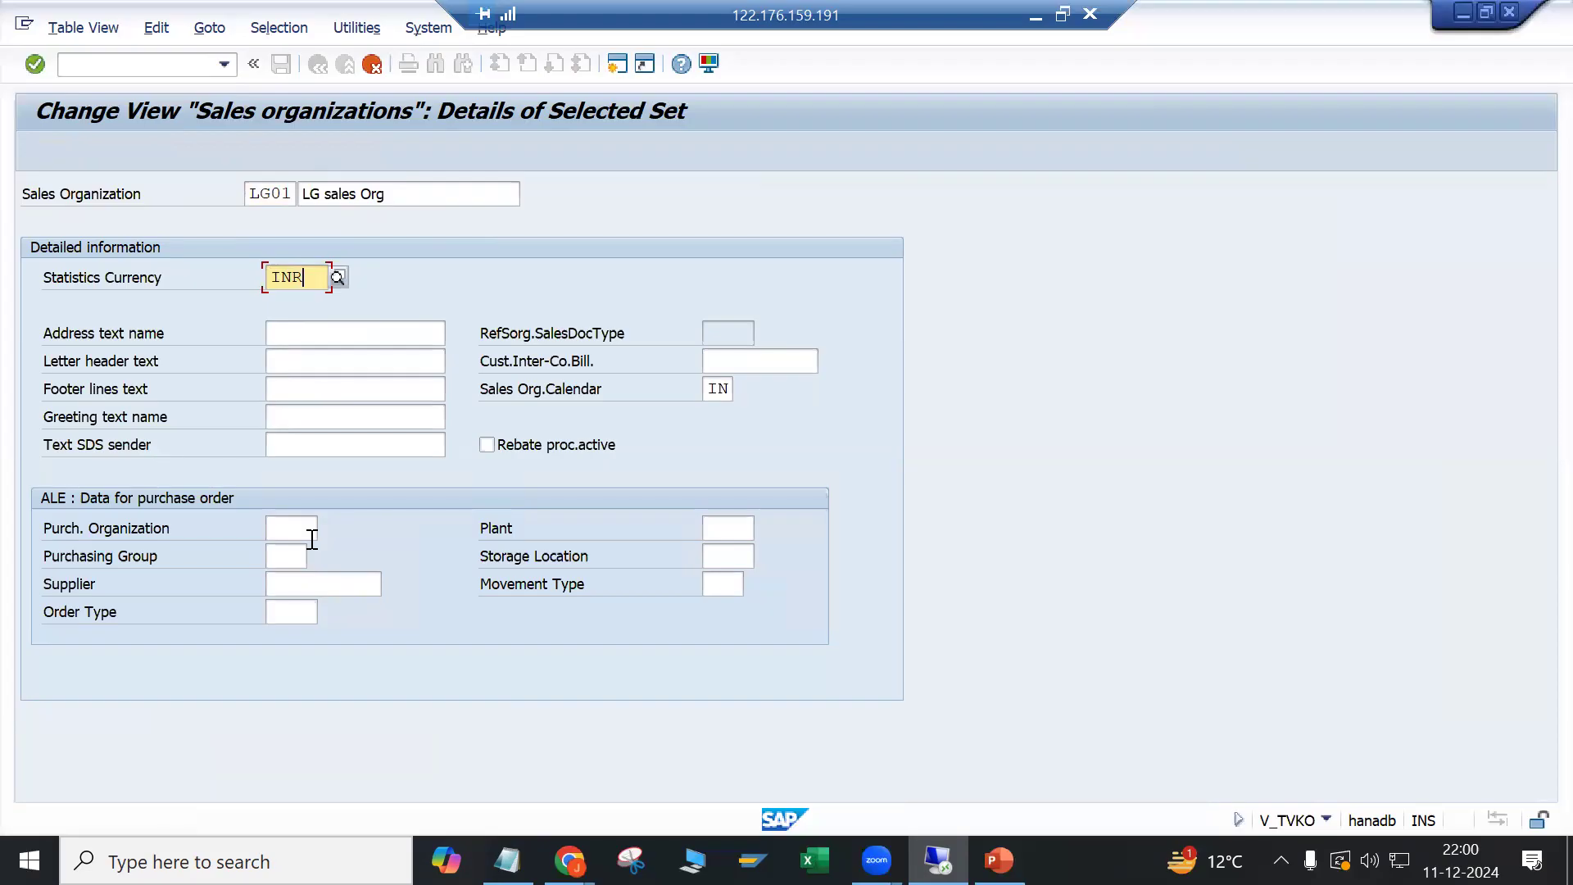
{"action": "key", "text": "Return"}
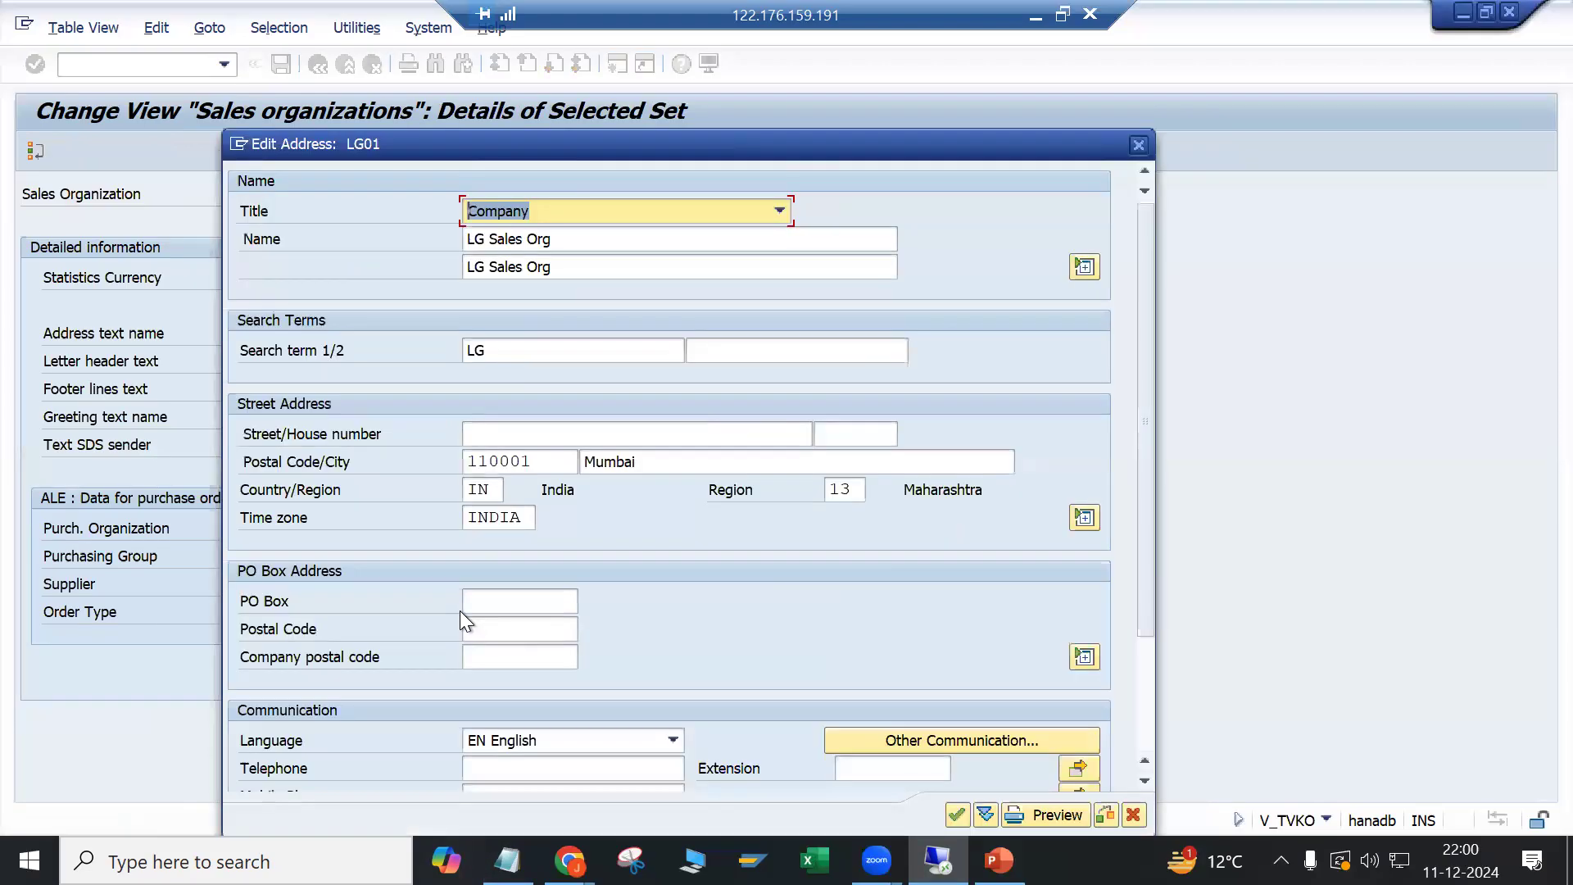
Step: Set the city to Delhi and the region to 30 in the address of LG01, and confirm the address
{"action": "left_click", "coordinate": [658, 461]}
{"action": "key", "text": "BackSpace"}
{"action": "key", "text": "BackSpace"}
{"action": "key", "text": "BackSpace"}
{"action": "key", "text": "BackSpace"}
{"action": "key", "text": "BackSpace"}
{"action": "key", "text": "BackSpace"}
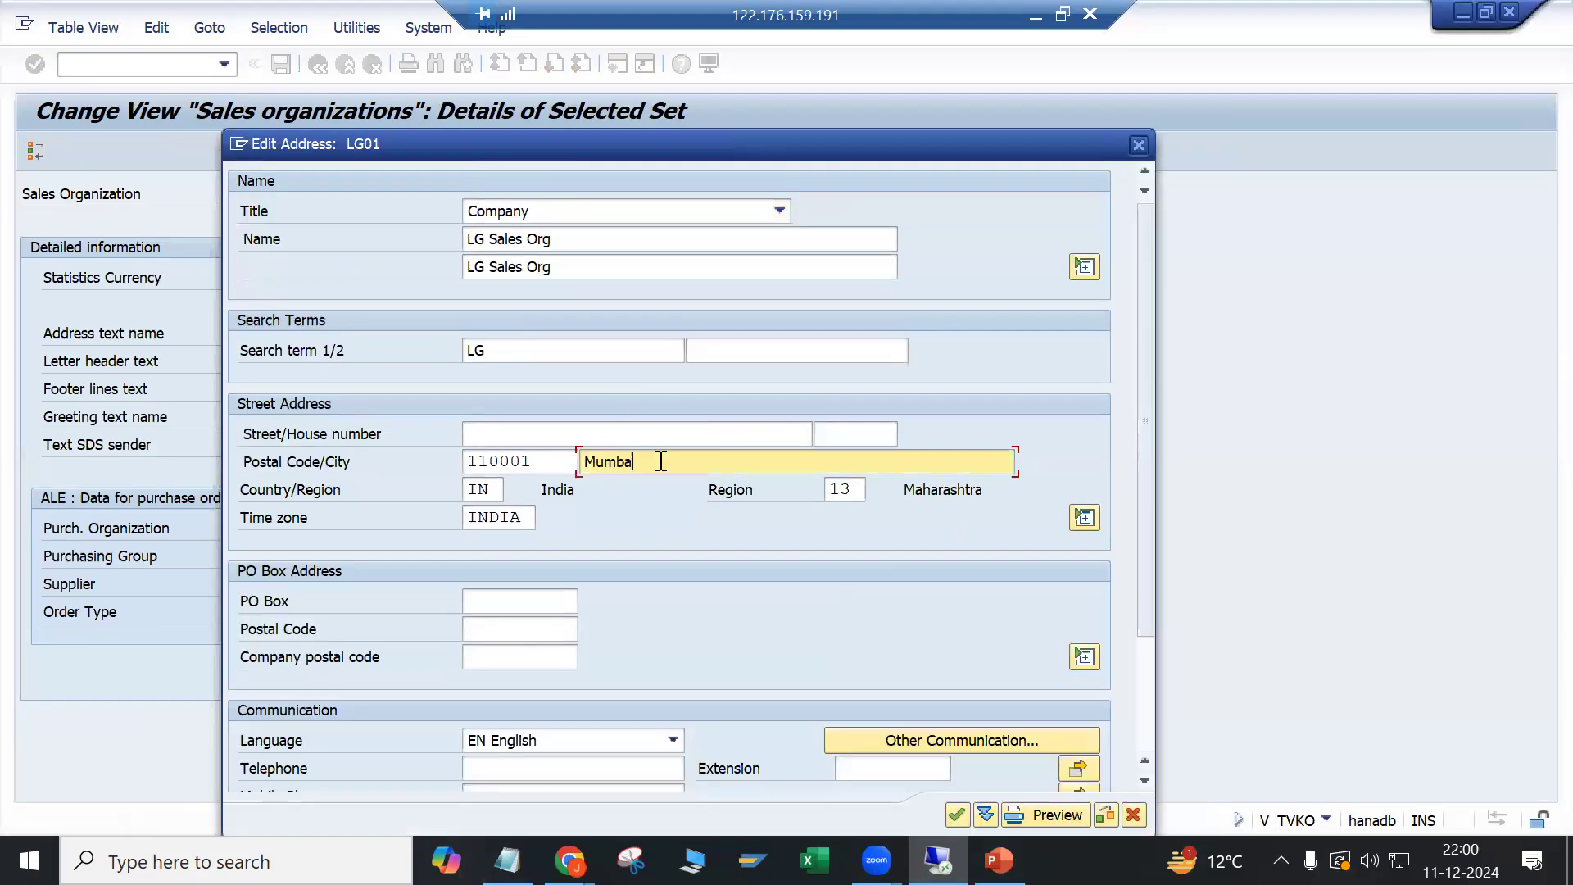
{"action": "type", "text": "Delhi"}
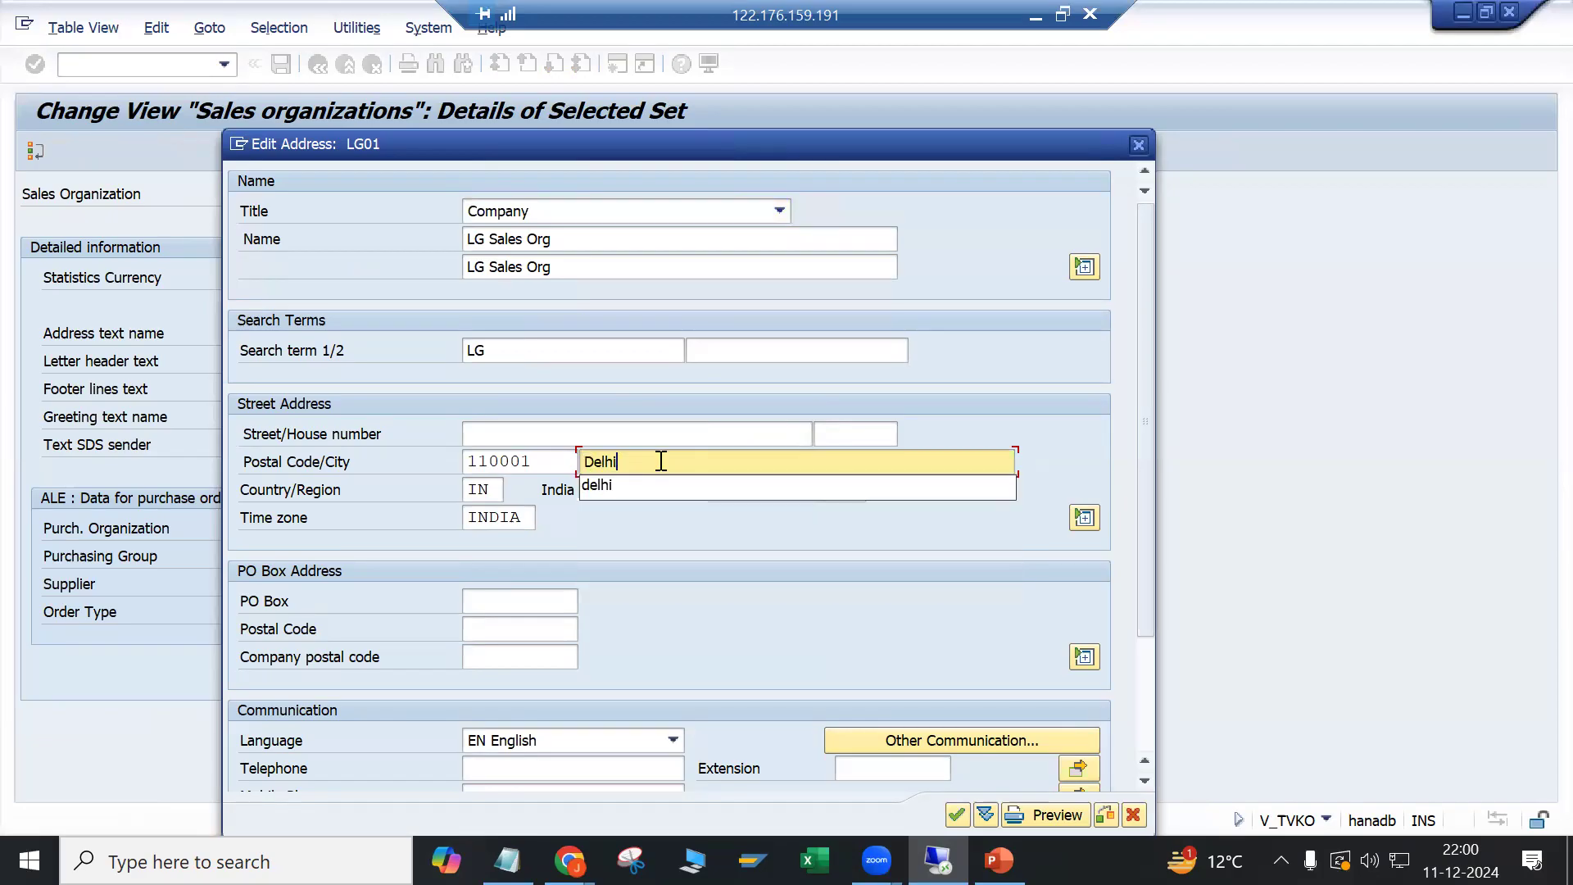
{"action": "key", "text": "Tab"}
{"action": "key", "text": "Tab"}
{"action": "type", "text": "30"}
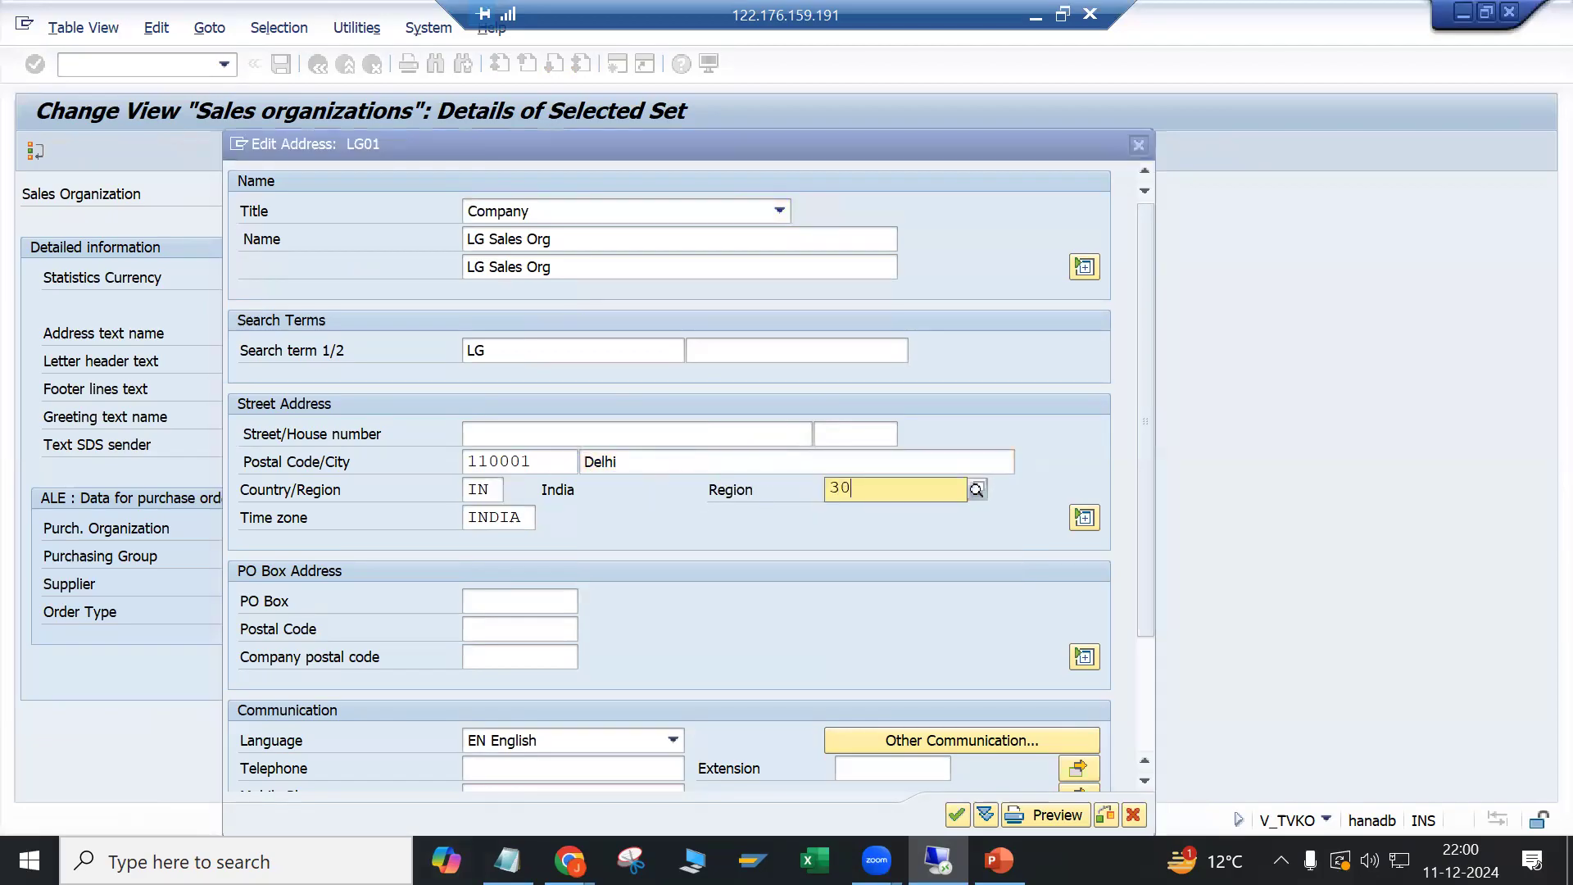
{"action": "key", "text": "Return"}
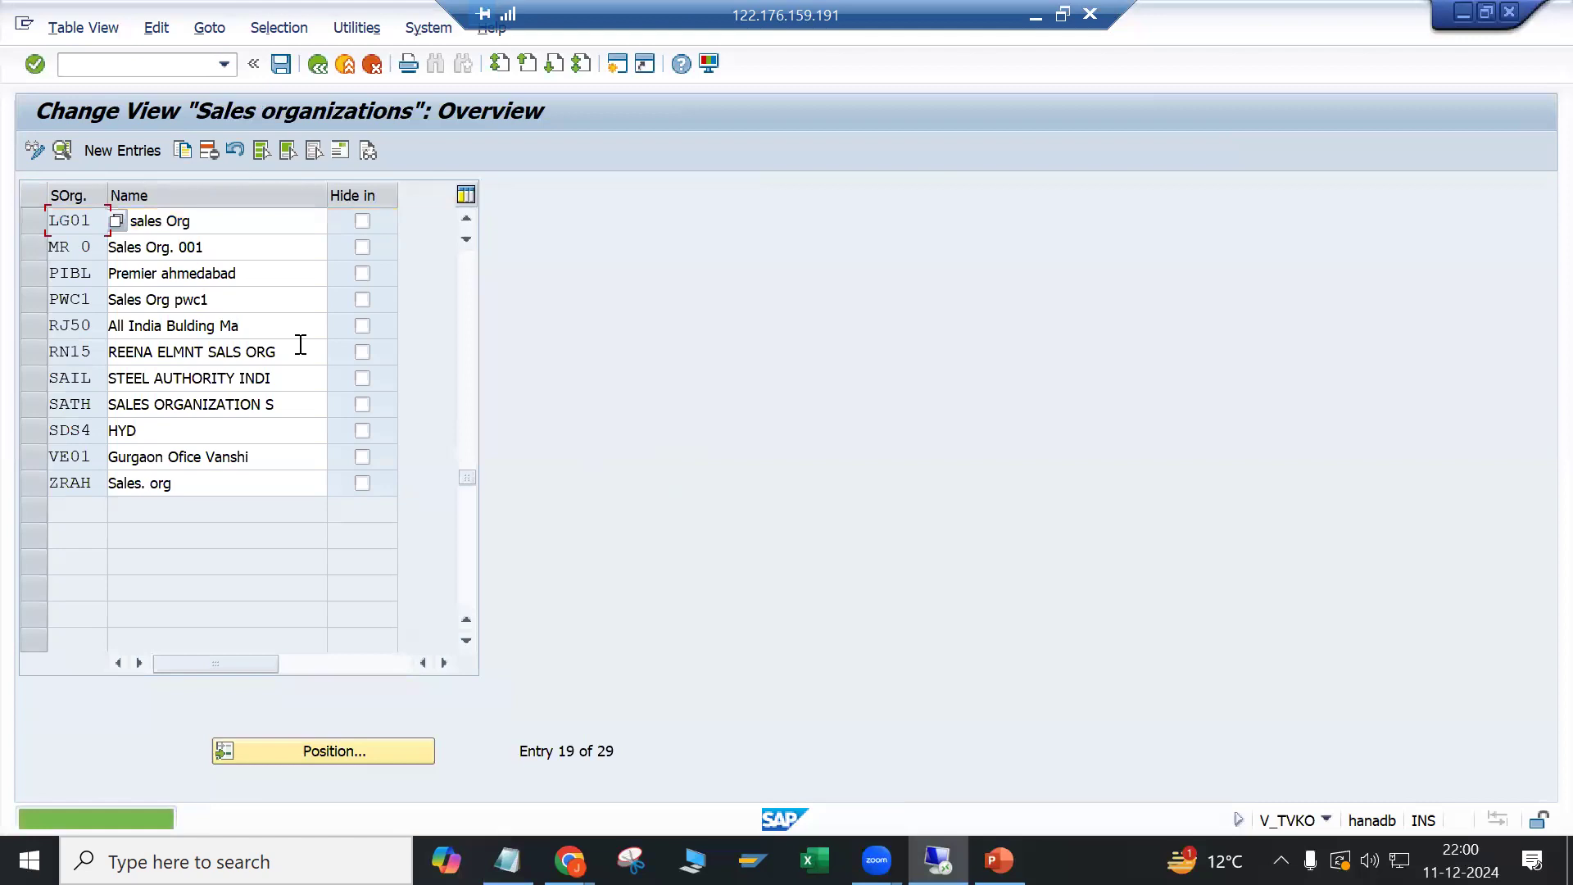
Step: Save sales organization LG01 to the customizing request "LG Org structure - 11 Dec 2024" and leave the overview
{"action": "left_click", "coordinate": [195, 221]}
{"action": "left_click", "coordinate": [281, 64]}
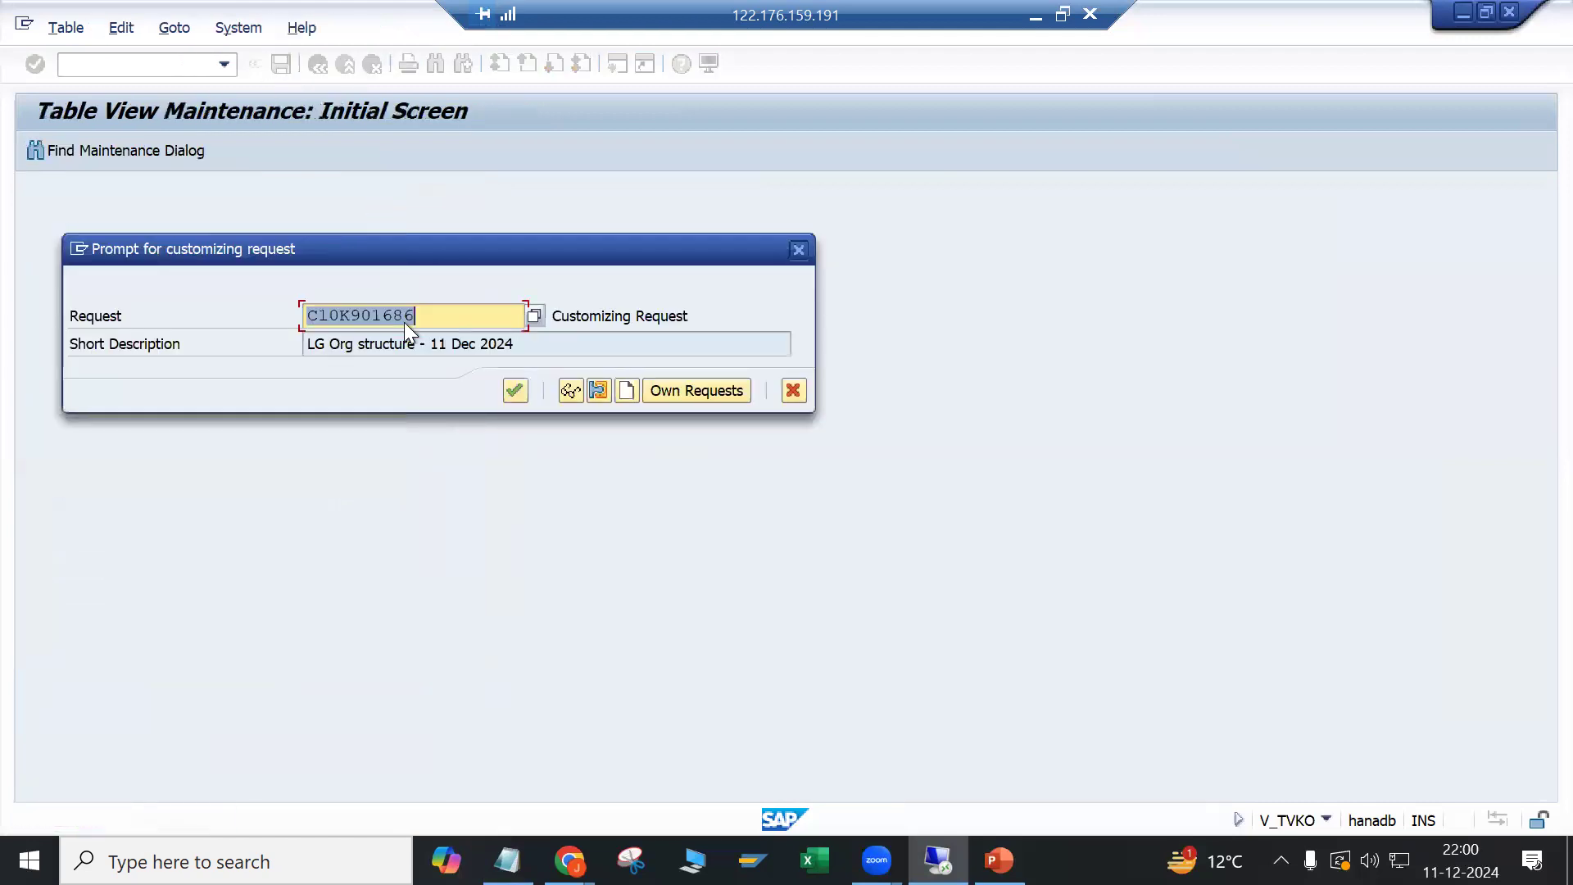
{"action": "left_click", "coordinate": [517, 390]}
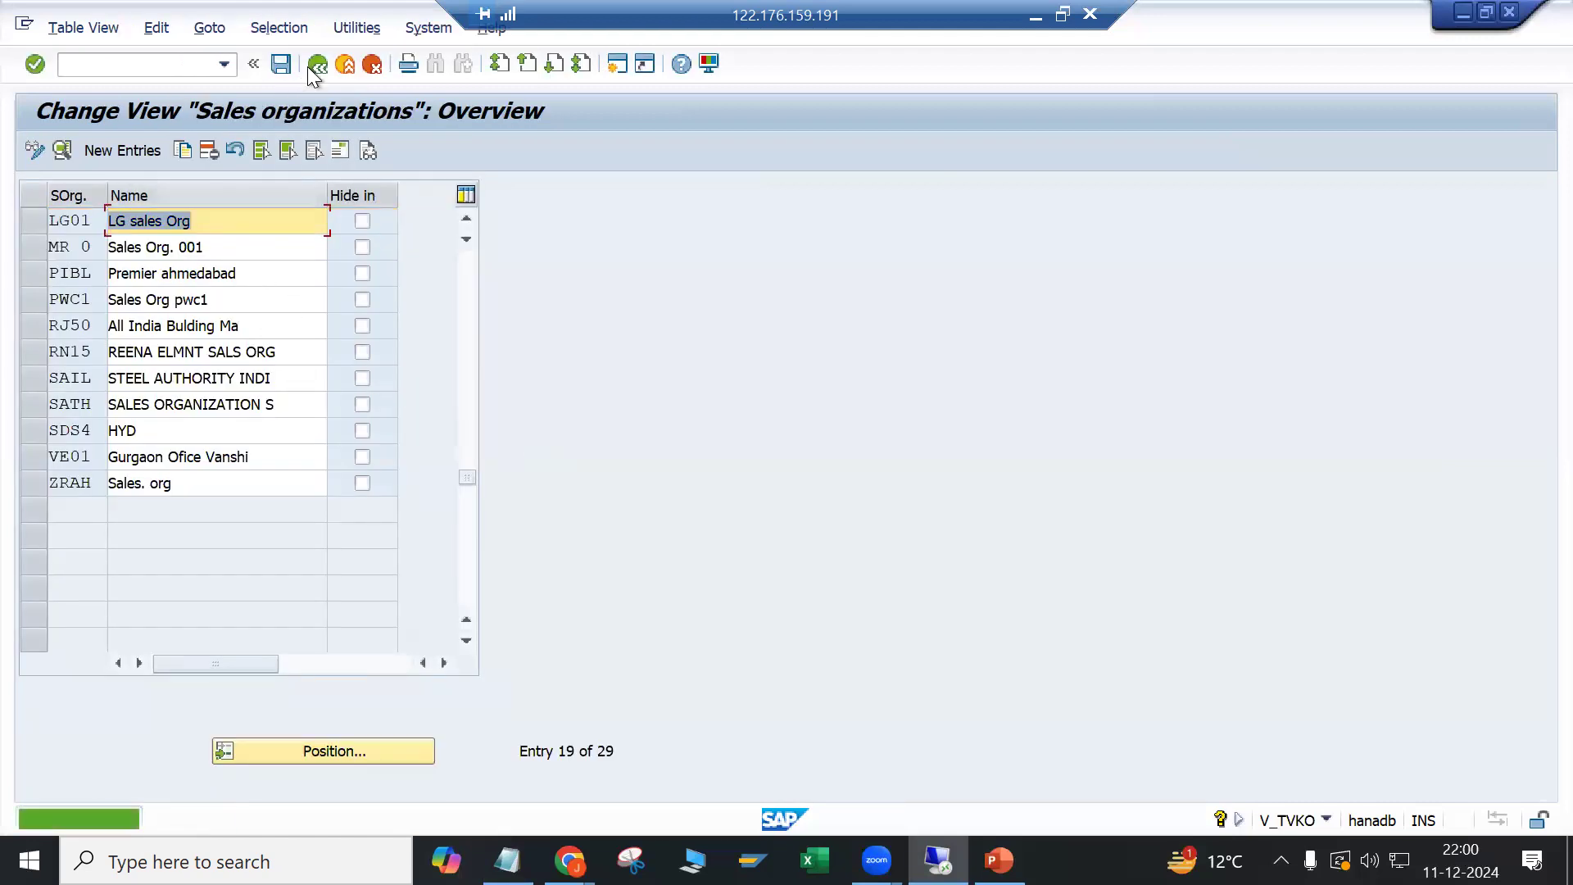
{"action": "left_click", "coordinate": [317, 65]}
Step: Switch to the Org Structure 1 notes in Notepad and record LG01 beside Sales Org
{"action": "left_click", "coordinate": [507, 860]}
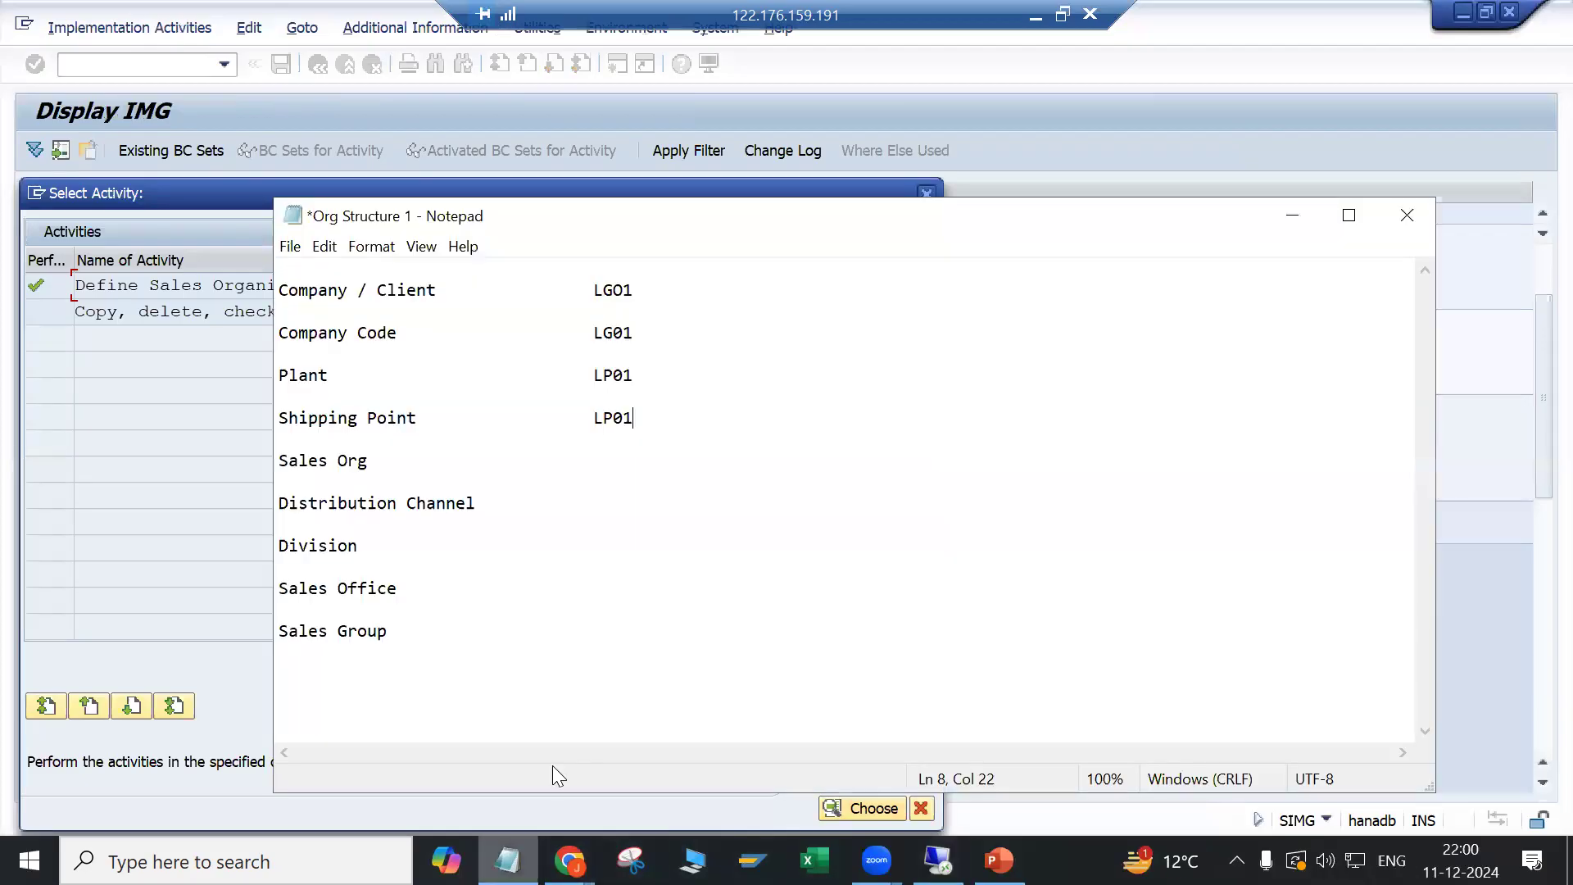
{"action": "left_click", "coordinate": [601, 465]}
{"action": "key", "text": "Tab"}
{"action": "key", "text": "Tab"}
{"action": "key", "text": "Tab"}
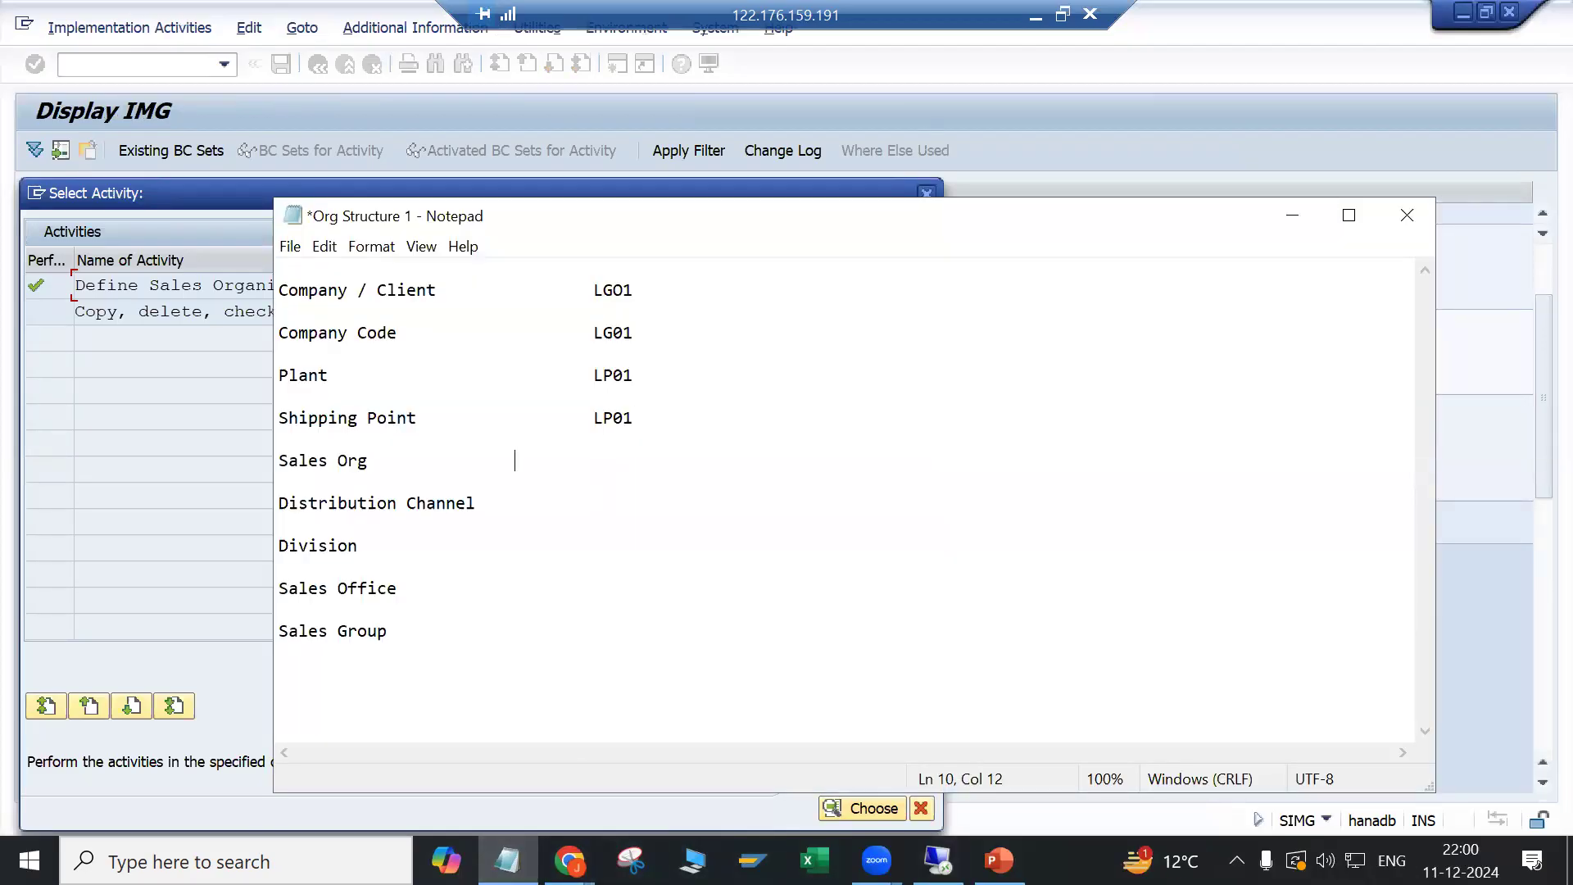
{"action": "type", "text": "LG01"}
Step: Go back to SAP, close the sales organization activity selection and open the distribution channel definition
{"action": "left_click", "coordinate": [180, 466]}
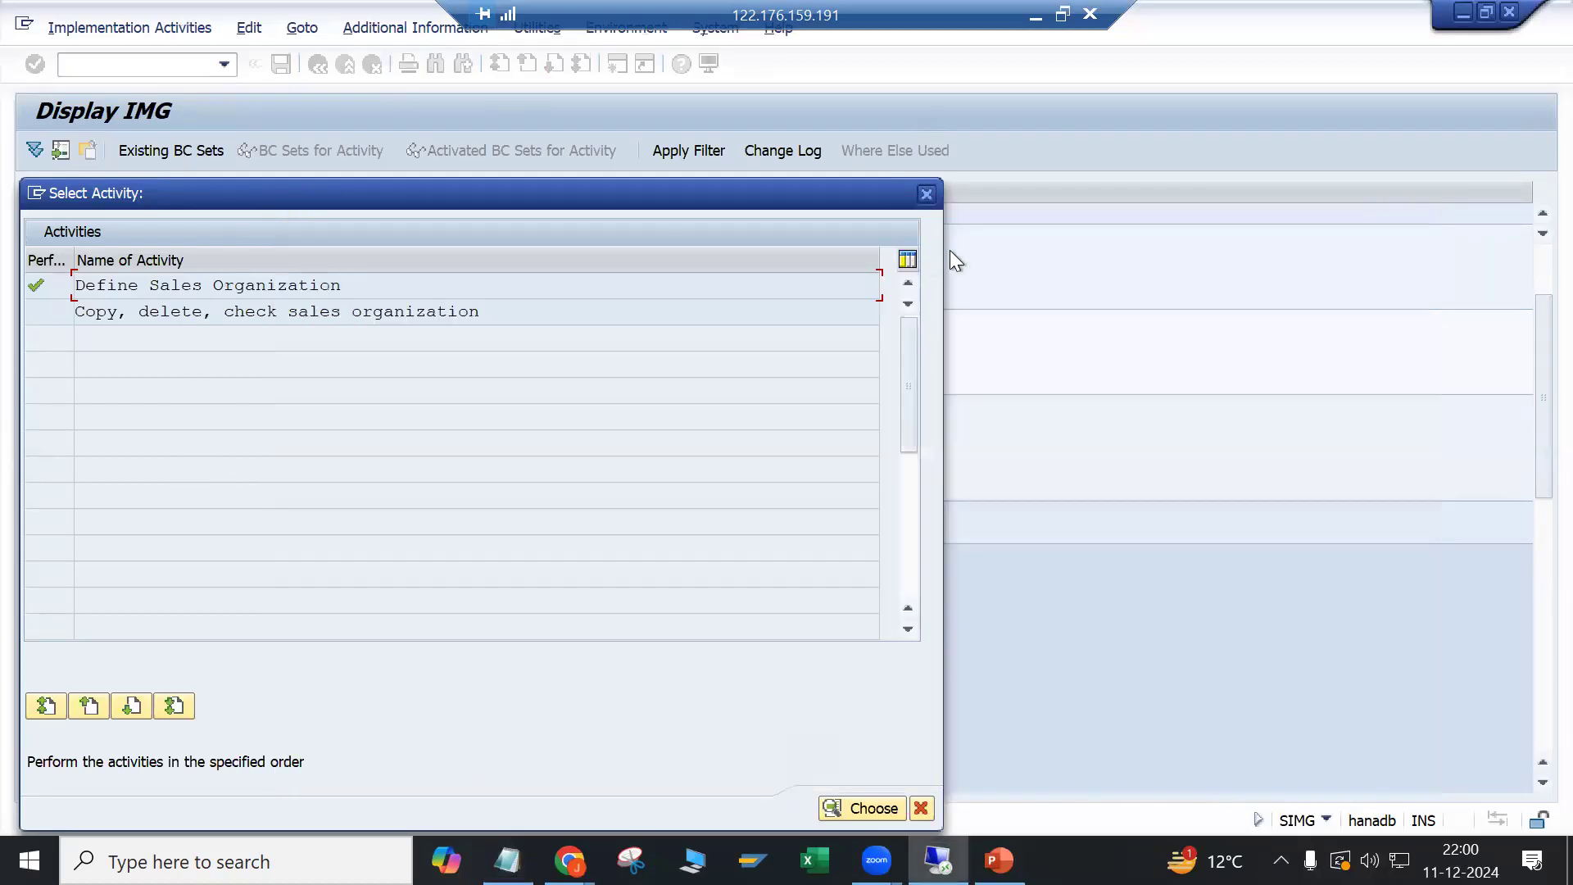
{"action": "left_click", "coordinate": [926, 194]}
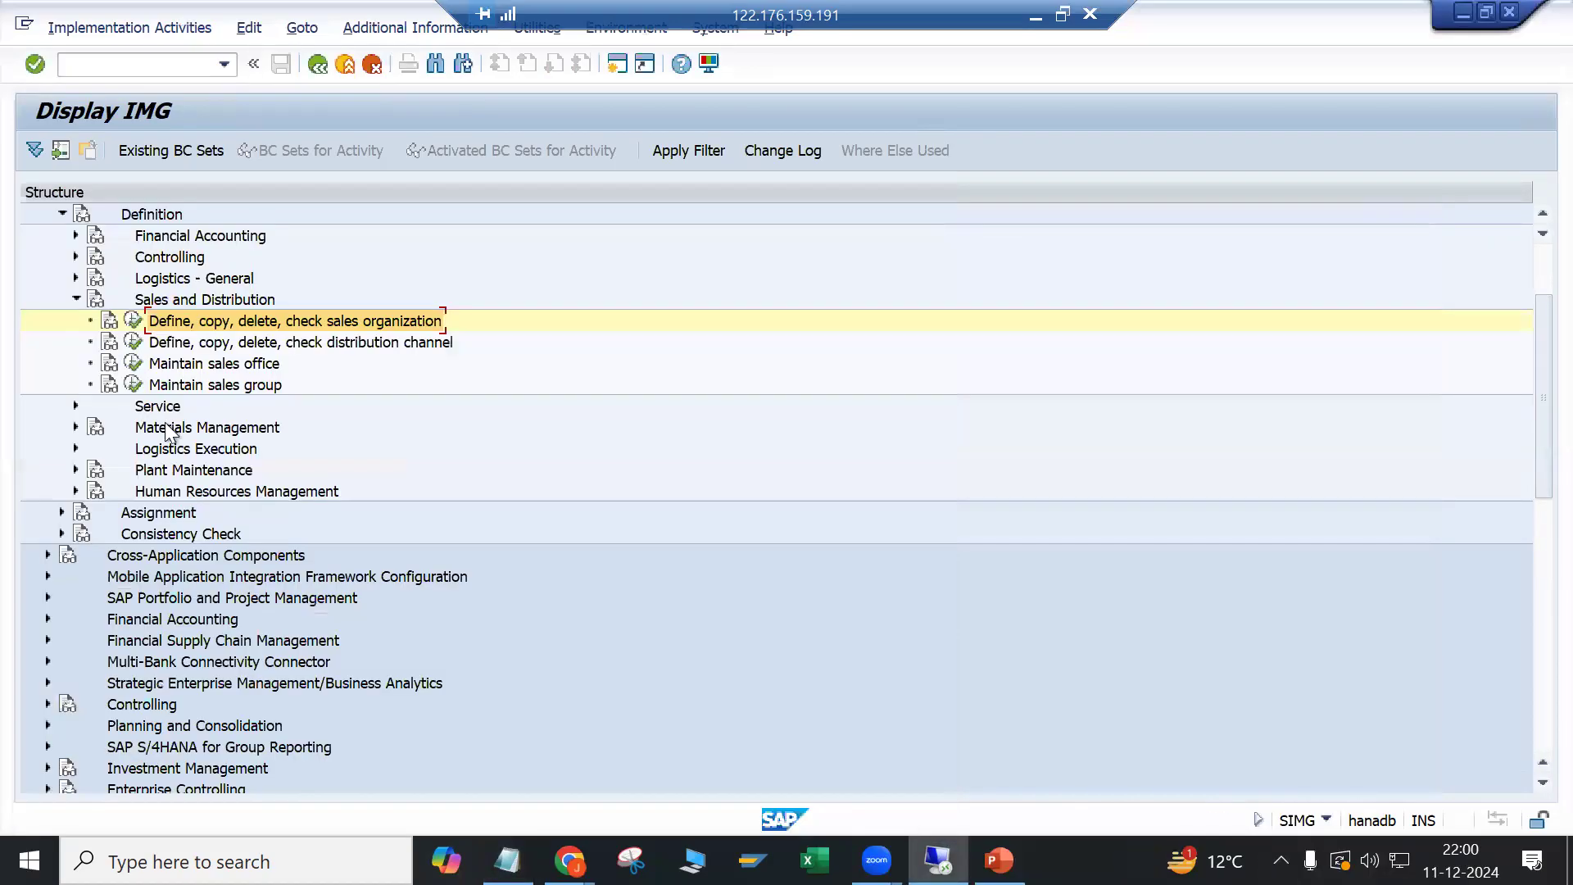
{"action": "left_click", "coordinate": [135, 338]}
{"action": "double_click", "coordinate": [211, 286]}
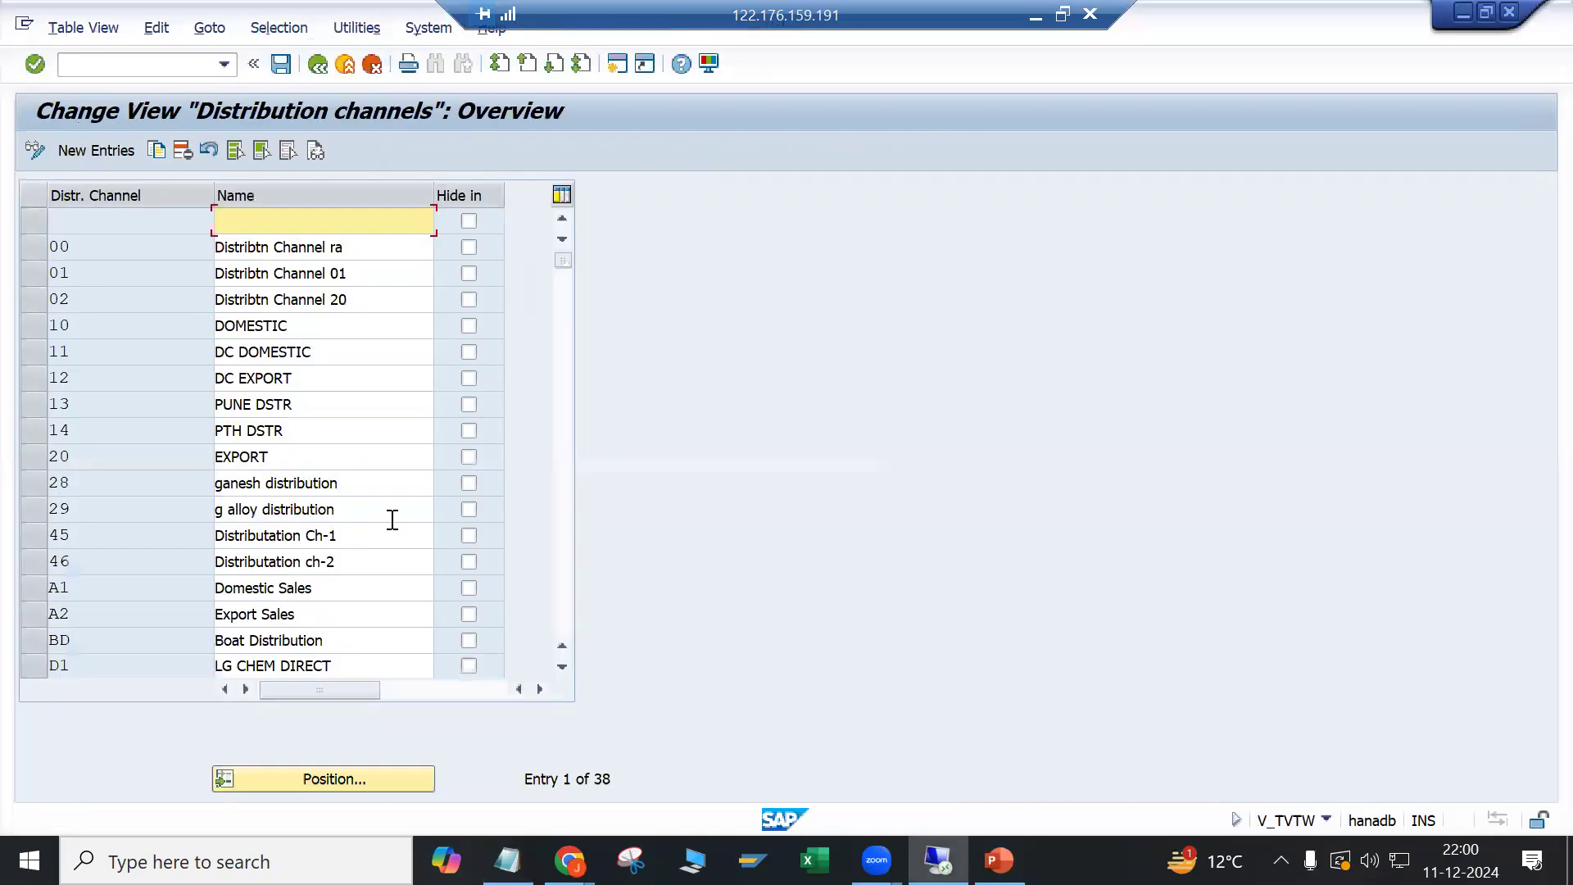
Step: Examine the codes and names of the existing distribution channels in the overview
{"action": "scroll", "coordinate": [341, 610], "scroll_direction": "down", "scroll_amount": 1}
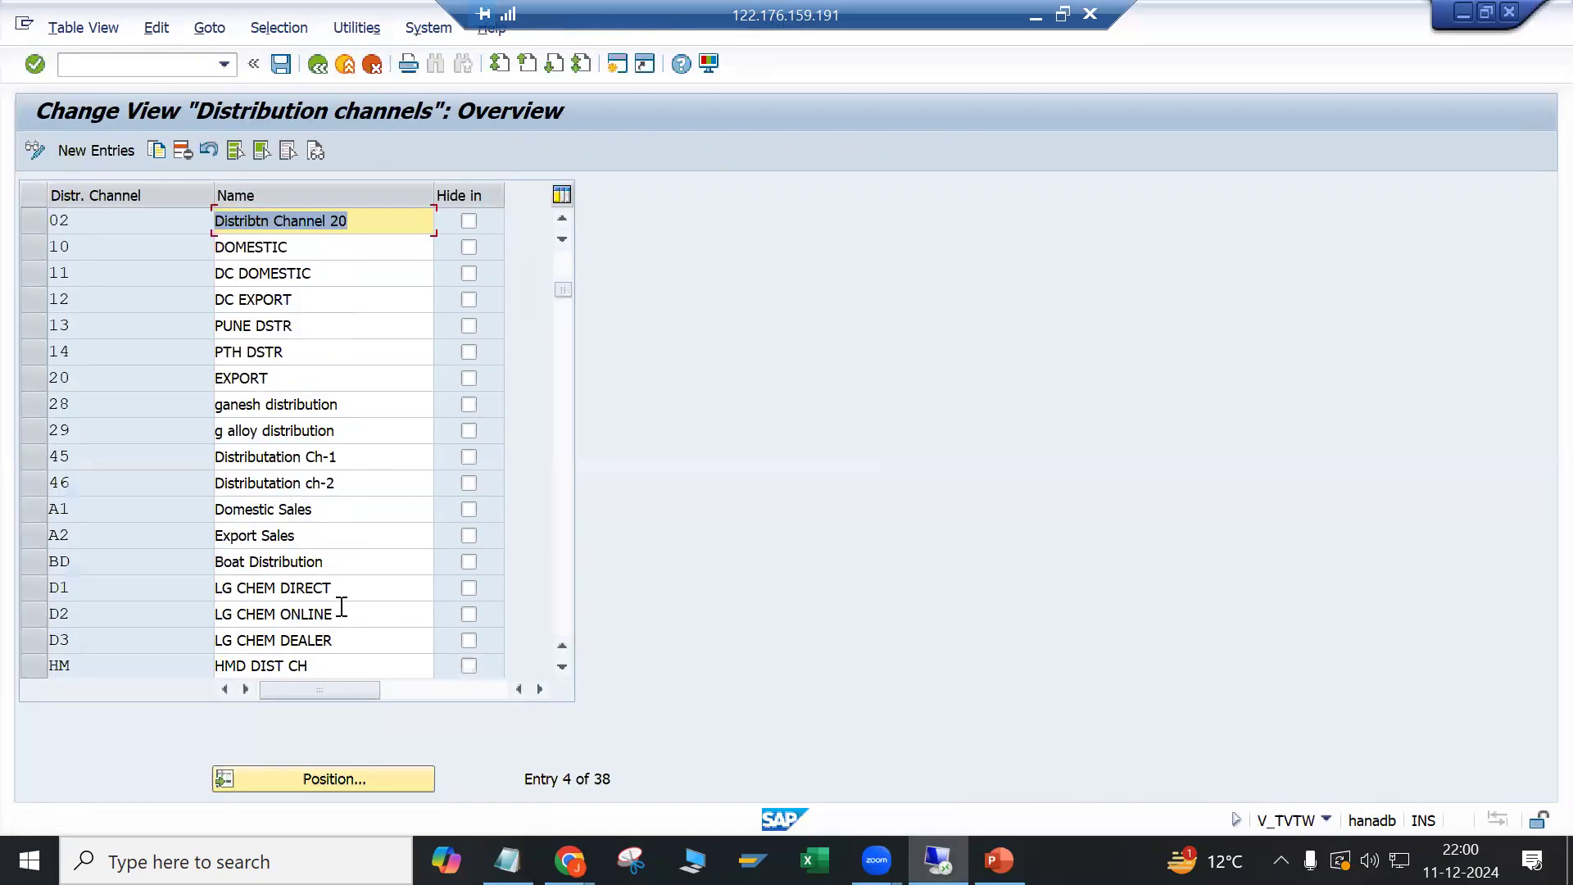
{"action": "scroll", "coordinate": [343, 585], "scroll_direction": "down", "scroll_amount": 6}
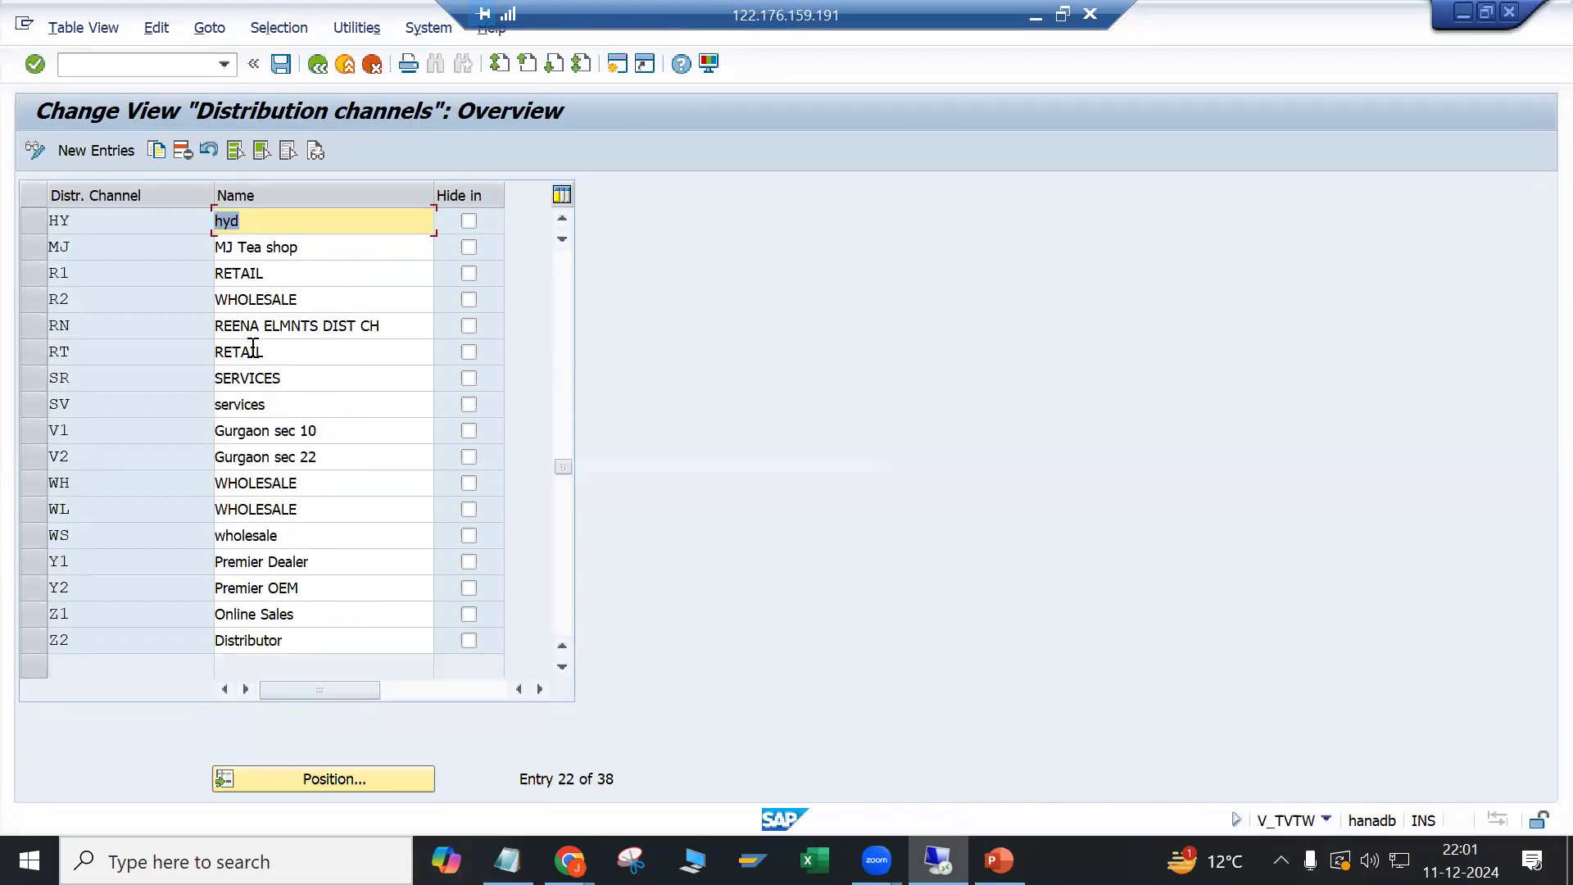
{"action": "scroll", "coordinate": [249, 574], "scroll_direction": "up", "scroll_amount": 7}
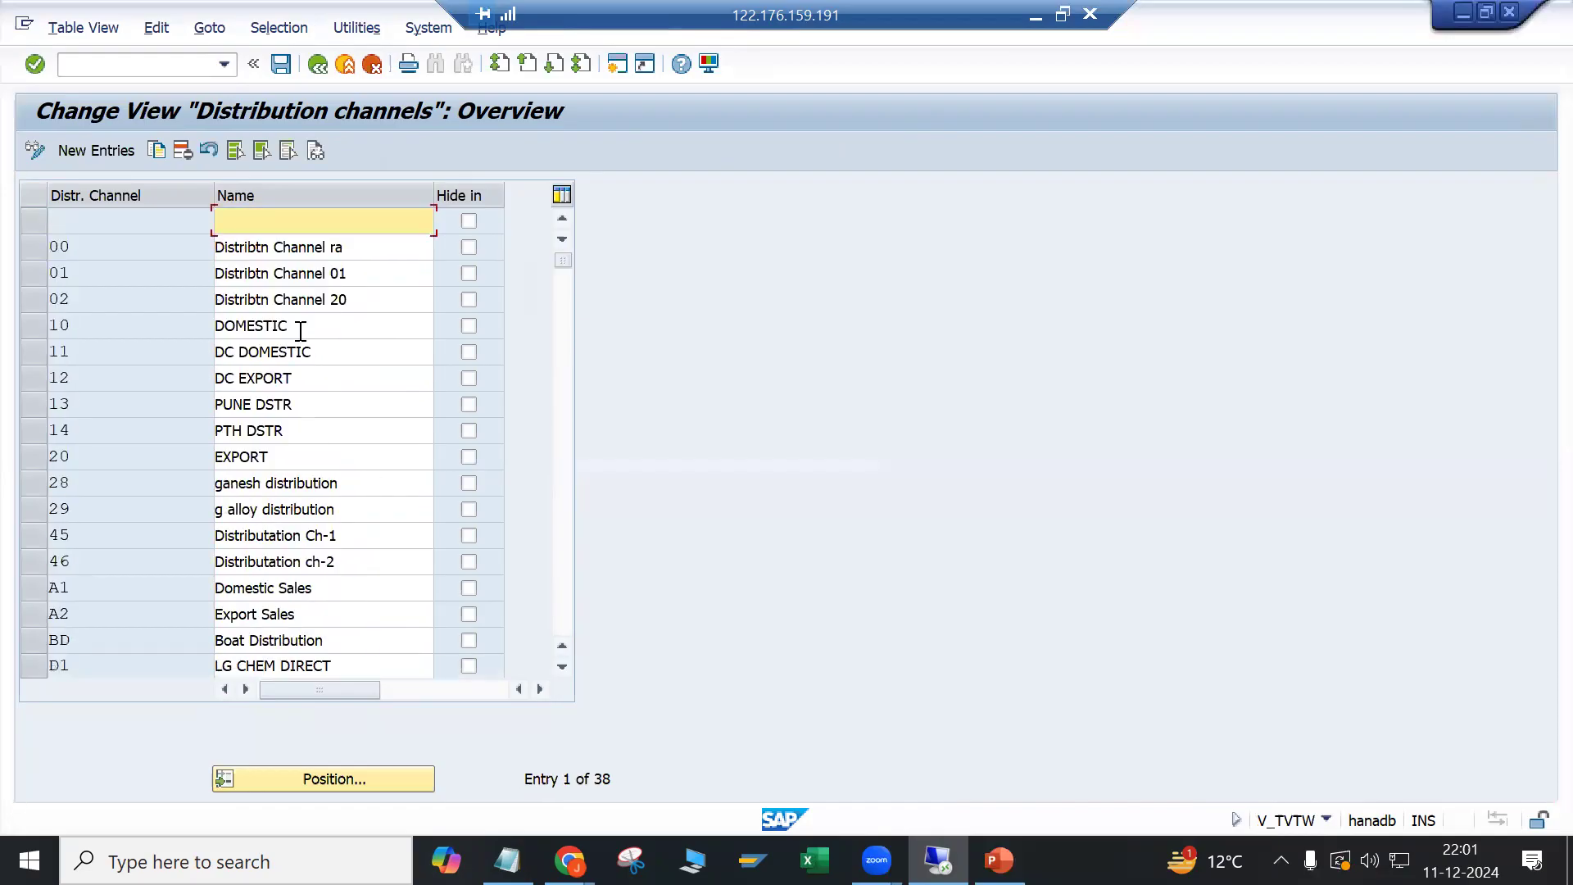
{"action": "left_click_drag", "start_coordinate": [300, 330], "coordinate": [208, 327]}
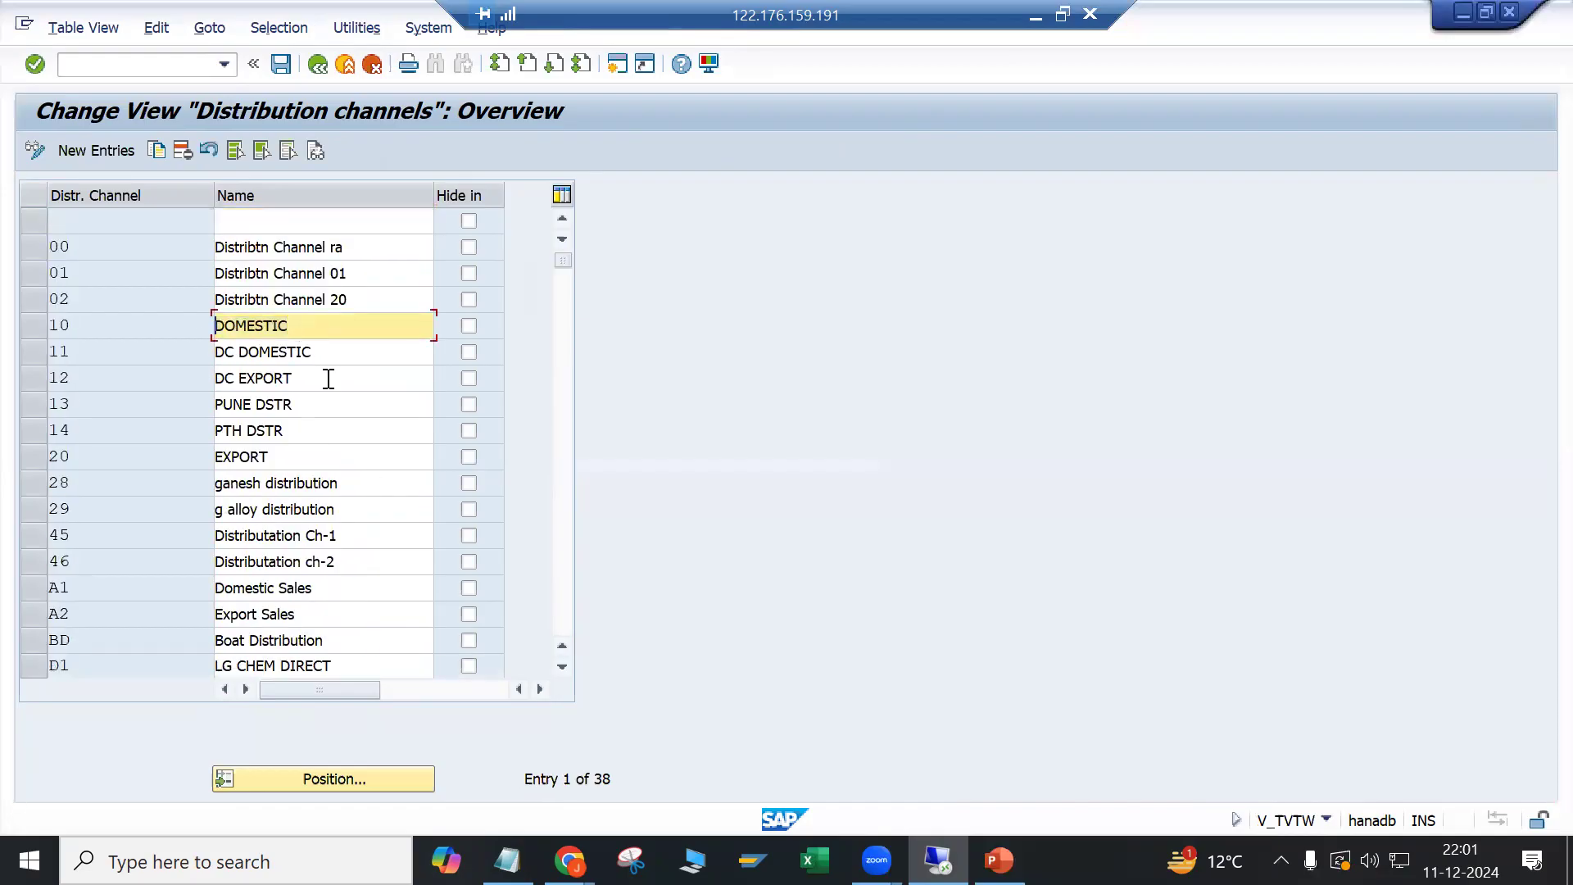
{"action": "scroll", "coordinate": [322, 530], "scroll_direction": "down", "scroll_amount": 4}
{"action": "scroll", "coordinate": [322, 530], "scroll_direction": "down", "scroll_amount": 3}
{"action": "scroll", "coordinate": [311, 551], "scroll_direction": "up", "scroll_amount": 2}
{"action": "scroll", "coordinate": [316, 555], "scroll_direction": "up", "scroll_amount": 1}
{"action": "scroll", "coordinate": [321, 559], "scroll_direction": "down", "scroll_amount": 2}
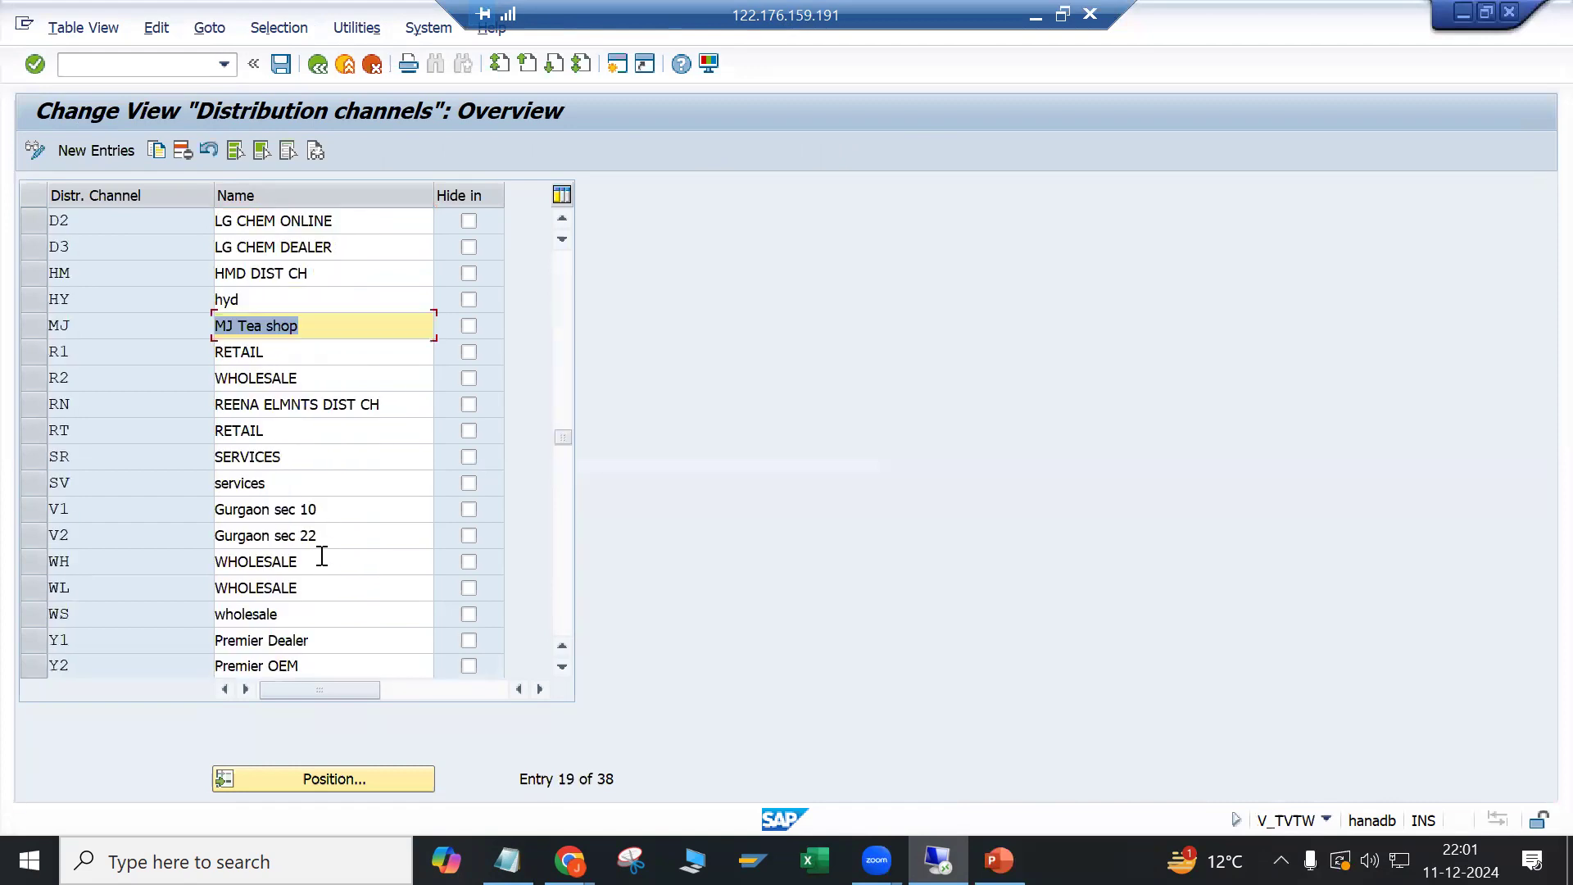
{"action": "scroll", "coordinate": [322, 556], "scroll_direction": "down", "scroll_amount": 1}
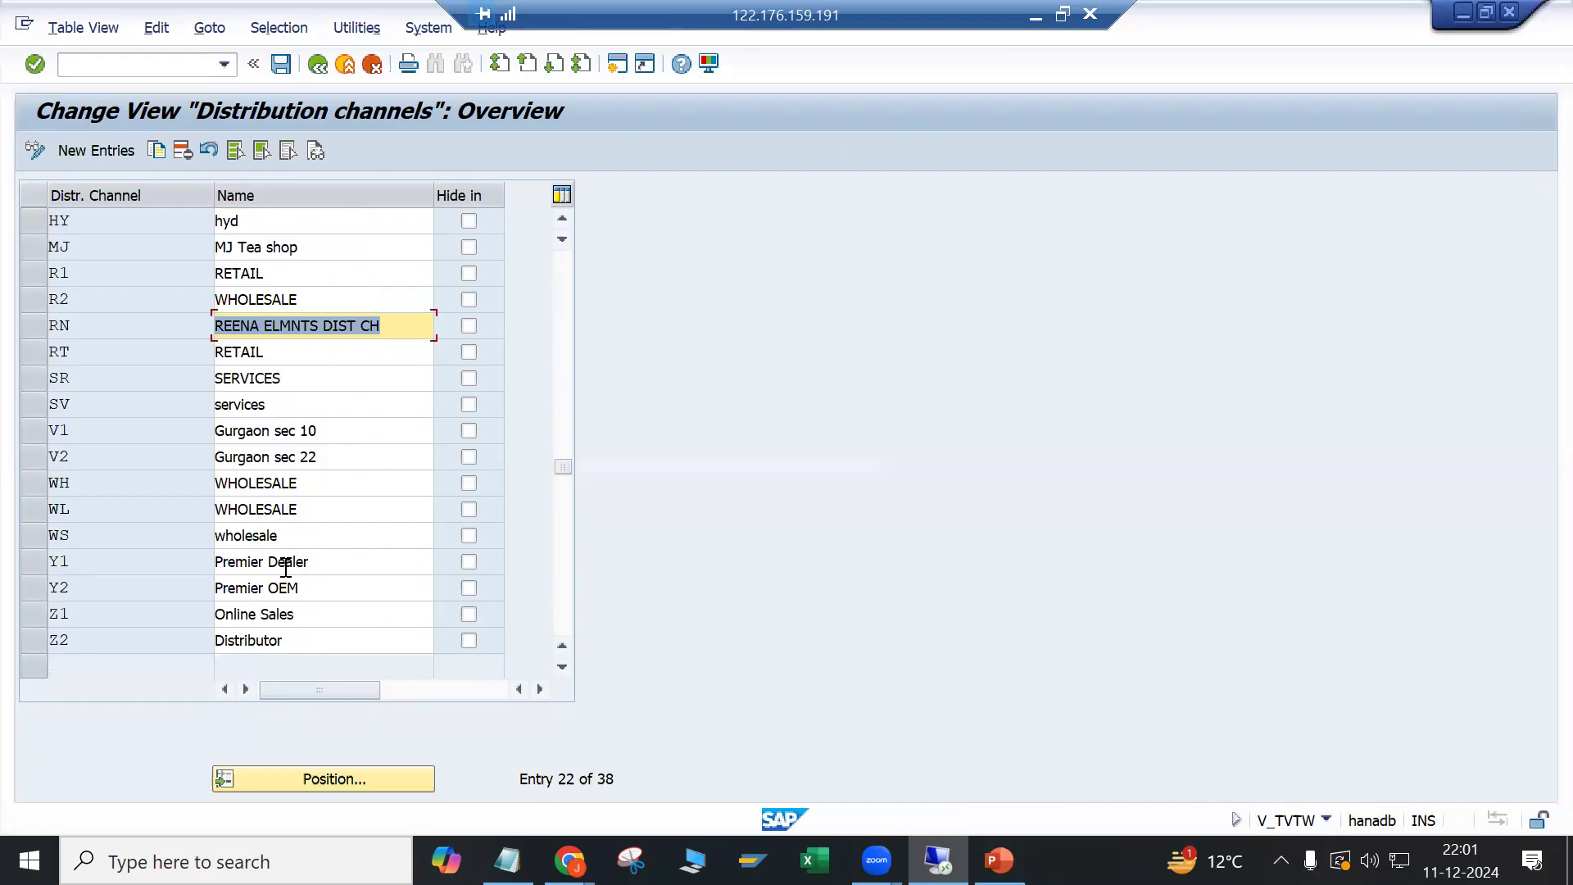
Step: Try to add a new distribution channel with code Z1 and the name Distributor
{"action": "left_click", "coordinate": [114, 149]}
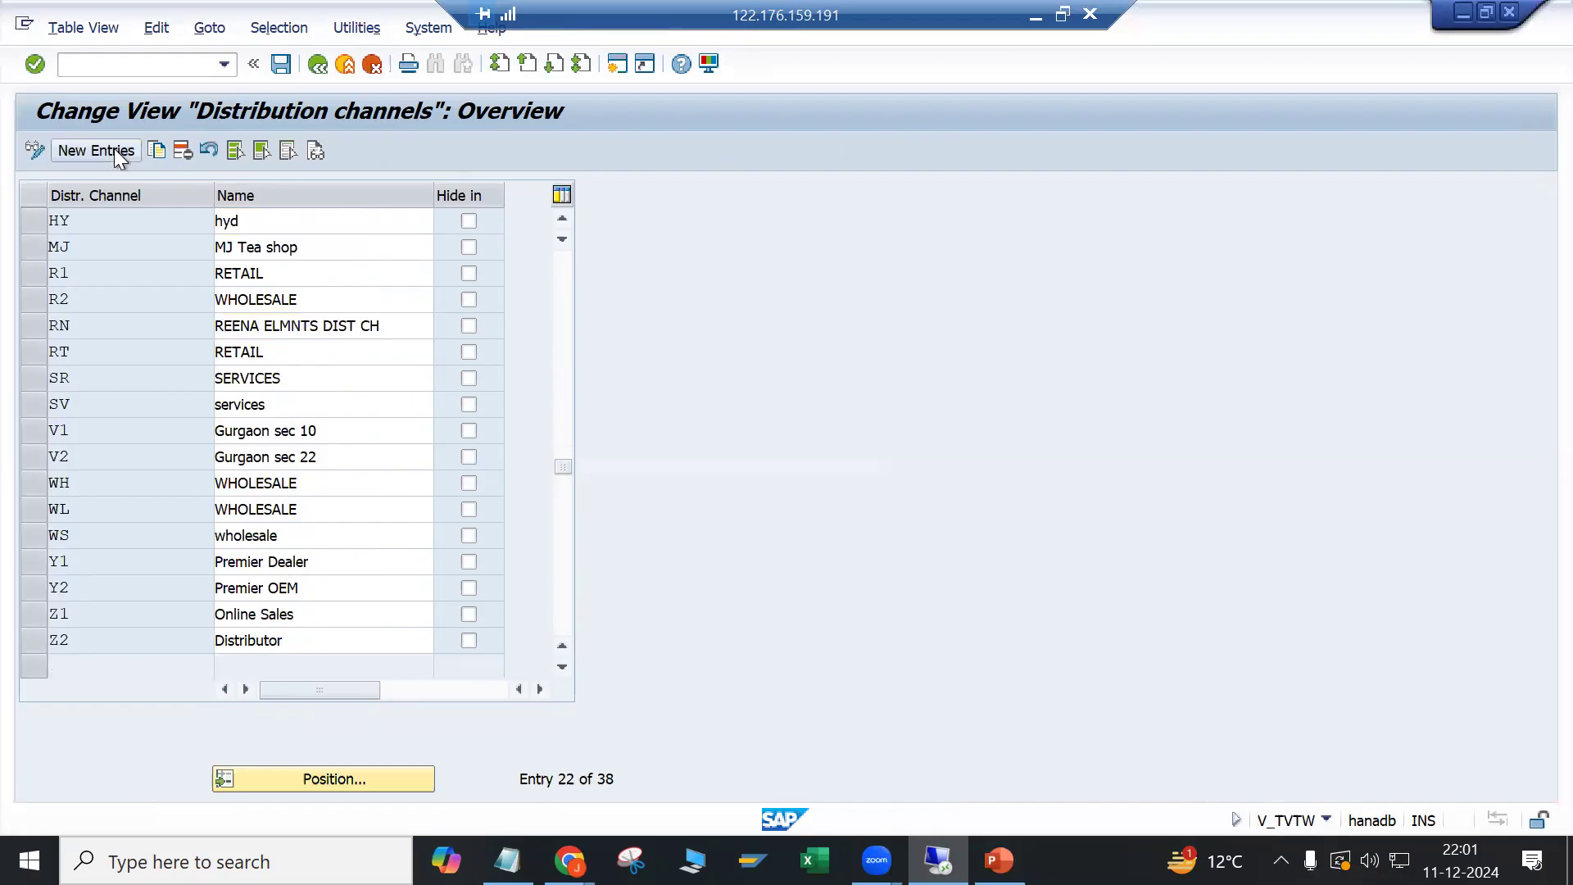
{"action": "left_click", "coordinate": [106, 218]}
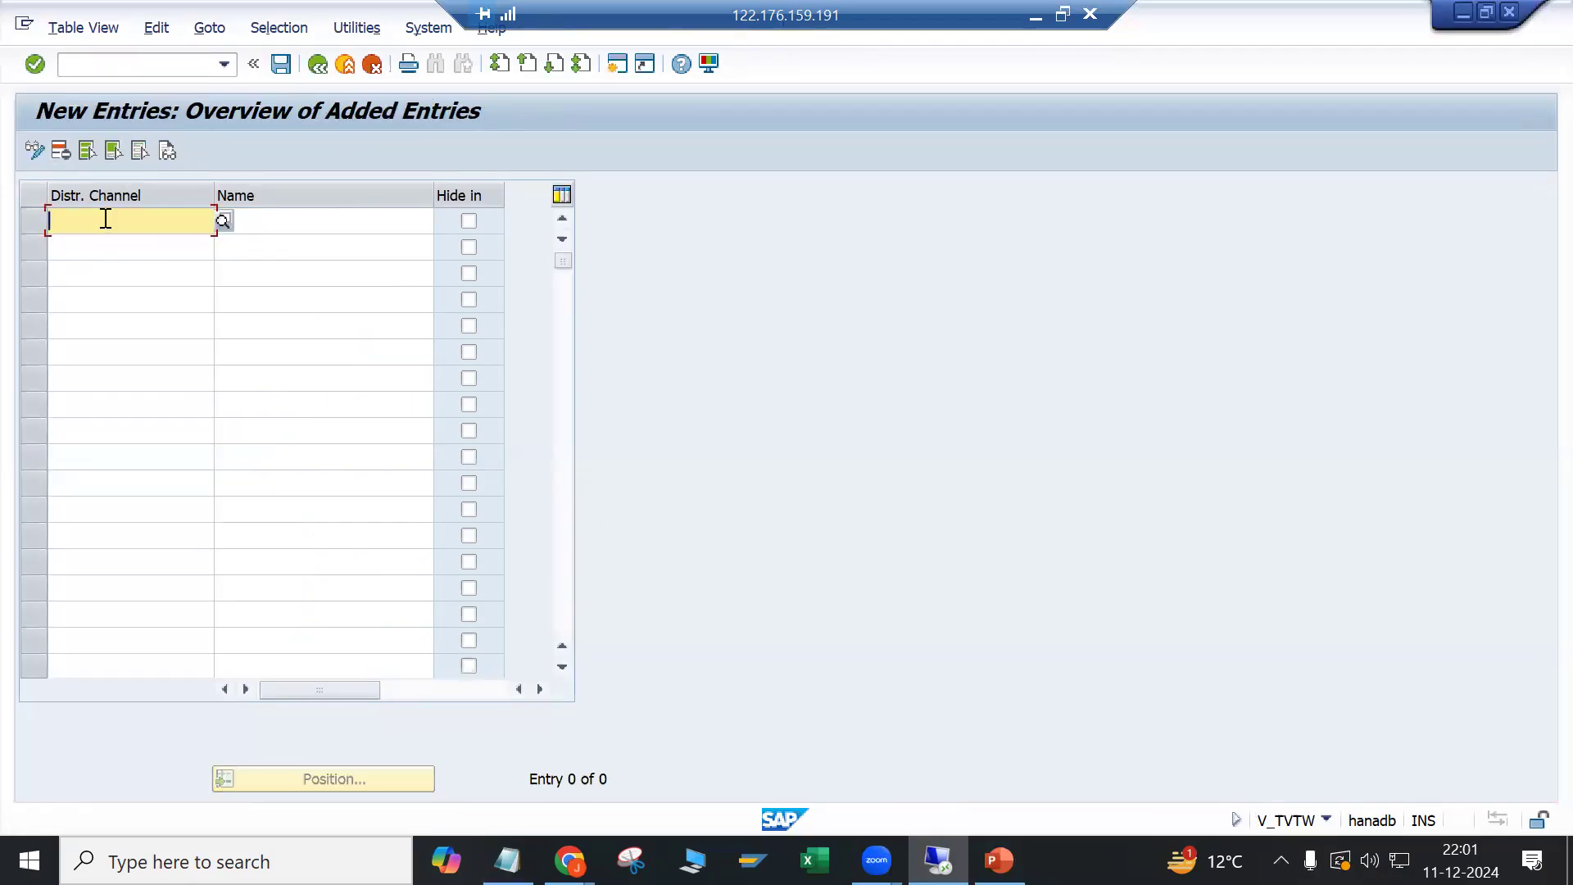
{"action": "type", "text": "11"}
{"action": "type", "text": "Z1"}
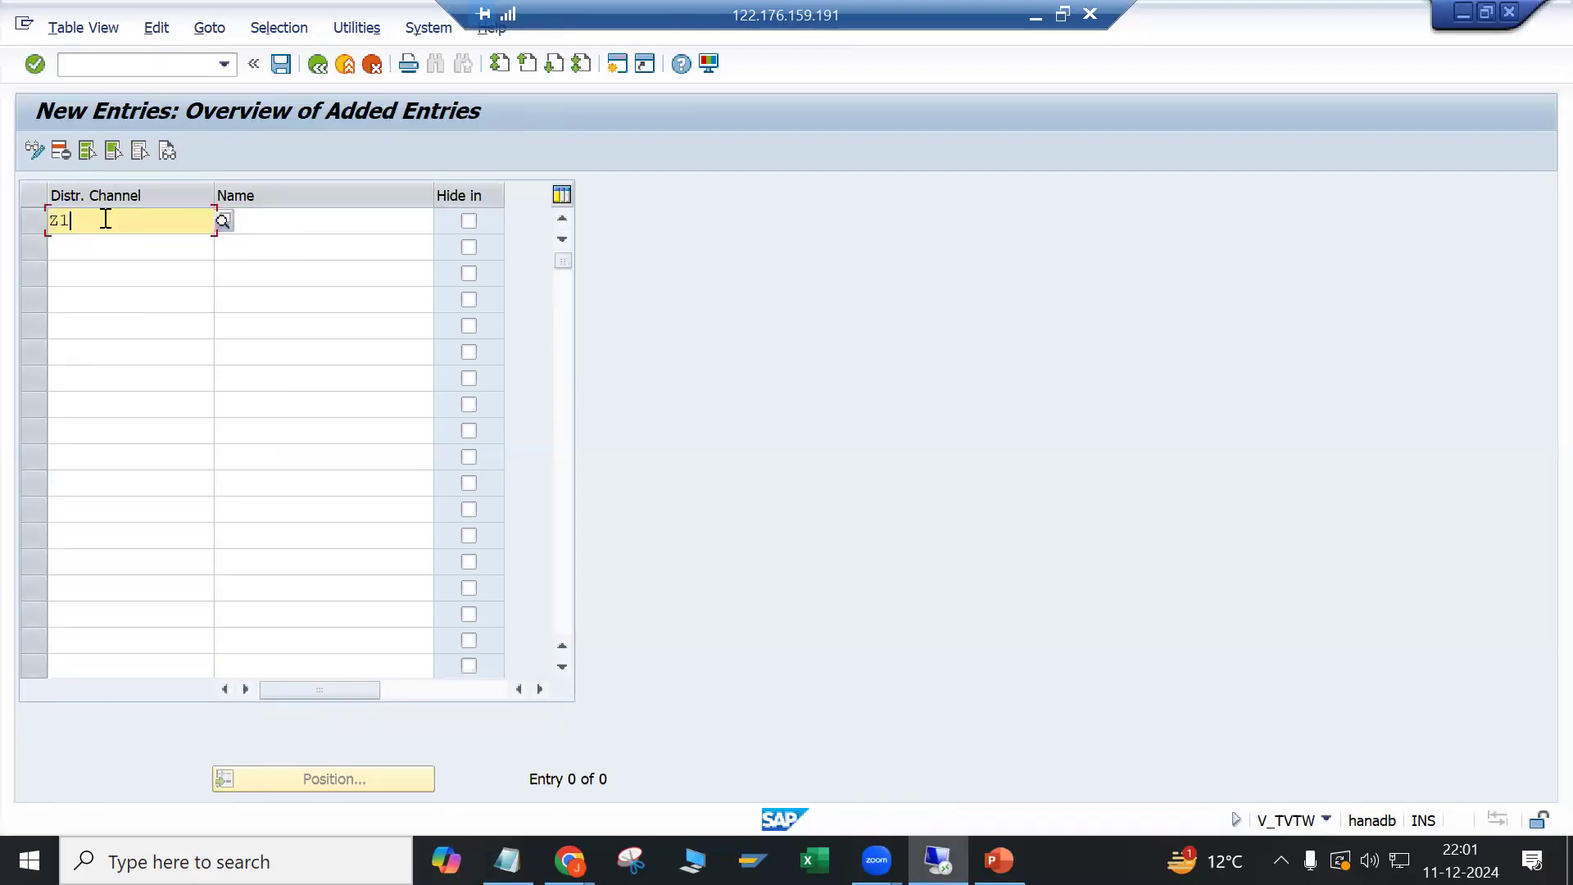
{"action": "key", "text": "Tab"}
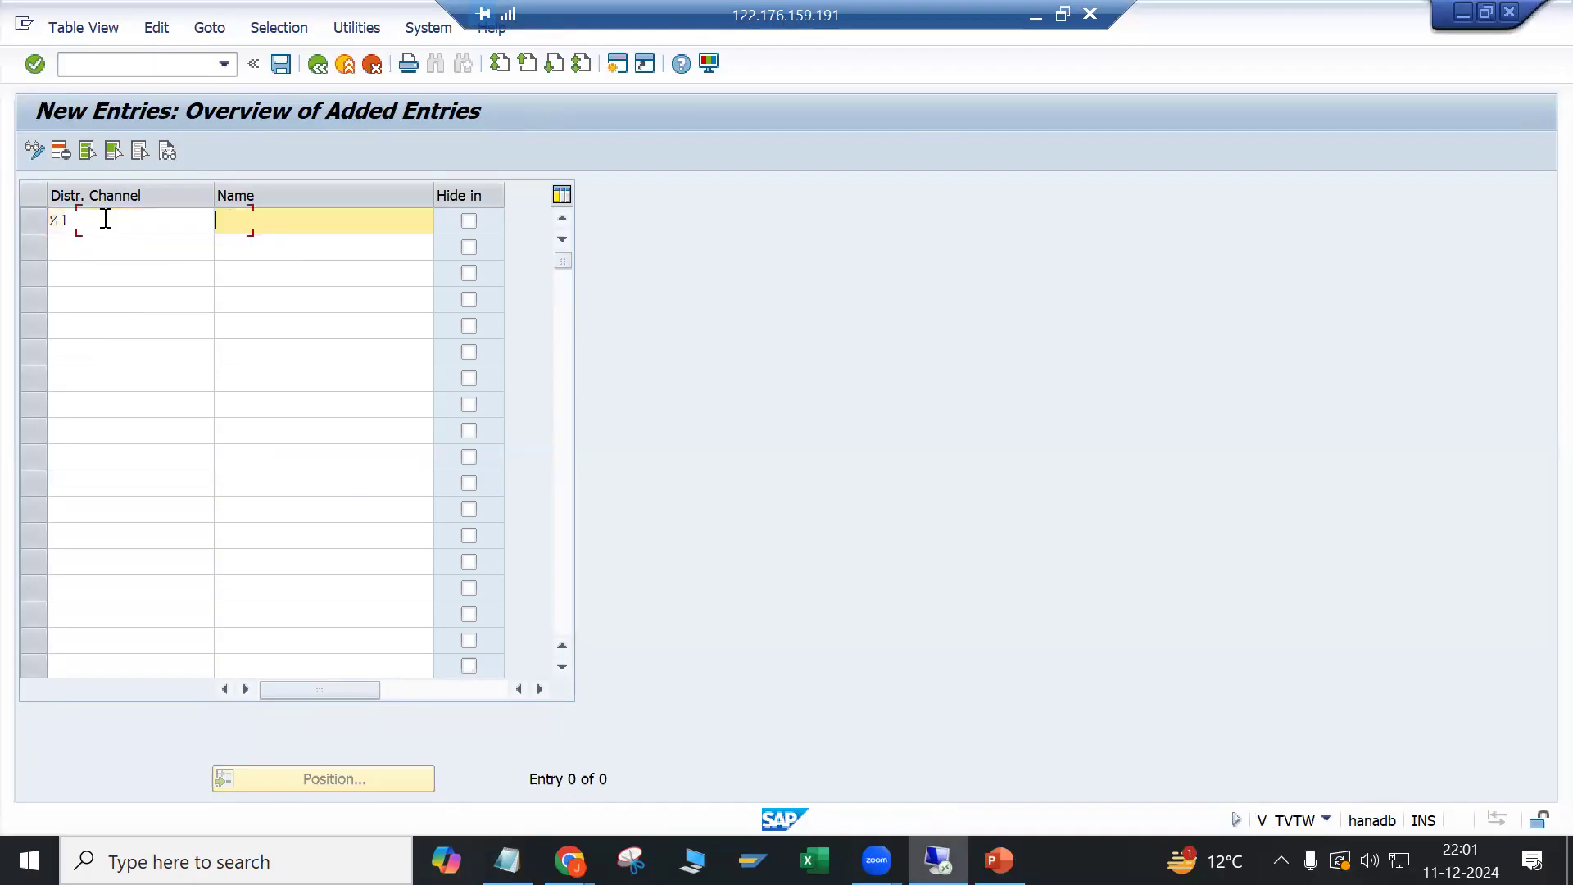
{"action": "type", "text": "Distribut"}
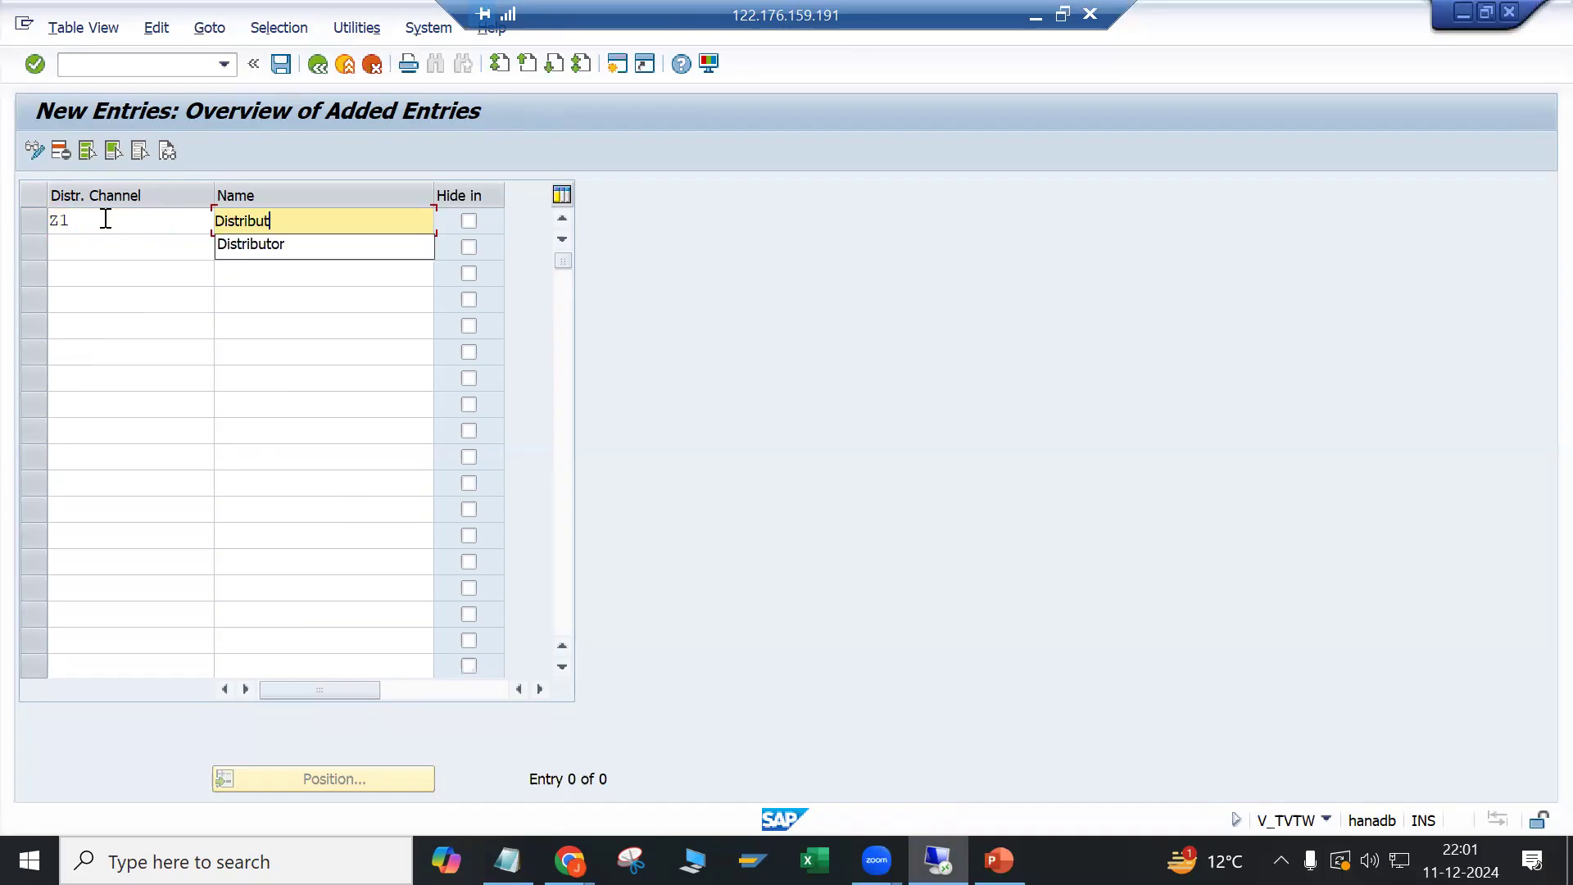
{"action": "key", "text": "BackSpace"}
{"action": "type", "text": "or"}
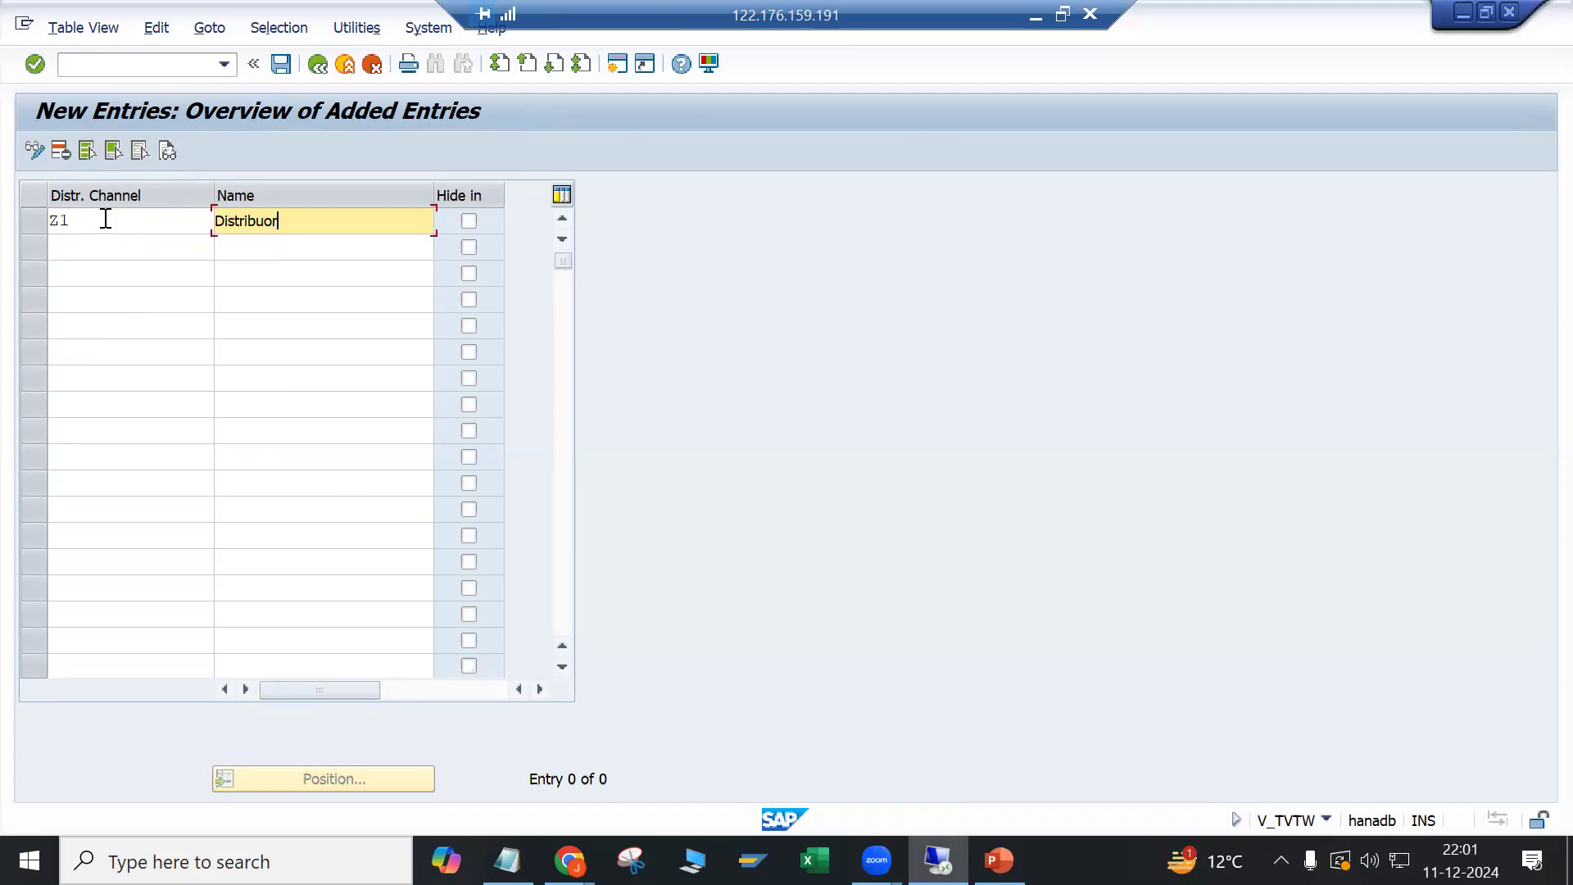
{"action": "key", "text": "BackSpace"}
{"action": "key", "text": "BackSpace"}
{"action": "type", "text": "tor"}
{"action": "key", "text": "Return"}
Step: Change the code of the new Distributor channel to 30 and confirm the entry
{"action": "key", "text": "BackSpace"}
{"action": "key", "text": "BackSpace"}
{"action": "type", "text": "30"}
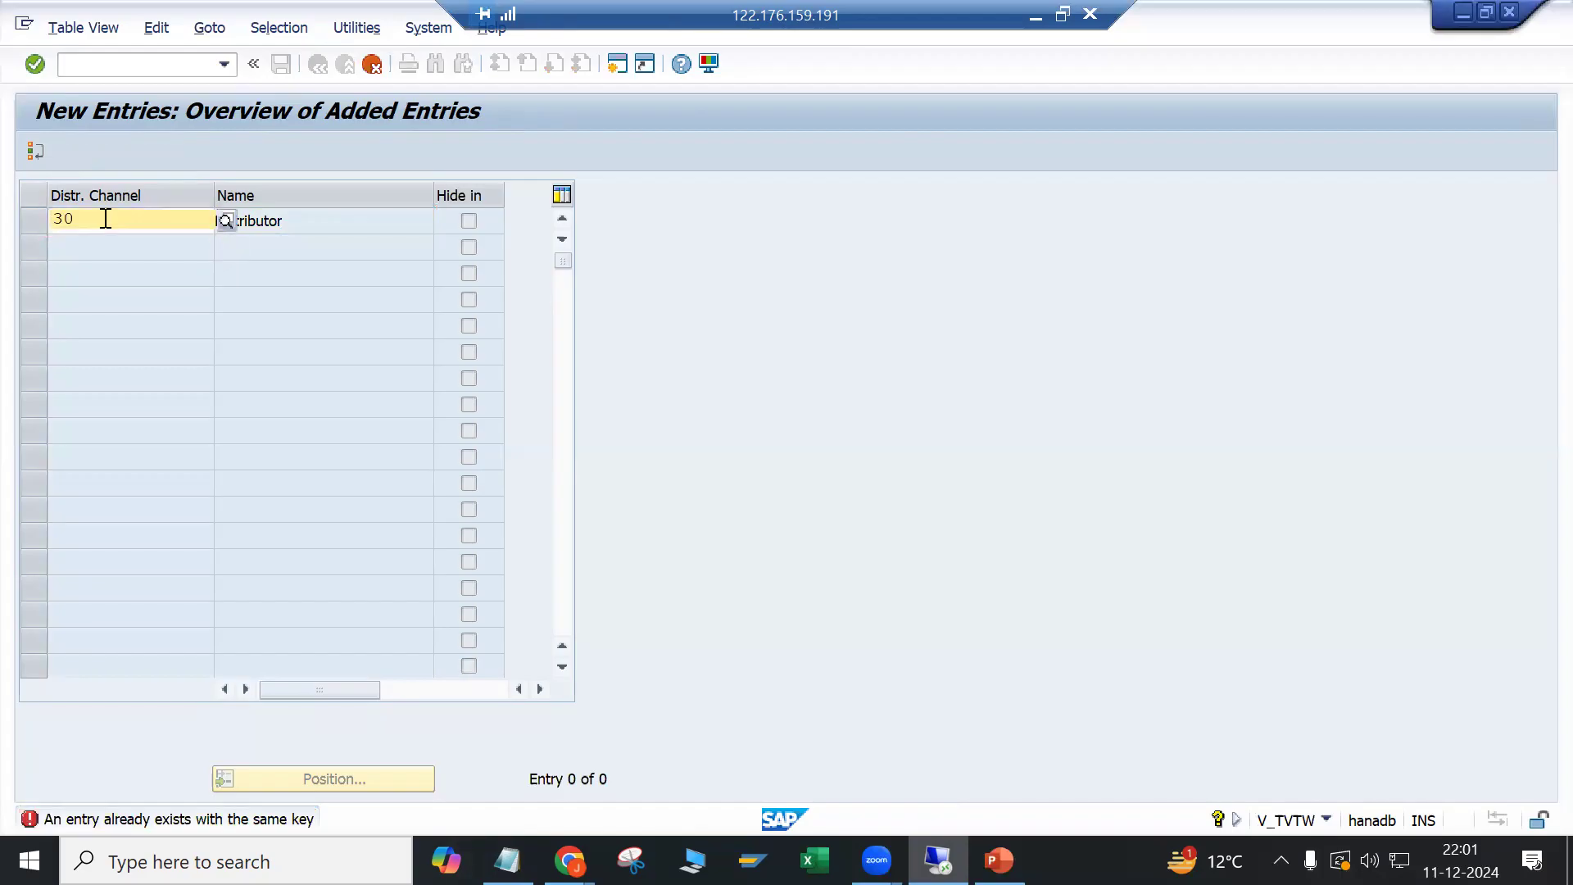
{"action": "key", "text": "Return"}
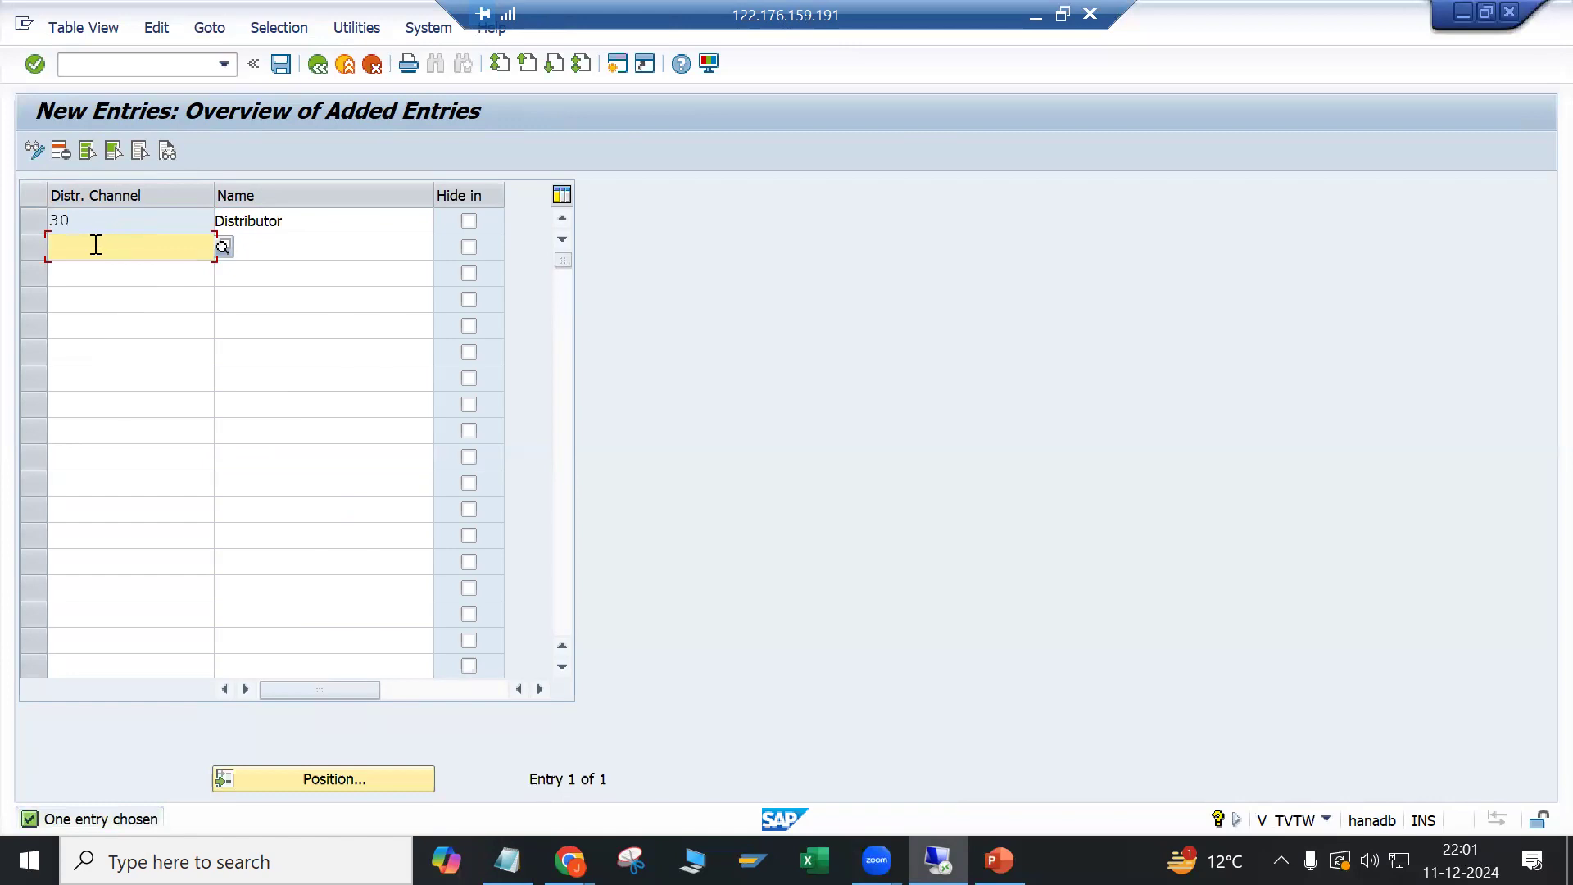
Step: Add a second distribution channel with code 40 and the name B2B, and save the new entries
{"action": "type", "text": "20"}
{"action": "key", "text": "BackSpace"}
{"action": "key", "text": "BackSpace"}
{"action": "type", "text": "40"}
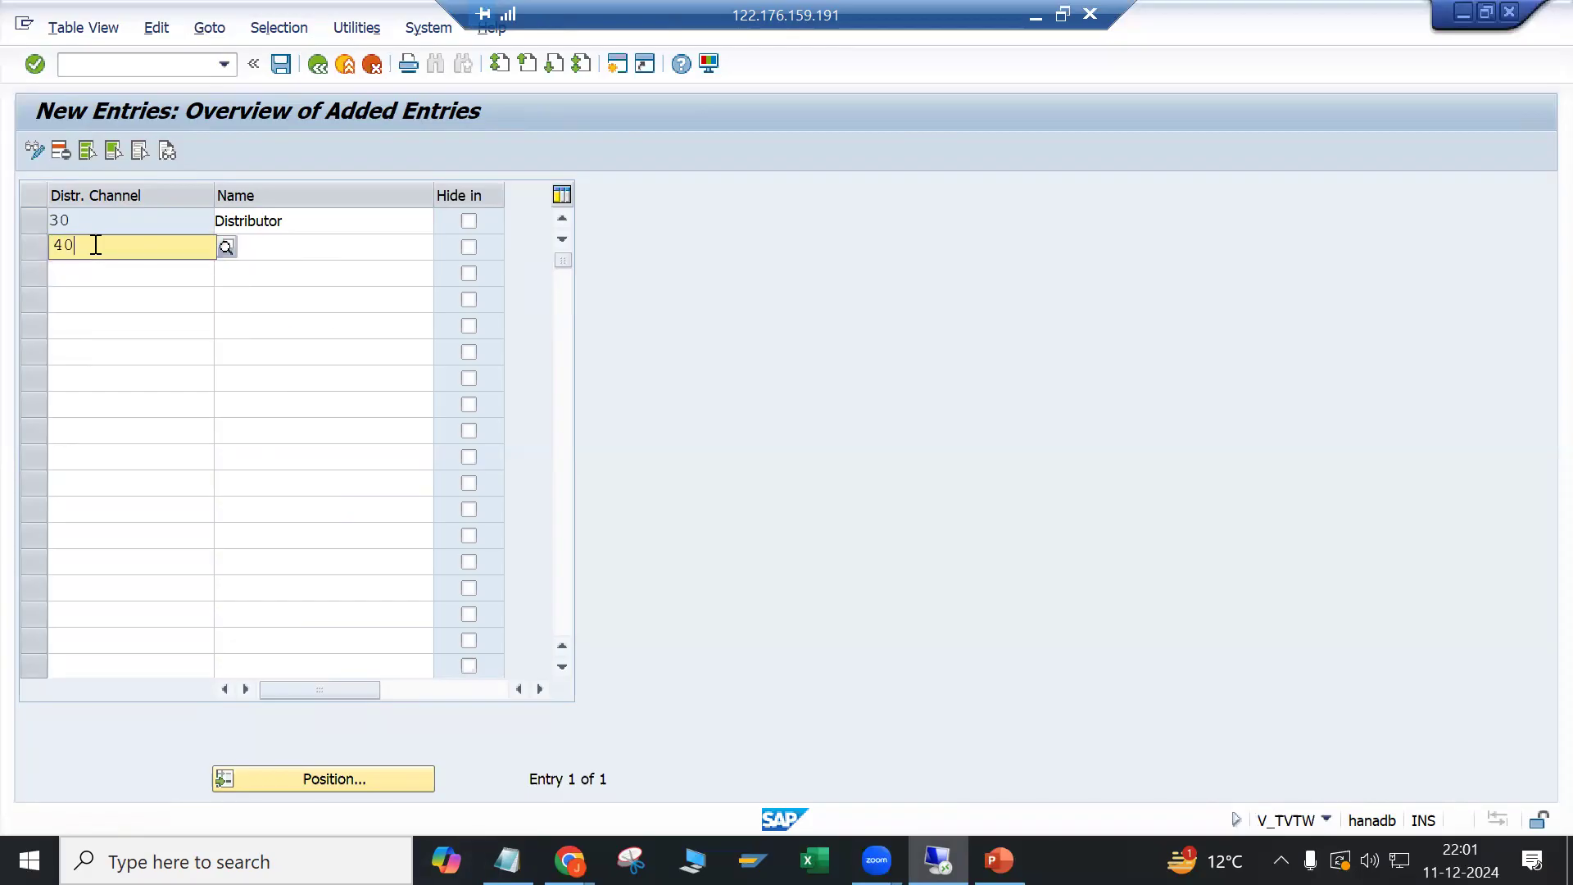
{"action": "key", "text": "Tab"}
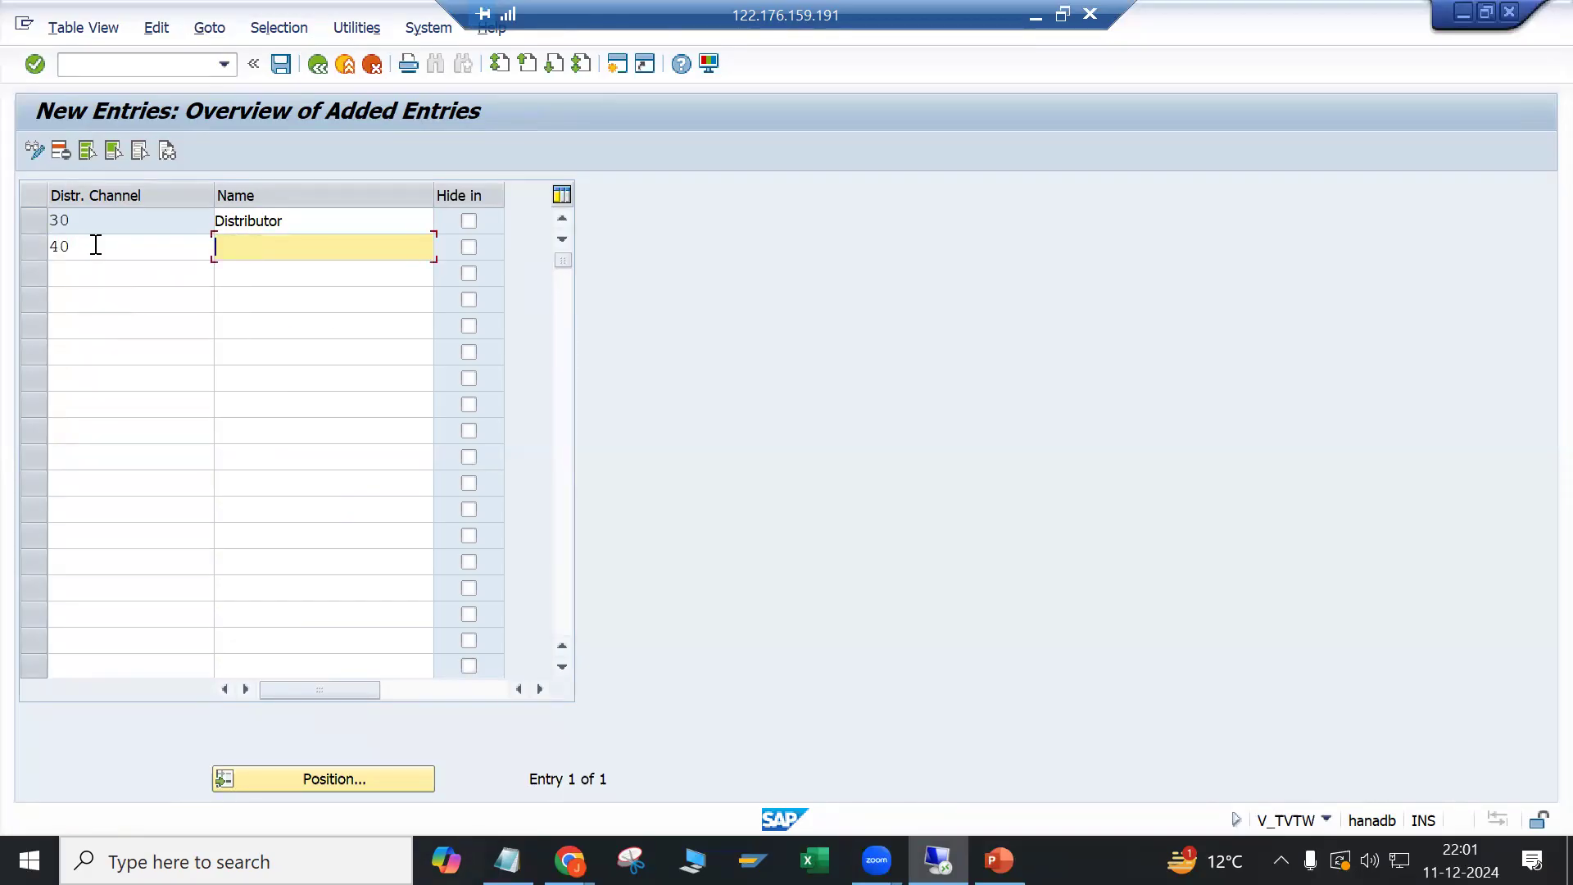
{"action": "type", "text": "B2B"}
{"action": "key", "text": "Return"}
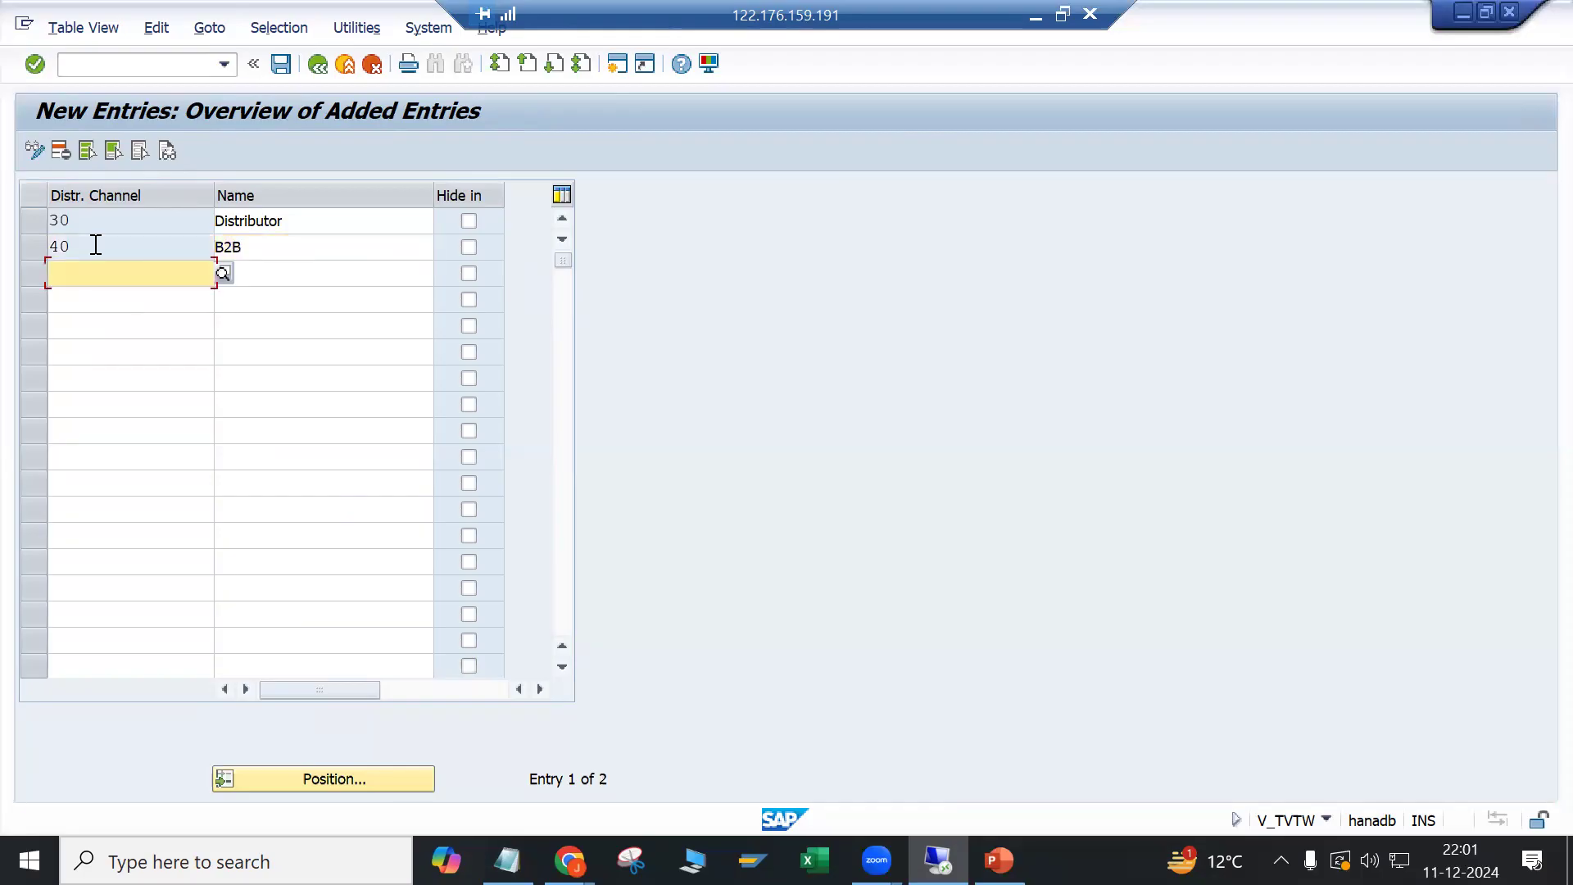
{"action": "left_click", "coordinate": [357, 220]}
{"action": "left_click", "coordinate": [342, 254]}
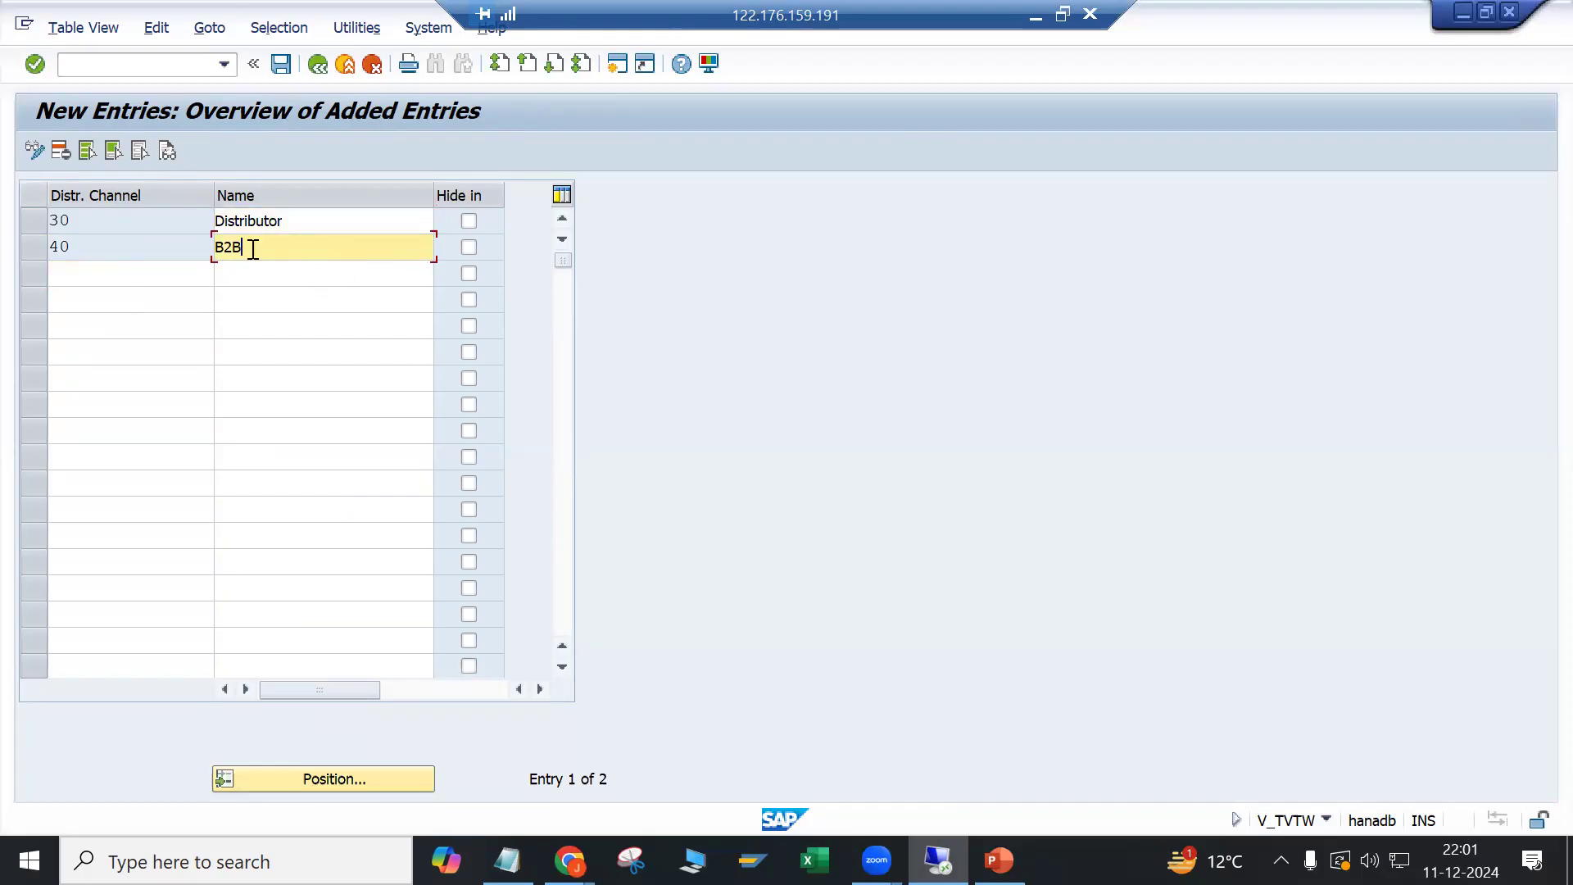
{"action": "left_click", "coordinate": [281, 64]}
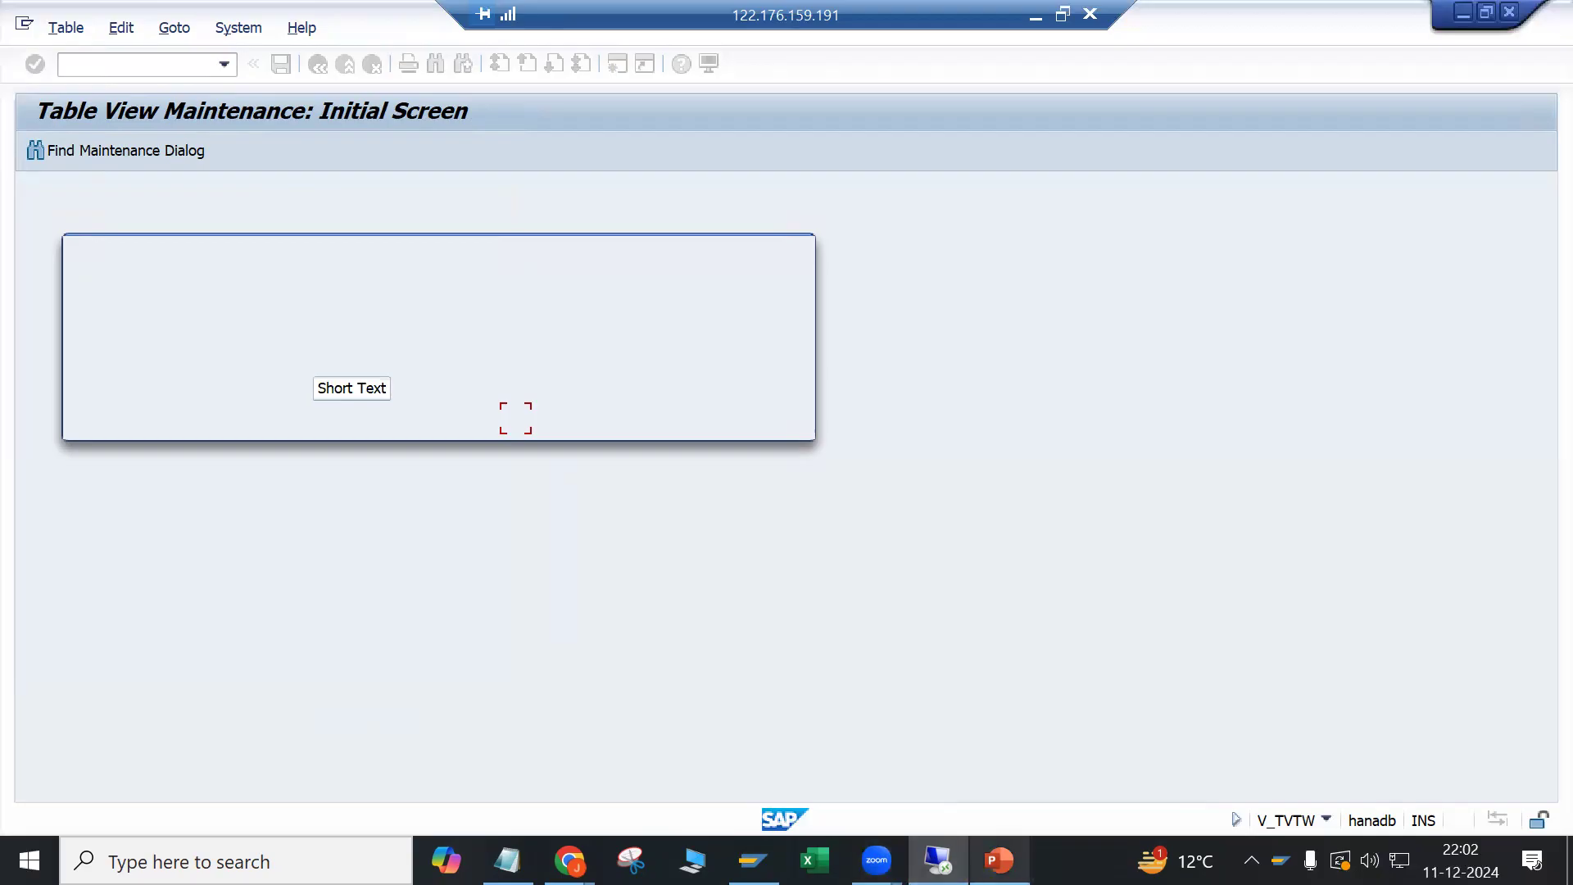
{"action": "left_click", "coordinate": [938, 860]}
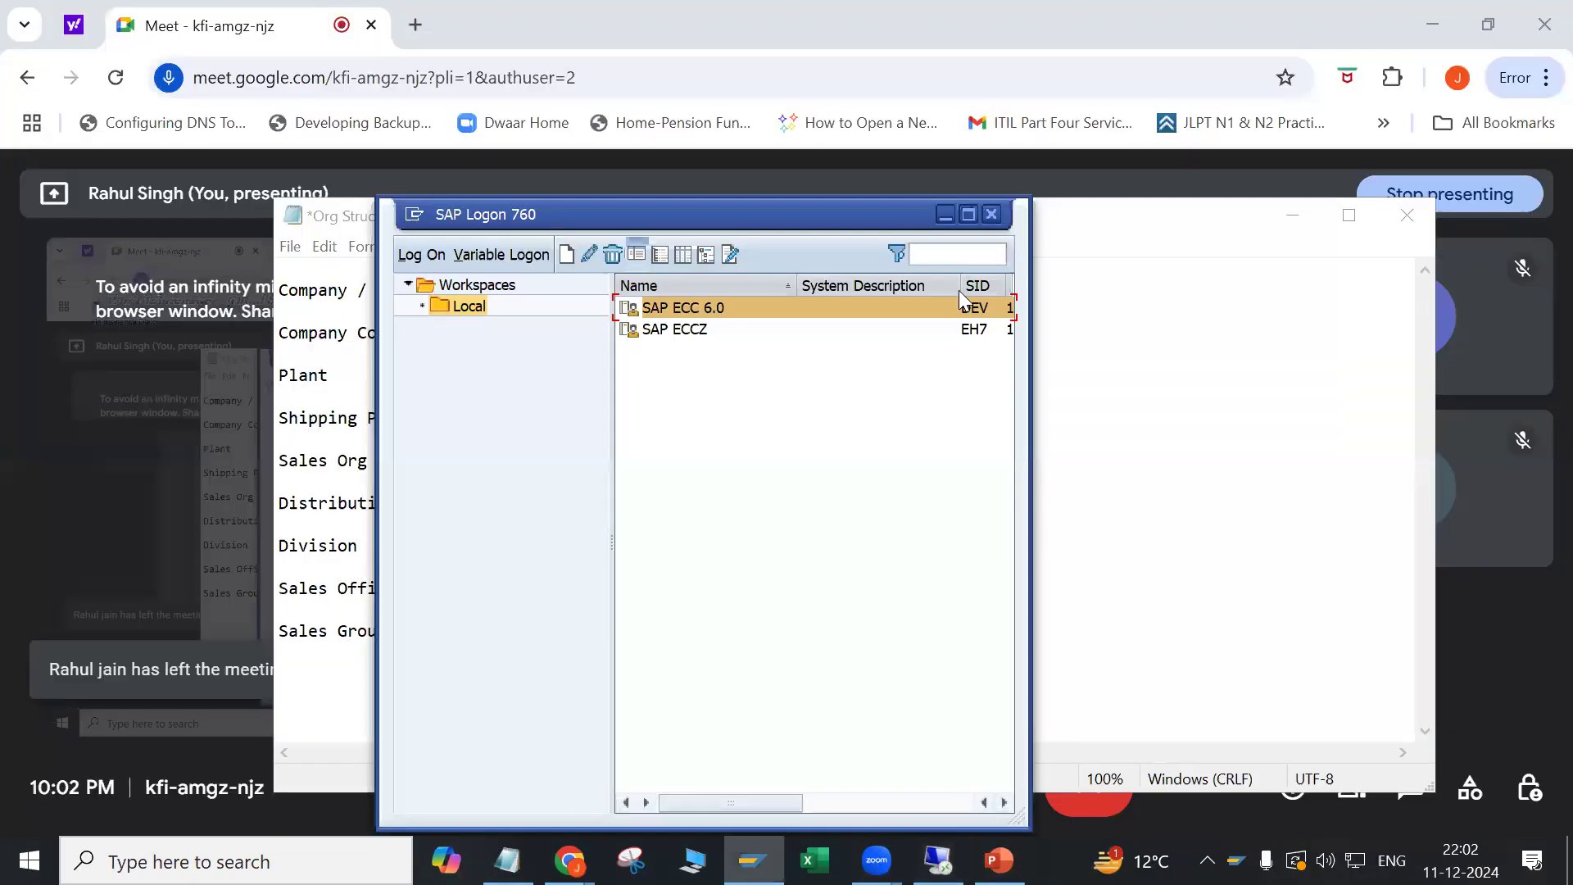
{"action": "left_click", "coordinate": [945, 214]}
{"action": "left_click", "coordinate": [938, 860]}
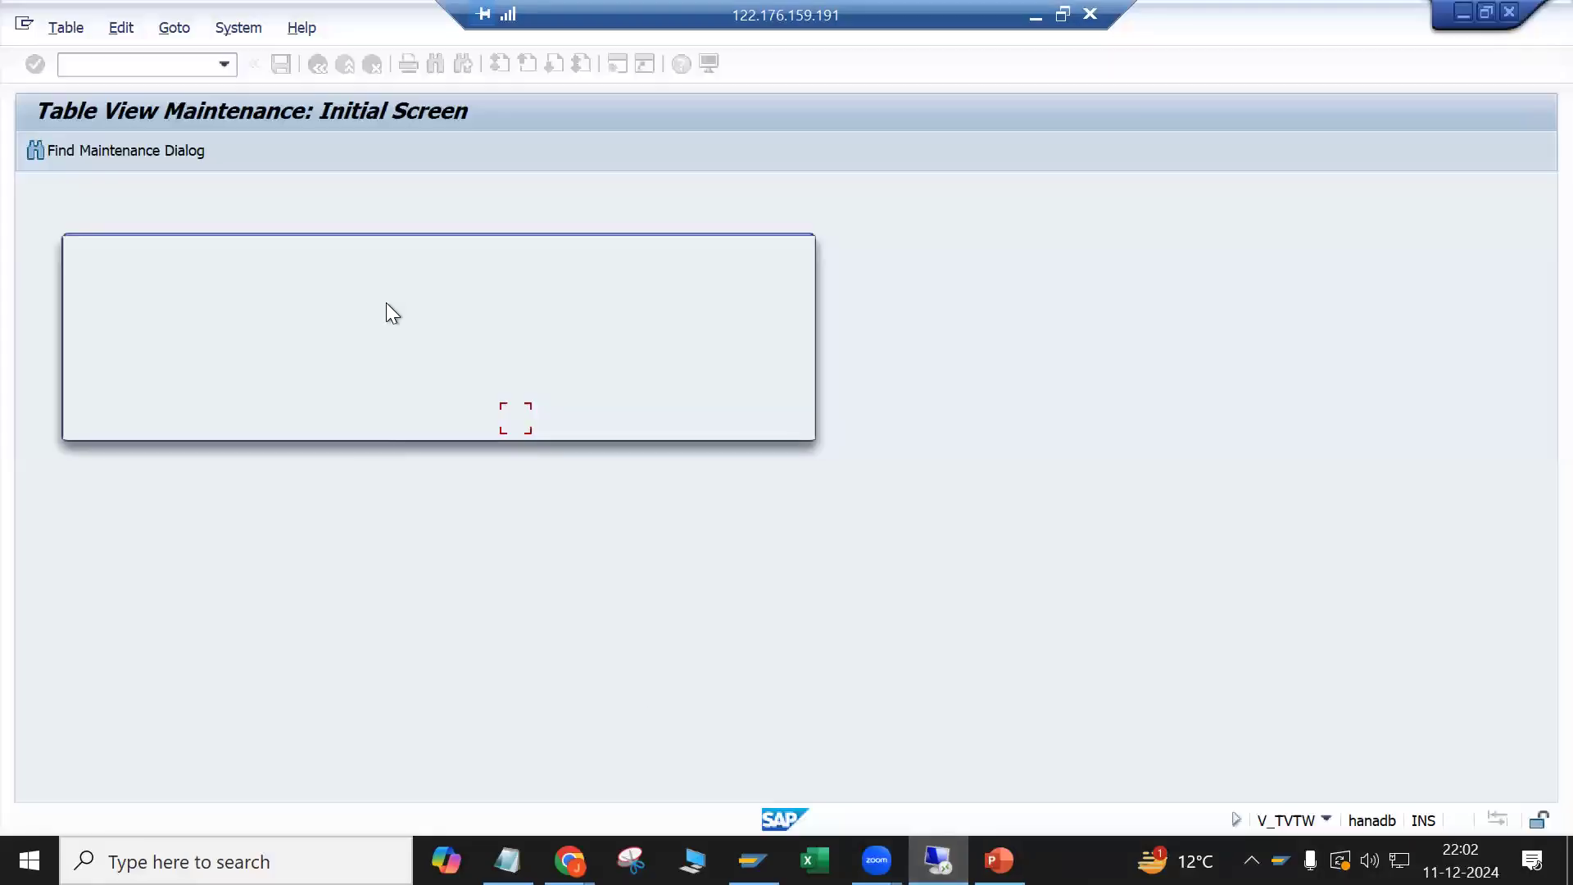
{"action": "left_click", "coordinate": [938, 860]}
{"action": "left_click", "coordinate": [938, 860]}
Step: Switch to the Org Structure 1 notes in Notepad and enter 30,40 for the distribution channel
{"action": "left_click", "coordinate": [507, 860]}
{"action": "left_click", "coordinate": [627, 503]}
{"action": "key", "text": "Tab"}
{"action": "key", "text": "Tab"}
{"action": "type", "text": "30,40"}
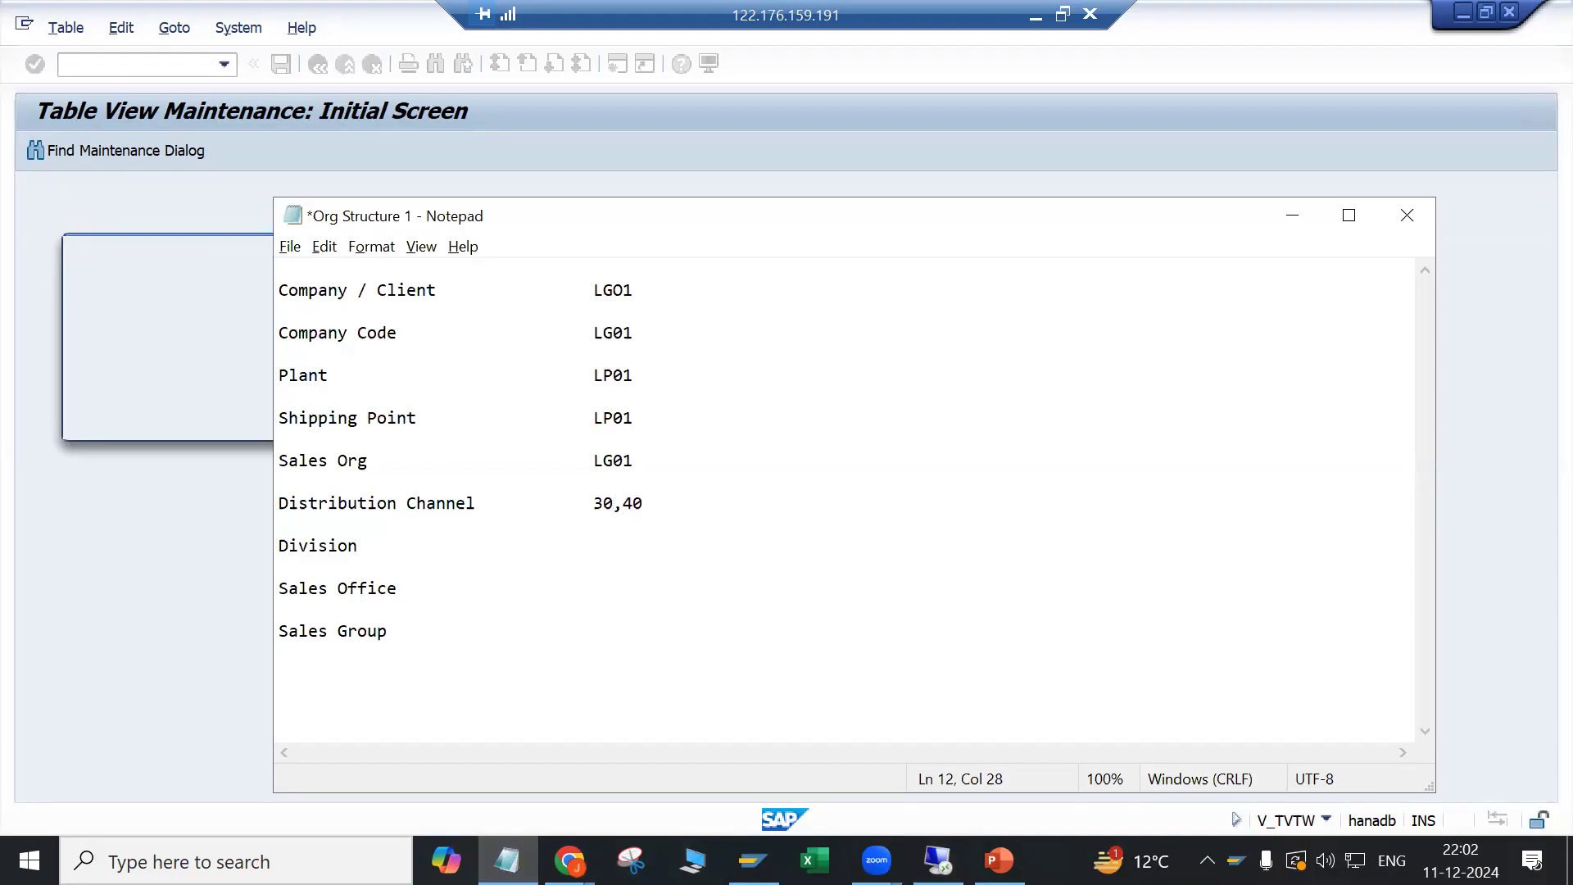
Step: Return to the remote SAP session, disconnect it and reconnect to the remote computer with the account password
{"action": "key", "text": "alt+Tab"}
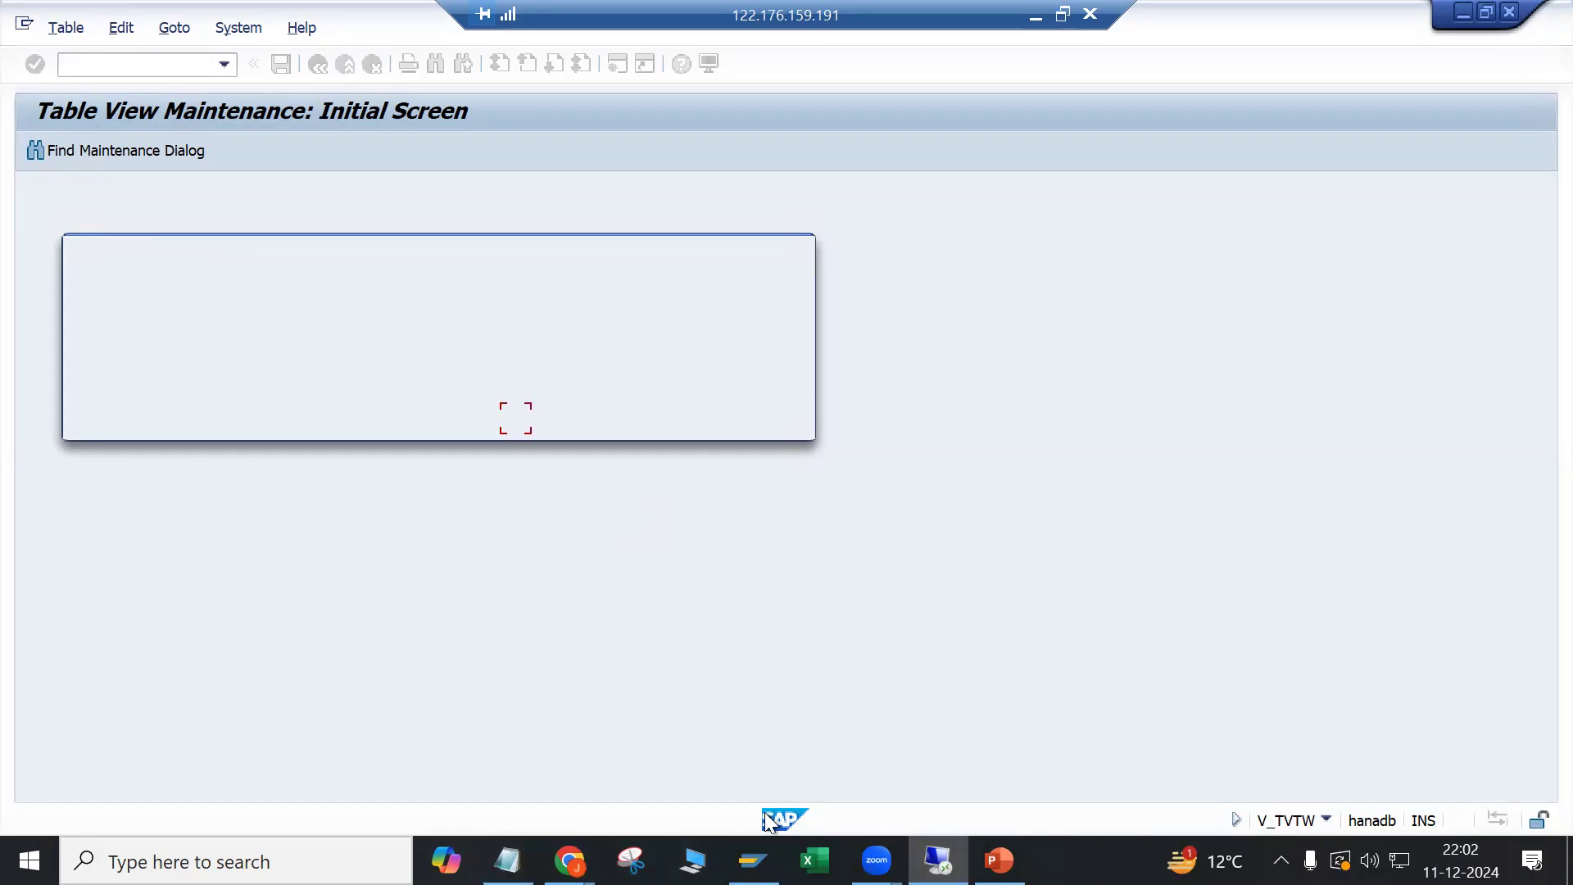
{"action": "left_click", "coordinate": [932, 858]}
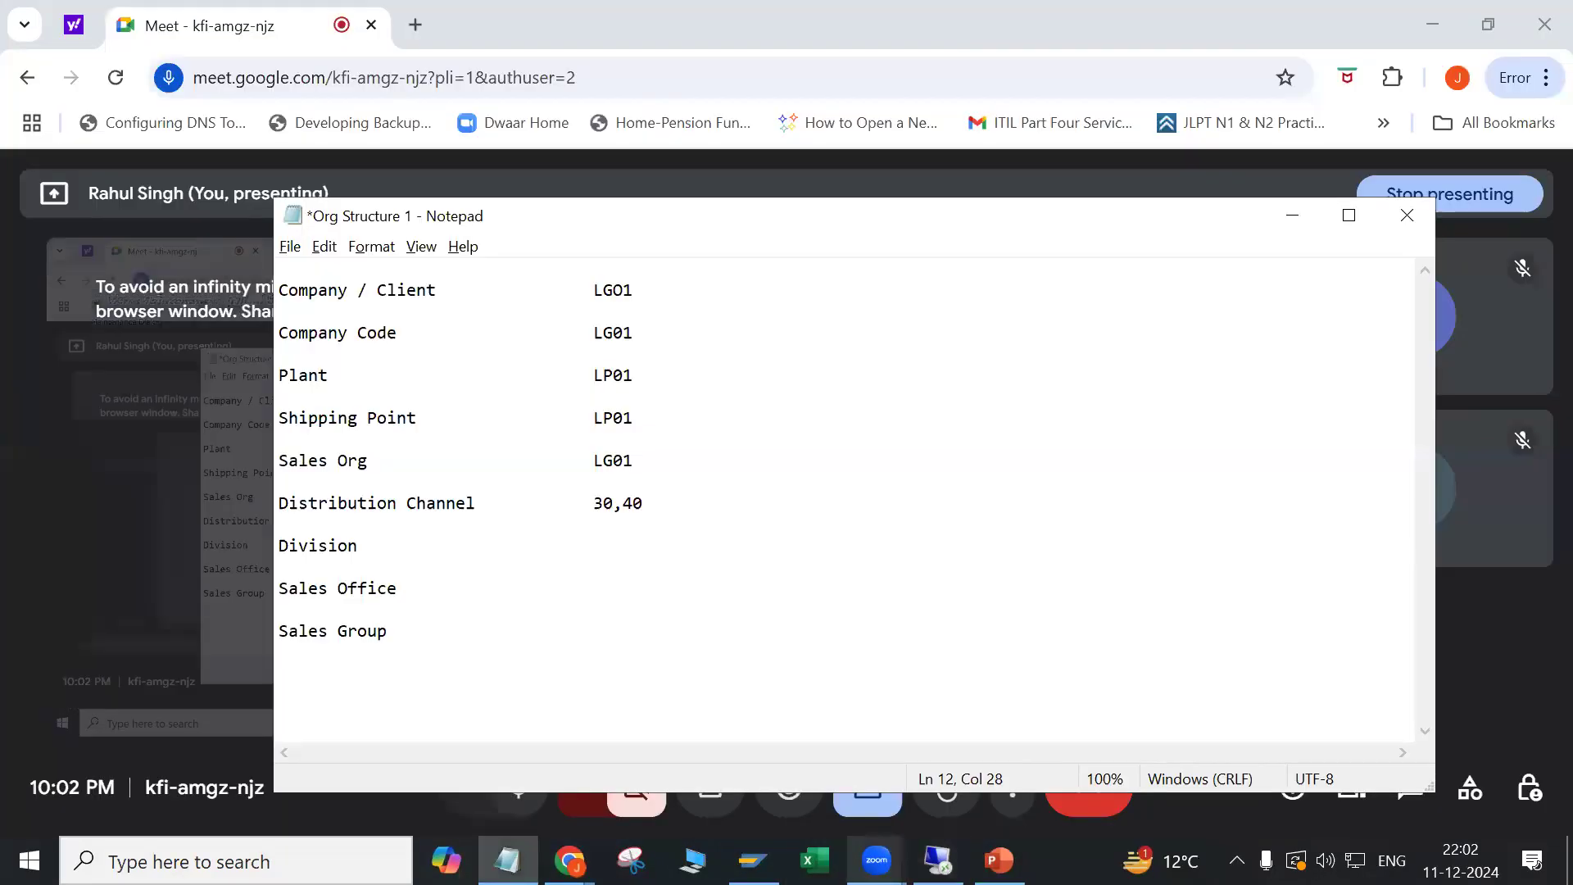
{"action": "left_click", "coordinate": [935, 857]}
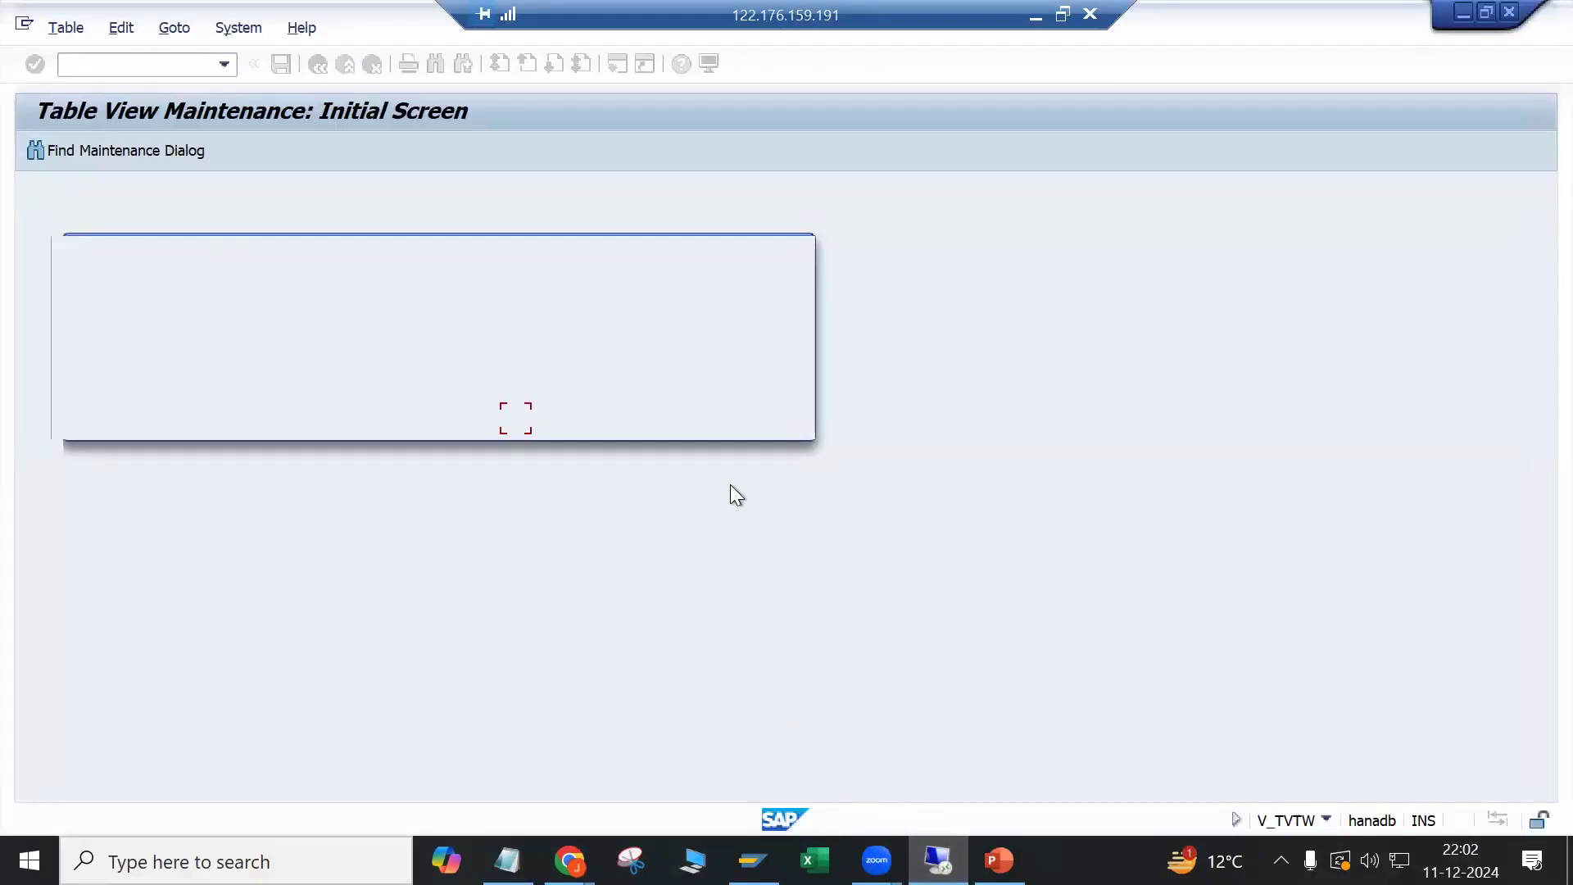
{"action": "left_click", "coordinate": [1089, 14]}
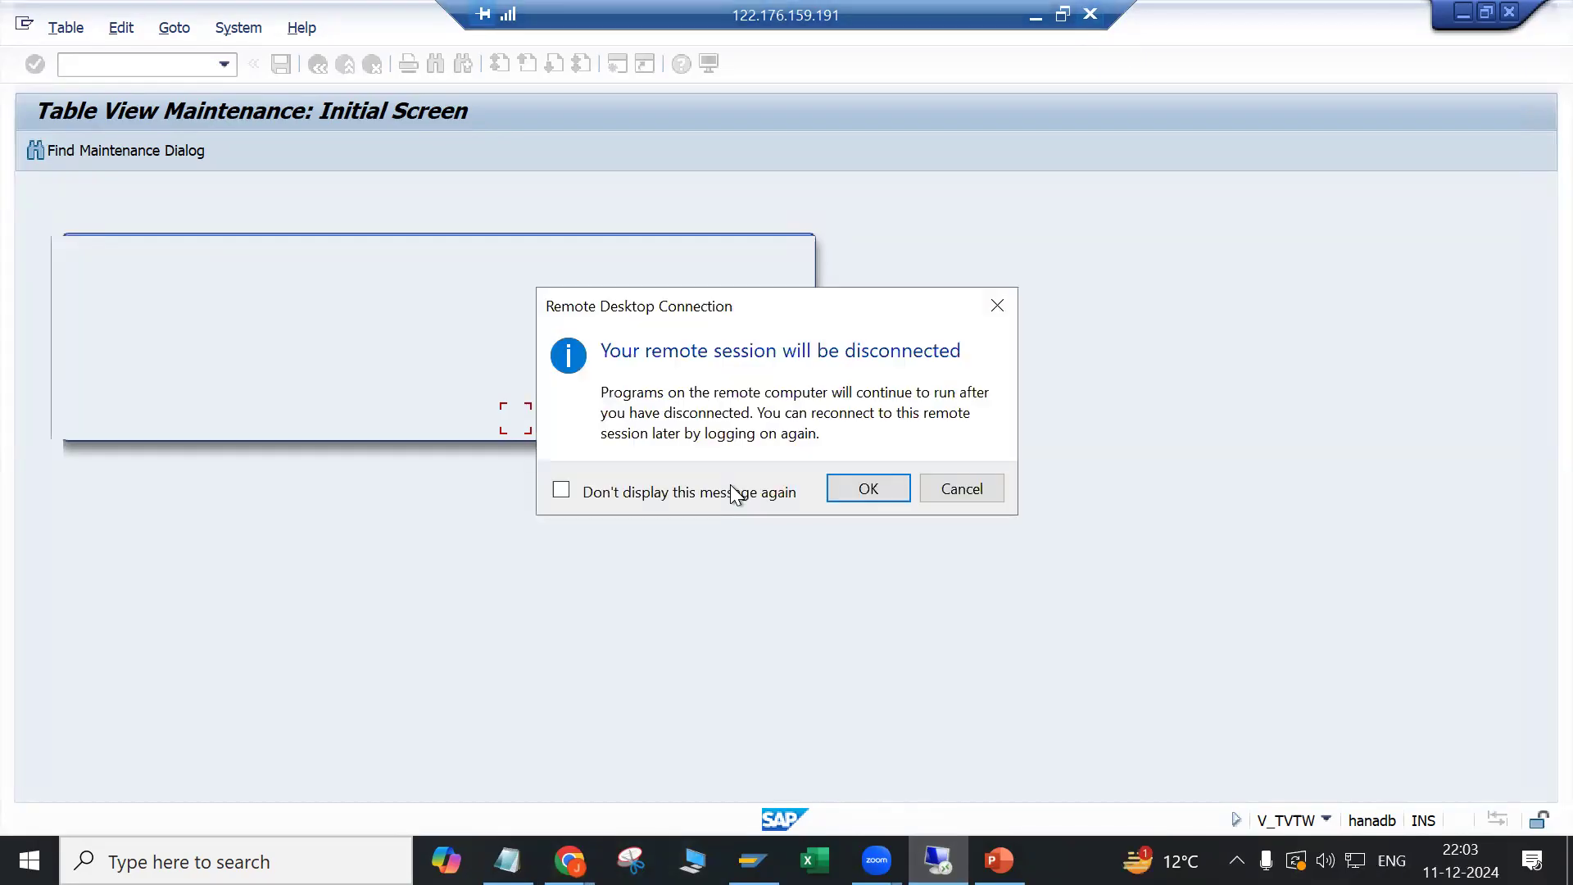
{"action": "left_click", "coordinate": [979, 492]}
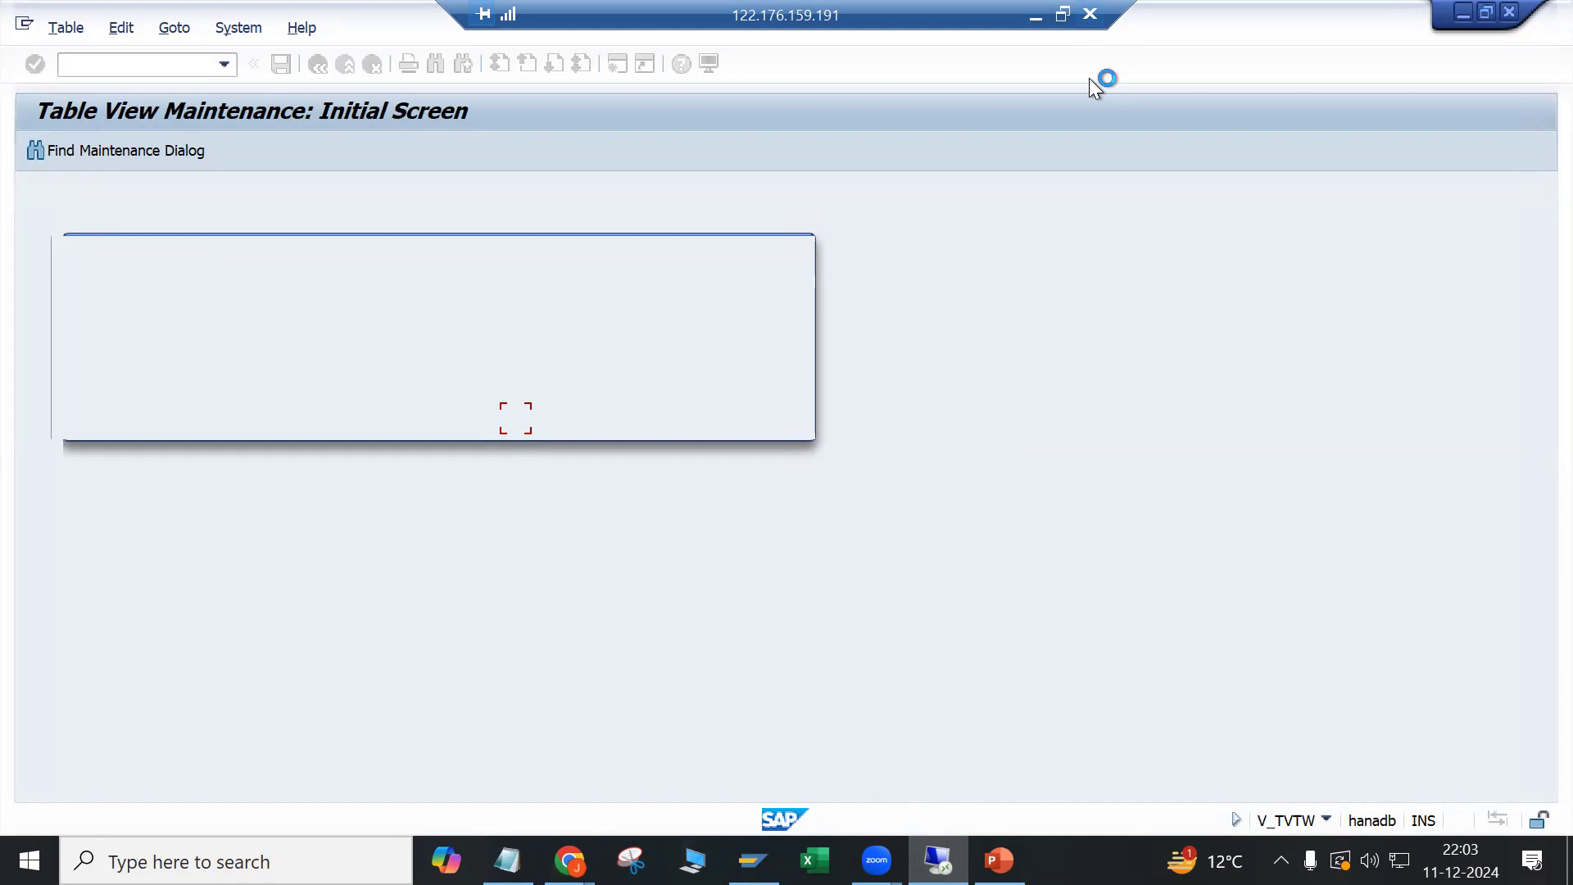
{"action": "left_click", "coordinate": [871, 490]}
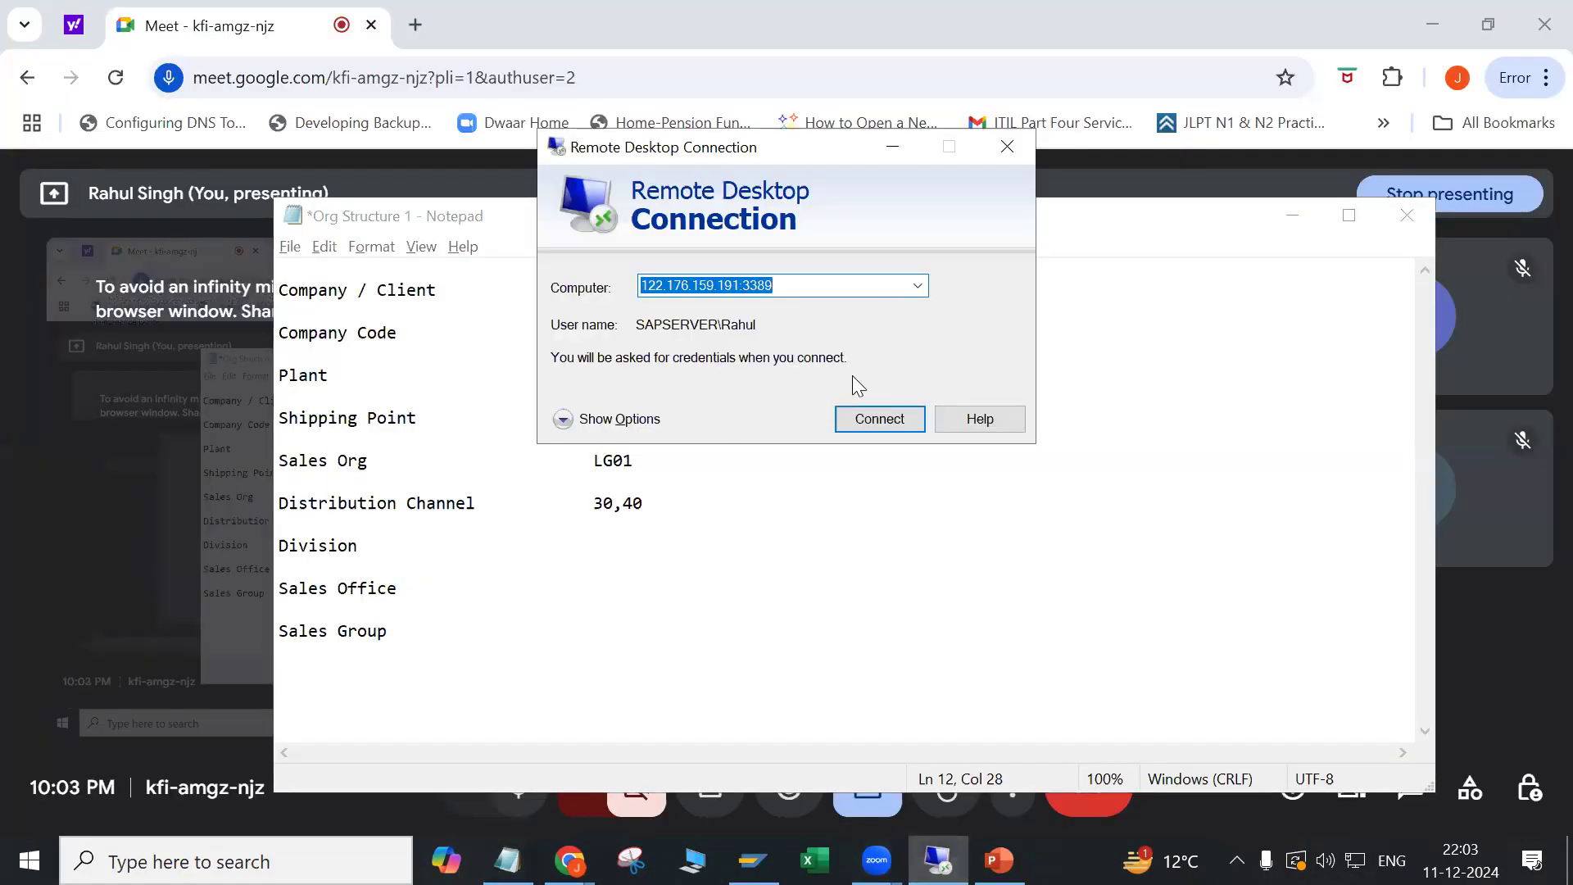
{"action": "left_click", "coordinate": [877, 419]}
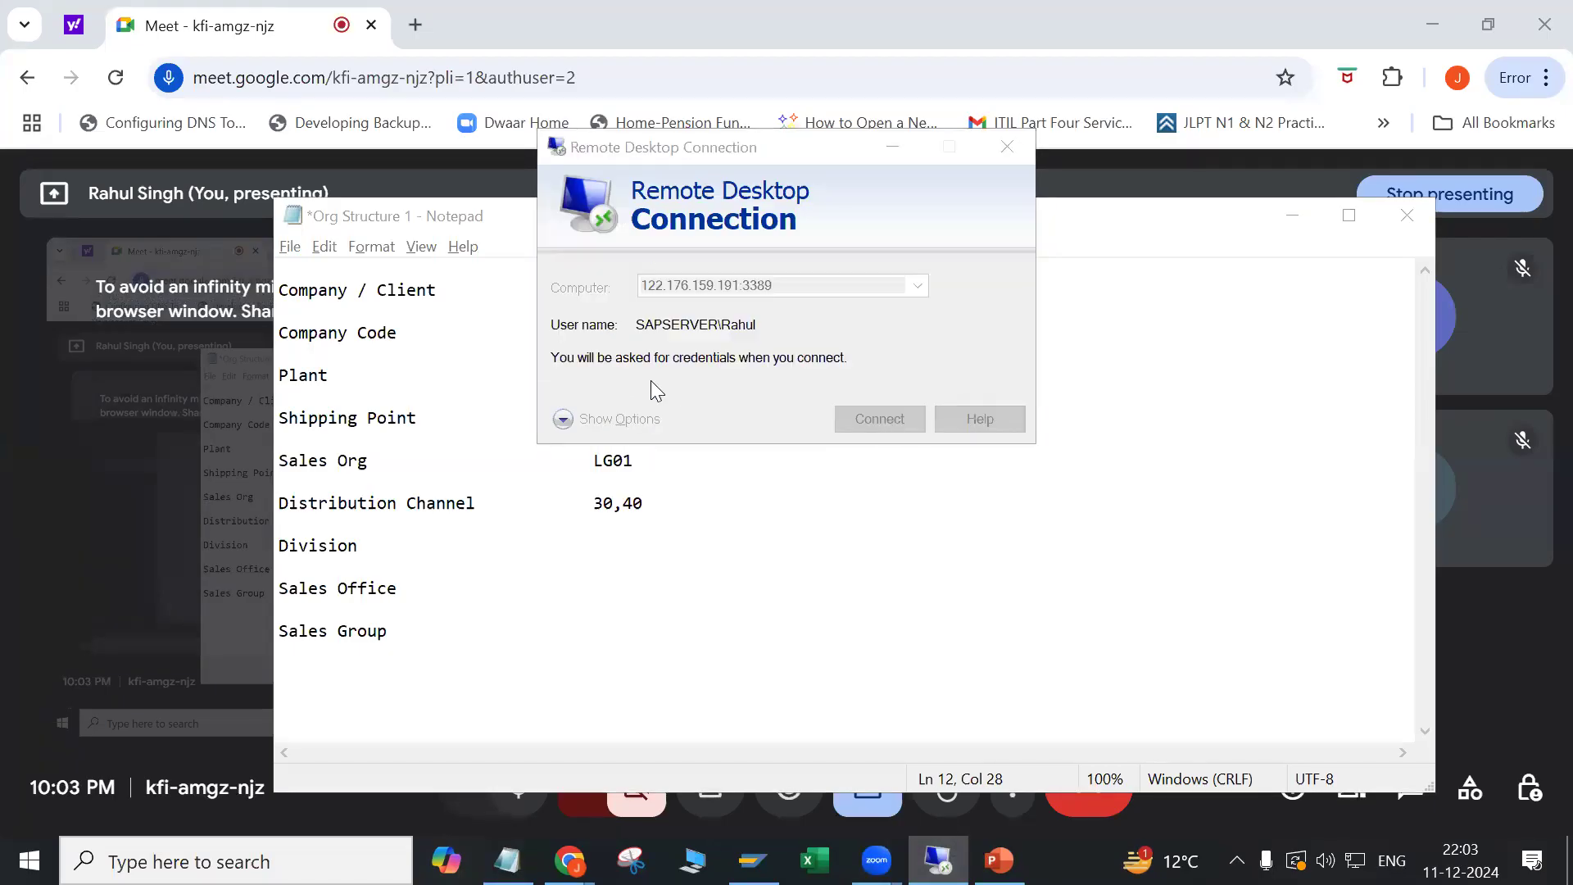
{"action": "type", "text": "••••••••••"}
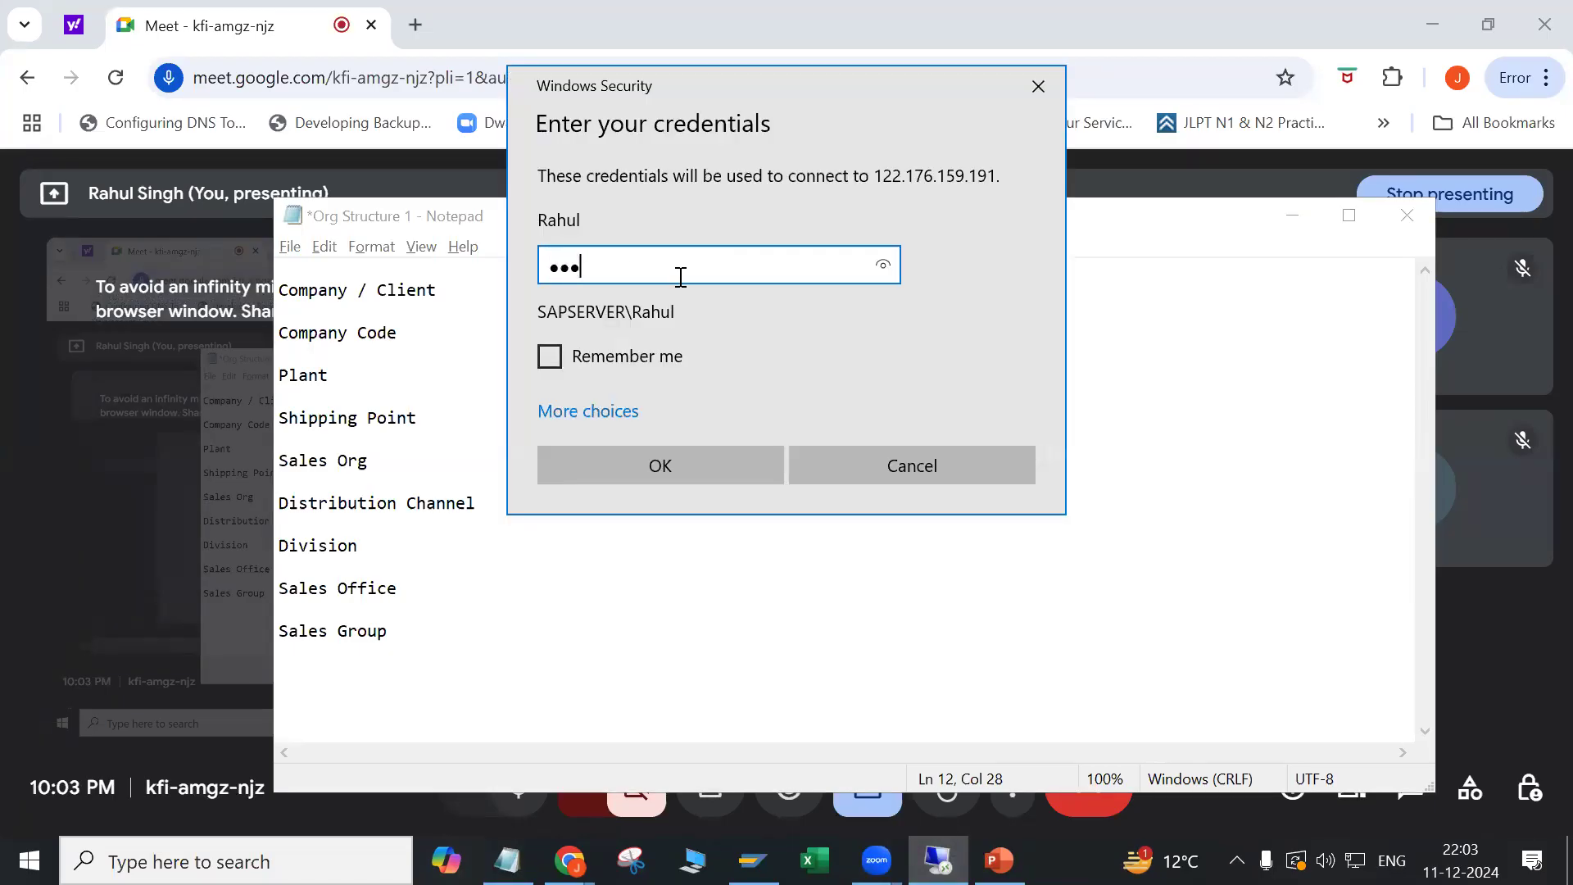
{"action": "key", "text": "Return"}
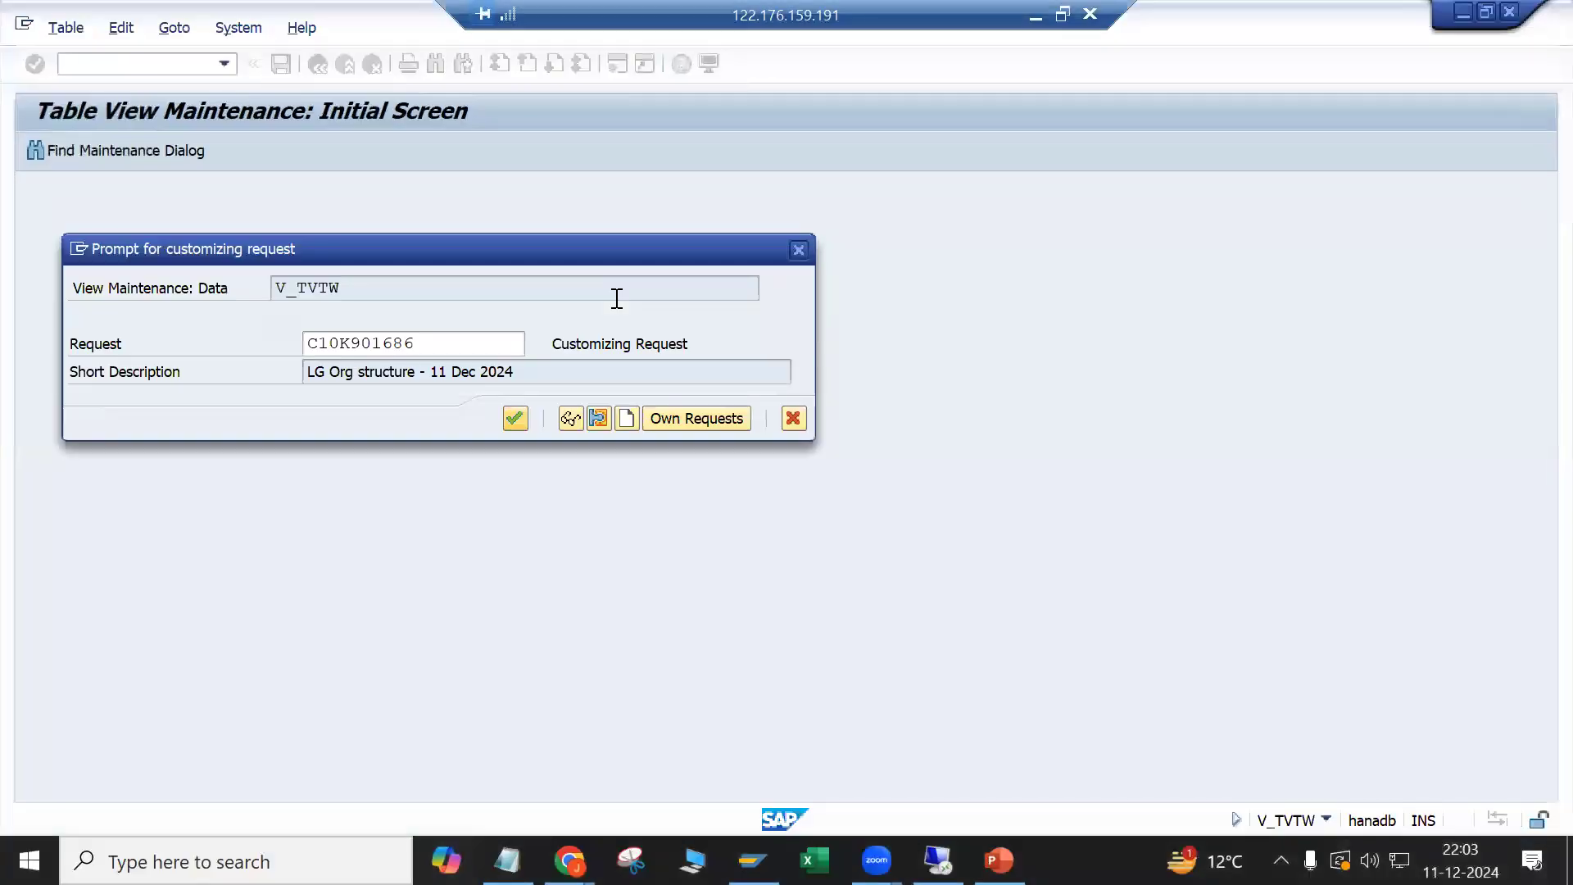
Step: Save the new distribution channels under the customizing request LG Org structure - 11 Dec 2024
{"action": "left_click", "coordinate": [516, 419]}
{"action": "left_click", "coordinate": [296, 222]}
{"action": "left_click_drag", "start_coordinate": [296, 221], "coordinate": [211, 221]}
{"action": "left_click", "coordinate": [212, 221]}
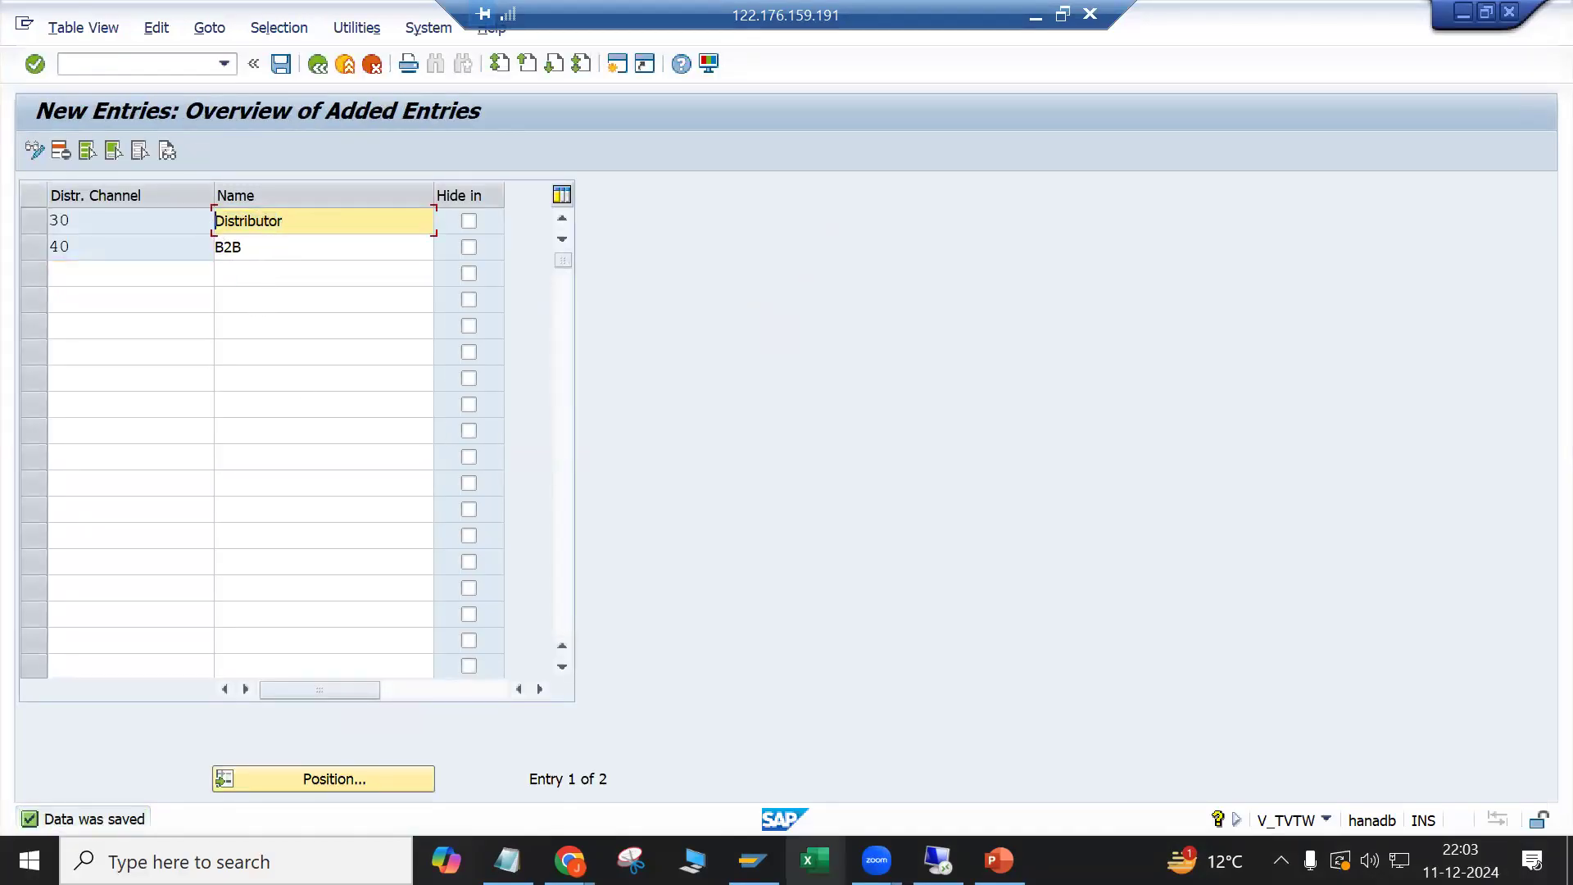
Step: Switch to the Notepad notes and label the distribution channels as 30(distributor),40(B2B)
{"action": "left_click", "coordinate": [507, 860]}
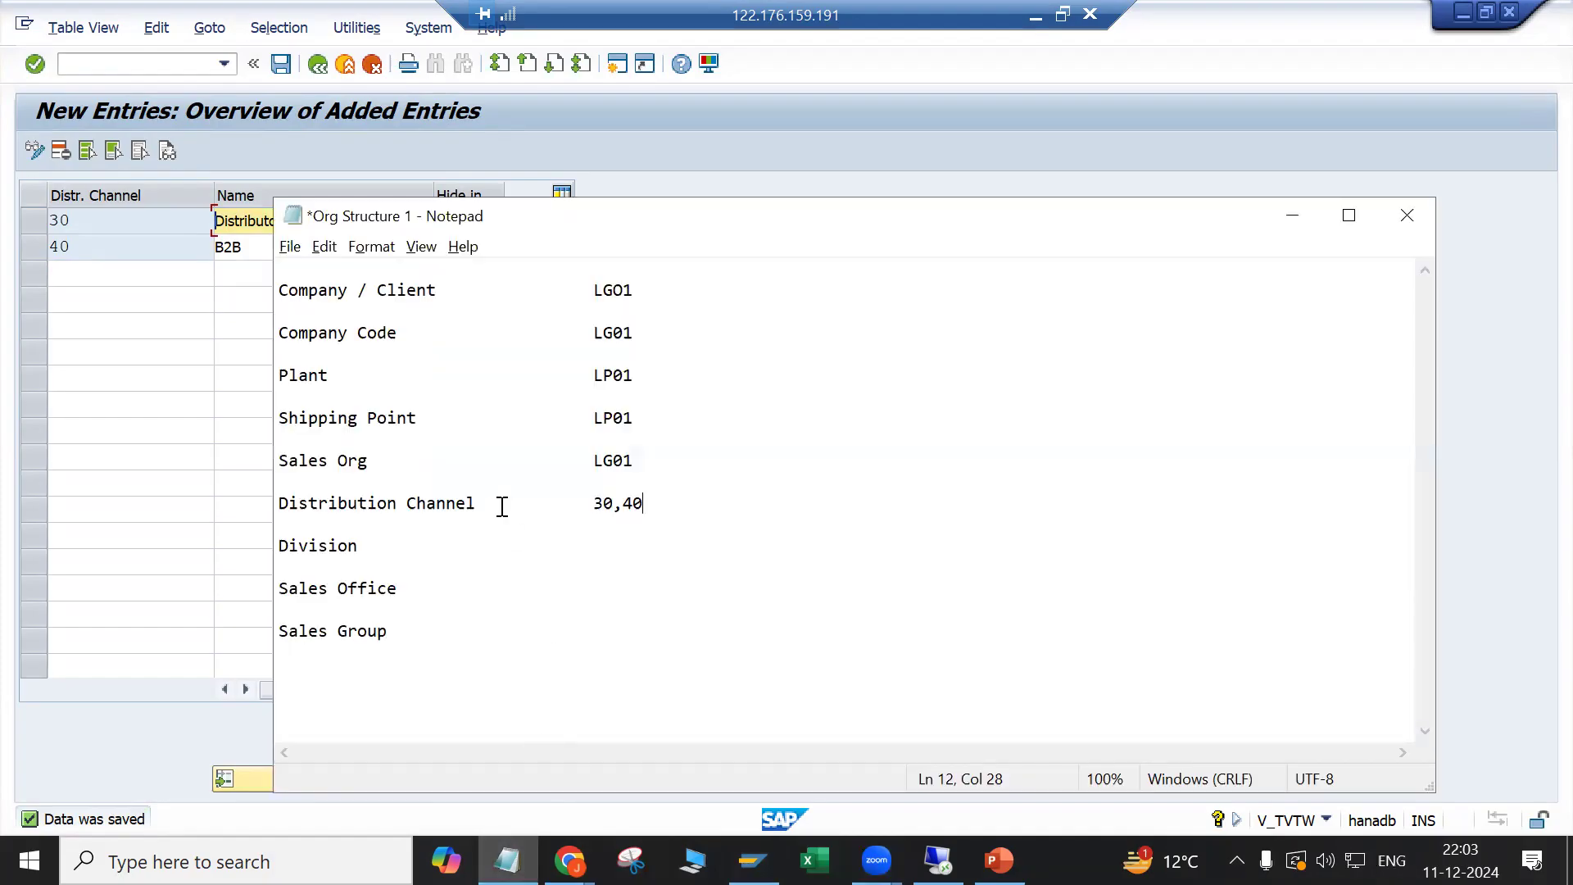
{"action": "left_click", "coordinate": [612, 505]}
{"action": "type", "text": "(distri"}
{"action": "key", "text": "BackSpace"}
{"action": "key", "text": "BackSpace"}
{"action": "type", "text": "ributor)"}
{"action": "left_click", "coordinate": [810, 499]}
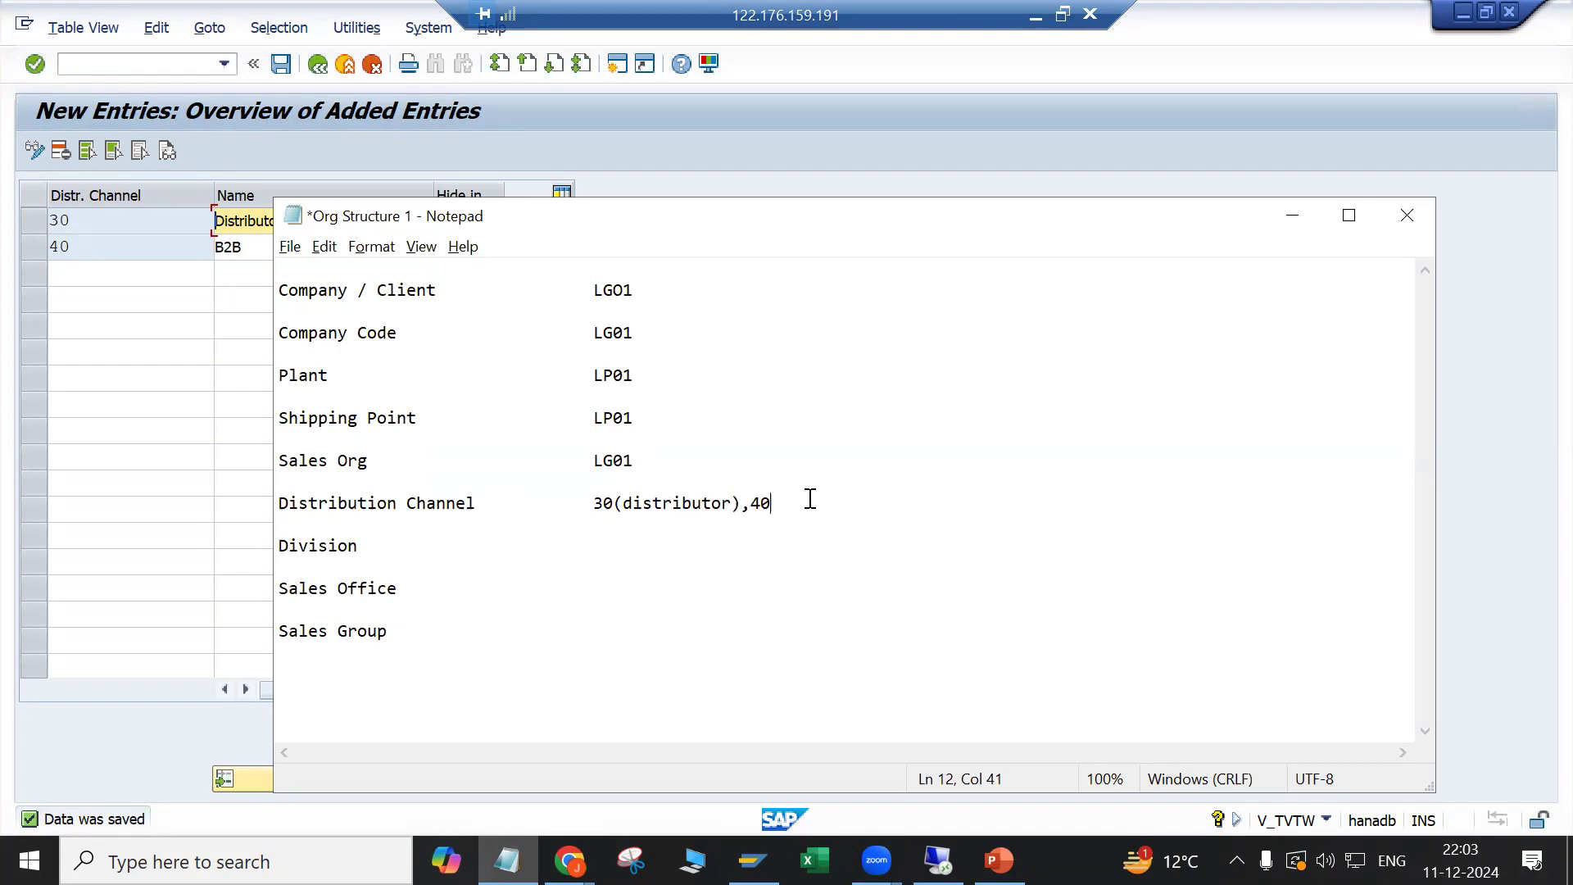
{"action": "type", "text": "(B2B)"}
Step: Go back to SAP, leave the distribution channel definition and open the sales office maintenance
{"action": "left_click", "coordinate": [65, 319]}
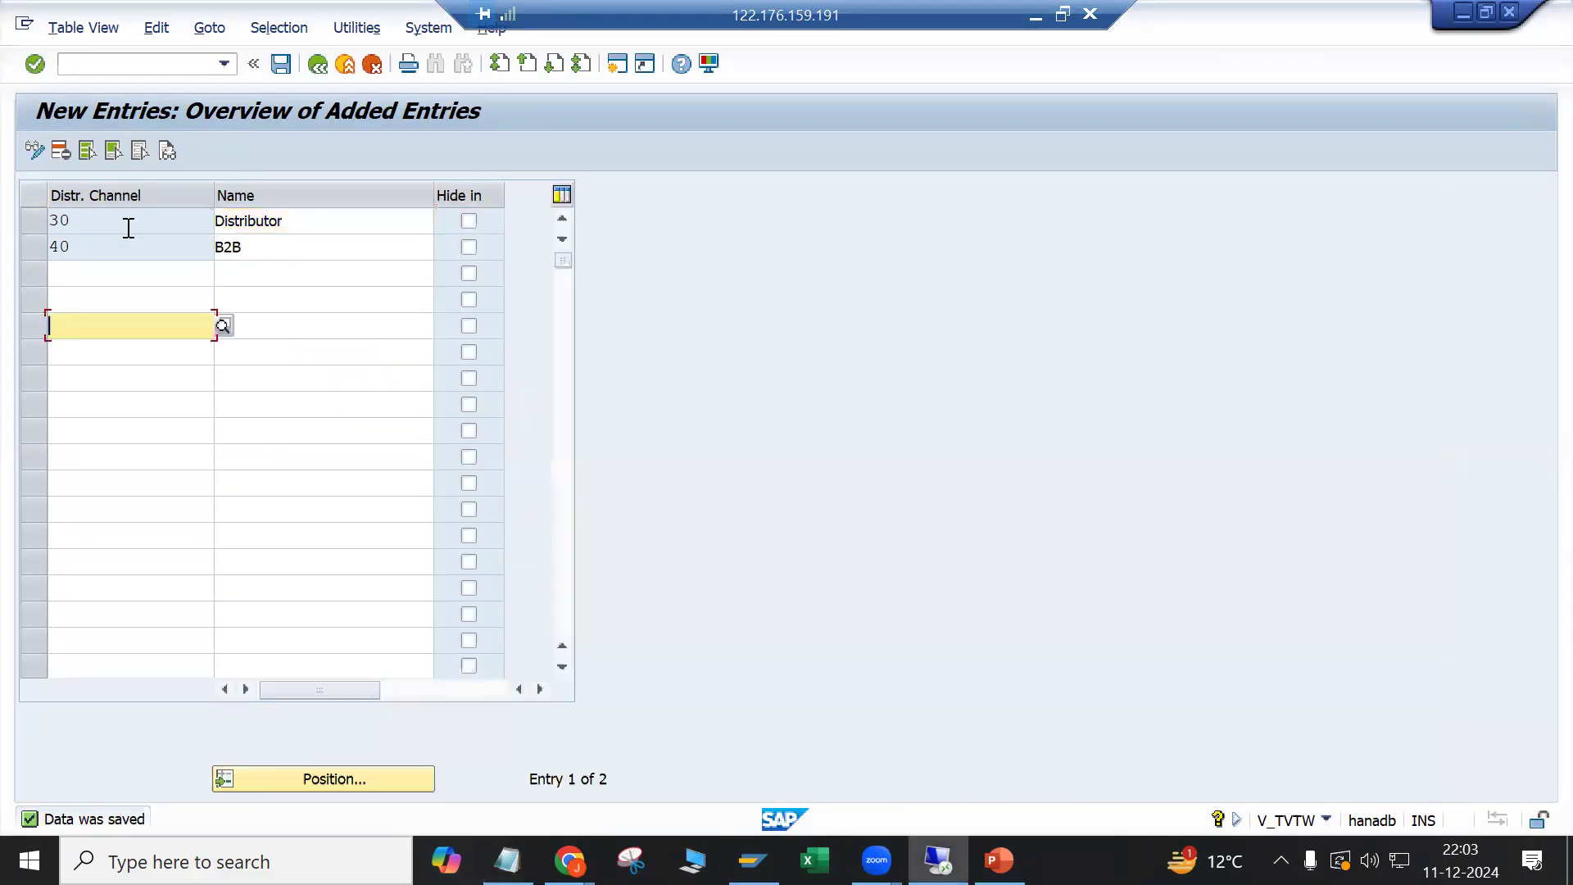
{"action": "left_click", "coordinate": [317, 63]}
{"action": "left_click", "coordinate": [318, 63]}
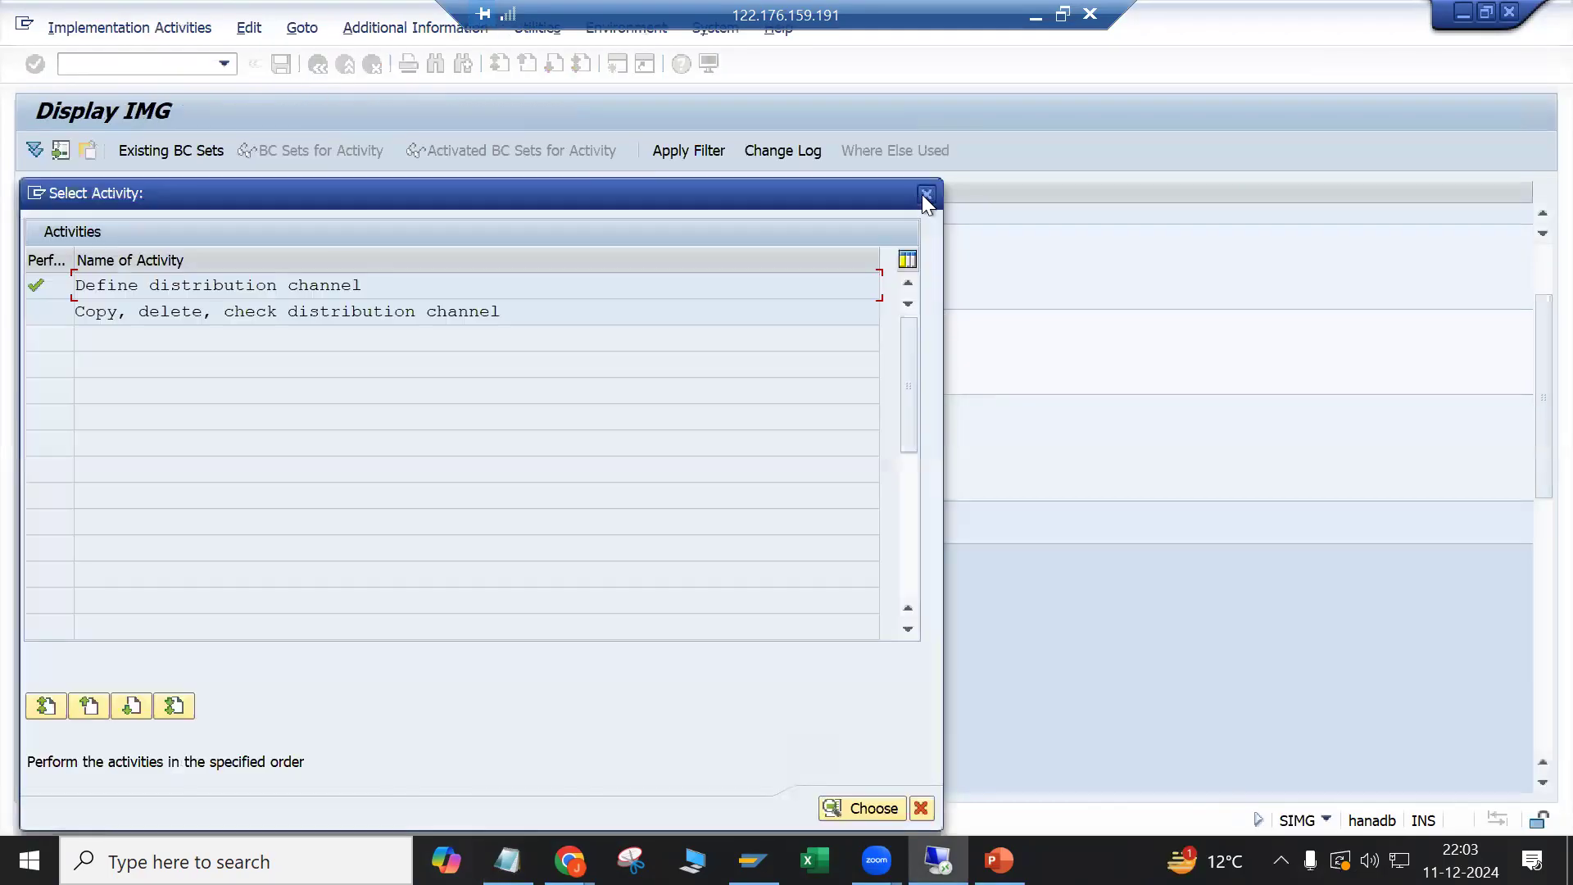
{"action": "left_click", "coordinate": [926, 198]}
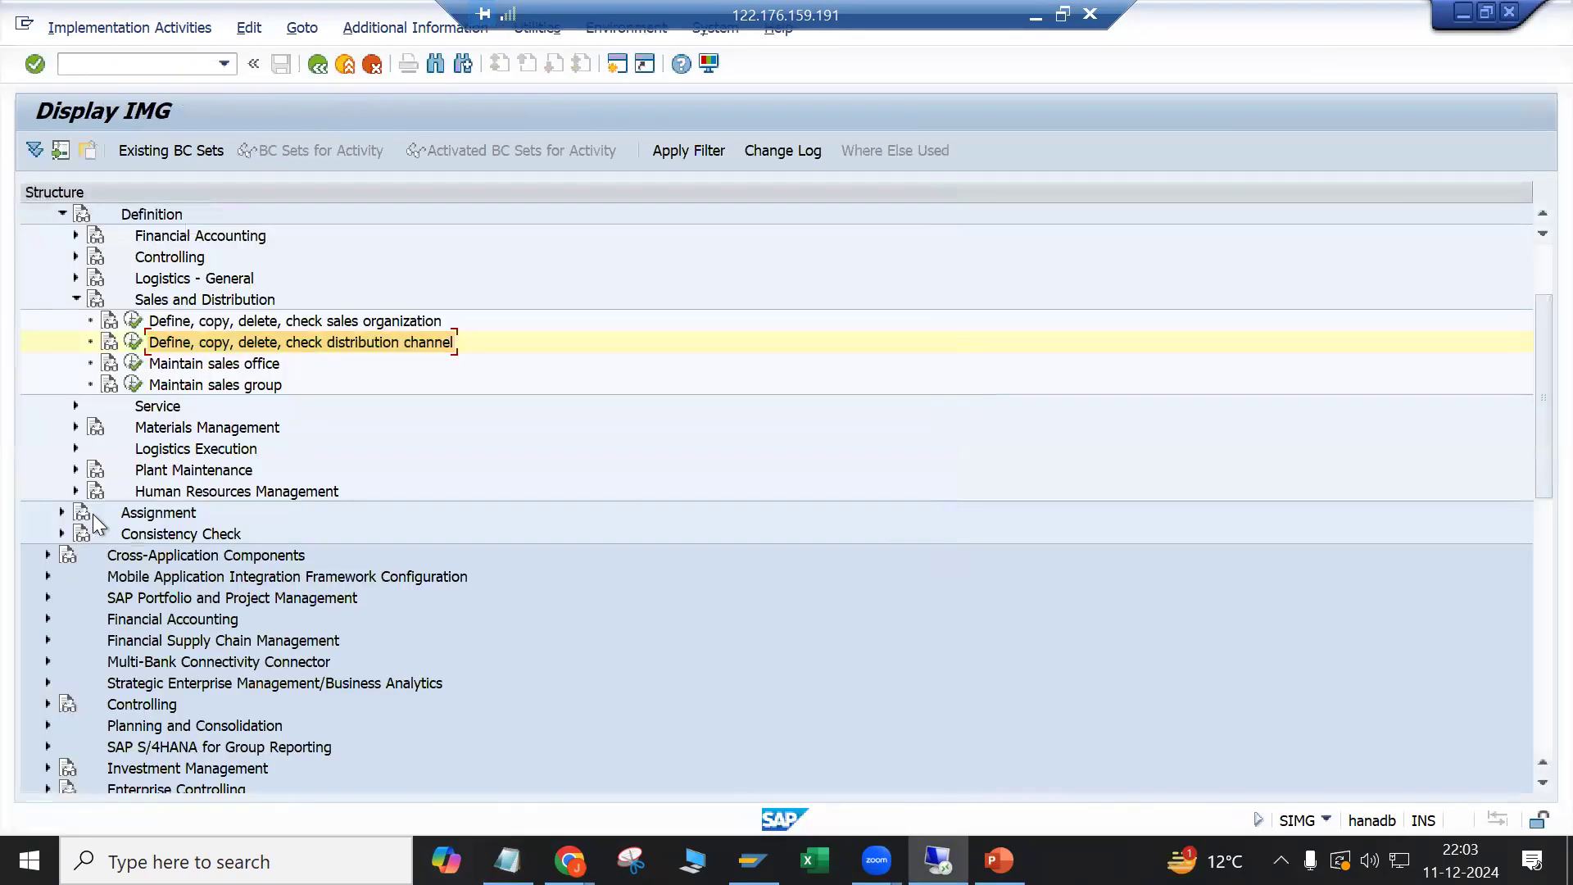
{"action": "left_click", "coordinate": [138, 367]}
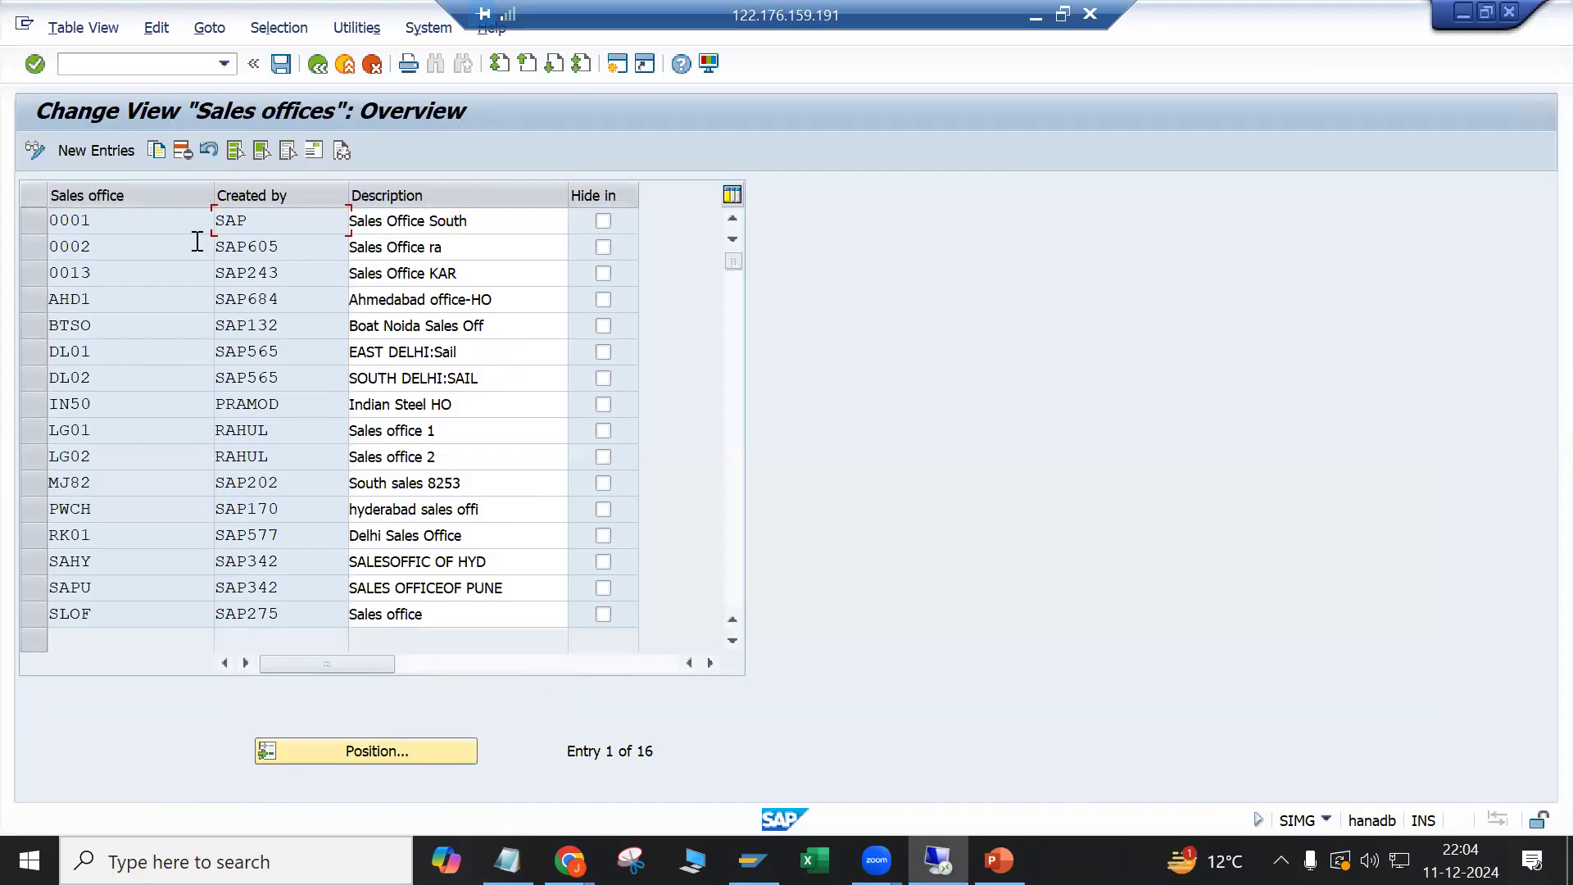
Step: Copy sales office AHD1 as new sales office 1000 with the description Delhi Sales office
{"action": "left_click", "coordinate": [103, 150]}
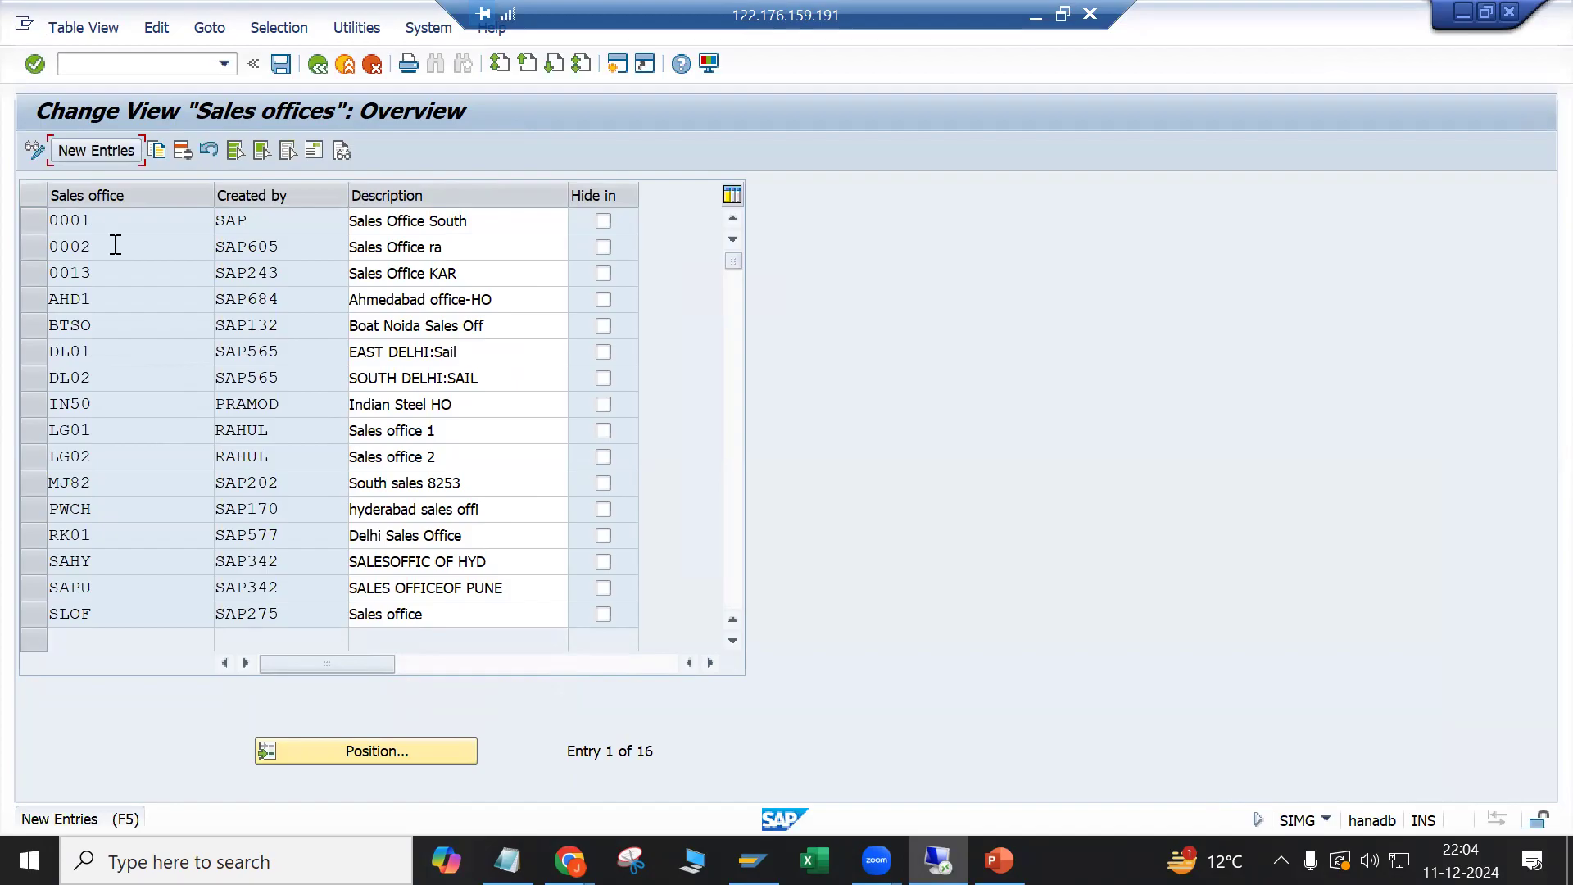
{"action": "left_click", "coordinate": [33, 224]}
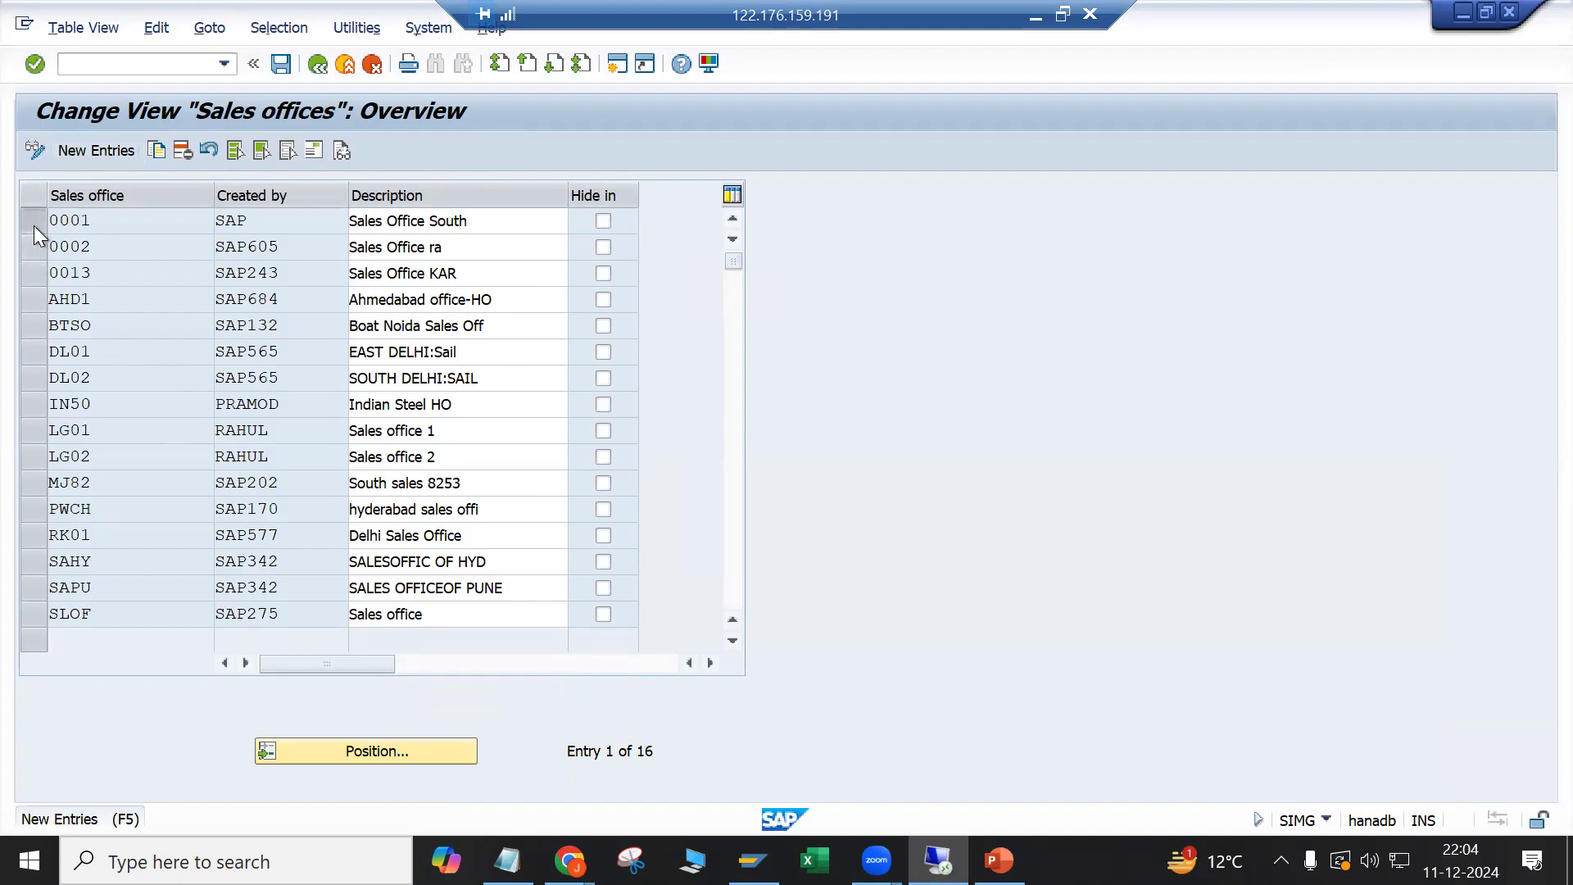
{"action": "left_click", "coordinate": [33, 224]}
{"action": "double_click", "coordinate": [33, 299]}
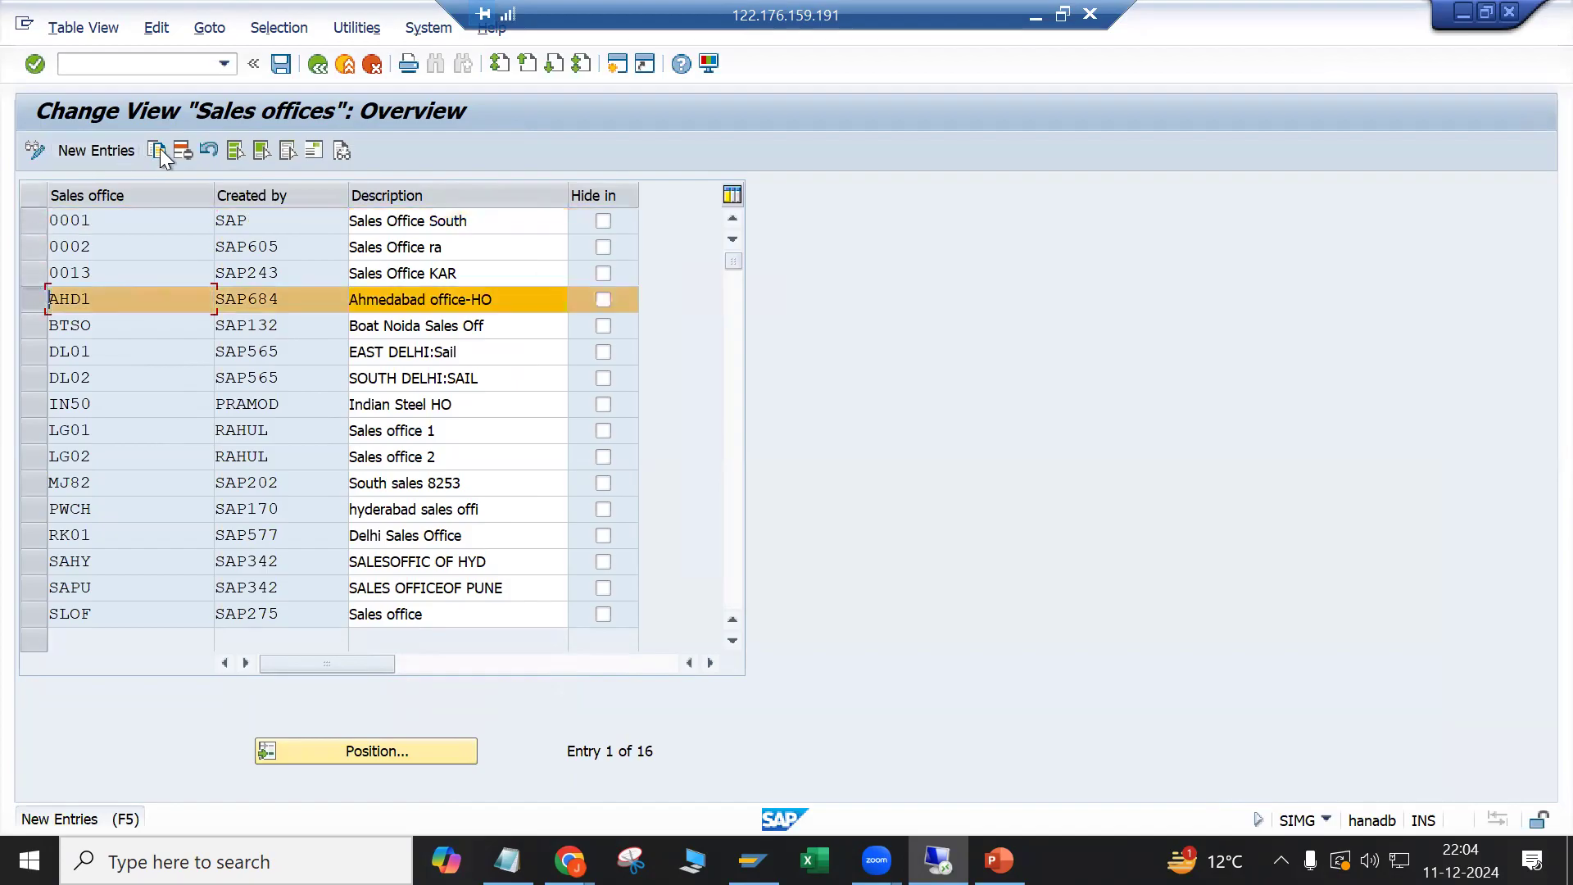
{"action": "type", "text": "1000"}
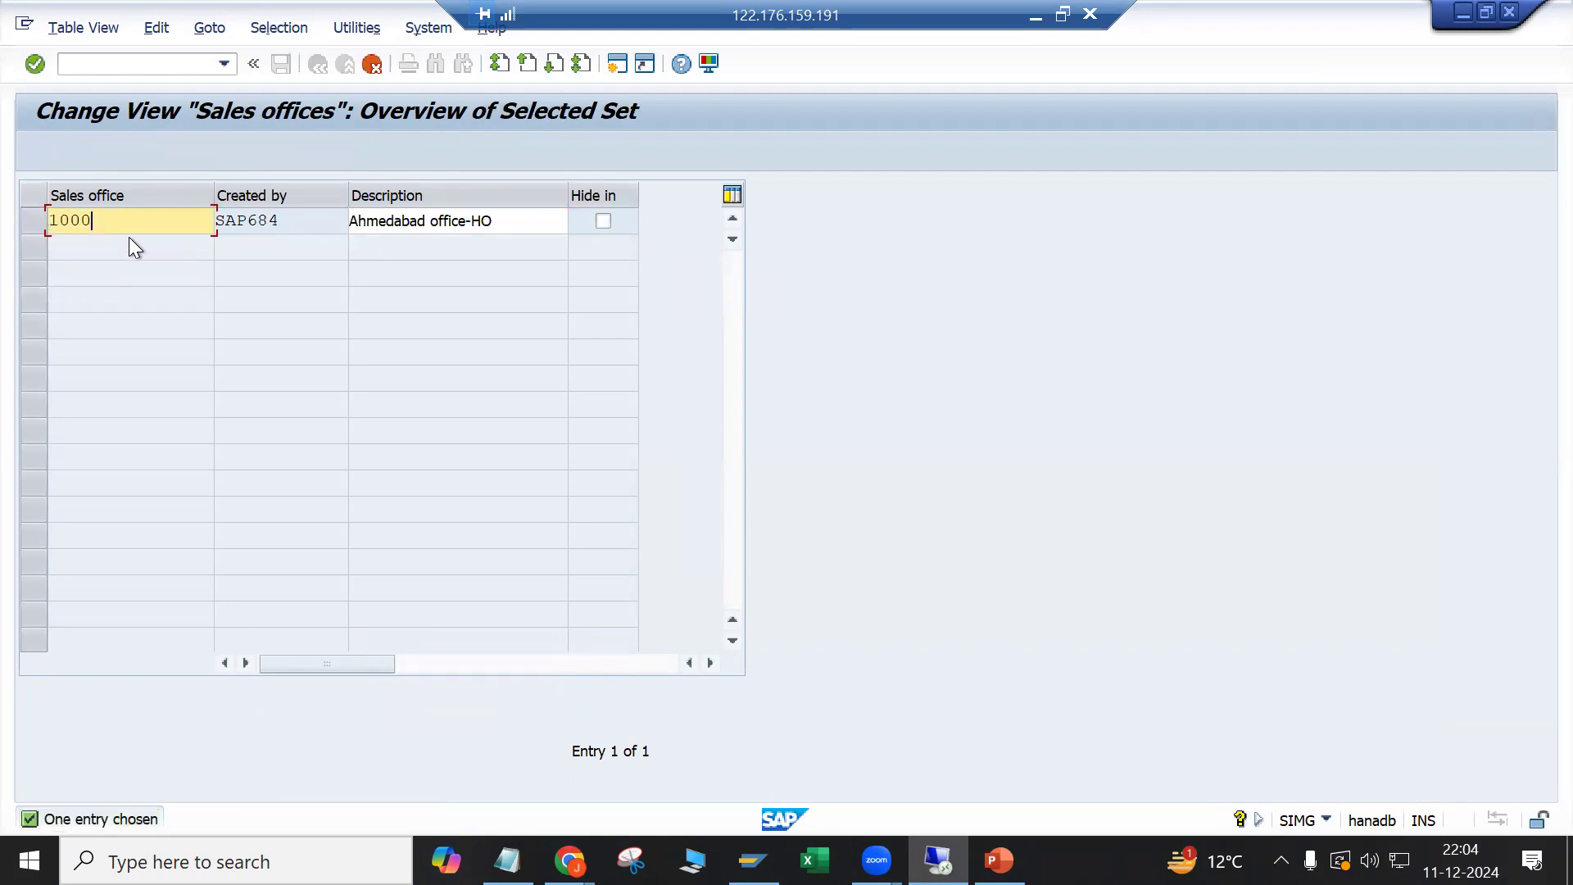
{"action": "key", "text": "Tab"}
{"action": "type", "text": "de"}
{"action": "key", "text": "BackSpace"}
{"action": "key", "text": "BackSpace"}
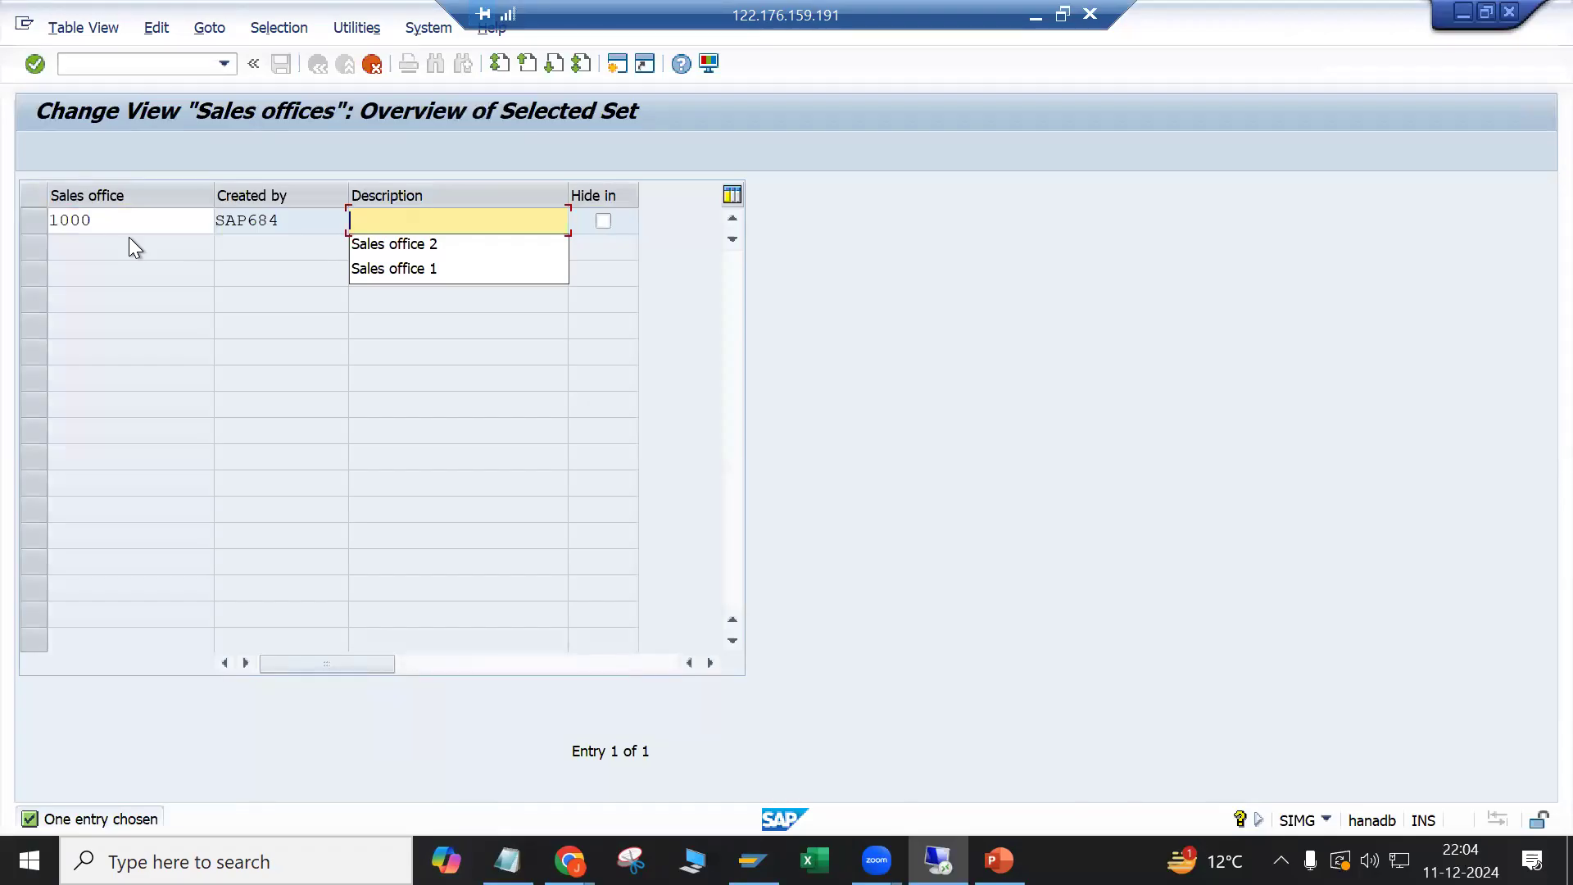
{"action": "type", "text": "De"}
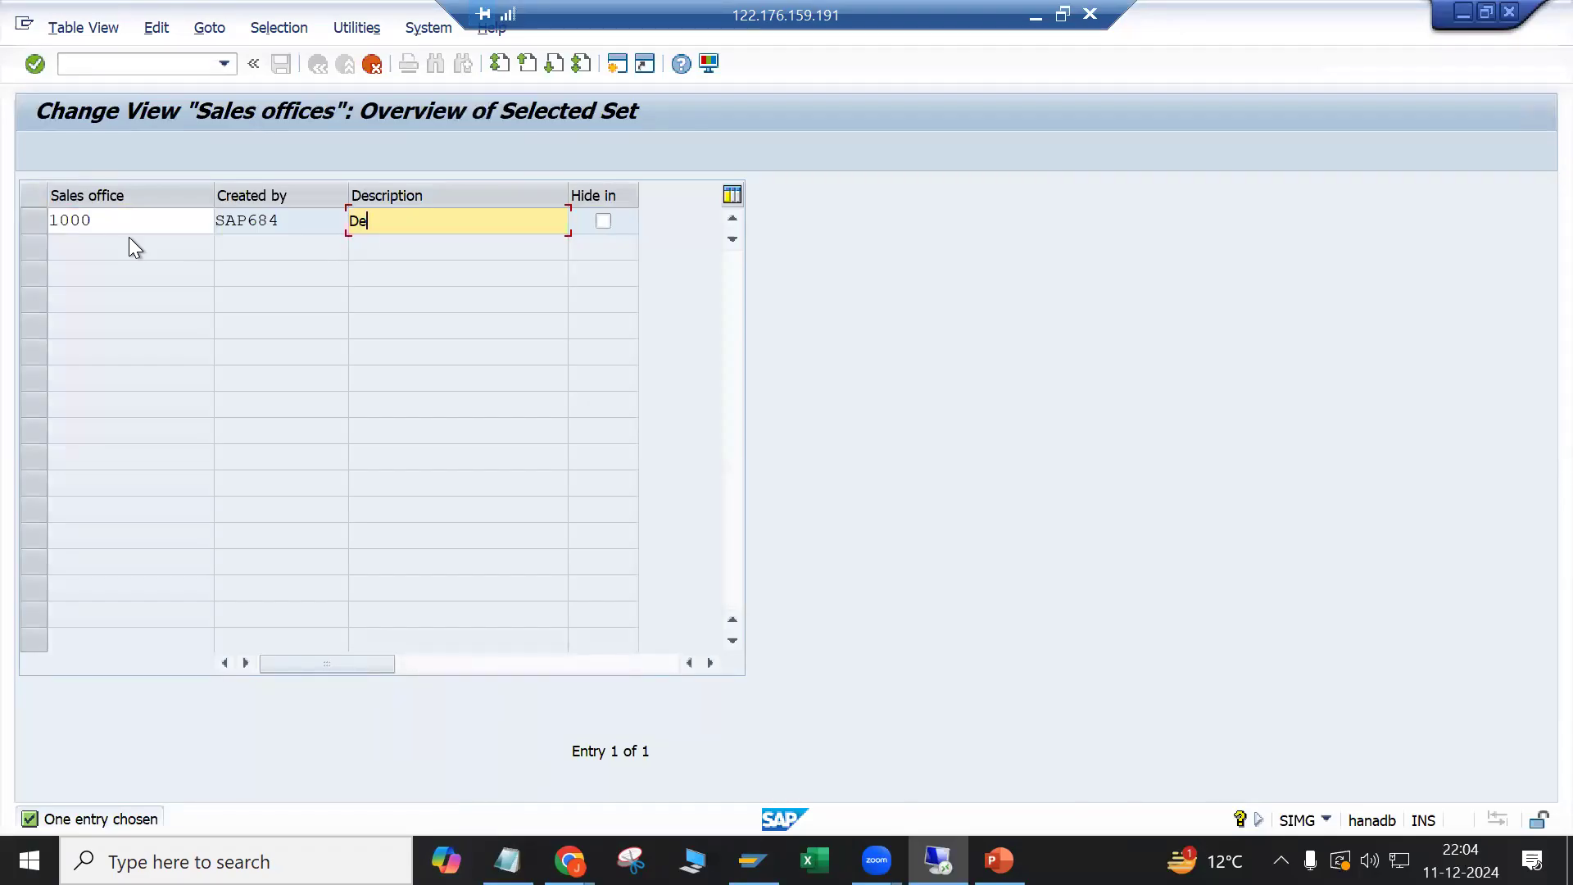
{"action": "type", "text": "lhi Sales office"}
{"action": "key", "text": "Return"}
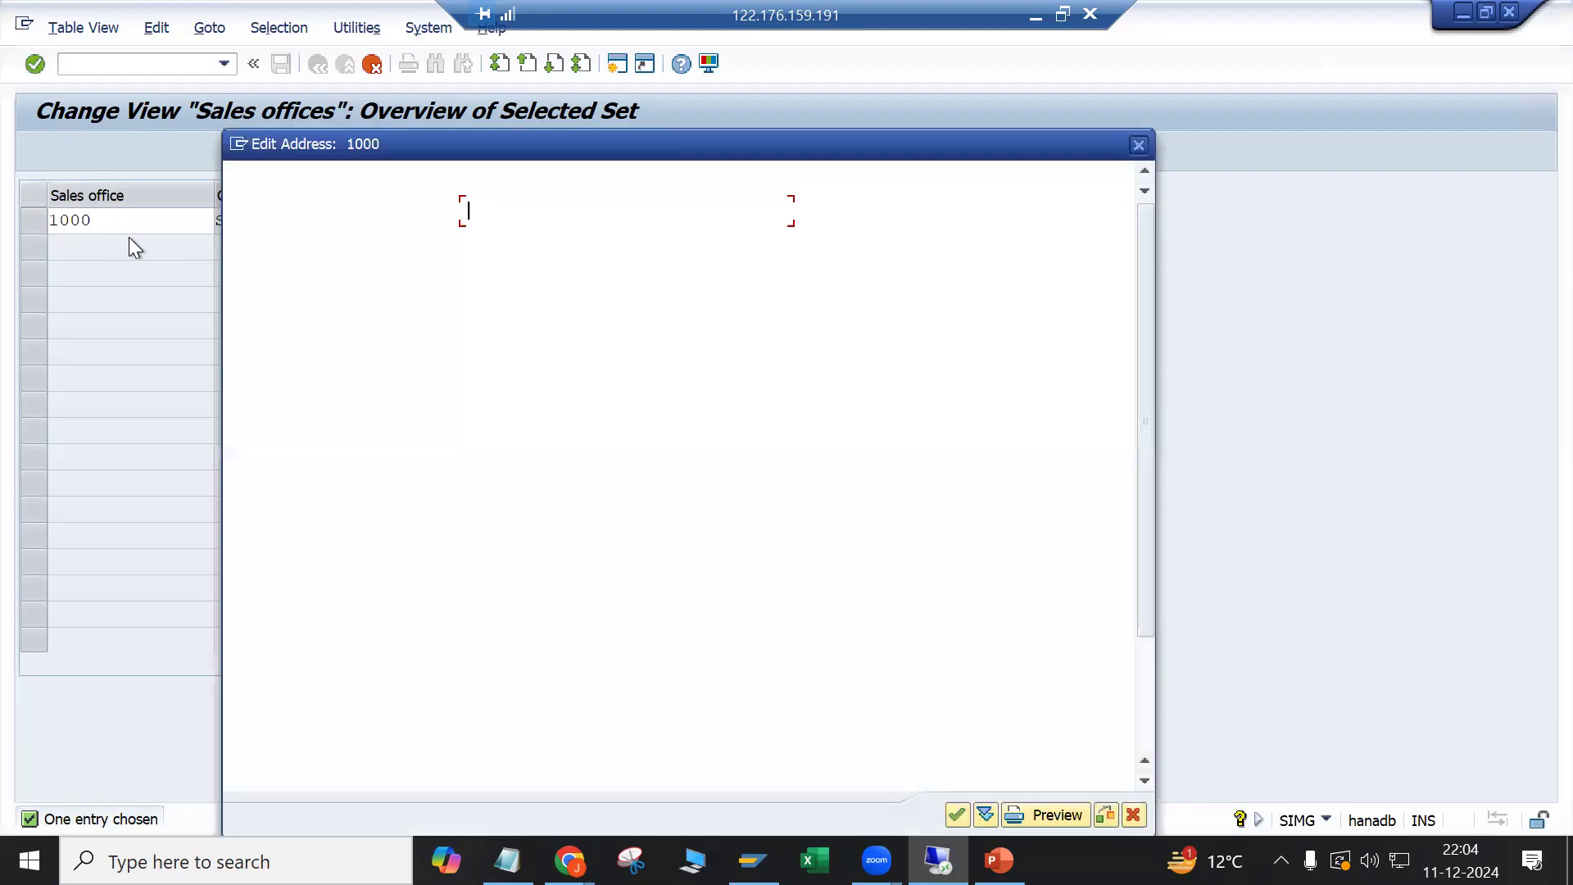
Step: Enter Delhi Sales Office as the address name of office 1000, set the region to 30 and confirm the copy
{"action": "left_click", "coordinate": [482, 244]}
{"action": "left_click_drag", "start_coordinate": [517, 154], "coordinate": [646, 151]}
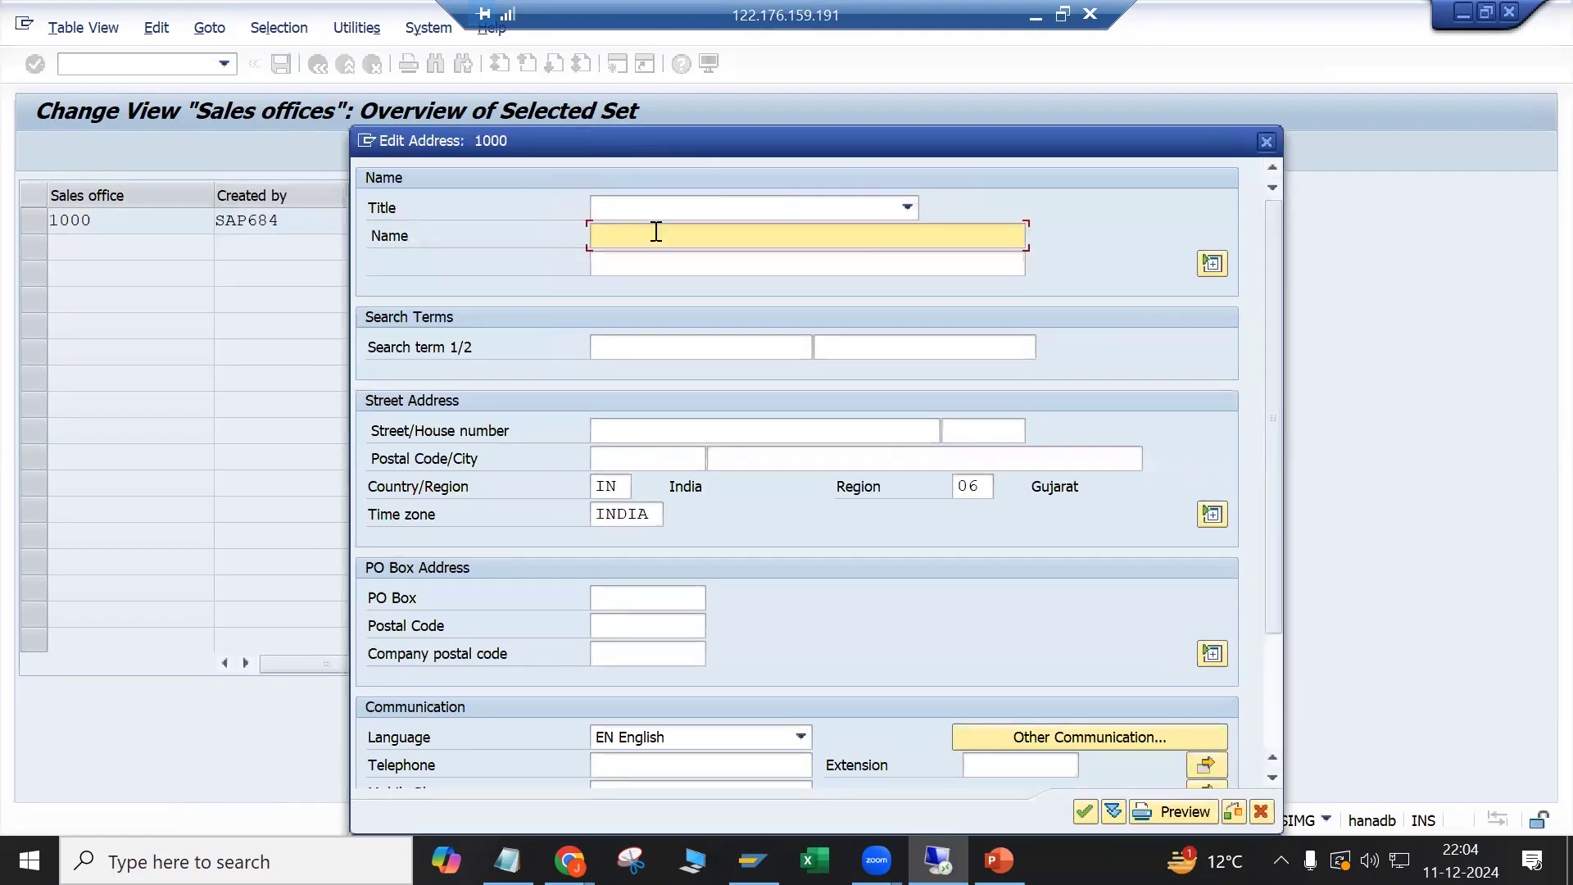
{"action": "type", "text": "Delhi Sales Office"}
{"action": "left_click", "coordinate": [989, 486]}
{"action": "key", "text": "BackSpace"}
{"action": "key", "text": "BackSpace"}
{"action": "type", "text": "30"}
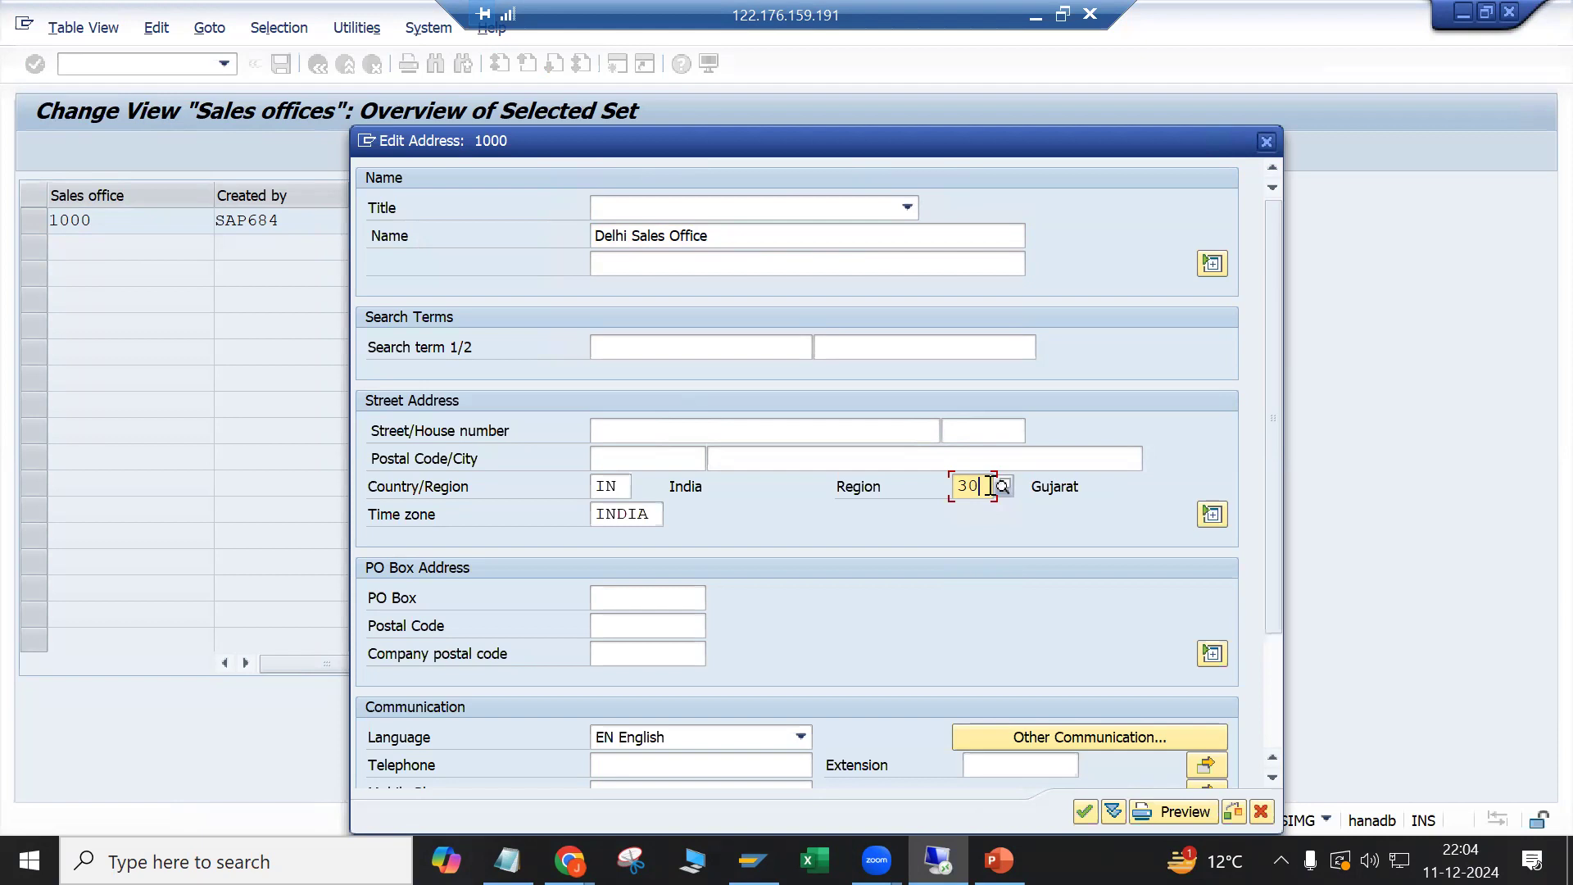
{"action": "key", "text": "Return"}
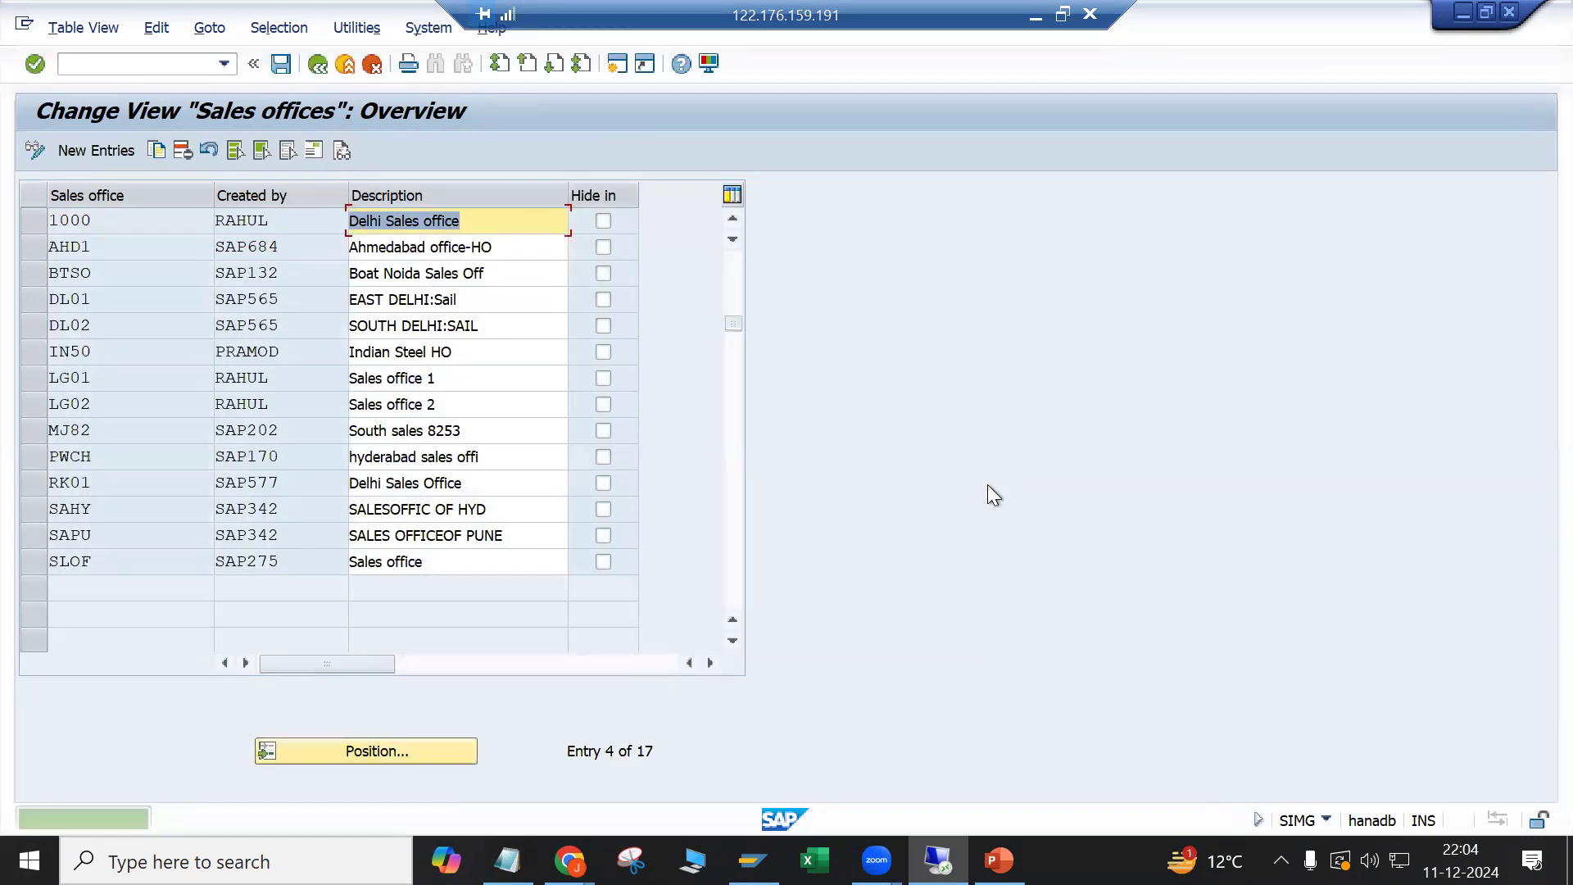
{"action": "left_click", "coordinate": [140, 220]}
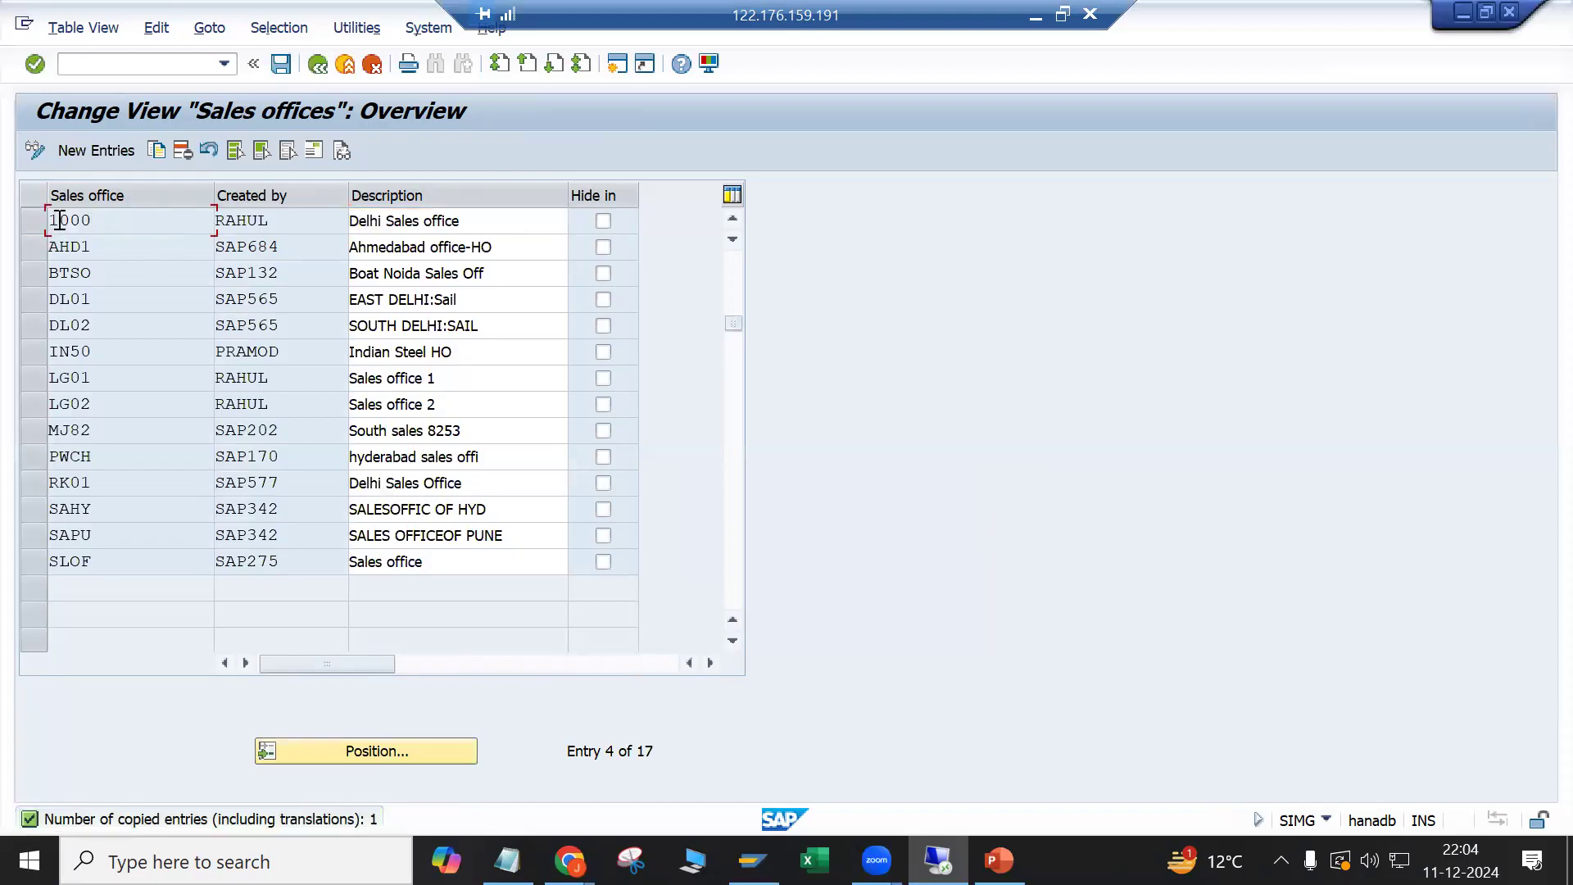
{"action": "left_click", "coordinate": [373, 221]}
{"action": "left_click", "coordinate": [627, 243]}
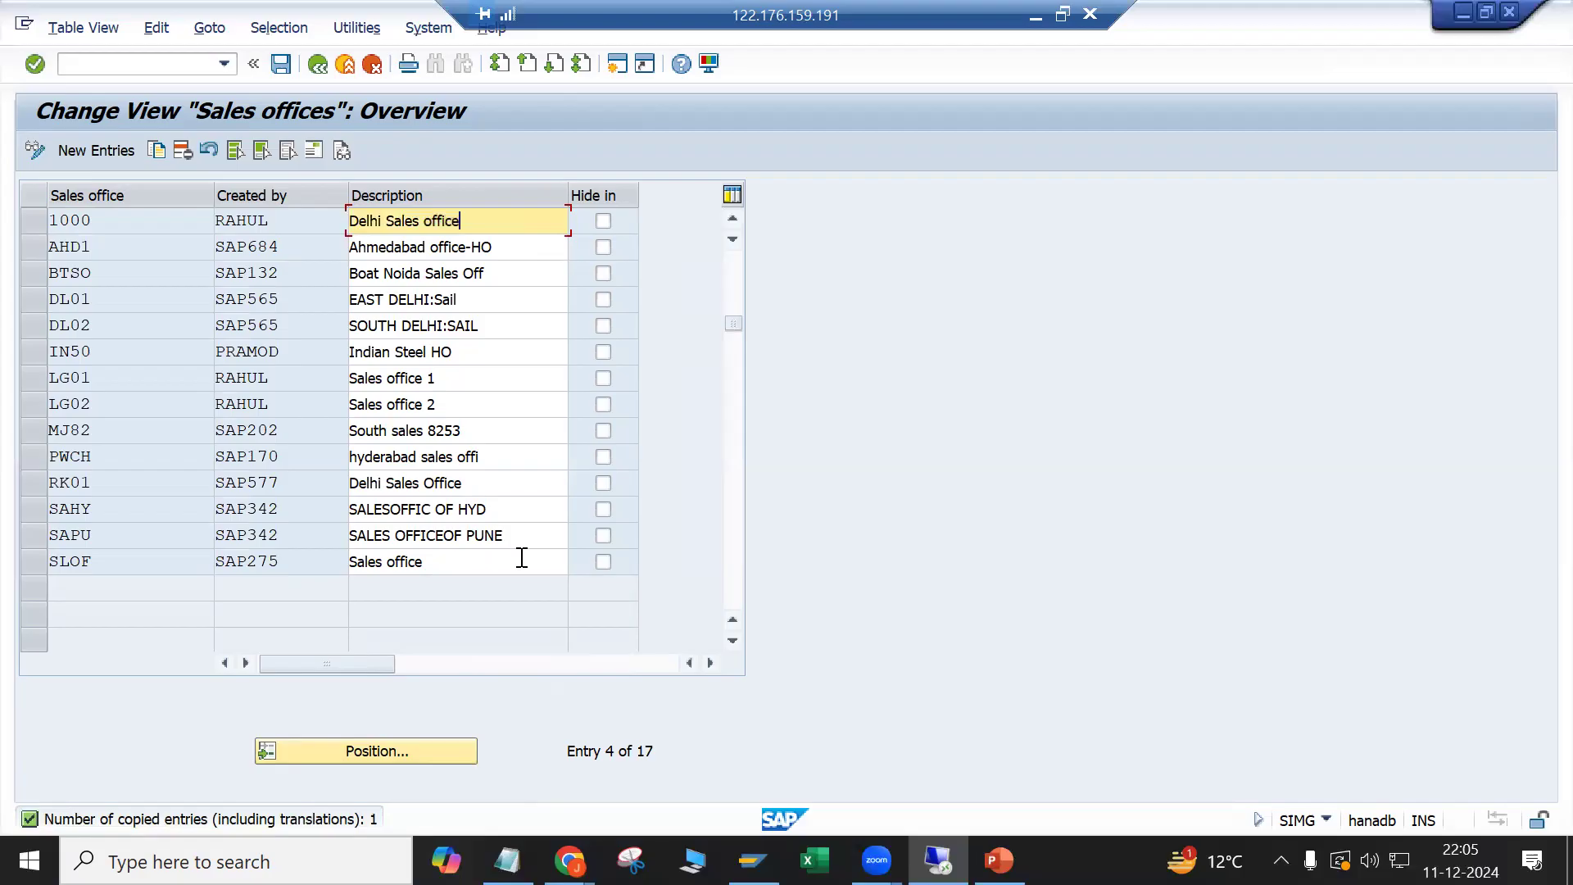
Step: Copy sales office 1000 and set the code of the copy to 2000
{"action": "left_click", "coordinate": [32, 214]}
{"action": "left_click", "coordinate": [158, 152]}
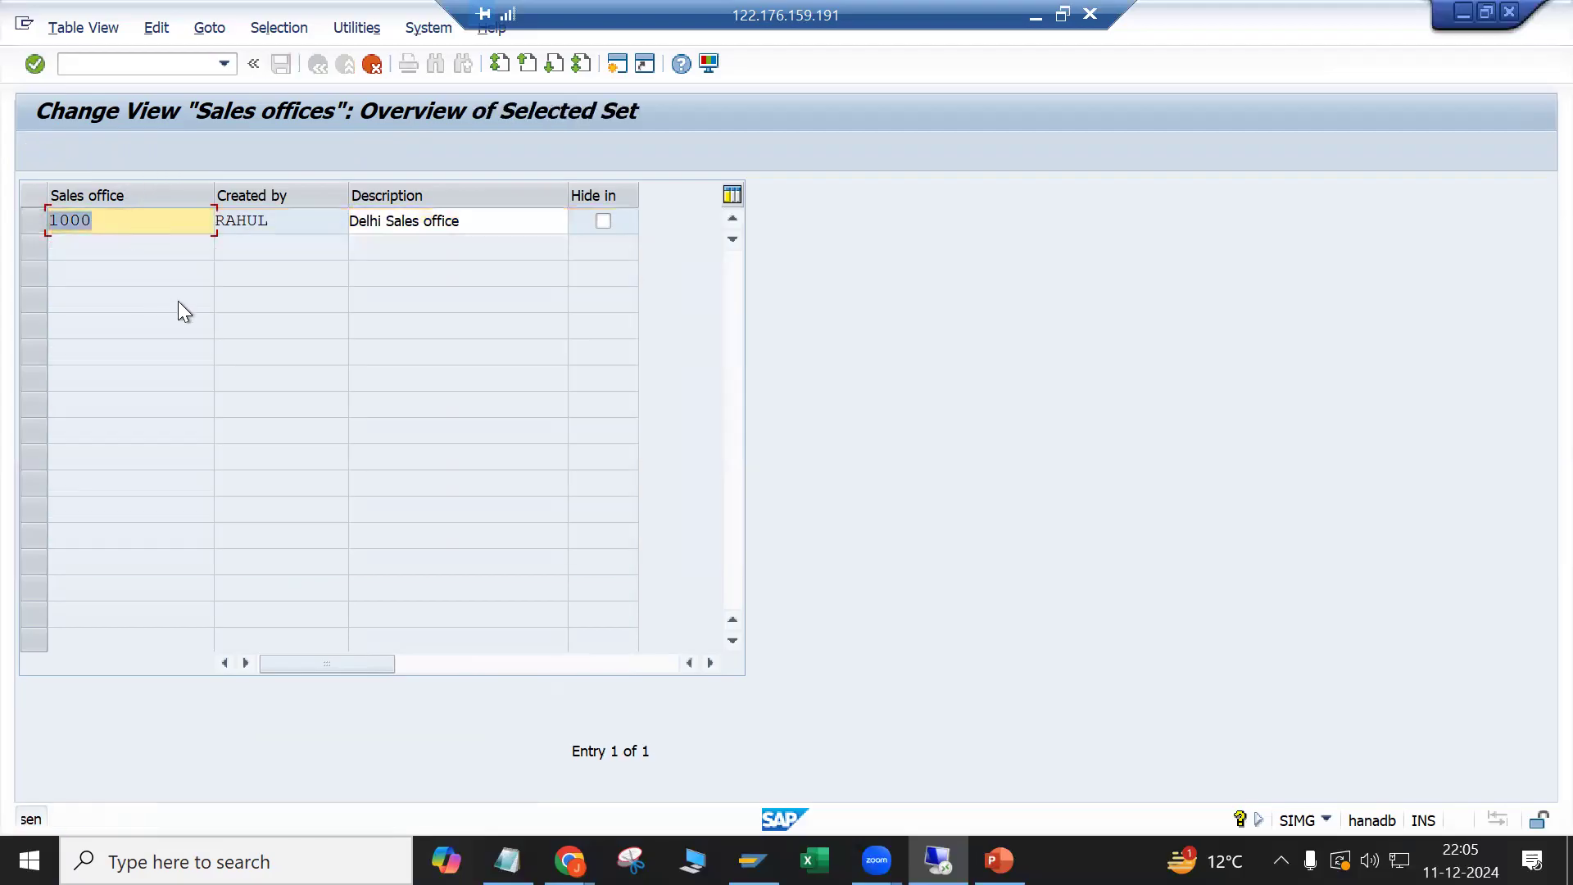
{"action": "key", "text": "BackSpace"}
{"action": "type", "text": "2"}
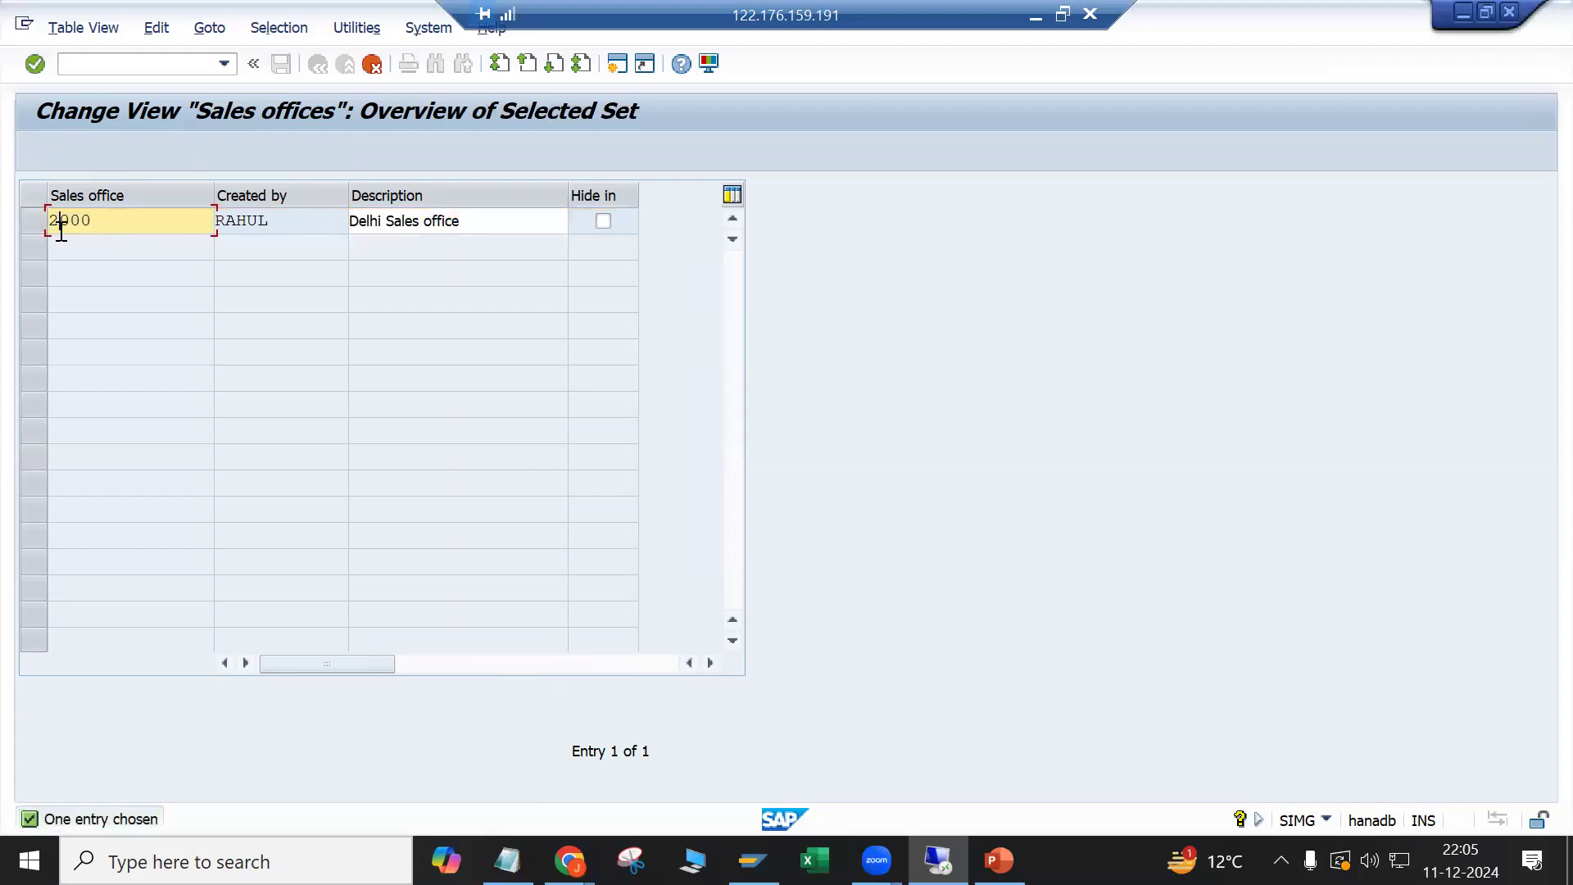
Step: Change the description of copied sales office 2000 to "Mumbai Sales office" and confirm the entry
{"action": "left_click", "coordinate": [382, 224]}
{"action": "key", "text": "BackSpace"}
{"action": "key", "text": "BackSpace"}
{"action": "key", "text": "BackSpace"}
{"action": "key", "text": "BackSpace"}
{"action": "key", "text": "BackSpace"}
{"action": "type", "text": "Mumbai"}
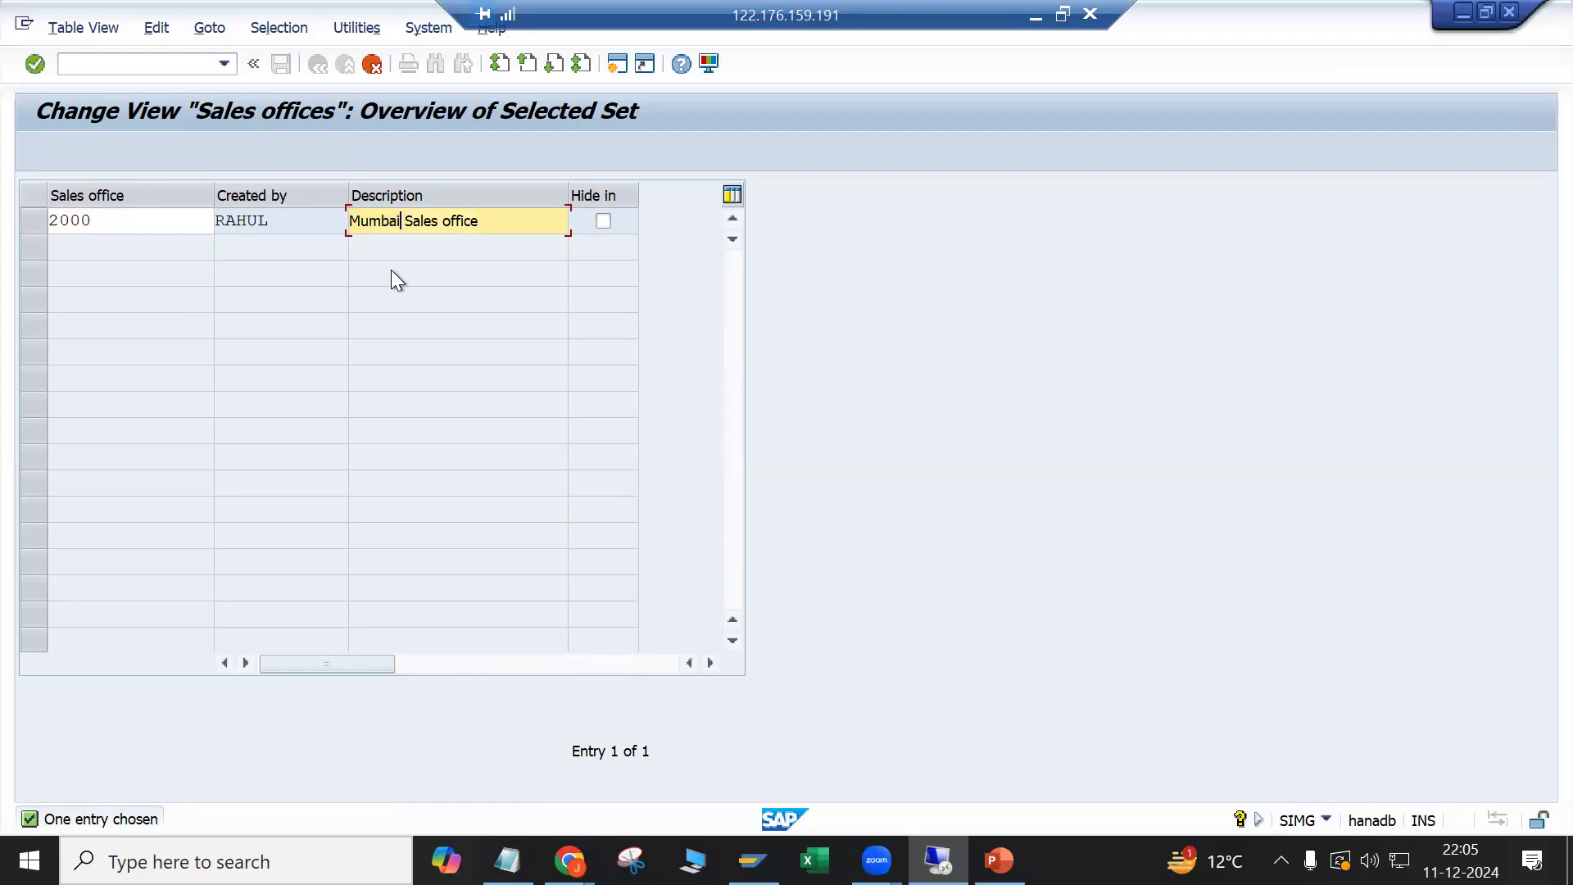
{"action": "key", "text": "Return"}
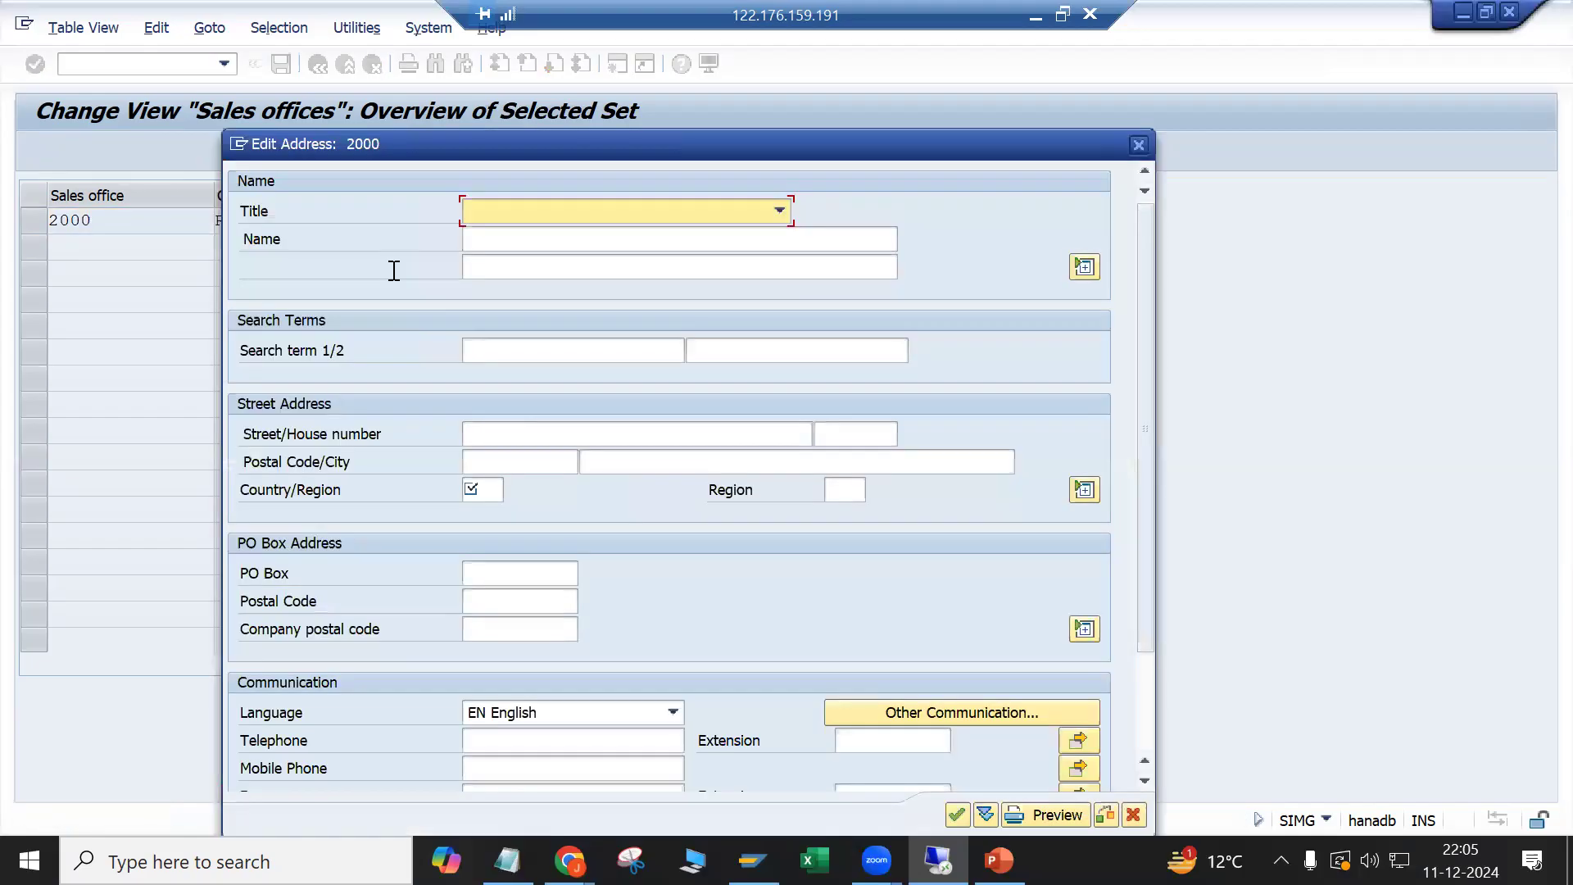
Step: Fill in the address of sales office 2000 with name "Mumbai Office", country IN and region 13, and confirm it
{"action": "left_click", "coordinate": [548, 237]}
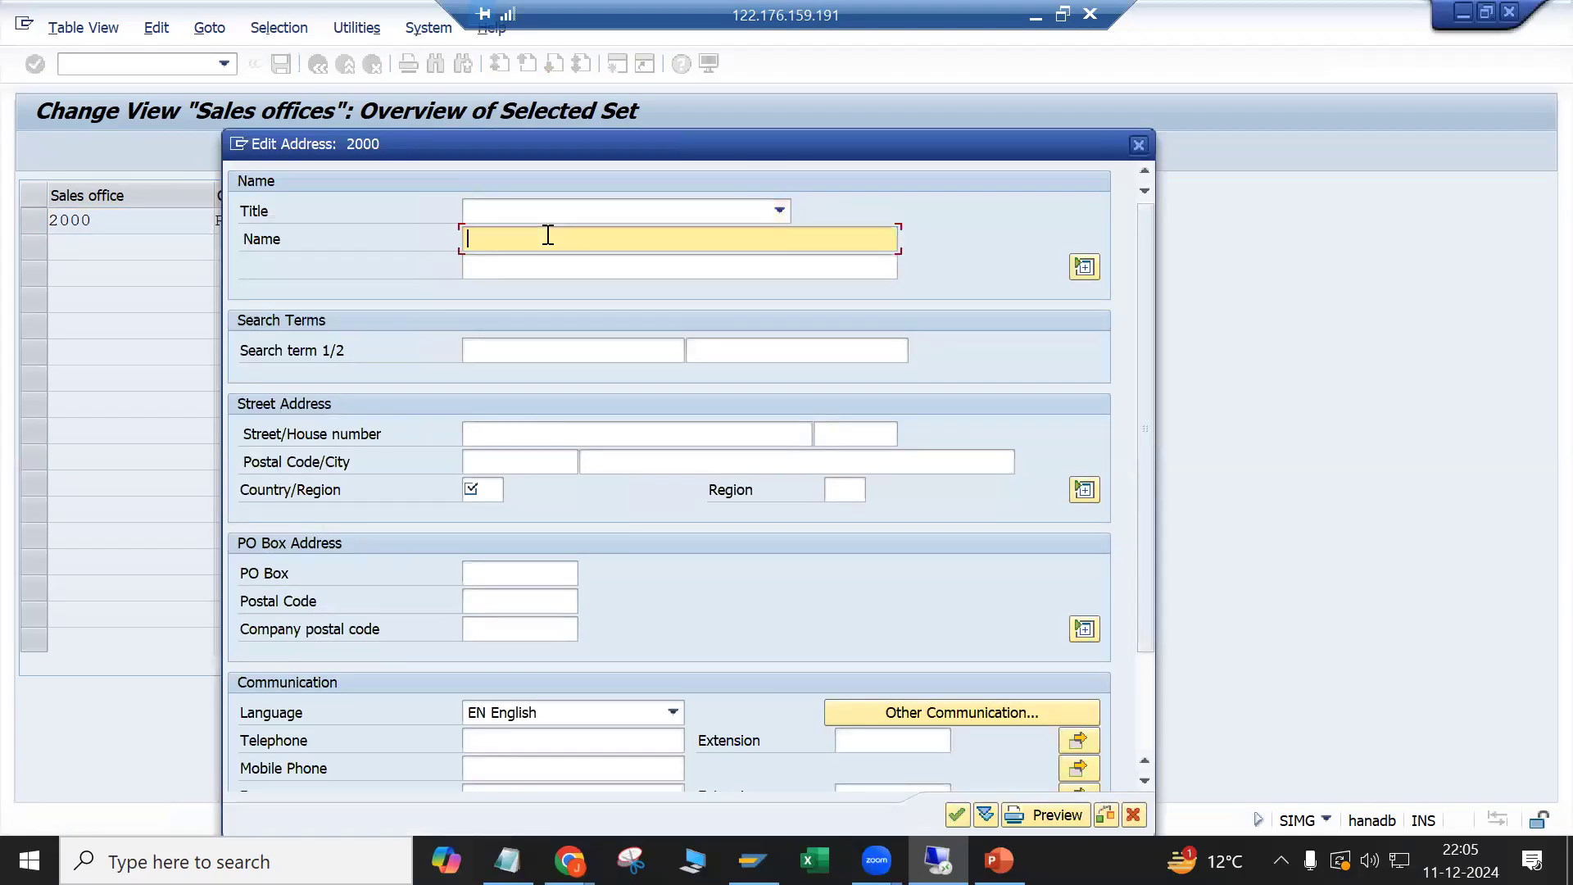
{"action": "type", "text": "Mumbai Office"}
{"action": "key", "text": "Tab"}
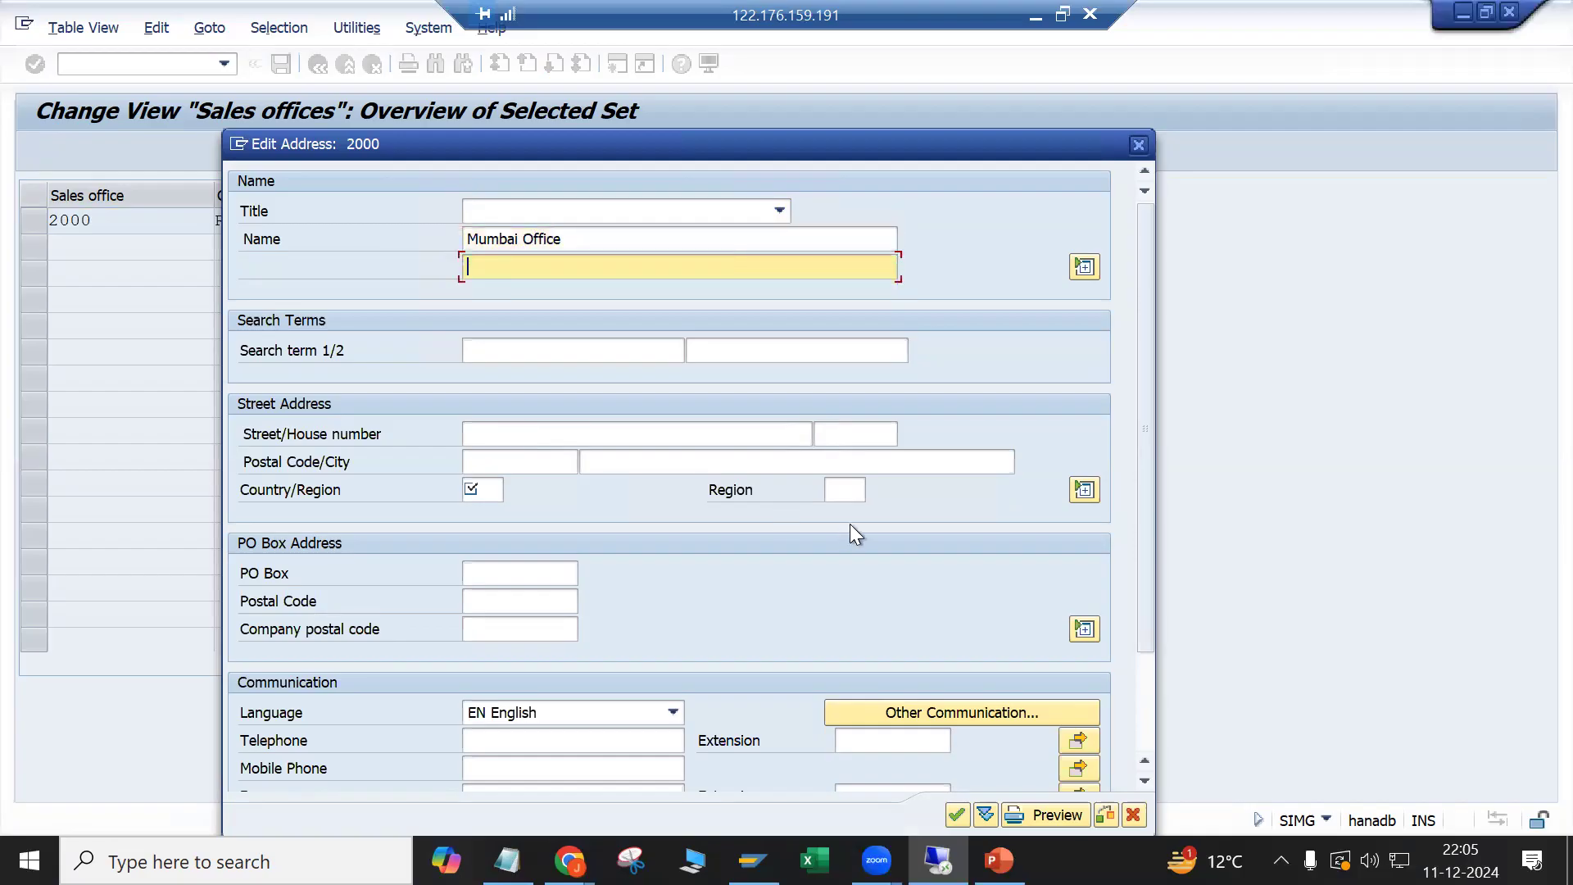
{"action": "left_click", "coordinate": [475, 489]}
{"action": "type", "text": "IN"}
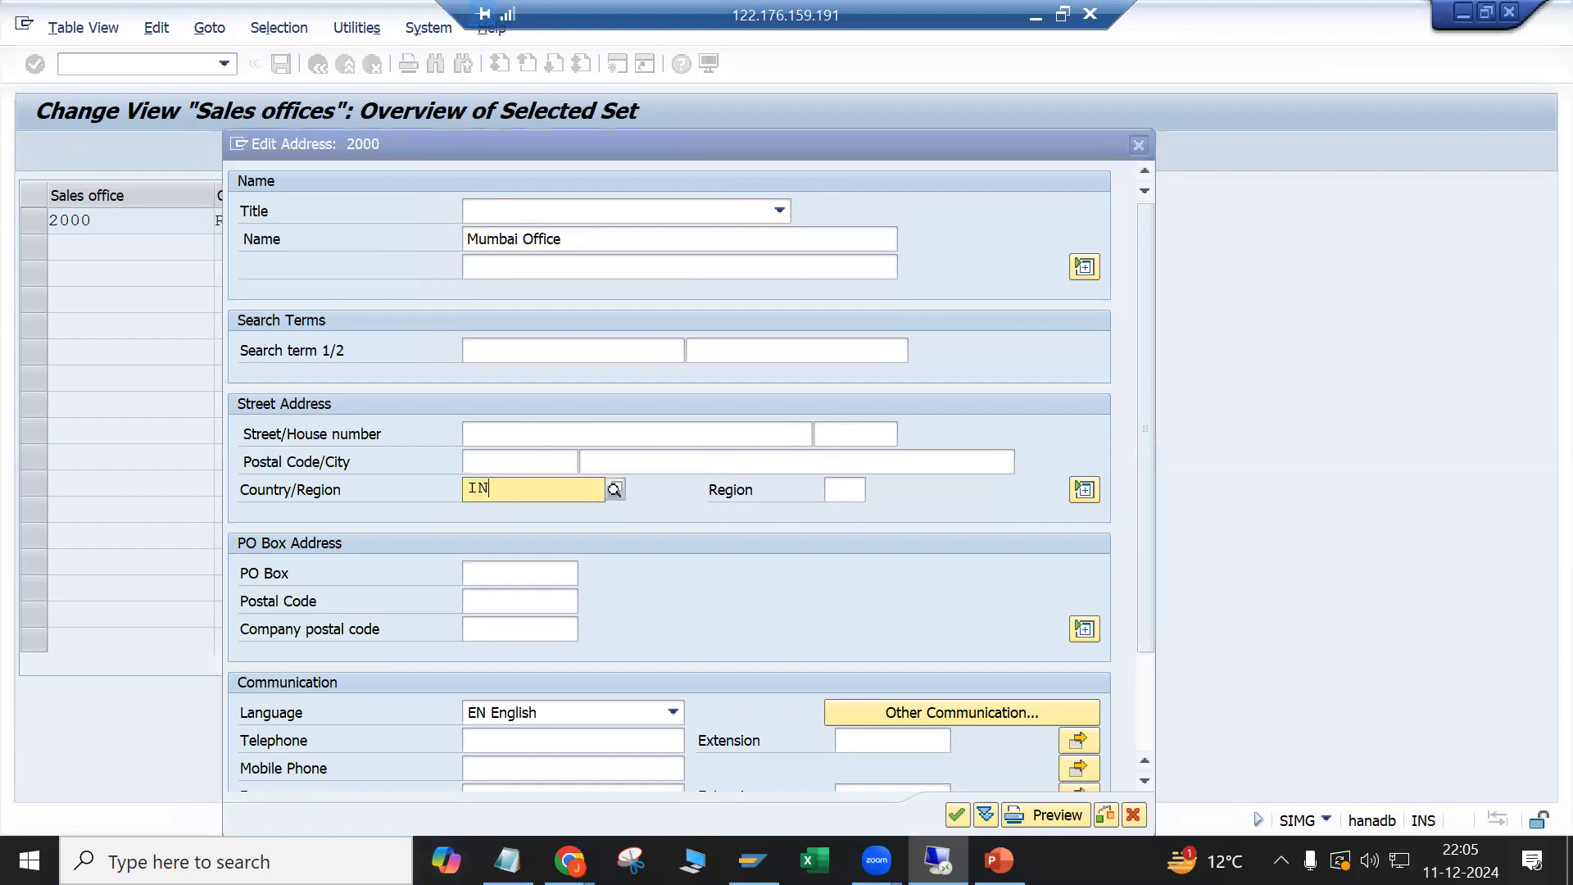
{"action": "left_click", "coordinate": [491, 536]}
{"action": "left_click", "coordinate": [844, 489]}
{"action": "type", "text": "13"}
{"action": "key", "text": "Return"}
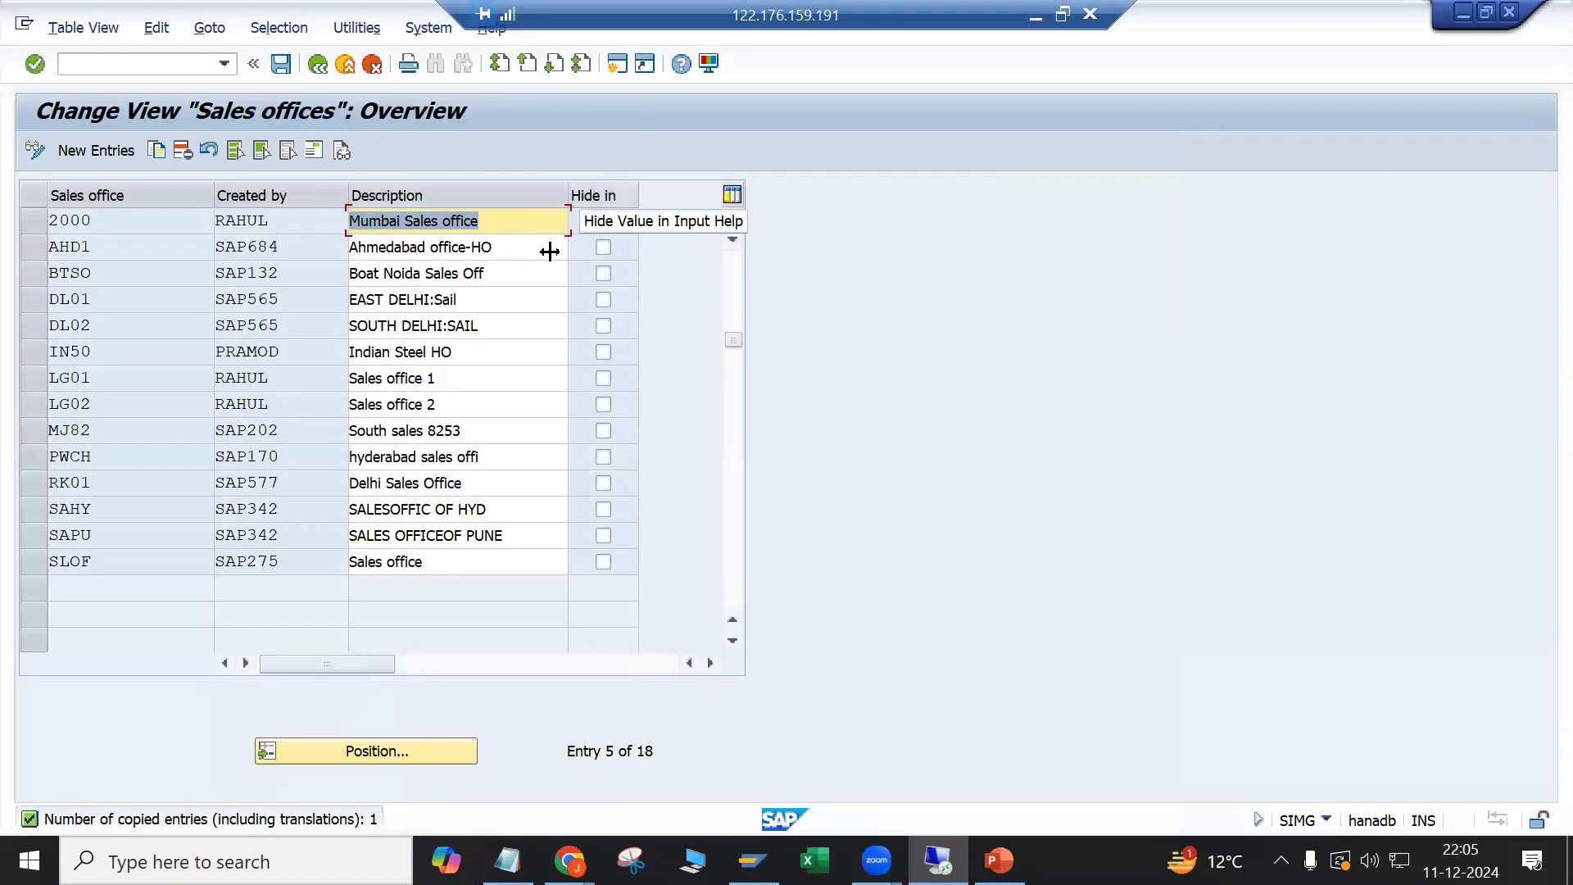
Step: Mark sales office 2000 as hidden in input help, read the setting's field help, and clear the mark again
{"action": "left_click", "coordinate": [603, 223]}
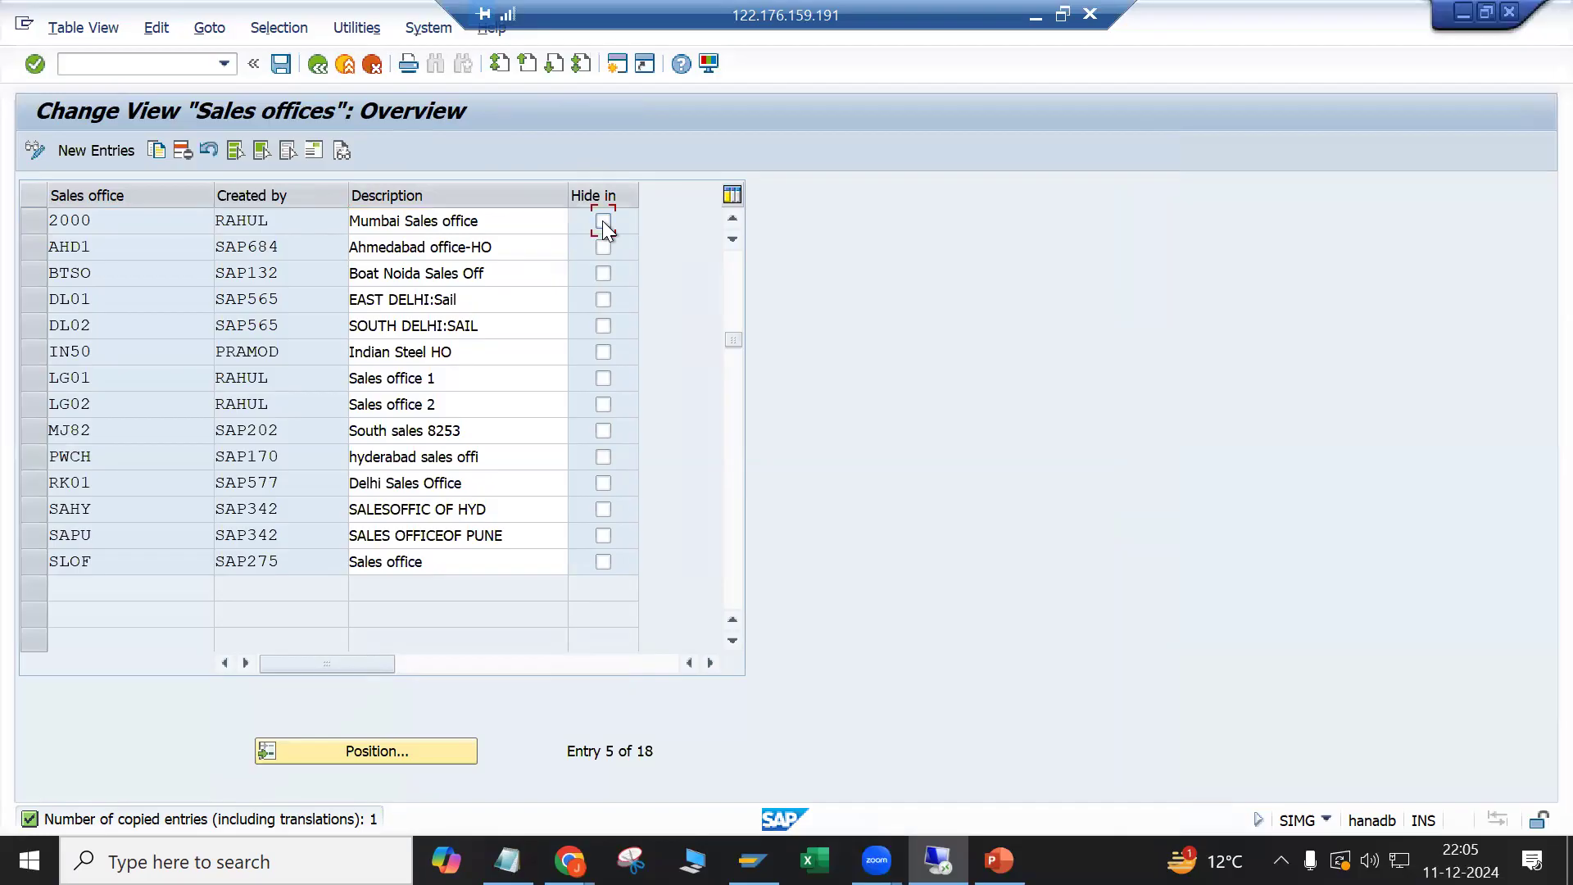
{"action": "key", "text": "XF86AudioMute"}
{"action": "key", "text": "XF86AudioMute"}
{"action": "left_click", "coordinate": [606, 217]}
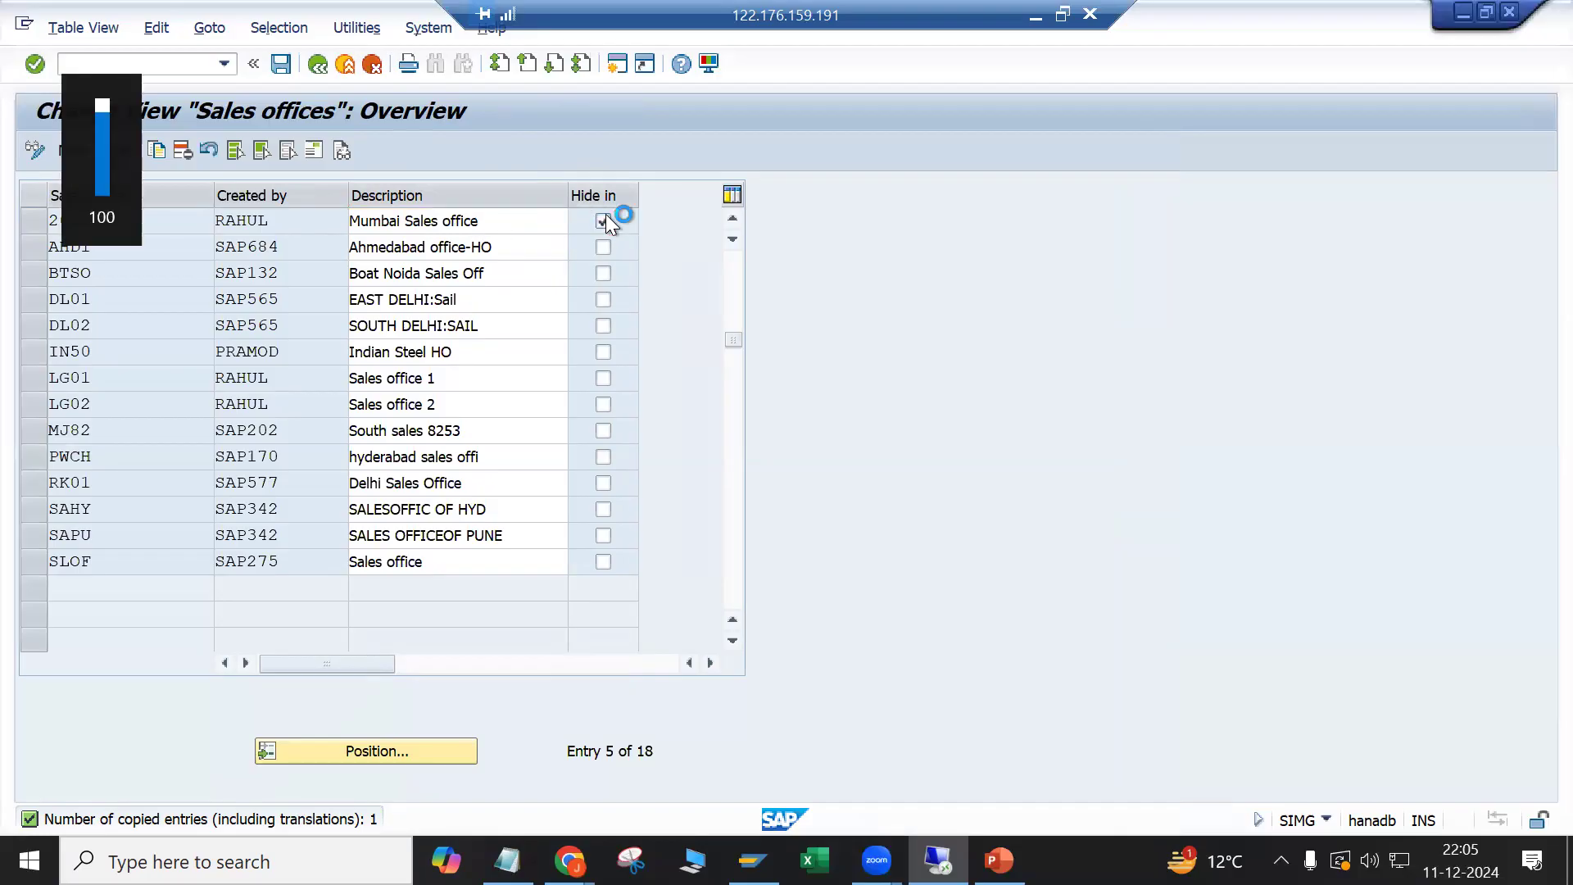
{"action": "key", "text": "F1"}
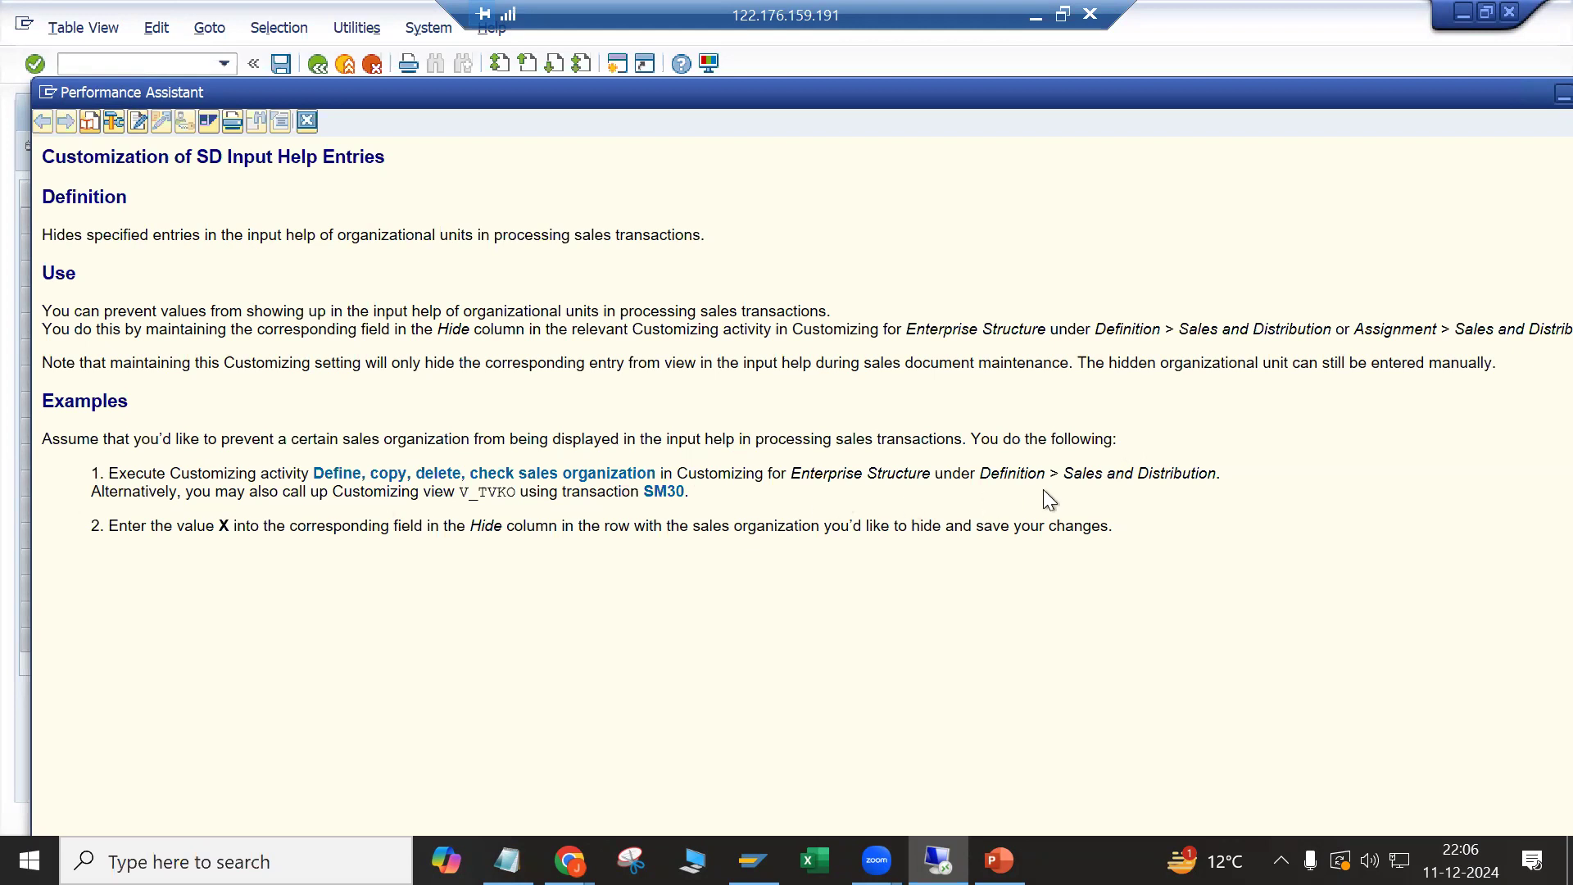
{"action": "left_click", "coordinate": [306, 121]}
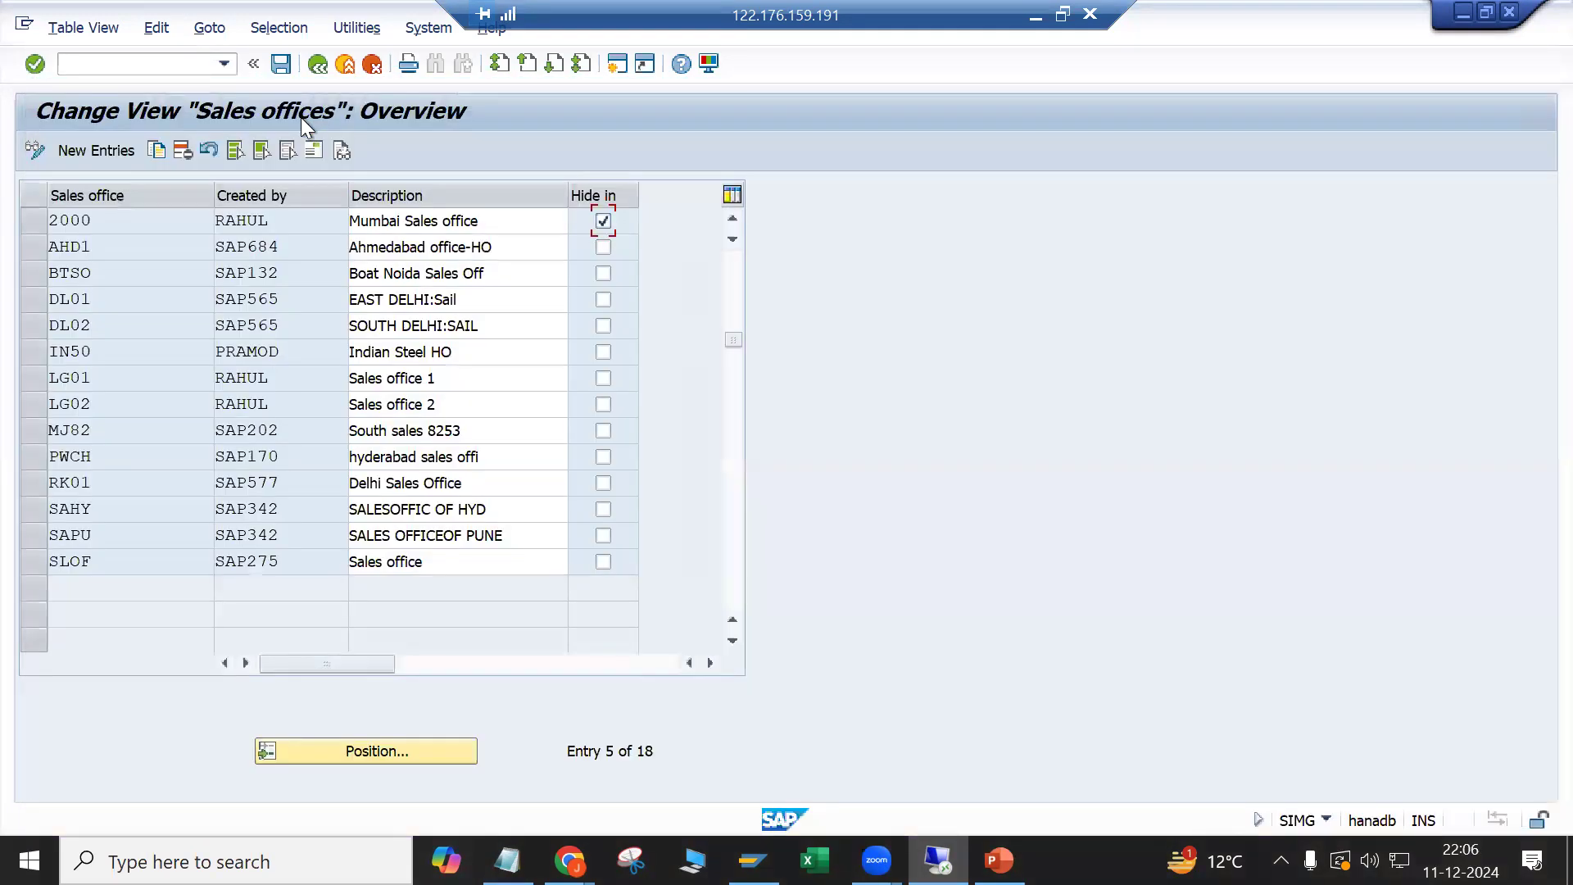
{"action": "left_click", "coordinate": [601, 226]}
Step: Leave the sales office overview and save the changes to the customizing request "LG Org structure - 11 Dec 2024"
{"action": "left_click", "coordinate": [115, 219]}
{"action": "left_click", "coordinate": [318, 65]}
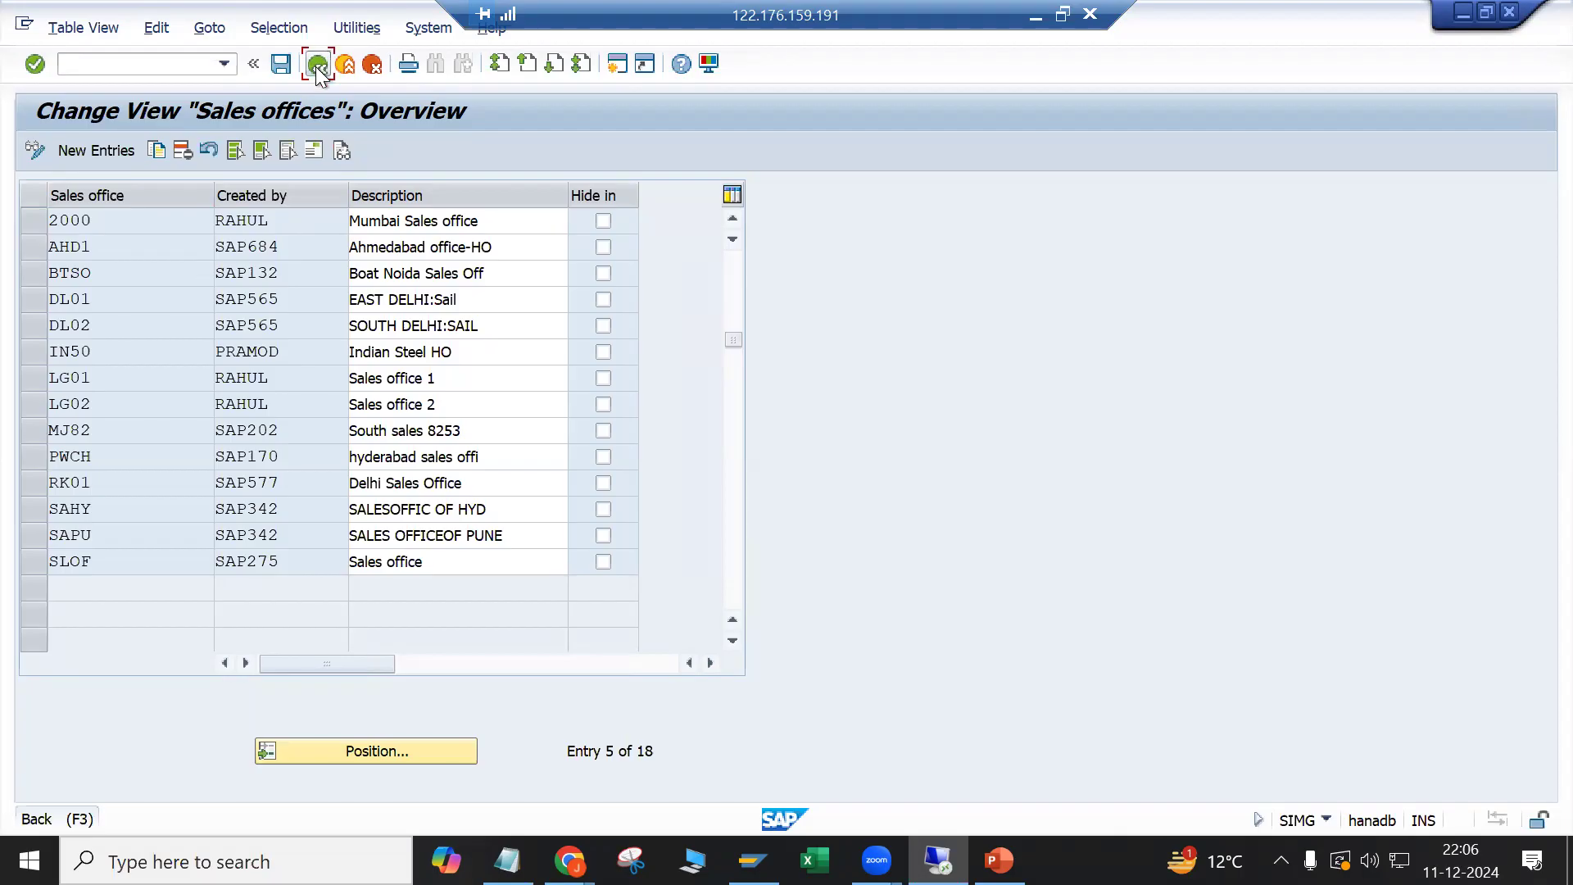
{"action": "left_click", "coordinate": [319, 70]}
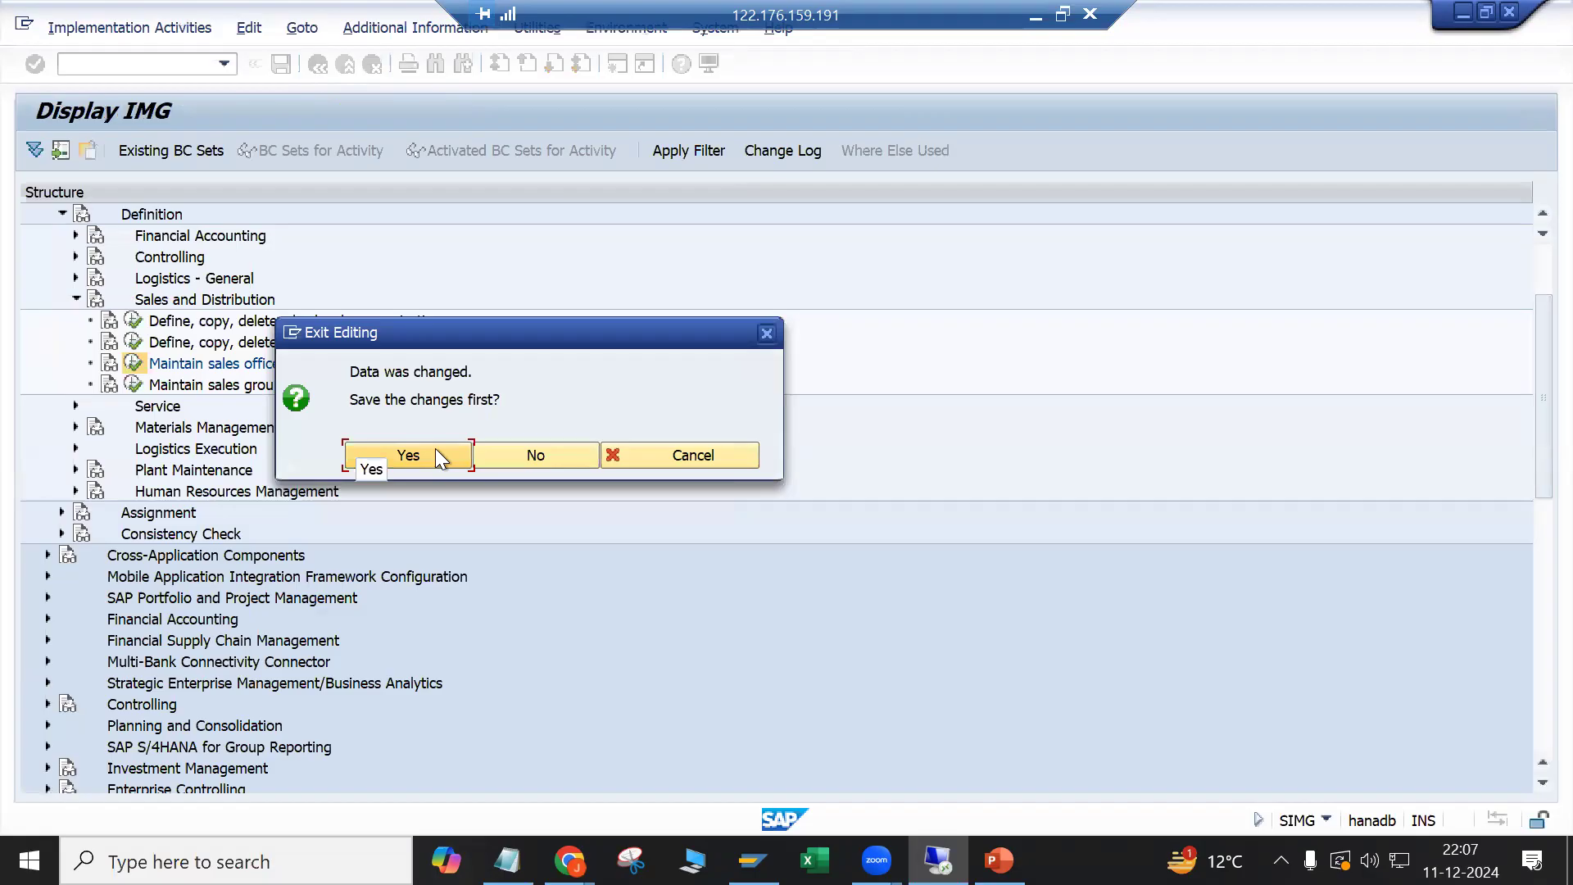
{"action": "left_click", "coordinate": [402, 456]}
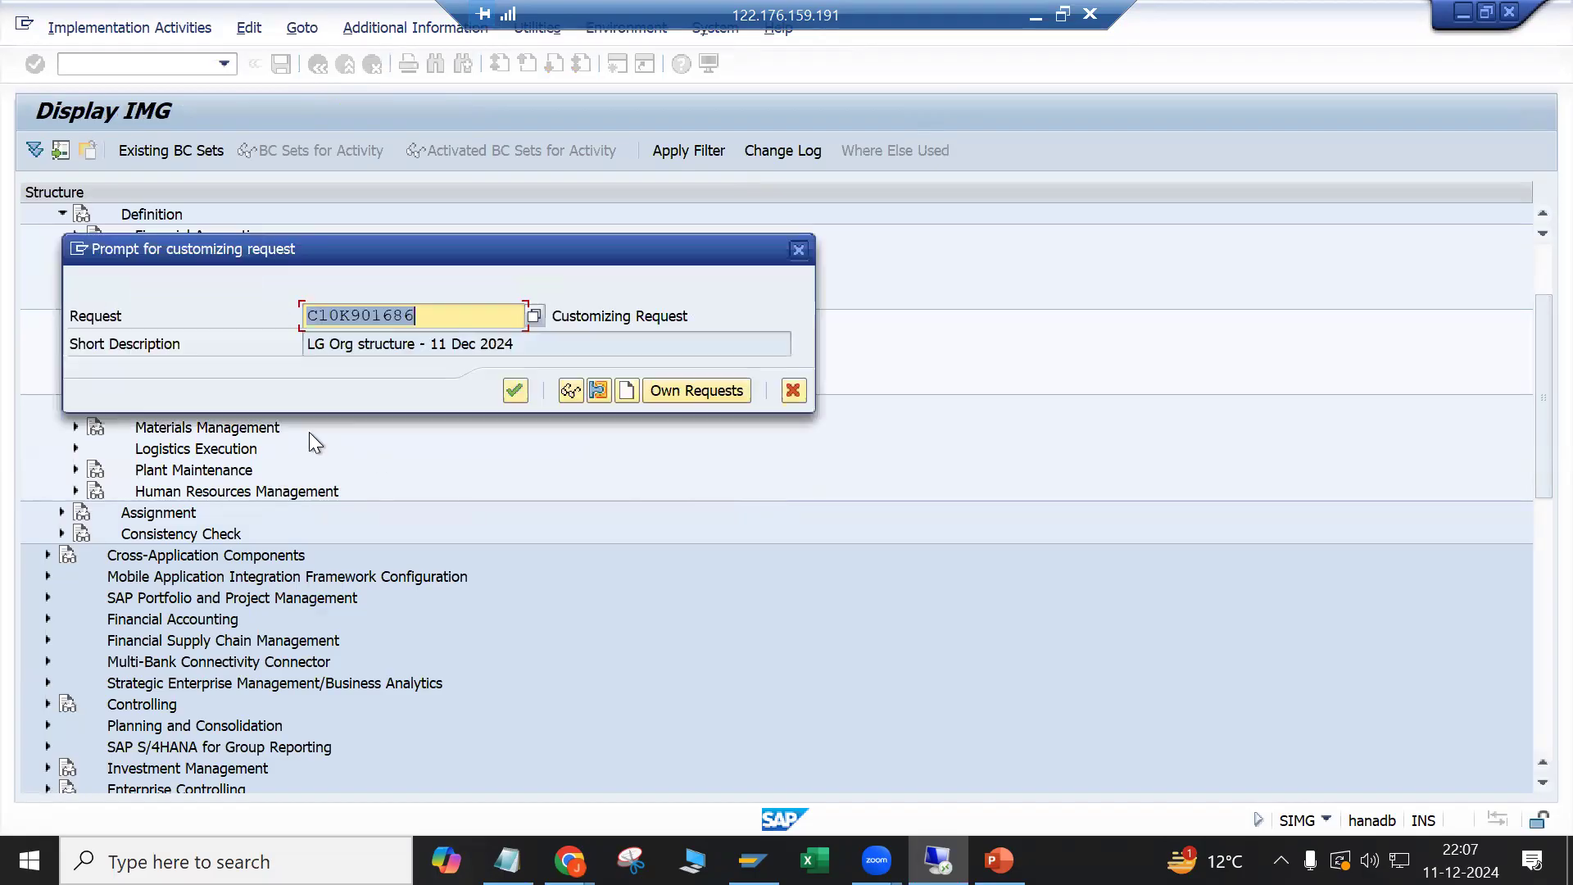
{"action": "left_click", "coordinate": [514, 390]}
Step: Reopen sales office maintenance, mark office 0001 as hidden, and read the field help on hiding entries
{"action": "left_click", "coordinate": [133, 363]}
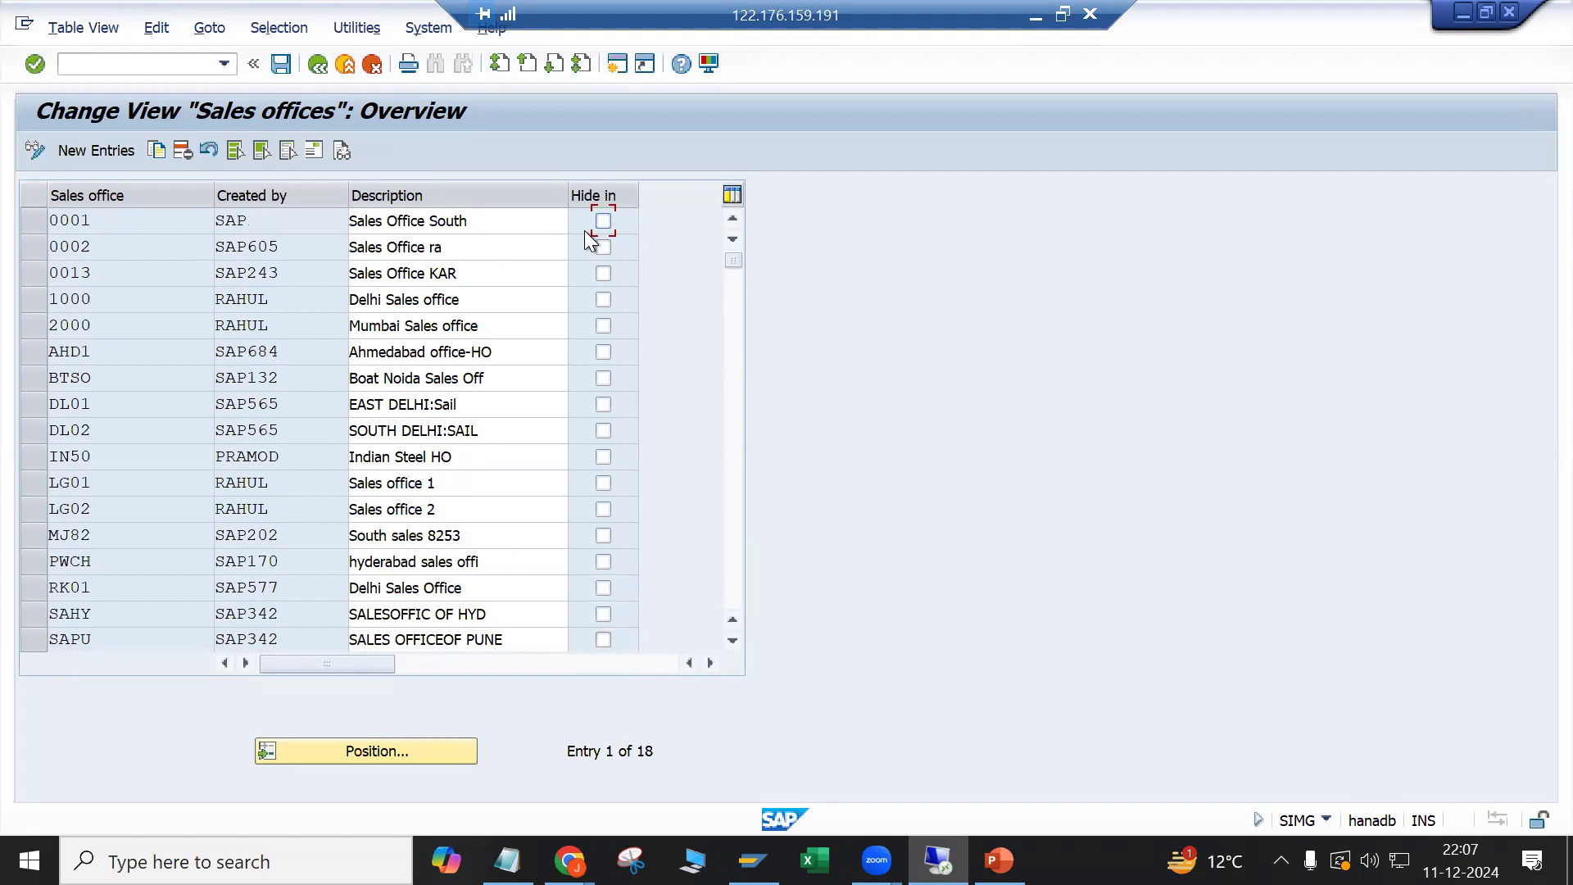
{"action": "key", "text": "XF86AudioMute"}
{"action": "key", "text": "XF86AudioMute"}
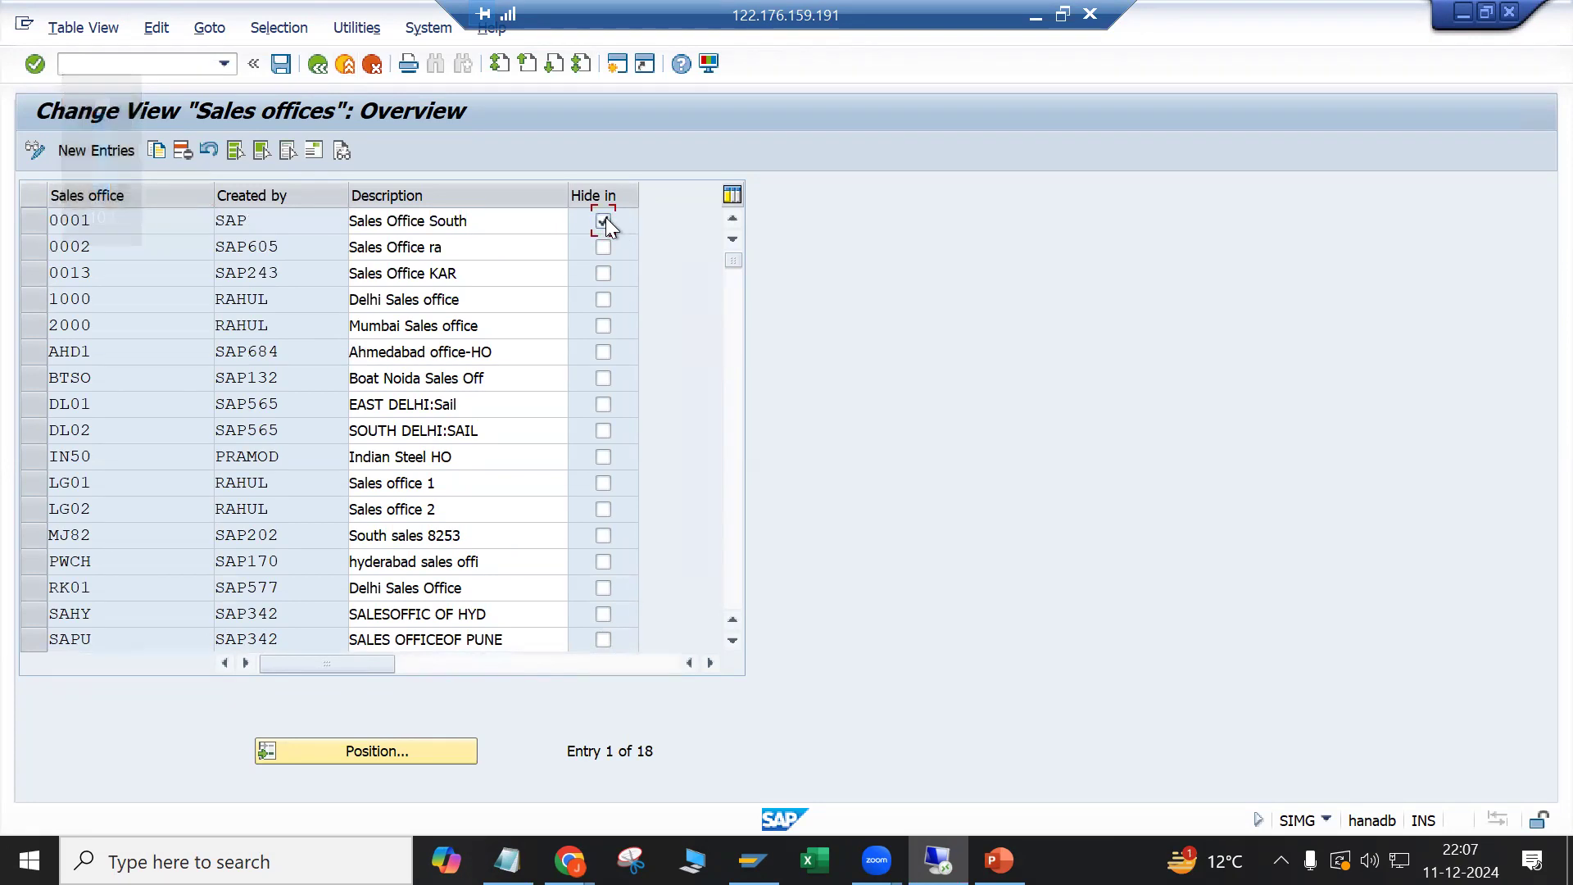
{"action": "key", "text": "F1"}
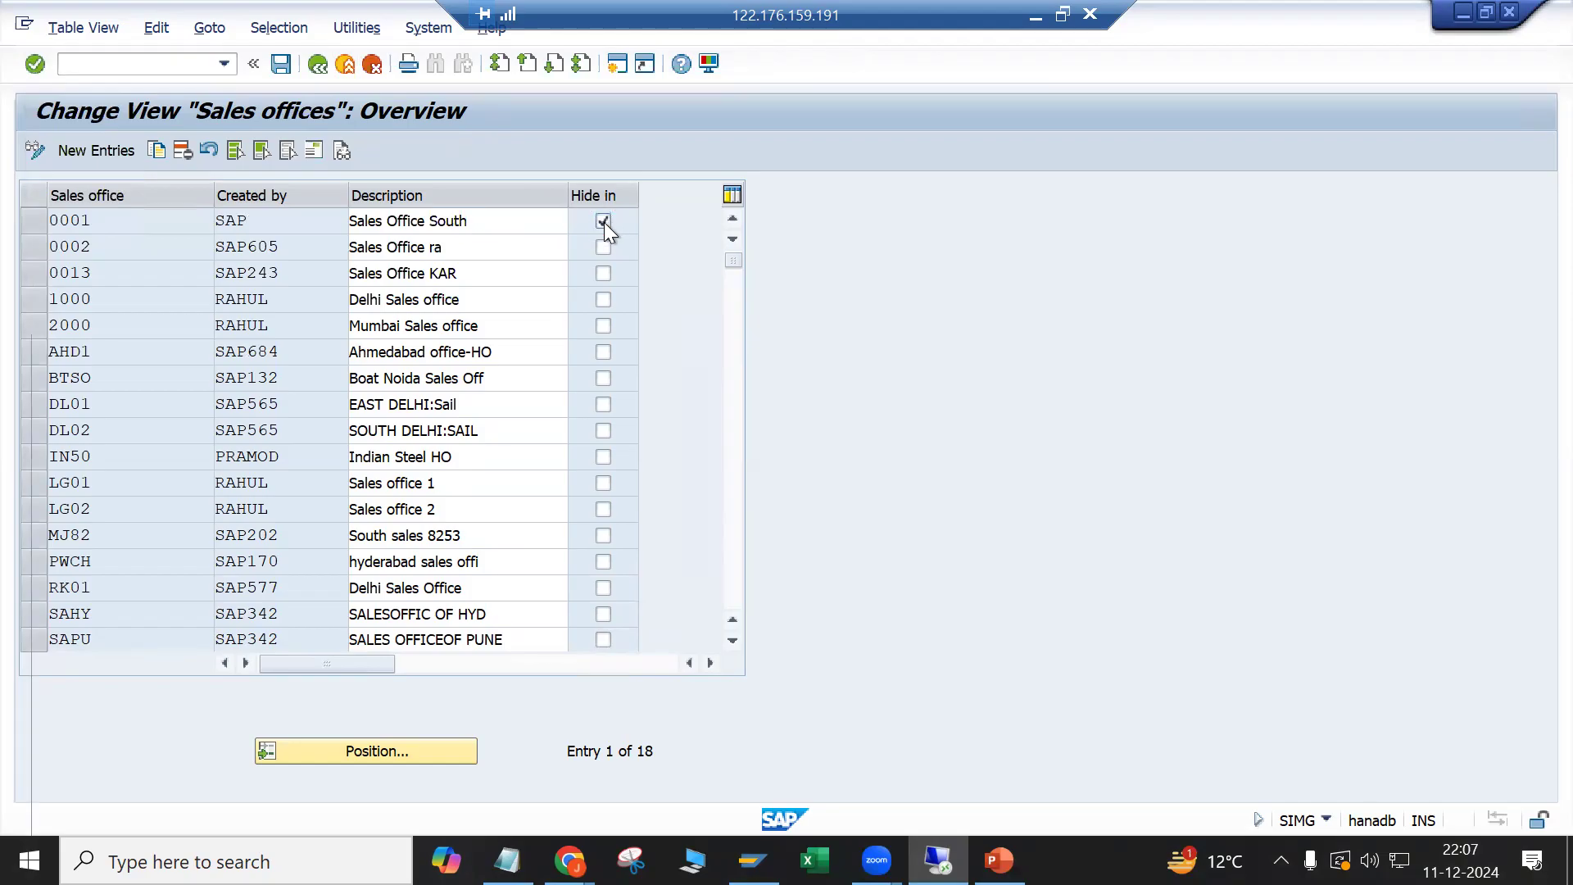
{"action": "key", "text": "F1"}
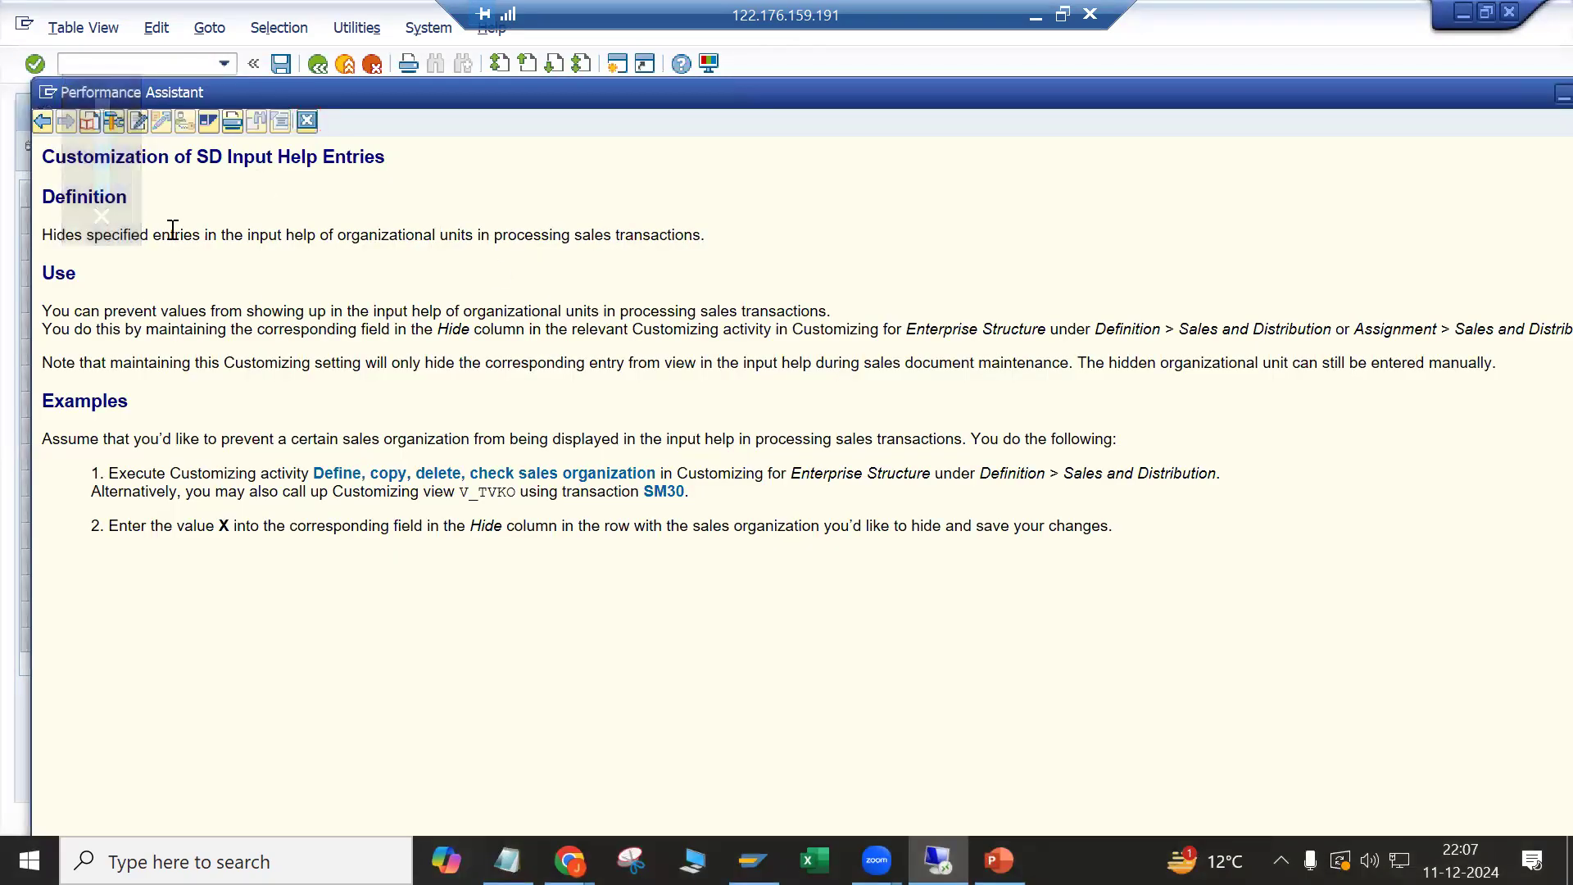
{"action": "left_click", "coordinate": [307, 121]}
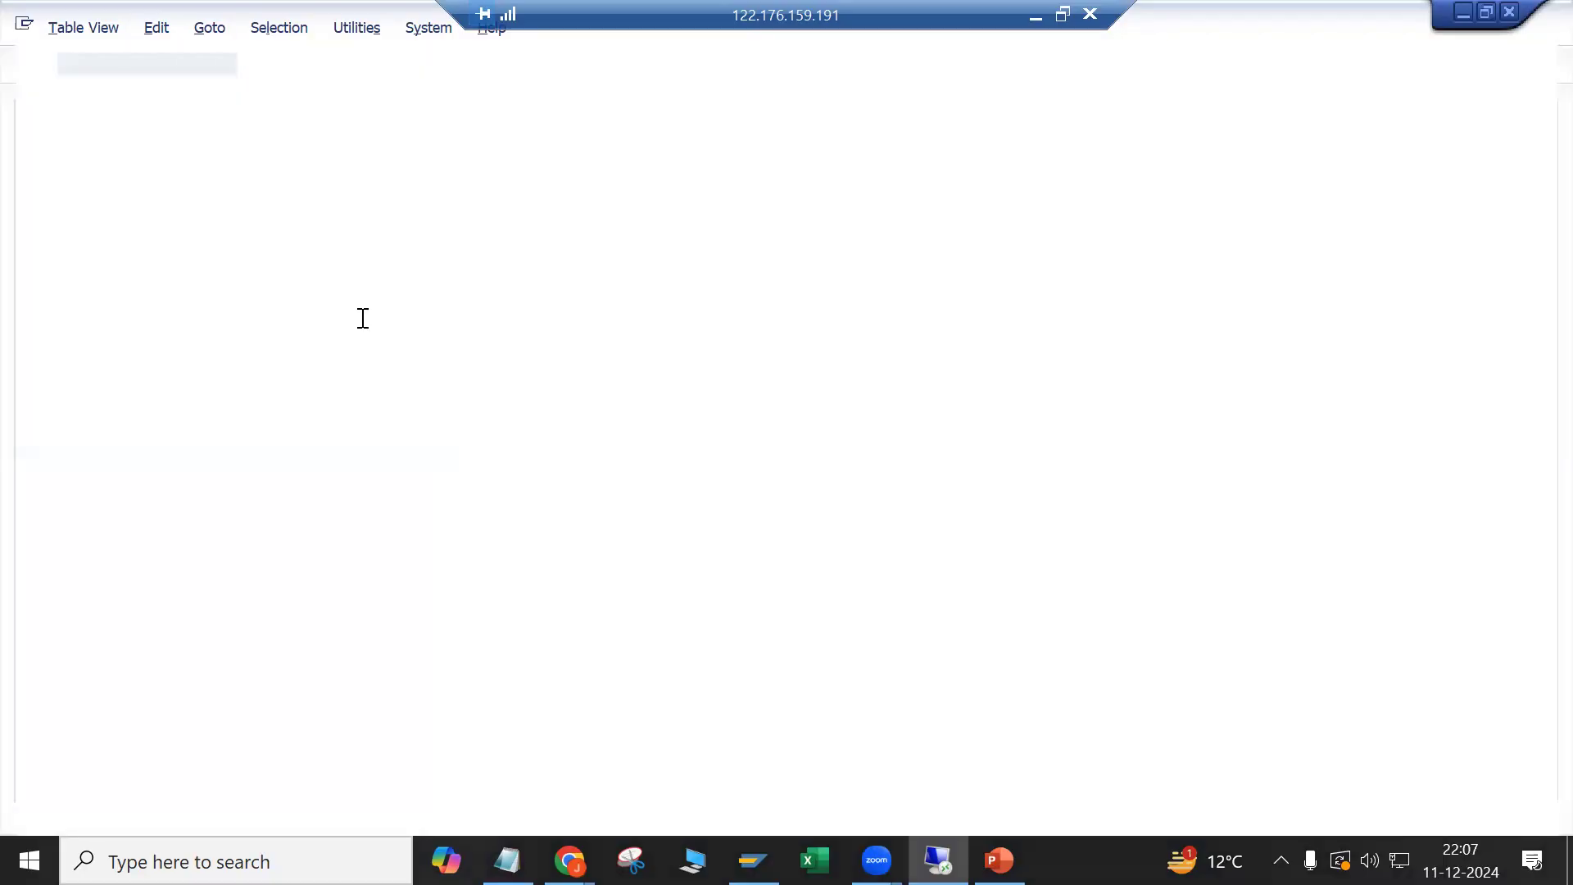
Step: Read the field help that defines a sales office and clear the hidden mark on office 0001
{"action": "left_click", "coordinate": [145, 221]}
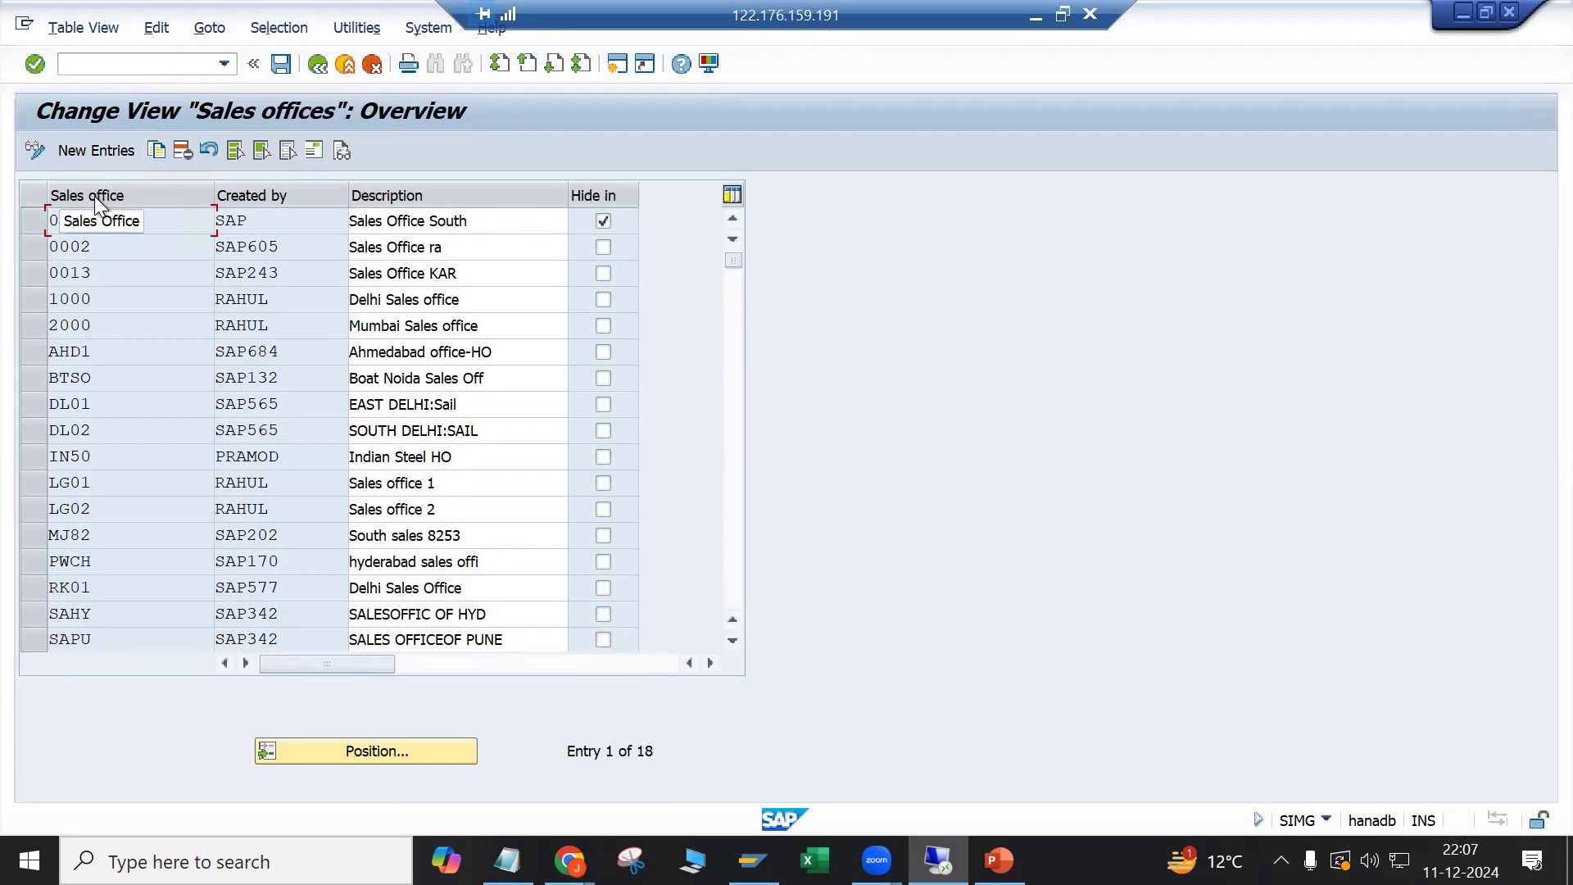
{"action": "key", "text": "F1"}
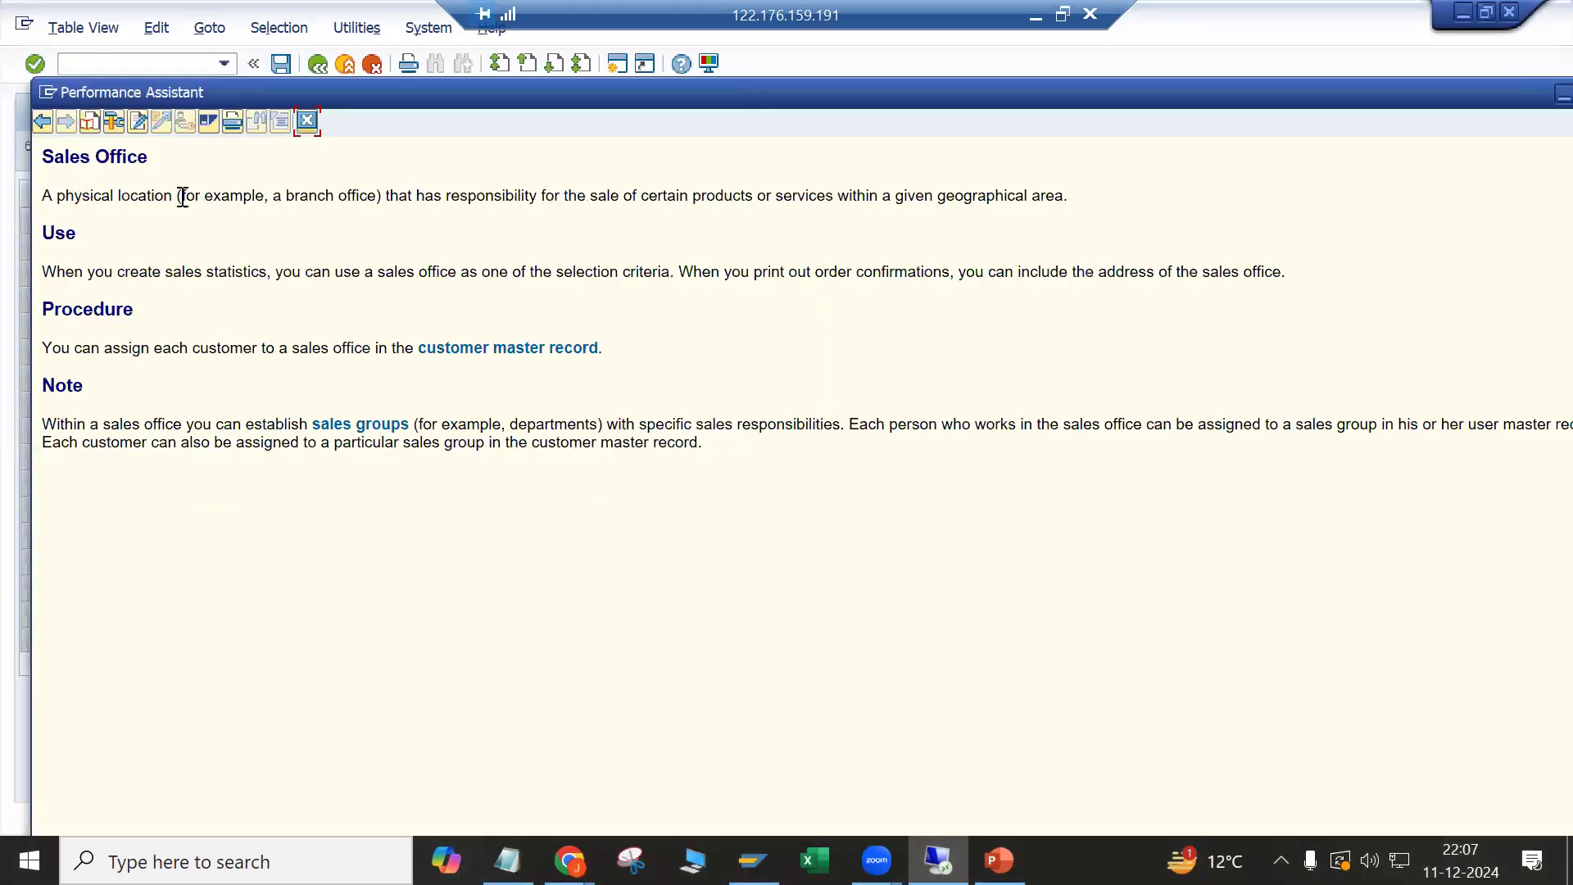
{"action": "left_click", "coordinate": [308, 121]}
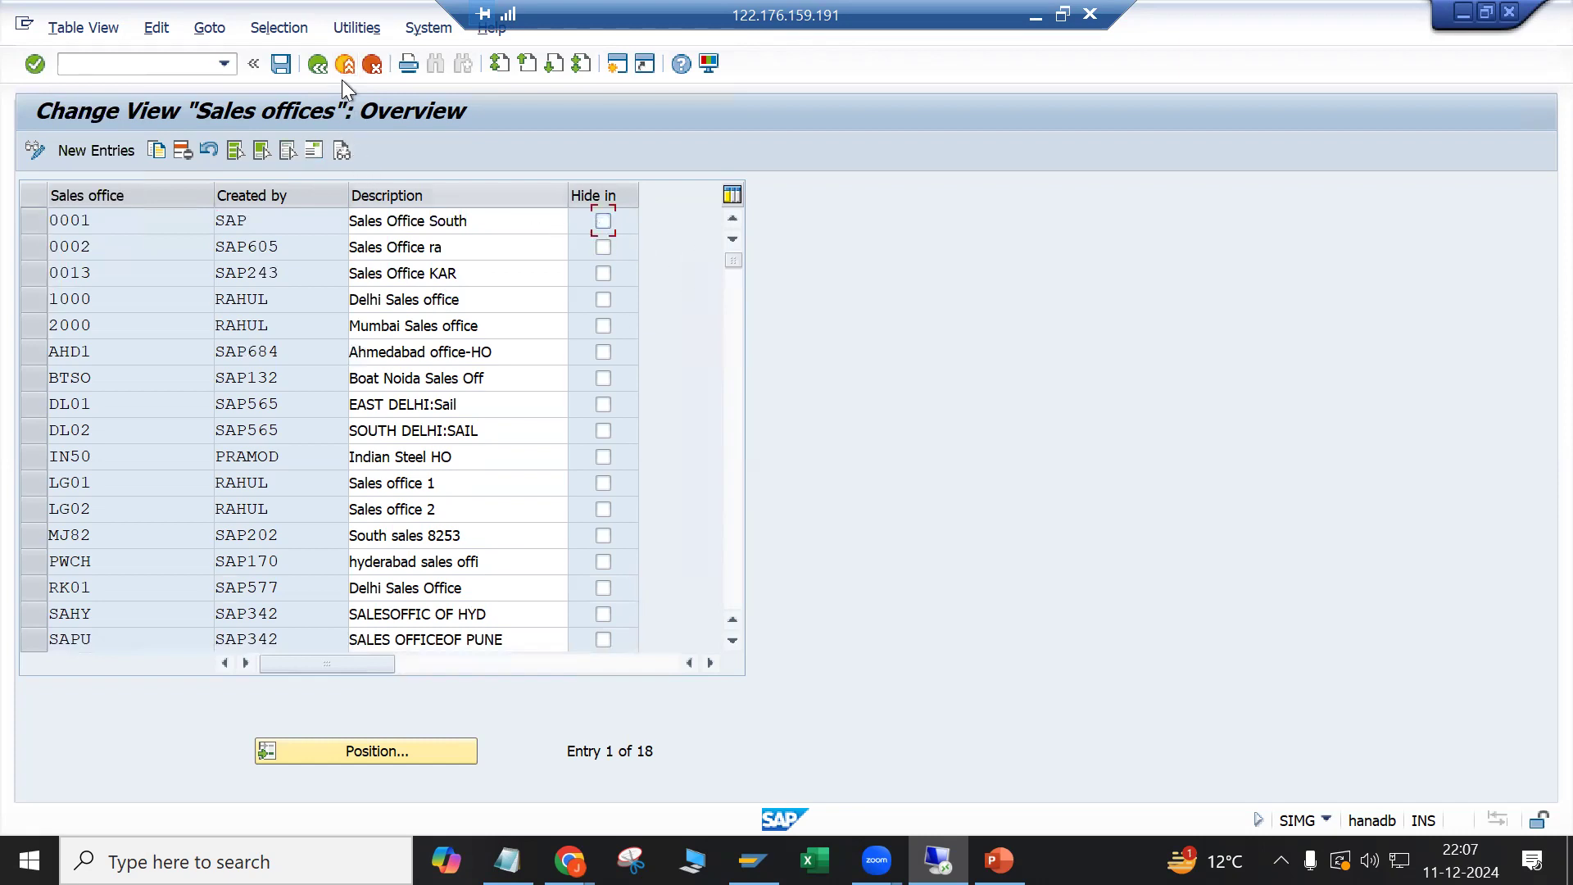
Step: Return to the IMG and save the changed sales office data to the "LG Org structure - 11 Dec 2024" customizing request
{"action": "left_click", "coordinate": [318, 64]}
{"action": "left_click", "coordinate": [450, 455]}
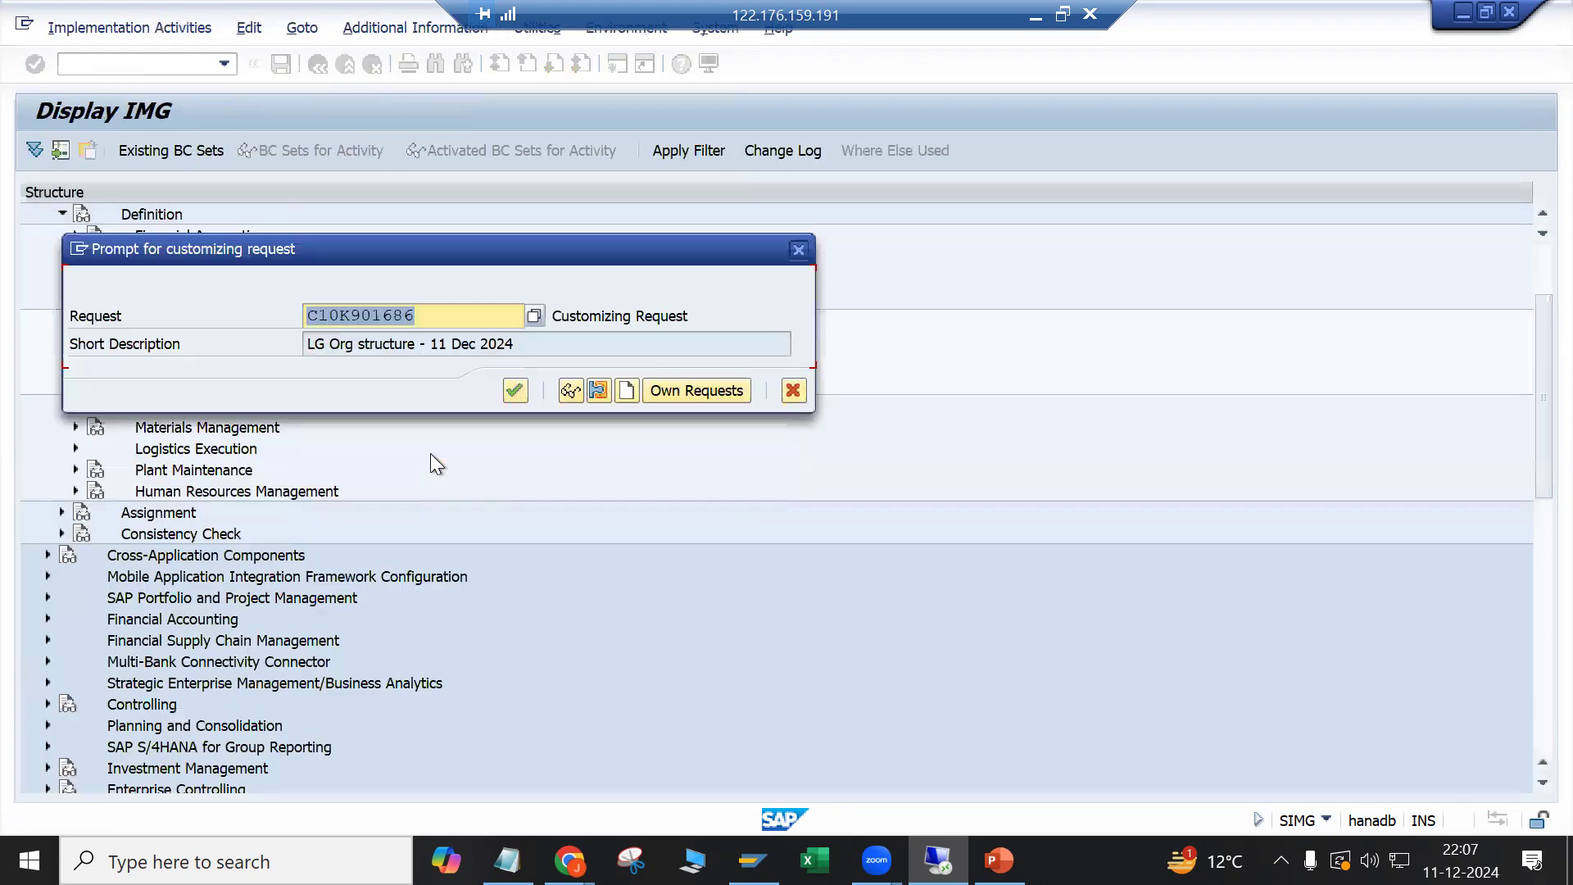
{"action": "left_click", "coordinate": [512, 390]}
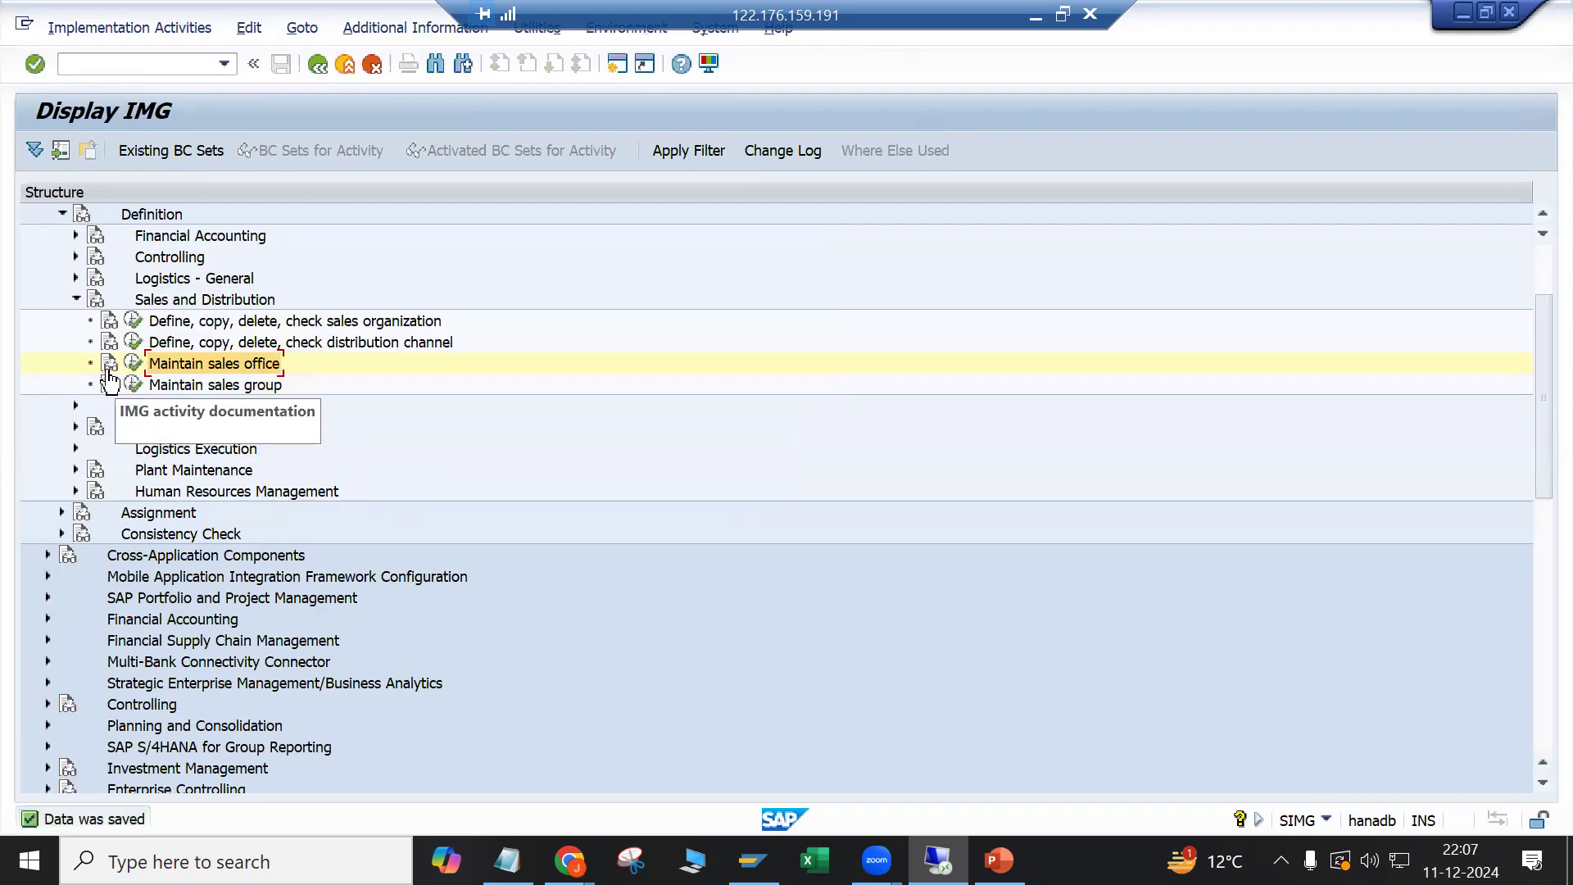
Step: Read the IMG documentation for Maintain sales office, examining the purpose, the required key and the address requirement
{"action": "left_click", "coordinate": [108, 369]}
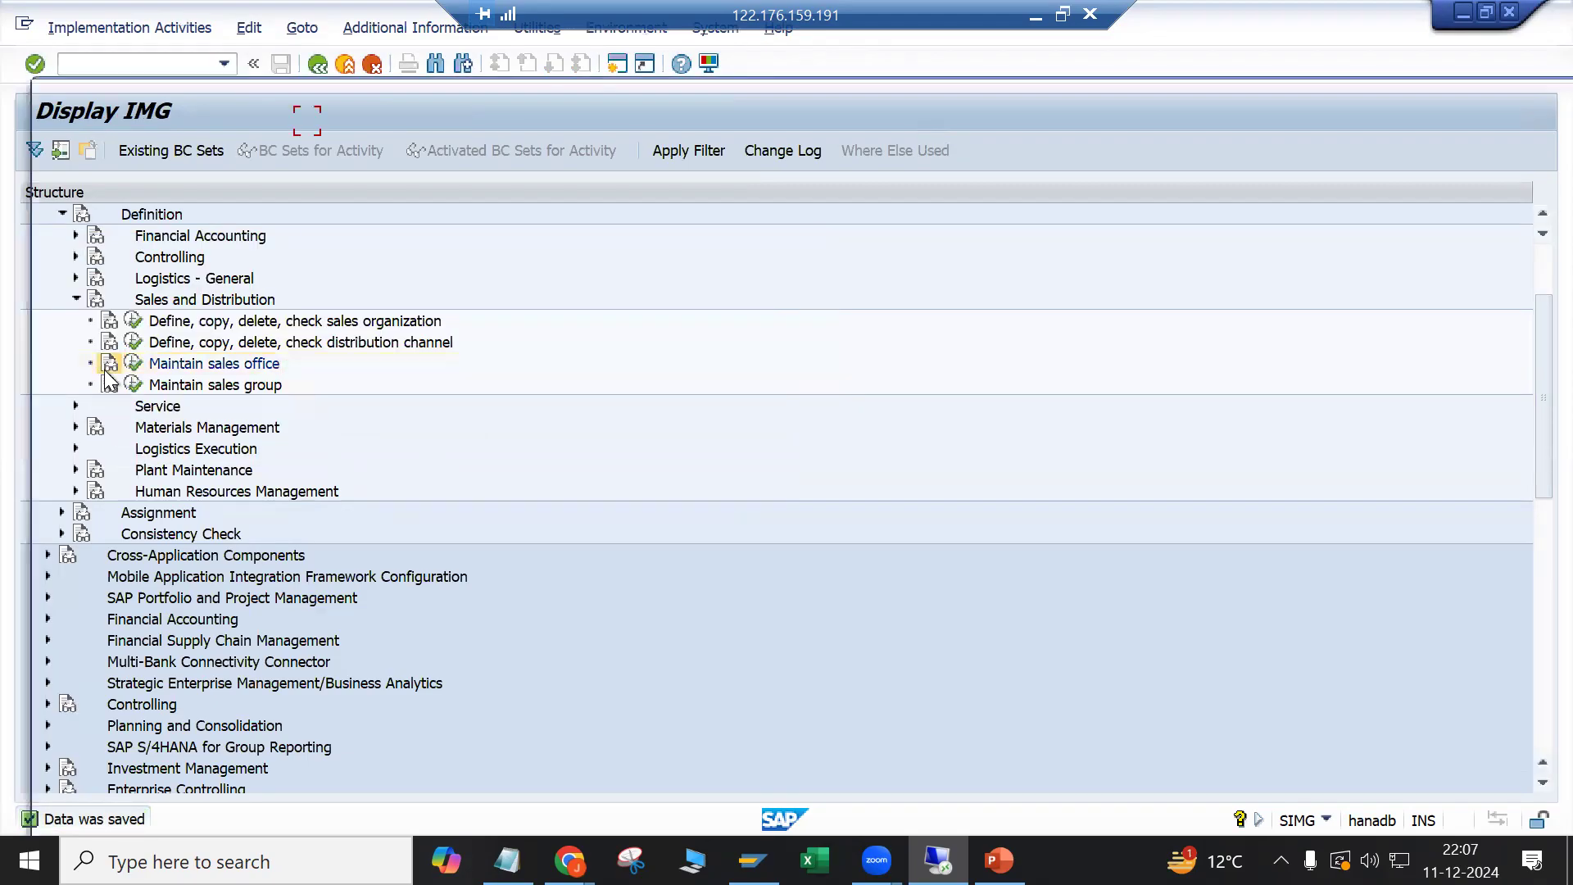
{"action": "left_click_drag", "start_coordinate": [43, 157], "coordinate": [226, 172]}
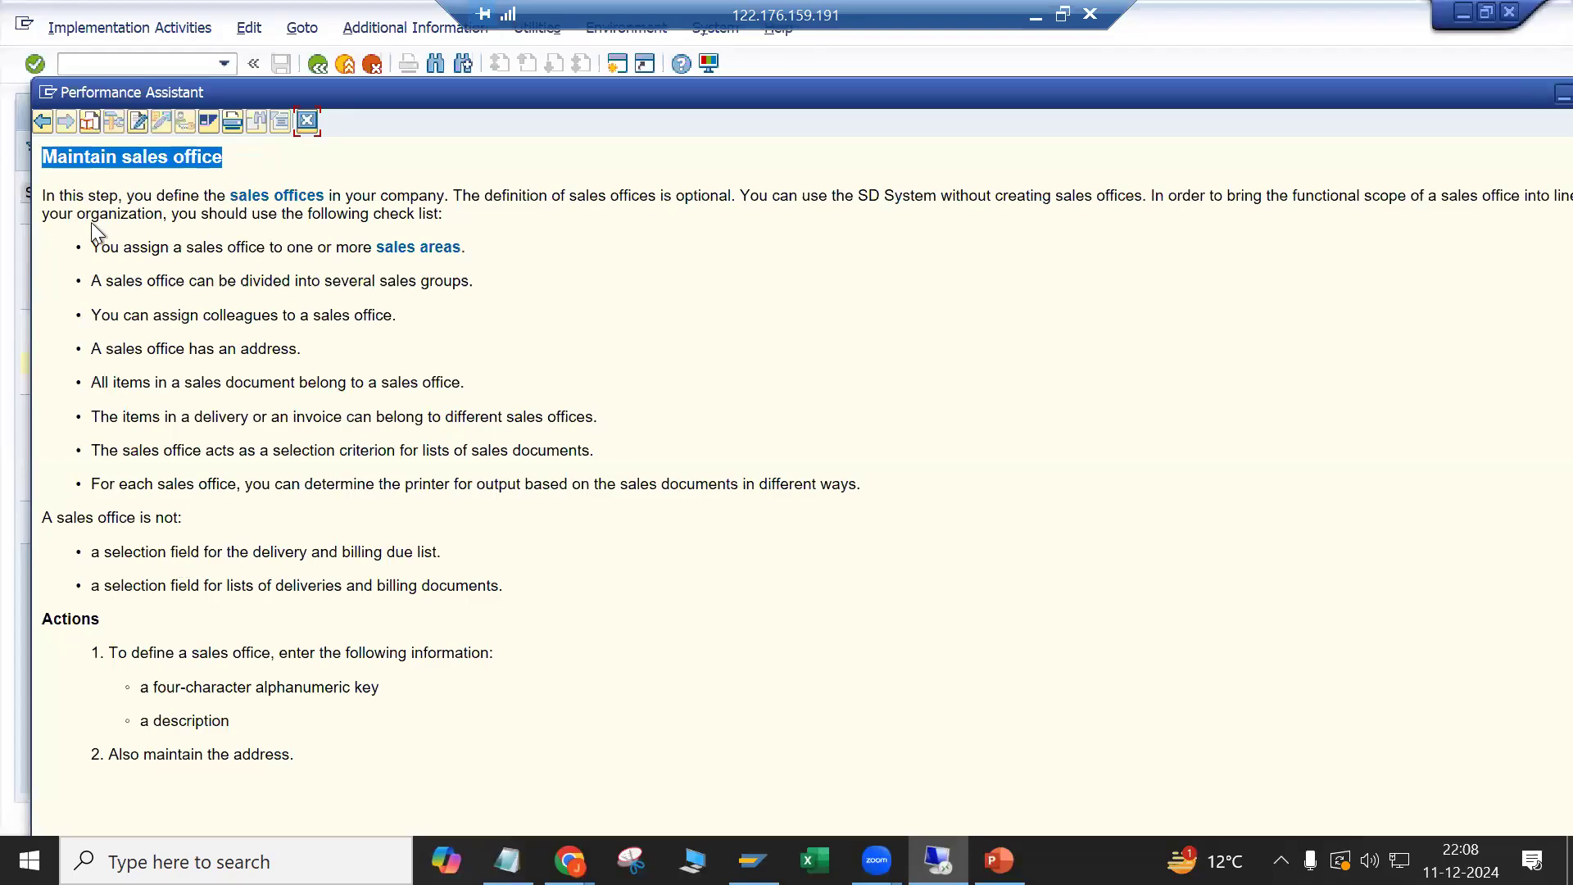
{"action": "left_click", "coordinate": [105, 191]}
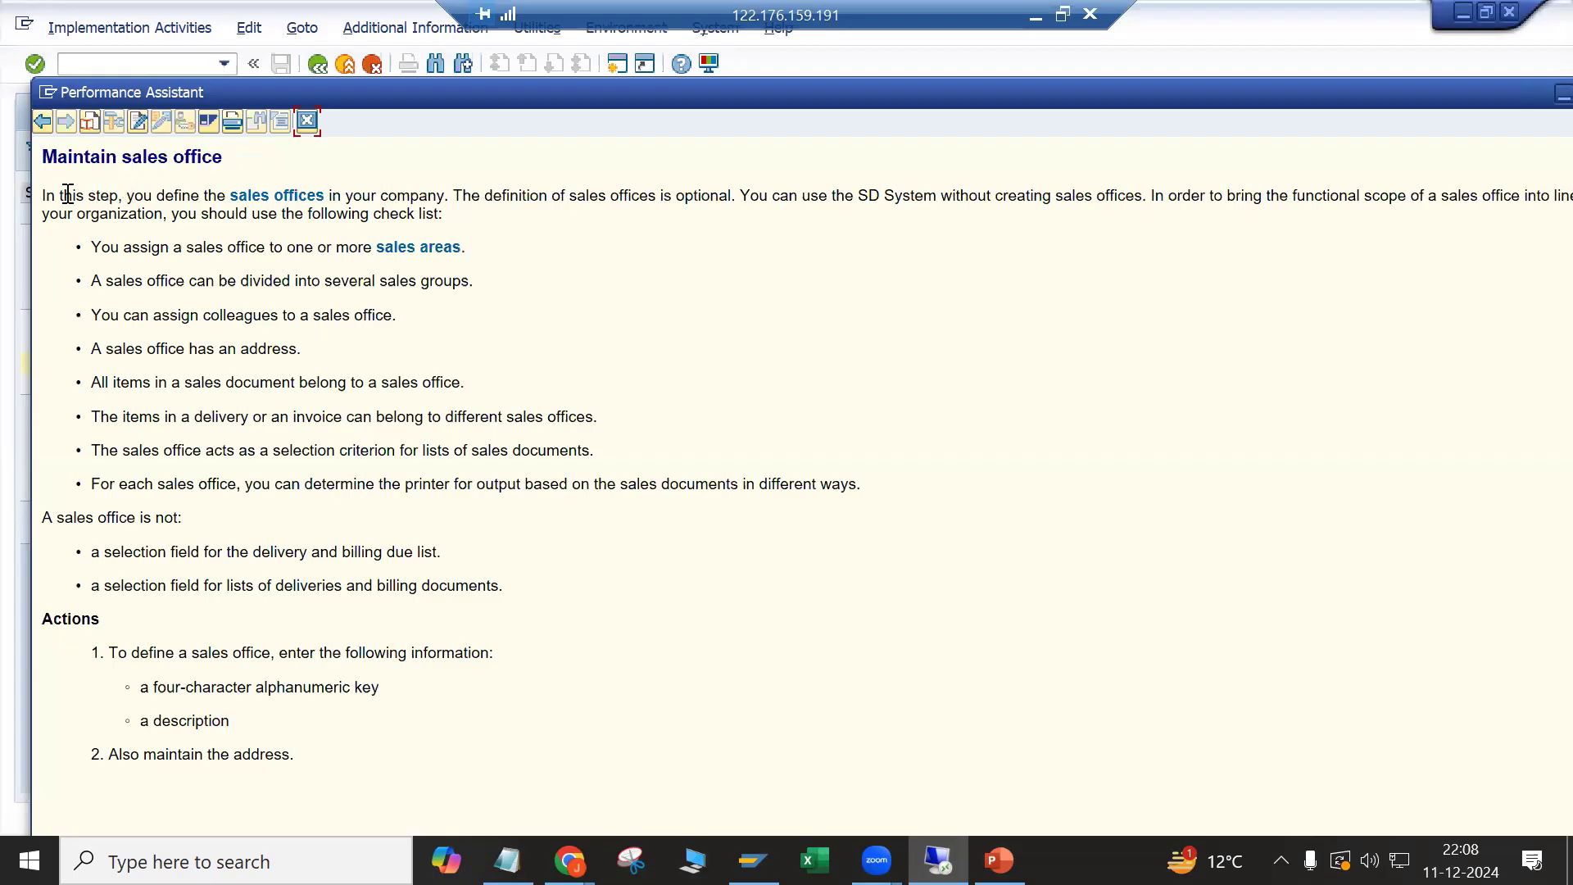
{"action": "left_click_drag", "start_coordinate": [56, 196], "coordinate": [443, 197]}
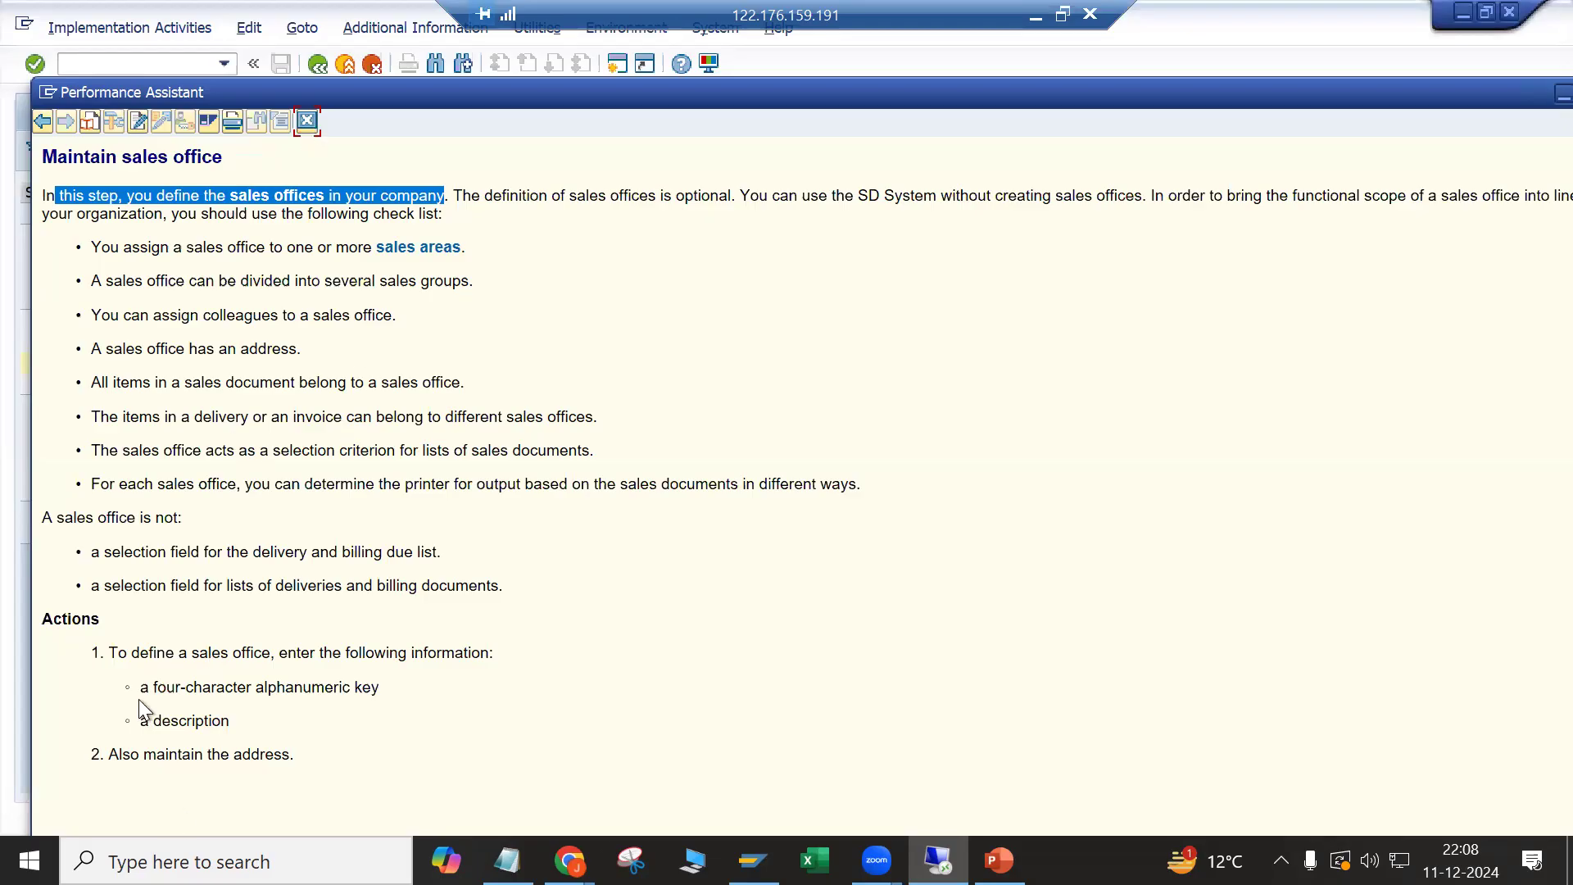
{"action": "left_click_drag", "start_coordinate": [141, 688], "coordinate": [389, 705]}
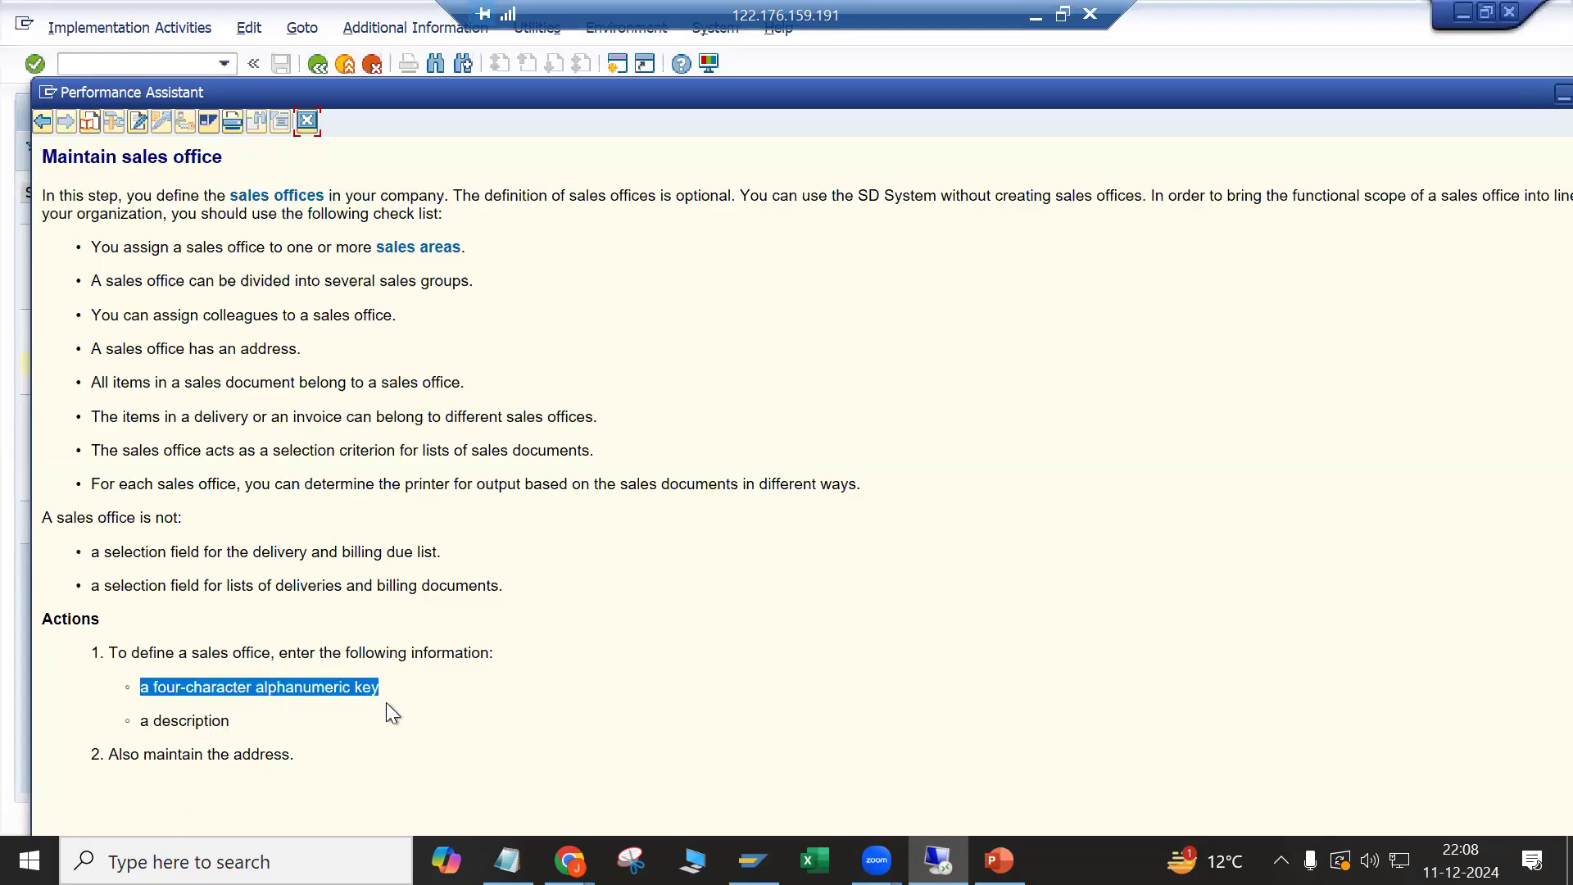
{"action": "left_click_drag", "start_coordinate": [112, 754], "coordinate": [404, 783]}
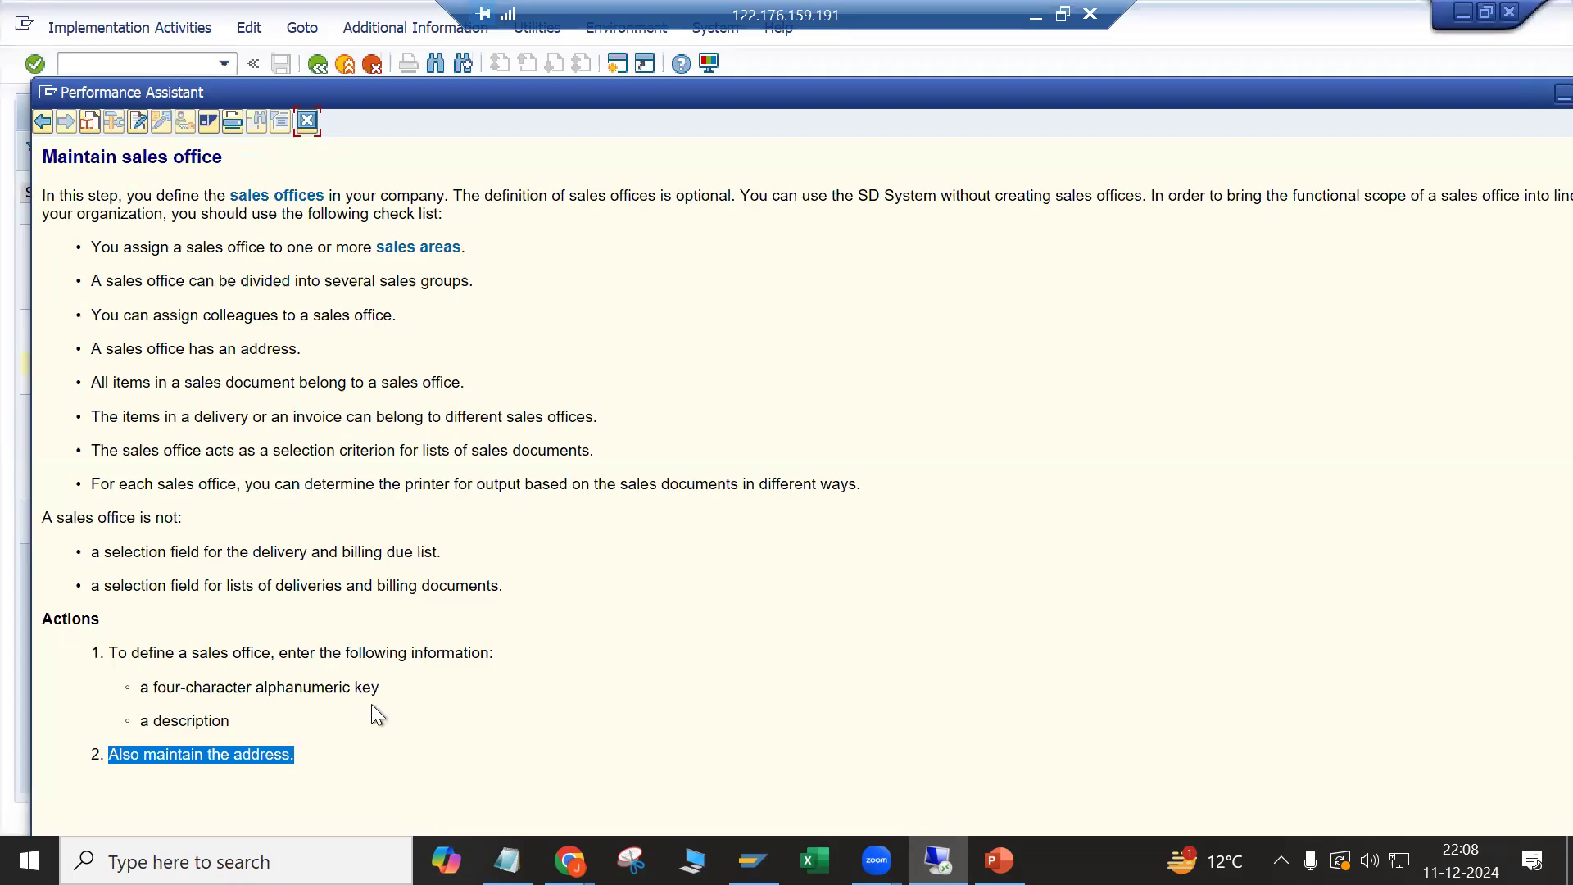
{"action": "left_click", "coordinate": [308, 121]}
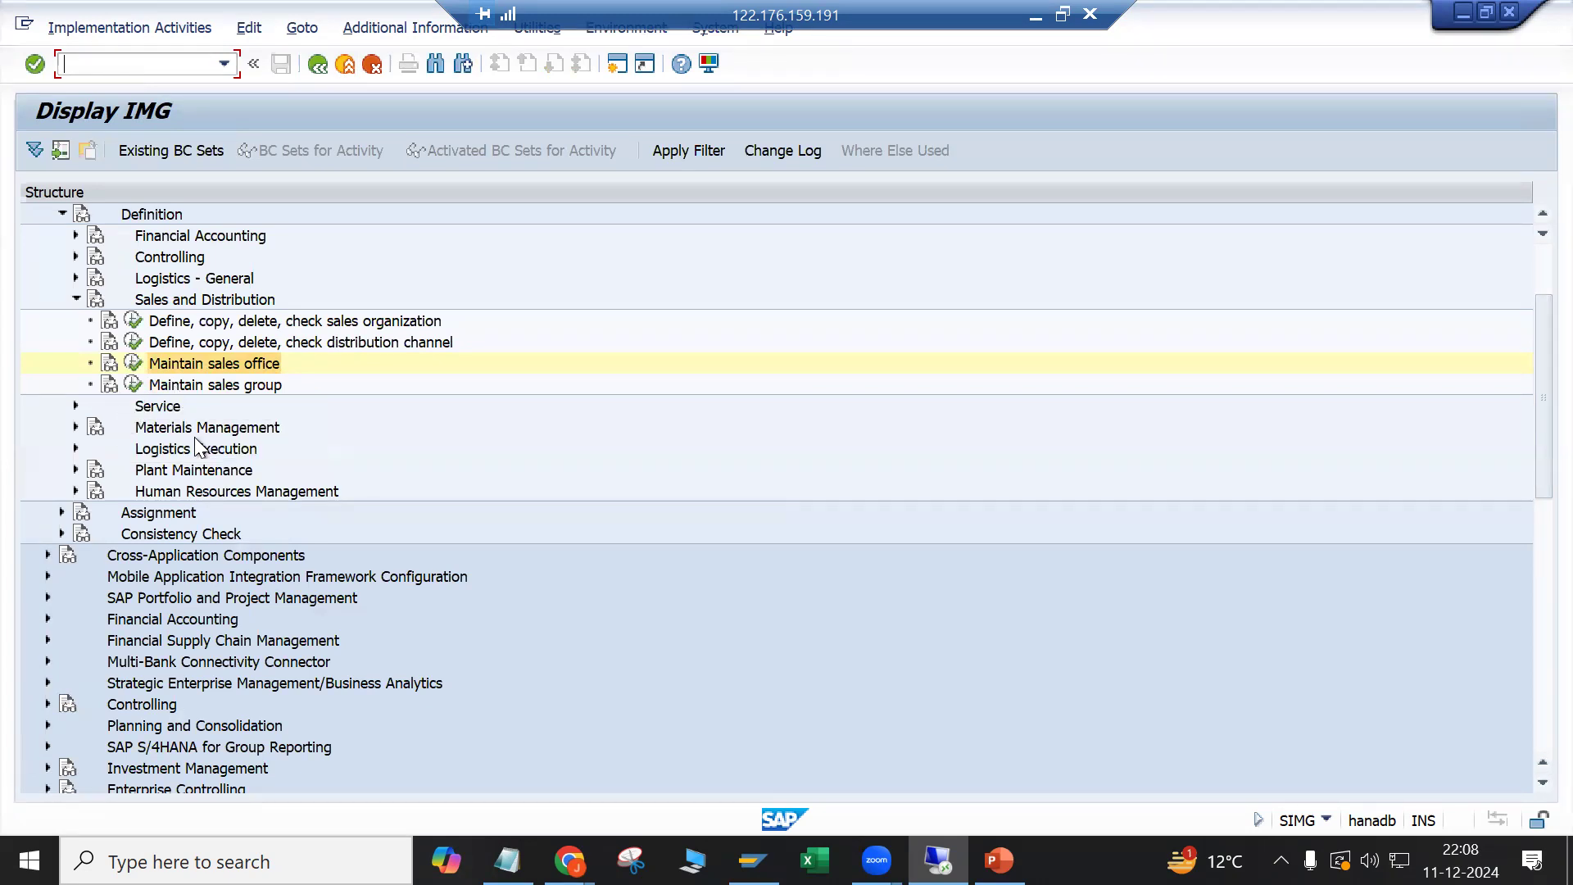
Step: Open the sales office overview again and examine the entries for offices 1000 and 2000
{"action": "left_click", "coordinate": [131, 363]}
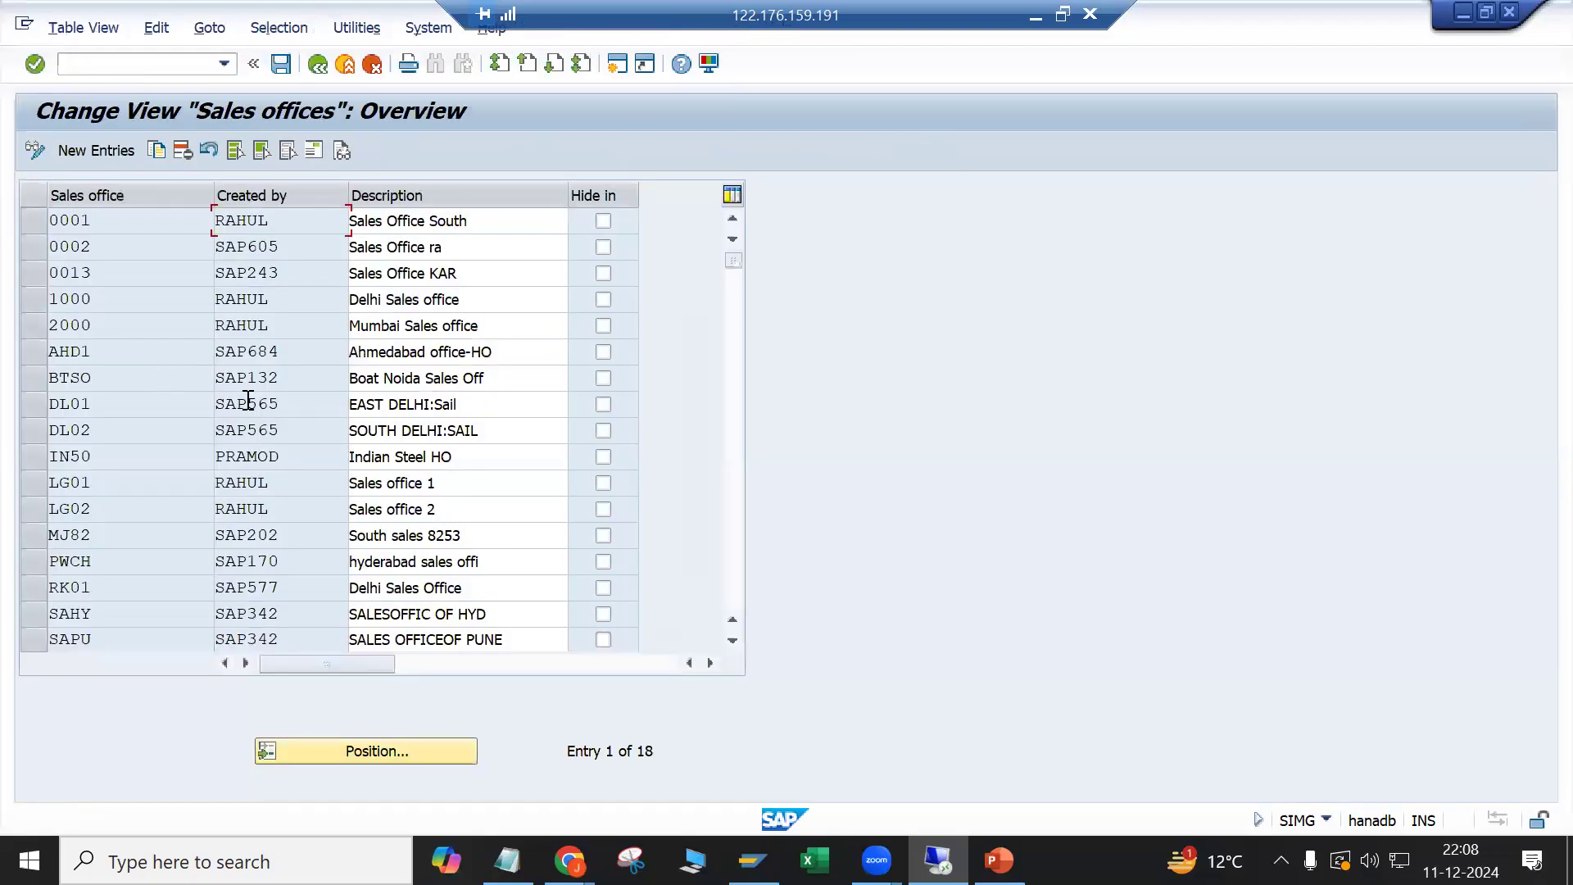
{"action": "left_click_drag", "start_coordinate": [276, 308], "coordinate": [184, 297]}
{"action": "left_click_drag", "start_coordinate": [293, 321], "coordinate": [189, 298]}
{"action": "left_click_drag", "start_coordinate": [276, 329], "coordinate": [159, 311]}
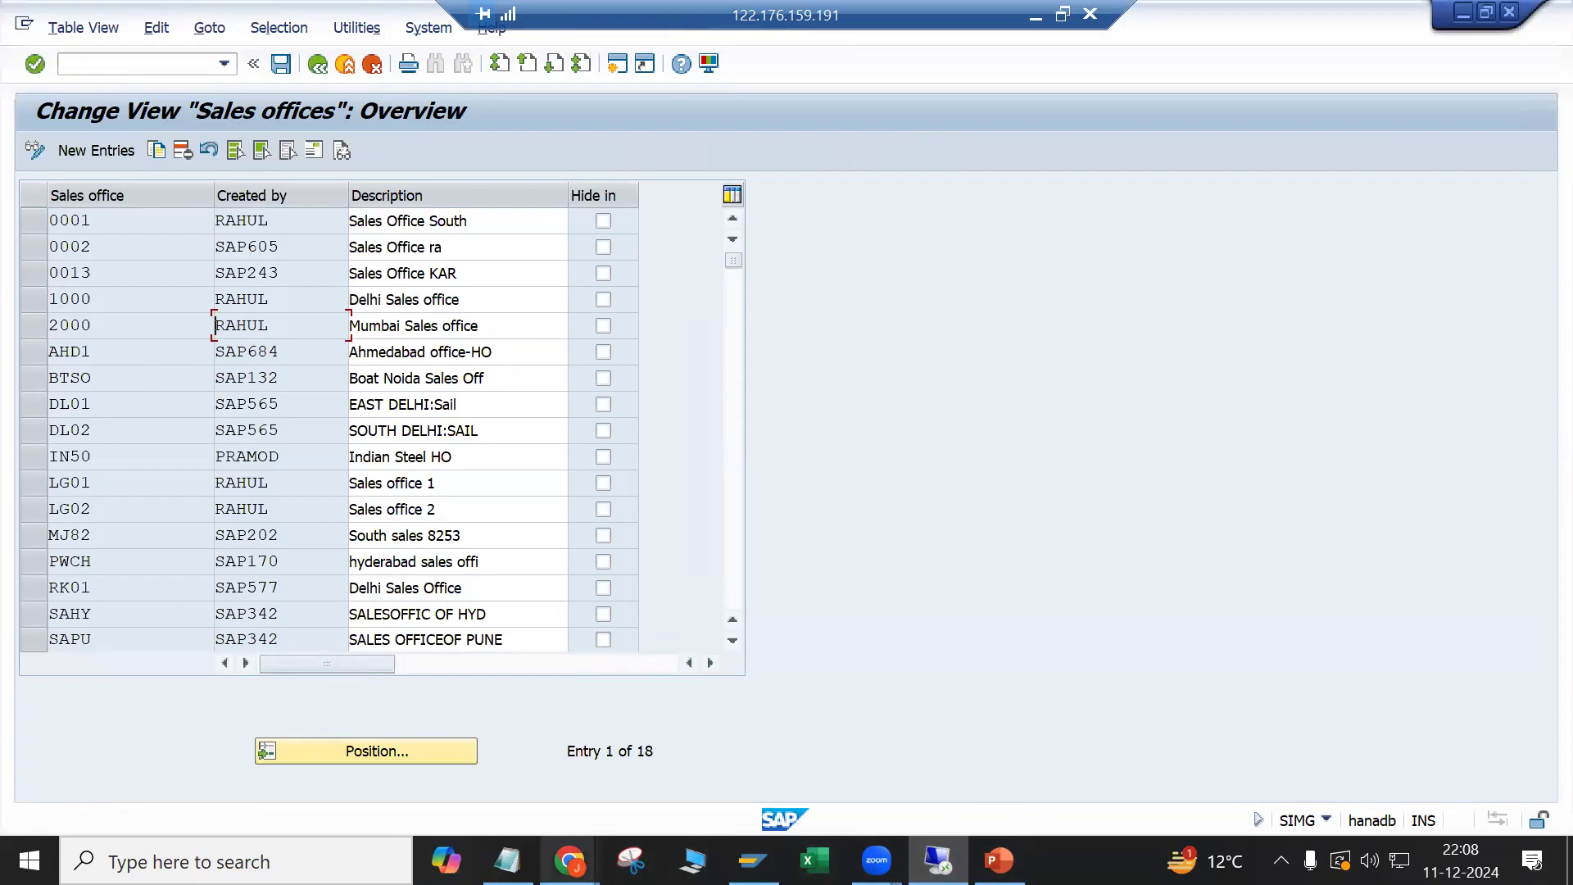
Step: Switch to the Org Structure 1 note in Notepad, enter "1000, 2000" beside Division, and save the file
{"action": "left_click", "coordinate": [507, 860]}
{"action": "left_click", "coordinate": [460, 549]}
{"action": "key", "text": "Tab"}
{"action": "key", "text": "Tab"}
{"action": "type", "text": "1000, 2000"}
{"action": "key", "text": "ctrl+s"}
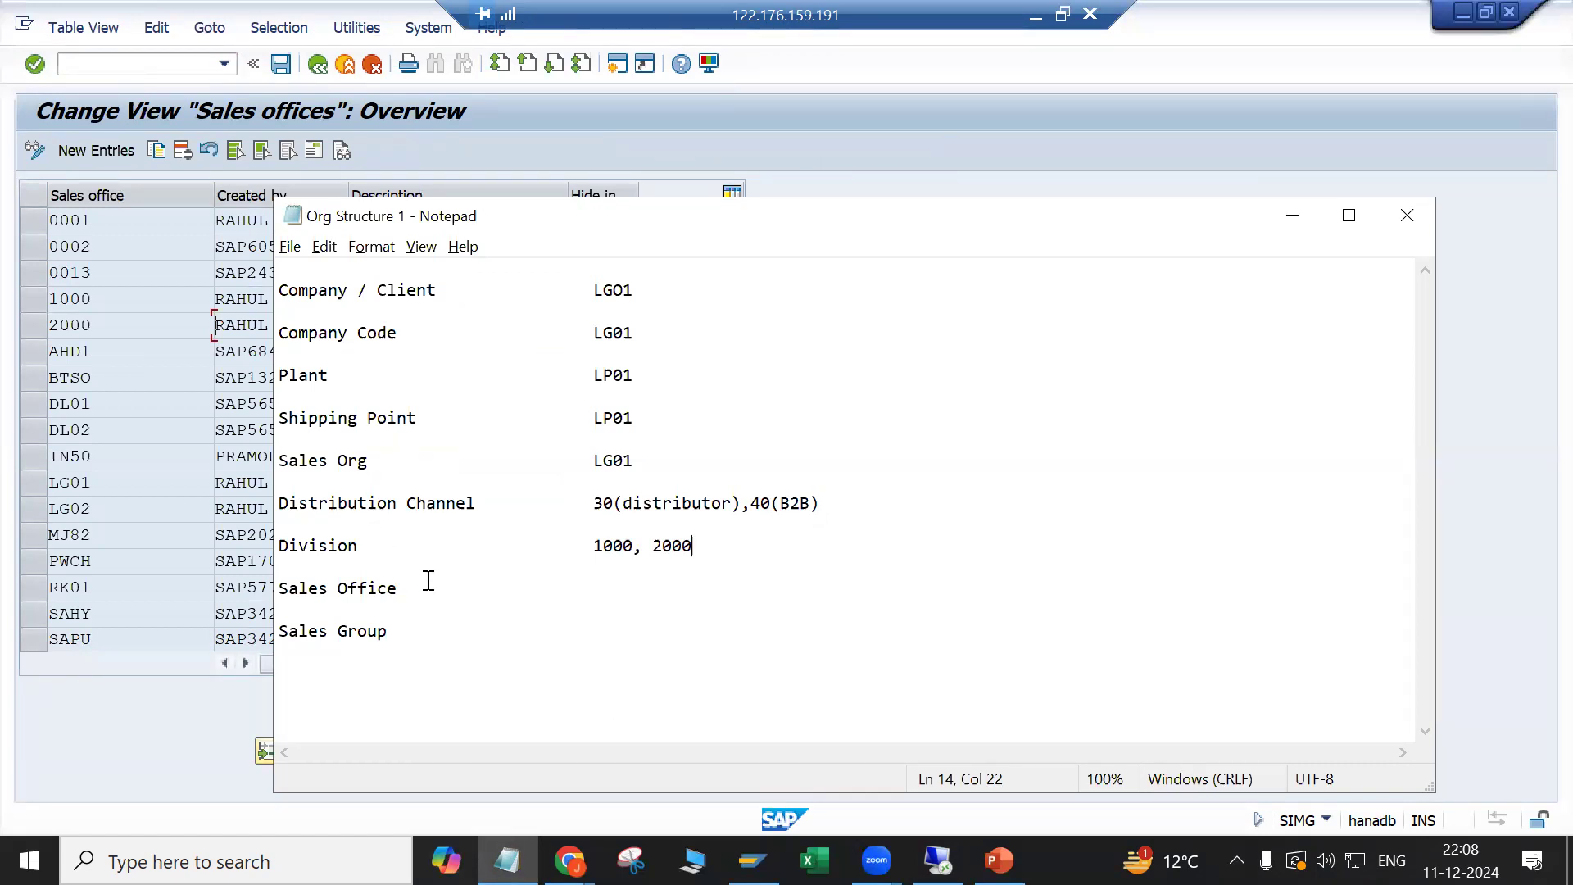
Step: Move "1000, 2000" from the Division line to the Sales Office line and return to the SAP sales office overview
{"action": "left_click_drag", "start_coordinate": [595, 545], "coordinate": [708, 545]}
{"action": "key", "text": "ctrl+c"}
{"action": "key", "text": "BackSpace"}
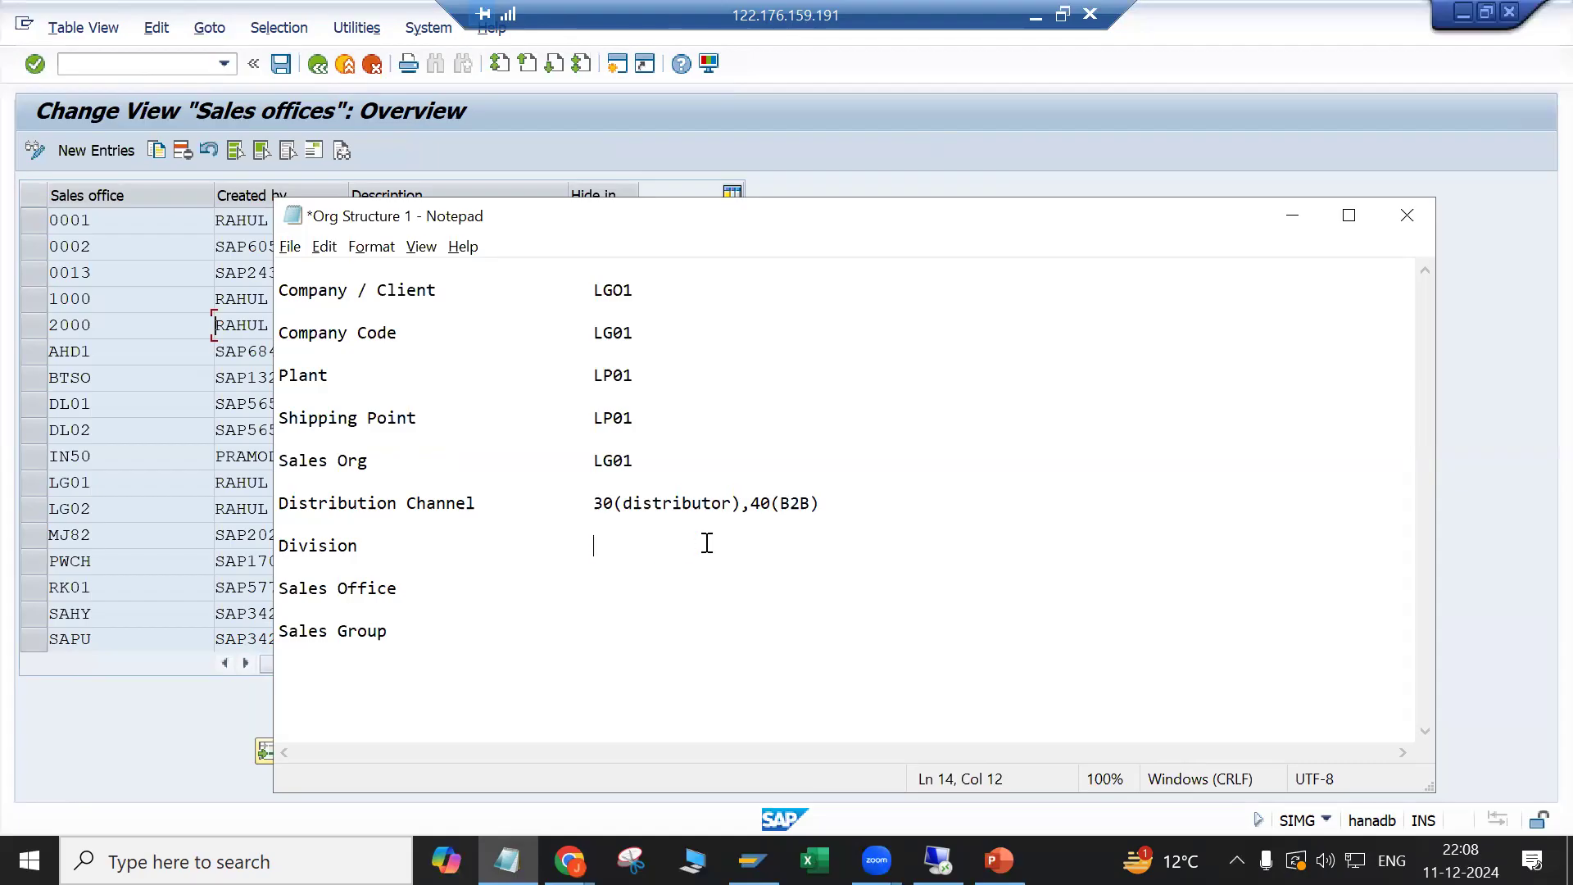
{"action": "left_click", "coordinate": [473, 596]}
{"action": "key", "text": "Tab"}
{"action": "key", "text": "Tab"}
{"action": "key", "text": "Tab"}
{"action": "key", "text": "ctrl+v"}
{"action": "left_click", "coordinate": [204, 297]}
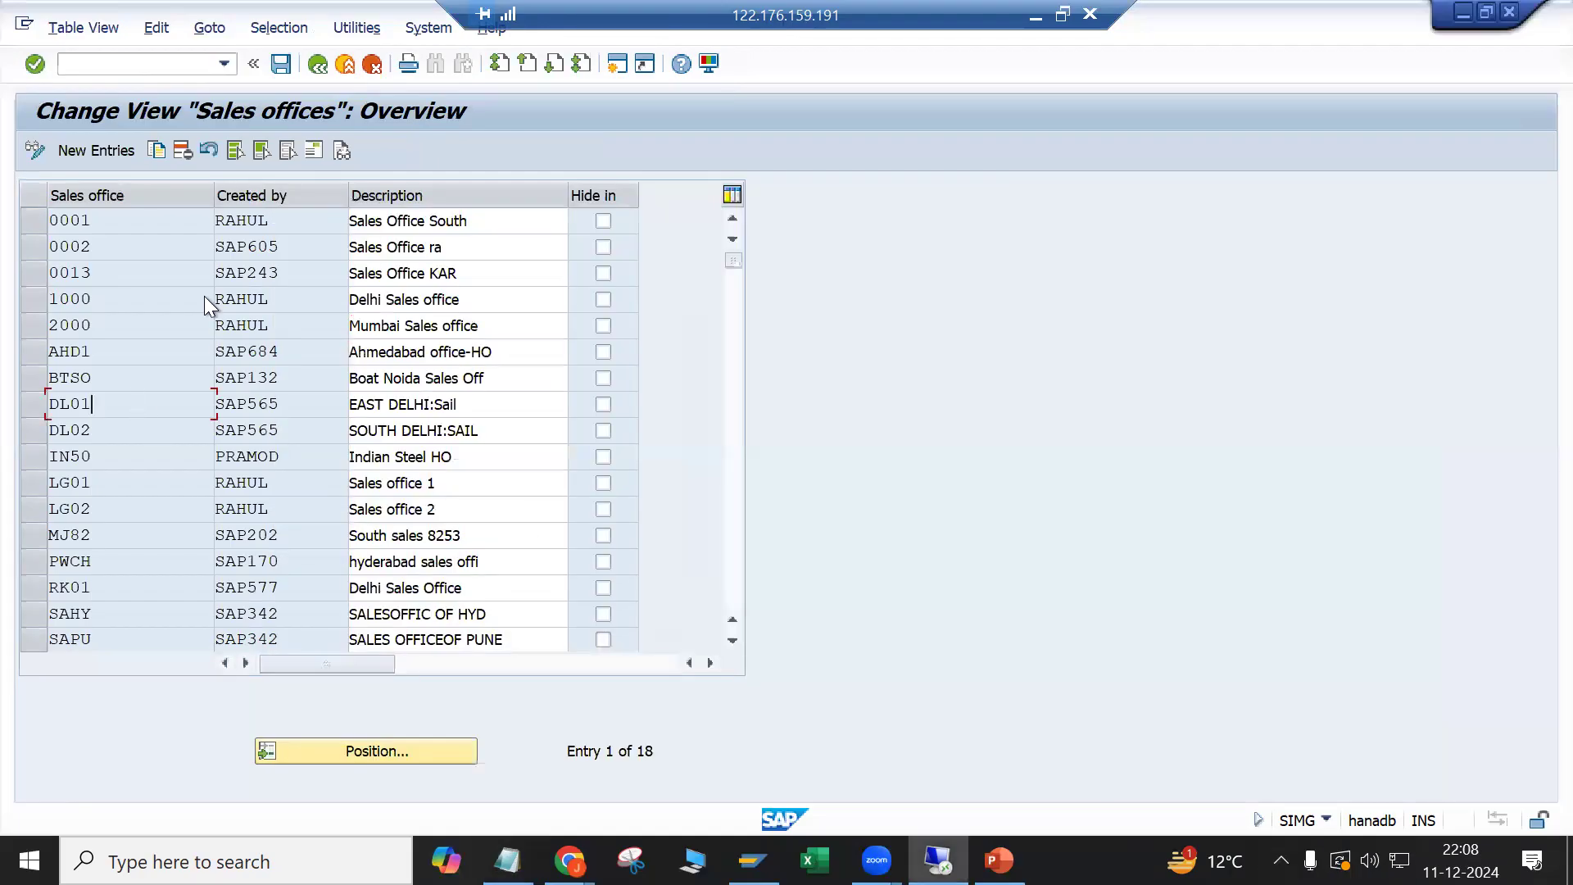
Step: Start new entries under Maintain sales group and try key 100 with the description "delhi sales team"
{"action": "left_click", "coordinate": [317, 64]}
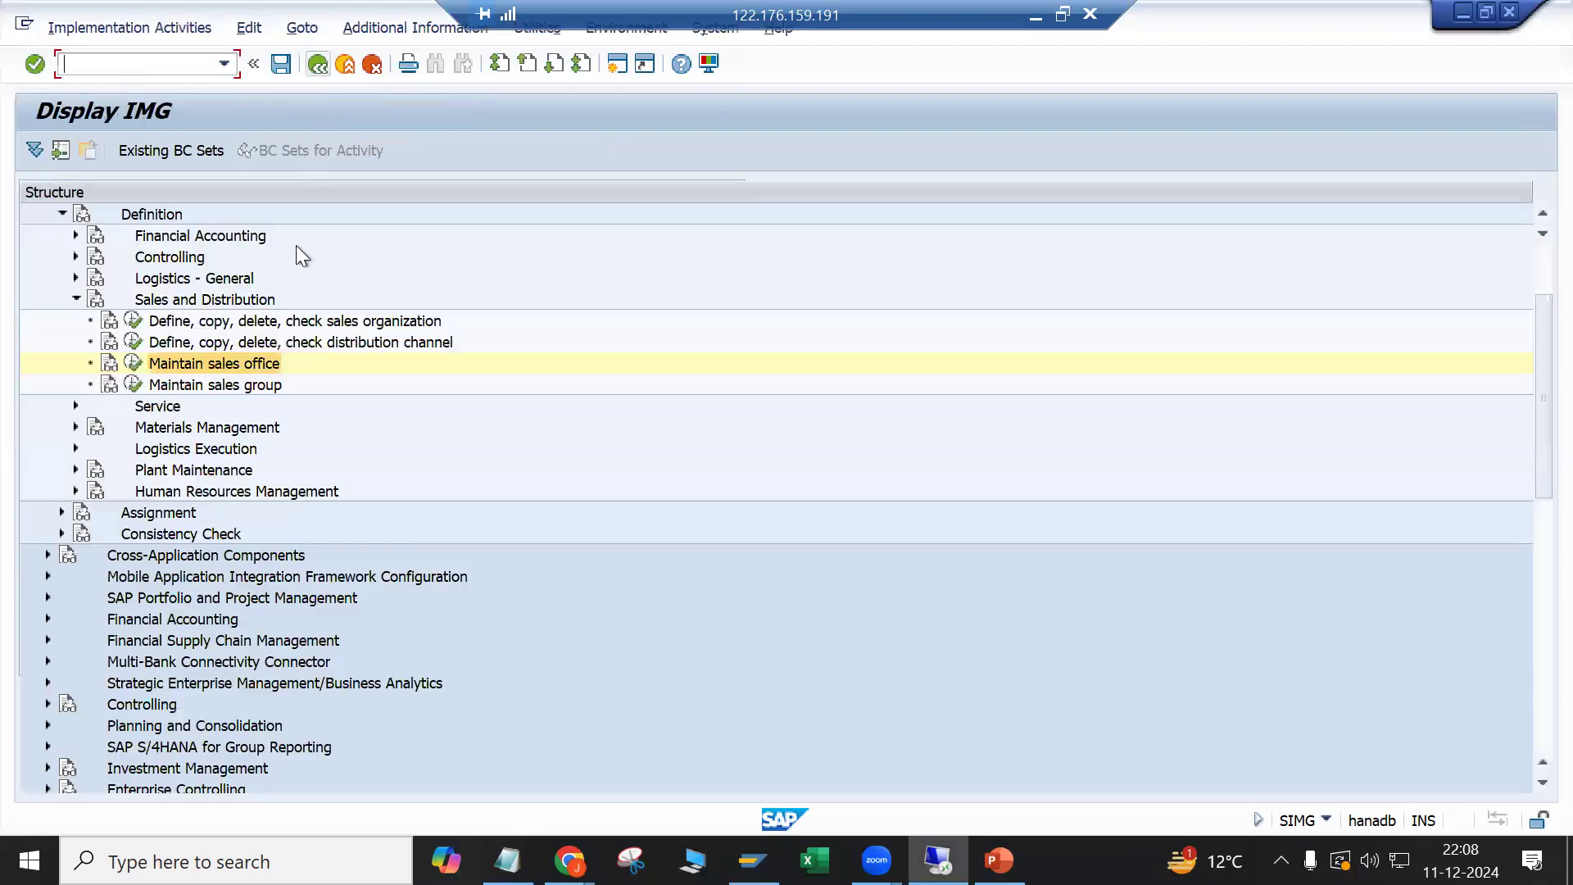
{"action": "left_click", "coordinate": [133, 385]}
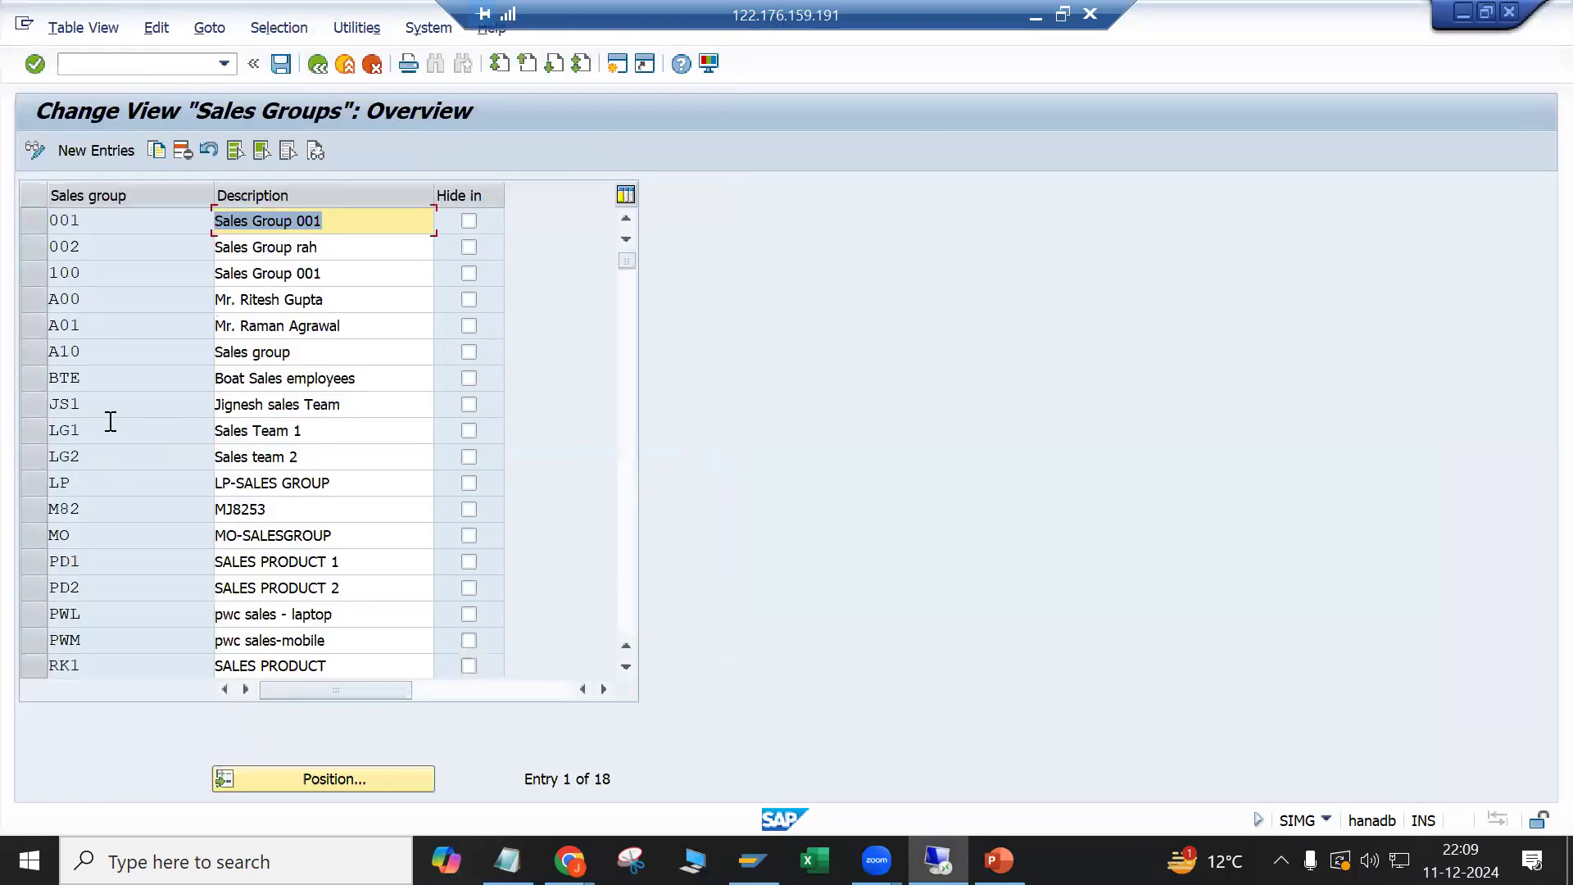
{"action": "left_click", "coordinate": [101, 154]}
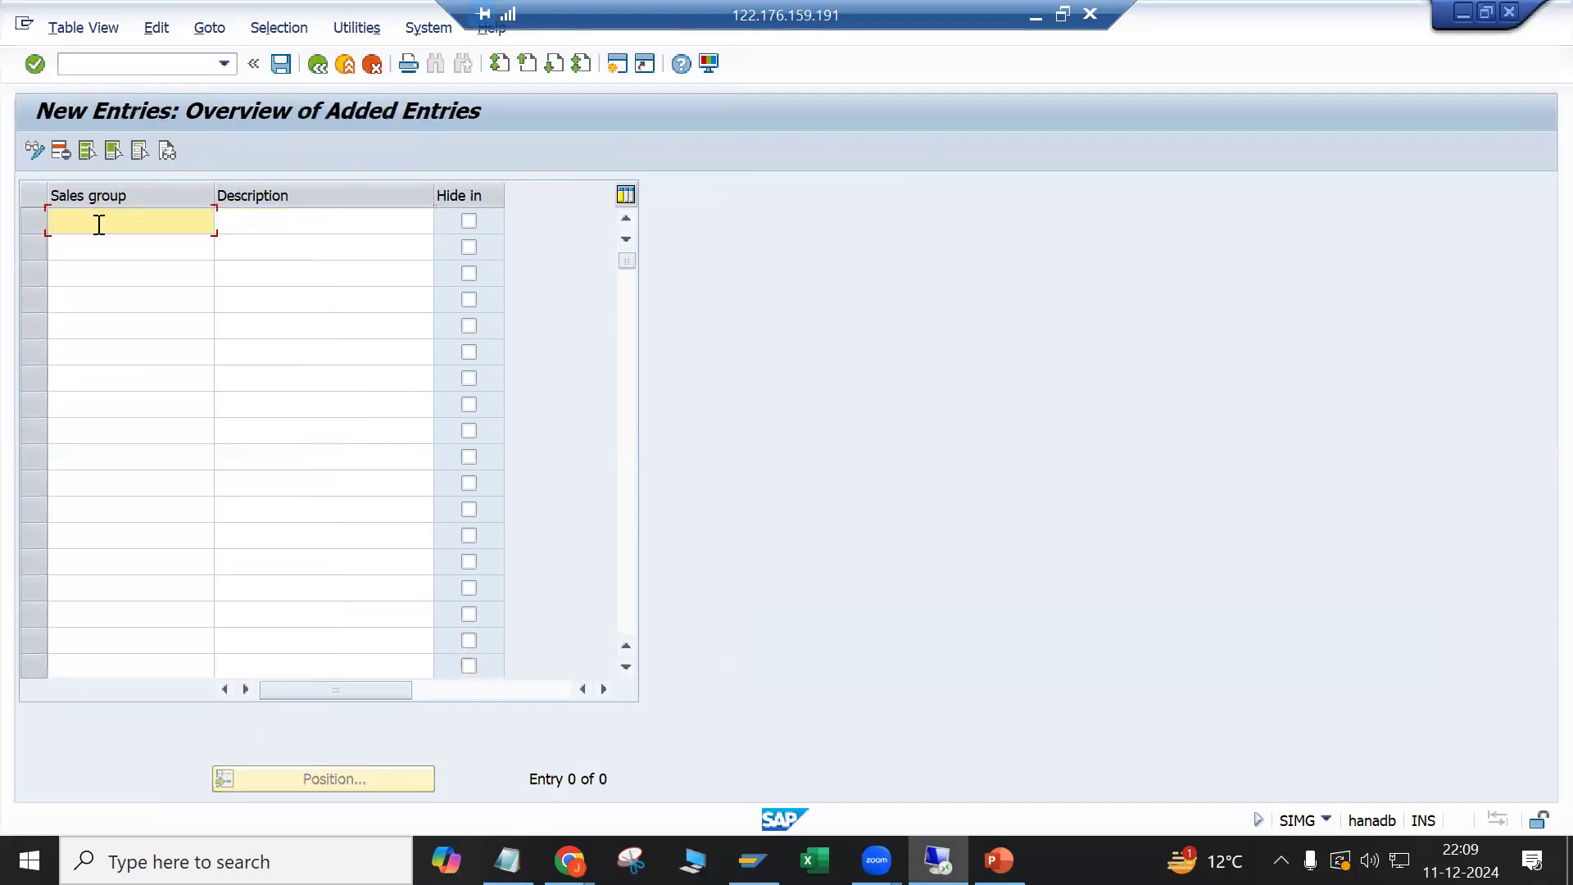
{"action": "type", "text": "100"}
{"action": "key", "text": "Tab"}
{"action": "type", "text": "delhi sales team"}
{"action": "key", "text": "Return"}
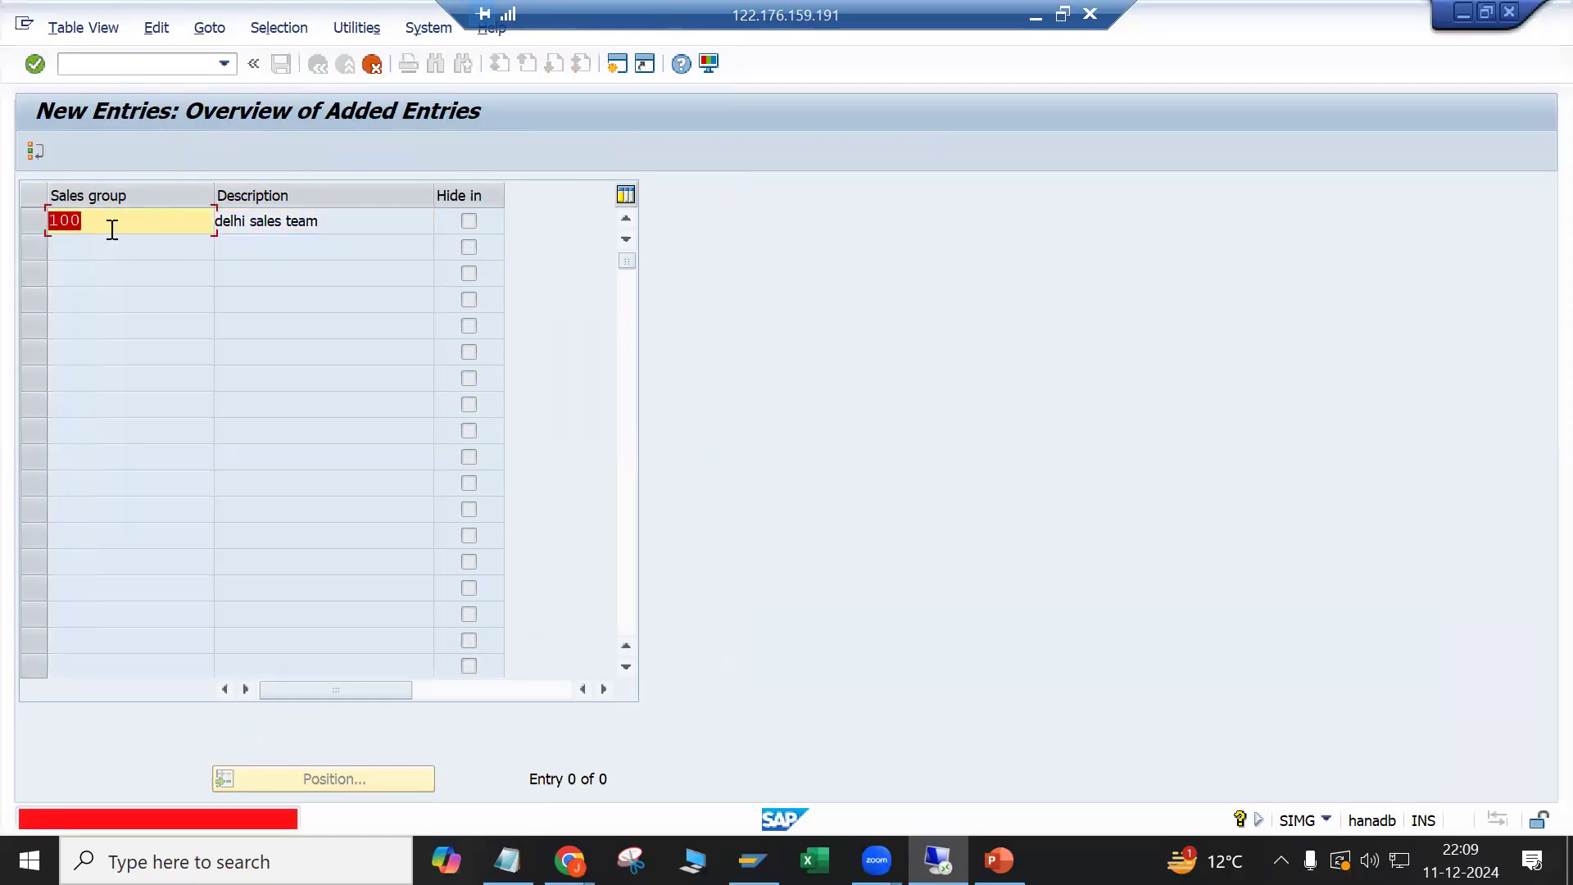
Step: Change the key of the new "delhi sales team" sales group to 101
{"action": "left_click", "coordinate": [113, 229]}
{"action": "key", "text": "BackSpace"}
{"action": "type", "text": "1"}
{"action": "key", "text": "Return"}
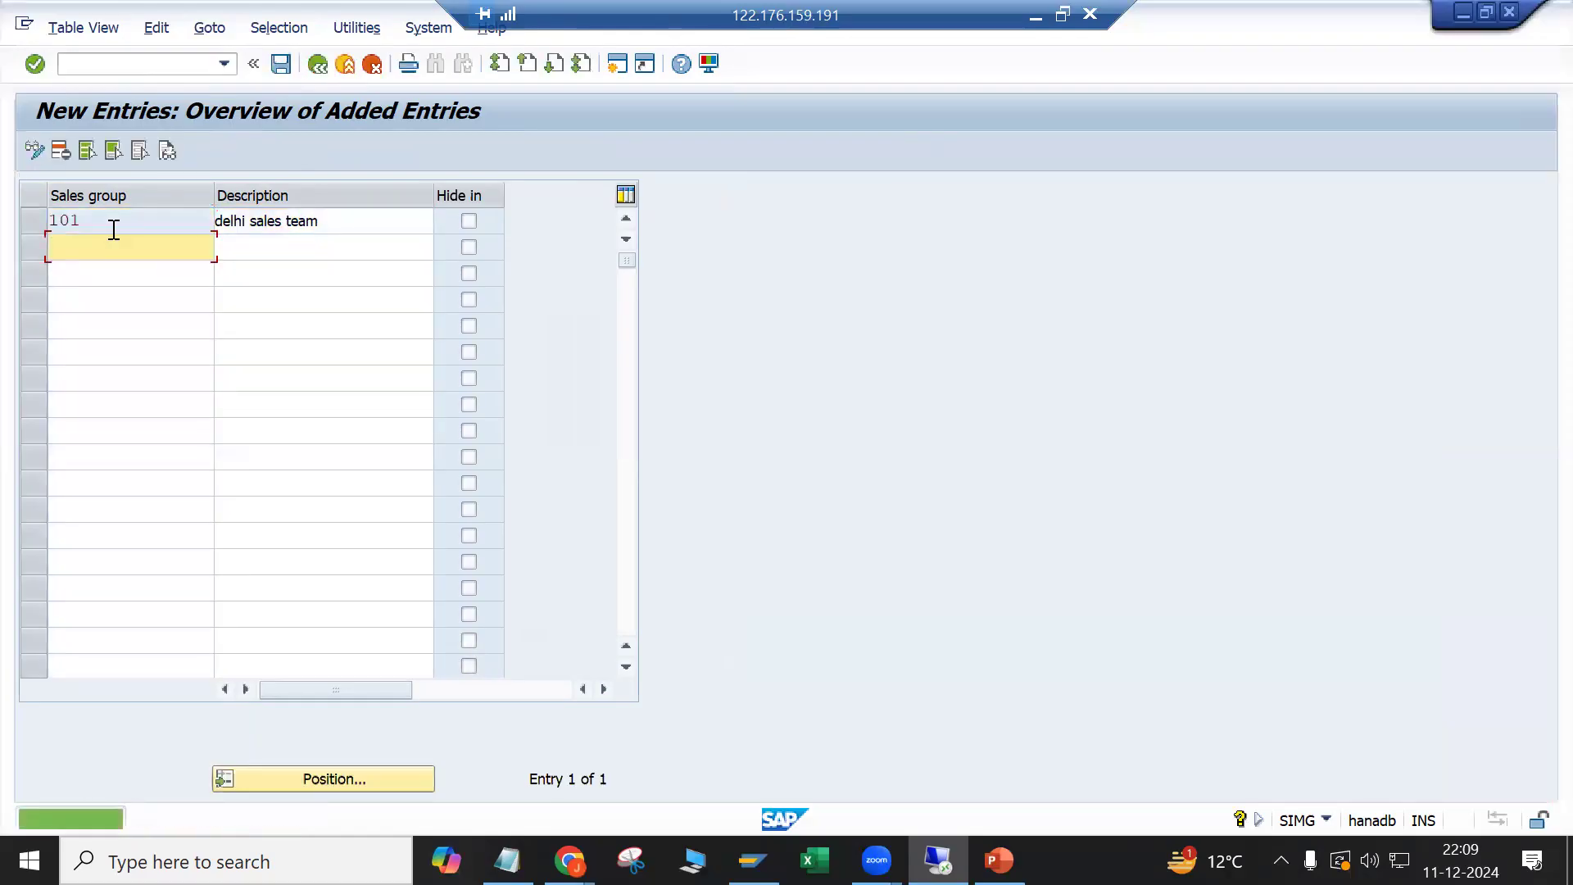
Step: Add sales group 102 with the description "Mumbai sales team" and save the new sales groups
{"action": "type", "text": "1"}
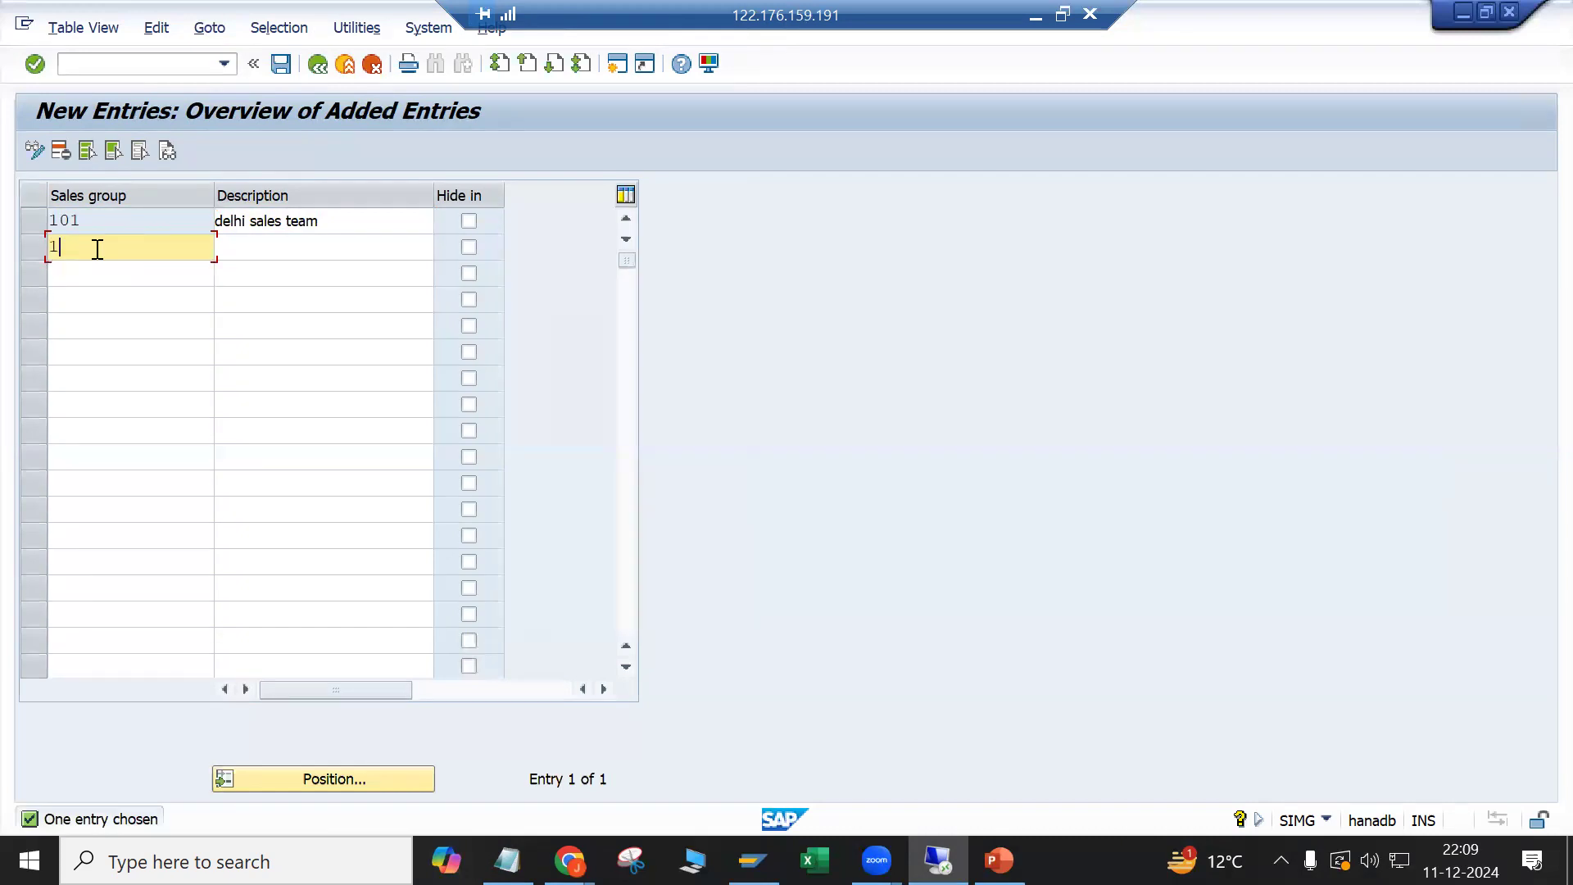
{"action": "type", "text": "02"}
{"action": "key", "text": "Tab"}
{"action": "type", "text": "Mumbai sales "}
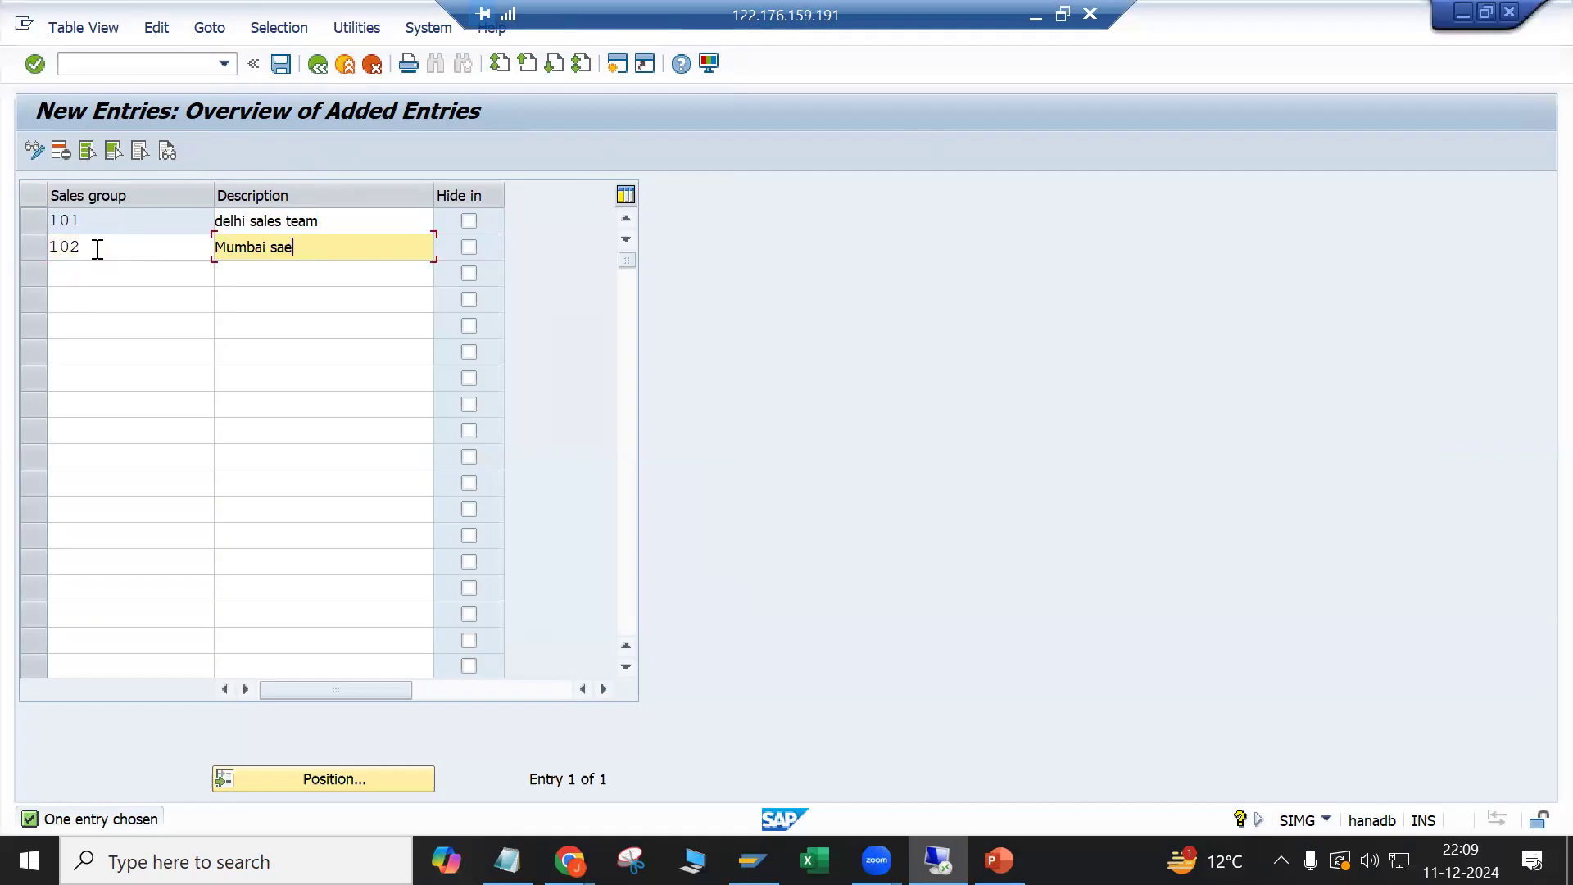
{"action": "type", "text": "team"}
{"action": "key", "text": "Return"}
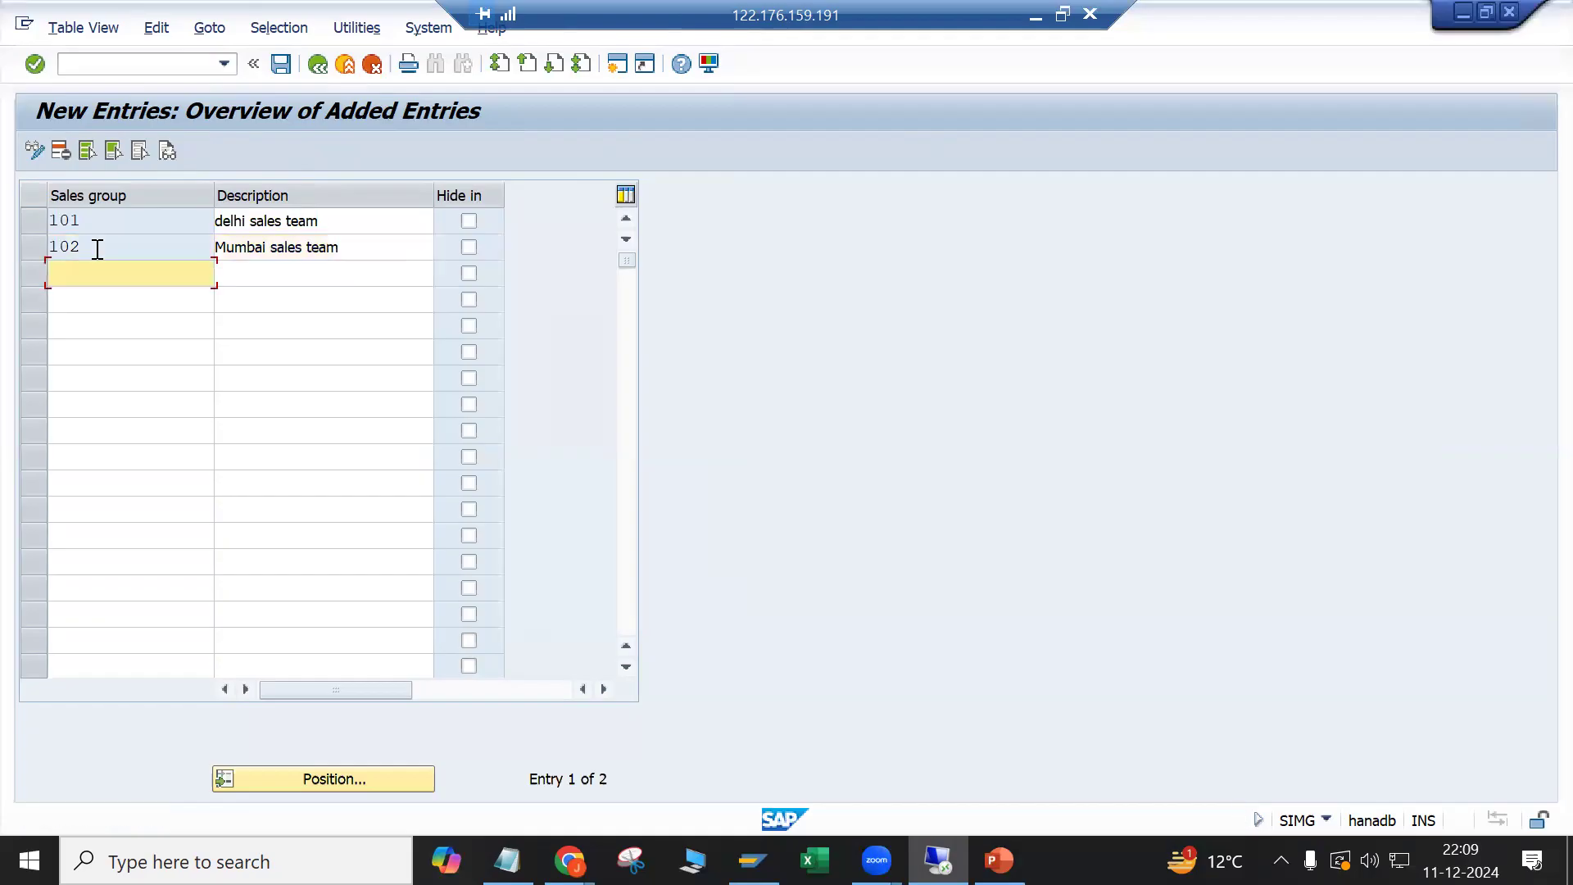
{"action": "left_click", "coordinate": [291, 61]}
{"action": "left_click", "coordinate": [514, 420]}
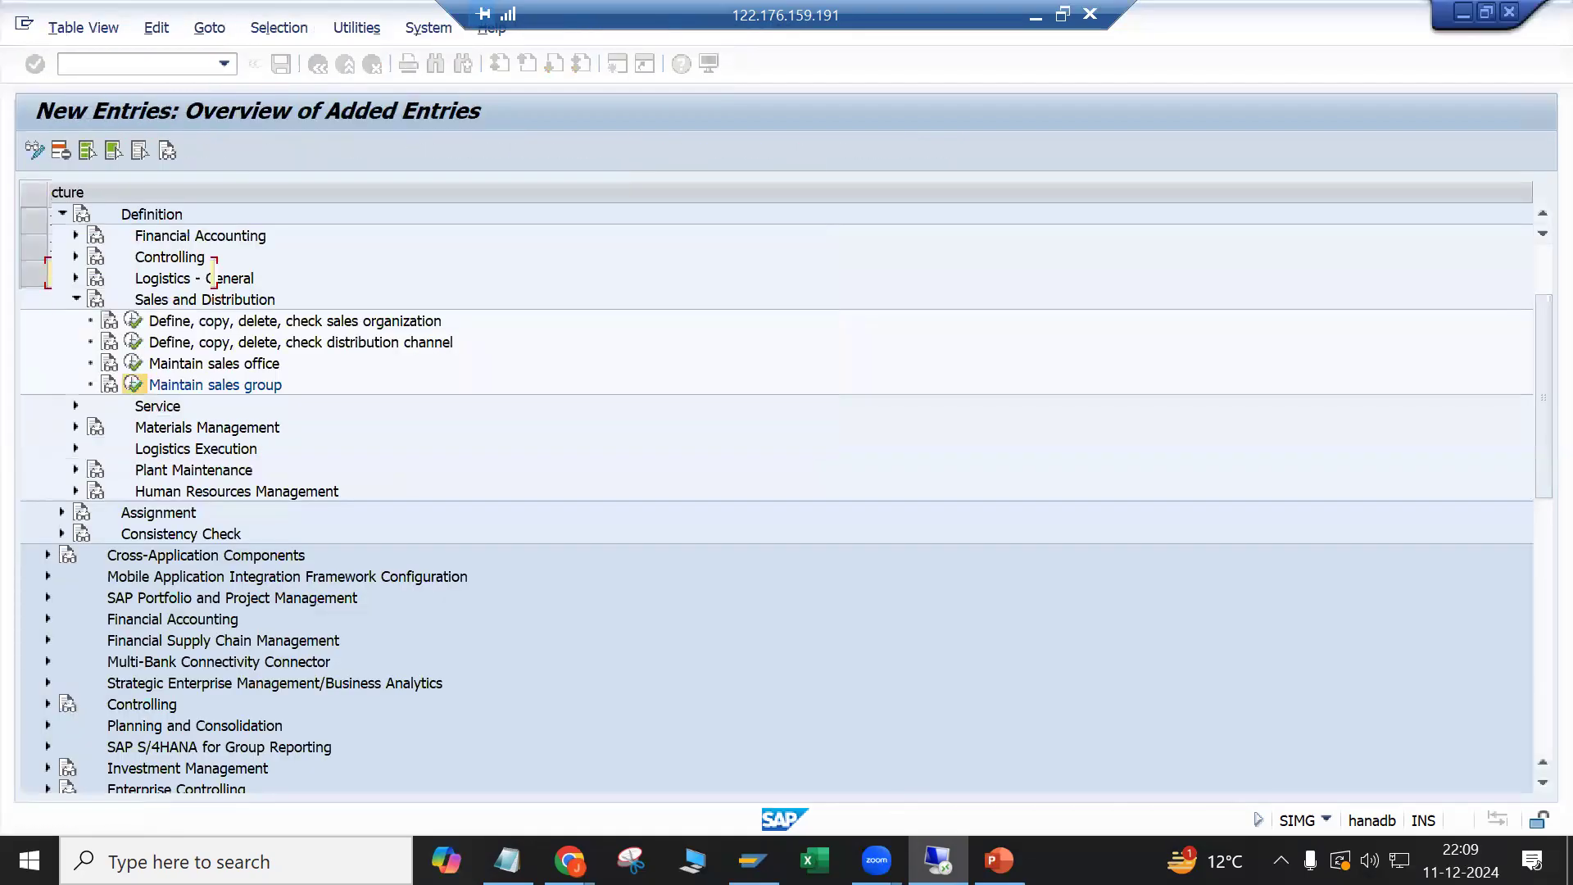
Step: Switch to the Org Structure 1 note in Notepad, enter "101,102" beside Sales Group, and save the file
{"action": "left_click", "coordinate": [998, 860]}
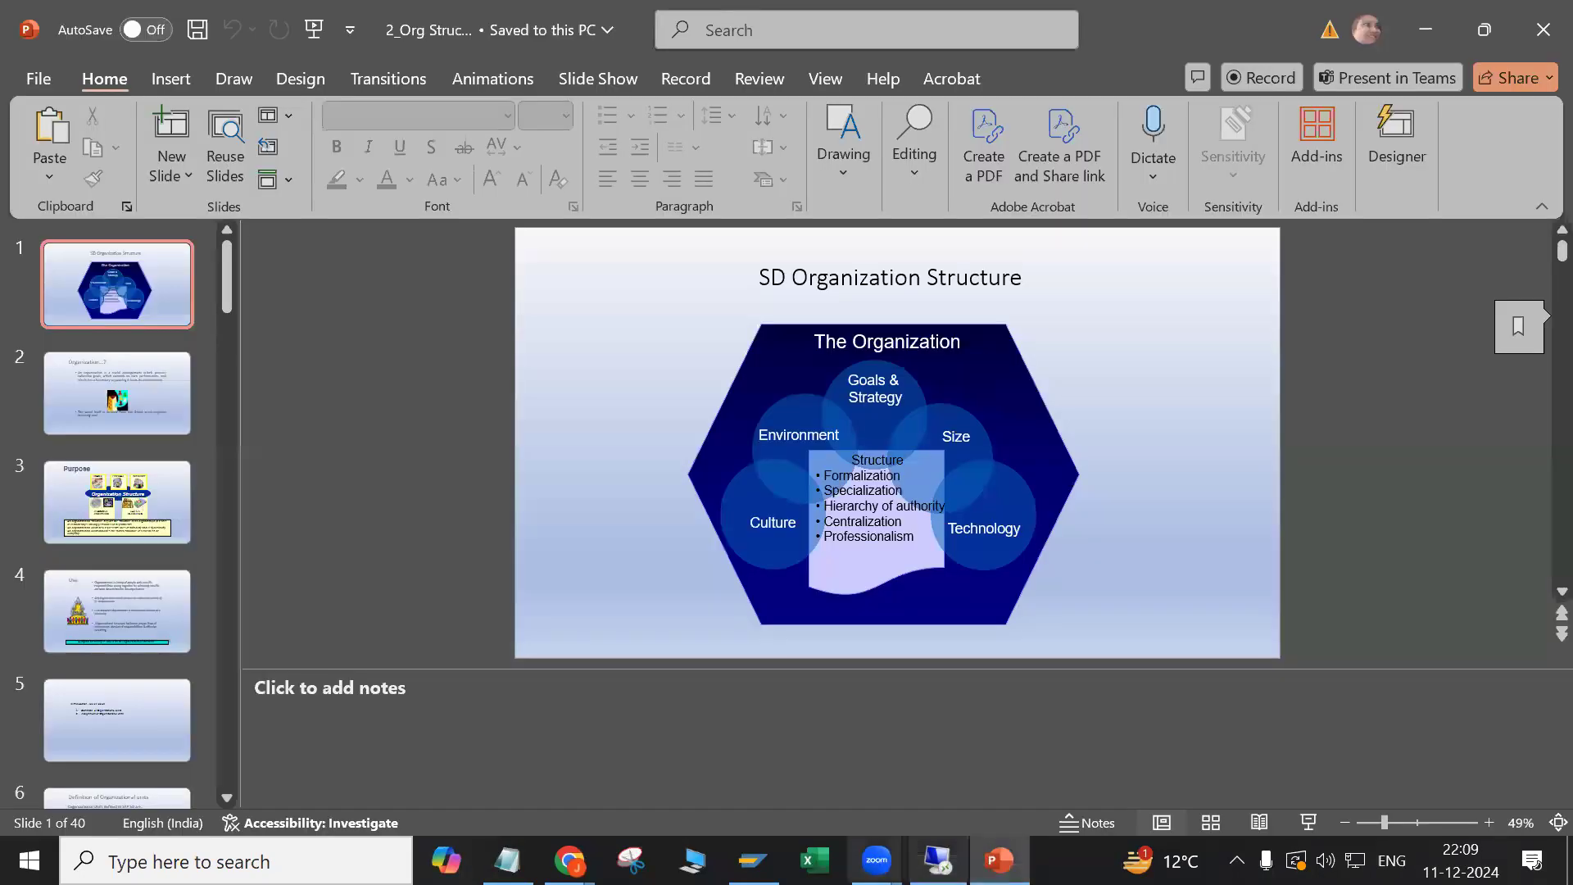
{"action": "left_click", "coordinate": [507, 860]}
{"action": "left_click", "coordinate": [608, 630]}
{"action": "type", "text": "101"}
{"action": "type", "text": ",102"}
{"action": "key", "text": "BackSpace"}
{"action": "type", "text": "2"}
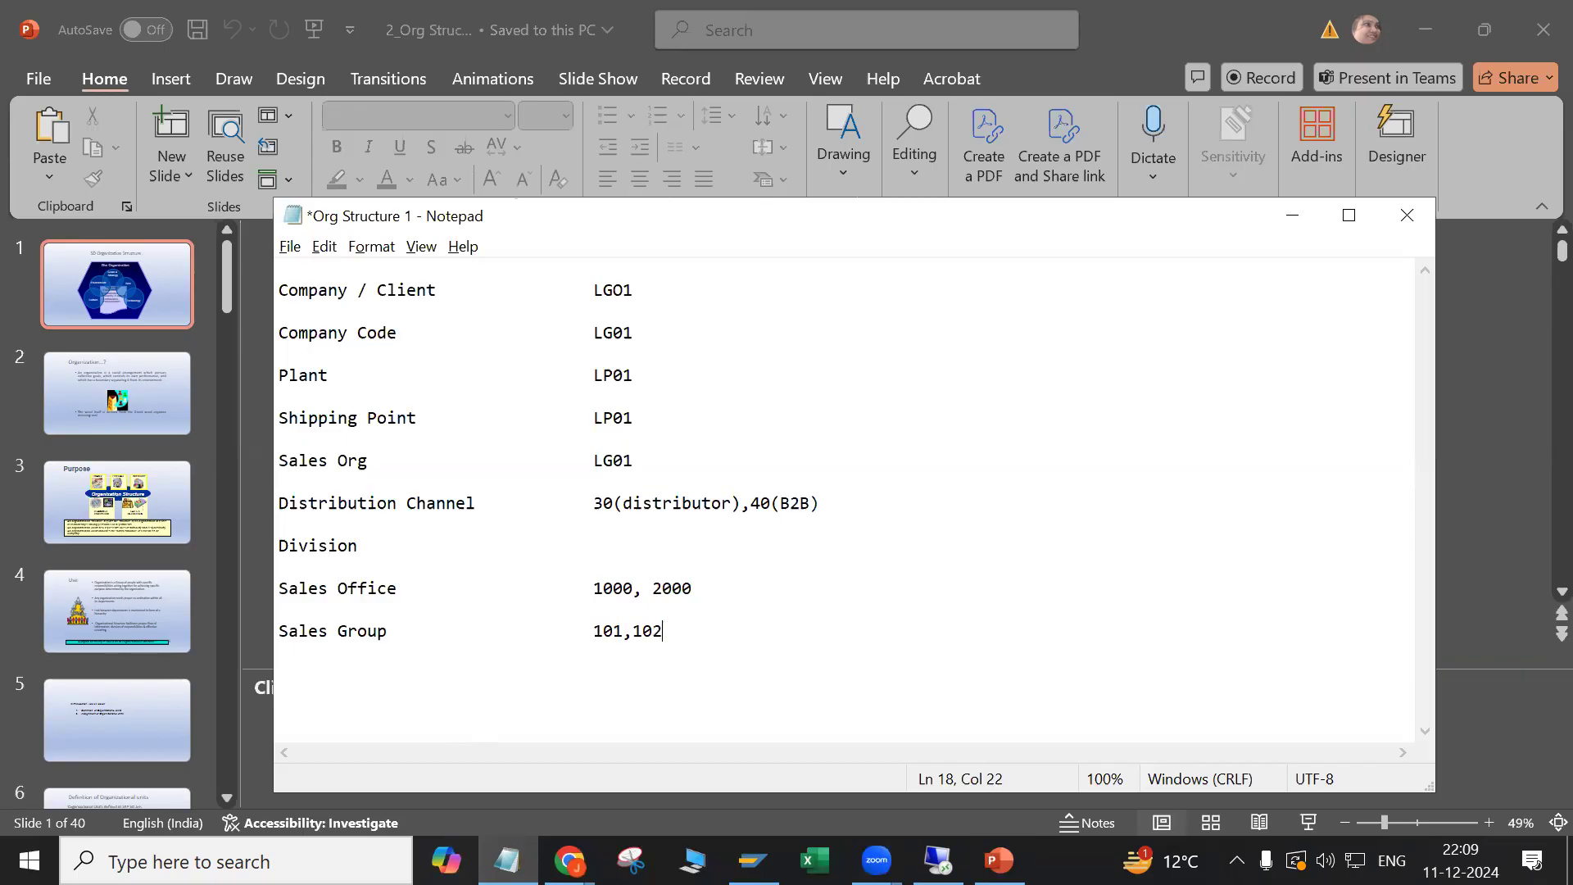
{"action": "key", "text": "ctrl+s"}
Step: Switch back to SAP and leave the sales group entries, returning to the IMG structure
{"action": "key", "text": "alt+Tab"}
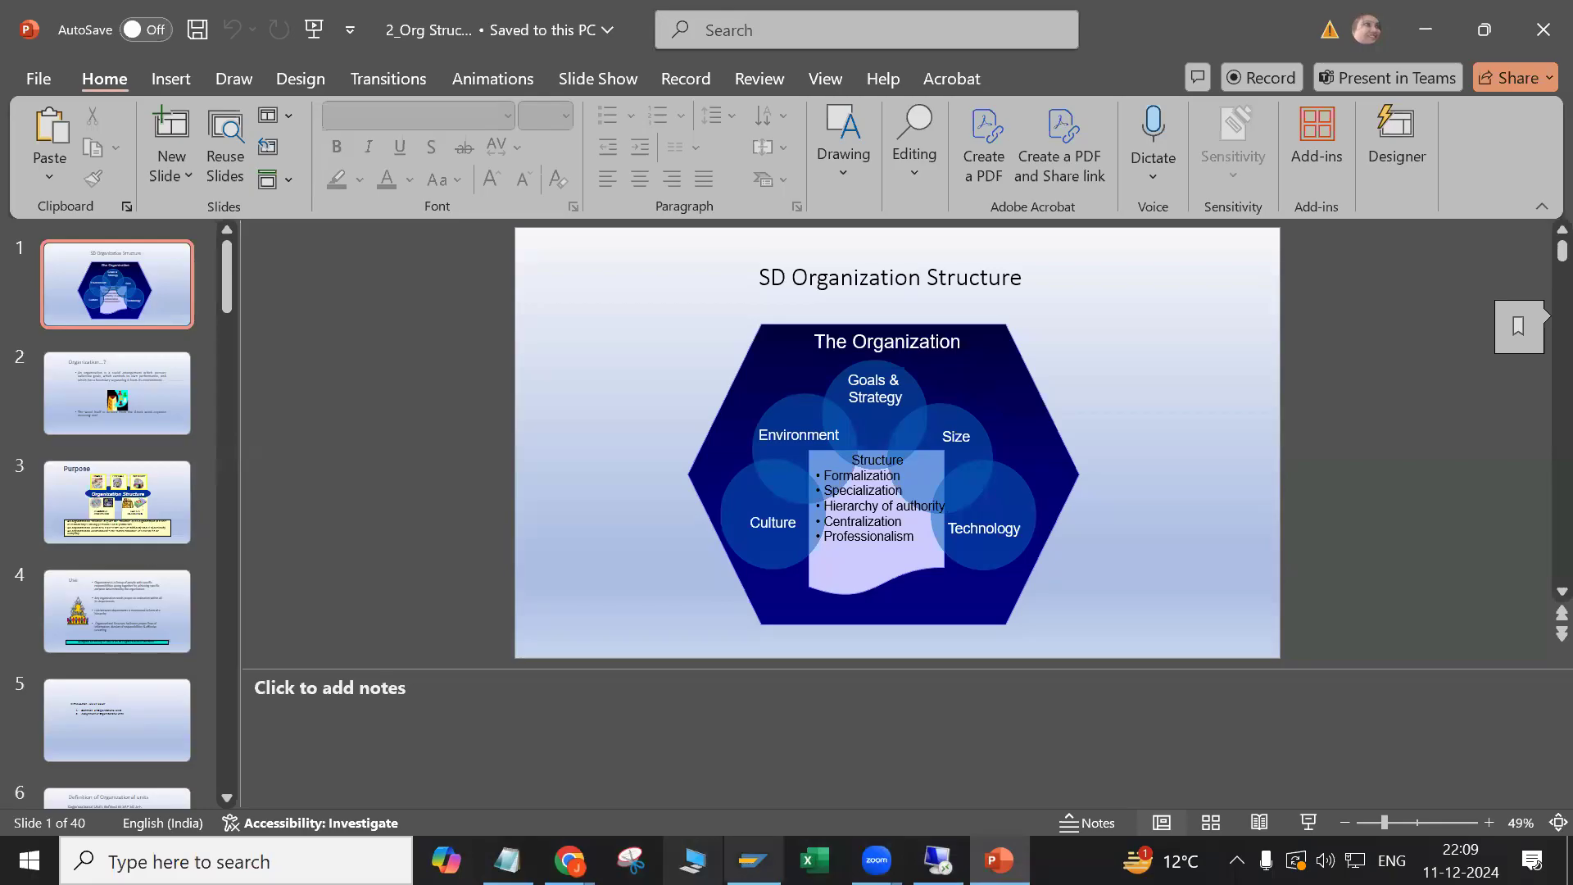
{"action": "left_click", "coordinate": [938, 860]}
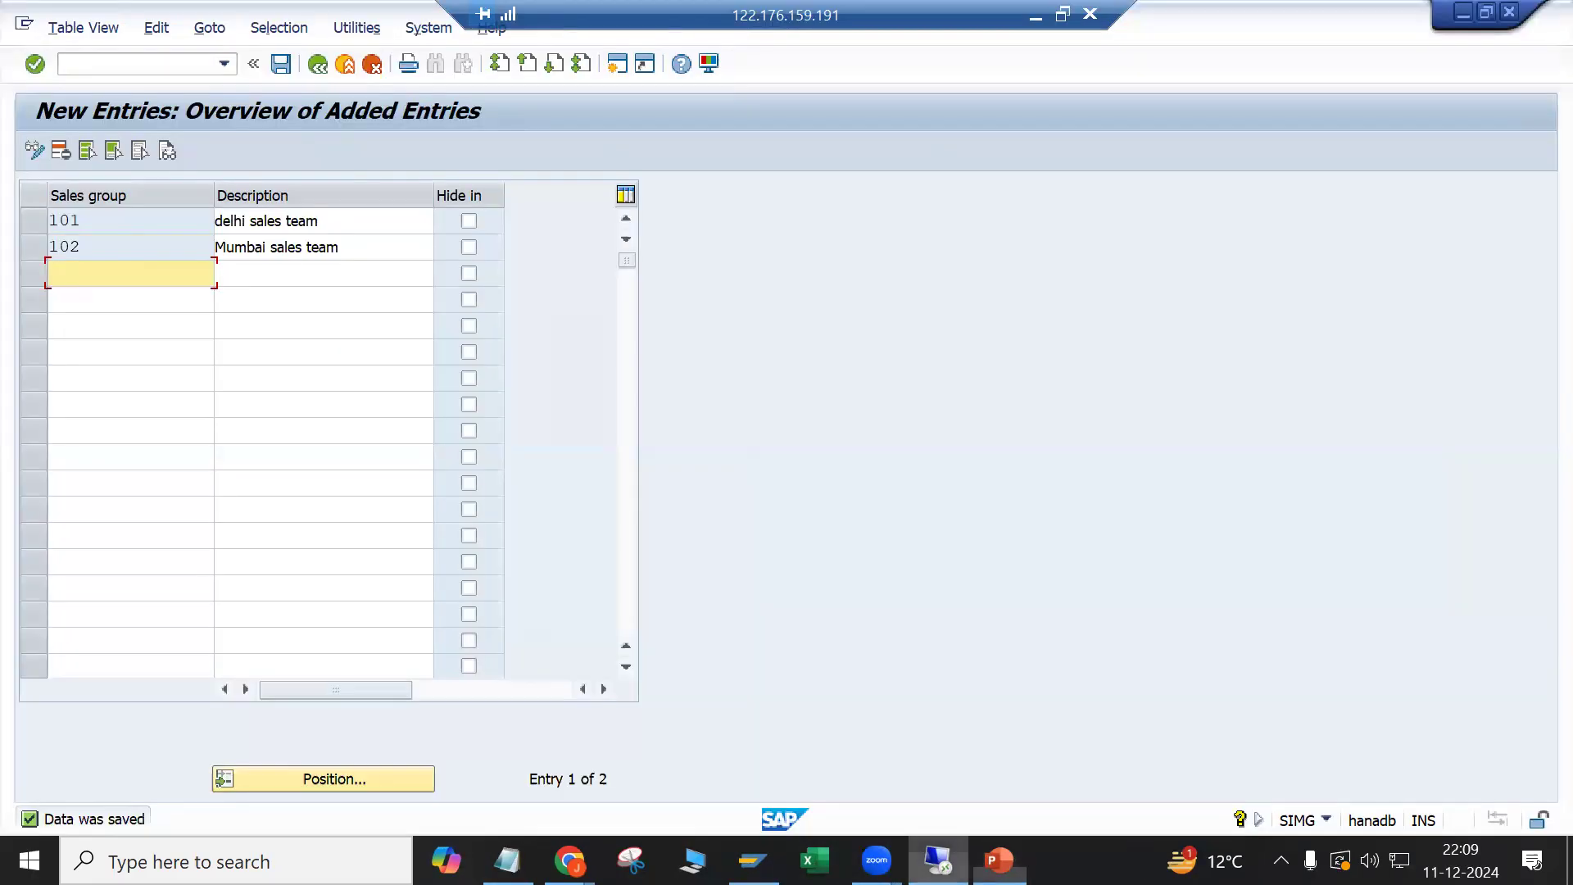
{"action": "left_click", "coordinate": [319, 68]}
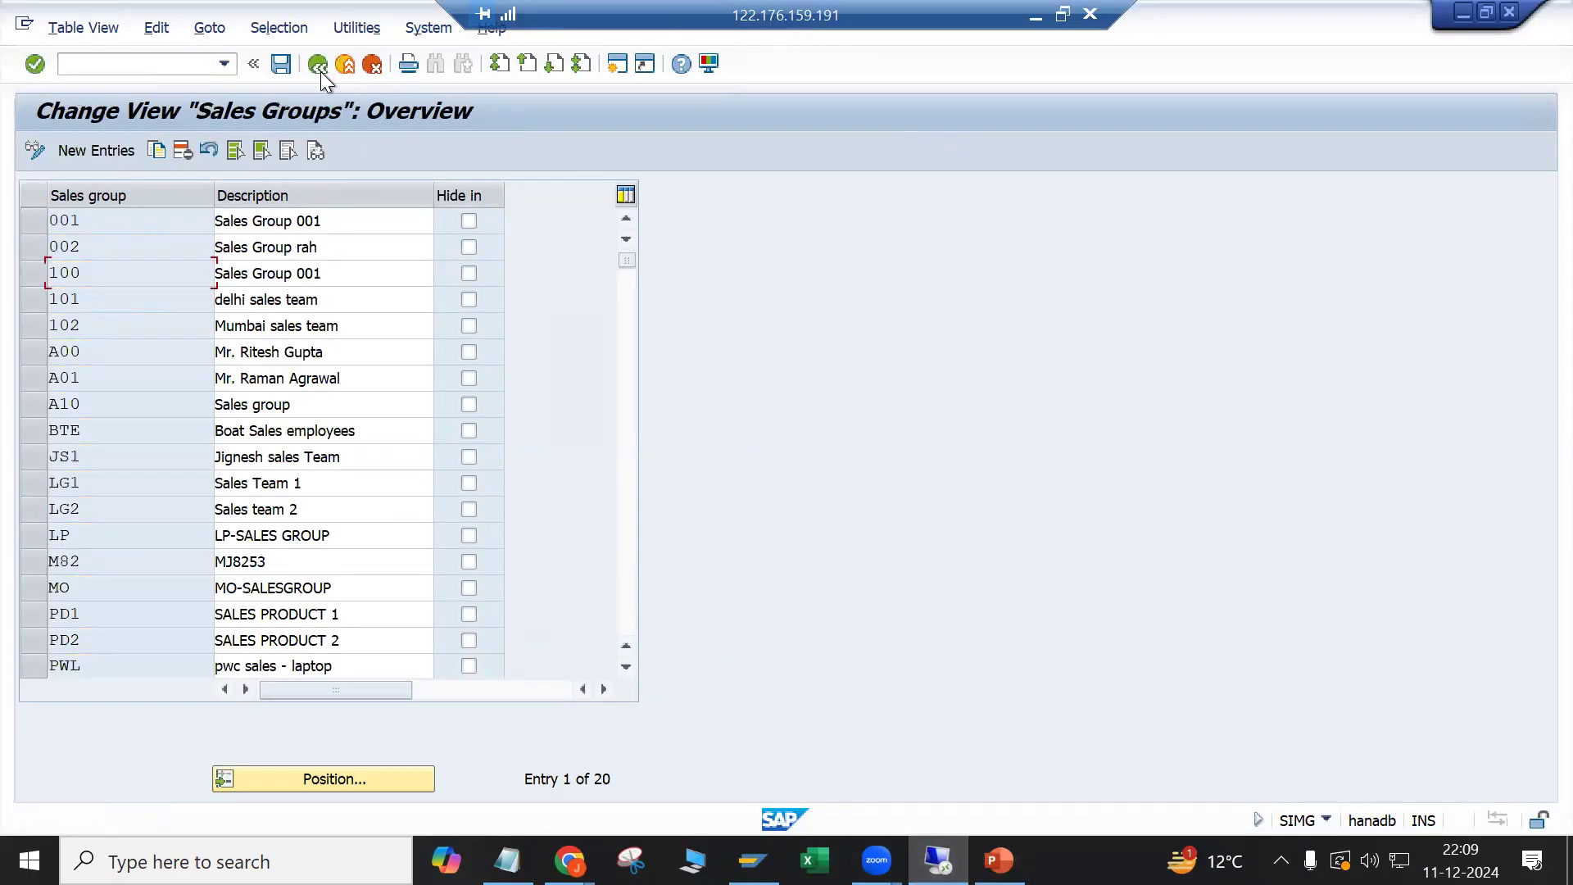
{"action": "left_click", "coordinate": [319, 68]}
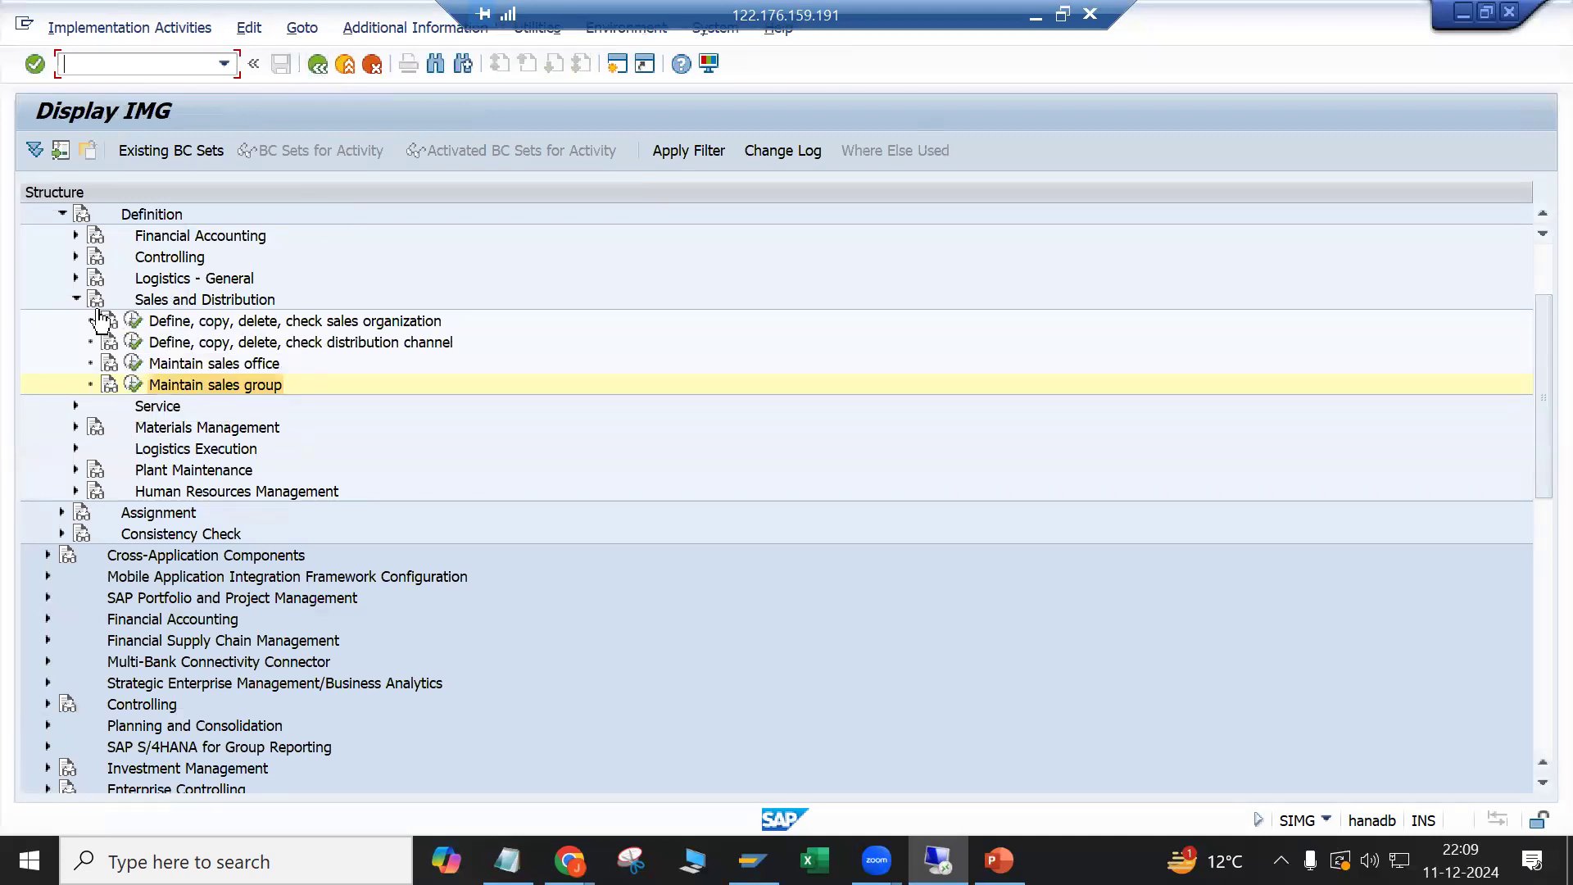
Step: Open the Define Division activity under Logistics - General and look through the existing divisions
{"action": "left_click", "coordinate": [77, 299]}
{"action": "left_click", "coordinate": [76, 278]}
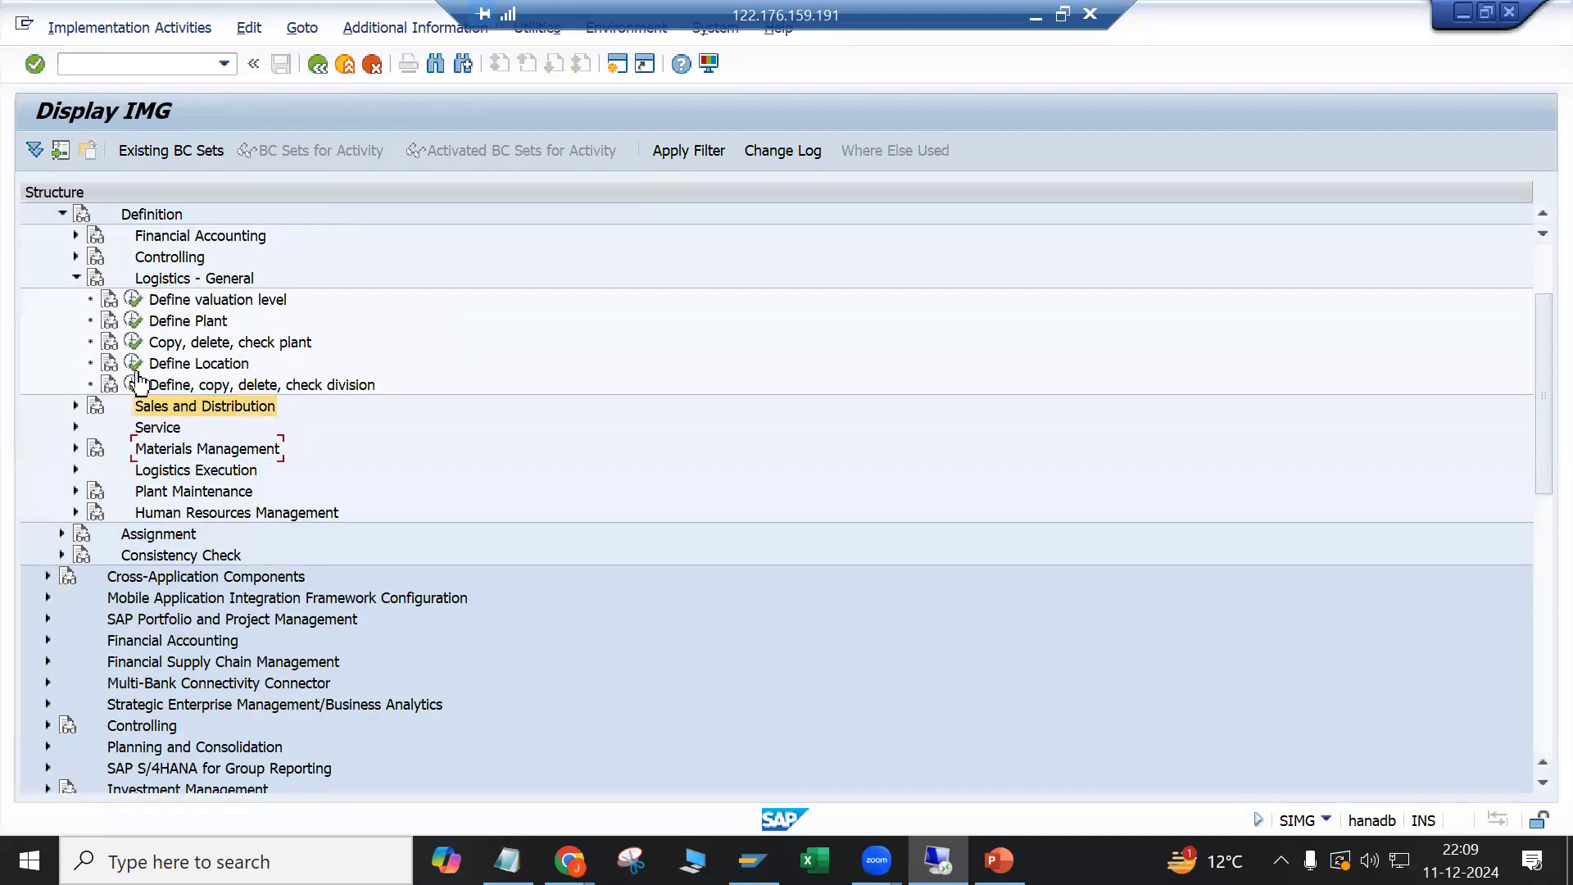
{"action": "left_click", "coordinate": [133, 363]}
{"action": "left_click", "coordinate": [318, 64]}
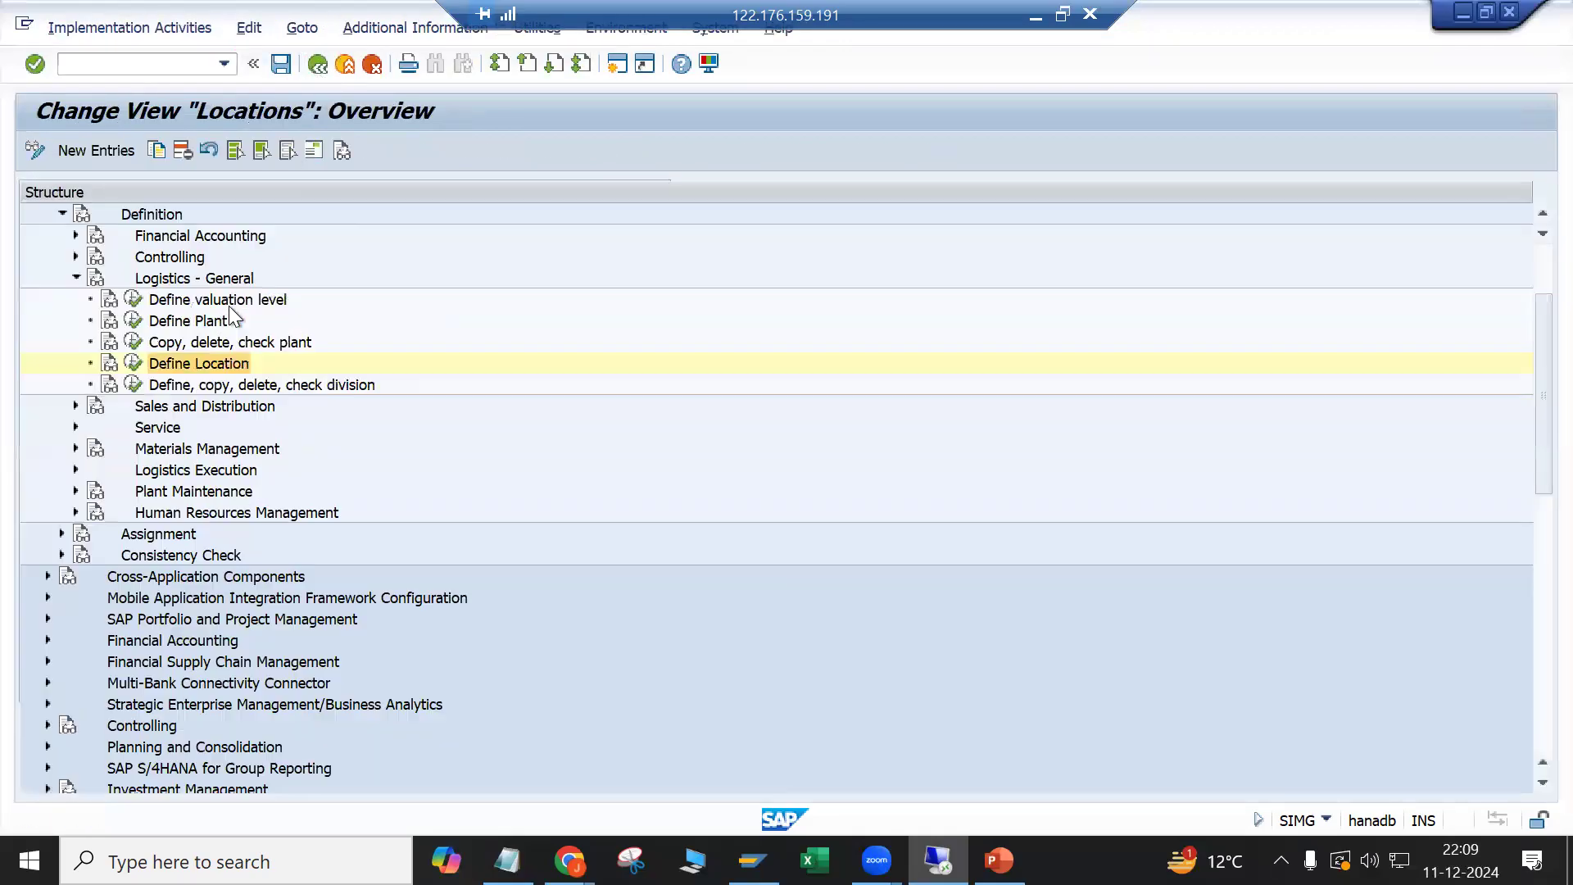
{"action": "left_click", "coordinate": [133, 384]}
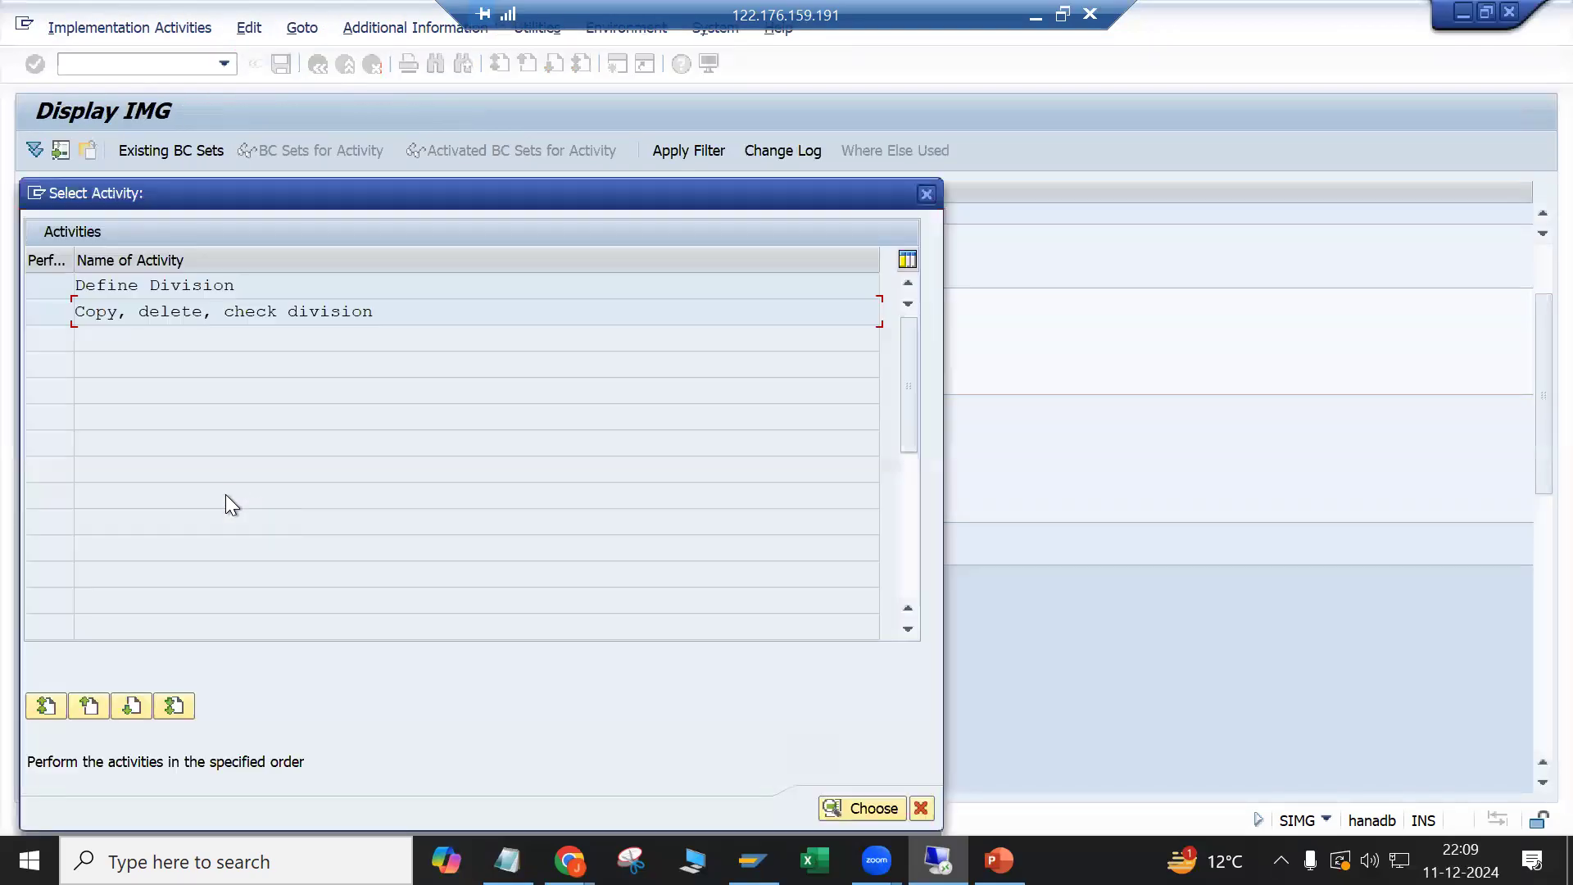
{"action": "double_click", "coordinate": [127, 295]}
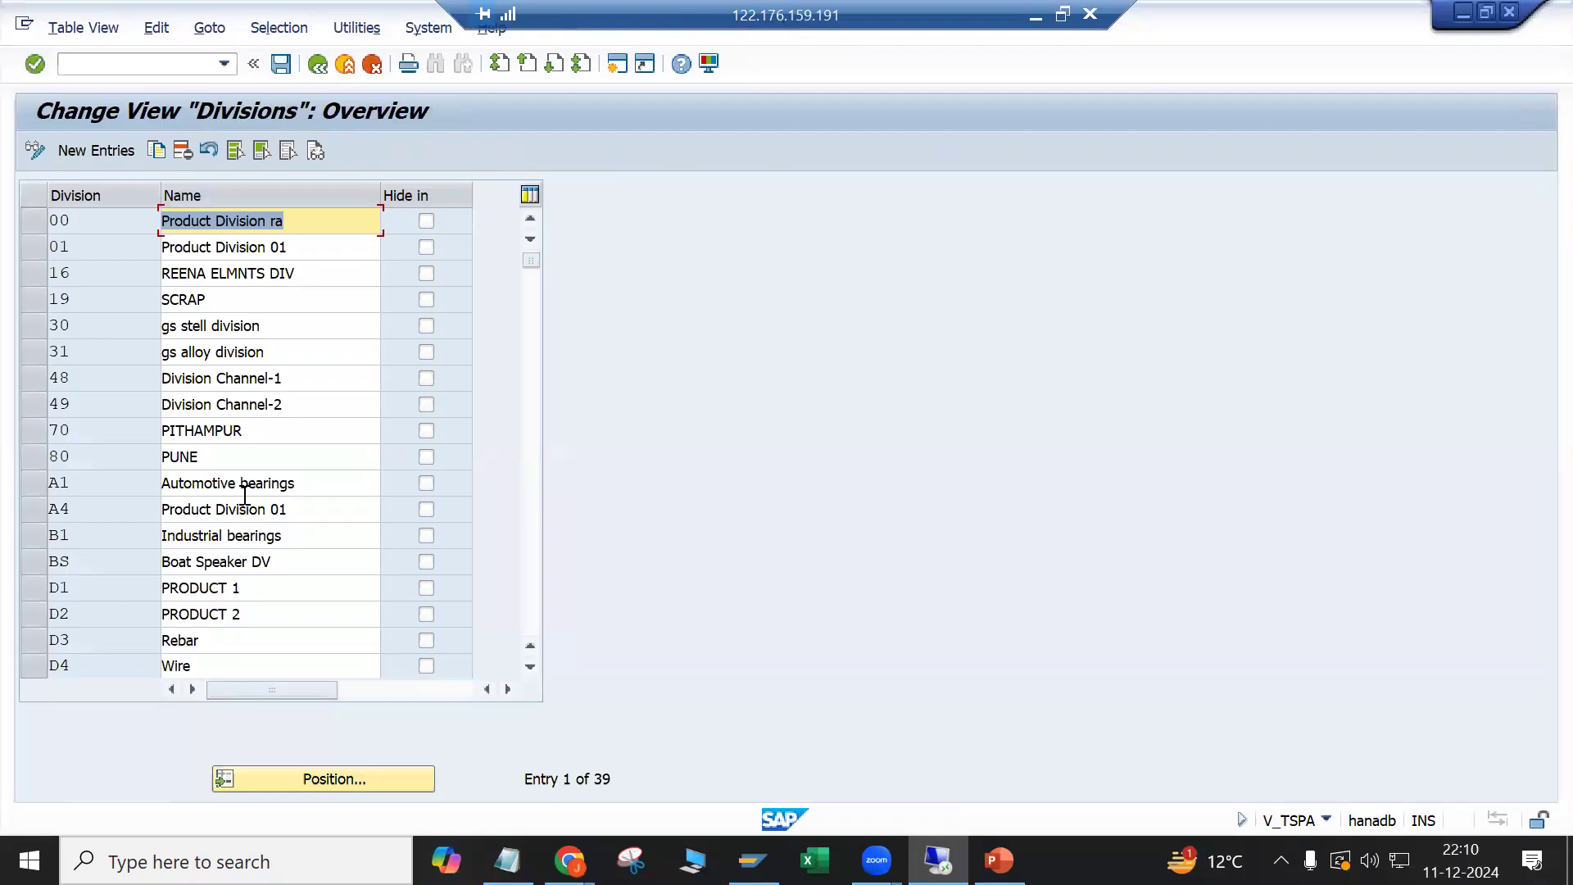
{"action": "scroll", "coordinate": [244, 495], "scroll_direction": "down", "scroll_amount": 2}
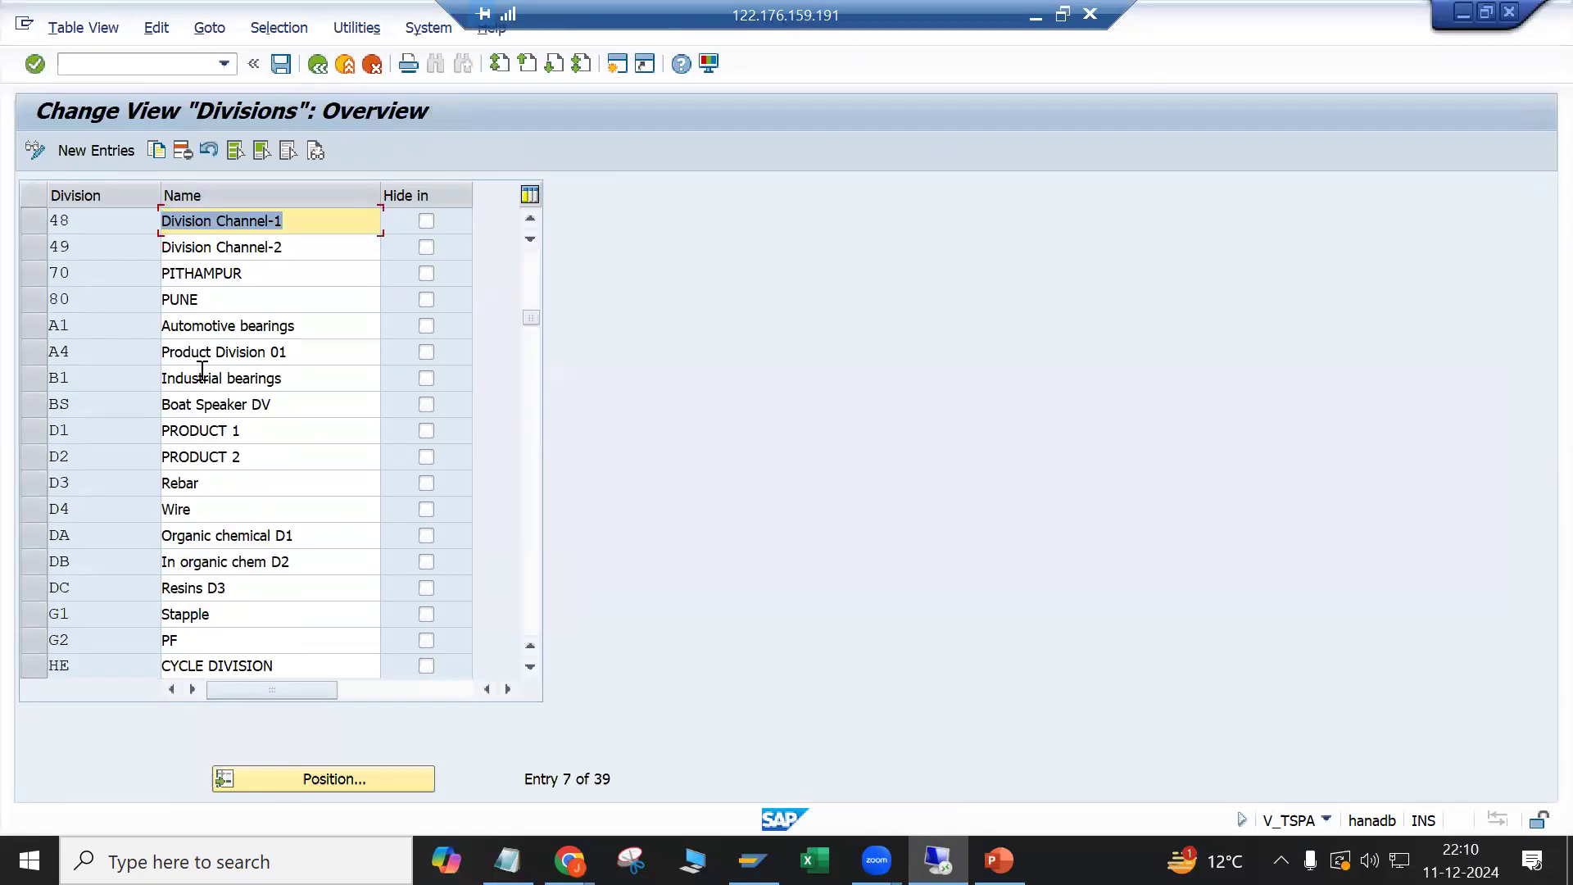
Step: Start new division entries and add division 10 with the name "Televisions"
{"action": "left_click", "coordinate": [117, 151]}
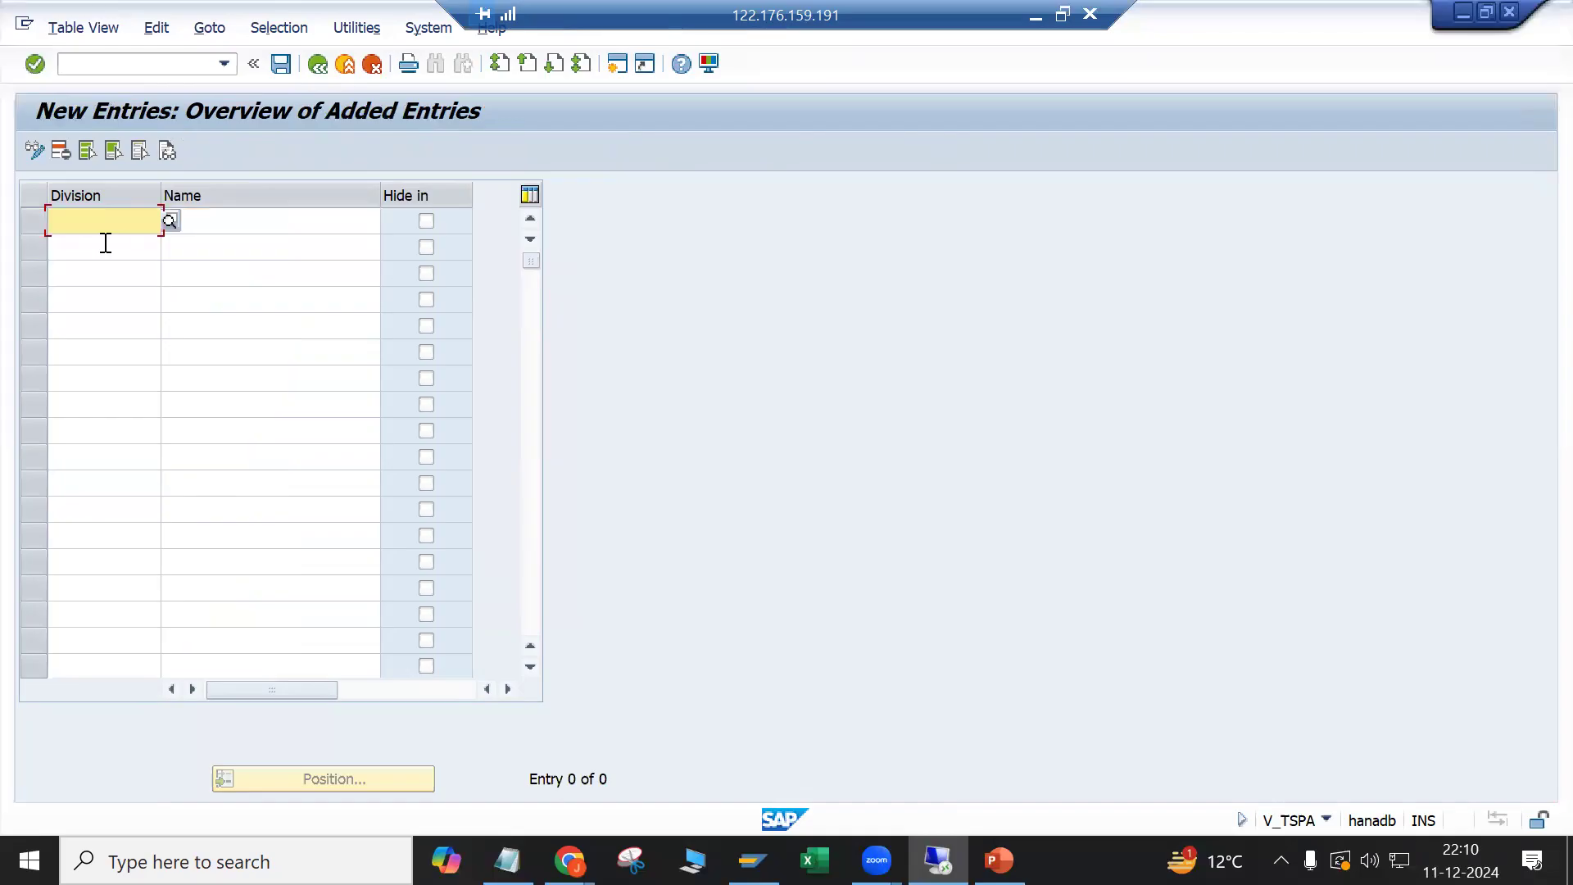
{"action": "type", "text": "10"}
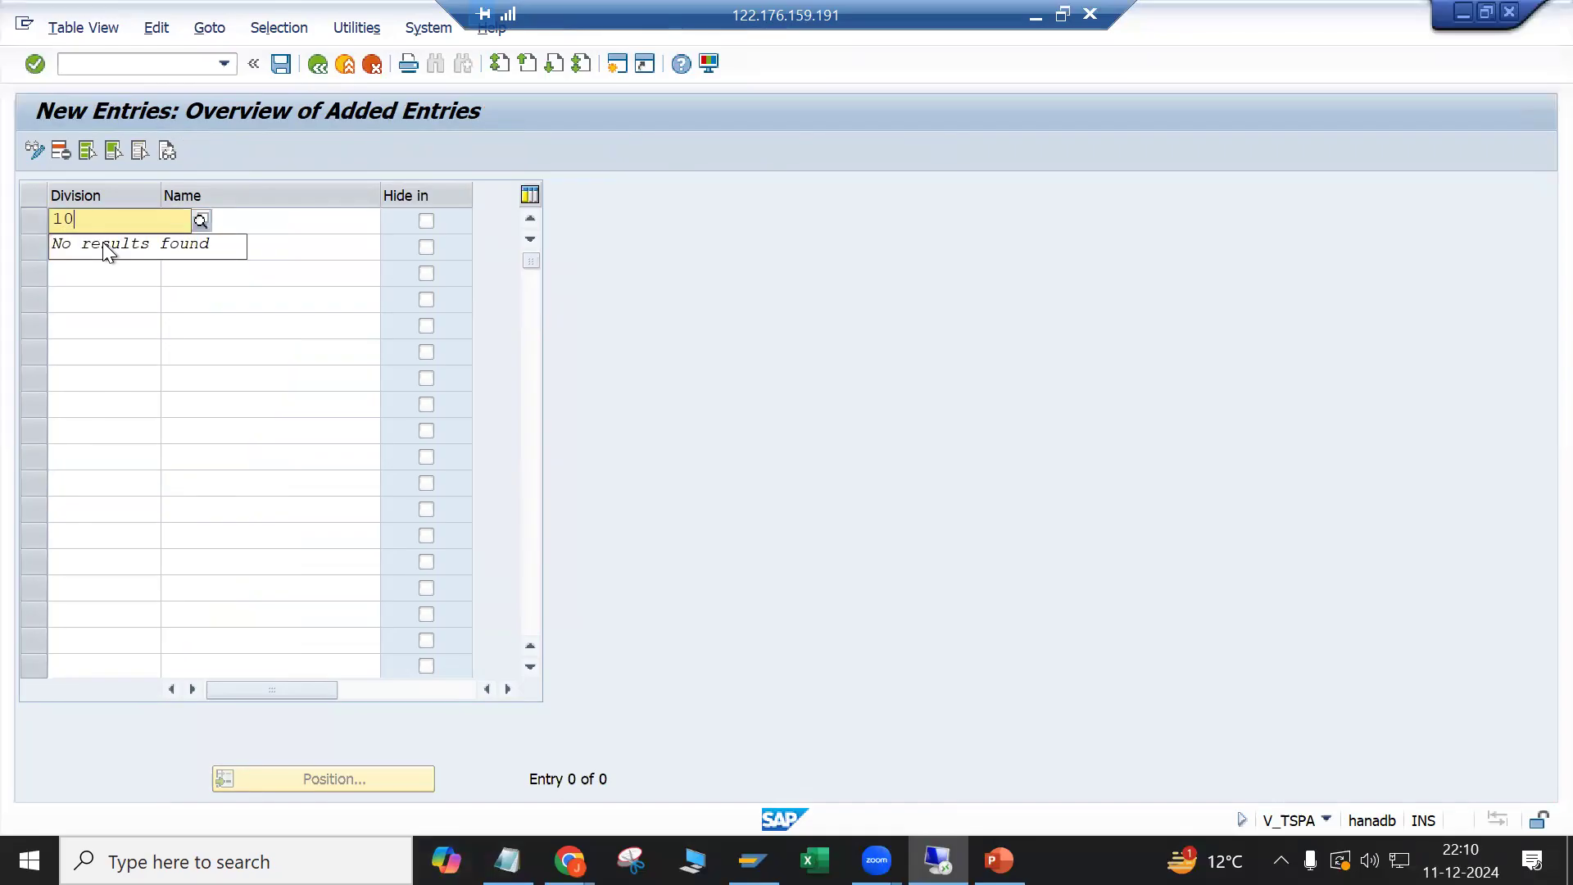
{"action": "key", "text": "Tab"}
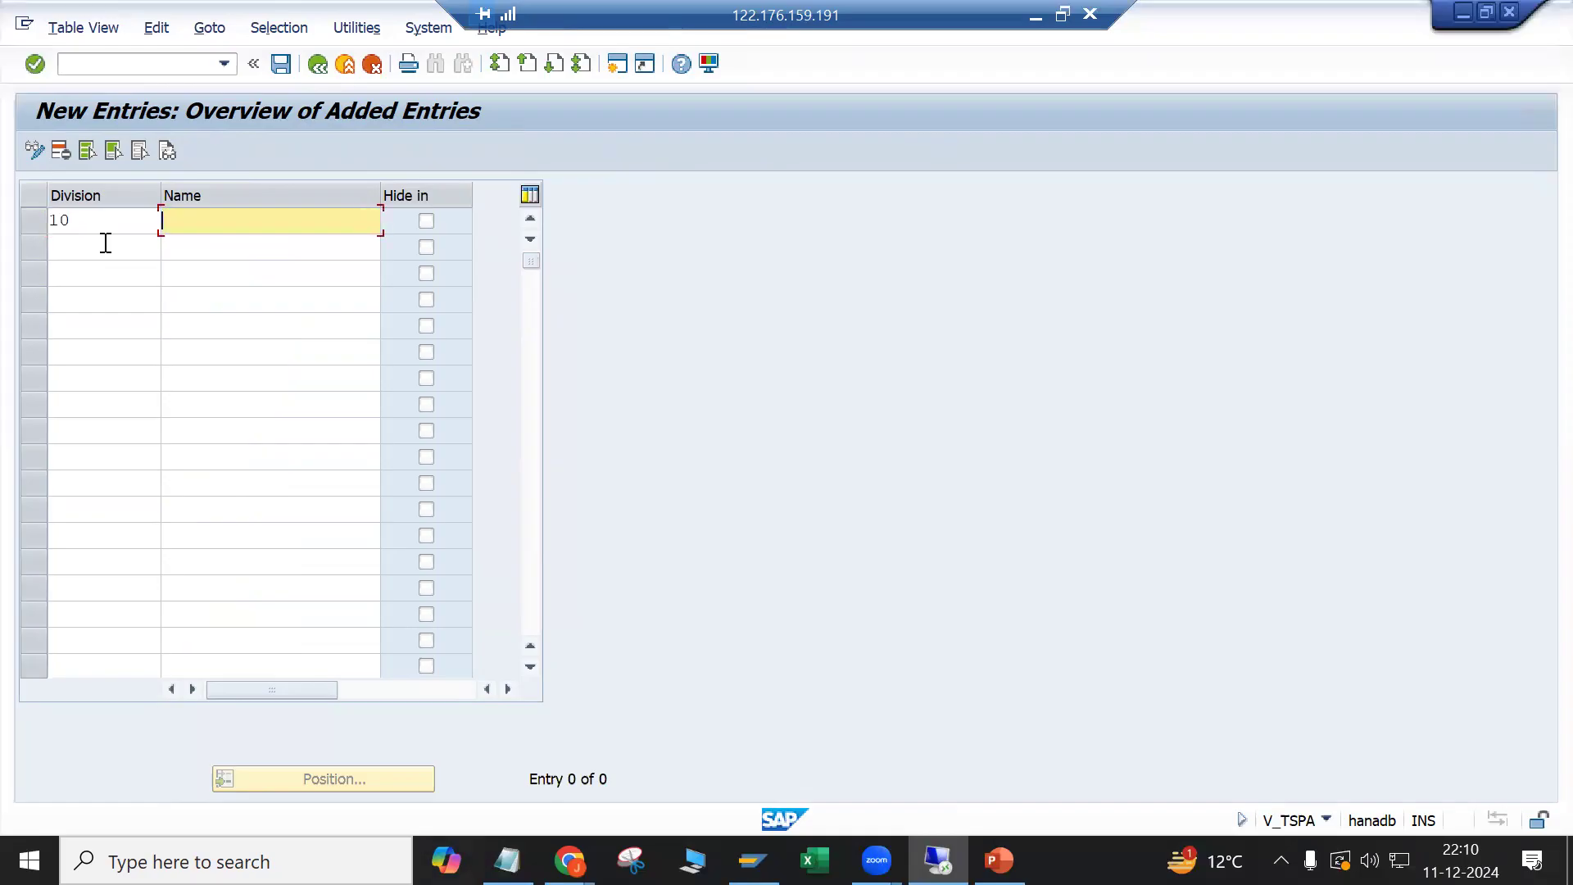
{"action": "type", "text": "Tel"}
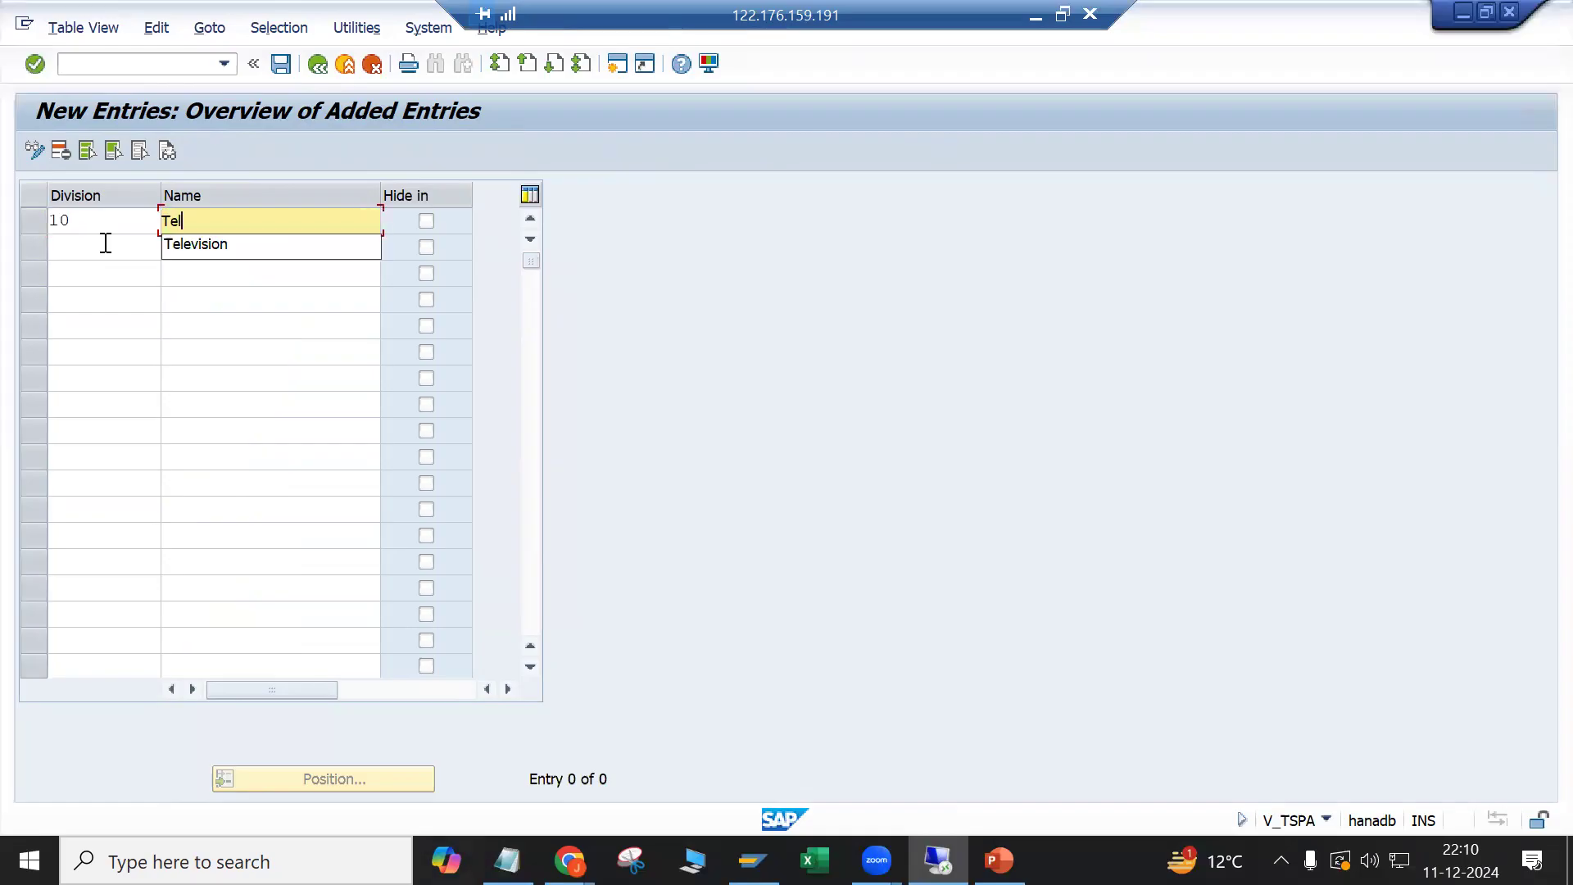
{"action": "key", "text": "Down"}
{"action": "key", "text": "Return"}
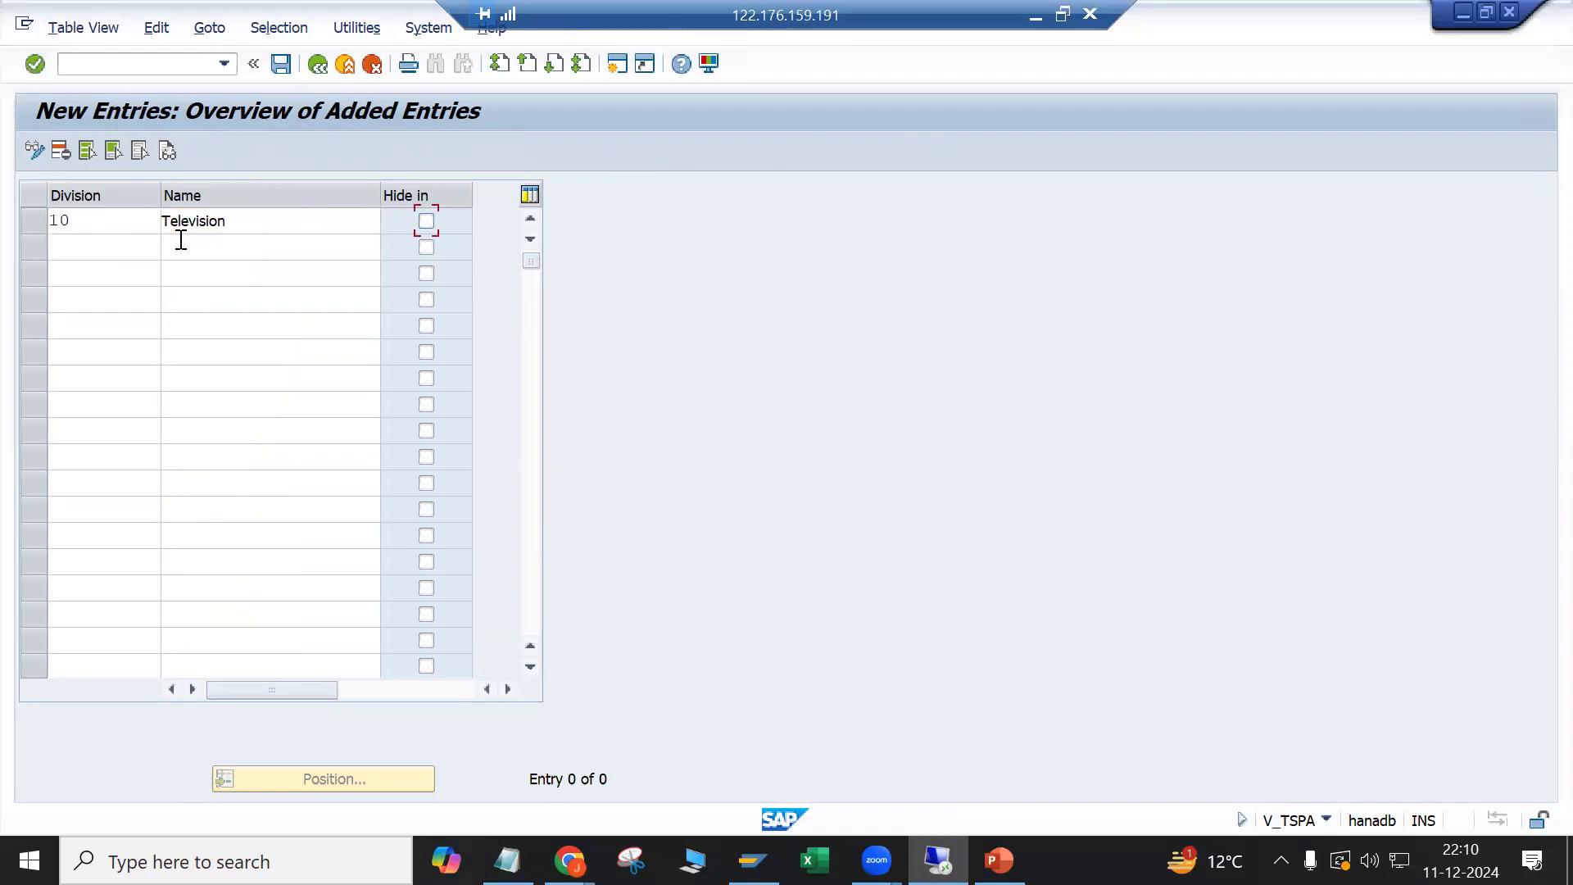
{"action": "left_click", "coordinate": [278, 218]}
{"action": "type", "text": "s"}
{"action": "key", "text": "Return"}
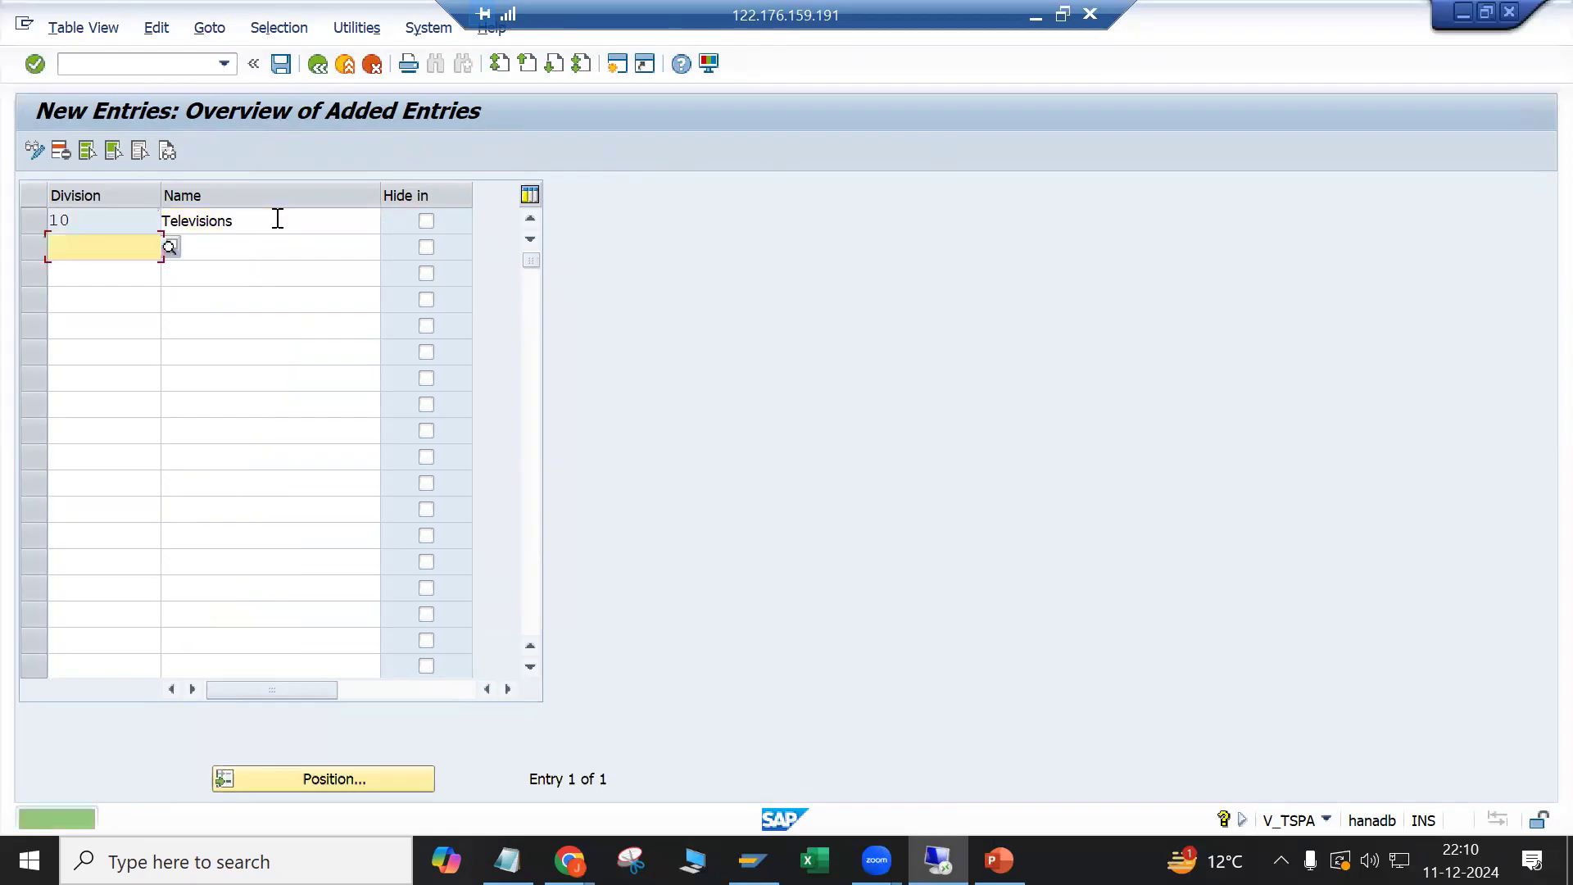
Step: Add division 20 with the name "Refrigrators" below the Televisions entry
{"action": "type", "text": "20"}
{"action": "key", "text": "Tab"}
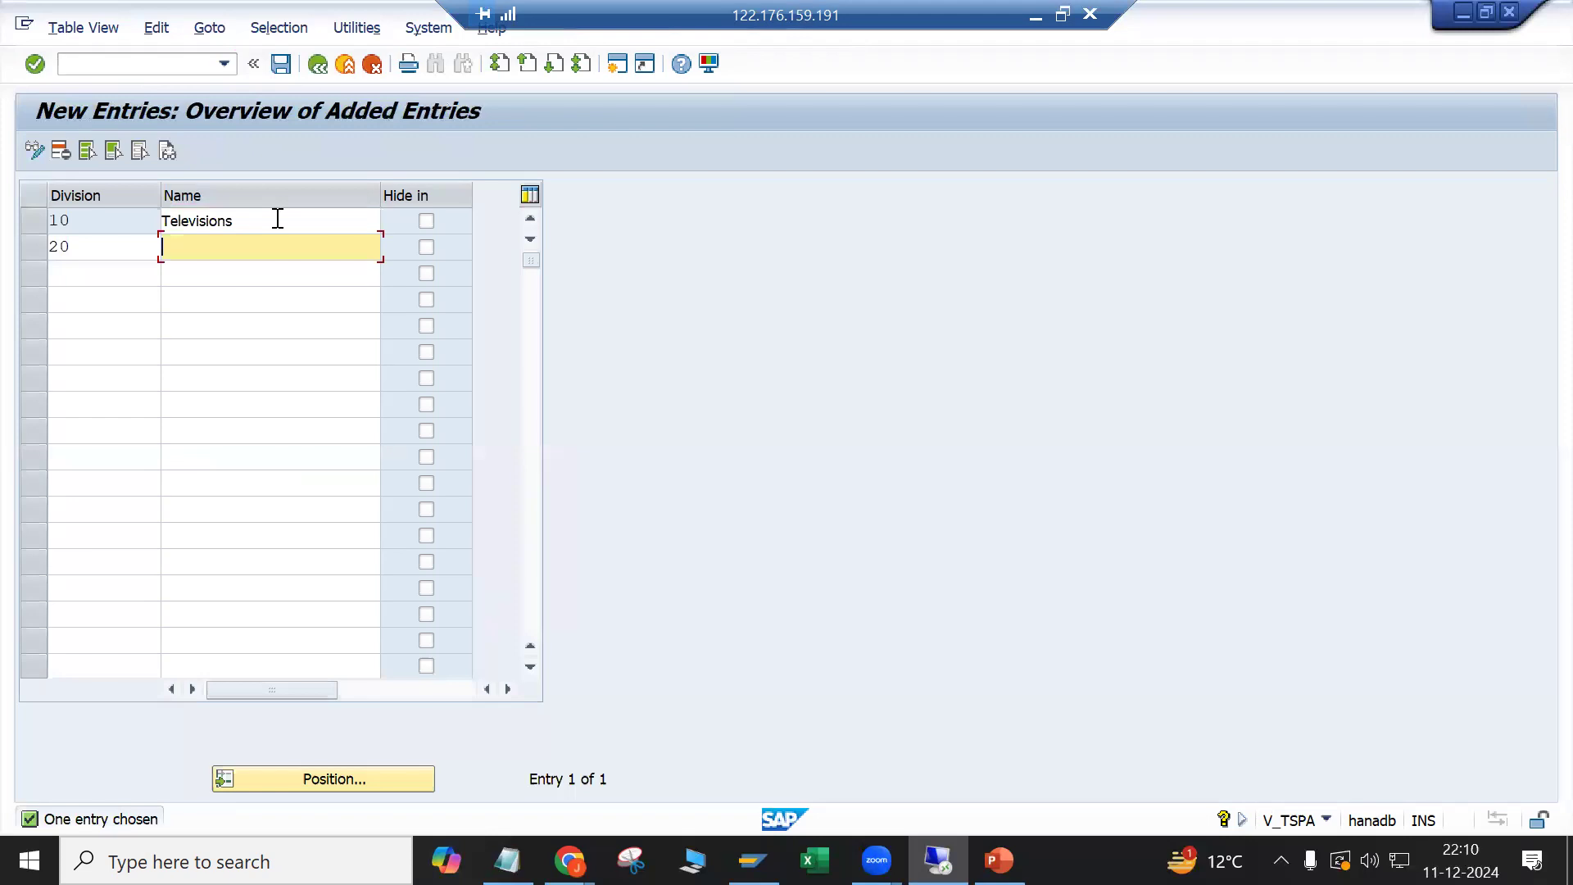
{"action": "type", "text": "Refrigrators"}
{"action": "key", "text": "Return"}
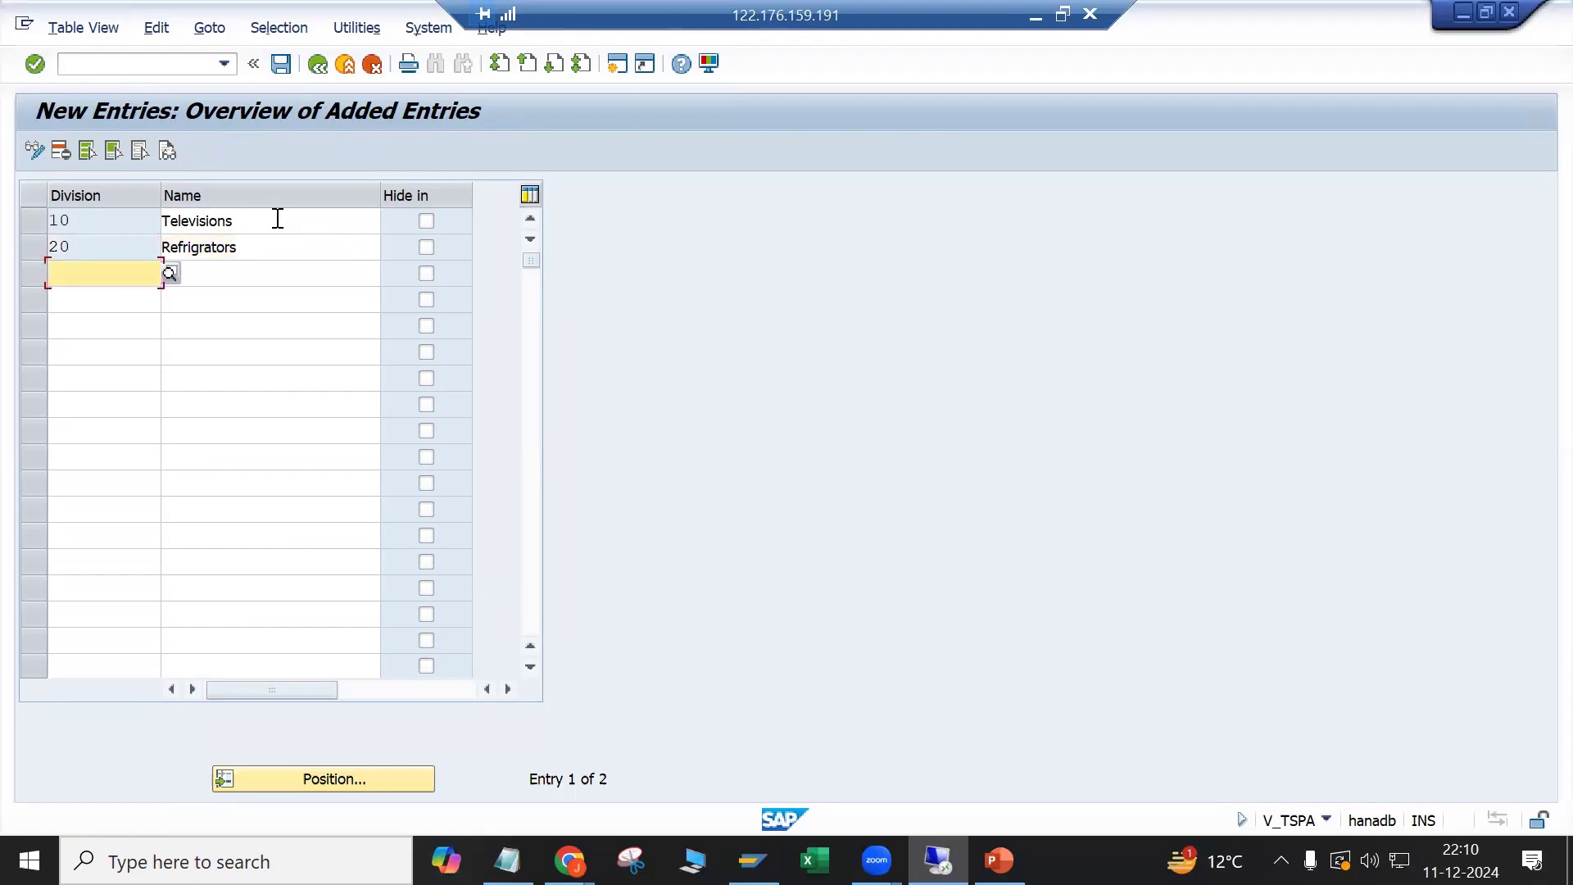
Step: Save divisions 10 and 20 to the customizing request "LG Org structure - 11 Dec 2024"
{"action": "left_click", "coordinate": [253, 222]}
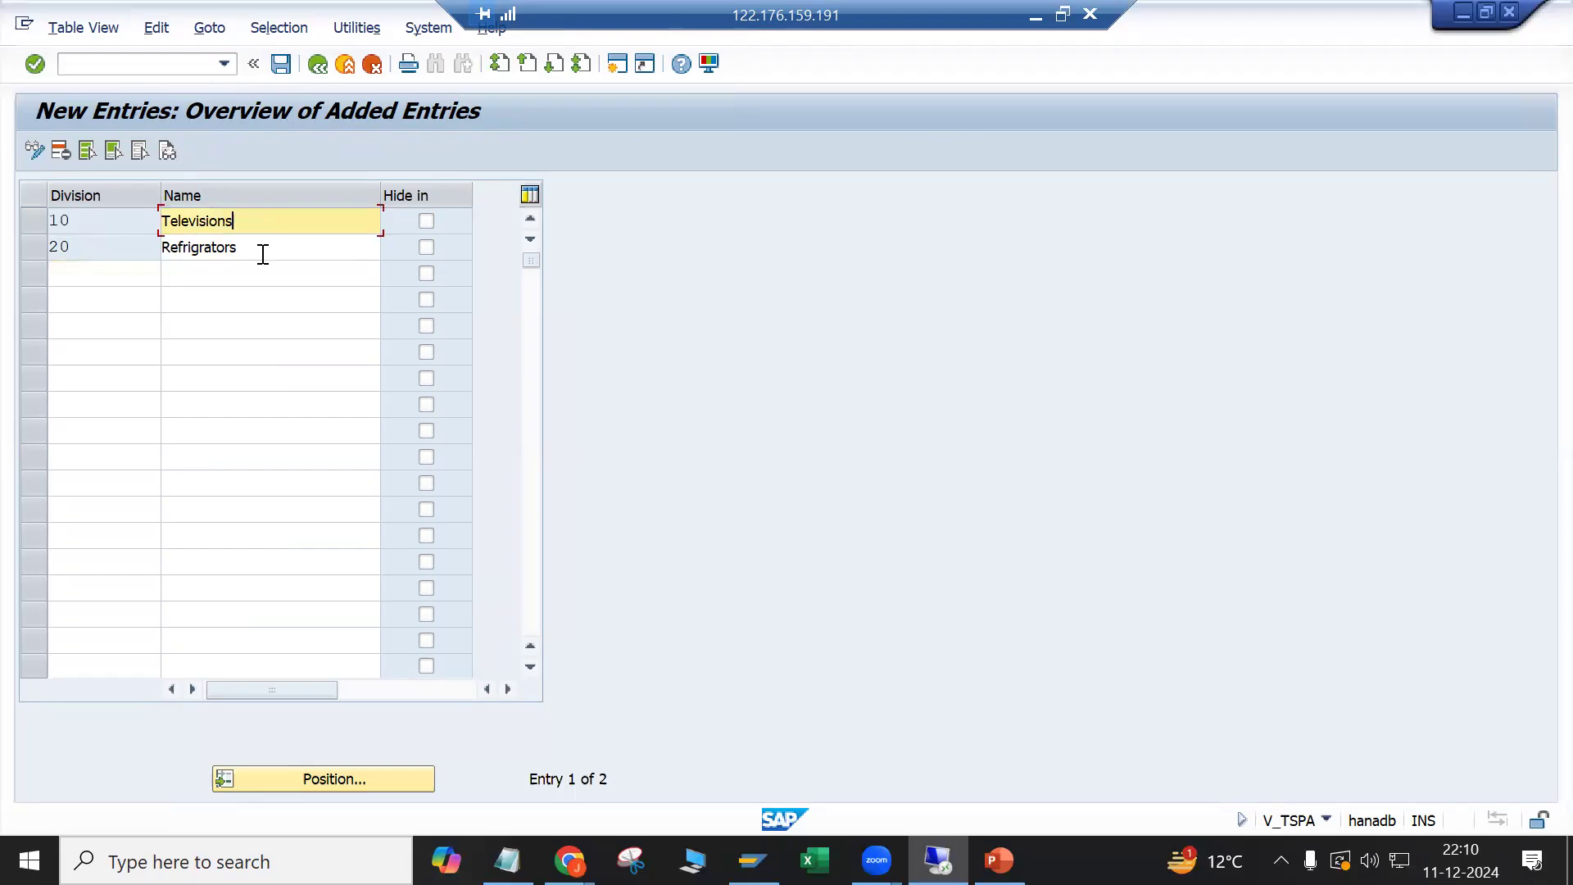
{"action": "left_click", "coordinate": [259, 270]}
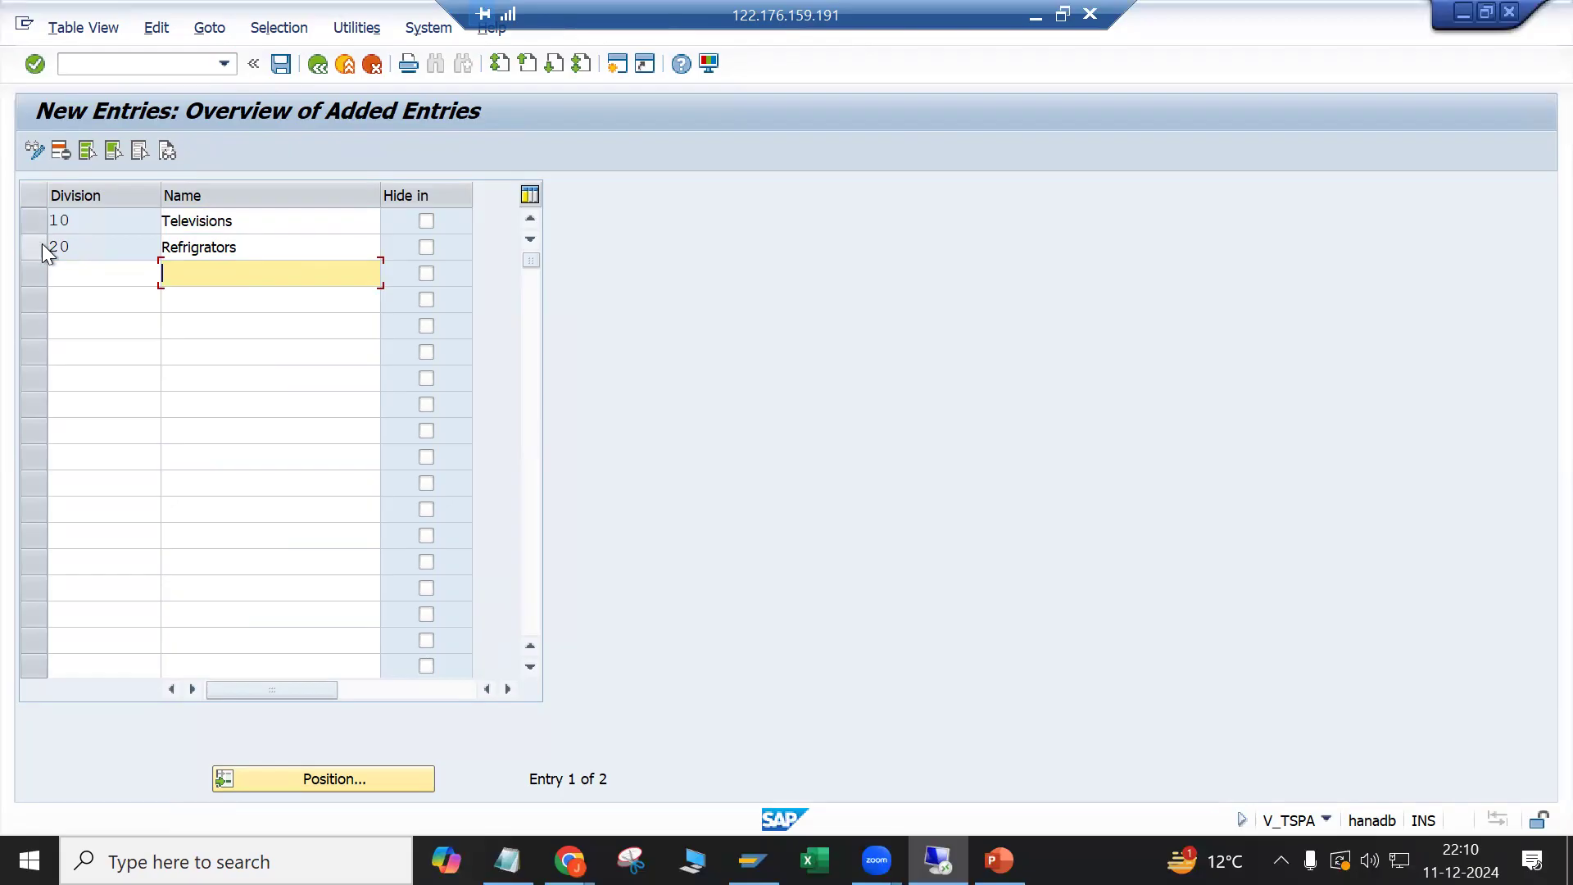
{"action": "left_click", "coordinate": [55, 218]}
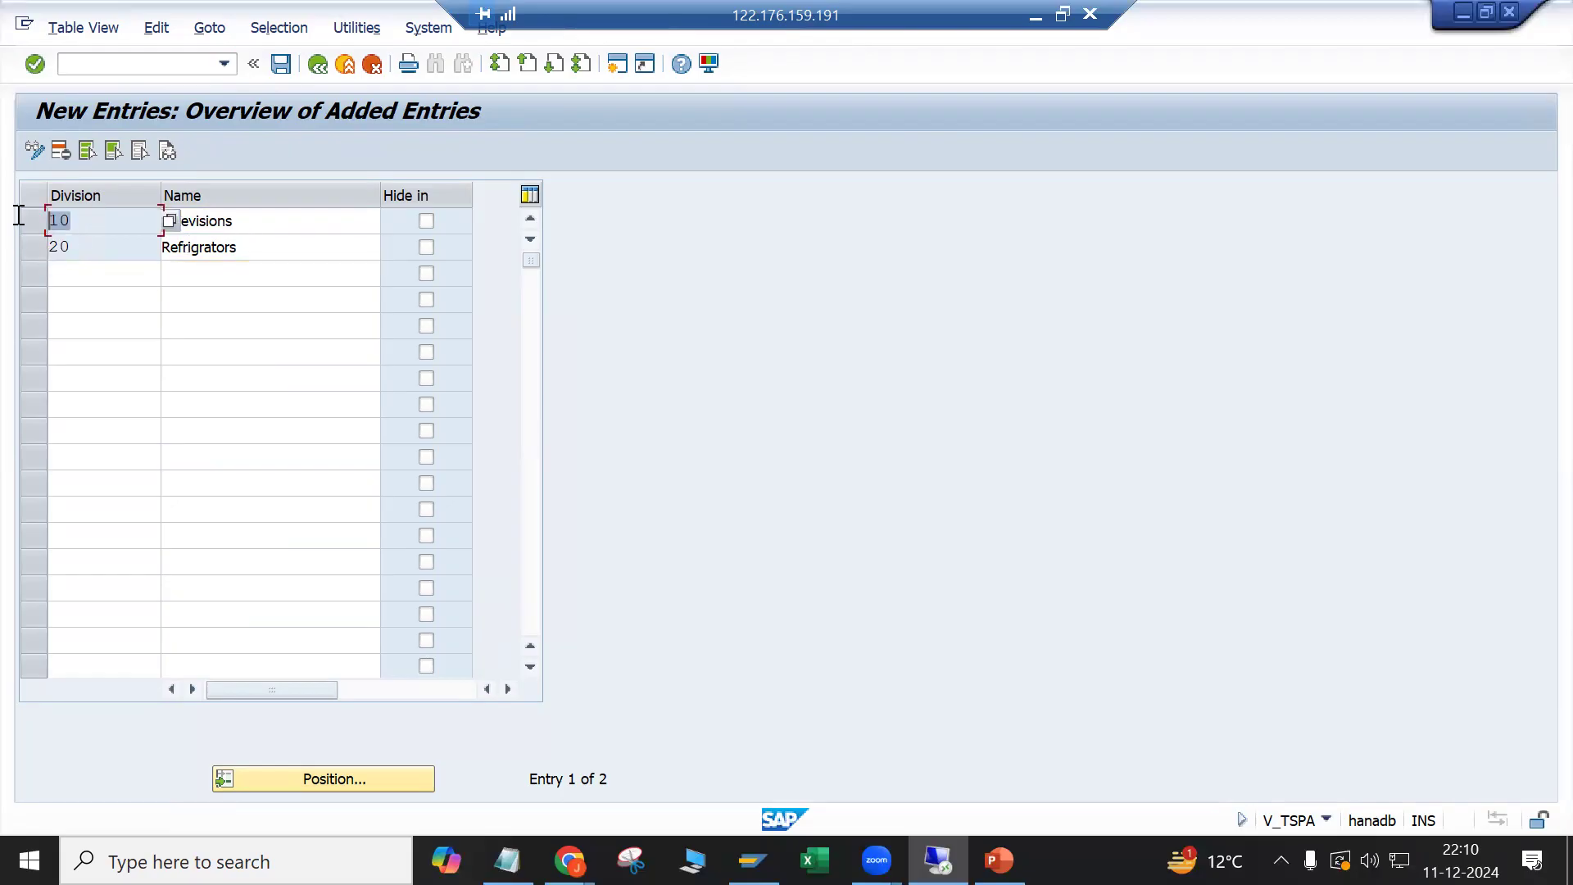
{"action": "left_click", "coordinate": [281, 226]}
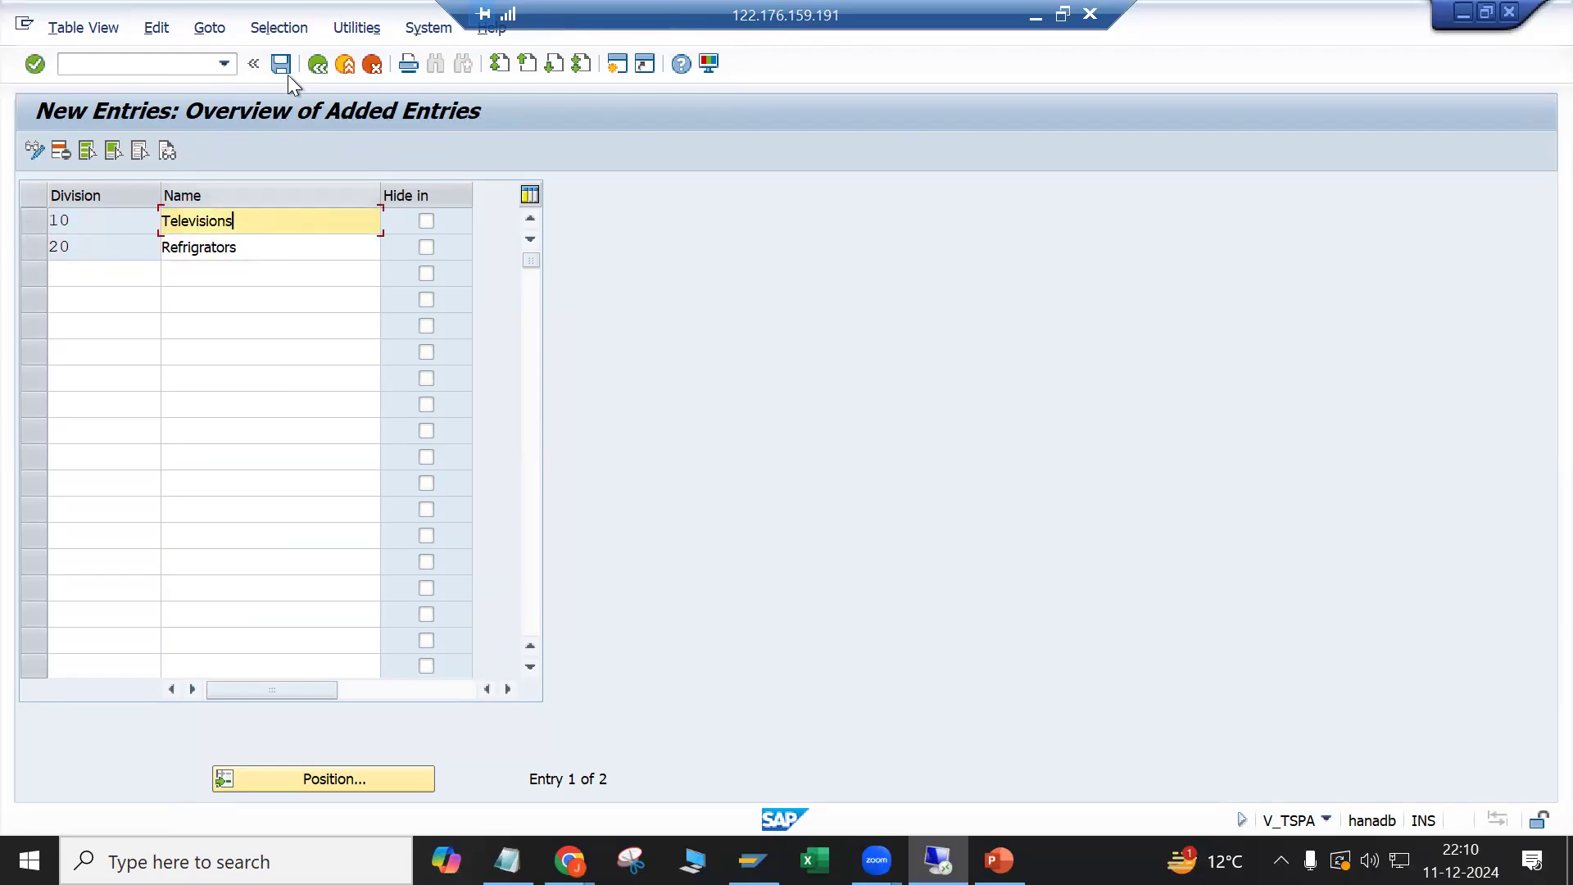
{"action": "left_click", "coordinate": [253, 63]}
{"action": "left_click", "coordinate": [63, 65]}
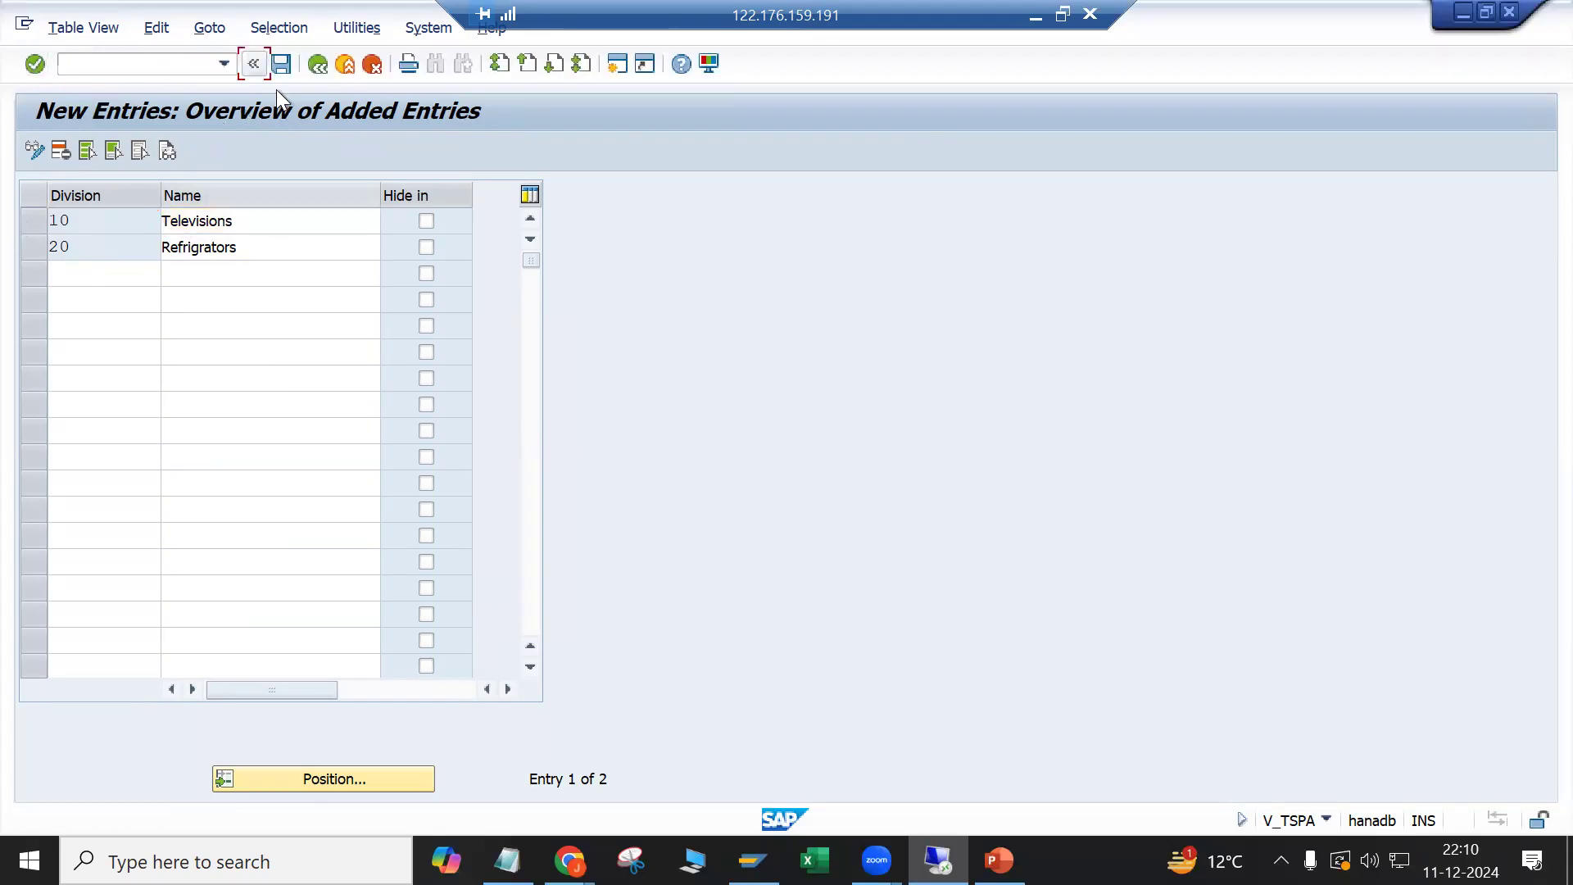
{"action": "left_click", "coordinate": [285, 66]}
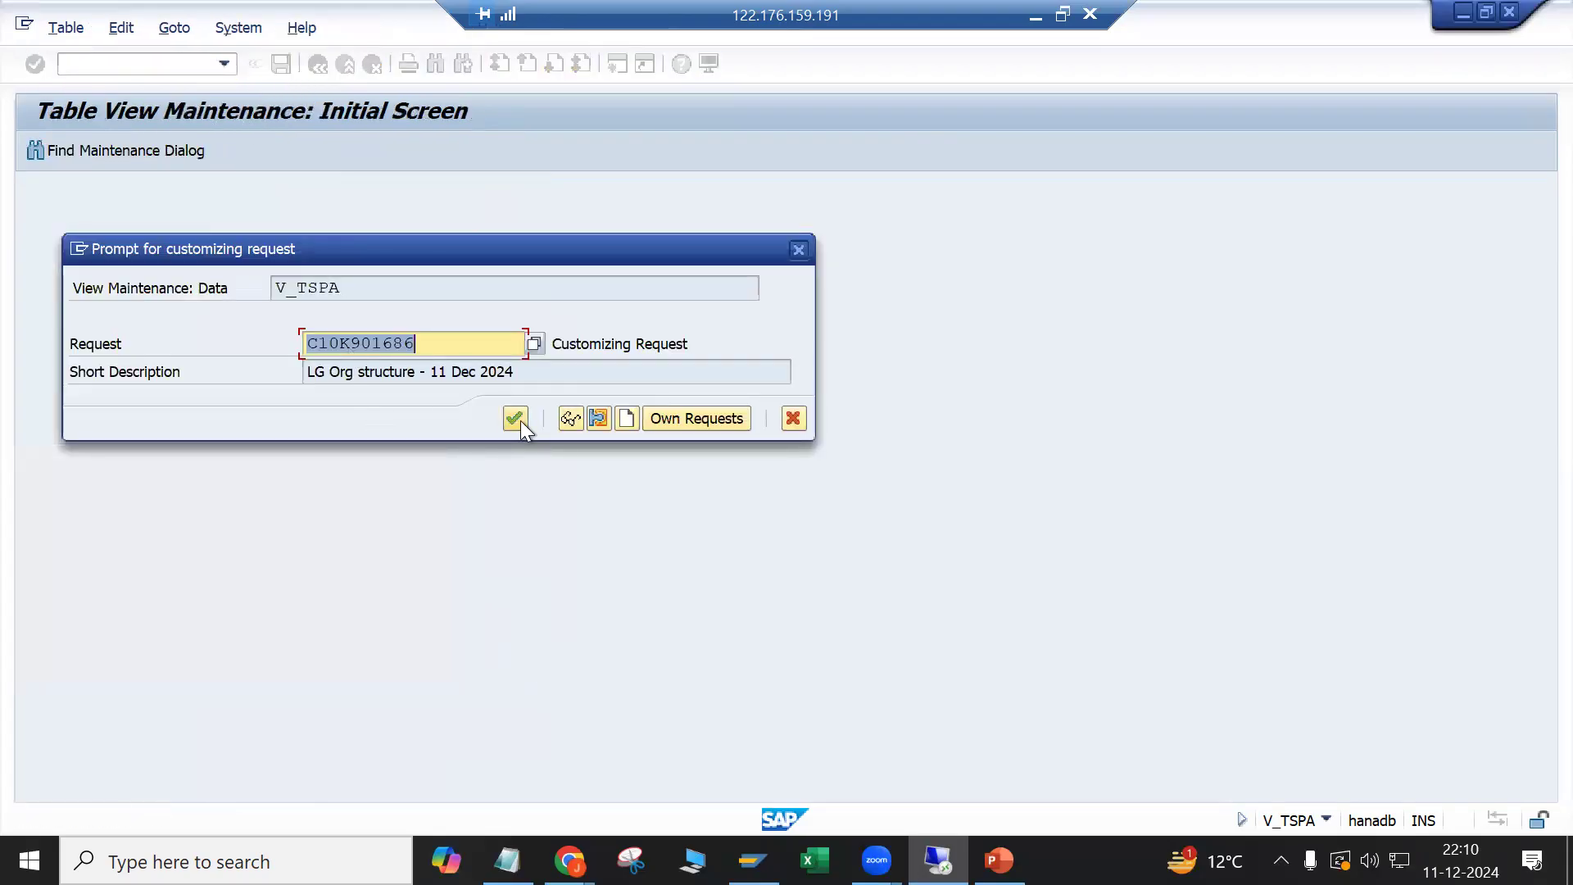
{"action": "left_click", "coordinate": [513, 418]}
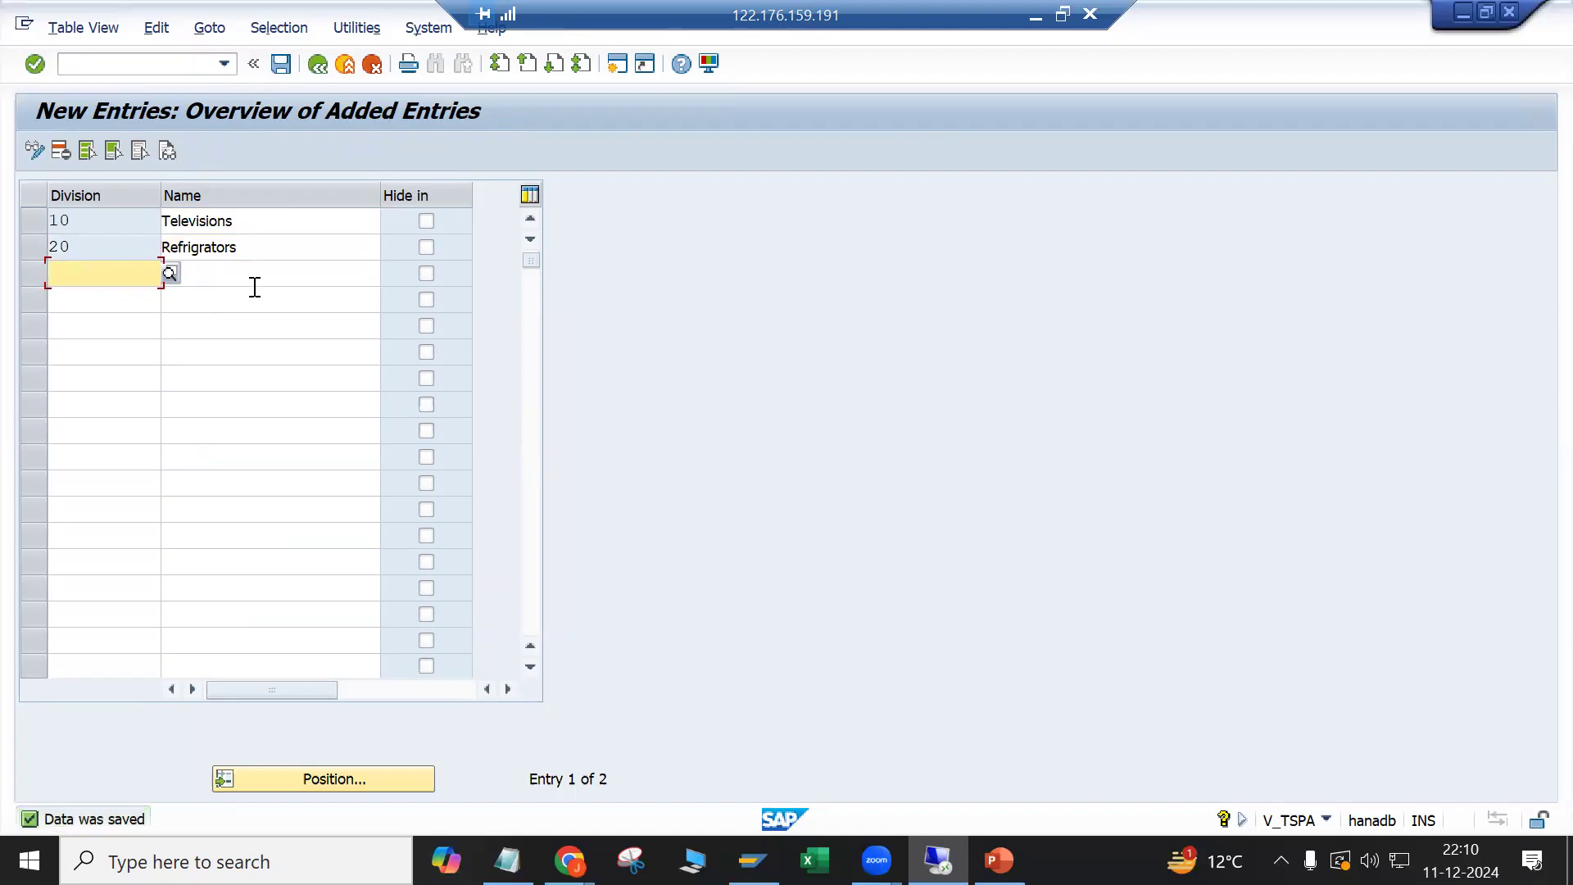
Step: Switch to the Org Structure 1 notes in Notepad and record divisions 10,20 on the Division line
{"action": "mouse_move", "coordinate": [998, 860]}
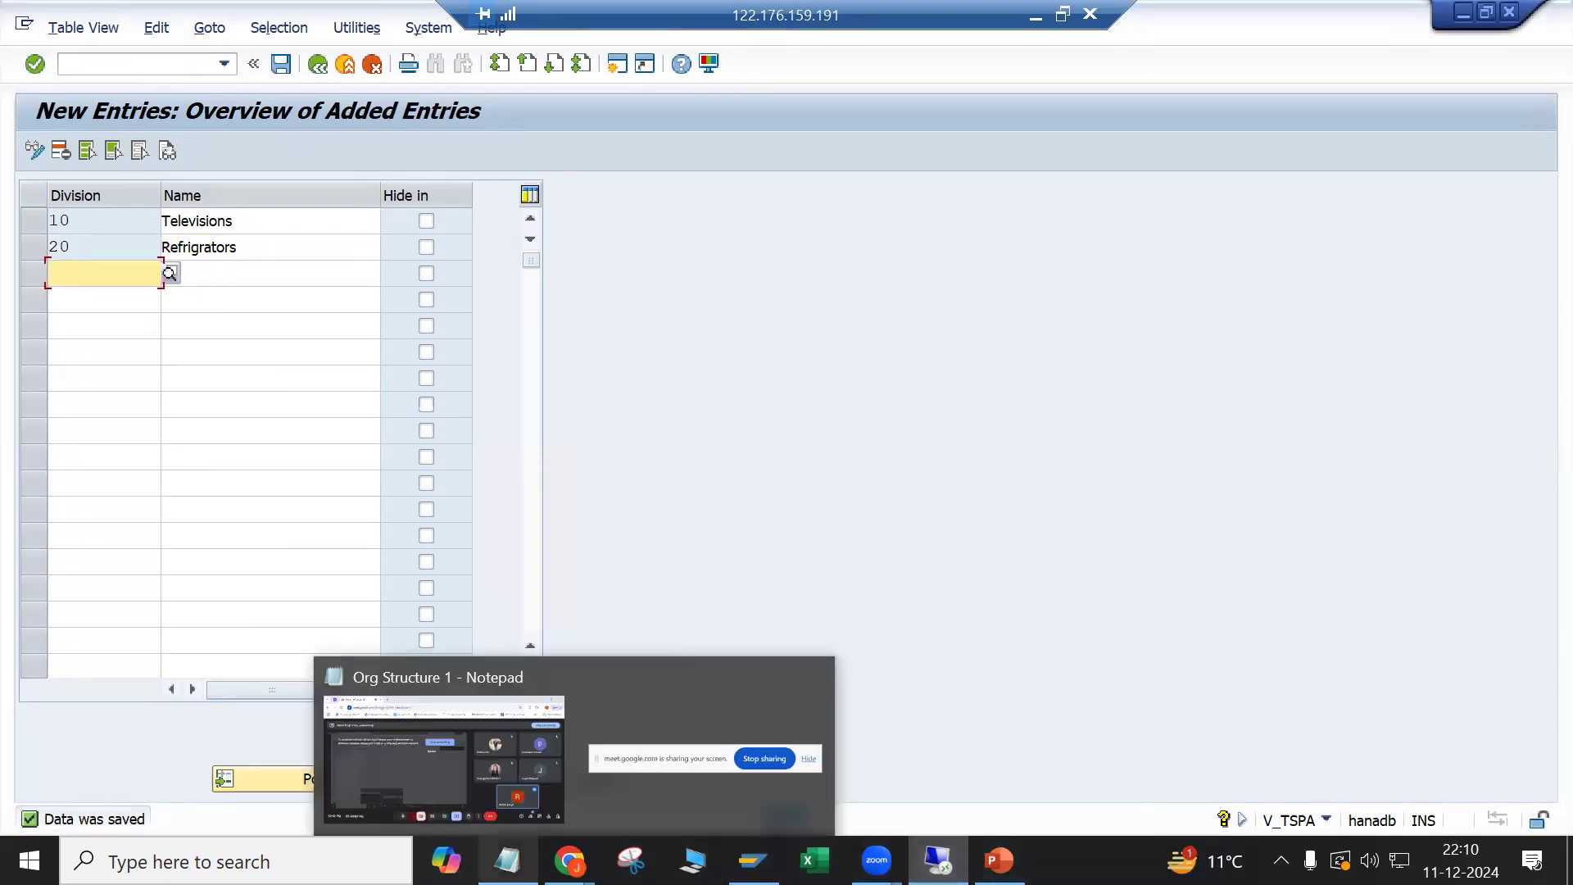
{"action": "left_click", "coordinate": [507, 860]}
{"action": "left_click", "coordinate": [633, 543]}
{"action": "type", "text": "10,20"}
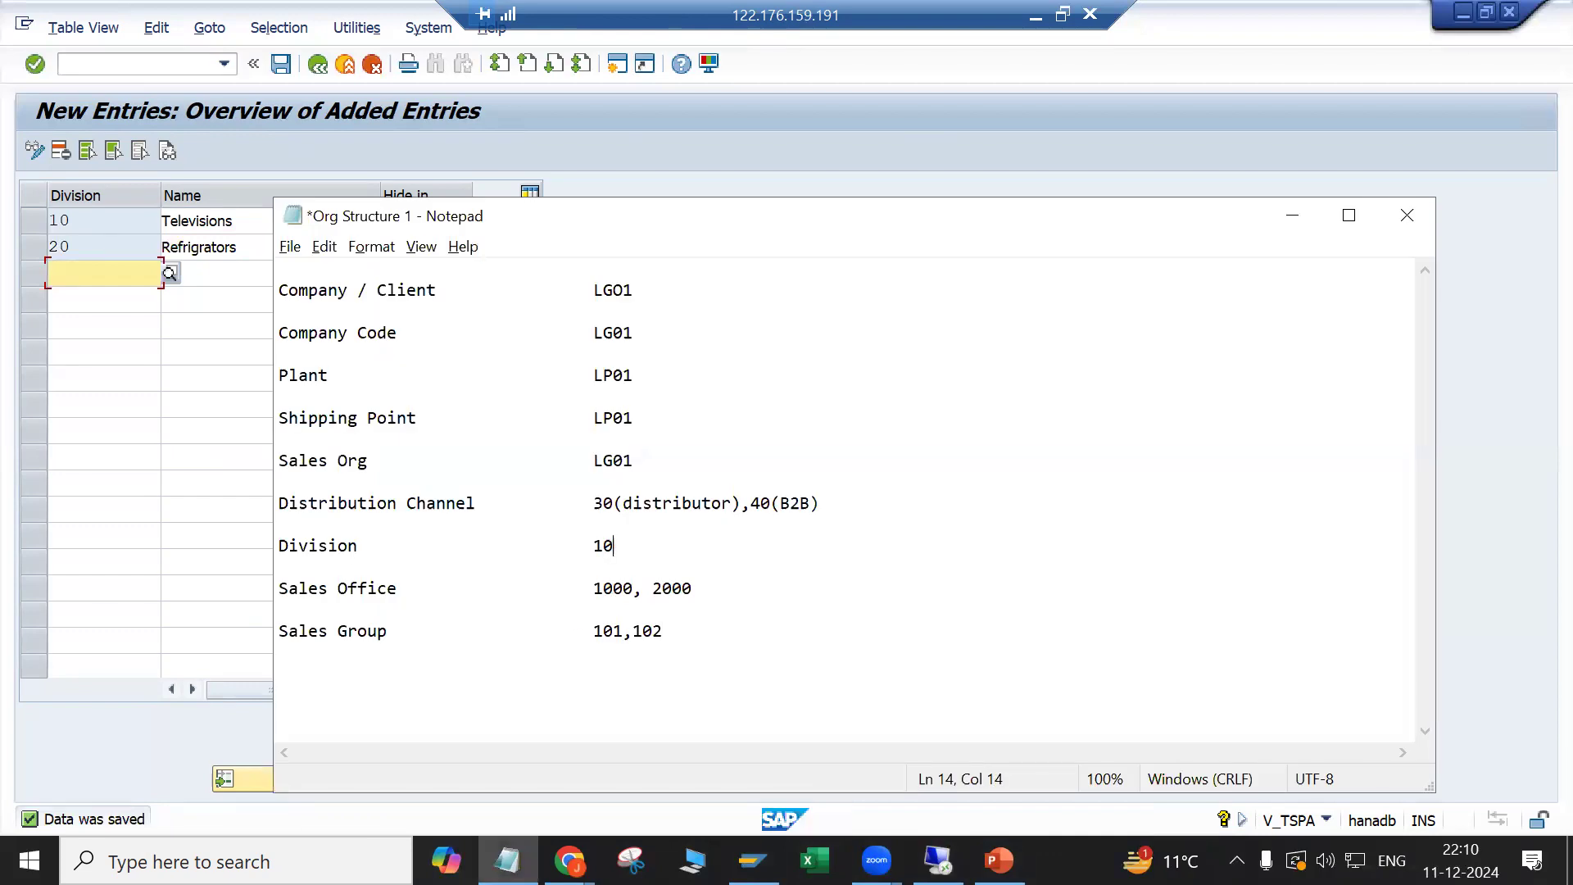
Step: Return to SAP, check the Televisions and Refrigrators rows in the divisions overview, and leave the division activity
{"action": "left_click", "coordinate": [180, 479]}
{"action": "left_click", "coordinate": [317, 66]}
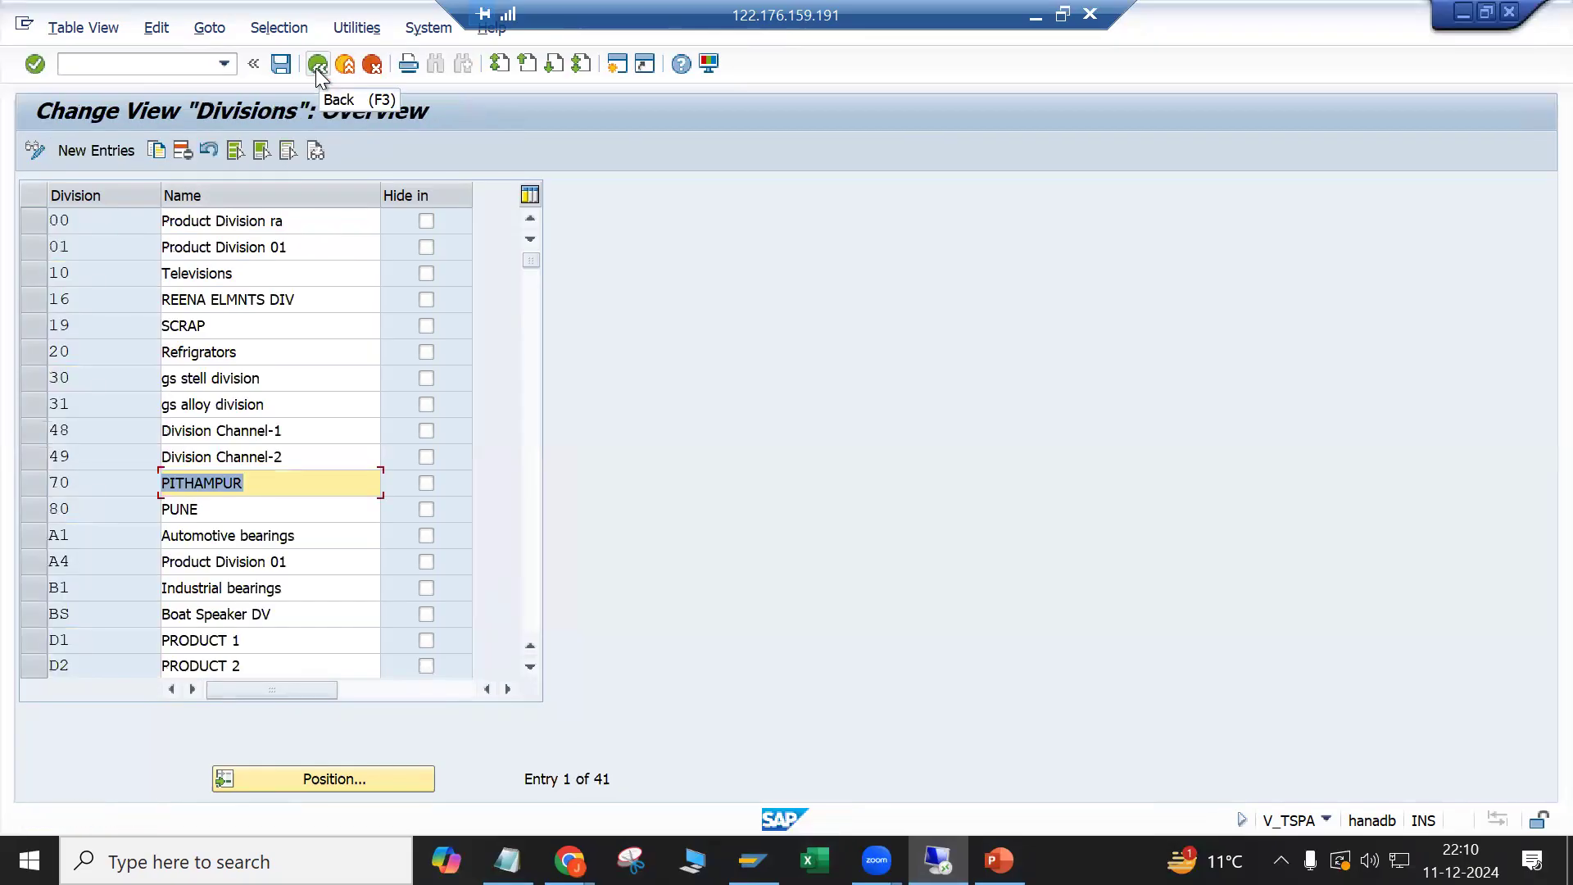
{"action": "left_click", "coordinate": [28, 277]}
{"action": "left_click", "coordinate": [33, 354]}
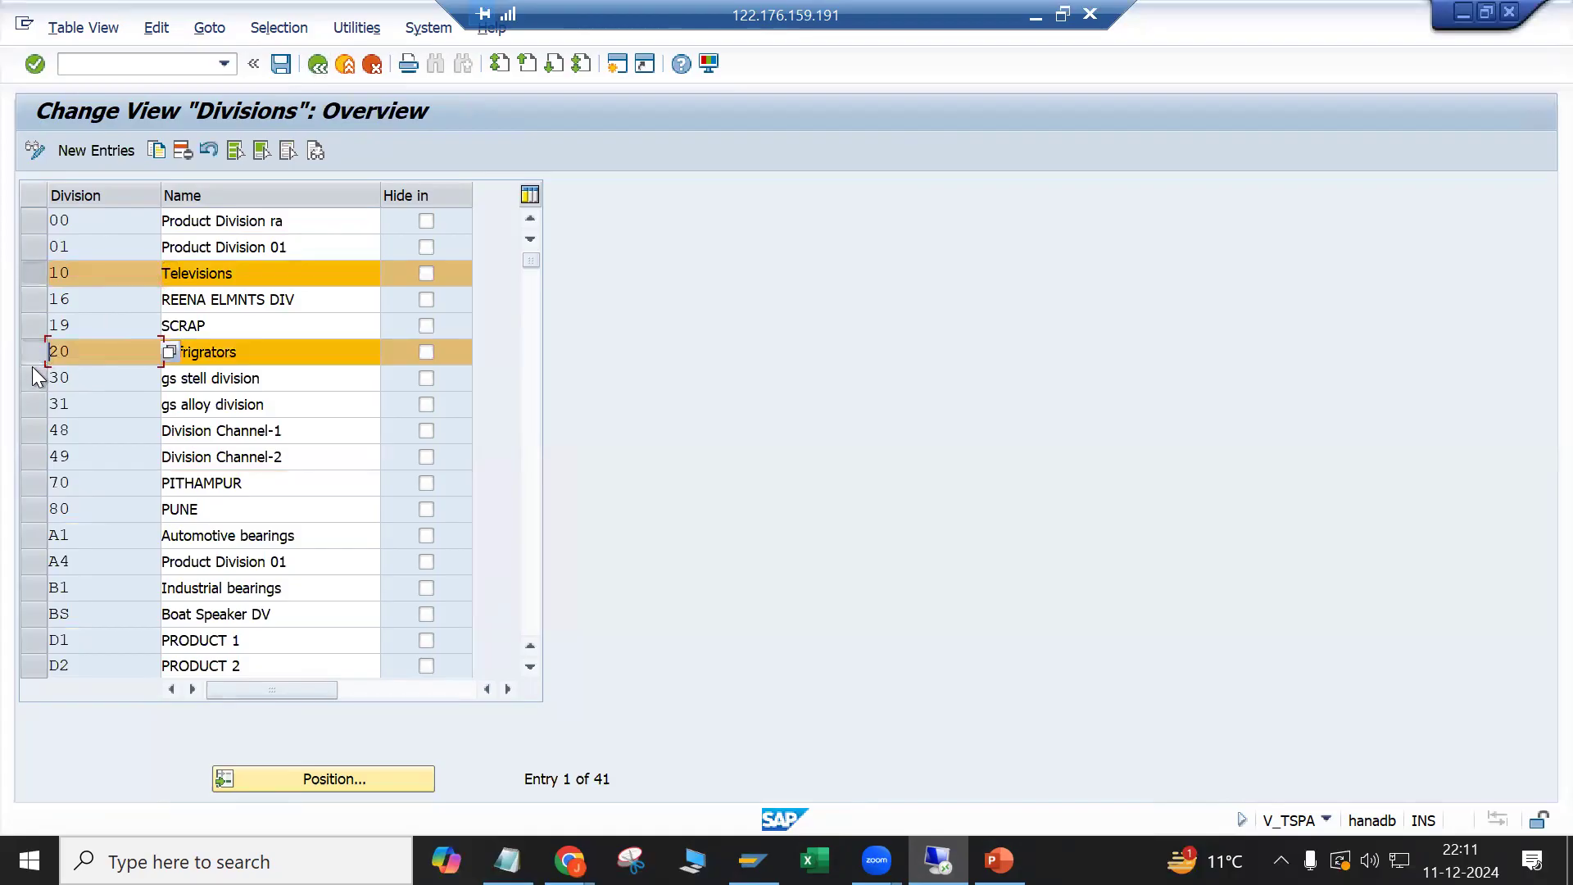
{"action": "left_click", "coordinate": [323, 66]}
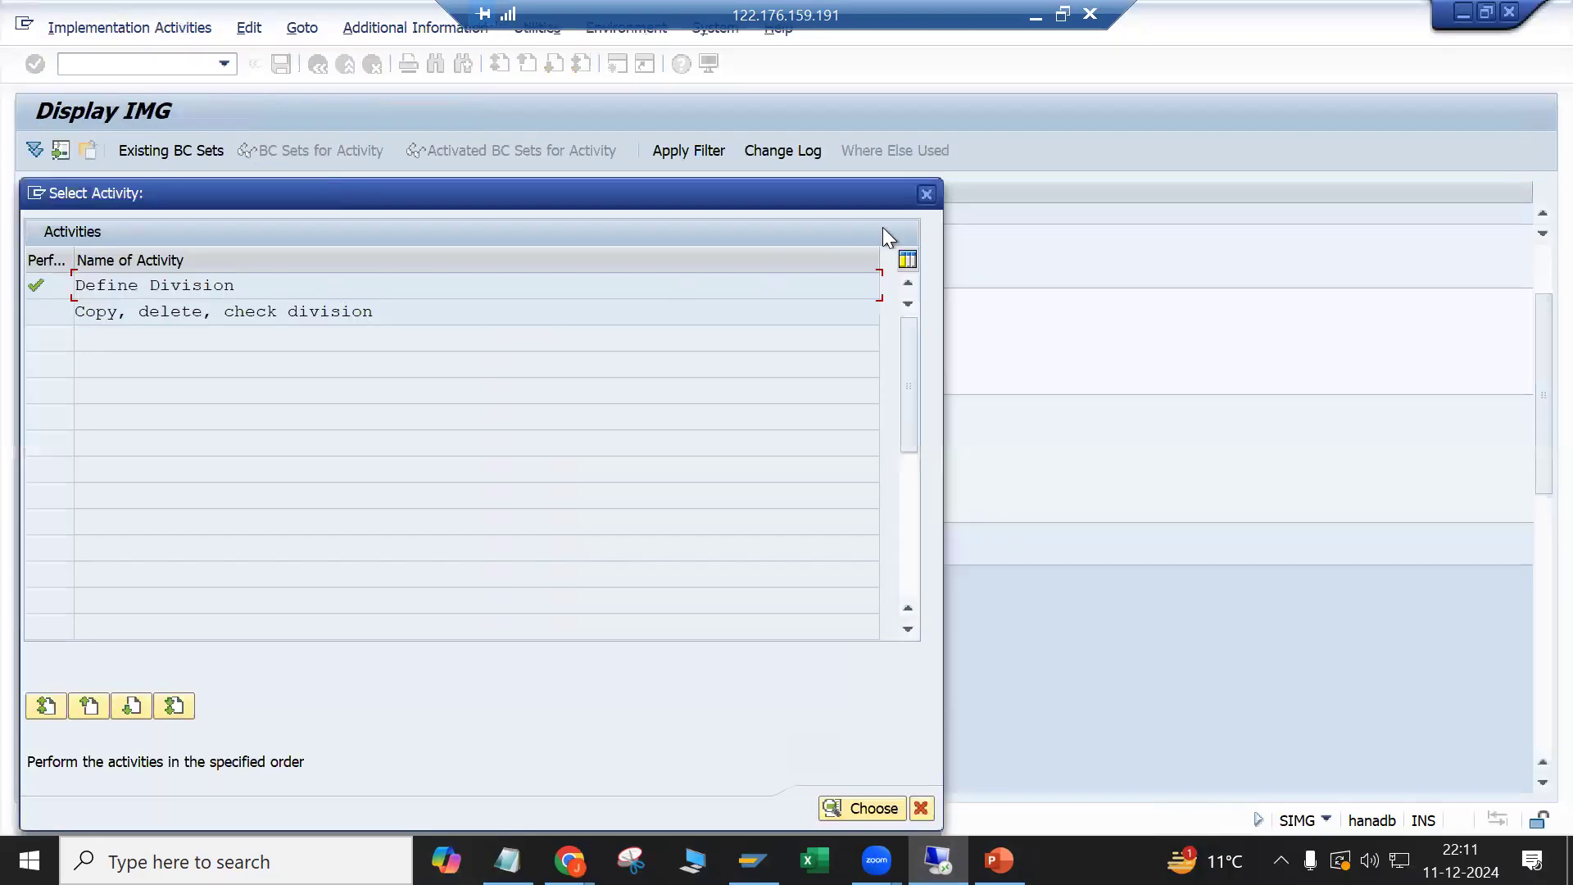
{"action": "left_click", "coordinate": [927, 194]}
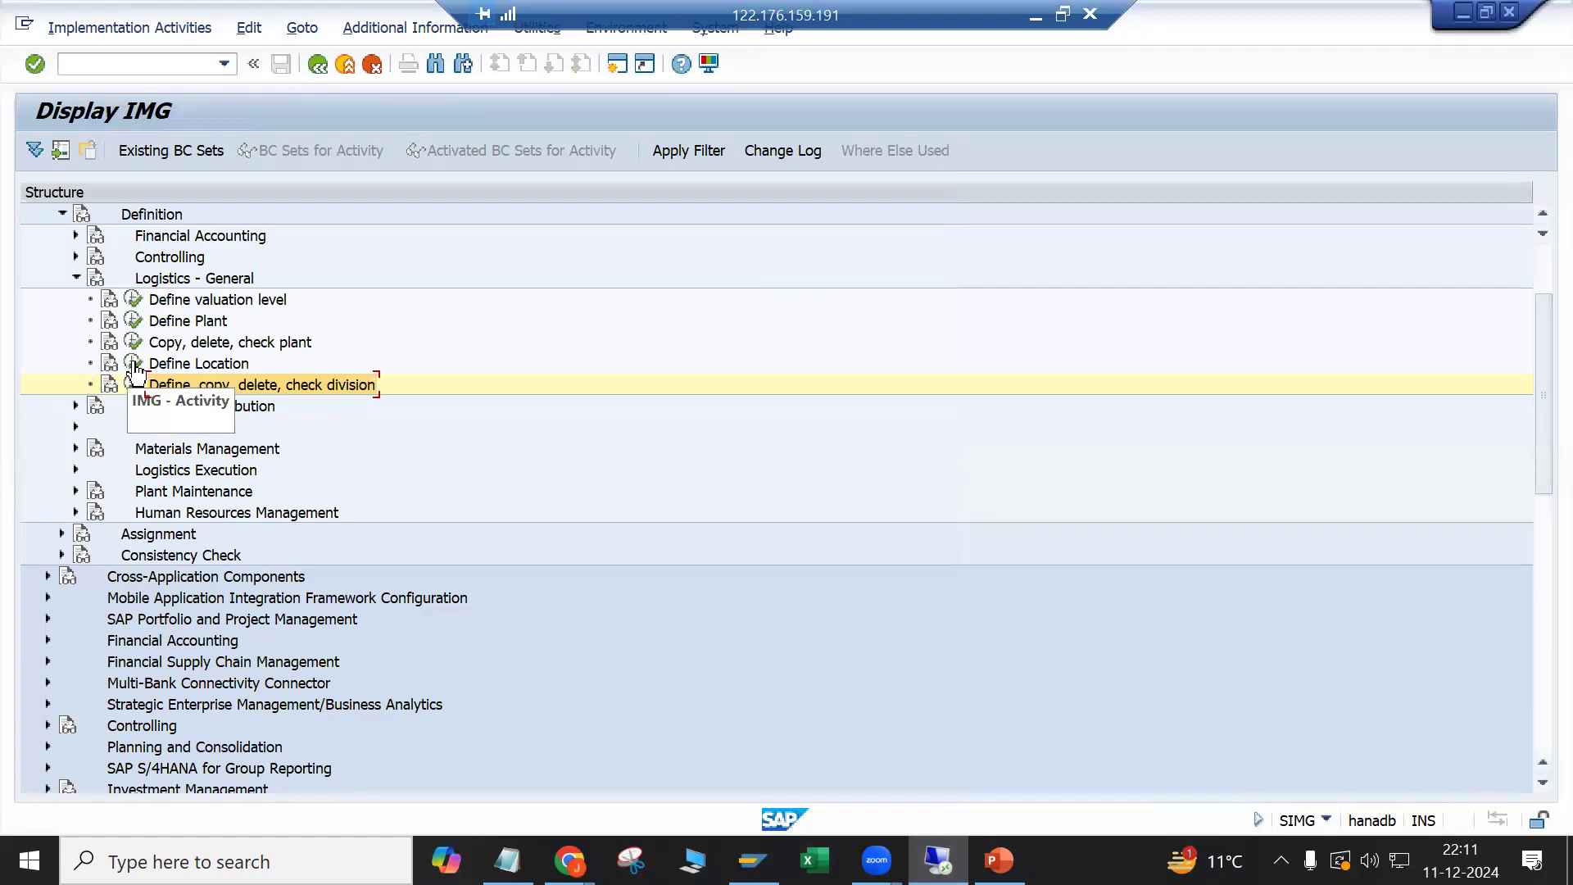
Step: Open the Maintain storage location activity under Materials Management for plant LP01
{"action": "left_click", "coordinate": [162, 405]}
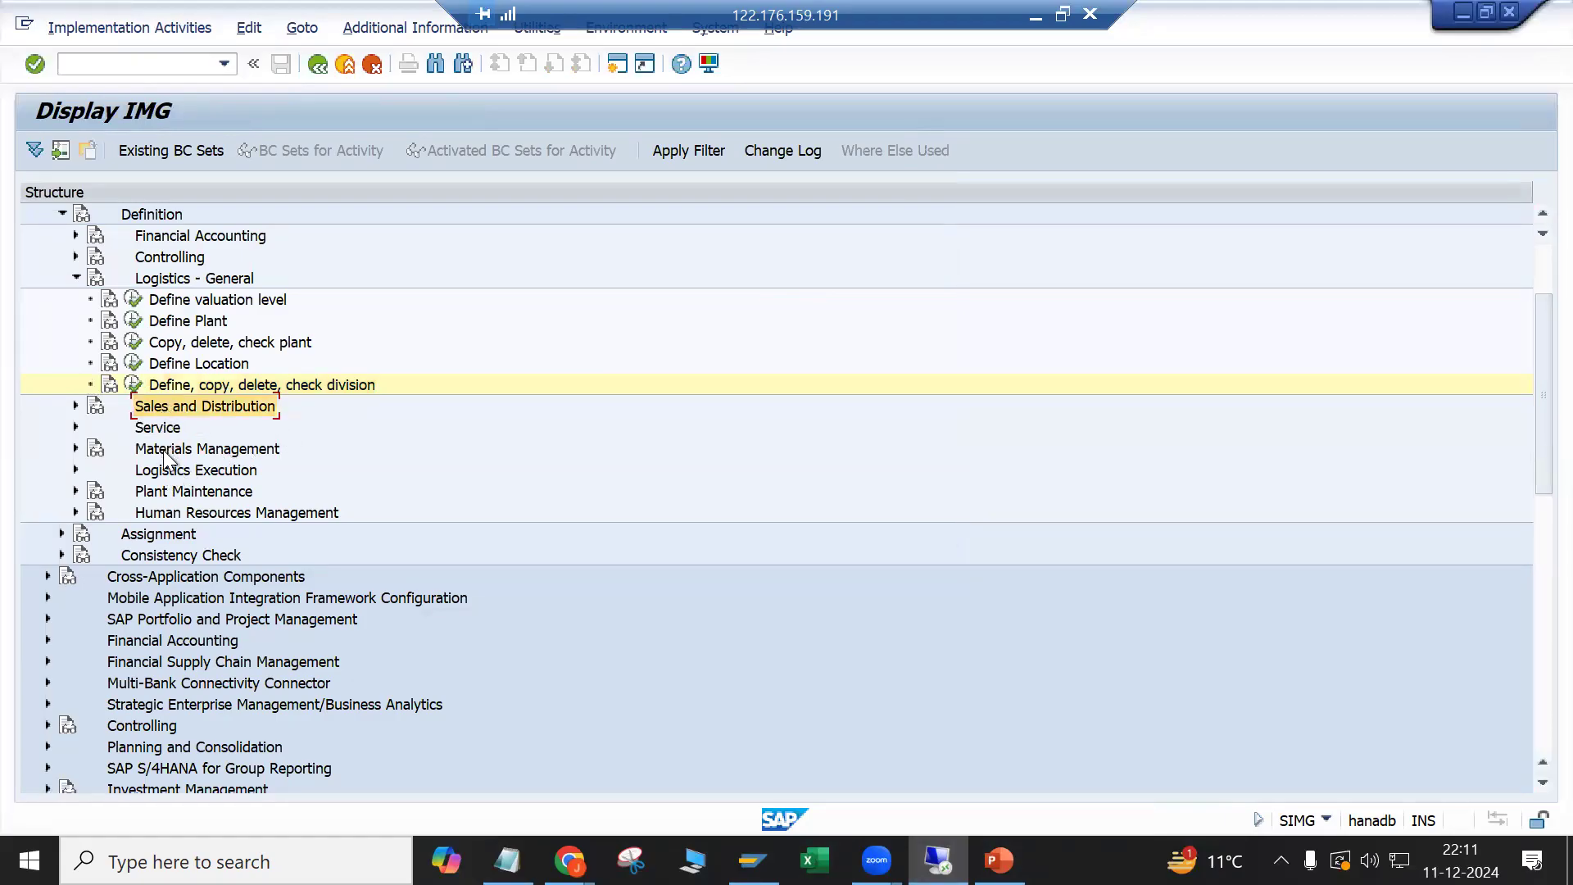
{"action": "left_click", "coordinate": [74, 448]}
{"action": "scroll", "coordinate": [188, 536], "scroll_direction": "down", "scroll_amount": 1}
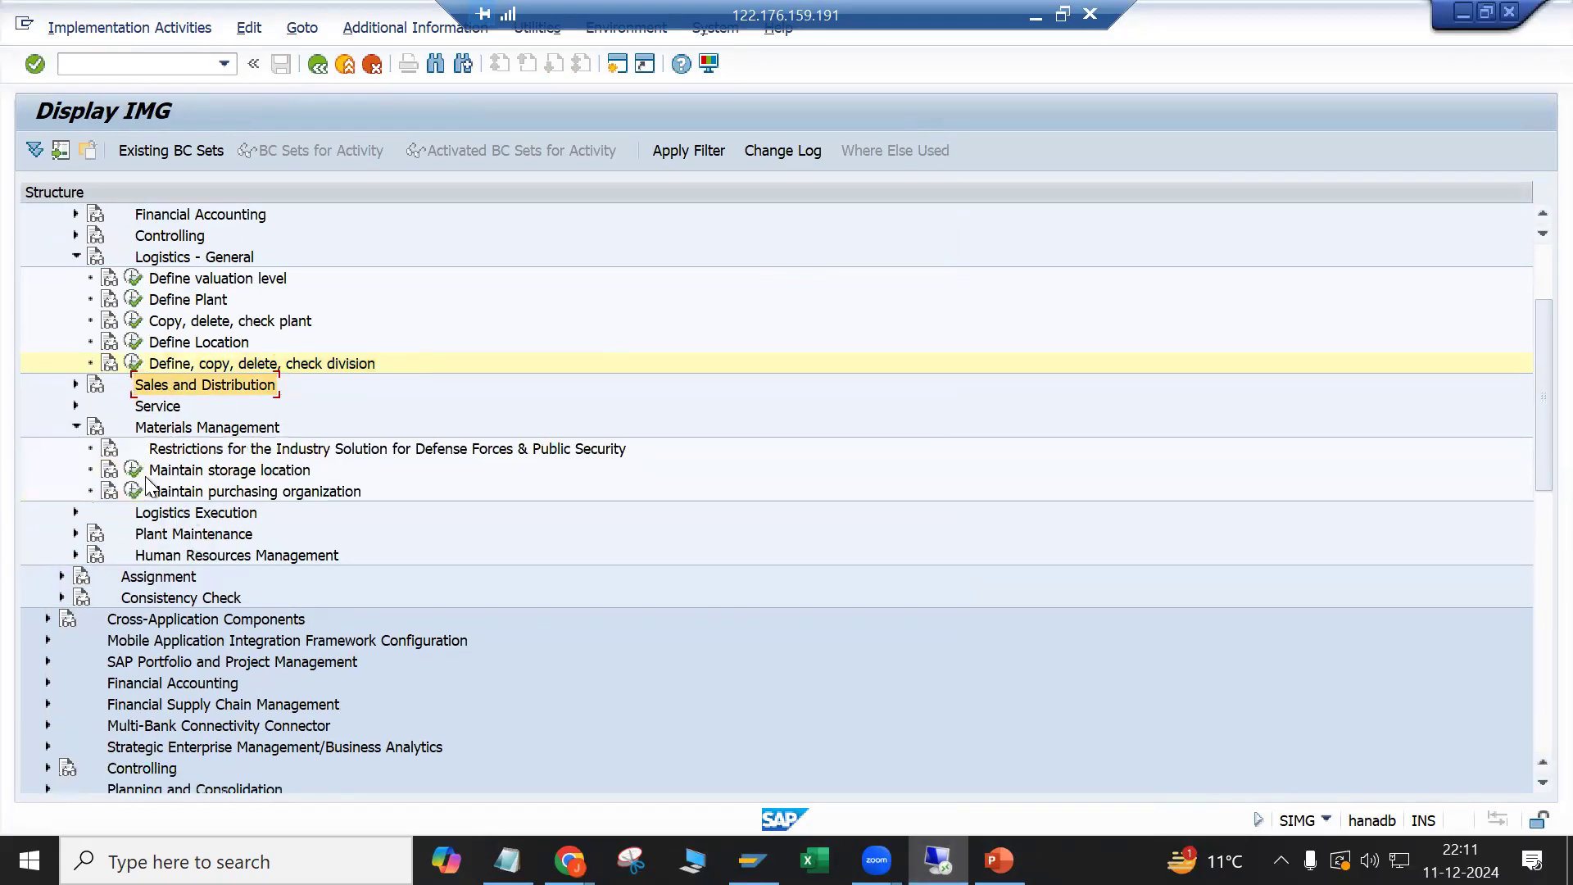
{"action": "left_click", "coordinate": [134, 474]}
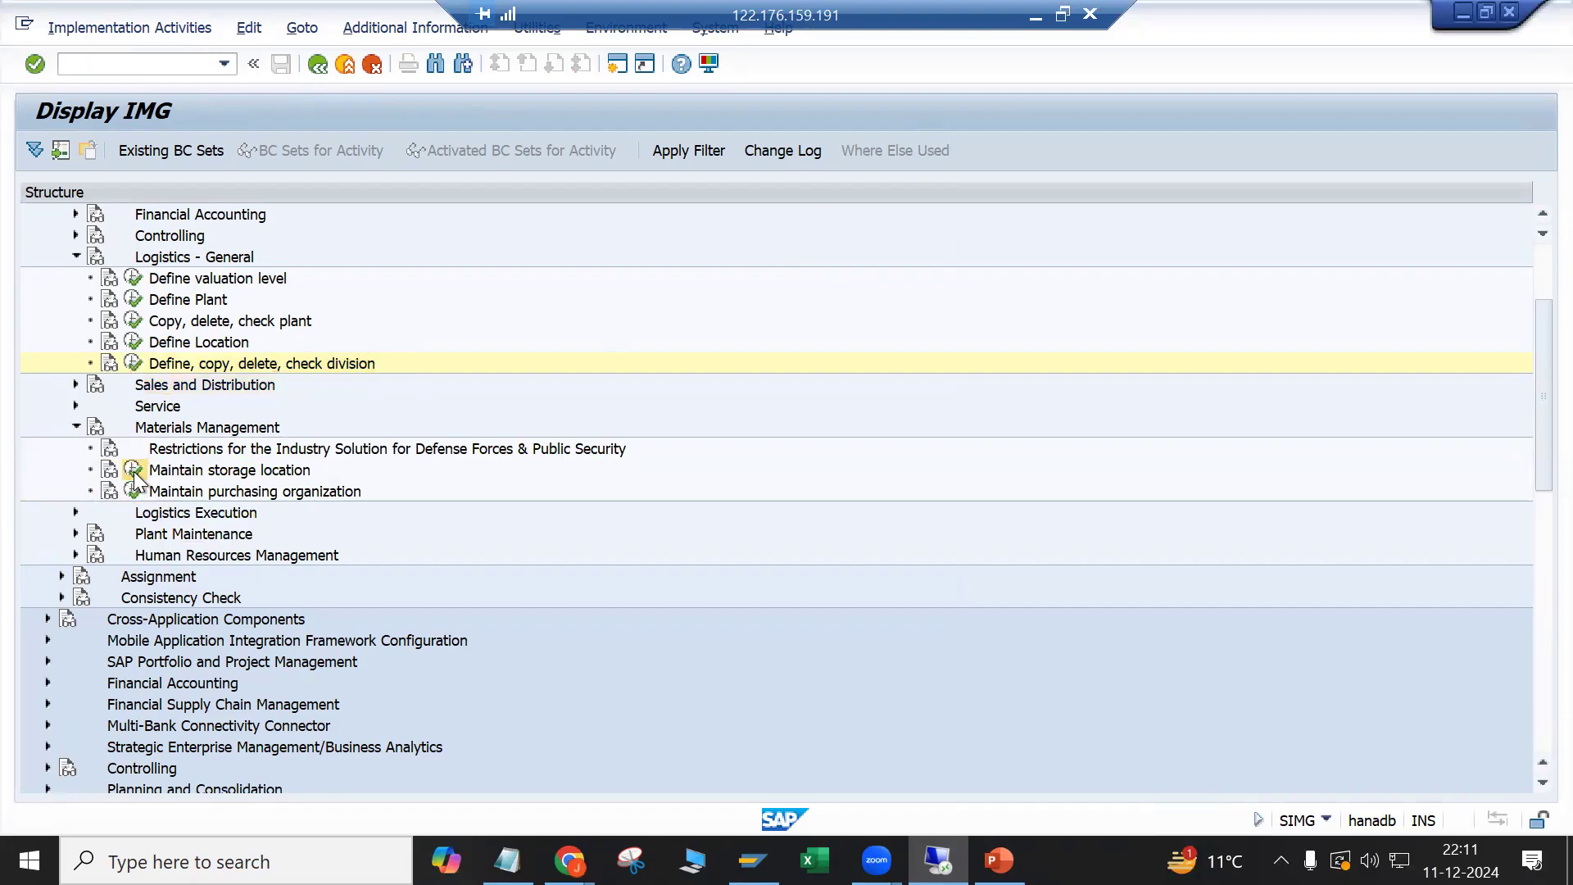
{"action": "type", "text": "Lp01"}
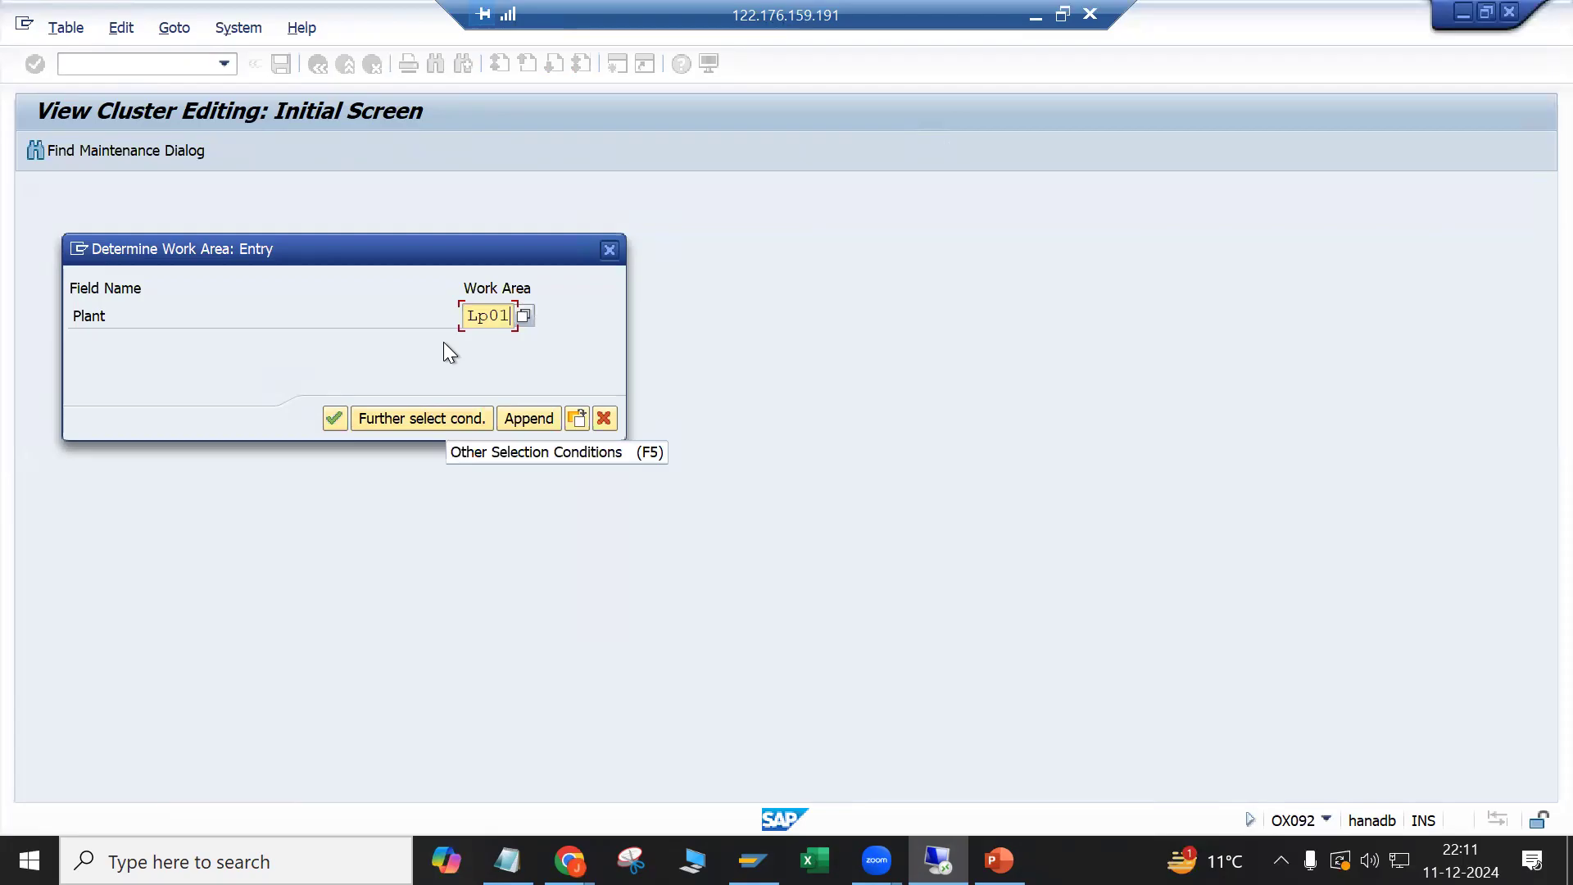
{"action": "key", "text": "Return"}
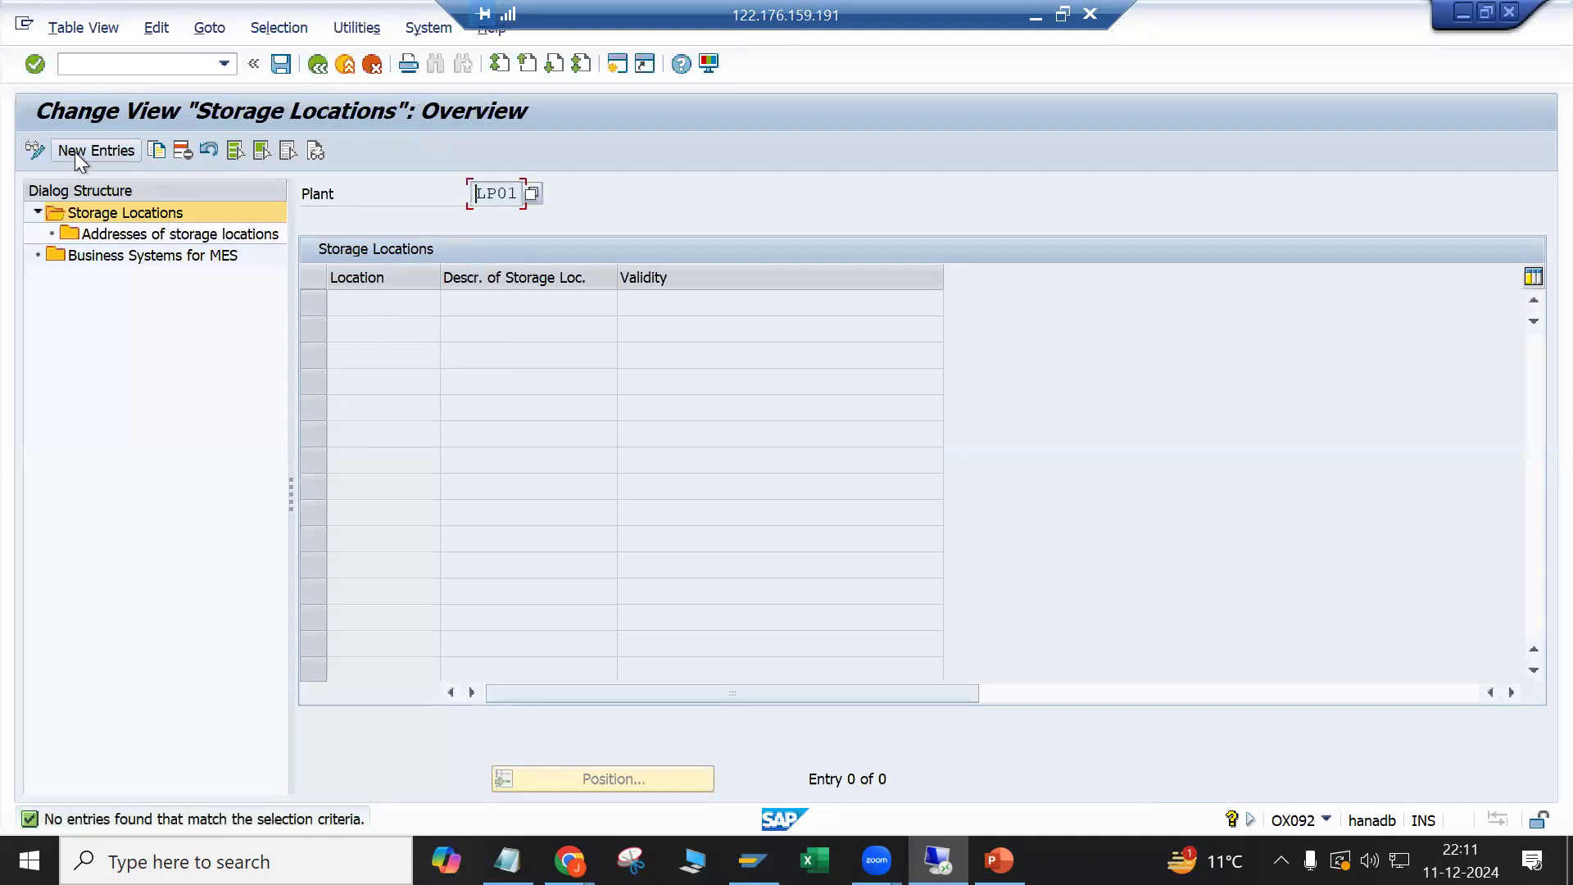
Step: Start new storage location entries and add location FG00 with the description "Finished goods"
{"action": "left_click", "coordinate": [75, 150]}
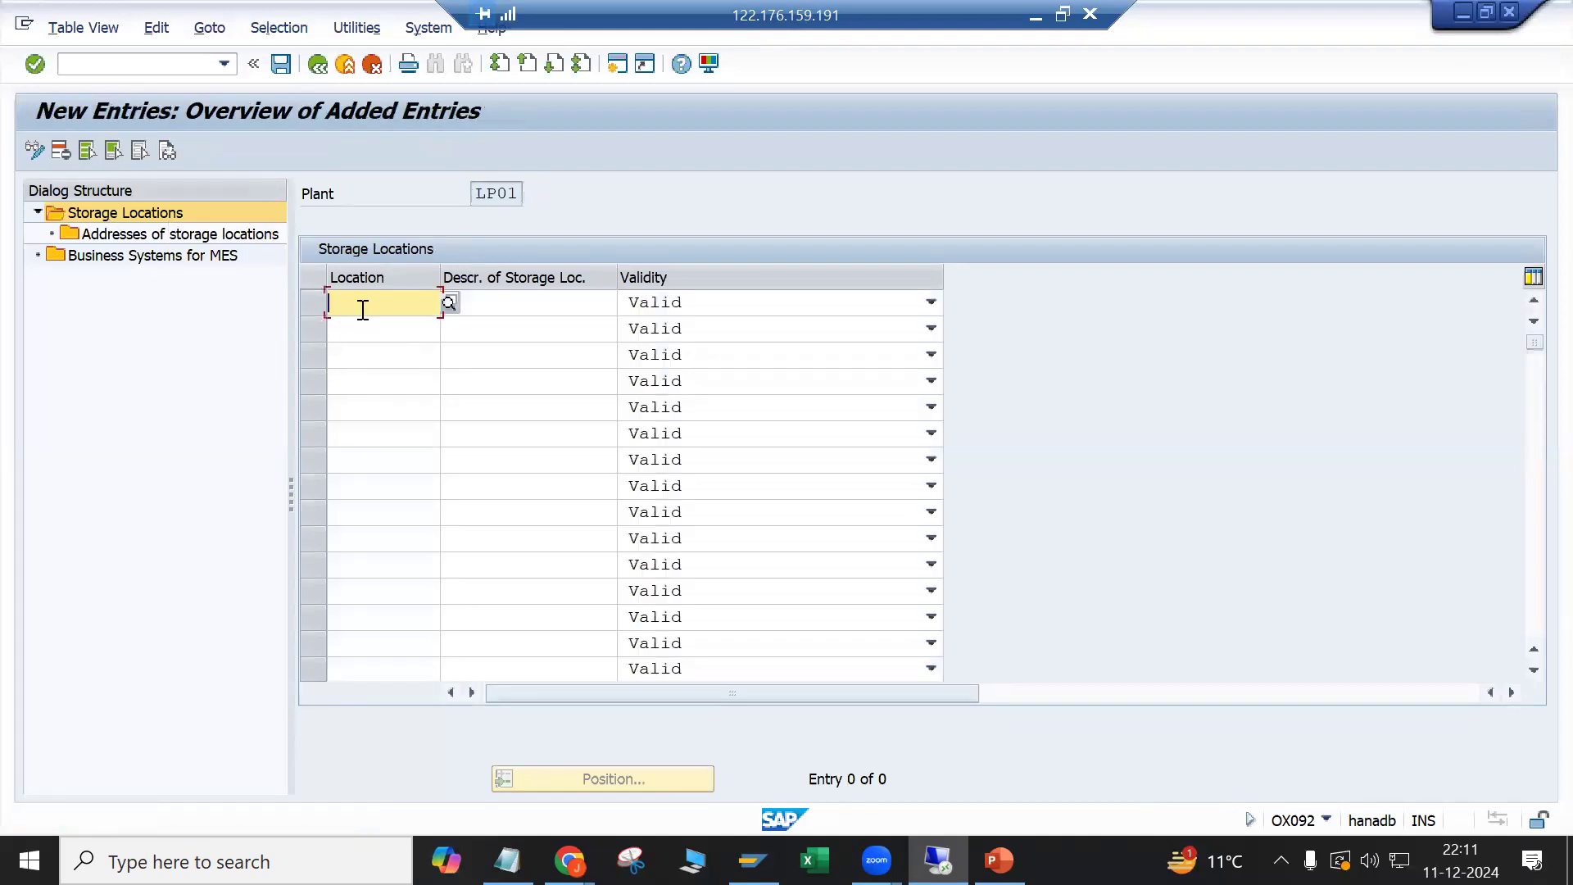
{"action": "type", "text": "FG00"}
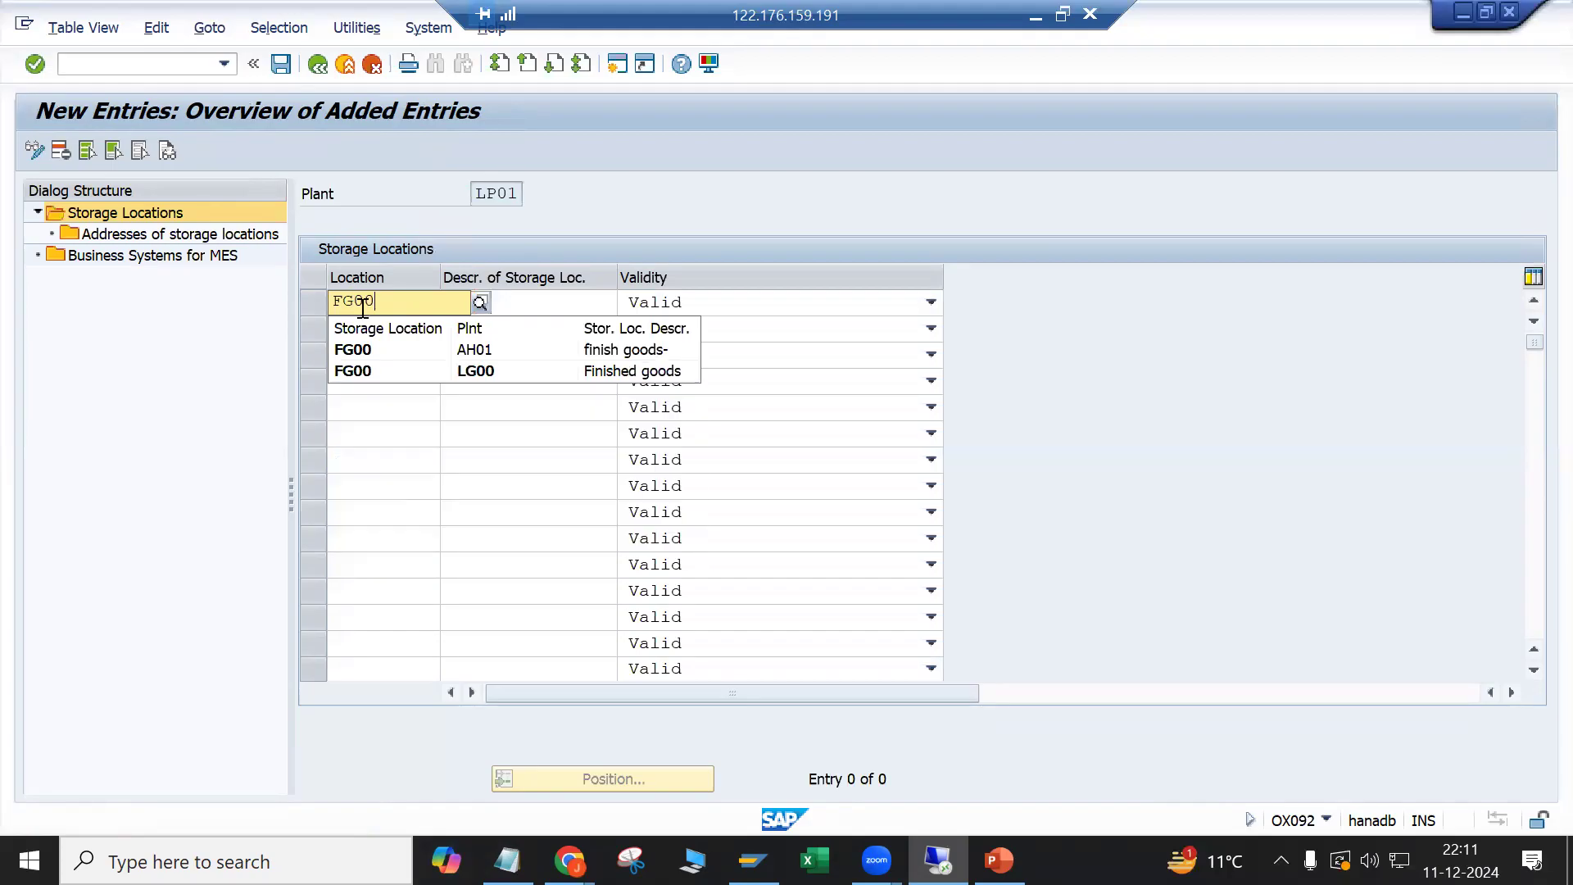
{"action": "key", "text": "Down"}
{"action": "key", "text": "Down"}
{"action": "key", "text": "Return"}
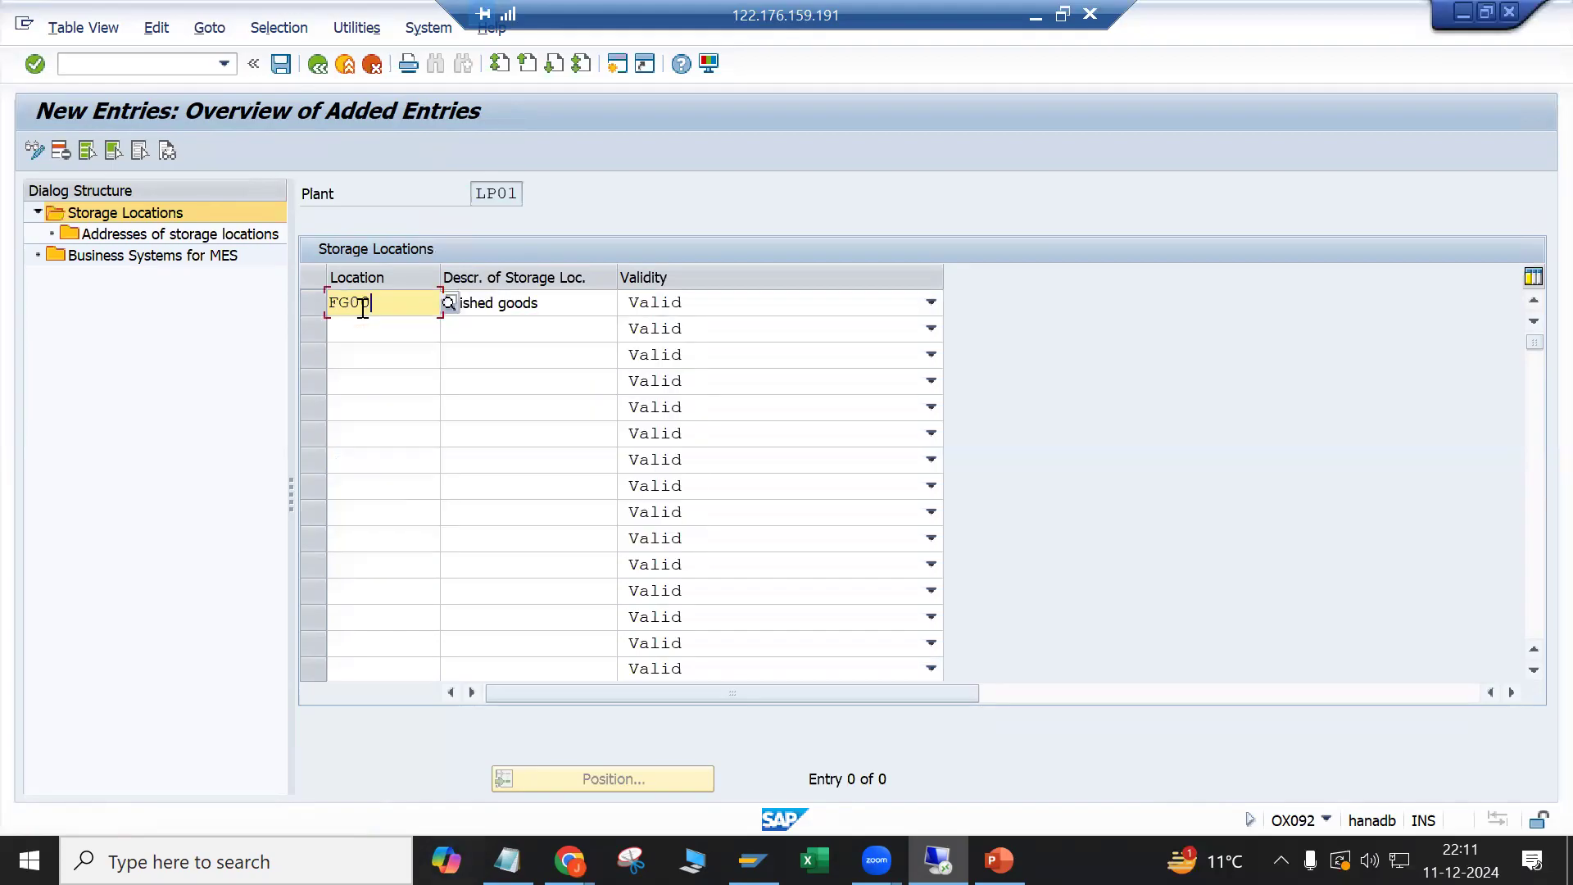
{"action": "key", "text": "Return"}
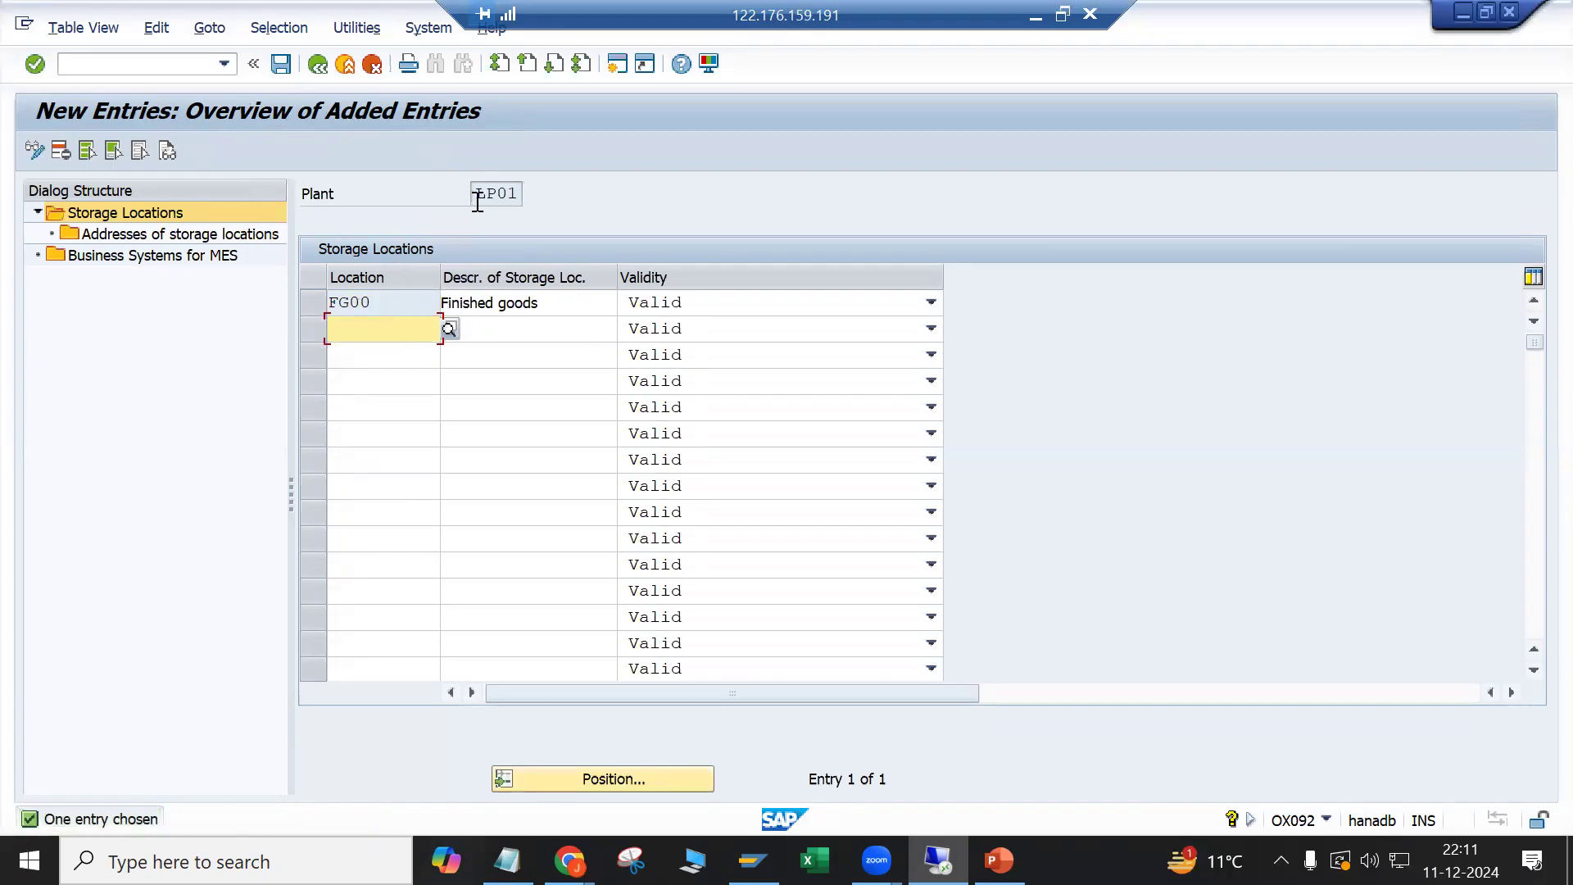
{"action": "left_click_drag", "start_coordinate": [477, 195], "coordinate": [531, 193]}
{"action": "left_click", "coordinate": [529, 193]}
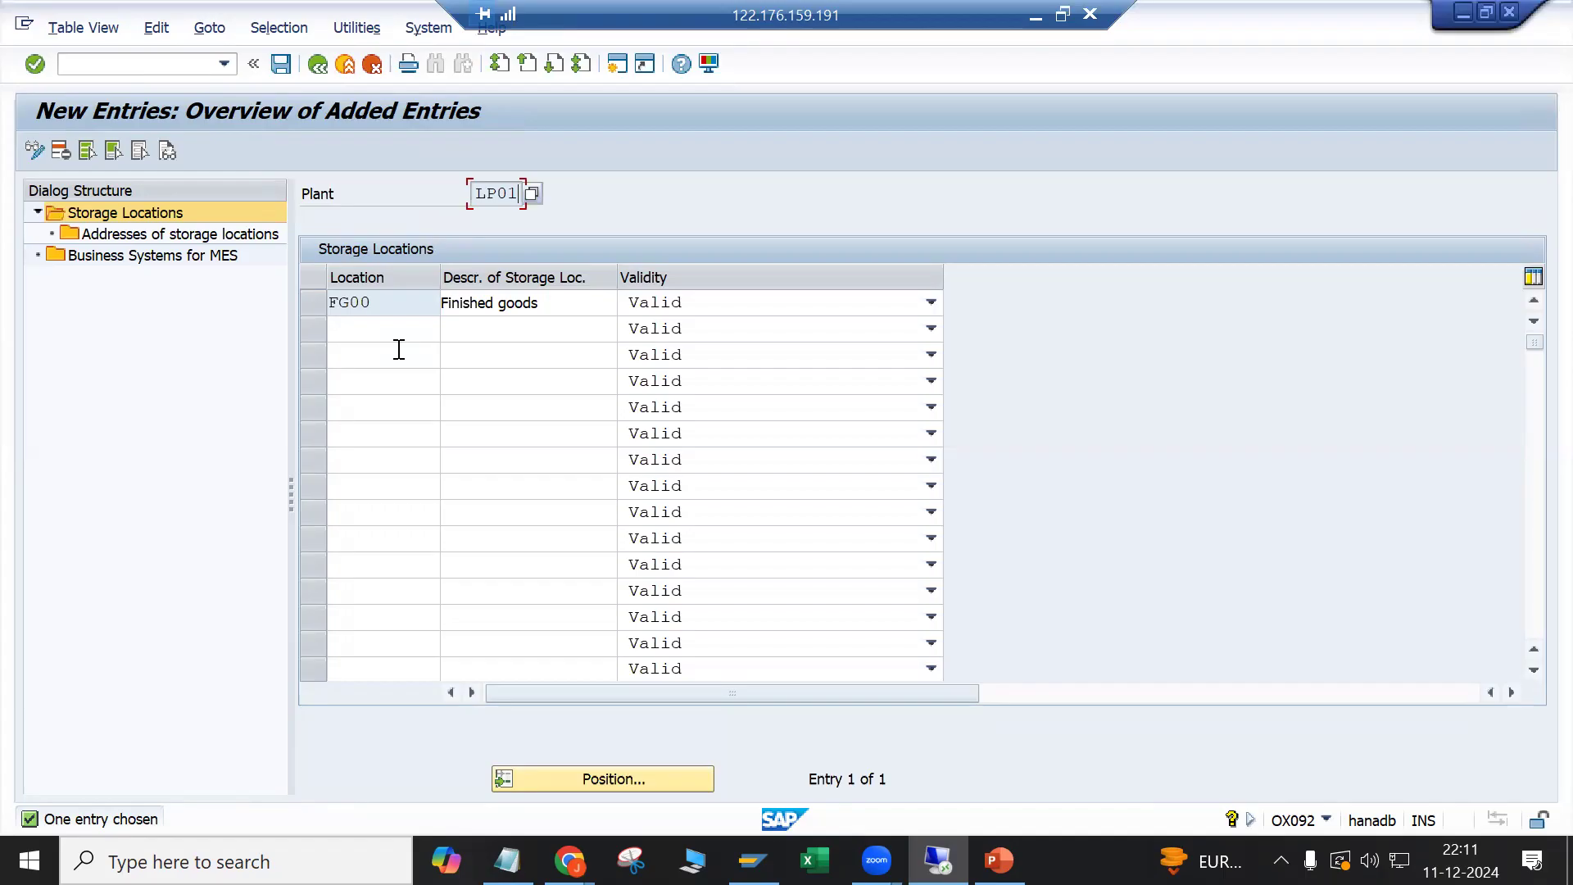
{"action": "left_click_drag", "start_coordinate": [378, 307], "coordinate": [306, 303]}
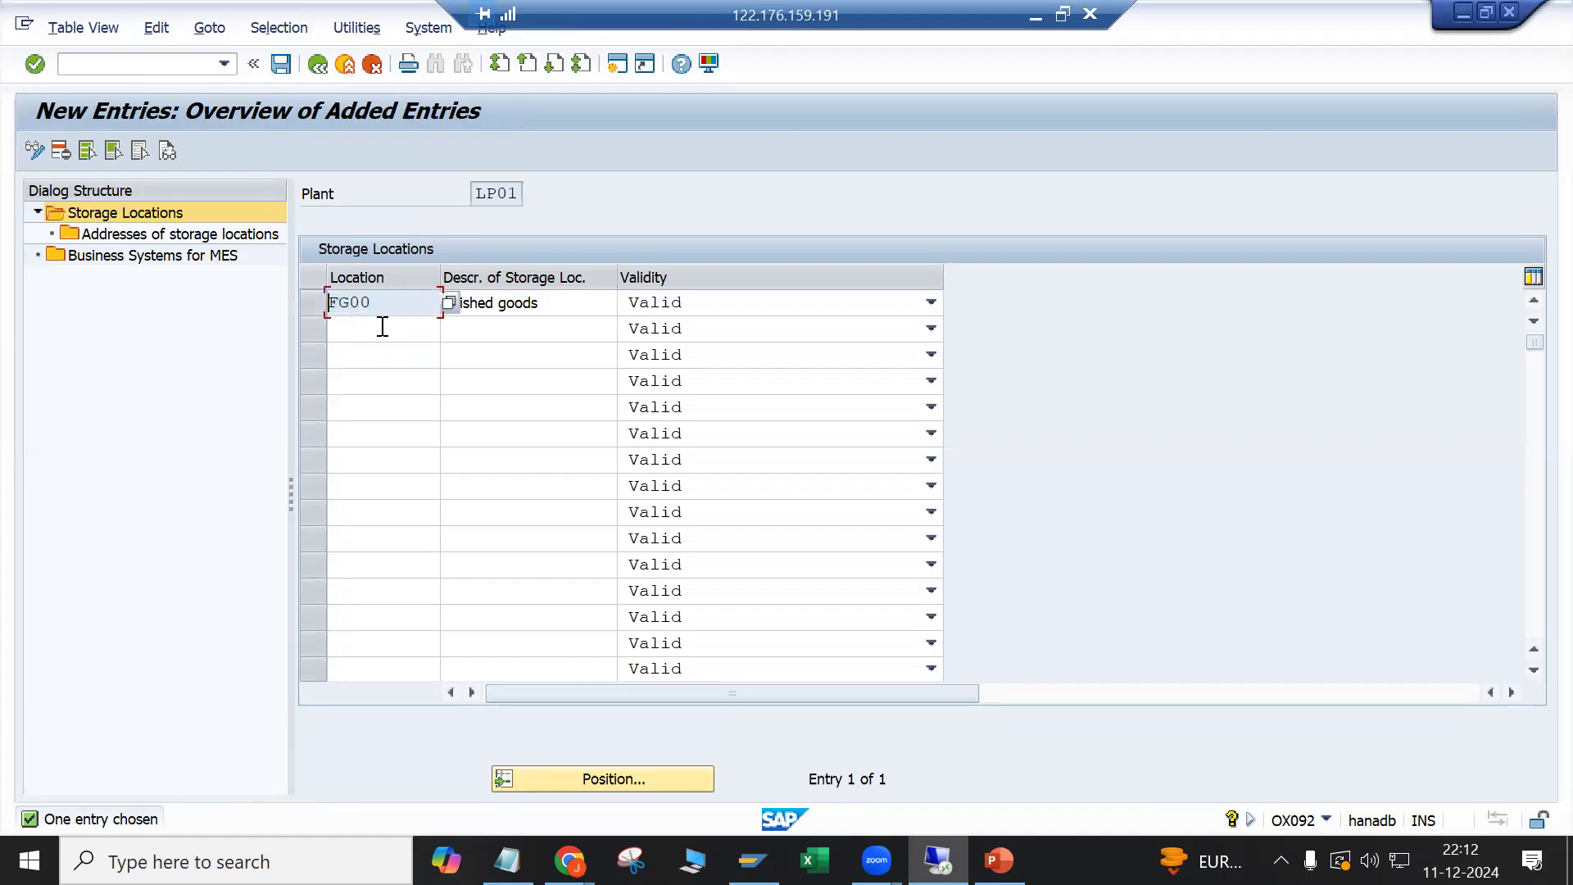
{"action": "left_click", "coordinate": [531, 305]}
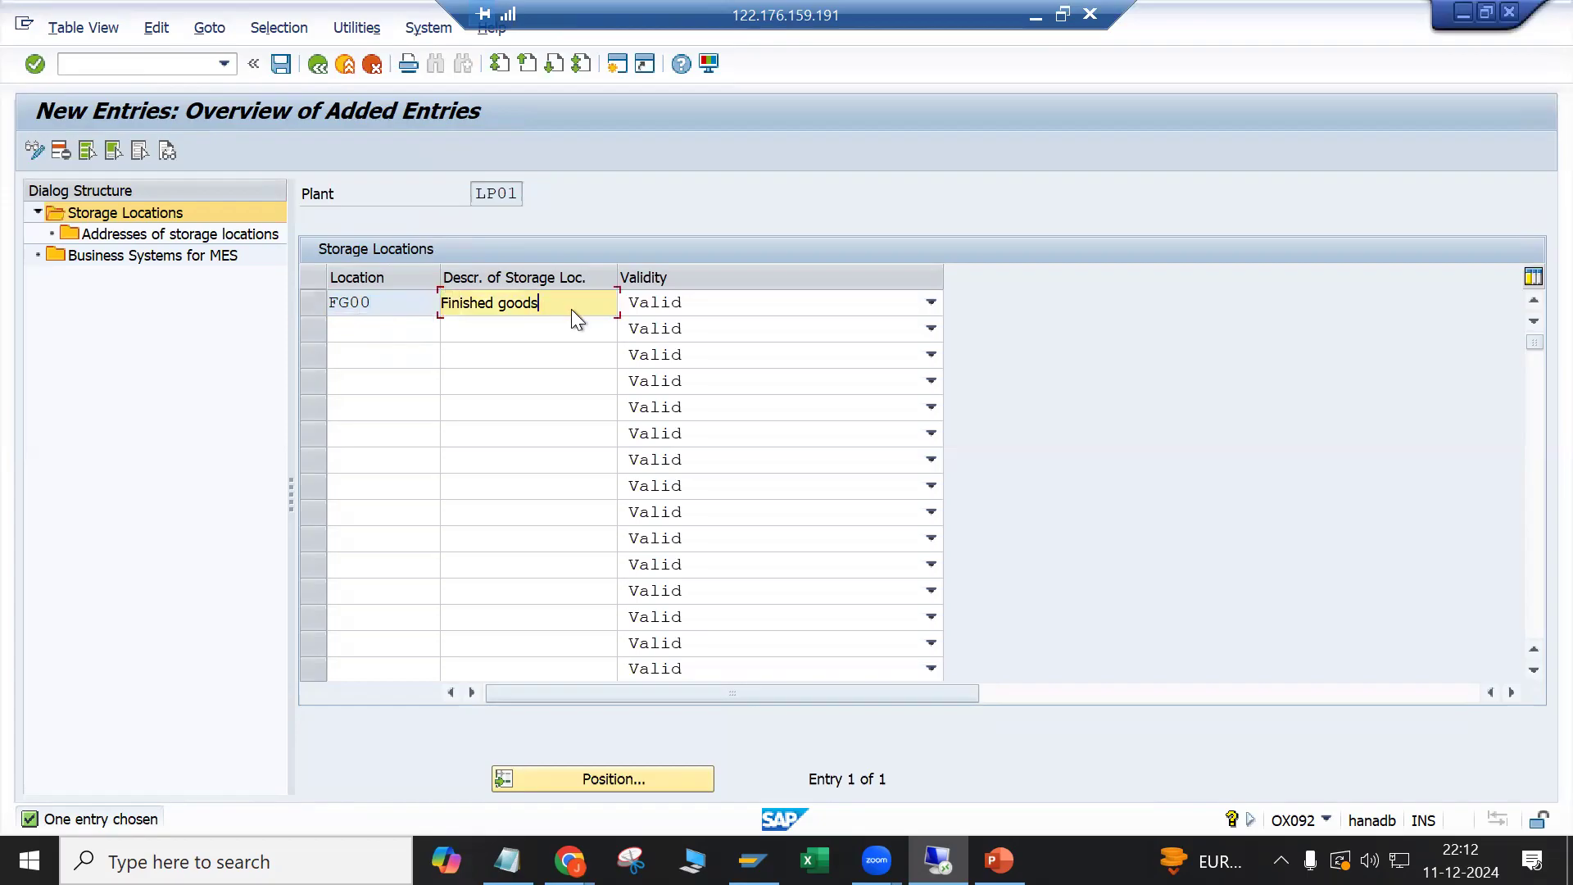
{"action": "left_click", "coordinate": [342, 328]}
{"action": "left_click", "coordinate": [494, 331]}
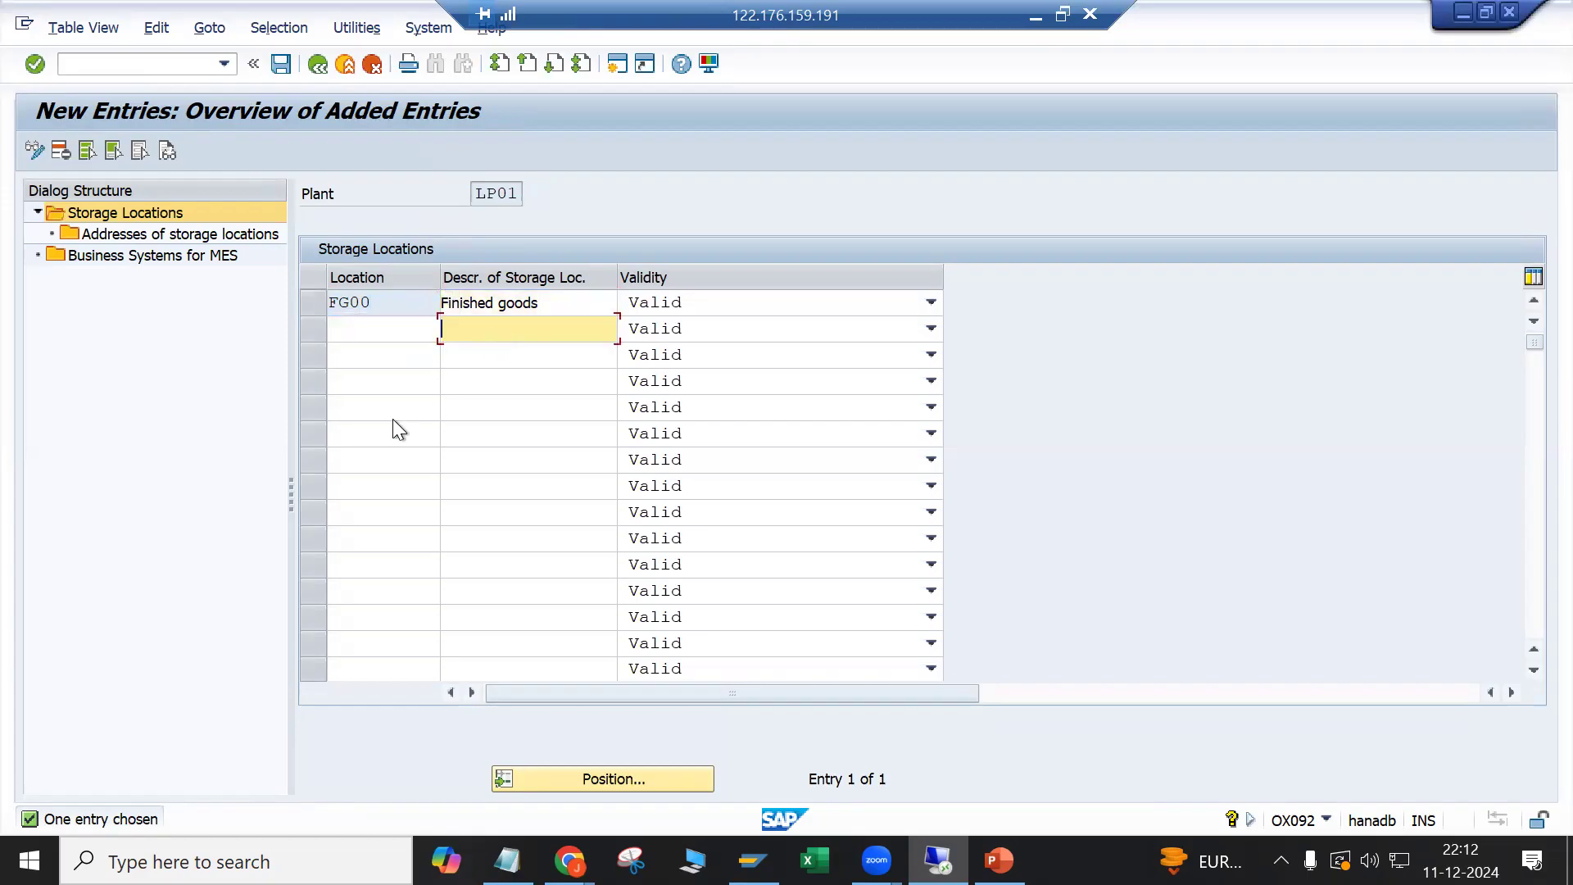
{"action": "left_click", "coordinate": [343, 360]}
{"action": "left_click", "coordinate": [531, 357]}
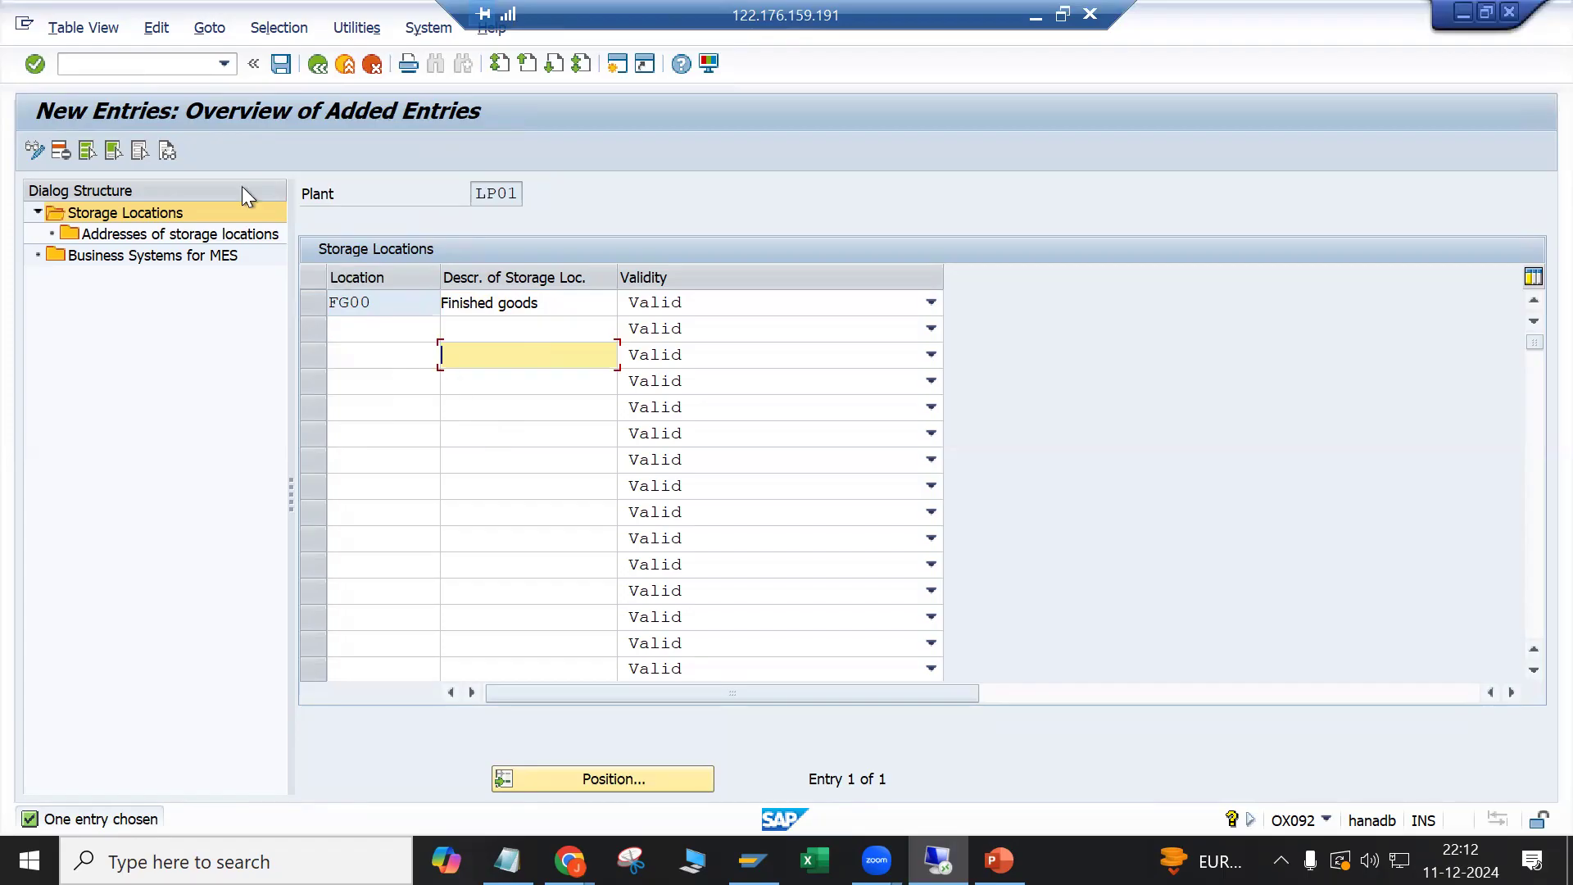
Step: Save storage location FG00 to the customizing request "LG Org structure - 11 Dec 2024"
{"action": "left_click", "coordinate": [285, 65]}
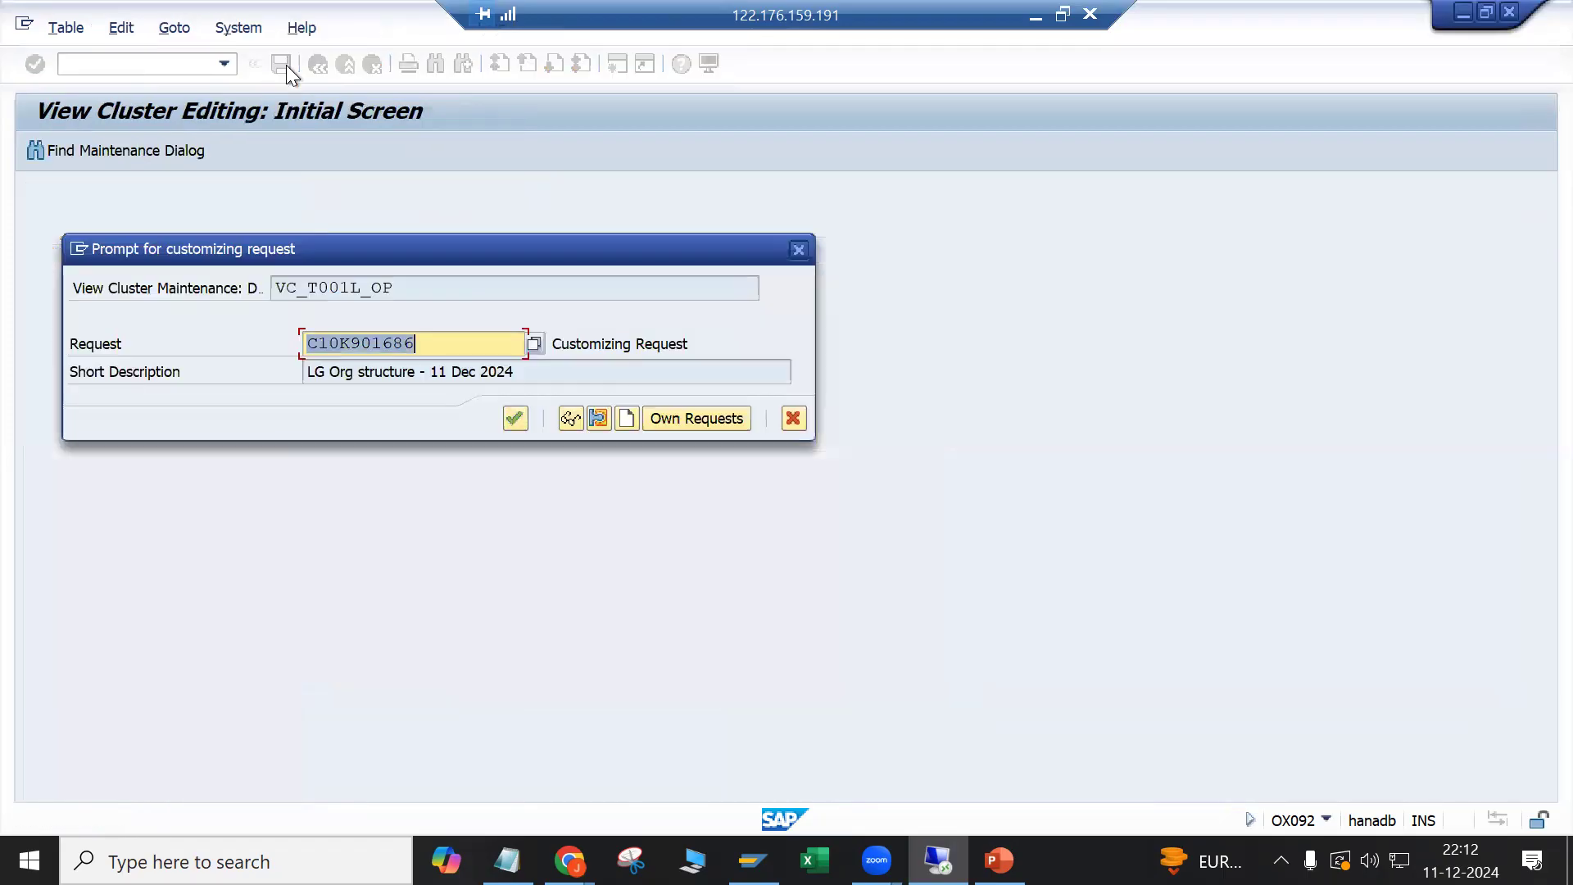
{"action": "left_click", "coordinate": [515, 419]}
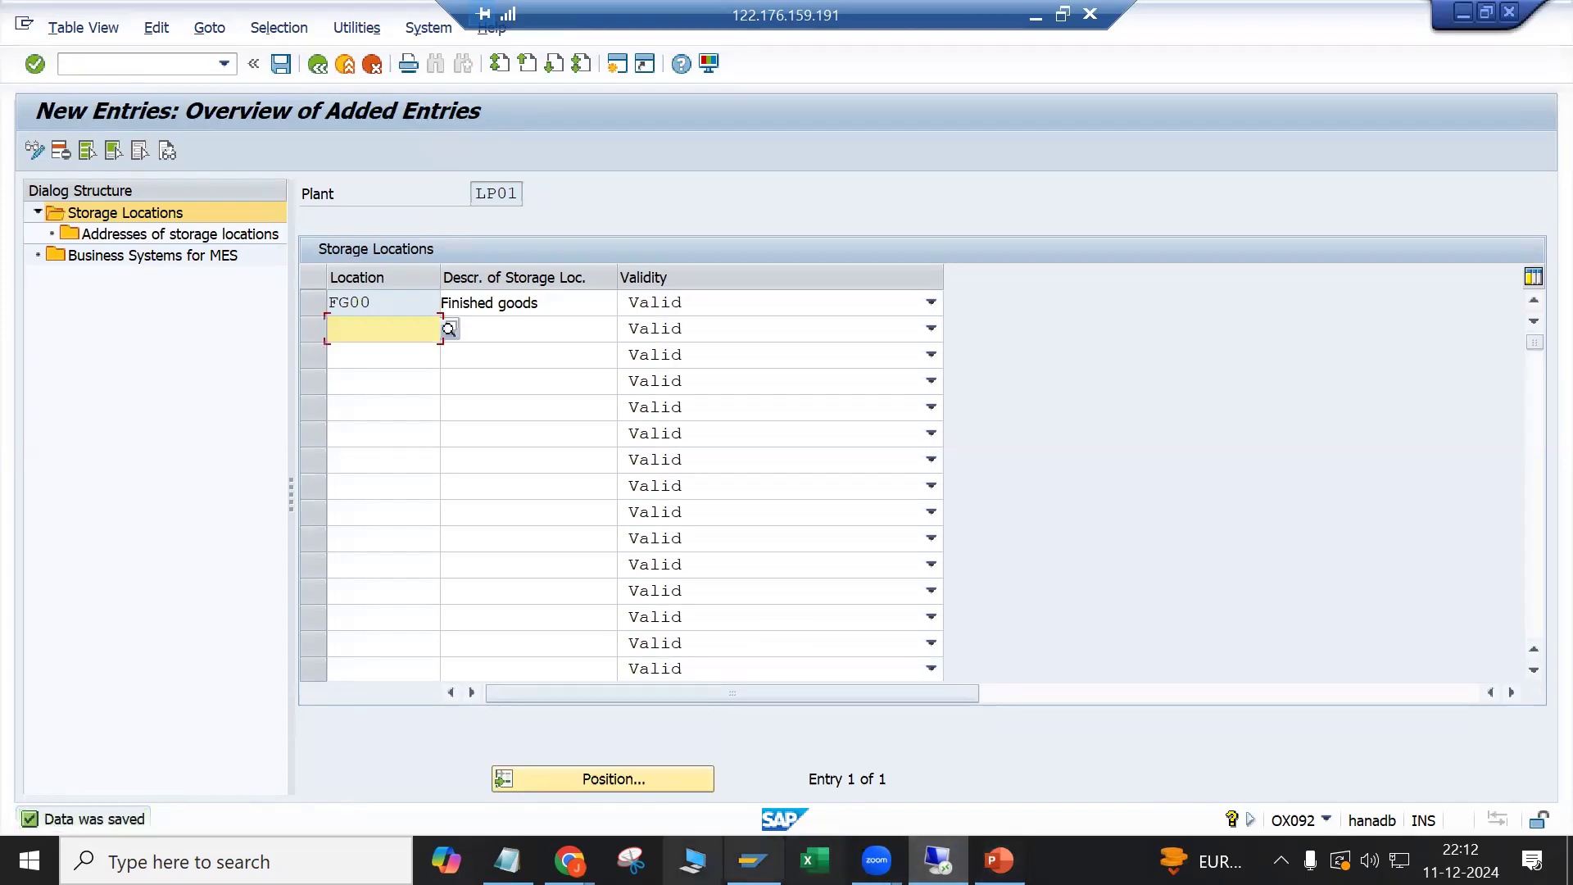
Step: Switch to the Notepad notes, add a "Storage Loc" line with FG00 below the Plant line, and save the file
{"action": "left_click", "coordinate": [507, 860]}
{"action": "left_click", "coordinate": [680, 382]}
{"action": "key", "text": "Return"}
{"action": "key", "text": "Return"}
{"action": "type", "text": "S"}
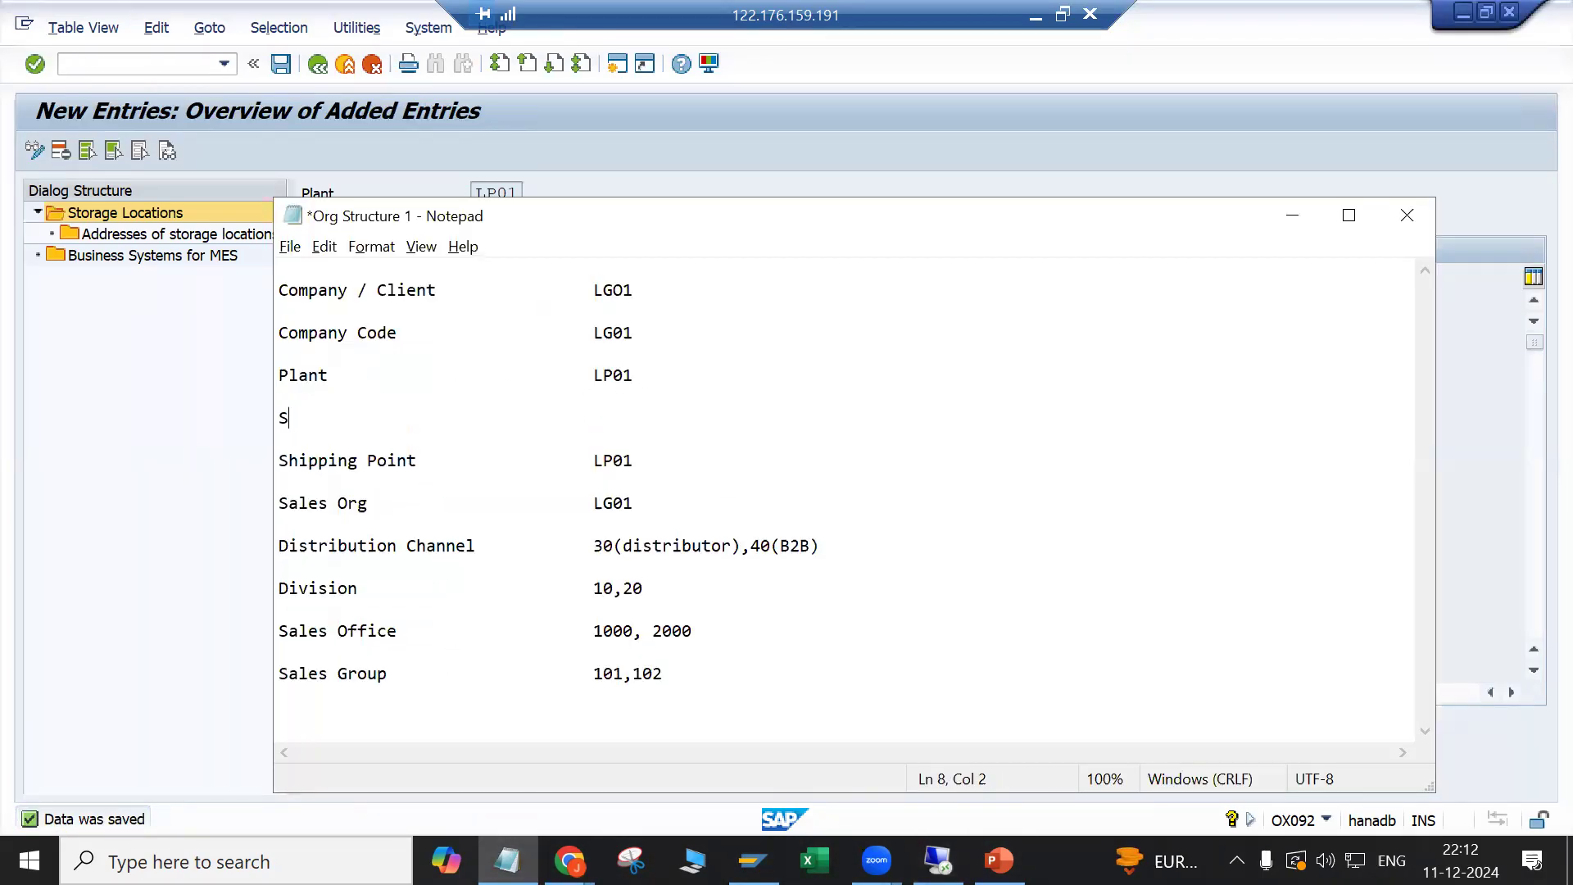
{"action": "type", "text": "torage Loc"}
{"action": "key", "text": "Tab"}
{"action": "key", "text": "Tab"}
{"action": "key", "text": "Tab"}
{"action": "type", "text": "FG00"}
{"action": "key", "text": "ctrl+s"}
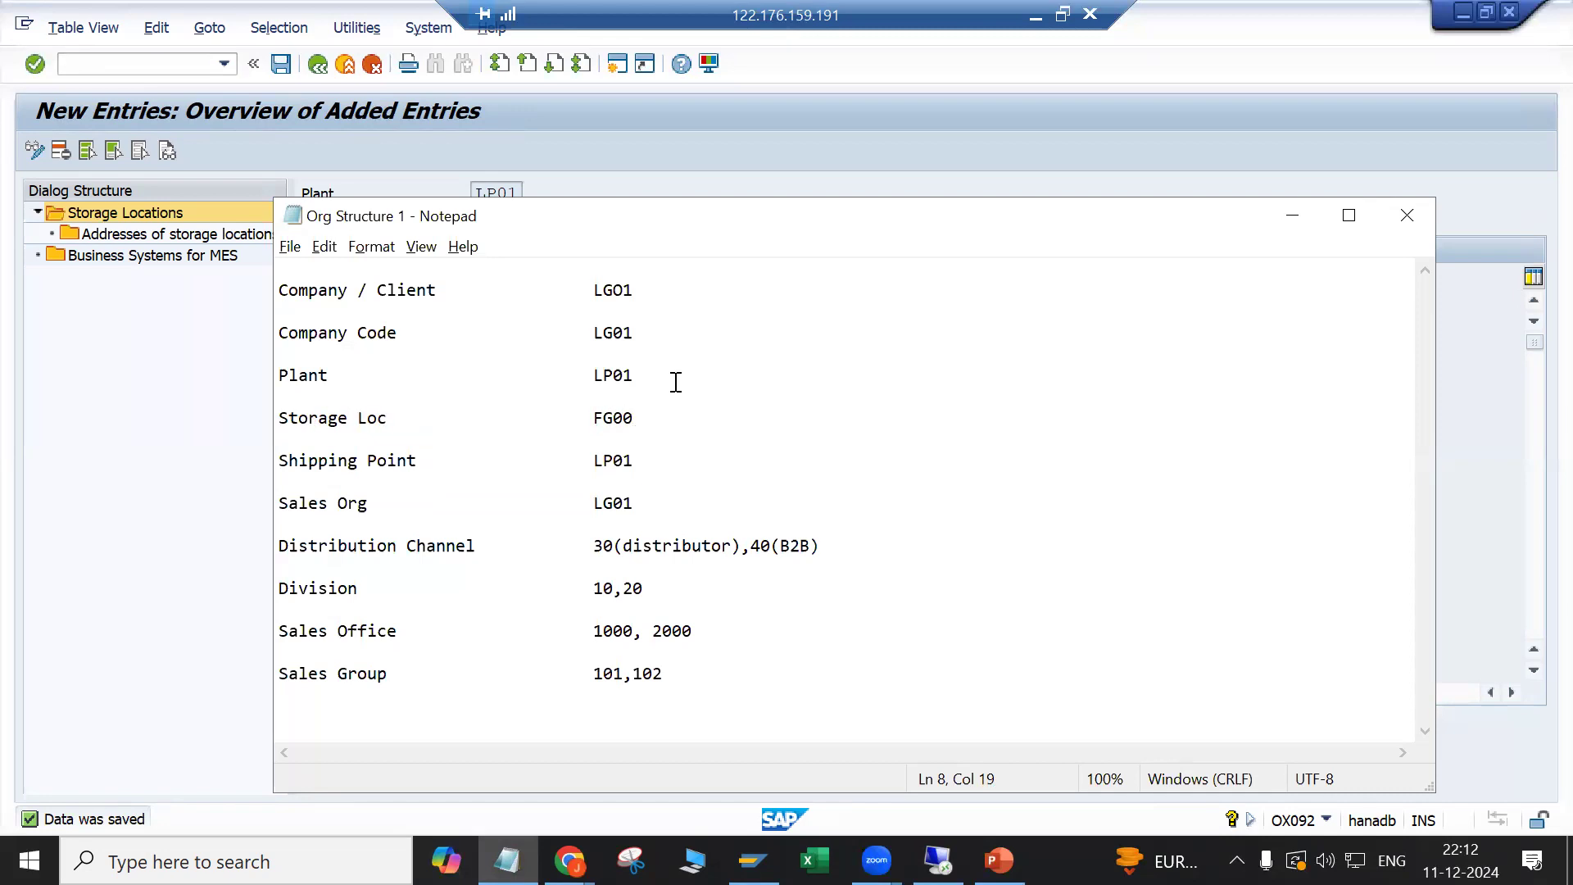
Step: Return to SAP and leave the storage locations activity for the implementation guide structure
{"action": "left_click", "coordinate": [218, 320]}
{"action": "left_click", "coordinate": [317, 64]}
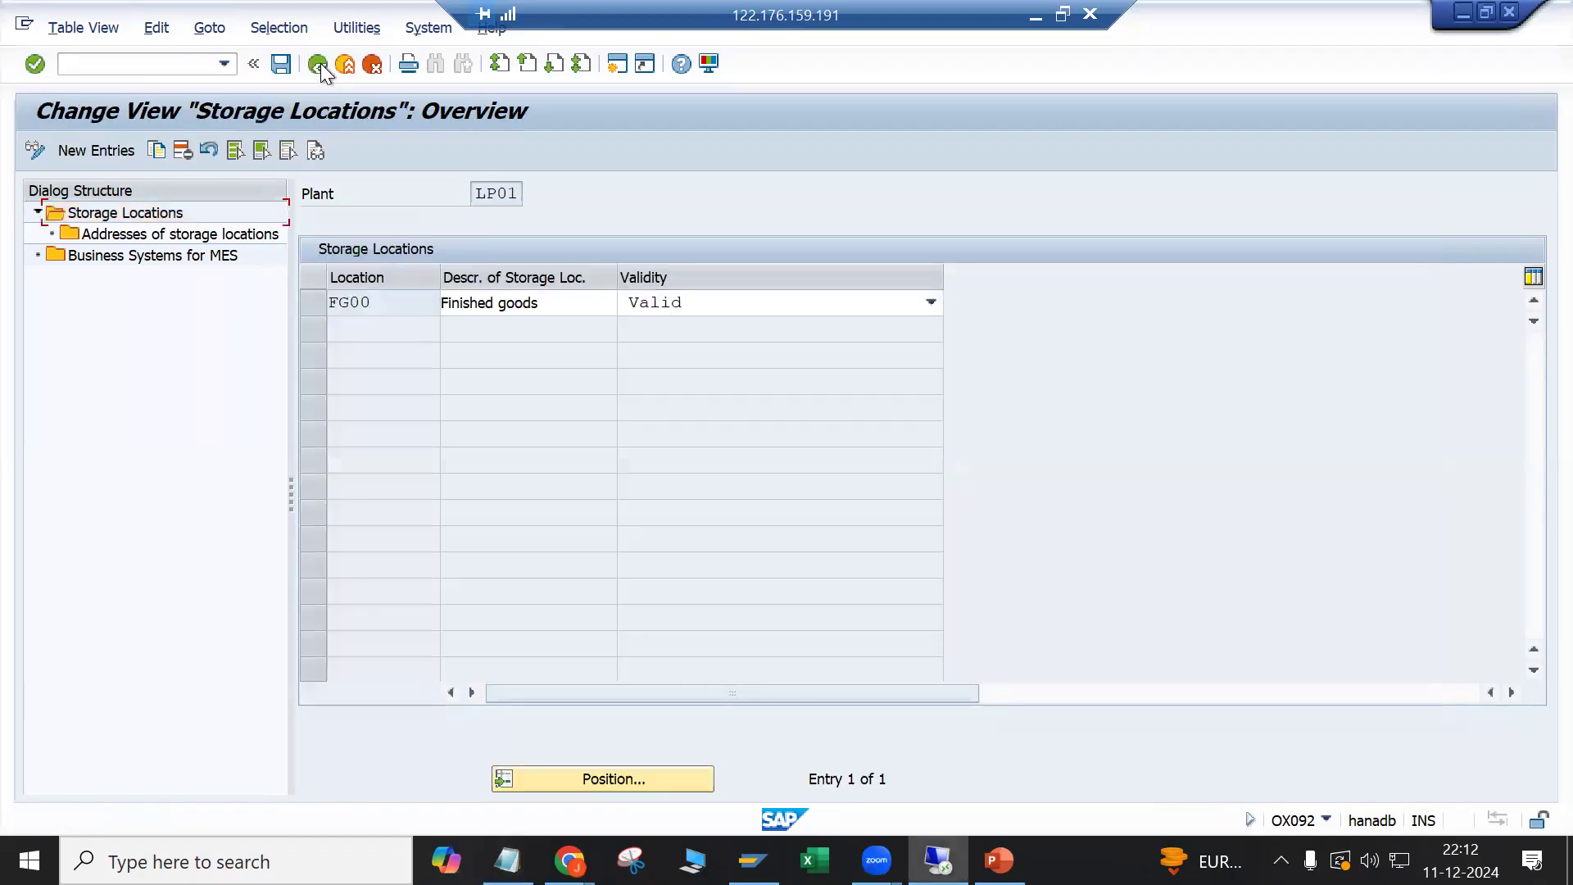
{"action": "left_click", "coordinate": [319, 64]}
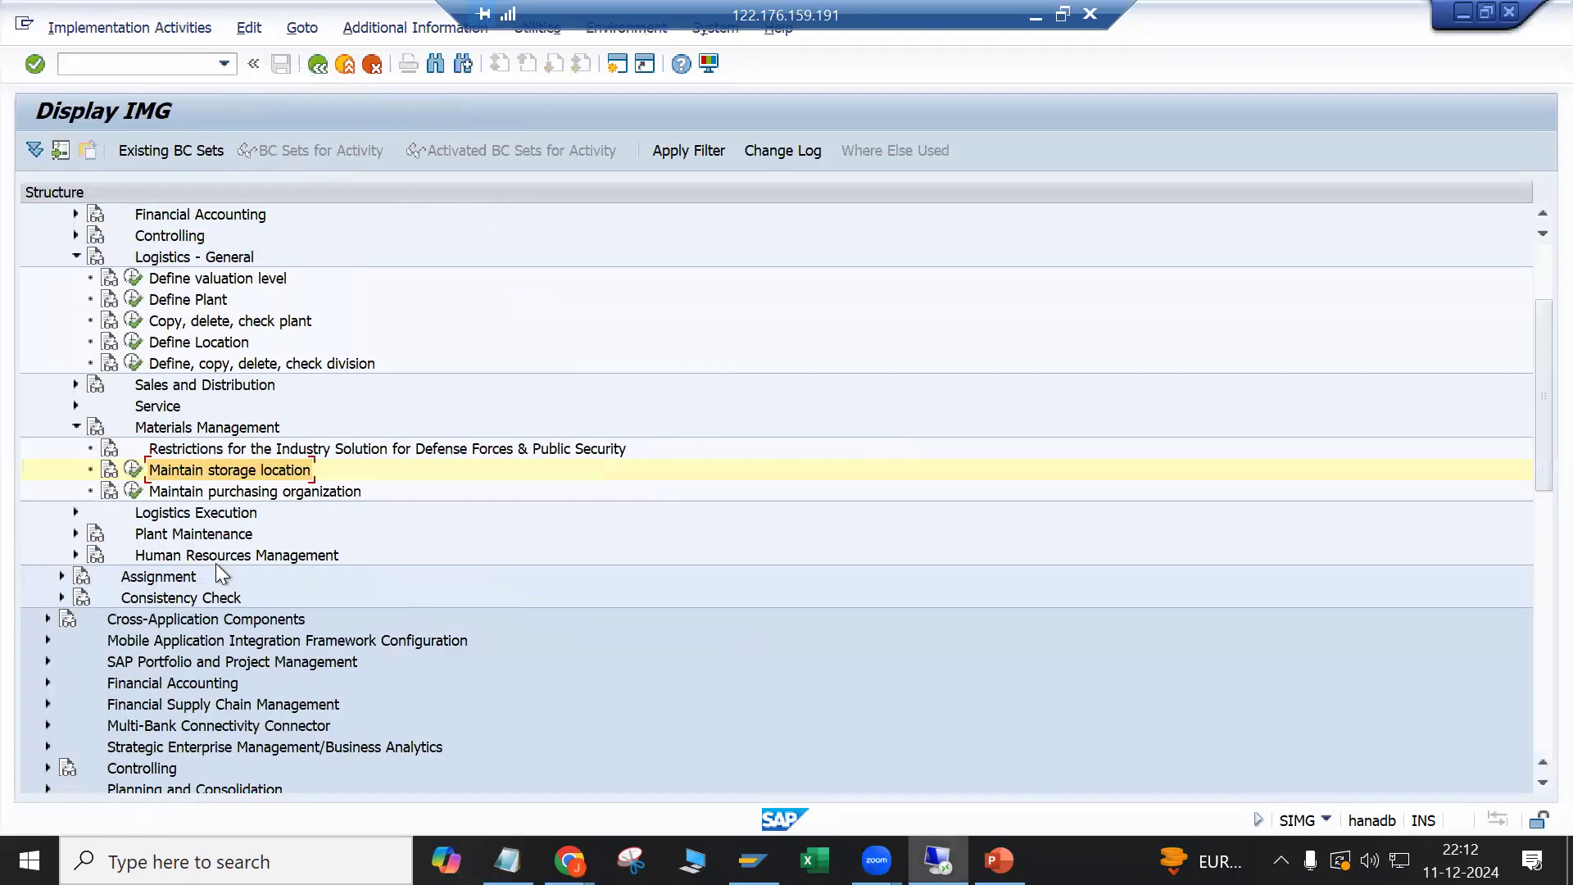
{"action": "scroll", "coordinate": [351, 582], "scroll_direction": "down", "scroll_amount": 1}
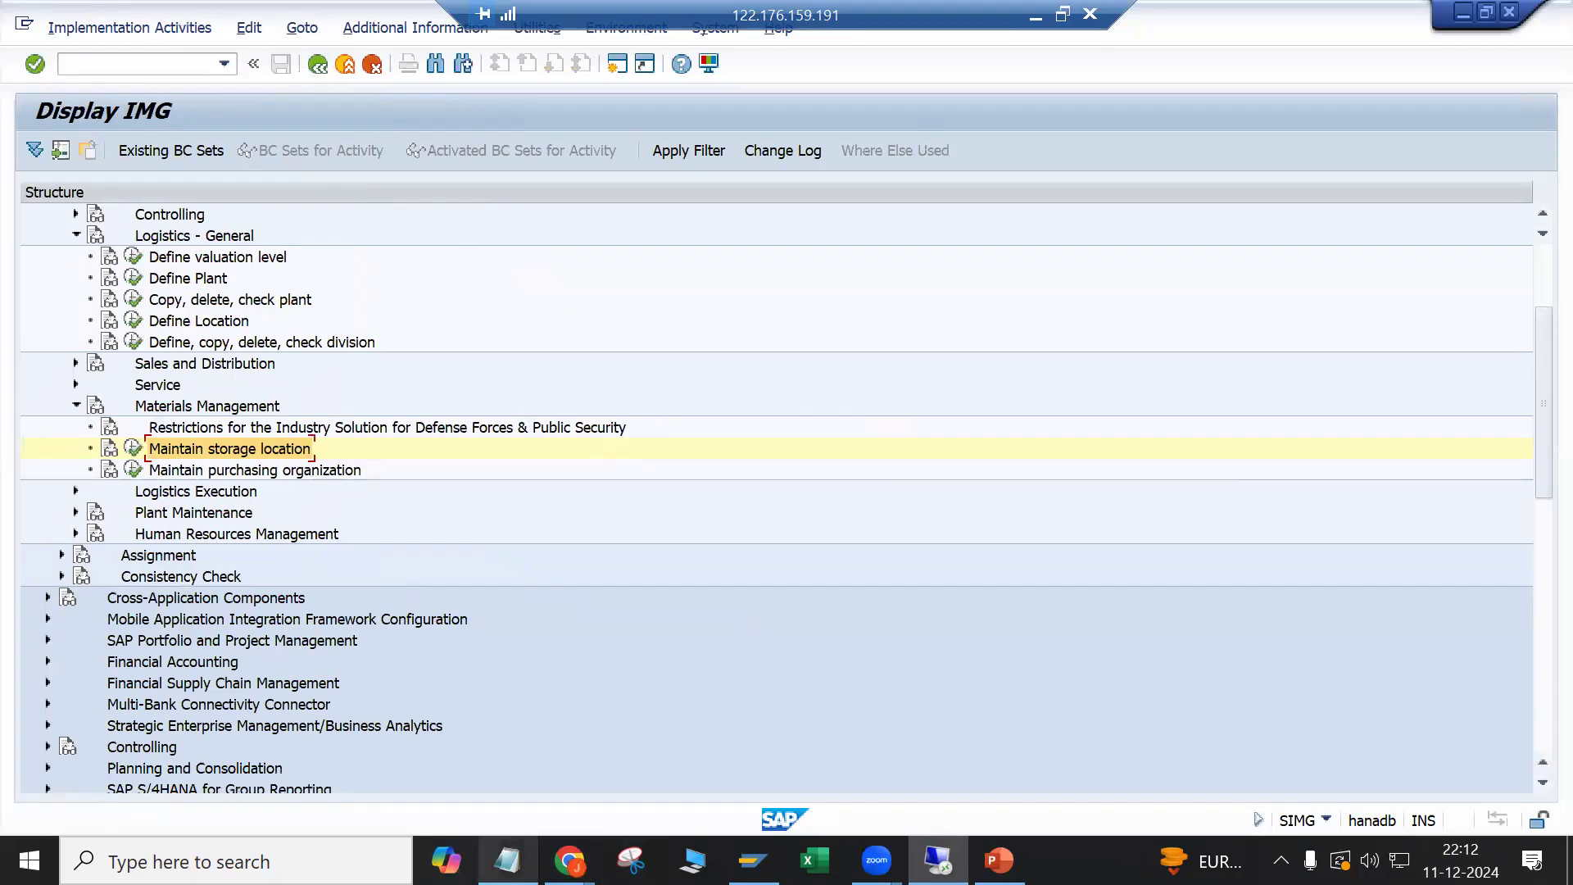
Step: Bring up the organizational structure notes for review, and switch to the Google Meet call in Chrome
{"action": "left_click", "coordinate": [508, 860]}
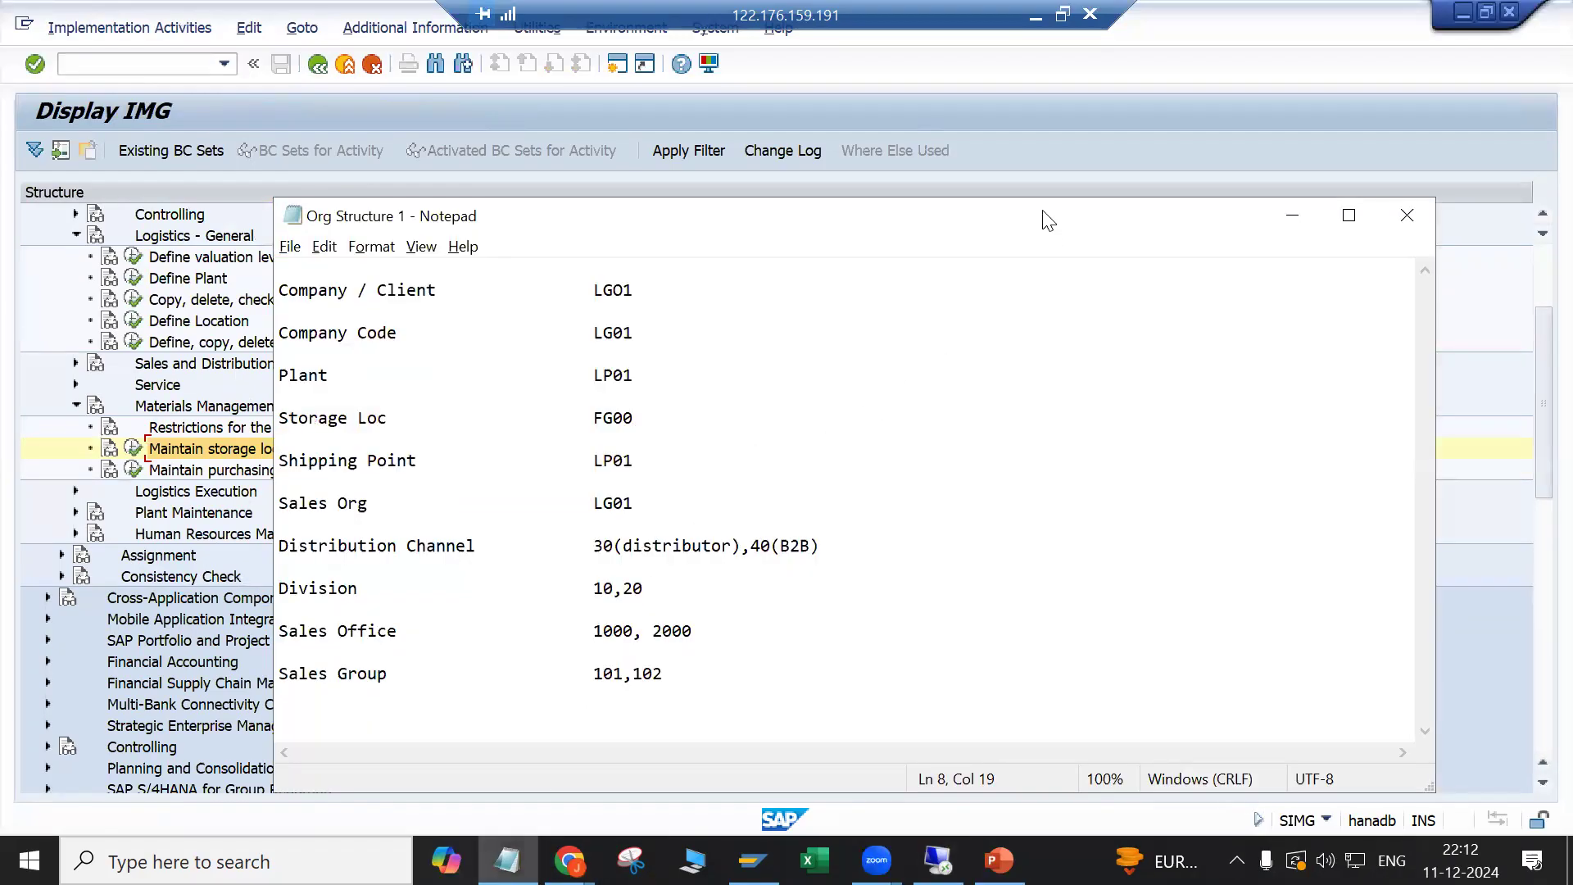
{"action": "left_click_drag", "start_coordinate": [1043, 217], "coordinate": [1047, 177]}
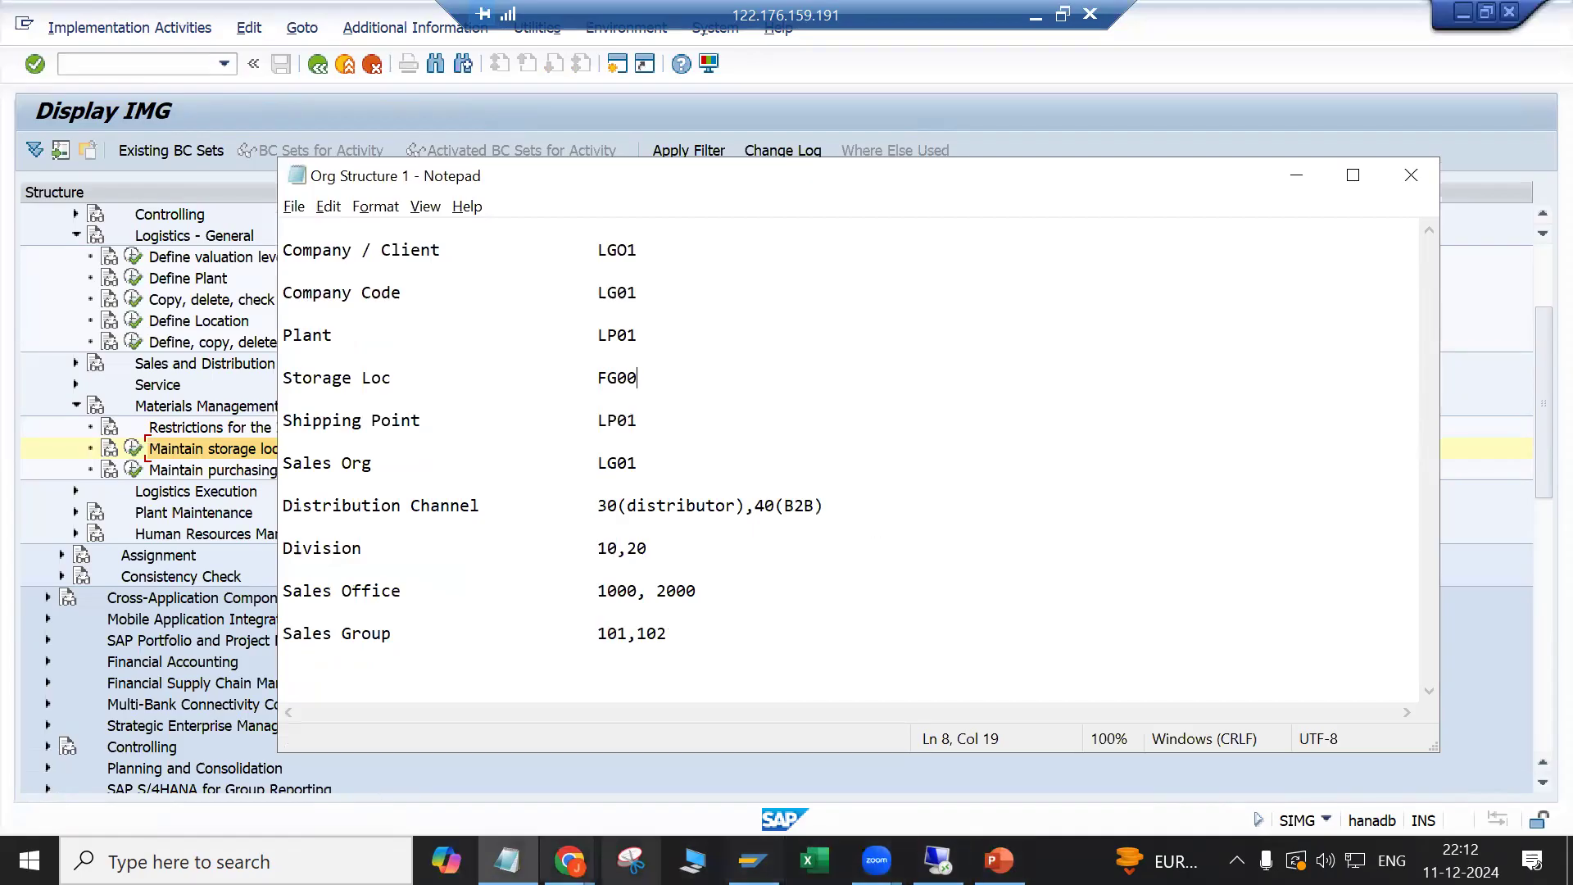
{"action": "left_click", "coordinate": [570, 860]}
{"action": "left_click", "coordinate": [436, 758]}
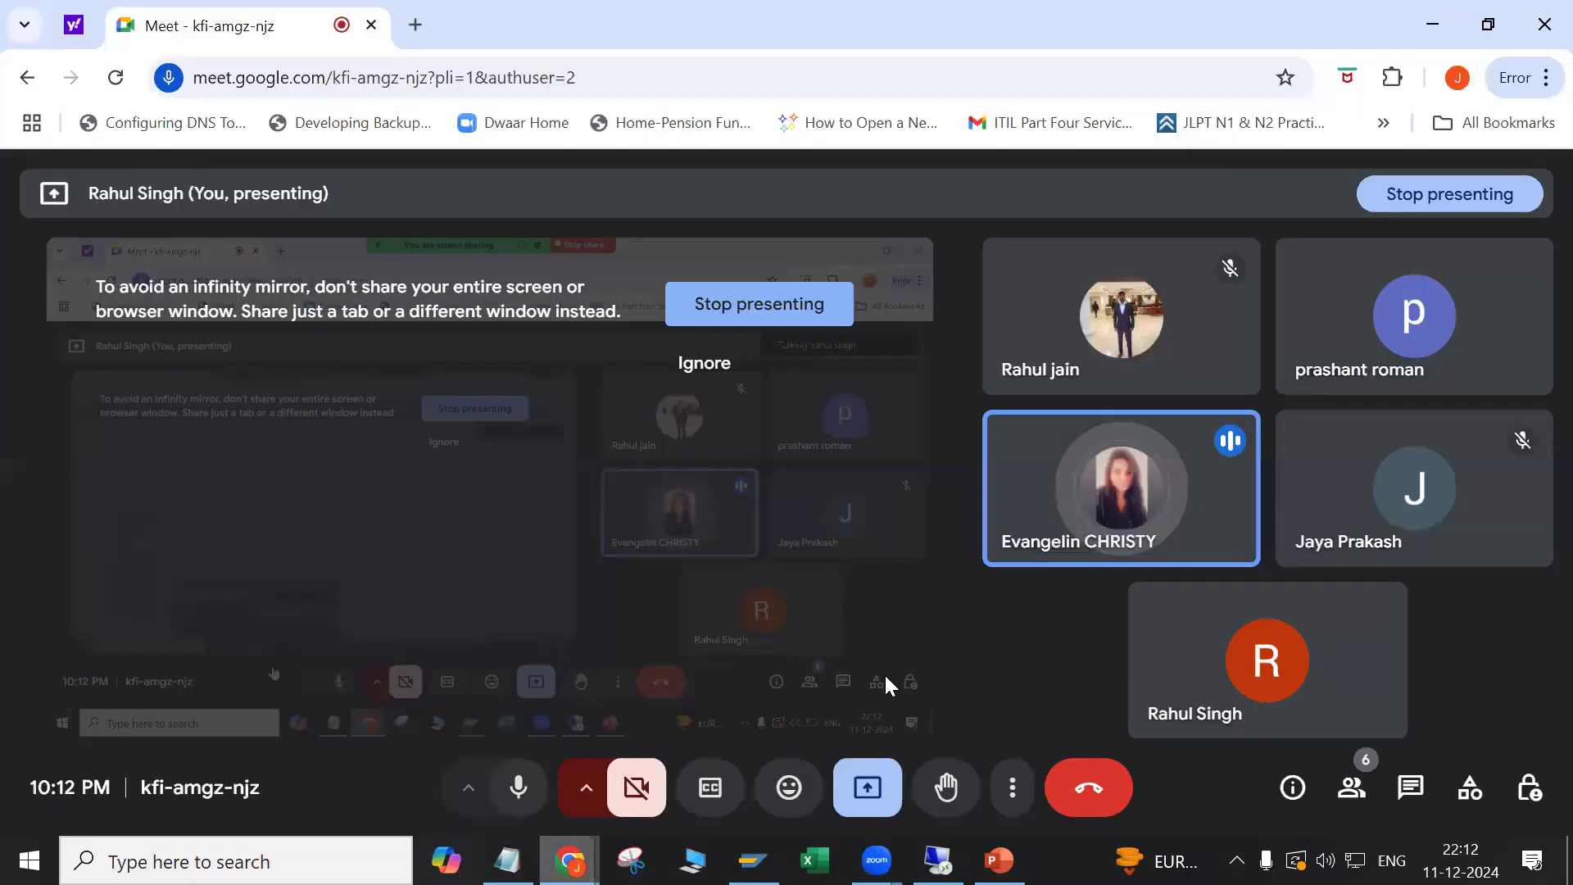
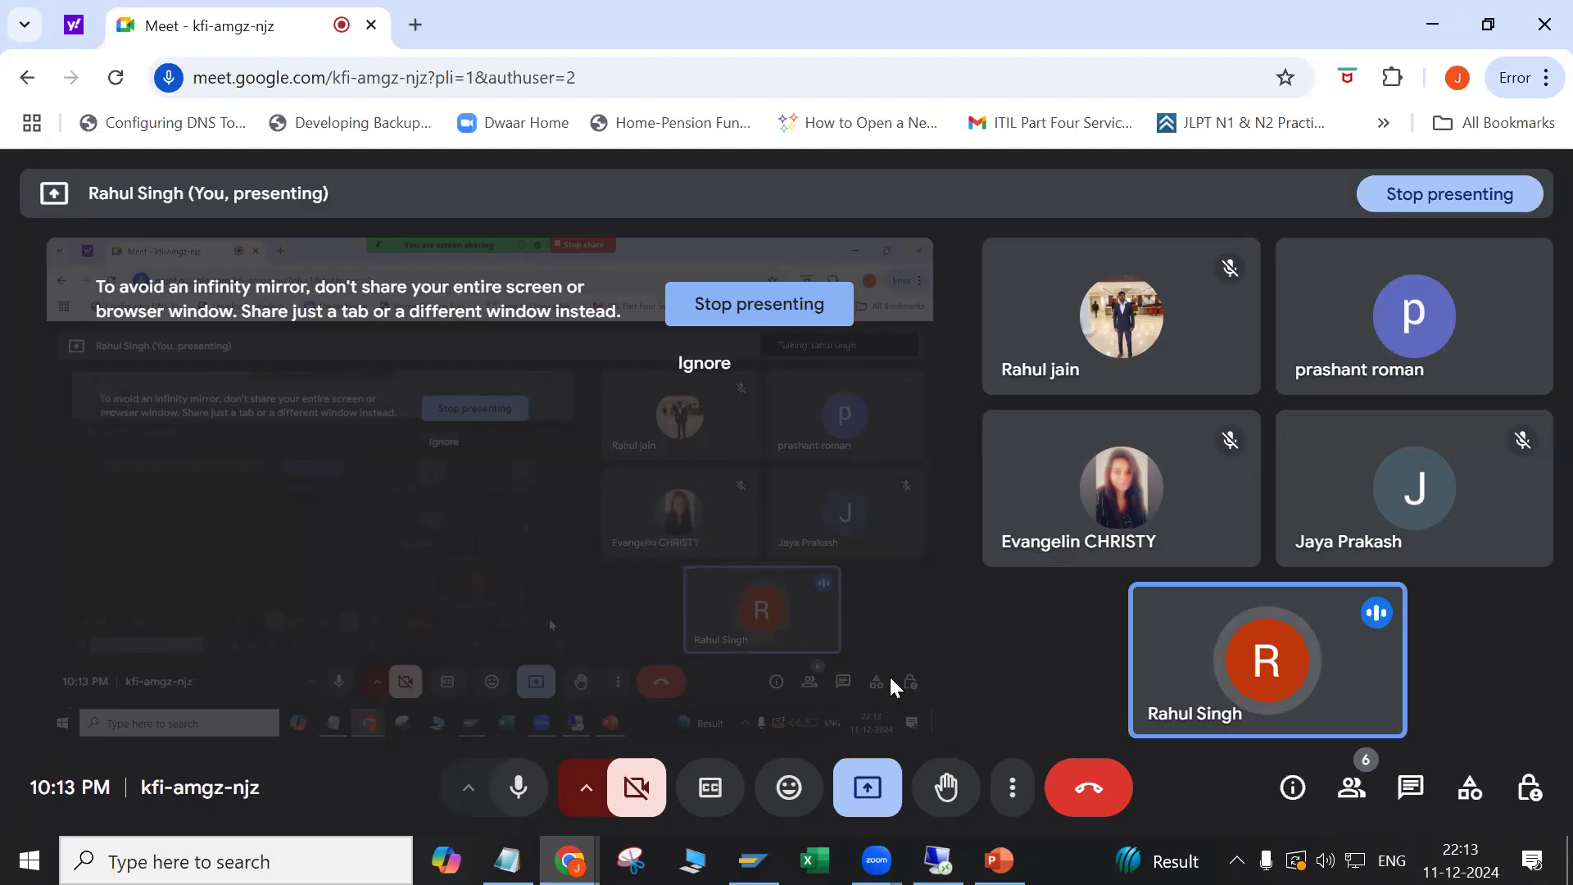
Step: Switch back to SAP and collapse the Definition node under Enterprise Structure
{"action": "left_click", "coordinate": [938, 860]}
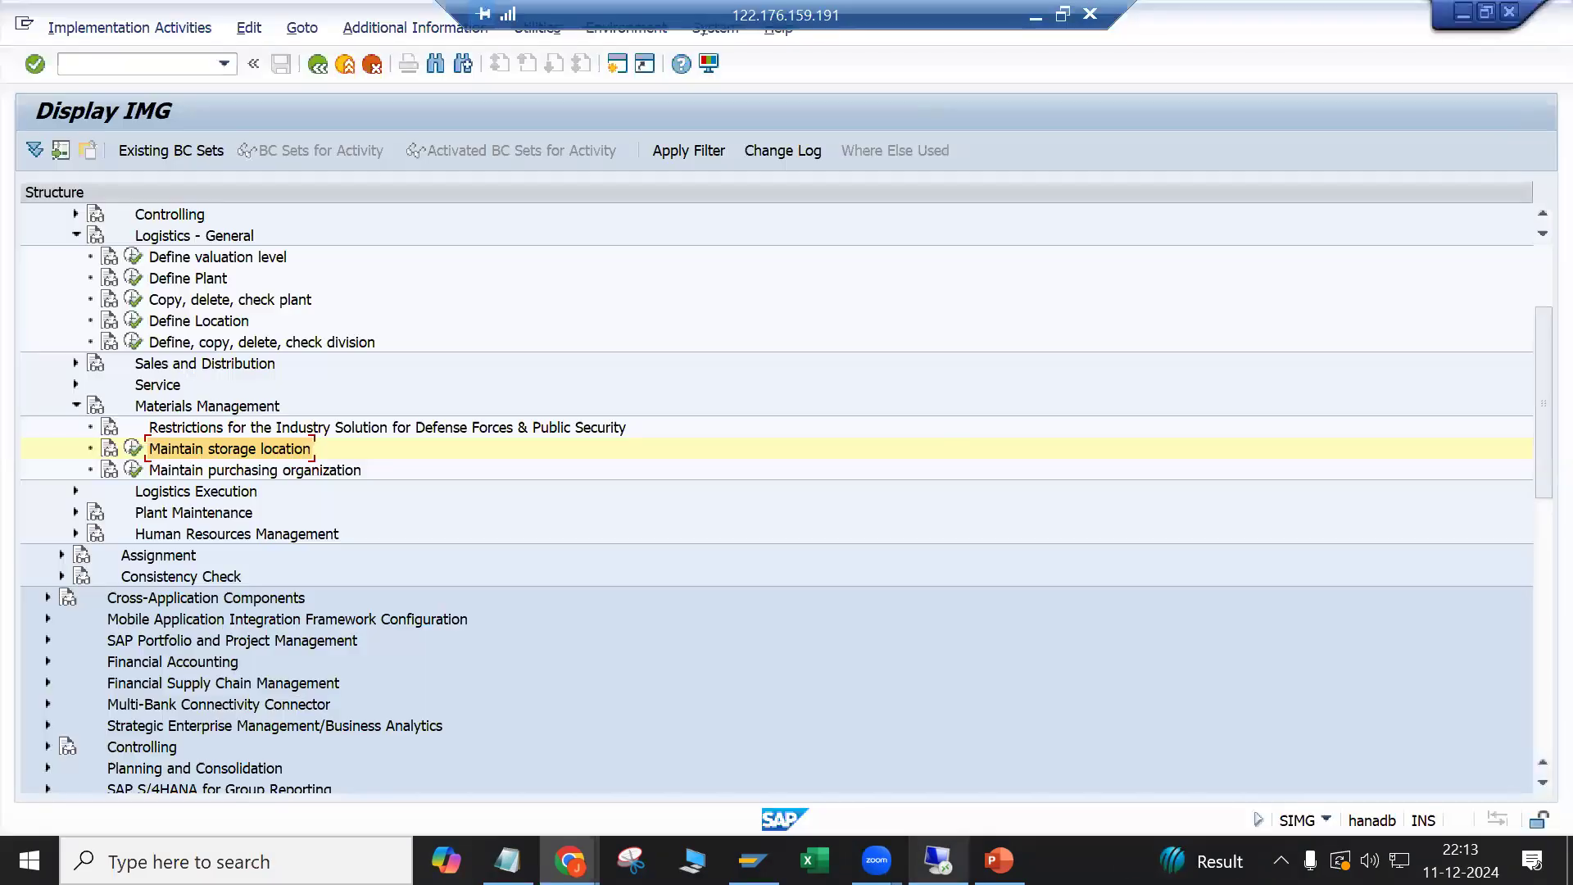
{"action": "scroll", "coordinate": [127, 377], "scroll_direction": "up", "scroll_amount": 3}
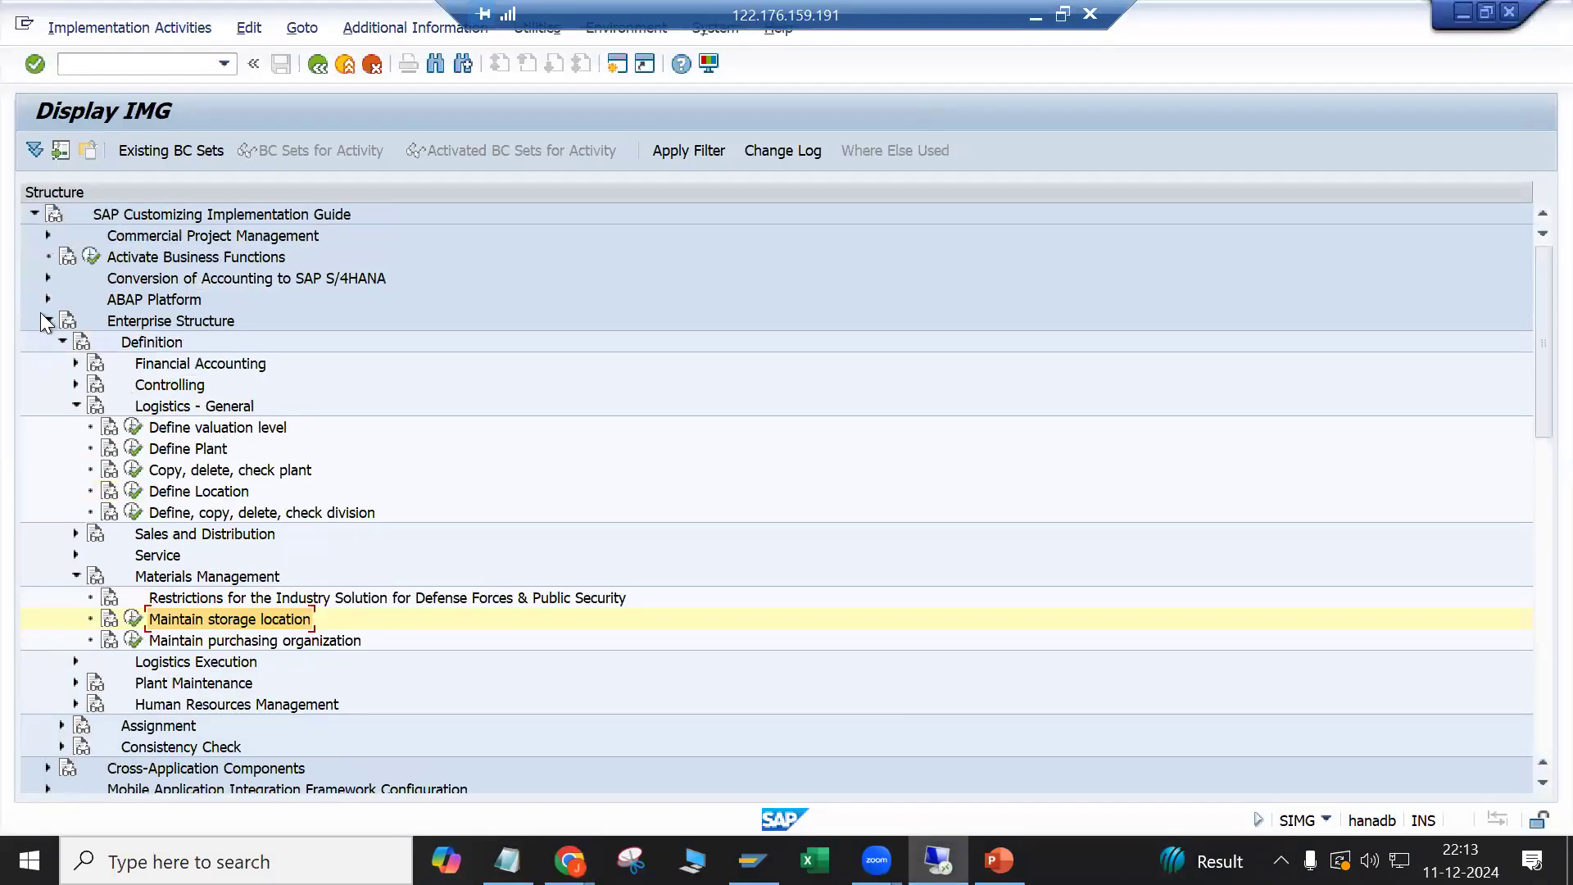
{"action": "left_click", "coordinate": [41, 320]}
{"action": "left_click", "coordinate": [42, 320]}
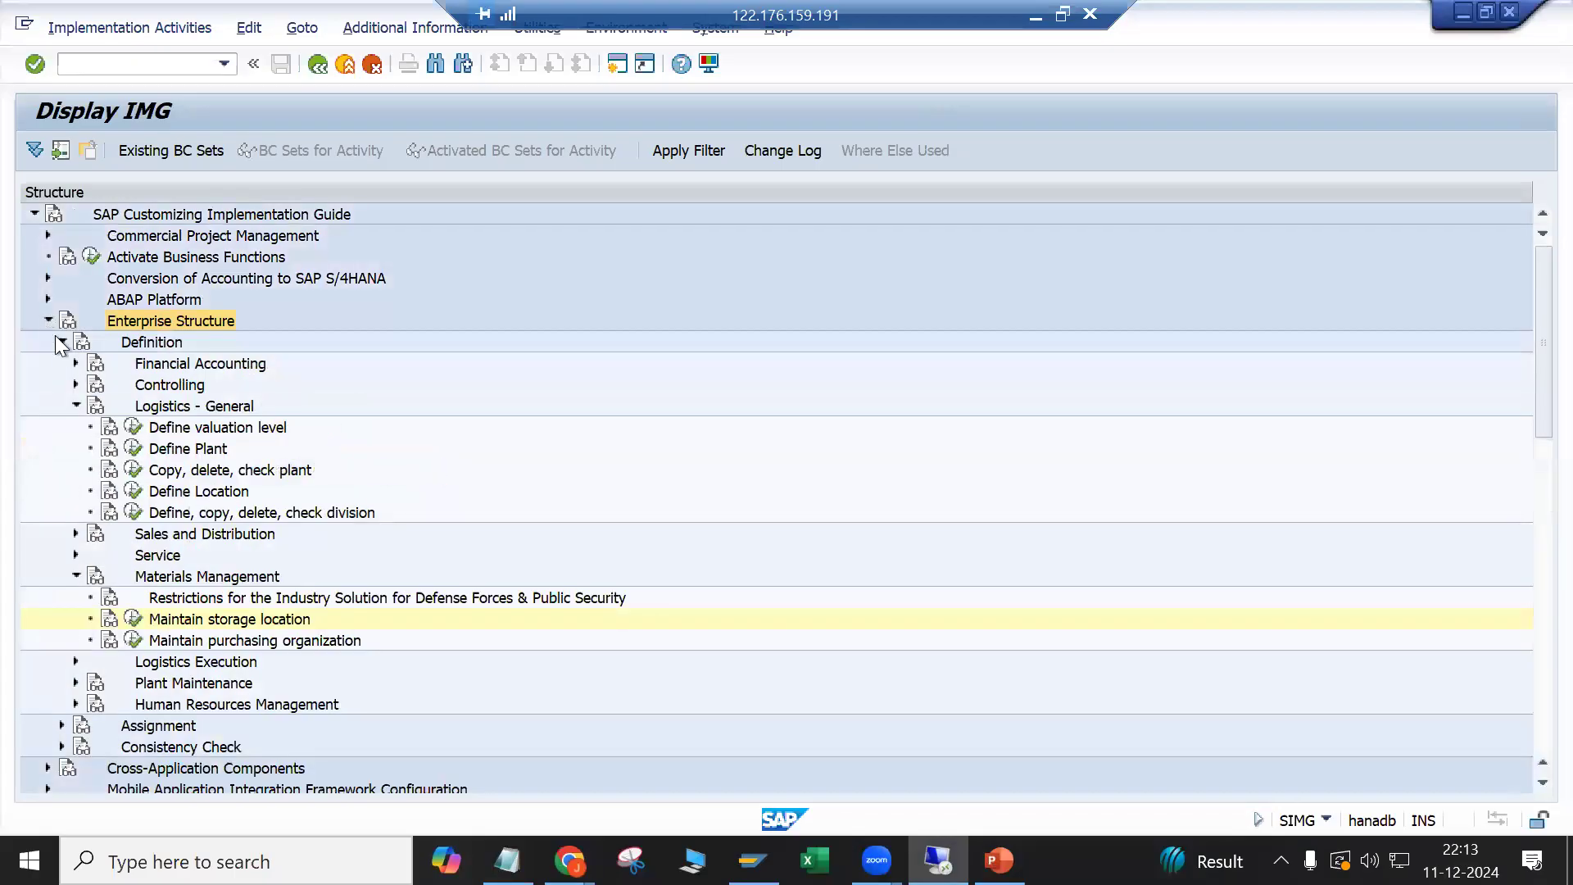
{"action": "left_click", "coordinate": [63, 342]}
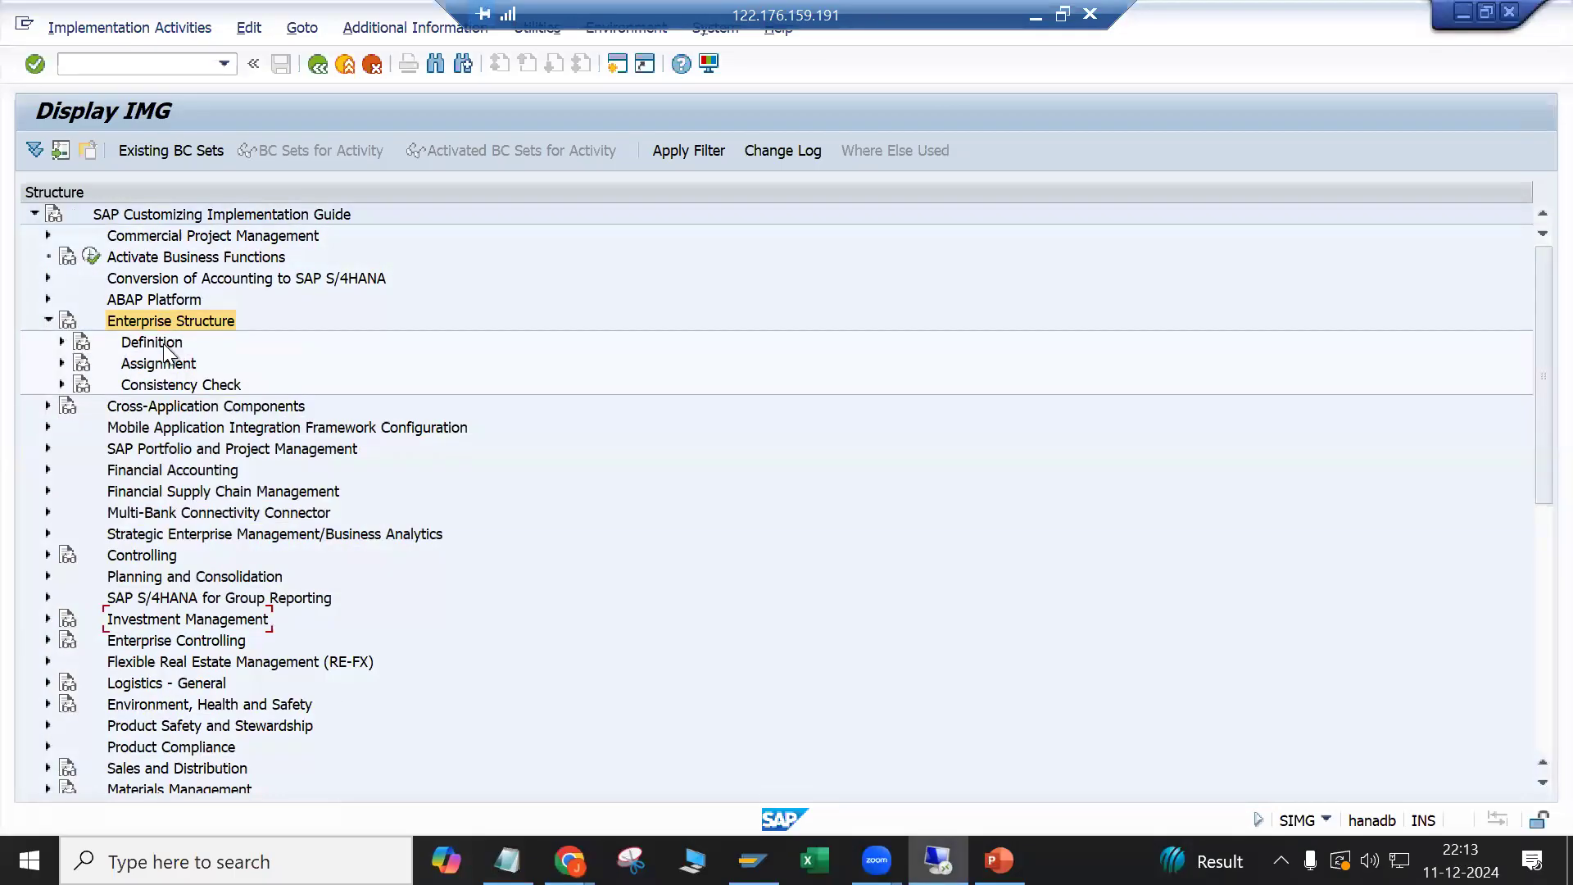
Step: Expand the Assignment and Definition nodes under Enterprise Structure, and collapse Logistics - General and Materials Management within Definition
{"action": "left_click", "coordinate": [61, 363]}
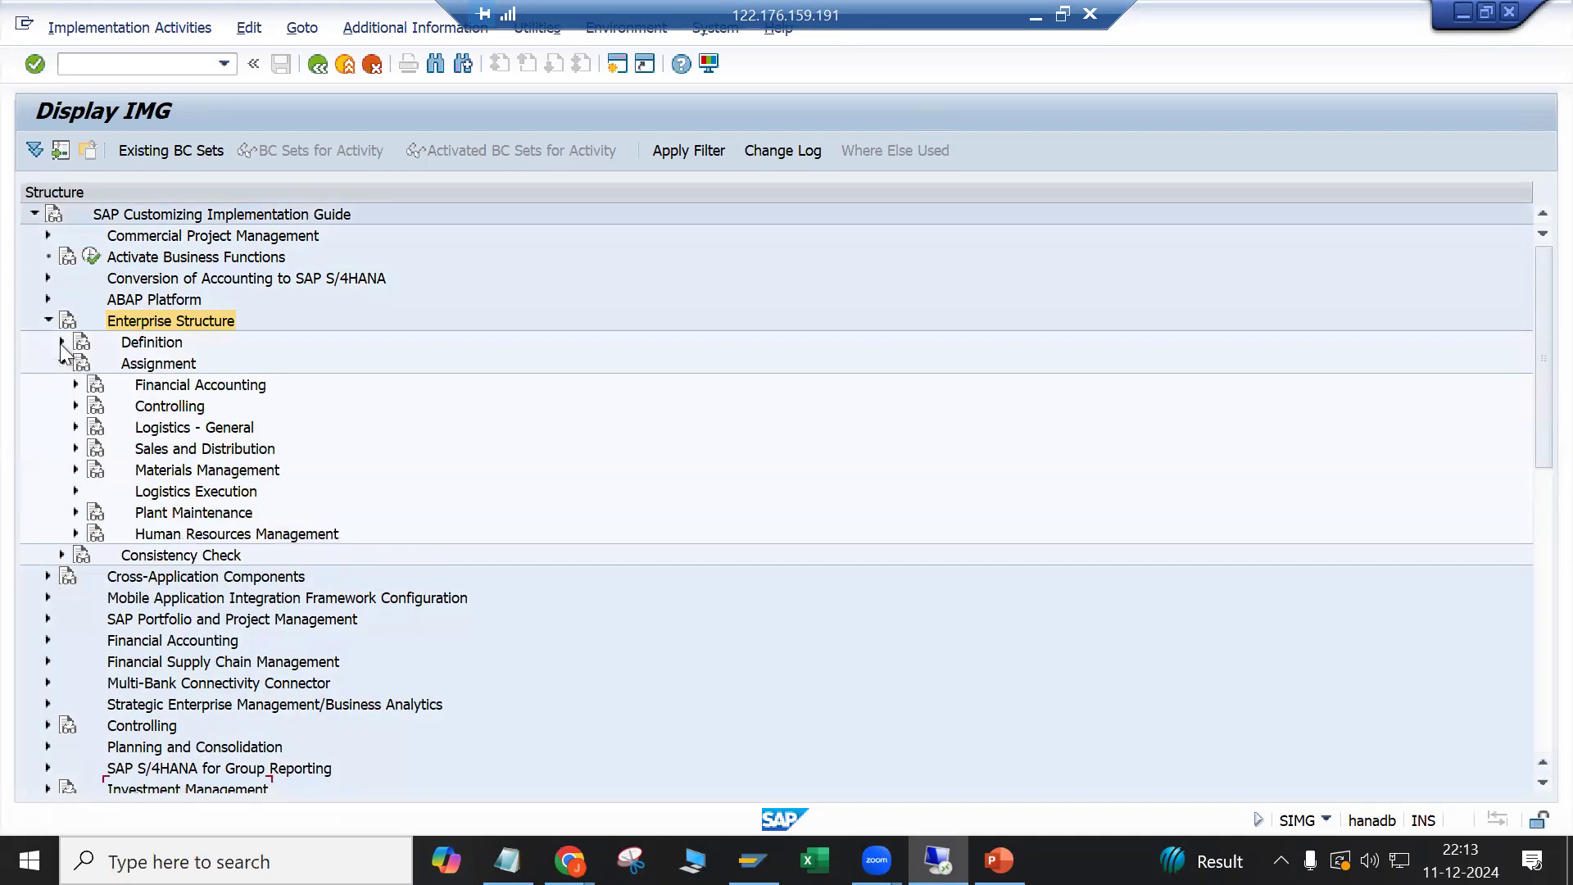
{"action": "left_click", "coordinate": [173, 384]}
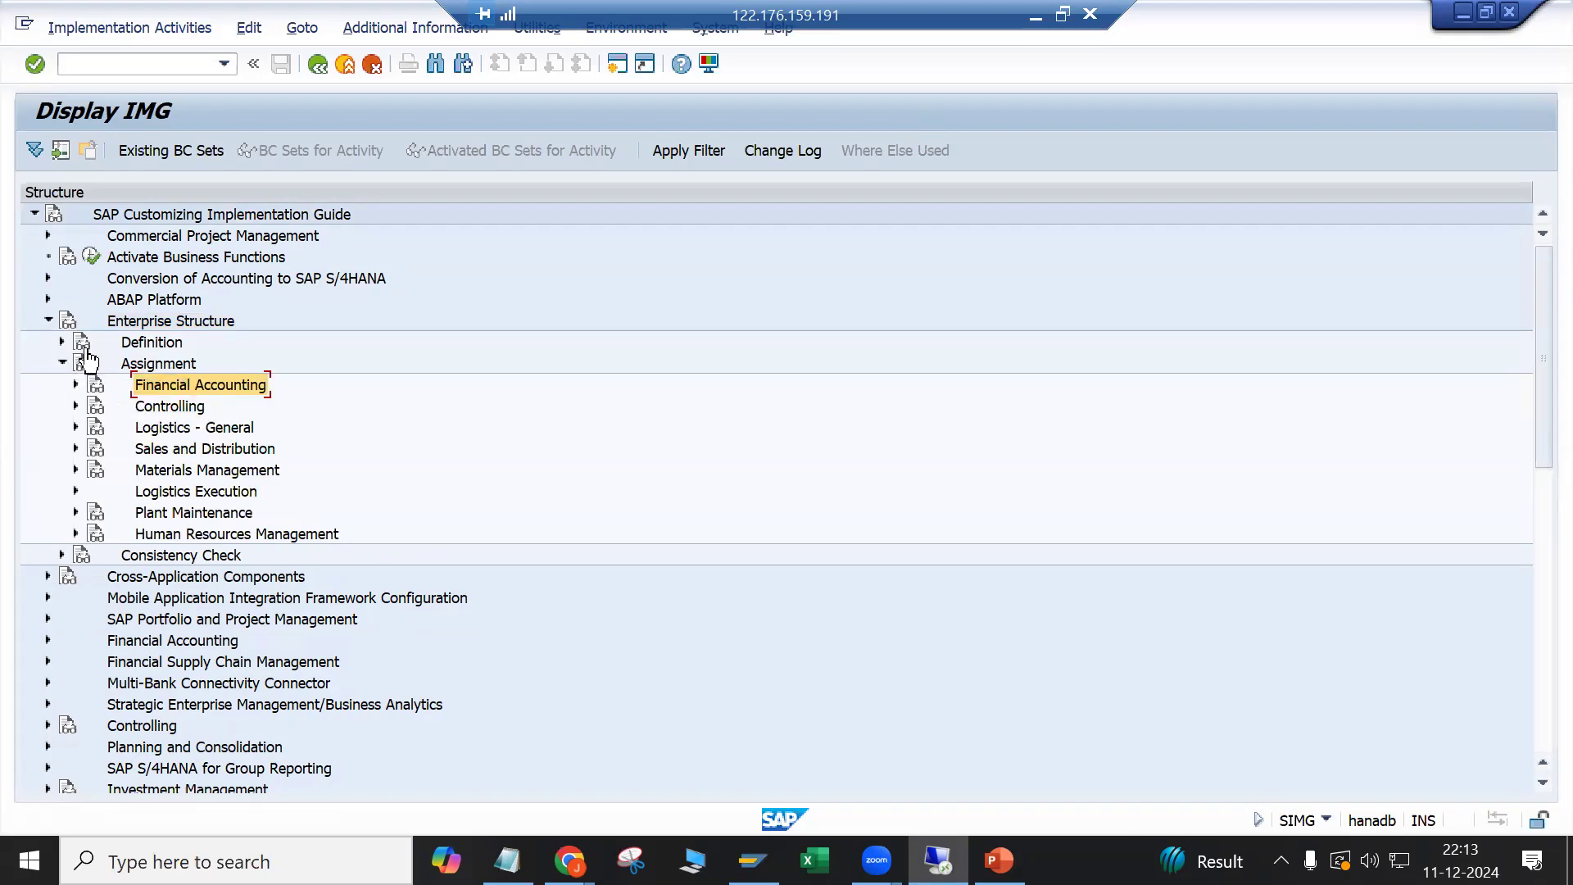
{"action": "left_click", "coordinate": [63, 341]}
{"action": "left_click", "coordinate": [194, 370]}
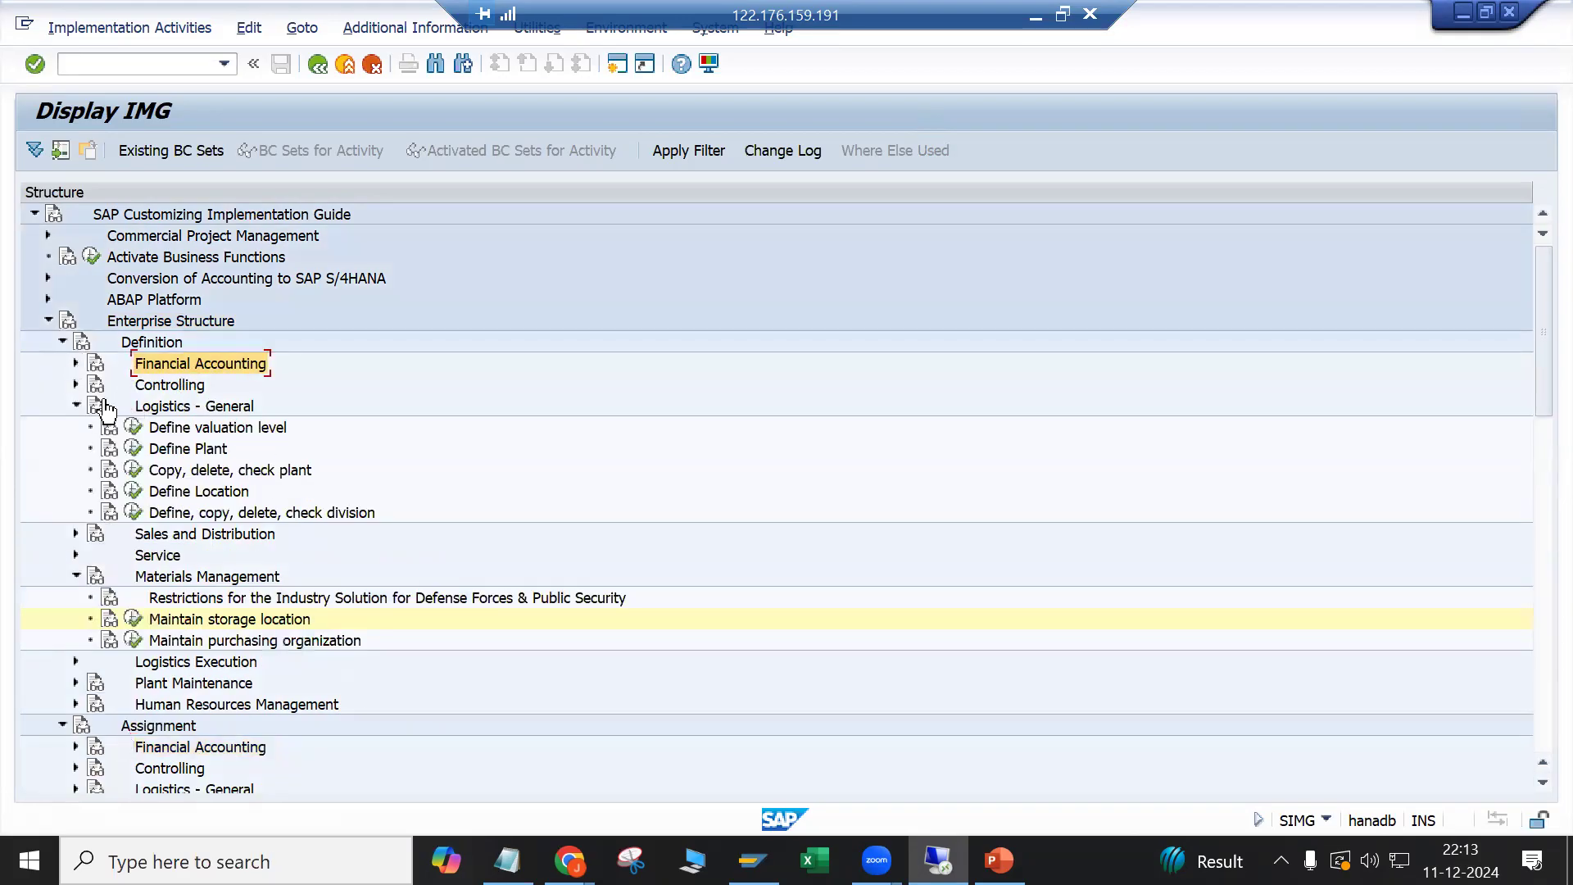
{"action": "left_click", "coordinate": [74, 406]}
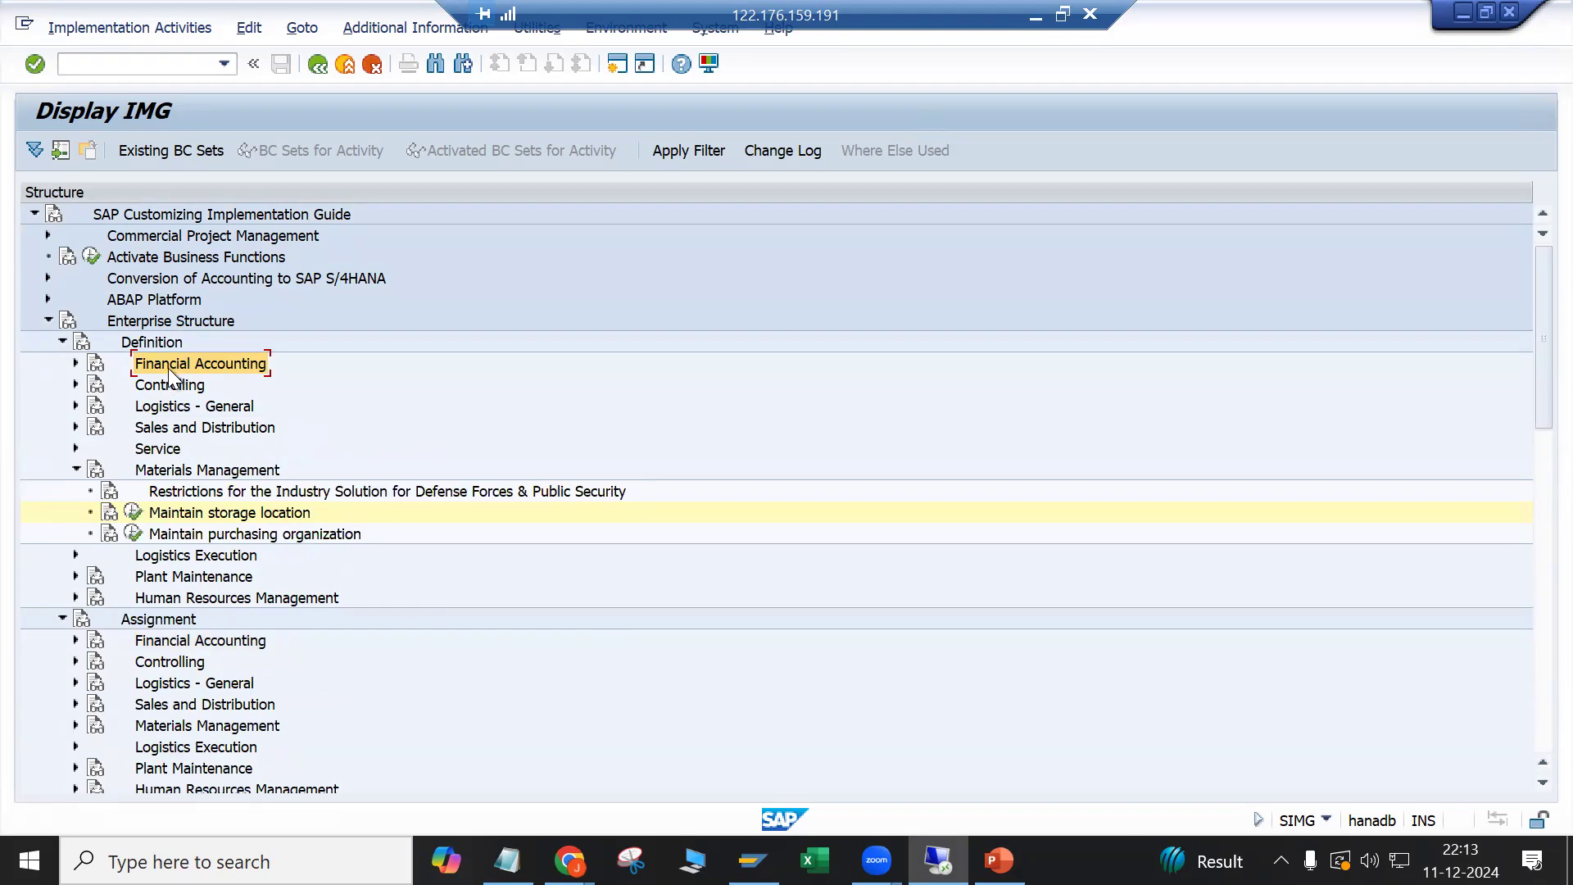
{"action": "left_click", "coordinate": [165, 414]}
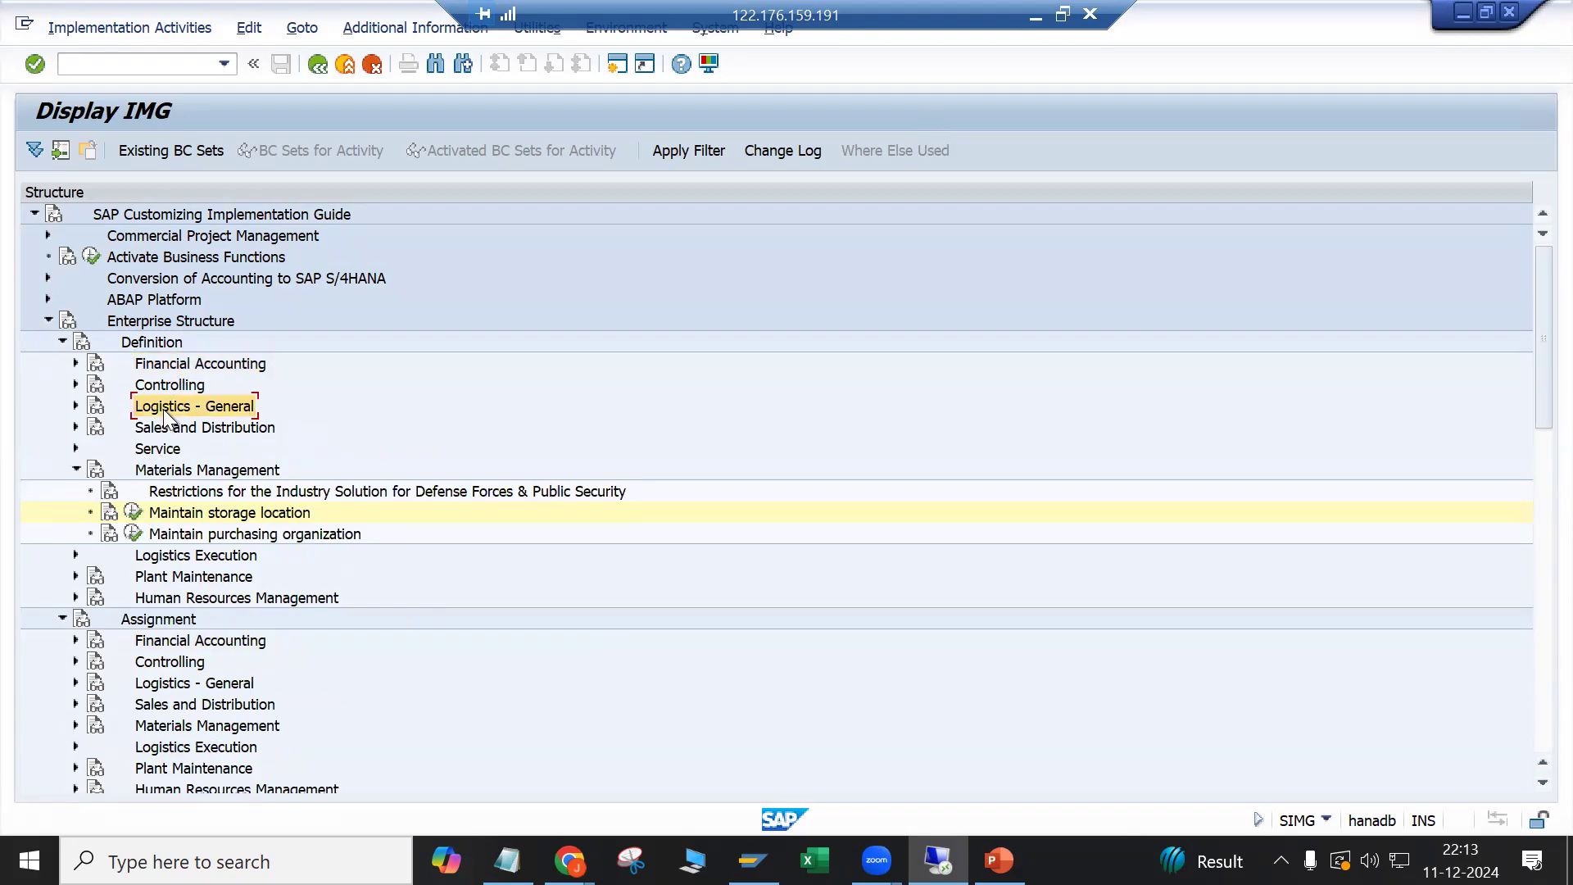
{"action": "left_click", "coordinate": [171, 477]}
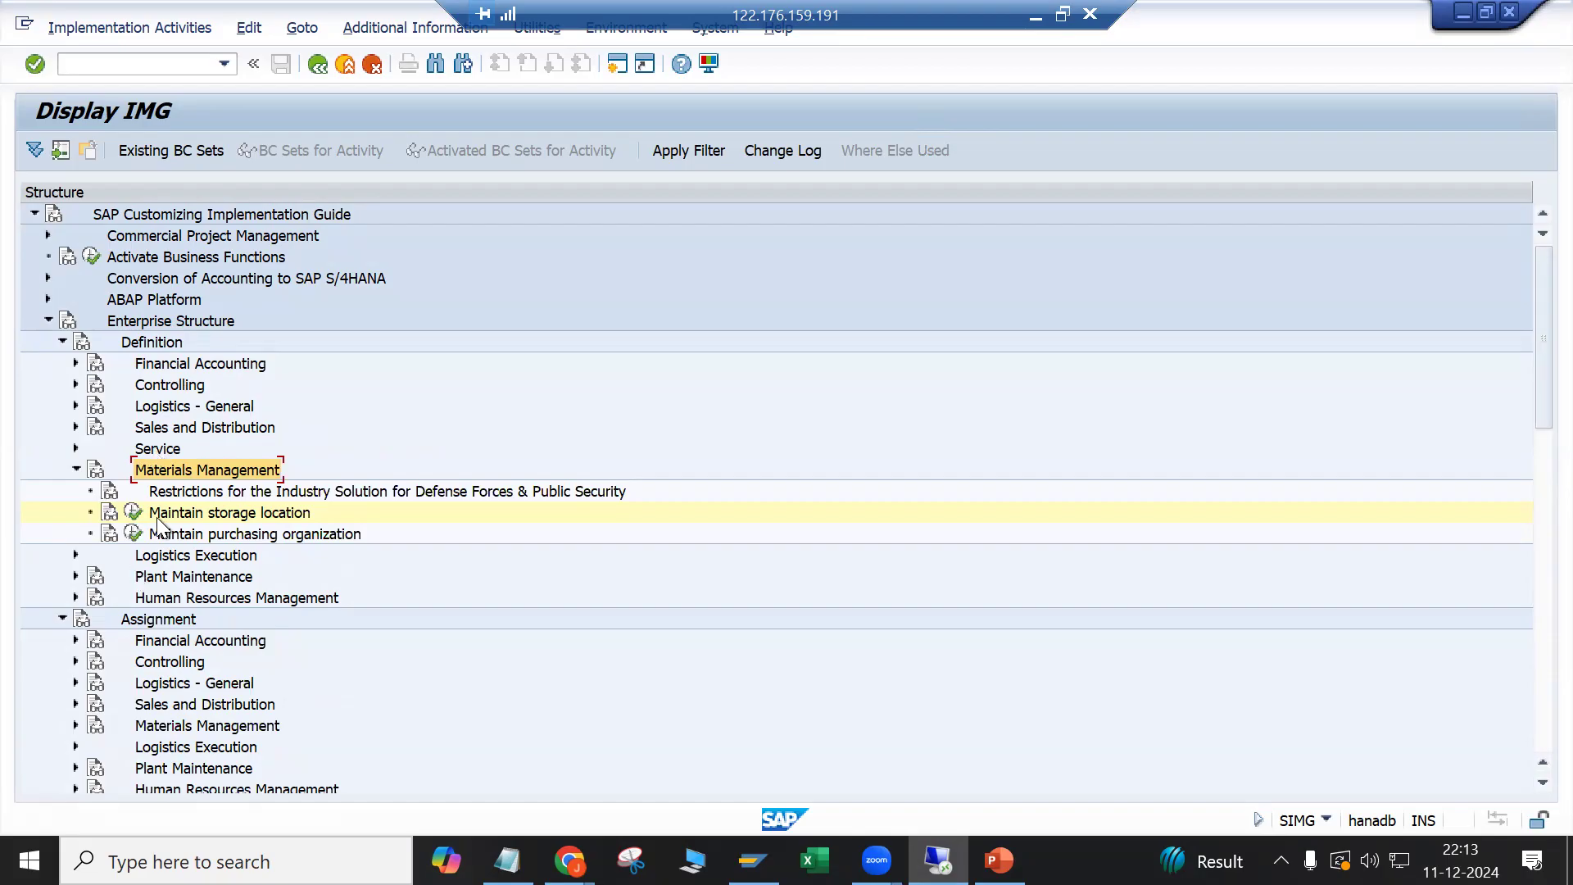
{"action": "left_click", "coordinate": [76, 468]}
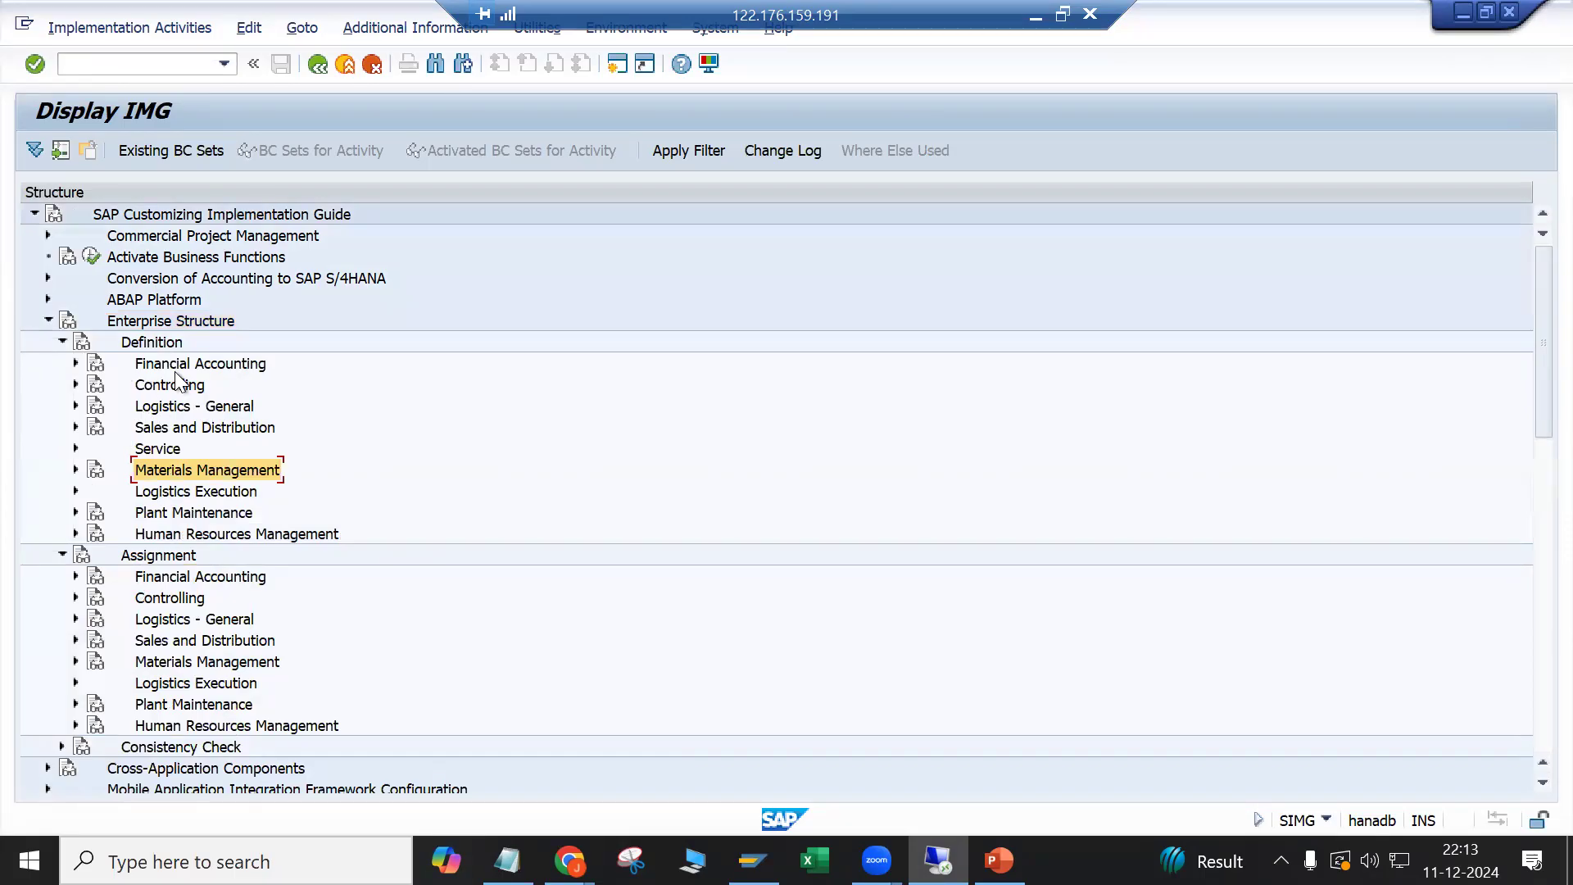
Step: Compare the areas under Definition and Assignment, and expand Financial Accounting and Sales and Distribution within Definition
{"action": "scroll", "coordinate": [199, 529], "scroll_direction": "down", "scroll_amount": 2}
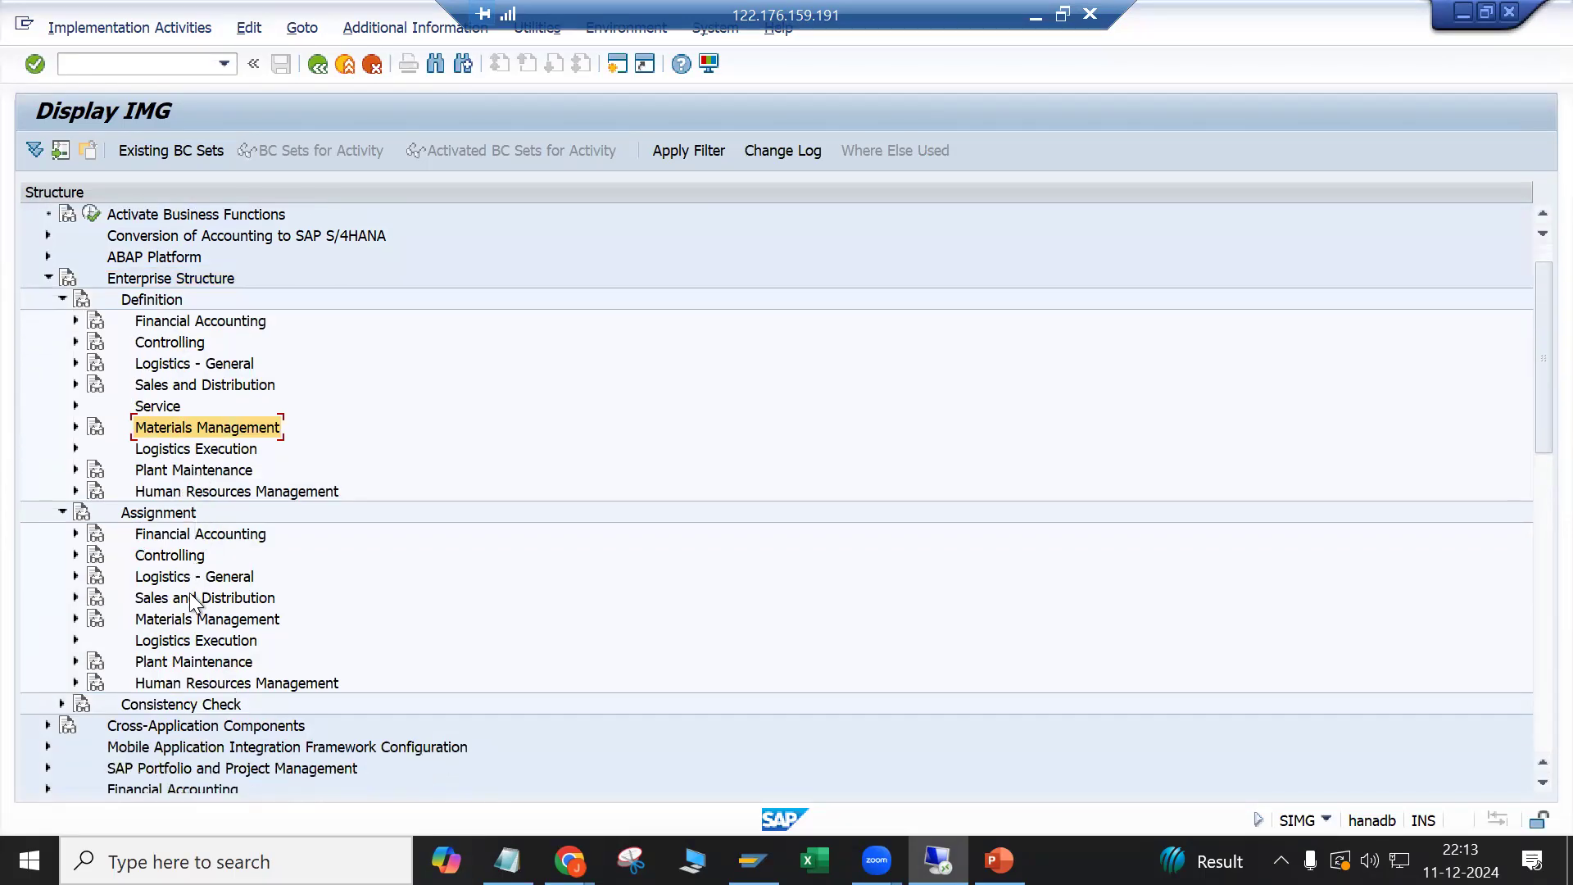
{"action": "scroll", "coordinate": [192, 602], "scroll_direction": "down", "scroll_amount": 2}
{"action": "left_click", "coordinate": [169, 494]}
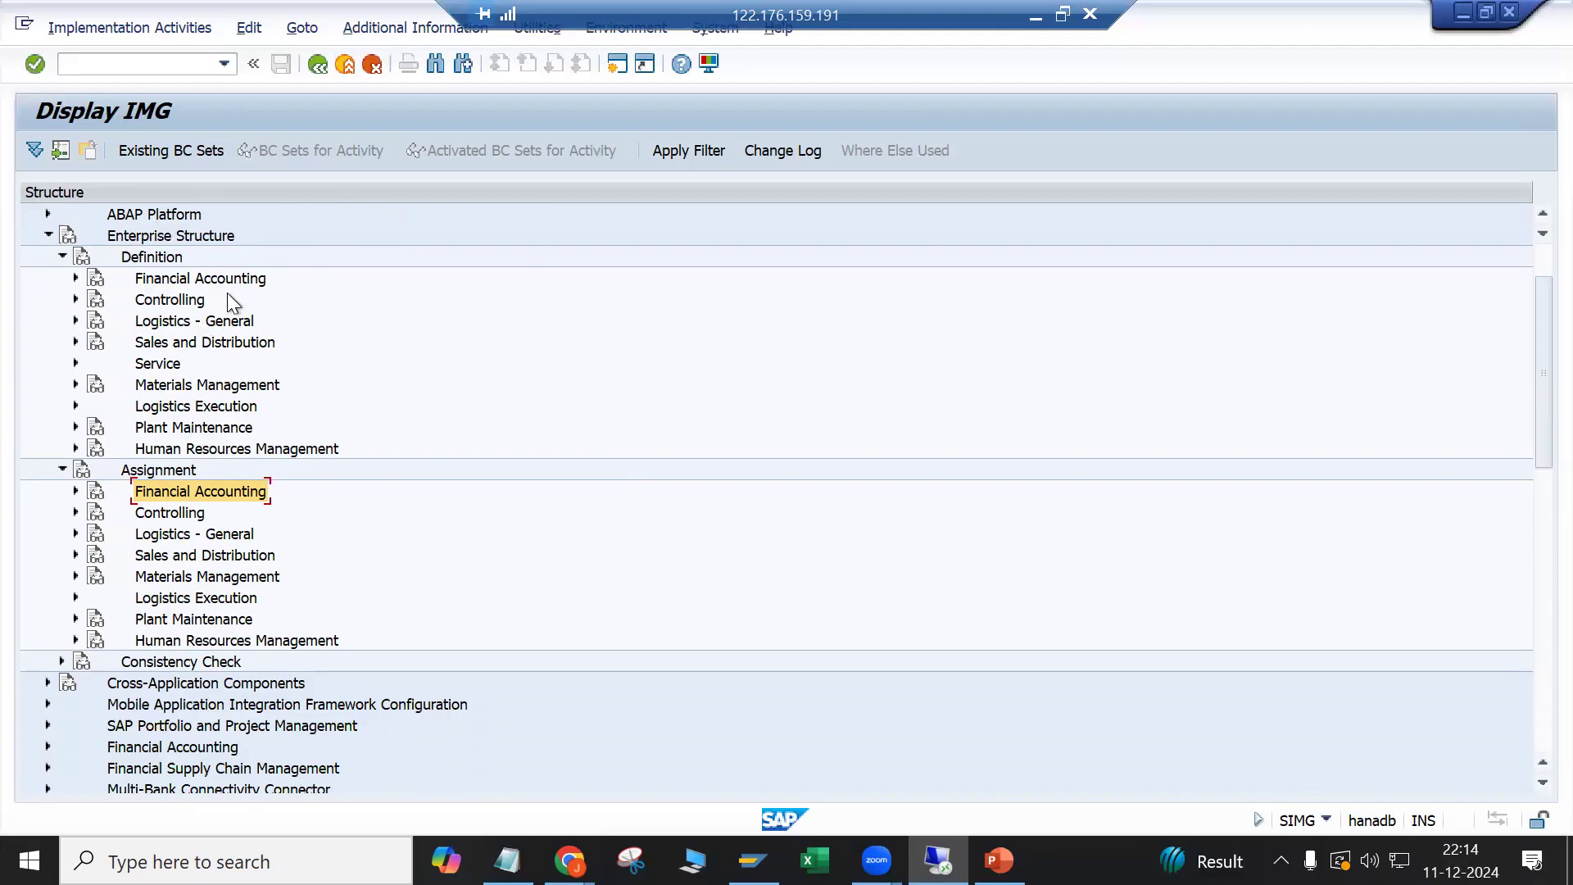
{"action": "left_click", "coordinate": [208, 280]}
{"action": "left_click", "coordinate": [75, 279]}
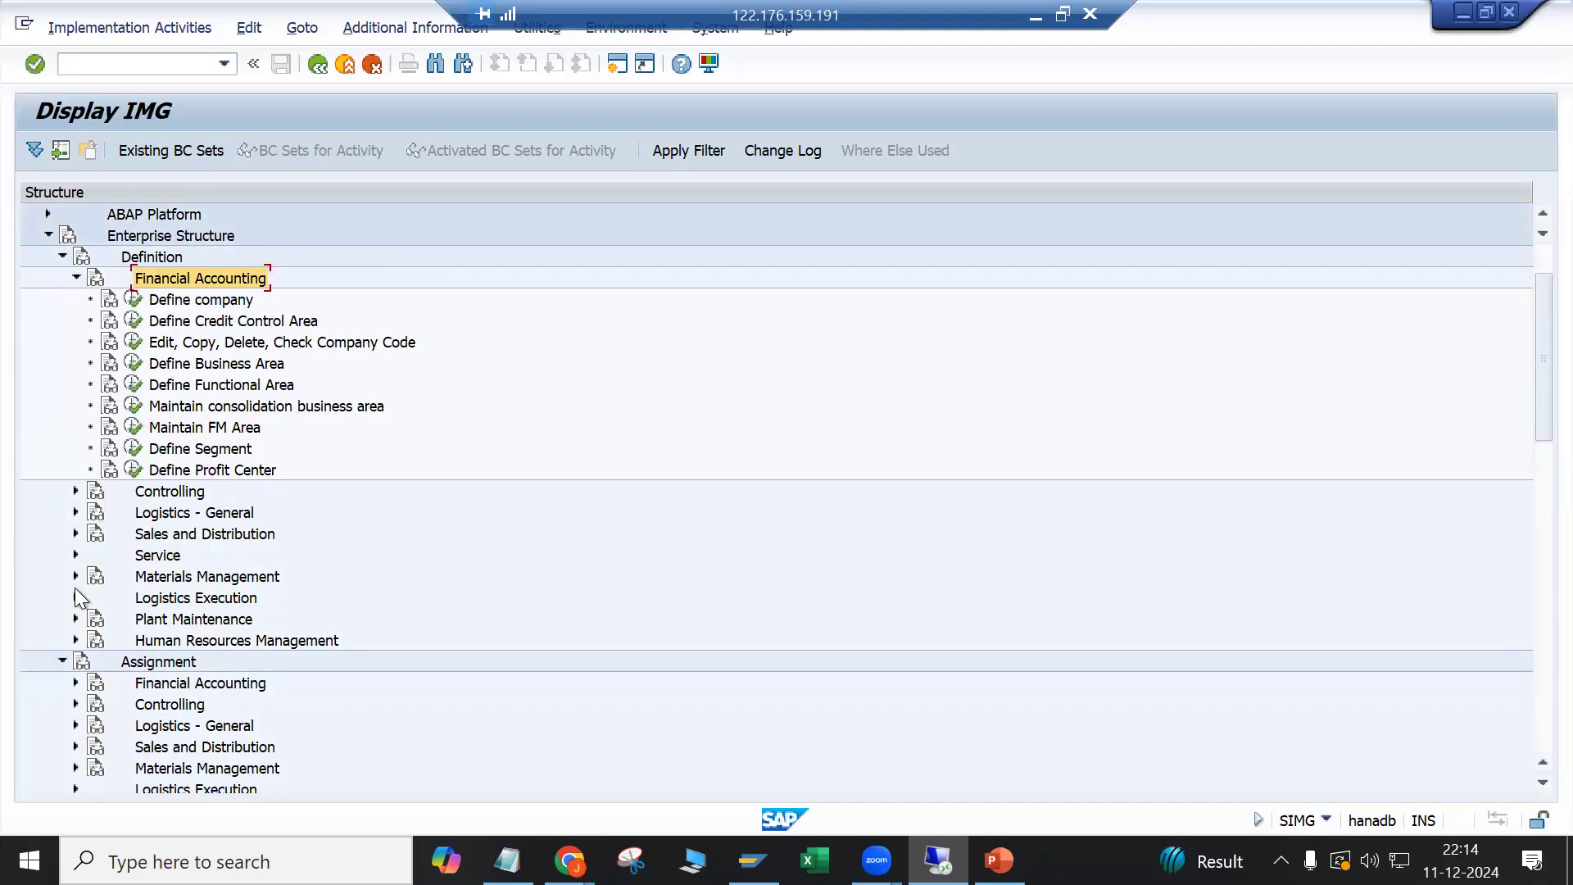
{"action": "left_click", "coordinate": [75, 534]}
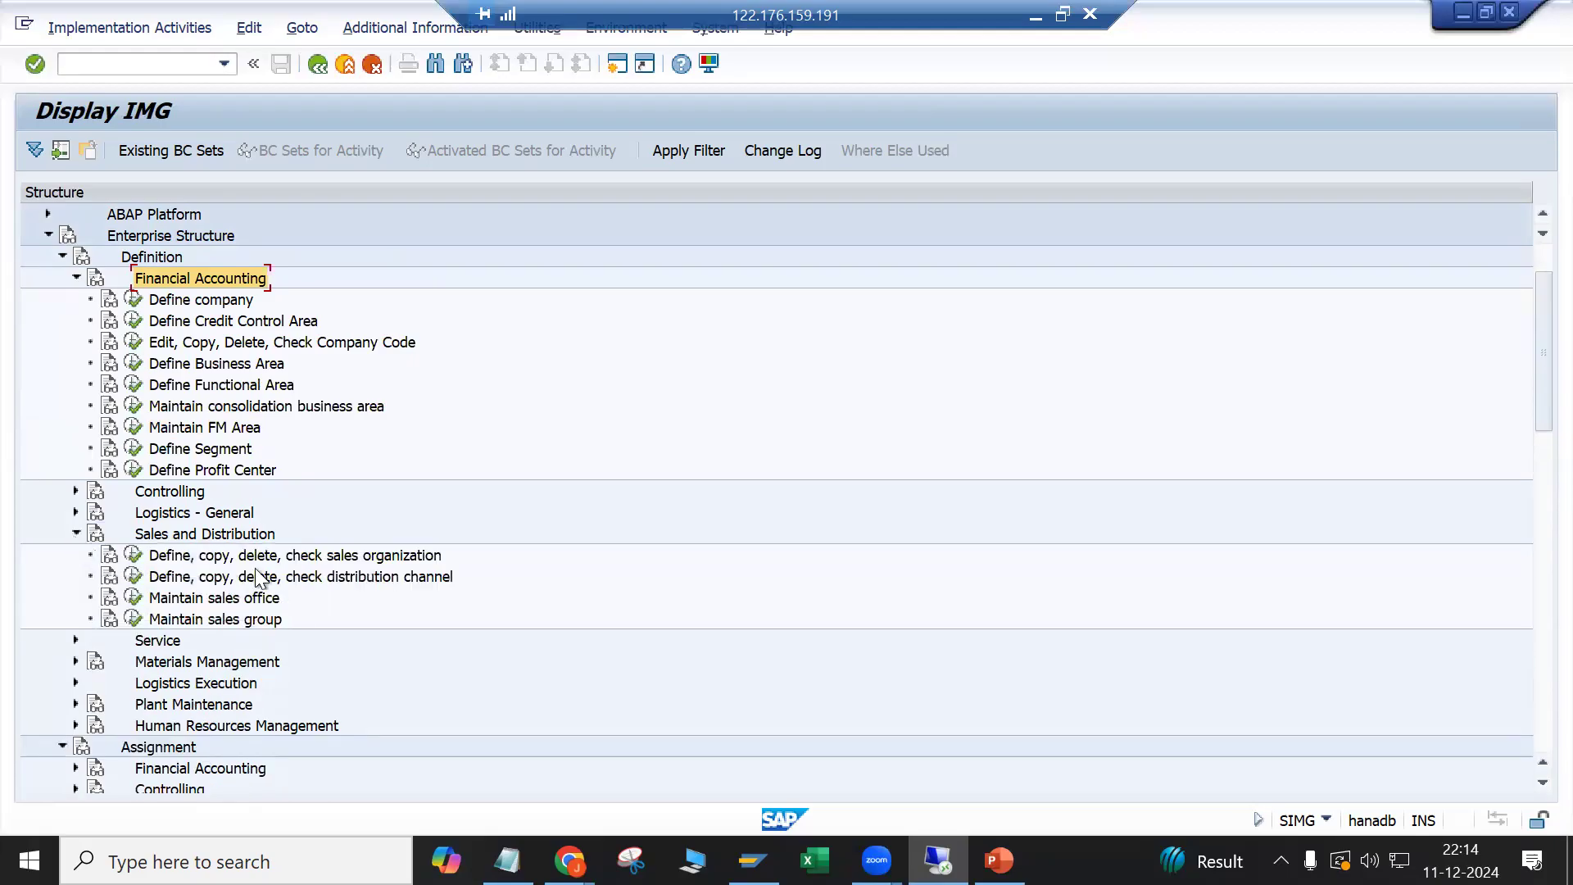
Step: Expand Sales and Distribution under Assignment and select the activity for assigning a sales organization to a company code
{"action": "scroll", "coordinate": [312, 570], "scroll_direction": "down", "scroll_amount": 1}
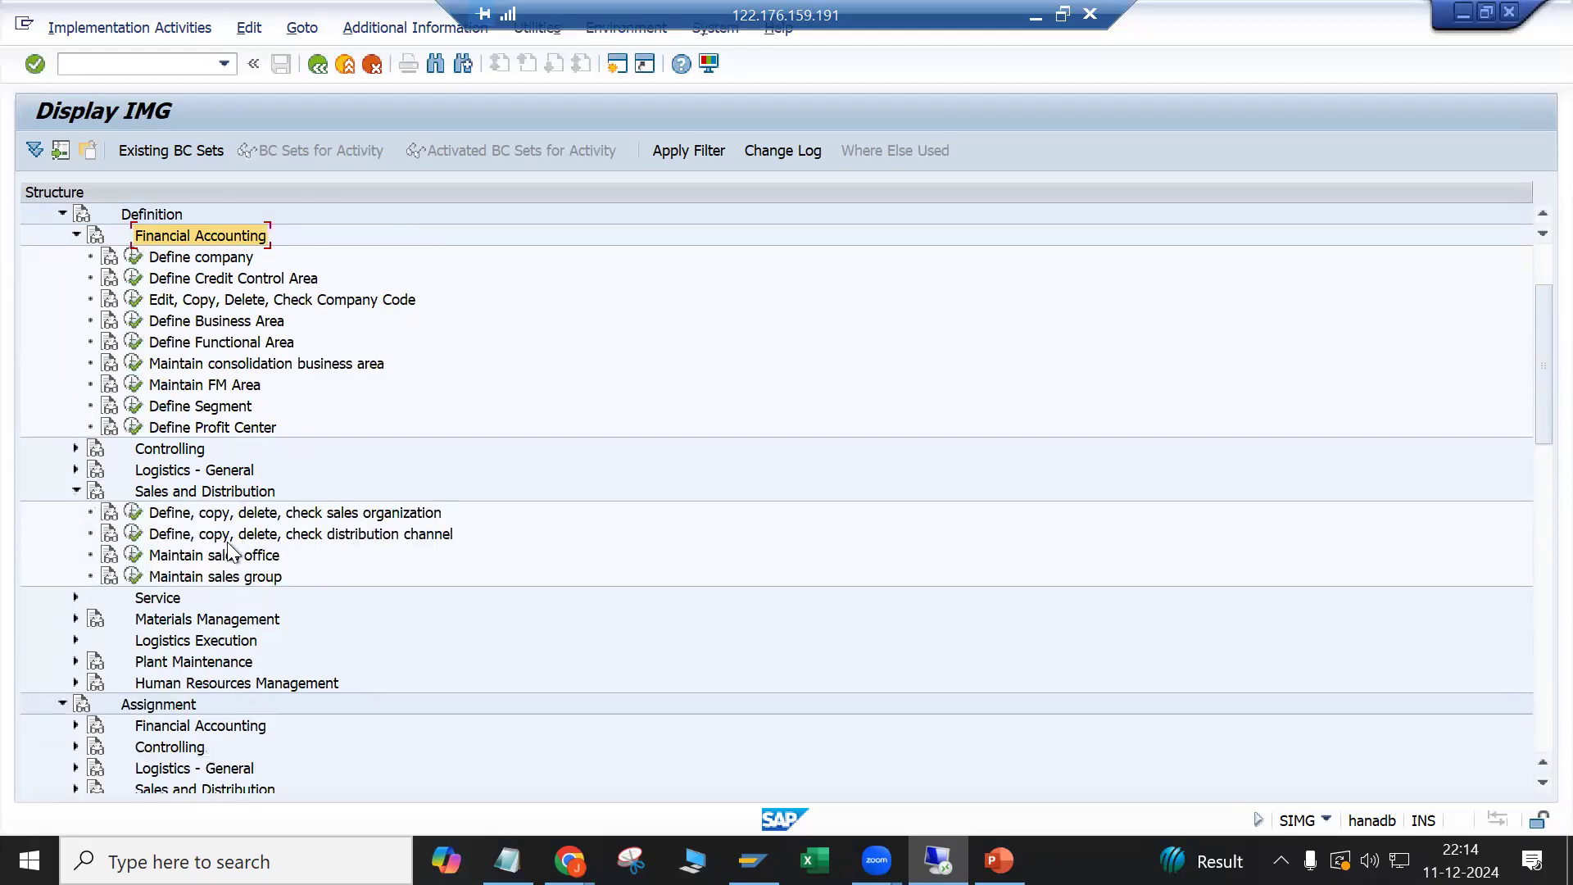
{"action": "scroll", "coordinate": [328, 591], "scroll_direction": "down", "scroll_amount": 3}
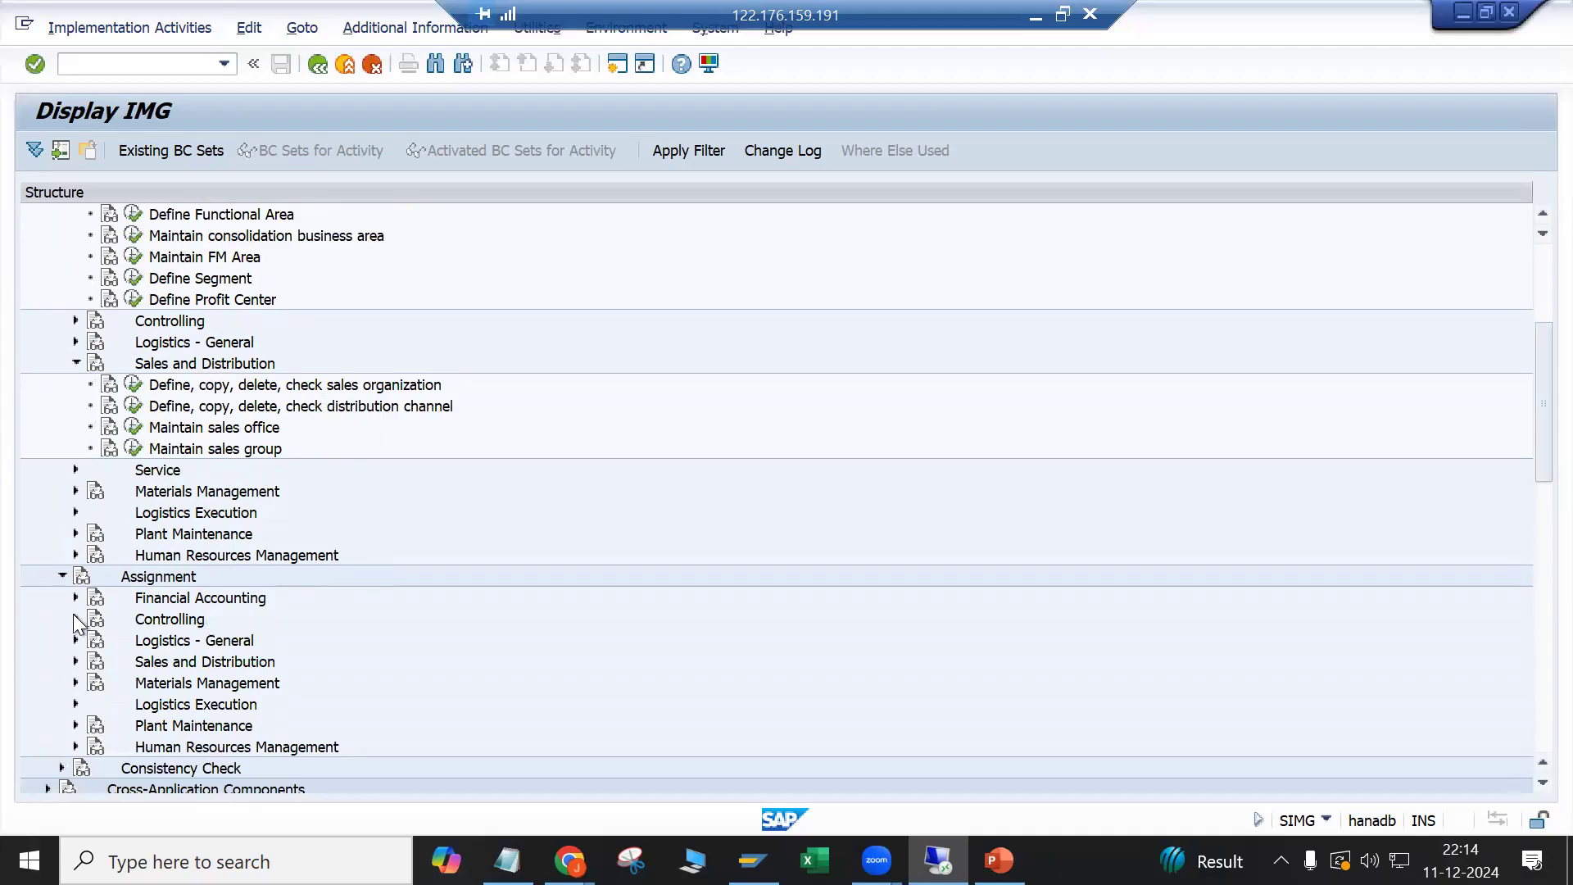
{"action": "left_click", "coordinate": [74, 662]}
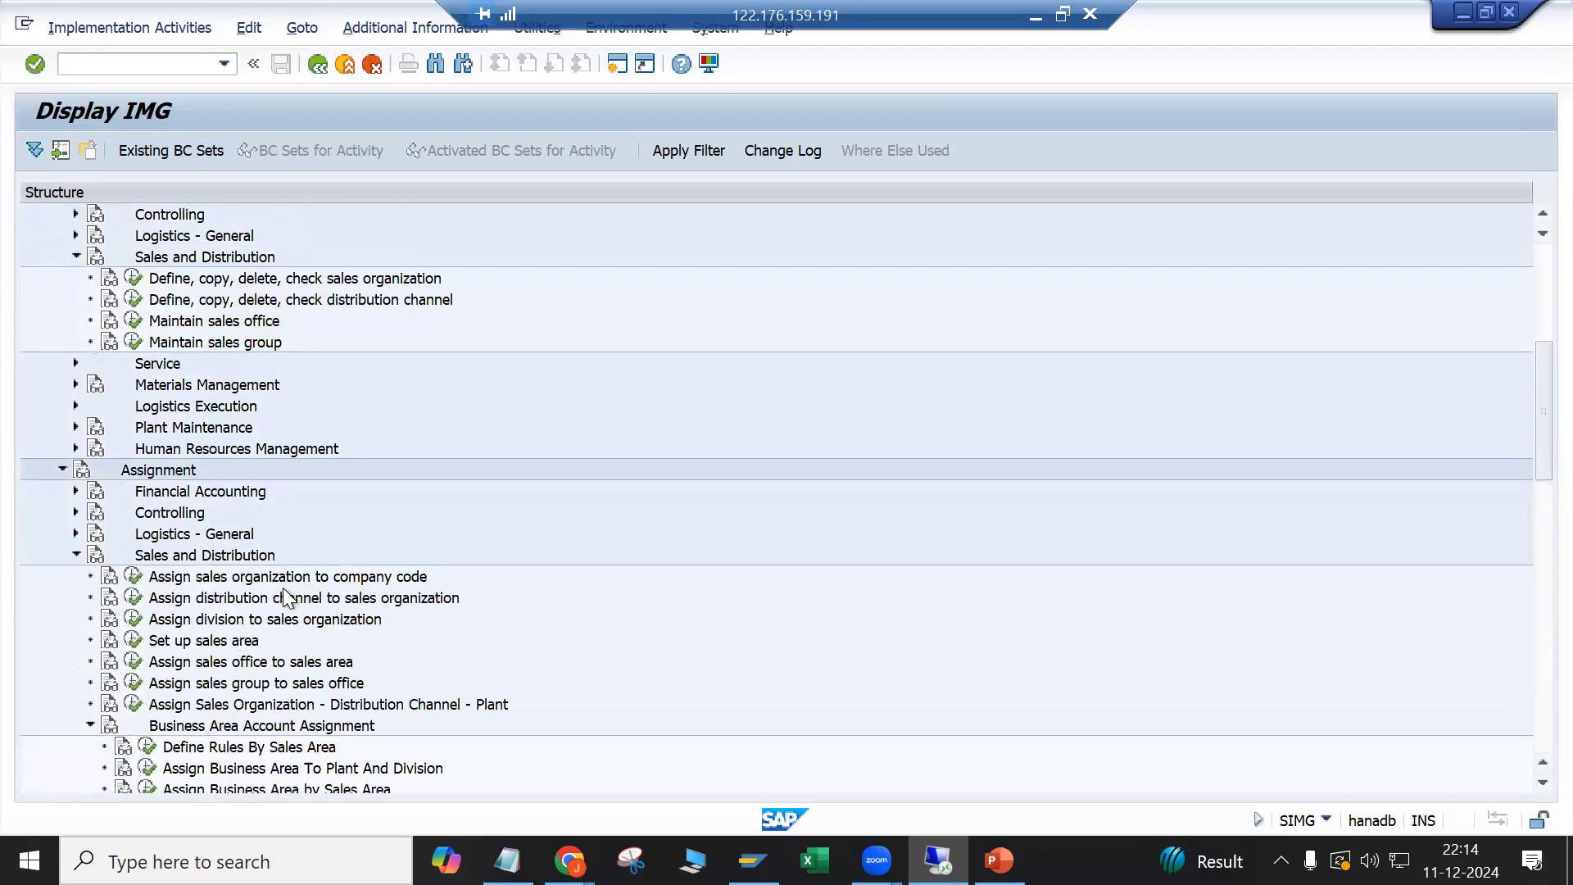
{"action": "left_click", "coordinate": [317, 576]}
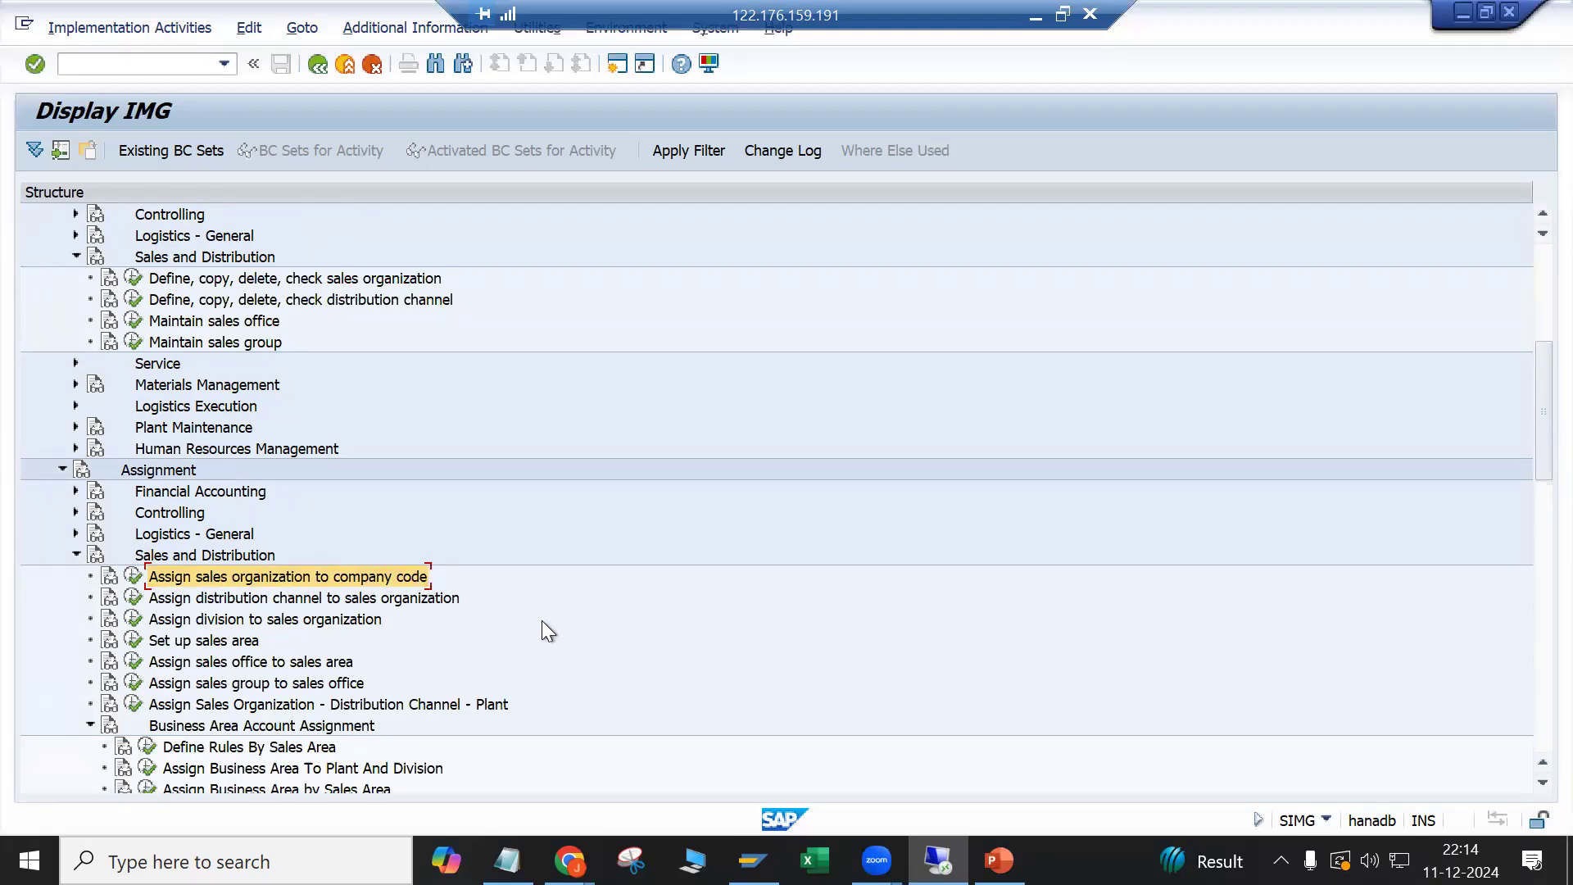
Step: Collapse the Assignment node and review the Financial Accounting and Sales and Distribution activities under Definition
{"action": "left_click", "coordinate": [62, 470]}
{"action": "scroll", "coordinate": [147, 491], "scroll_direction": "up", "scroll_amount": 3}
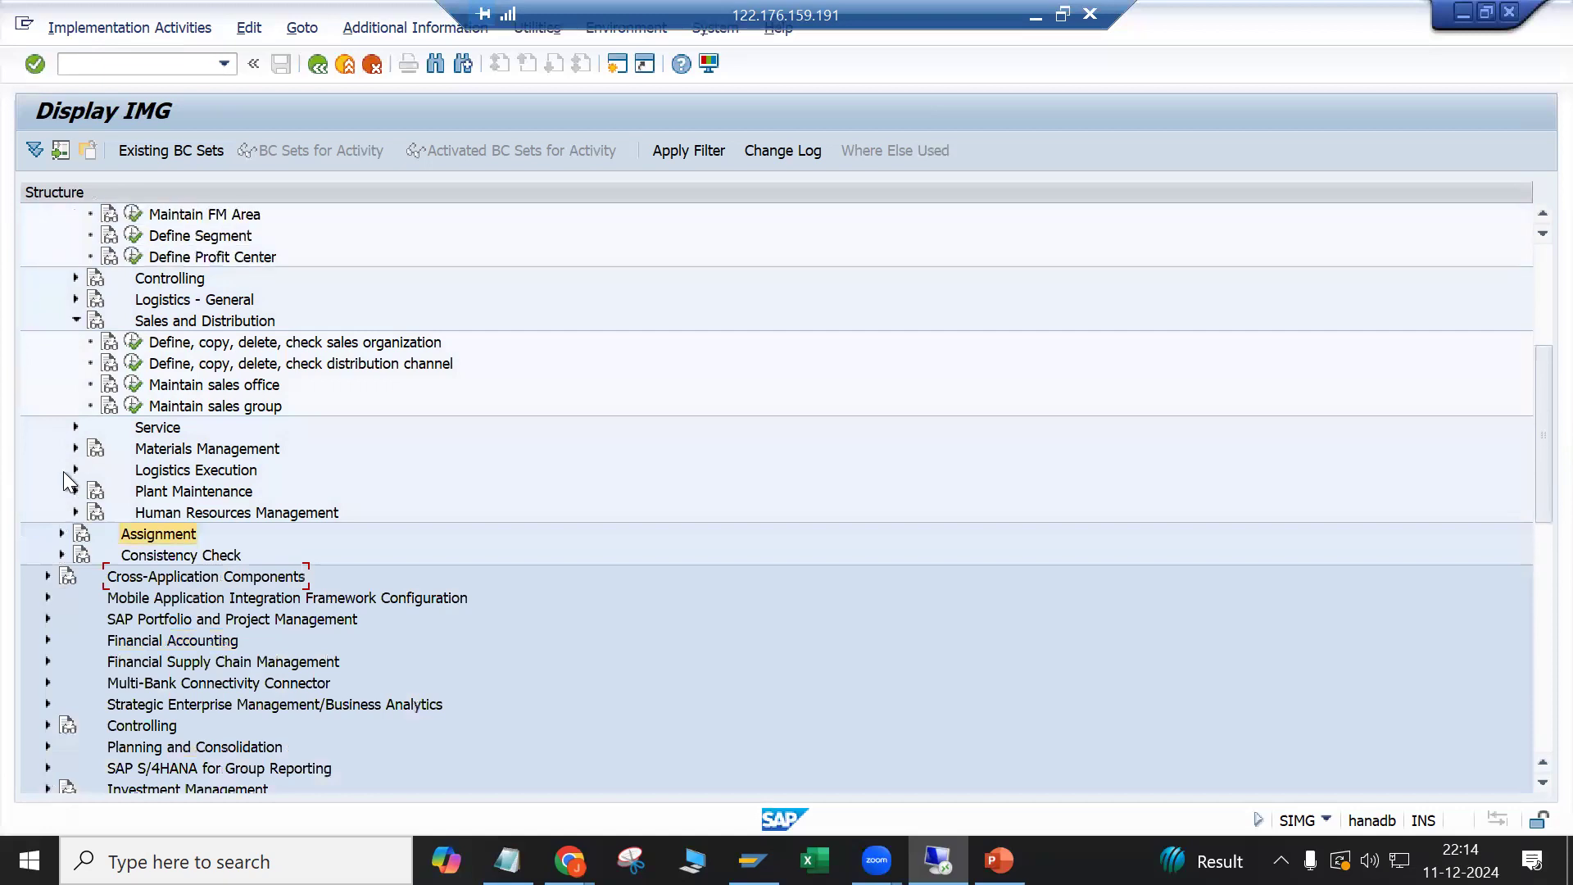
{"action": "scroll", "coordinate": [147, 492], "scroll_direction": "up", "scroll_amount": 2}
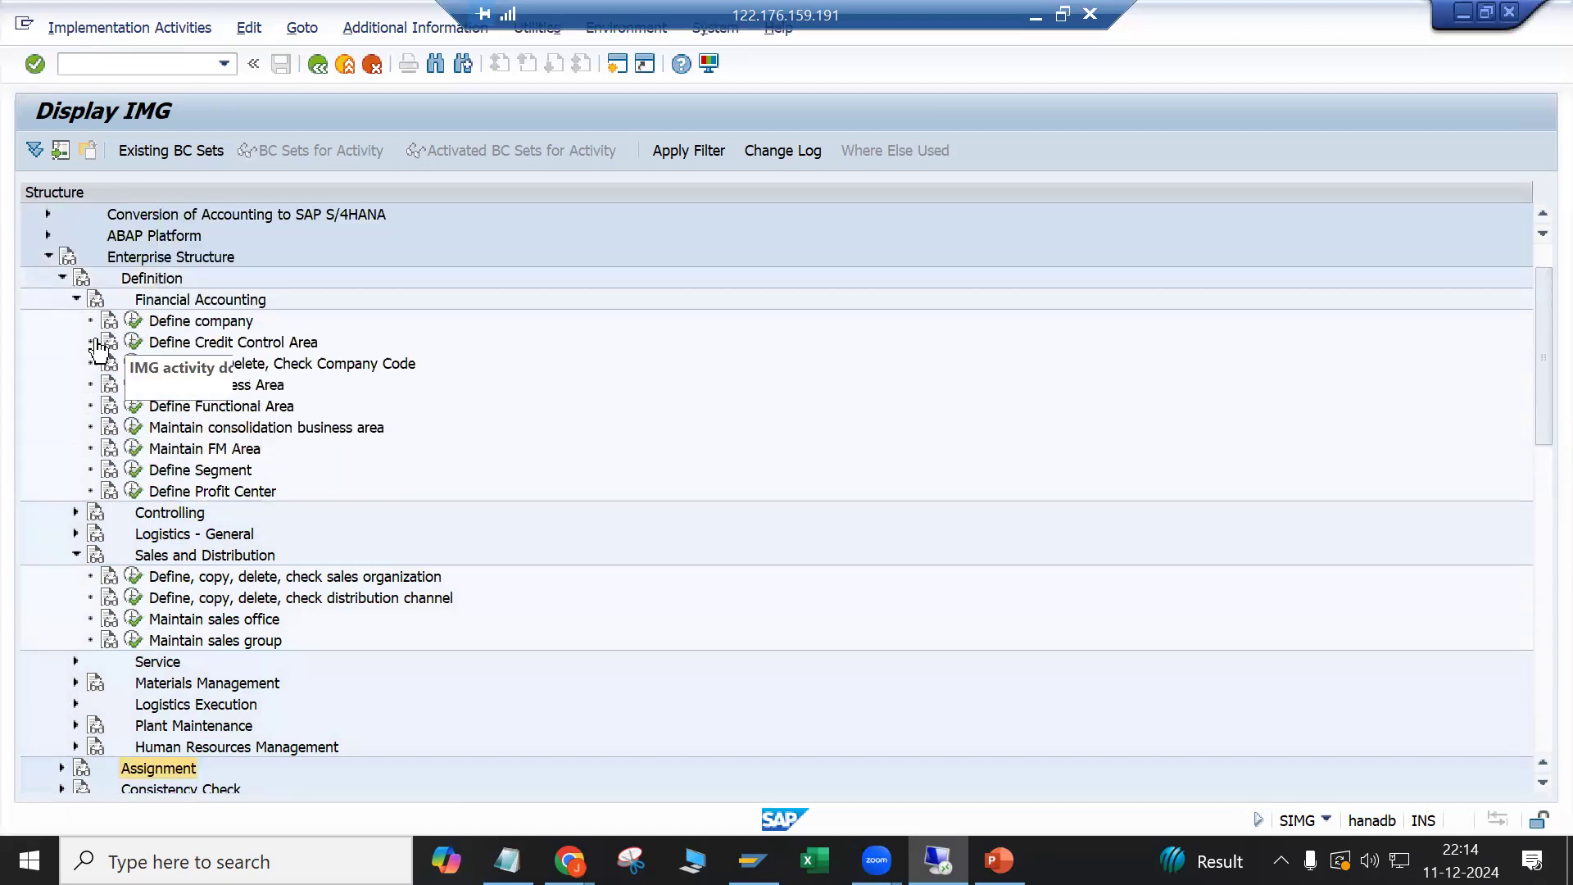
{"action": "scroll", "coordinate": [237, 759], "scroll_direction": "down", "scroll_amount": 1}
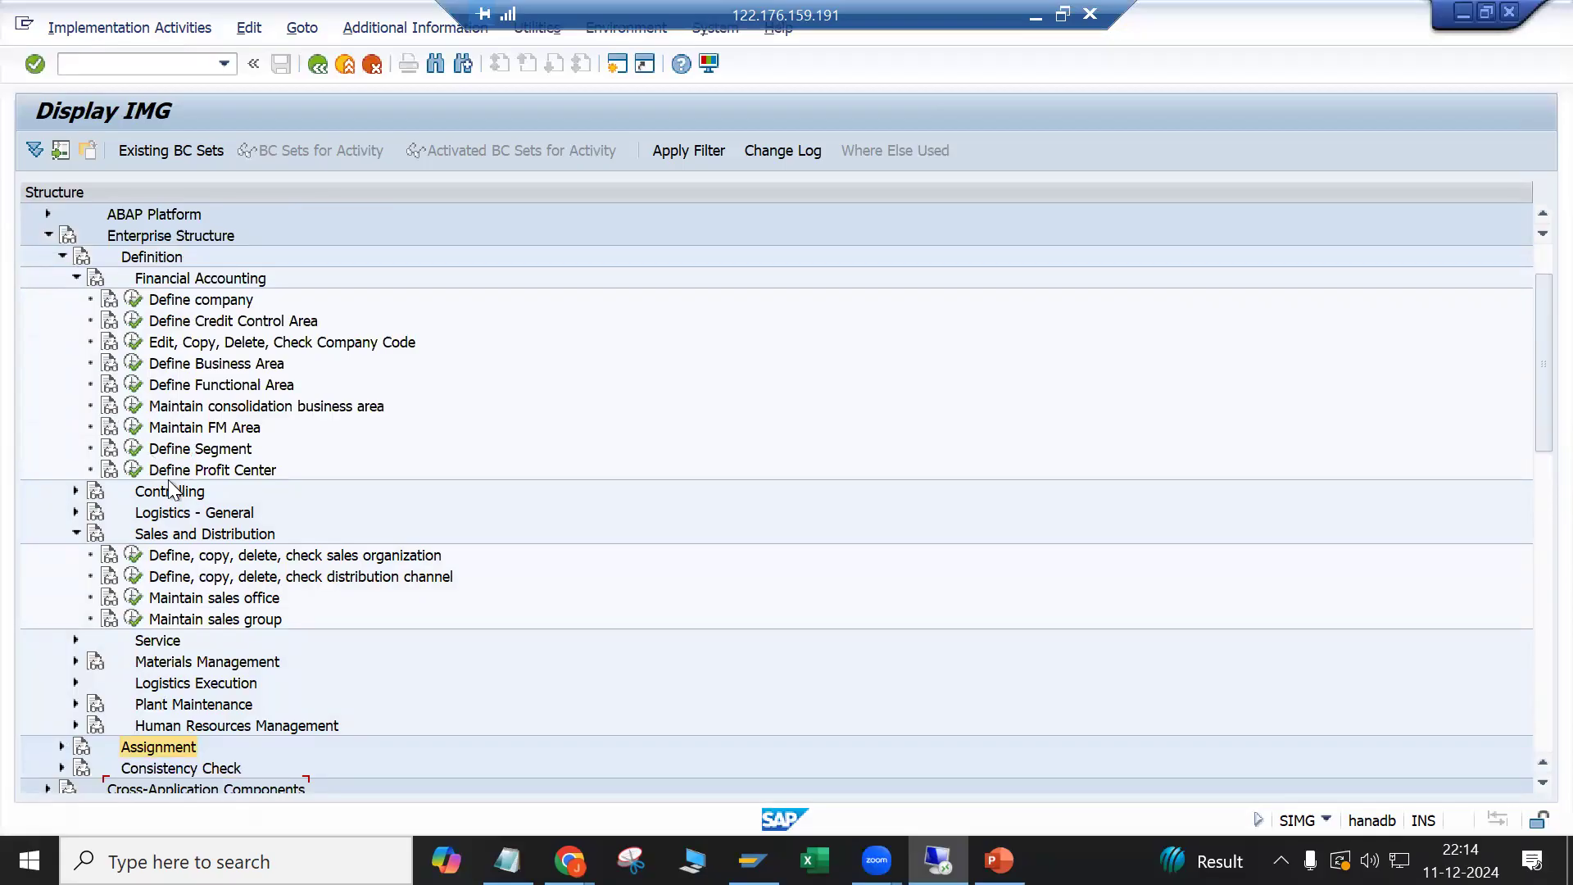
{"action": "scroll", "coordinate": [196, 540], "scroll_direction": "down", "scroll_amount": 3}
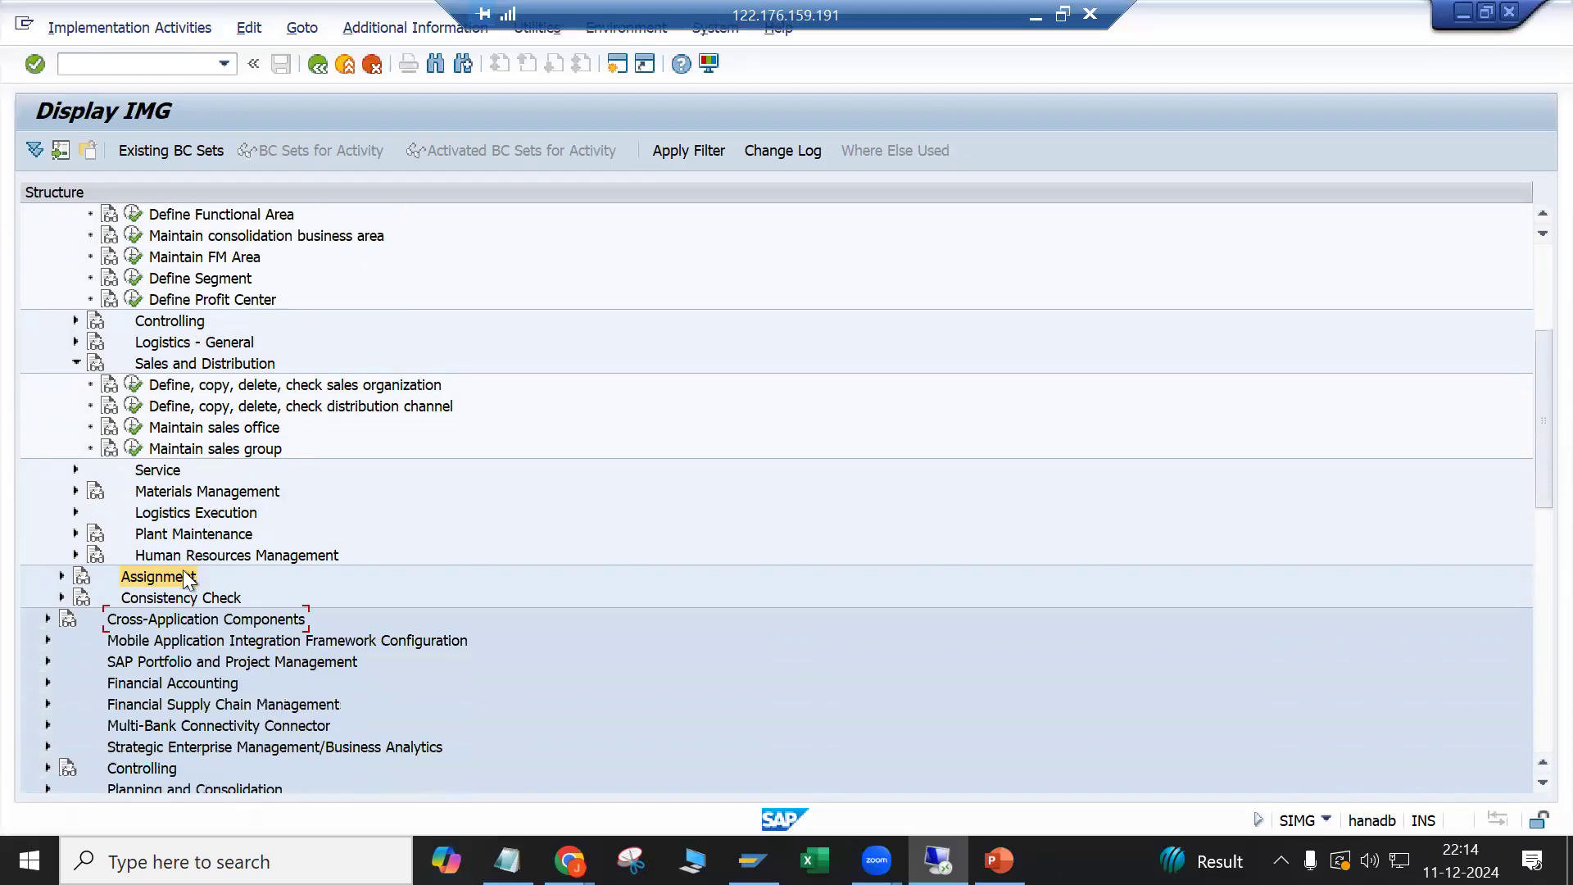
Step: Expand the Assignment node again and collapse its Sales and Distribution activities
{"action": "left_click", "coordinate": [131, 583]}
{"action": "left_click", "coordinate": [62, 576]}
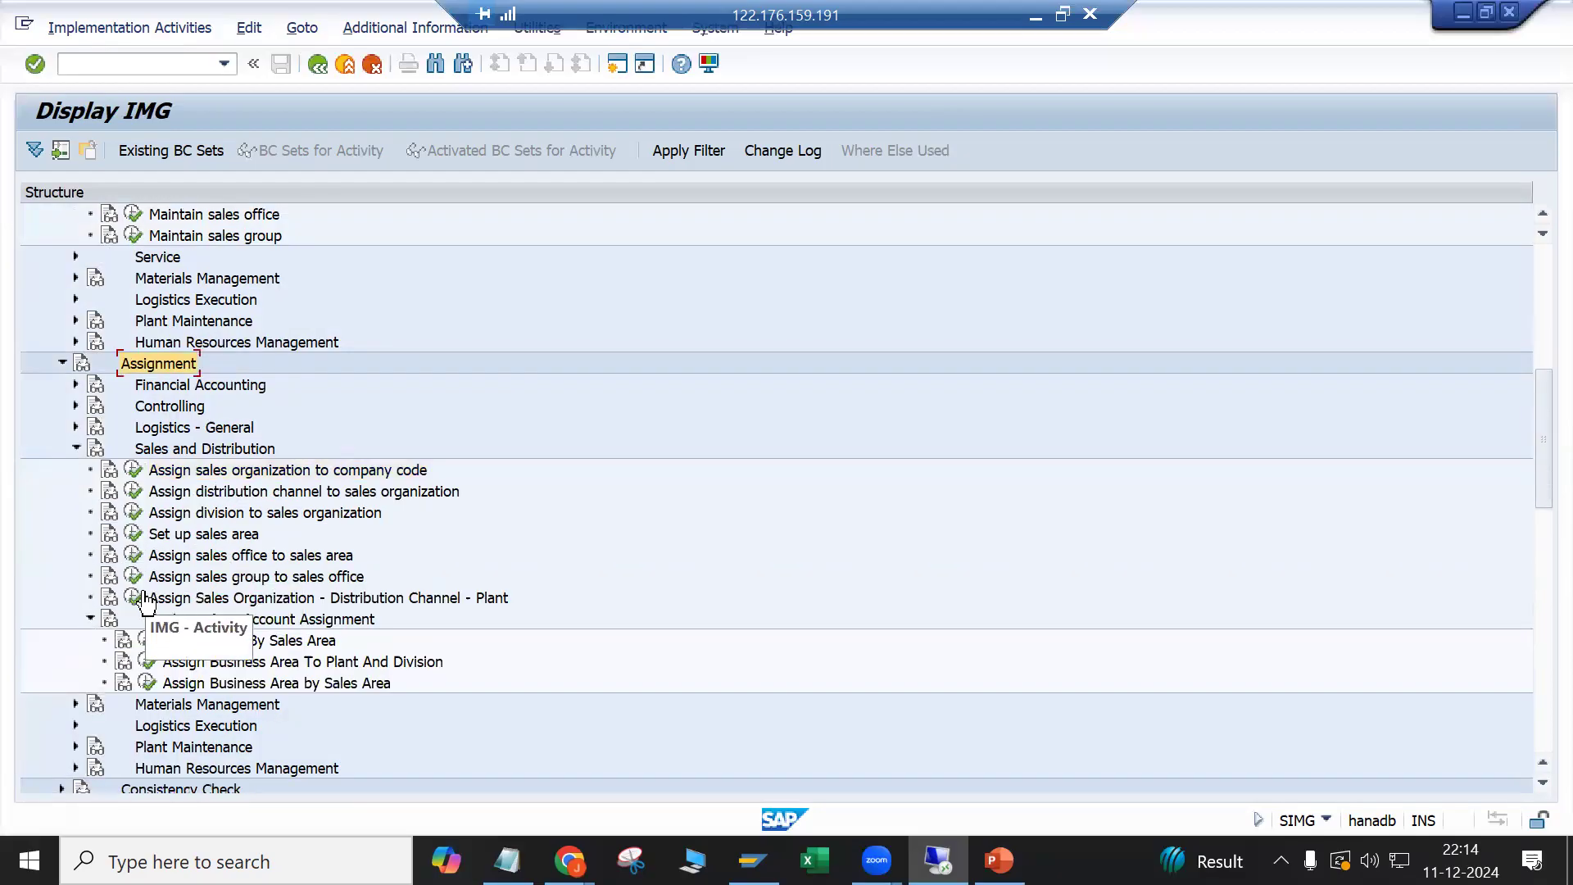
{"action": "left_click", "coordinate": [70, 448]}
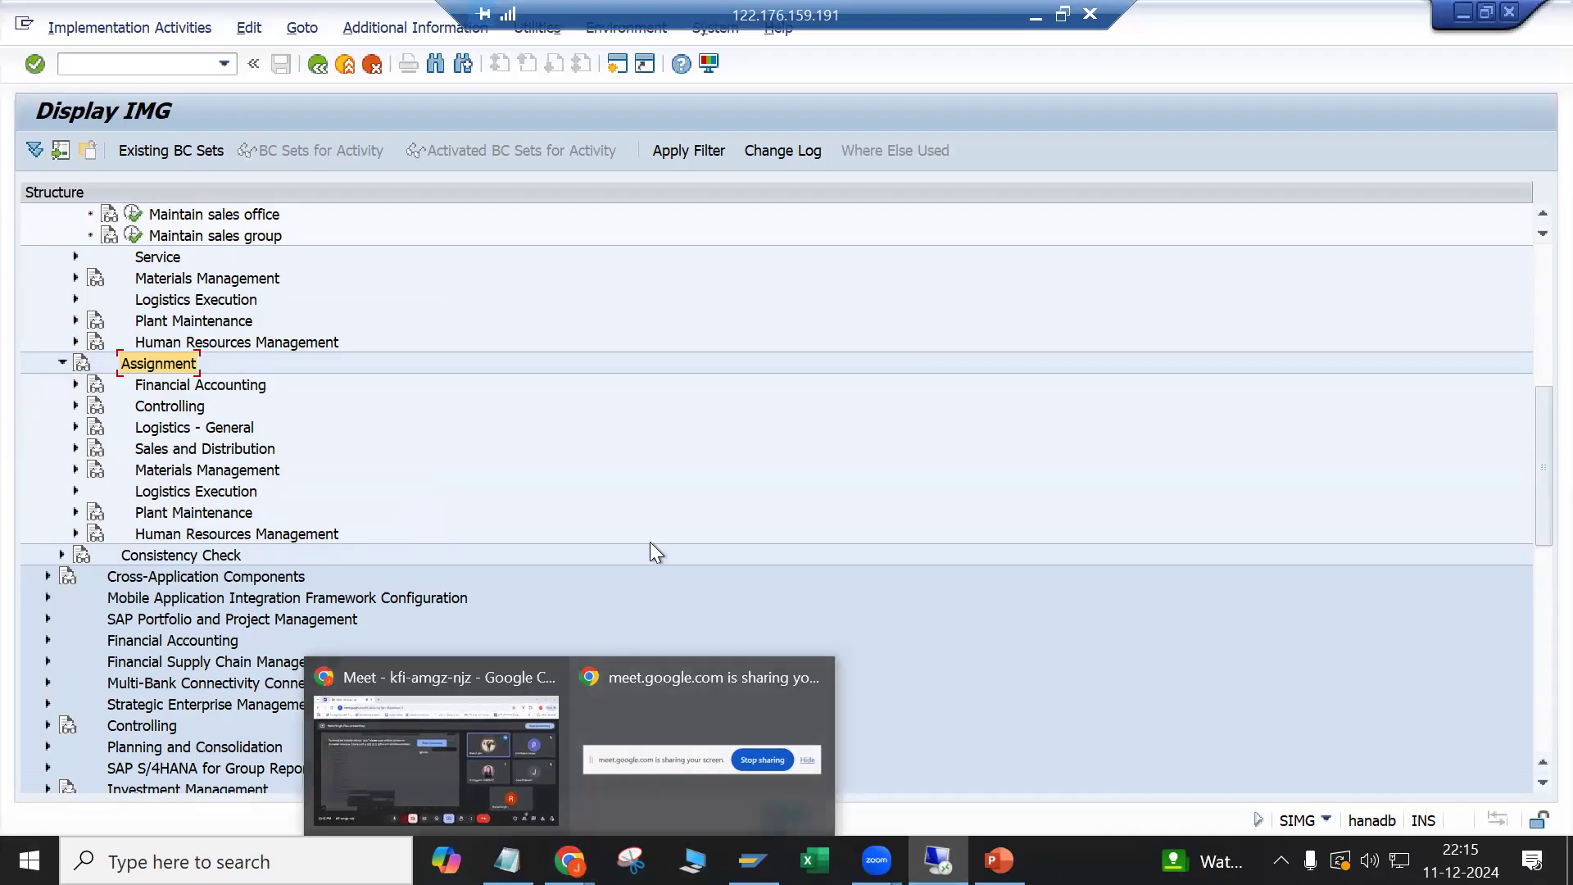
Step: Check the Google Meet call in Chrome and return to the SAP implementation guide
{"action": "scroll", "coordinate": [624, 512], "scroll_direction": "up", "scroll_amount": 3}
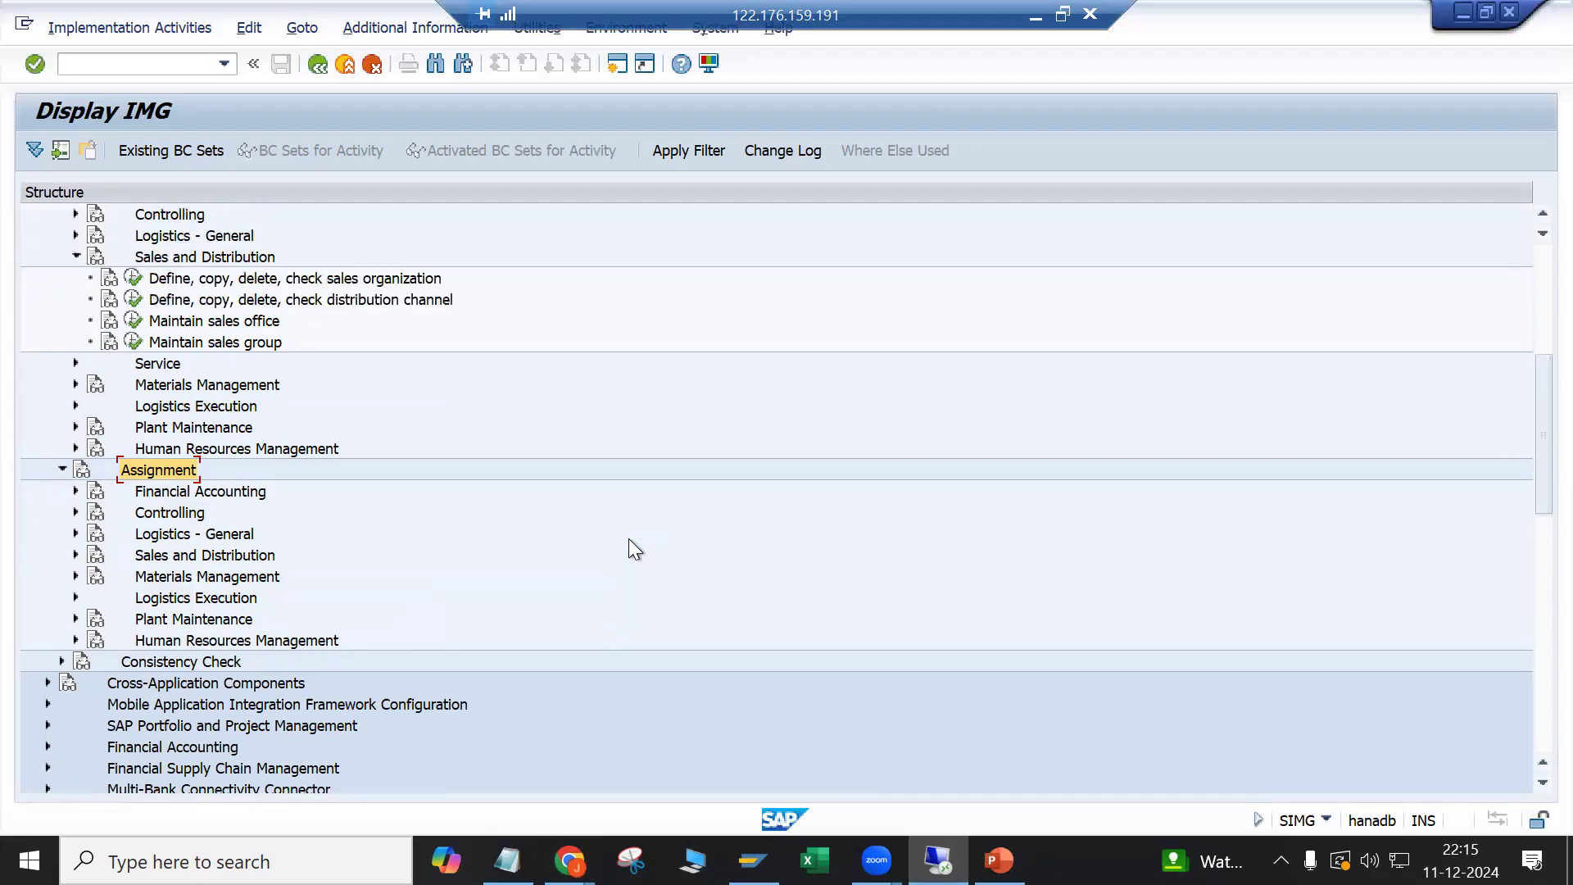
{"action": "mouse_move", "coordinate": [569, 860]}
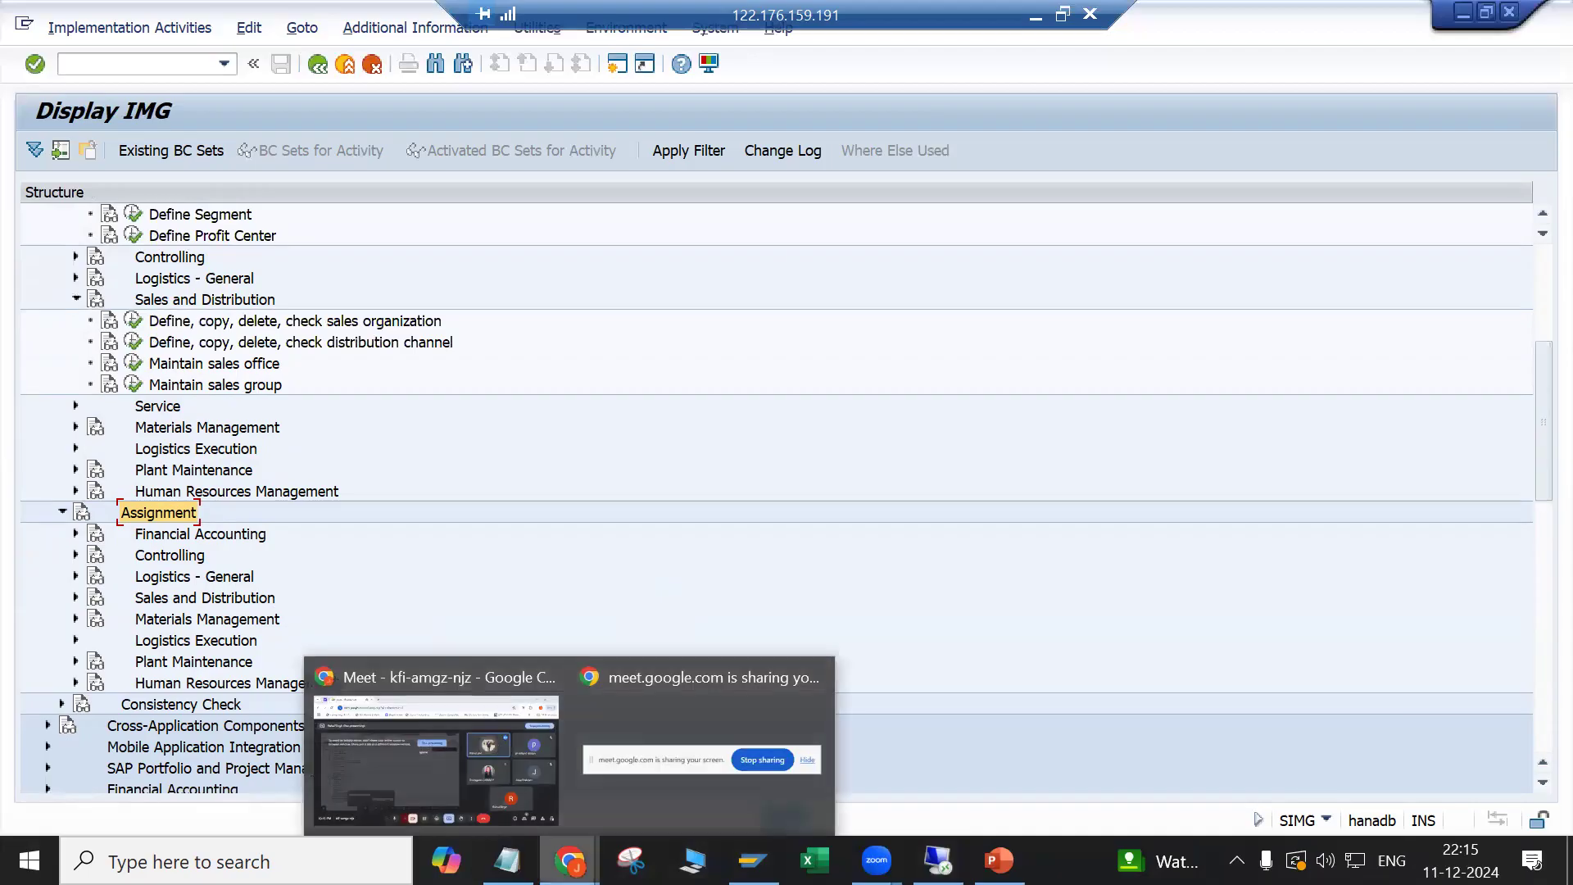
{"action": "left_click", "coordinate": [454, 786]}
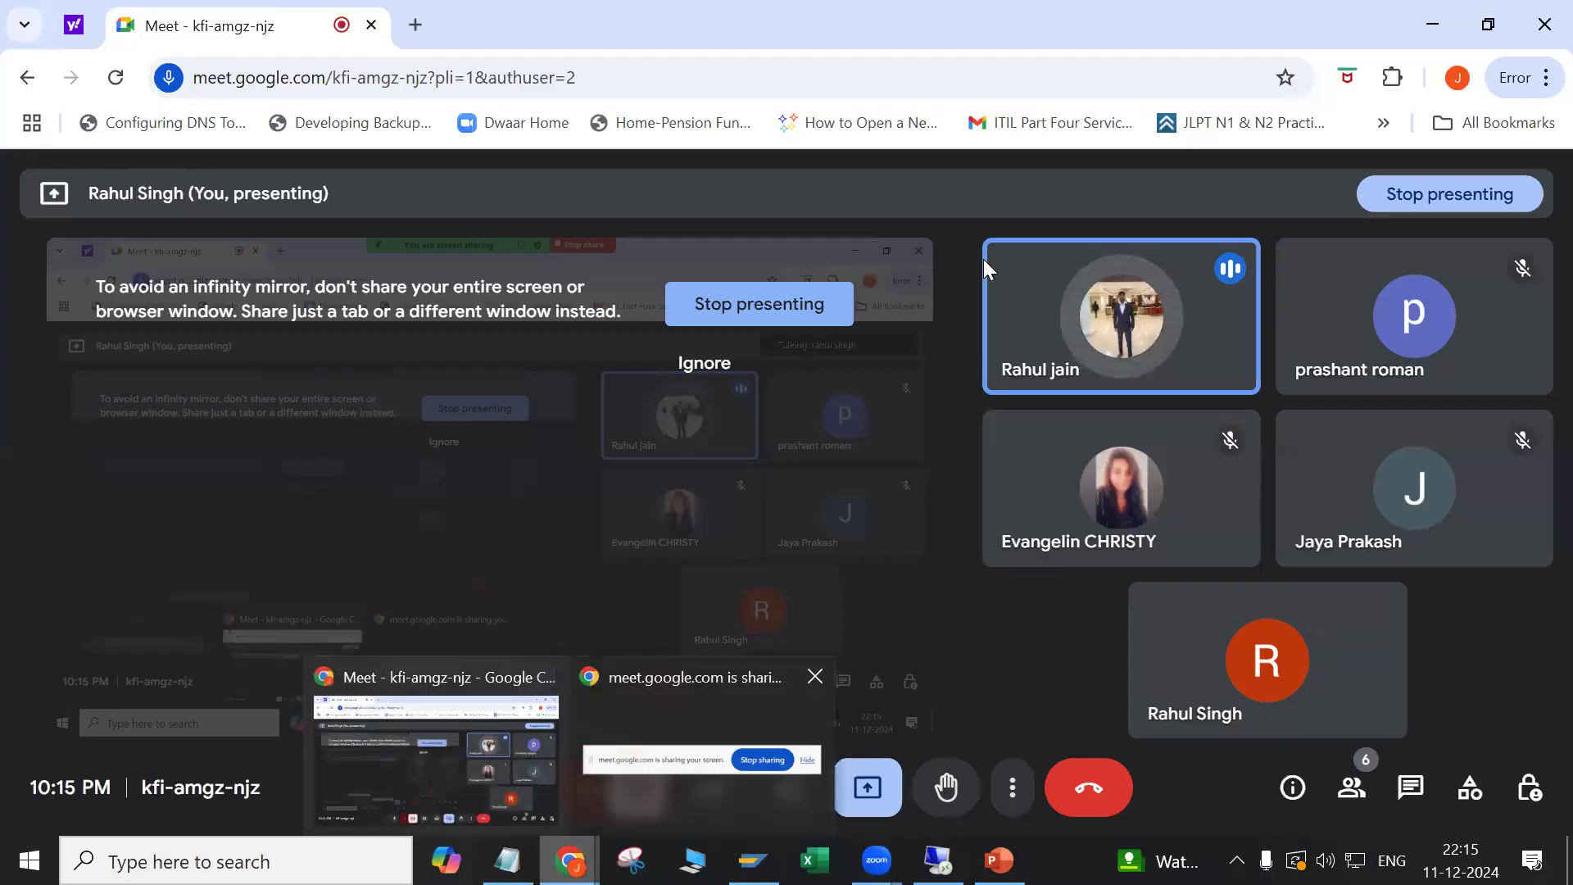
{"action": "left_click", "coordinate": [1440, 30]}
Step: Collapse the Financial Accounting activities under the Definition node
{"action": "scroll", "coordinate": [431, 568], "scroll_direction": "up", "scroll_amount": 4}
{"action": "scroll", "coordinate": [432, 571], "scroll_direction": "up", "scroll_amount": 2}
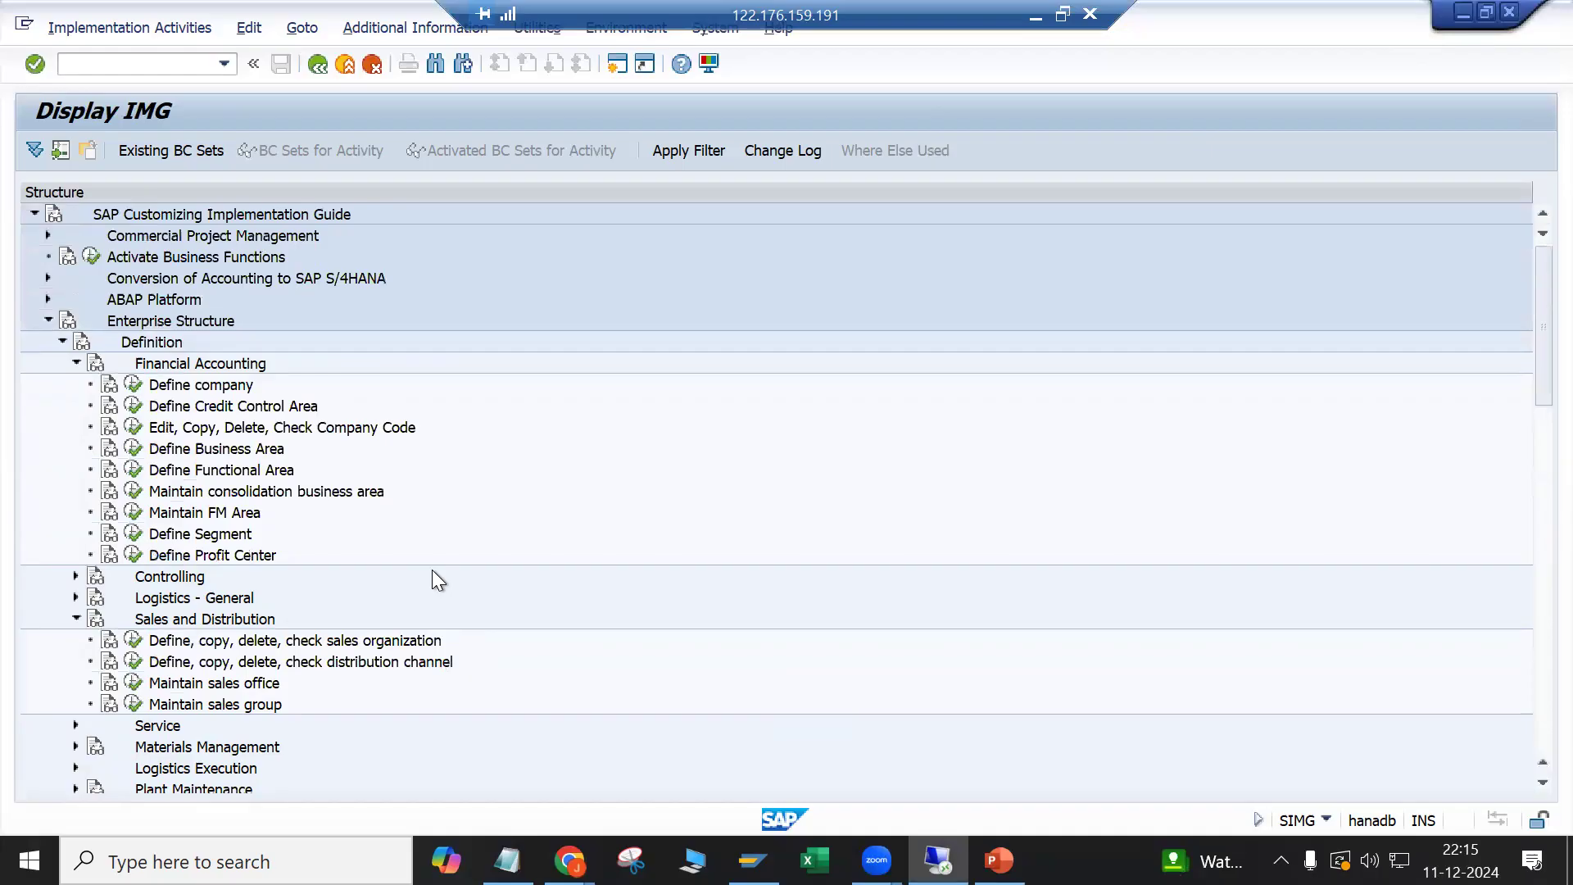
{"action": "scroll", "coordinate": [69, 573], "scroll_direction": "down", "scroll_amount": 1}
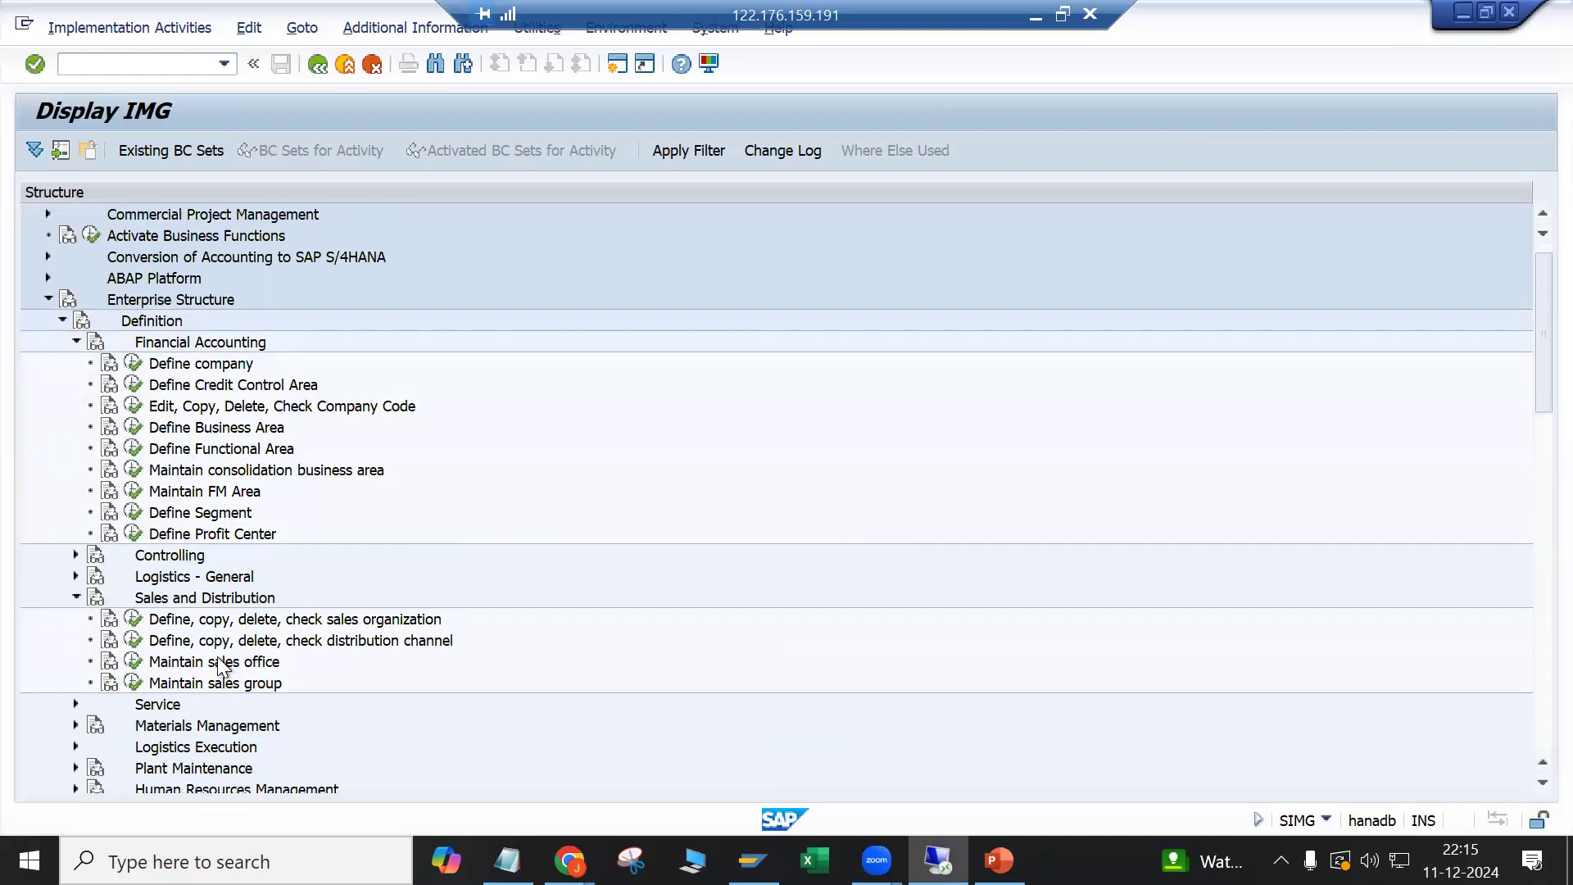
{"action": "left_click", "coordinate": [75, 342]}
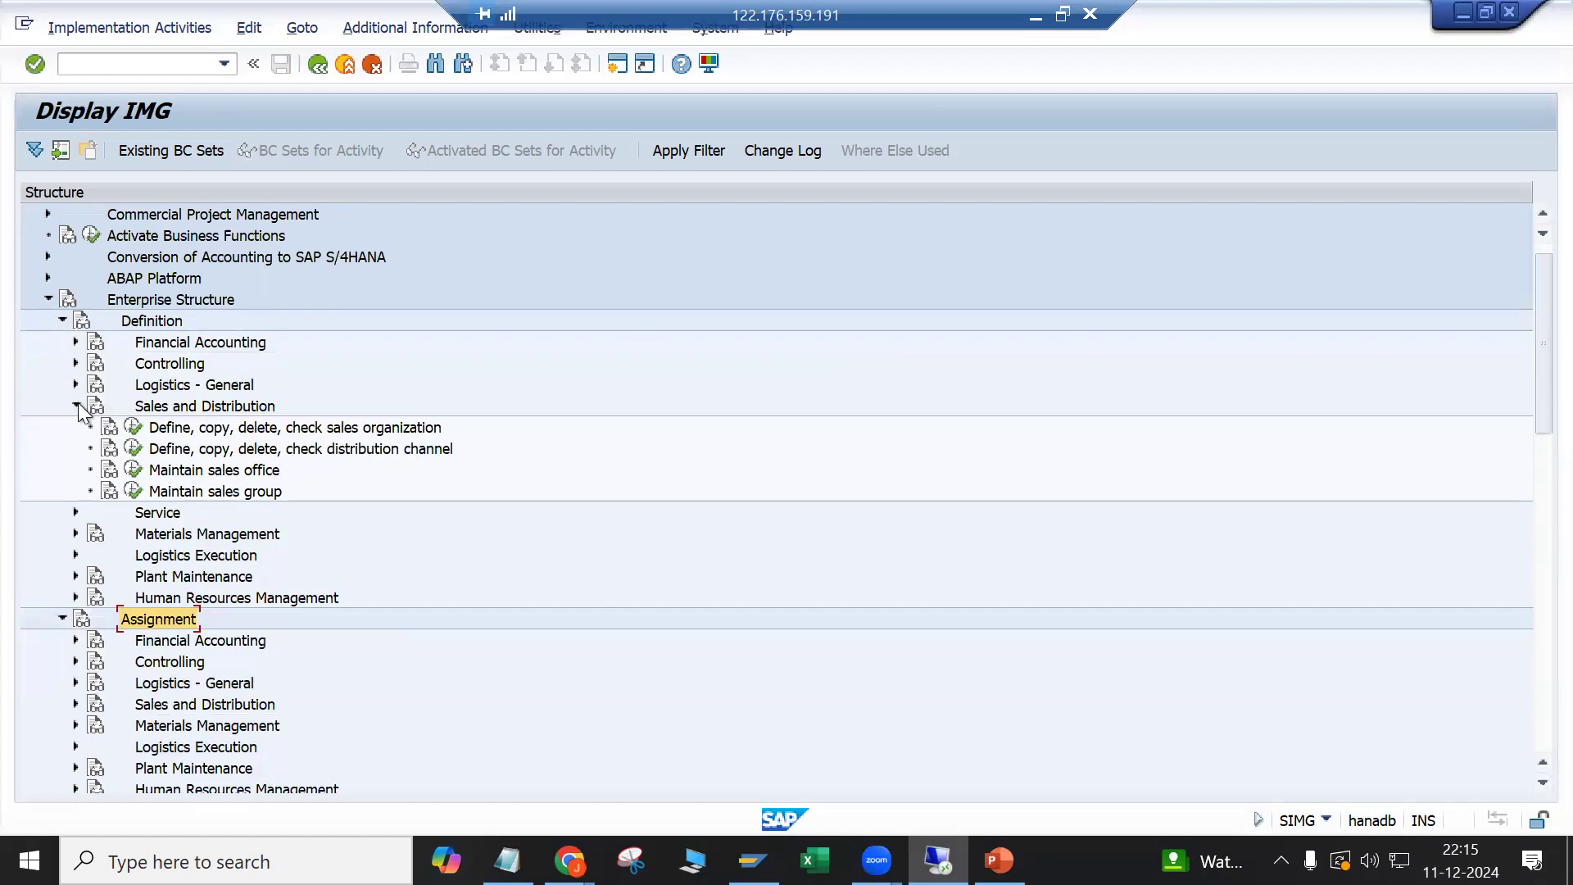
Step: Expand Logistics Execution under Definition and select the Define Shipping Point activity
{"action": "left_click", "coordinate": [172, 408]}
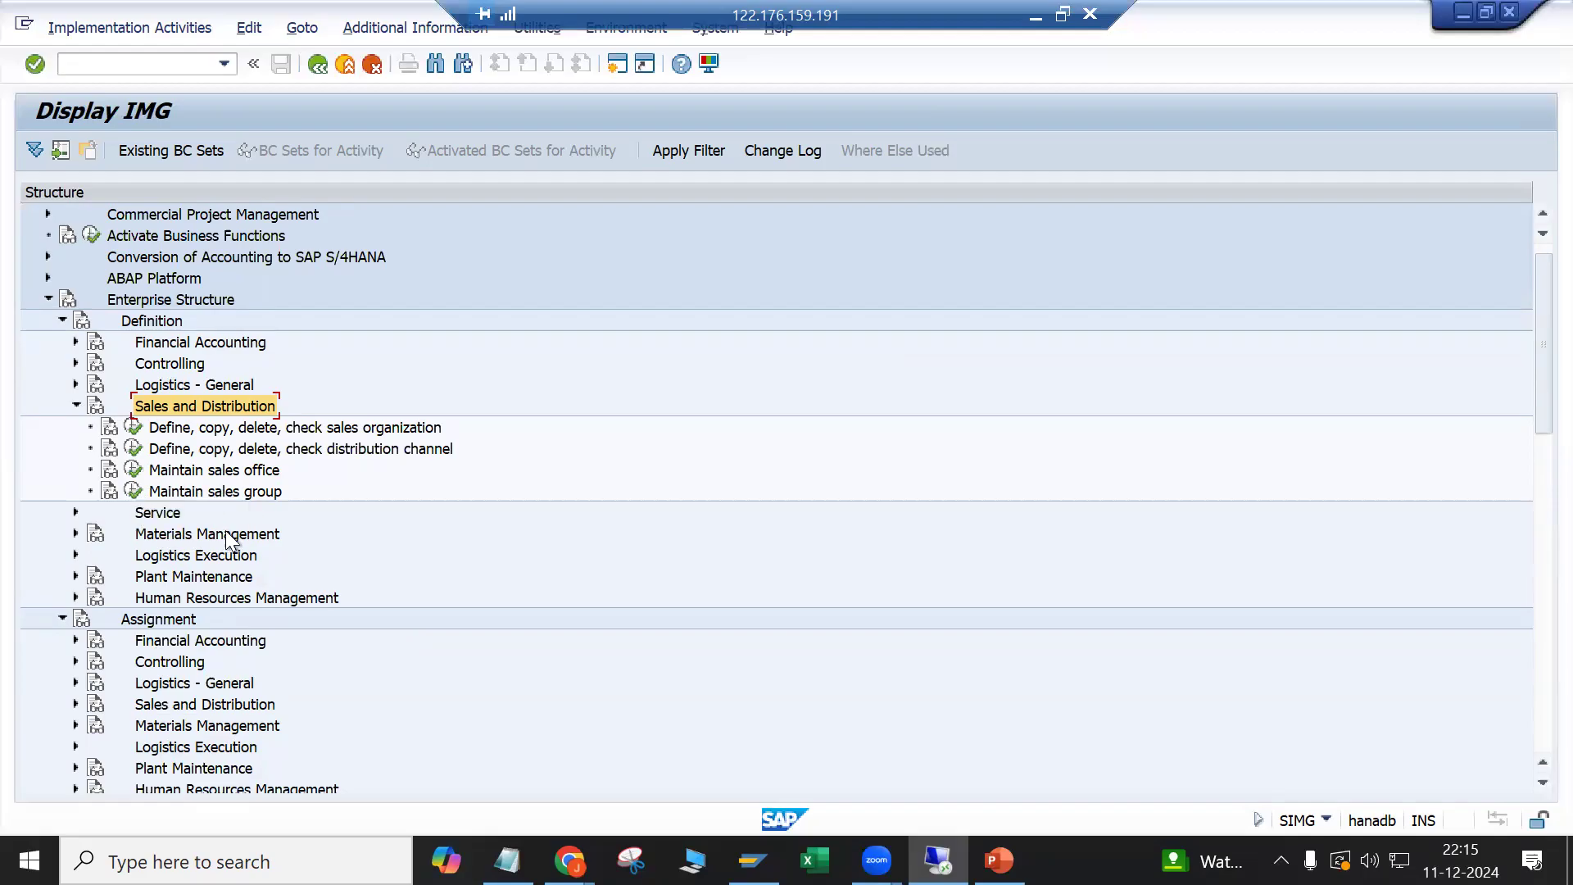
{"action": "left_click", "coordinate": [76, 555]}
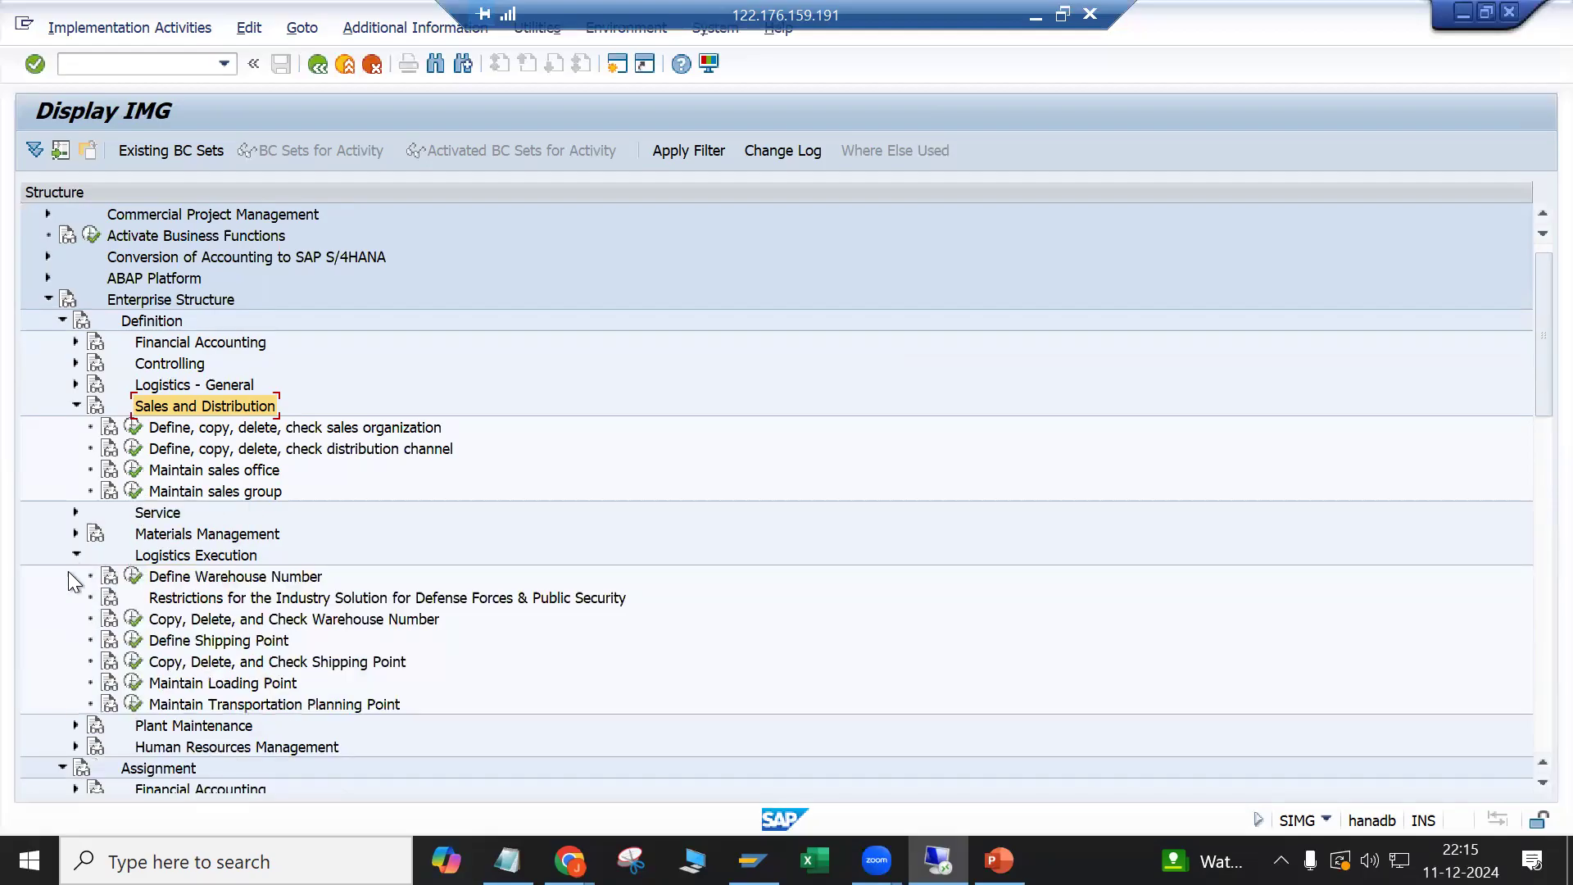
{"action": "left_click", "coordinate": [216, 643]}
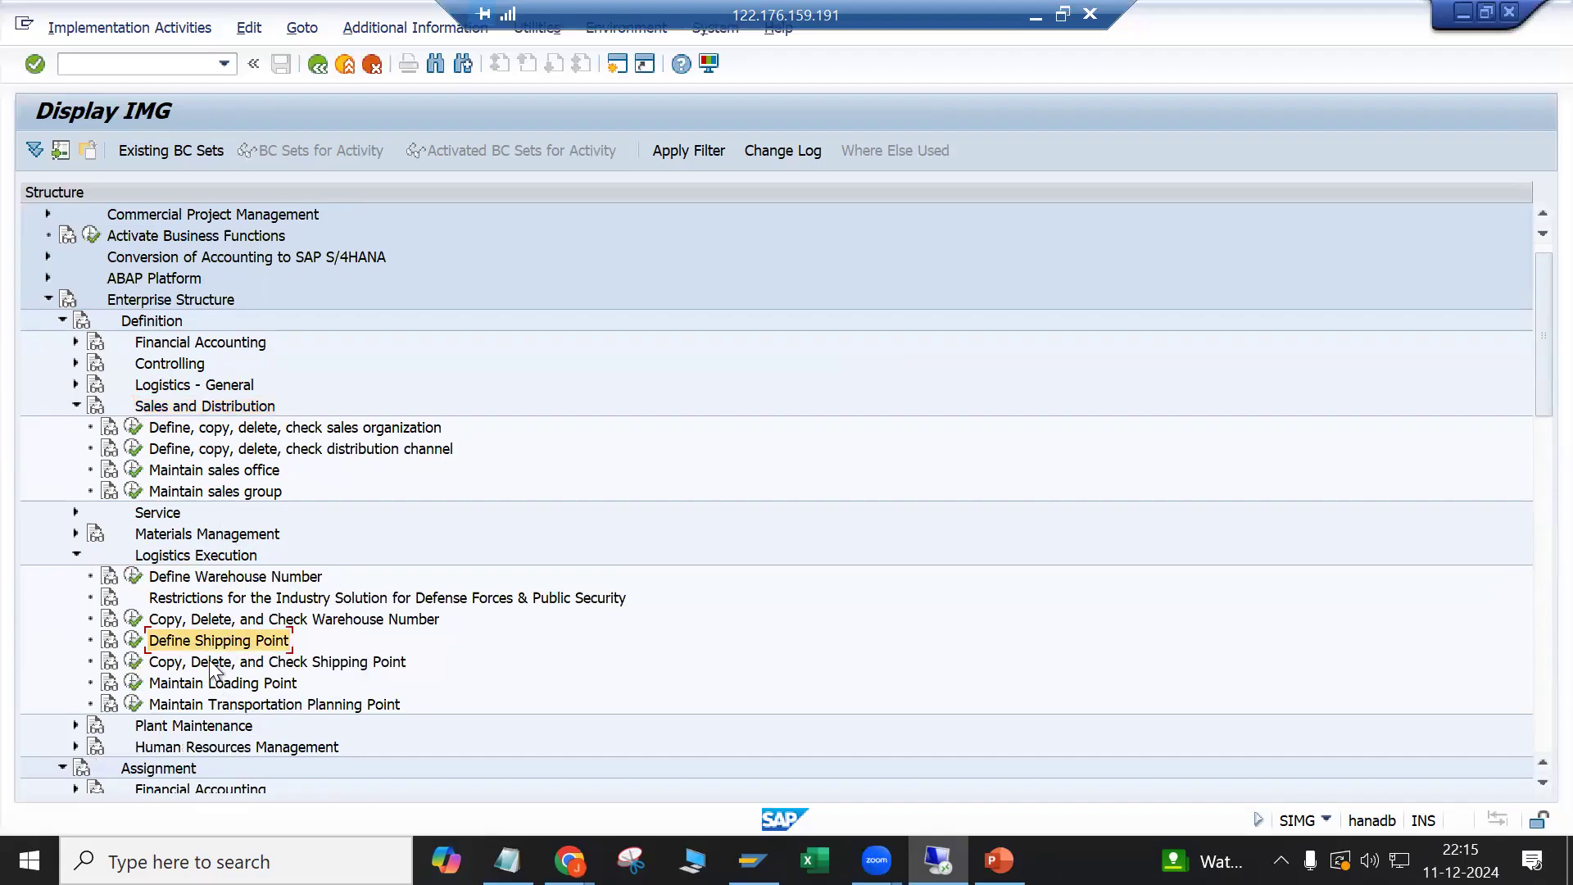
Step: Expand Logistics - General under Definition, select the division activity, and review the definition activities down to Logistics Execution
{"action": "left_click", "coordinate": [76, 385]}
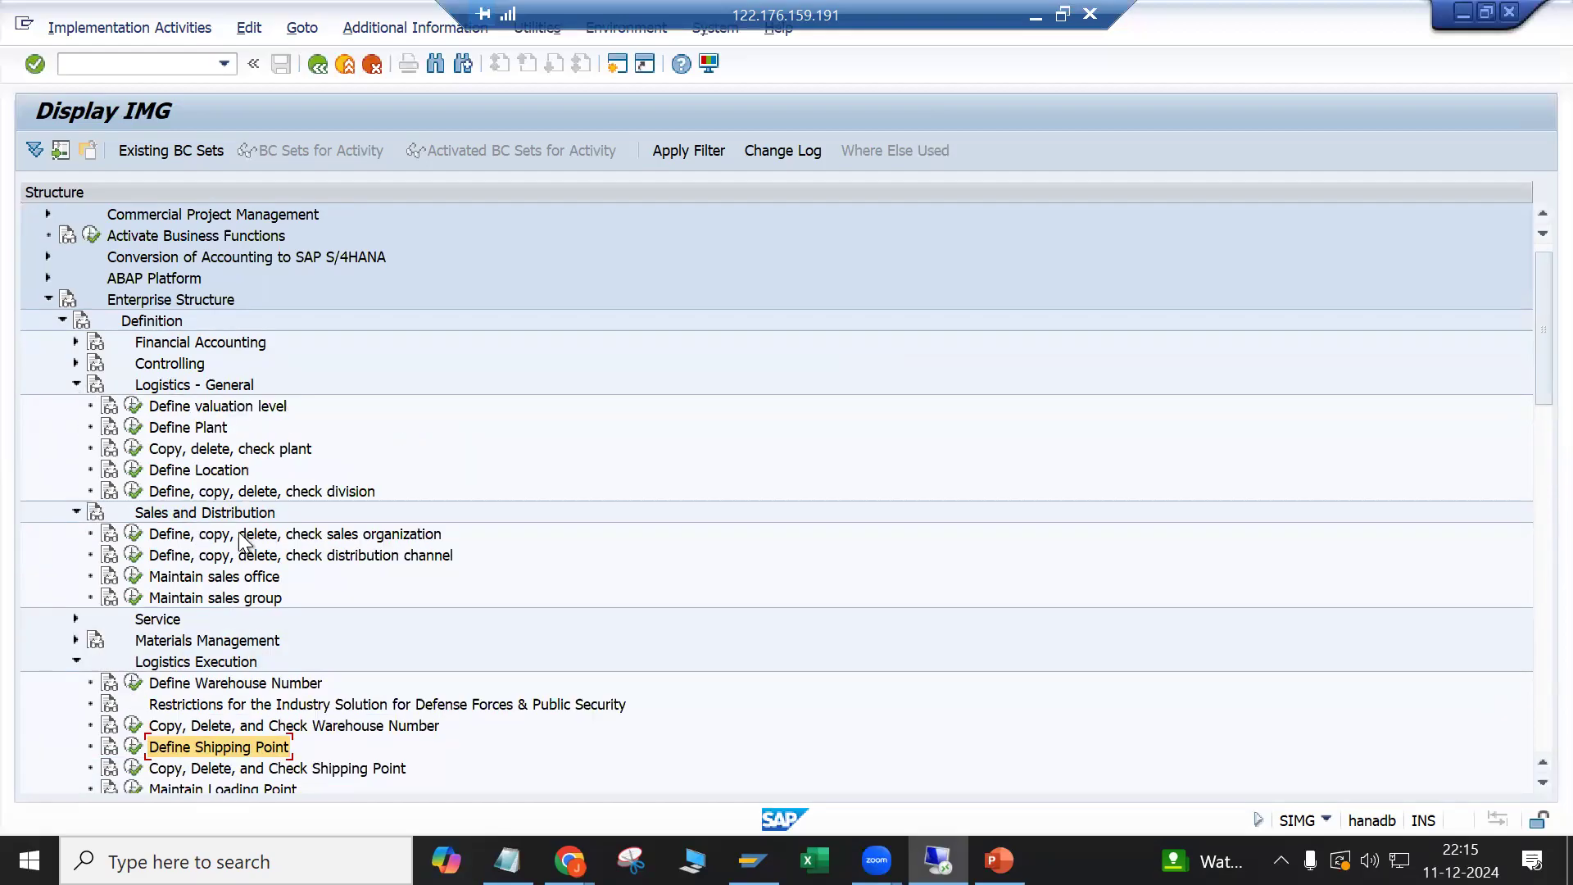
{"action": "left_click", "coordinate": [232, 492]}
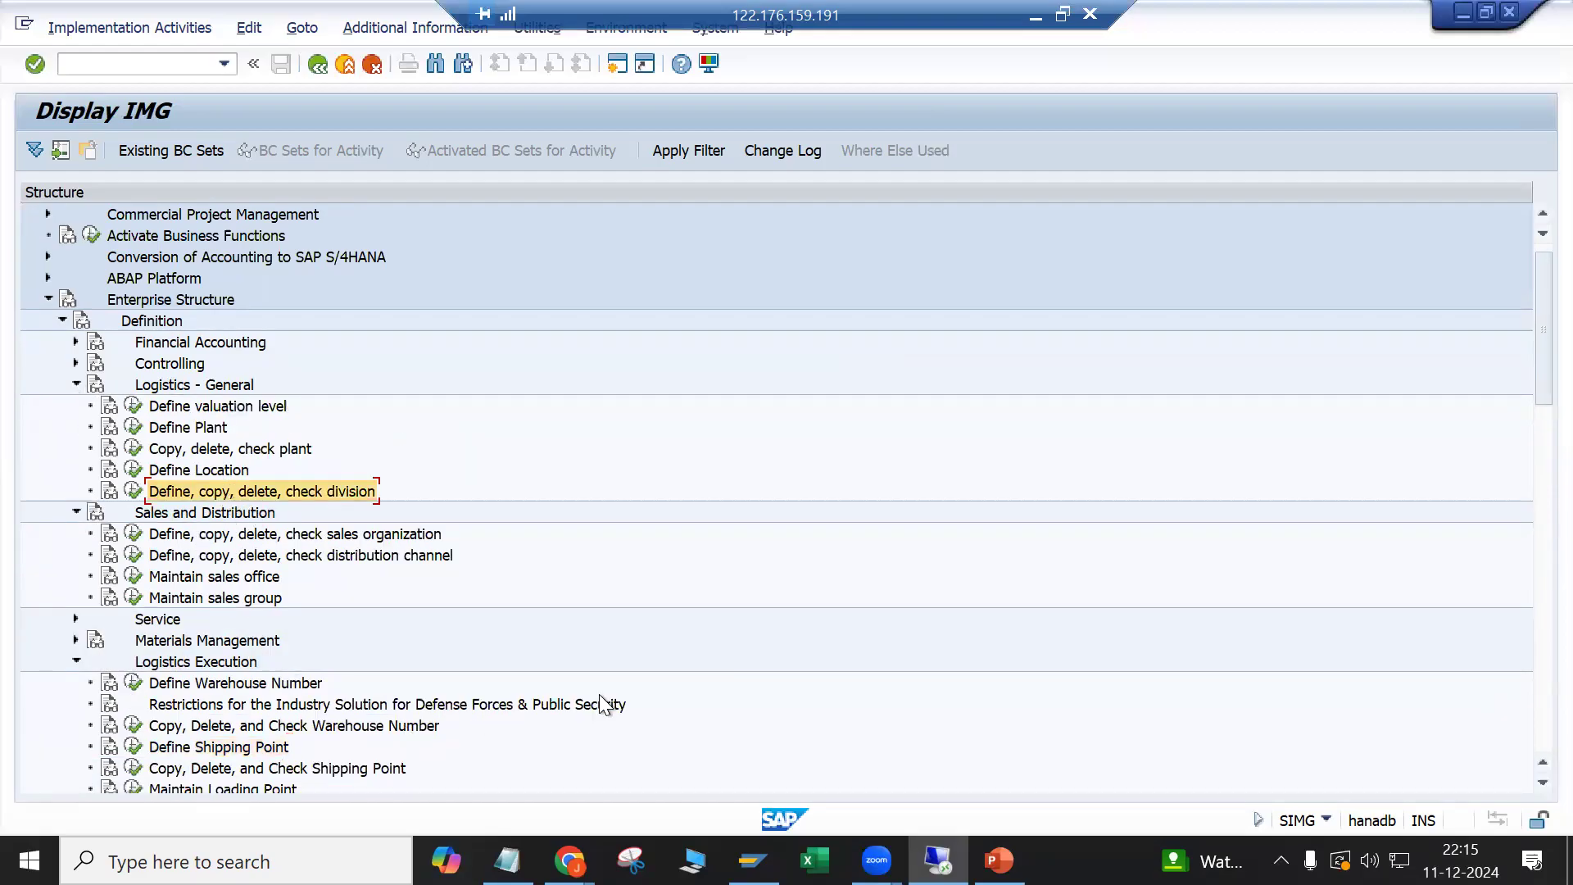
{"action": "scroll", "coordinate": [598, 695], "scroll_direction": "down", "scroll_amount": 2}
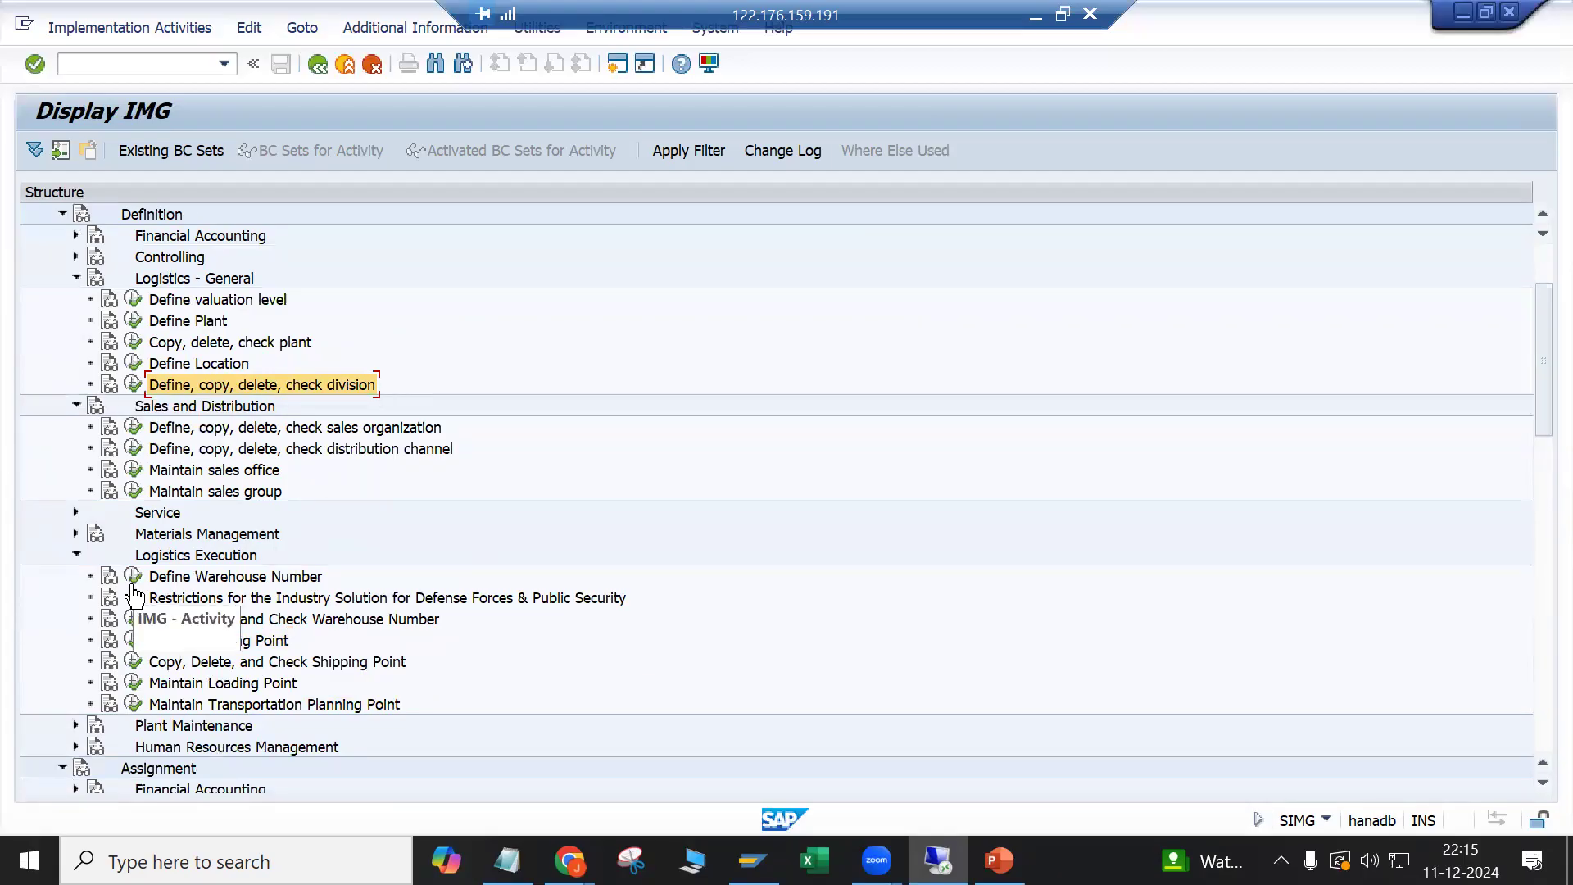
{"action": "scroll", "coordinate": [1069, 553], "scroll_direction": "down", "scroll_amount": 1}
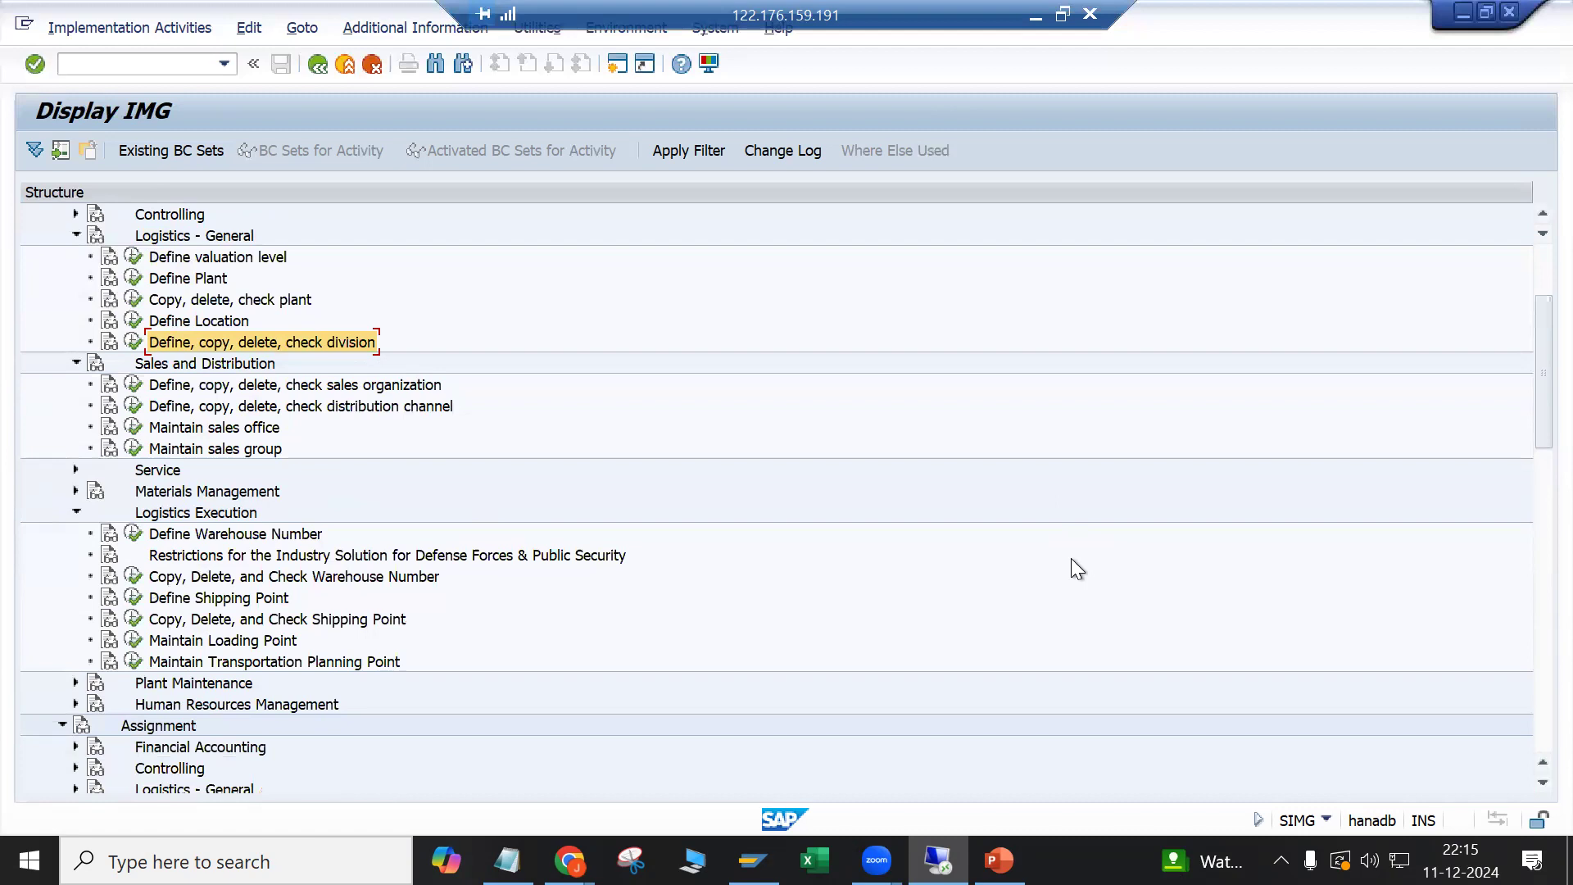
{"action": "scroll", "coordinate": [1069, 574], "scroll_direction": "down", "scroll_amount": 1}
{"action": "scroll", "coordinate": [1068, 574], "scroll_direction": "up", "scroll_amount": 1}
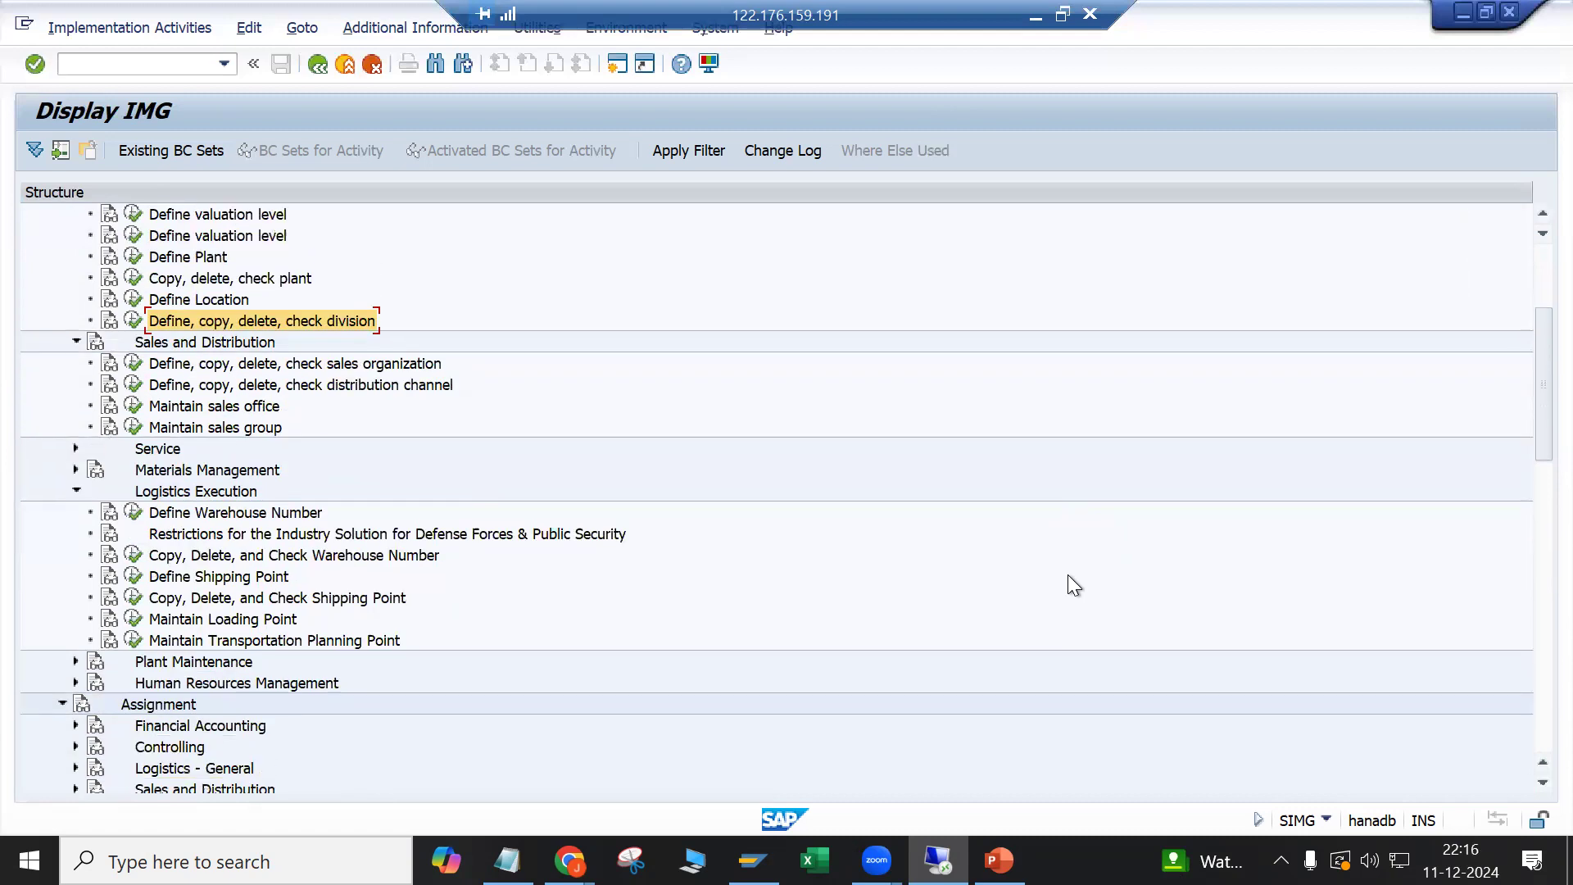
Step: Collapse the Logistics - General and Sales and Distribution activities under the Definition node
{"action": "scroll", "coordinate": [1068, 575], "scroll_direction": "up", "scroll_amount": 2}
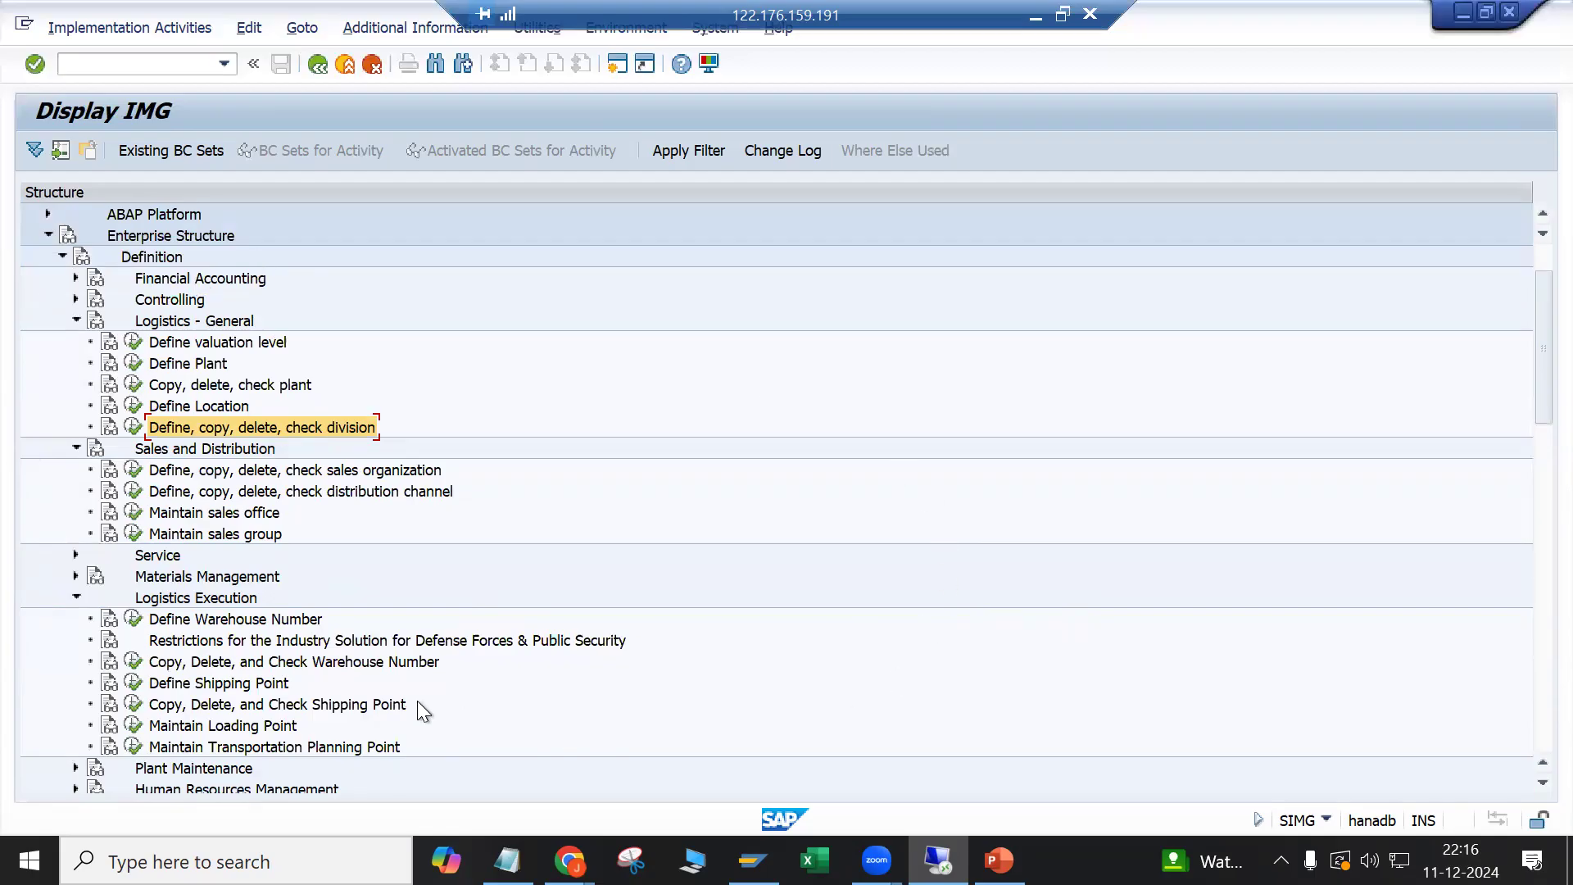
{"action": "scroll", "coordinate": [450, 676], "scroll_direction": "down", "scroll_amount": 1}
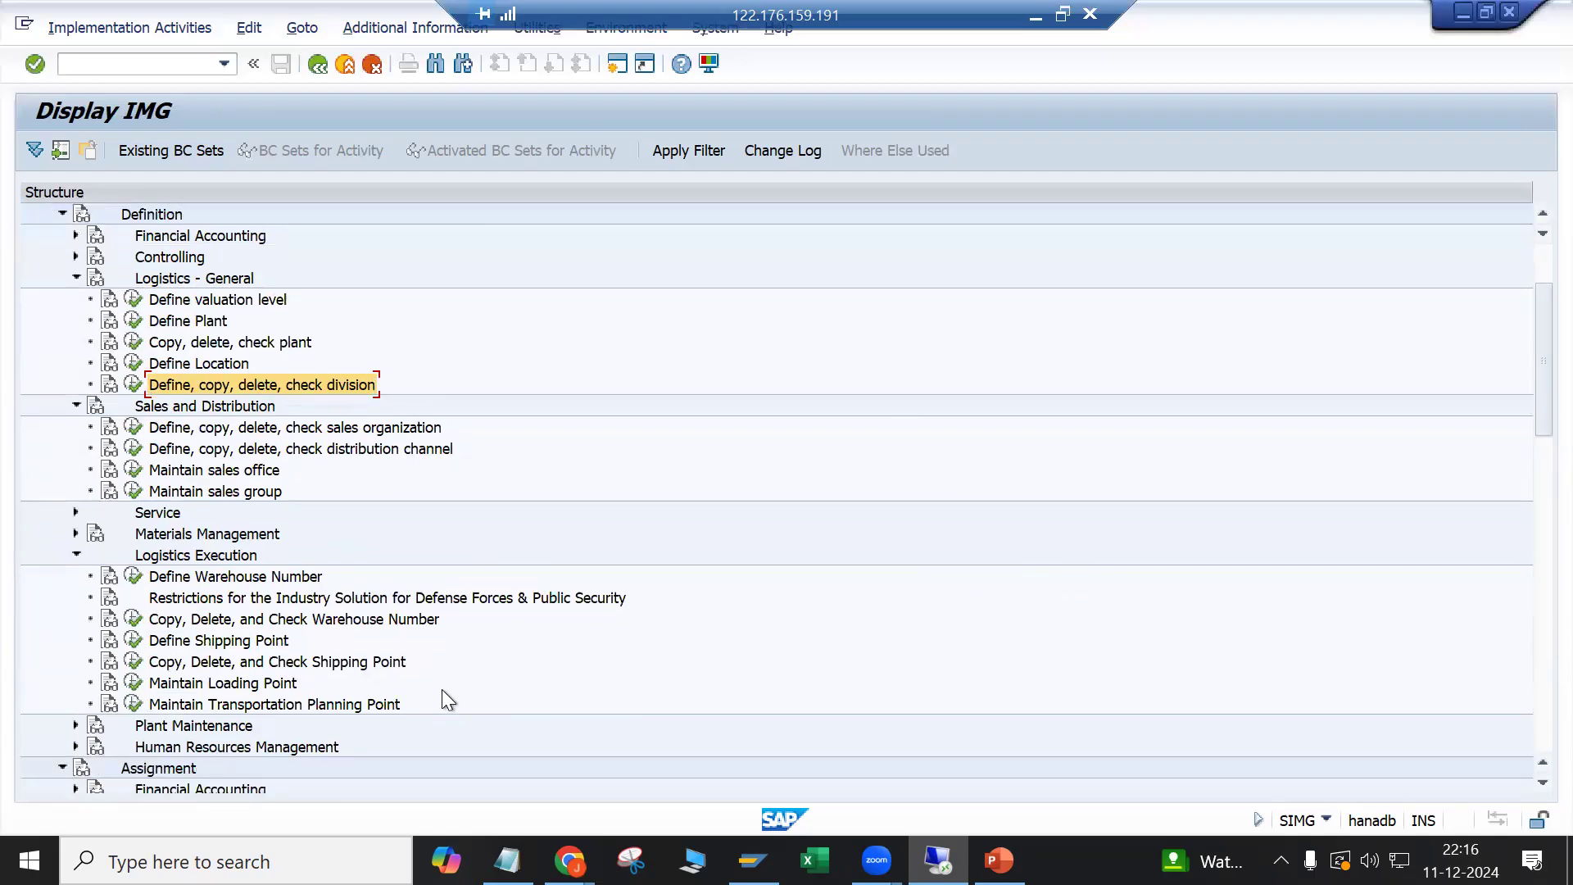
{"action": "left_click", "coordinate": [77, 280]}
{"action": "left_click", "coordinate": [76, 300]}
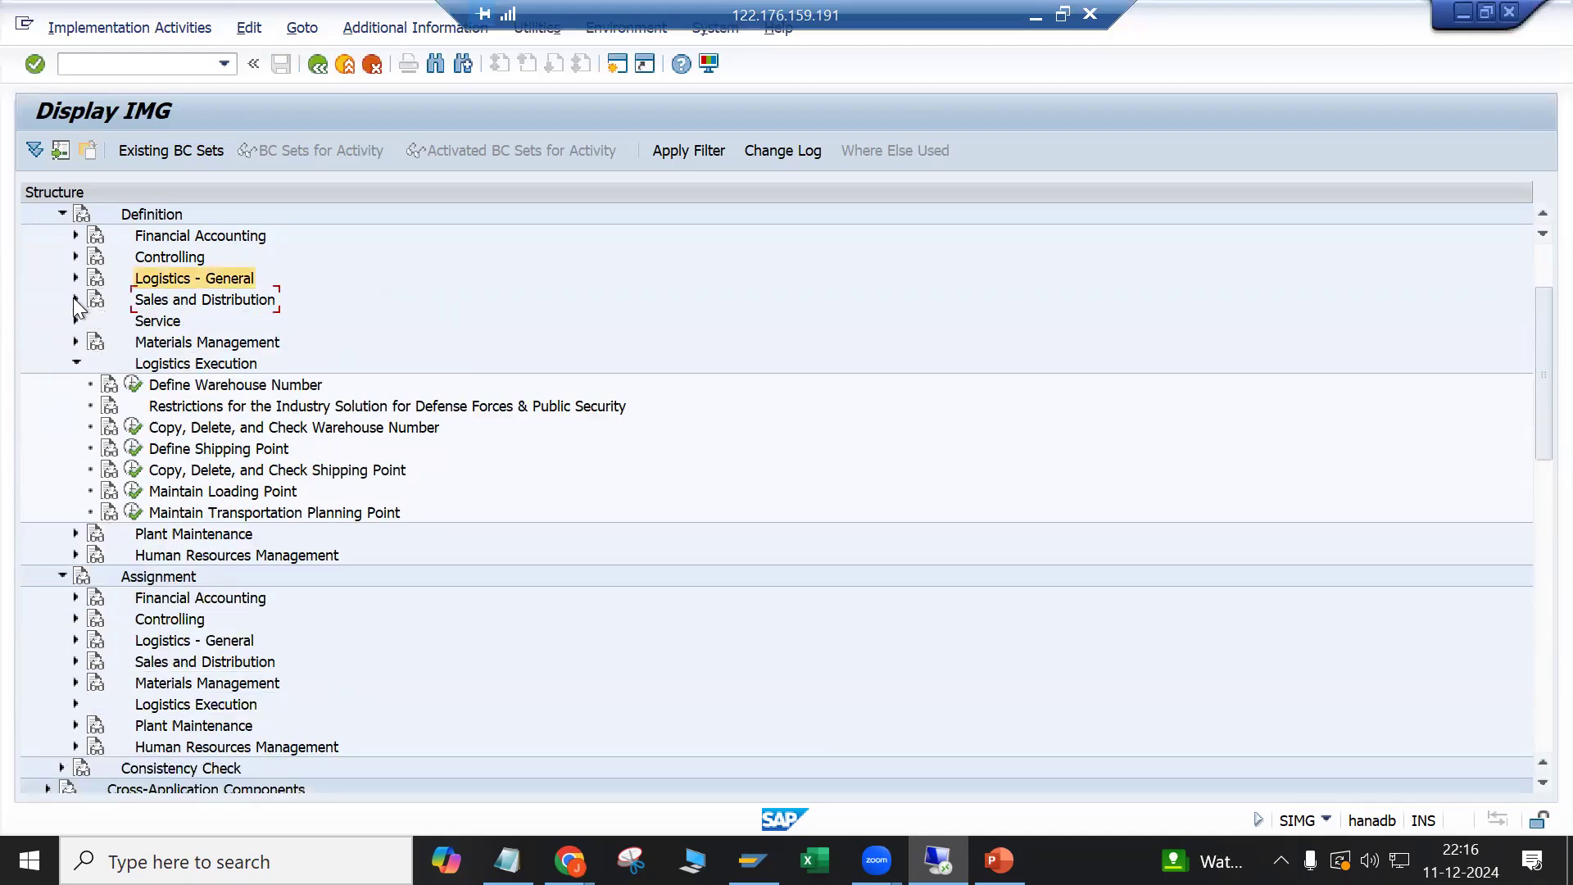
Step: Check the Google Meet call in Chrome and switch back to the remote desktop session
{"action": "mouse_move", "coordinate": [569, 860]}
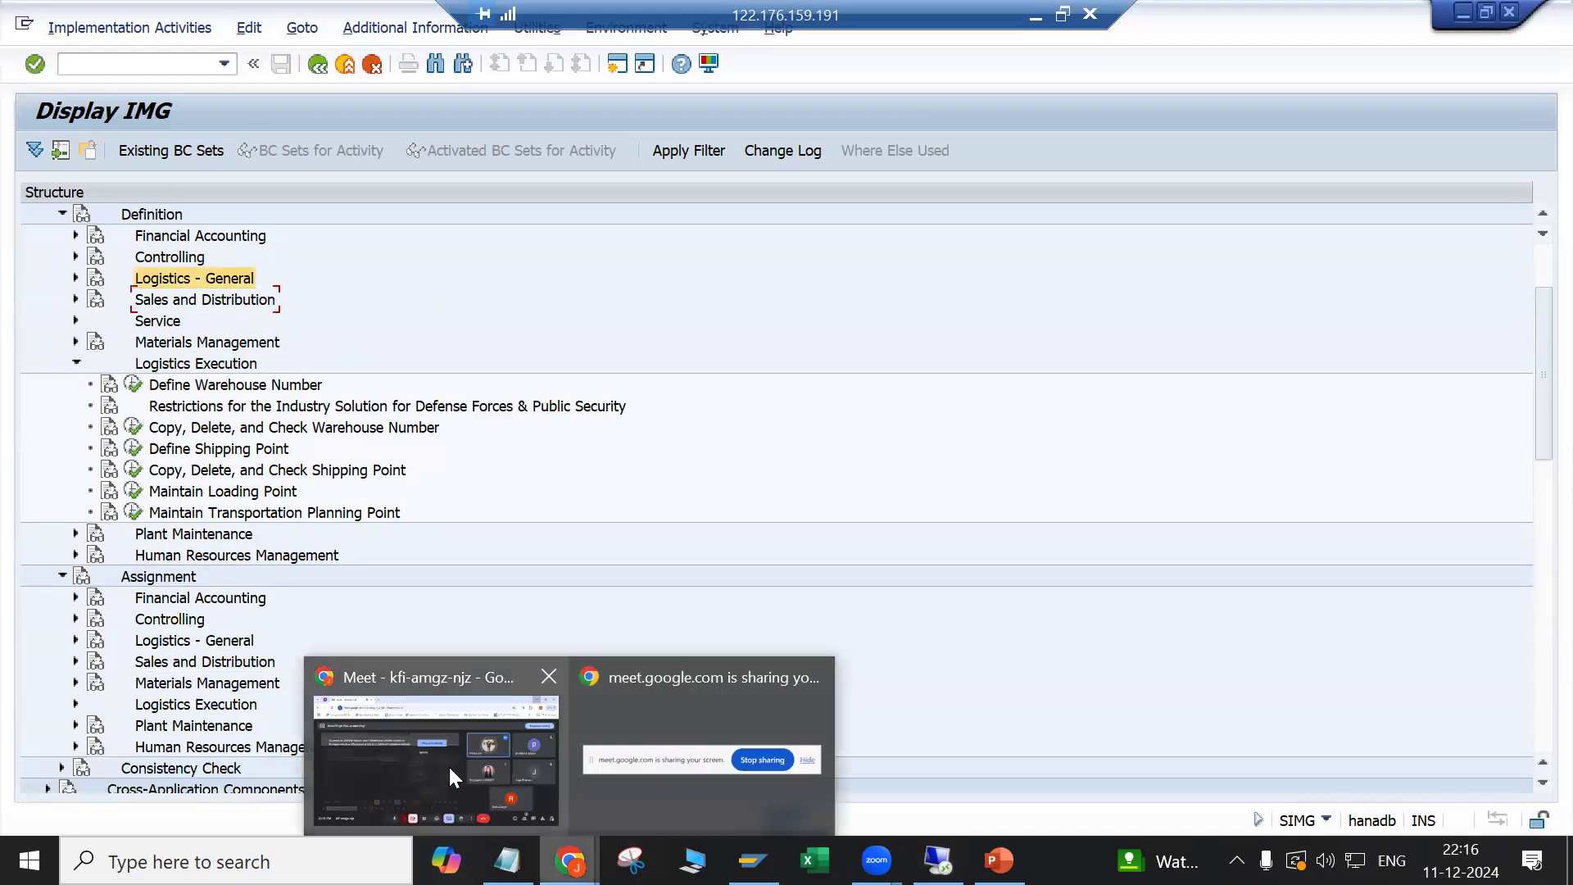
{"action": "left_click", "coordinate": [449, 765]}
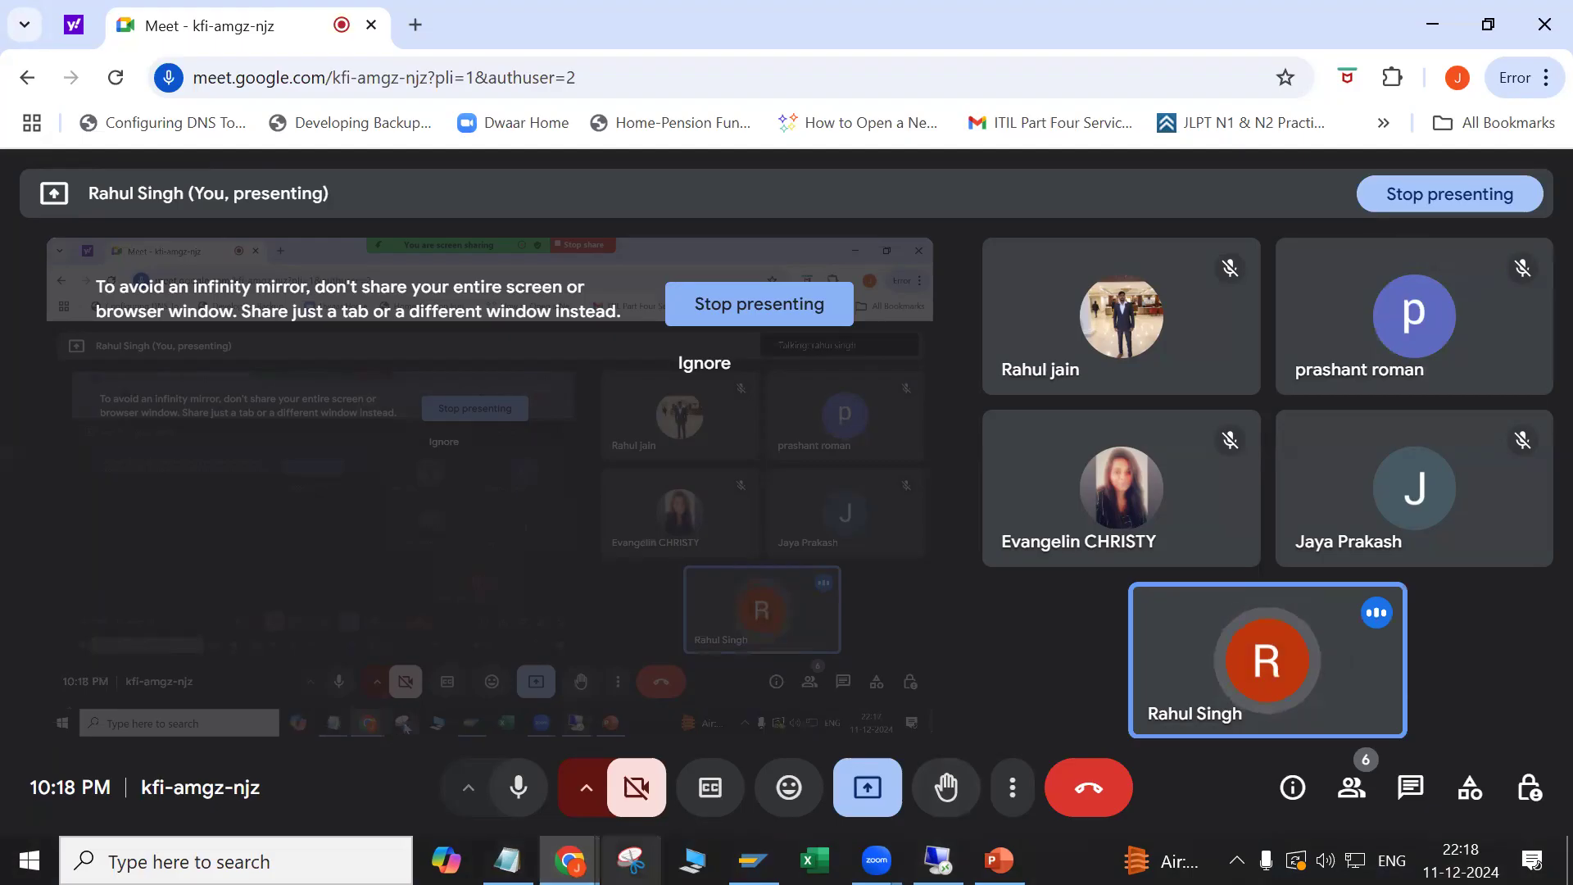
{"action": "left_click", "coordinate": [938, 860]}
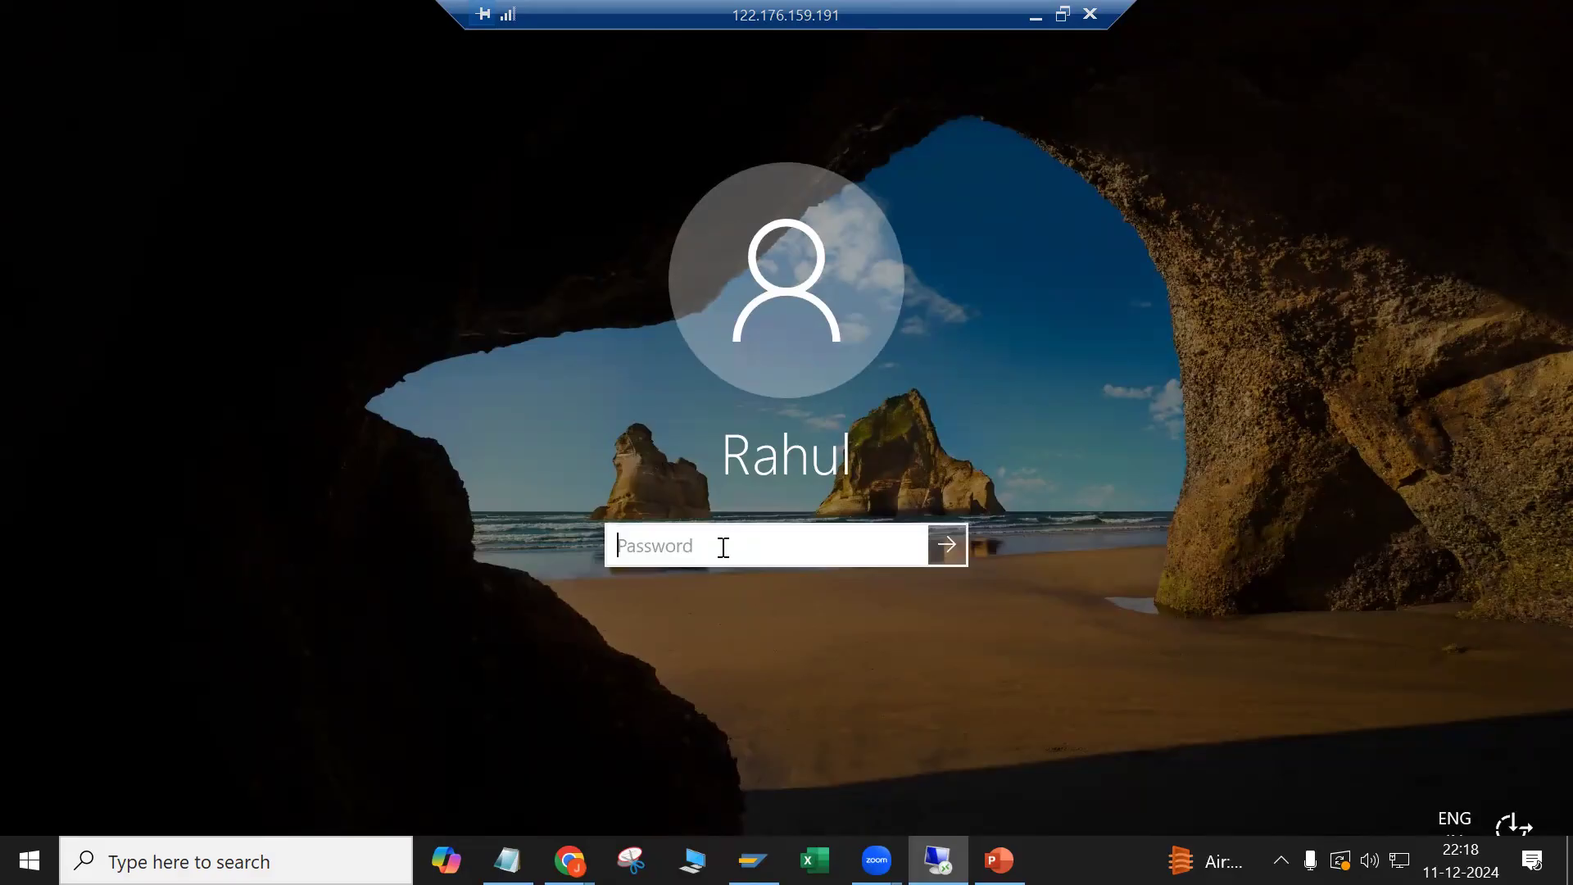
Step: Unlock the remote desktop session by entering the account password
{"action": "type", "text": "•••••••••••"}
{"action": "key", "text": "BackSpace"}
{"action": "key", "text": "BackSpace"}
{"action": "key", "text": "BackSpace"}
{"action": "key", "text": "BackSpace"}
{"action": "key", "text": "BackSpace"}
{"action": "key", "text": "BackSpace"}
{"action": "key", "text": "BackSpace"}
{"action": "key", "text": "BackSpace"}
{"action": "key", "text": "BackSpace"}
{"action": "key", "text": "BackSpace"}
{"action": "key", "text": "BackSpace"}
{"action": "type", "text": "•••••••••••"}
{"action": "key", "text": "Return"}
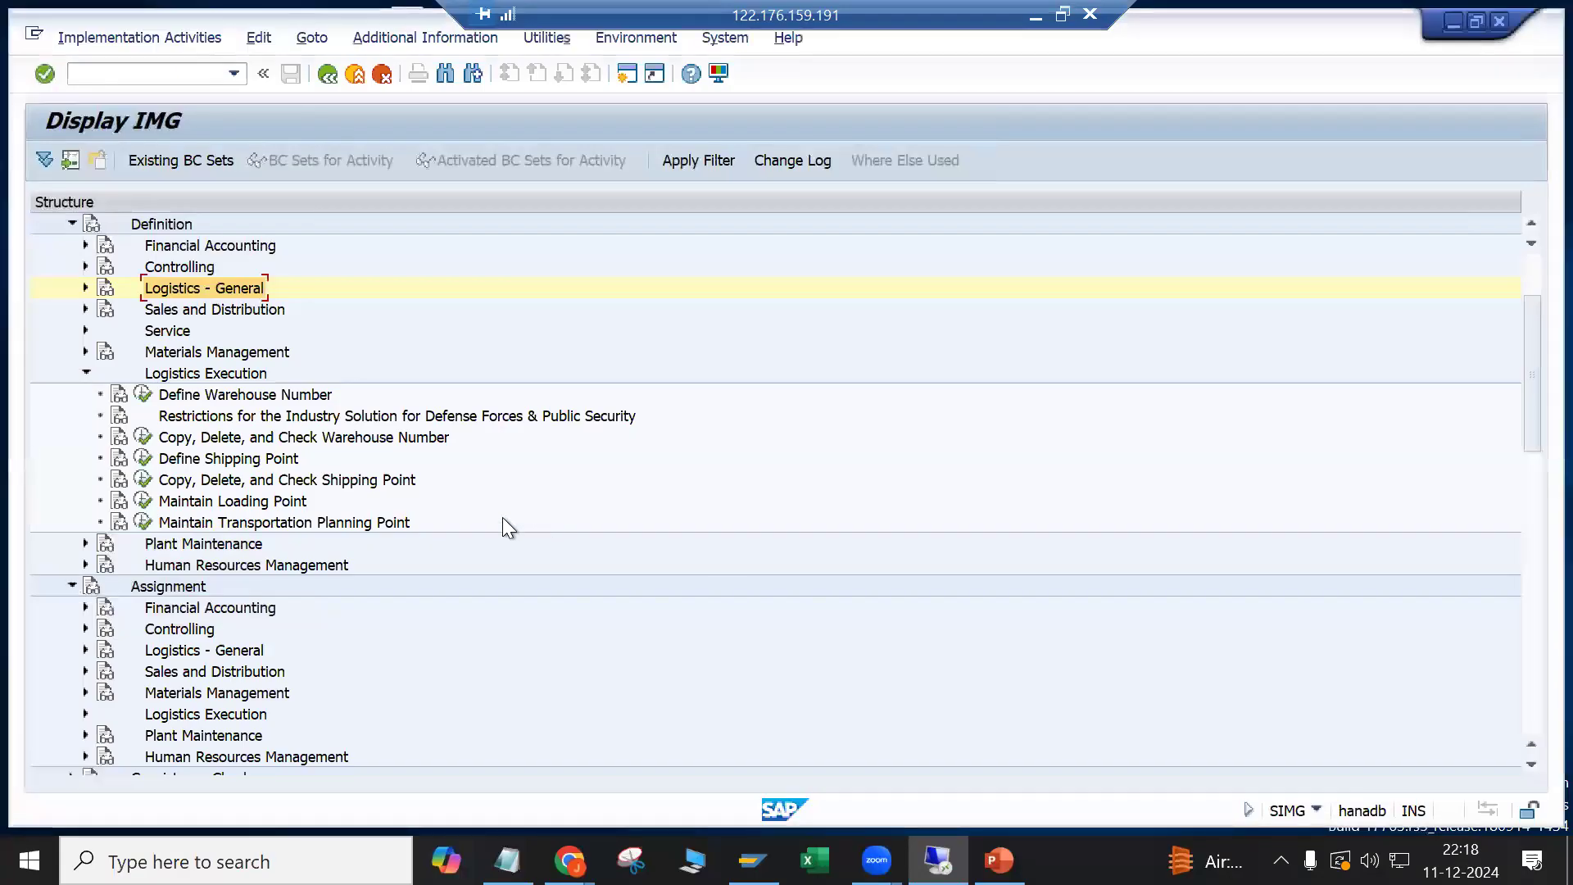
Step: Collapse the Logistics Execution activities under Definition and select the Logistics - General node
{"action": "scroll", "coordinate": [123, 483], "scroll_direction": "up", "scroll_amount": 1}
{"action": "left_click", "coordinate": [85, 415]}
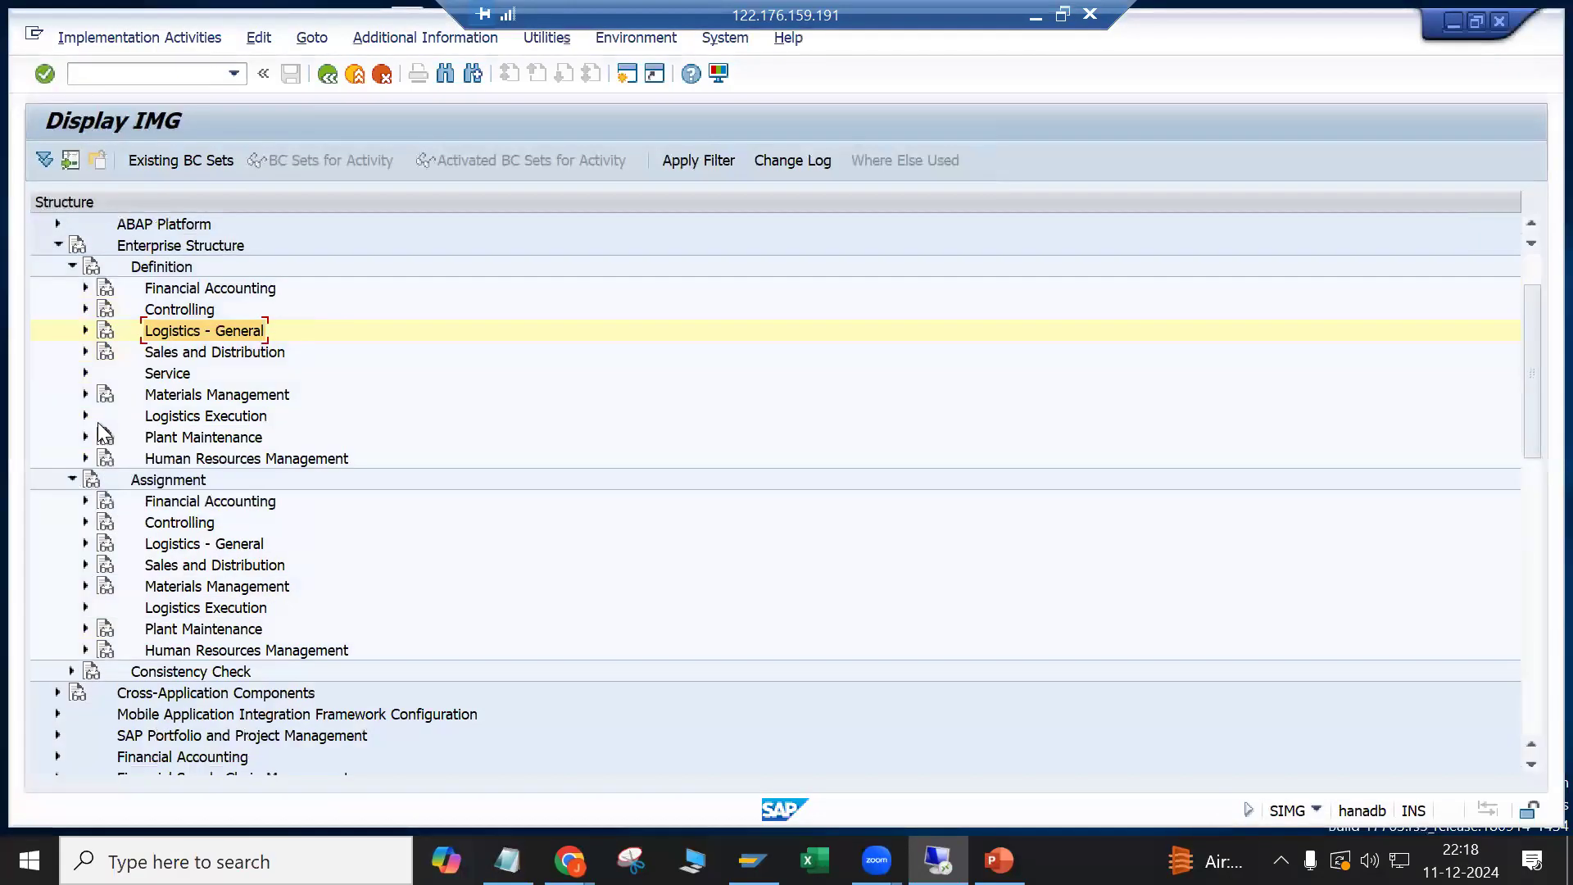
{"action": "scroll", "coordinate": [170, 463], "scroll_direction": "up", "scroll_amount": 2}
{"action": "scroll", "coordinate": [166, 456], "scroll_direction": "down", "scroll_amount": 1}
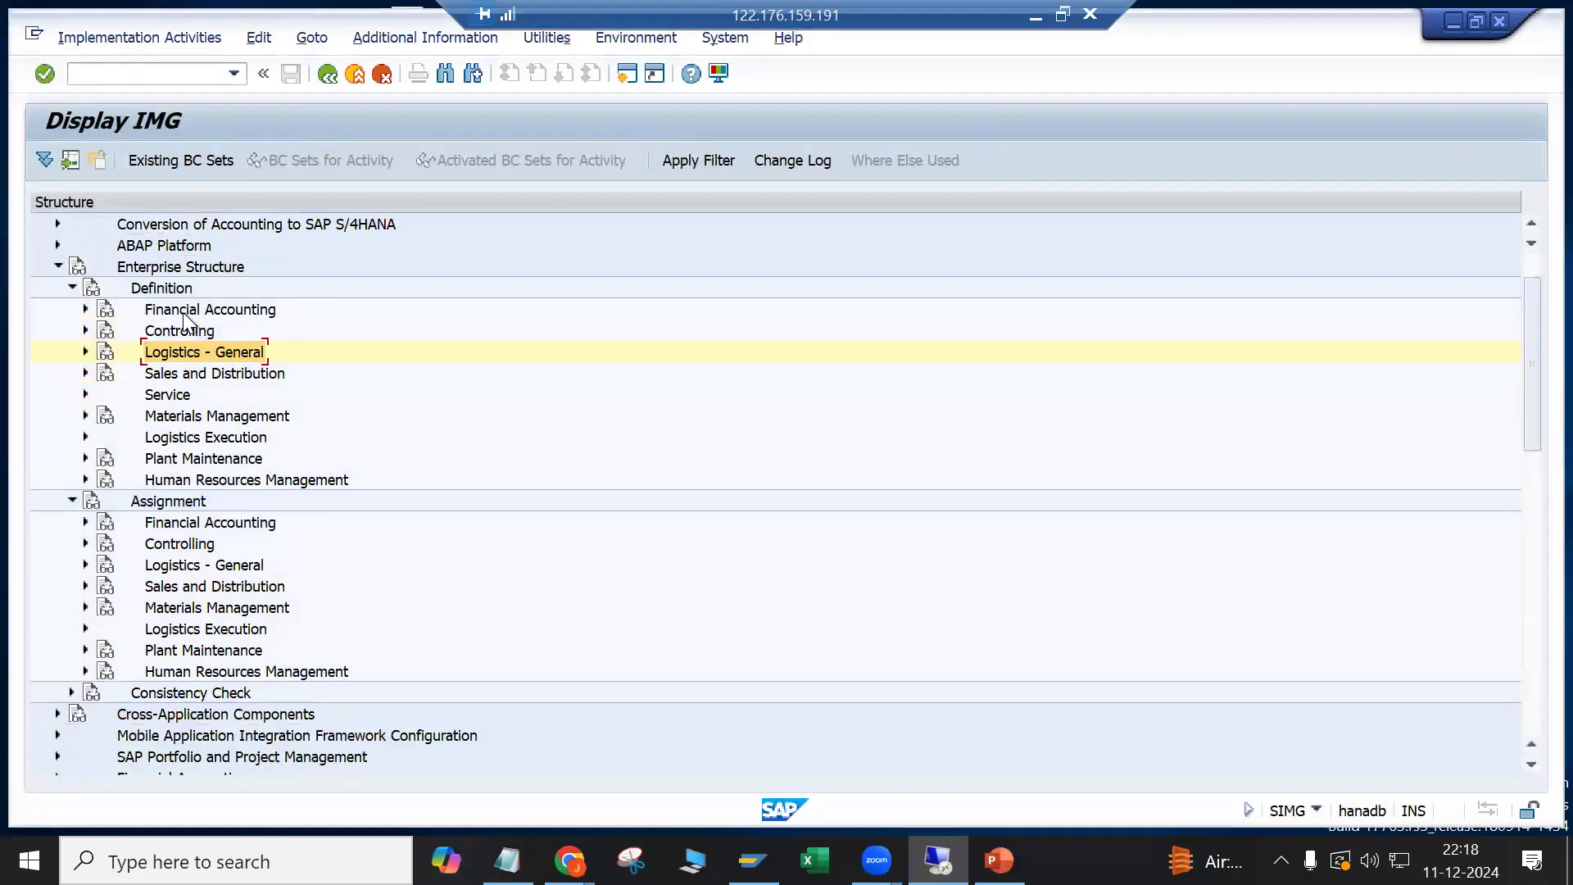
{"action": "left_click", "coordinate": [184, 312]}
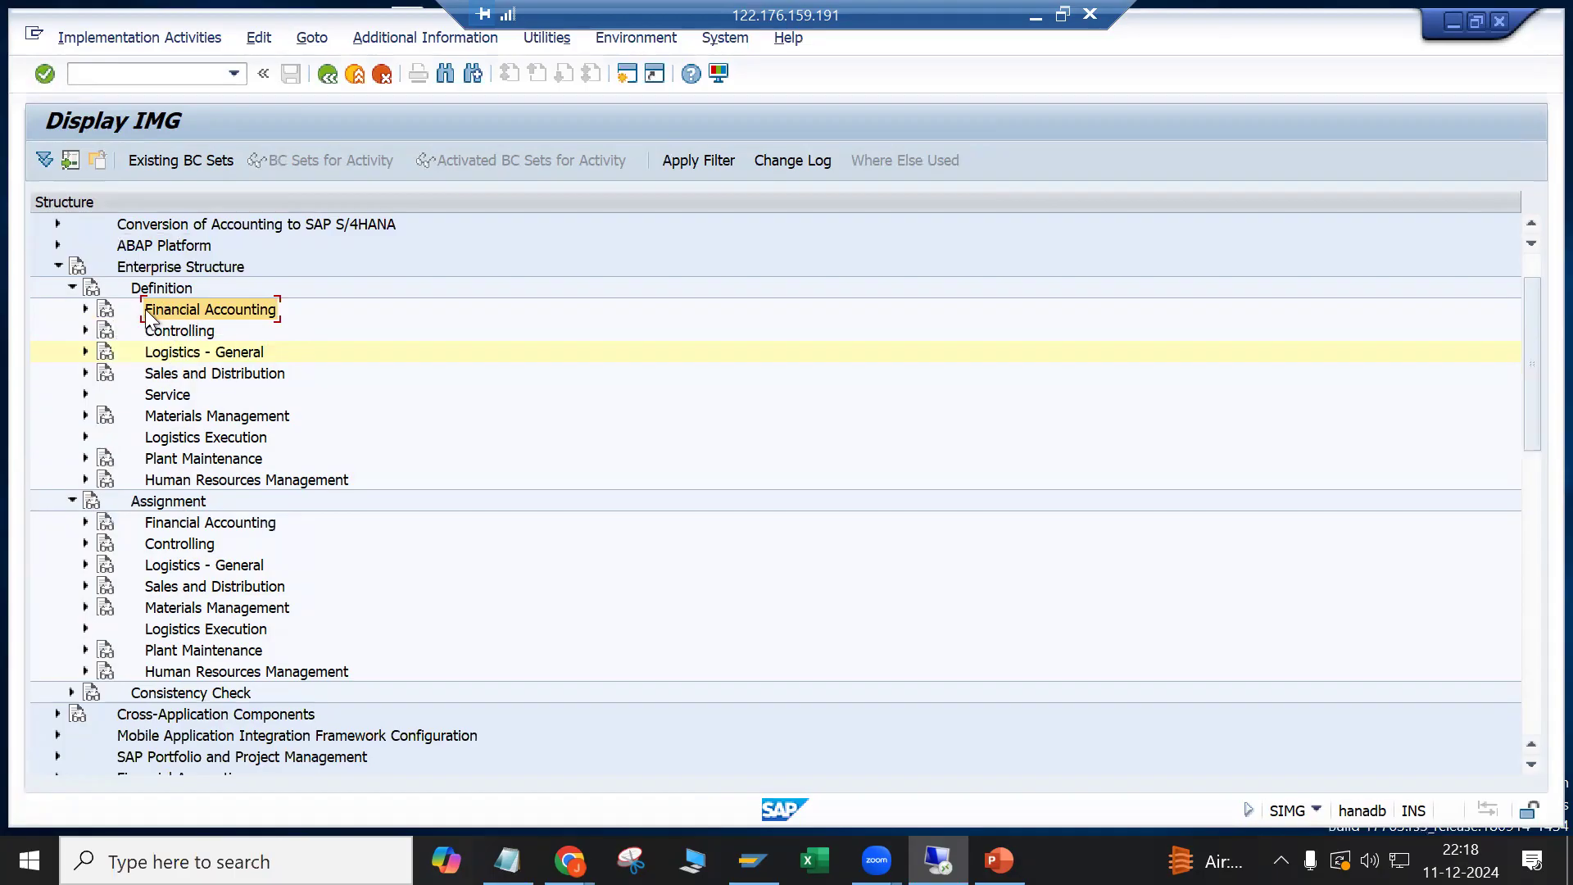
{"action": "left_click", "coordinate": [168, 354]}
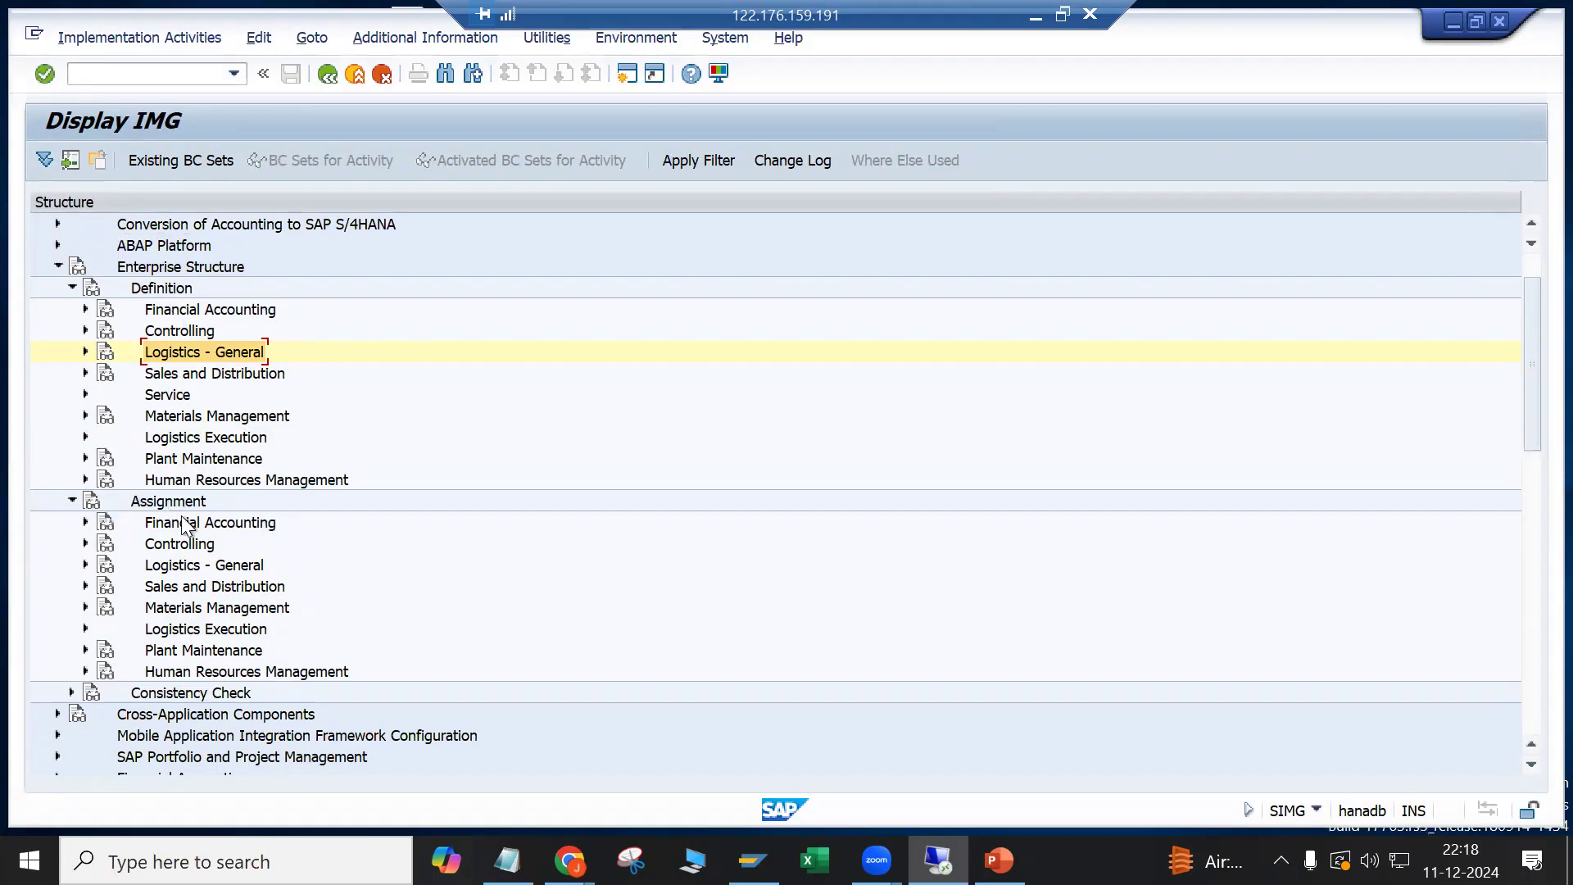
Step: Expand the Financial Accounting activities under the Assignment node
{"action": "scroll", "coordinate": [184, 532], "scroll_direction": "down", "scroll_amount": 1}
{"action": "scroll", "coordinate": [172, 545], "scroll_direction": "down", "scroll_amount": 2}
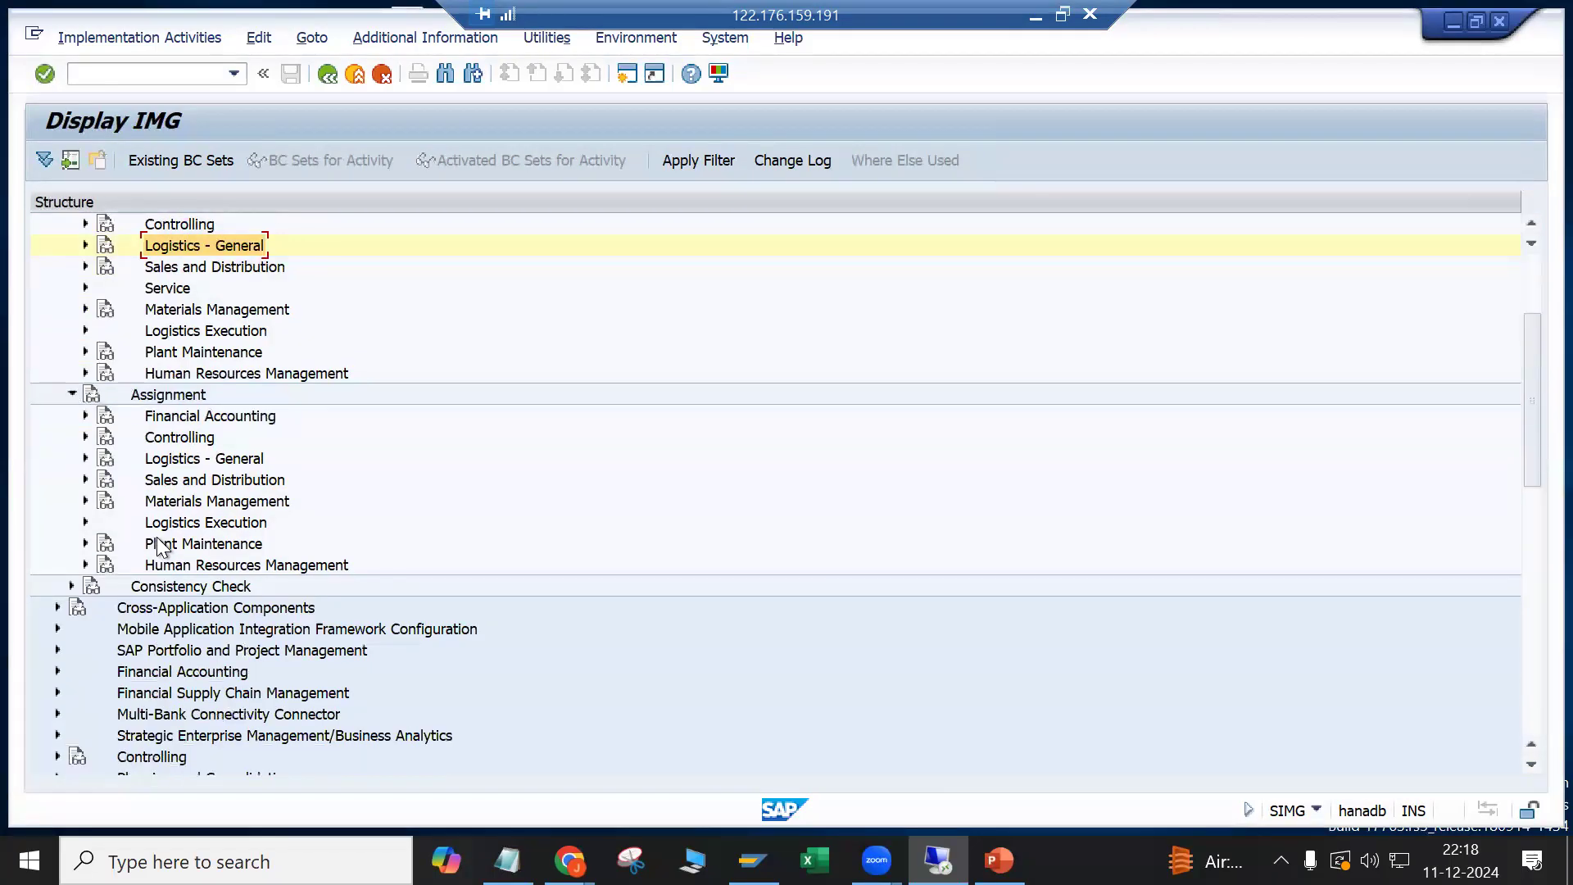
{"action": "left_click", "coordinate": [184, 399]}
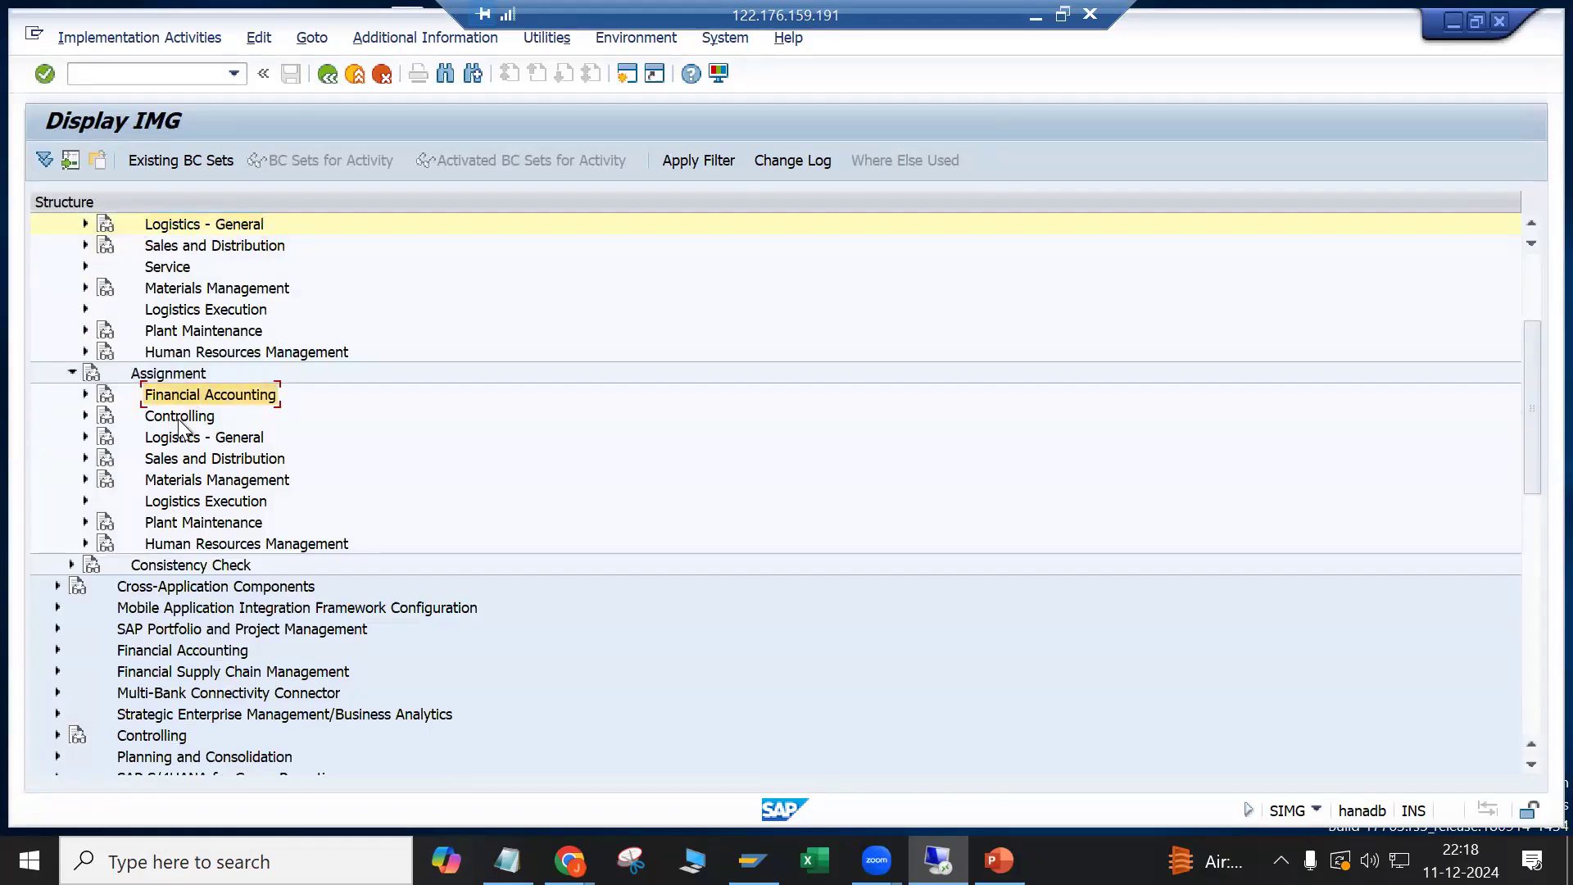
{"action": "left_click", "coordinate": [85, 395]}
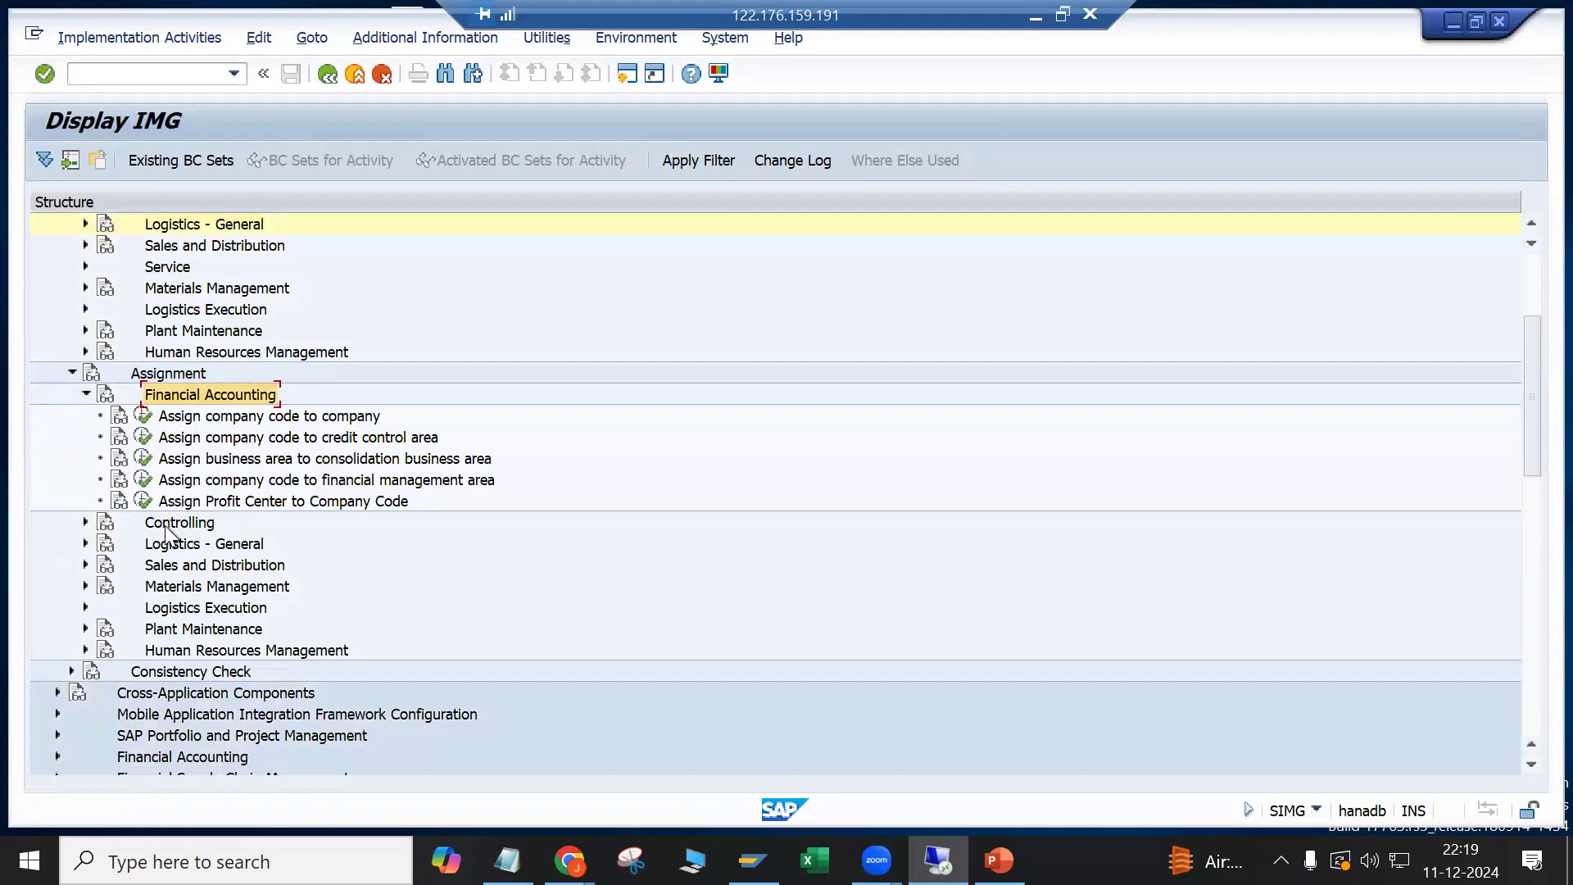
Step: View the locked data of the Assign company code to company activity and return to the implementation guide
{"action": "left_click", "coordinate": [144, 418]}
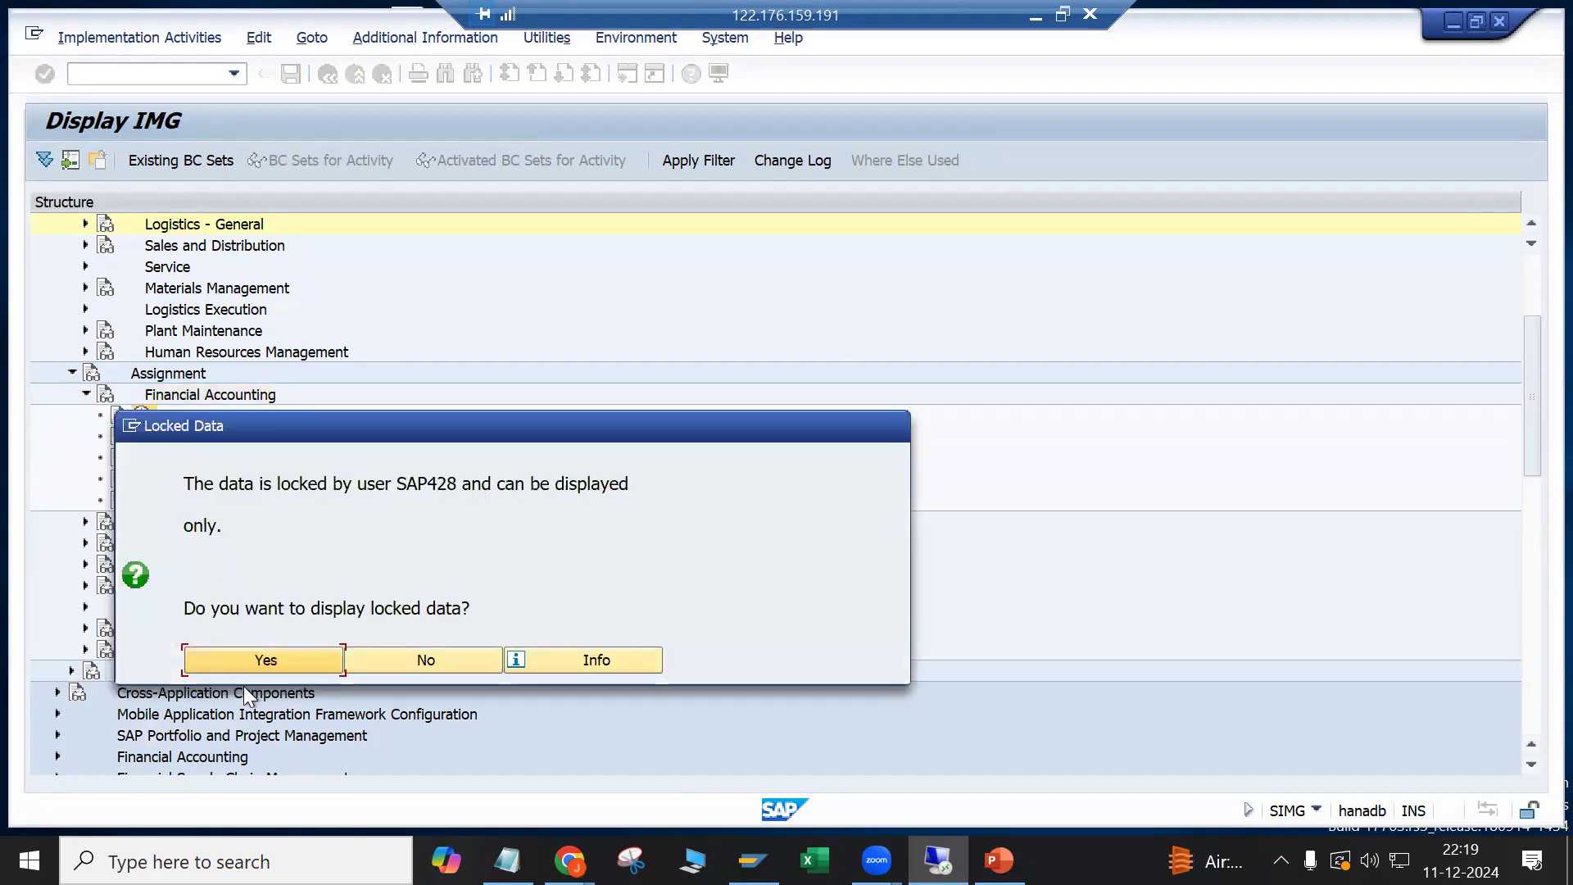
{"action": "left_click", "coordinate": [263, 659]}
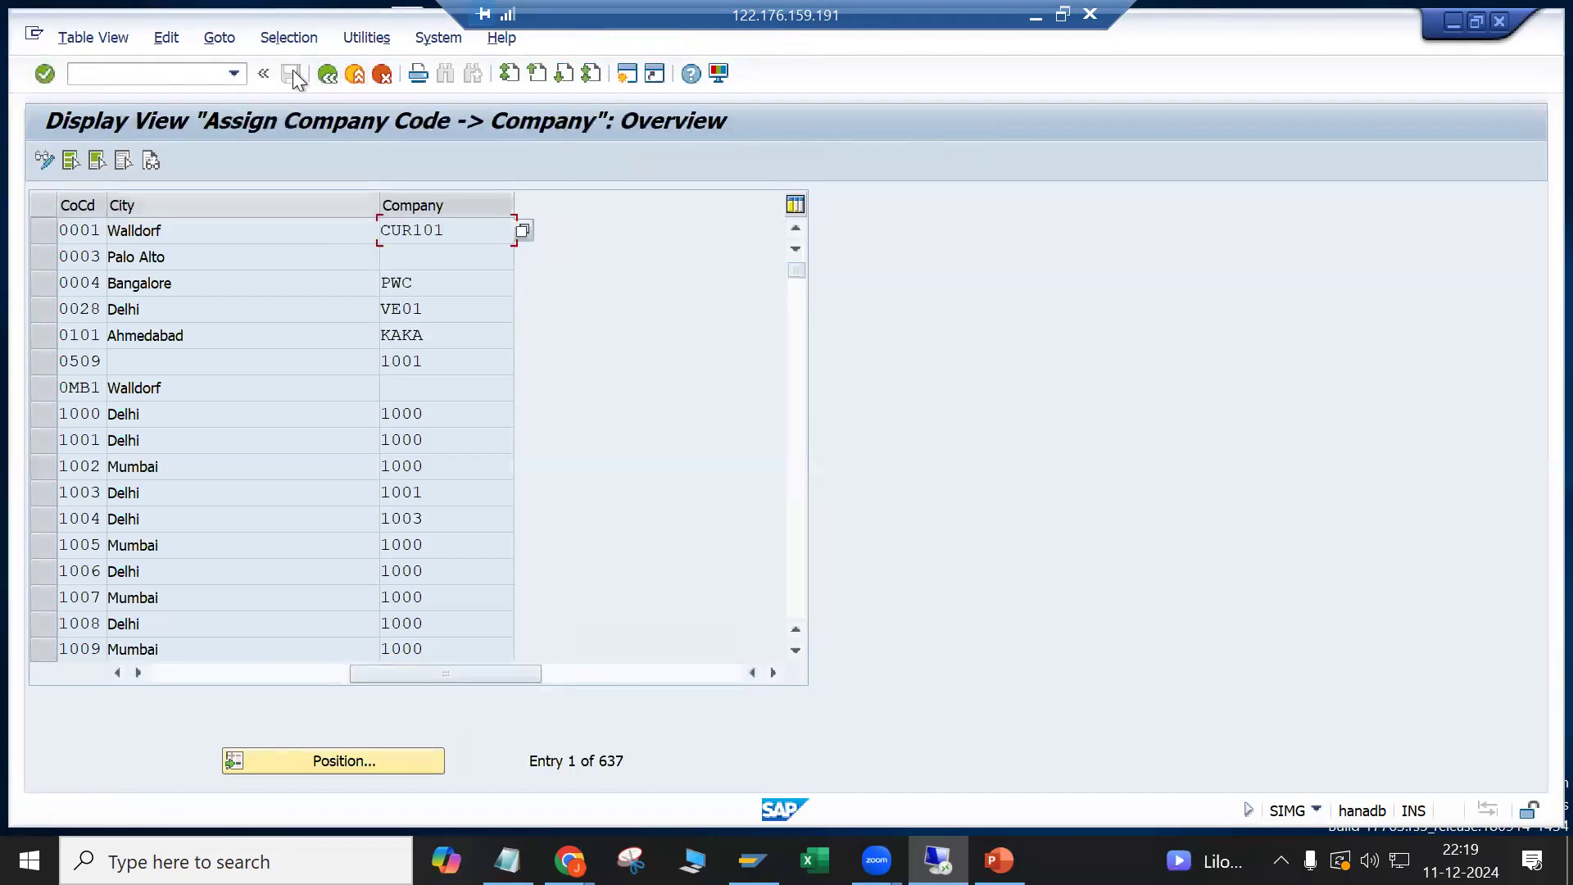
{"action": "left_click", "coordinate": [327, 74]}
Step: Open the lock entry administration with transaction SM12 in a new session and search the lock table with the default criteria
{"action": "left_click", "coordinate": [627, 73]}
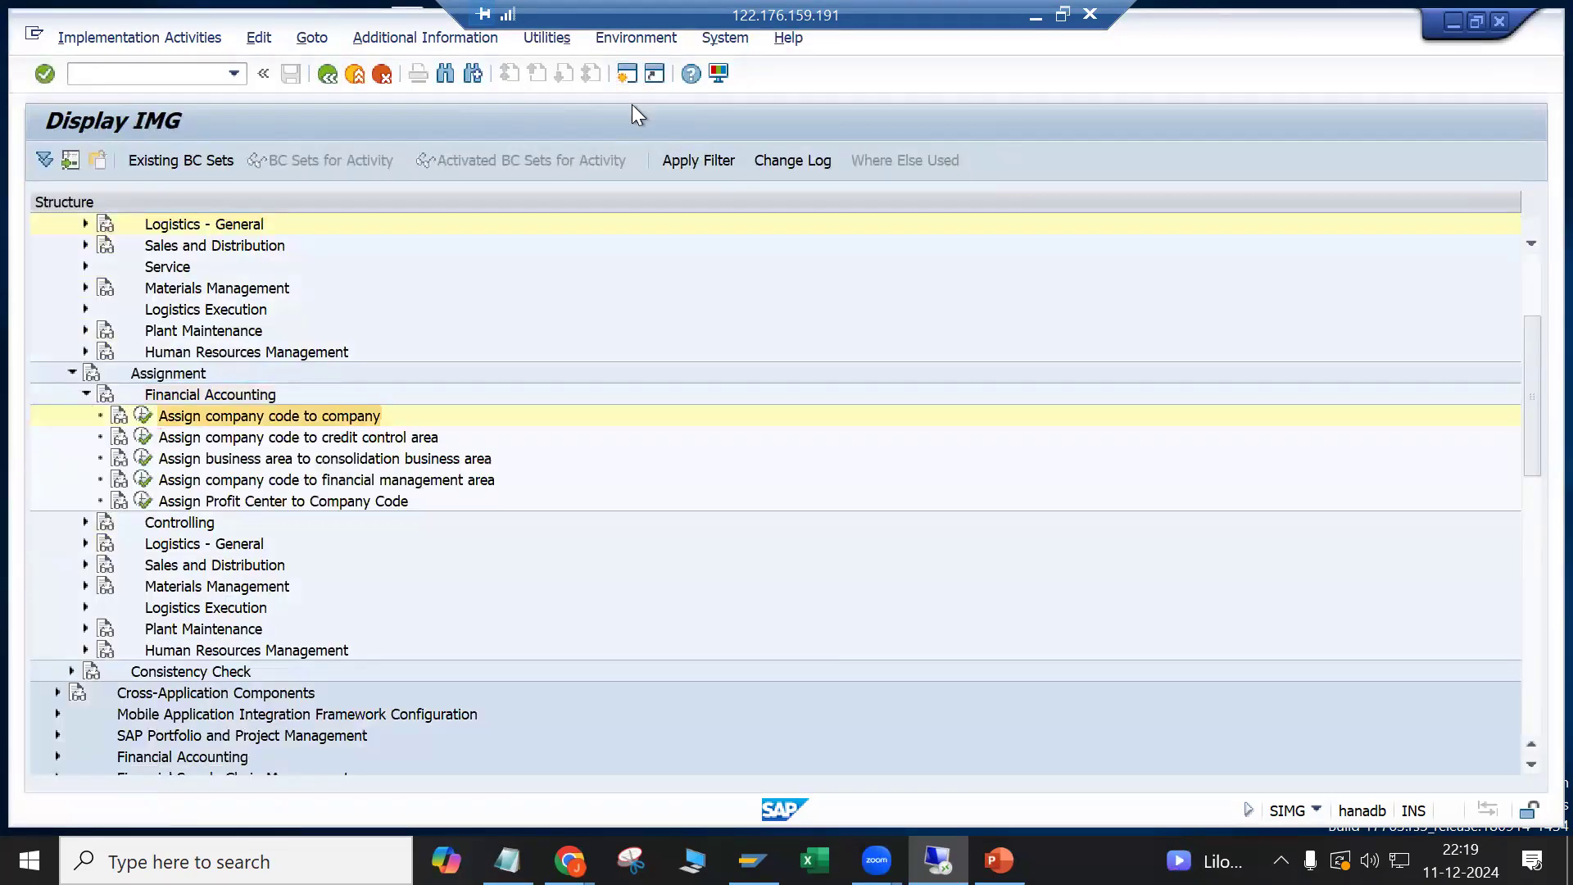
{"action": "type", "text": "sm"}
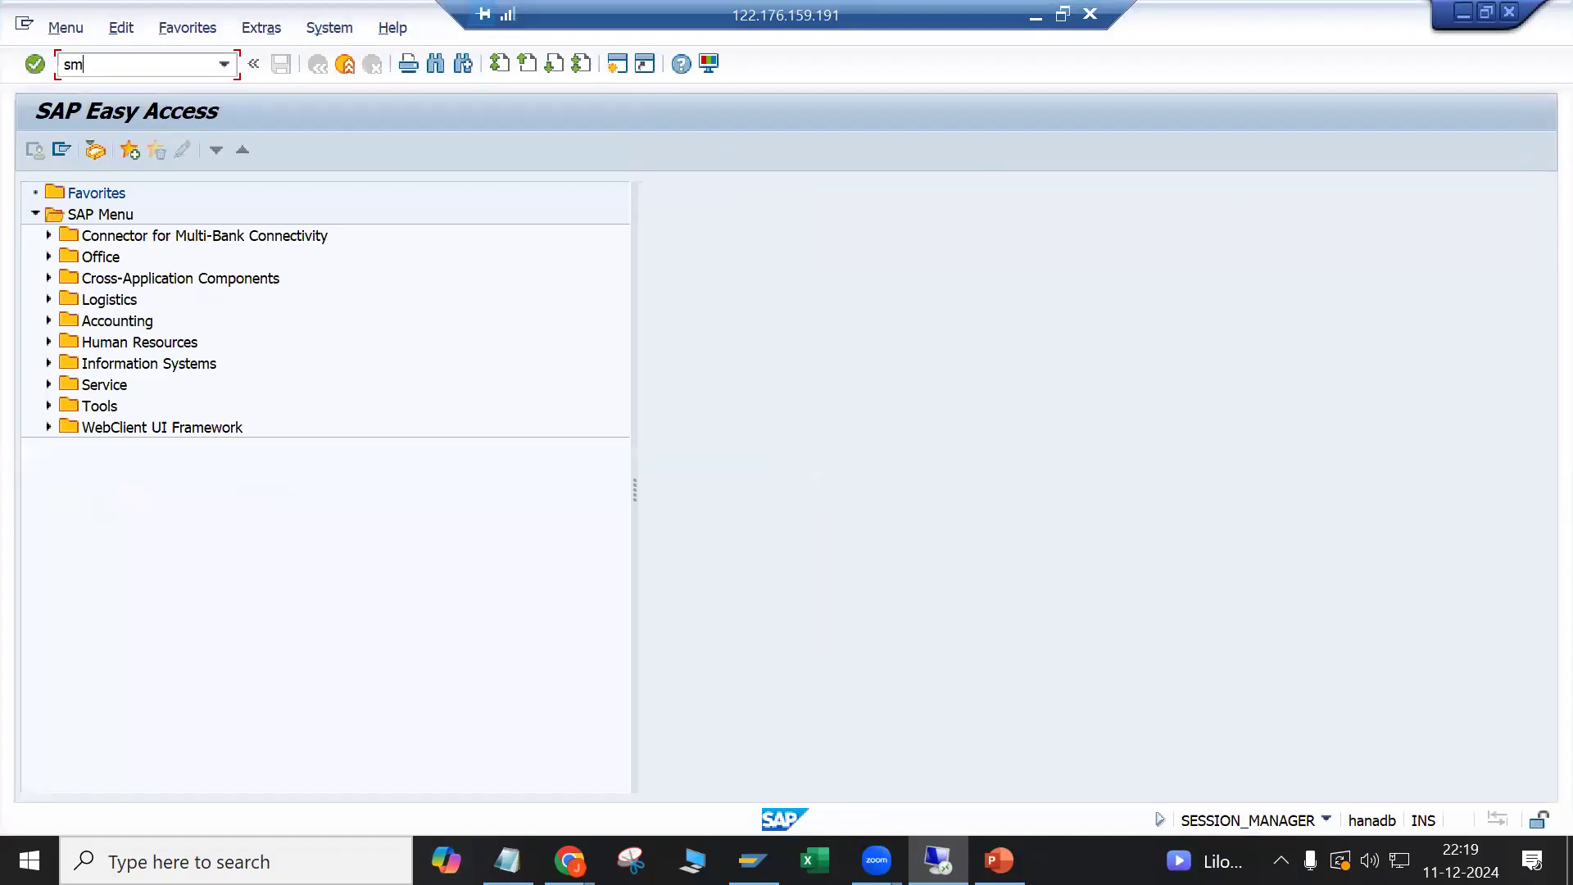
{"action": "type", "text": "27"}
{"action": "key", "text": "Return"}
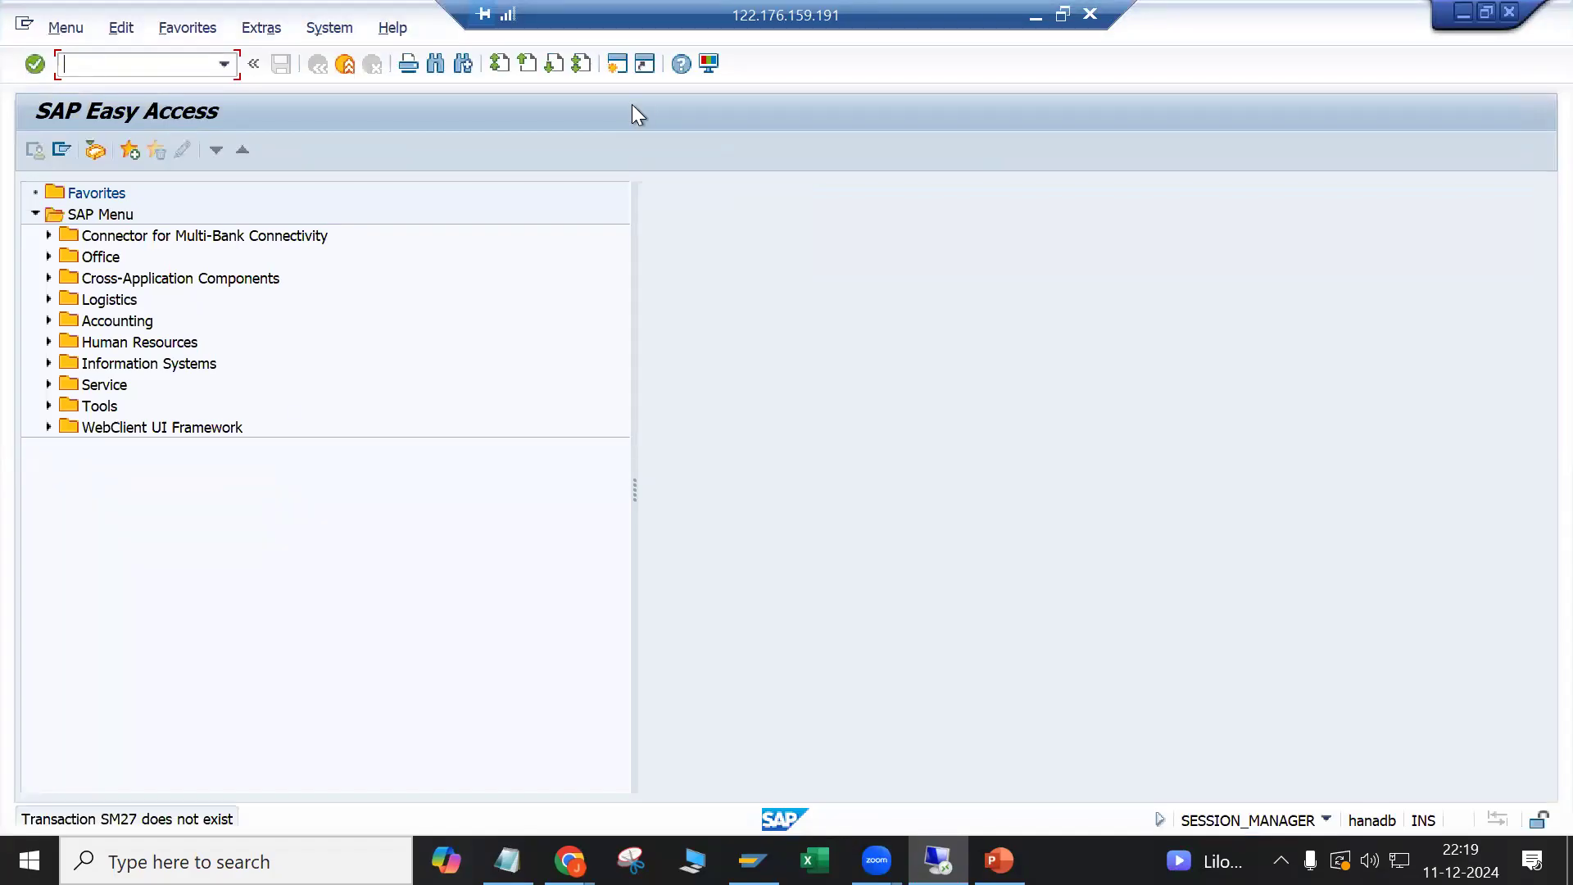
{"action": "type", "text": "sm12"}
{"action": "key", "text": "Return"}
{"action": "left_click", "coordinate": [175, 391]}
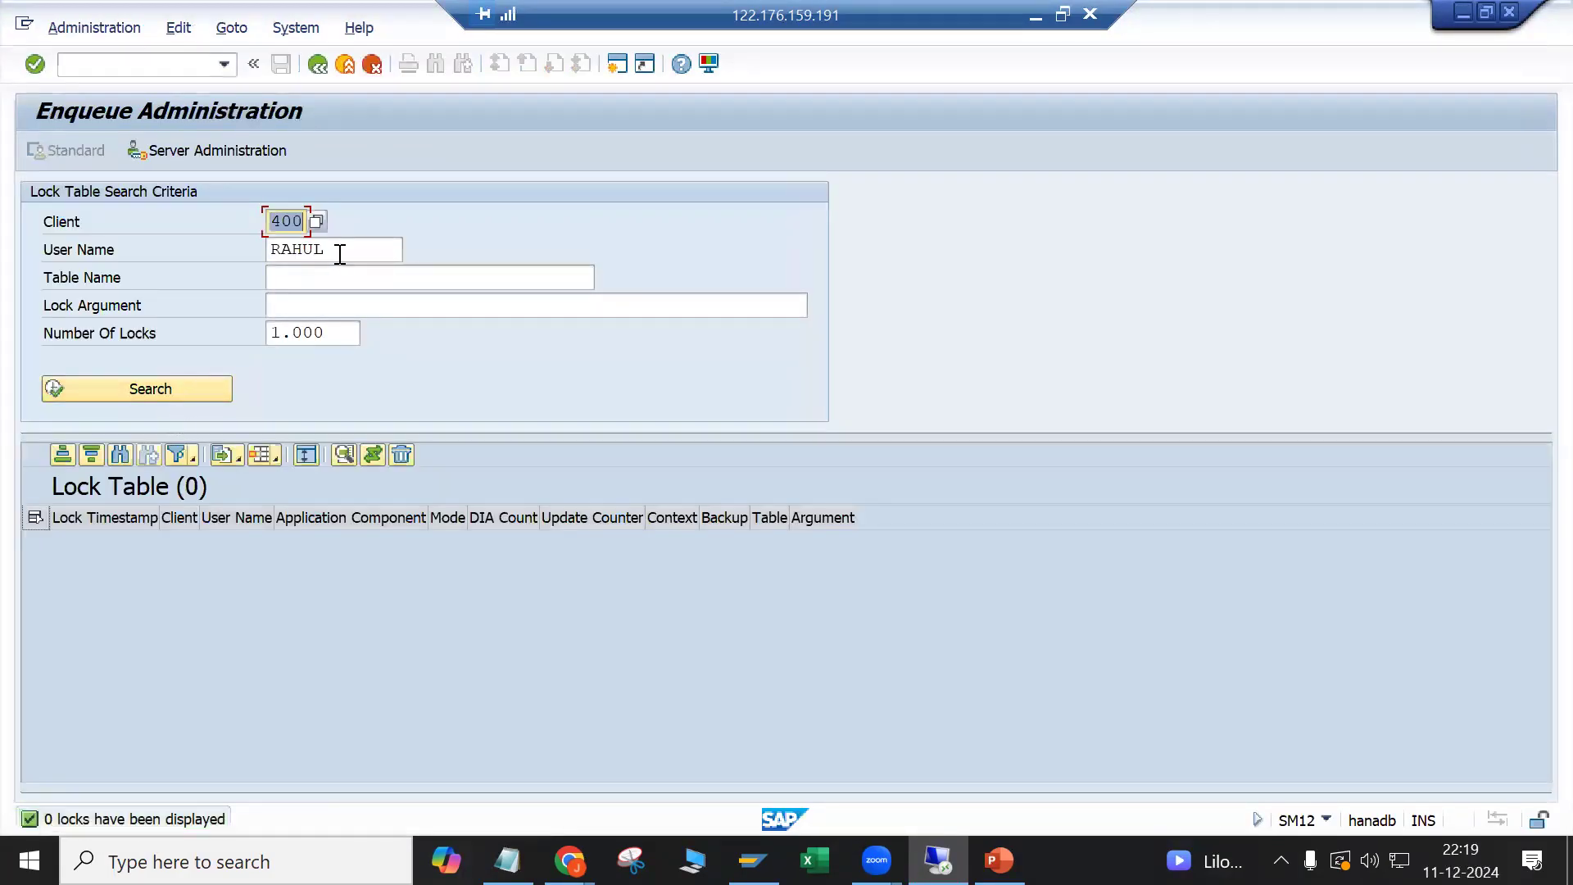
Step: Search the lock table for the user ID named in the locked data message of the Assign company code to company activity
{"action": "double_click", "coordinate": [340, 254]}
{"action": "key", "text": "BackSpace"}
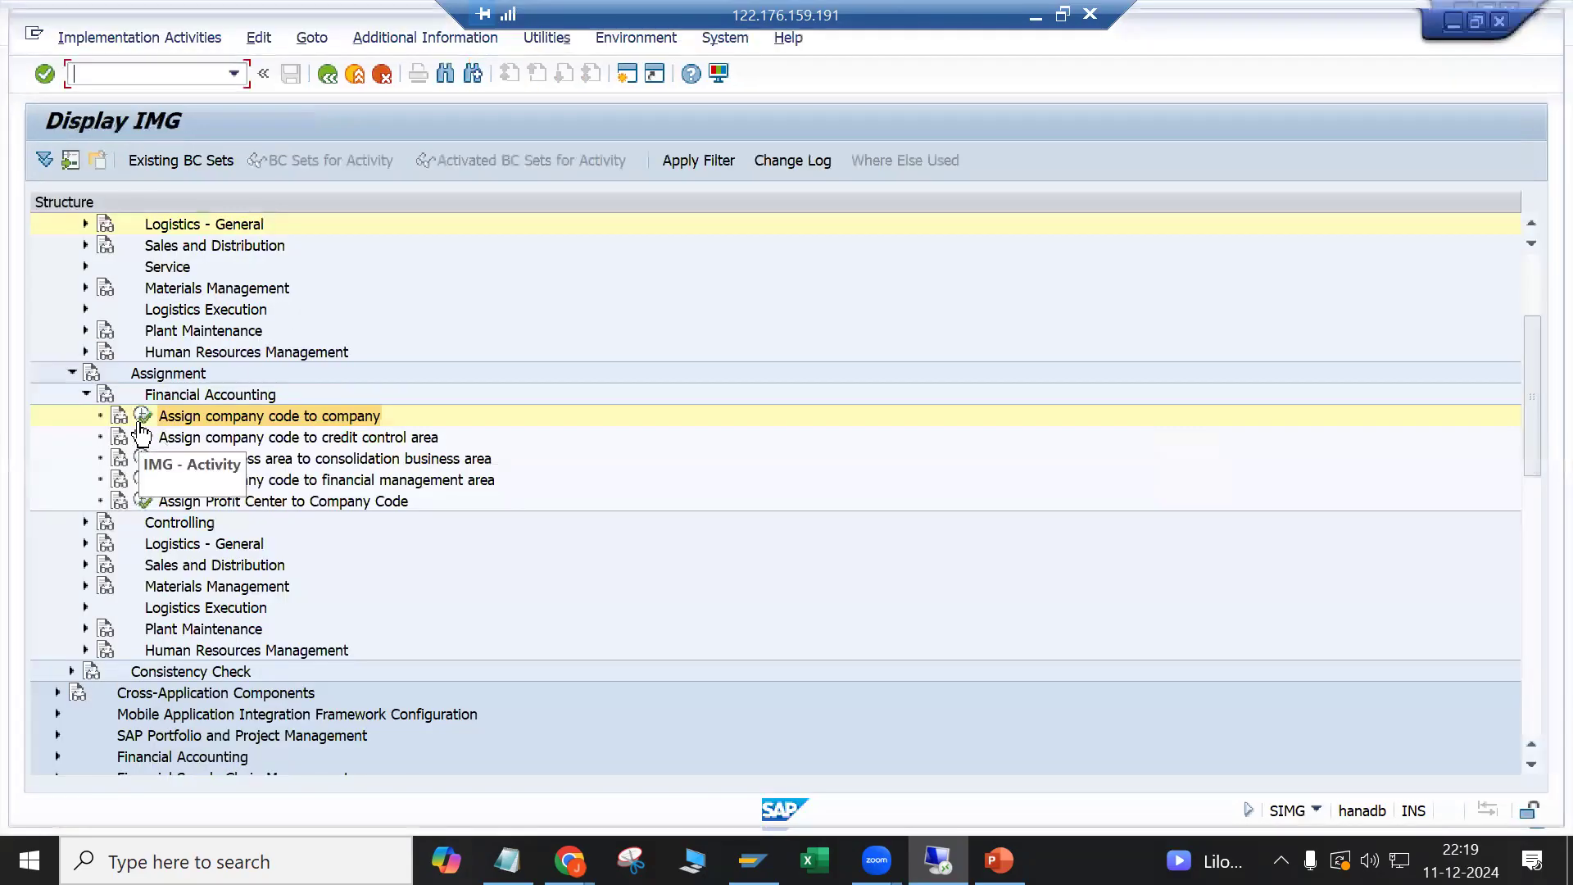
{"action": "left_click", "coordinate": [142, 418]}
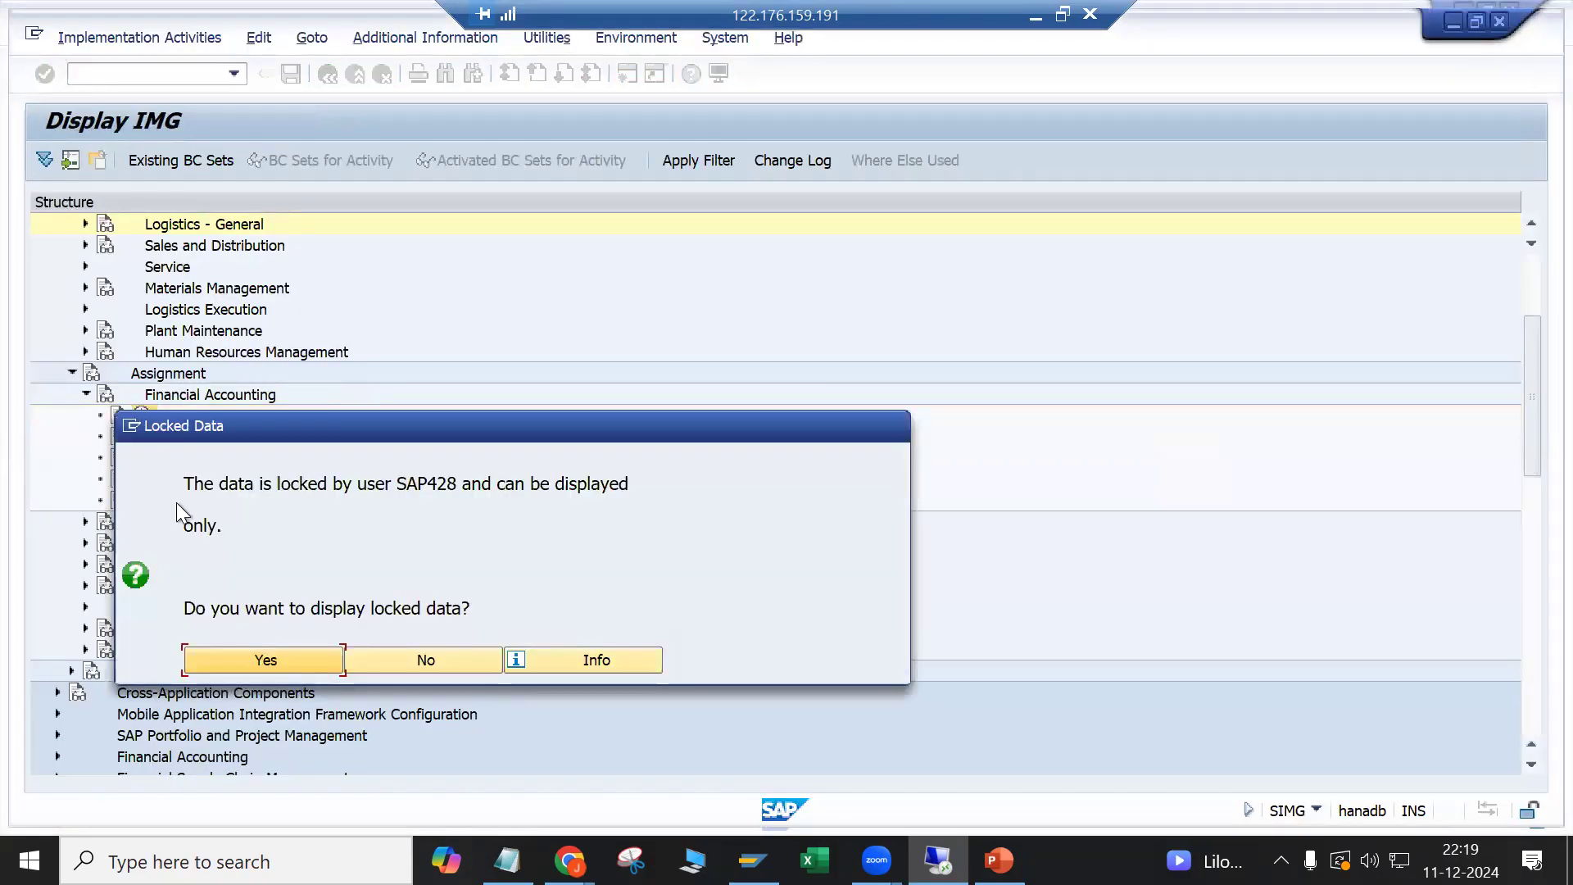
{"action": "double_click", "coordinate": [416, 485]}
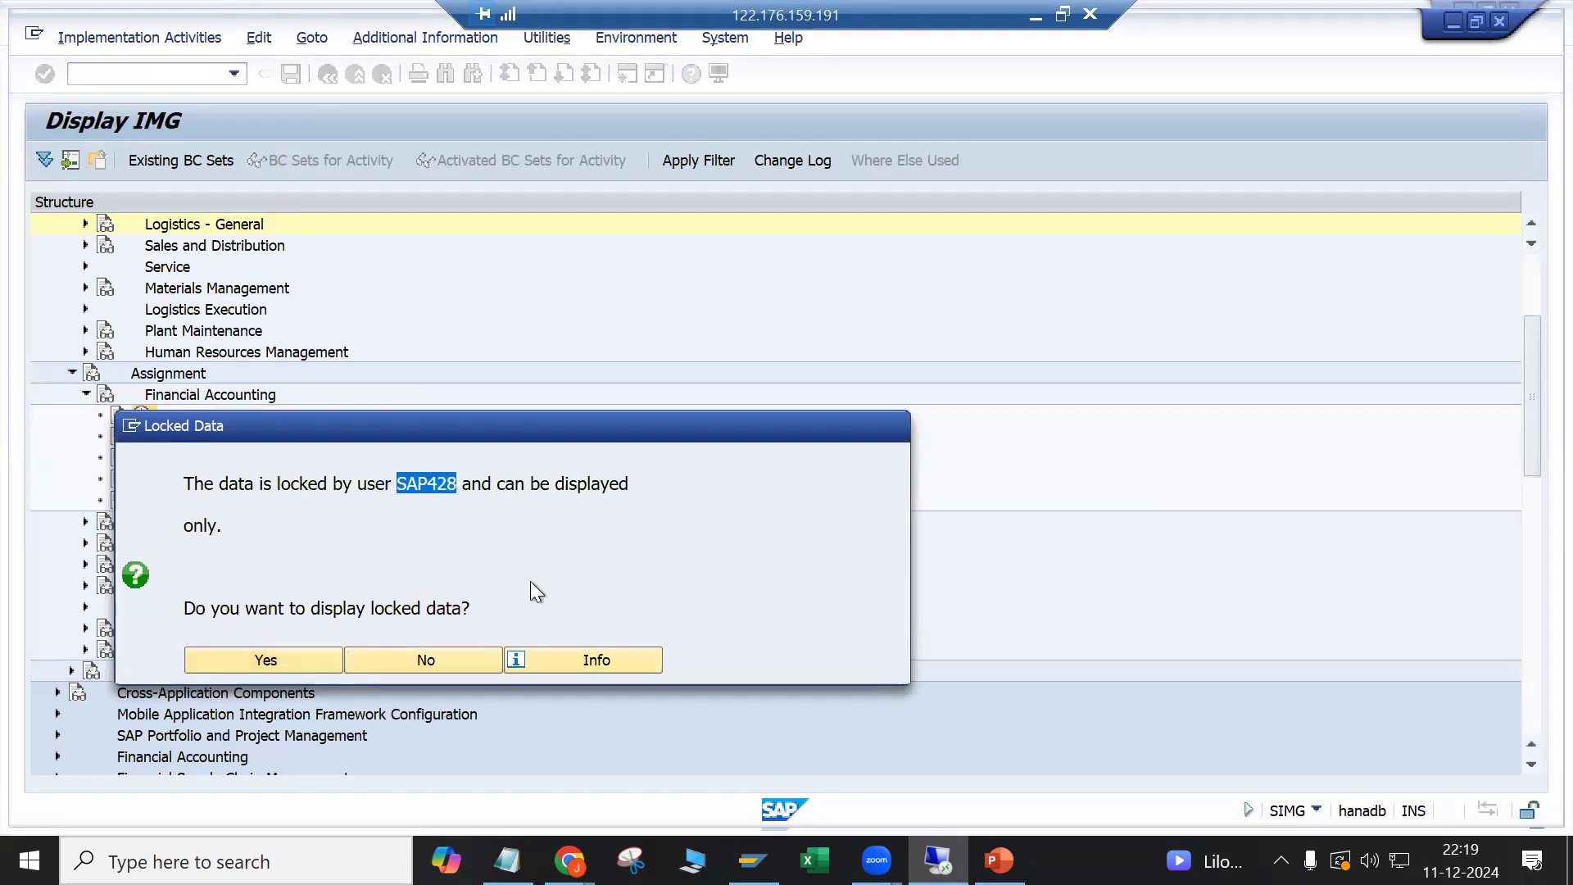
{"action": "key", "text": "ctrl+c"}
{"action": "key", "text": "alt+Tab"}
{"action": "key", "text": "ctrl+v"}
{"action": "left_click", "coordinate": [163, 388]}
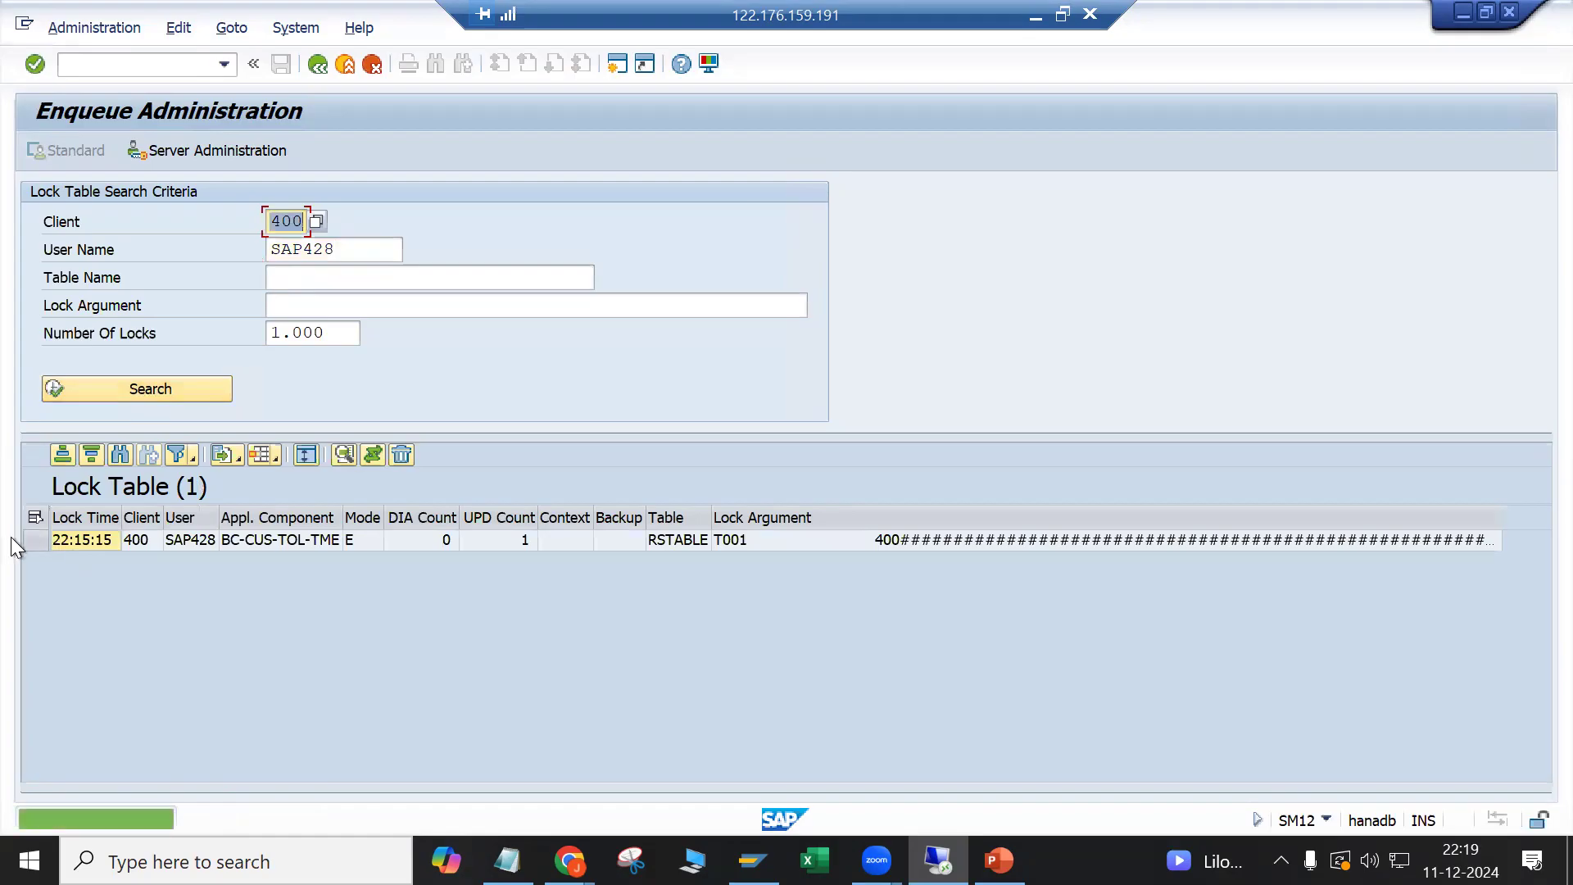
Step: Delete the T001 lock entry found for that user and leave the lock administration
{"action": "left_click", "coordinate": [34, 540]}
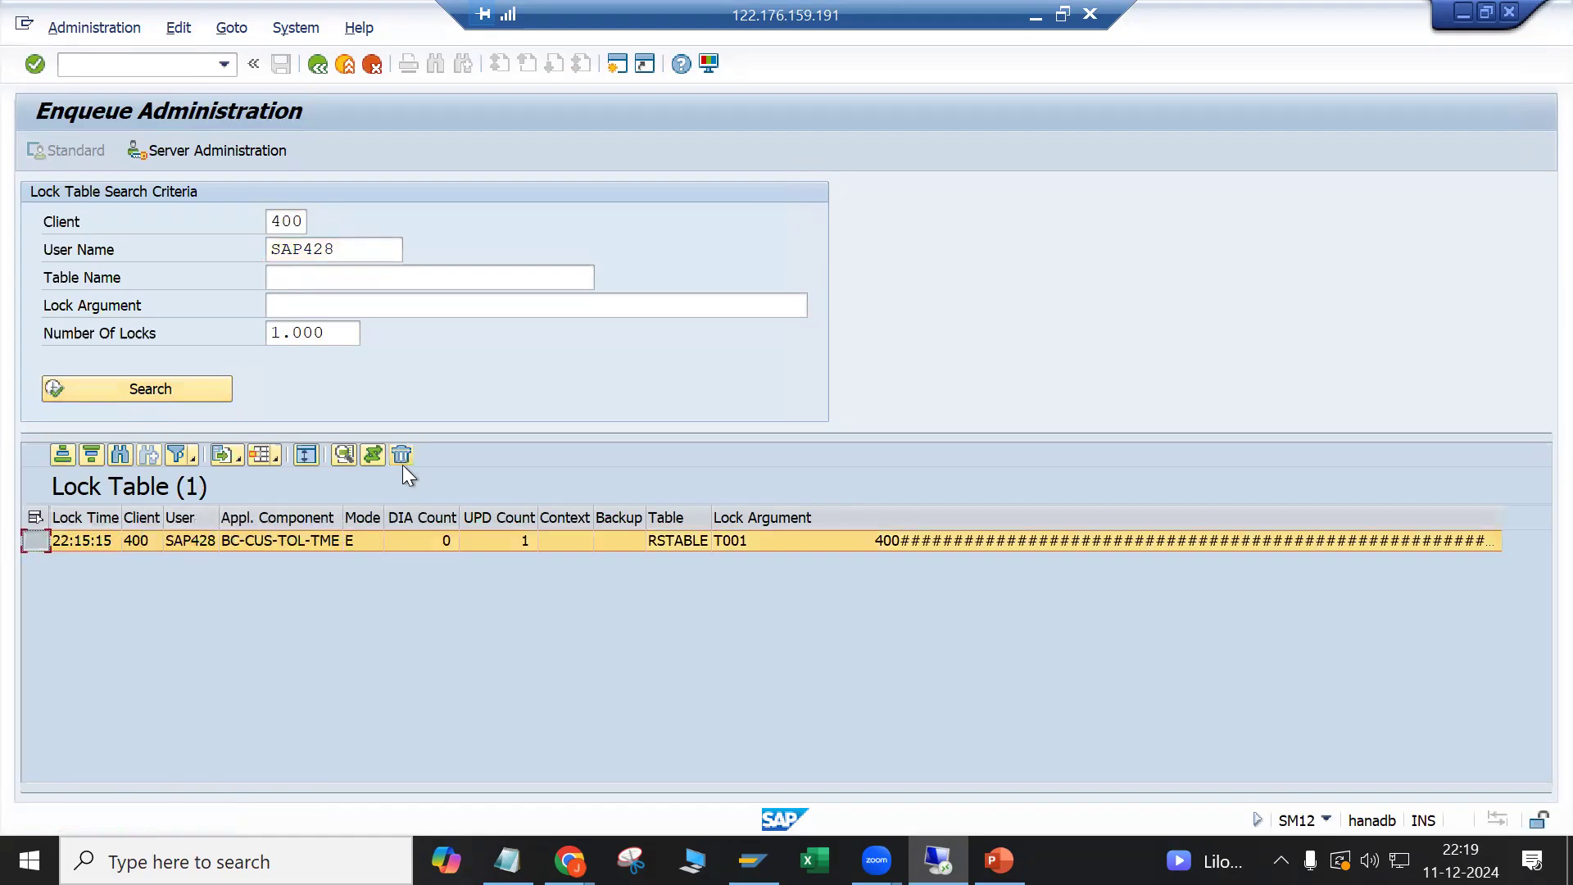
{"action": "left_click", "coordinate": [402, 457]}
{"action": "left_click", "coordinate": [375, 539]}
{"action": "left_click", "coordinate": [318, 64]}
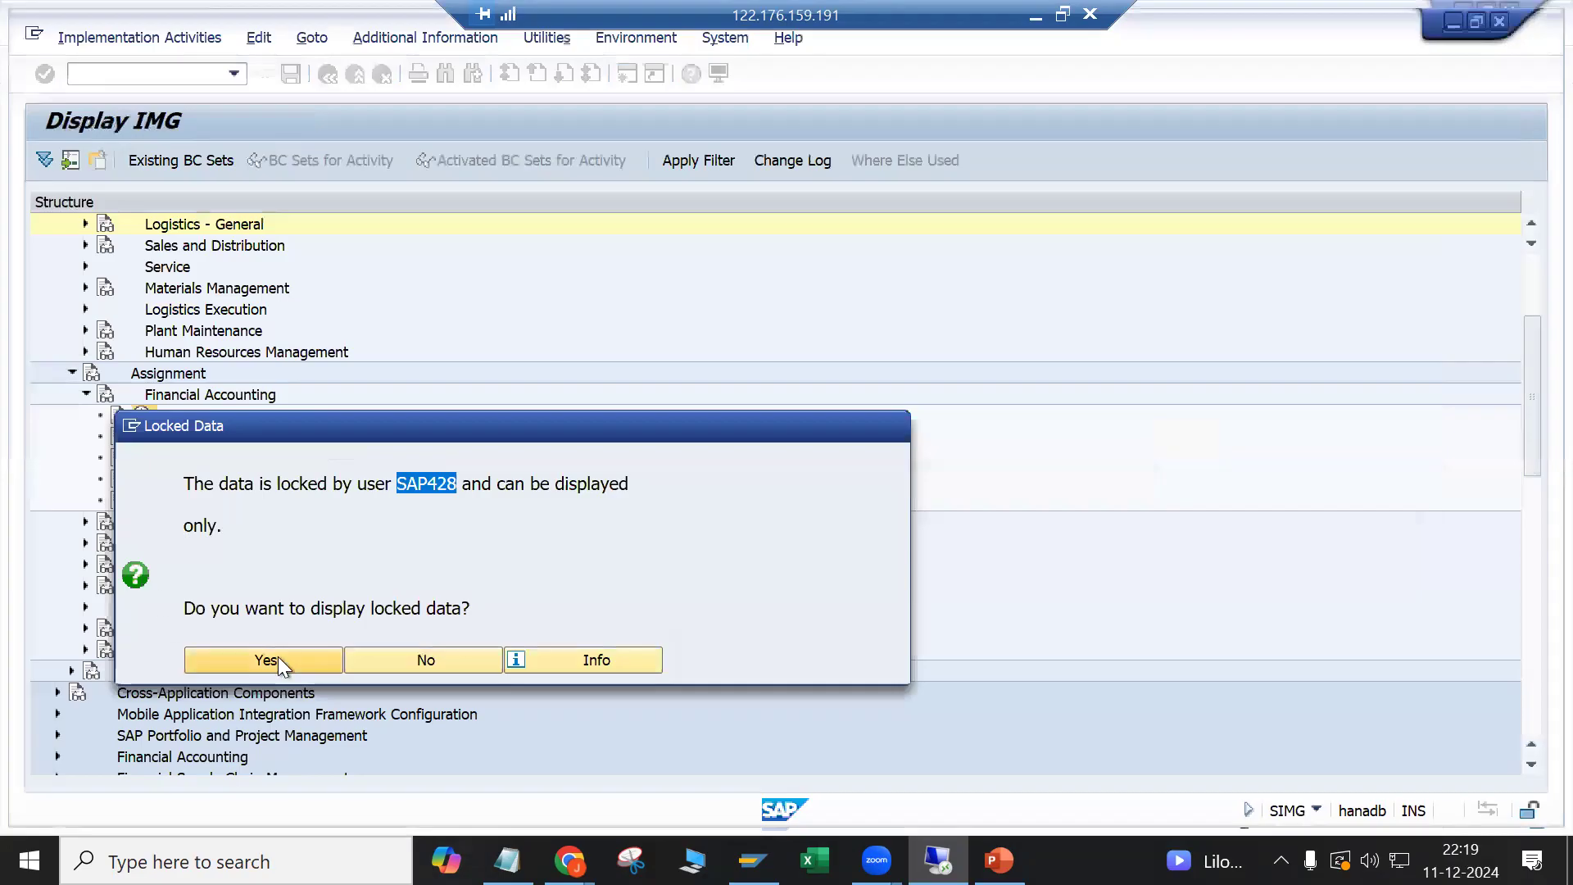
Step: Display the company code to company assignments, switch the view to change mode, and position the list at company code LG01
{"action": "left_click", "coordinate": [278, 656]}
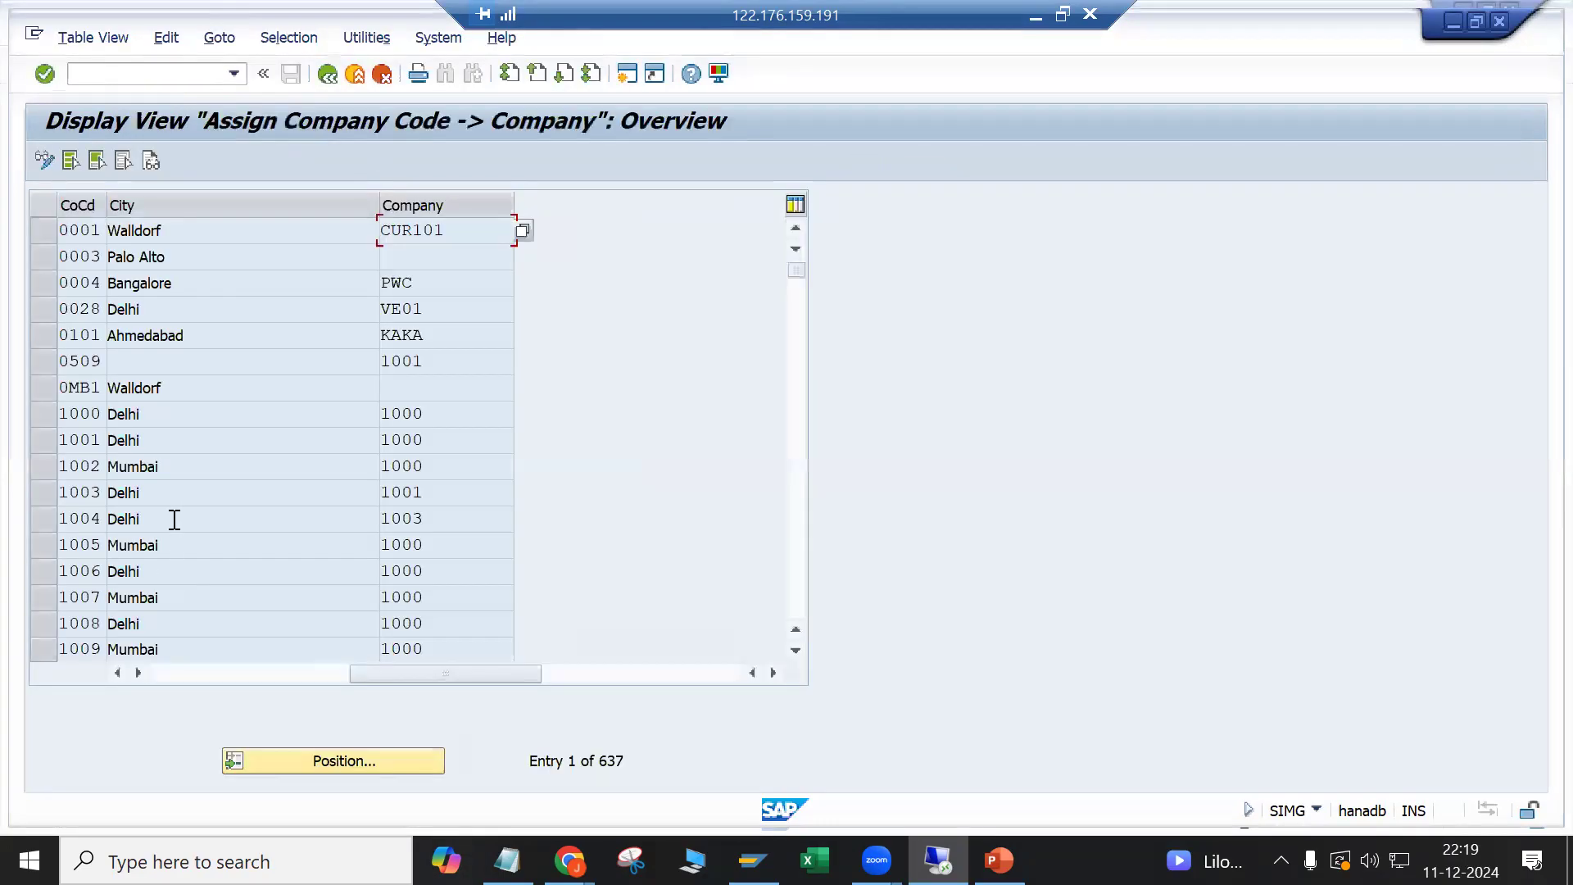
{"action": "left_click", "coordinate": [45, 160]}
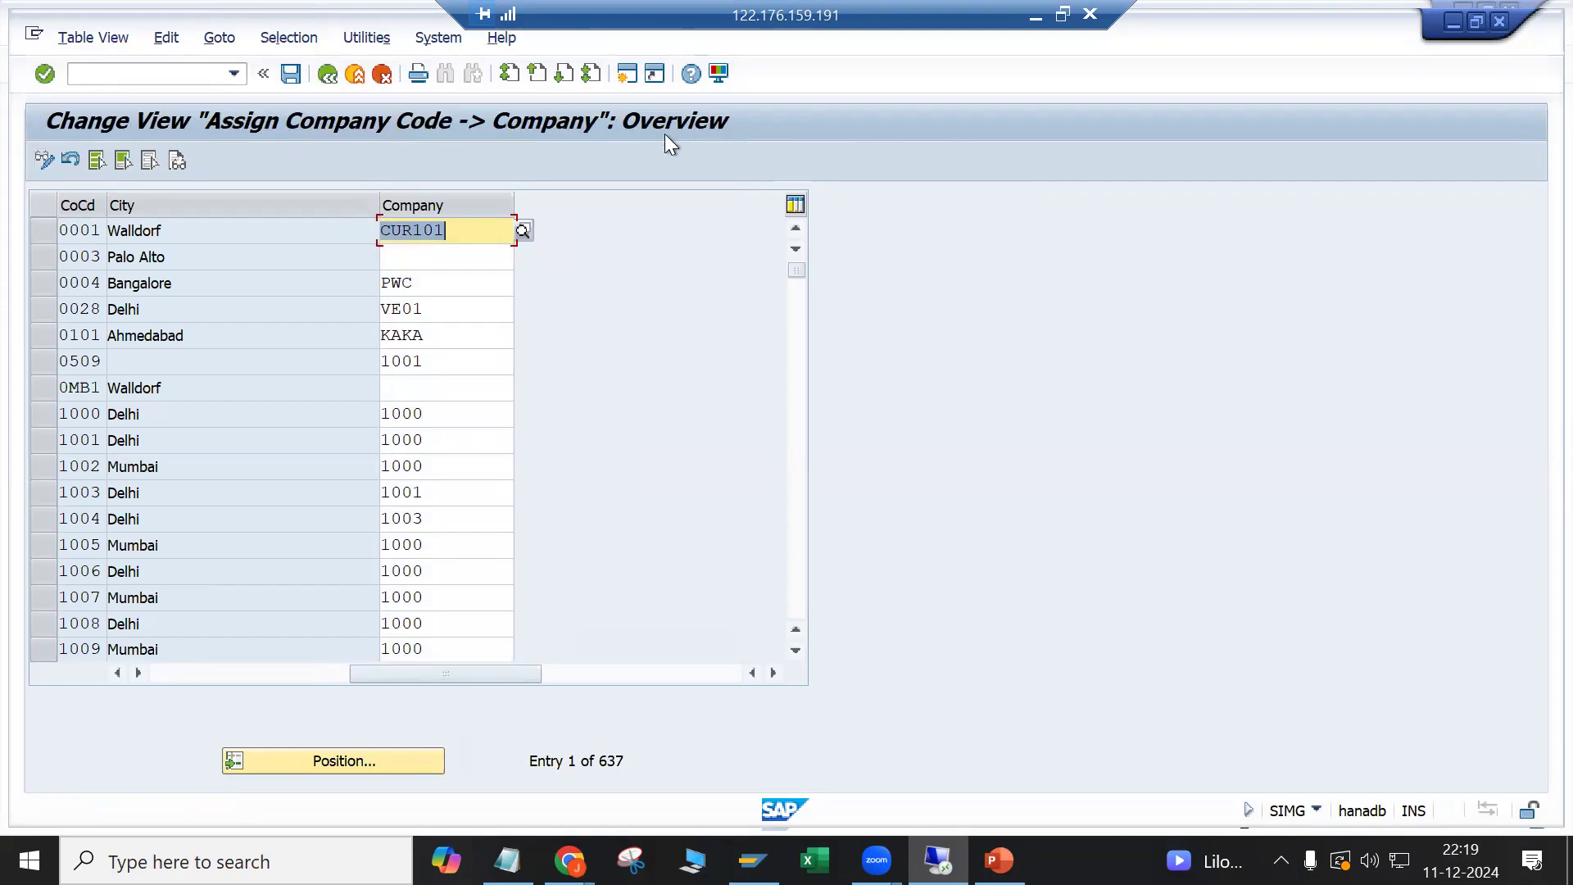
{"action": "left_click", "coordinate": [372, 761]}
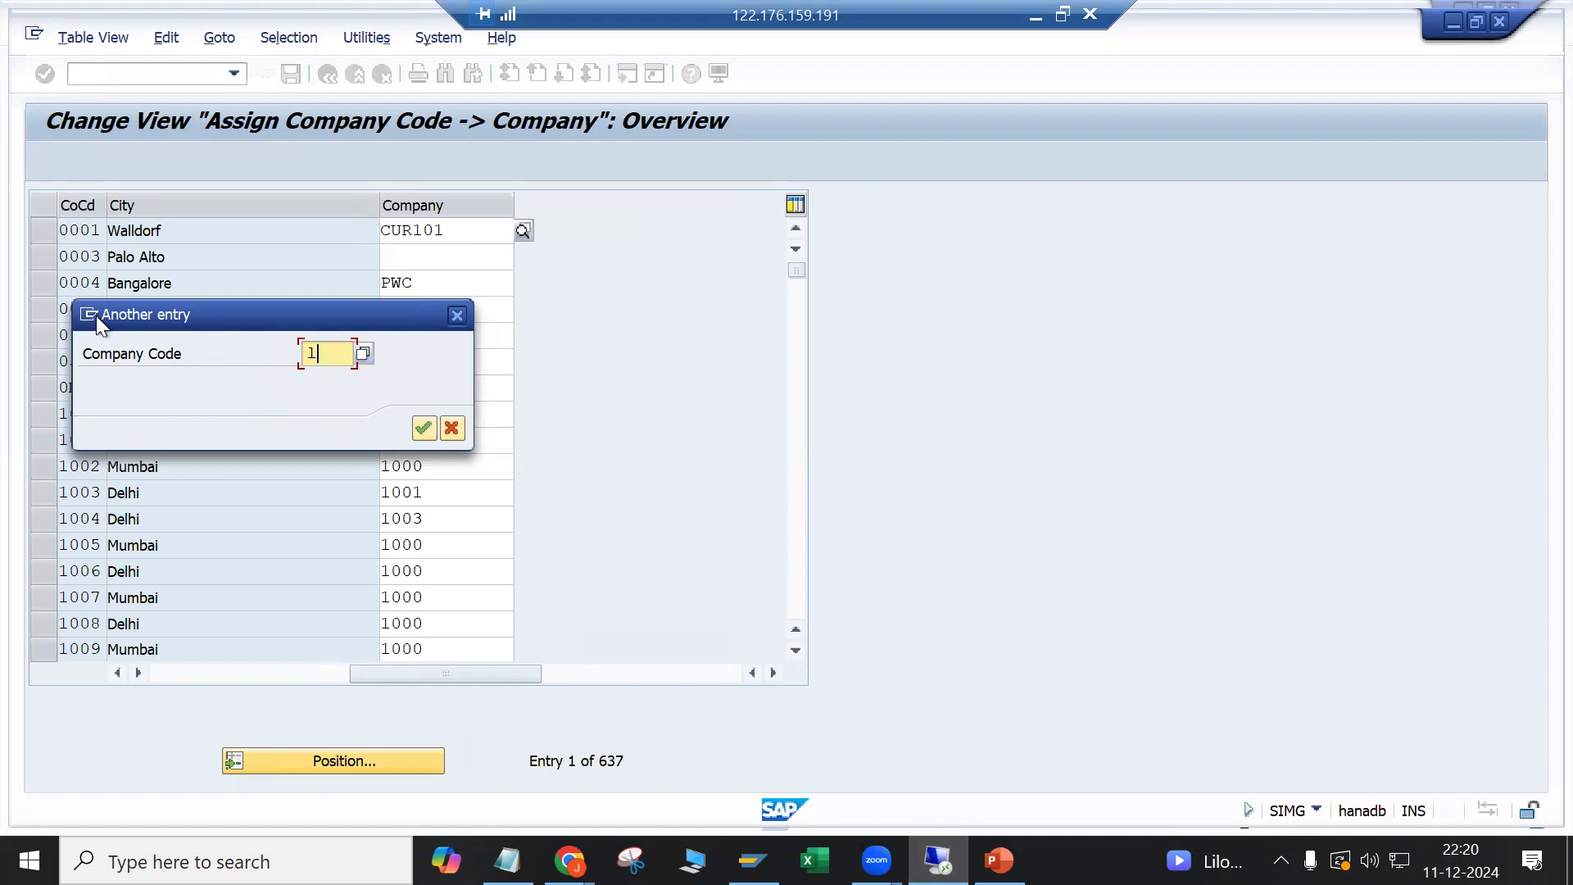
{"action": "type", "text": "phg"}
{"action": "key", "text": "Return"}
{"action": "left_click", "coordinate": [578, 365]}
{"action": "key", "text": "BackSpace"}
{"action": "key", "text": "BackSpace"}
{"action": "key", "text": "BackSpace"}
{"action": "key", "text": "BackSpace"}
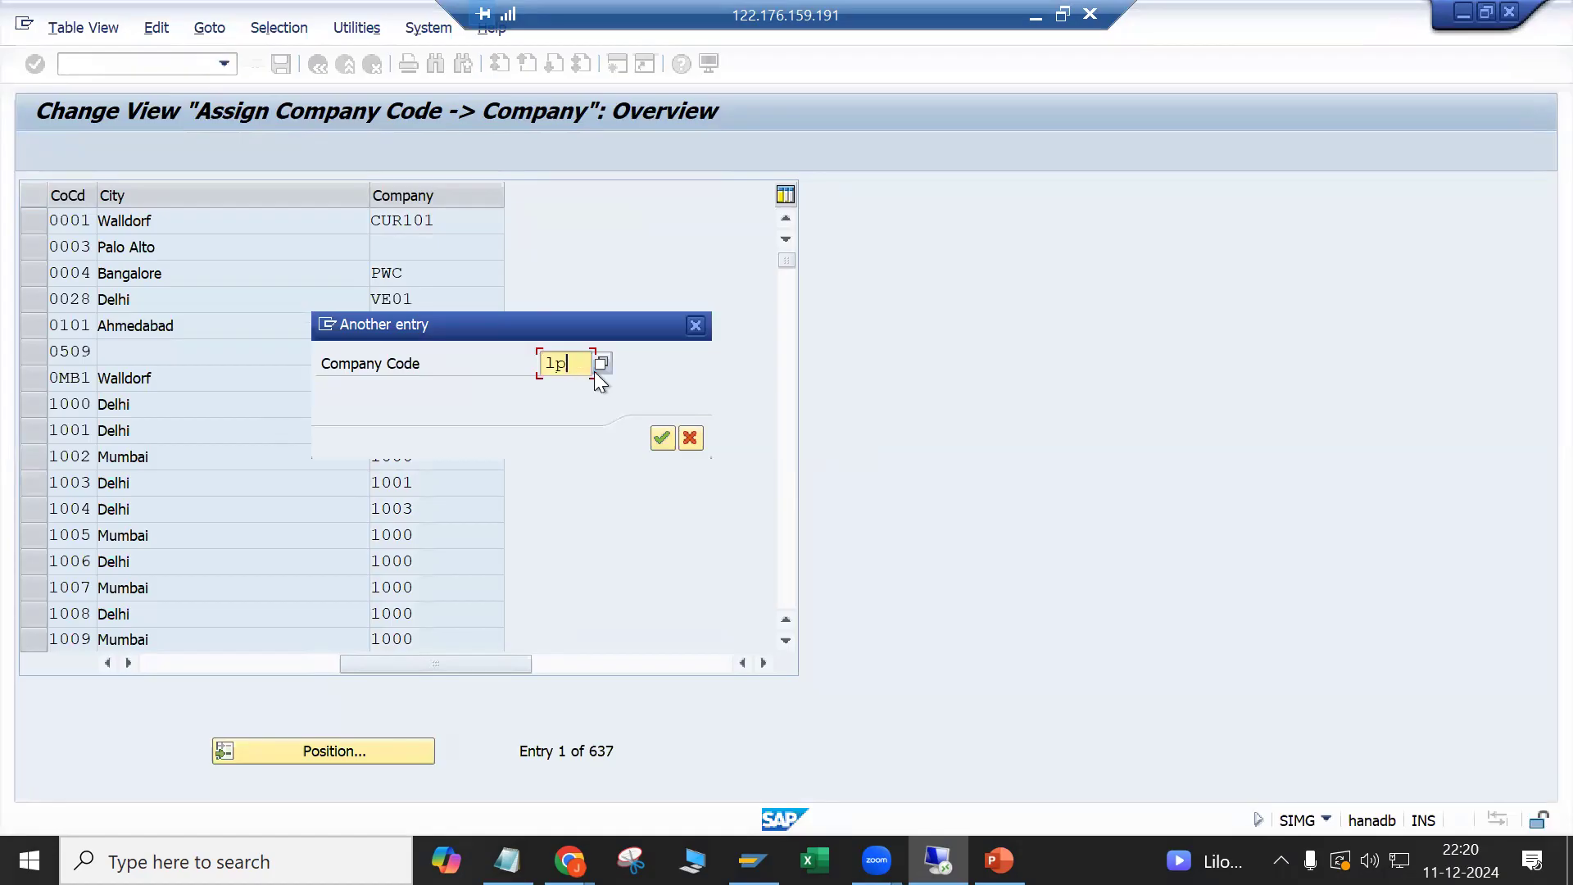
{"action": "type", "text": "lg01"}
{"action": "key", "text": "Return"}
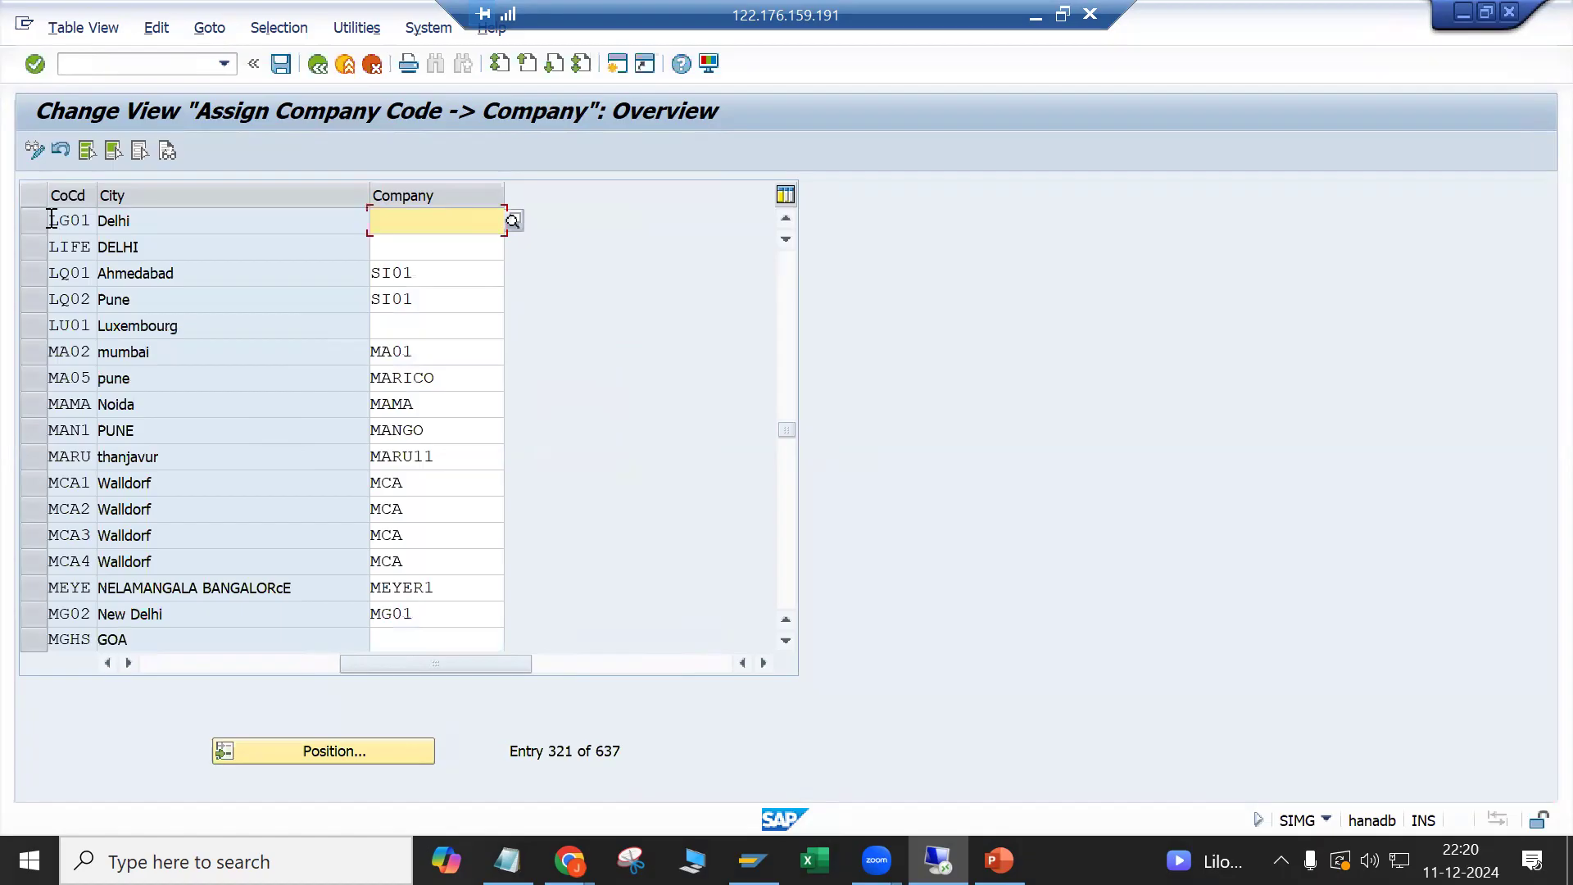
Step: Open the value help for the company of company code LG01 and search its list for "lg"
{"action": "left_click", "coordinate": [513, 221]}
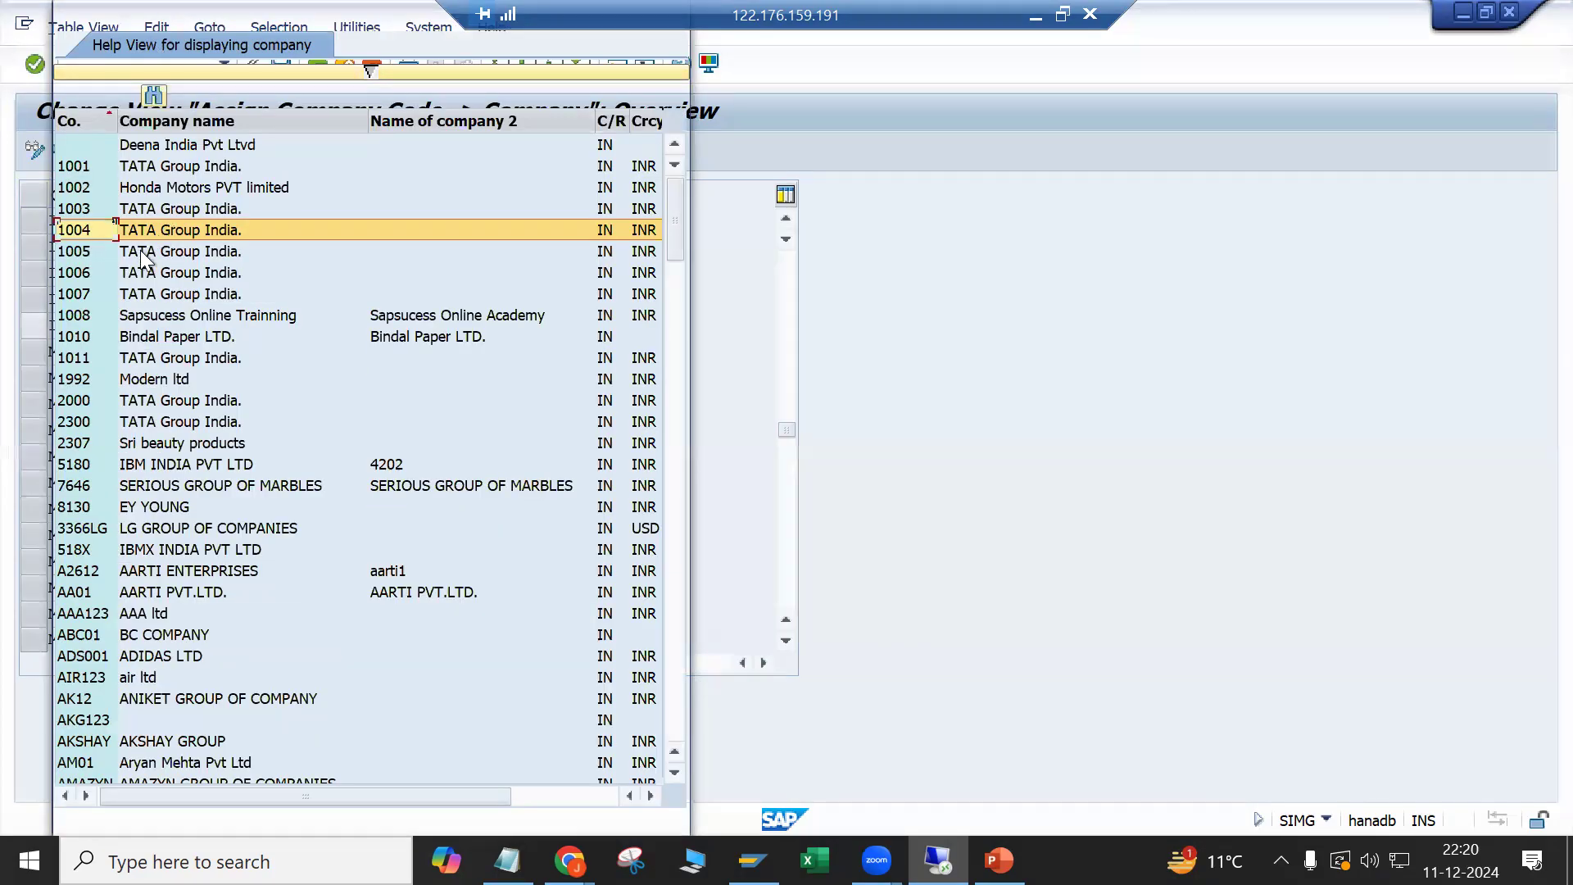
{"action": "scroll", "coordinate": [164, 246], "scroll_direction": "down", "scroll_amount": 10}
{"action": "scroll", "coordinate": [160, 283], "scroll_direction": "up", "scroll_amount": 3}
{"action": "scroll", "coordinate": [179, 292], "scroll_direction": "up", "scroll_amount": 6}
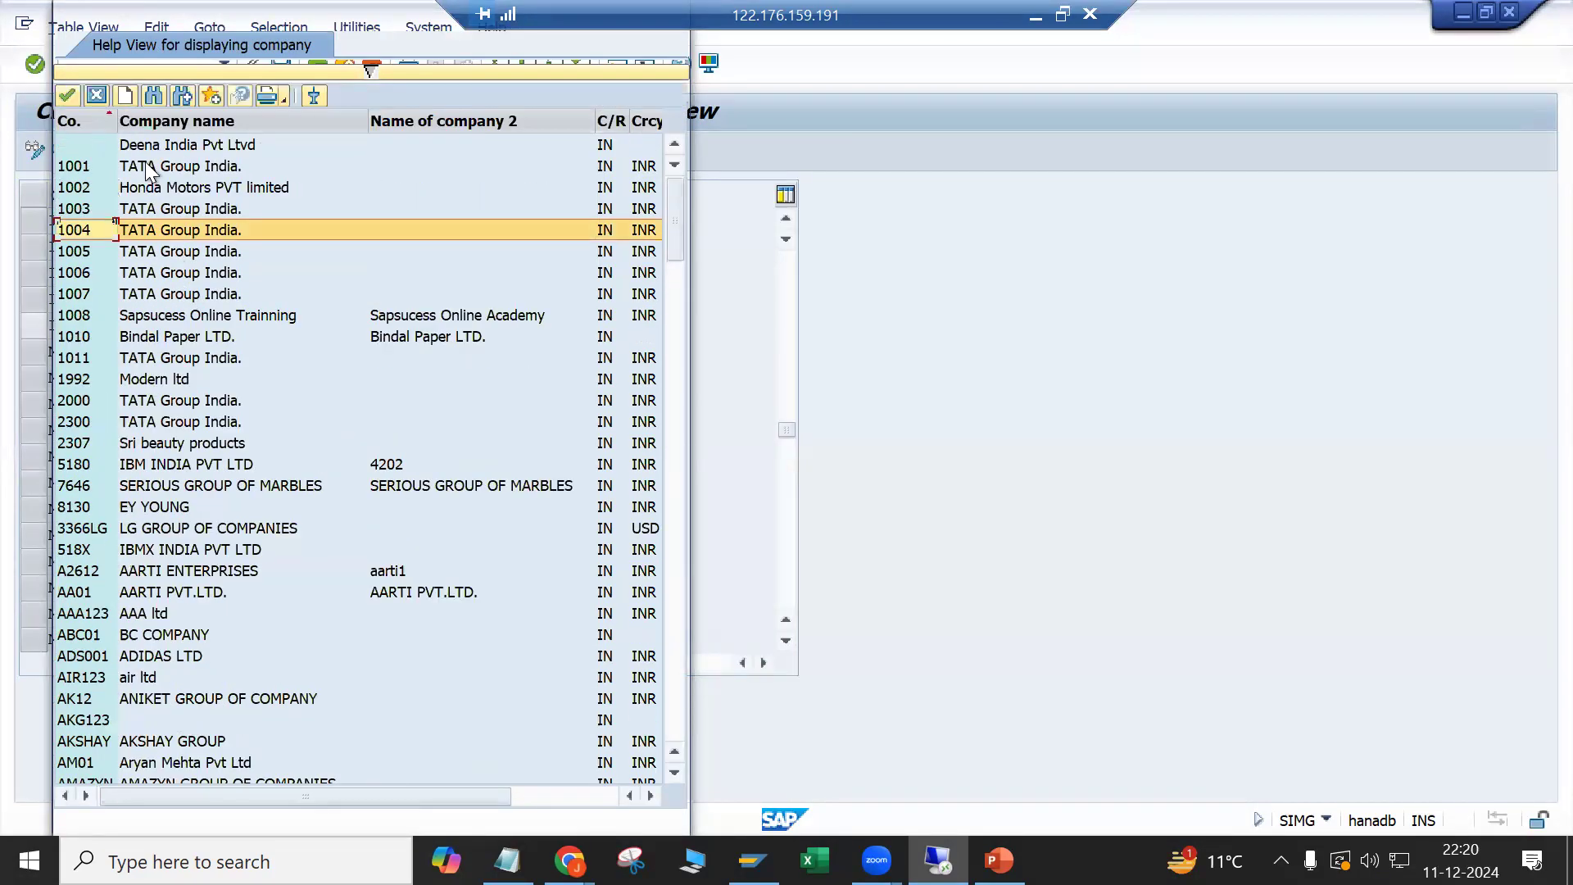
{"action": "left_click", "coordinate": [153, 96]}
{"action": "type", "text": "lg"}
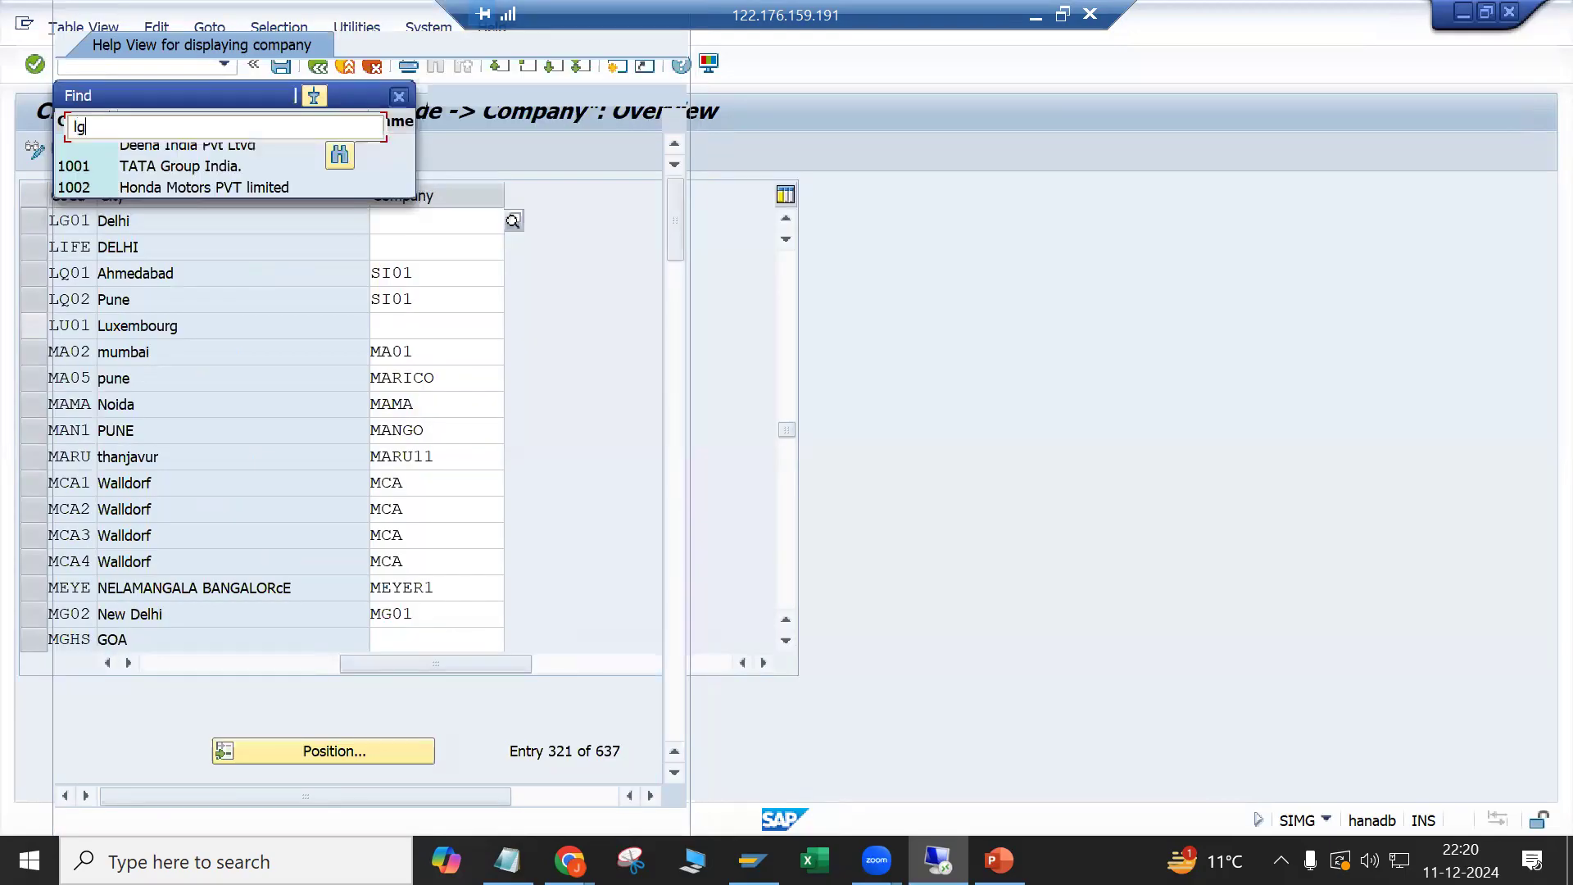
{"action": "key", "text": "Return"}
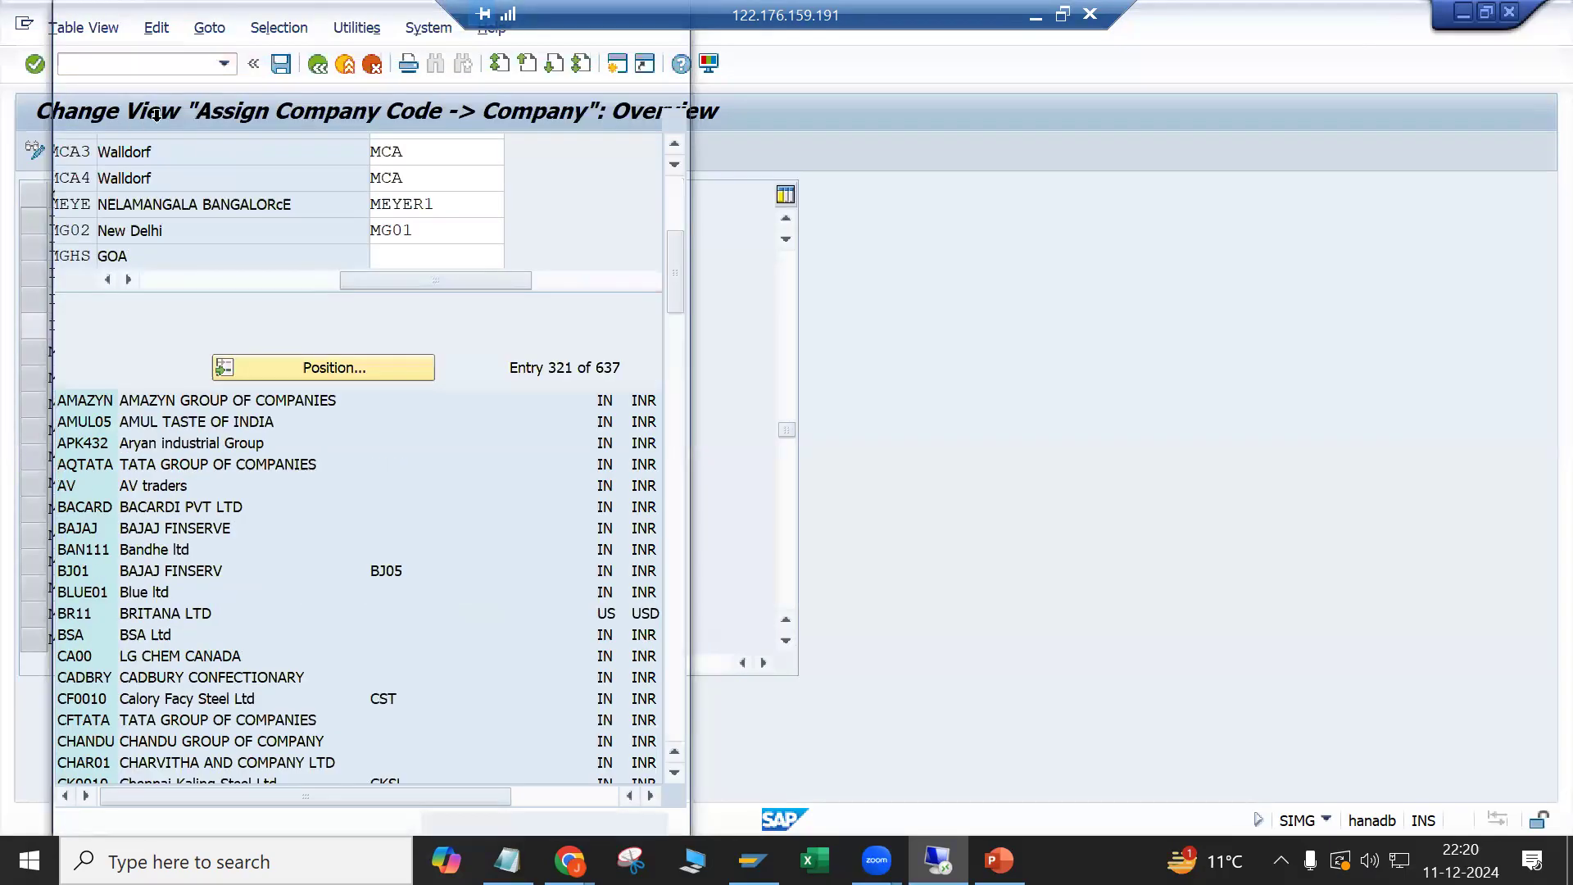
{"action": "left_click_drag", "start_coordinate": [300, 43], "coordinate": [846, 131]}
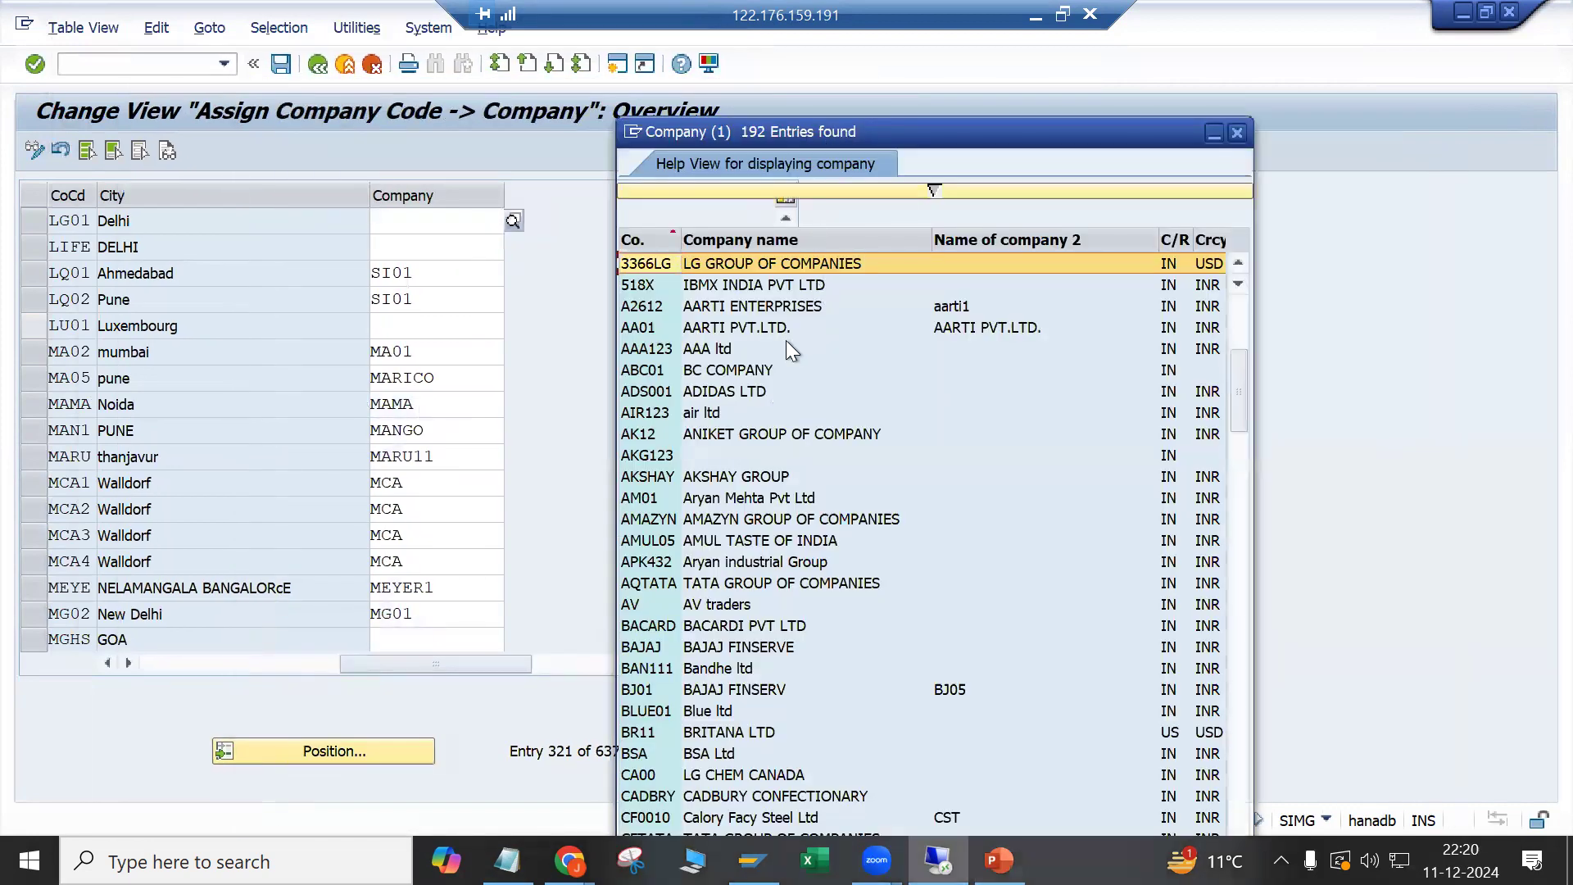
Step: Check the company ID in the Org Structure 1 notes and restrict the company value help to LG01
{"action": "left_click", "coordinate": [908, 190]}
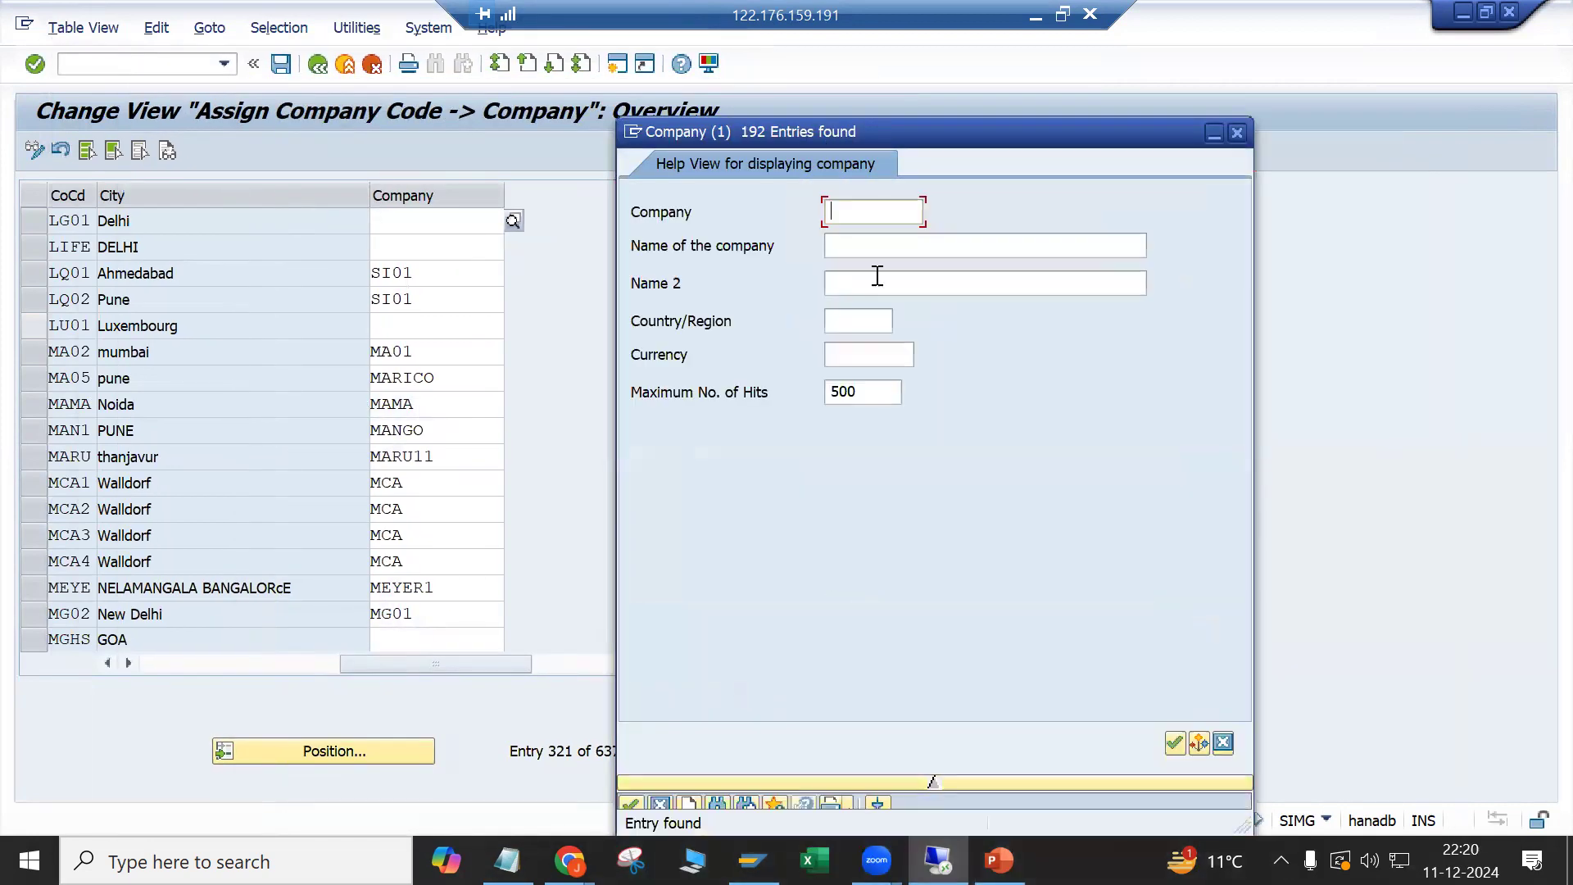
{"action": "left_click", "coordinate": [845, 213]}
{"action": "type", "text": "LG"}
{"action": "key", "text": "alt+Tab"}
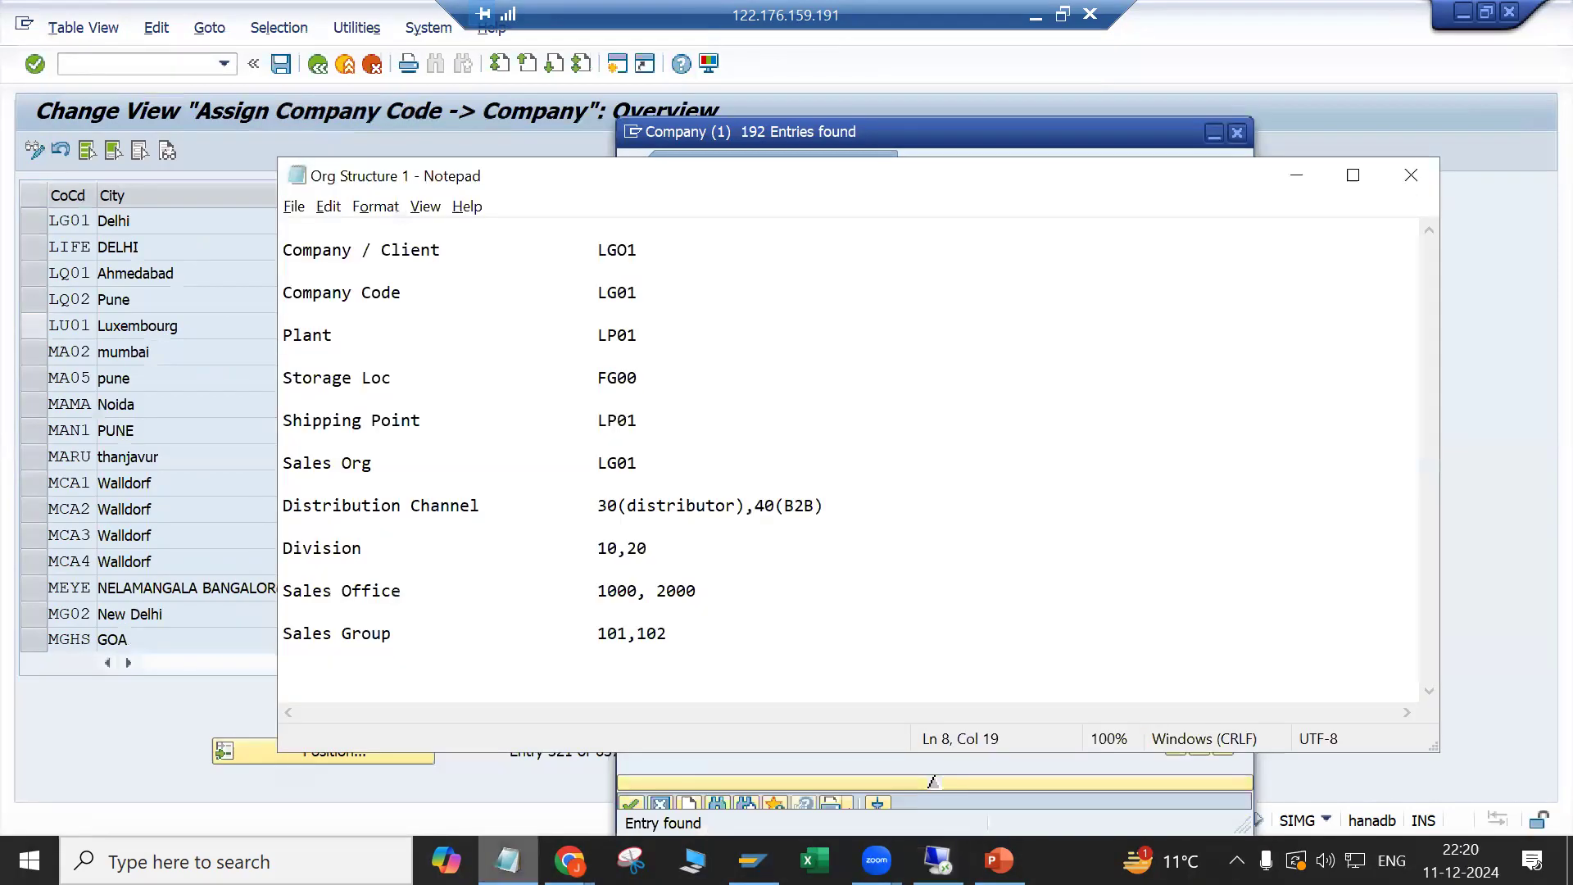
{"action": "key", "text": "alt+Tab"}
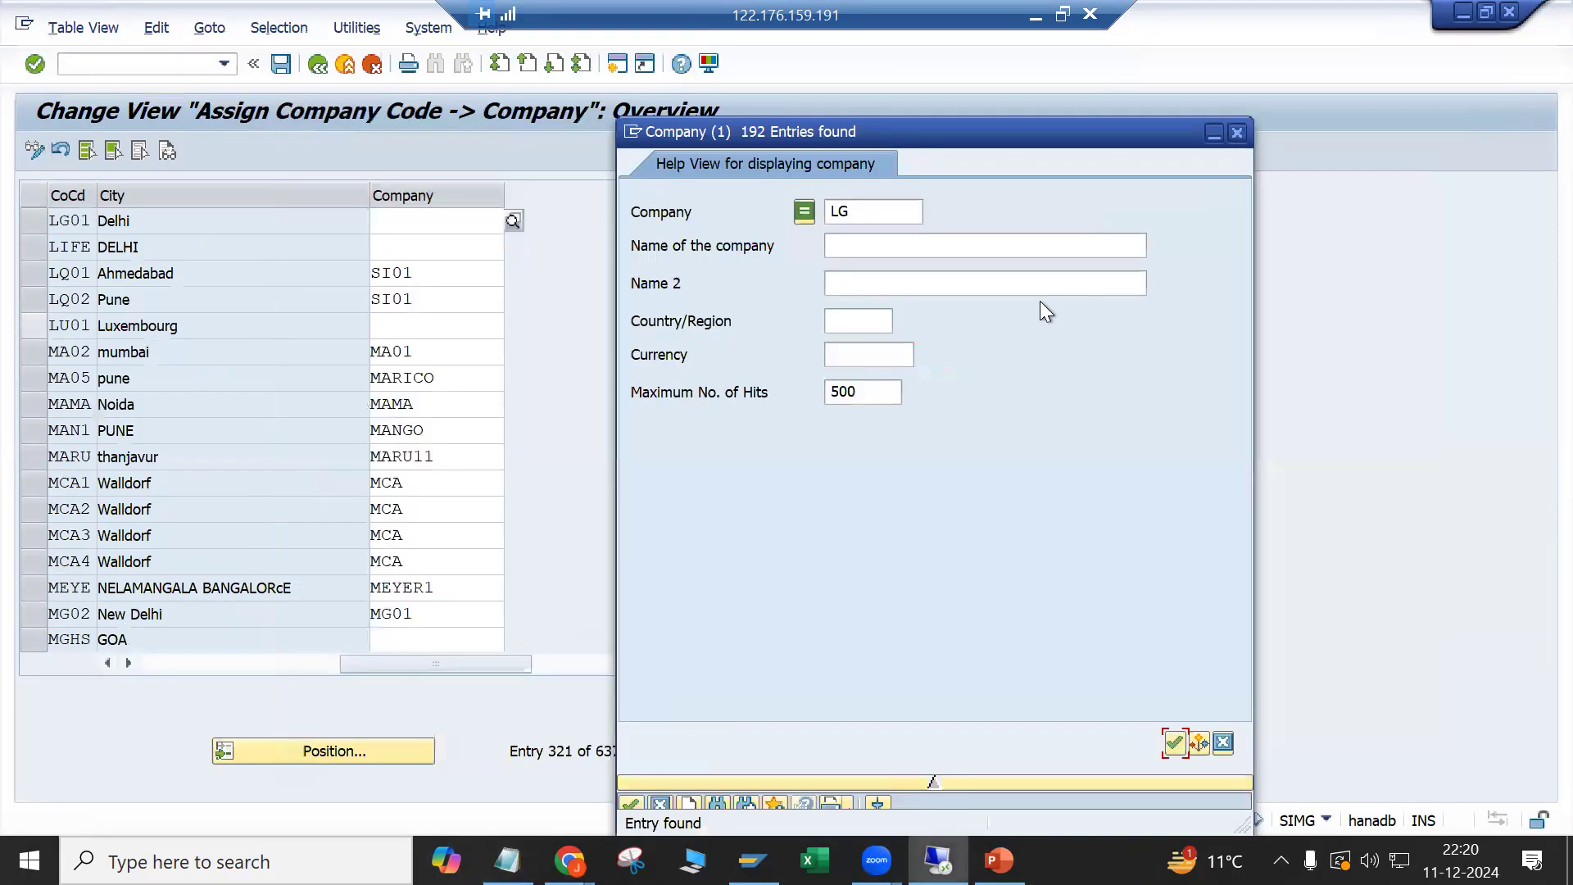
{"action": "left_click", "coordinate": [859, 213]}
{"action": "type", "text": "01"}
{"action": "key", "text": "Return"}
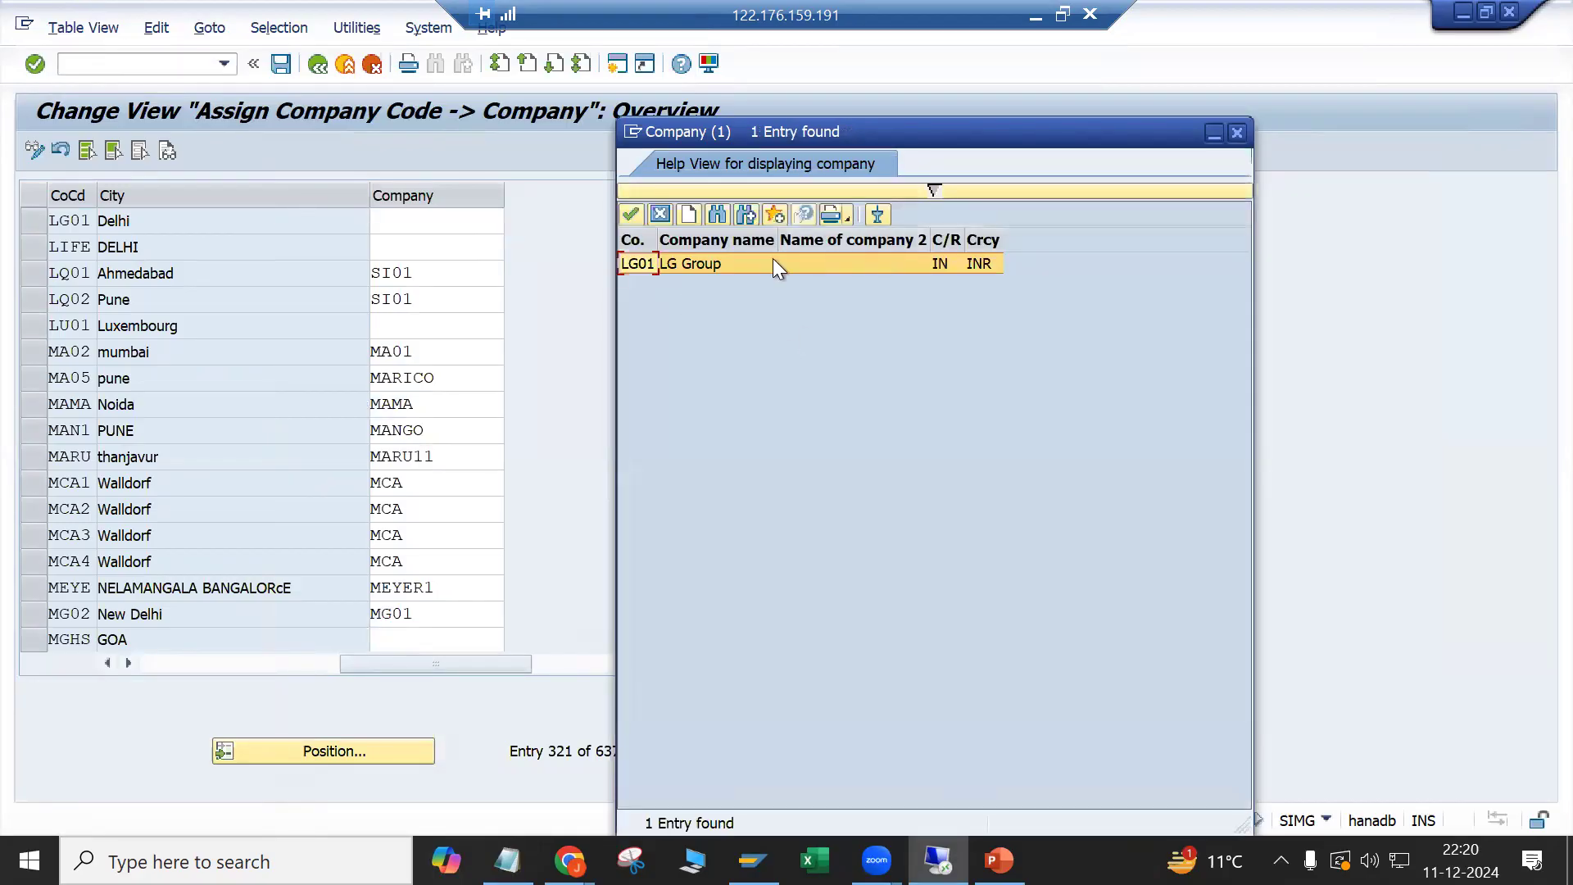
Step: Assign company LG01 to company code LG01, save it in the "LG Org structure - 11 Dec 2024" customizing request, and return to the IMG
{"action": "double_click", "coordinate": [773, 261]}
{"action": "left_click", "coordinate": [441, 219]}
{"action": "key", "text": "Return"}
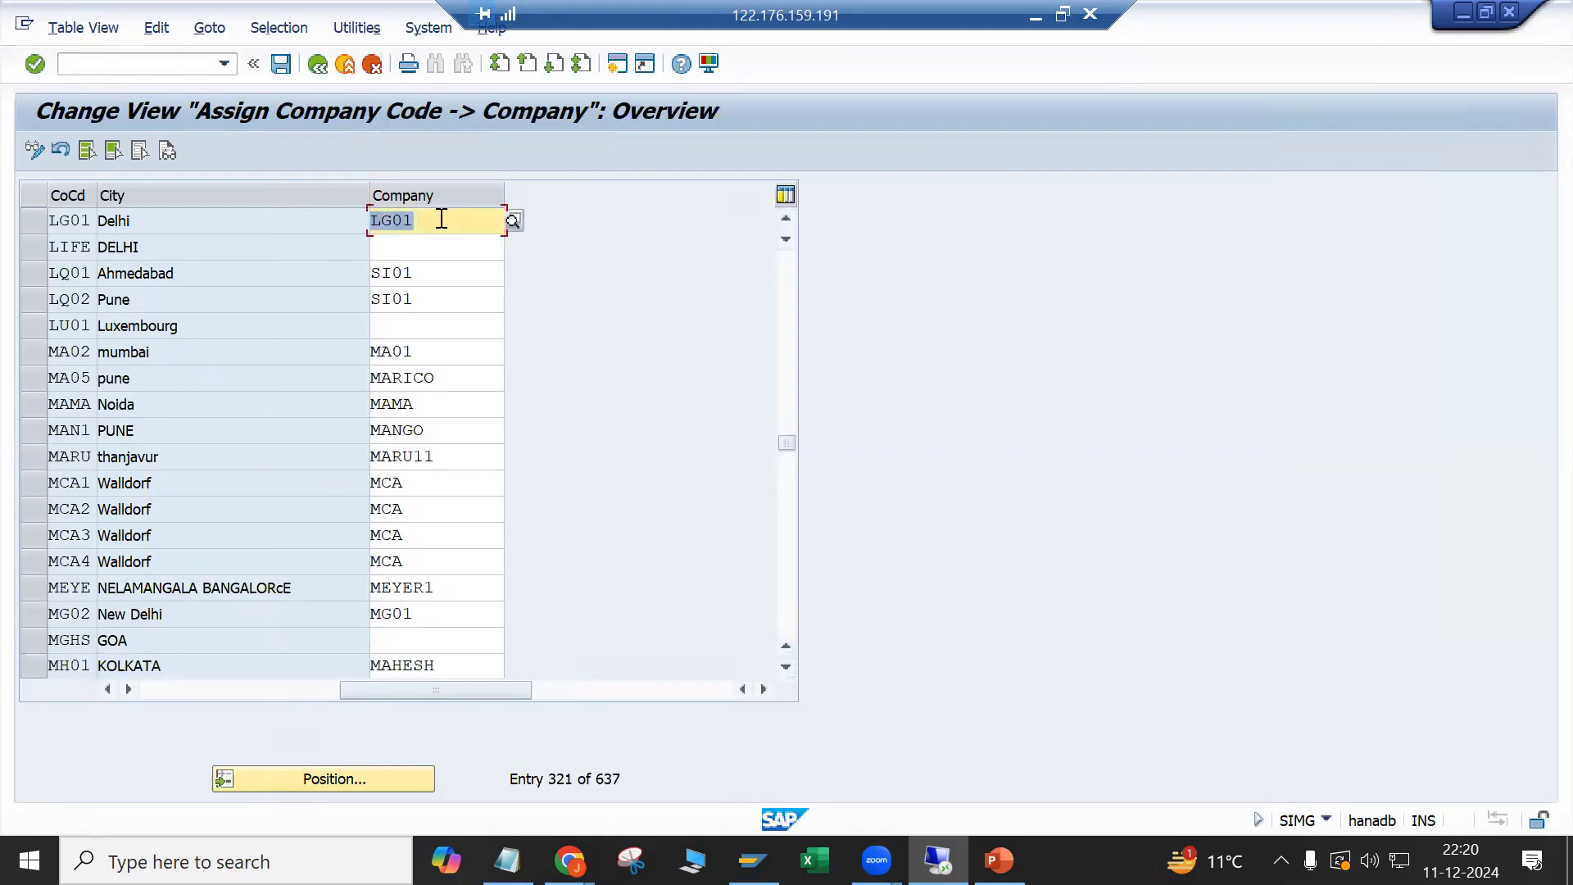
{"action": "left_click", "coordinate": [280, 67]}
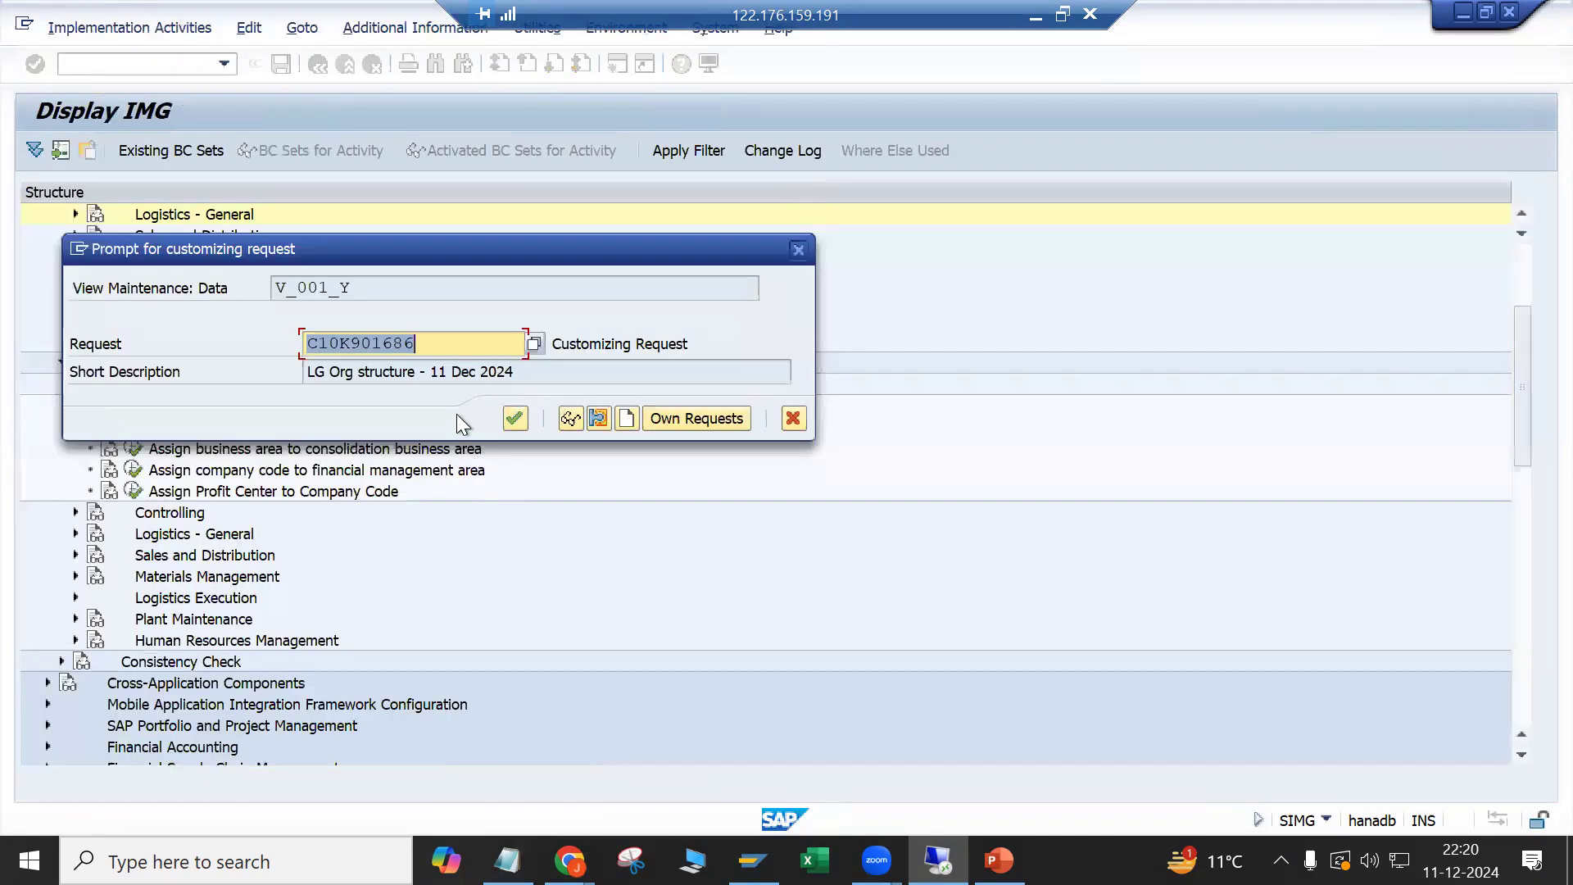
{"action": "left_click", "coordinate": [498, 409]}
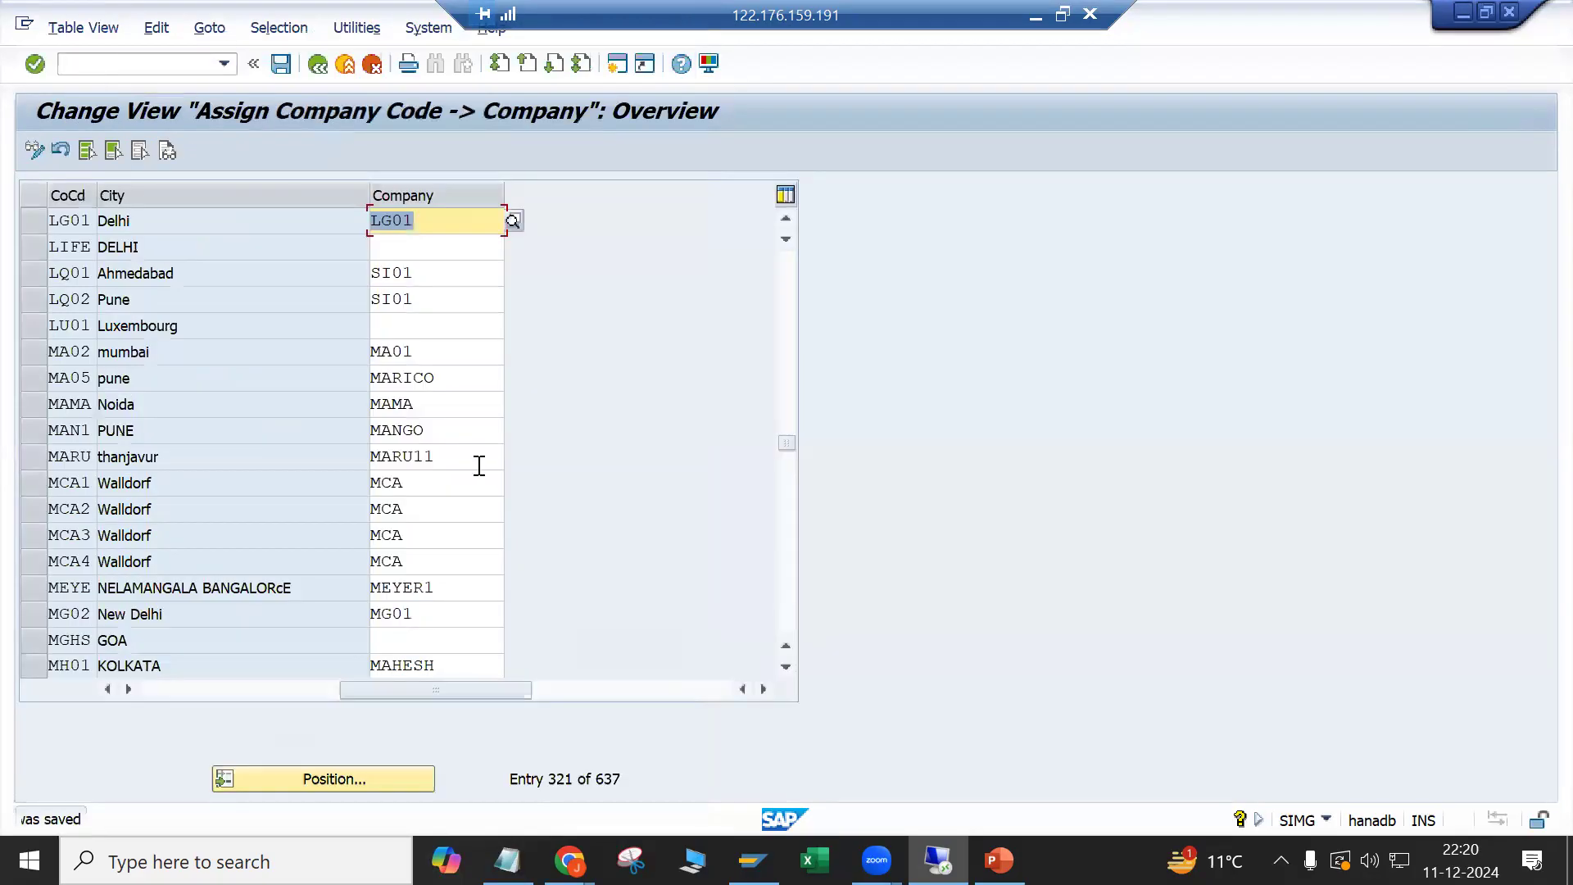
{"action": "left_click", "coordinate": [317, 64]}
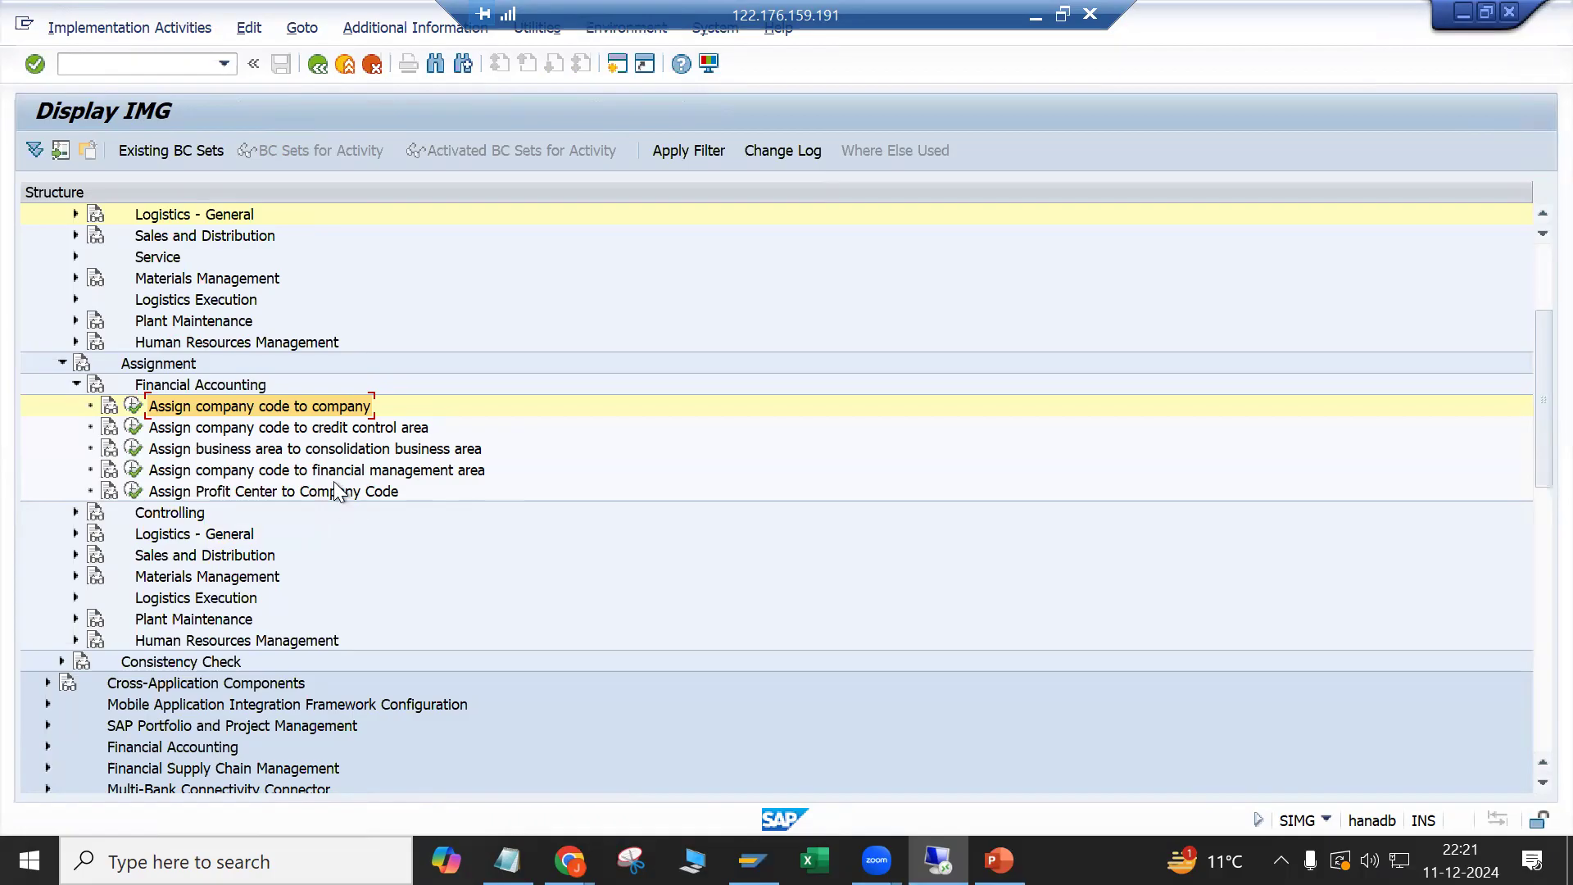
Step: Open Assign plant to company code under the Logistics - General assignments, note the locking user, and display the locked data
{"action": "scroll", "coordinate": [360, 486], "scroll_direction": "down", "scroll_amount": 1}
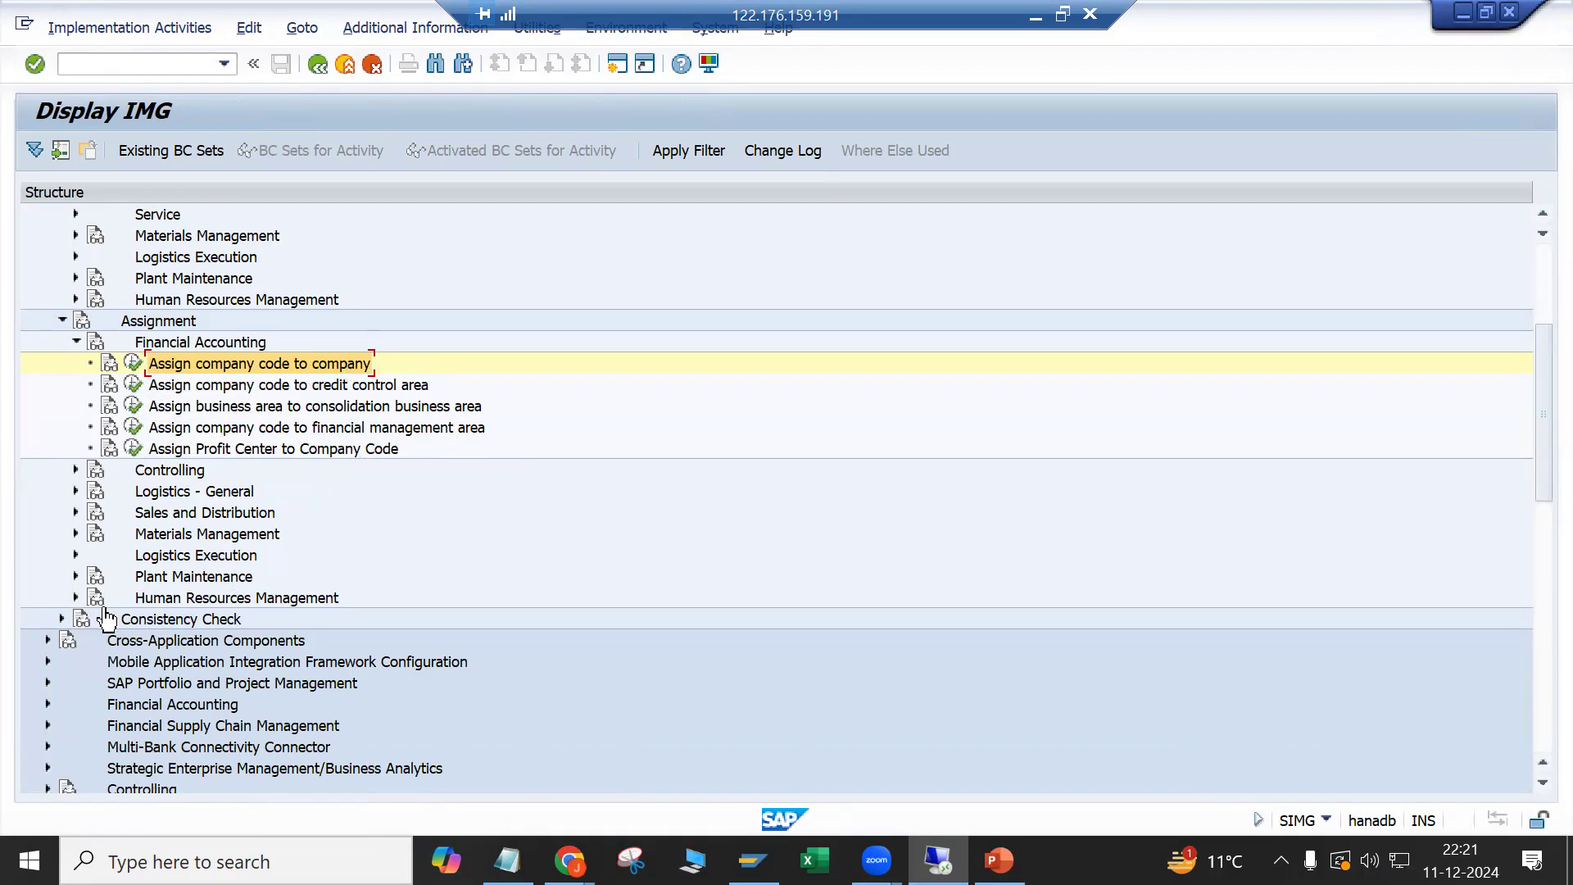
{"action": "left_click", "coordinate": [160, 474]}
{"action": "left_click", "coordinate": [155, 490]}
{"action": "scroll", "coordinate": [123, 491], "scroll_direction": "down", "scroll_amount": 1}
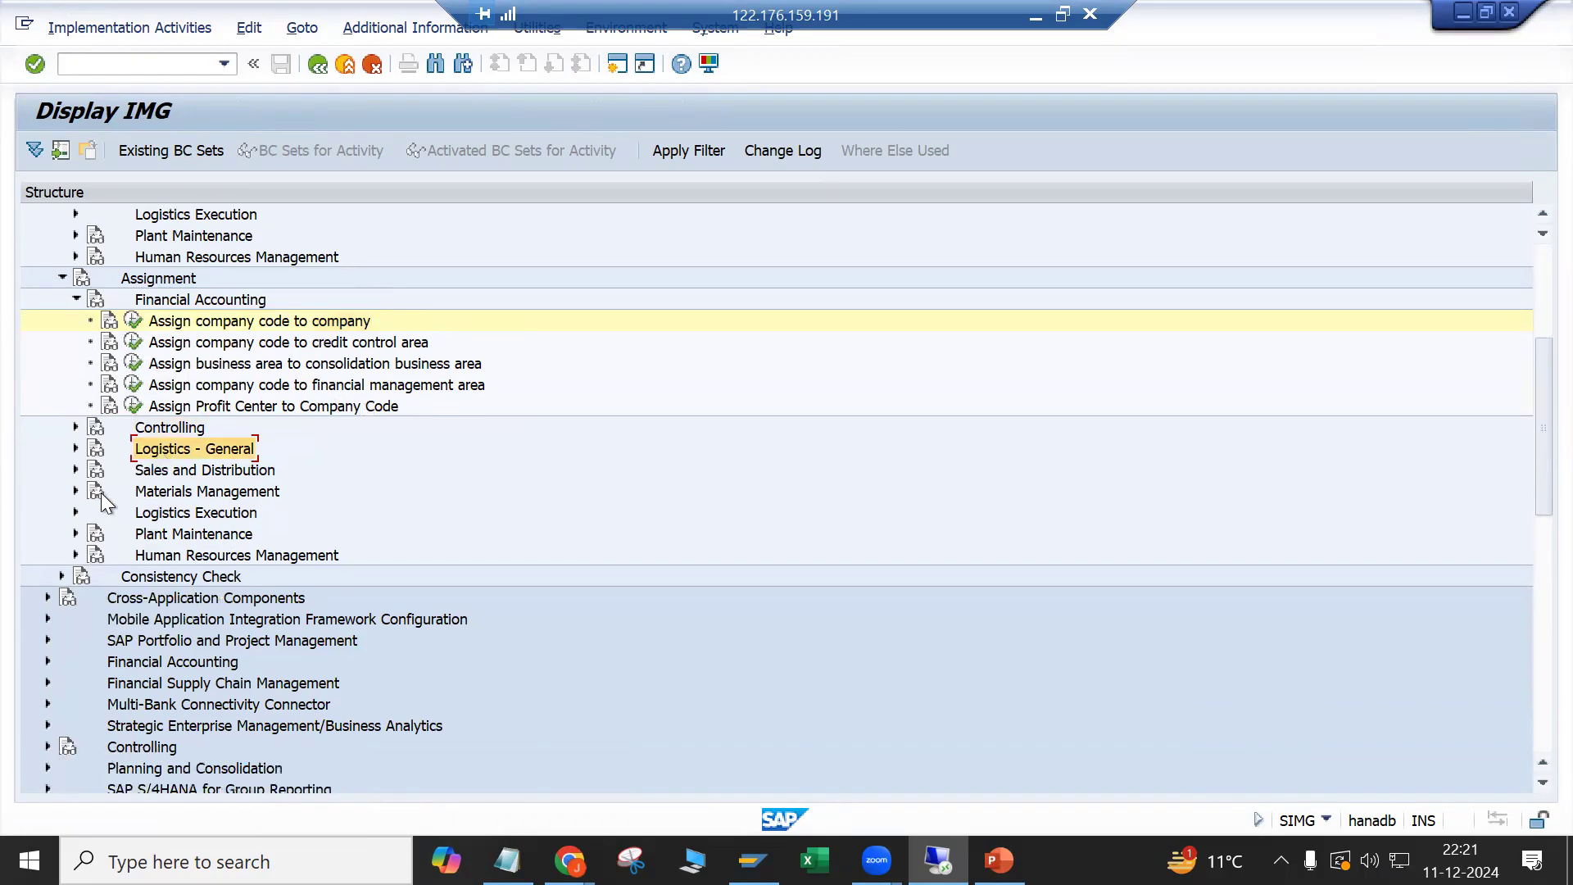
{"action": "left_click", "coordinate": [76, 448]}
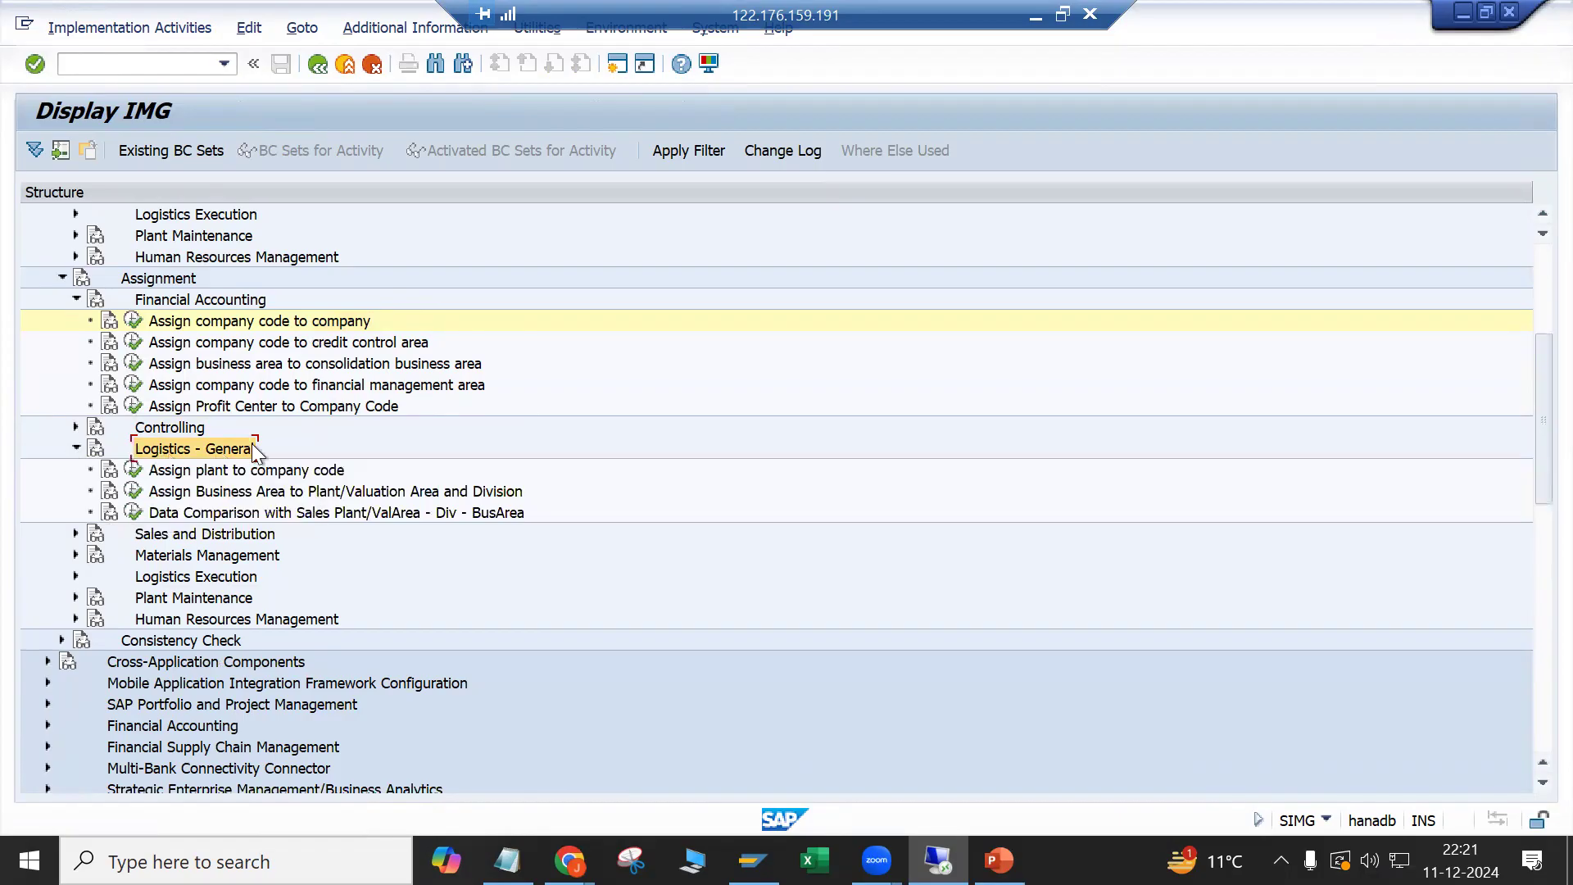
{"action": "scroll", "coordinate": [254, 450], "scroll_direction": "down", "scroll_amount": 1}
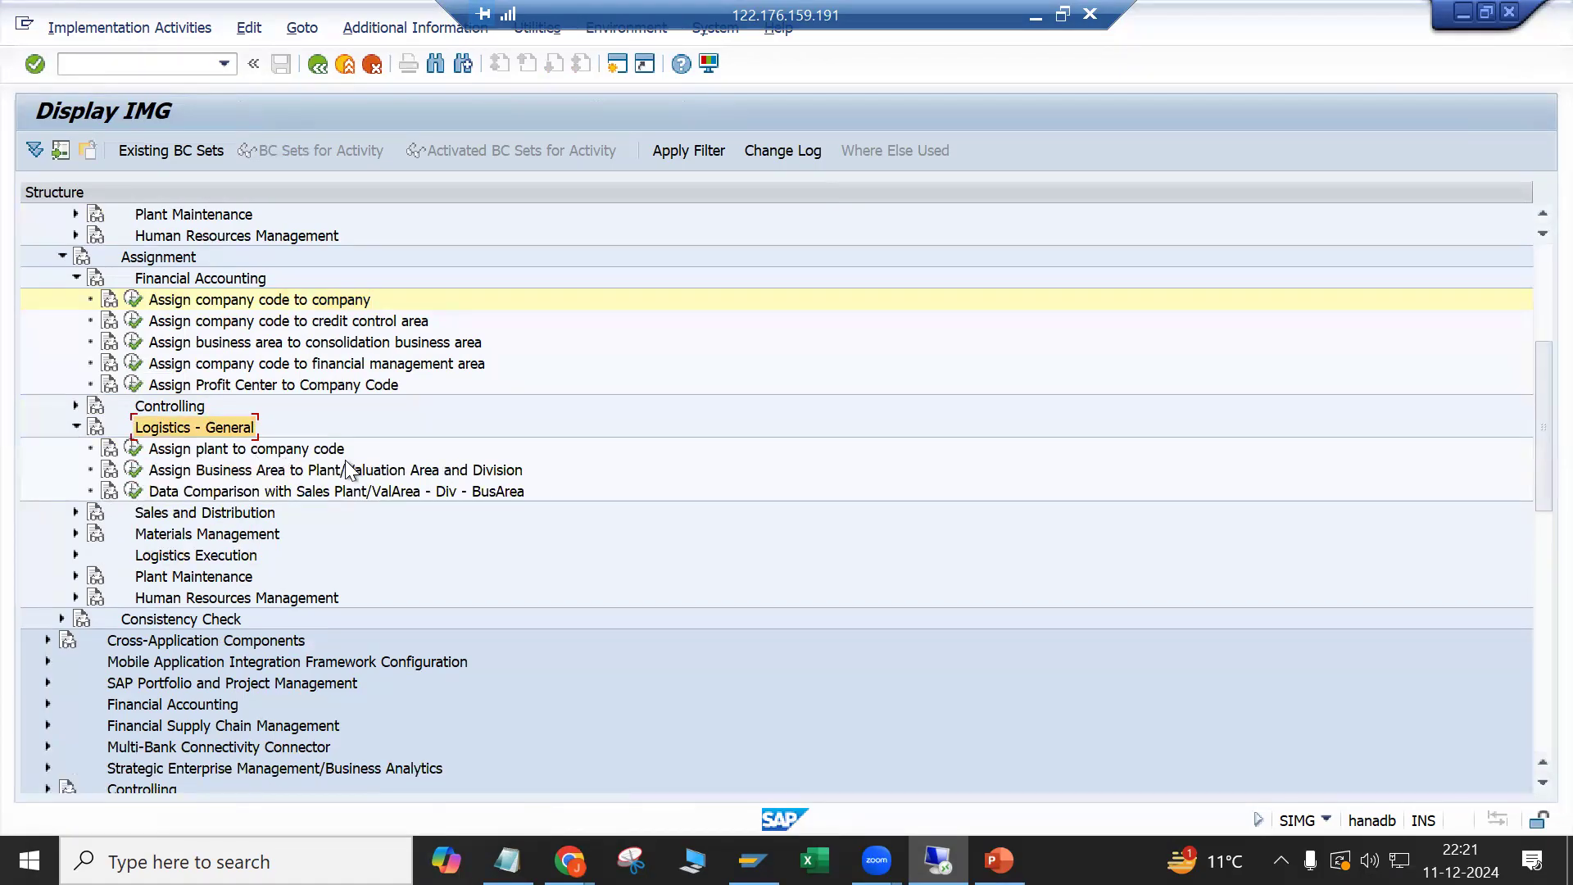
{"action": "left_click", "coordinate": [133, 448]}
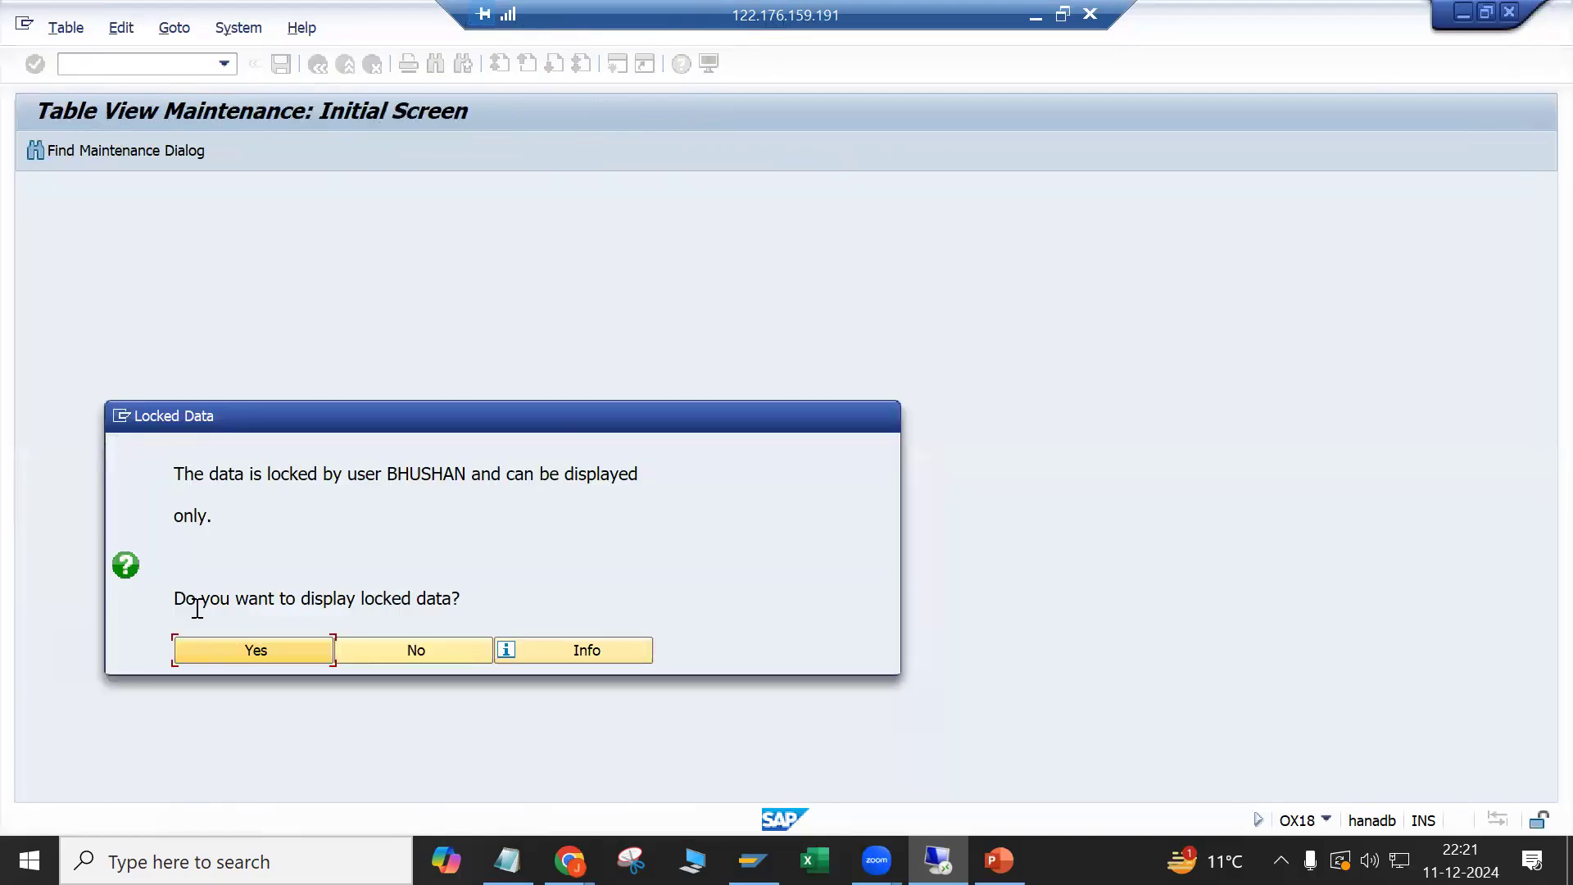
{"action": "double_click", "coordinate": [405, 475]}
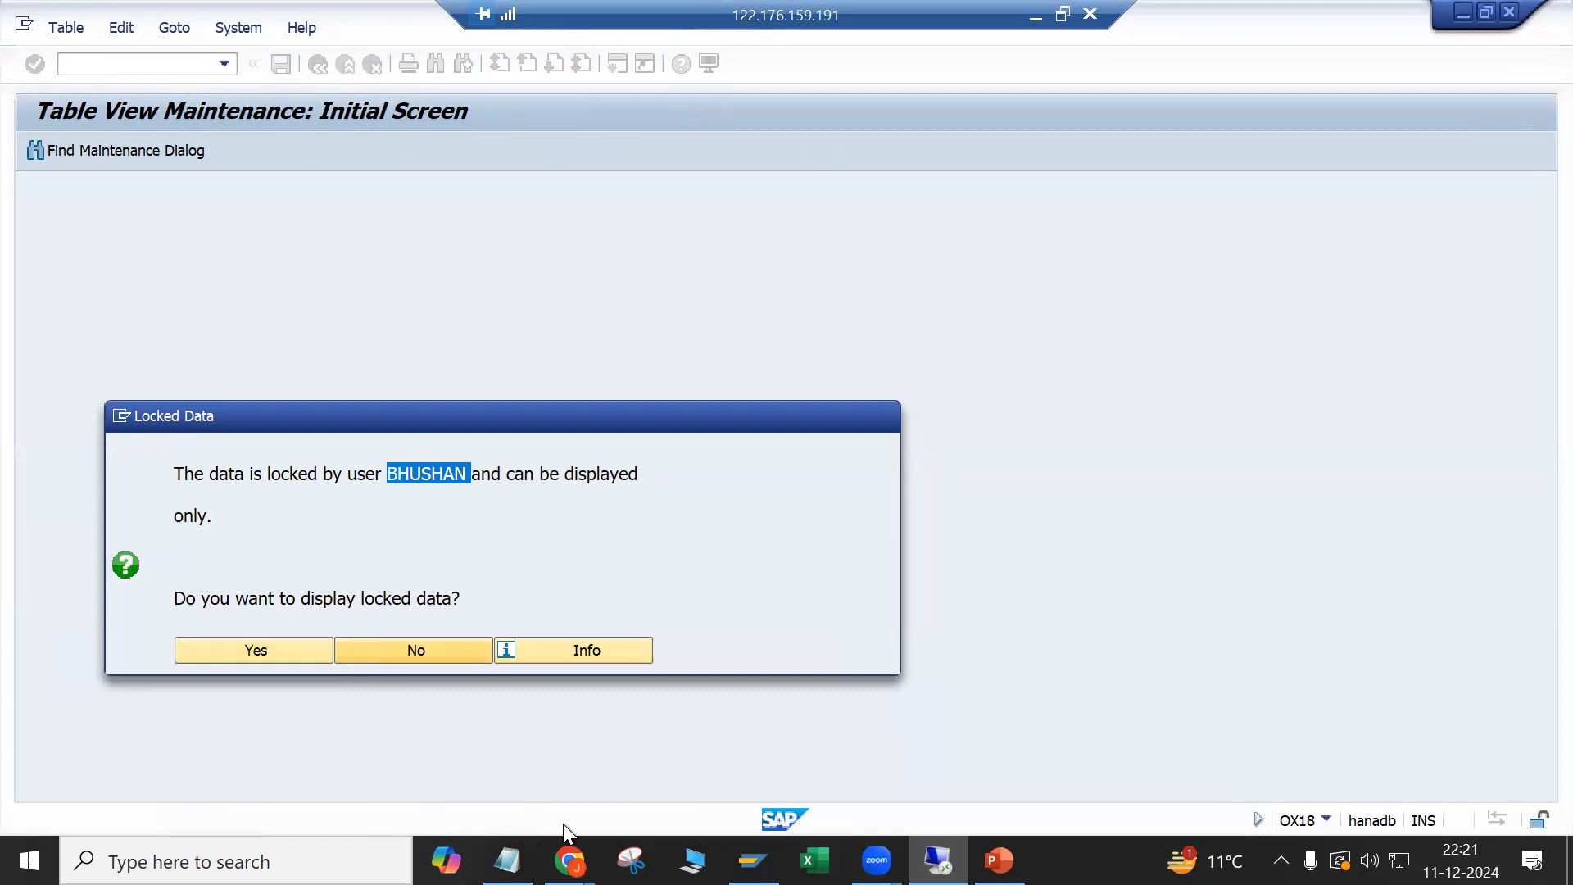
{"action": "left_click", "coordinate": [287, 648]}
Step: Try to open an additional SAP session from the plant to company code assignment view
{"action": "left_click", "coordinate": [754, 860]}
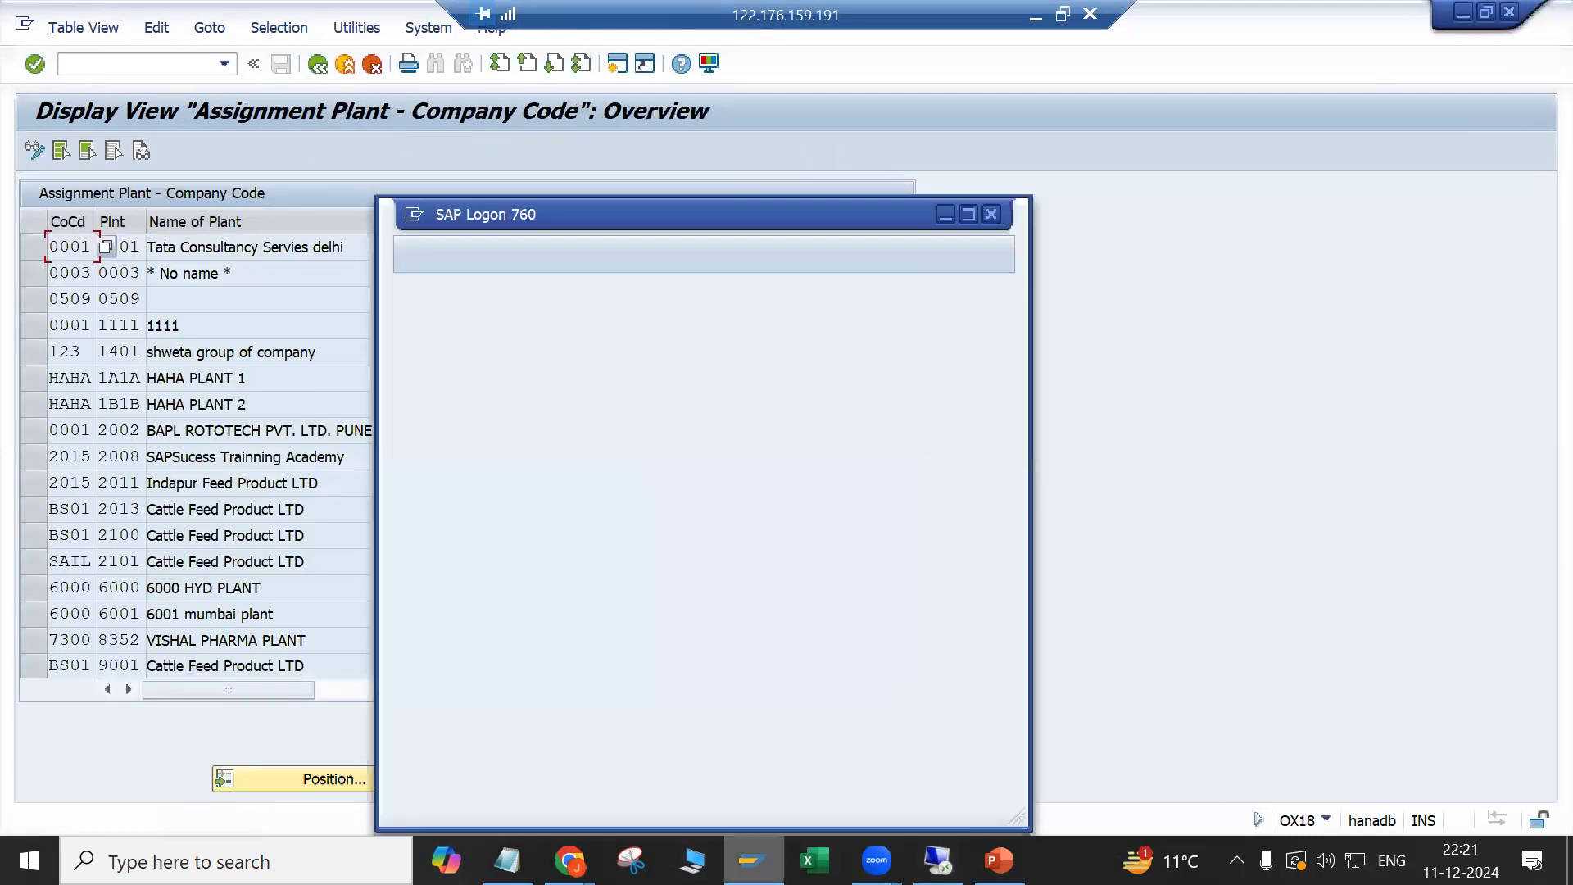
{"action": "left_click", "coordinate": [753, 860]}
{"action": "left_click", "coordinate": [938, 862]}
{"action": "left_click", "coordinate": [938, 862]}
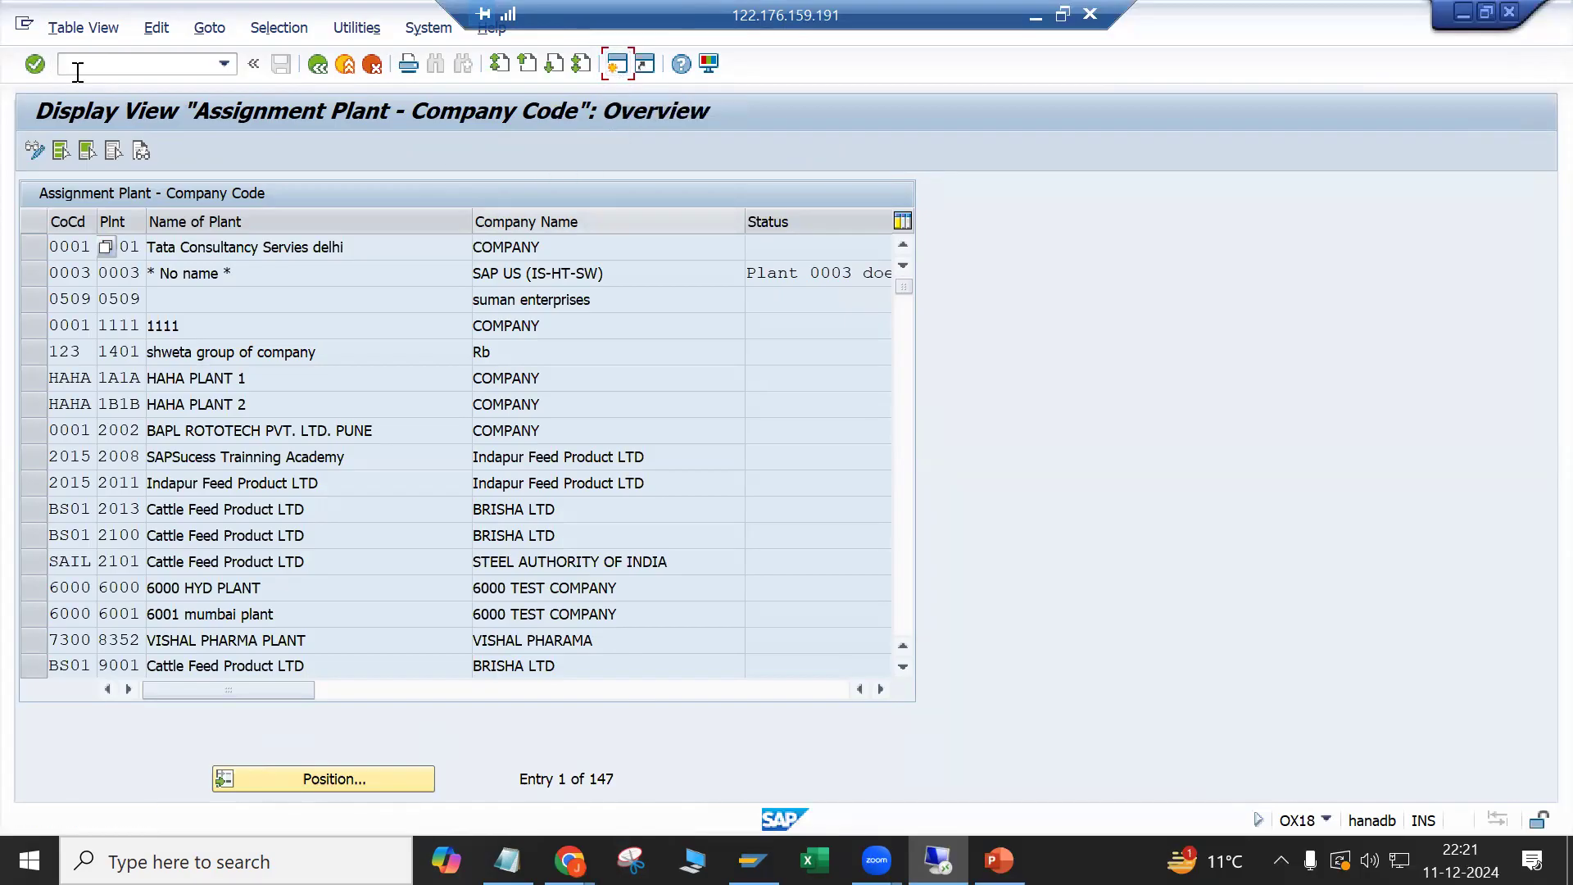
{"action": "left_click", "coordinate": [618, 72]}
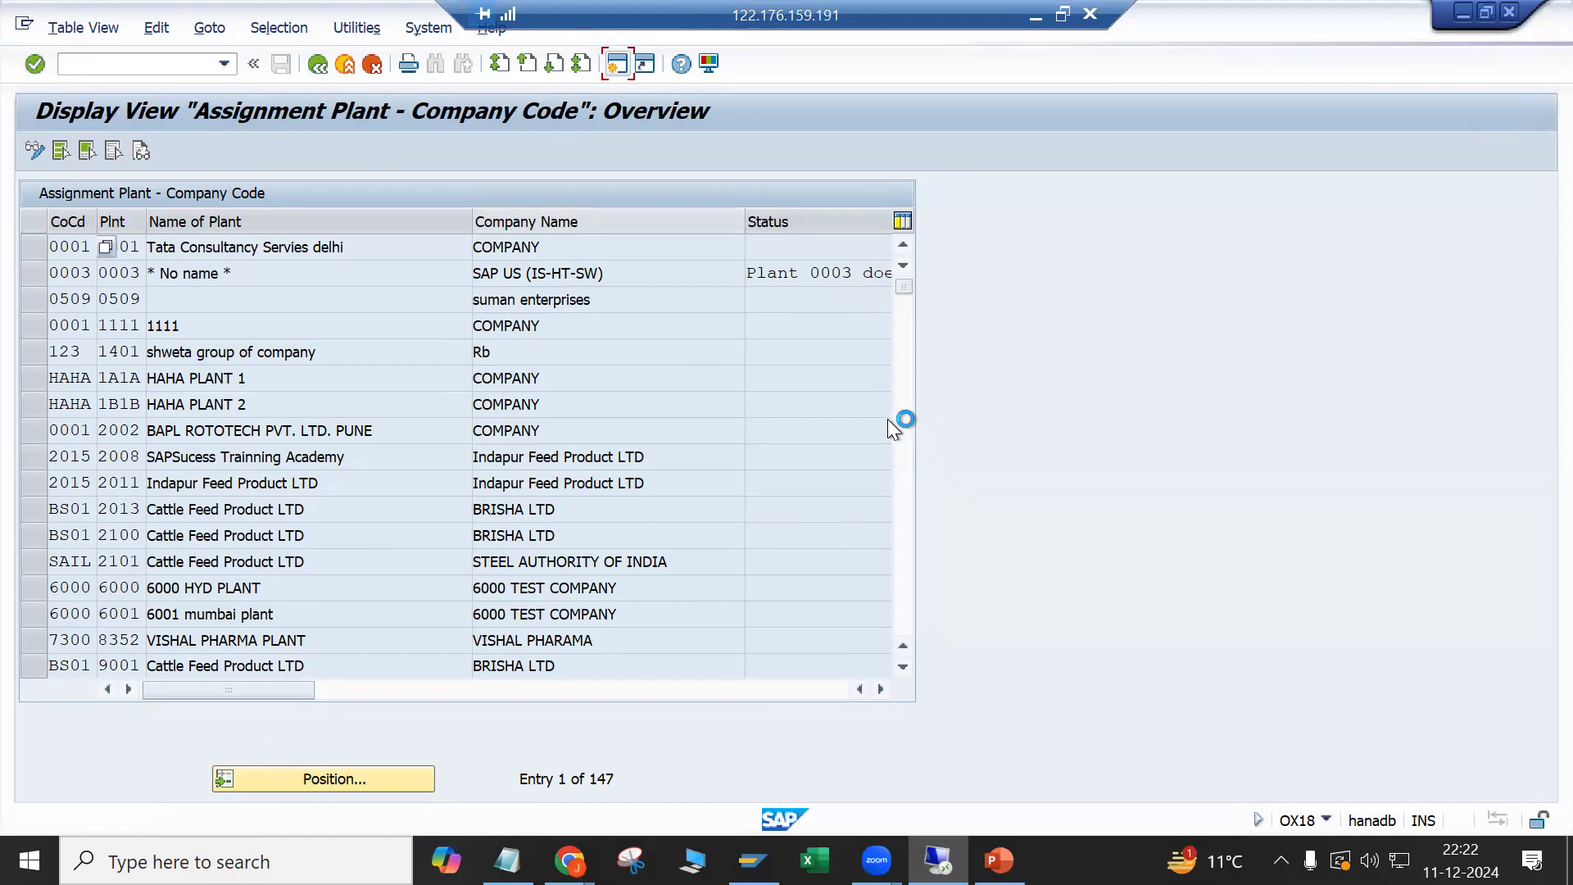
{"action": "left_click", "coordinate": [996, 523]}
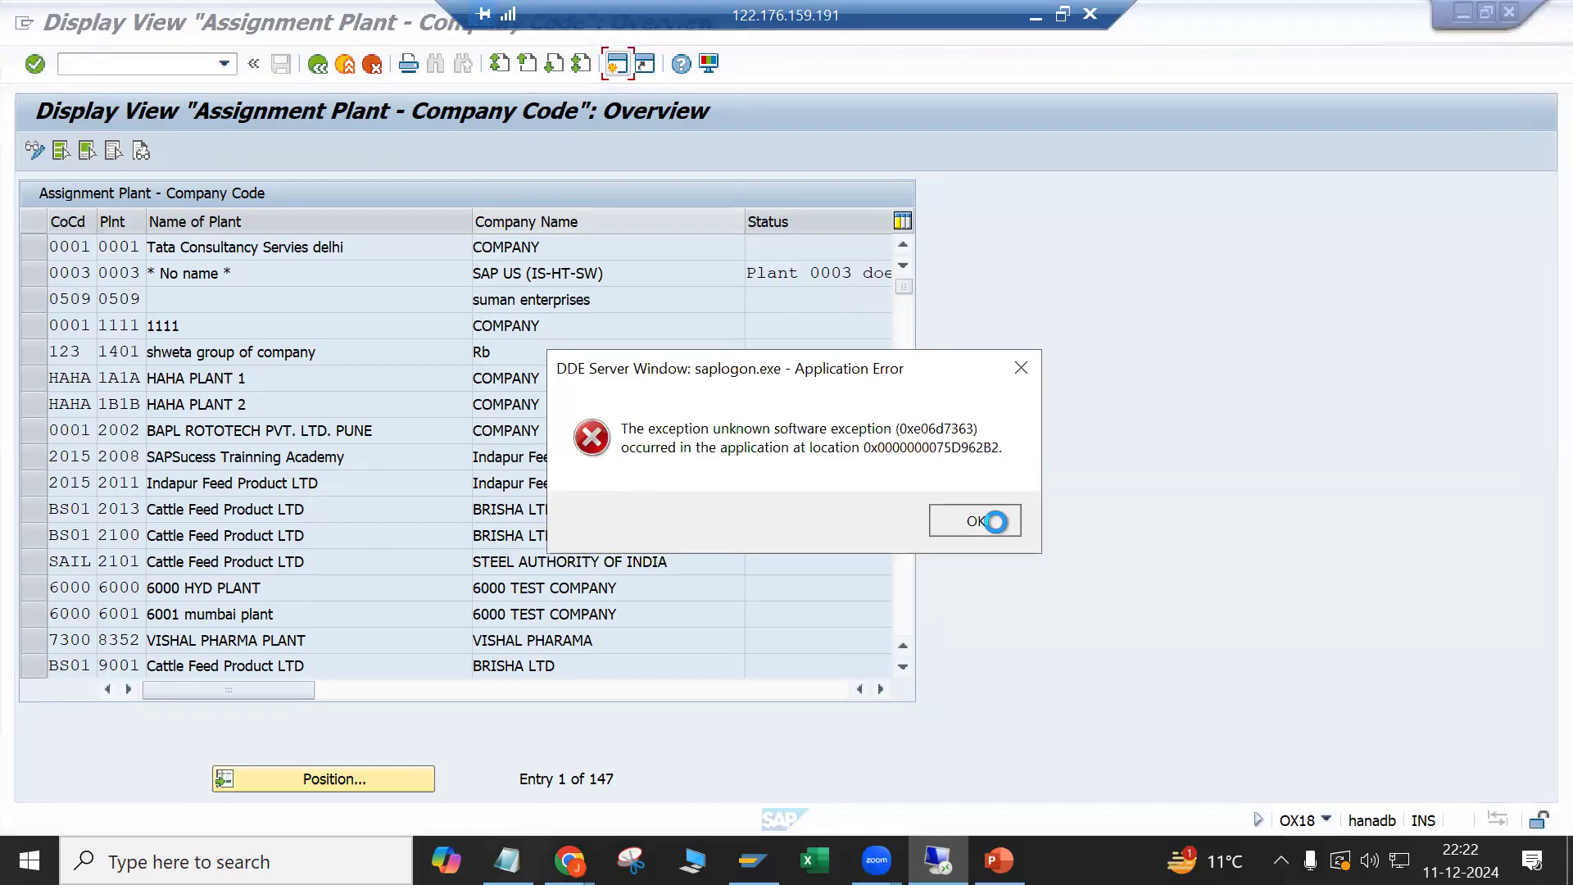
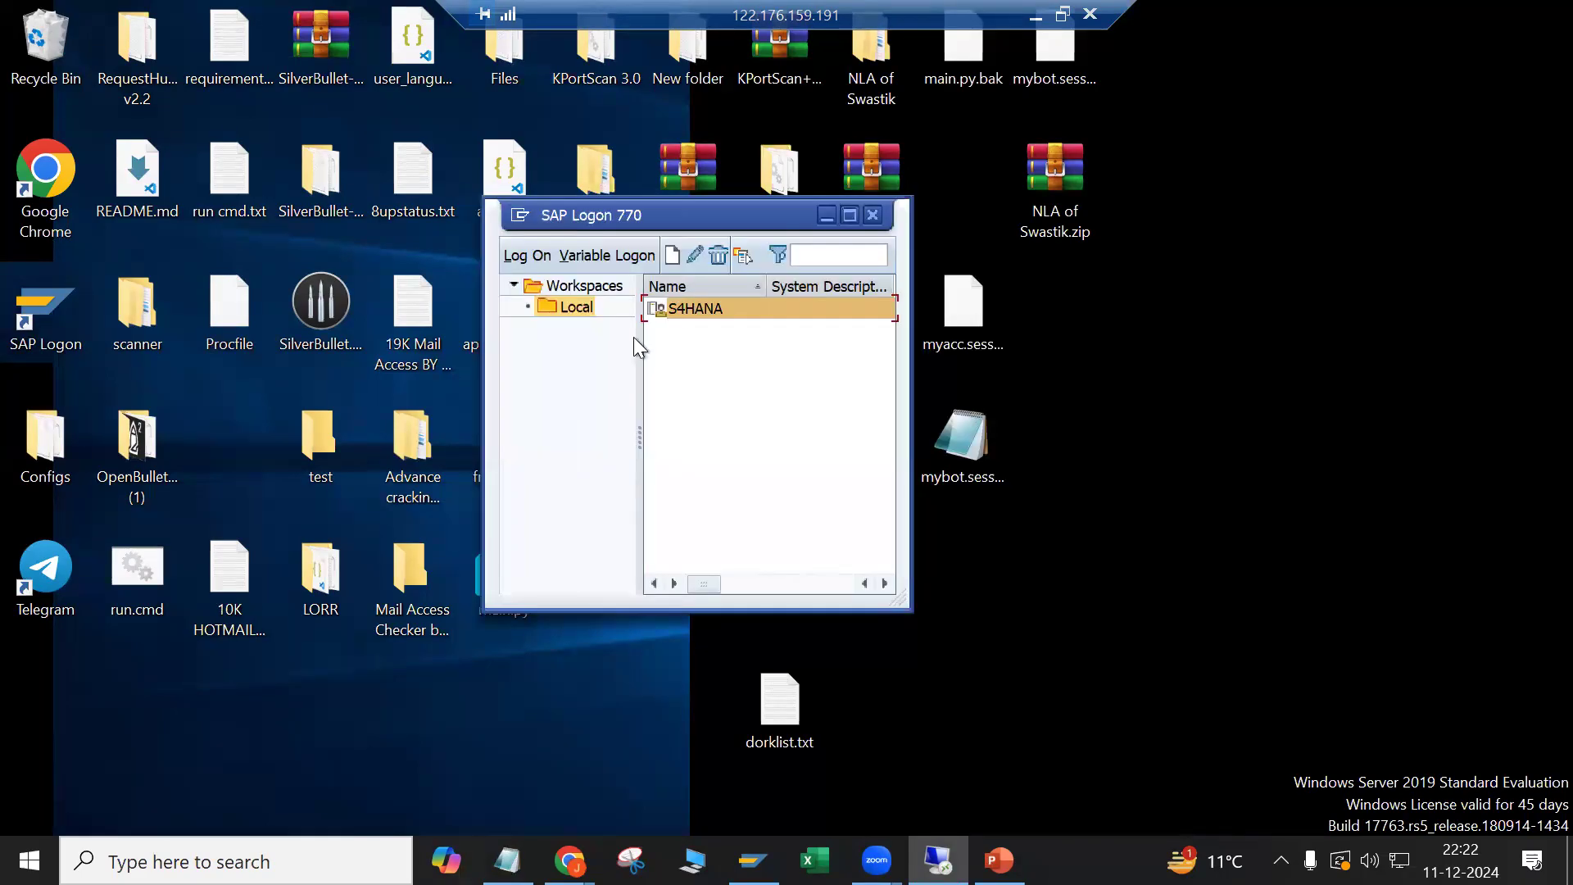
Step: Log on to the S4HANA system in client 400 with the saved user name and the account password
{"action": "double_click", "coordinate": [684, 304]}
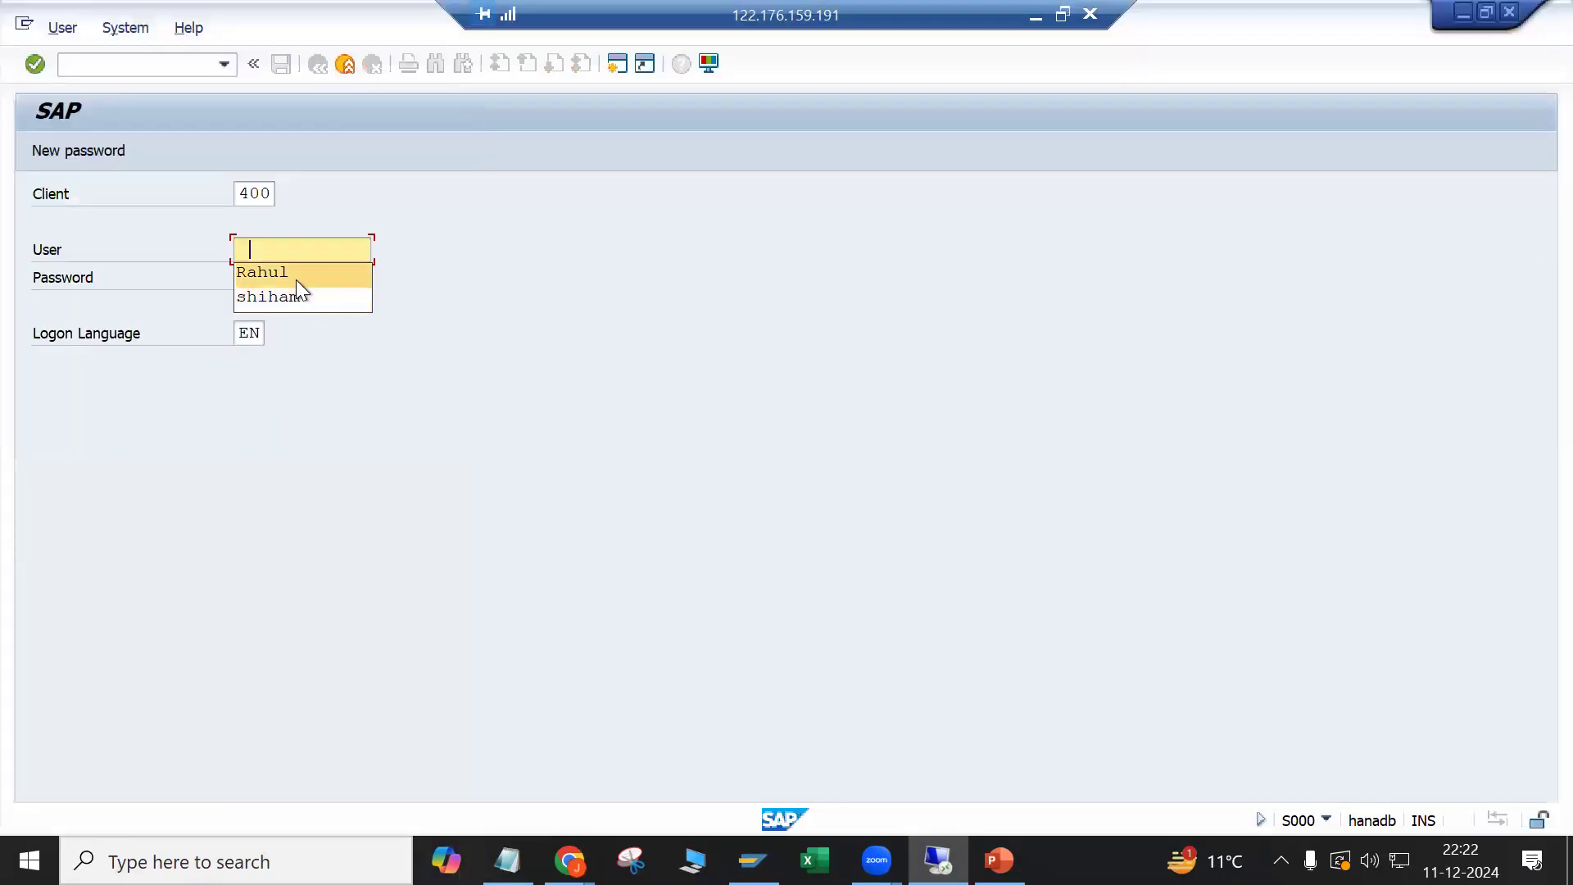
{"action": "left_click", "coordinate": [297, 278]}
{"action": "left_click", "coordinate": [299, 280]}
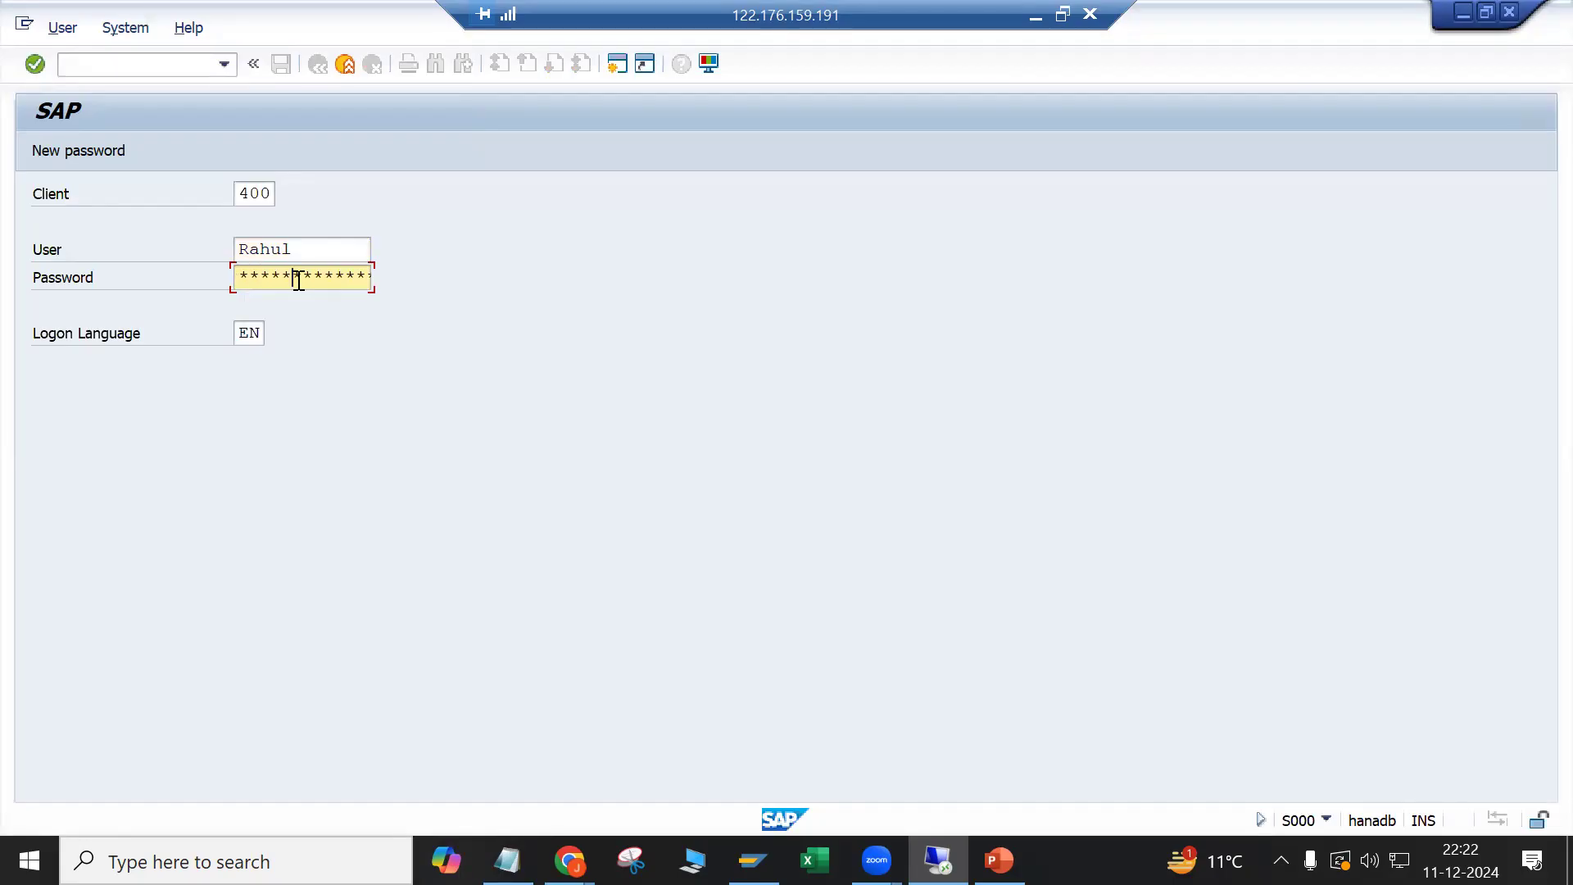
{"action": "key", "text": "Return"}
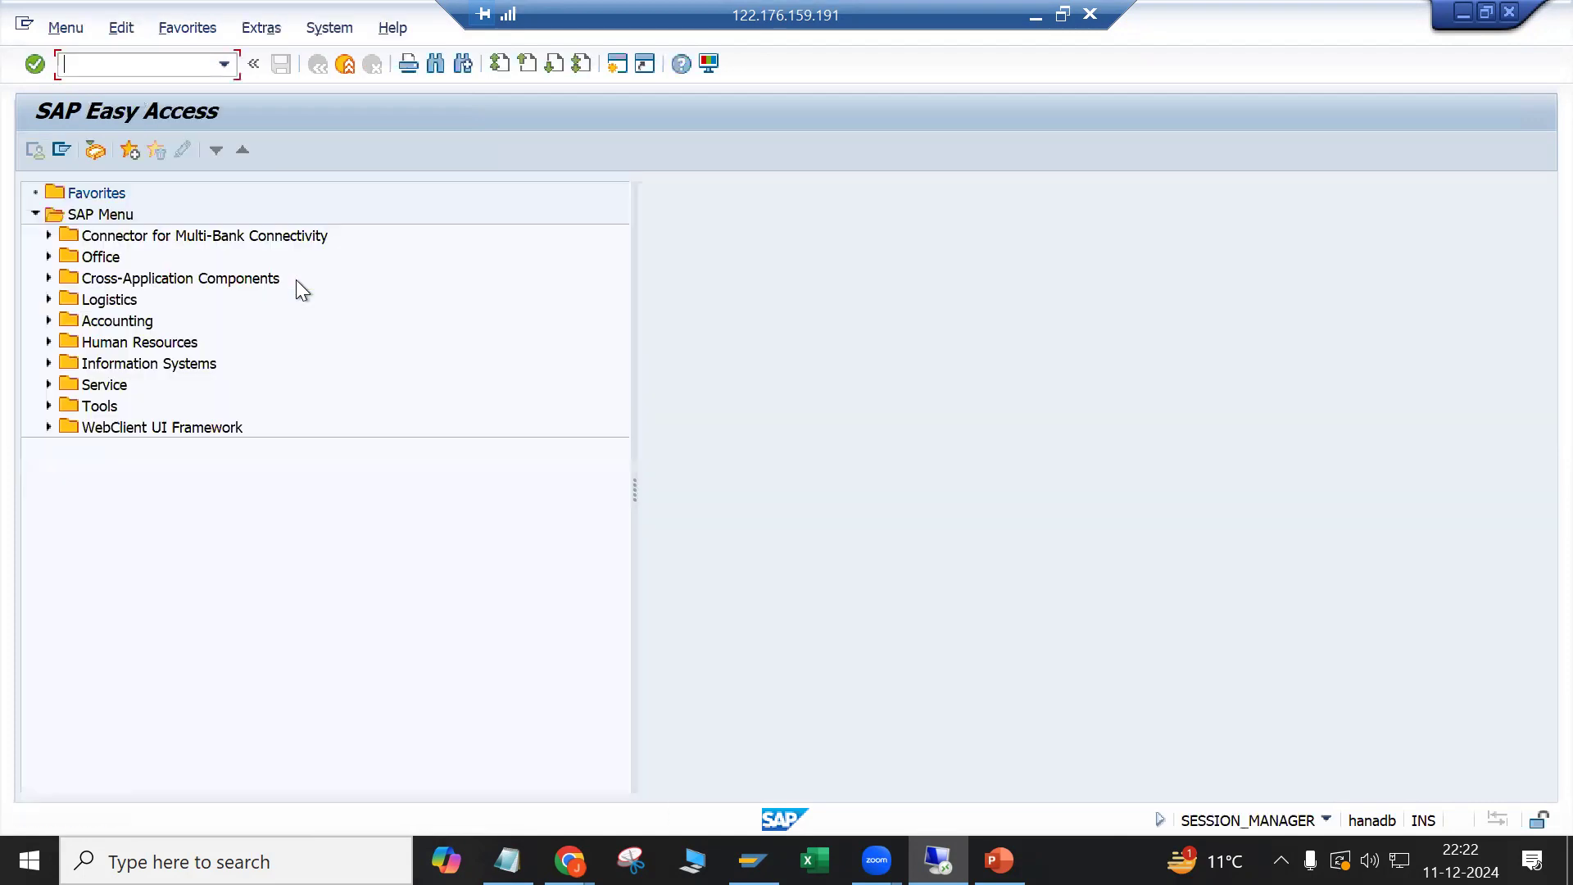
Step: Start transaction SPRO, display the SAP Reference IMG, and expand the Assignment node of Enterprise Structure
{"action": "type", "text": "spro"}
{"action": "key", "text": "Return"}
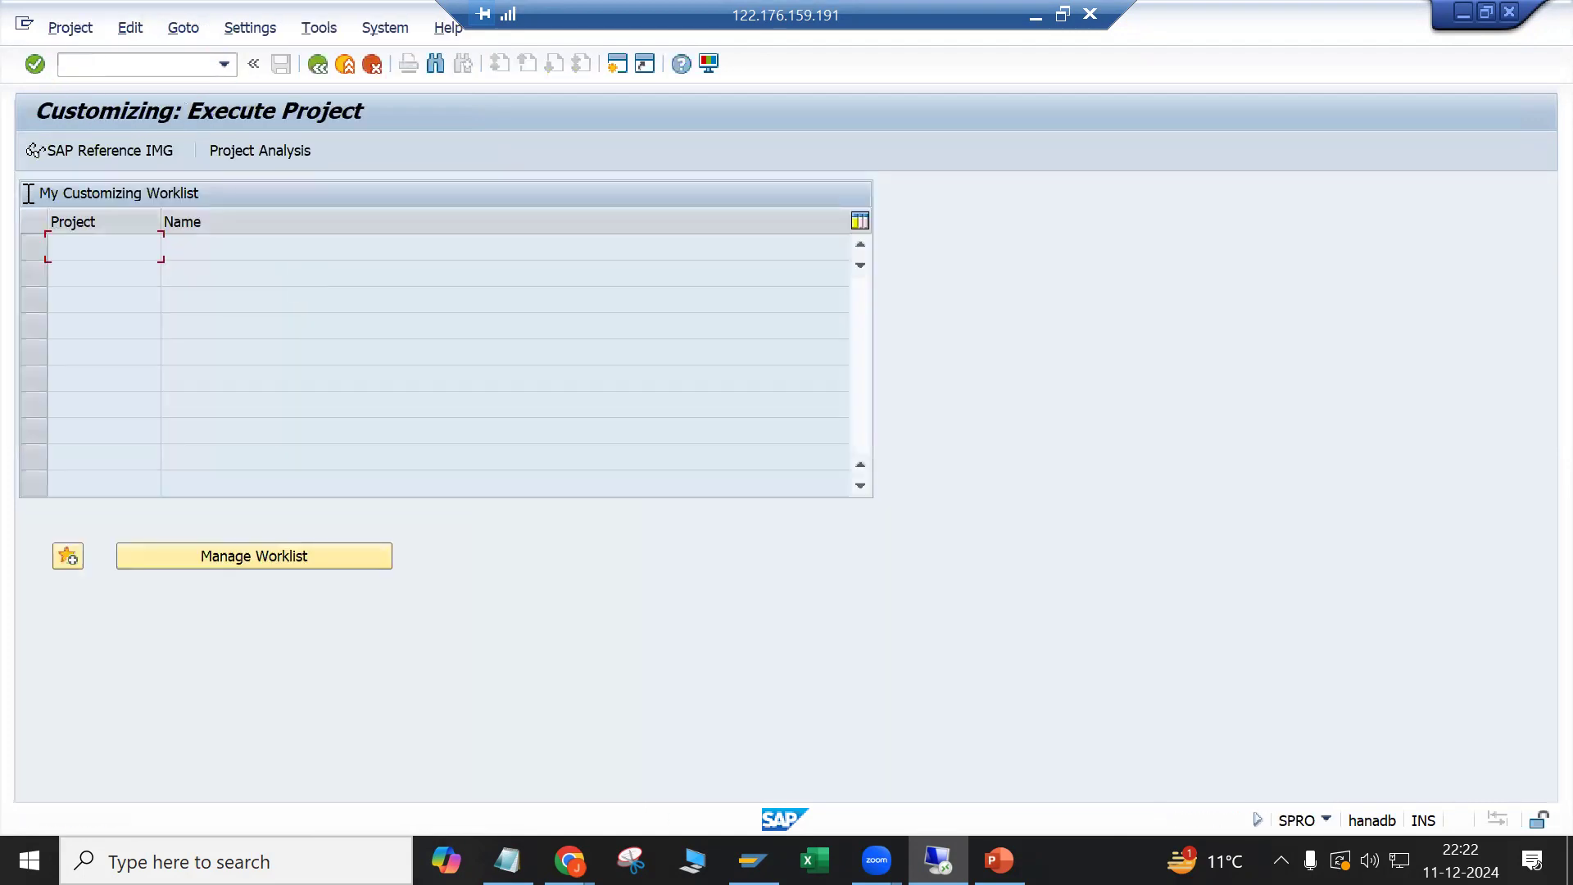
{"action": "left_click", "coordinate": [90, 151]}
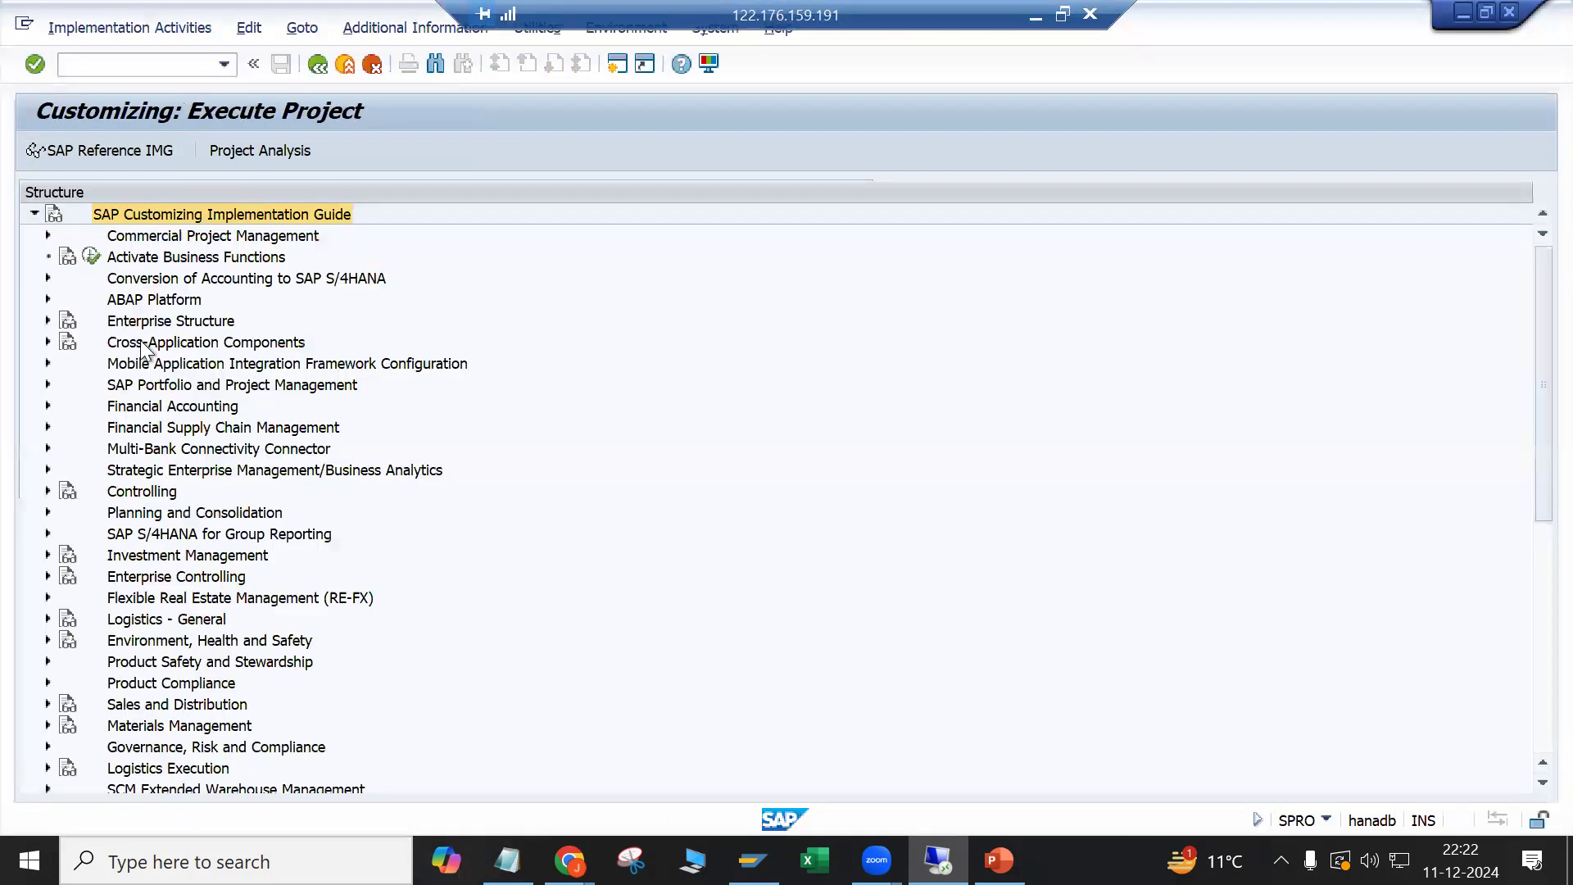
{"action": "left_click", "coordinate": [47, 320]}
{"action": "left_click", "coordinate": [63, 364]}
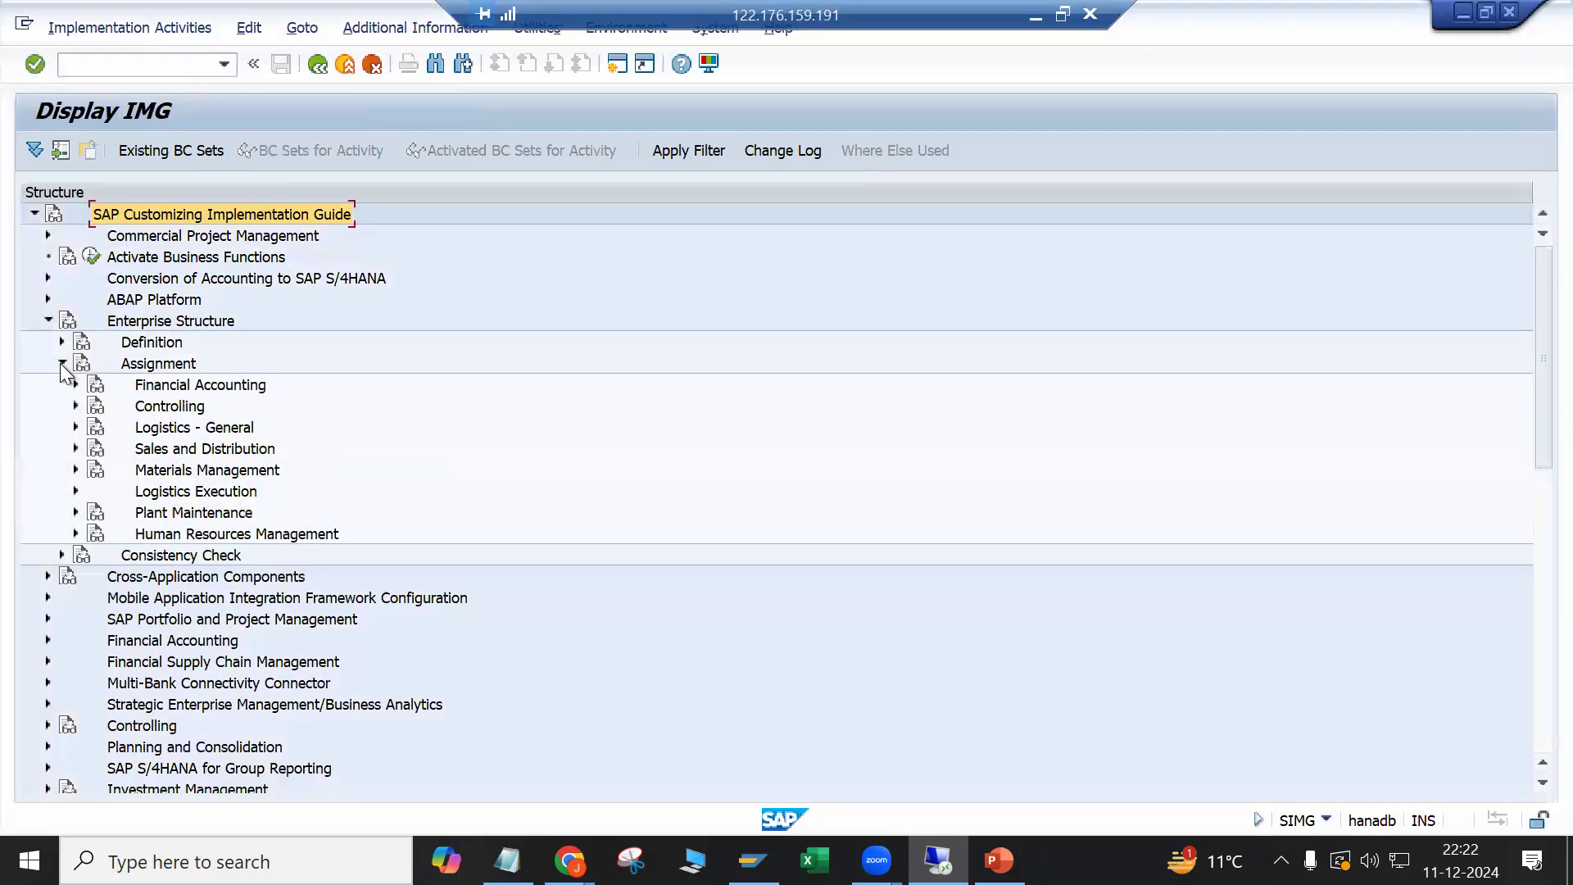
Step: Run Assign plant to company code under Logistics - General again, noting the locking user ID and accepting display of the locked data
{"action": "scroll", "coordinate": [65, 377], "scroll_direction": "down", "scroll_amount": 1}
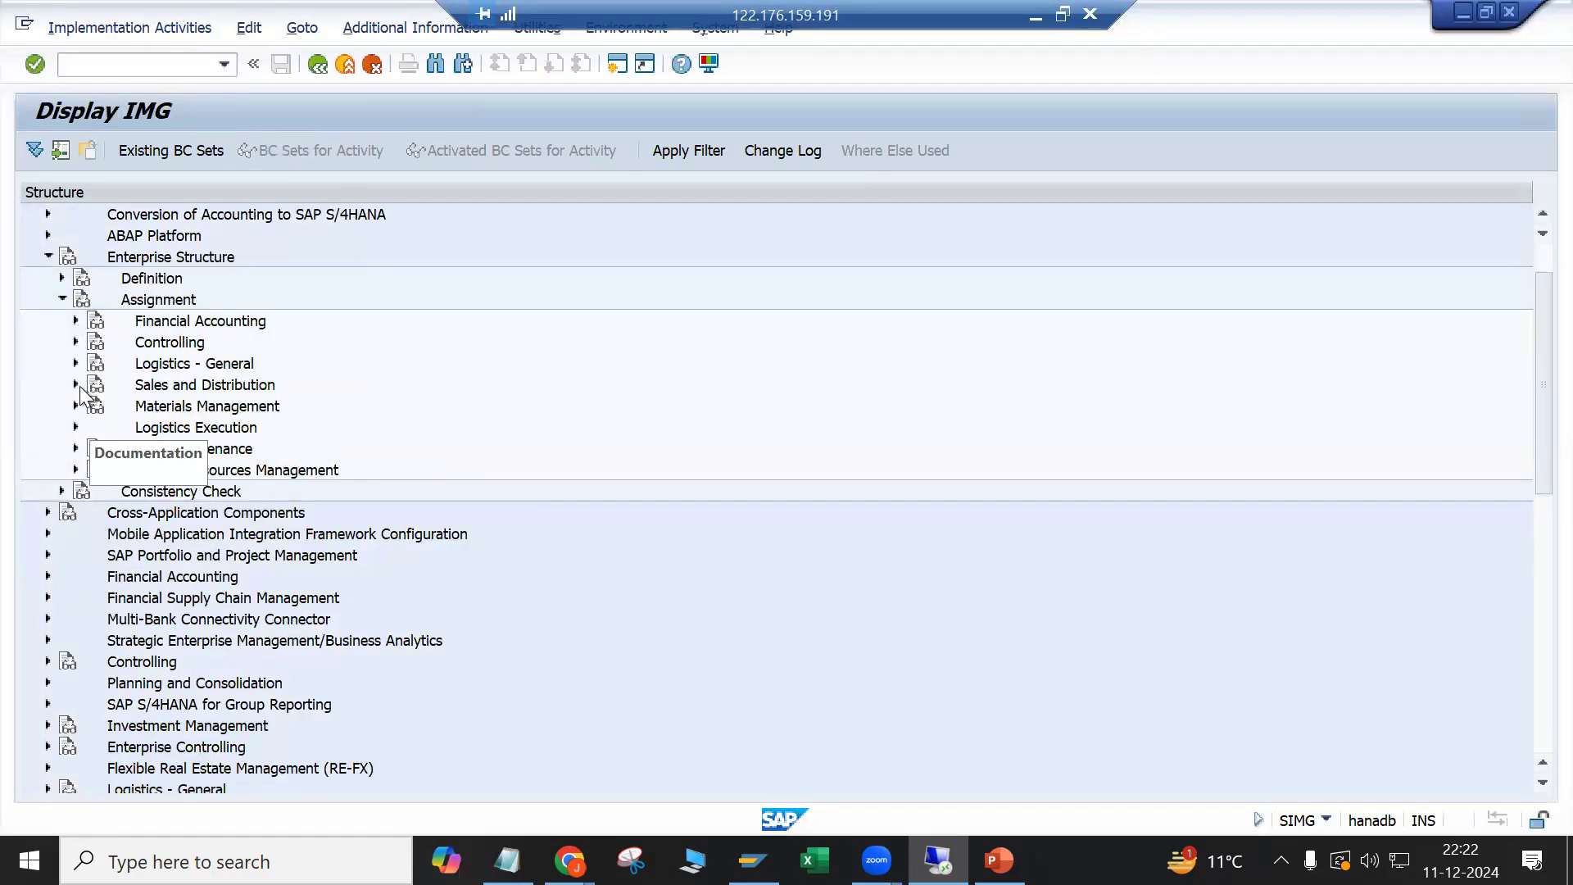
{"action": "left_click", "coordinate": [76, 363]}
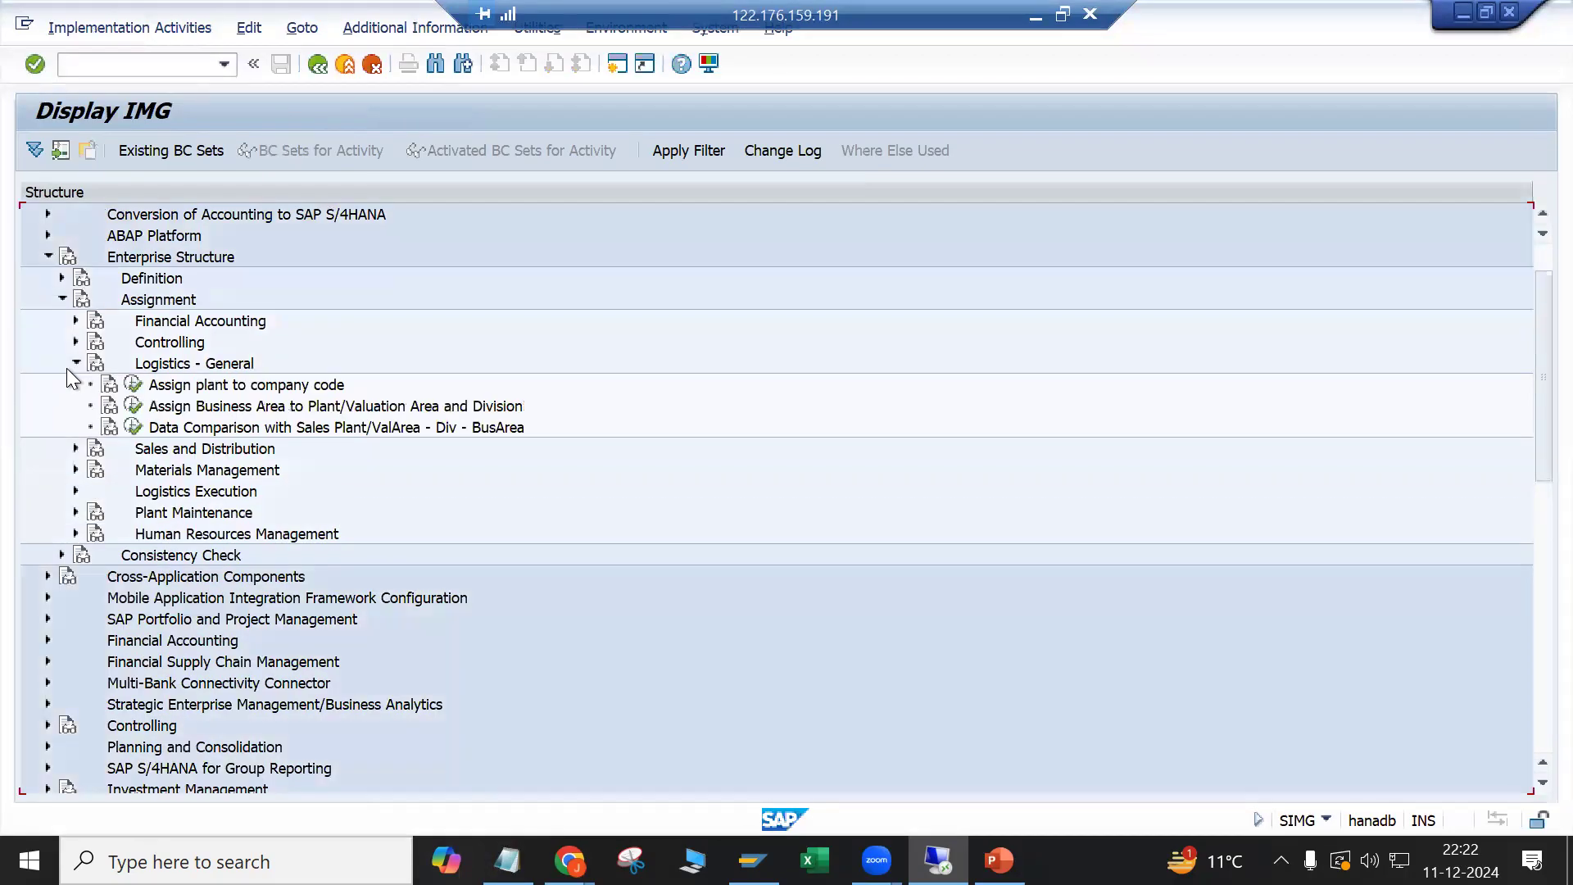
{"action": "left_click", "coordinate": [139, 388]}
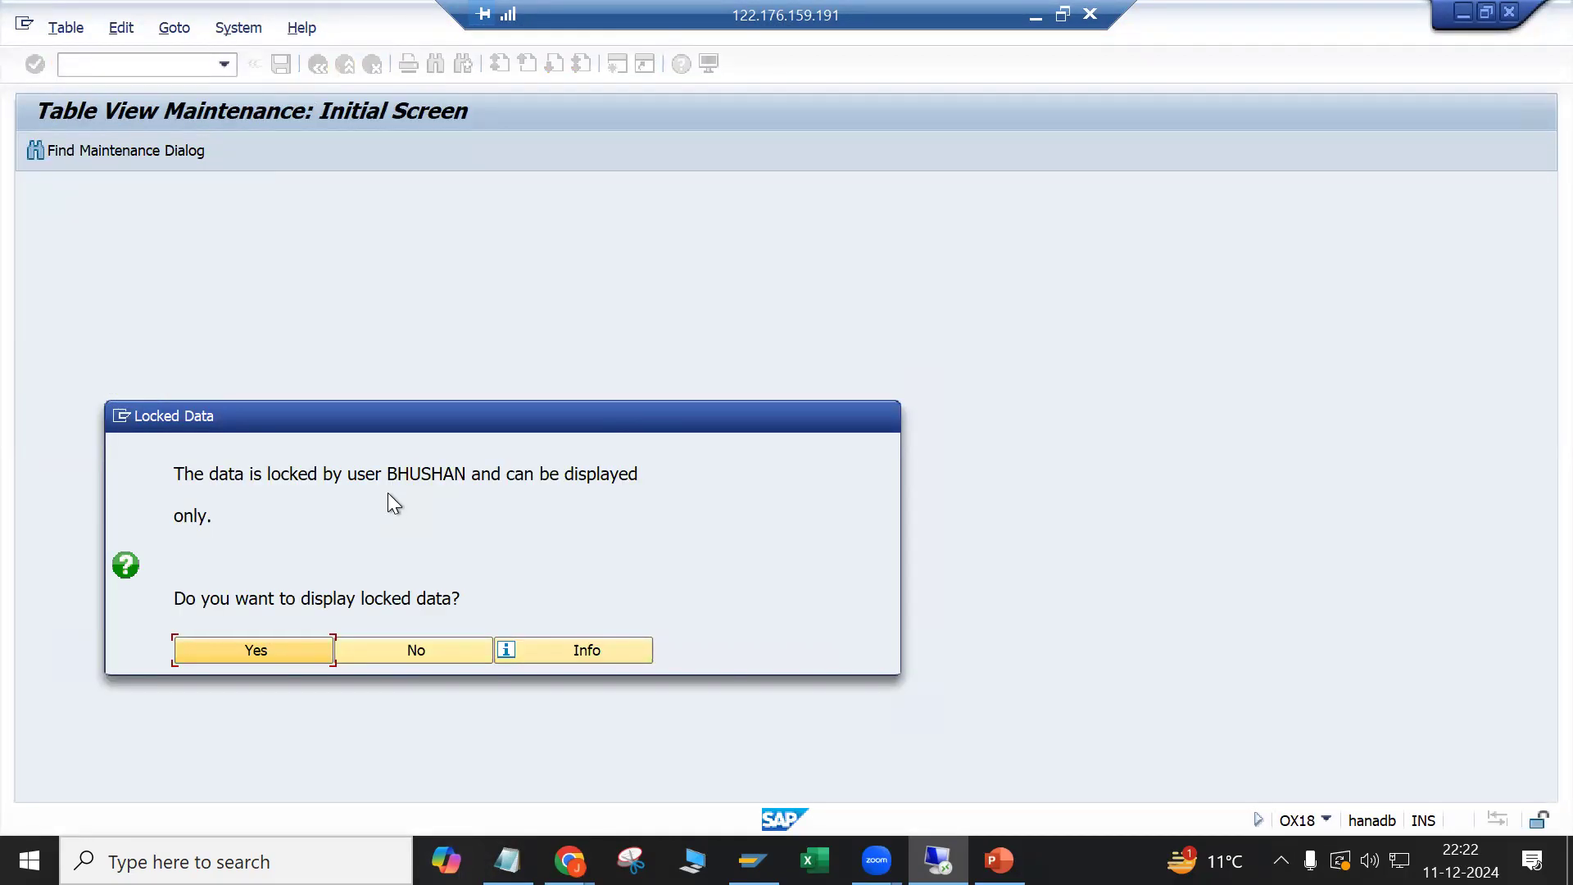
{"action": "left_click_drag", "start_coordinate": [386, 474], "coordinate": [475, 480]}
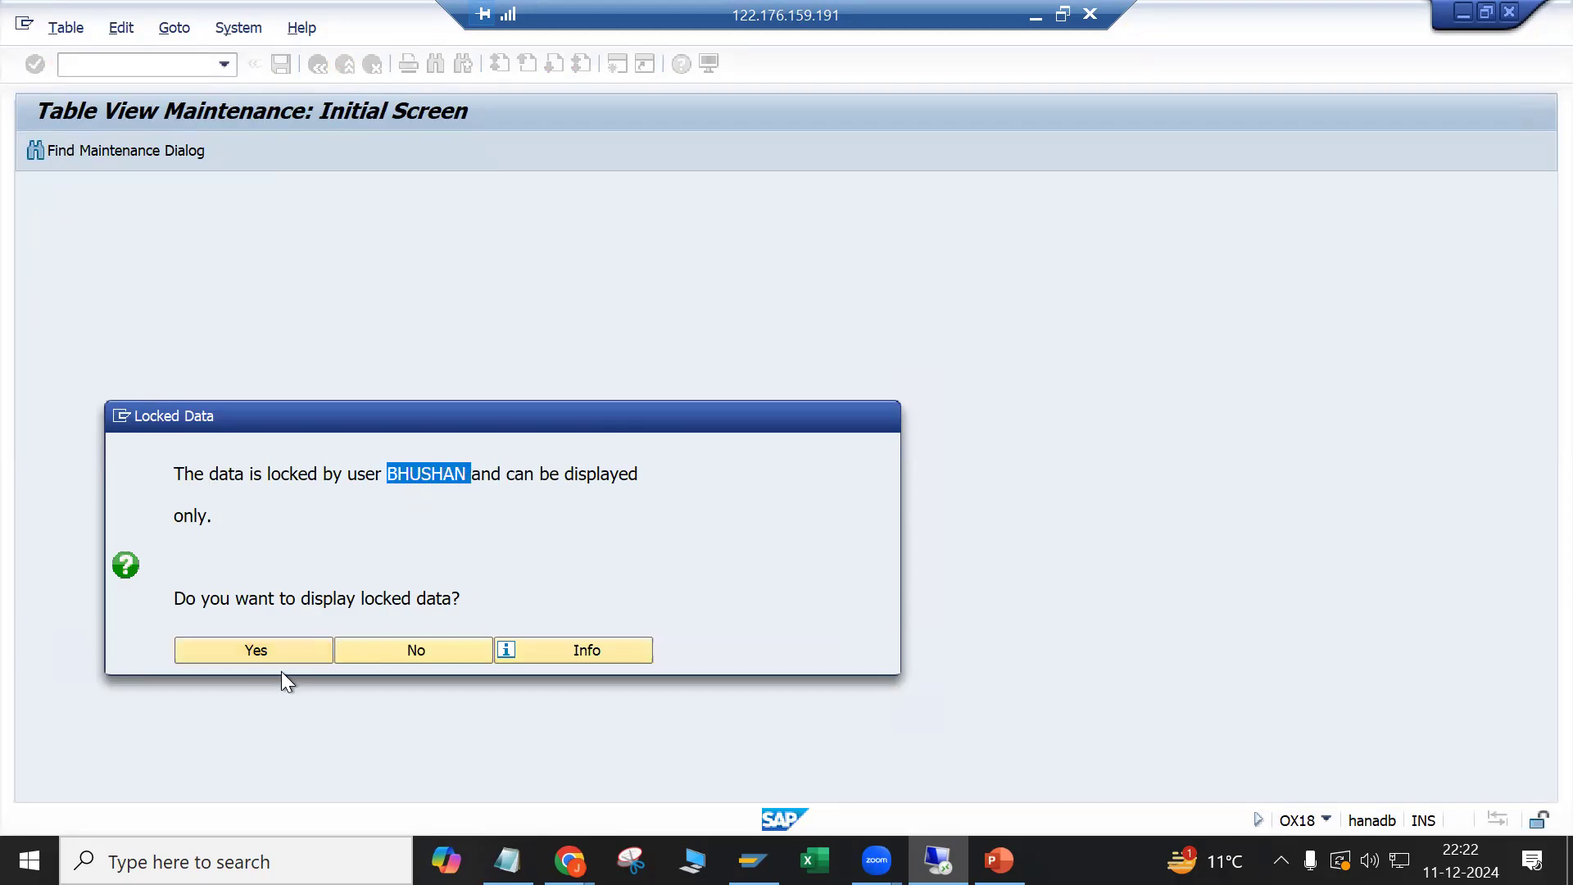
{"action": "left_click", "coordinate": [283, 647]}
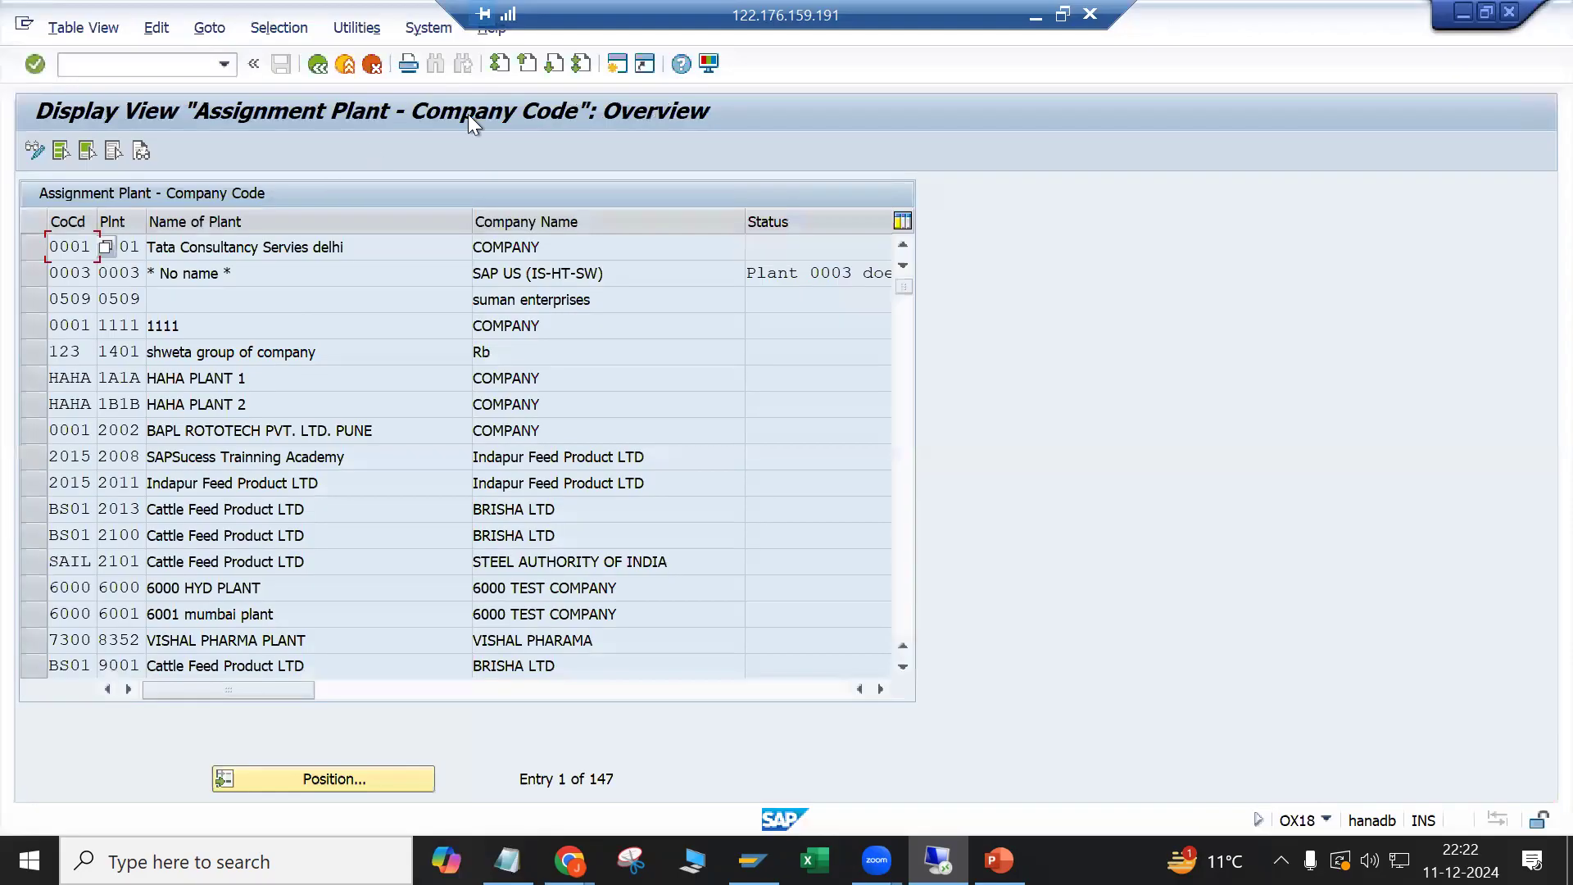
Step: Start transaction SM12 in a new session and search the lock table for the locking user ID in client 400
{"action": "left_click", "coordinate": [617, 63]}
{"action": "type", "text": "sm12"}
{"action": "key", "text": "Return"}
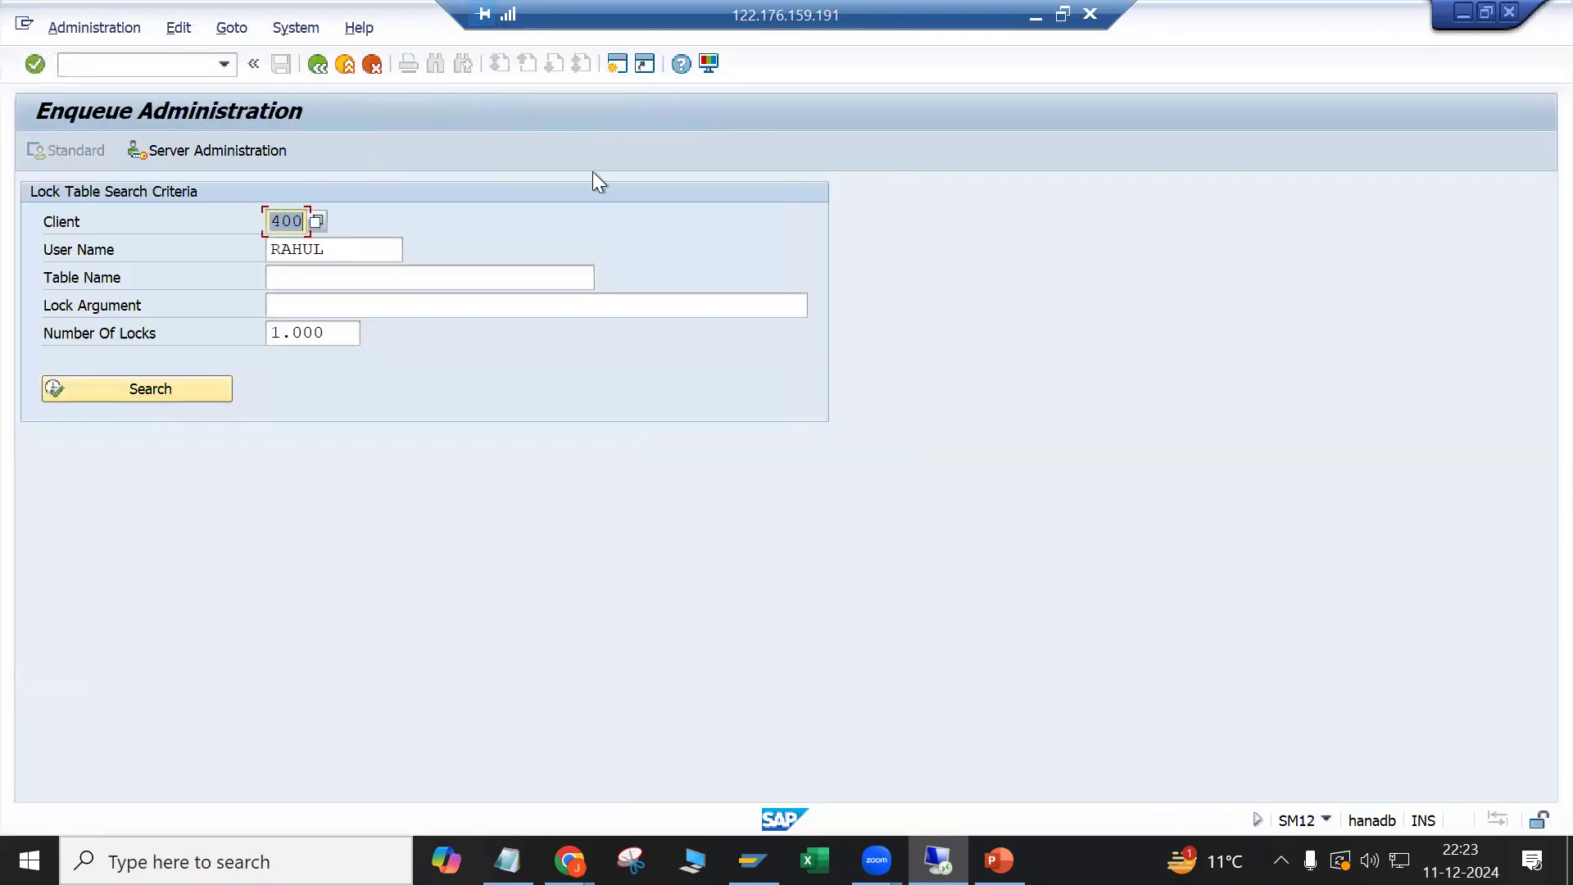
{"action": "left_click", "coordinate": [275, 251]}
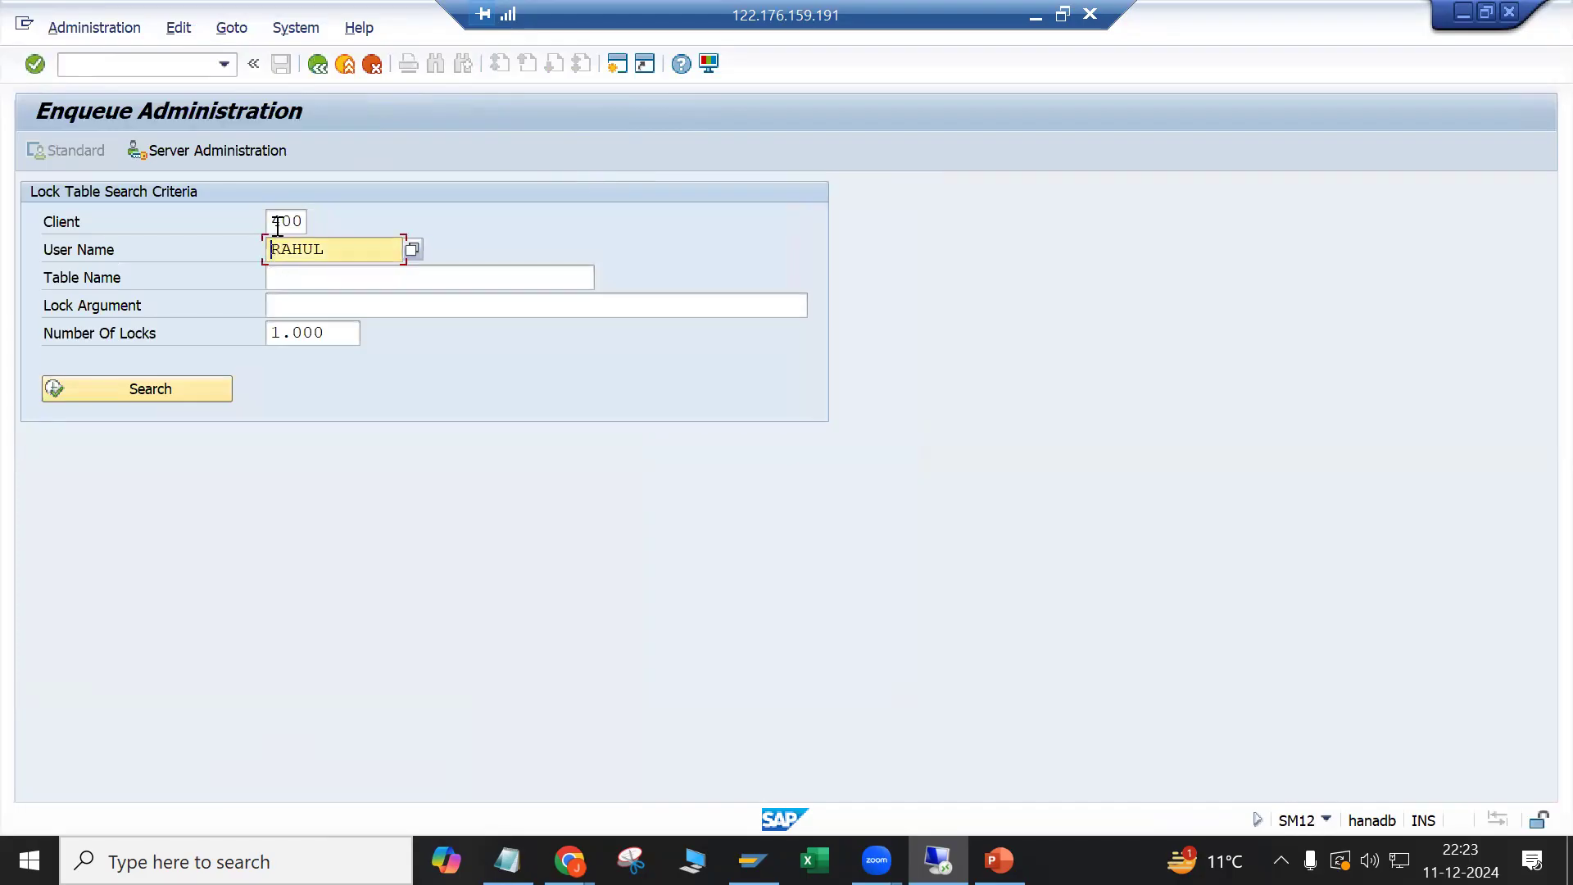
{"action": "type", "text": "BHUSHAN"}
{"action": "key", "text": "Delete"}
{"action": "key", "text": "Delete"}
{"action": "key", "text": "Delete"}
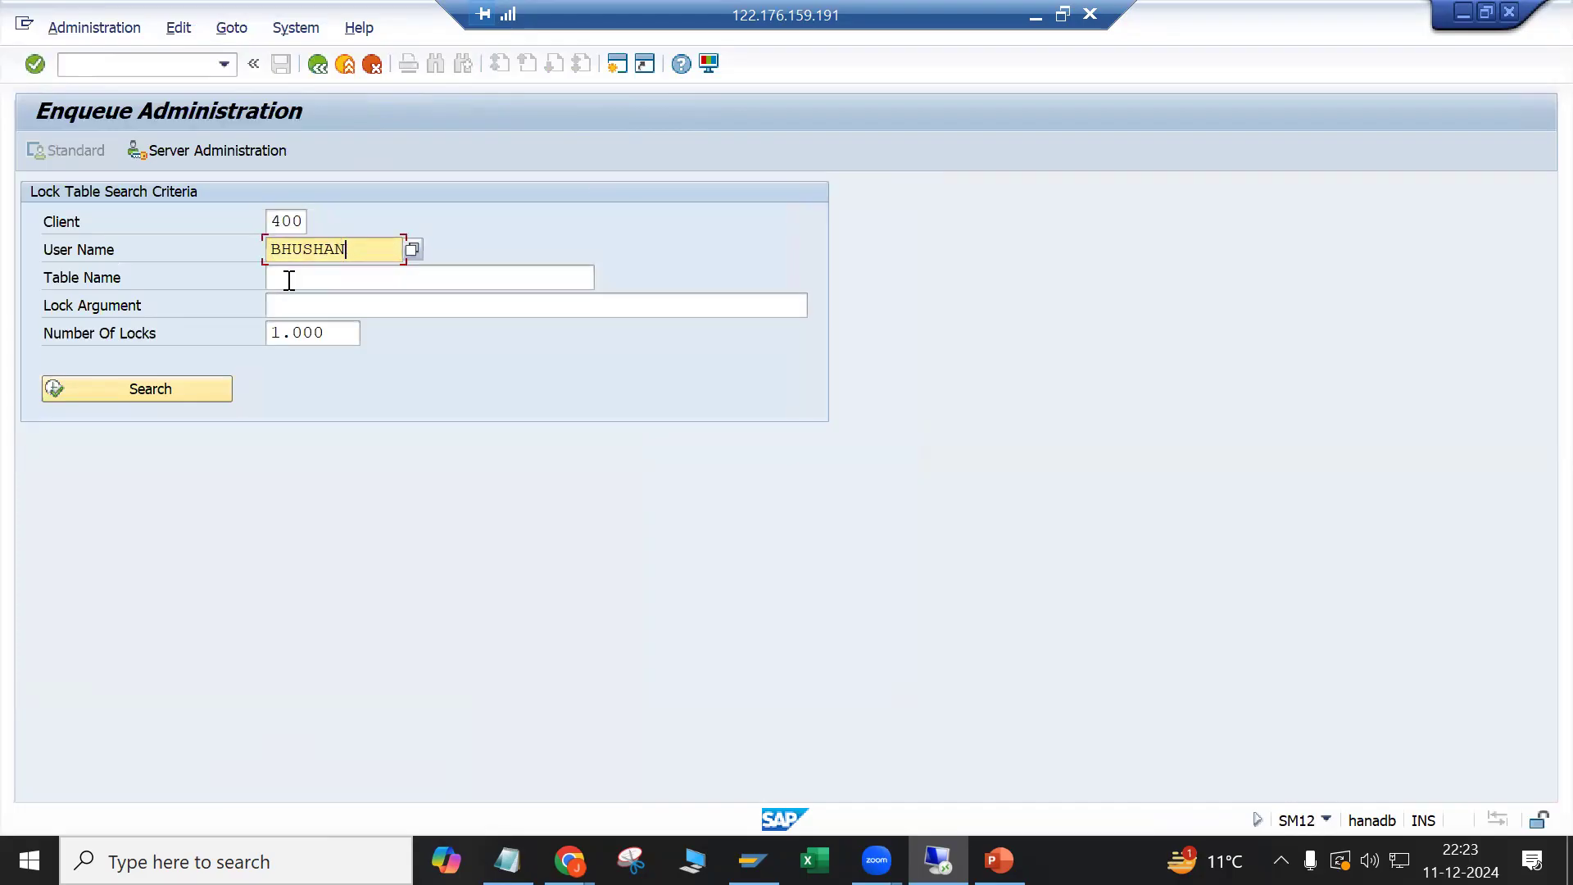
{"action": "left_click", "coordinate": [145, 386]}
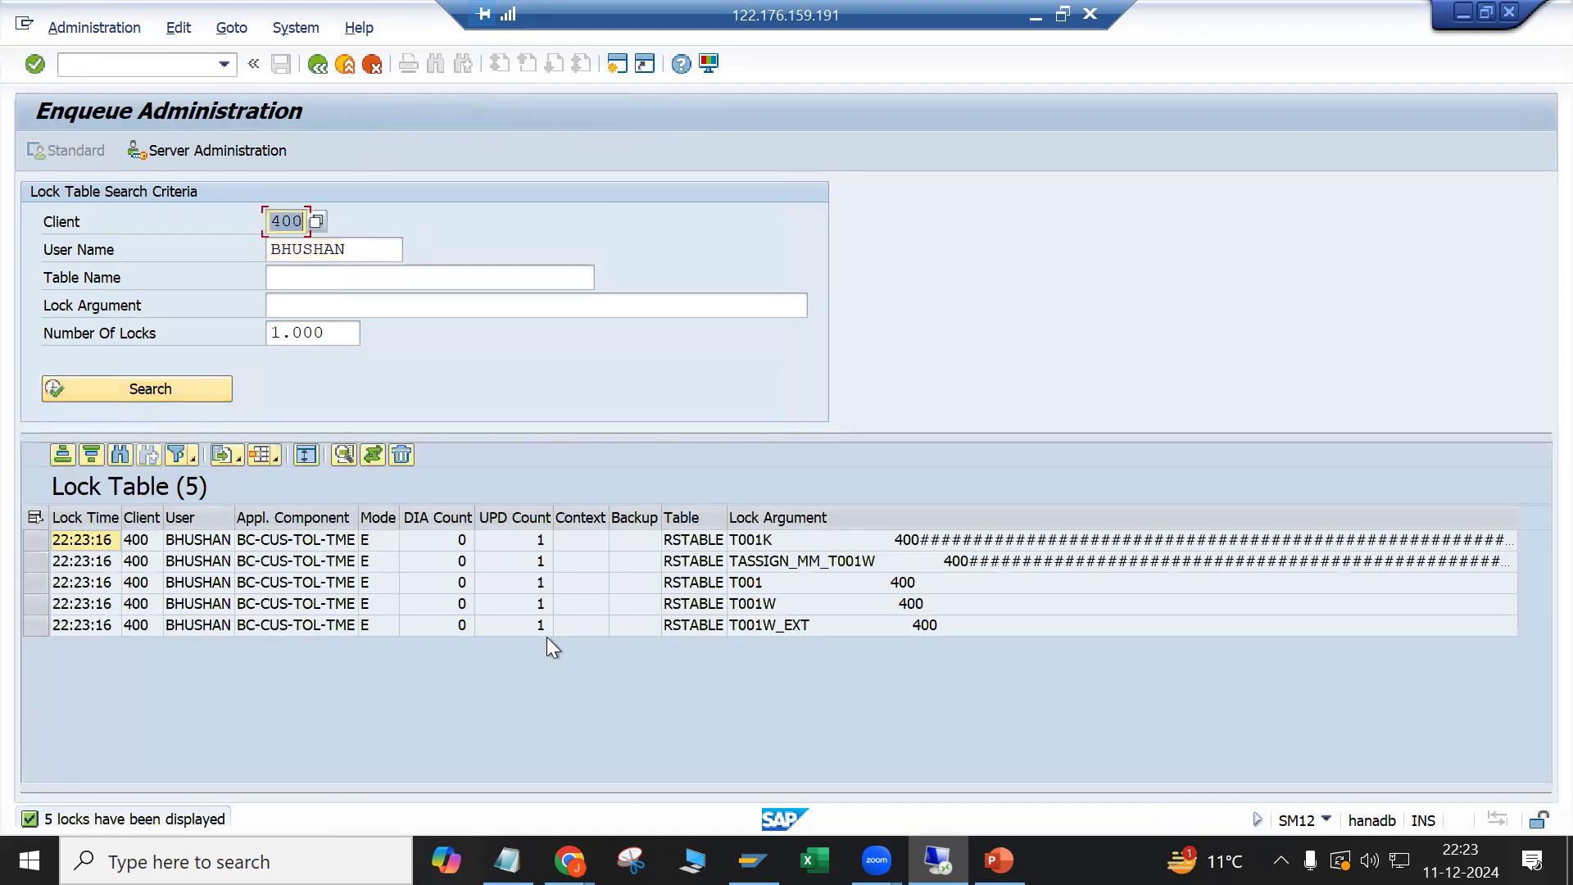
Step: Delete all of the locking user's lock entries and leave Enqueue Administration
{"action": "left_click", "coordinate": [35, 518]}
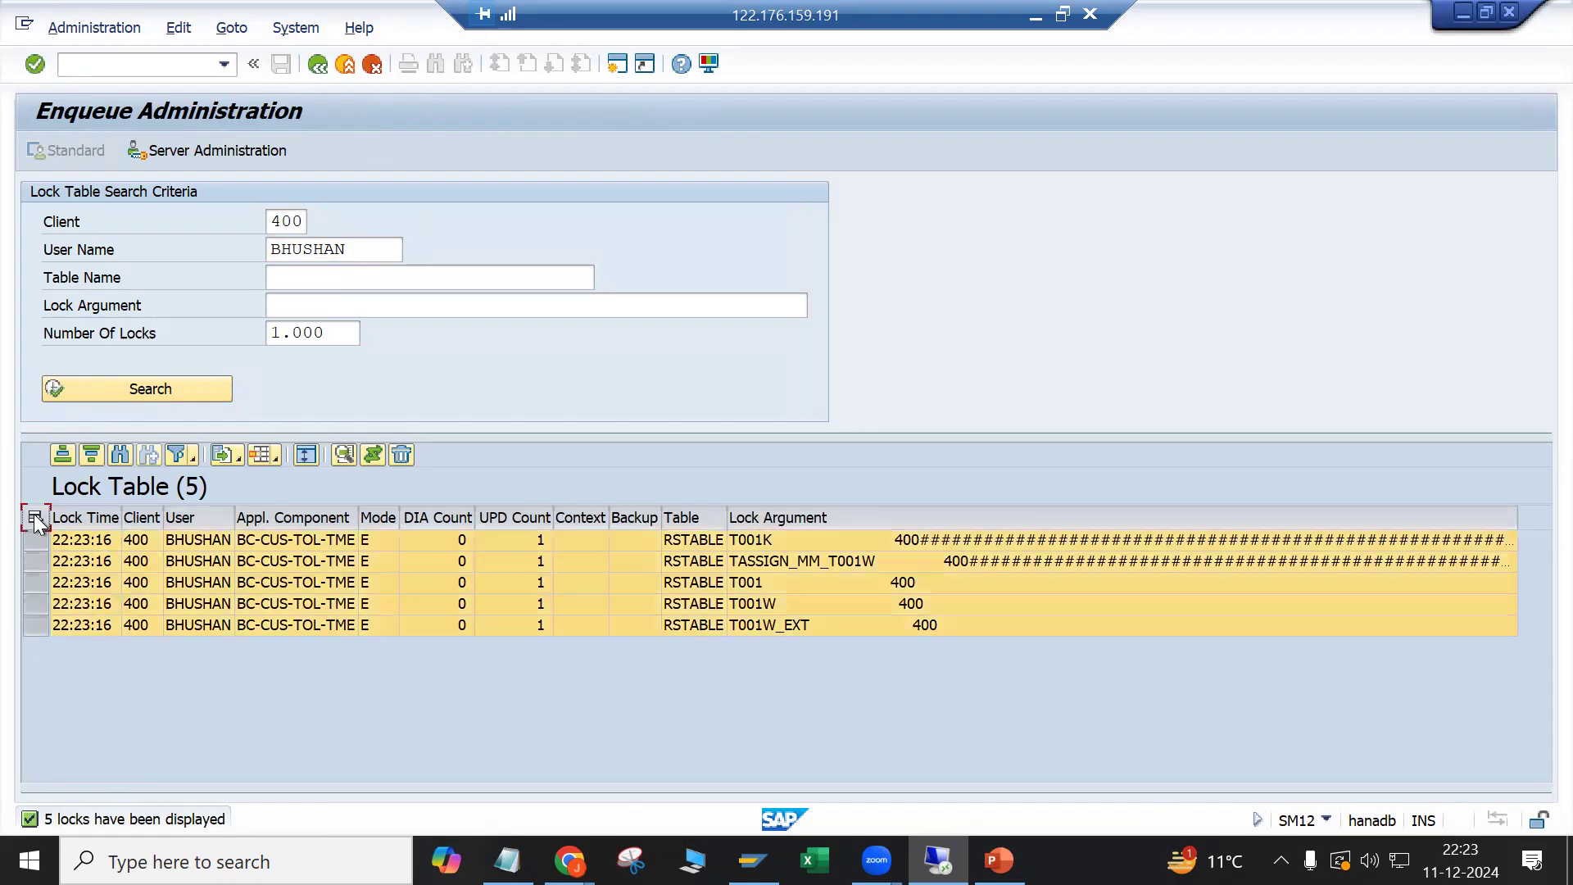
{"action": "left_click", "coordinate": [401, 456]}
{"action": "left_click", "coordinate": [421, 539]}
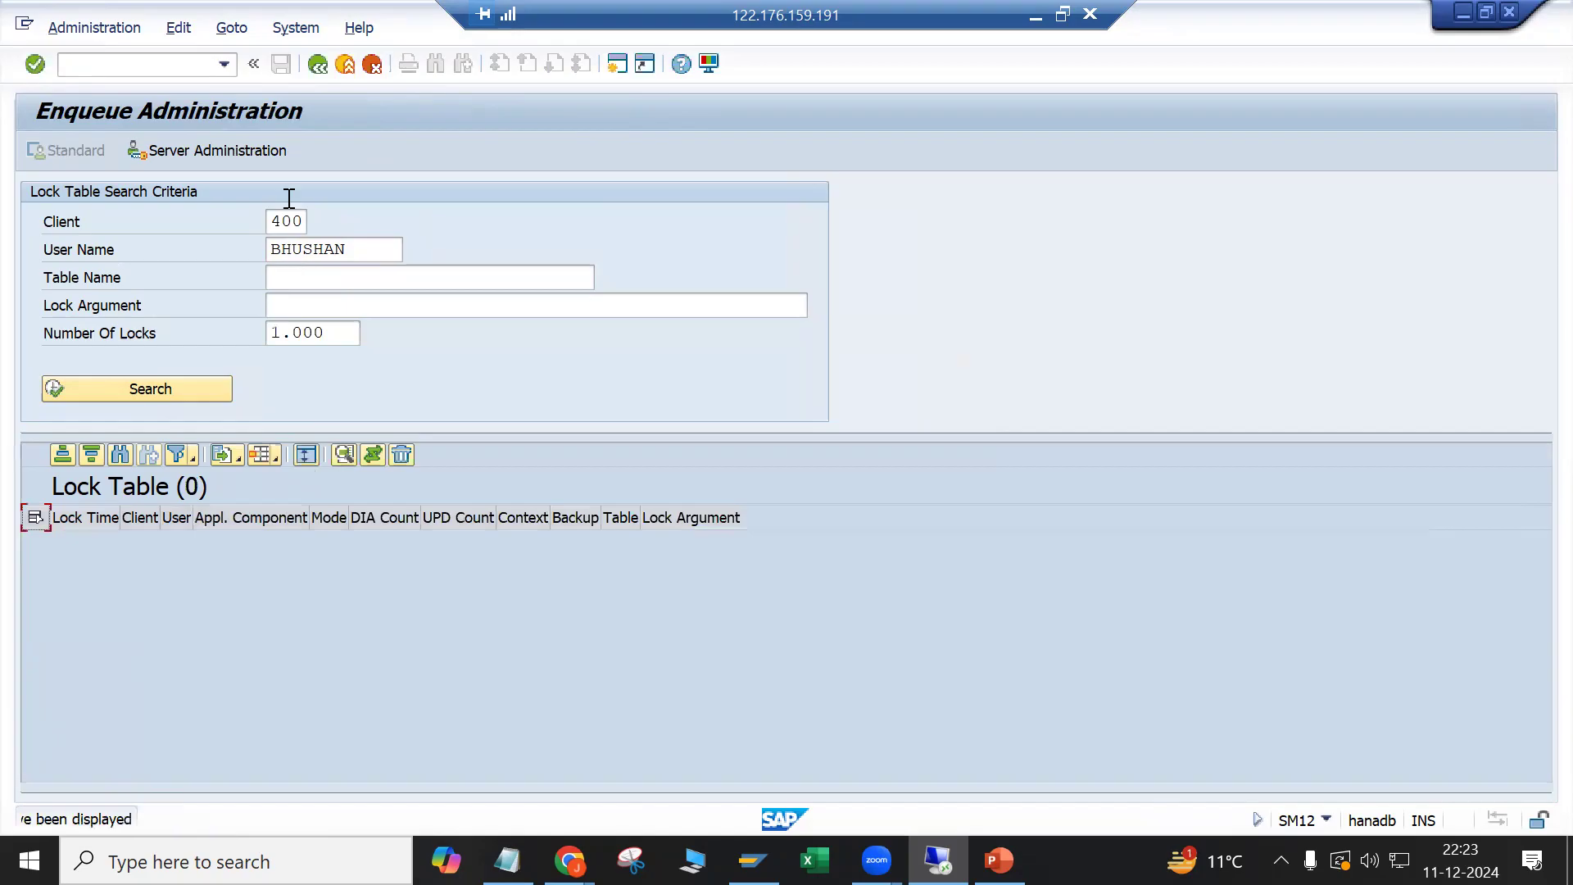
{"action": "left_click", "coordinate": [316, 68]}
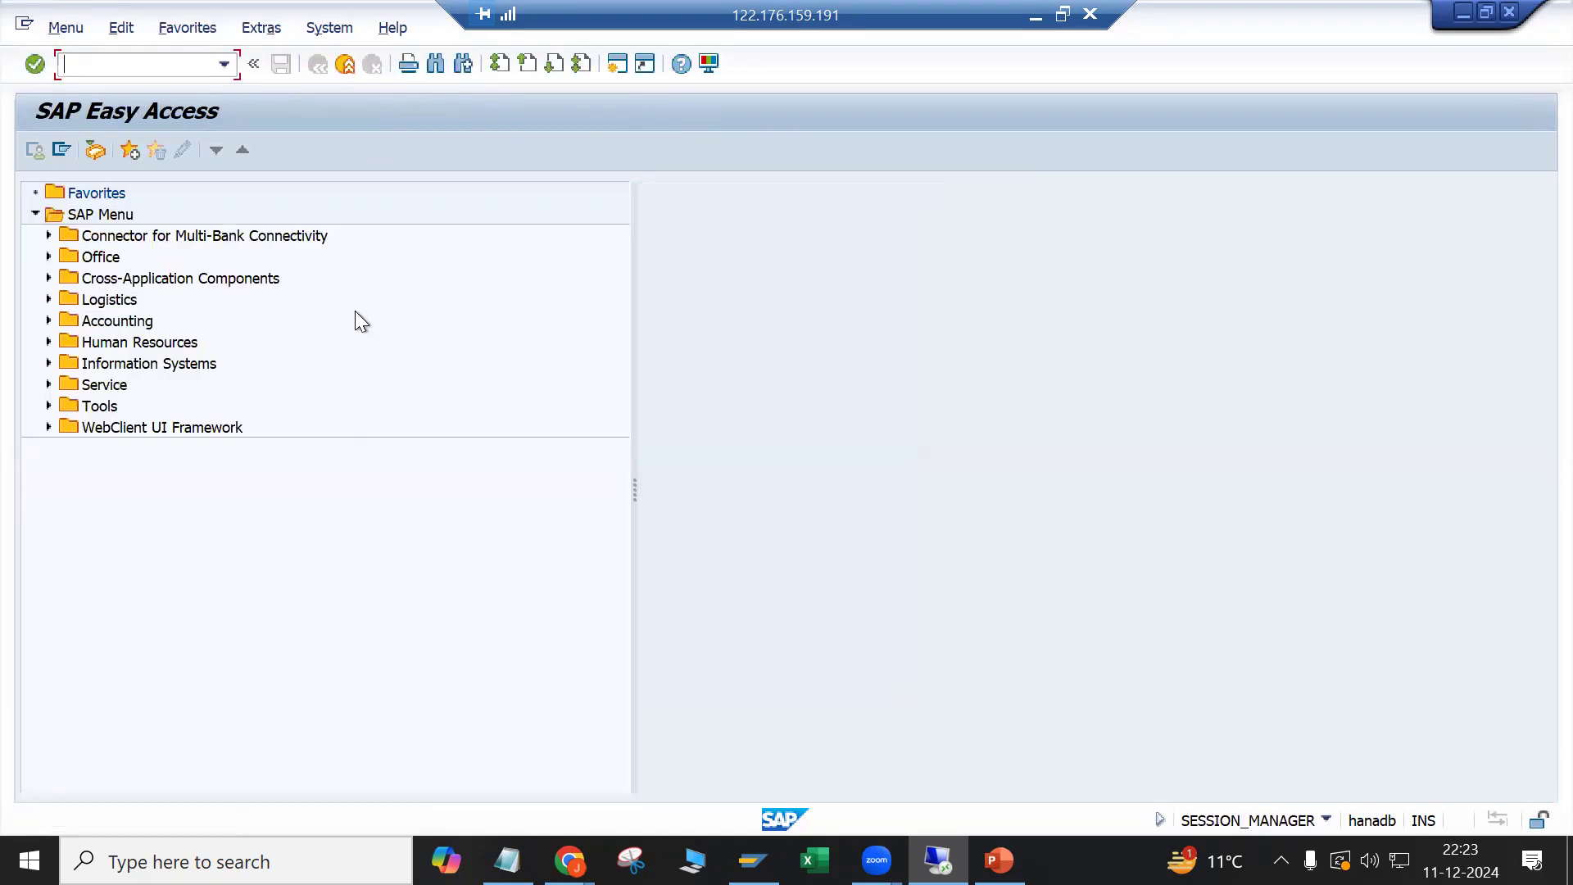
Step: Return to the plant to company code view, switch it to change mode, and create a new entry with company code LG01
{"action": "key", "text": "alt+Tab"}
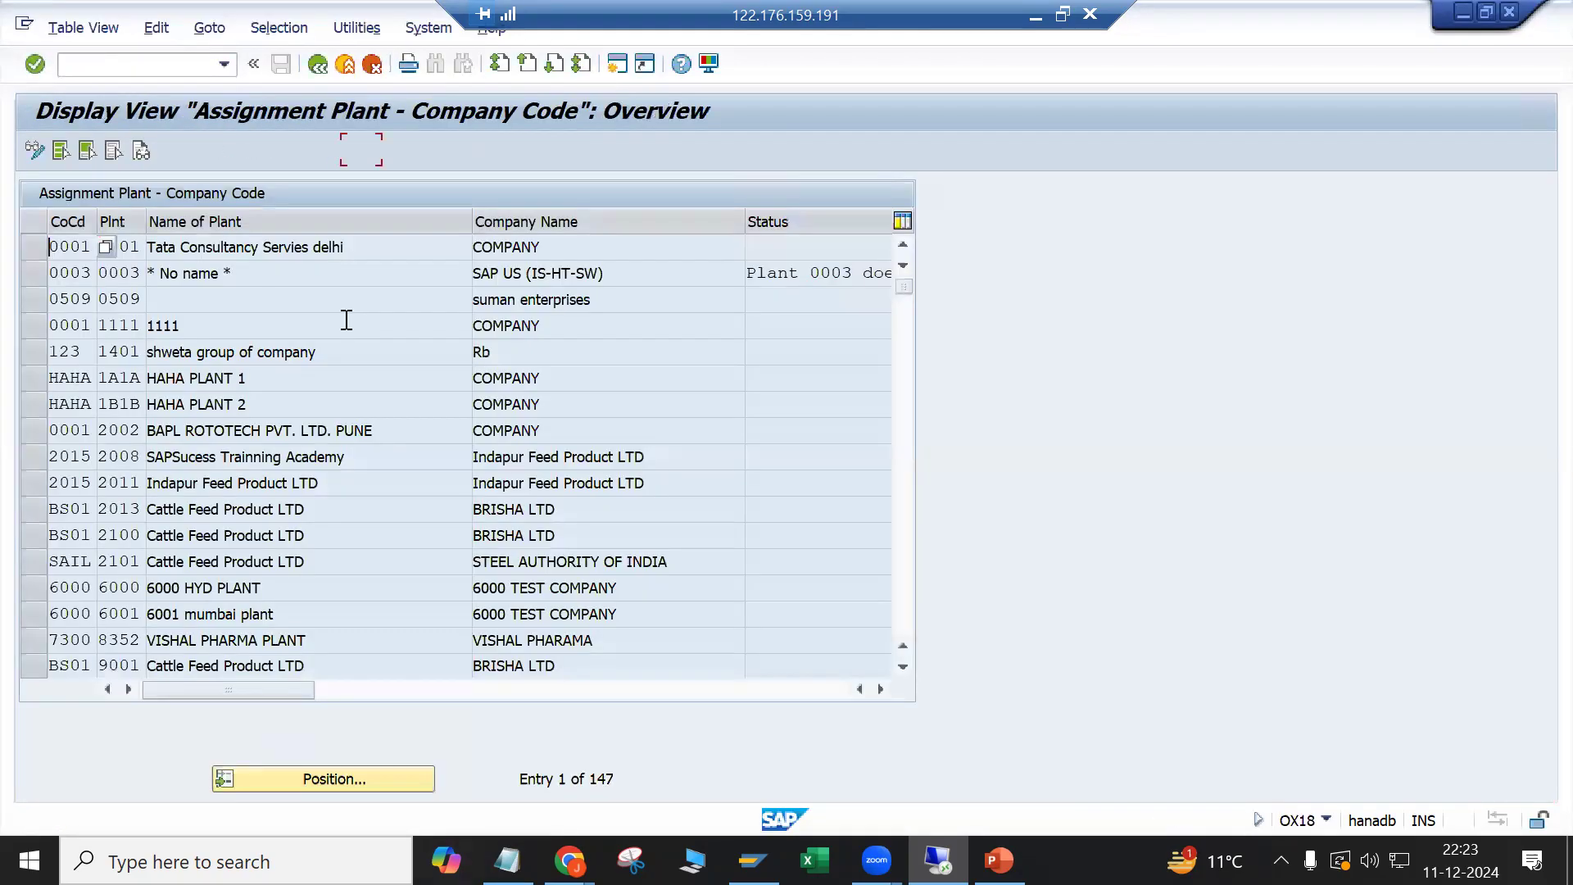
{"action": "left_click", "coordinate": [34, 150]}
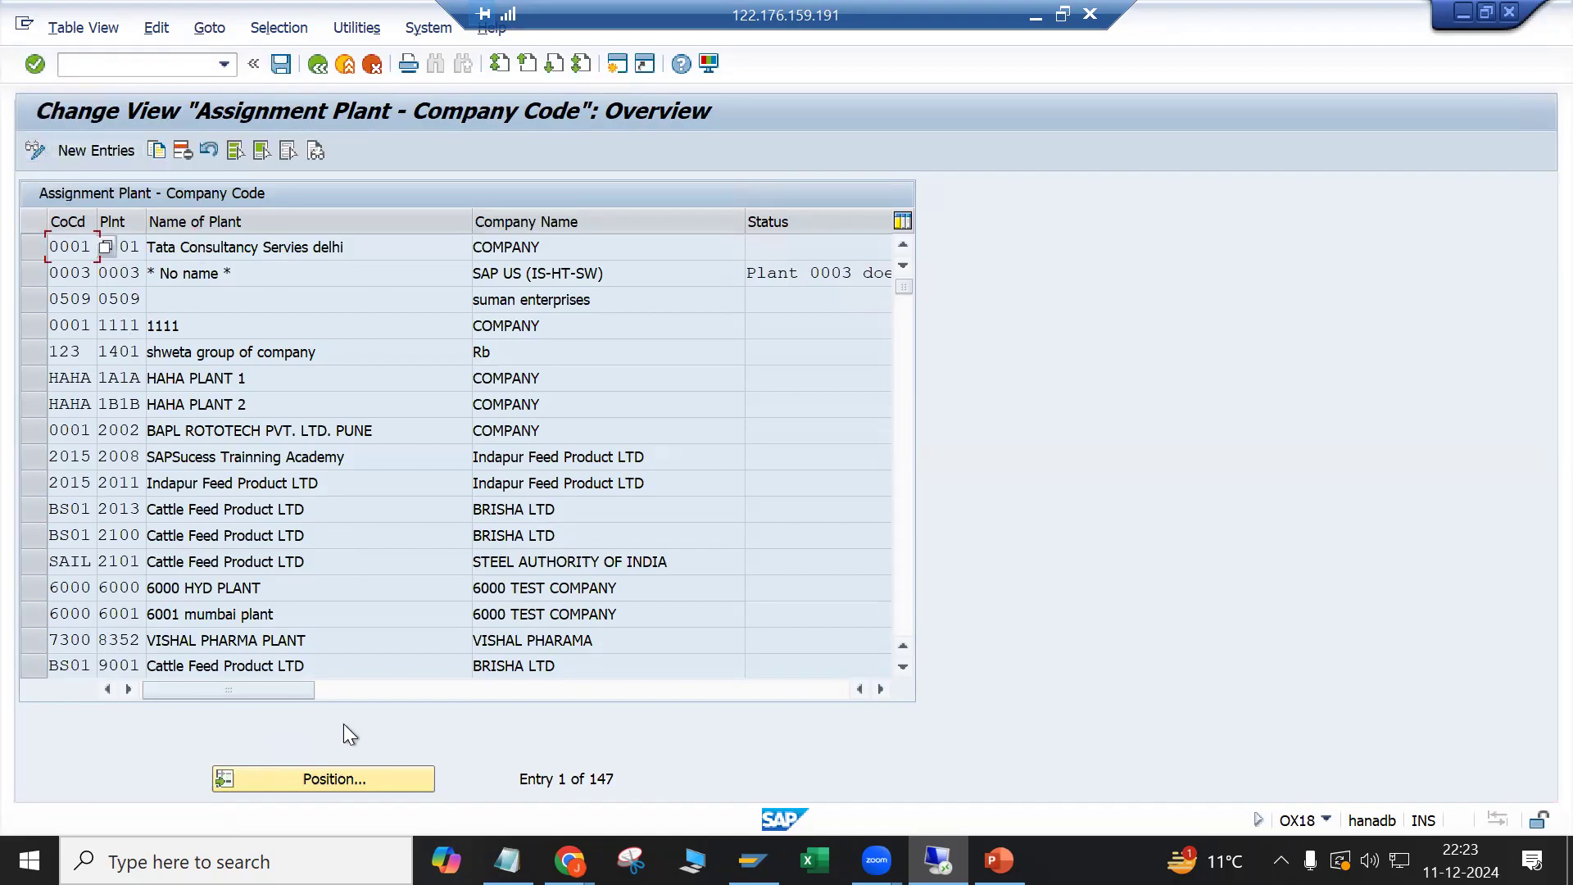
{"action": "left_click", "coordinate": [367, 781]}
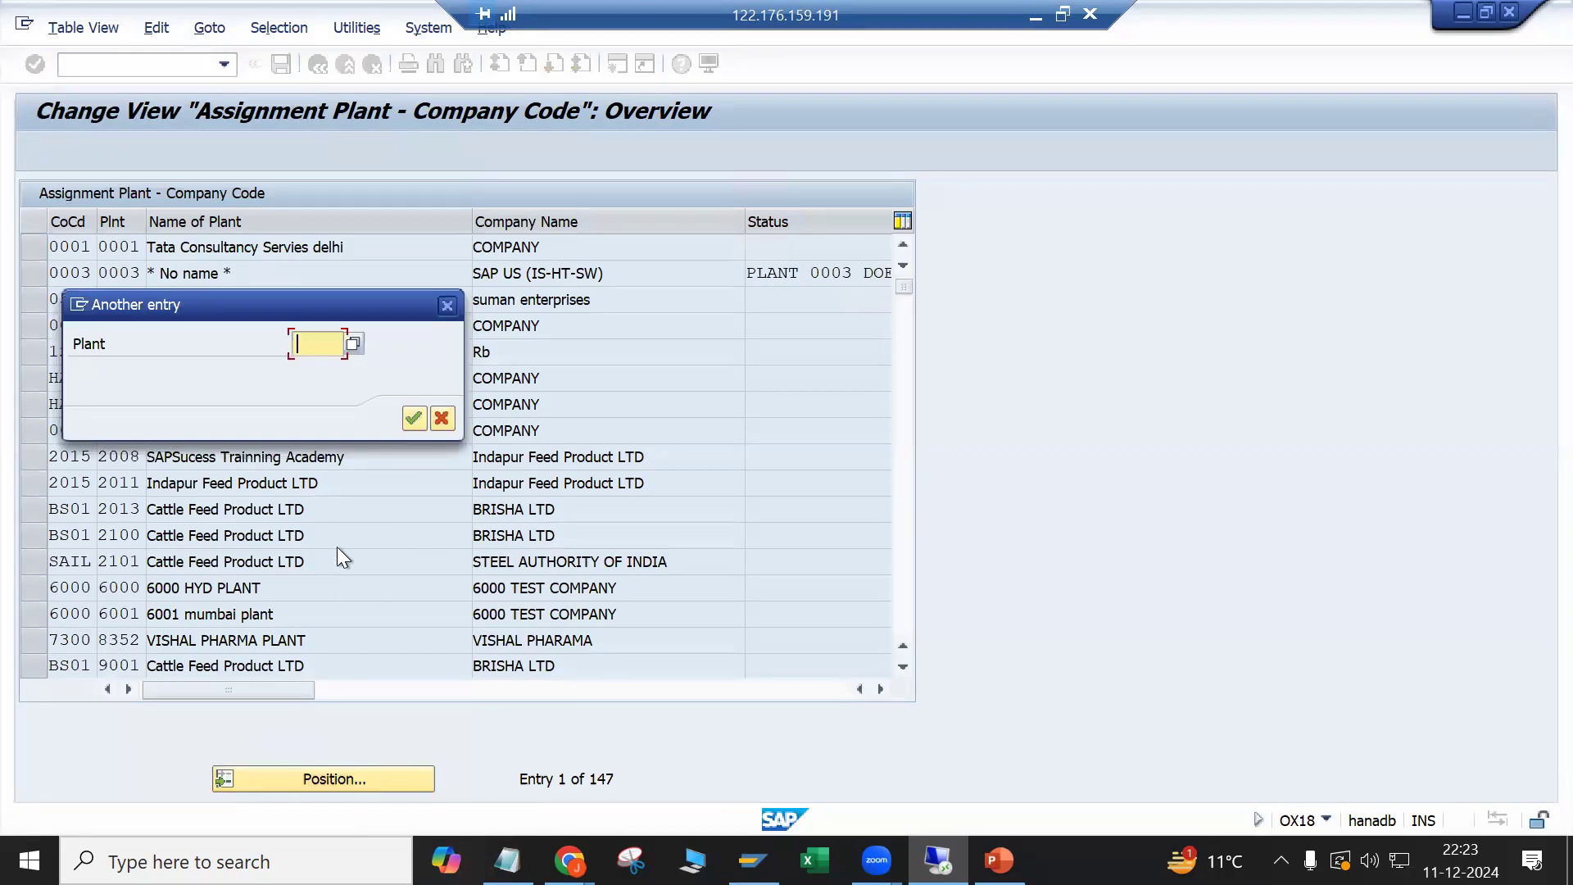
{"action": "left_click", "coordinate": [441, 418]}
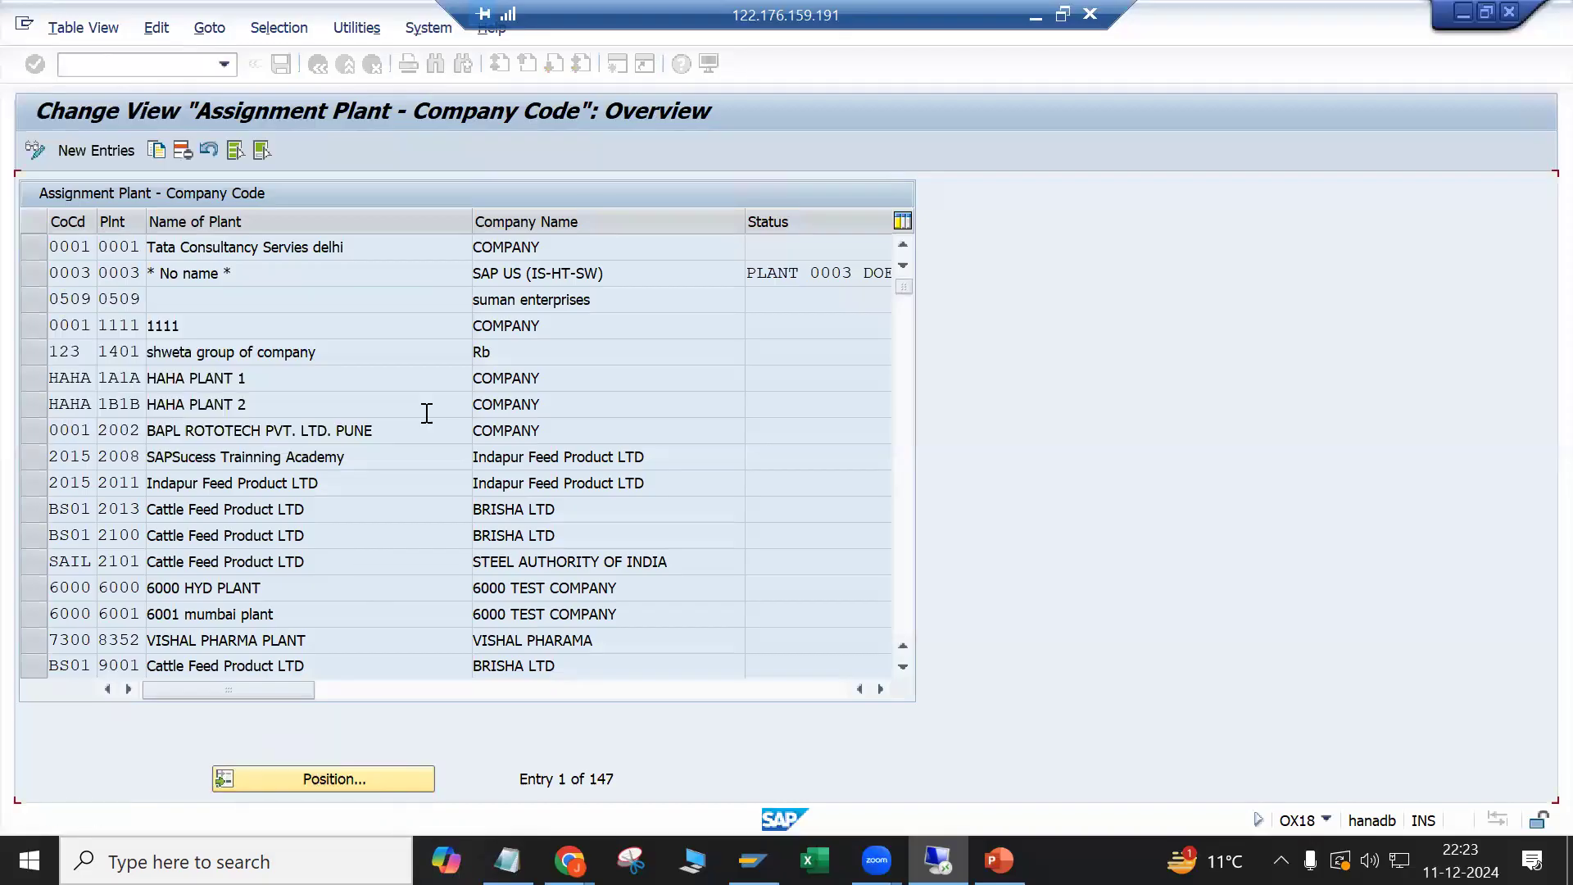
{"action": "left_click", "coordinate": [91, 154]}
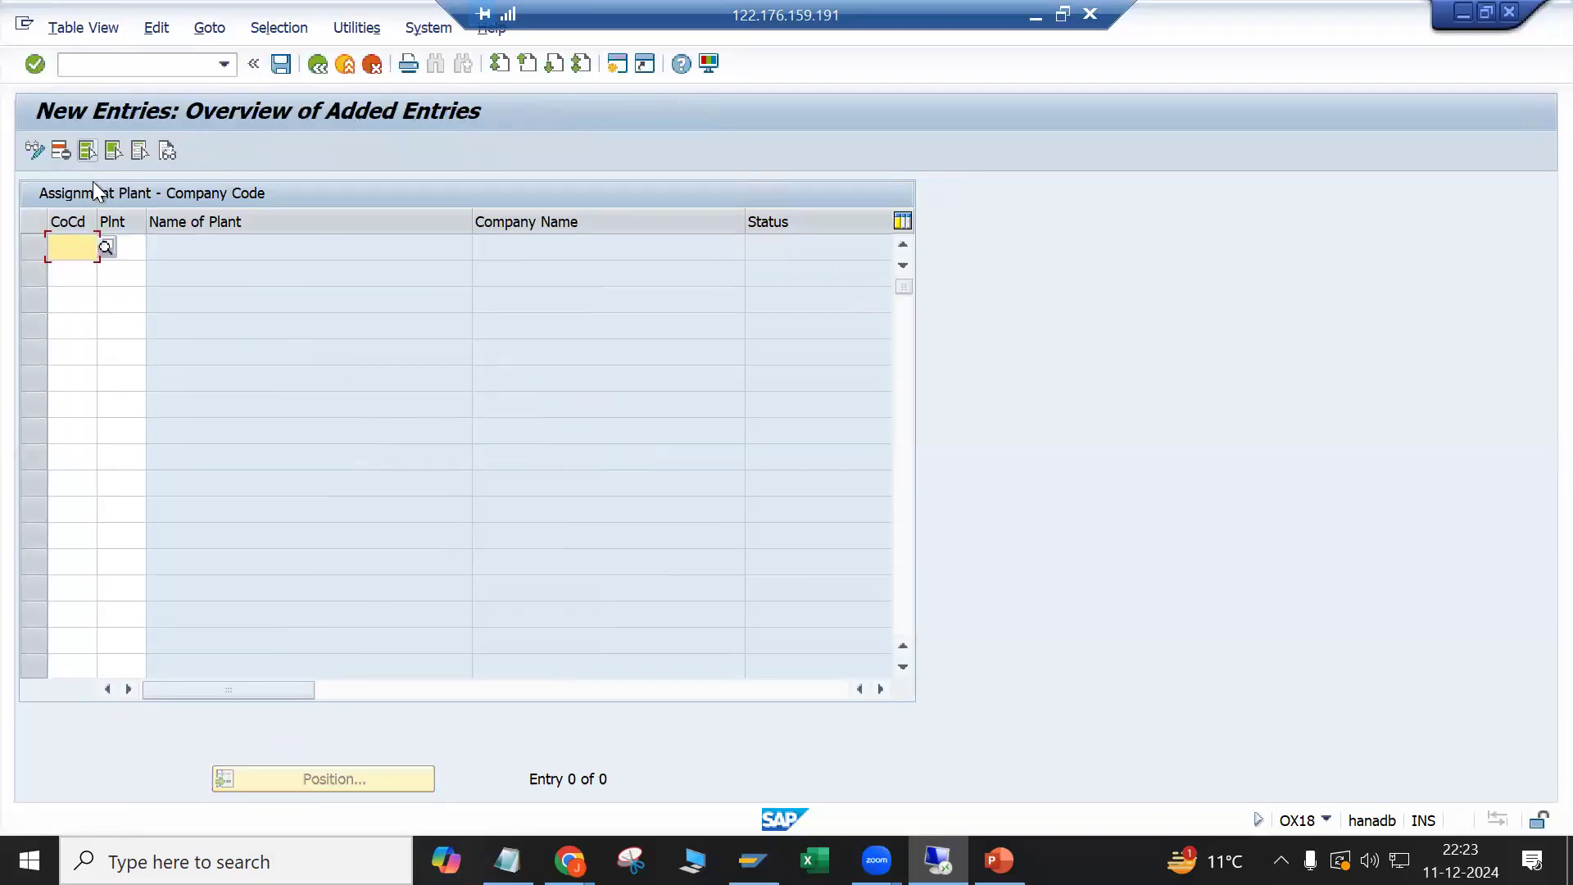
{"action": "left_click", "coordinate": [105, 253]}
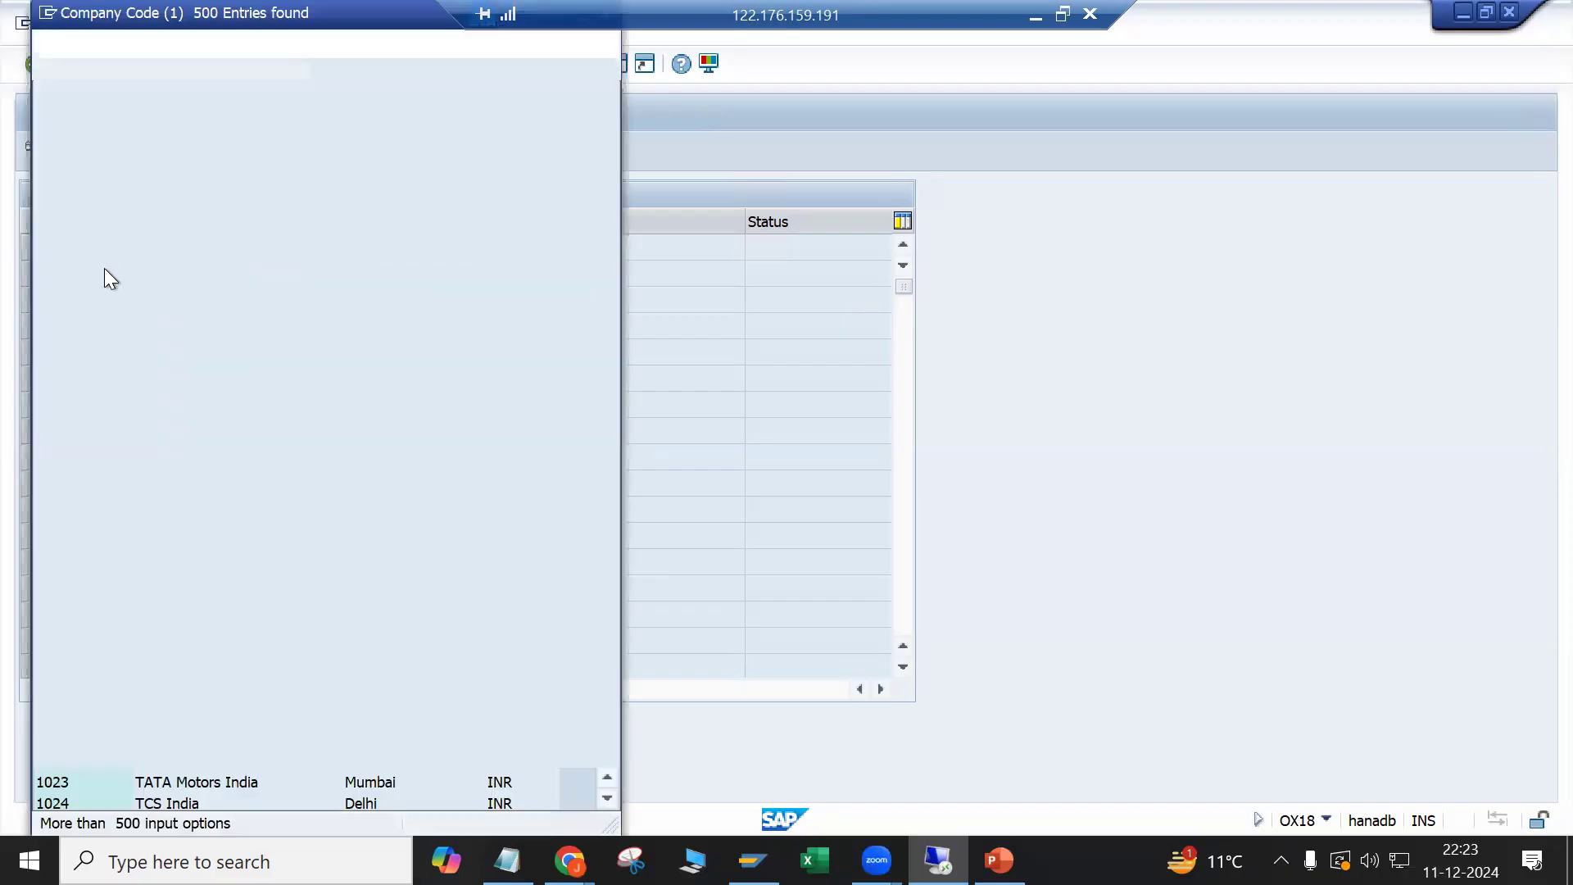
{"action": "left_click", "coordinate": [134, 97]}
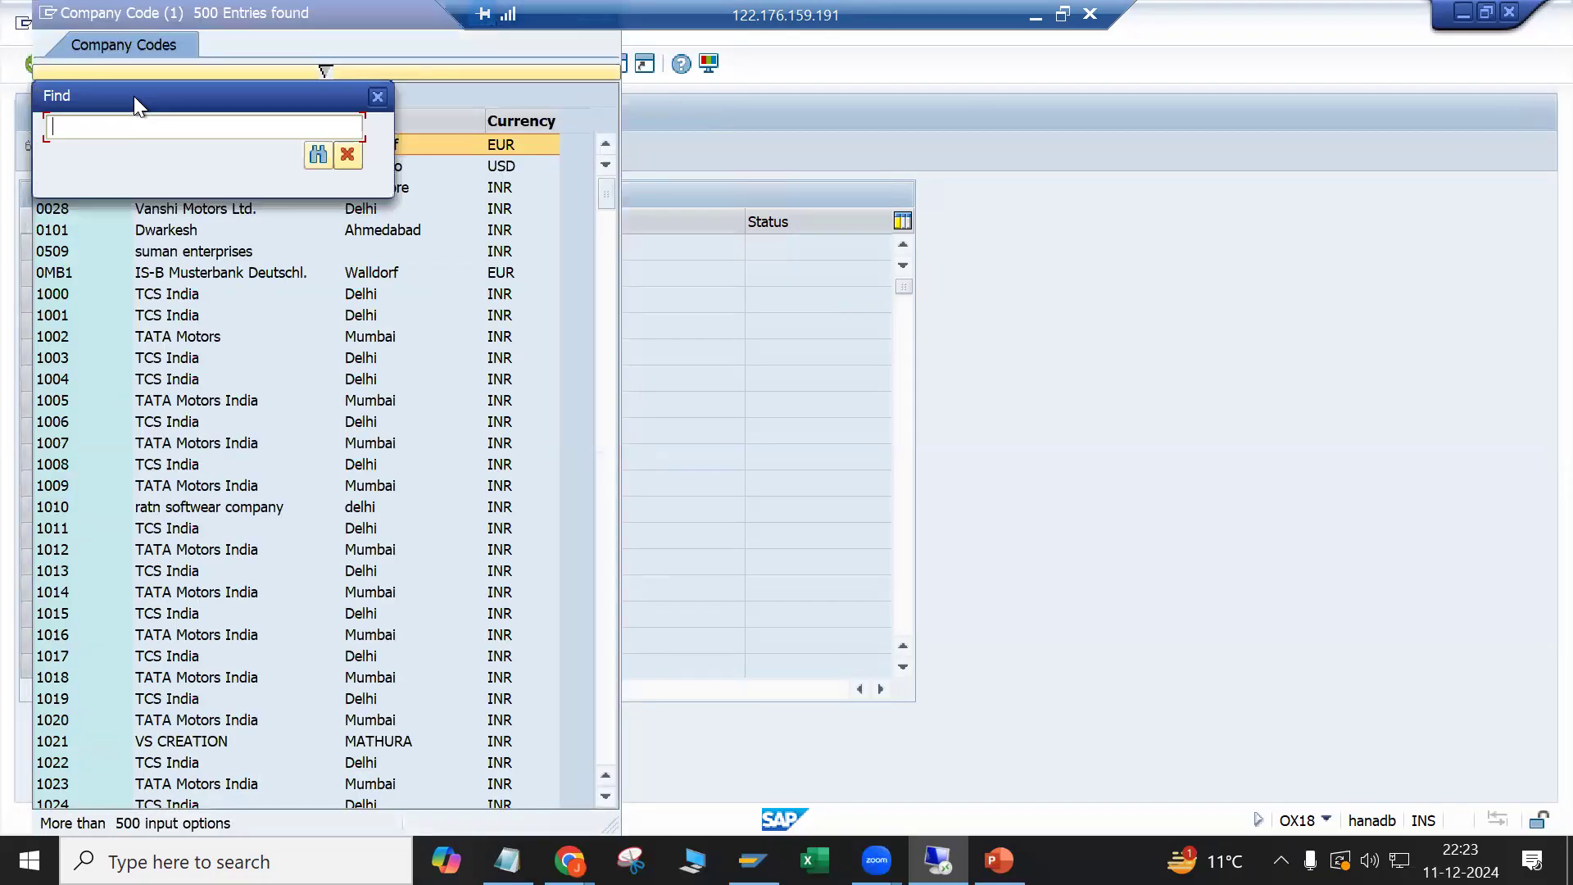
{"action": "type", "text": "lg"}
{"action": "key", "text": "Return"}
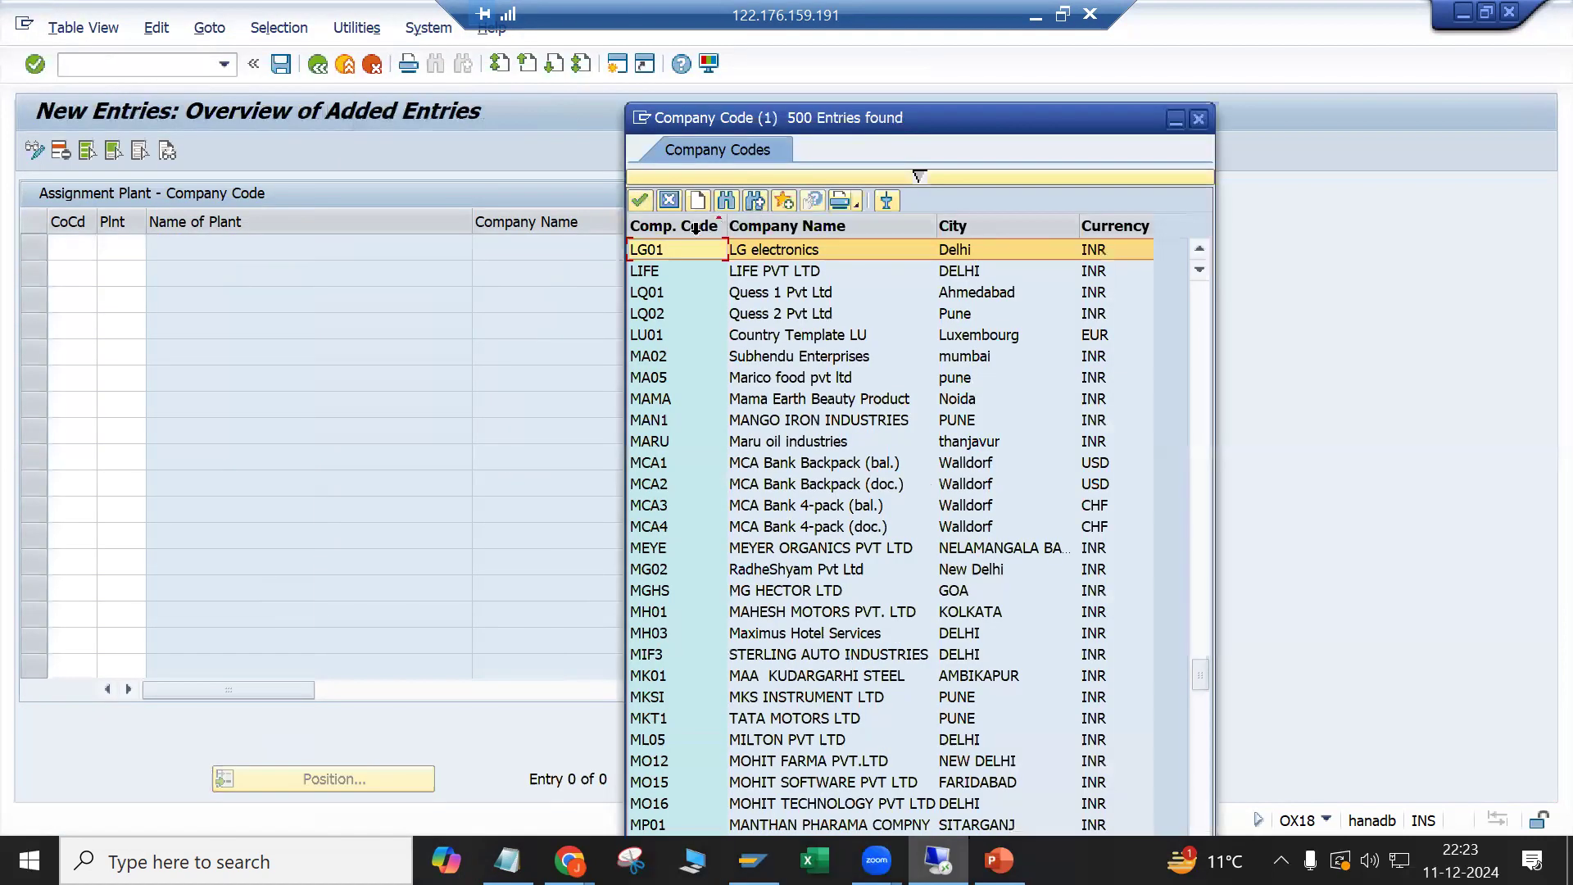
{"action": "left_click", "coordinate": [695, 250]}
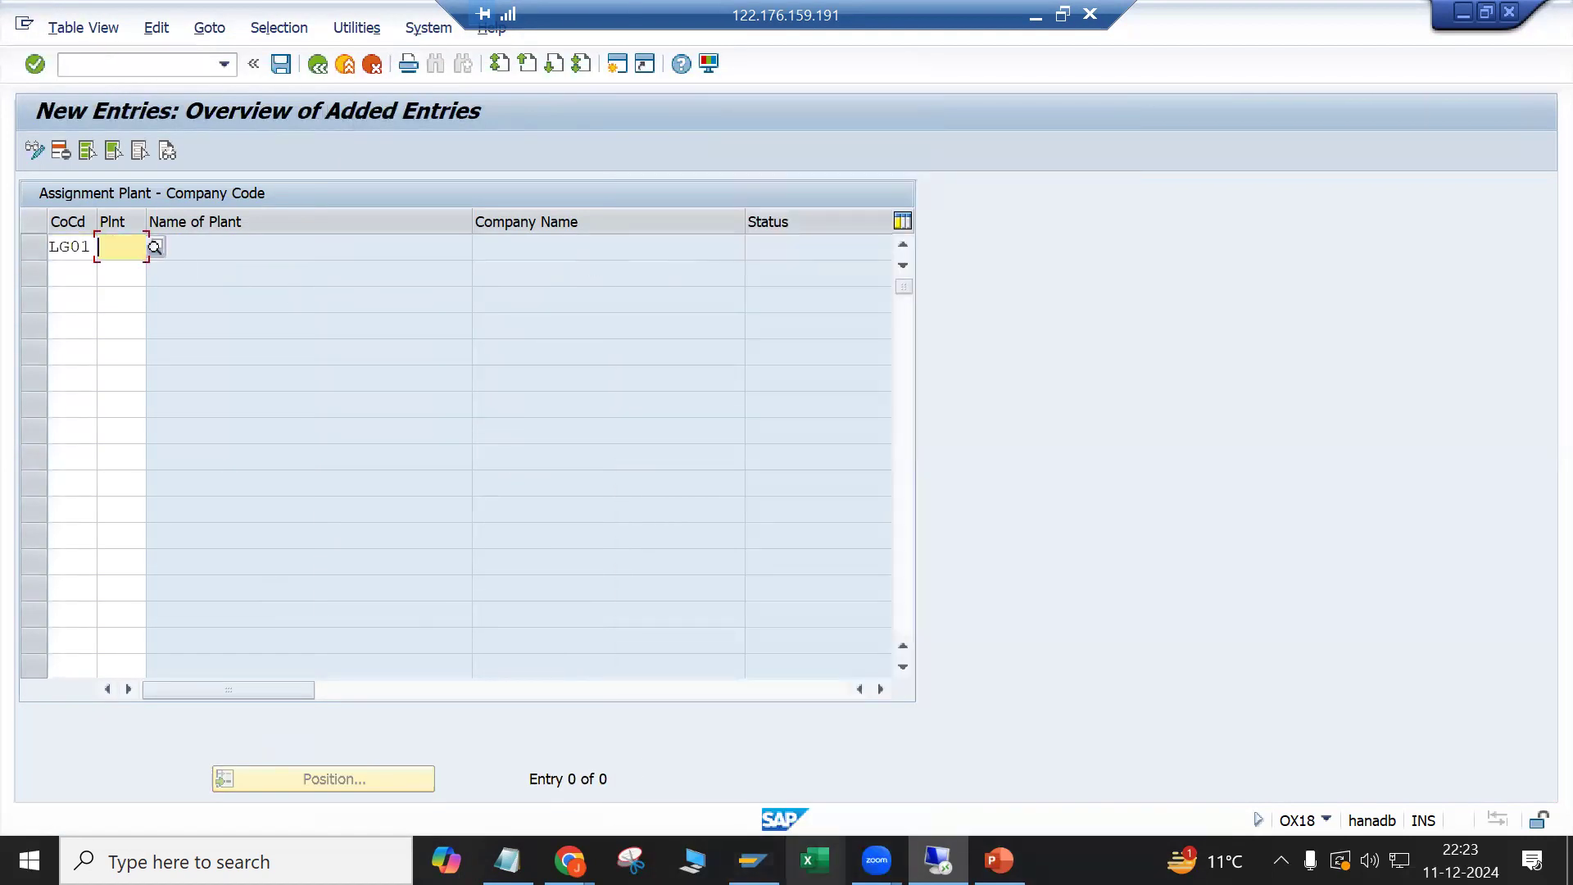
Step: Look up the plant code in the Org Structure 1 notes and enter plant LP01 for company code LG01
{"action": "left_click", "coordinate": [507, 860]}
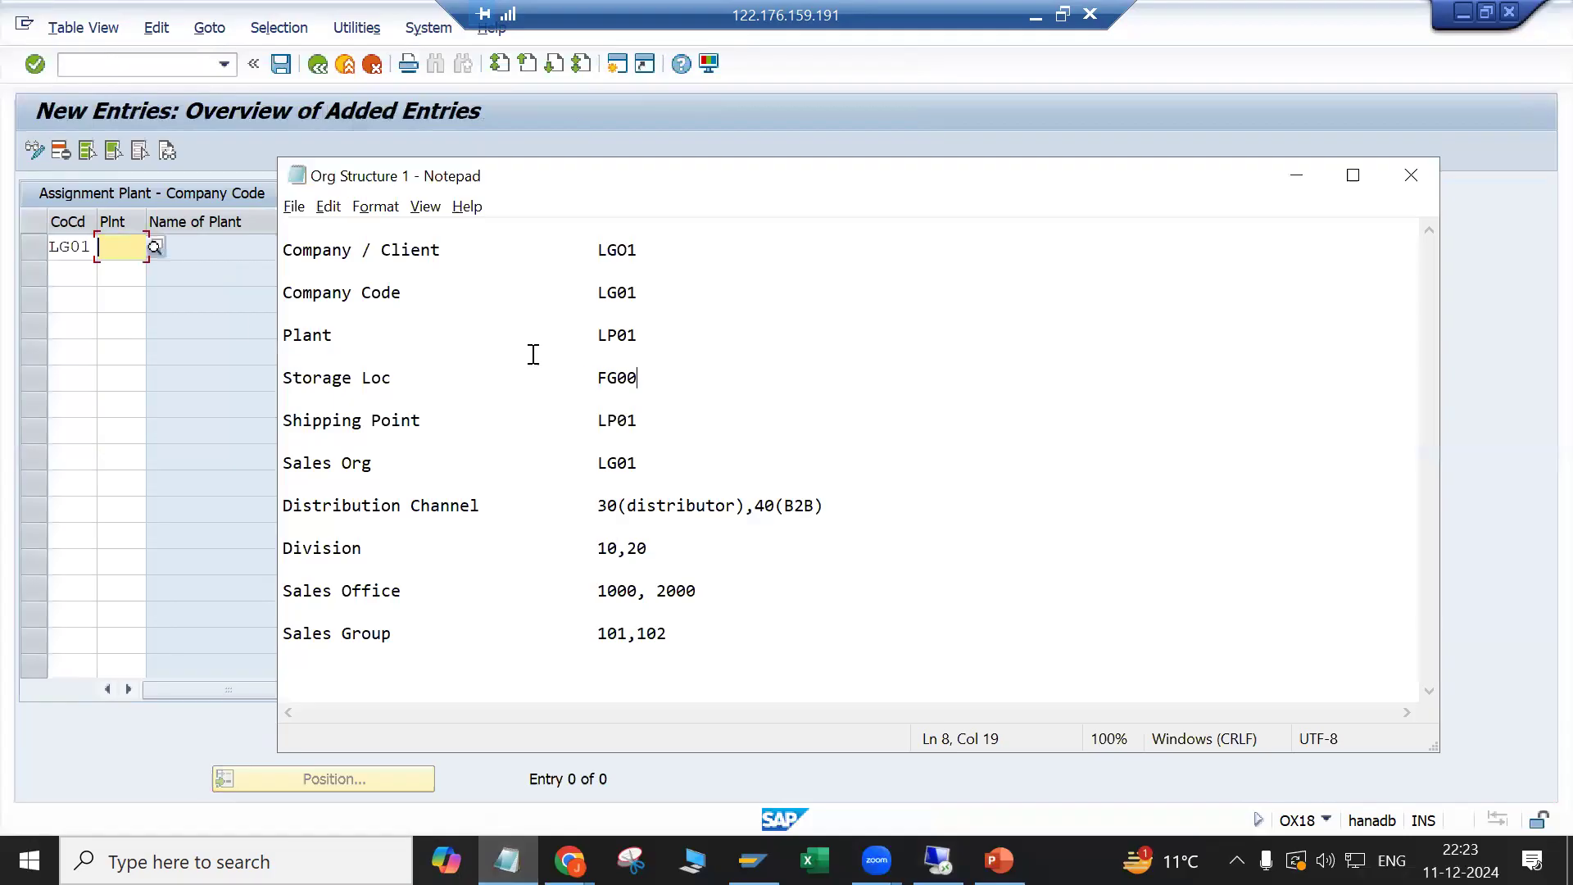
{"action": "left_click", "coordinate": [127, 248]}
{"action": "type", "text": "lp01"}
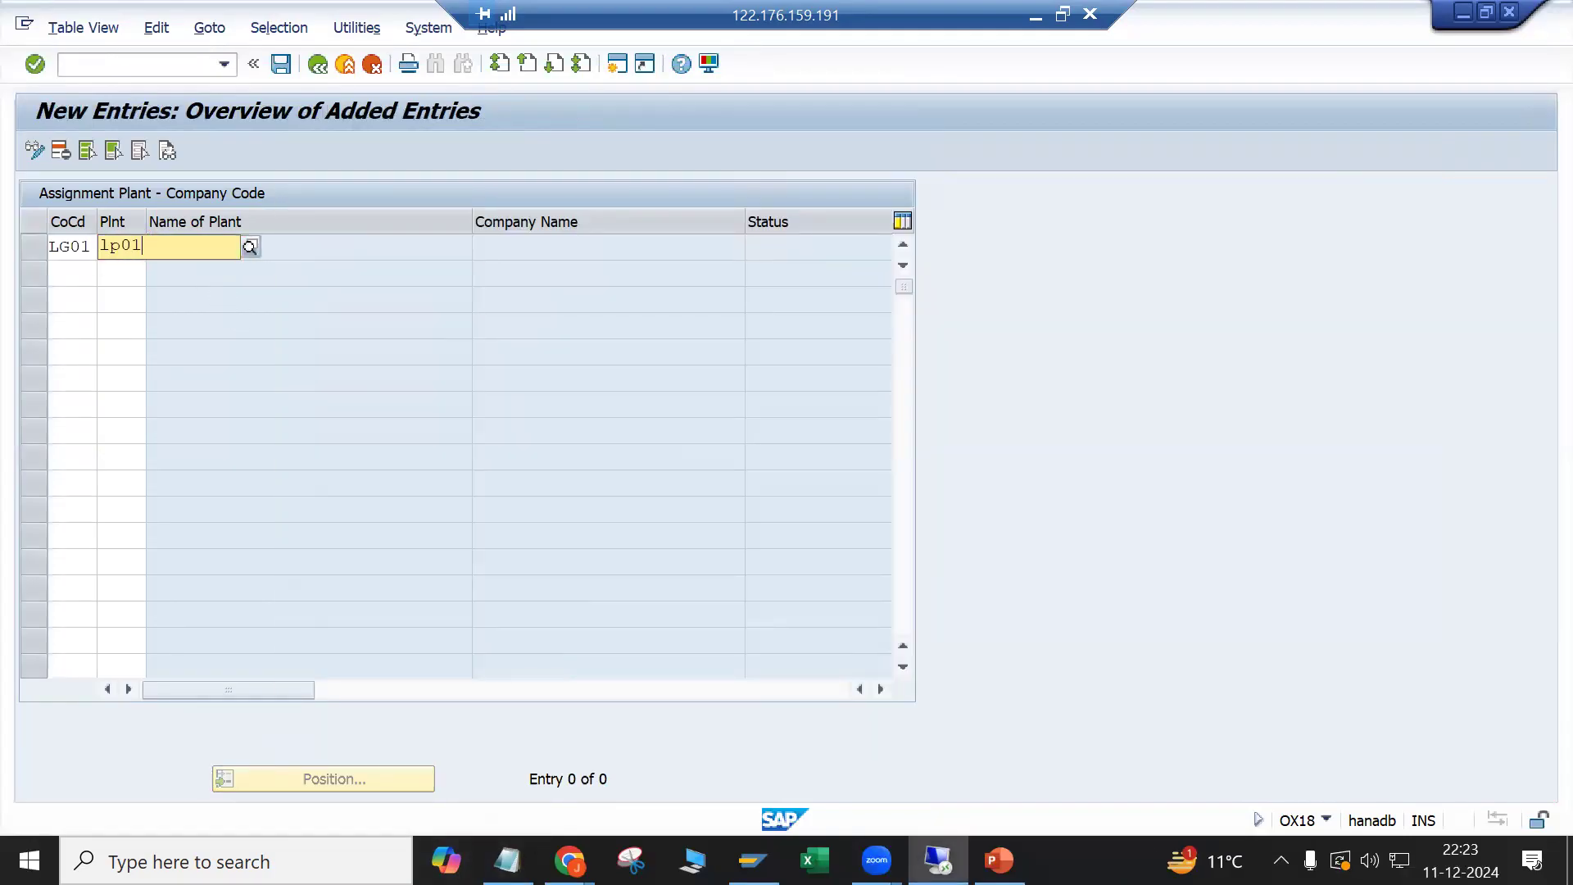
{"action": "key", "text": "Return"}
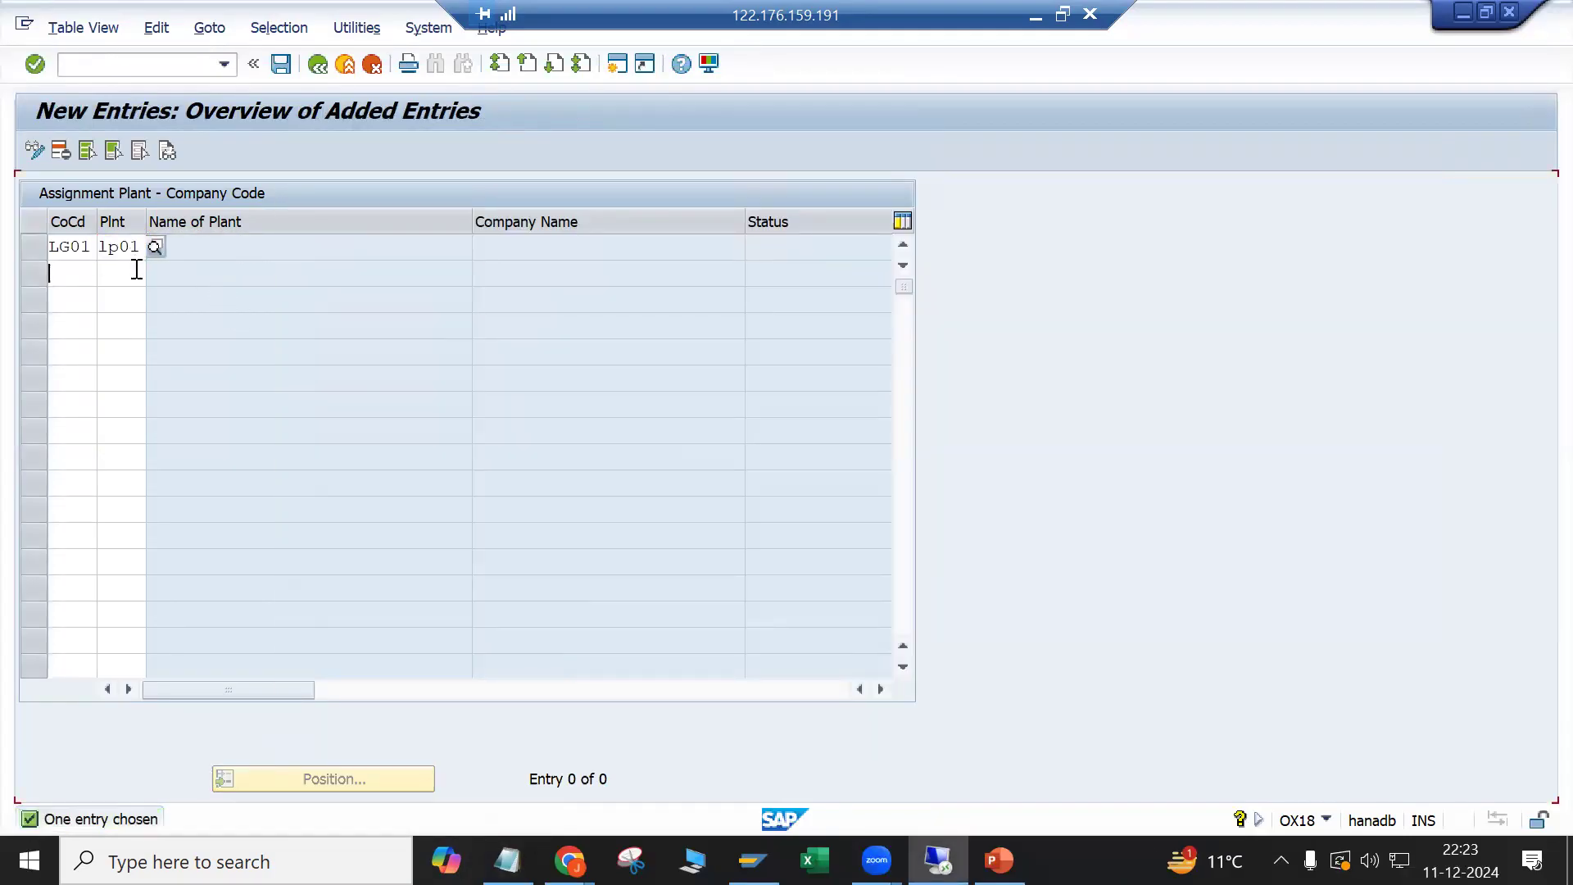
{"action": "left_click", "coordinate": [136, 271]}
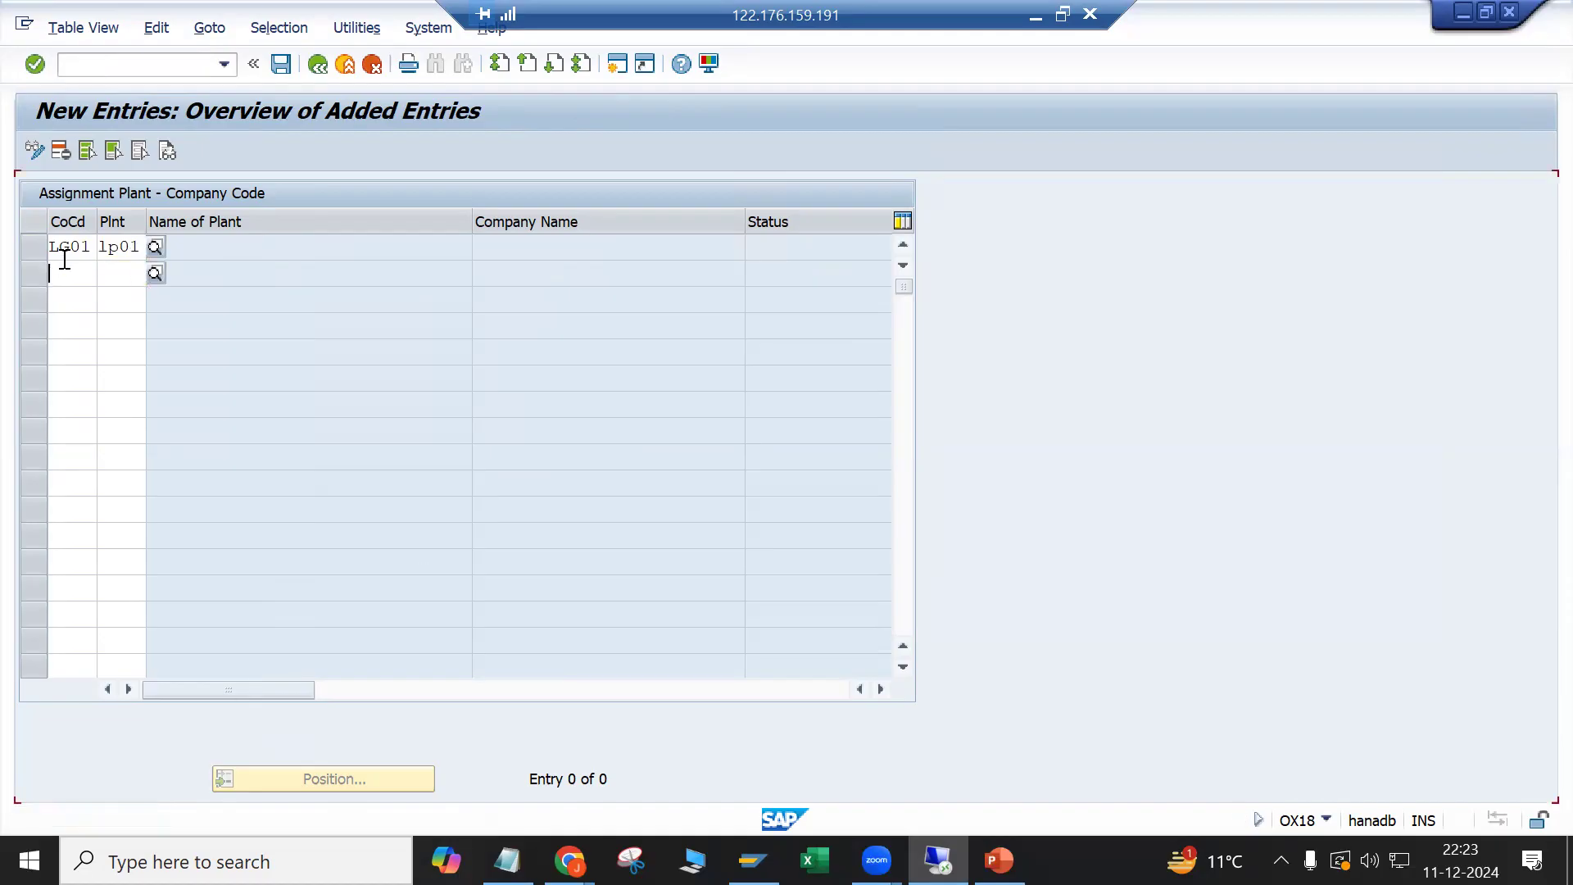
{"action": "double_click", "coordinate": [131, 247]}
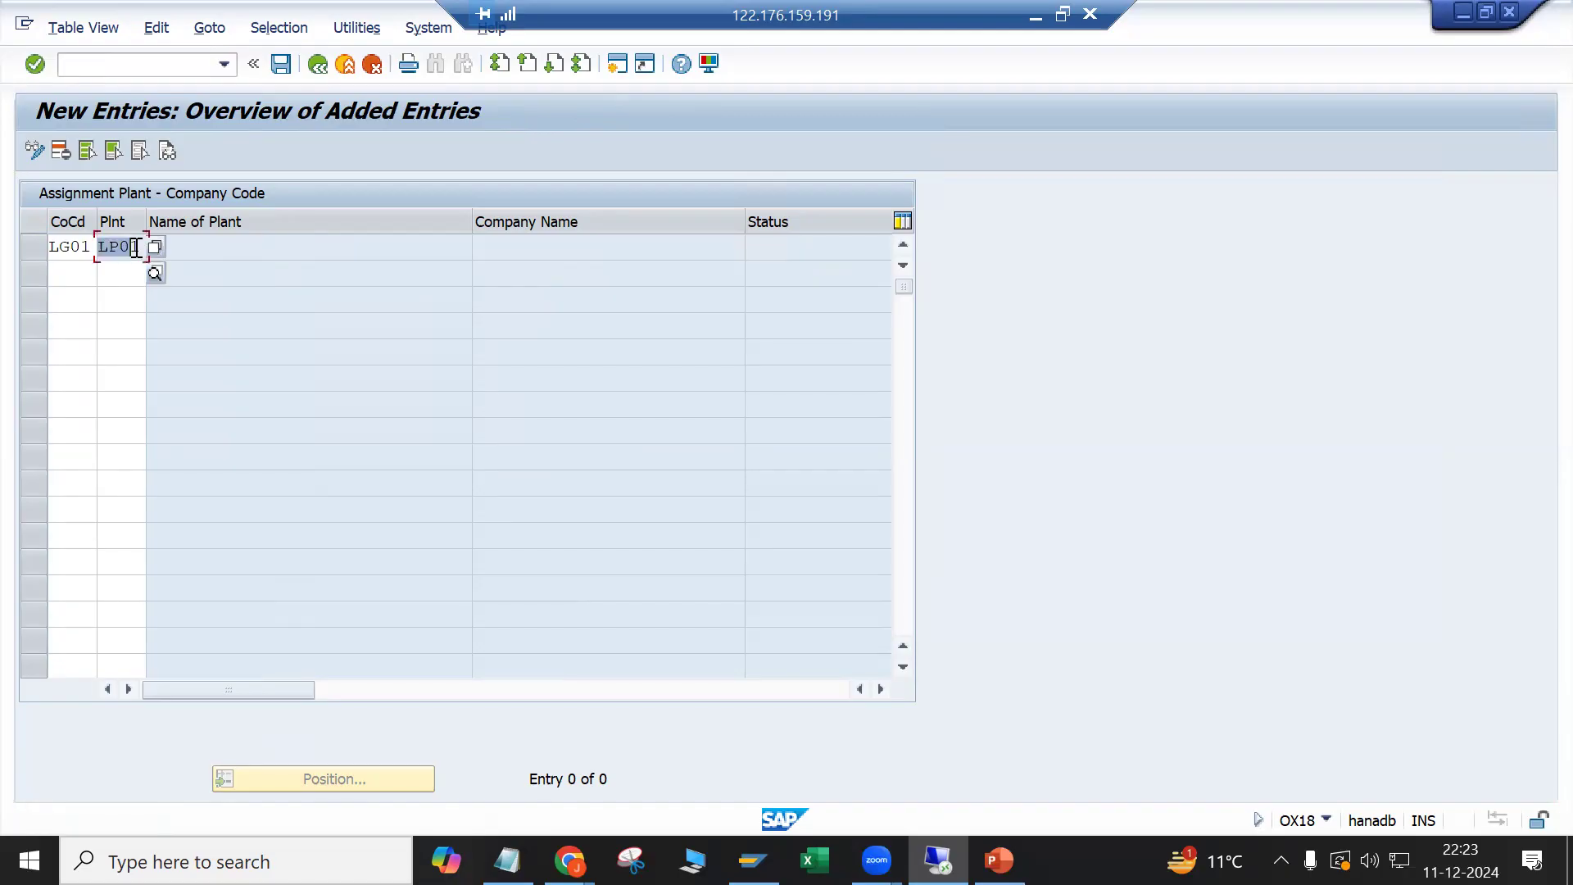
{"action": "left_click", "coordinate": [52, 247]}
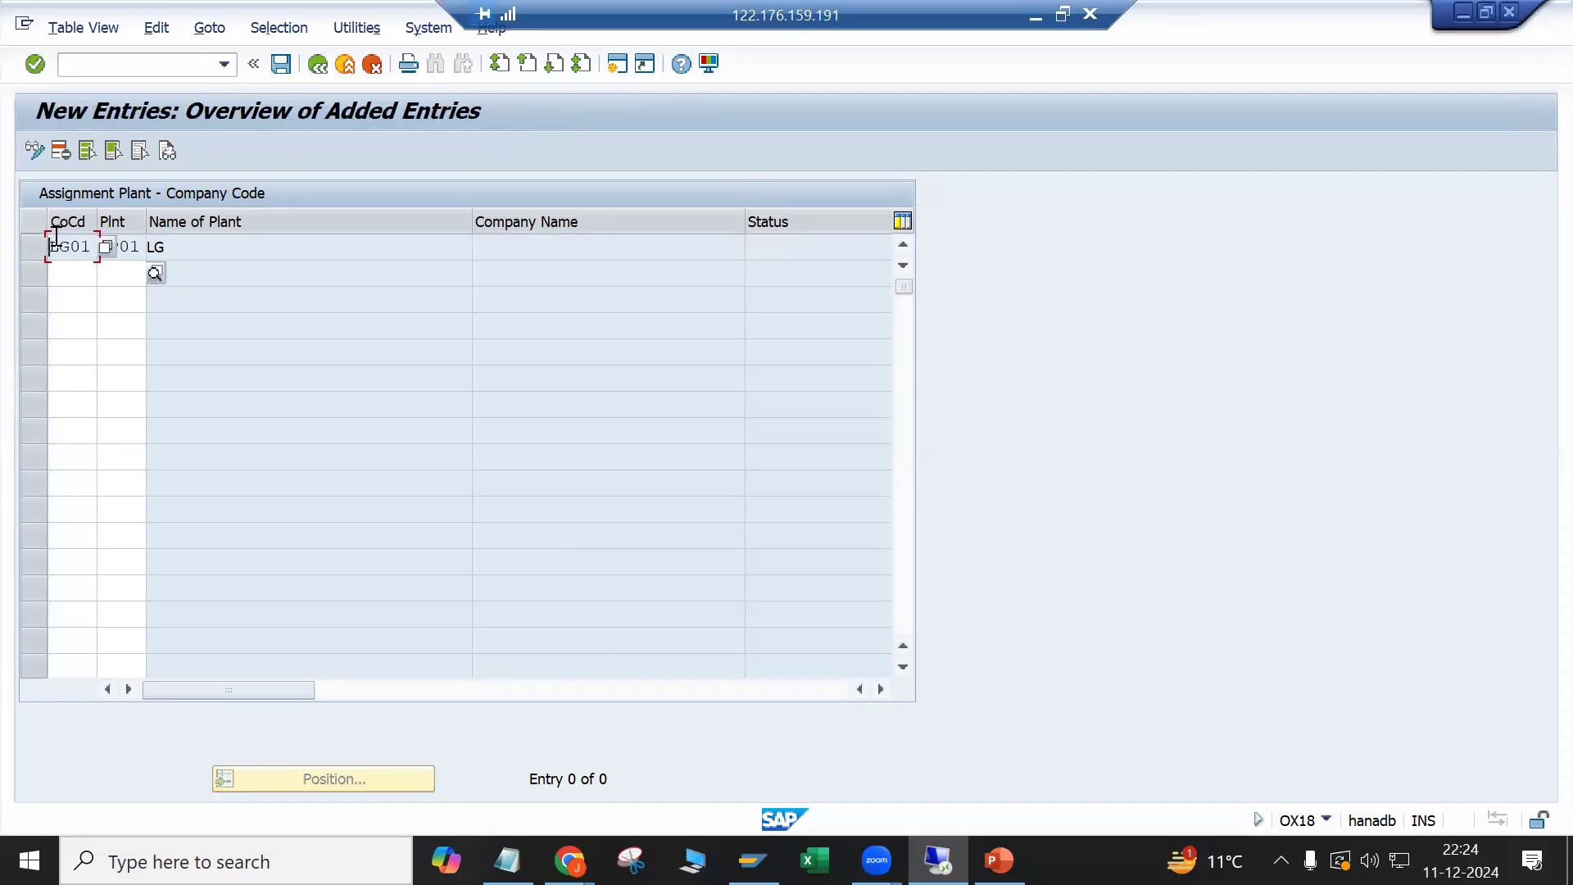
Step: Save the assignment of plant LP01 to company code LG01 and return to the IMG structure
{"action": "left_click", "coordinate": [281, 64]}
{"action": "left_click", "coordinate": [509, 415]}
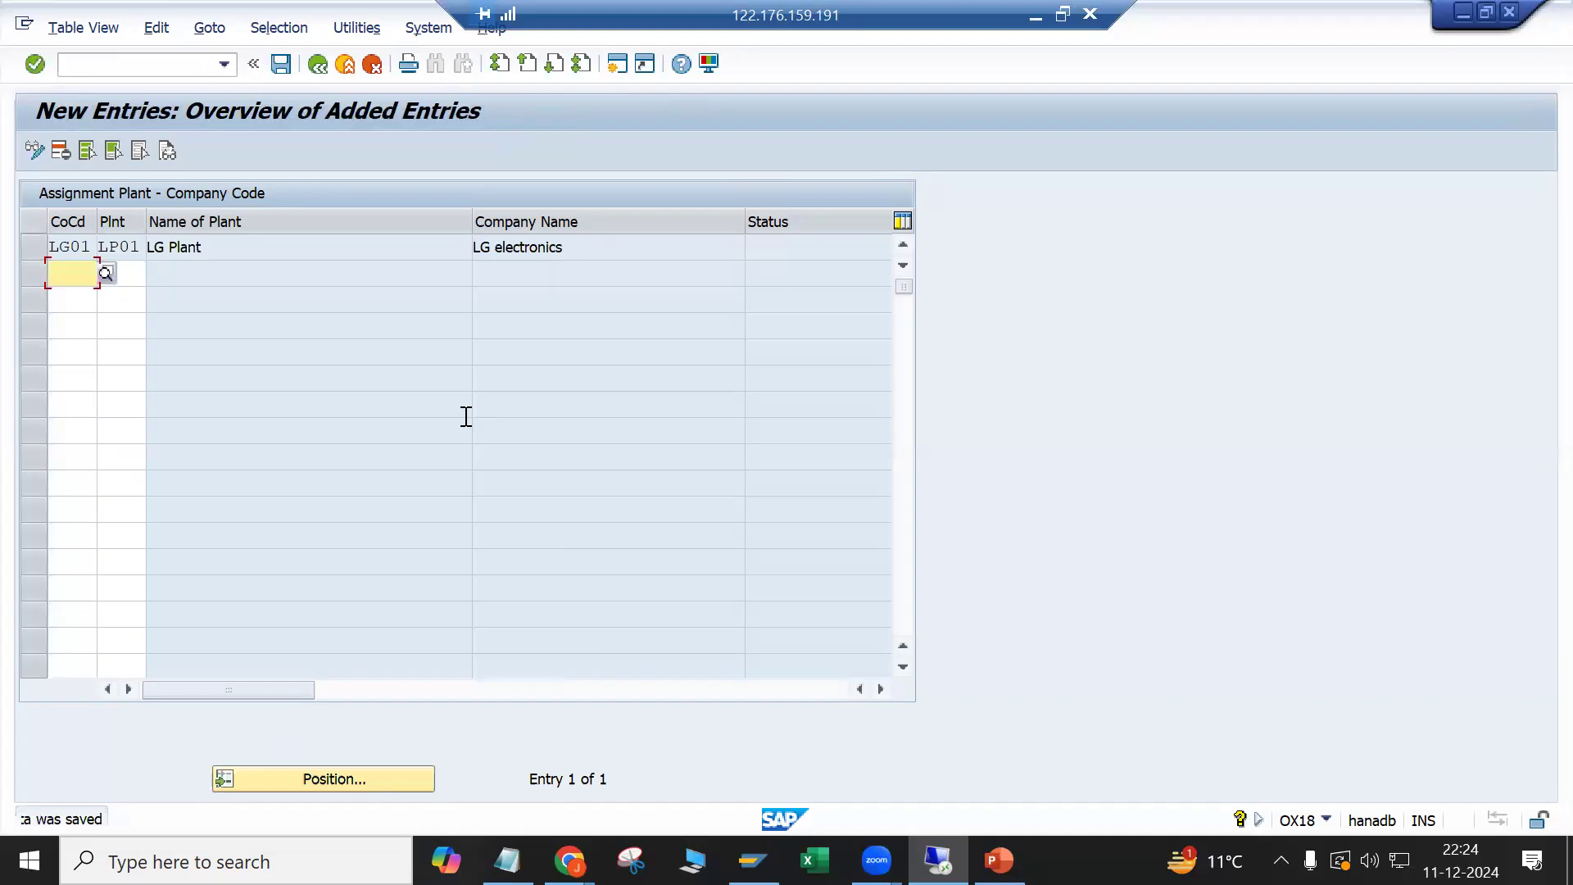
{"action": "left_click", "coordinate": [318, 64]}
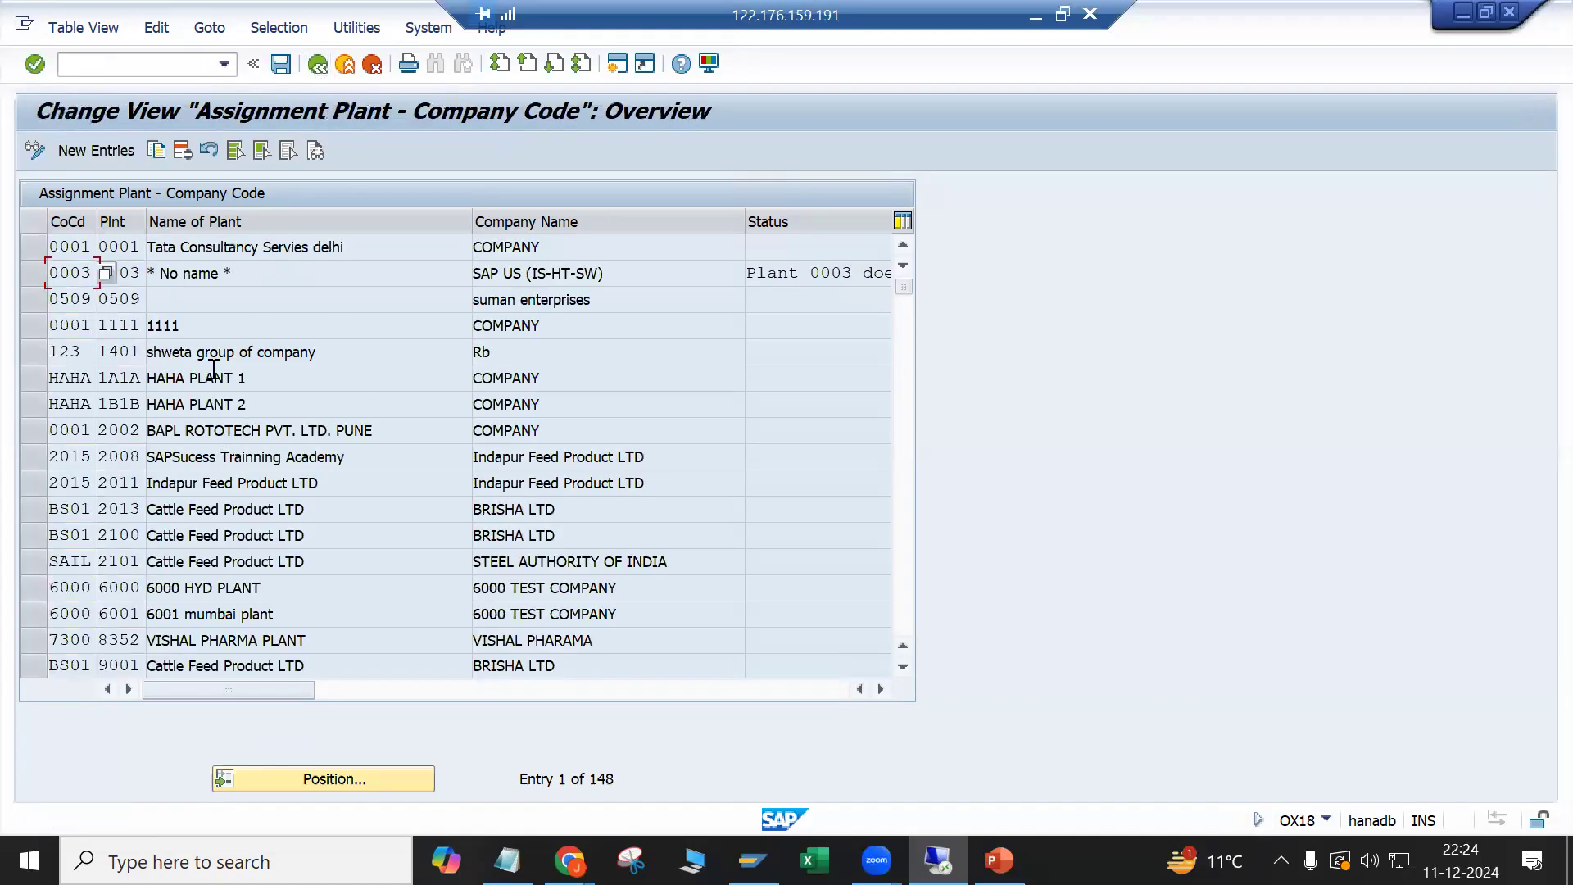
{"action": "left_click", "coordinate": [326, 69]}
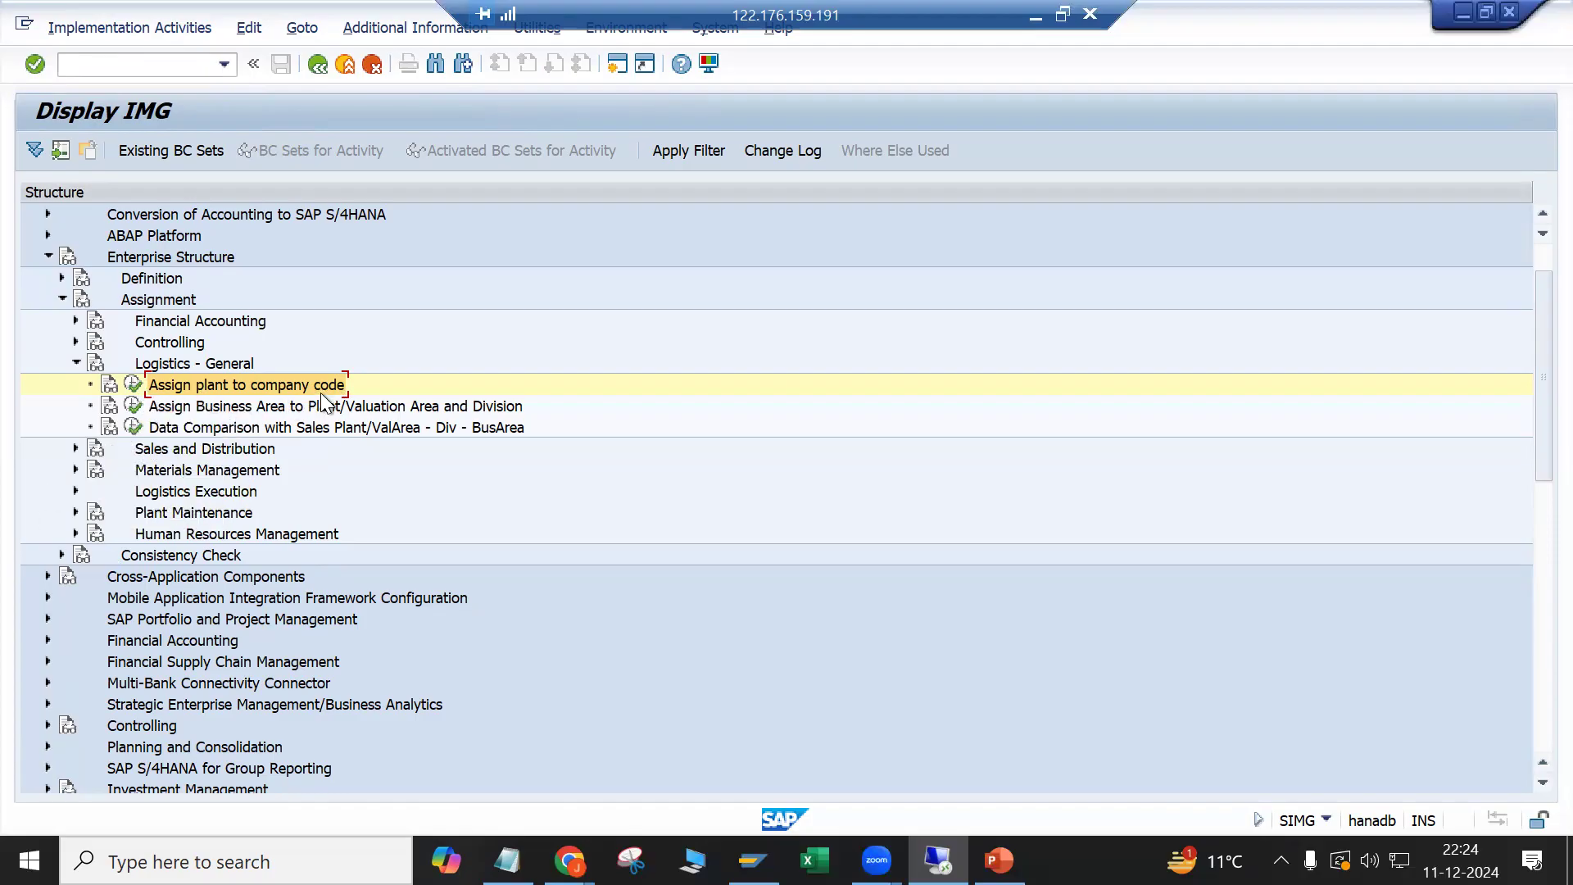
Step: Expand Sales and Distribution under Assignment and collapse its Business Area Account Assignment node
{"action": "left_click", "coordinate": [76, 448]}
{"action": "scroll", "coordinate": [98, 540], "scroll_direction": "down", "scroll_amount": 1}
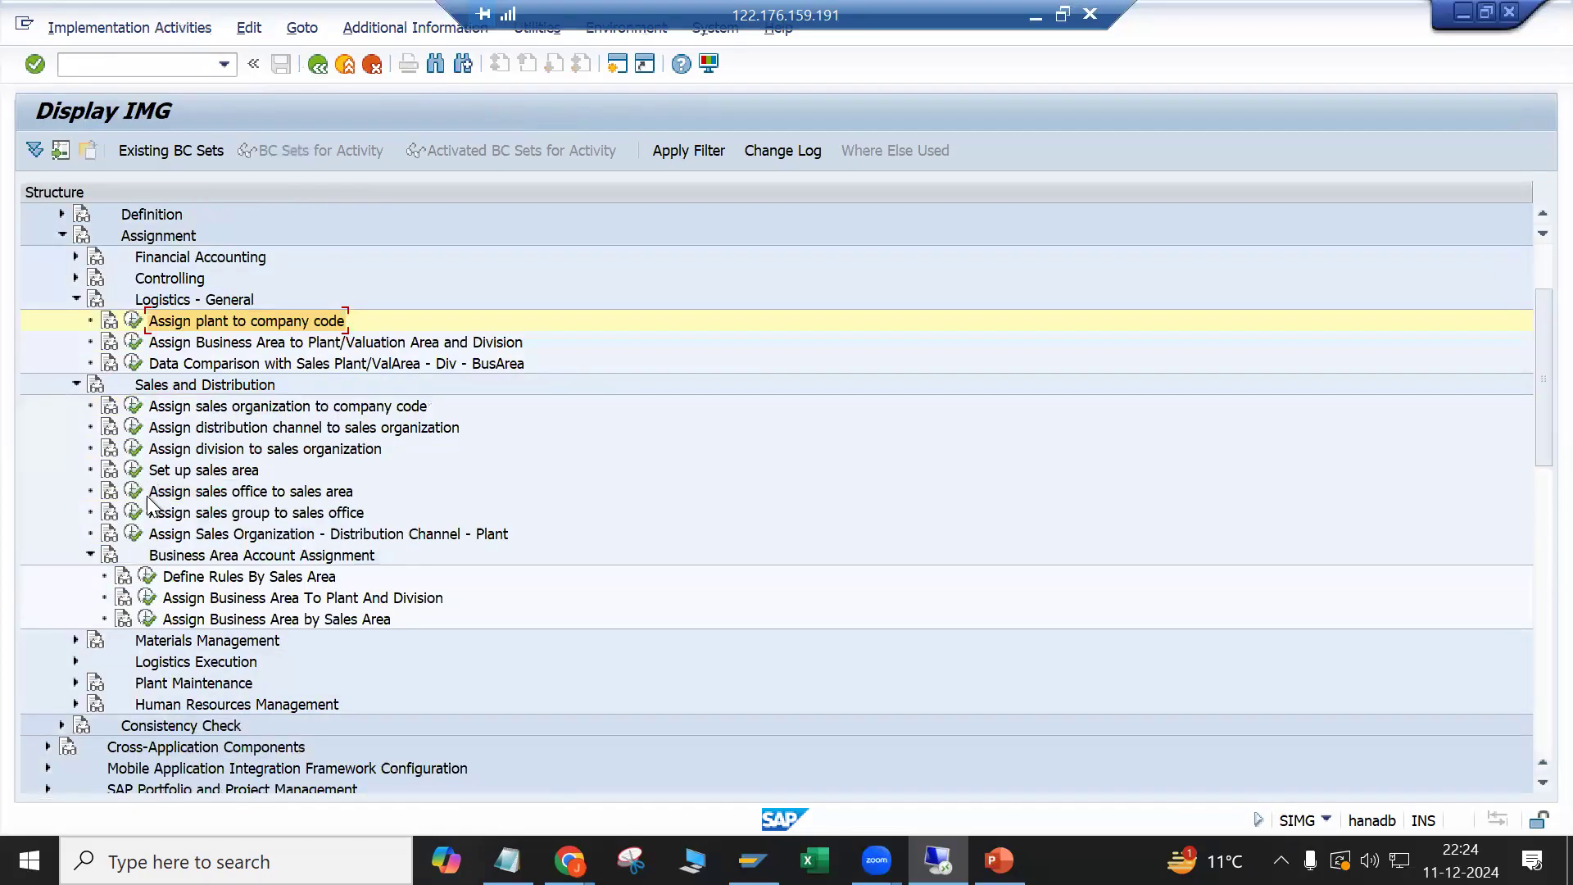
{"action": "left_click", "coordinate": [89, 556]}
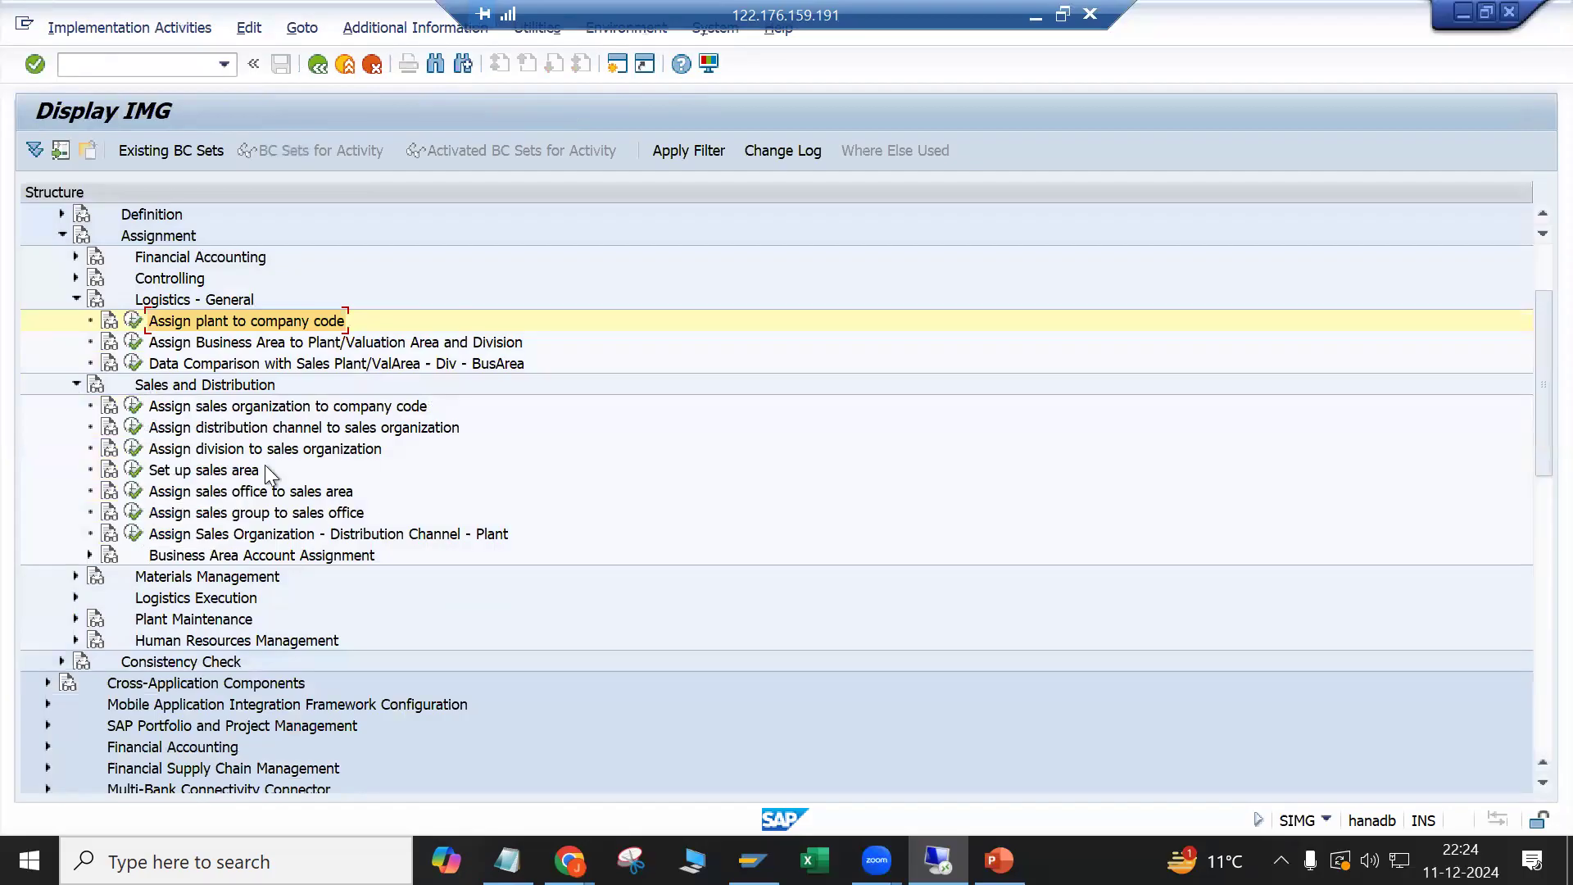
{"action": "scroll", "coordinate": [264, 465], "scroll_direction": "down", "scroll_amount": 1}
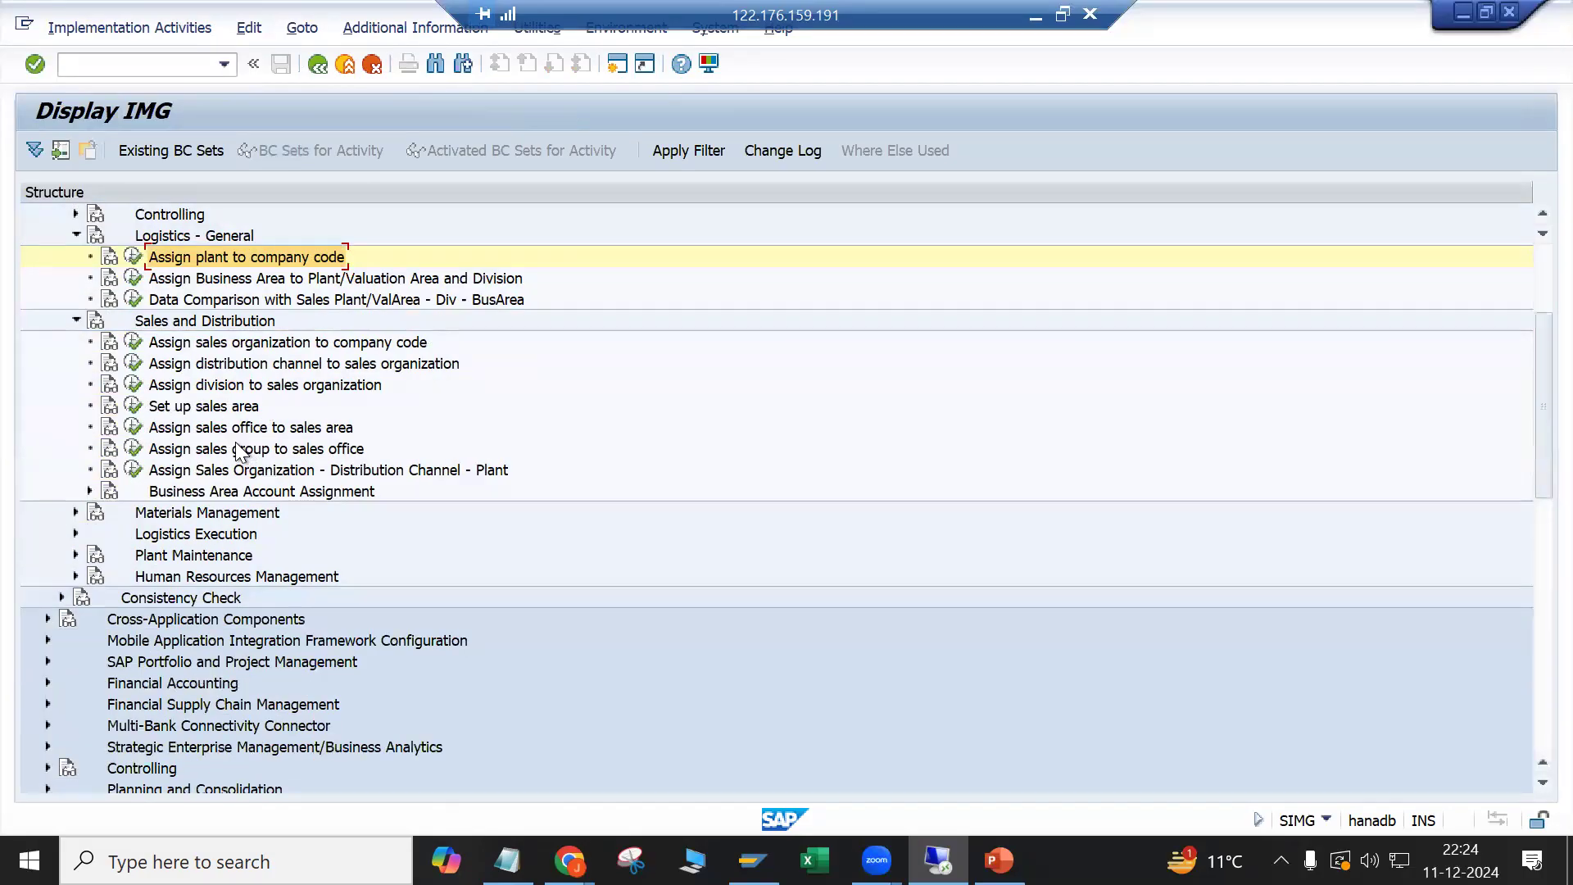
{"action": "scroll", "coordinate": [245, 457], "scroll_direction": "down", "scroll_amount": 1}
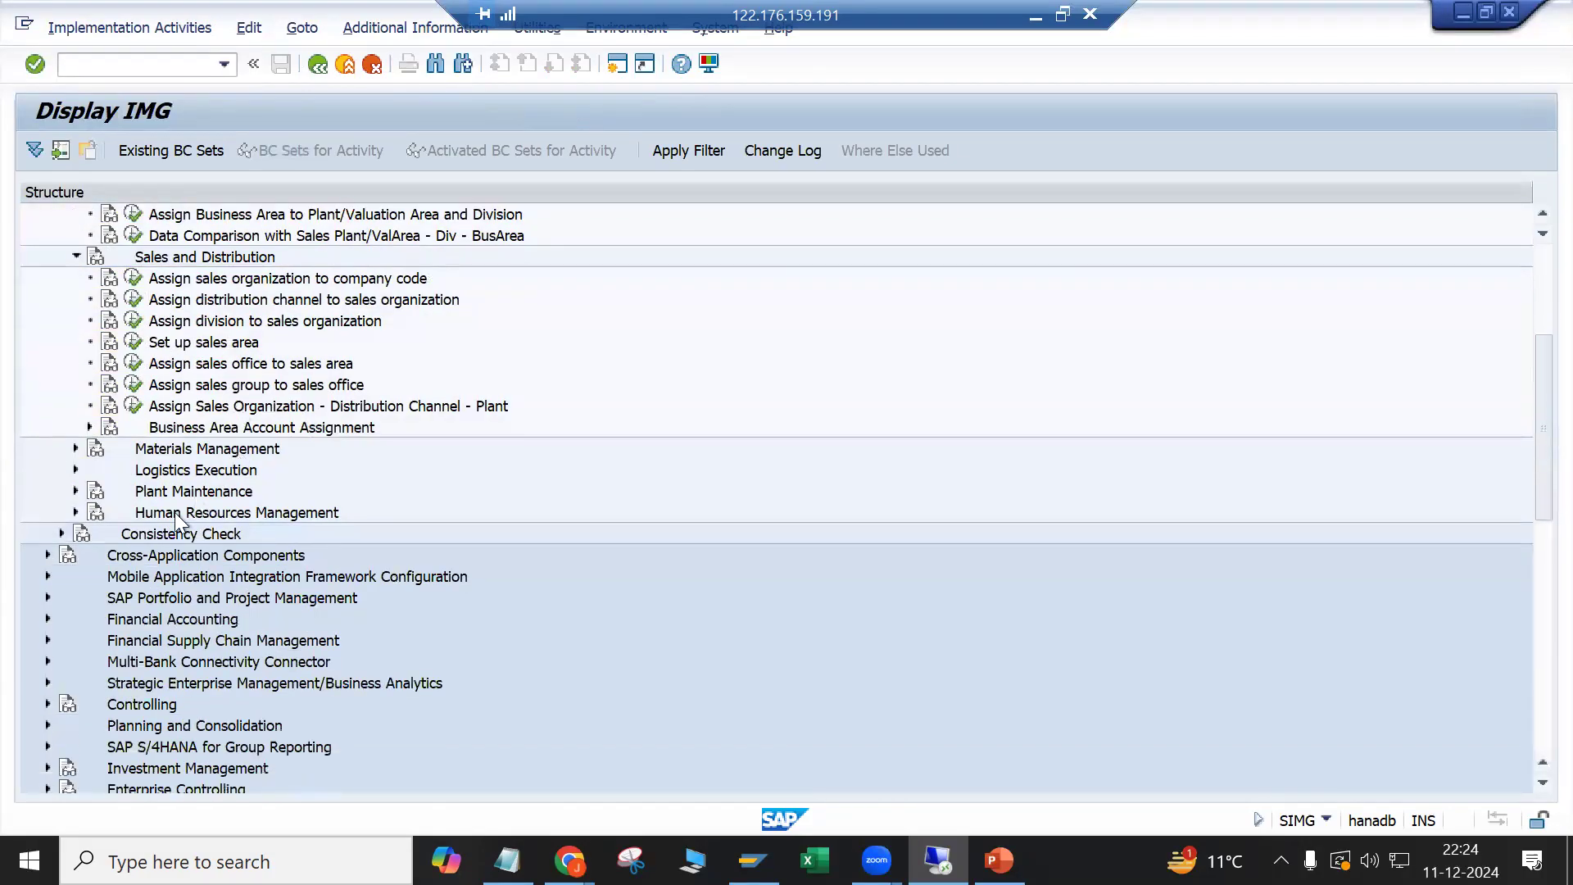
Step: Run Assign shipping point to plant under Logistics Execution and search the plant overview for lp
{"action": "left_click", "coordinate": [75, 449]}
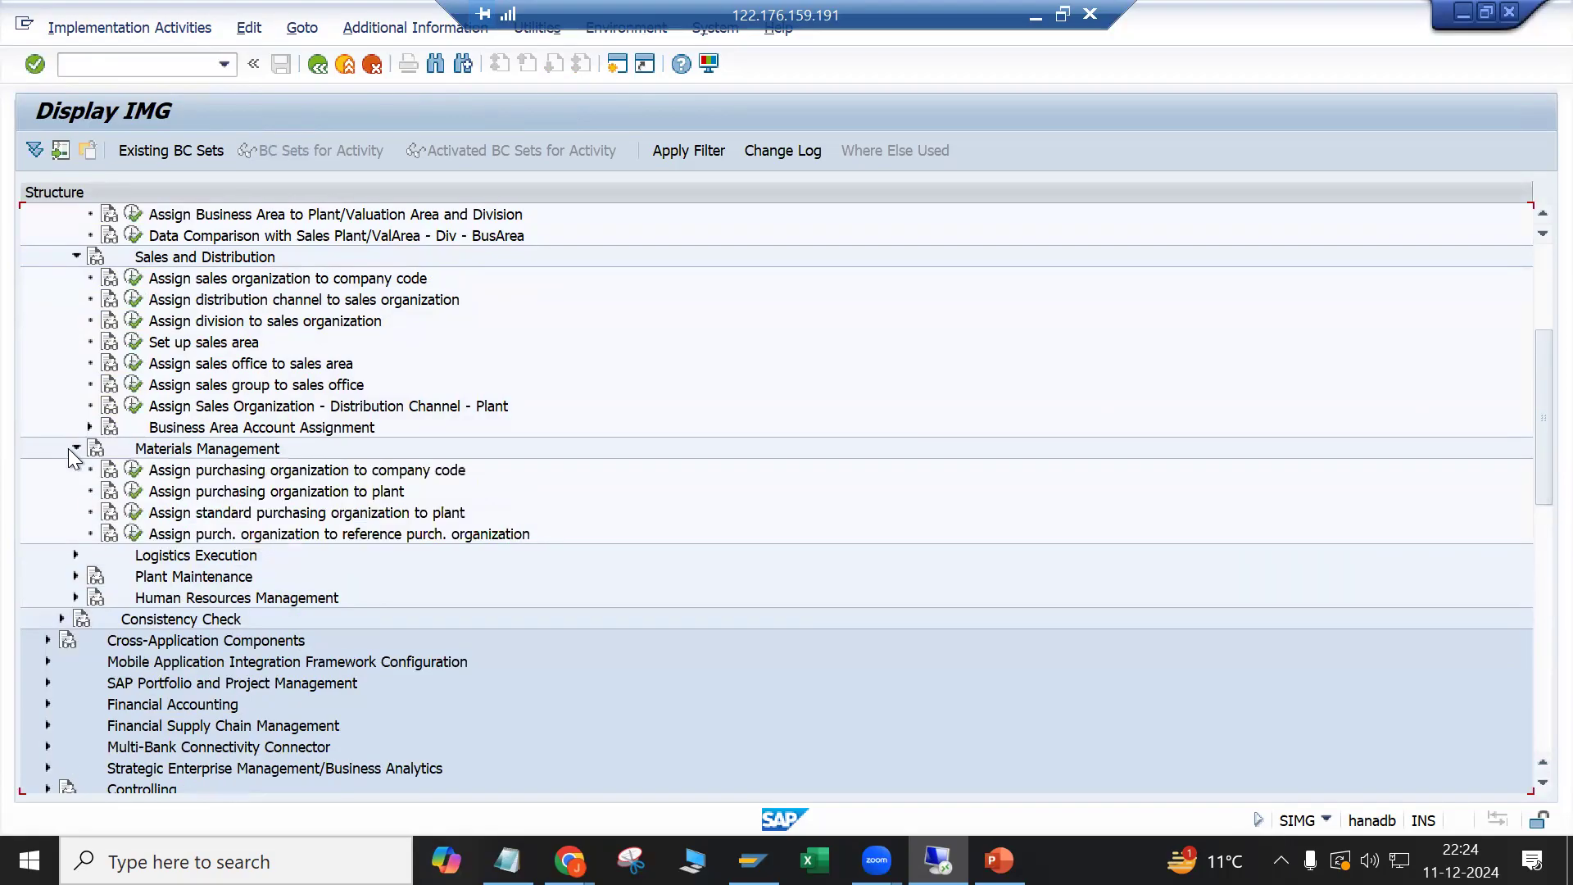
{"action": "left_click", "coordinate": [74, 448]}
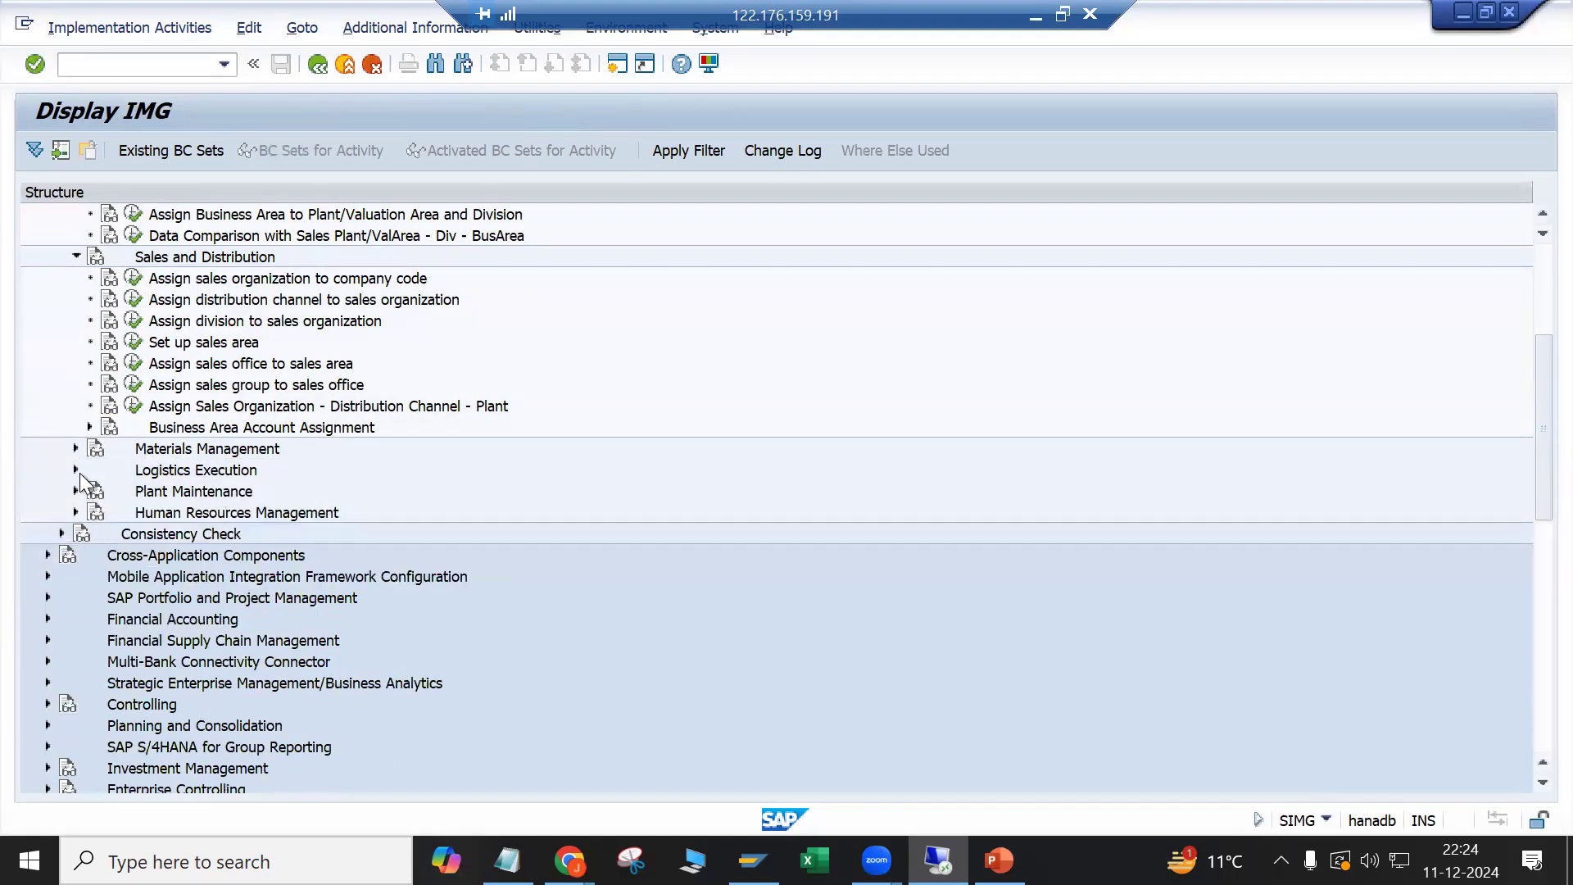
{"action": "left_click", "coordinate": [76, 469]}
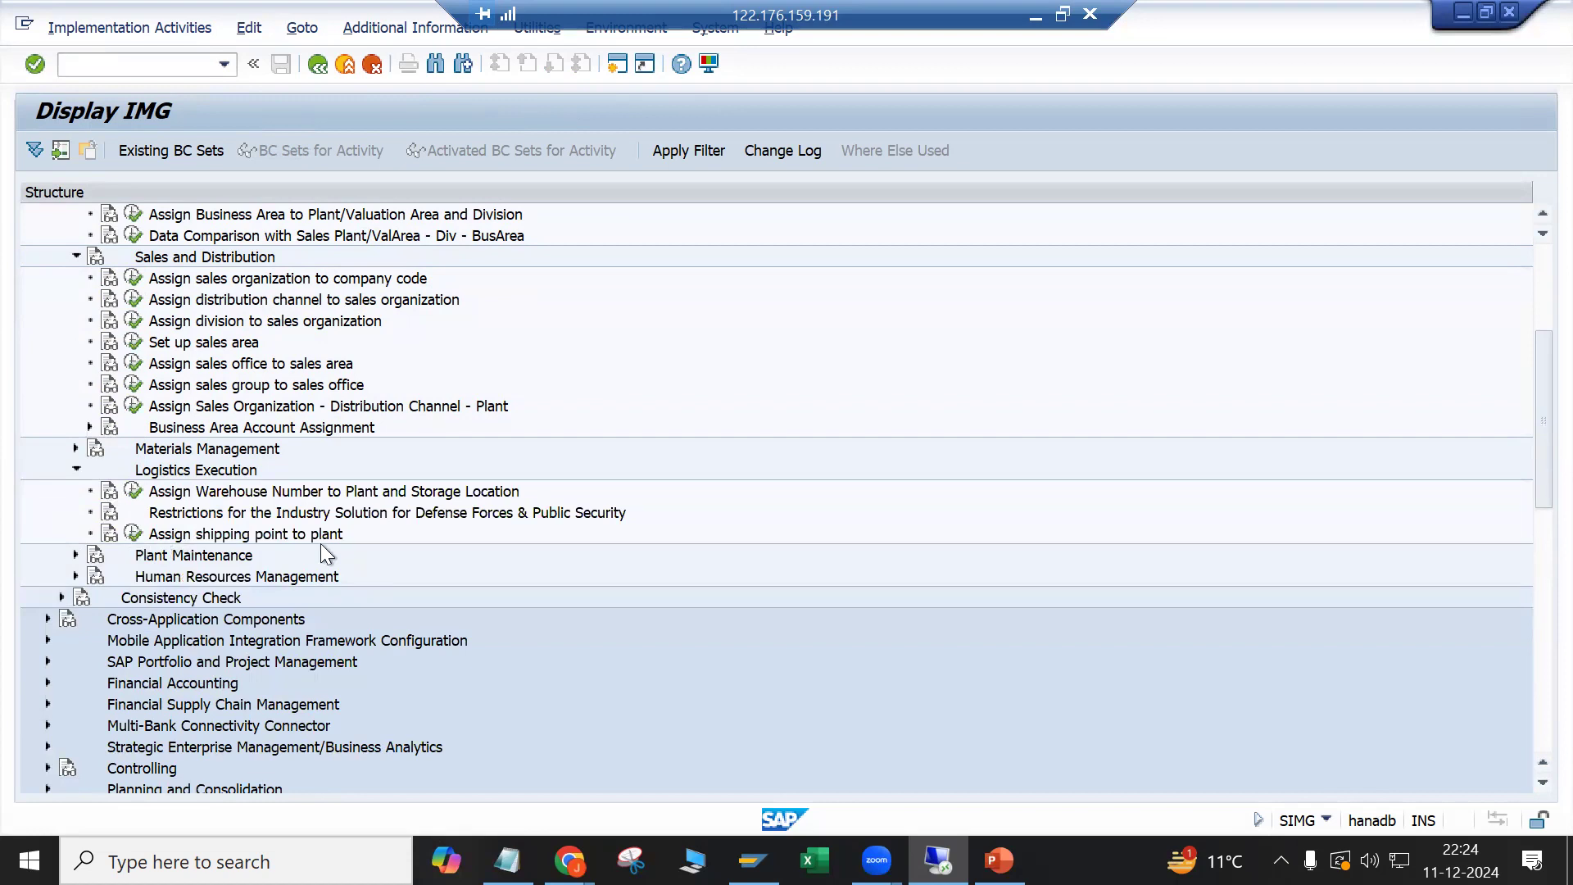
{"action": "left_click", "coordinate": [134, 535]}
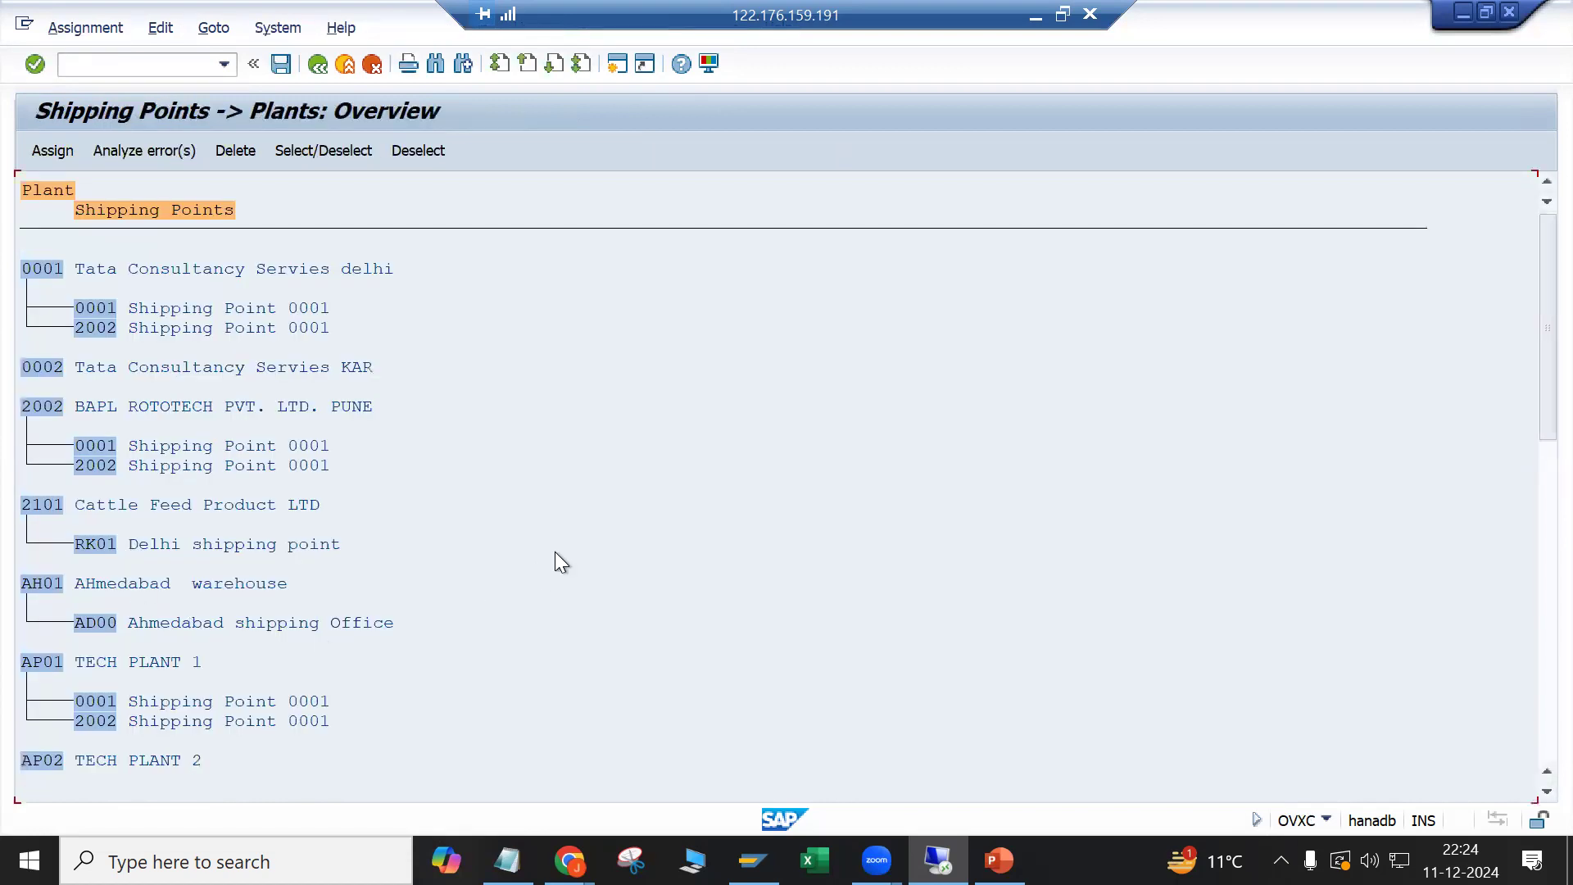
{"action": "key", "text": "ctrl+f"}
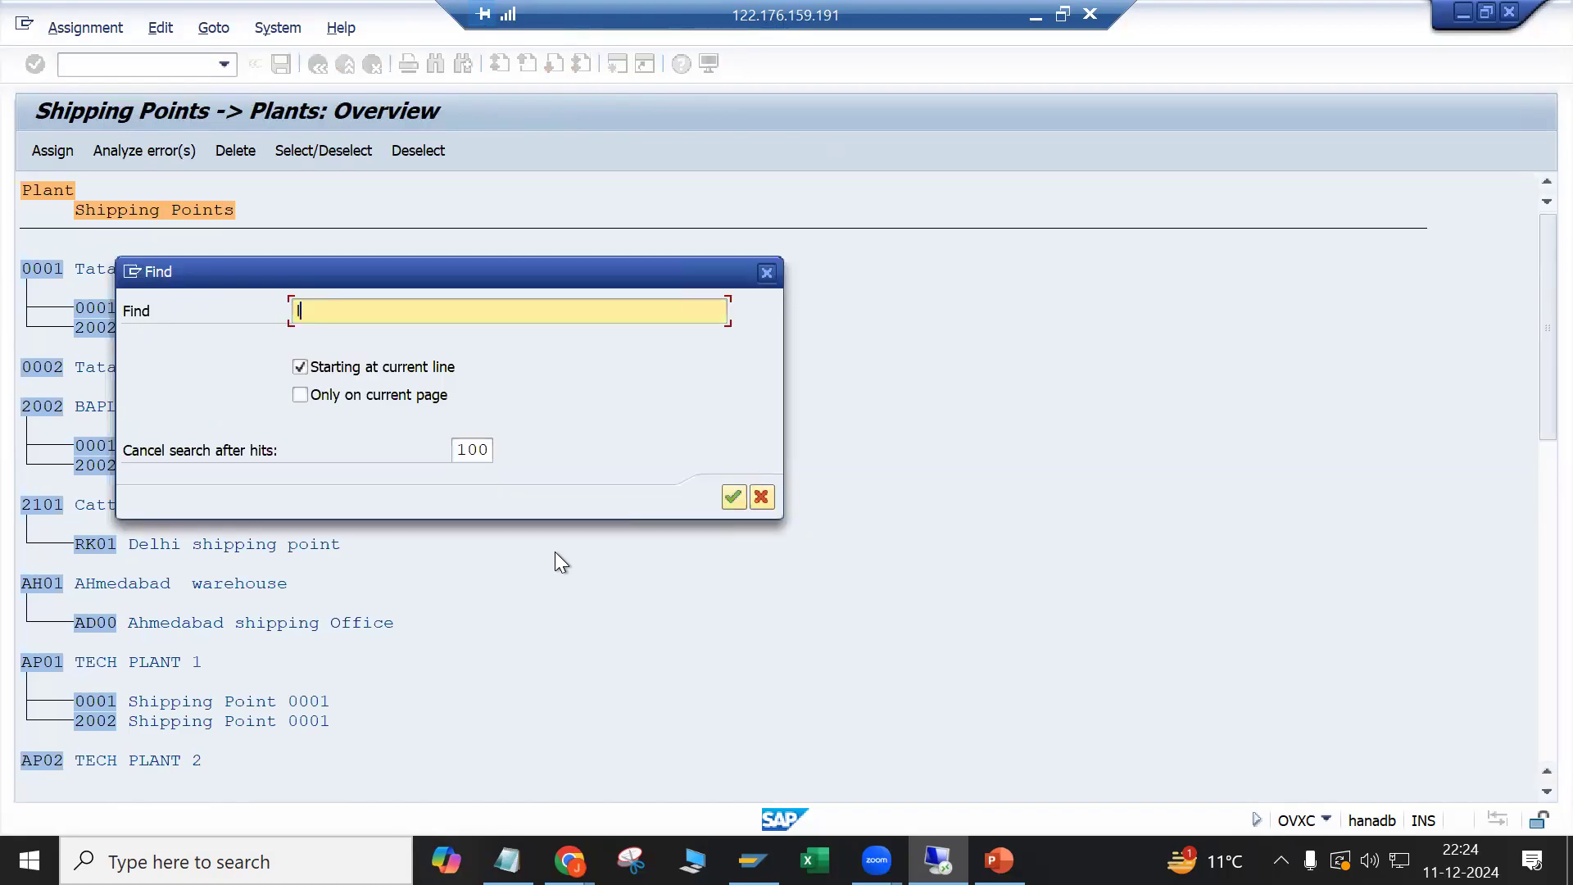
{"action": "key", "text": "Return"}
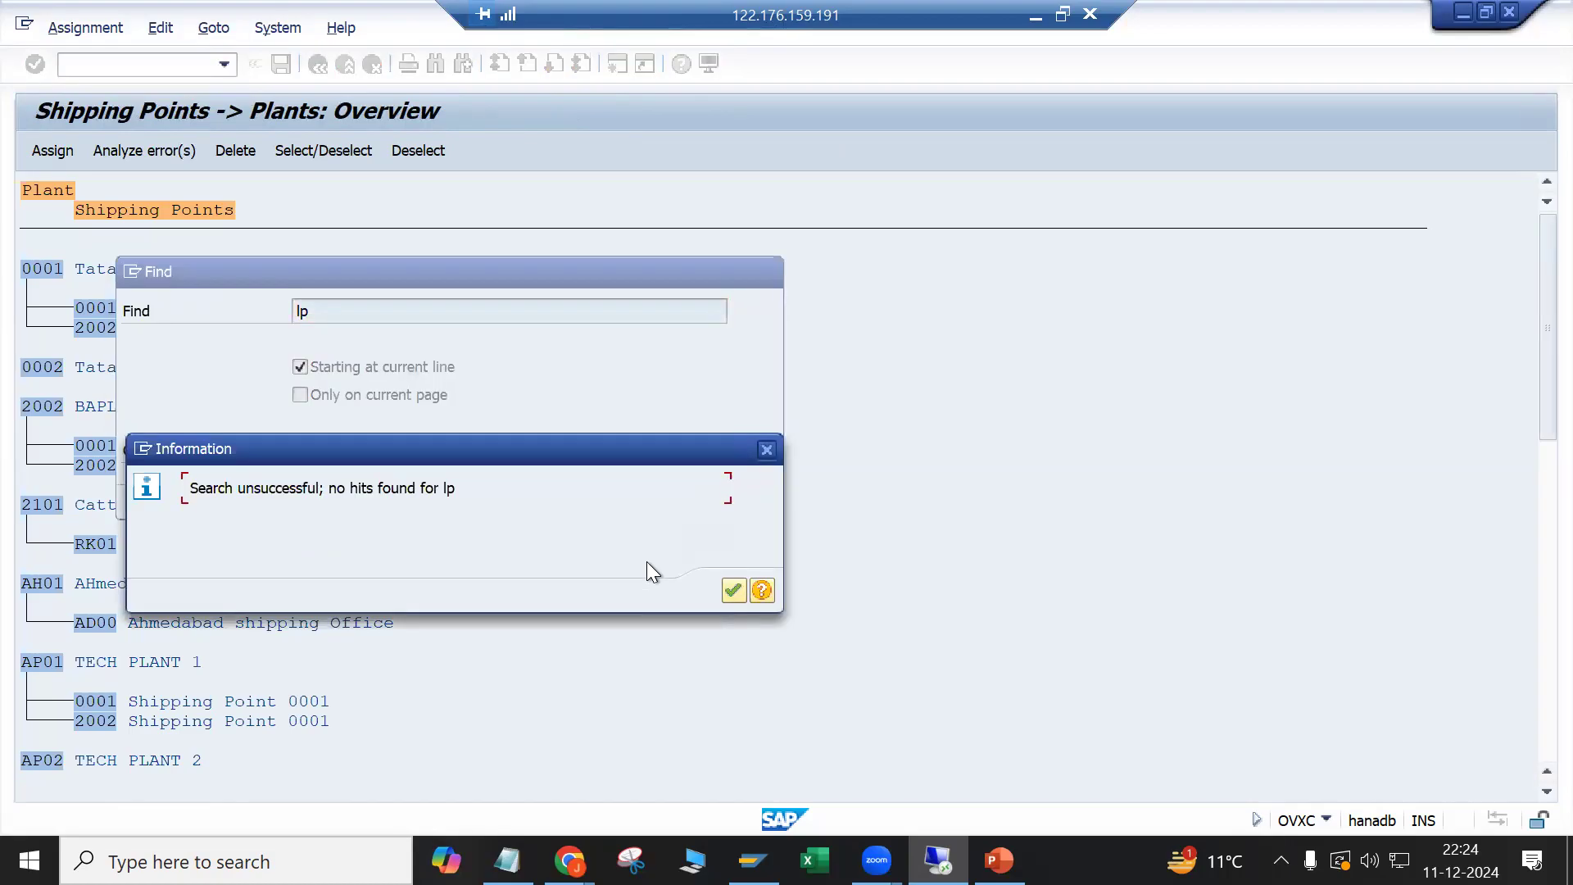
Step: Check the plant code in the Org Structure 1 notes and search the shipping point overview for lp01
{"action": "key", "text": "Return"}
{"action": "left_click", "coordinate": [507, 861]}
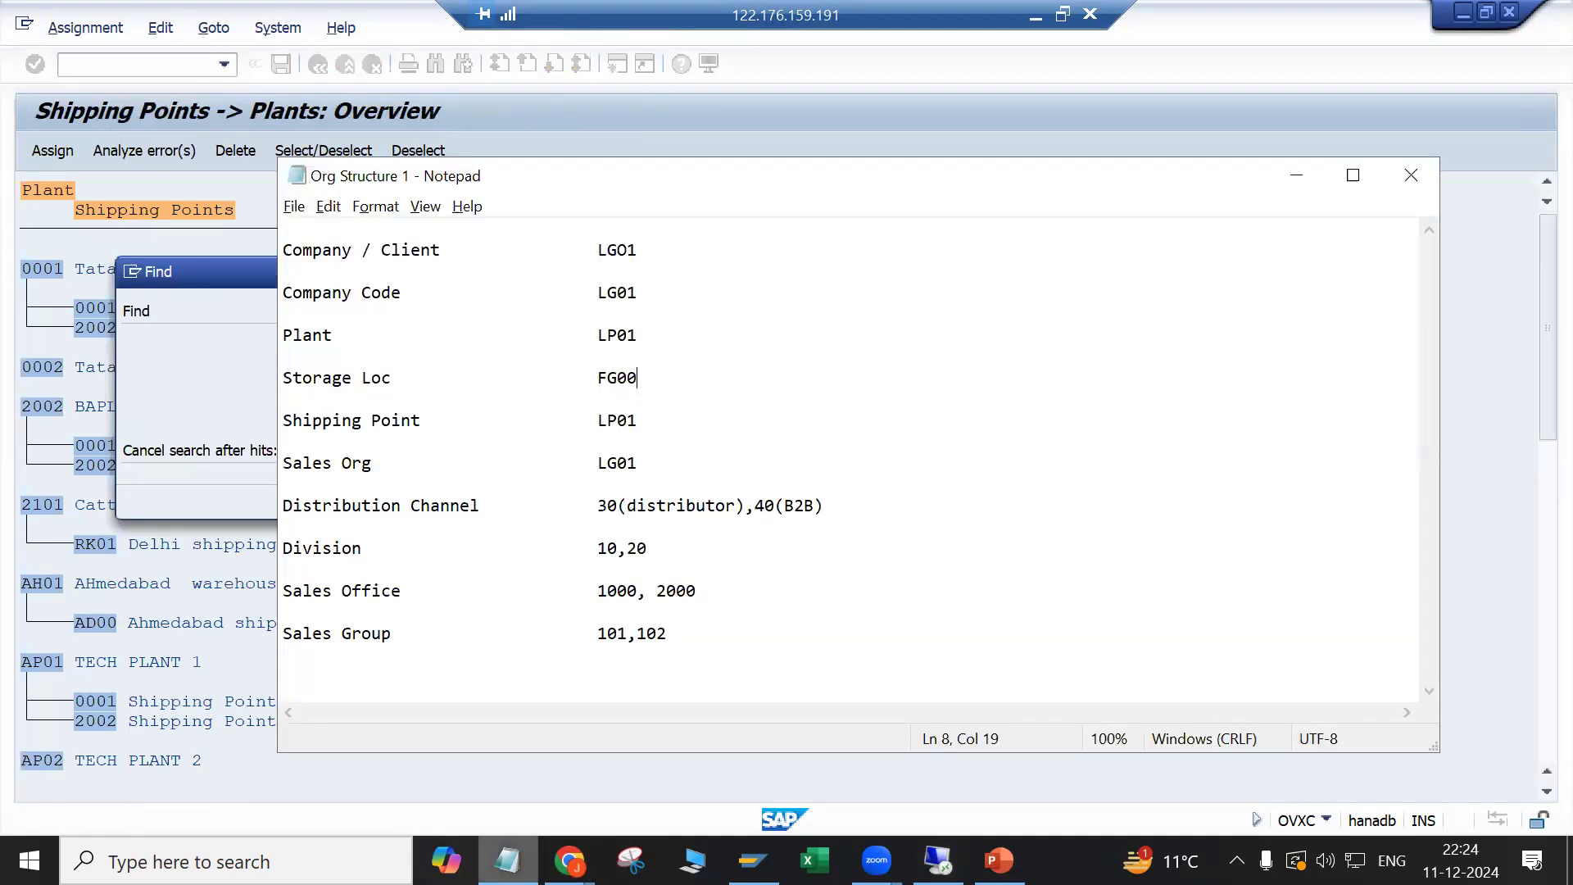
{"action": "key", "text": "alt+Tab"}
{"action": "left_click", "coordinate": [385, 318]}
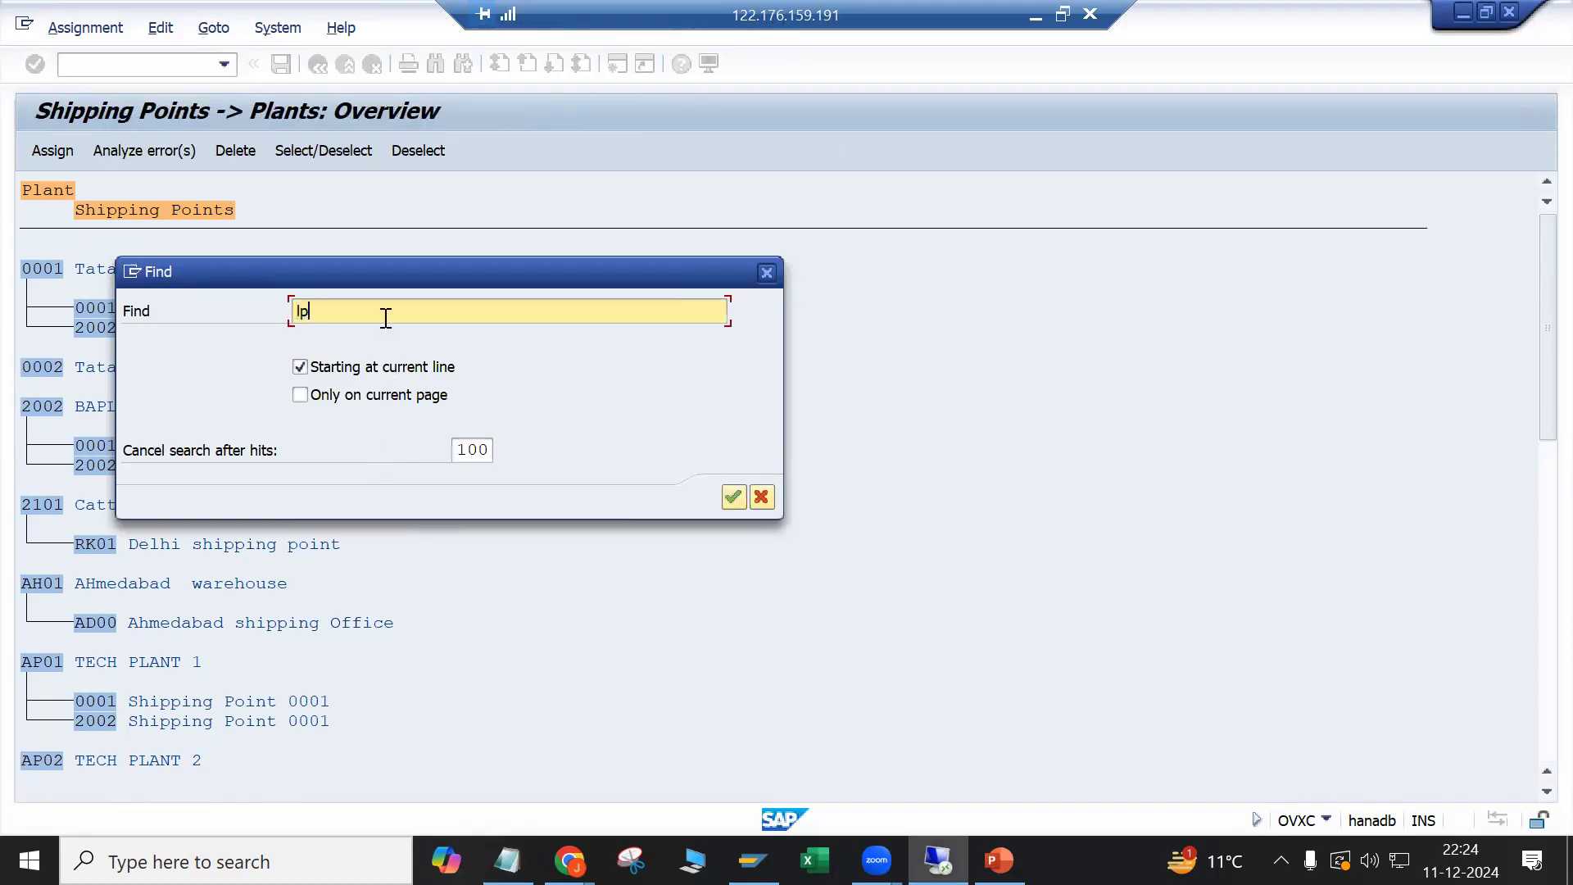
{"action": "type", "text": "01"}
{"action": "key", "text": "Return"}
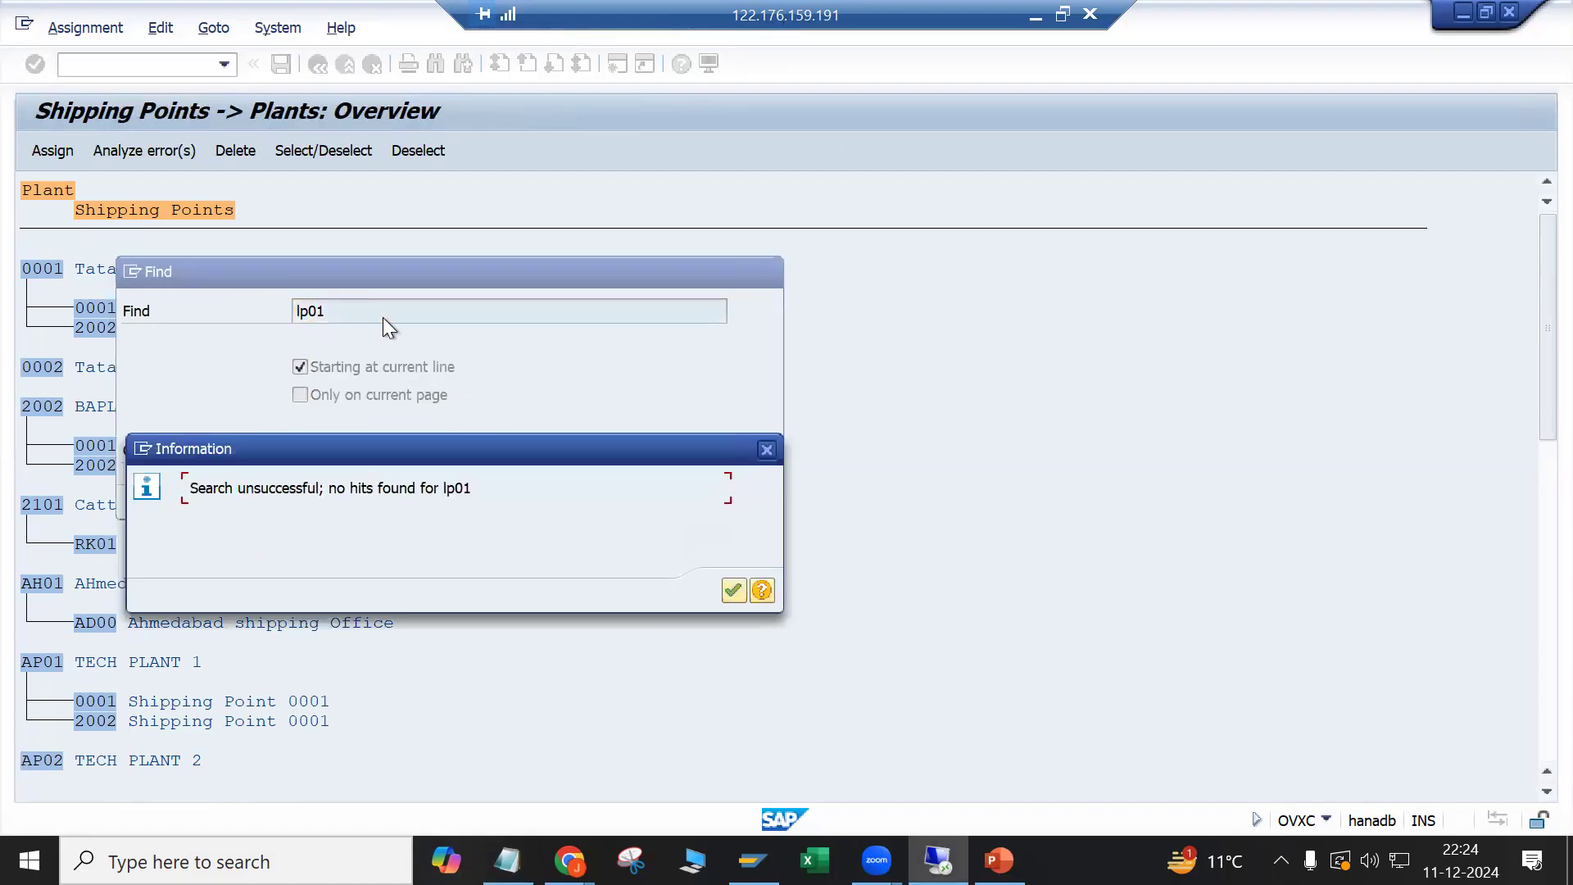
{"action": "left_click", "coordinate": [731, 589]}
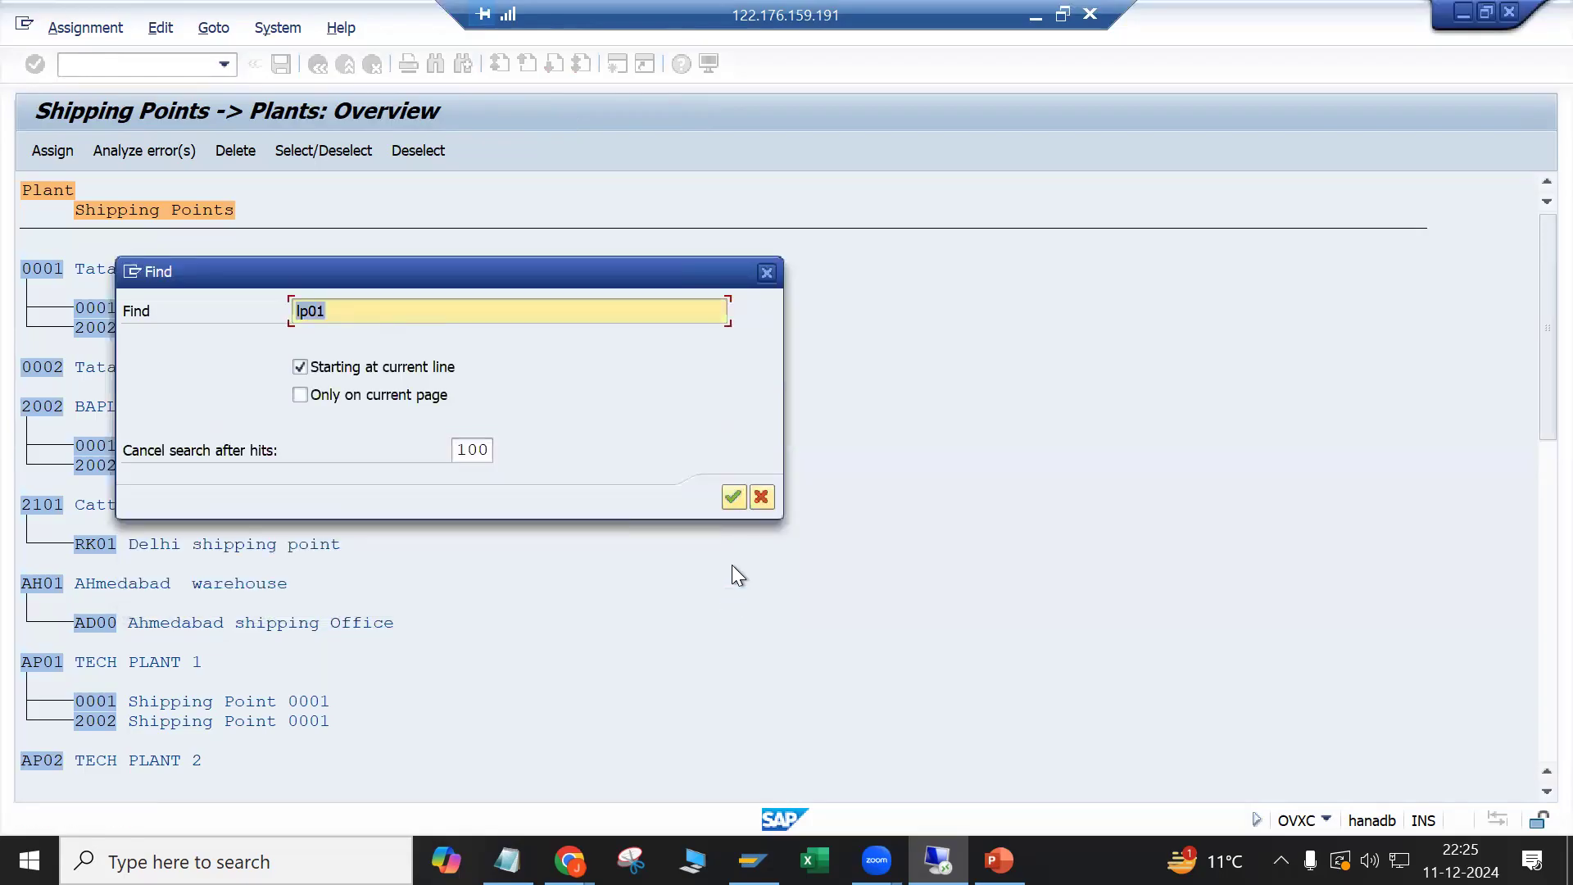
{"action": "left_click", "coordinate": [767, 273]}
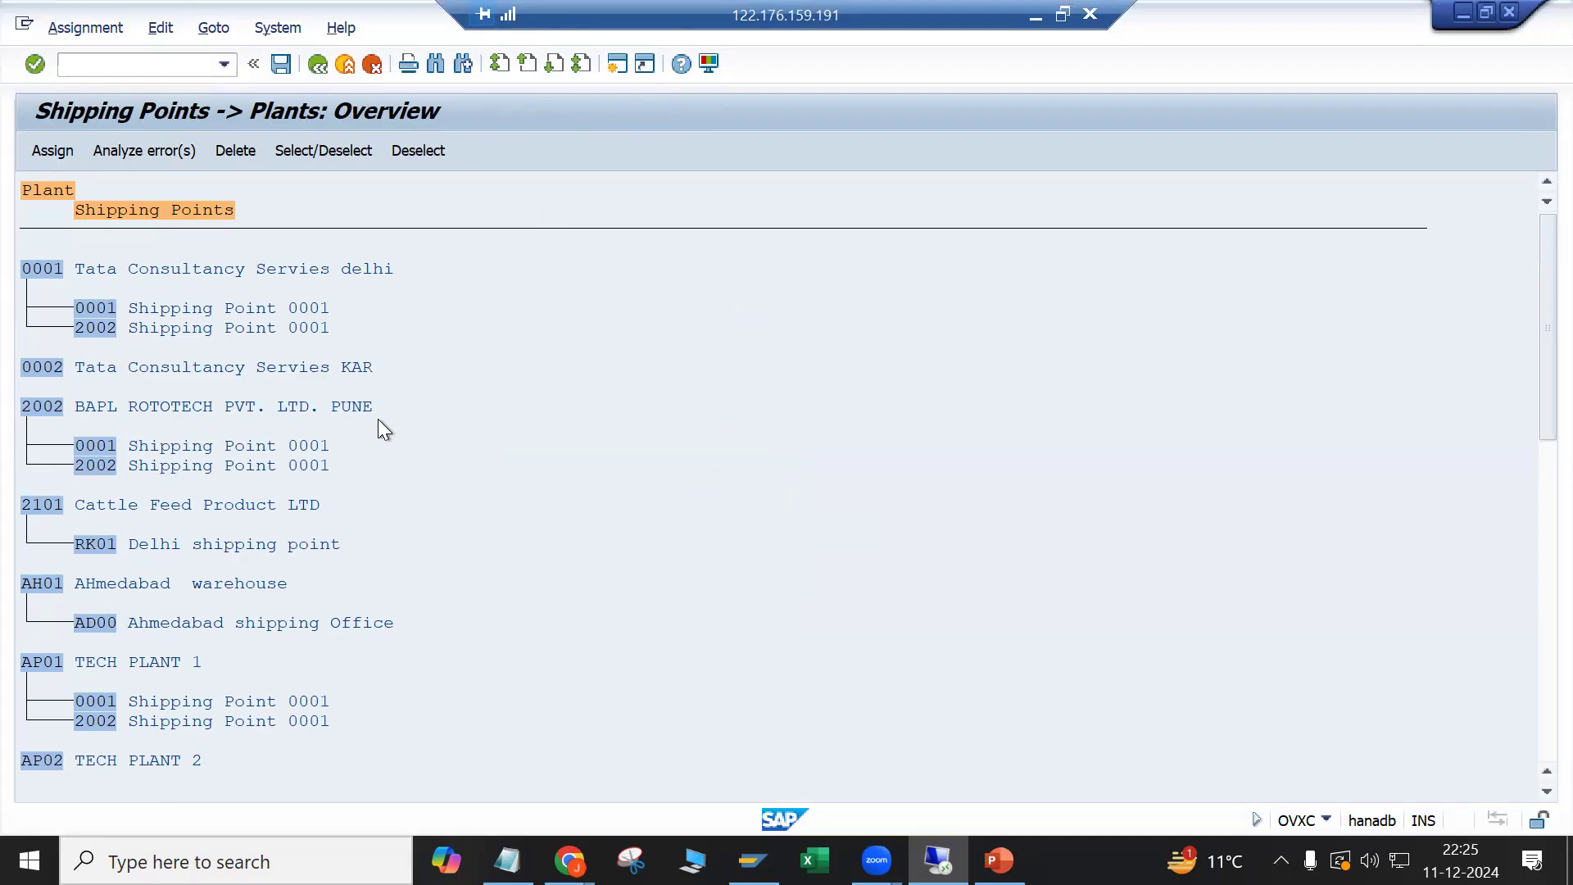
Step: Search the shipping point and plant overview with the wildcard lp* and close the search
{"action": "key", "text": "ctrl+f"}
{"action": "left_click", "coordinate": [769, 493]}
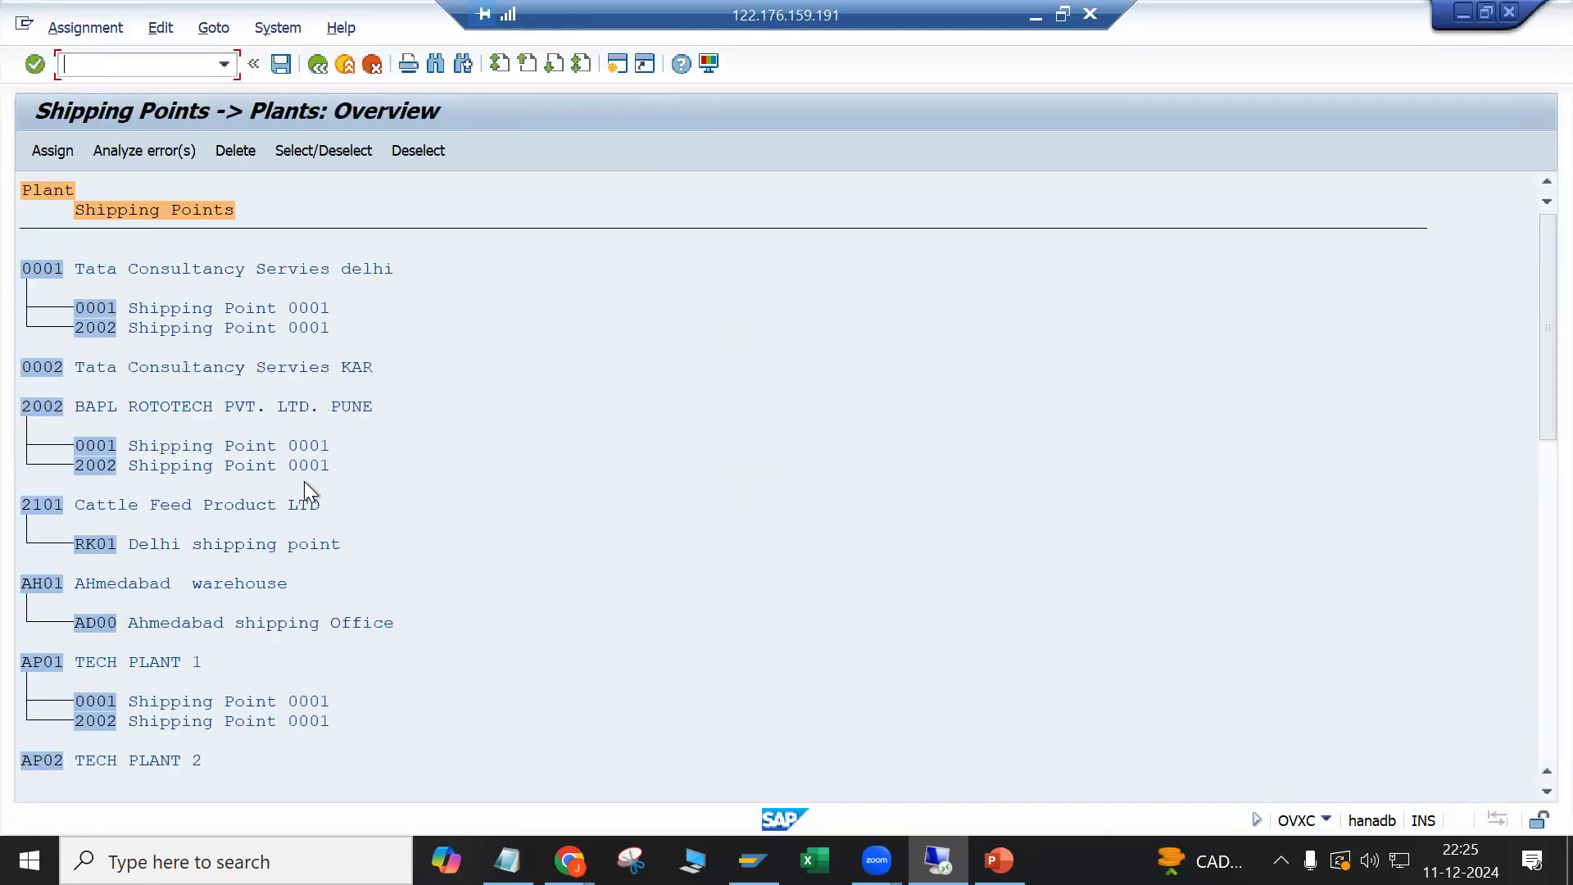
{"action": "scroll", "coordinate": [225, 490], "scroll_direction": "down", "scroll_amount": 2}
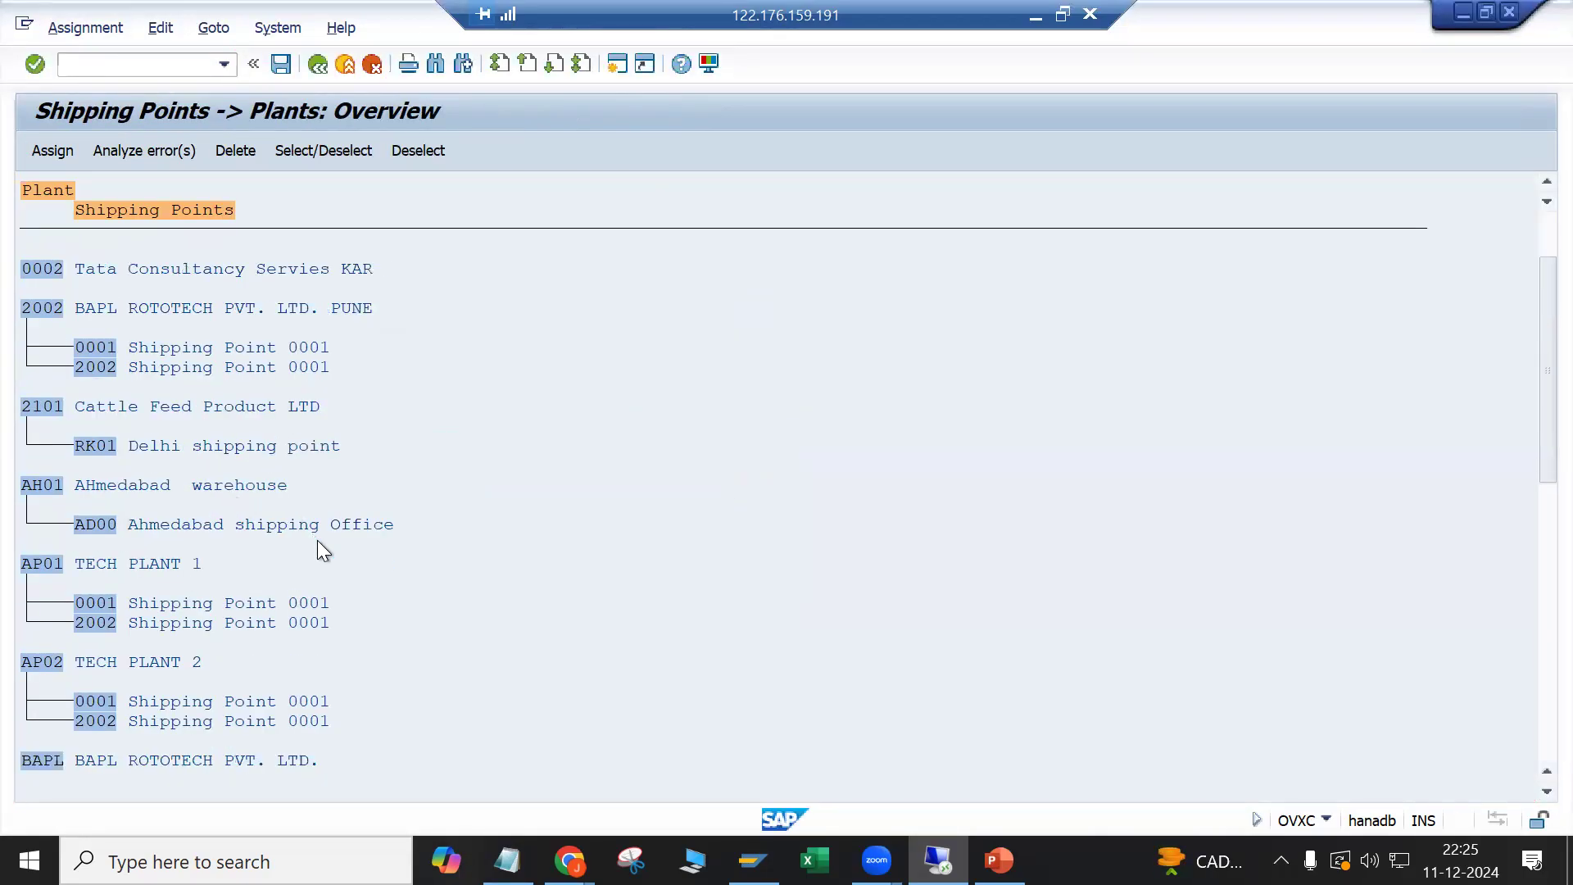
{"action": "scroll", "coordinate": [350, 513], "scroll_direction": "up", "scroll_amount": 2}
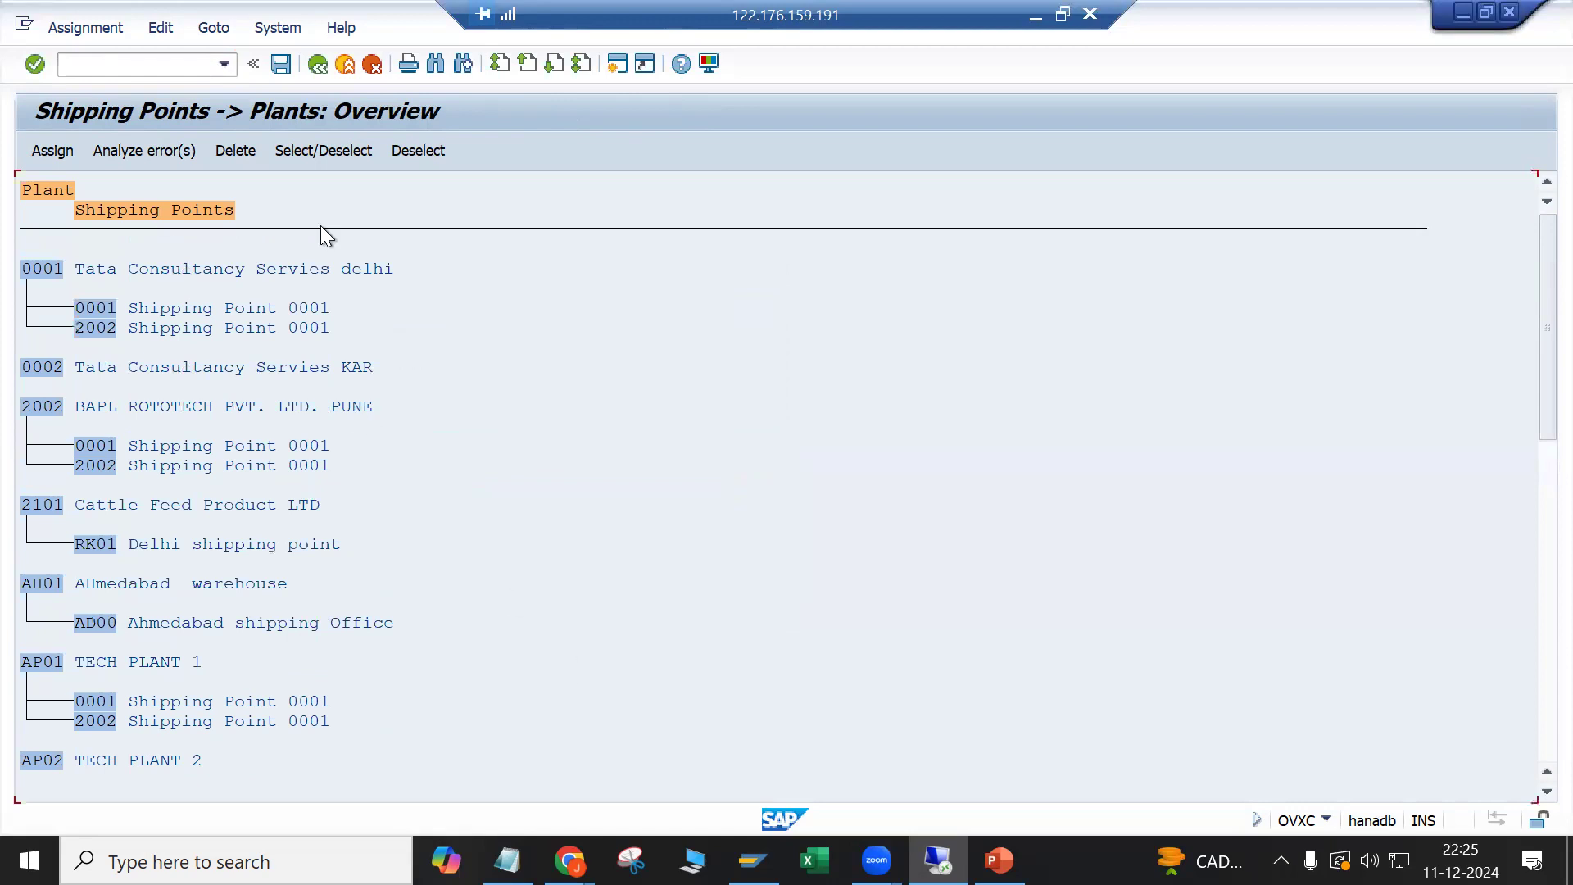
{"action": "key", "text": "ctrl+f"}
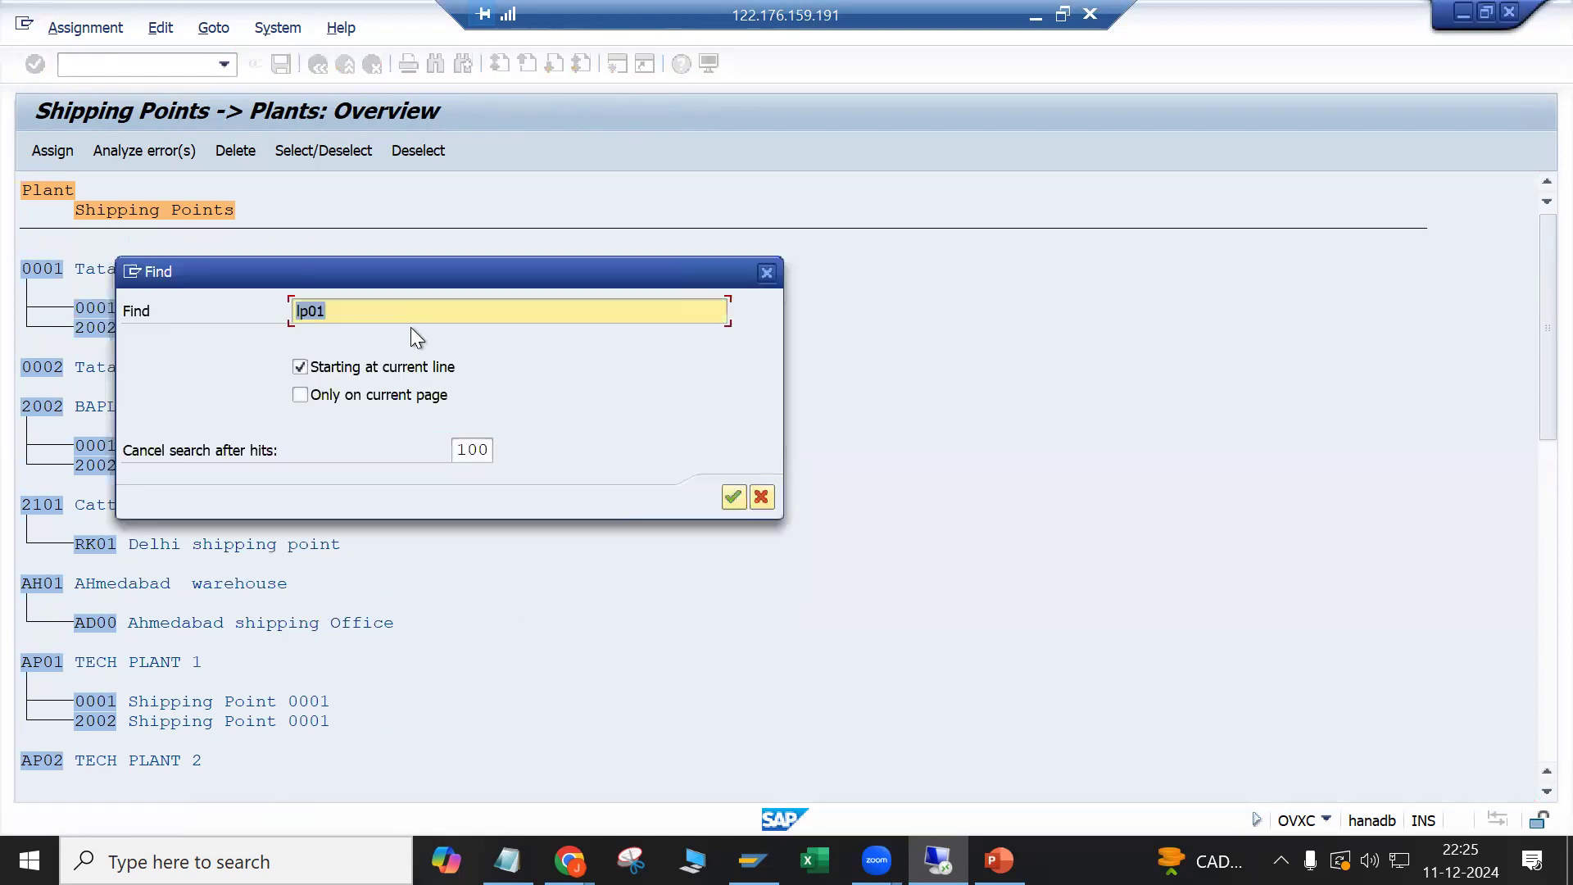
{"action": "key", "text": "Right"}
{"action": "key", "text": "Return"}
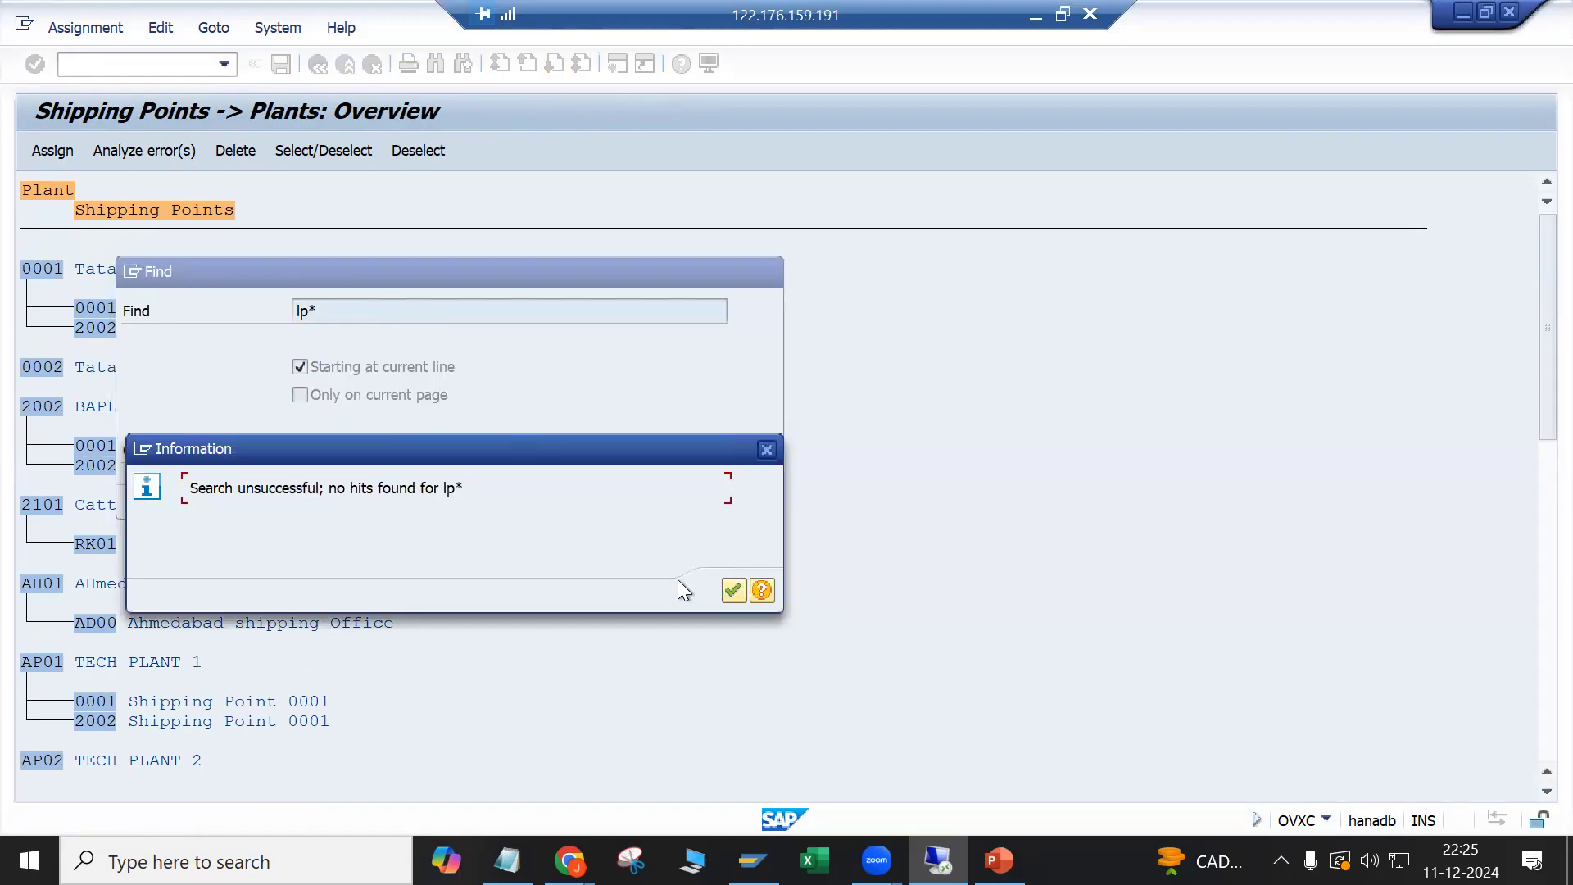
{"action": "left_click", "coordinate": [732, 590]}
{"action": "key", "text": "Escape"}
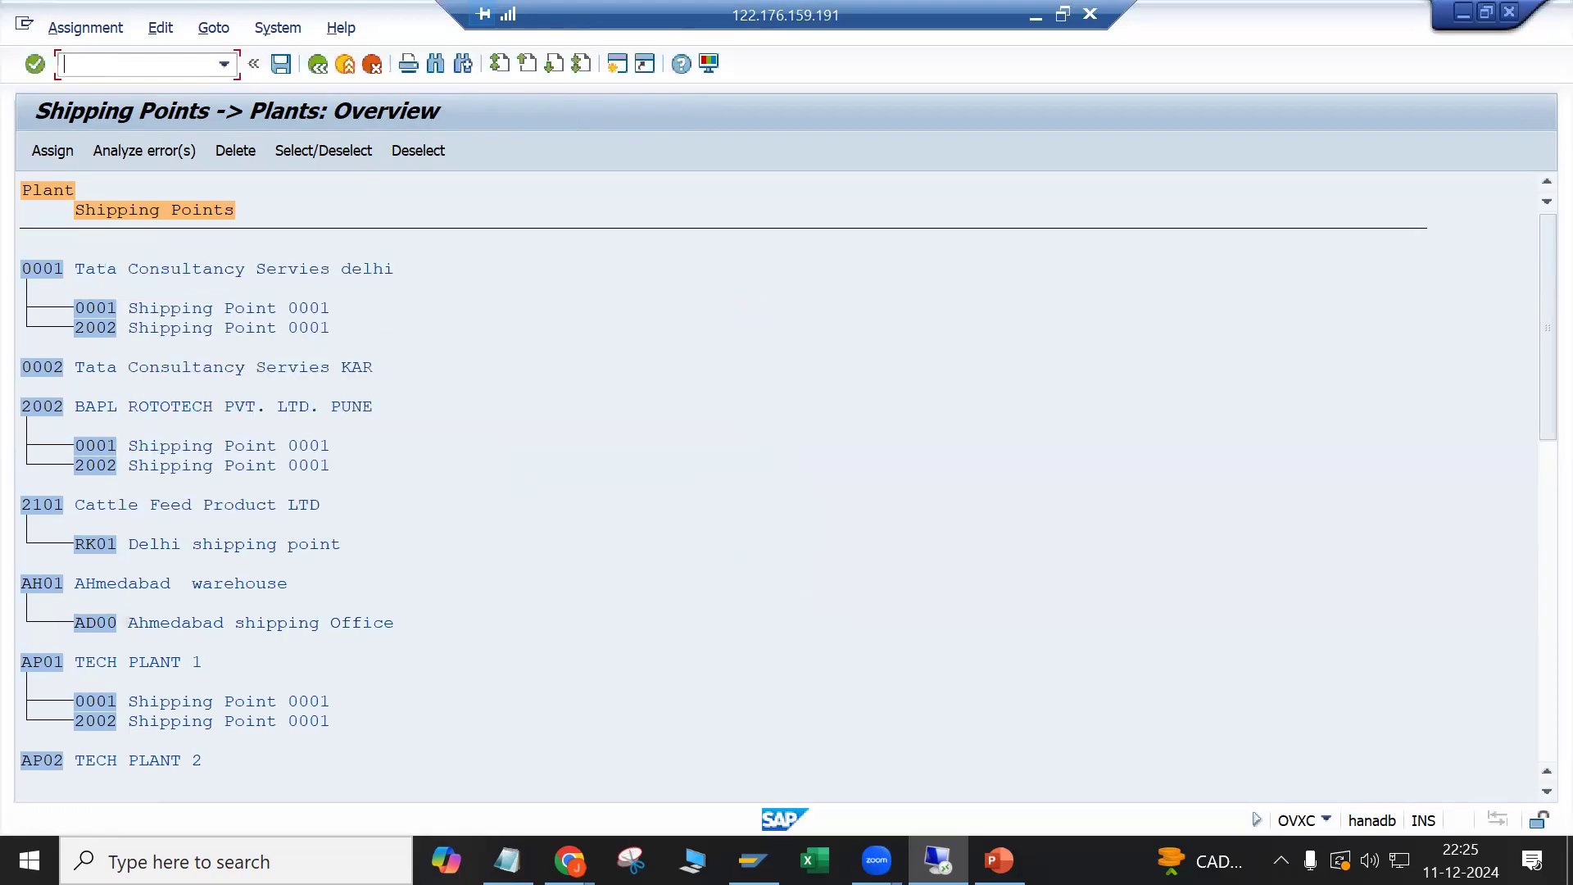
{"action": "left_click", "coordinate": [753, 860]}
{"action": "left_click", "coordinate": [570, 860]}
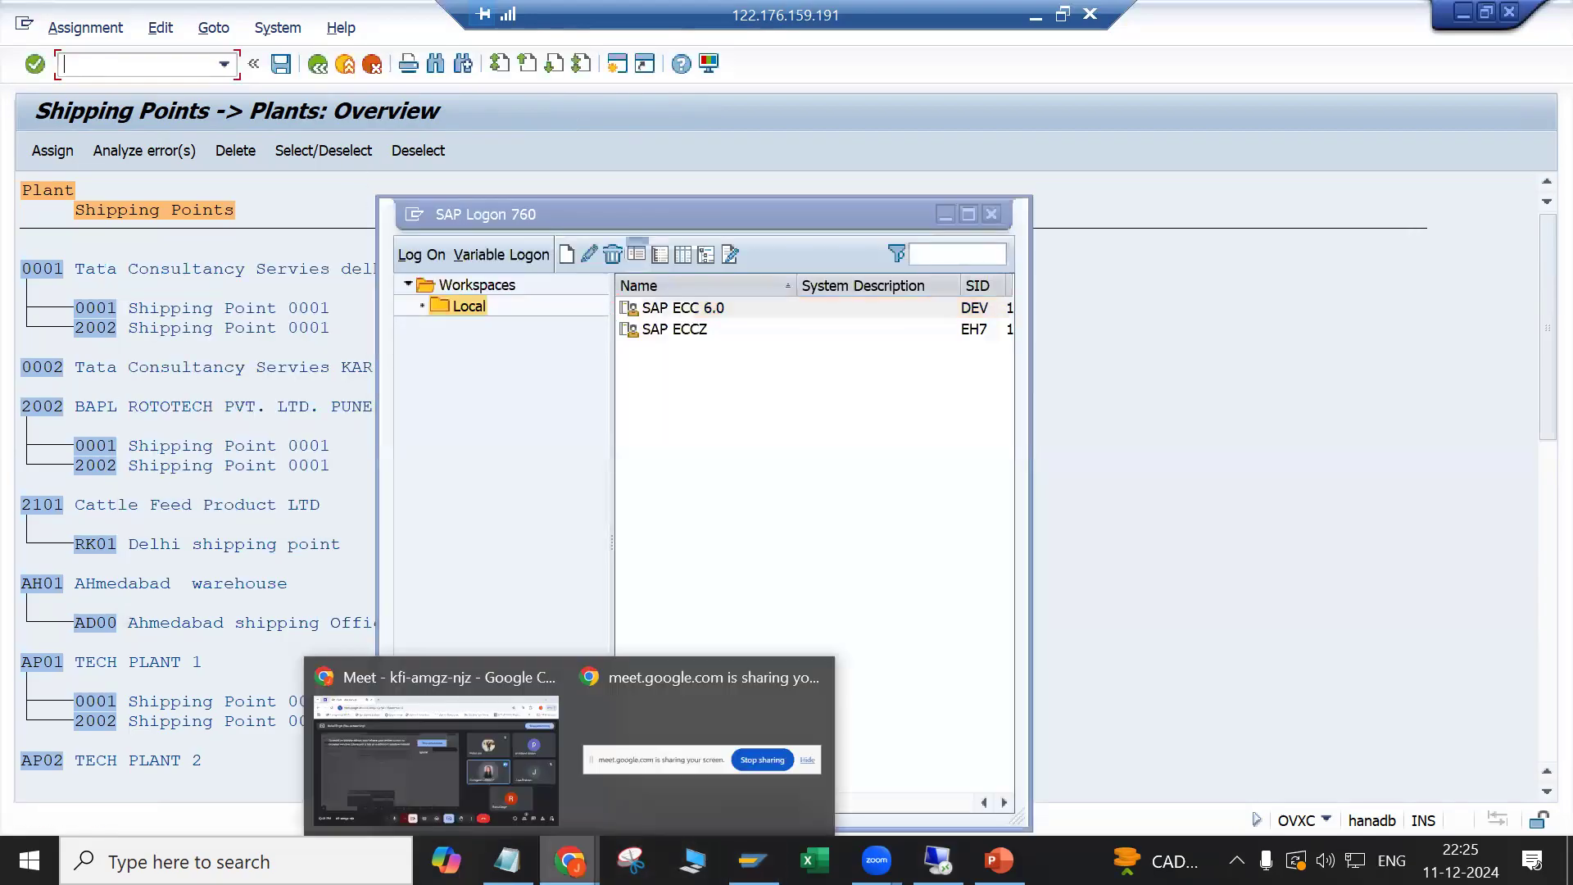
{"action": "left_click", "coordinate": [372, 762]}
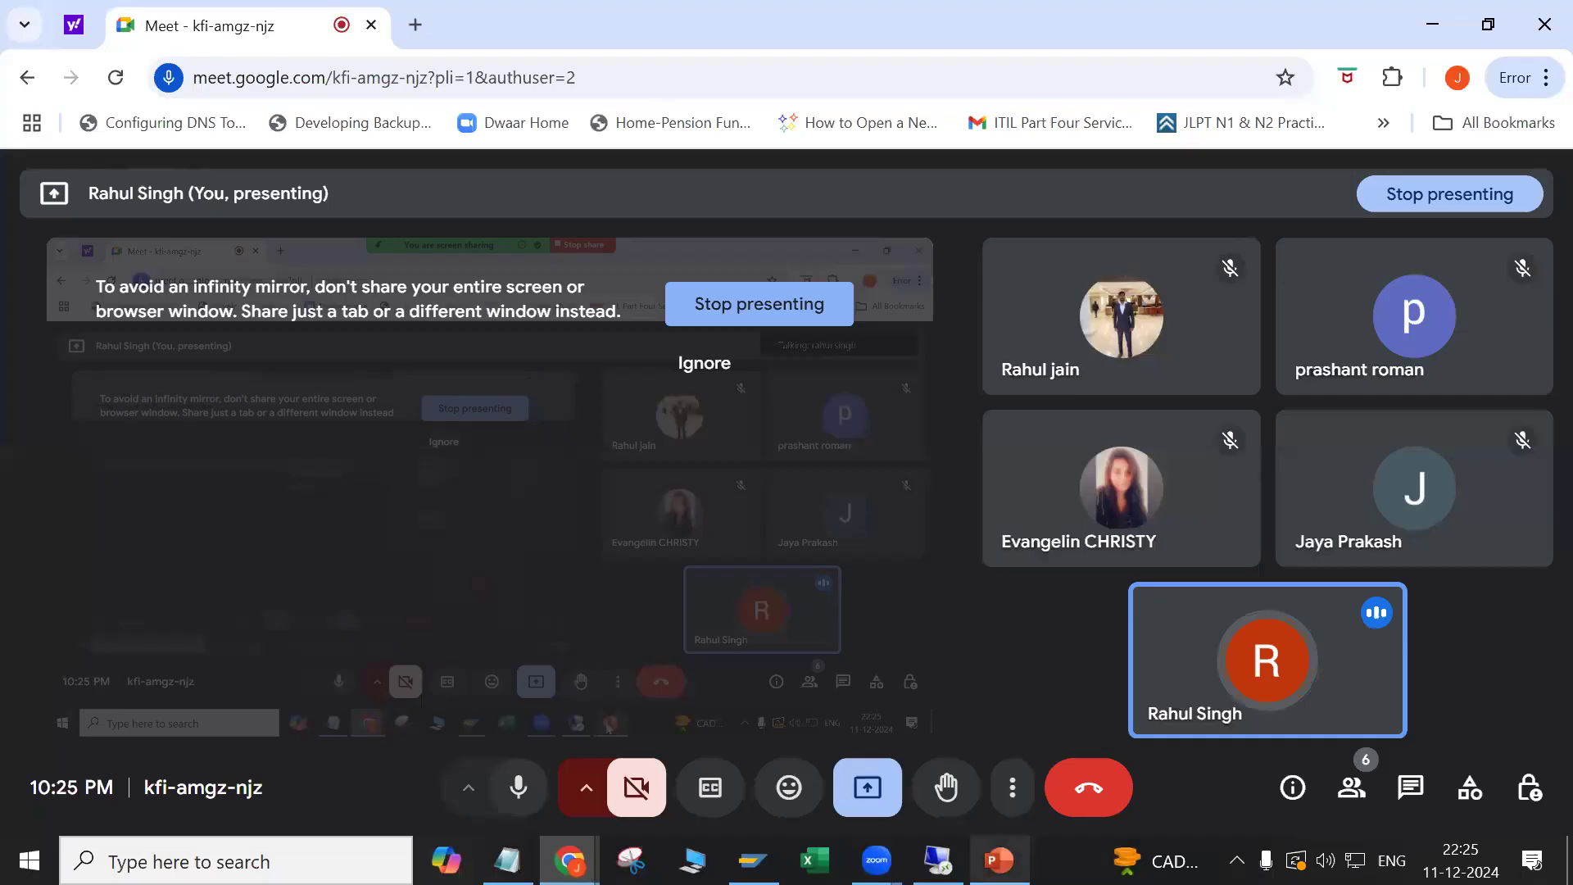
{"action": "left_click", "coordinate": [938, 860]}
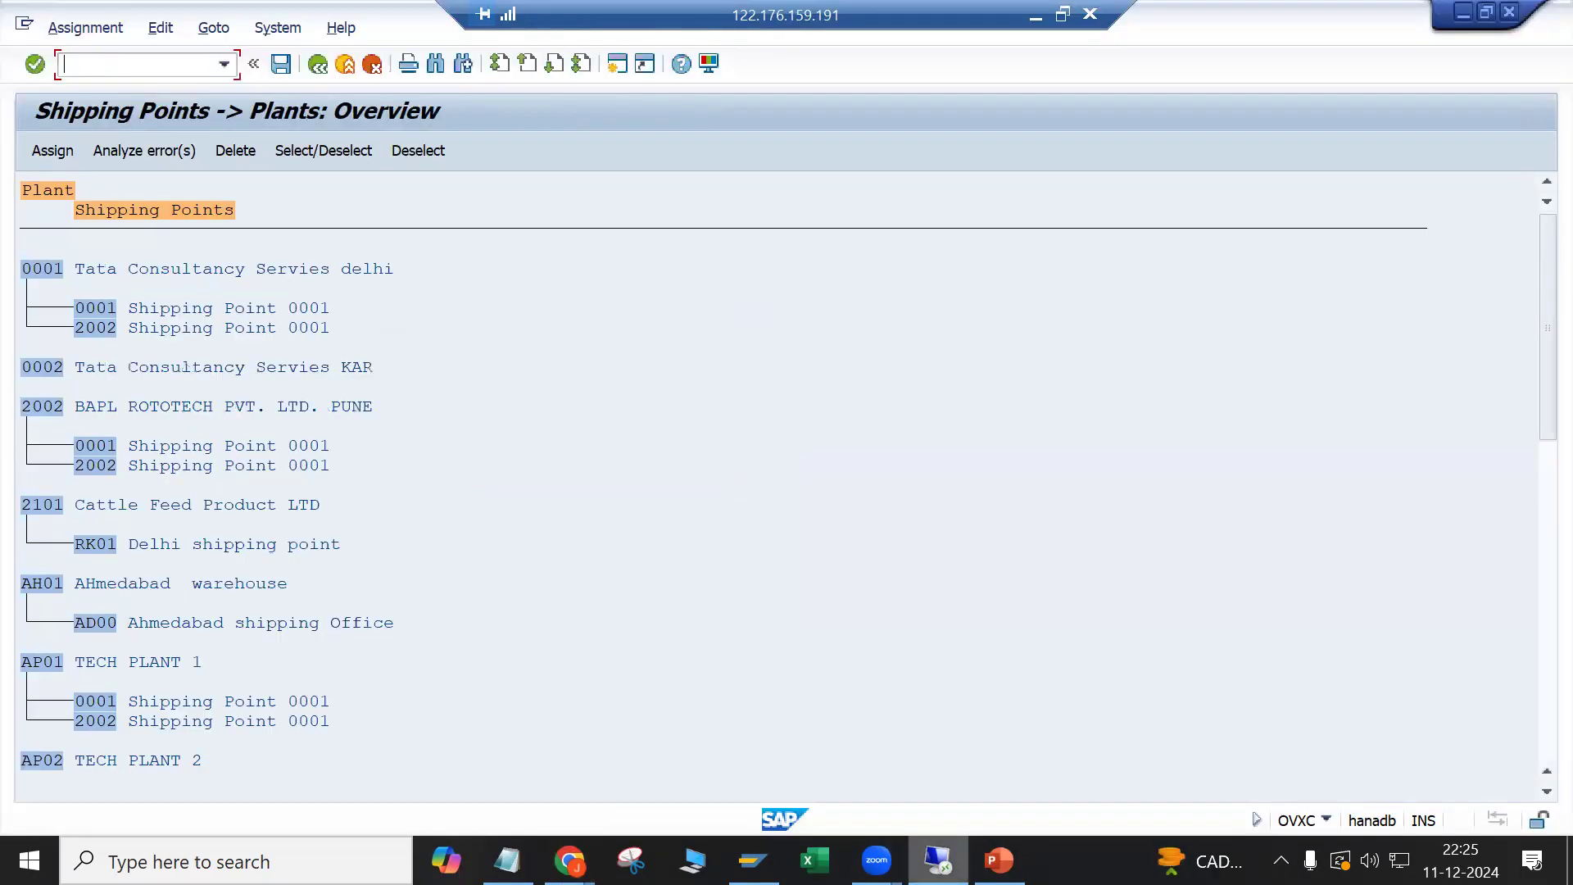
Step: Return to the IMG structure and collapse the Logistics Execution and Logistics - General nodes under Assignment
{"action": "left_click", "coordinate": [318, 64]}
{"action": "scroll", "coordinate": [179, 449], "scroll_direction": "up", "scroll_amount": 2}
{"action": "left_click", "coordinate": [75, 555]}
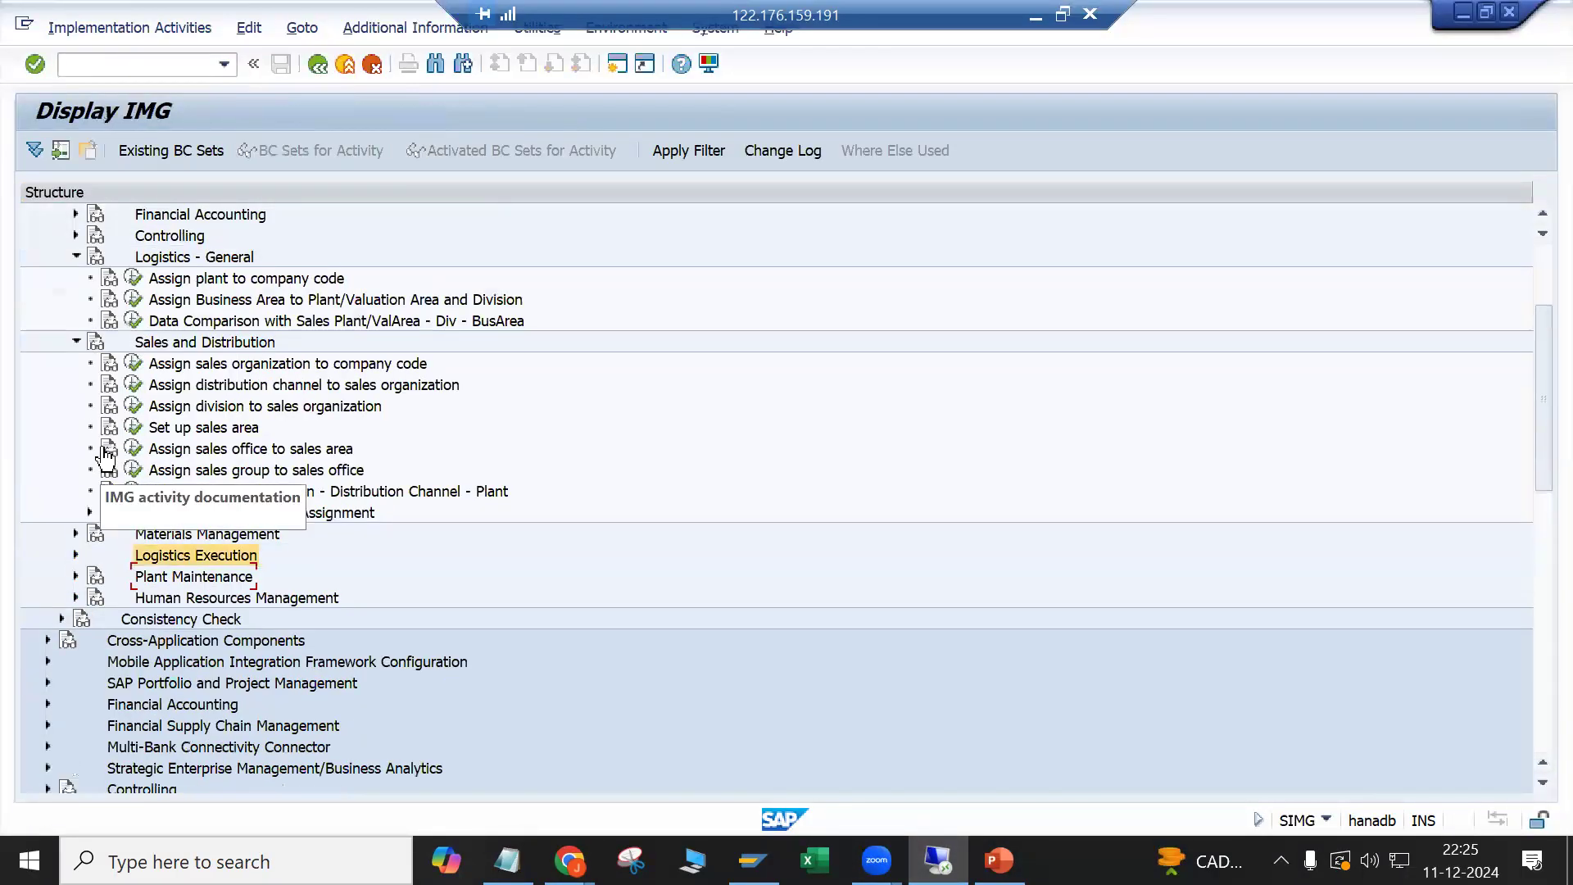
{"action": "scroll", "coordinate": [105, 457], "scroll_direction": "up", "scroll_amount": 1}
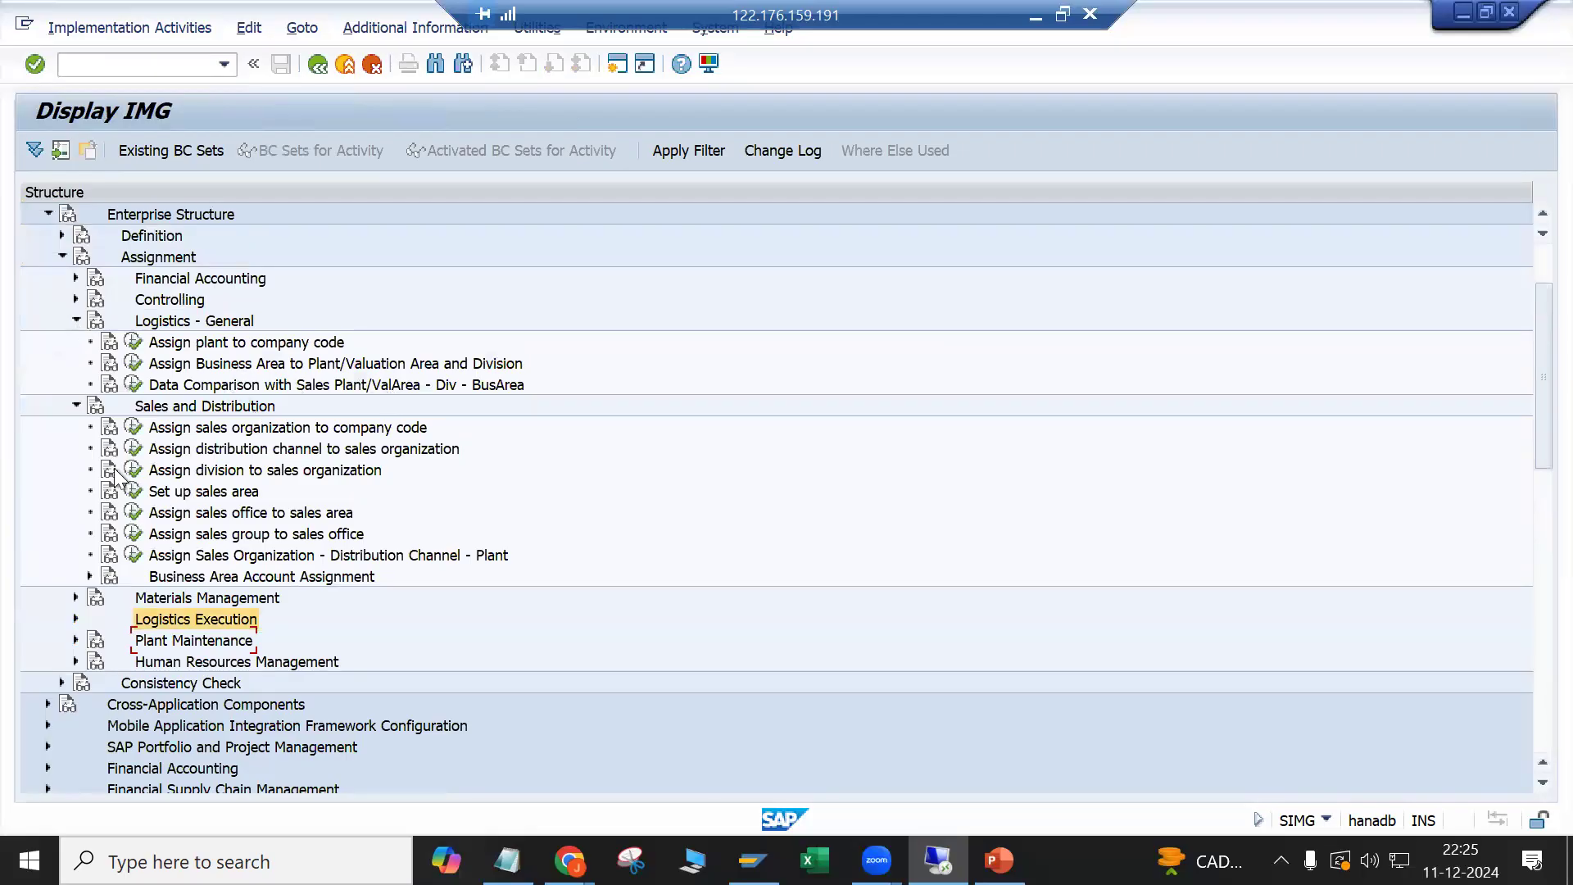
{"action": "left_click", "coordinate": [76, 321]}
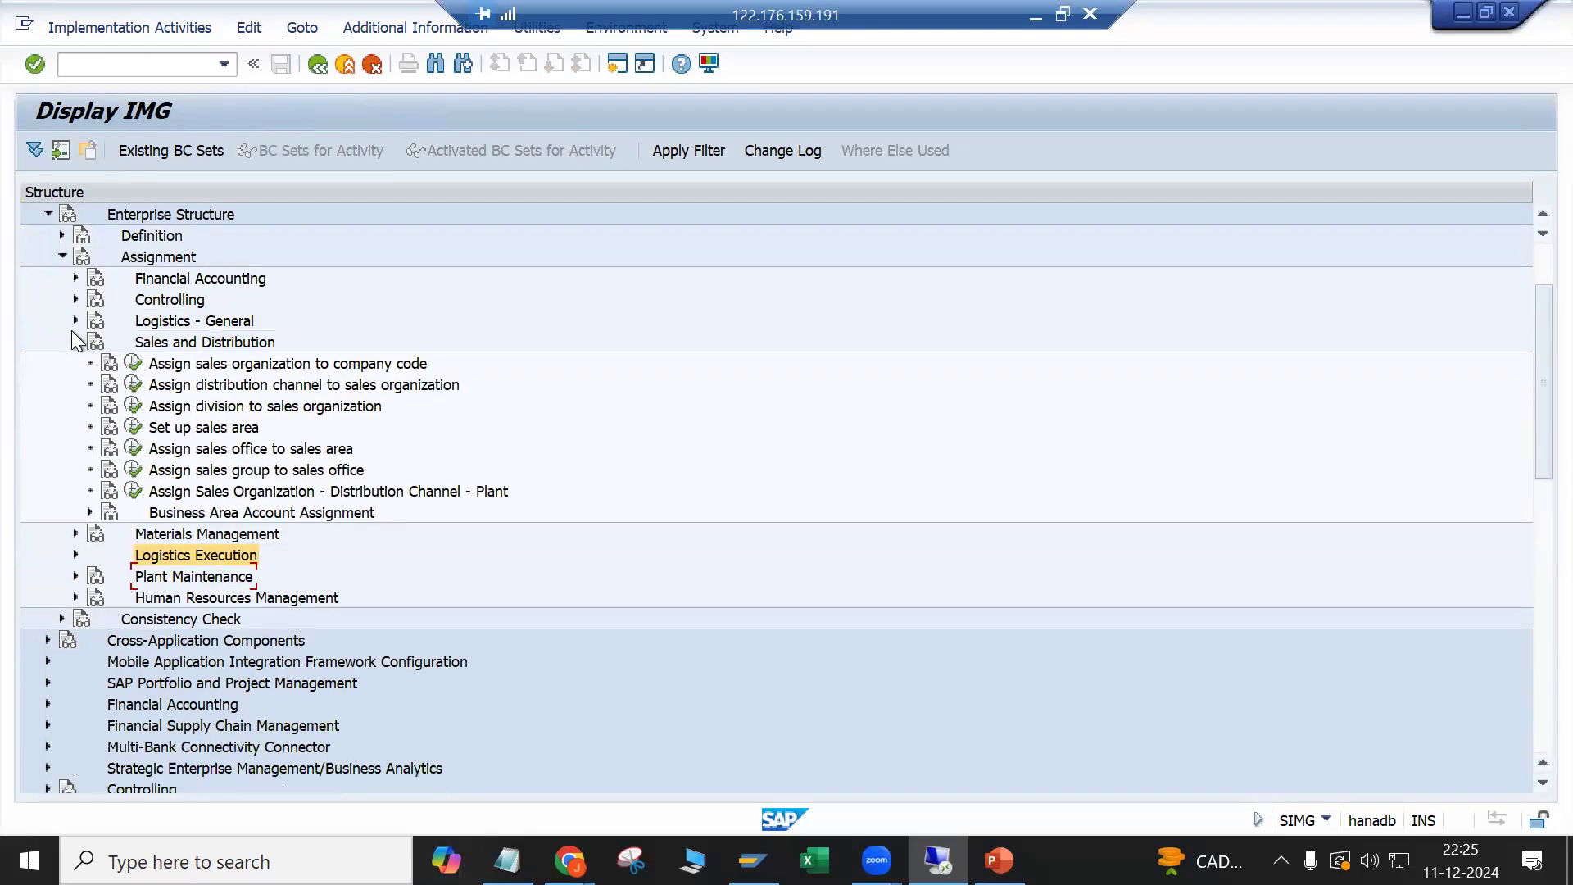
Step: Run Assign sales organization to company code under Sales and Distribution, cancelling the first run and reopening the overview
{"action": "left_click", "coordinate": [199, 366]}
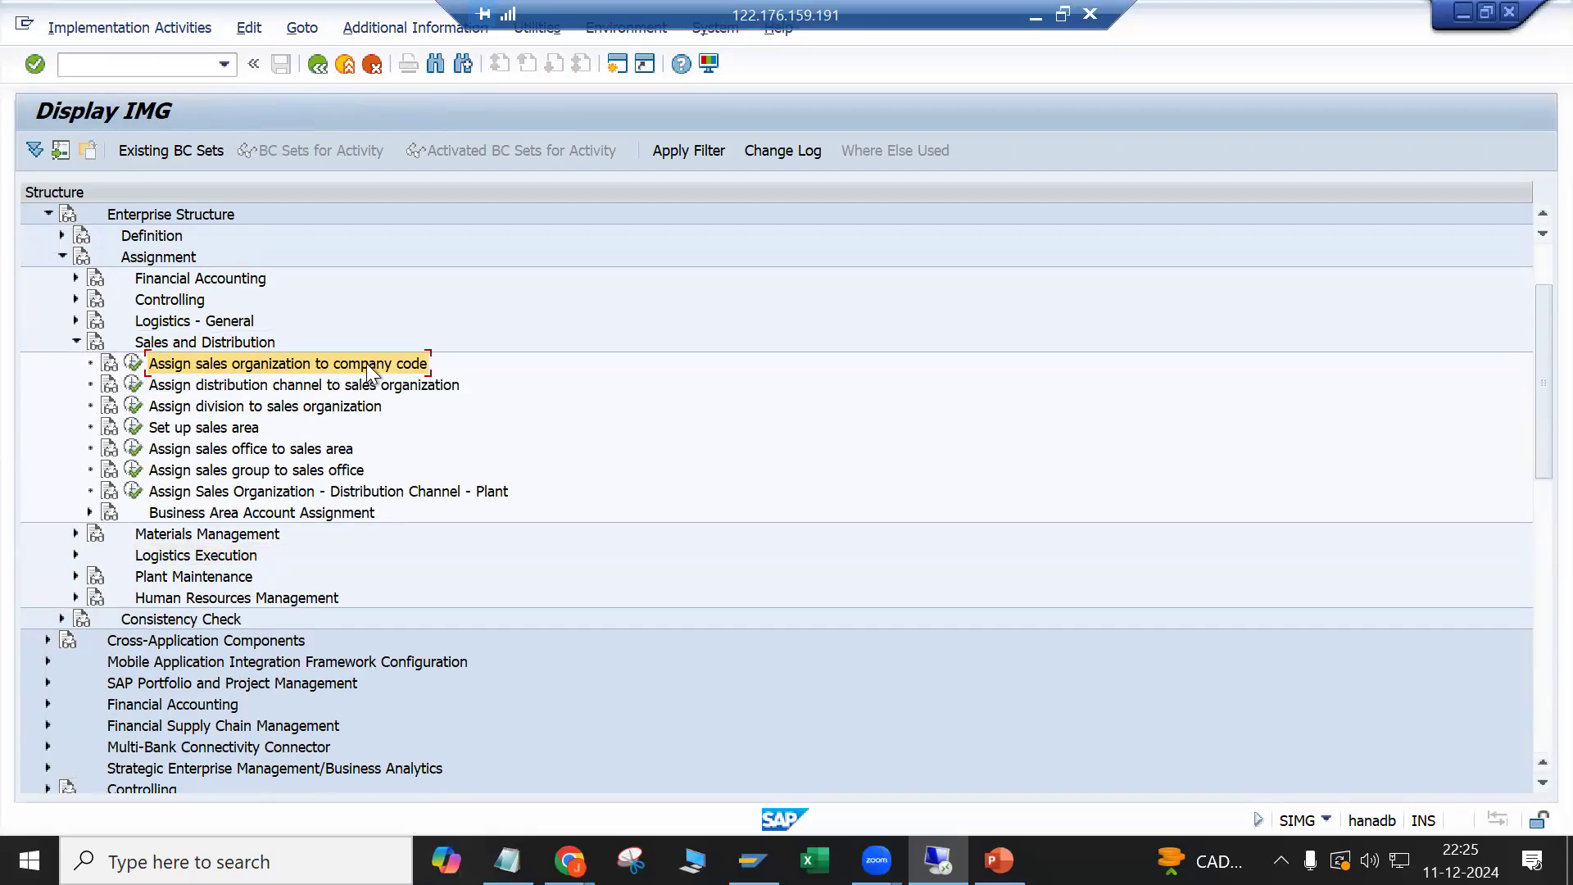
{"action": "left_click", "coordinate": [134, 363]}
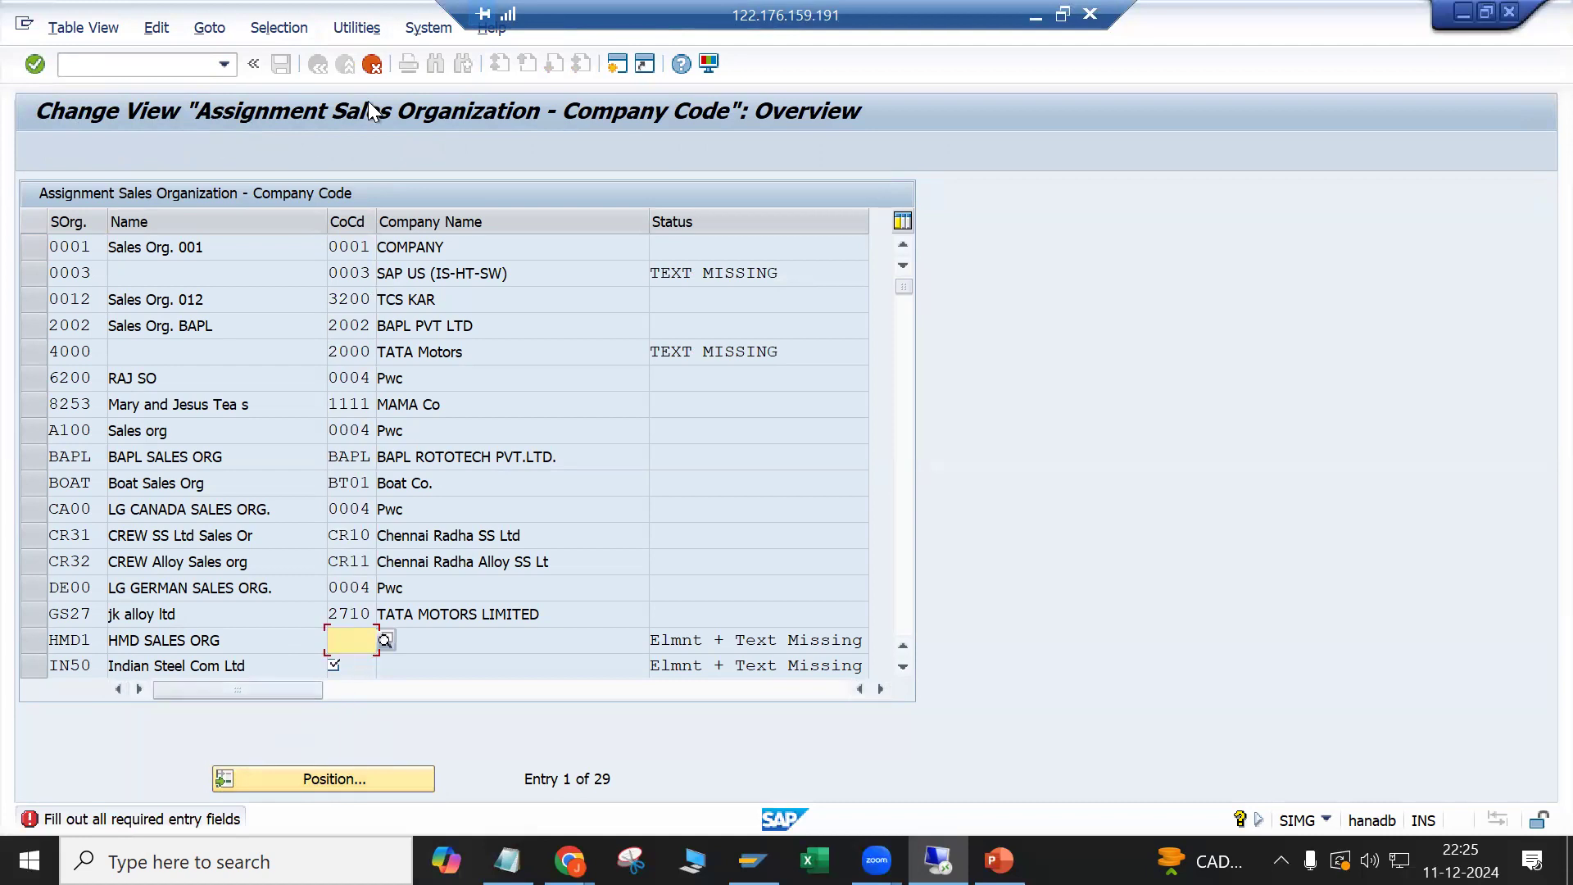
{"action": "left_click", "coordinate": [372, 63]}
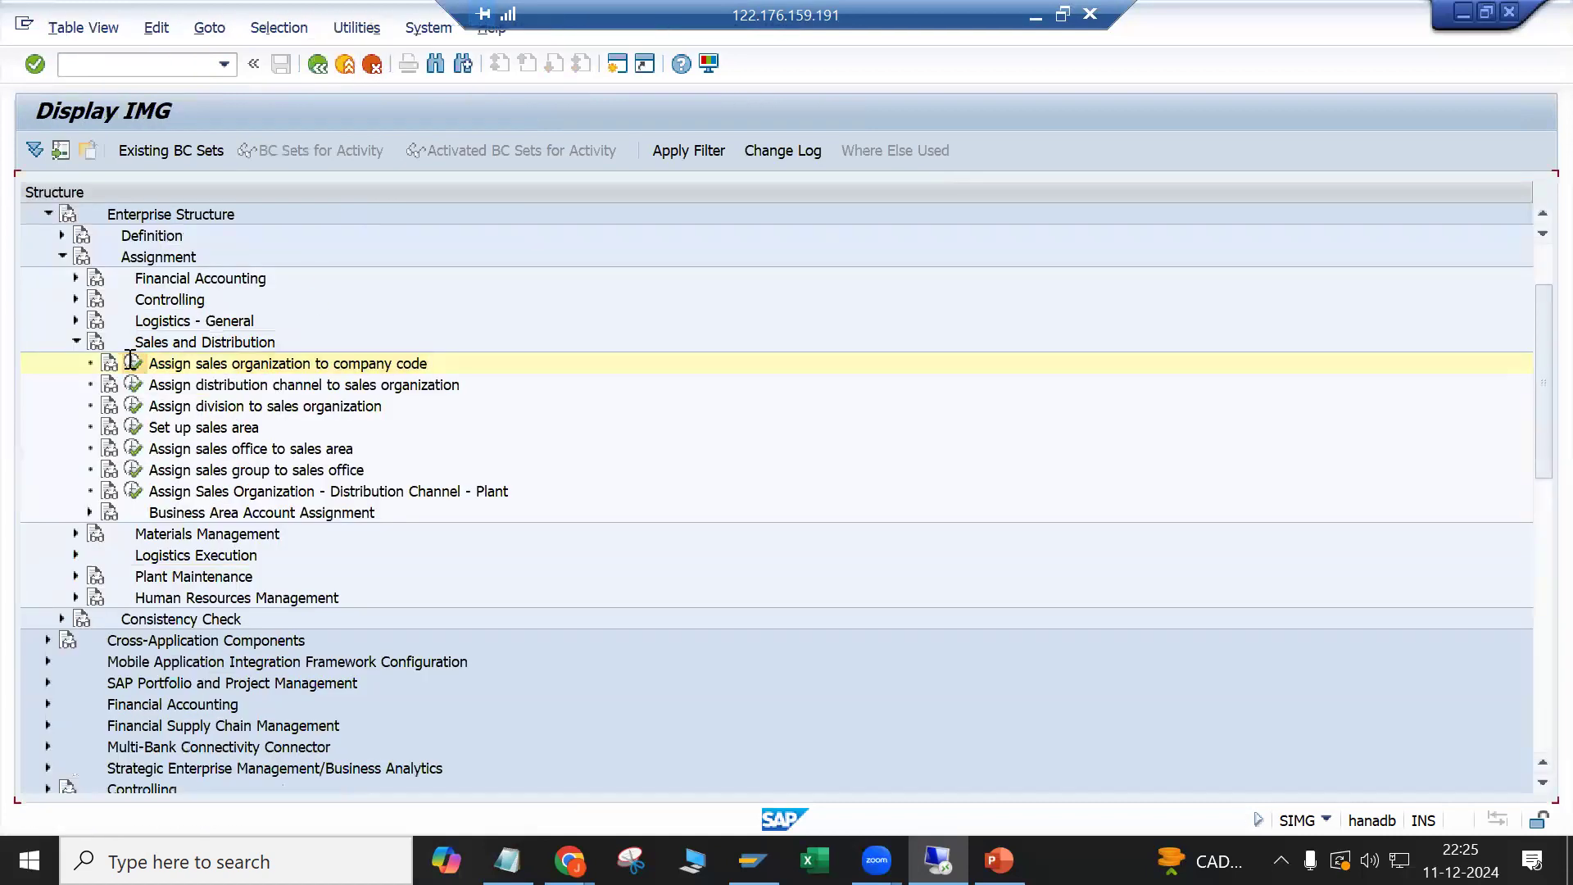
{"action": "left_click", "coordinate": [132, 363]}
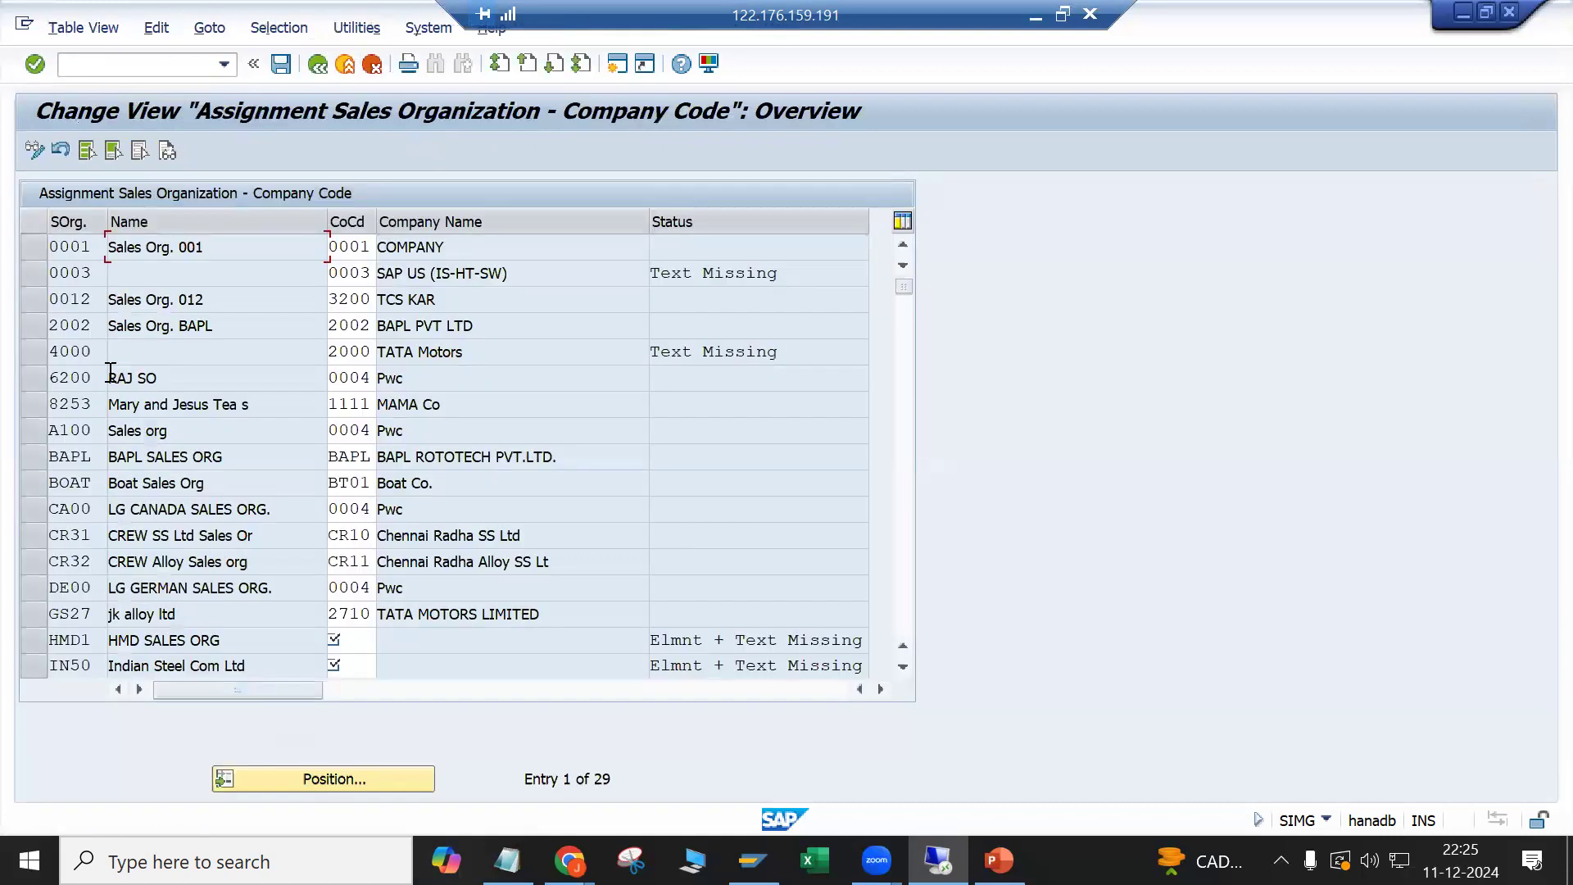
Step: Fill in company code 0001 for sales organizations HMD1 and IN50
{"action": "left_click", "coordinate": [337, 641]}
{"action": "left_click", "coordinate": [385, 640]}
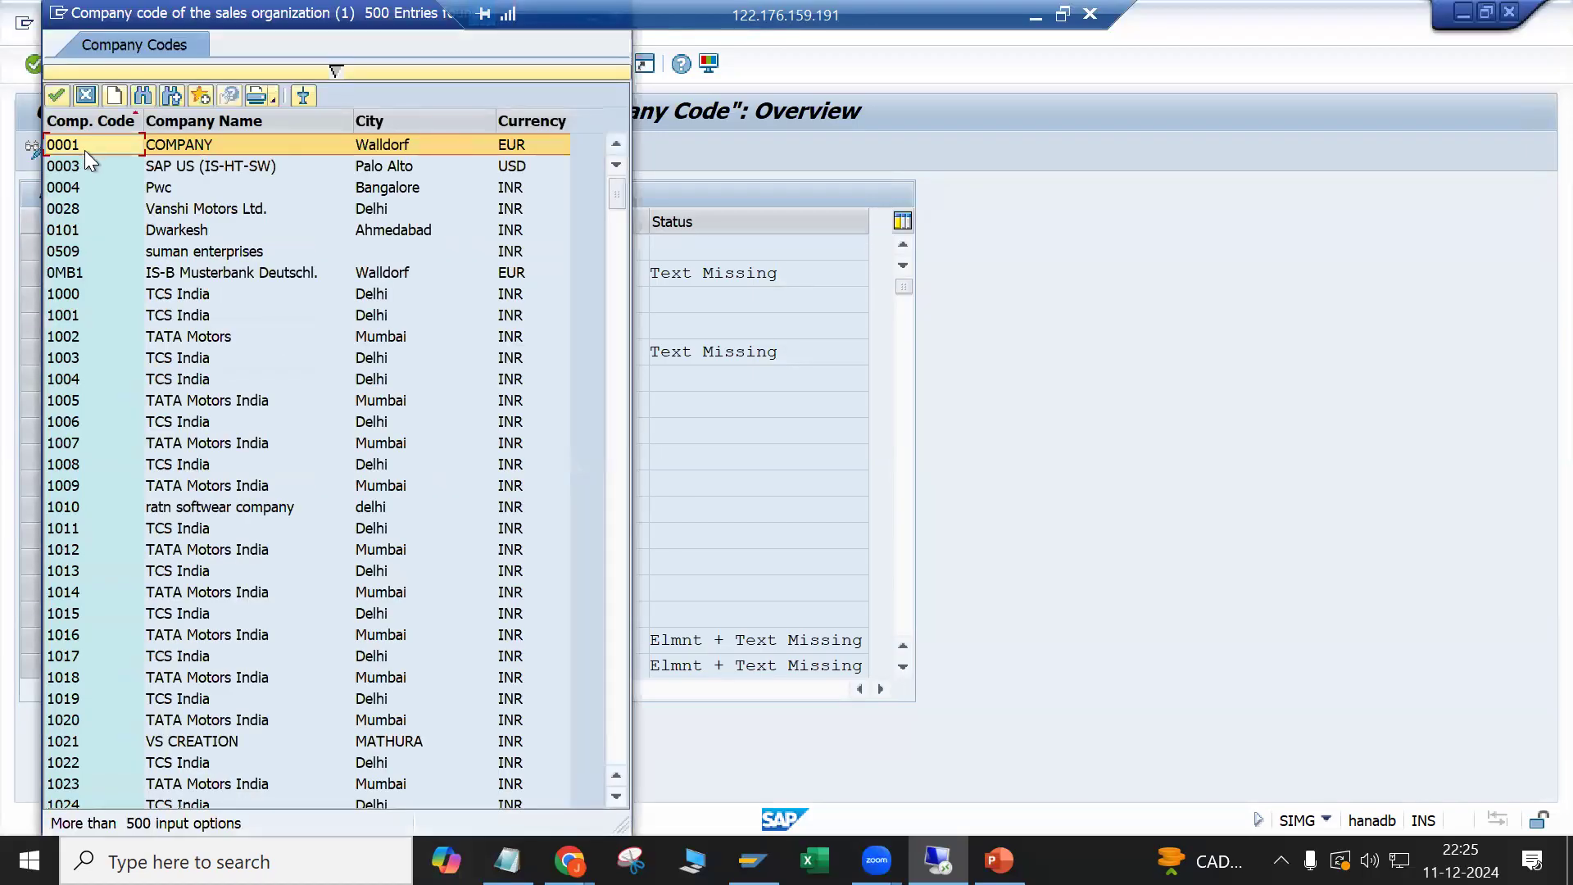
{"action": "double_click", "coordinate": [85, 150]}
{"action": "key", "text": "F4"}
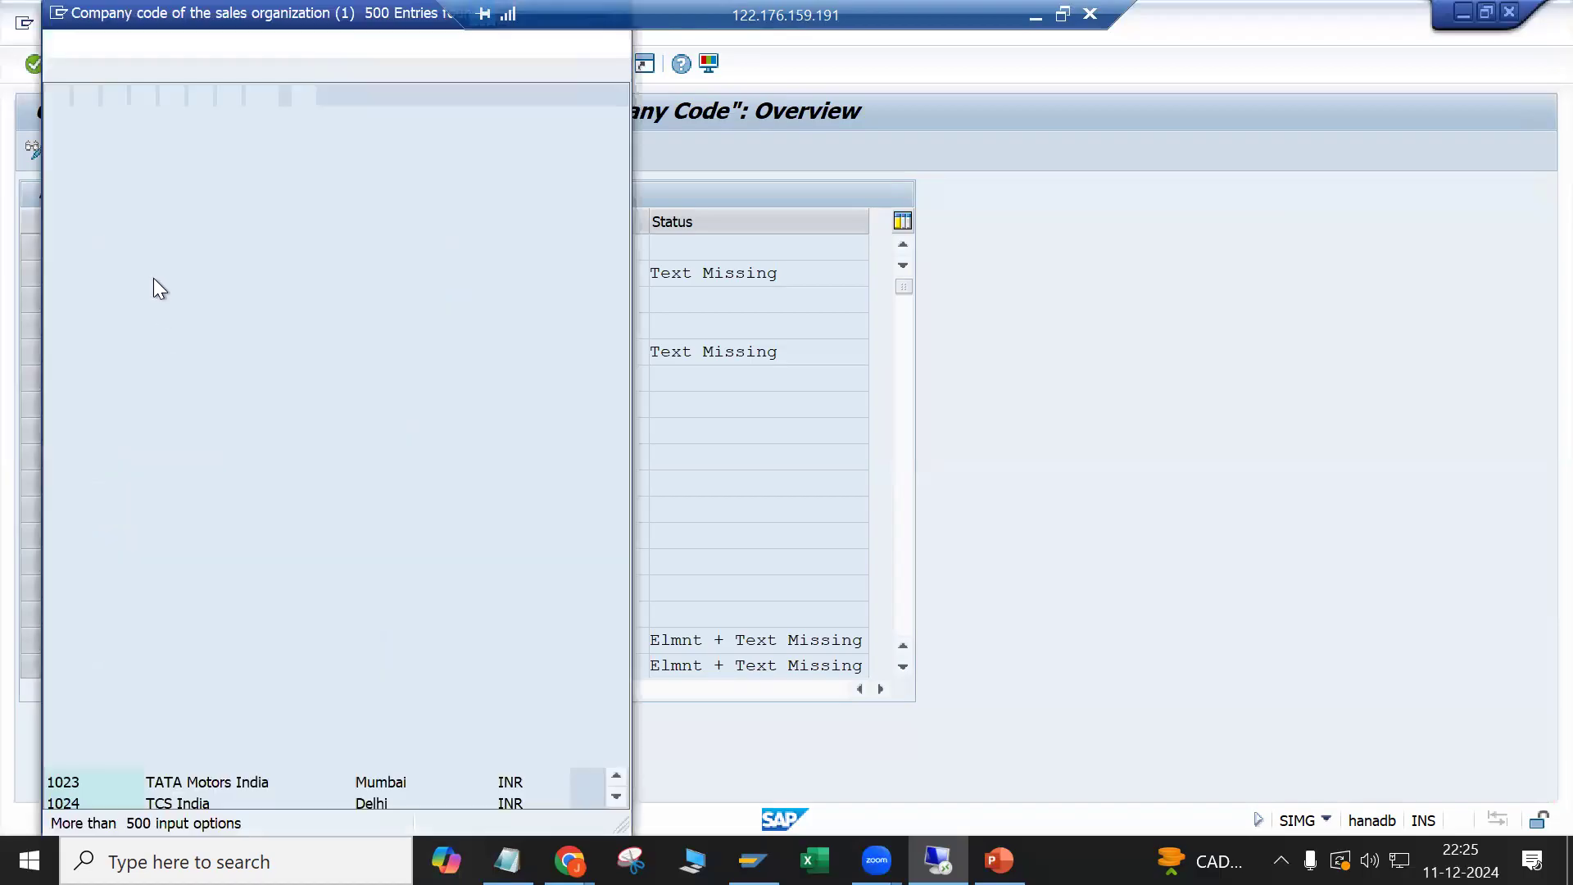
{"action": "double_click", "coordinate": [115, 150]}
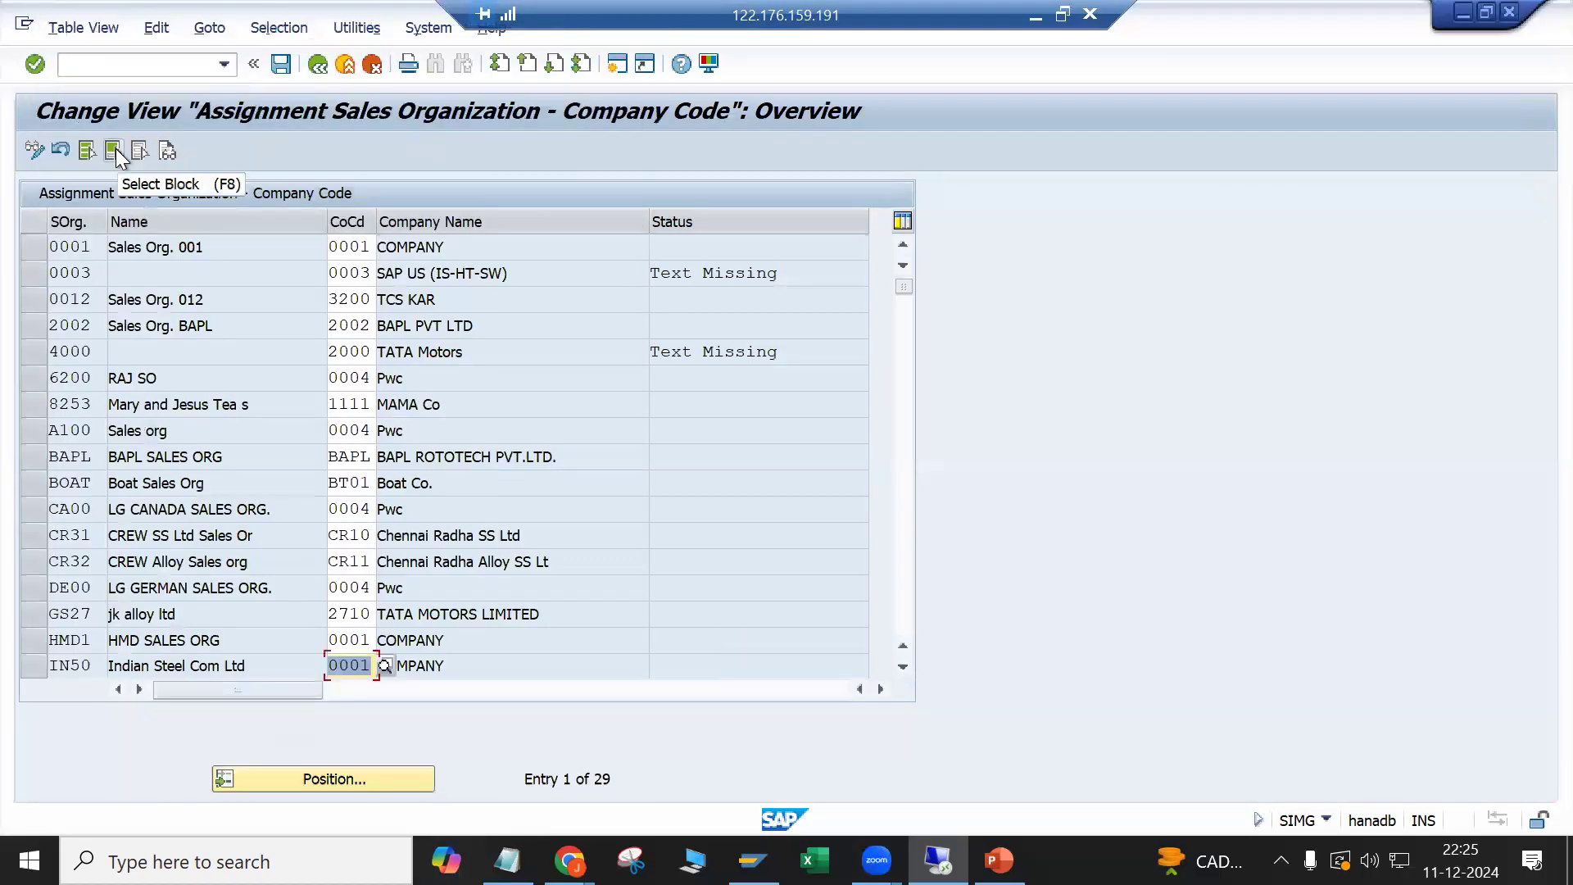
{"action": "key", "text": "Return"}
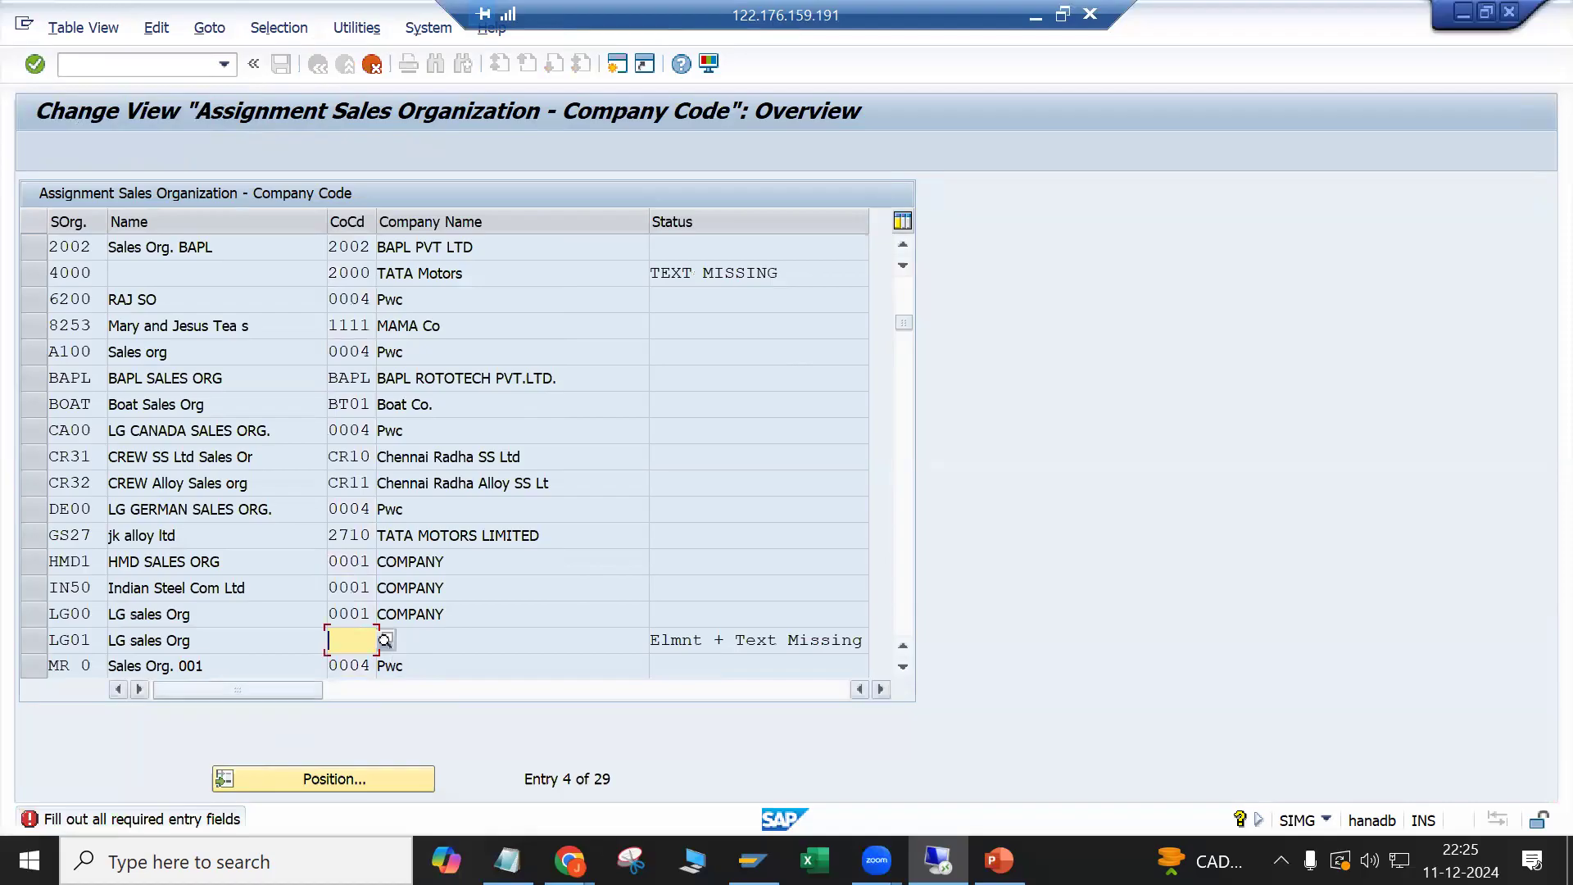
Step: Look up the sales organization in the Org Structure 1 notes and assign company code LG01 to sales organization LG01
{"action": "left_click", "coordinate": [507, 860]}
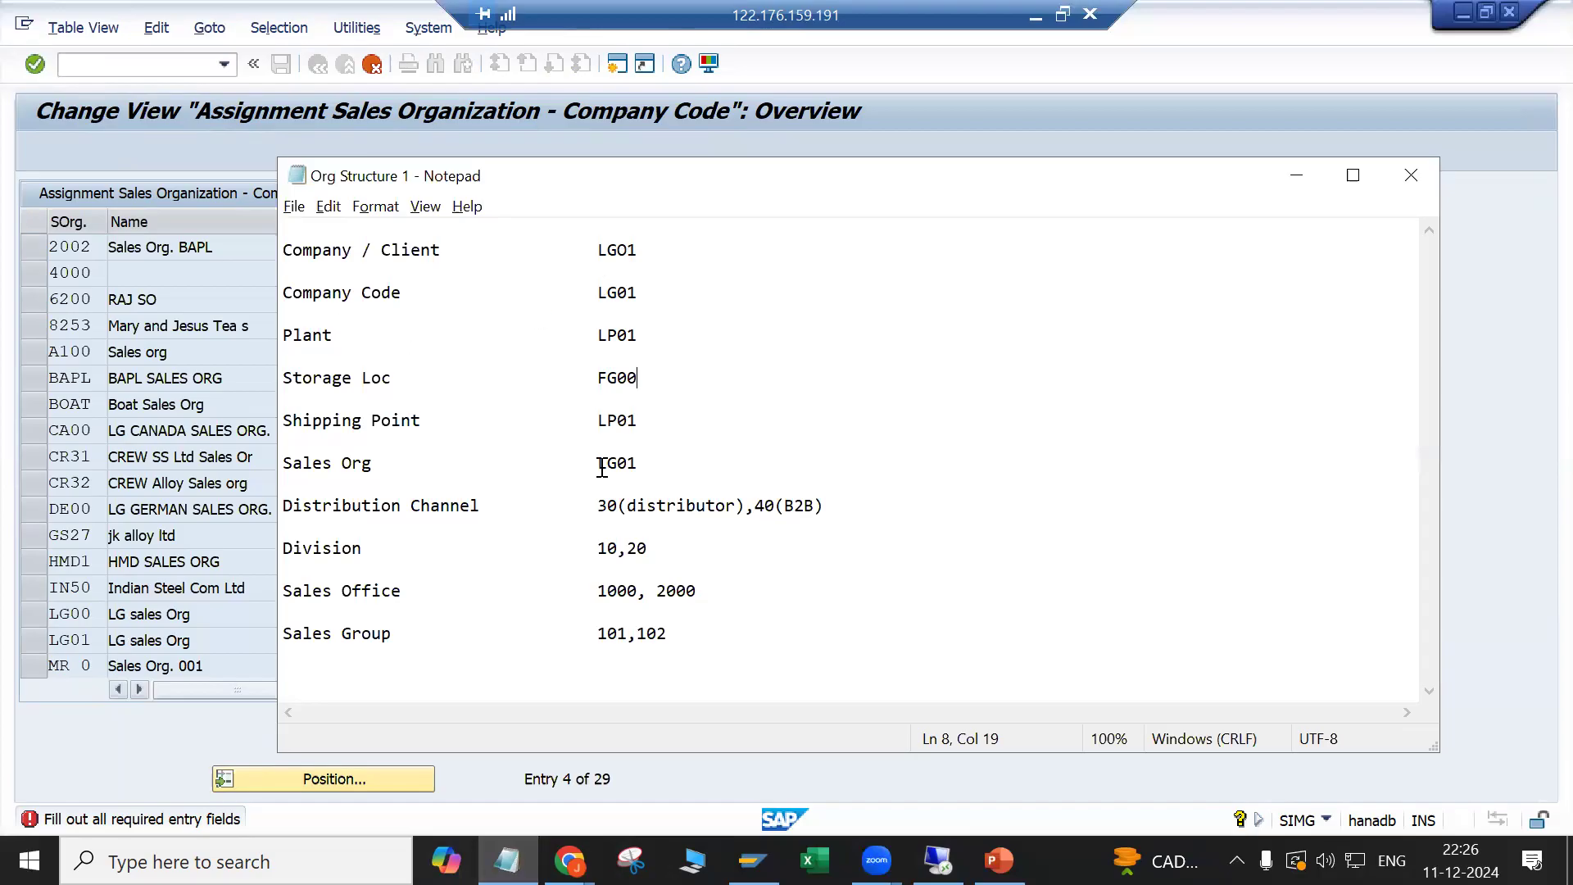
{"action": "left_click_drag", "start_coordinate": [599, 463], "coordinate": [634, 462]}
{"action": "left_click", "coordinate": [160, 537]}
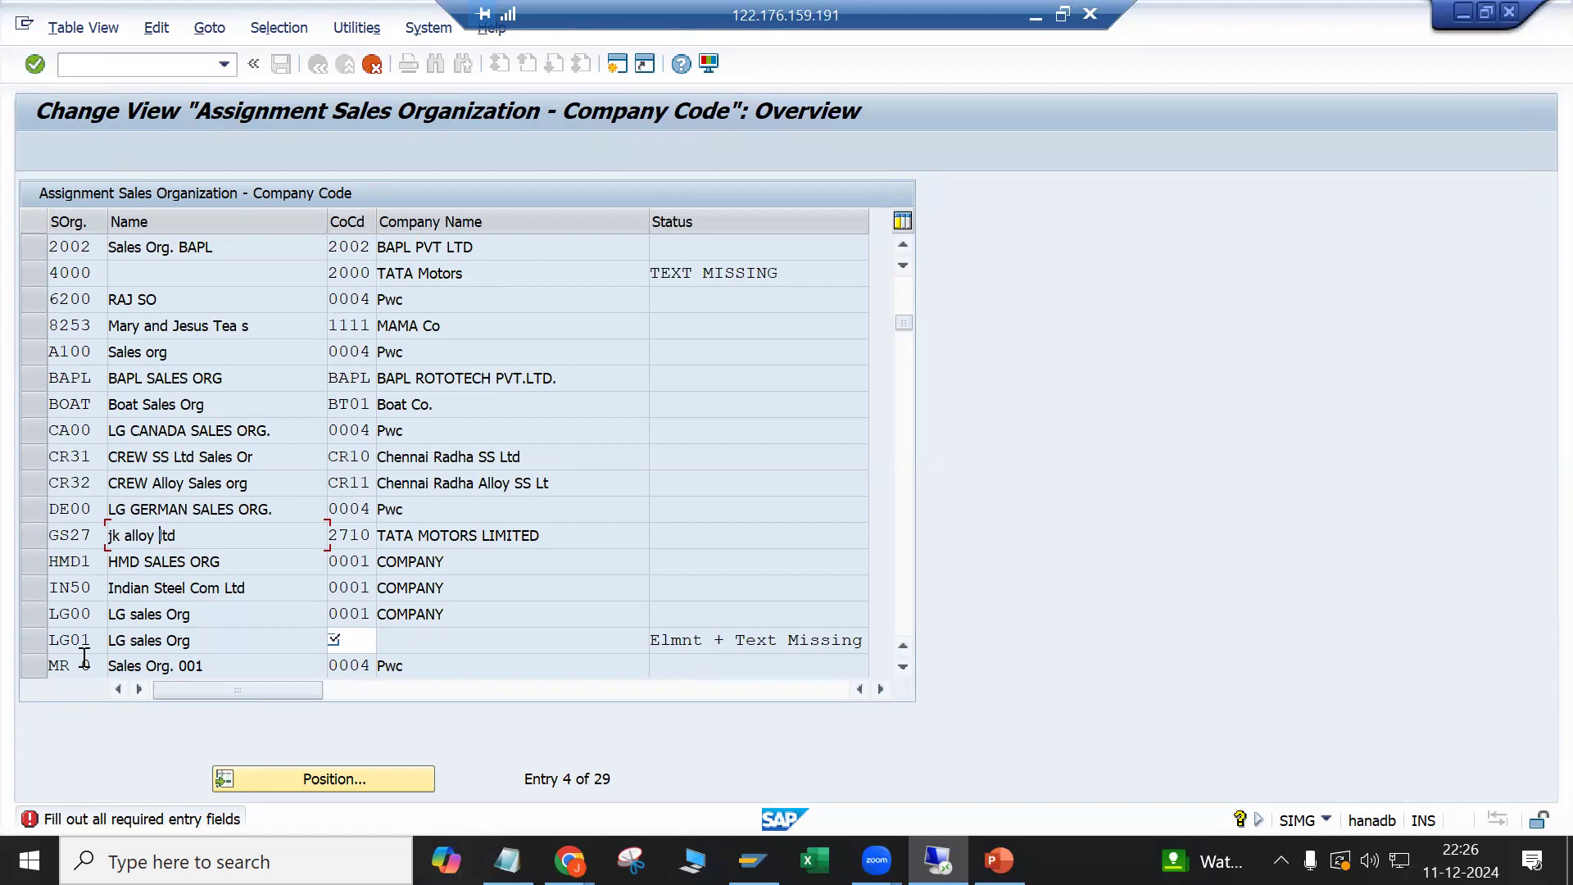
{"action": "left_click", "coordinate": [366, 637]}
{"action": "type", "text": "LG01"}
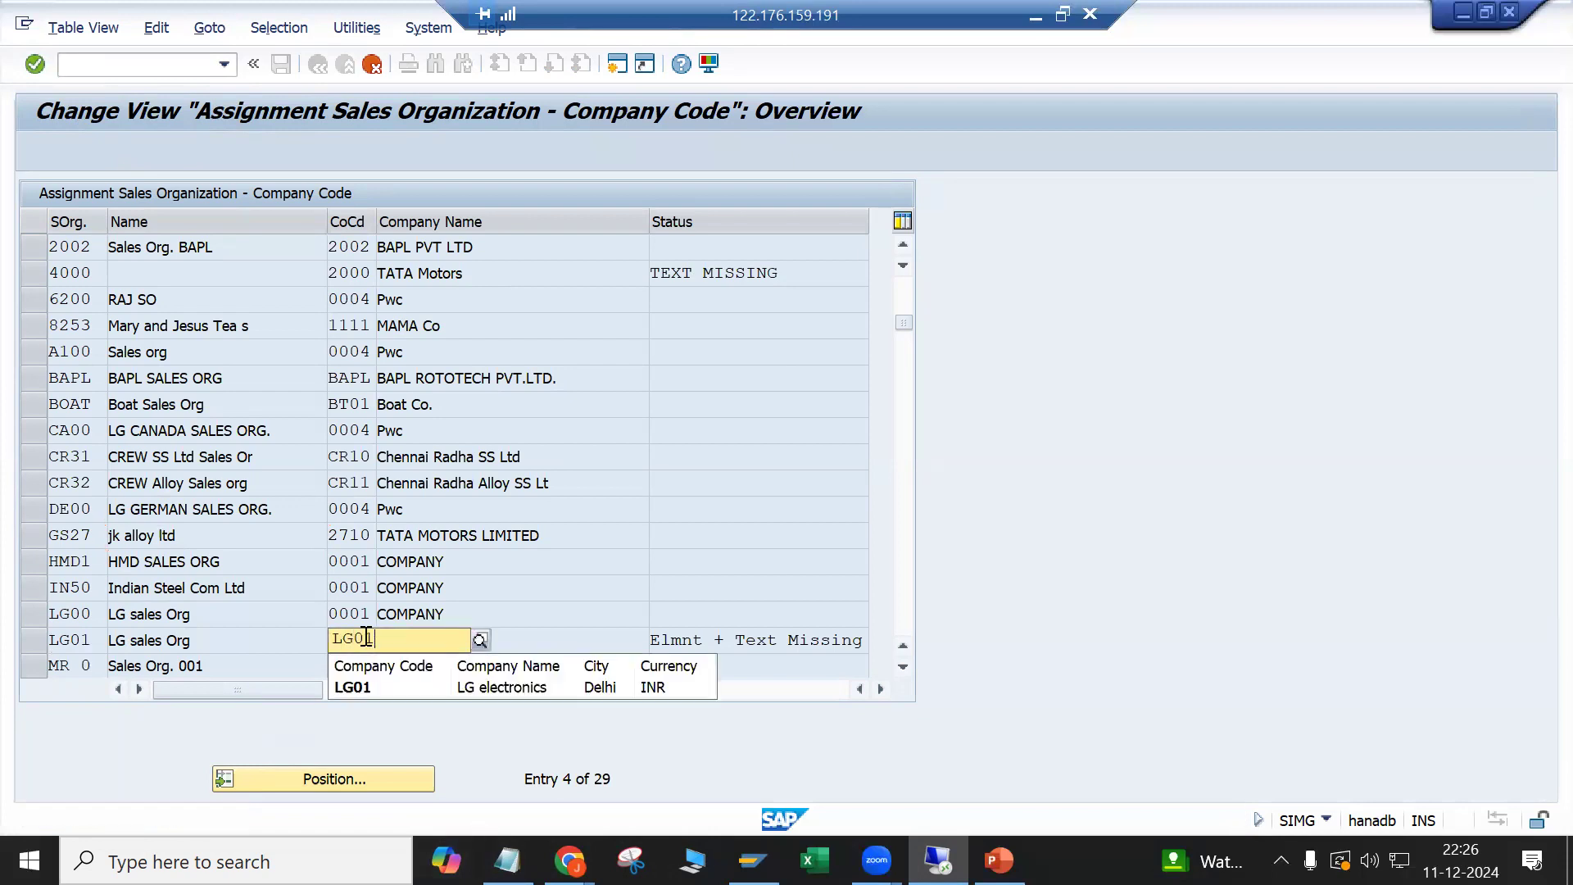
{"action": "key", "text": "Return"}
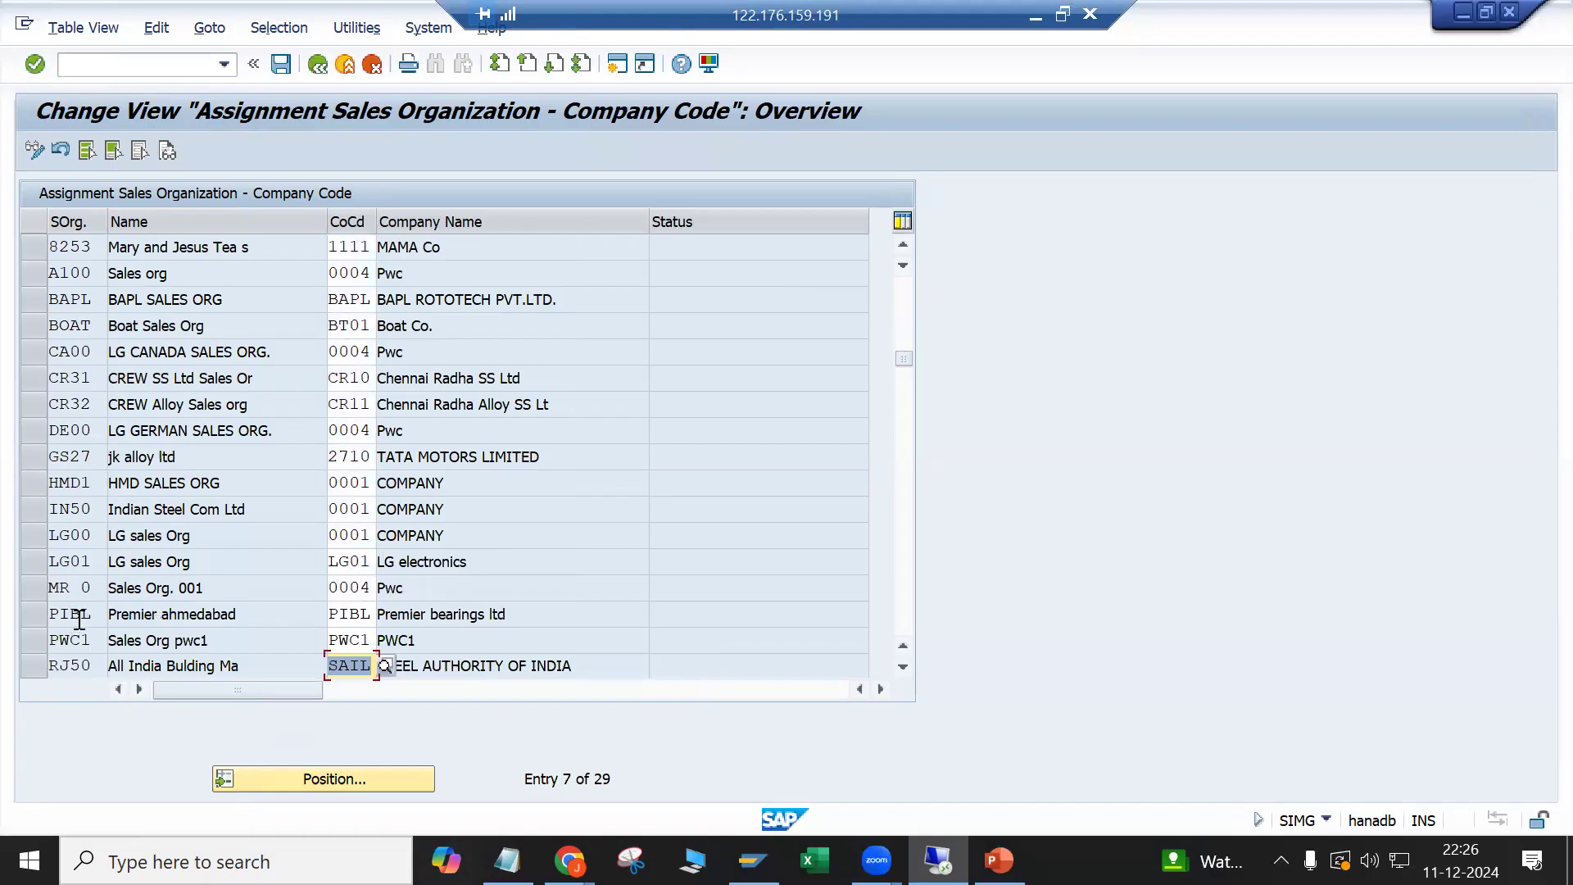
Step: Position the assignment list at sales organization LG01 and check its company code entry
{"action": "scroll", "coordinate": [77, 617], "scroll_direction": "down", "scroll_amount": 1}
{"action": "left_click", "coordinate": [267, 775]}
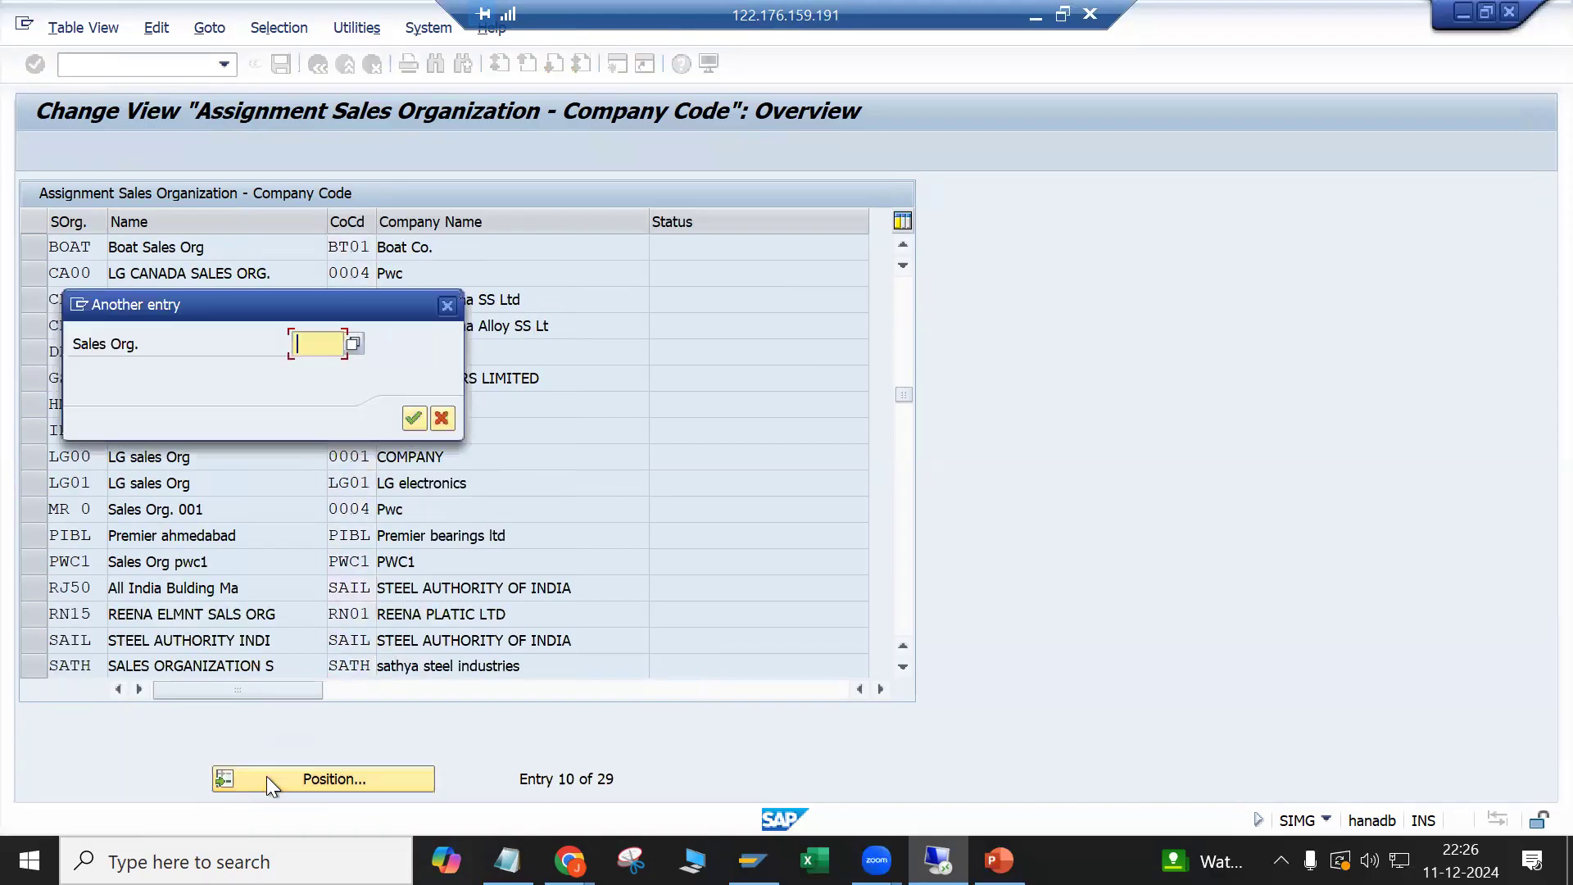
{"action": "type", "text": "LG01"}
{"action": "key", "text": "Return"}
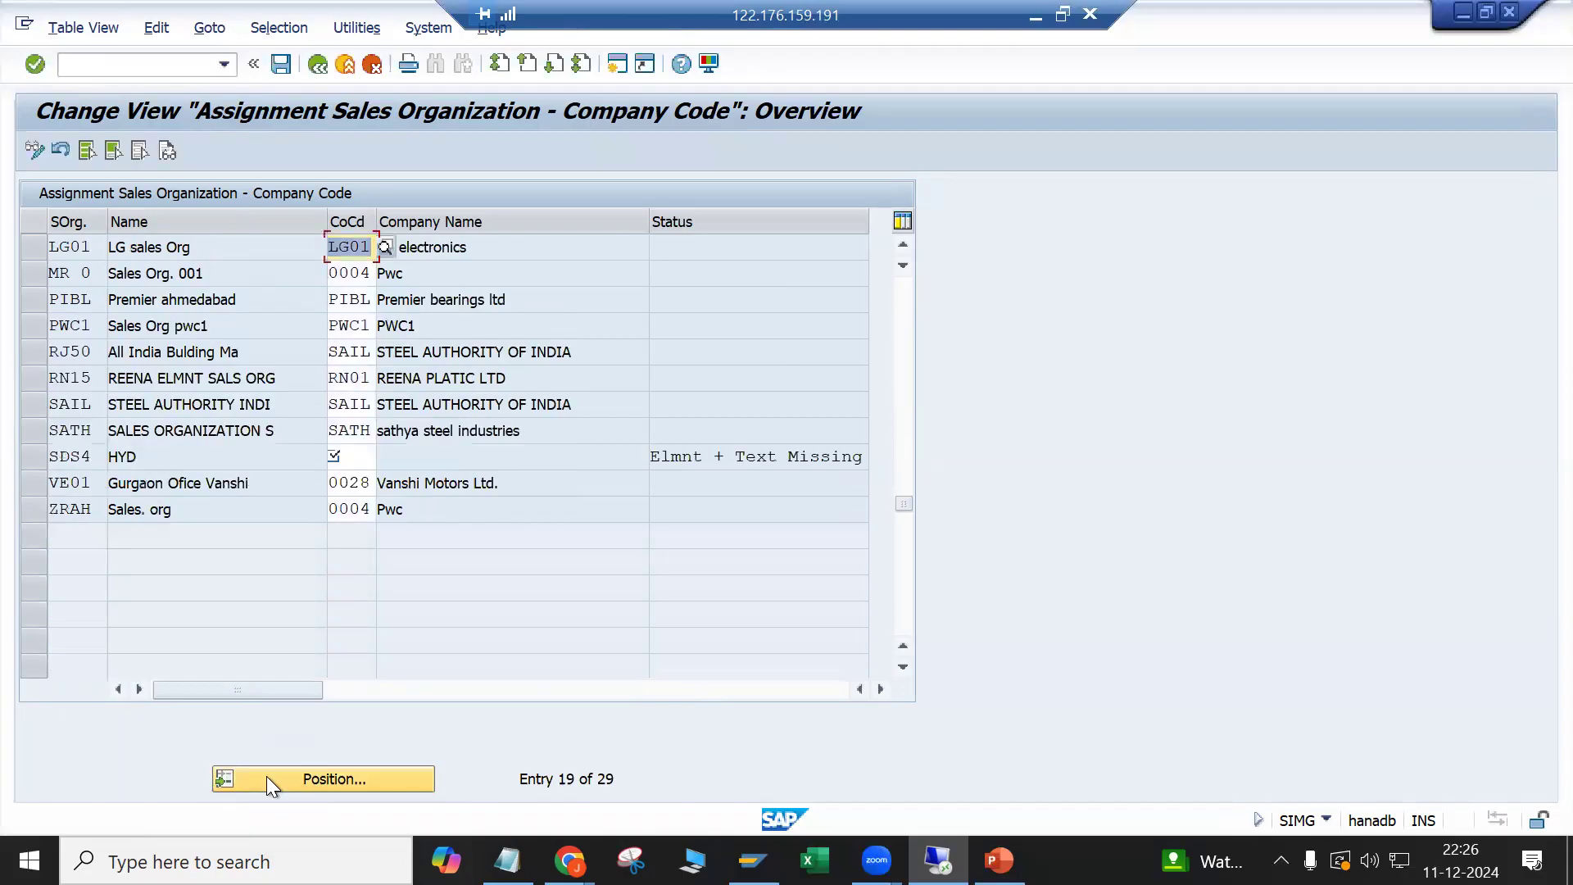
{"action": "left_click", "coordinate": [491, 250]}
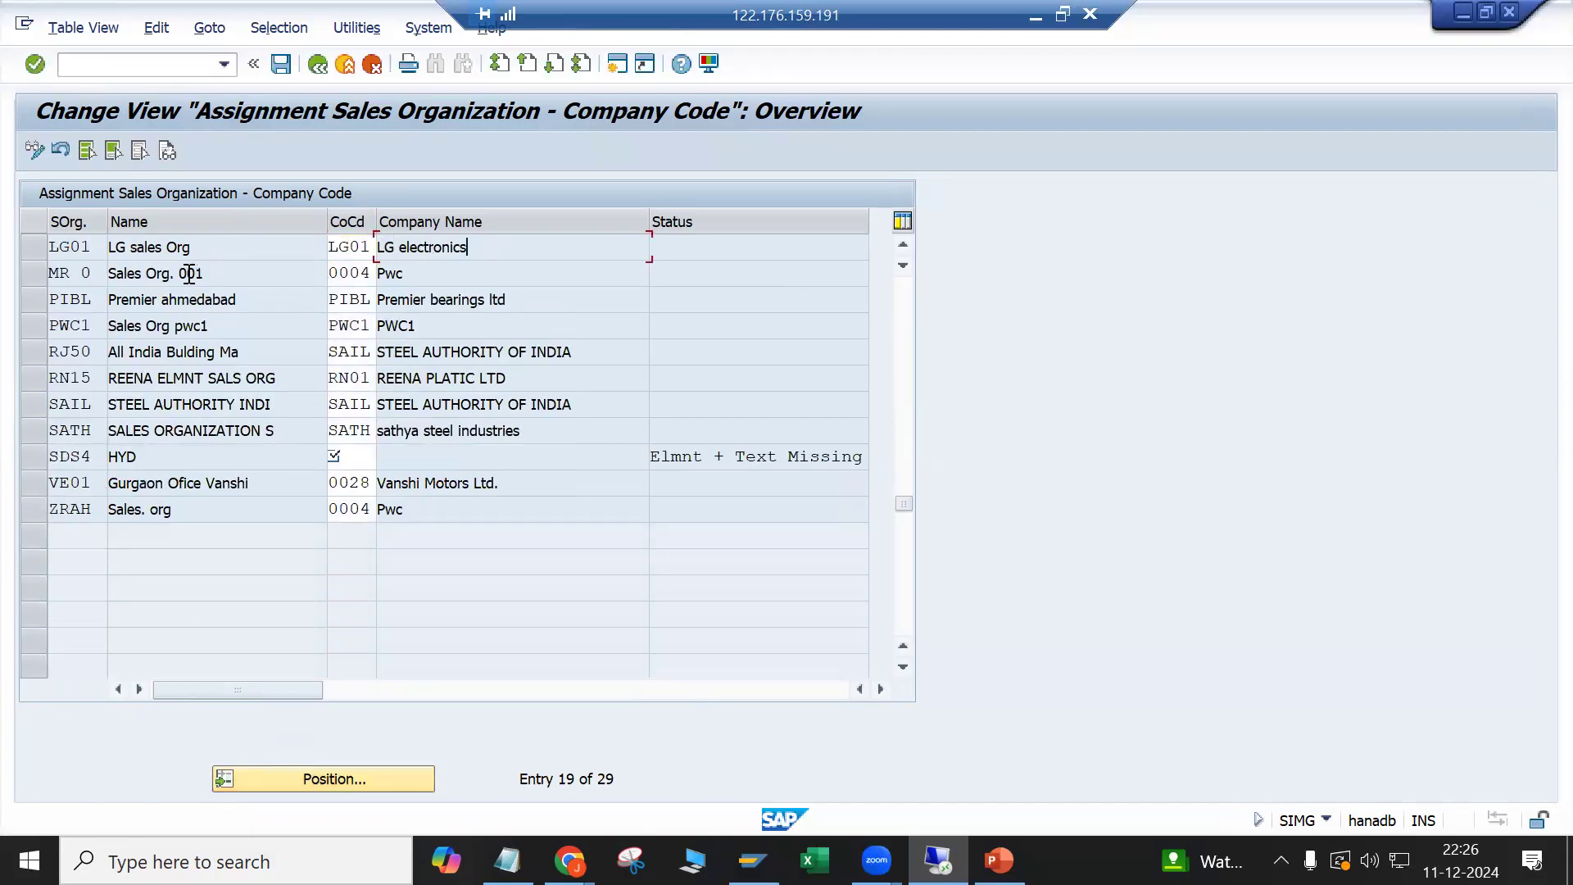
Step: Fill in company code 0001 for sales organization SDS4, save to the LG Org structure customizing request, and return to the IMG
{"action": "left_click", "coordinate": [281, 64]}
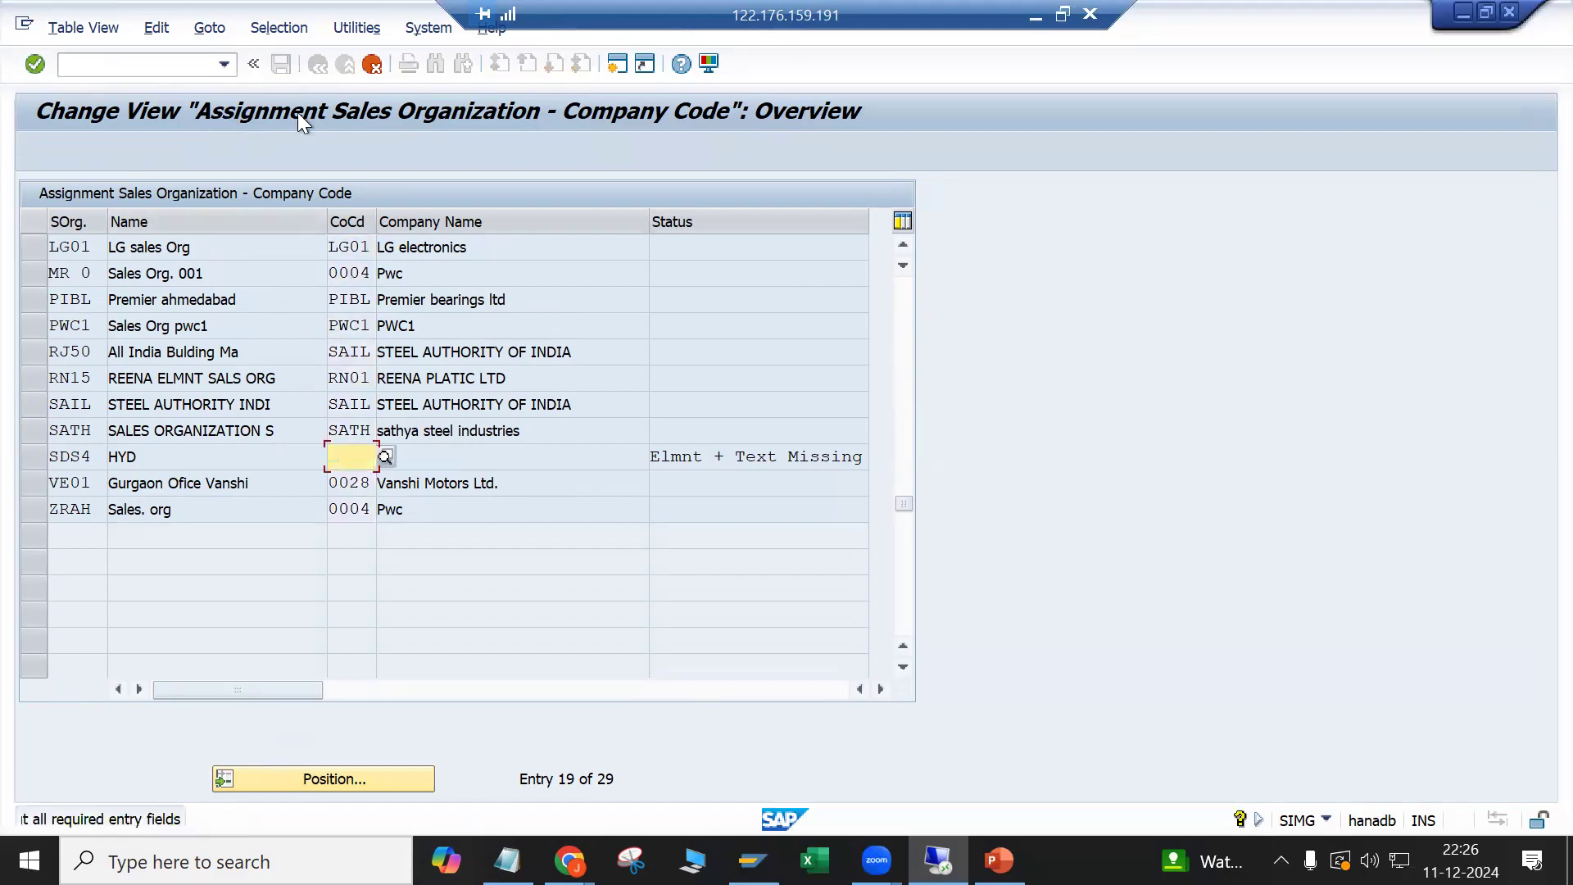
{"action": "left_click", "coordinate": [358, 466]}
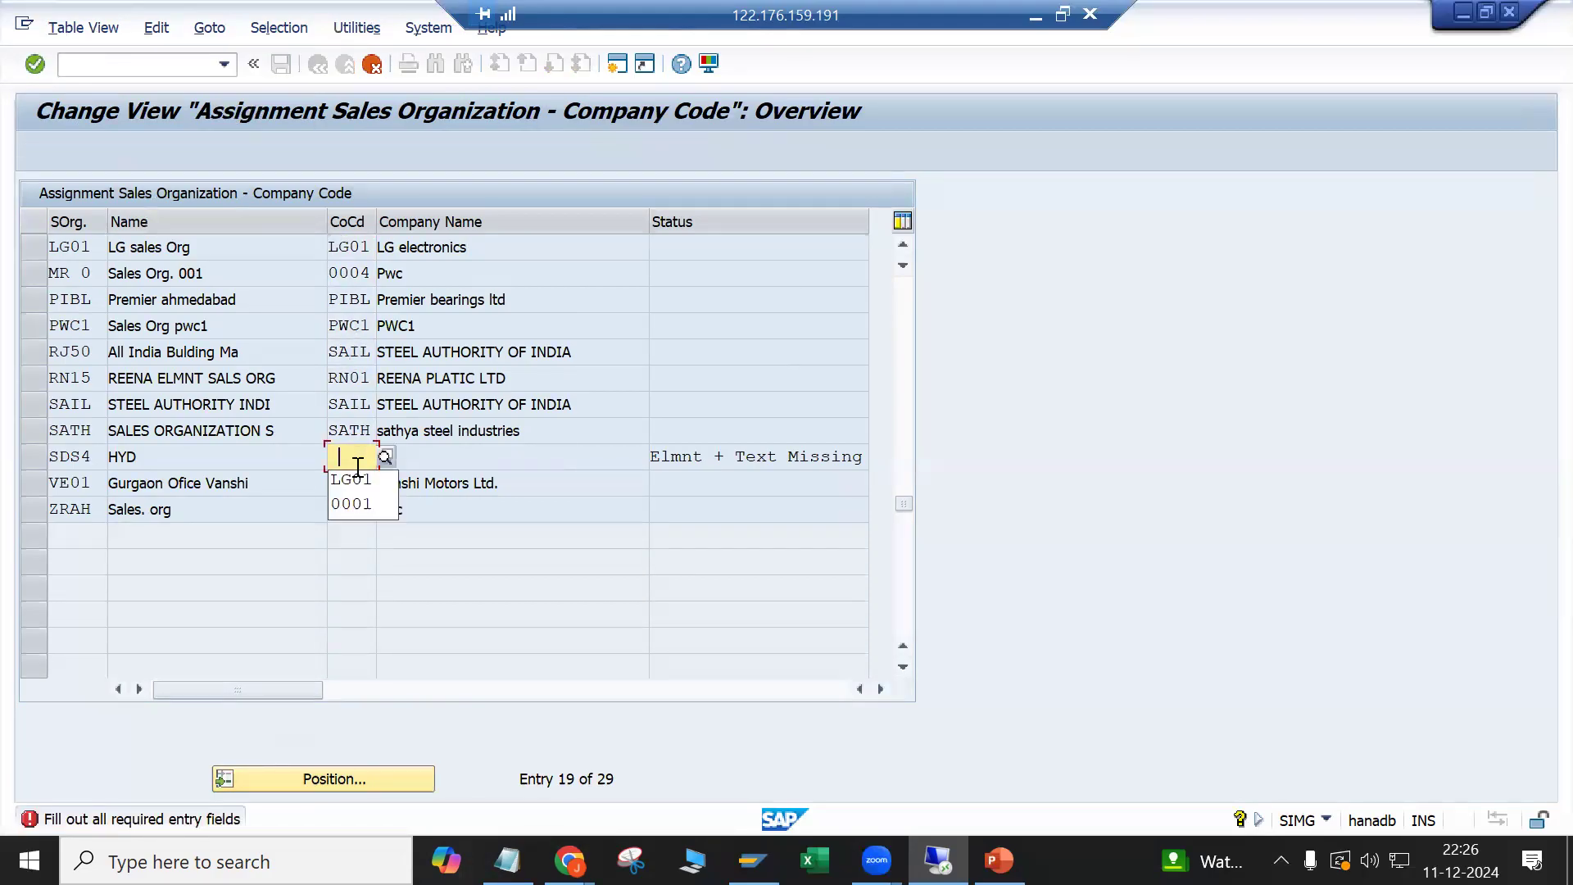
{"action": "key", "text": "Down"}
{"action": "key", "text": "Return"}
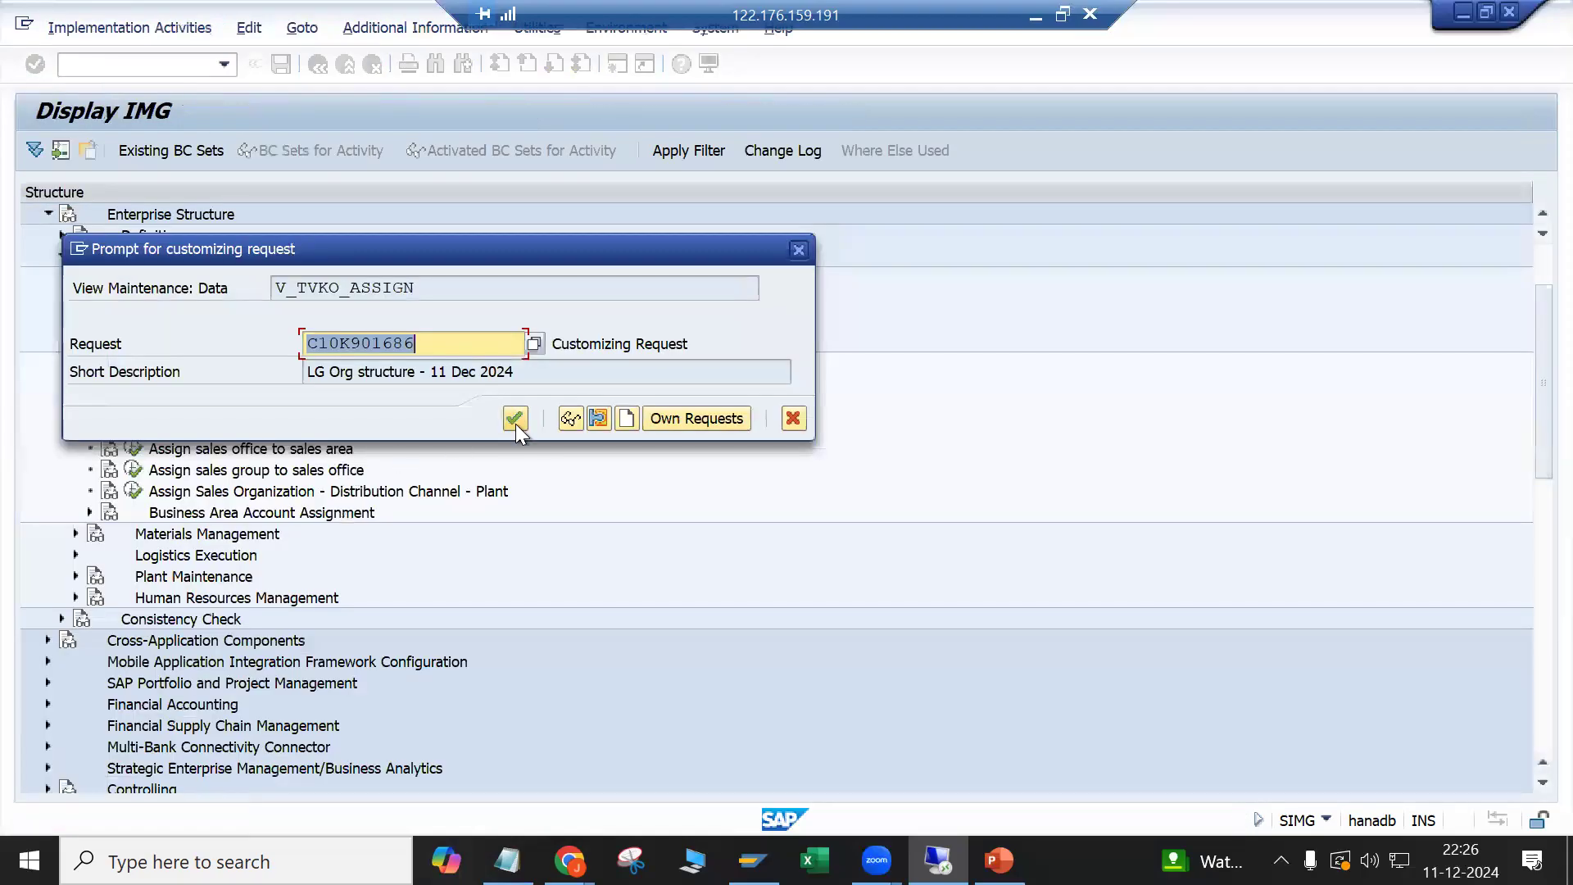
{"action": "left_click", "coordinate": [514, 422]}
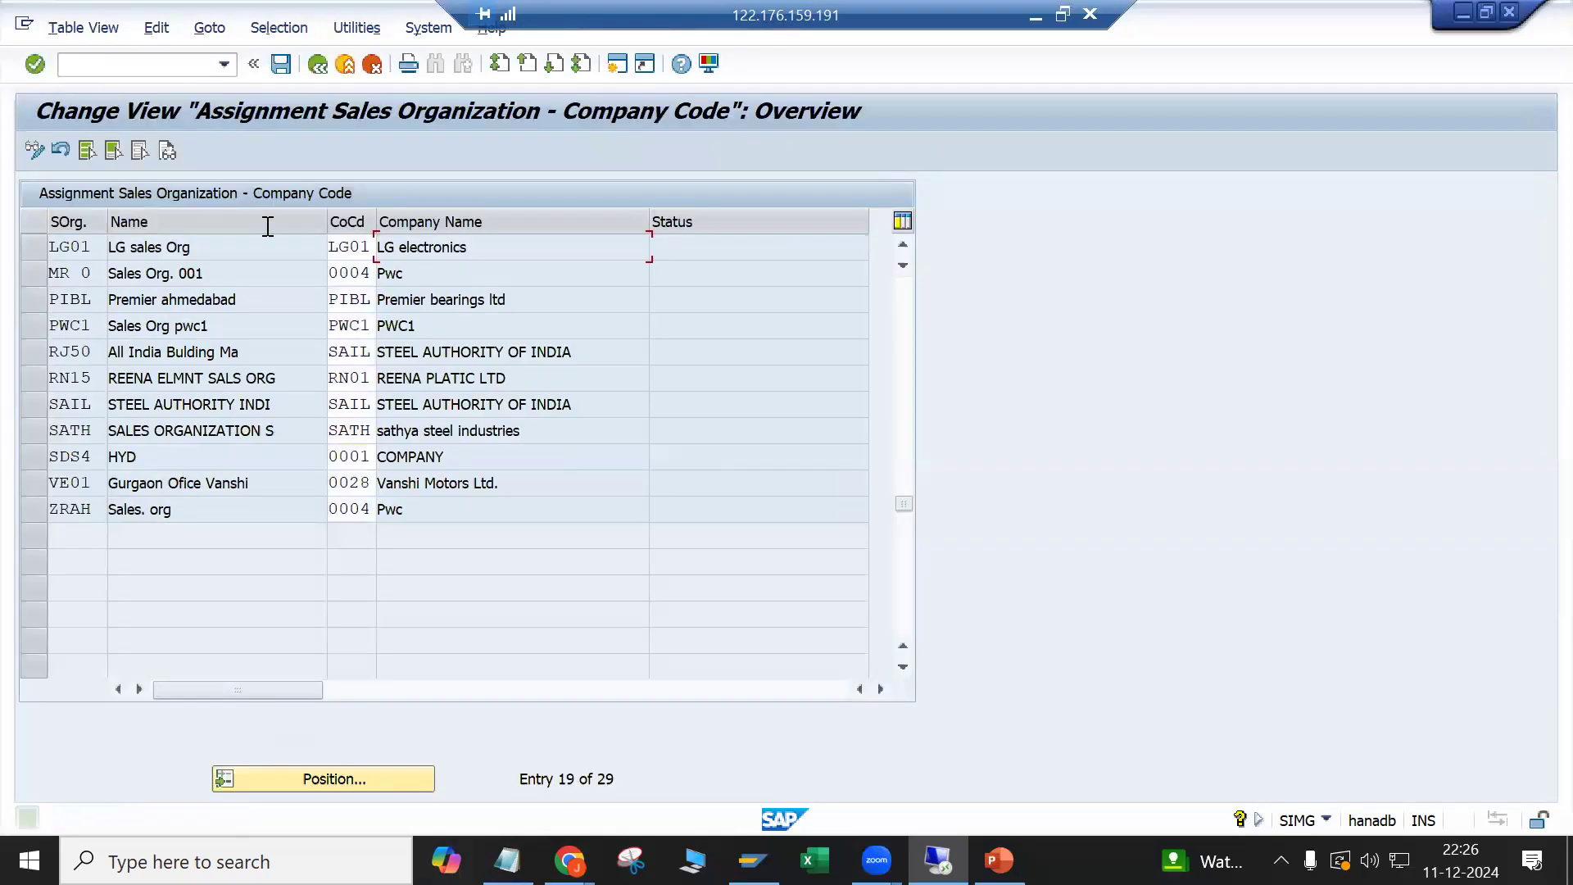
{"action": "left_click", "coordinate": [317, 64]}
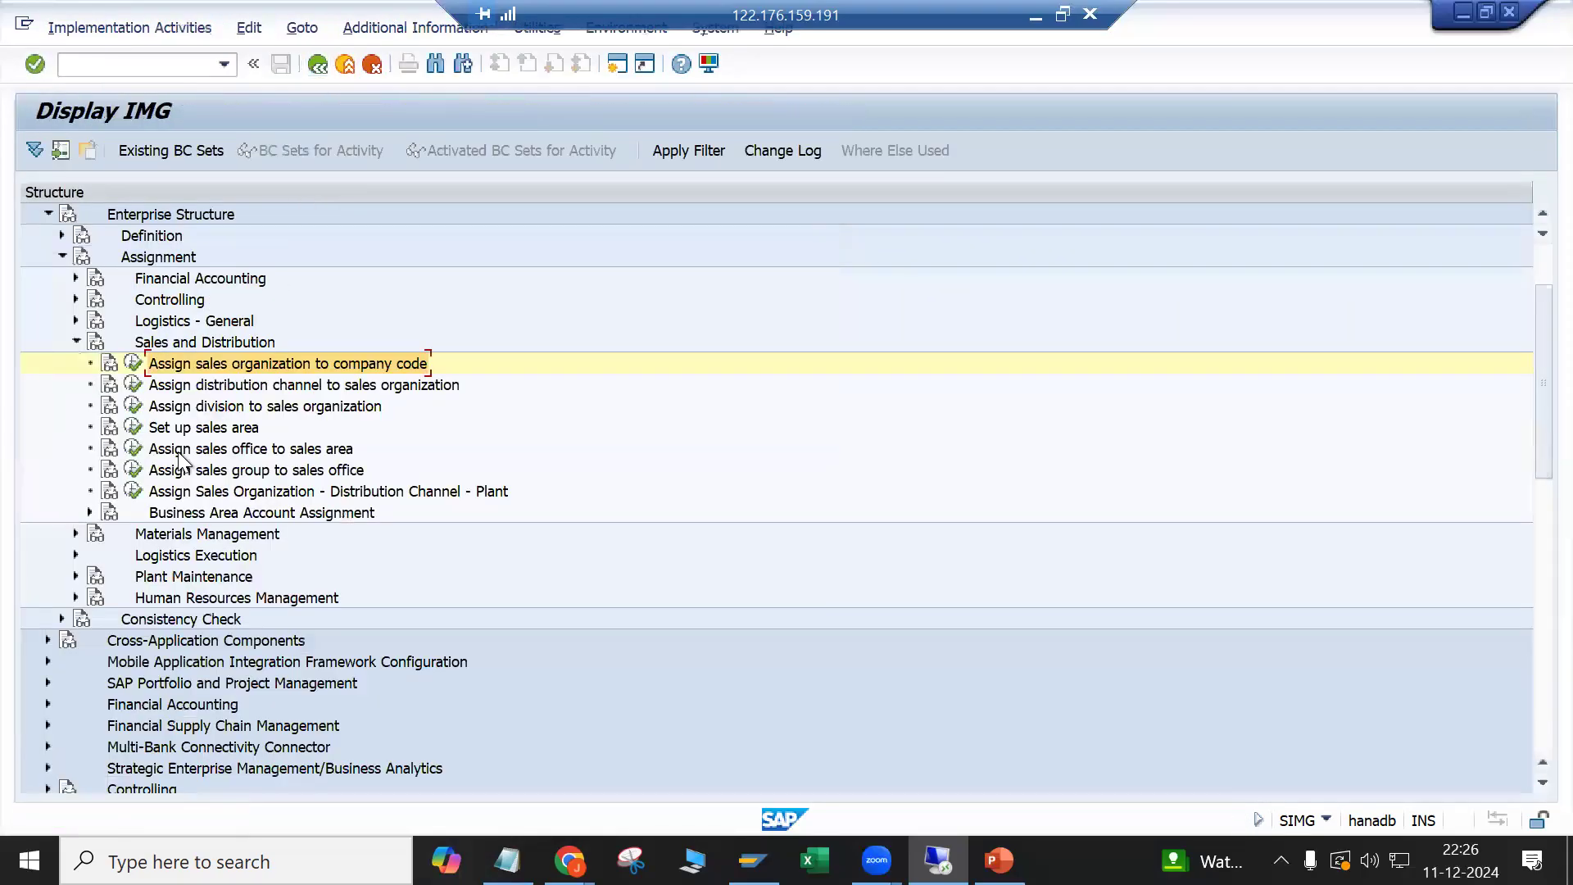
Step: Under Assign distribution channel to sales organization, add a new entry linking sales organization LG01 to distribution channel 30 from the notes
{"action": "left_click", "coordinate": [138, 387]}
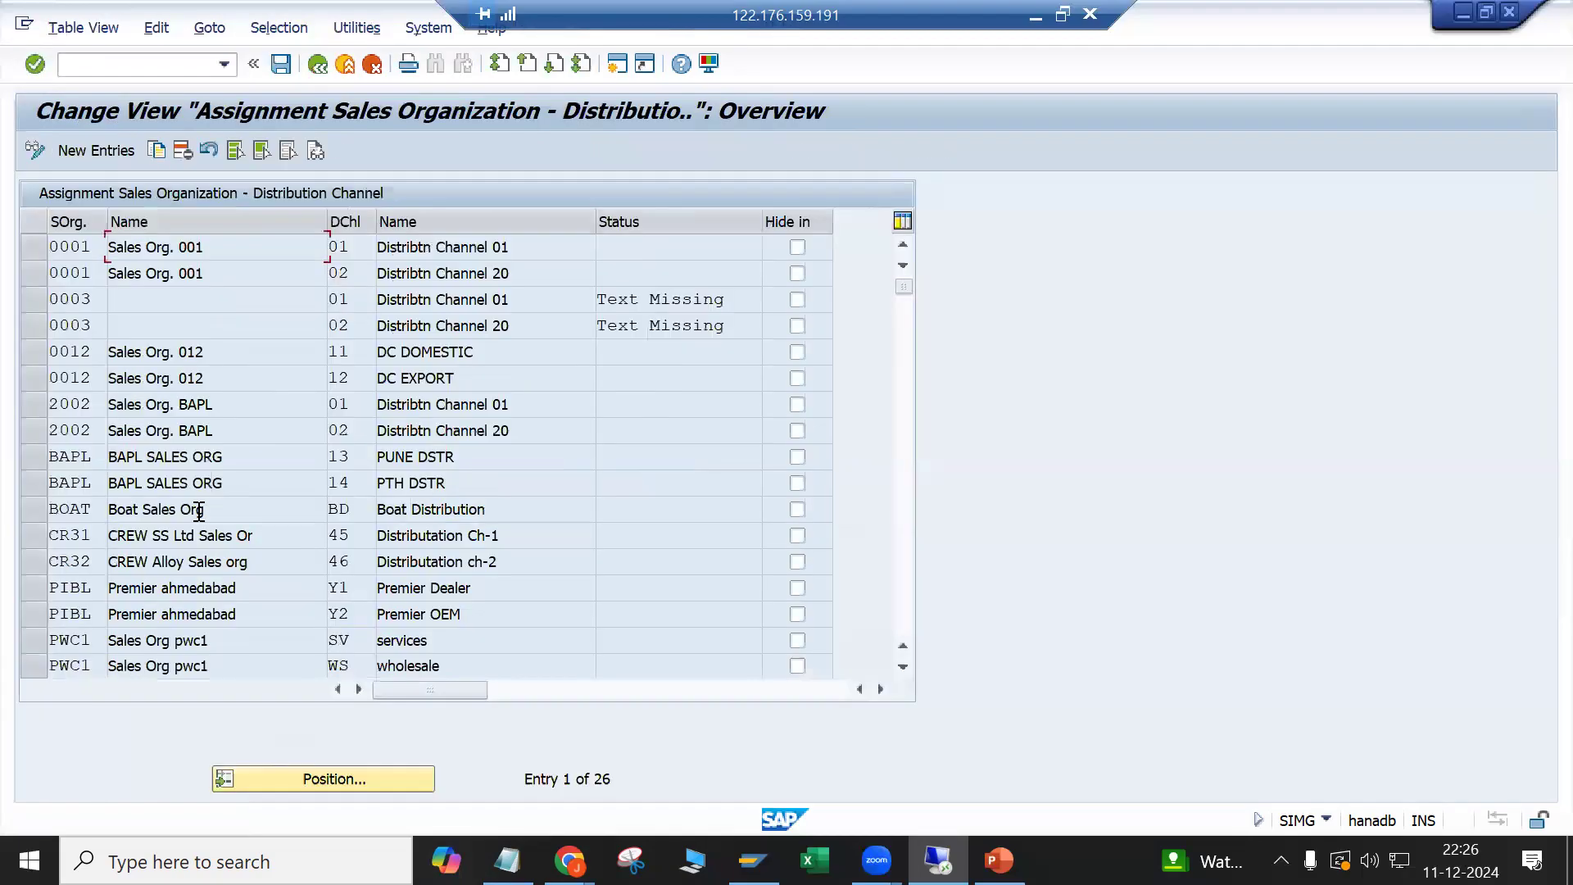
{"action": "left_click", "coordinate": [106, 149]}
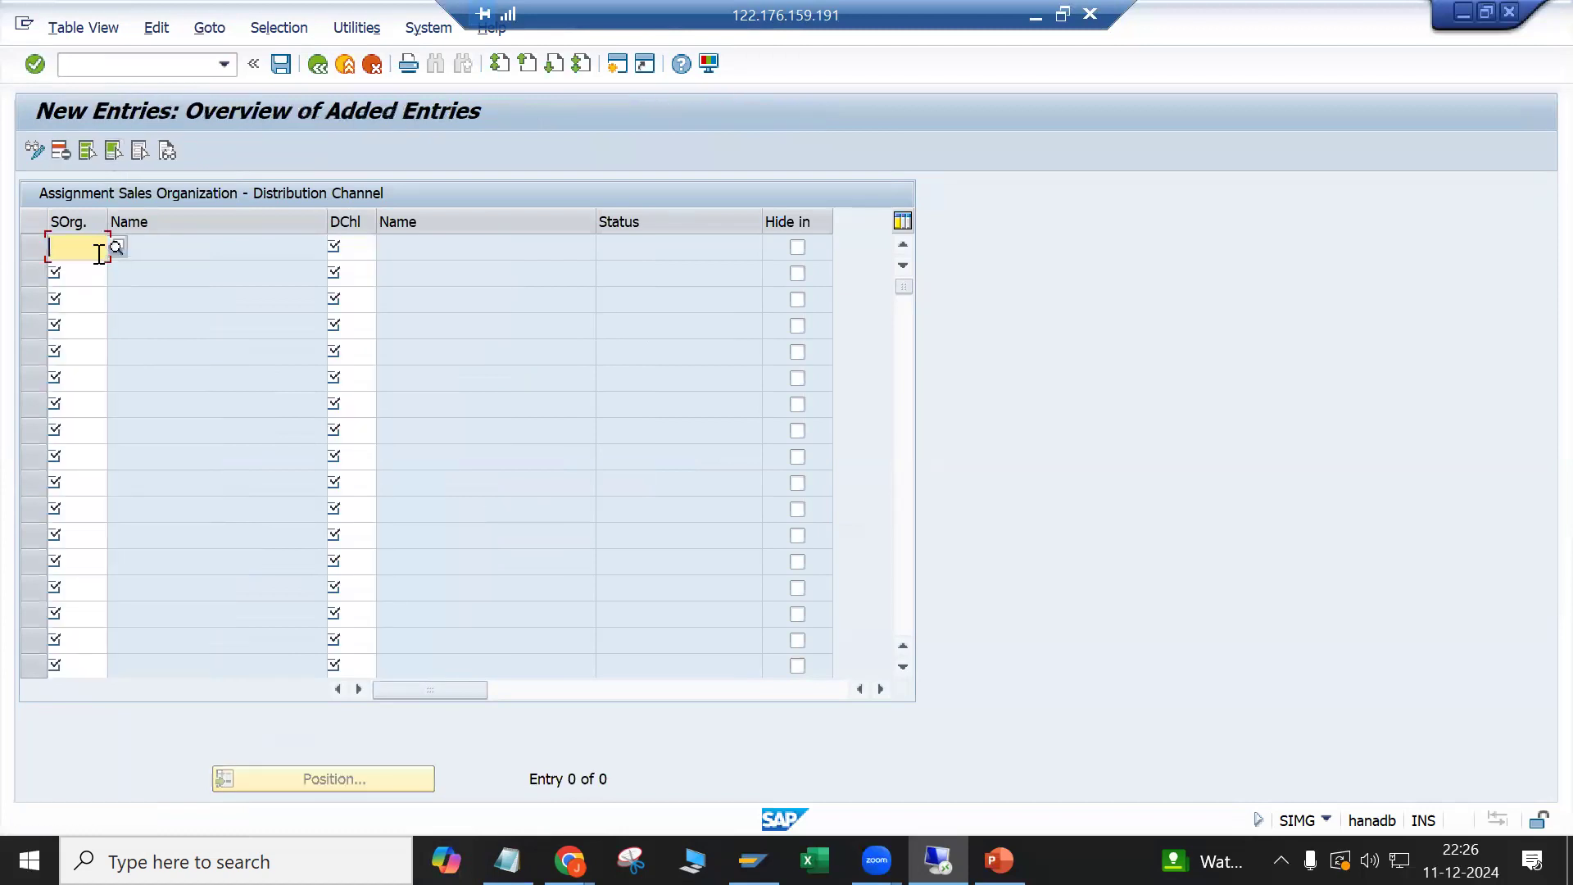
{"action": "type", "text": "lg0"}
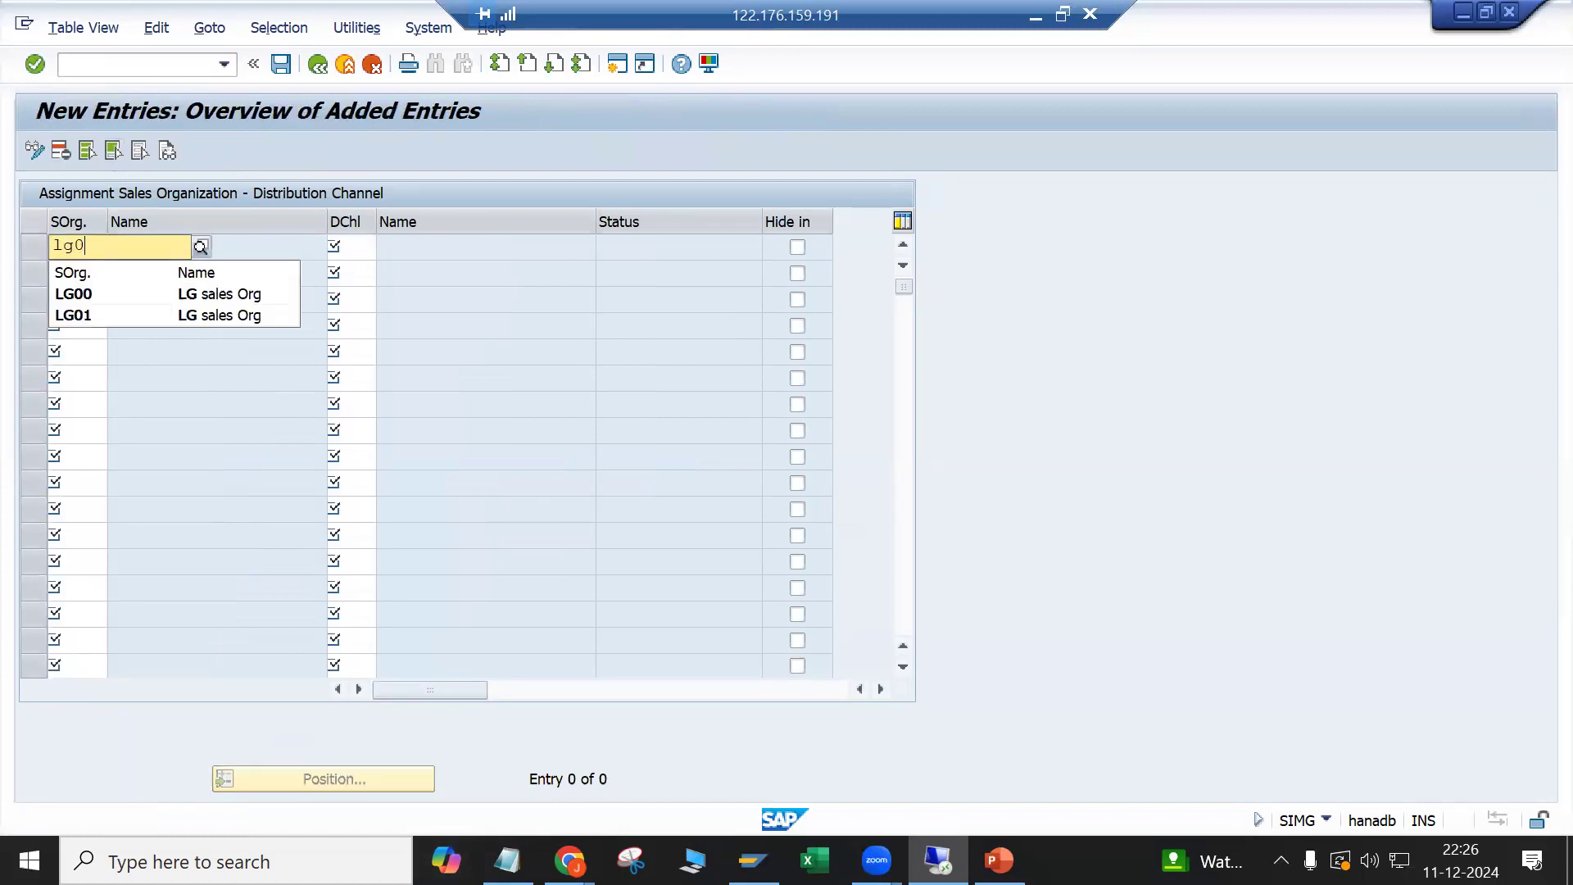
{"action": "key", "text": "Tab"}
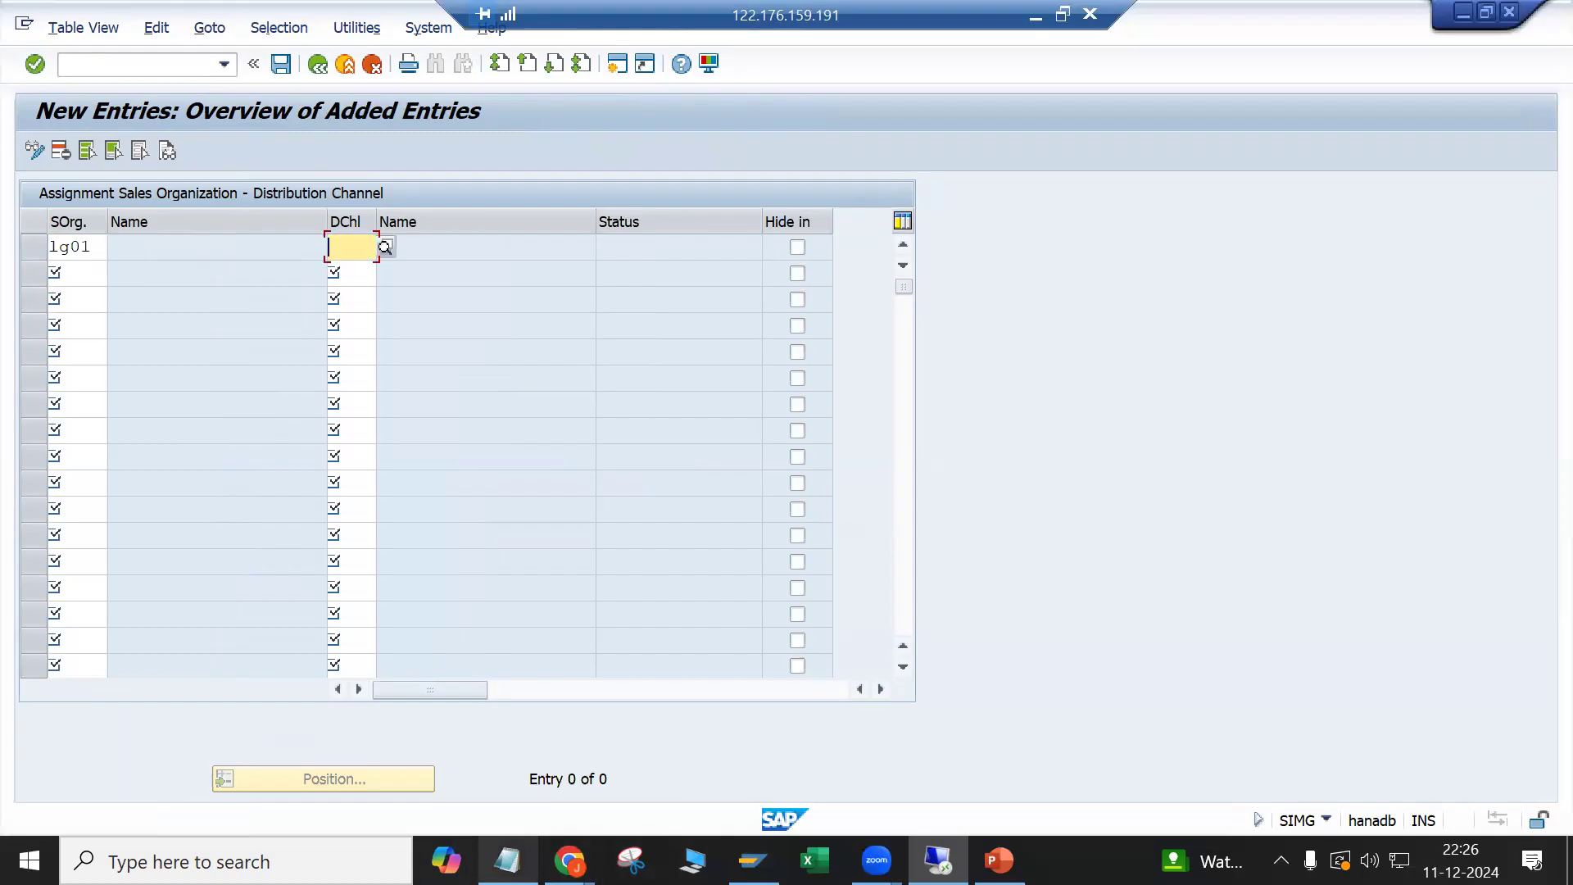
{"action": "left_click", "coordinate": [507, 860]}
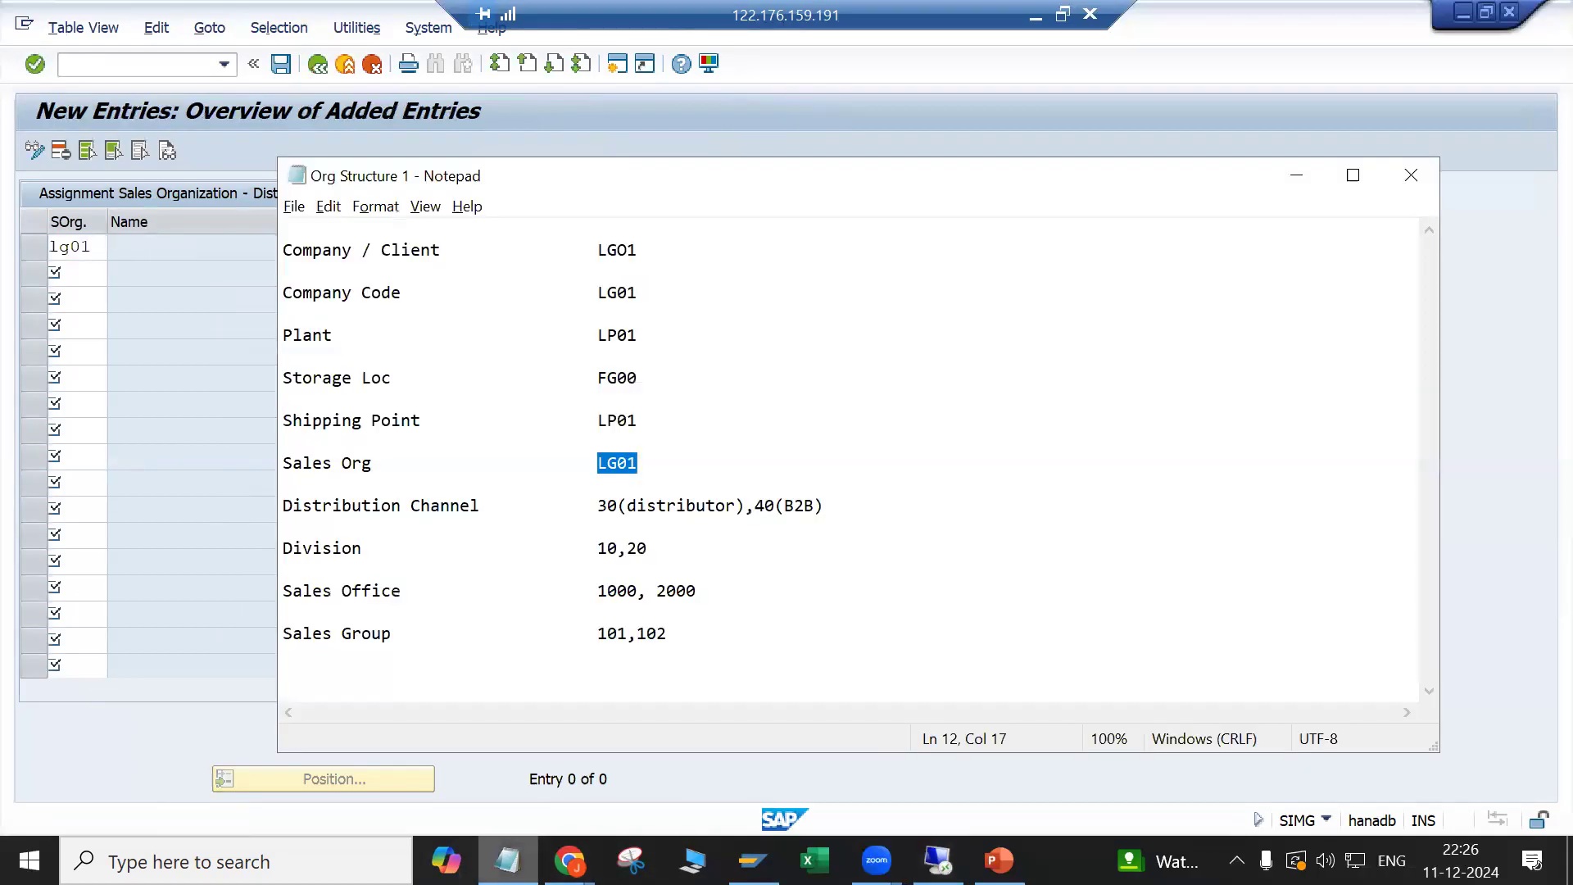
{"action": "key", "text": "alt+Tab"}
{"action": "type", "text": "30"}
{"action": "key", "text": "Return"}
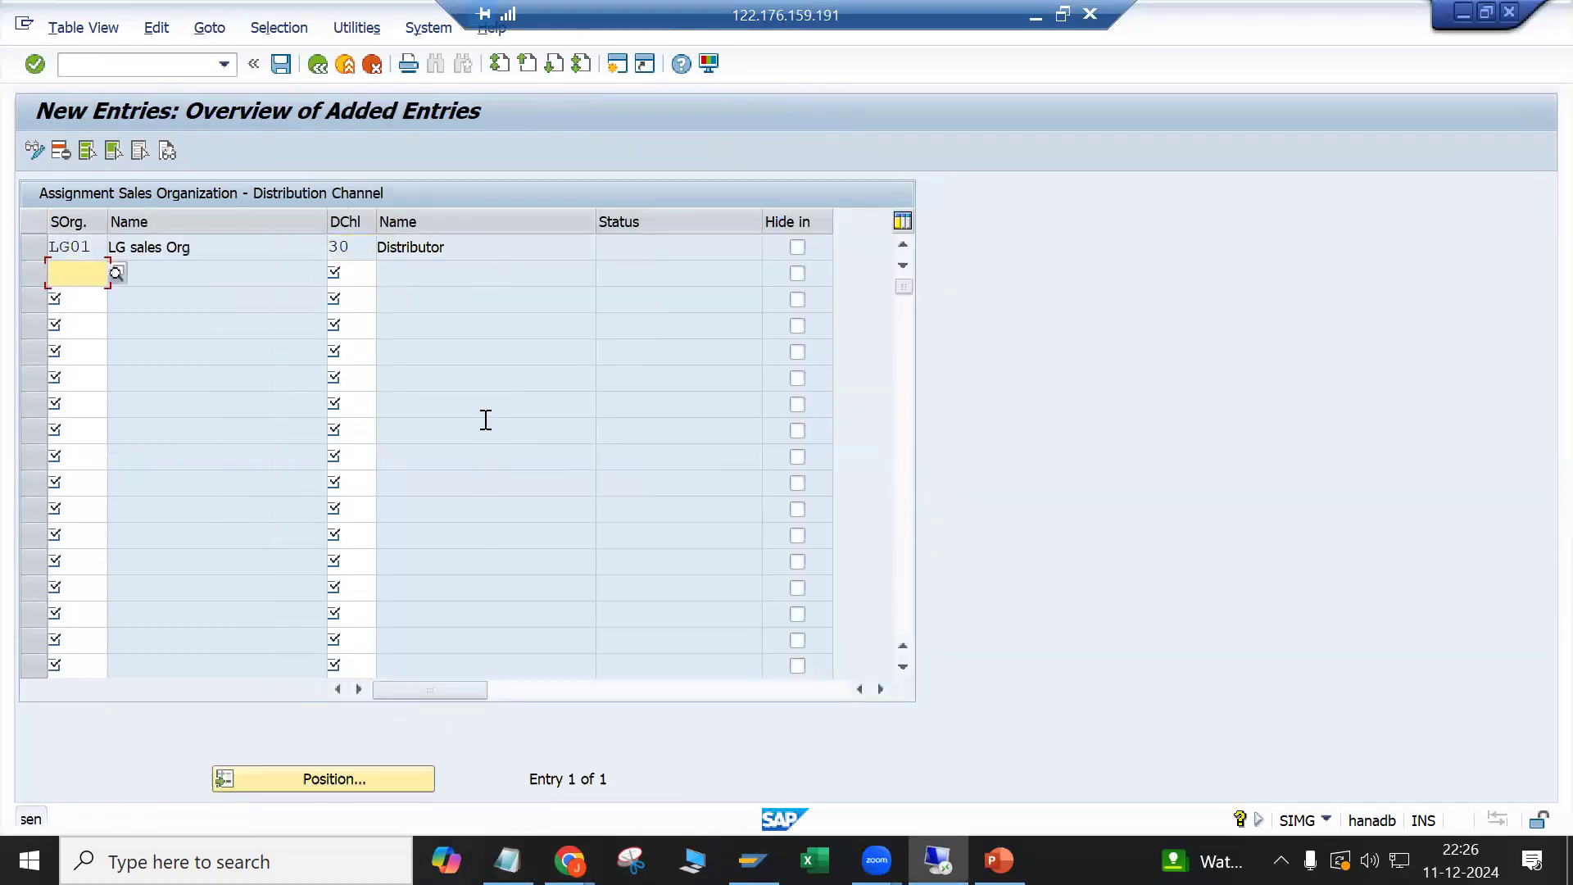
Step: Add a second entry linking LG01 to distribution channel 40, save to the LG Org structure customizing request, and return to the IMG
{"action": "left_click", "coordinate": [87, 297]}
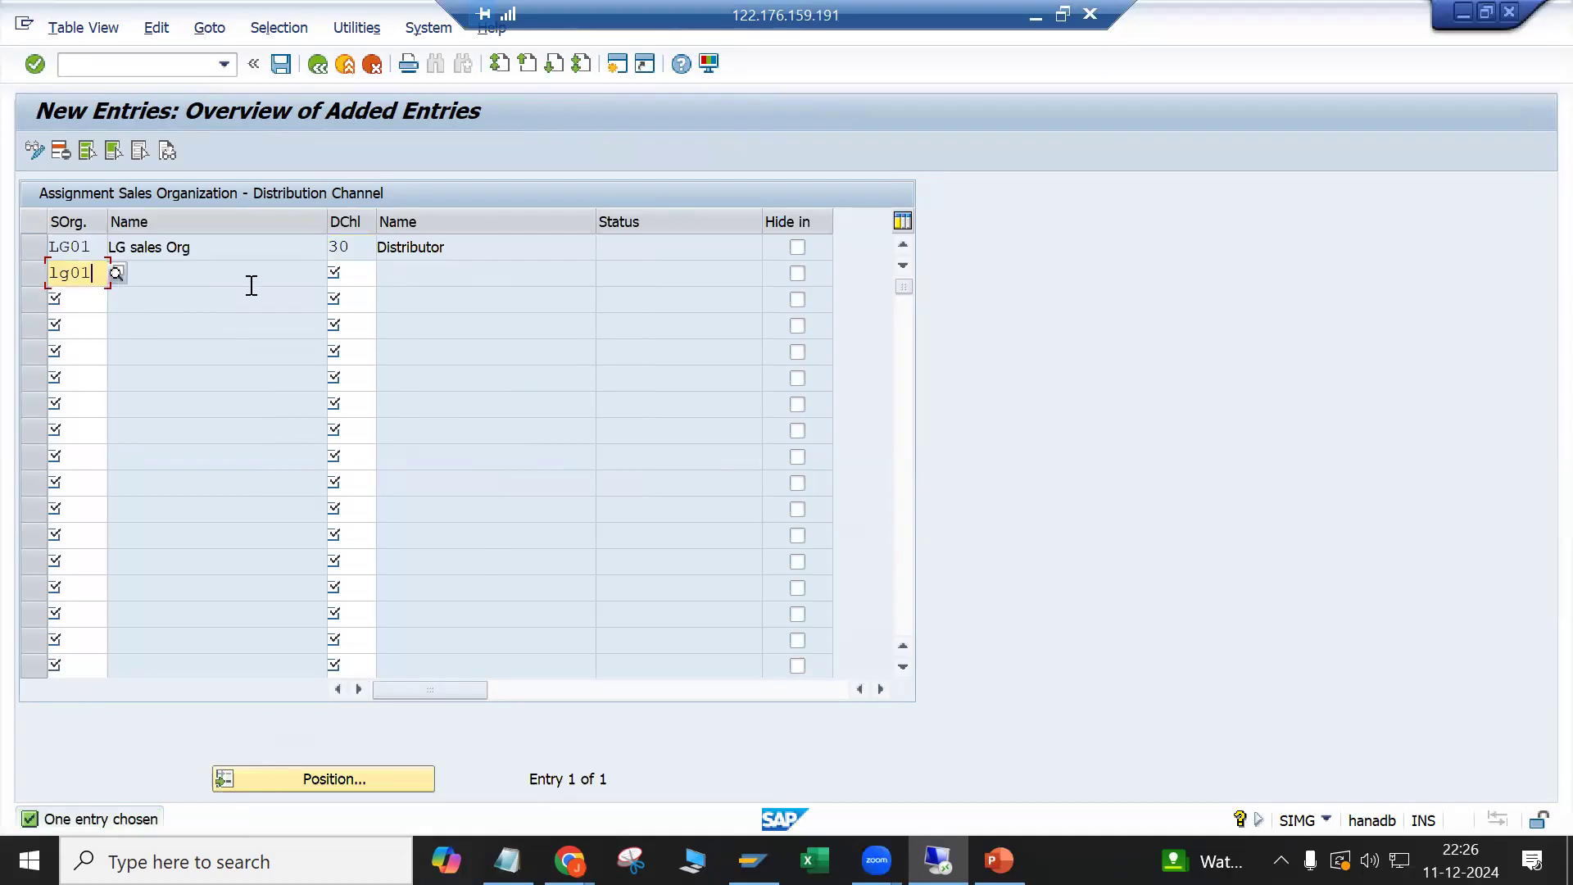
{"action": "left_click", "coordinate": [335, 277]}
{"action": "type", "text": "40"}
{"action": "key", "text": "Return"}
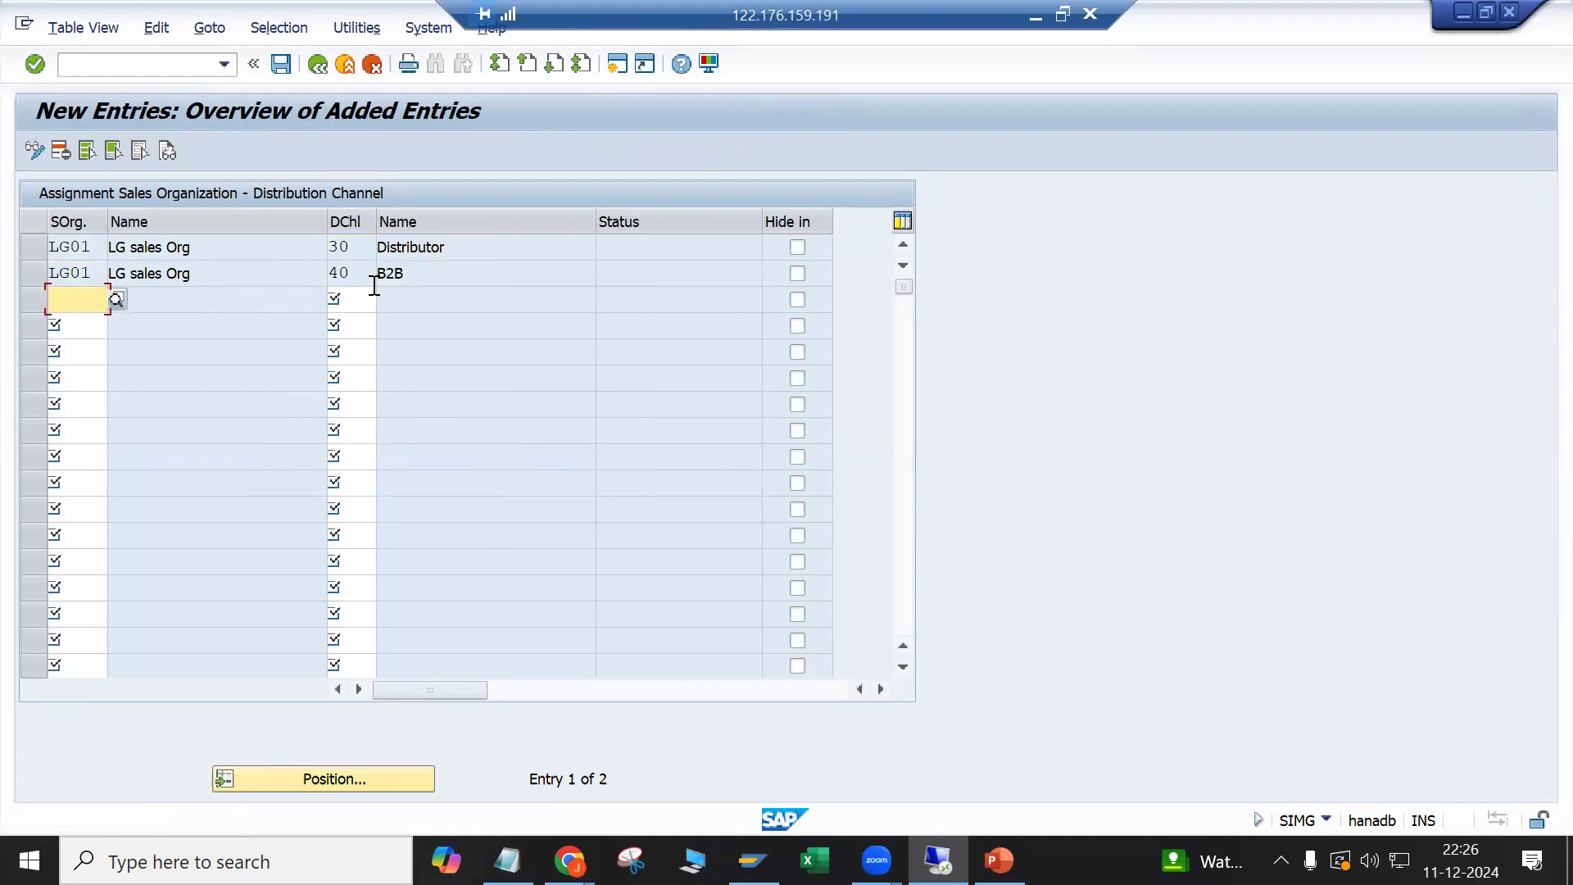
{"action": "left_click", "coordinate": [281, 66]}
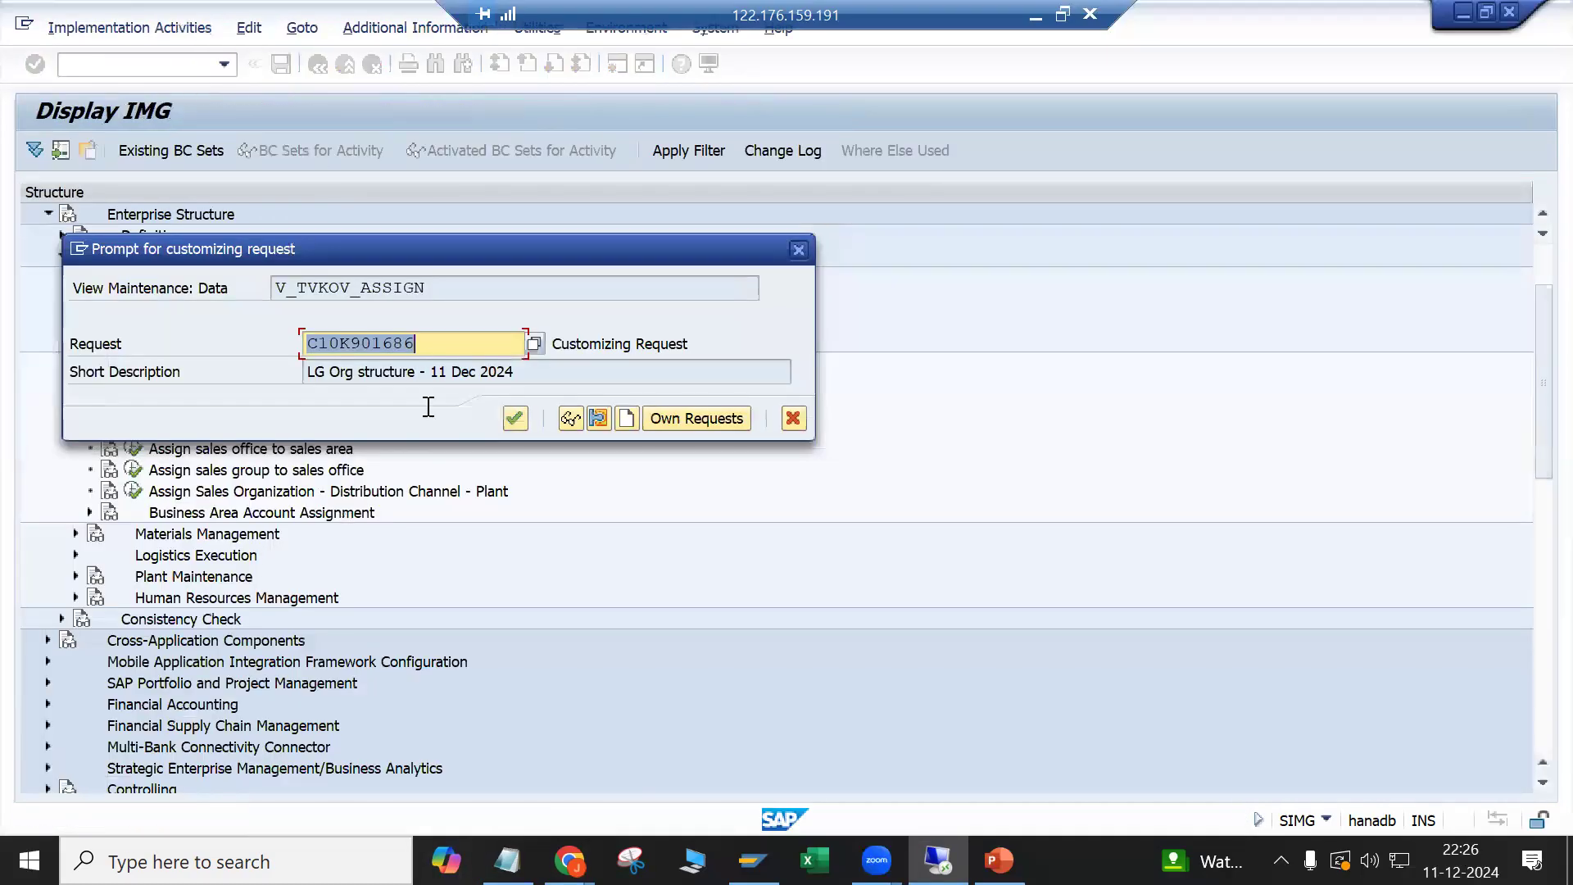
{"action": "left_click", "coordinate": [520, 420]}
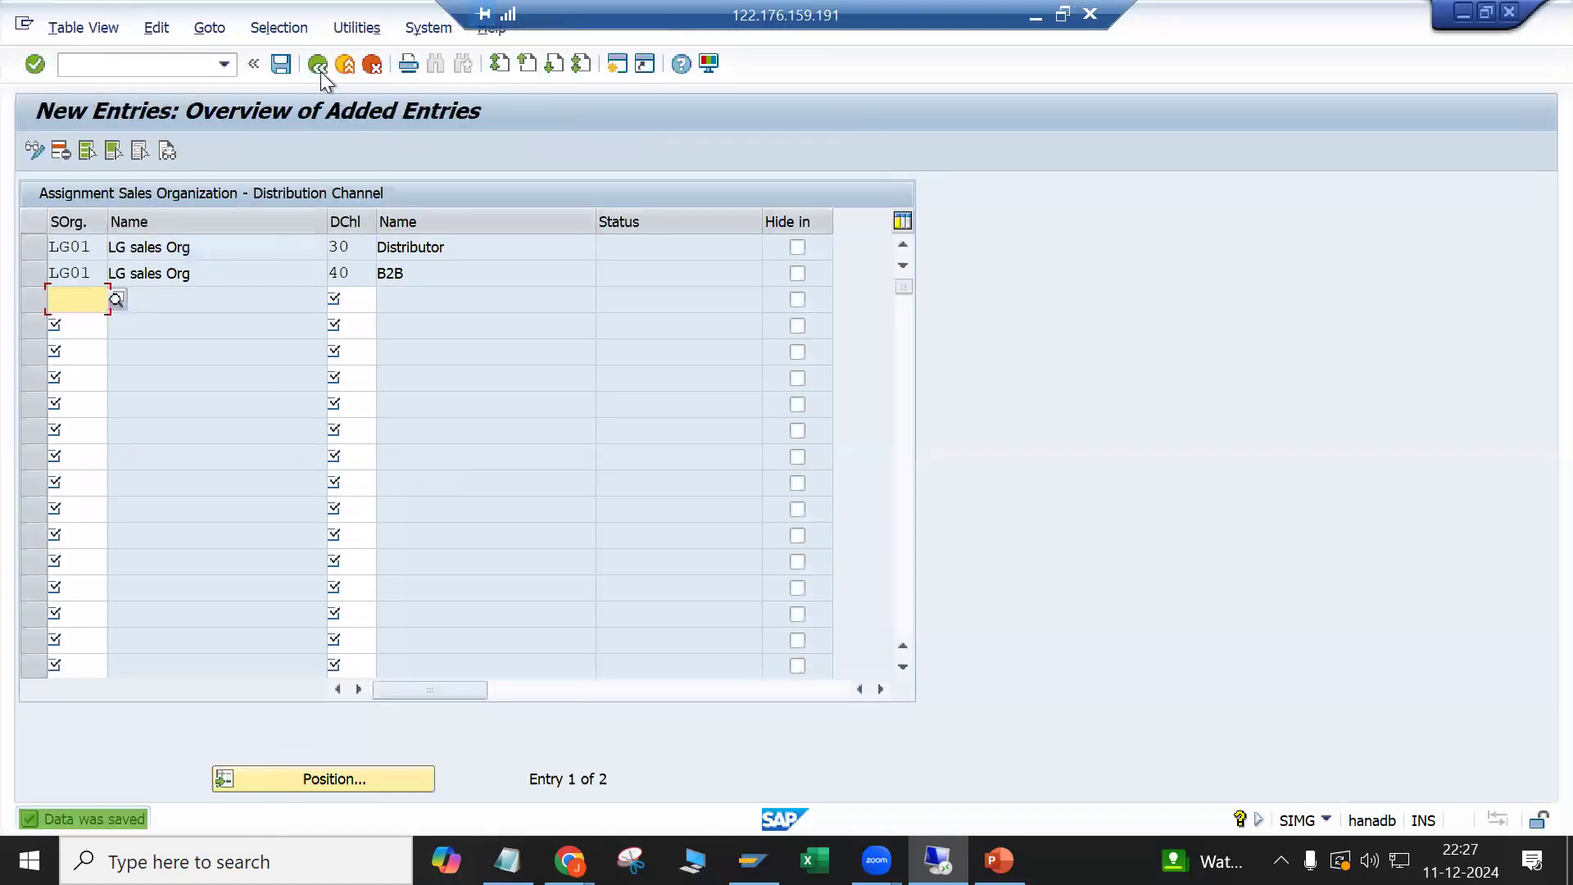
{"action": "left_click", "coordinate": [319, 65]}
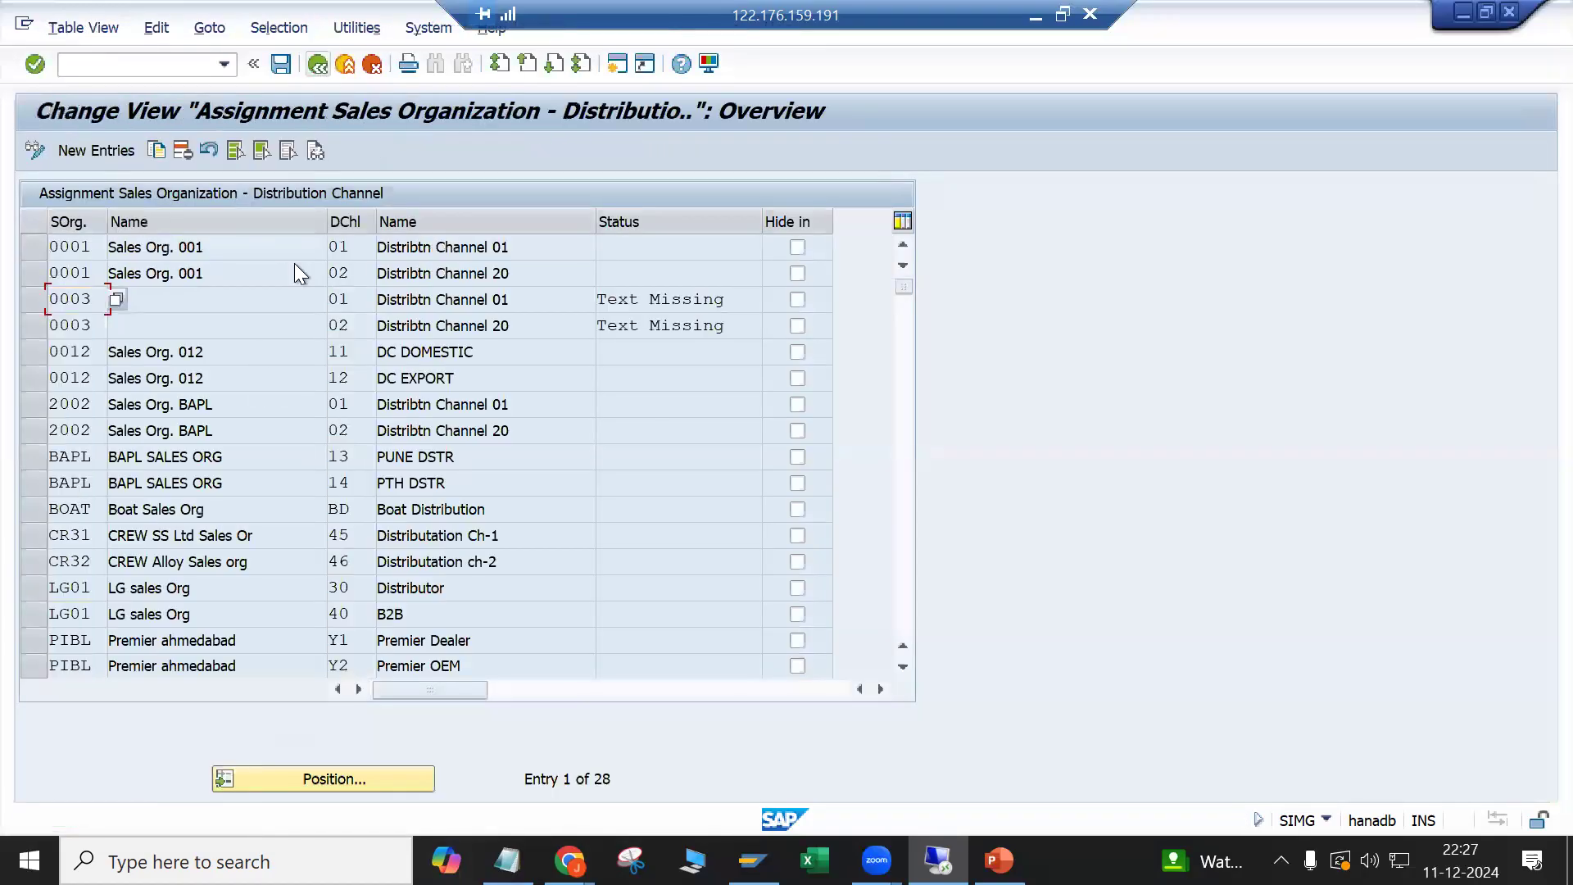
{"action": "left_click", "coordinate": [319, 65]}
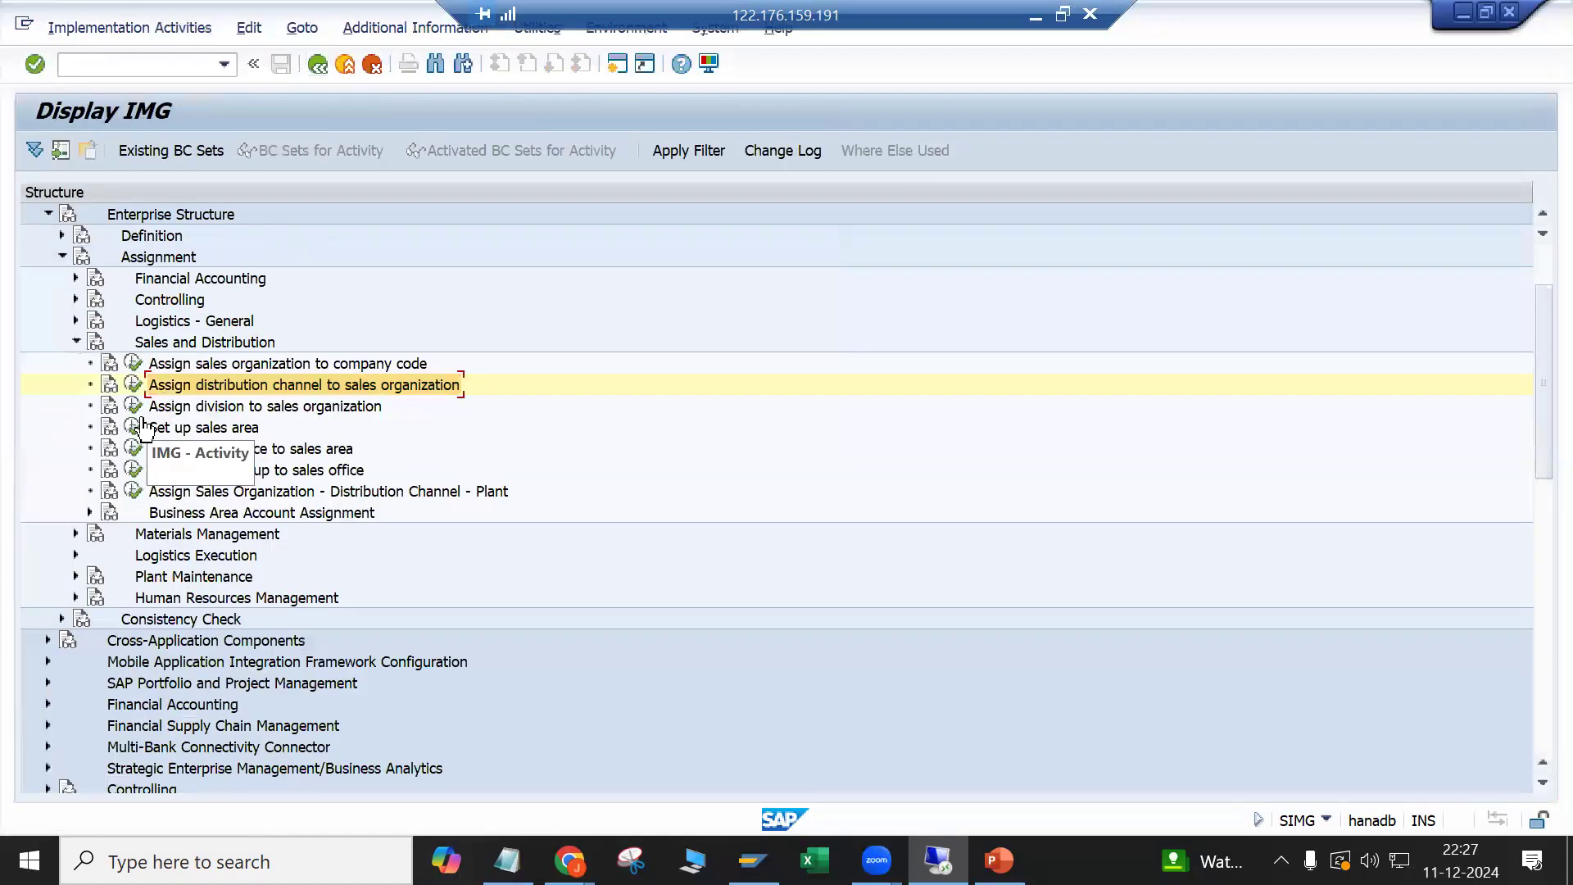
Step: Under Assign division to sales organization, add a new entry linking sales organization LG01 to division 10 from the notes
{"action": "left_click", "coordinate": [136, 410]}
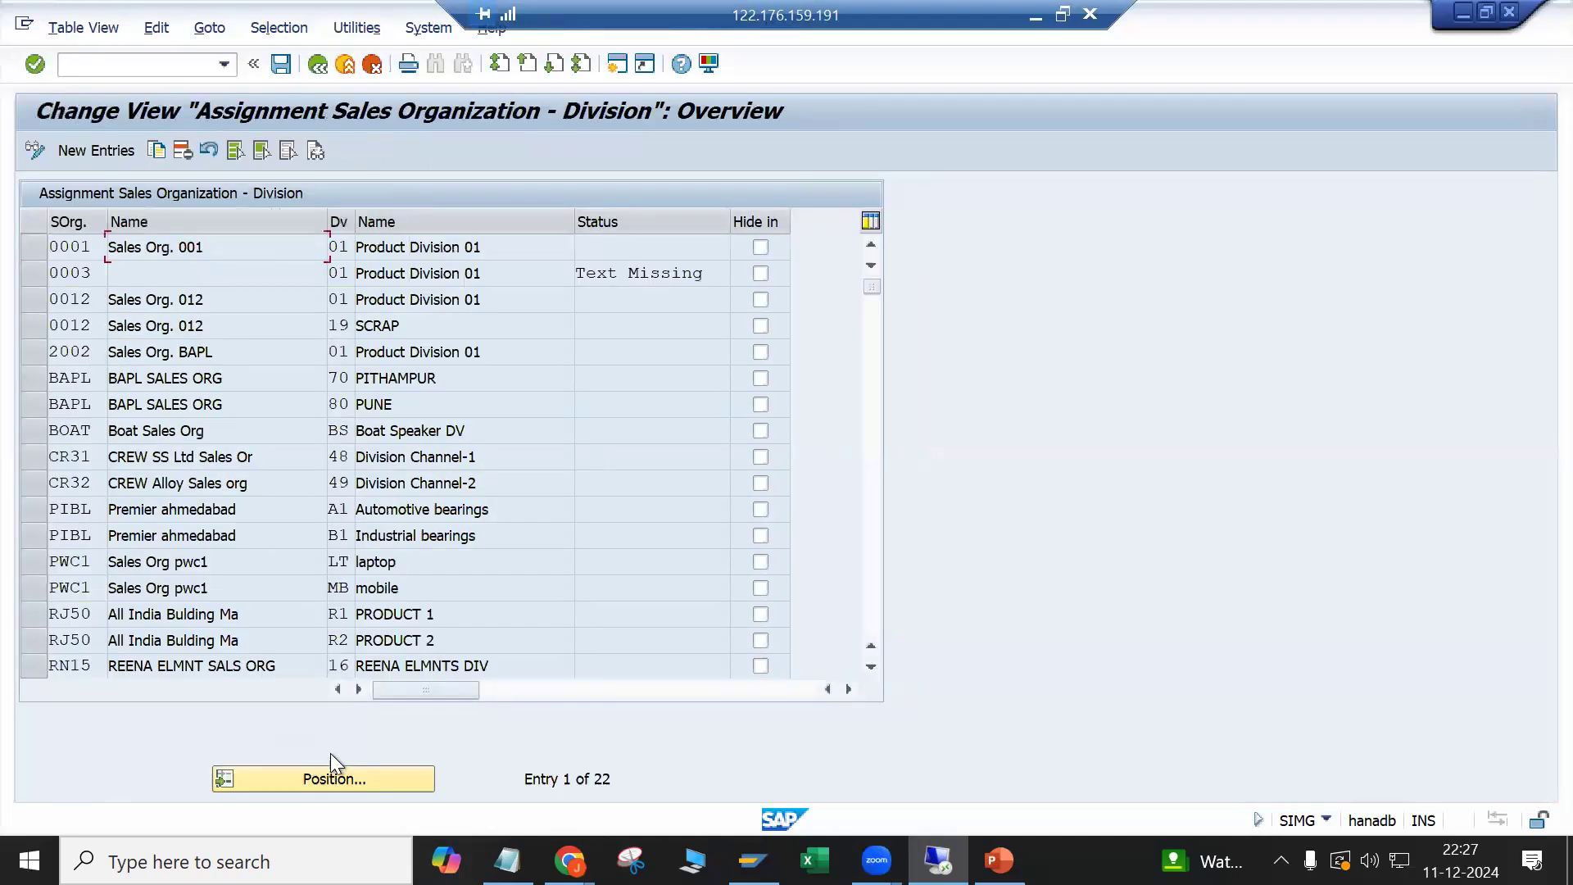
{"action": "left_click", "coordinate": [96, 151]}
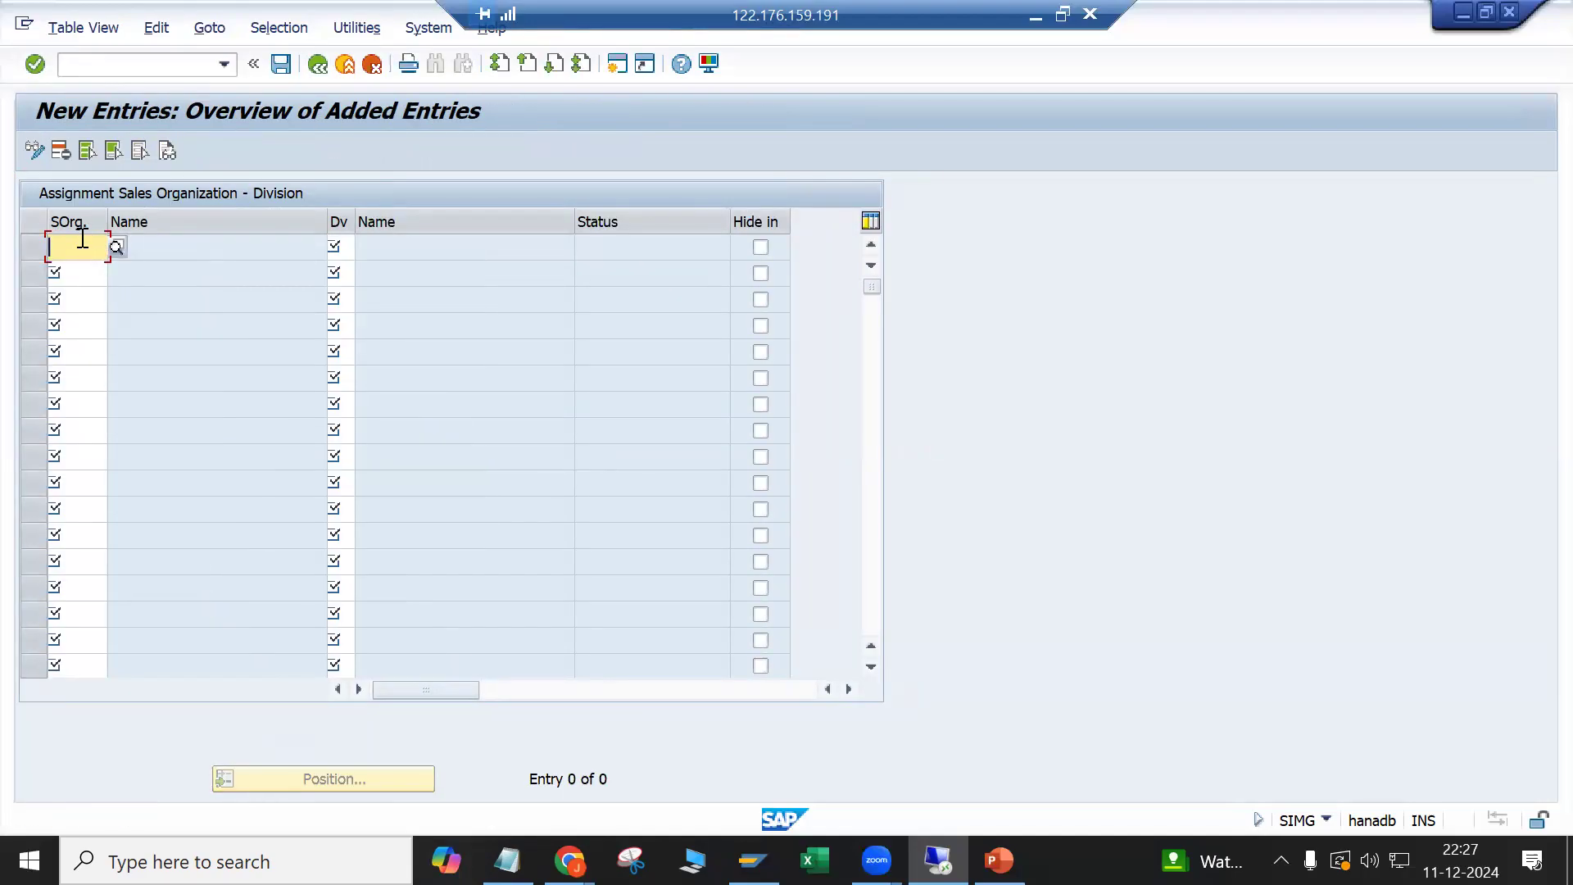
{"action": "type", "text": "1g01"}
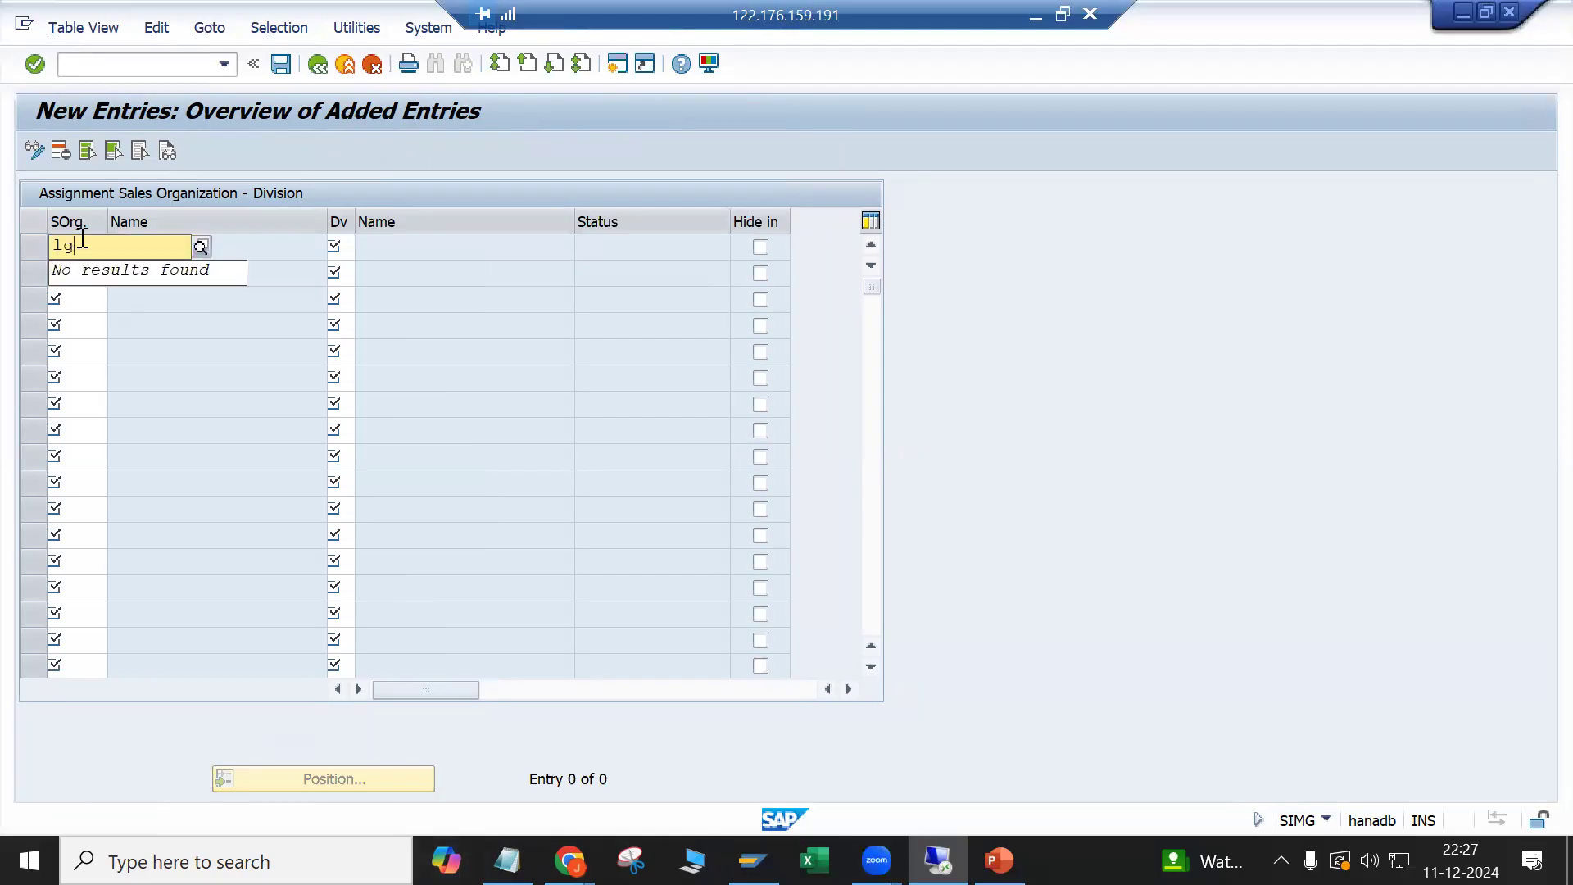
{"action": "key", "text": "Tab"}
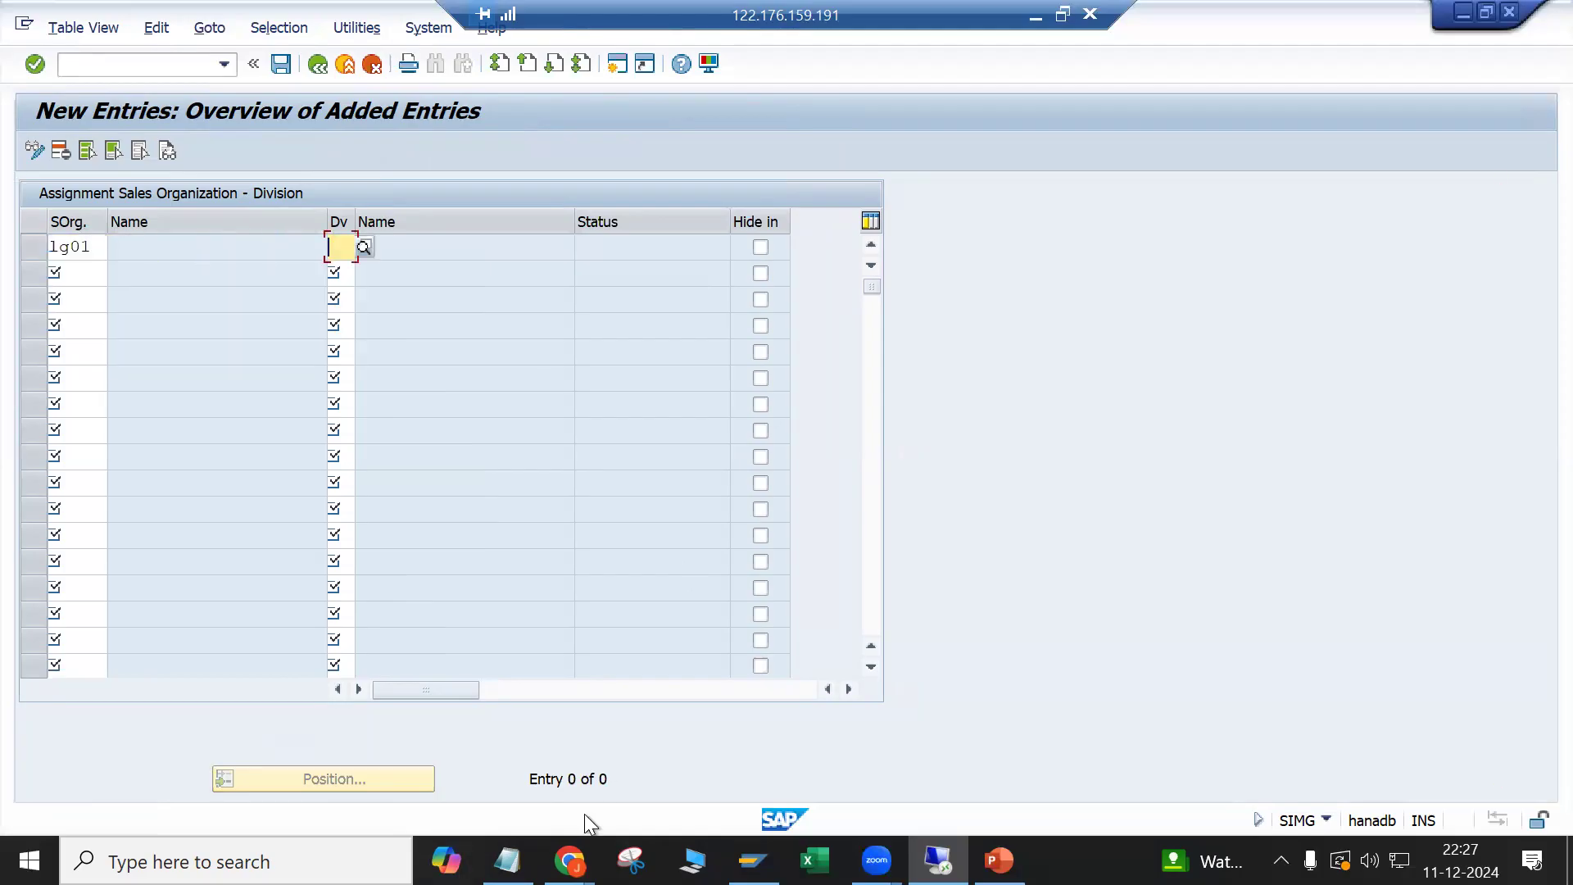
{"action": "left_click", "coordinate": [508, 860]}
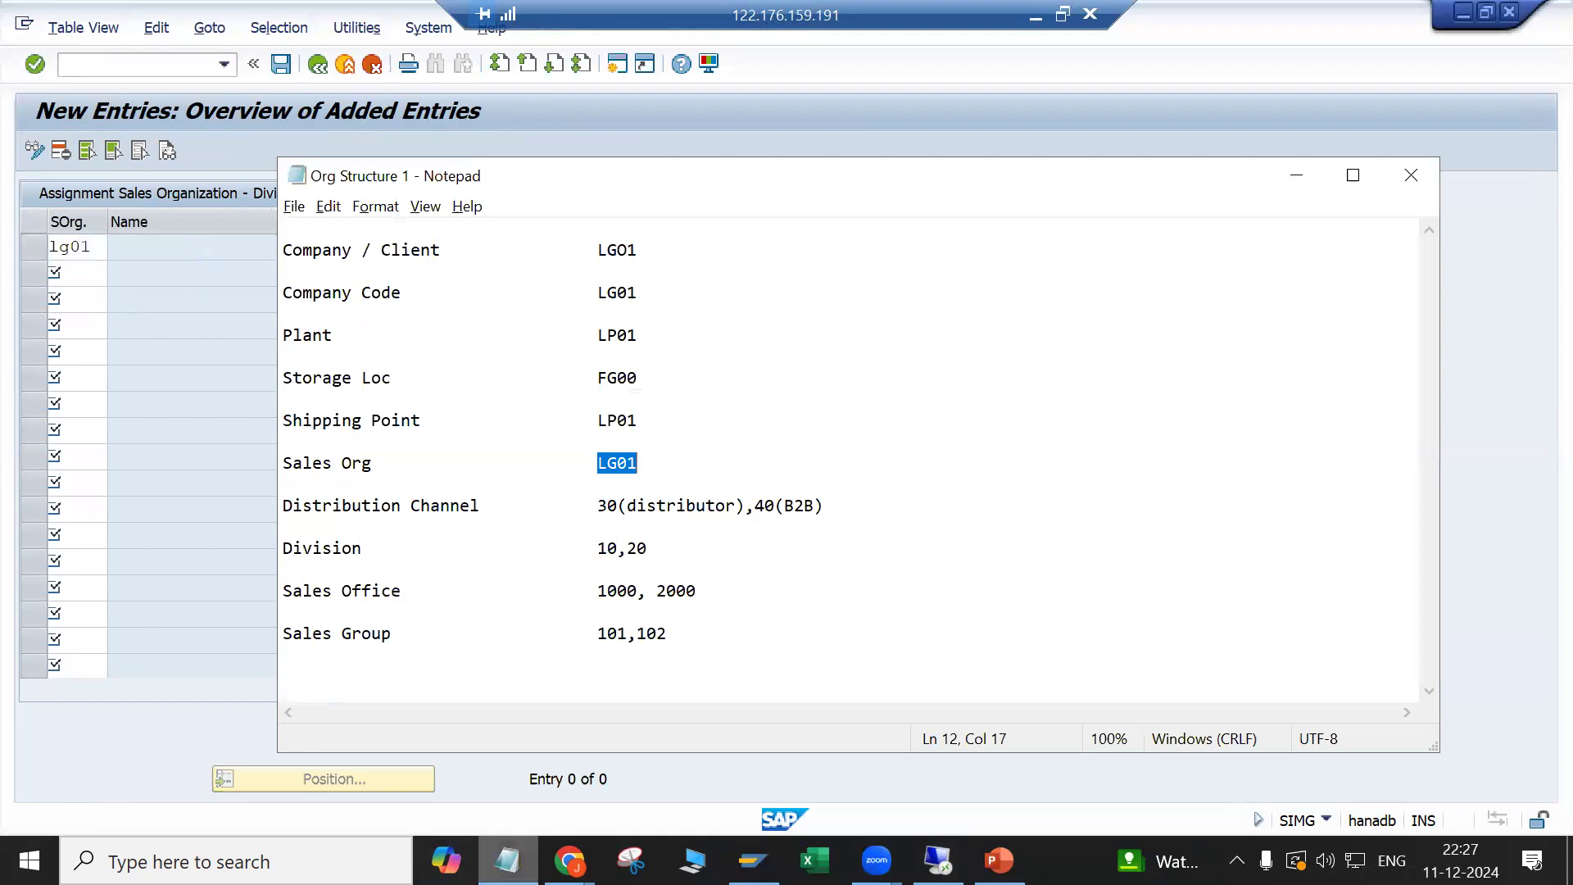
{"action": "key", "text": "alt+Tab"}
{"action": "type", "text": "10"}
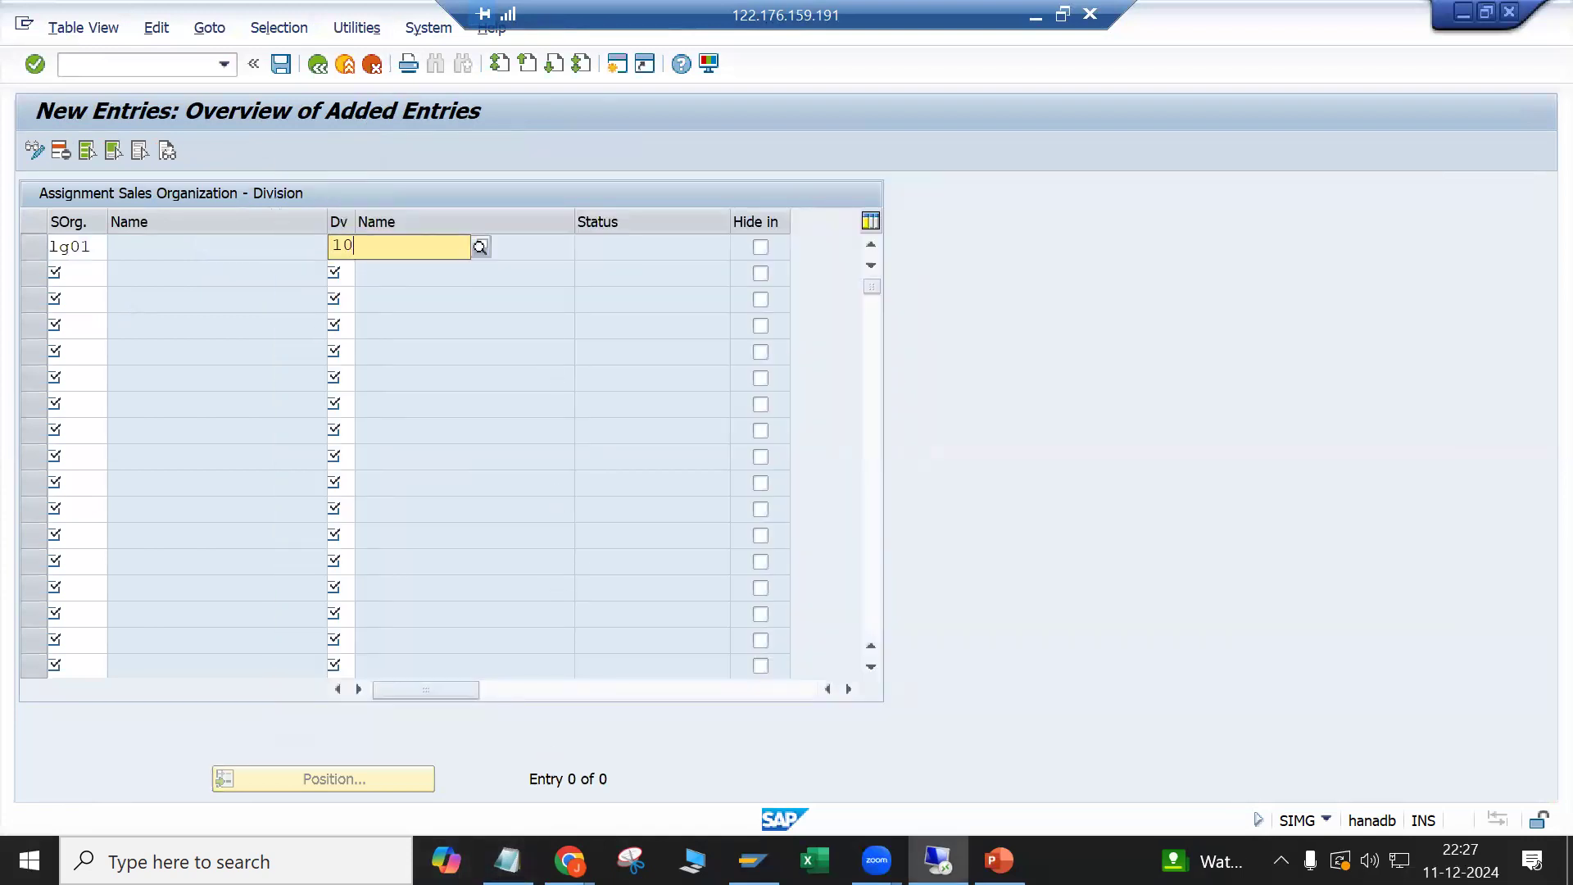
{"action": "key", "text": "Return"}
Step: Add a second entry linking sales organization LG01 to division 20, save the assignments, and return to the IMG
{"action": "type", "text": "l"}
{"action": "left_click", "coordinate": [82, 297]}
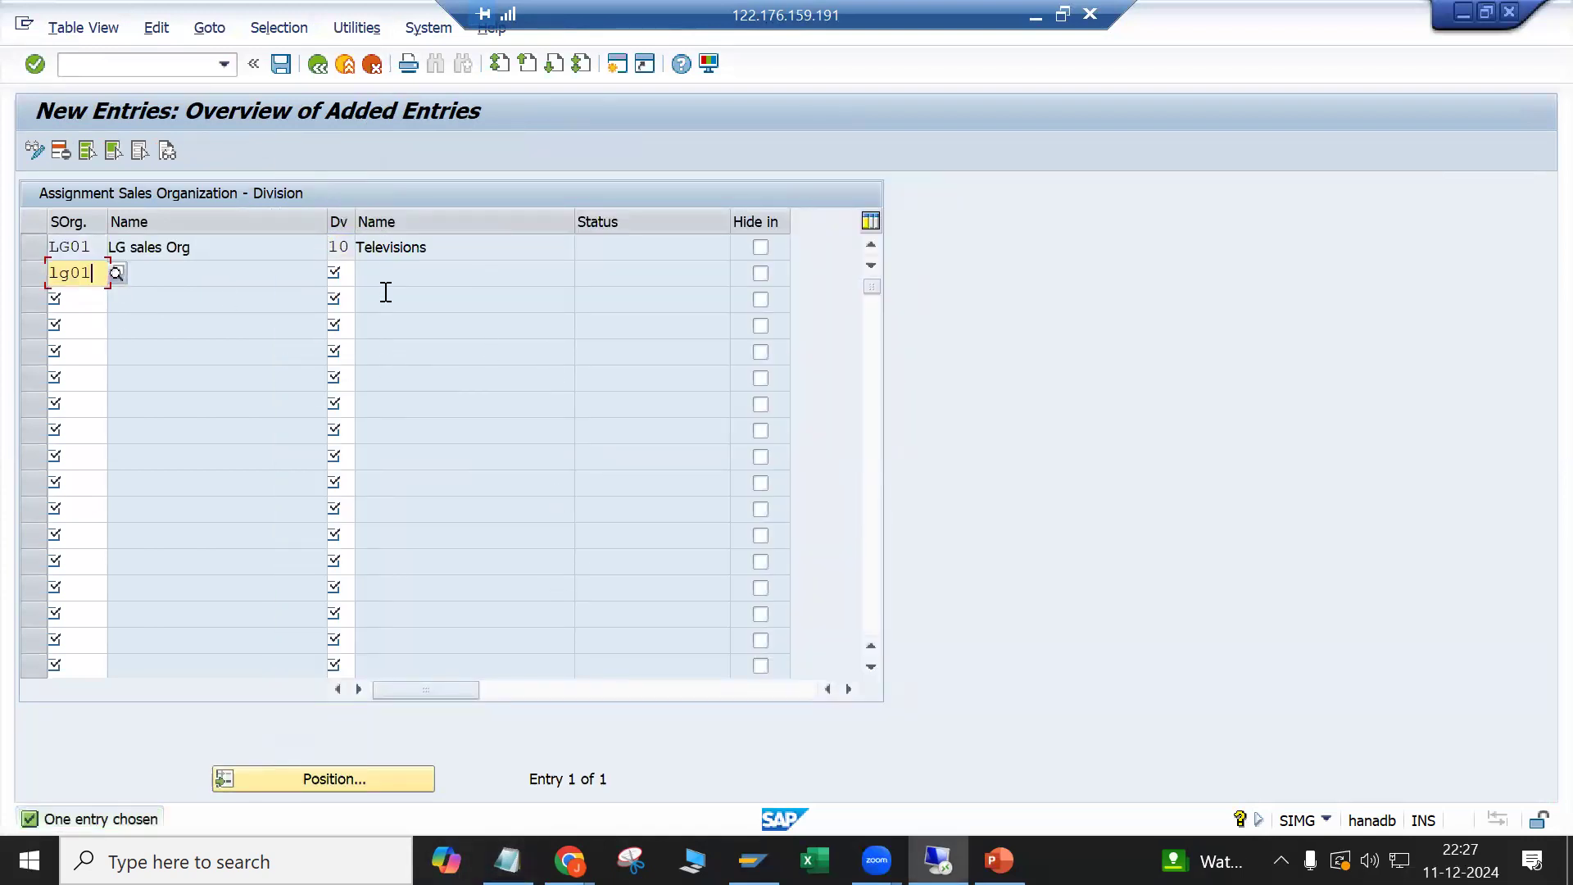
{"action": "left_click", "coordinate": [339, 273]}
{"action": "type", "text": "20"}
{"action": "key", "text": "Return"}
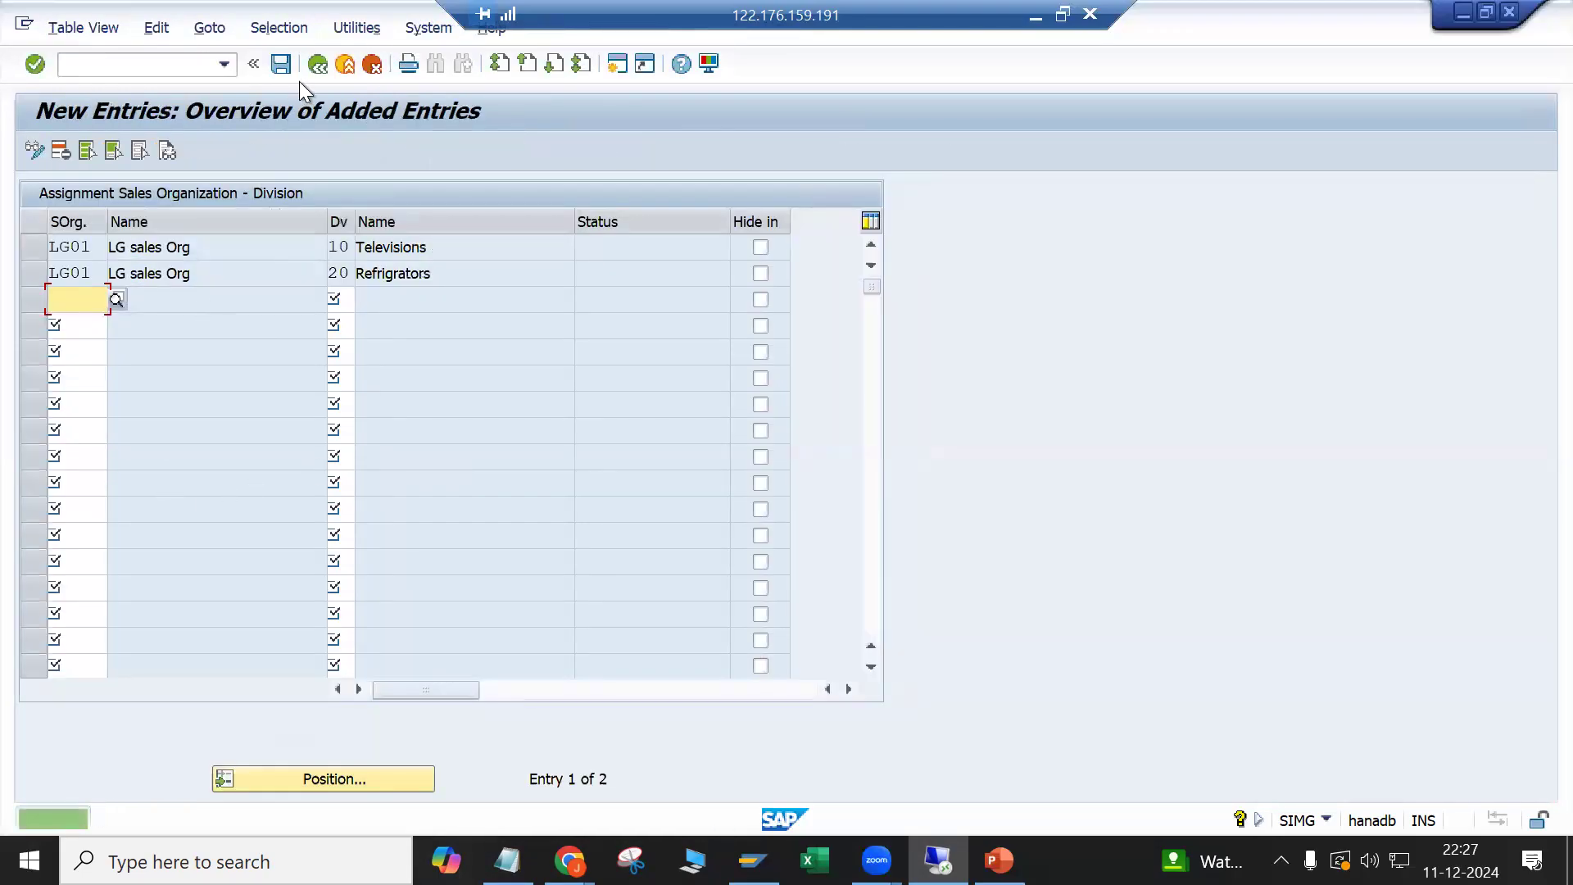
{"action": "left_click", "coordinate": [314, 68]}
{"action": "left_click", "coordinate": [313, 72]}
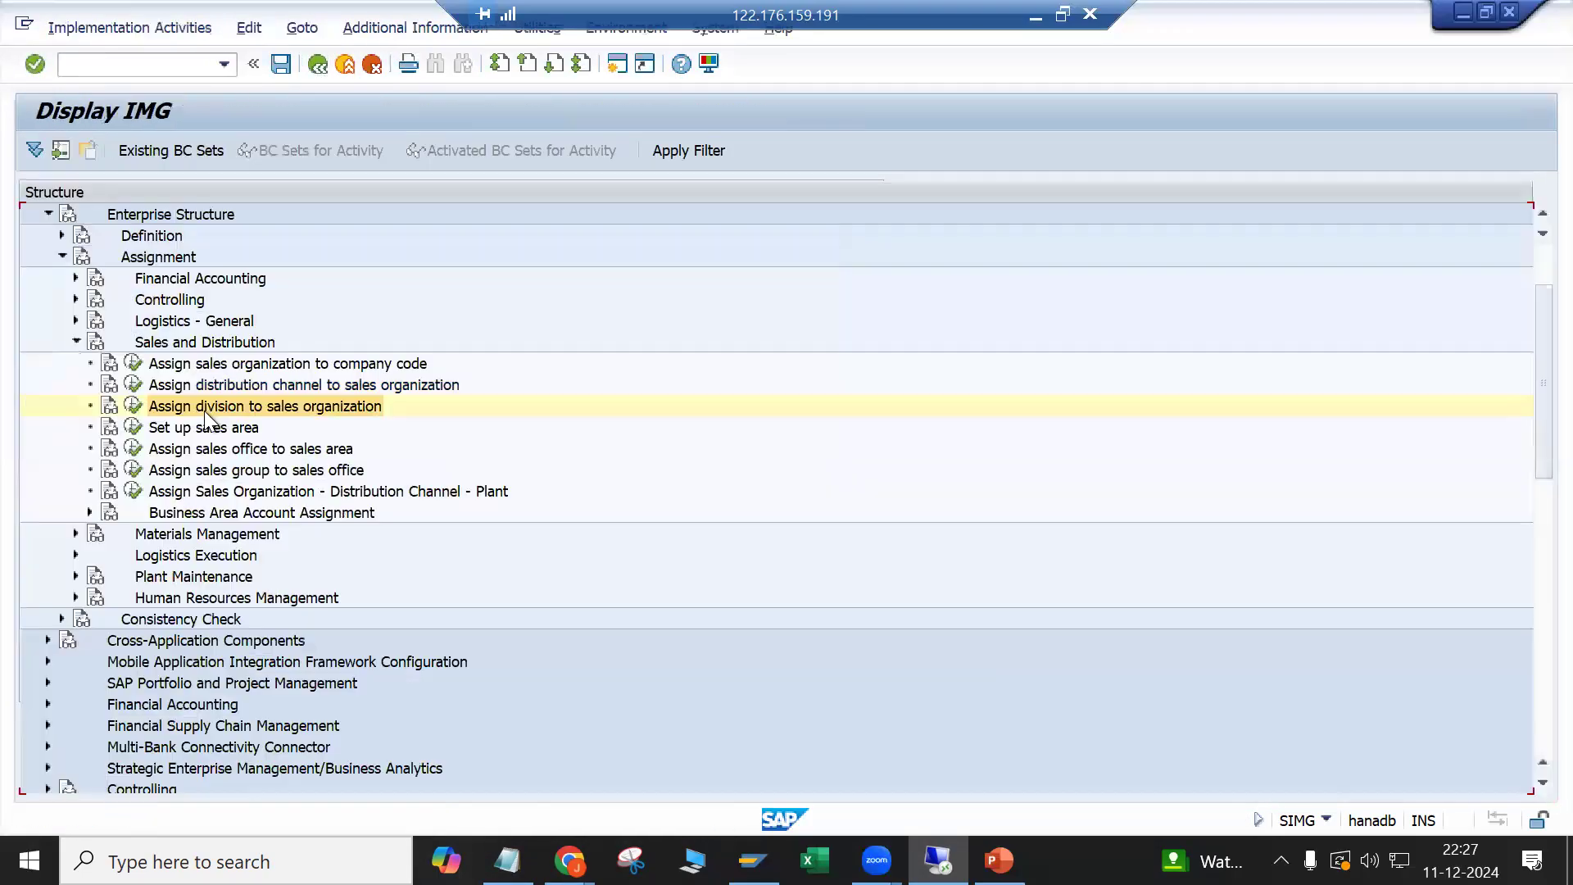
Step: Under Set up sales area, add a new entry combining sales organization LG01, distribution channel 30 and division 10
{"action": "left_click", "coordinate": [132, 428]}
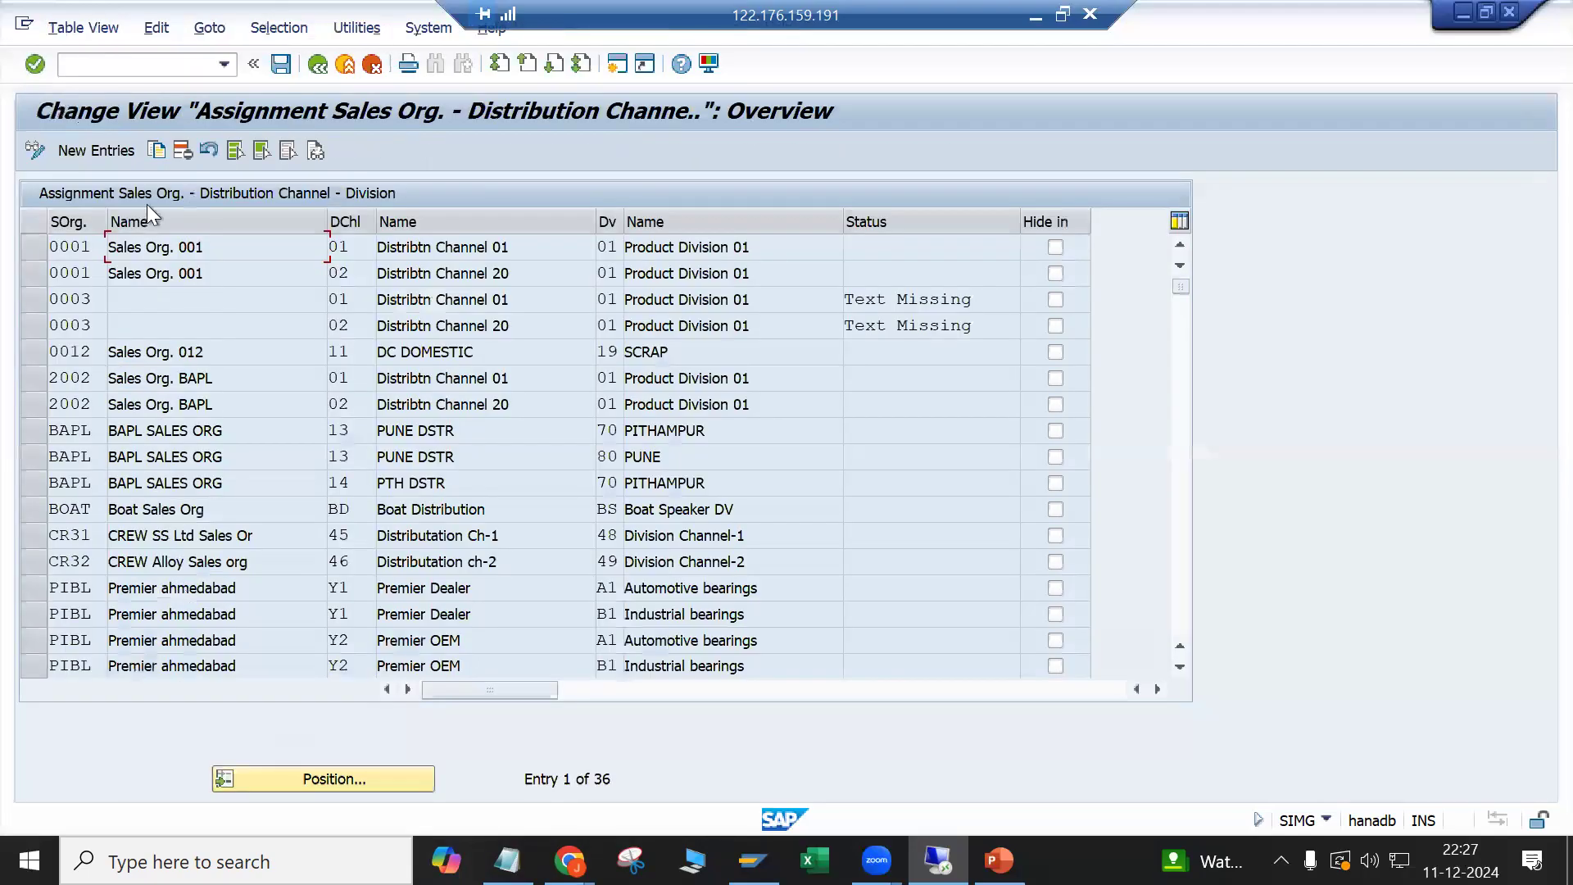
{"action": "left_click", "coordinate": [98, 157]}
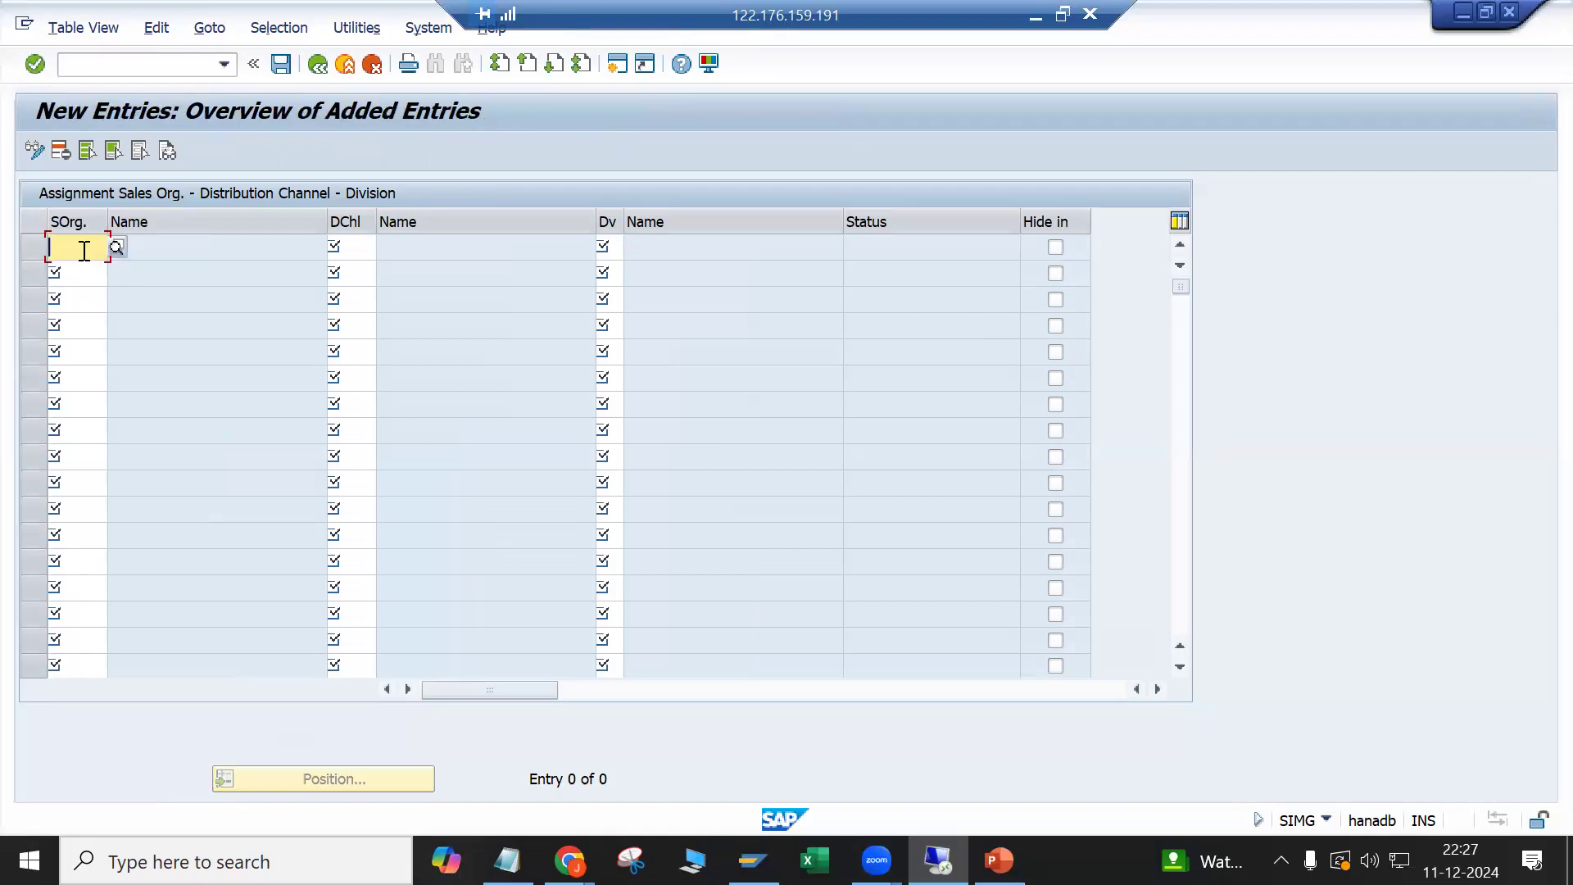
{"action": "type", "text": "1g01"}
{"action": "key", "text": "Tab"}
{"action": "key", "text": "alt+Tab"}
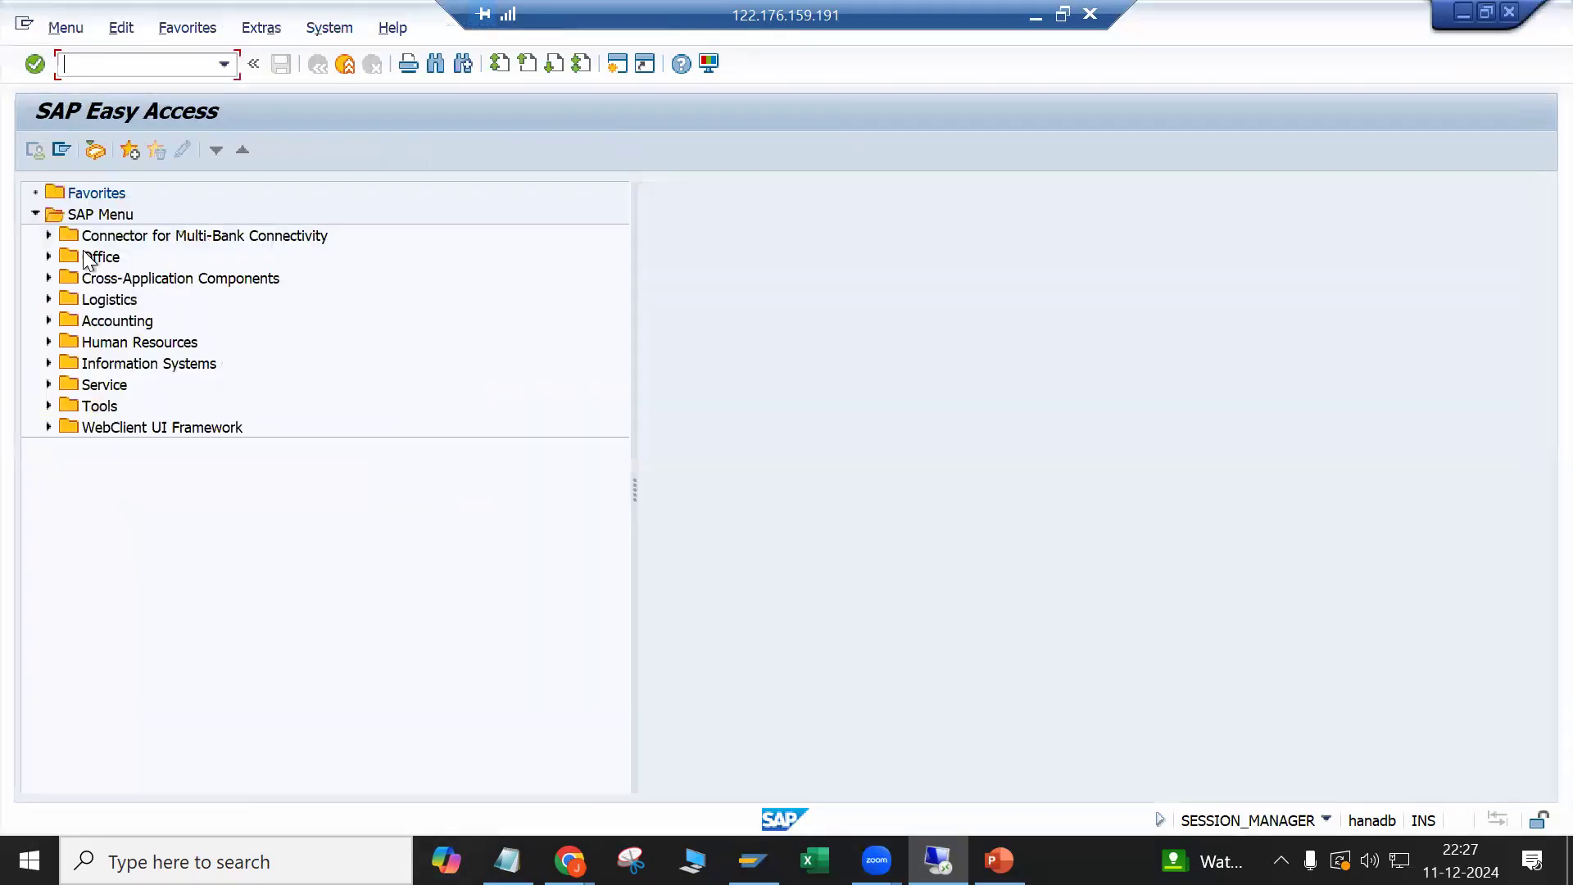
{"action": "key", "text": "alt+Tab"}
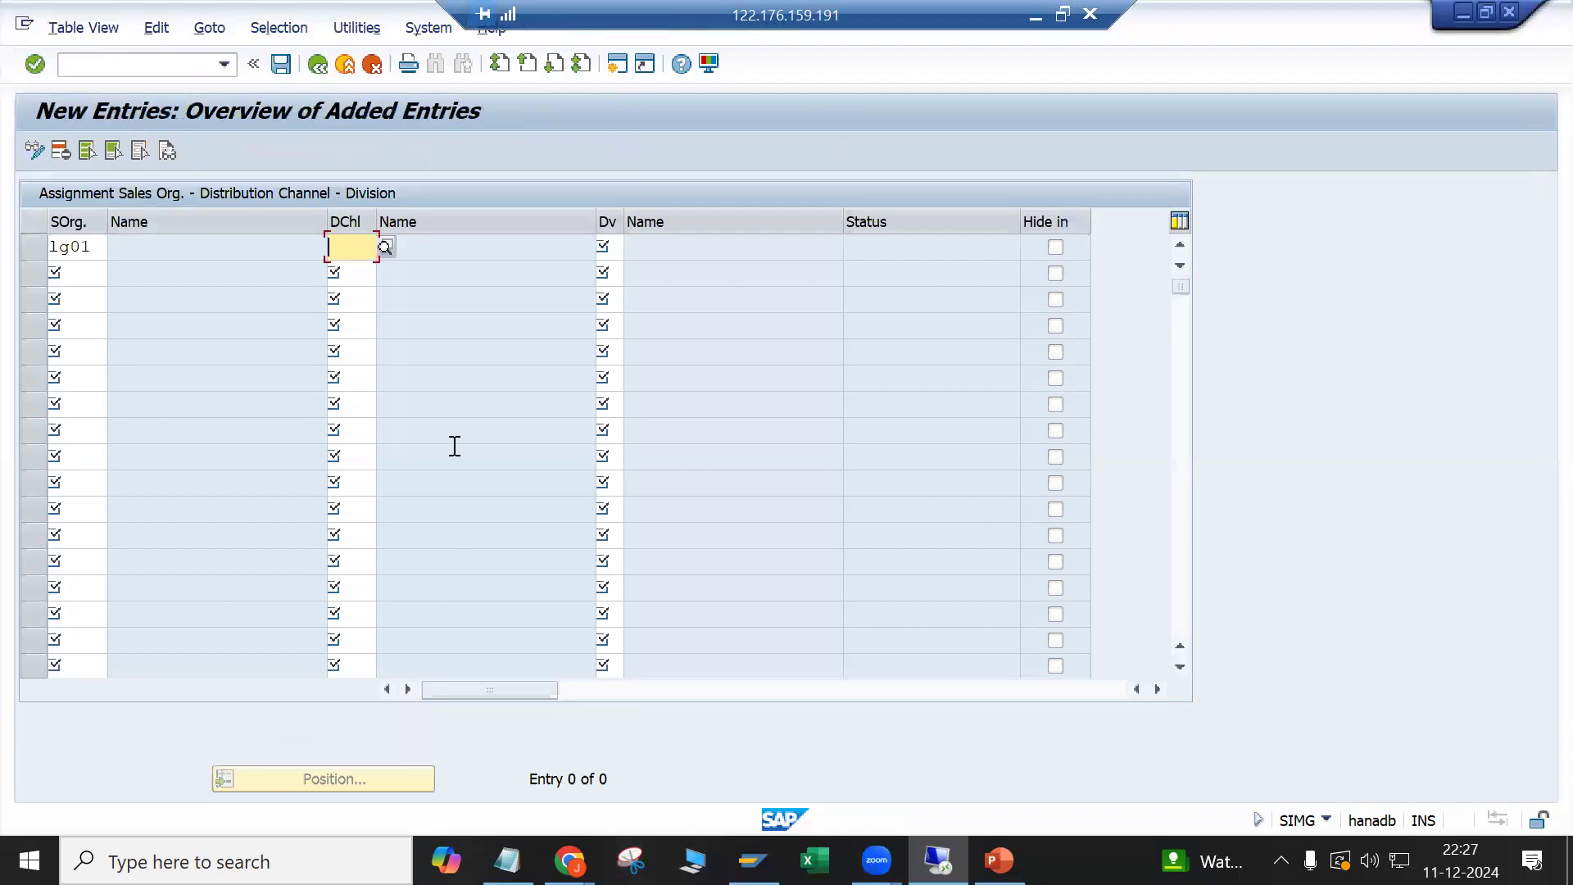
{"action": "left_click", "coordinate": [385, 249]}
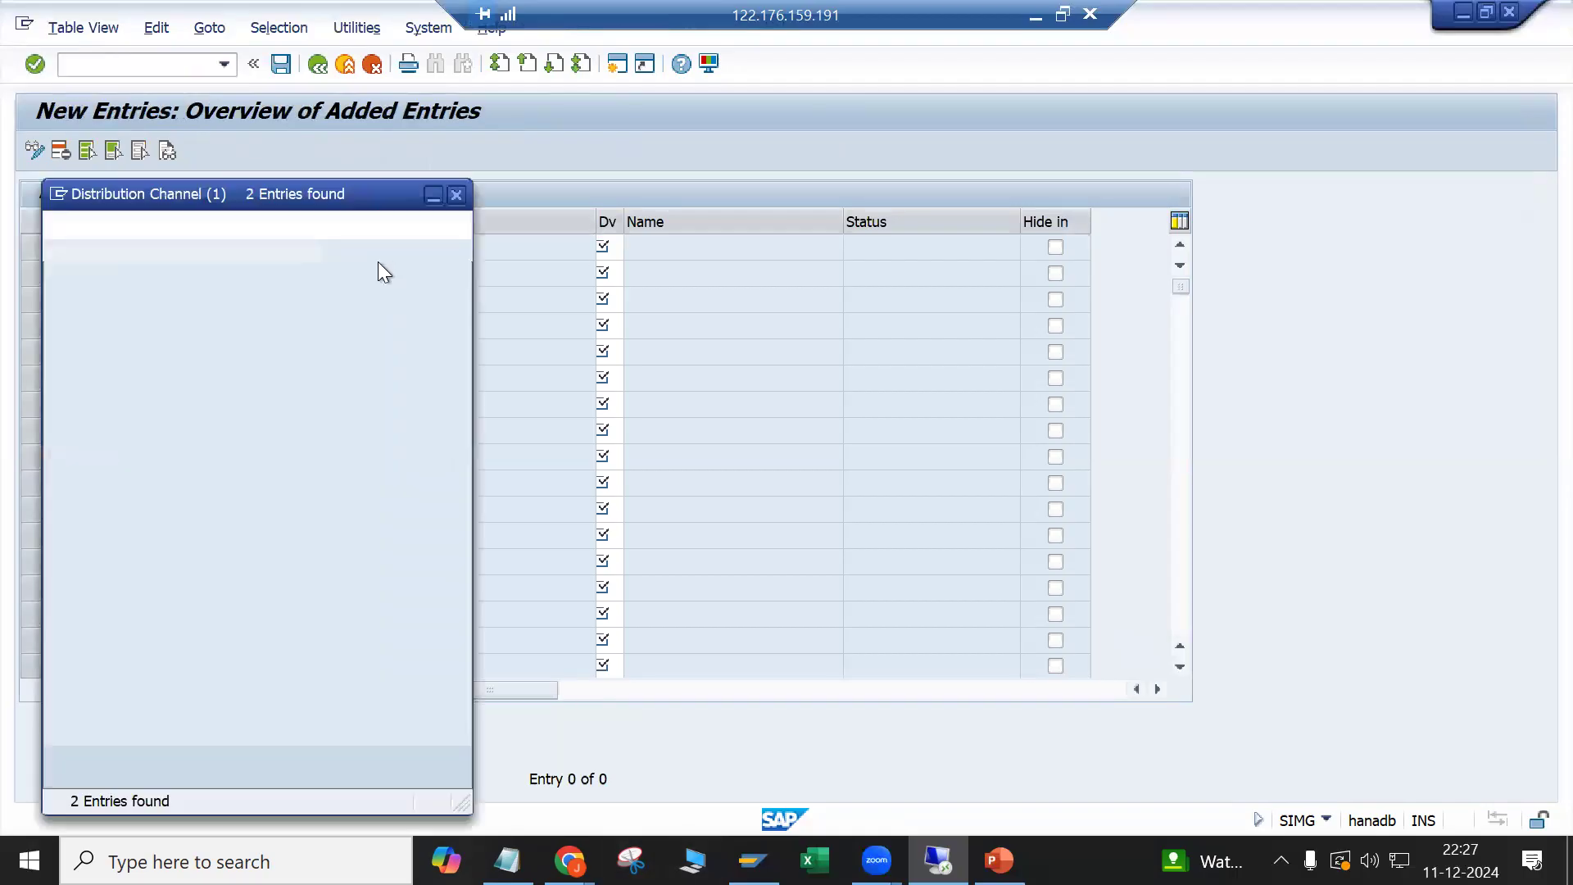
{"action": "double_click", "coordinate": [123, 352]}
{"action": "left_click", "coordinate": [611, 252]}
{"action": "left_click", "coordinate": [632, 251]}
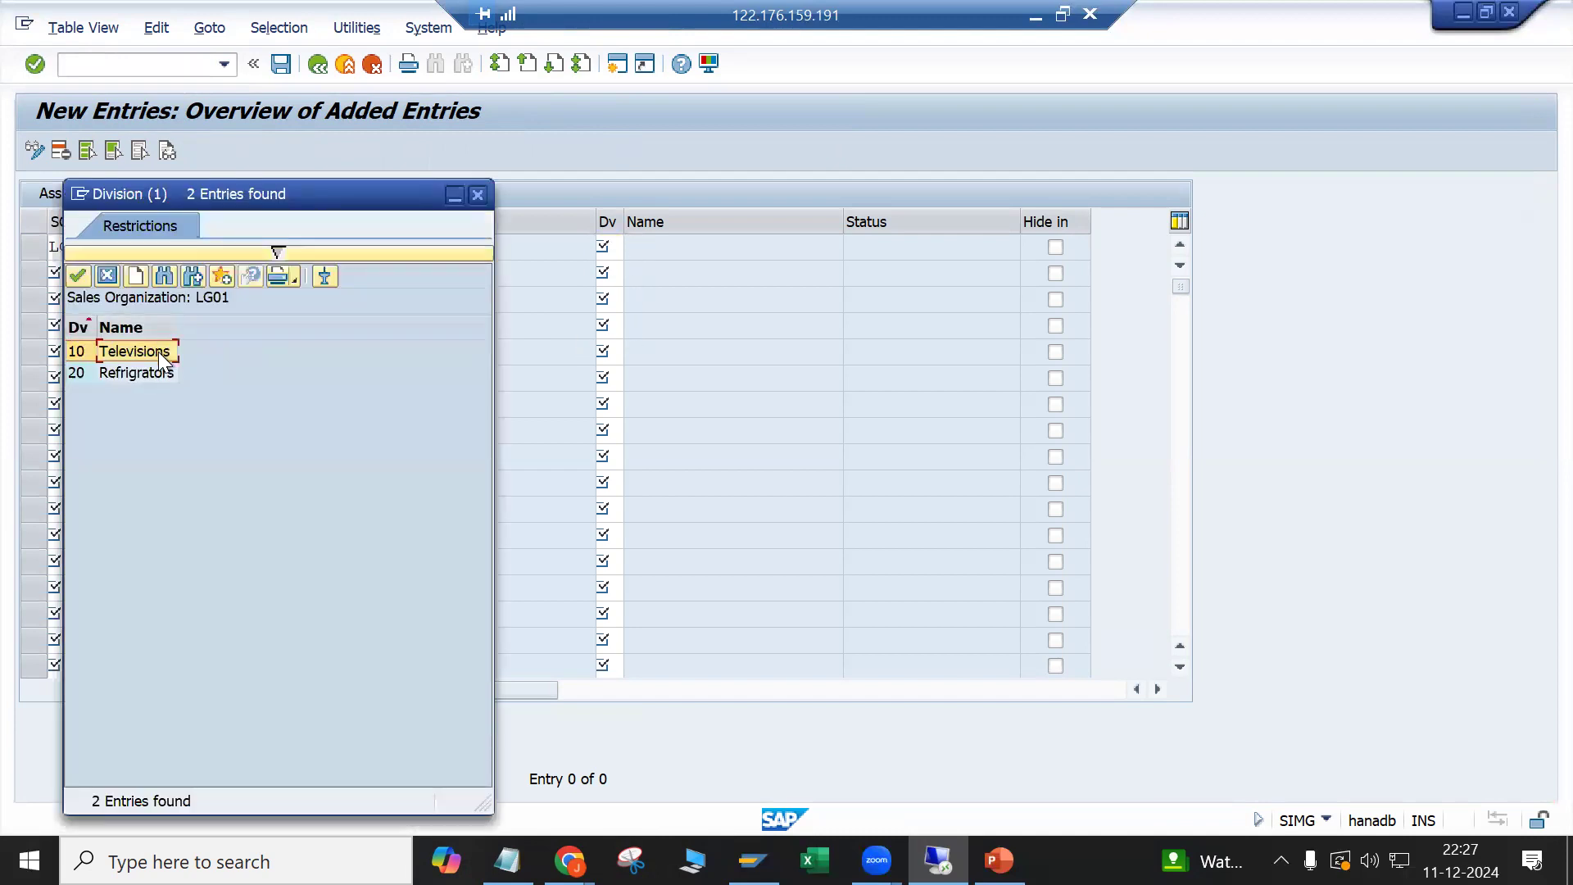
{"action": "double_click", "coordinate": [159, 351]}
{"action": "key", "text": "Return"}
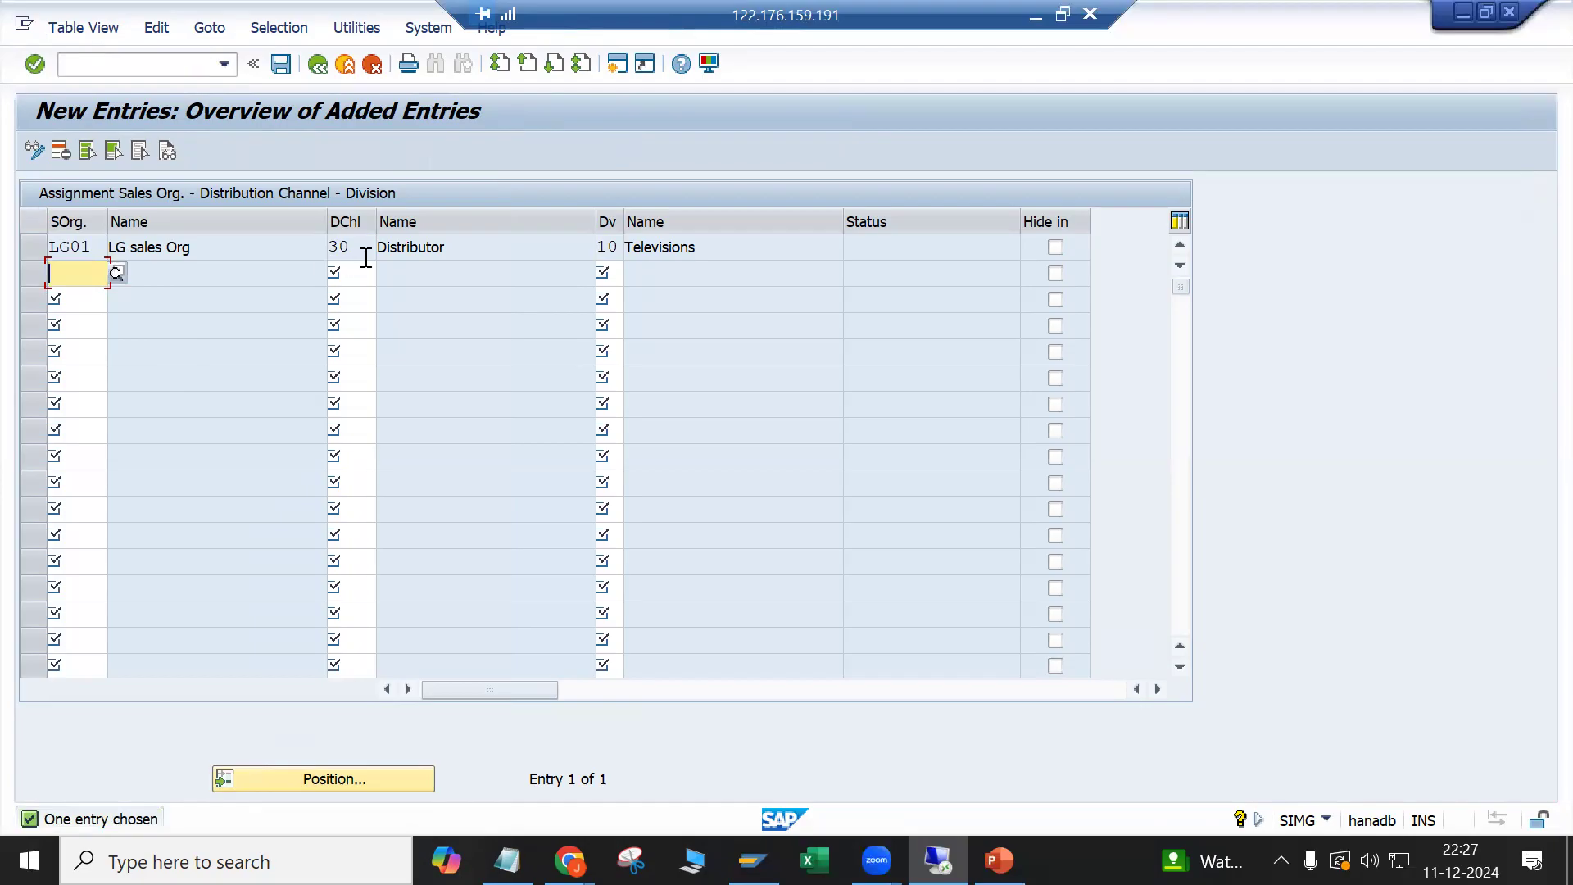
Step: Add a second sales area entry combining sales organization LG01, distribution channel 30 and division 20
{"action": "left_click", "coordinate": [51, 246]}
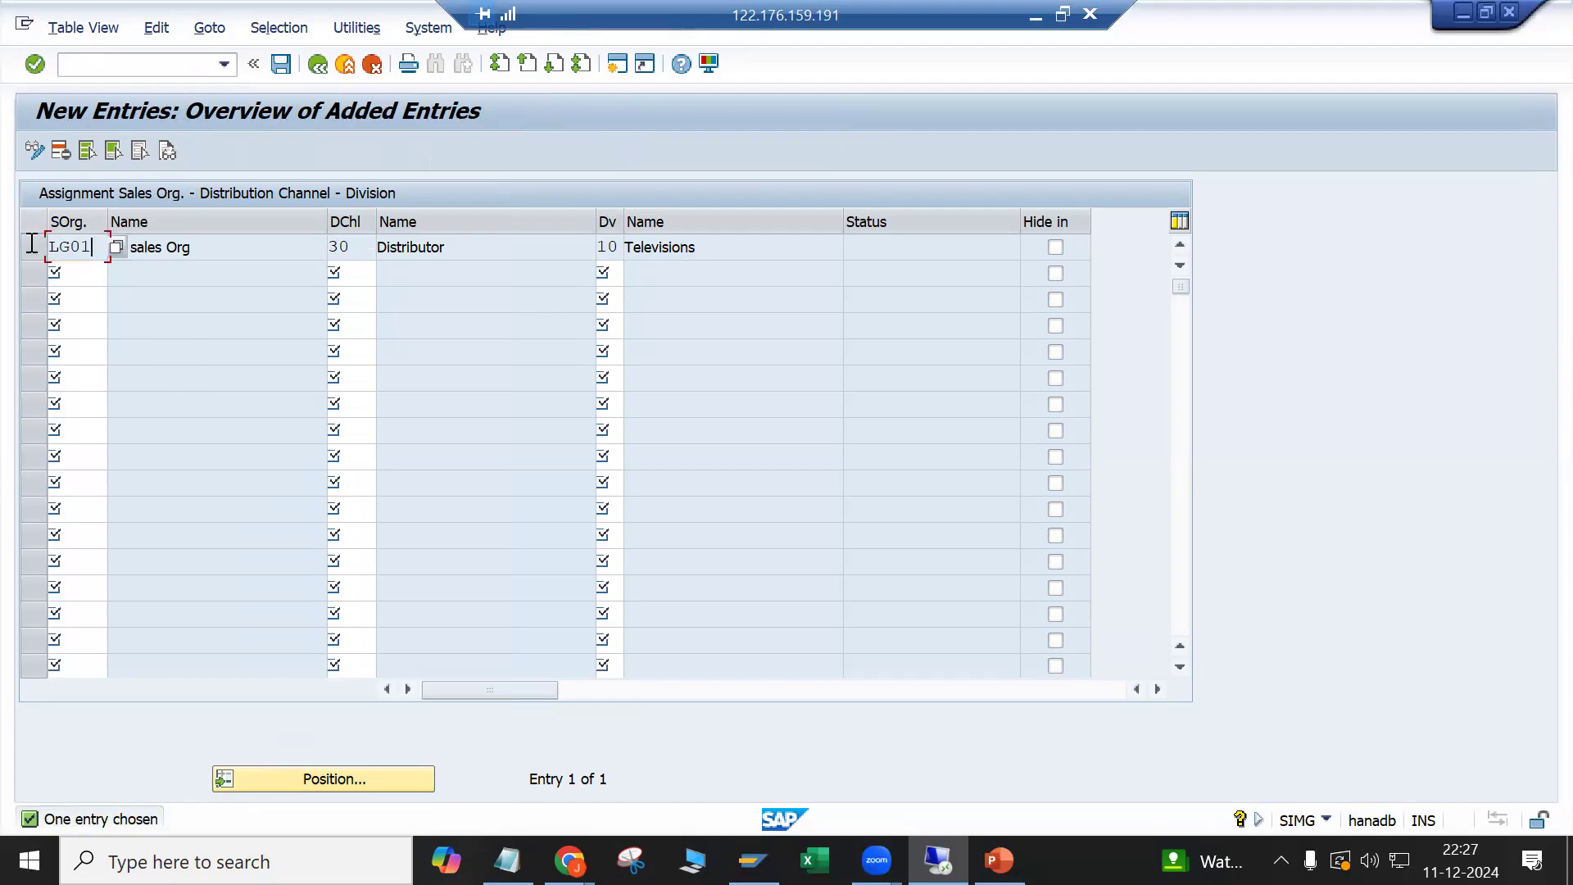
{"action": "left_click", "coordinate": [76, 272]}
{"action": "type", "text": "LG01"}
{"action": "left_click", "coordinate": [353, 274]}
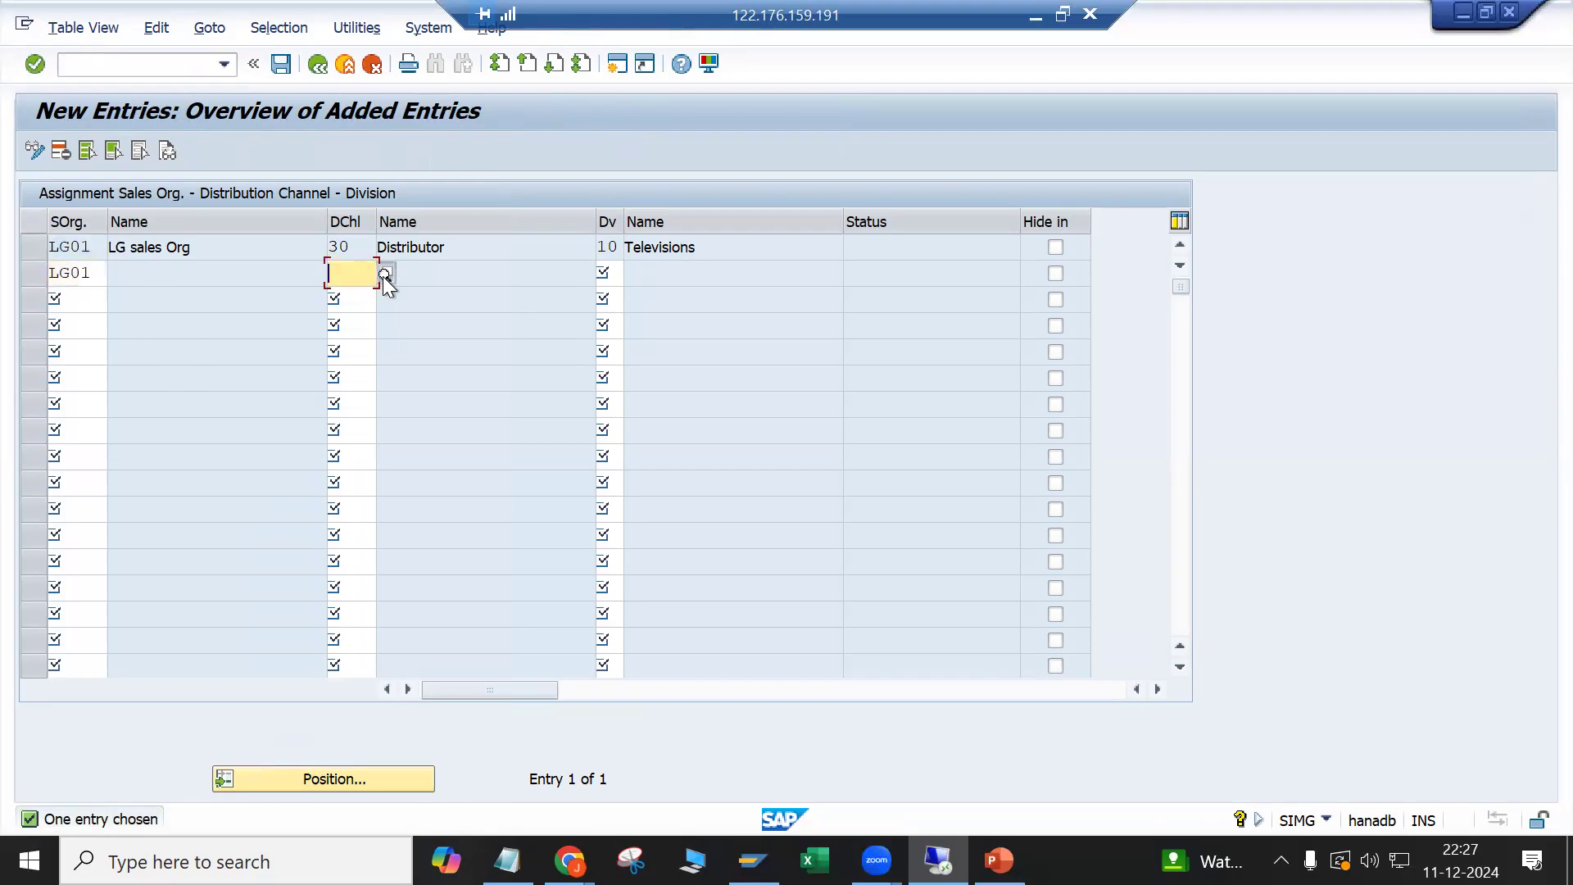
{"action": "left_click", "coordinate": [380, 274]}
{"action": "left_click", "coordinate": [100, 174]}
{"action": "left_click", "coordinate": [621, 273]}
{"action": "left_click", "coordinate": [632, 277]}
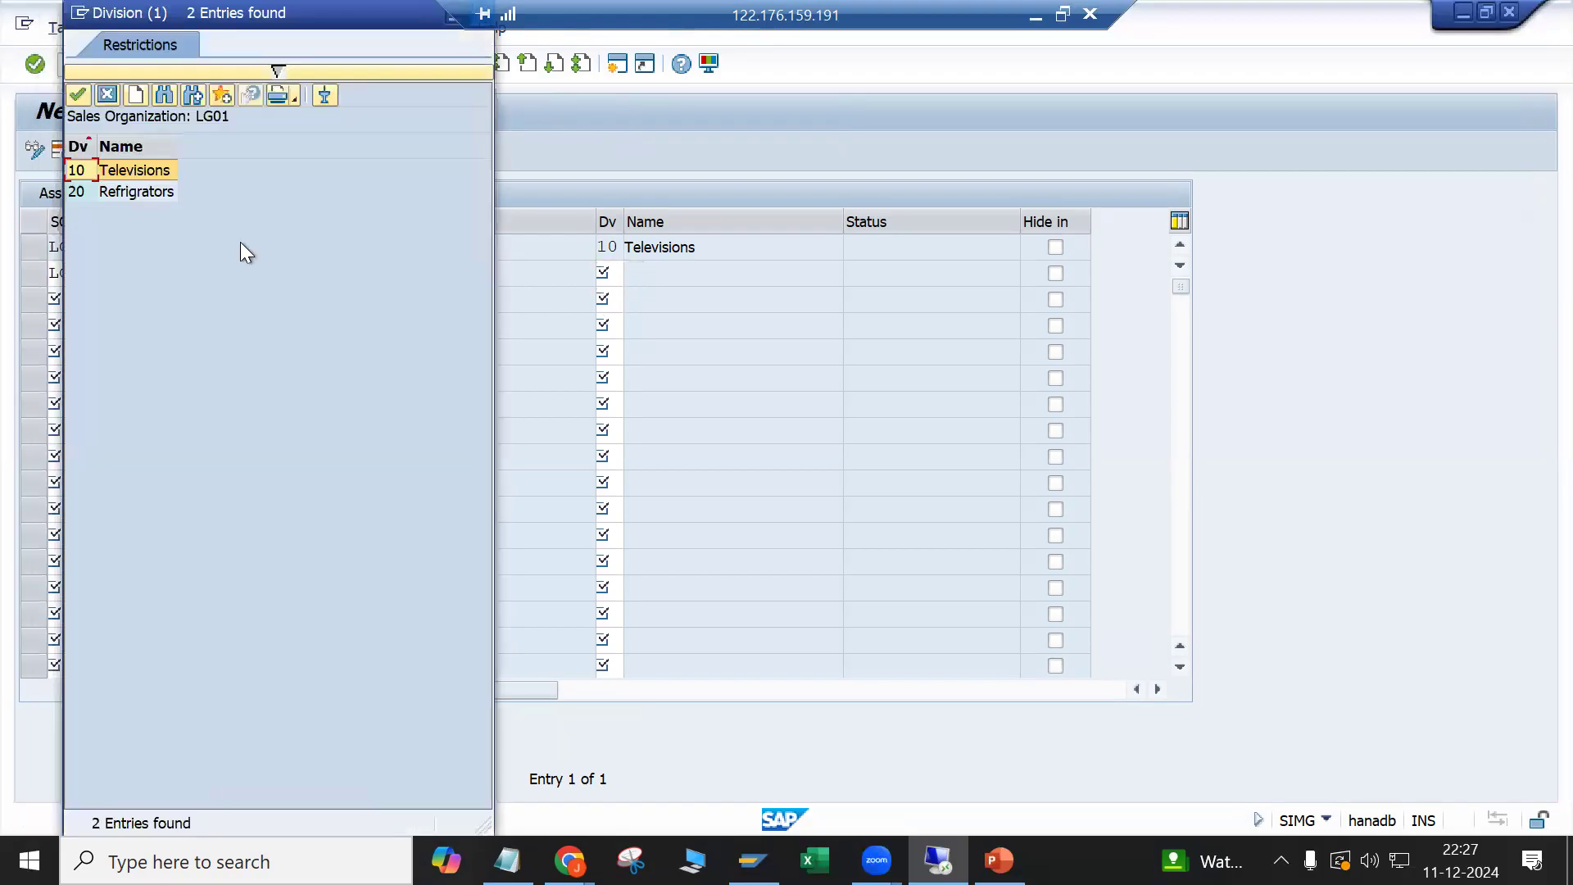
{"action": "left_click", "coordinate": [130, 194]}
{"action": "key", "text": "Return"}
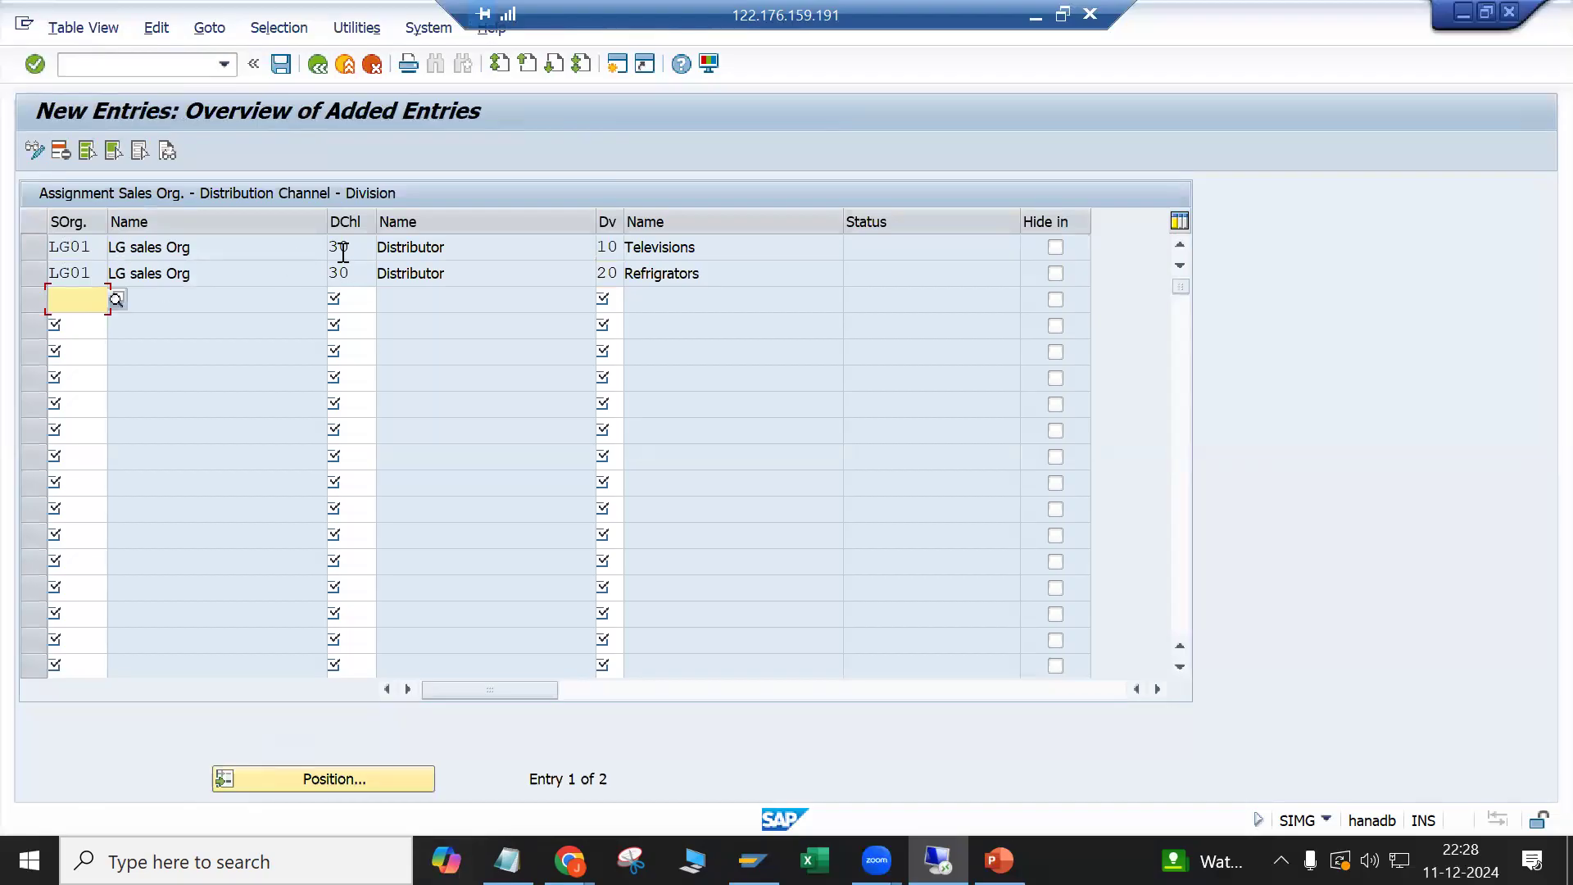
Step: Add a third sales area entry combining sales organization LG01, distribution channel 40 and division 10
{"action": "left_click", "coordinate": [36, 274]}
{"action": "left_click", "coordinate": [57, 297]}
{"action": "type", "text": "LG01"}
{"action": "left_click", "coordinate": [351, 301]}
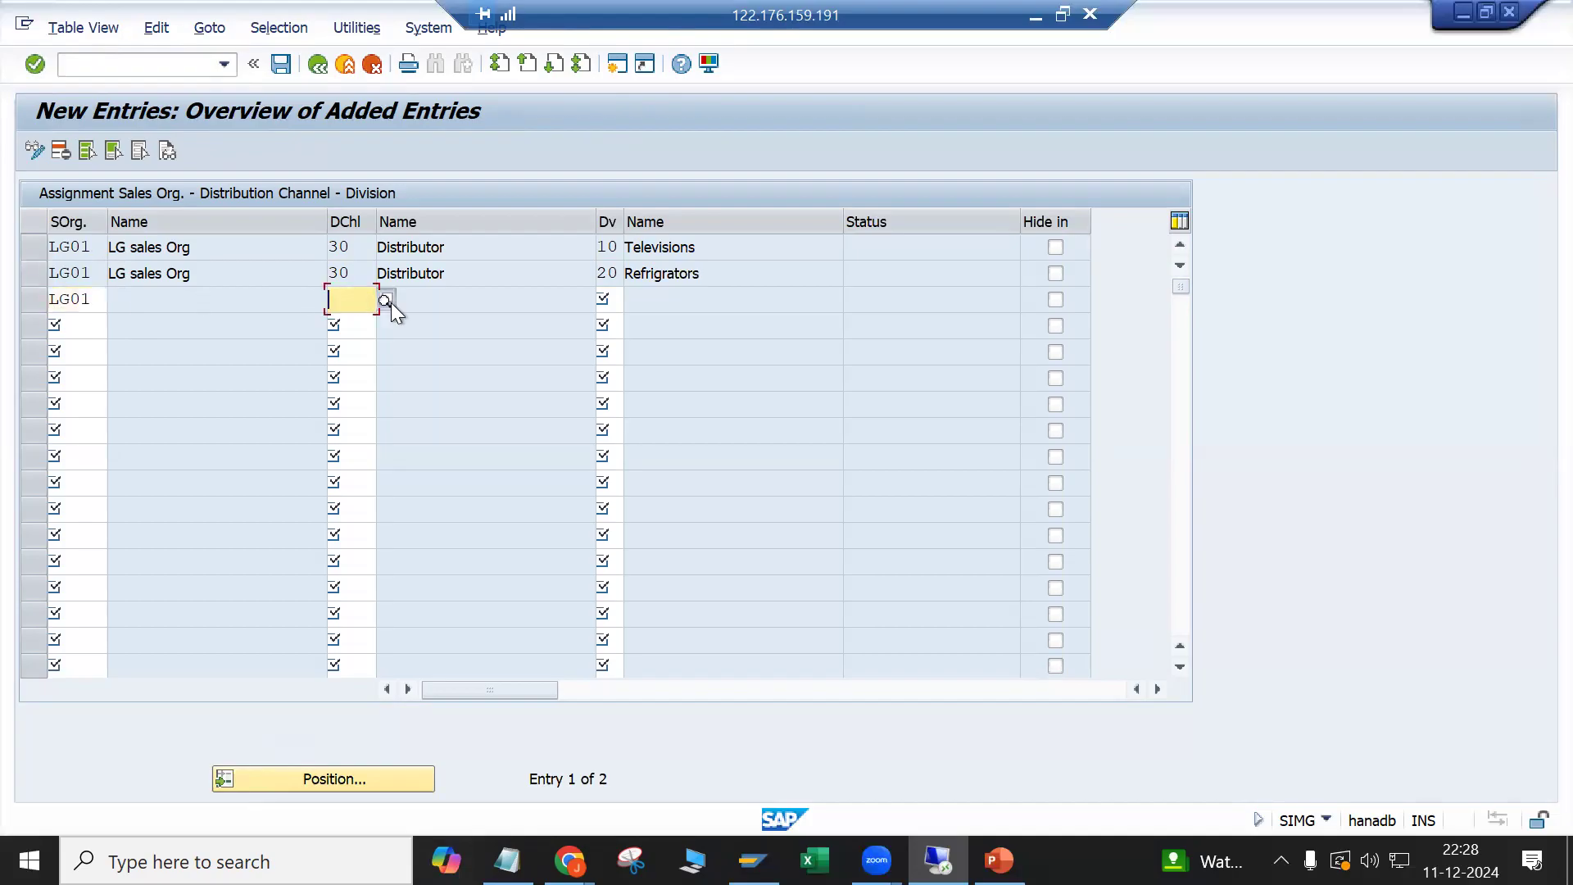
{"action": "left_click", "coordinate": [388, 301]}
{"action": "double_click", "coordinate": [51, 189]}
{"action": "left_click", "coordinate": [628, 303]}
{"action": "left_click", "coordinate": [612, 301]}
{"action": "left_click", "coordinate": [631, 301]}
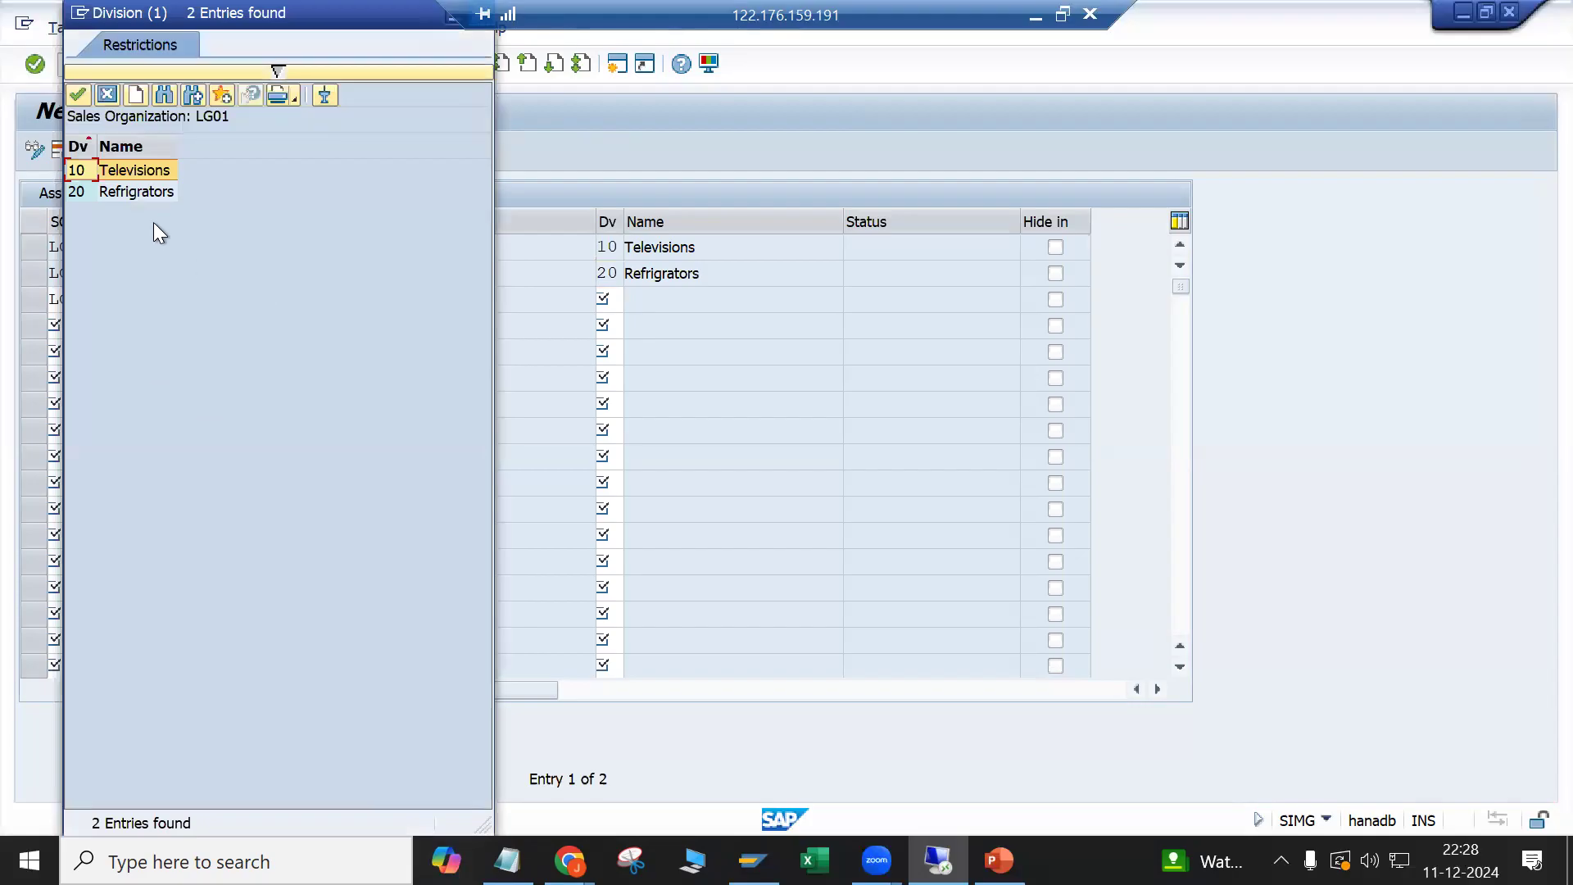
{"action": "double_click", "coordinate": [133, 172]}
{"action": "key", "text": "Return"}
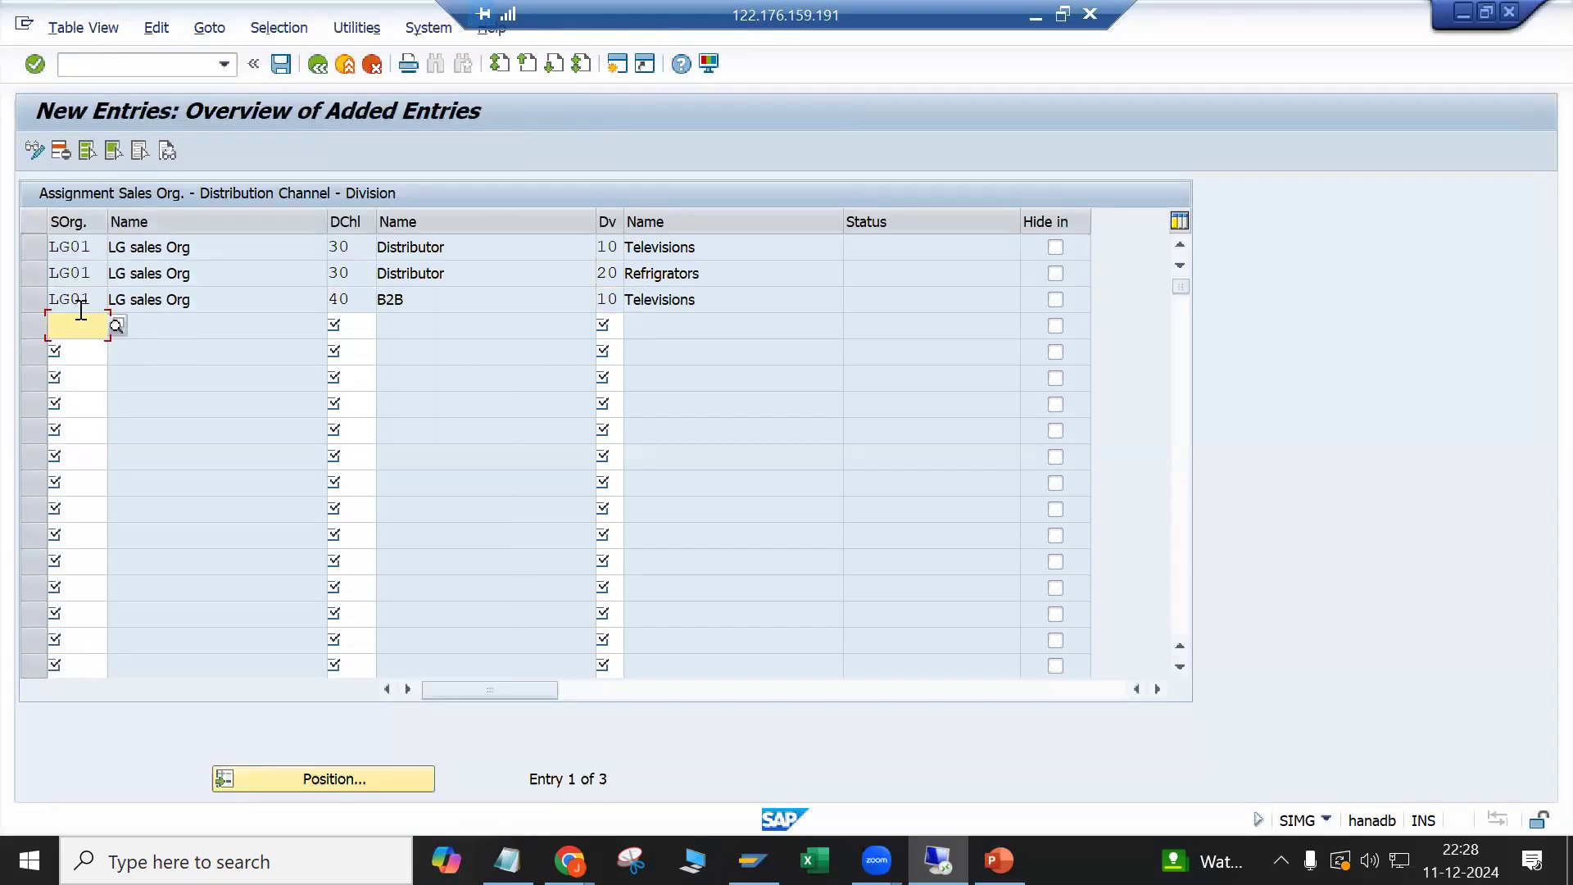
Step: Add a fourth sales area entry combining sales organization LG01, distribution channel 40 and division 20
{"action": "left_click_drag", "start_coordinate": [89, 299], "coordinate": [26, 301]}
{"action": "key", "text": "ctrl+c"}
{"action": "left_click", "coordinate": [54, 318]}
{"action": "key", "text": "ctrl+v"}
{"action": "left_click", "coordinate": [358, 327]}
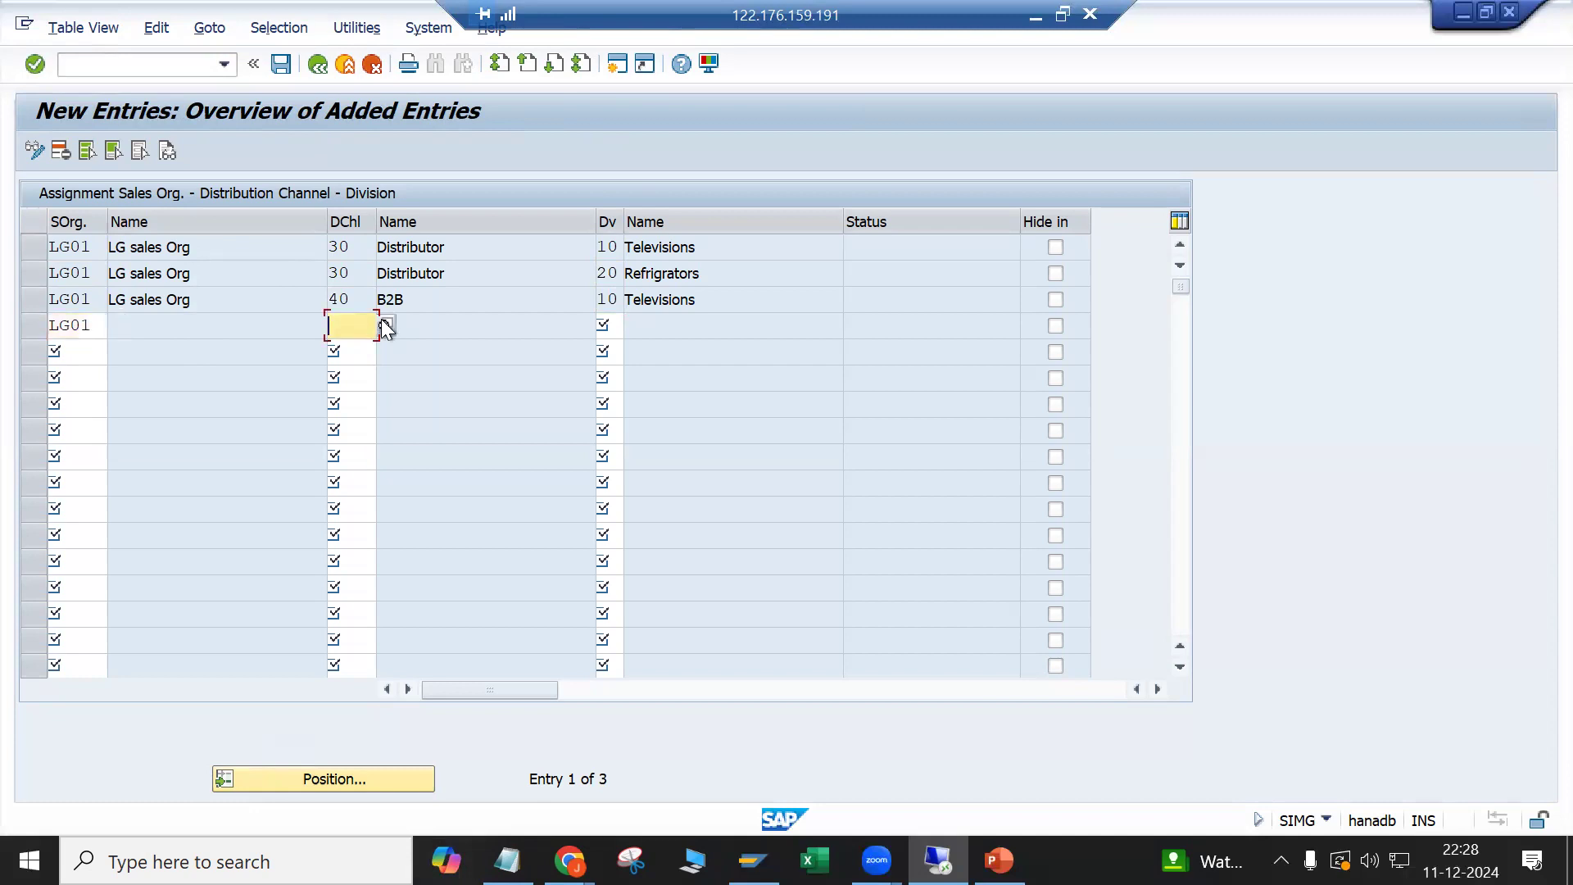
{"action": "left_click", "coordinate": [387, 326]}
{"action": "left_click", "coordinate": [120, 197]}
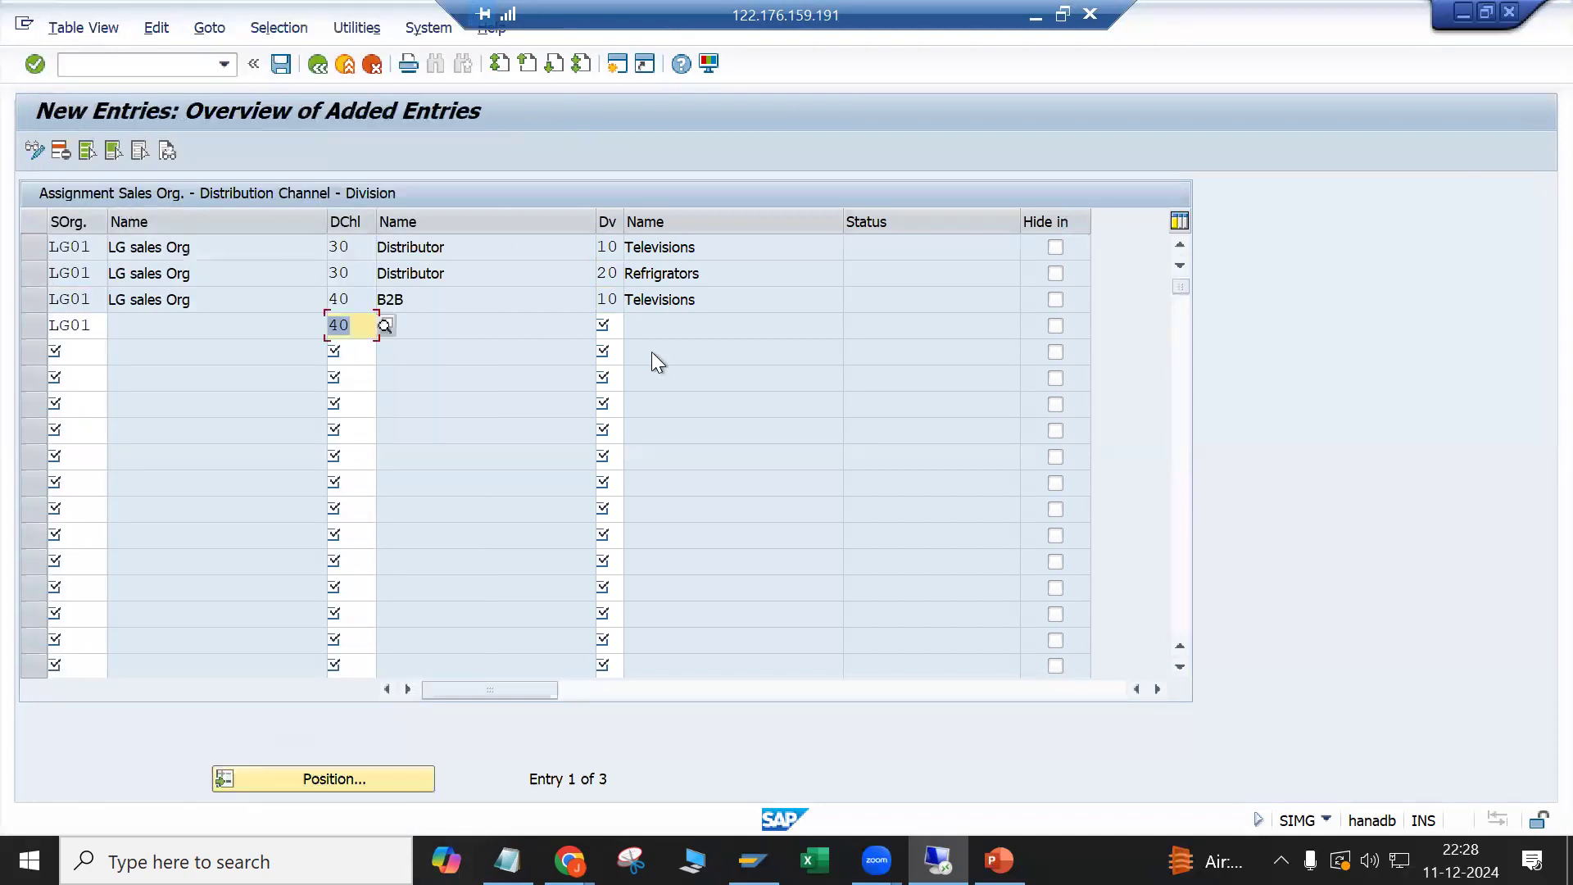
{"action": "left_click", "coordinate": [616, 326]}
{"action": "left_click", "coordinate": [631, 327]}
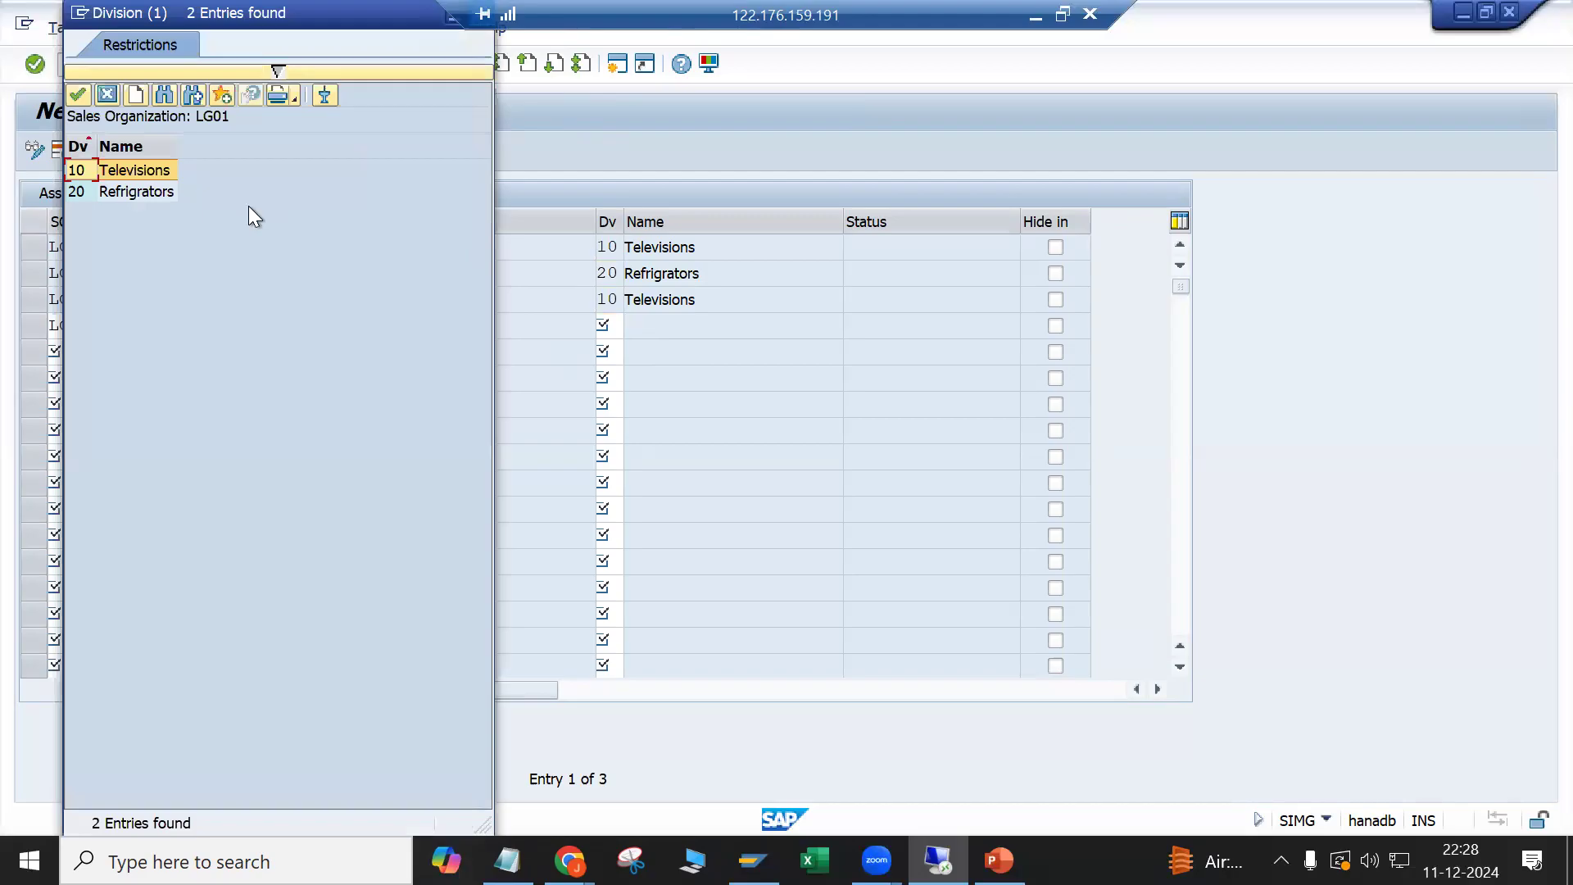
{"action": "left_click", "coordinate": [154, 194]}
{"action": "key", "text": "Return"}
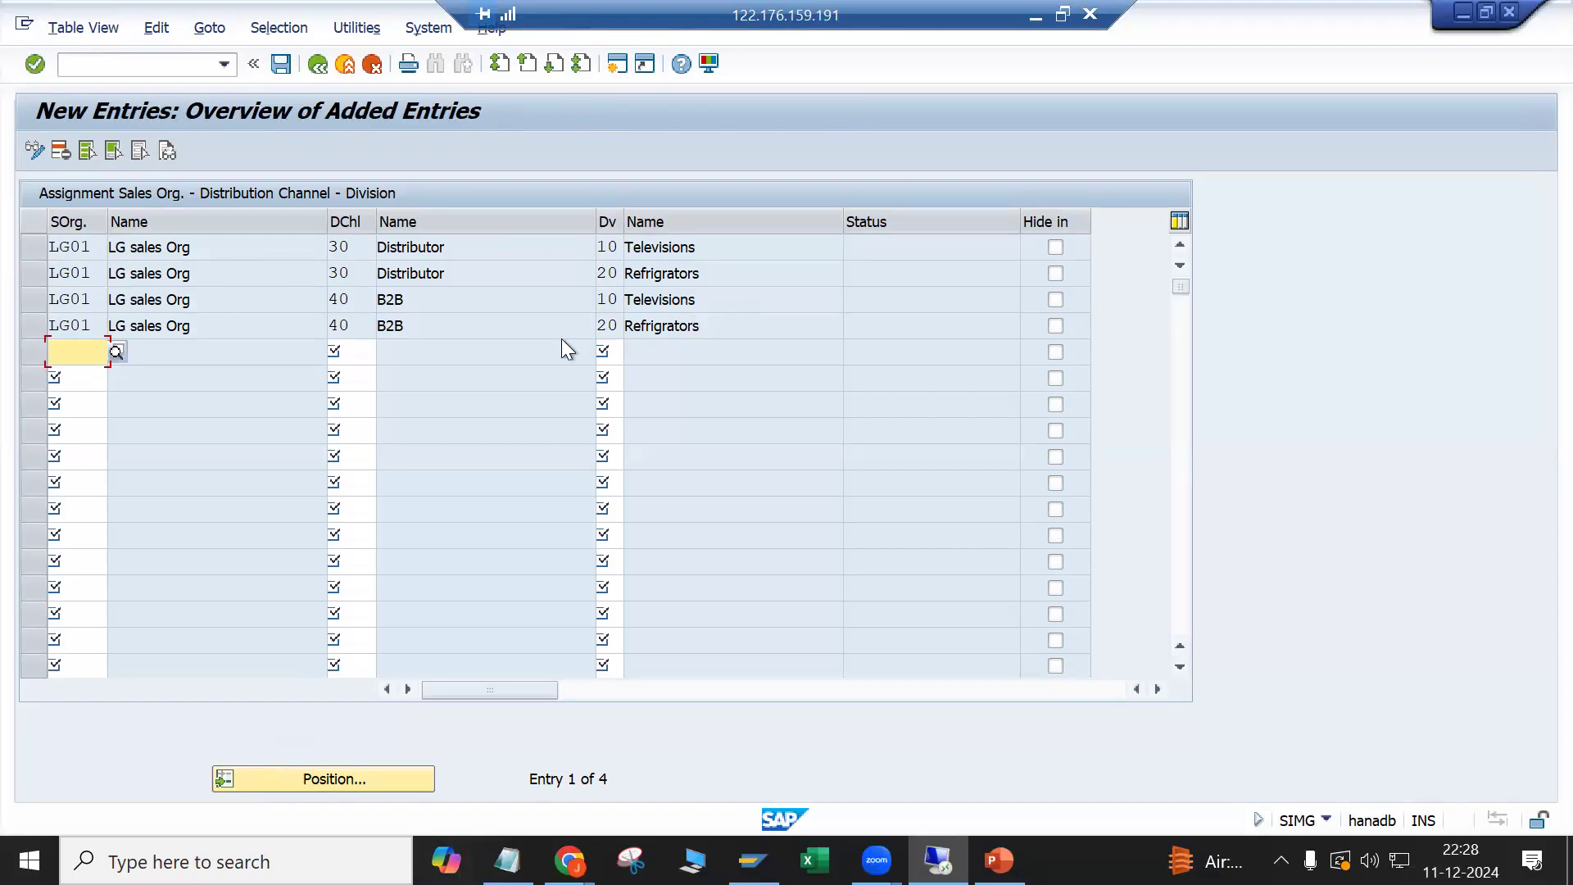
Step: Save the LG01 sales area entries to the LG Org structure customizing request and return to the IMG
{"action": "left_click", "coordinate": [353, 247]}
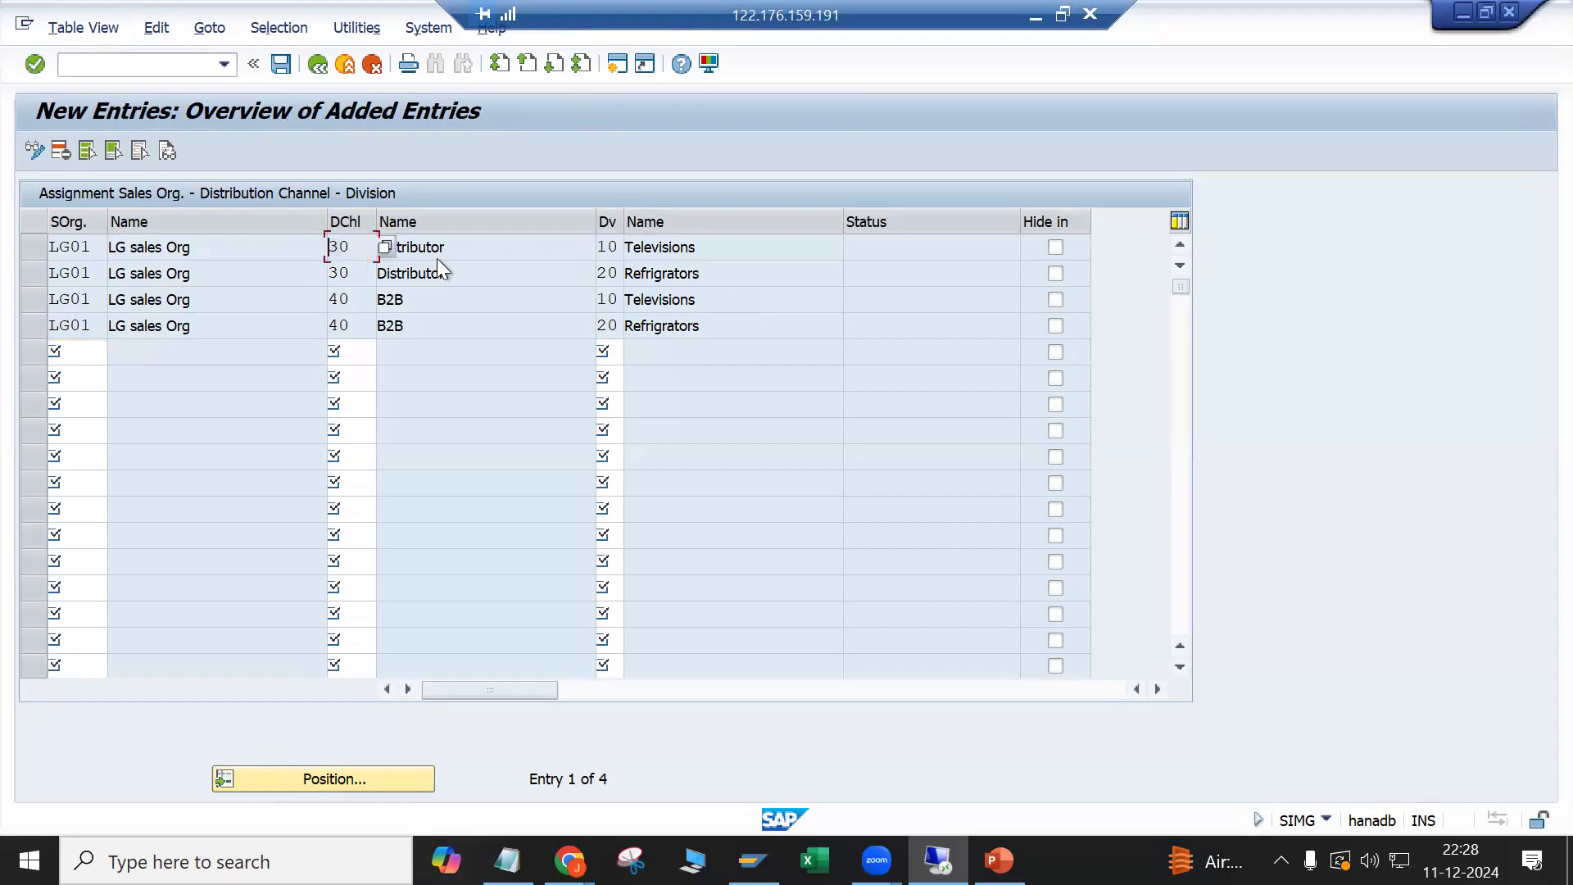
{"action": "left_click", "coordinate": [748, 256]}
{"action": "left_click", "coordinate": [755, 274]}
{"action": "left_click_drag", "start_coordinate": [382, 302], "coordinate": [415, 300]}
{"action": "left_click", "coordinate": [416, 300]}
{"action": "left_click", "coordinate": [278, 66]}
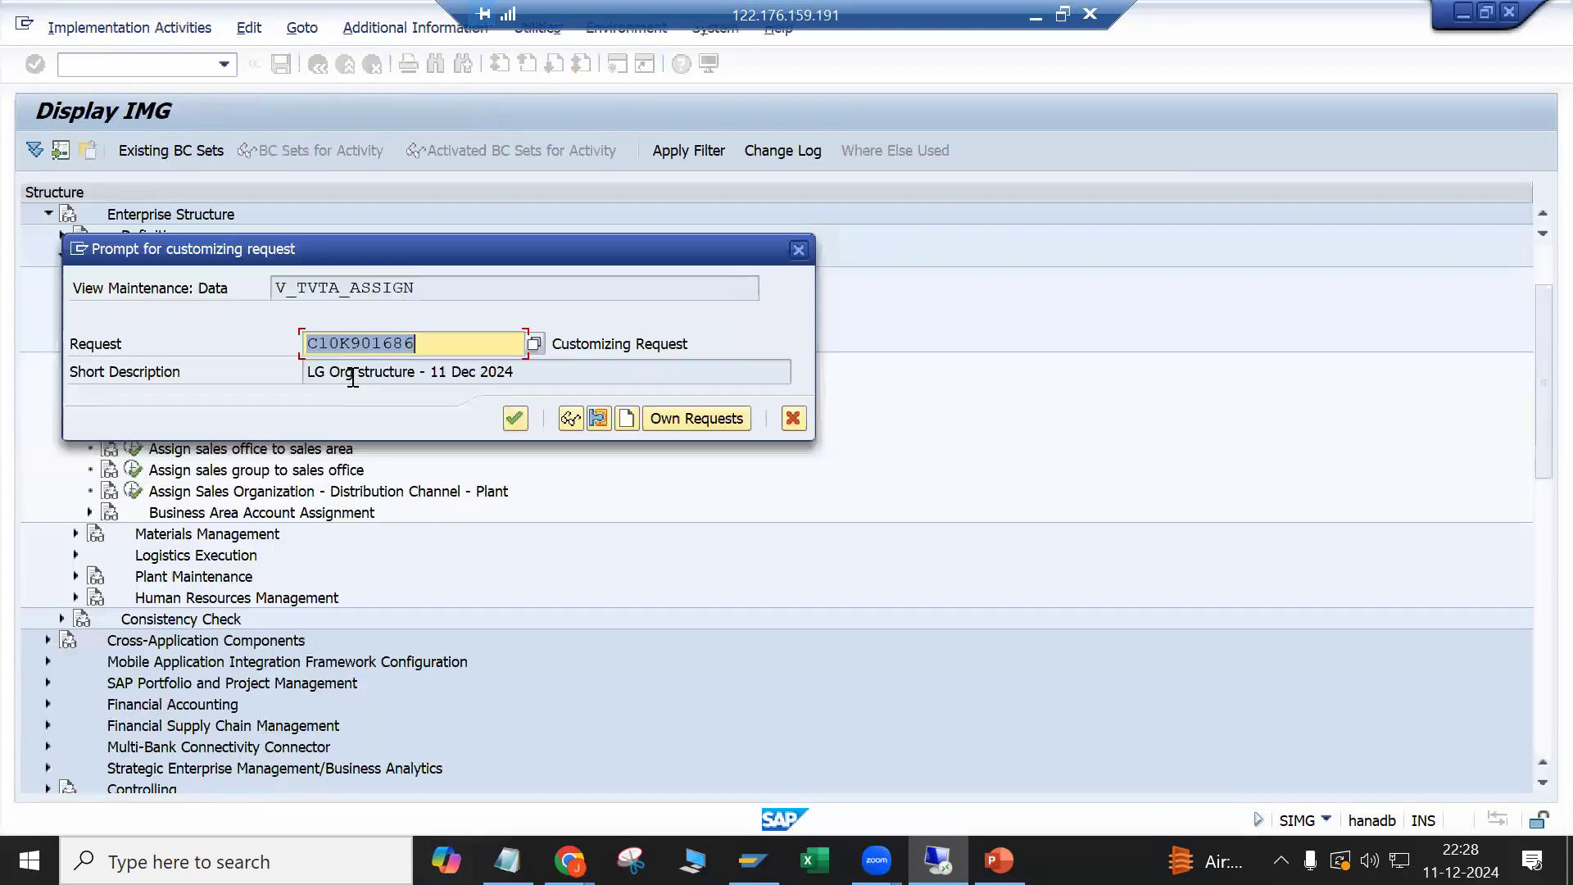
{"action": "left_click", "coordinate": [514, 422]}
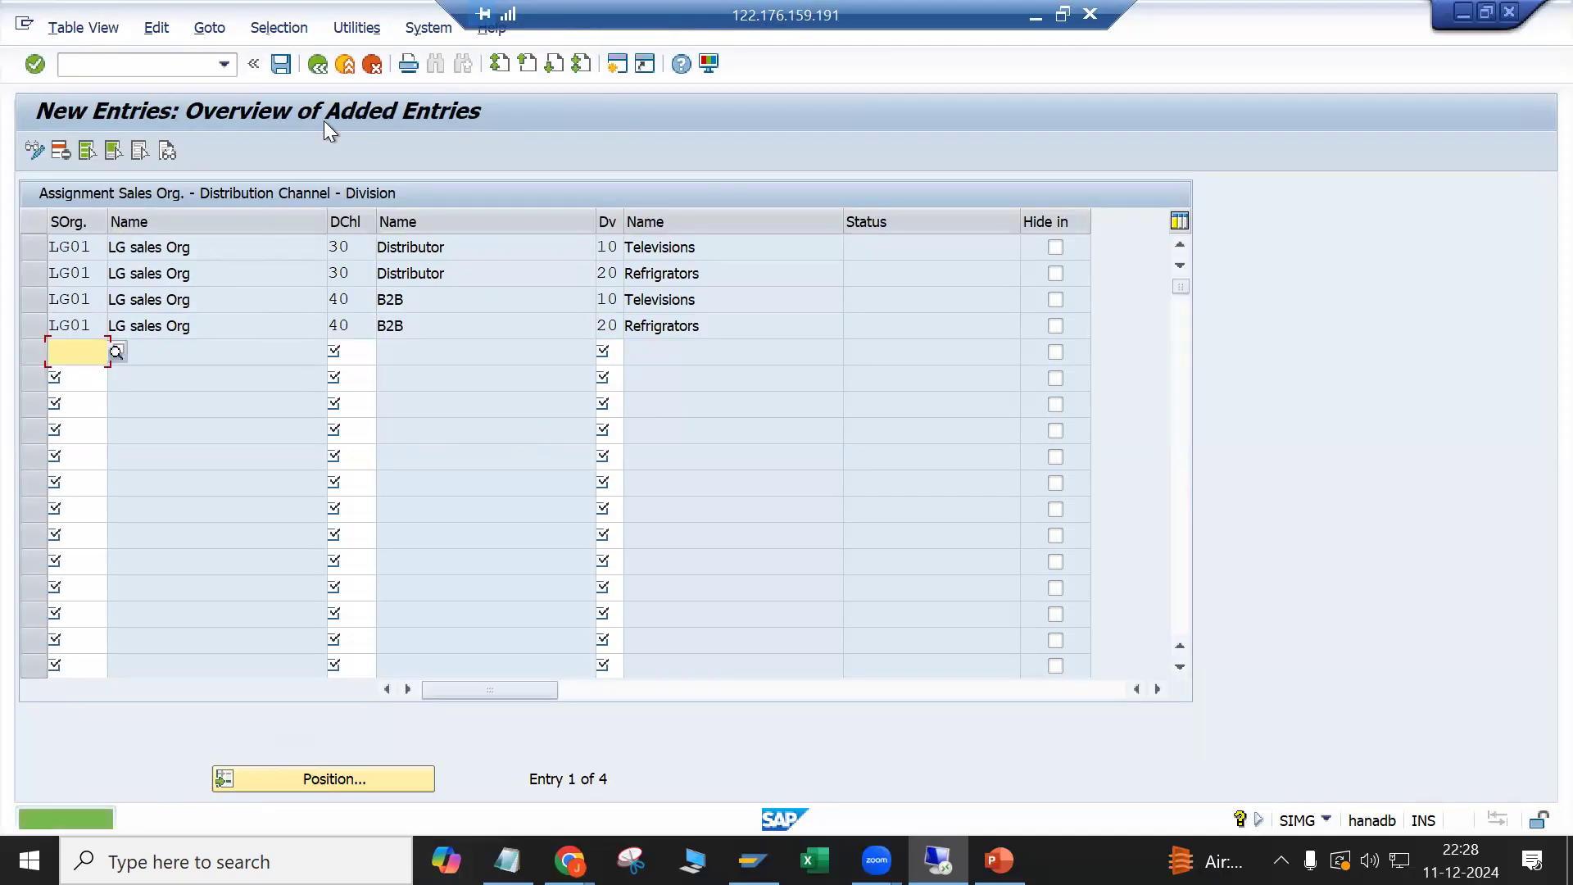
{"action": "left_click", "coordinate": [317, 65]}
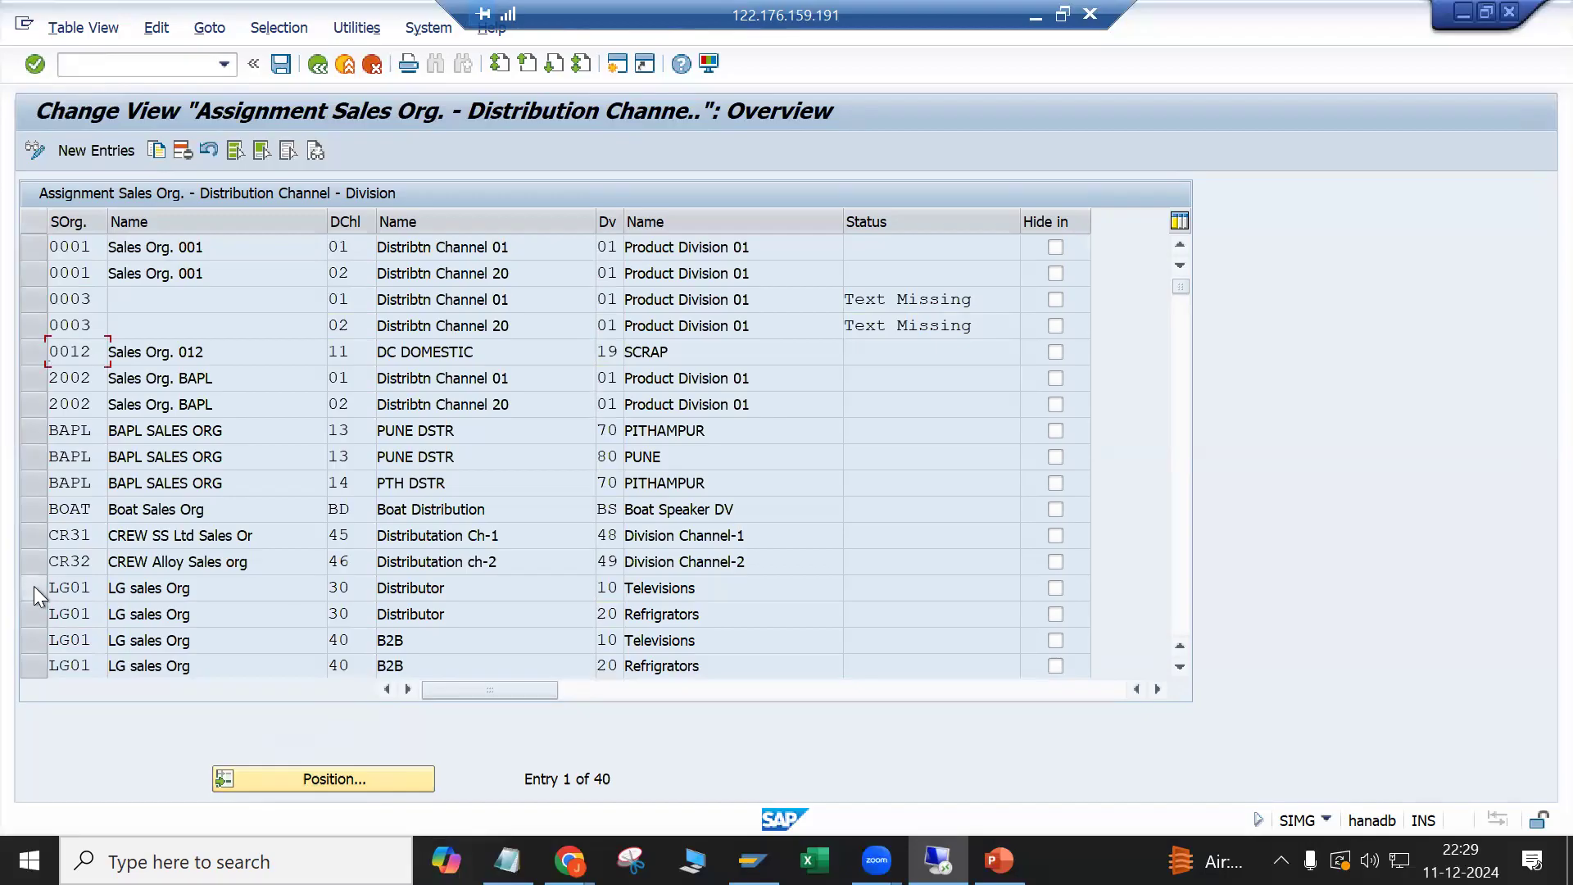
{"action": "scroll", "coordinate": [32, 565], "scroll_direction": "down", "scroll_amount": 1}
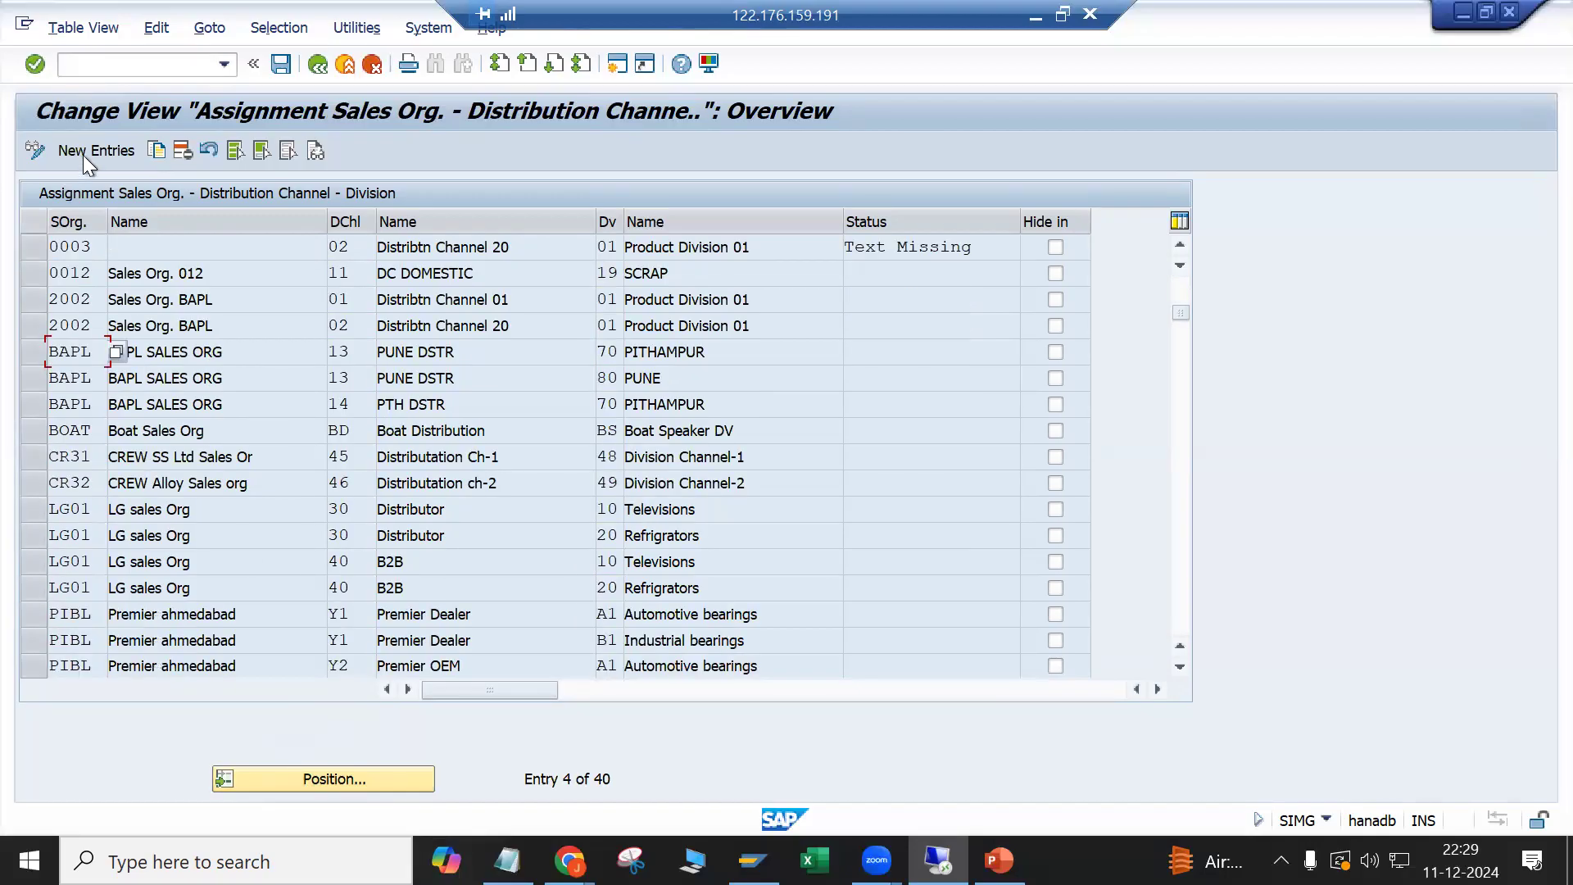
{"action": "left_click", "coordinate": [318, 63]}
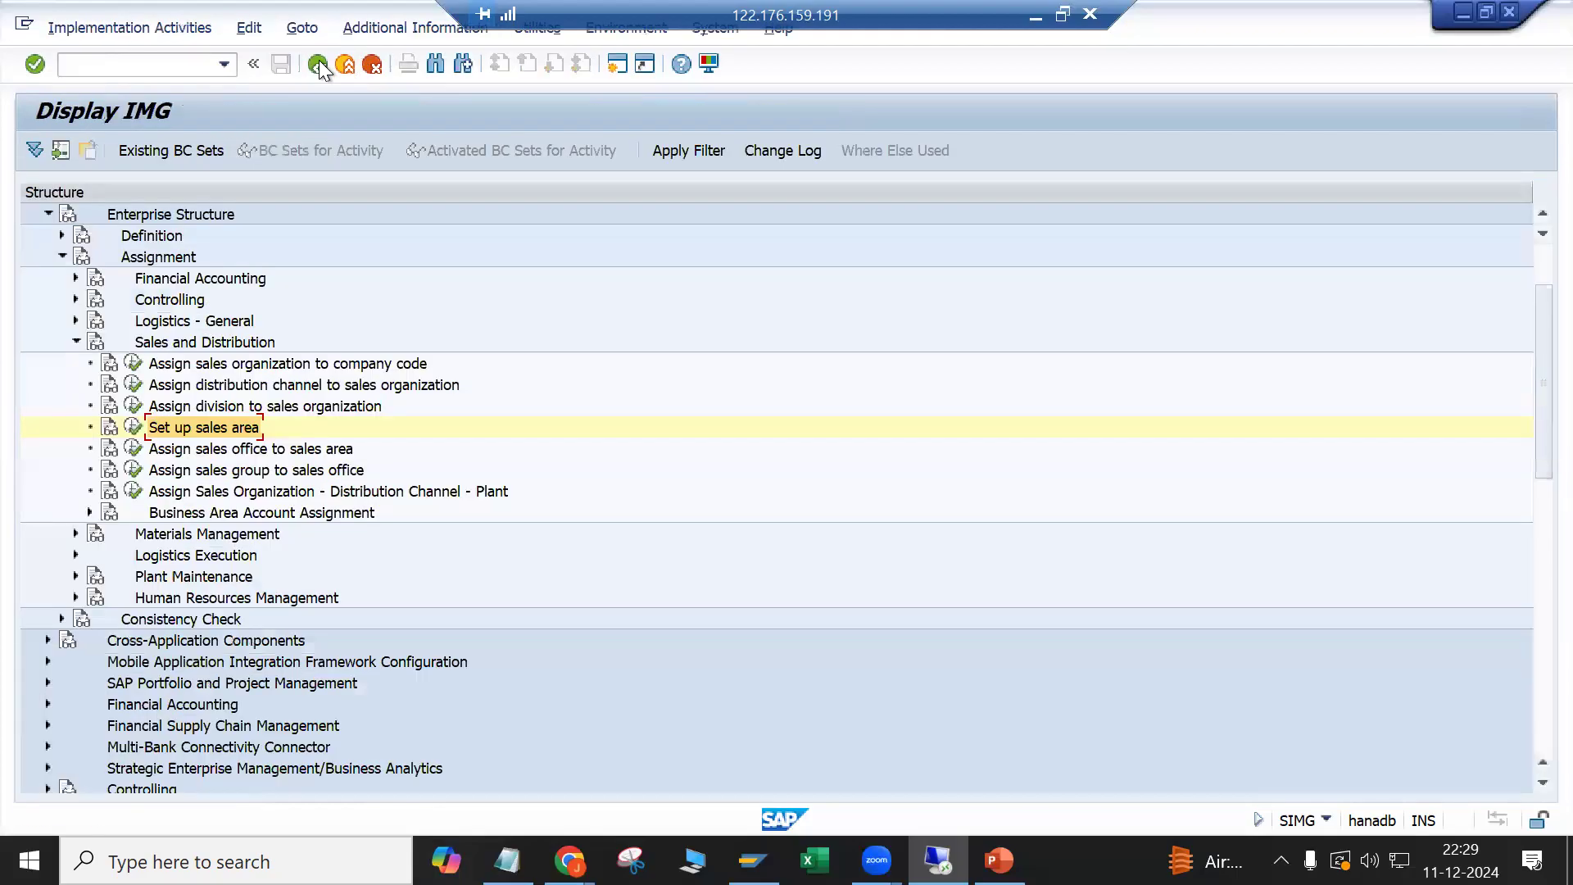
Step: Reopen Set up sales area and select the four LG01 rows in the overview table
{"action": "left_click", "coordinate": [138, 435]}
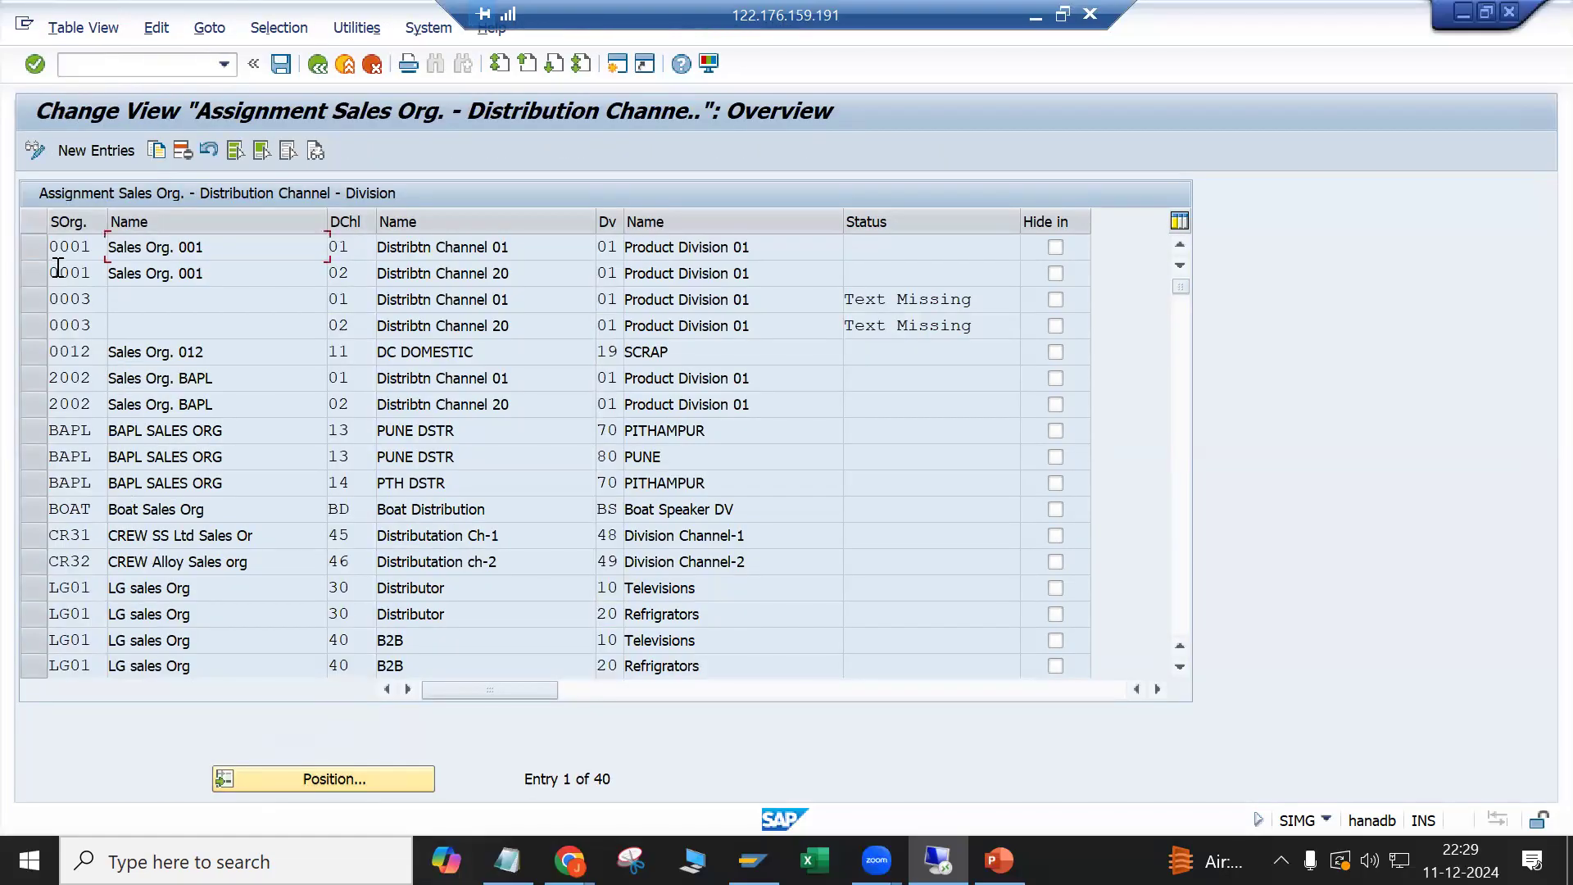
{"action": "scroll", "coordinate": [66, 631], "scroll_direction": "down", "scroll_amount": 2}
{"action": "left_click", "coordinate": [36, 431]}
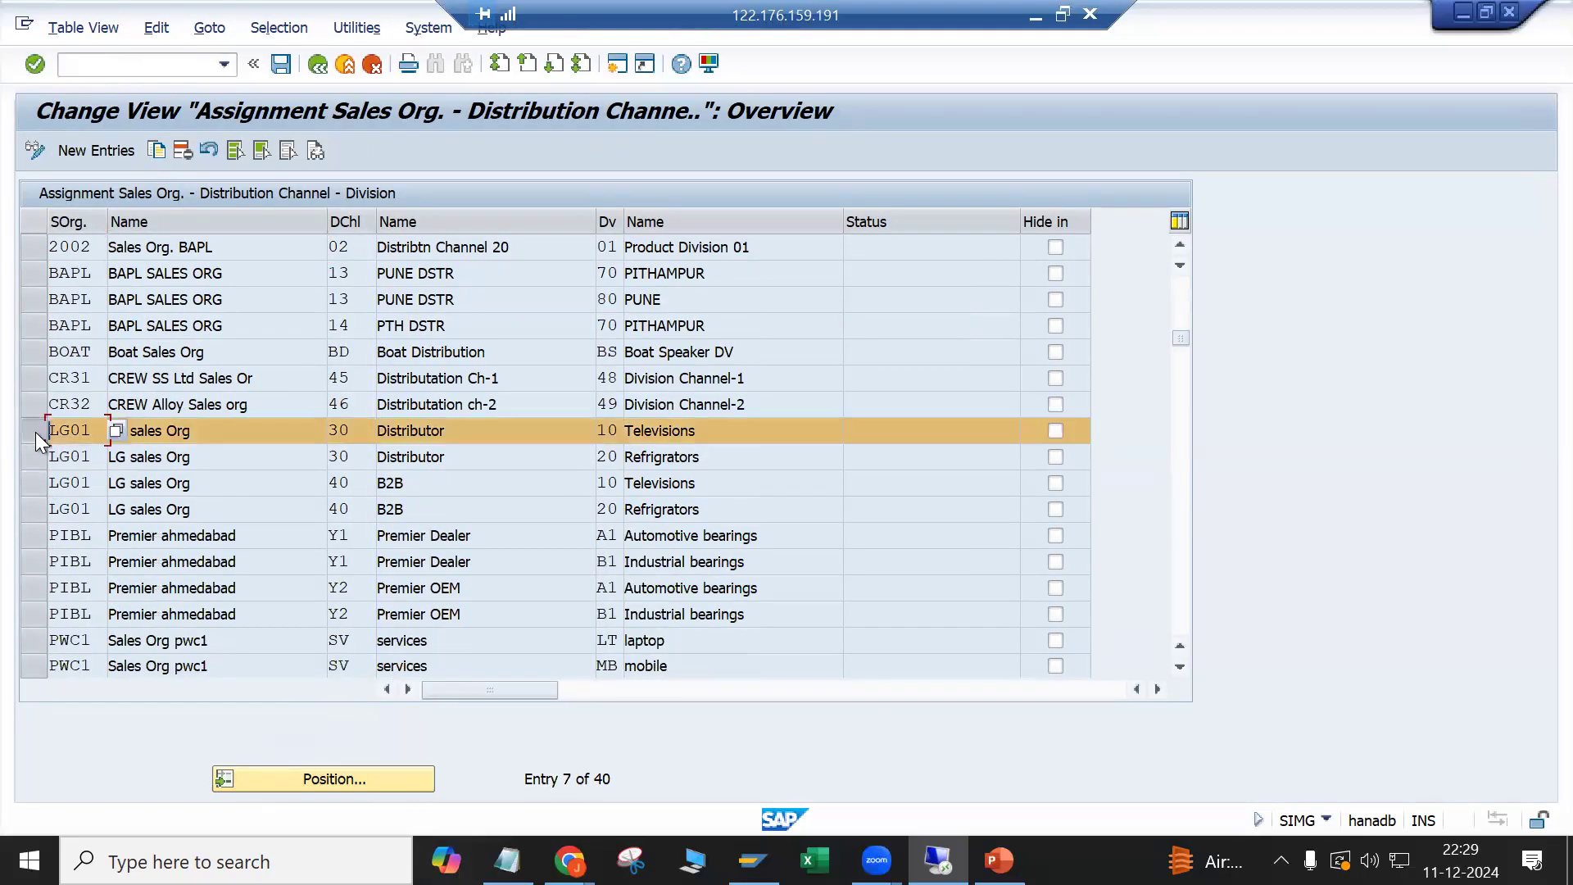
{"action": "left_click", "coordinate": [36, 456], "text": "shift"}
{"action": "left_click", "coordinate": [36, 483]}
{"action": "left_click", "coordinate": [36, 509]}
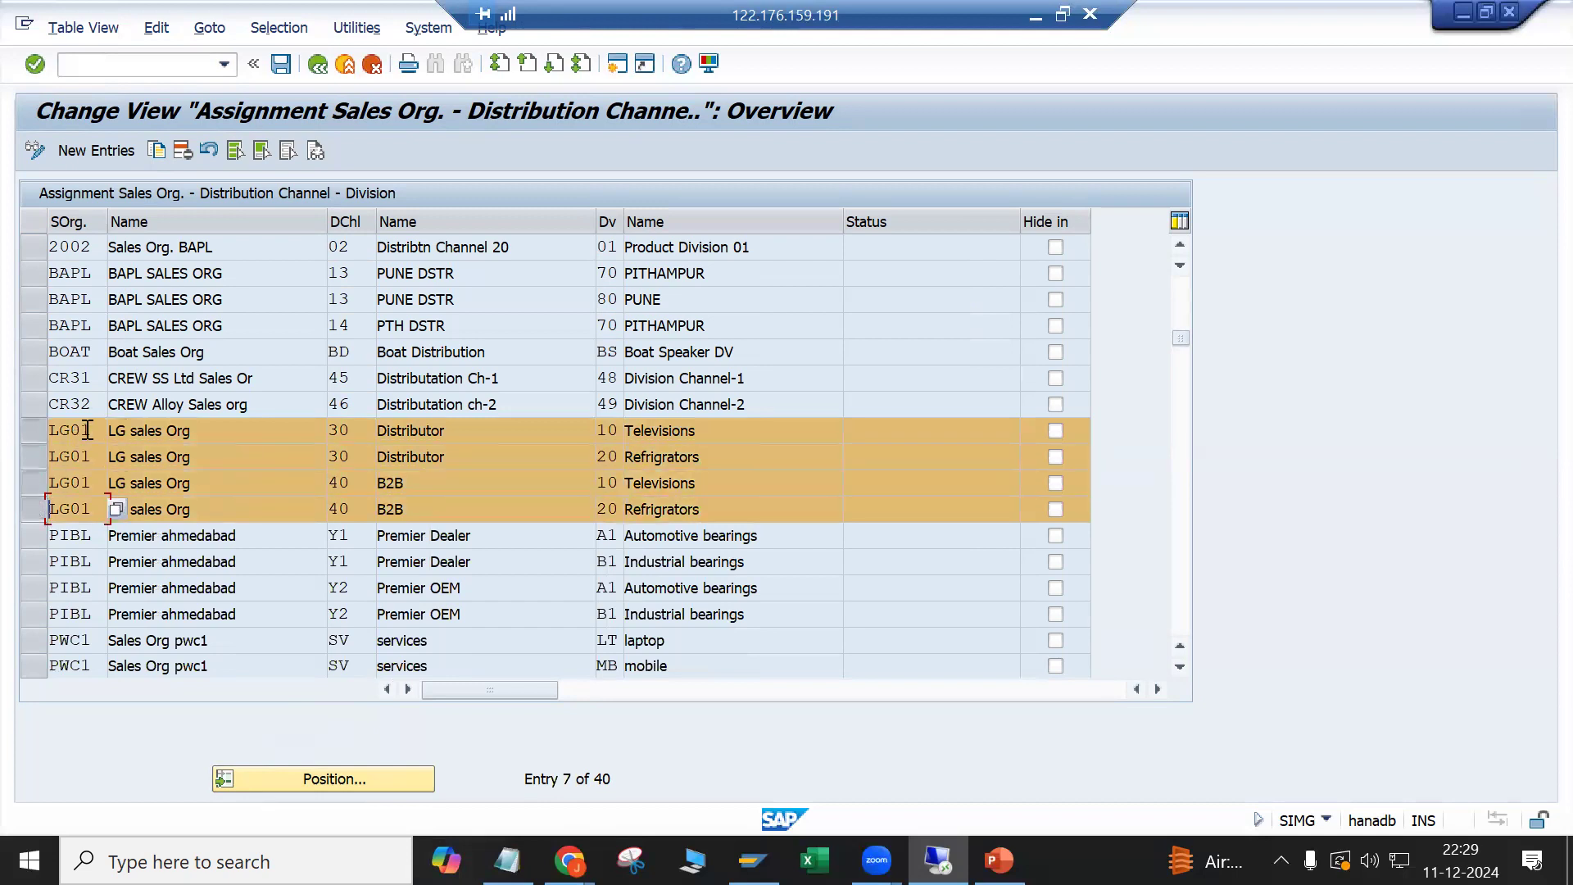
Step: Examine the sales organization, distribution channel and division combination of each LG01 sales area row
{"action": "left_click", "coordinate": [364, 431]}
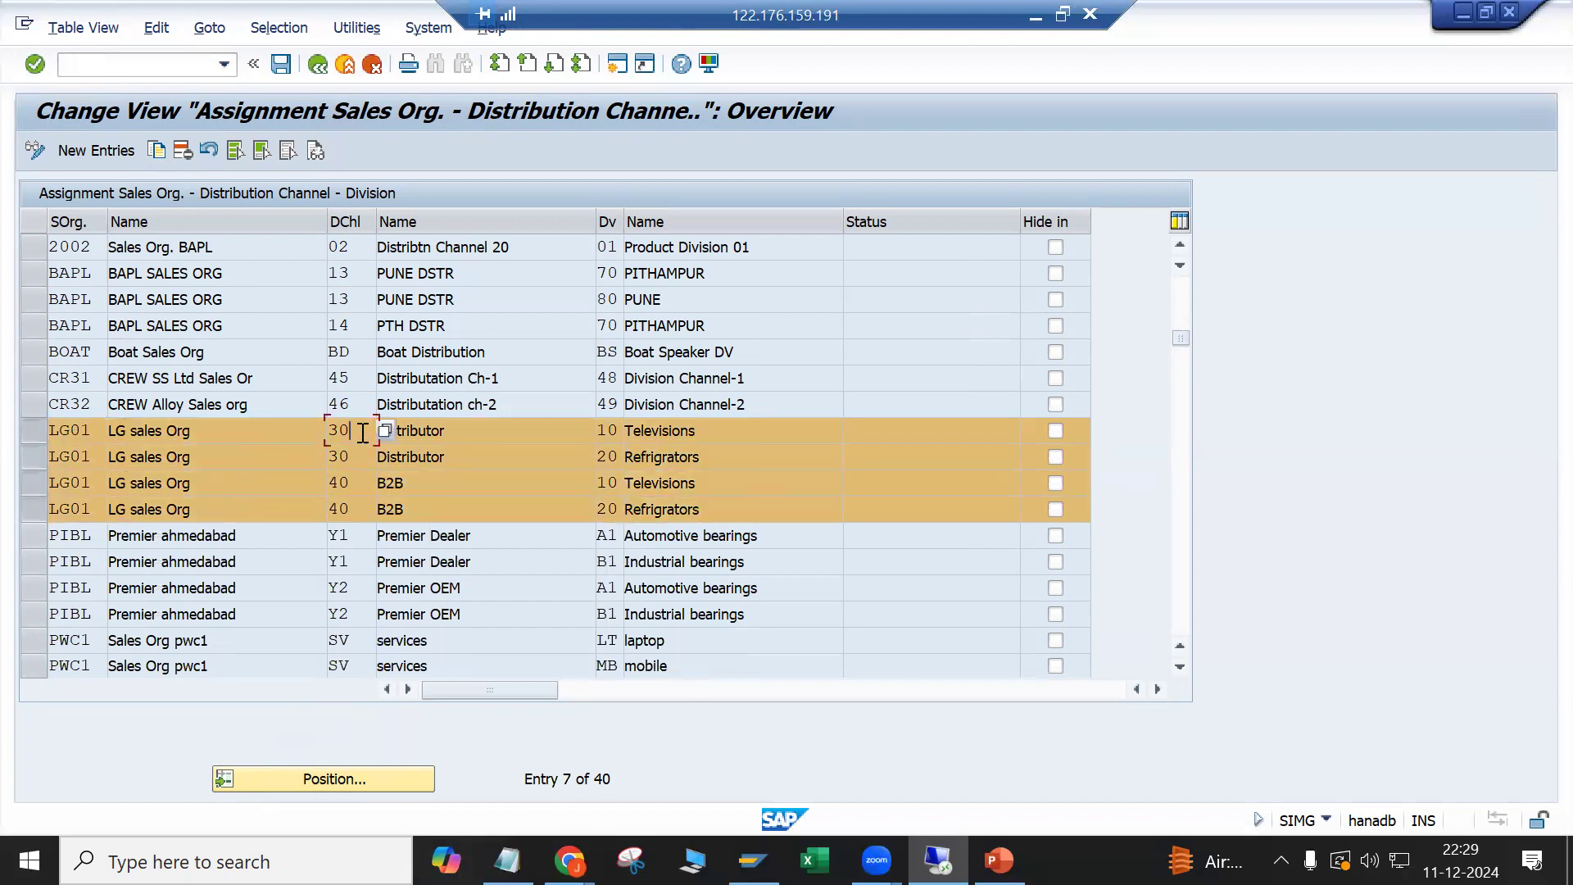
{"action": "left_click", "coordinate": [617, 433]}
{"action": "left_click", "coordinate": [99, 434]}
{"action": "left_click", "coordinate": [363, 430]}
{"action": "left_click_drag", "start_coordinate": [748, 437], "coordinate": [531, 431]}
{"action": "left_click", "coordinate": [100, 462]}
{"action": "left_click", "coordinate": [353, 464]}
{"action": "left_click_drag", "start_coordinate": [724, 466], "coordinate": [508, 455]}
{"action": "left_click", "coordinate": [681, 457]}
{"action": "left_click", "coordinate": [354, 487]}
{"action": "left_click_drag", "start_coordinate": [701, 509], "coordinate": [602, 506]}
Step: Deselect the four LG01 rows, review the first LG01 combination, and return to the IMG
{"action": "left_click", "coordinate": [23, 435]}
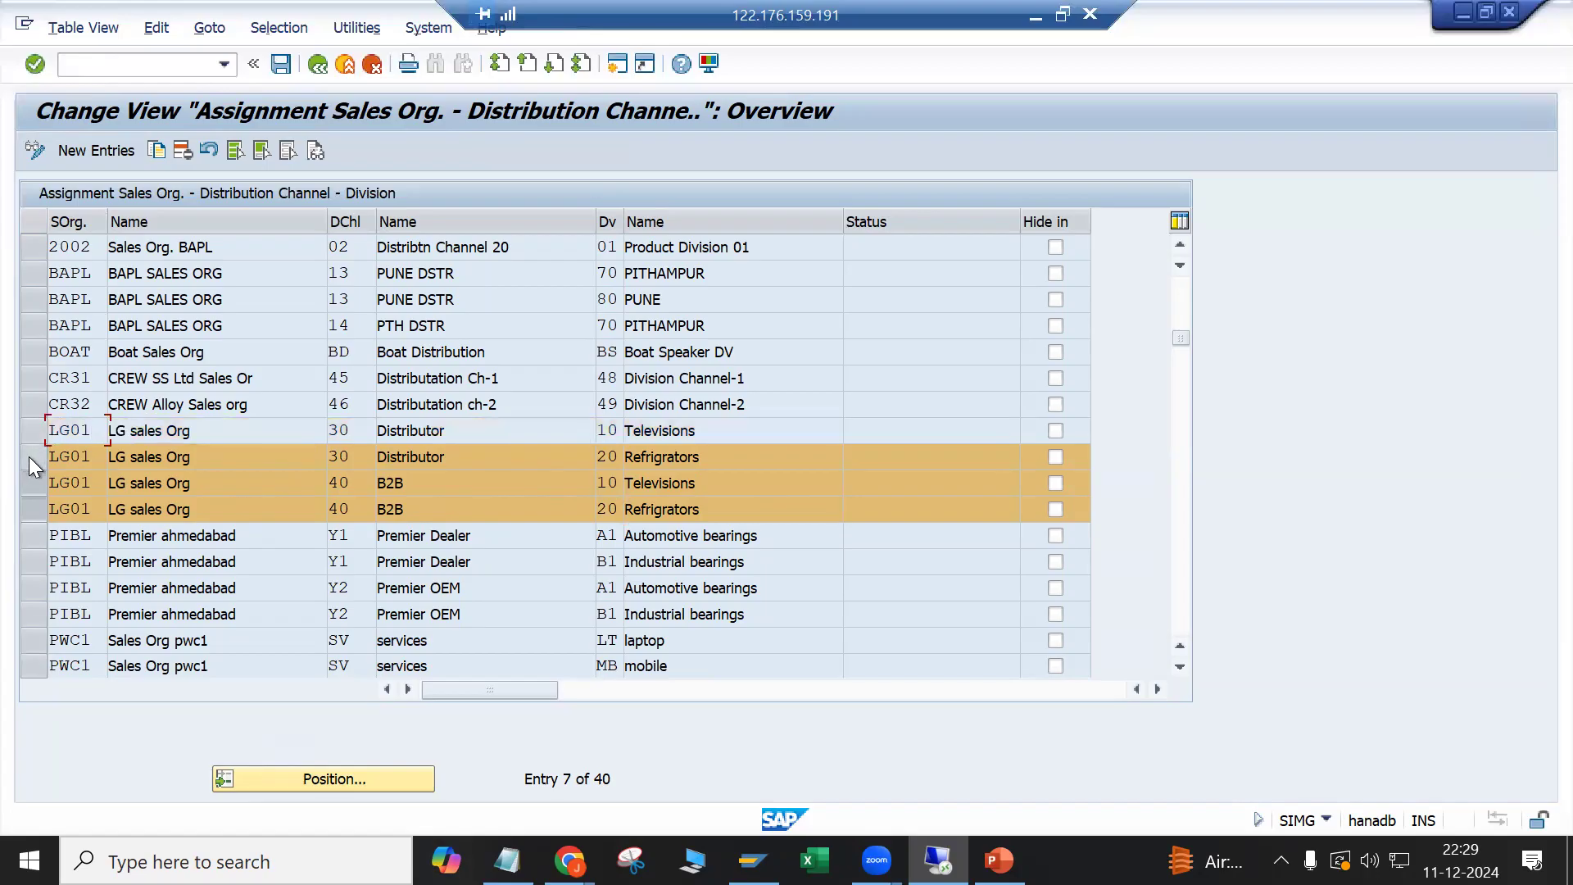
{"action": "left_click", "coordinate": [28, 455]}
{"action": "left_click", "coordinate": [29, 483]}
{"action": "left_click", "coordinate": [31, 509]}
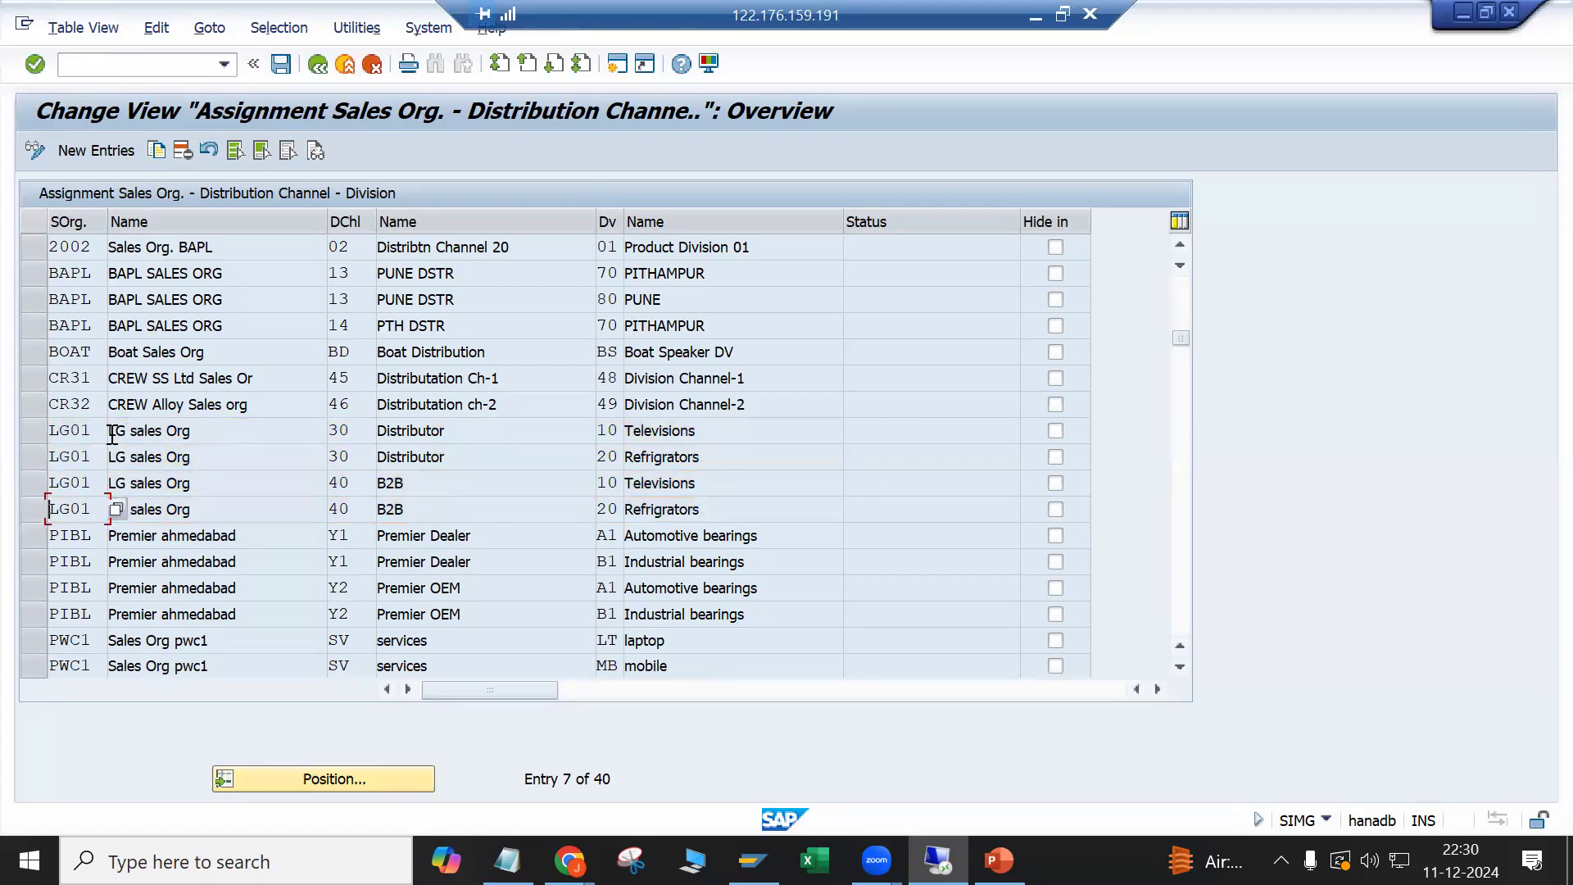
{"action": "left_click", "coordinate": [51, 433]}
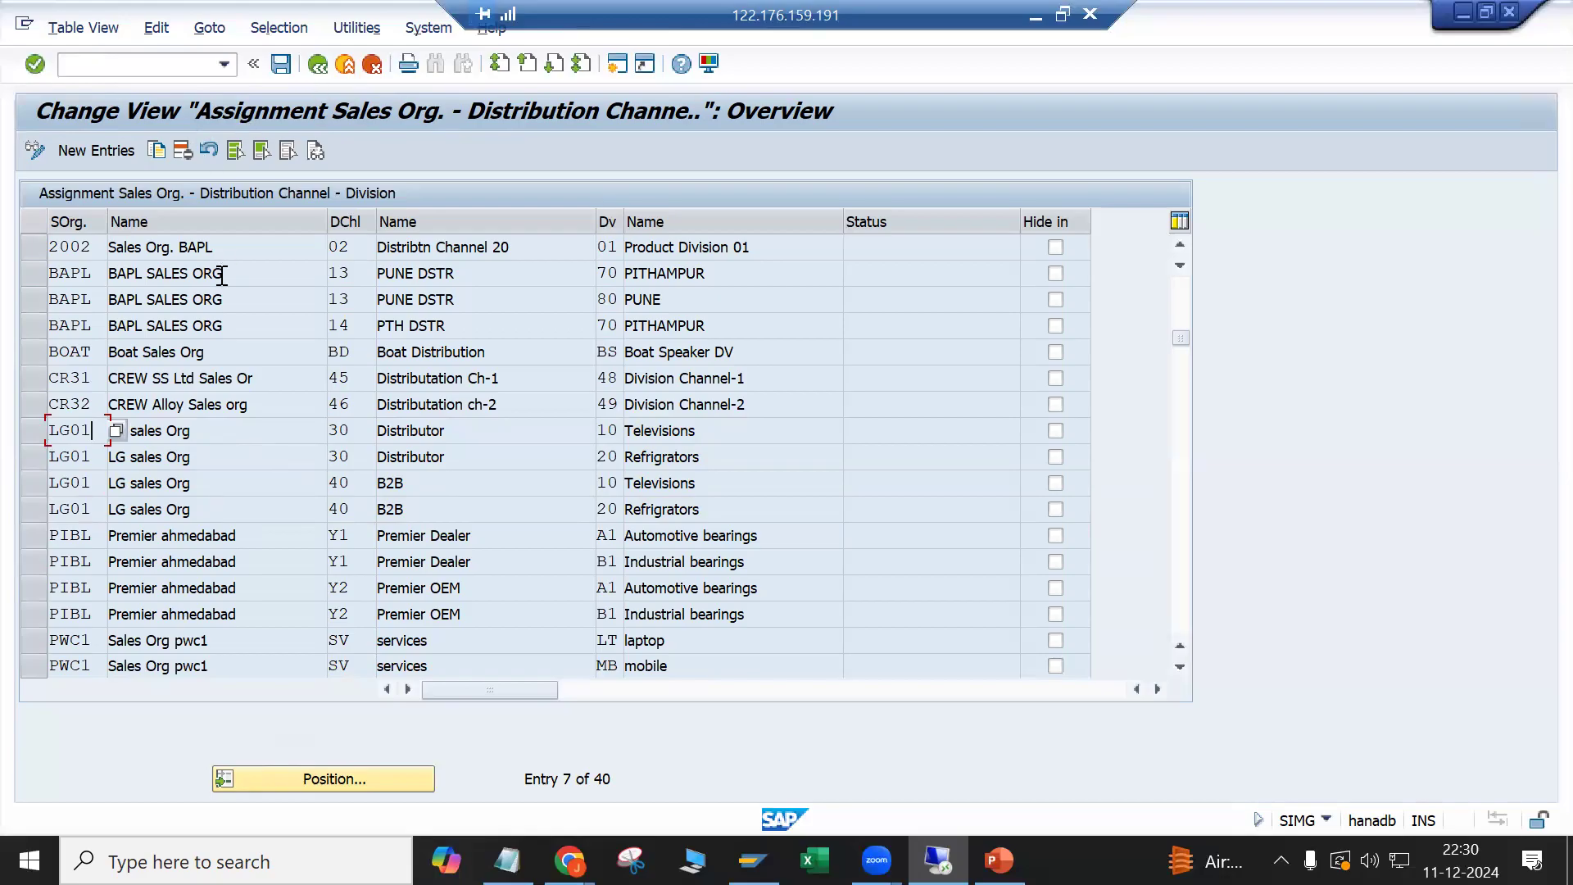
{"action": "left_click_drag", "start_coordinate": [86, 433], "coordinate": [13, 414]}
{"action": "left_click", "coordinate": [330, 432]}
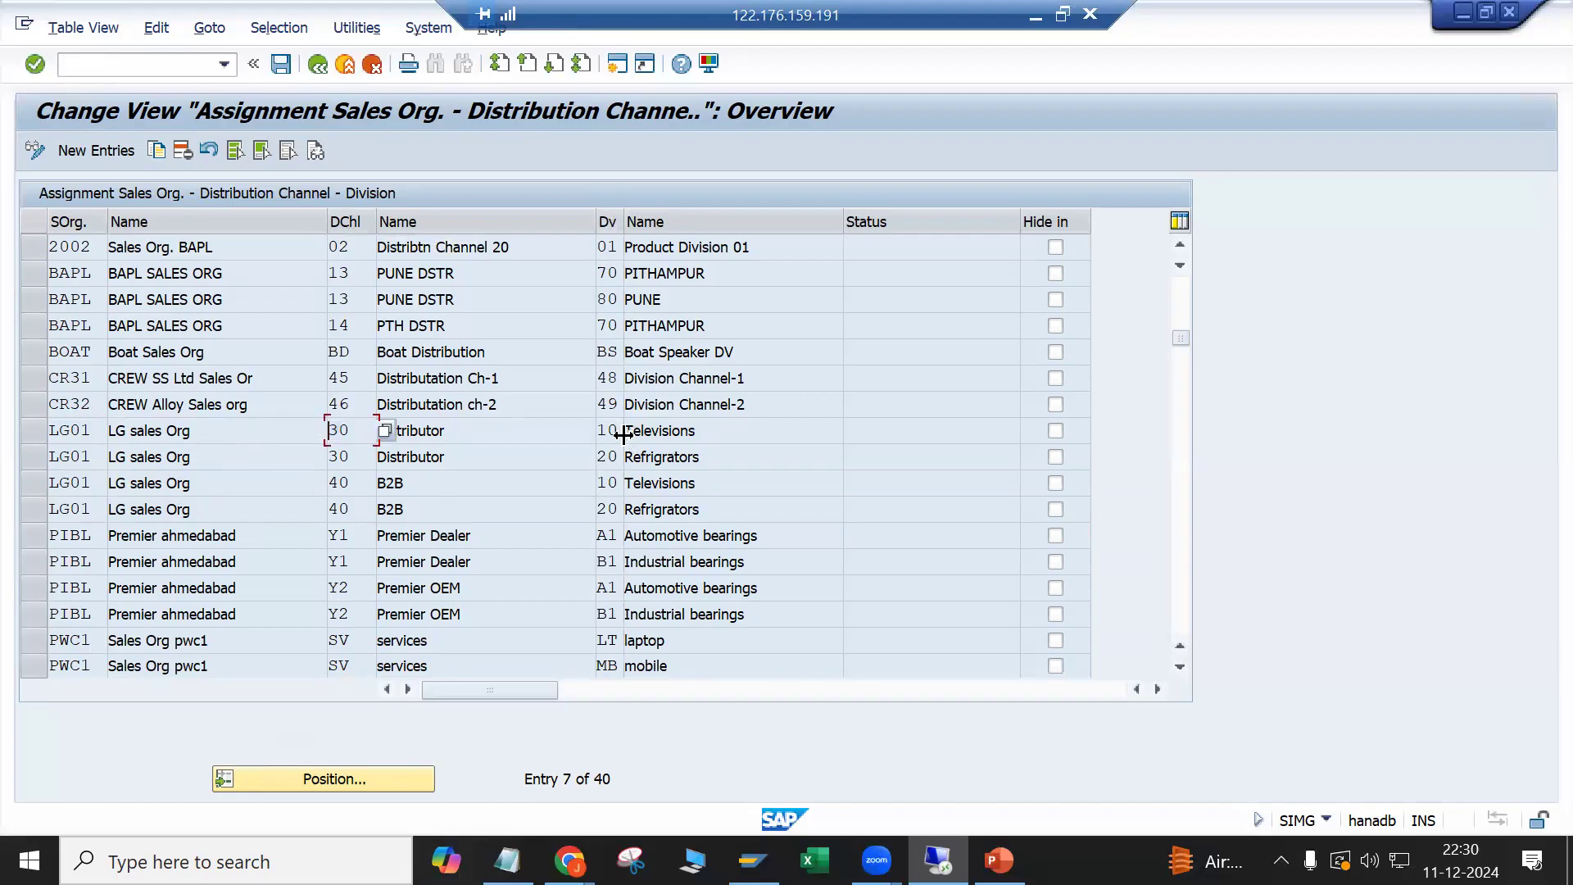
{"action": "left_click_drag", "start_coordinate": [624, 213], "coordinate": [647, 214]}
{"action": "left_click", "coordinate": [319, 65]}
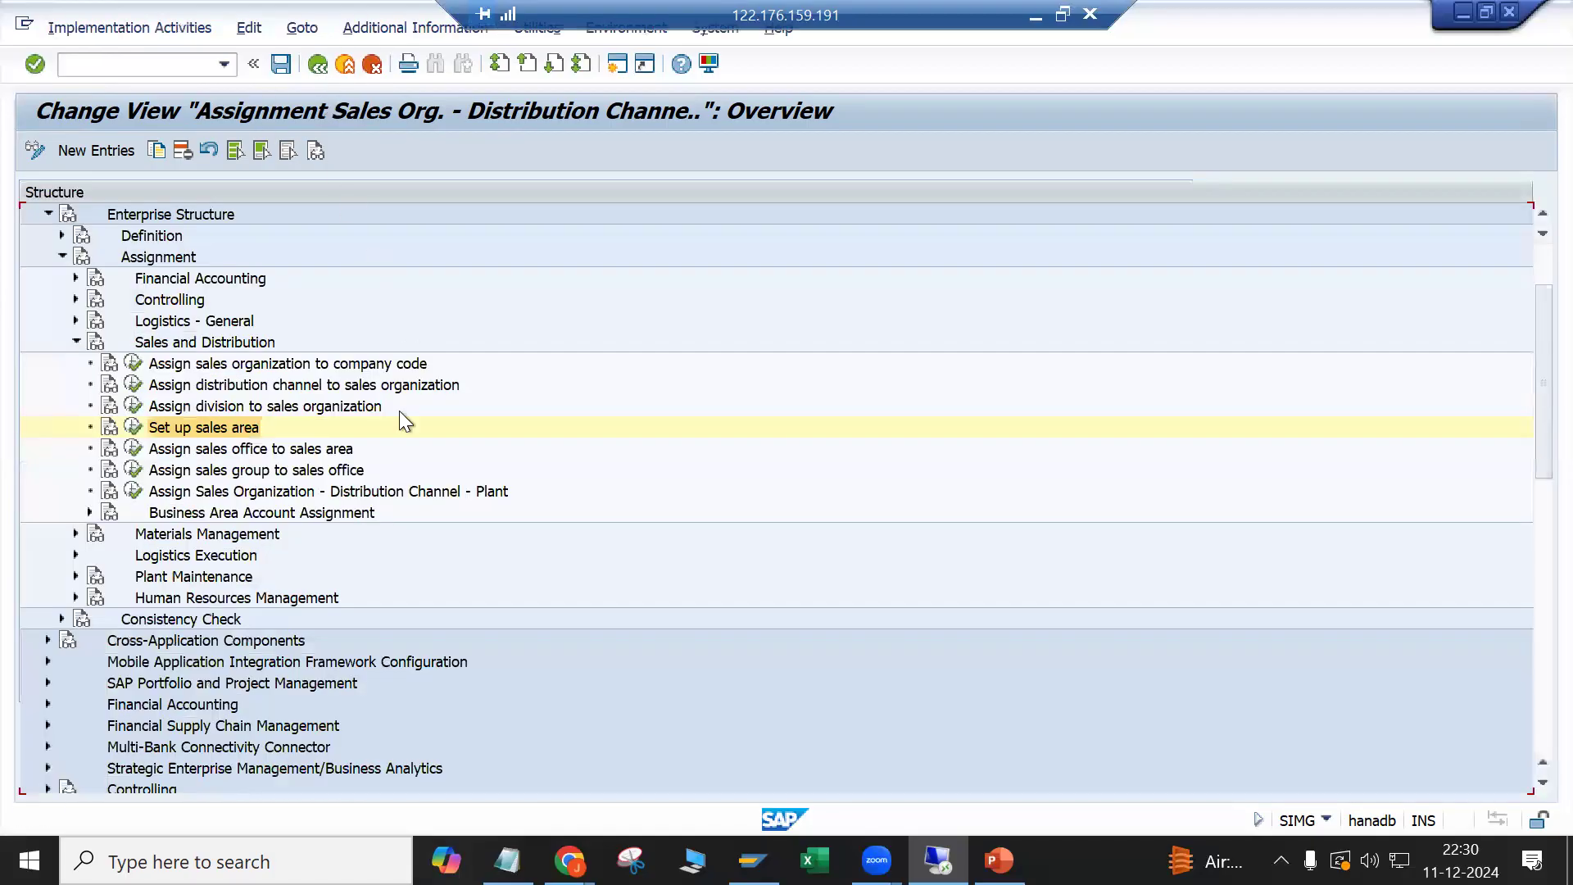
Step: Review the remaining Sales and Distribution assignment activities and expand Logistics Execution under Assignment in the IMG
{"action": "left_click", "coordinate": [197, 453]}
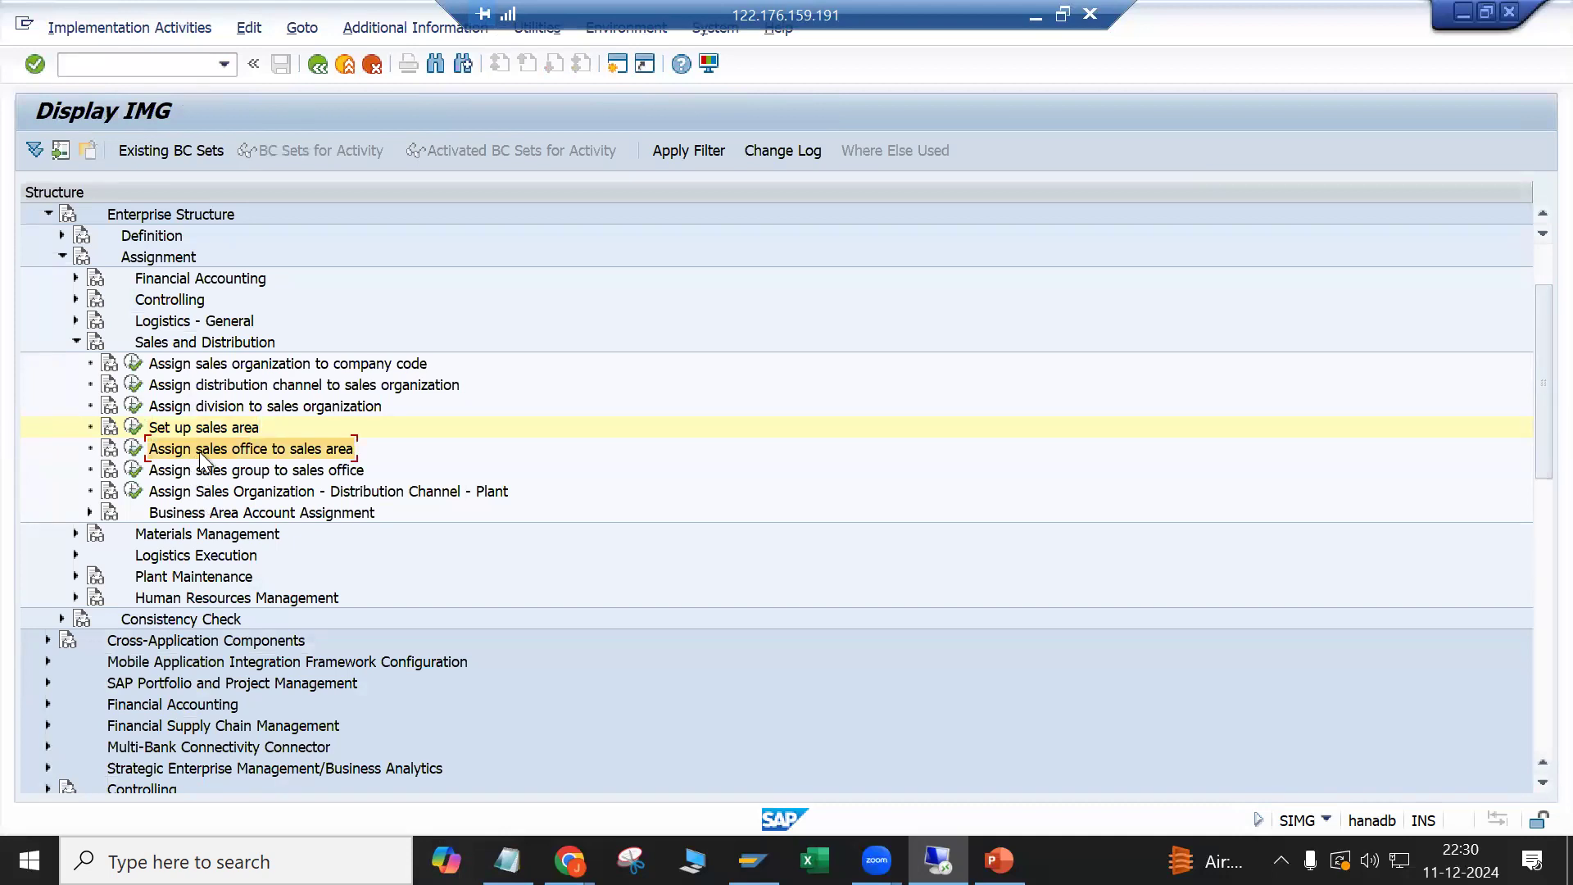
{"action": "scroll", "coordinate": [205, 475], "scroll_direction": "down", "scroll_amount": 1}
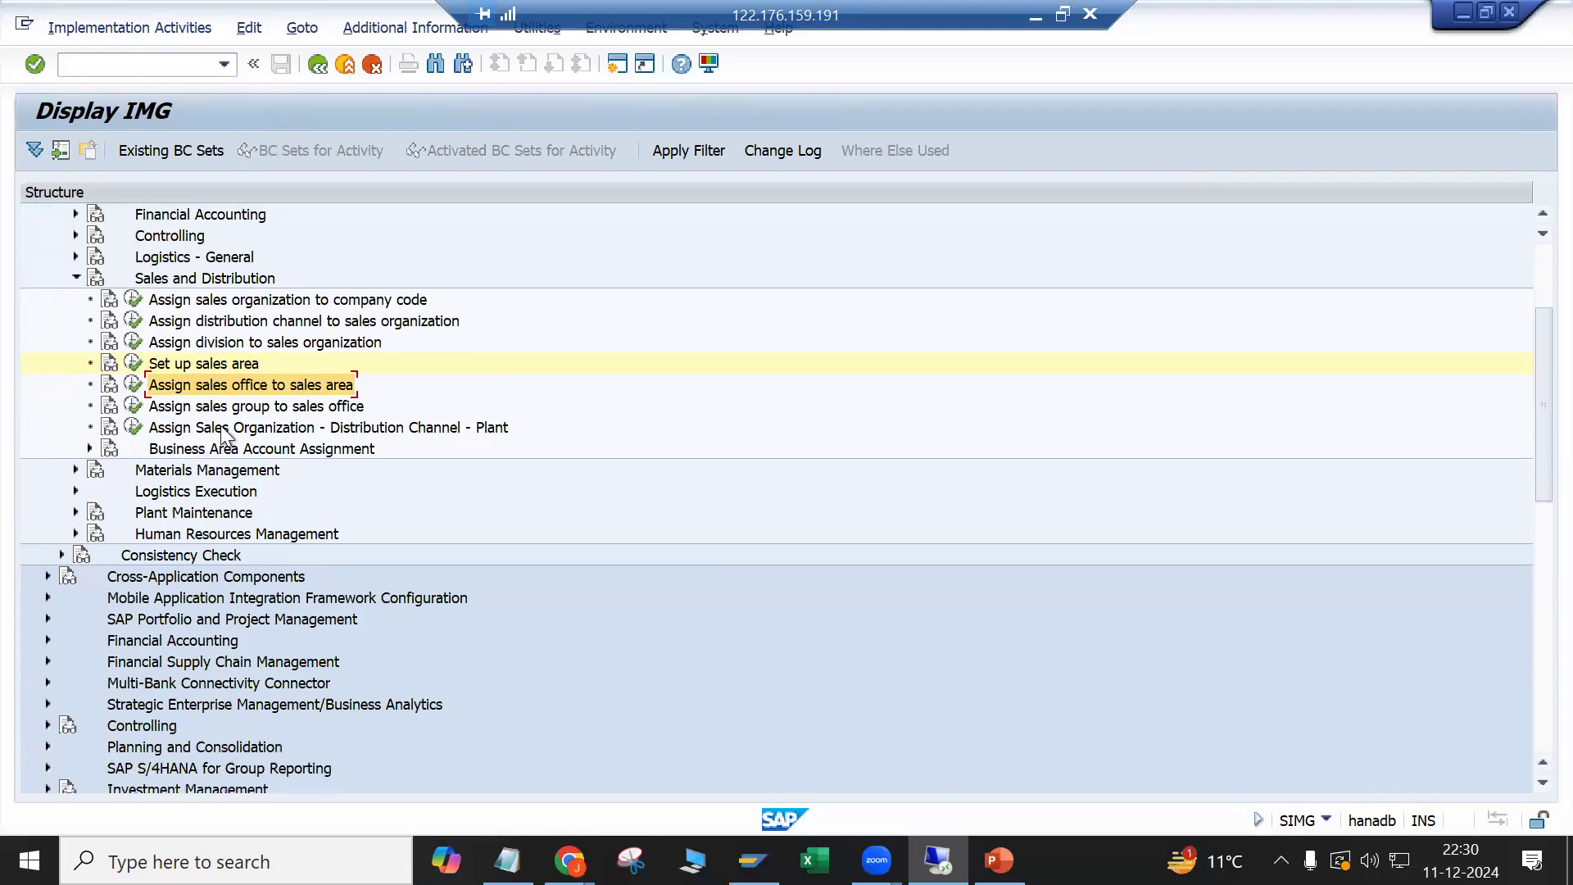
{"action": "left_click", "coordinate": [231, 429]}
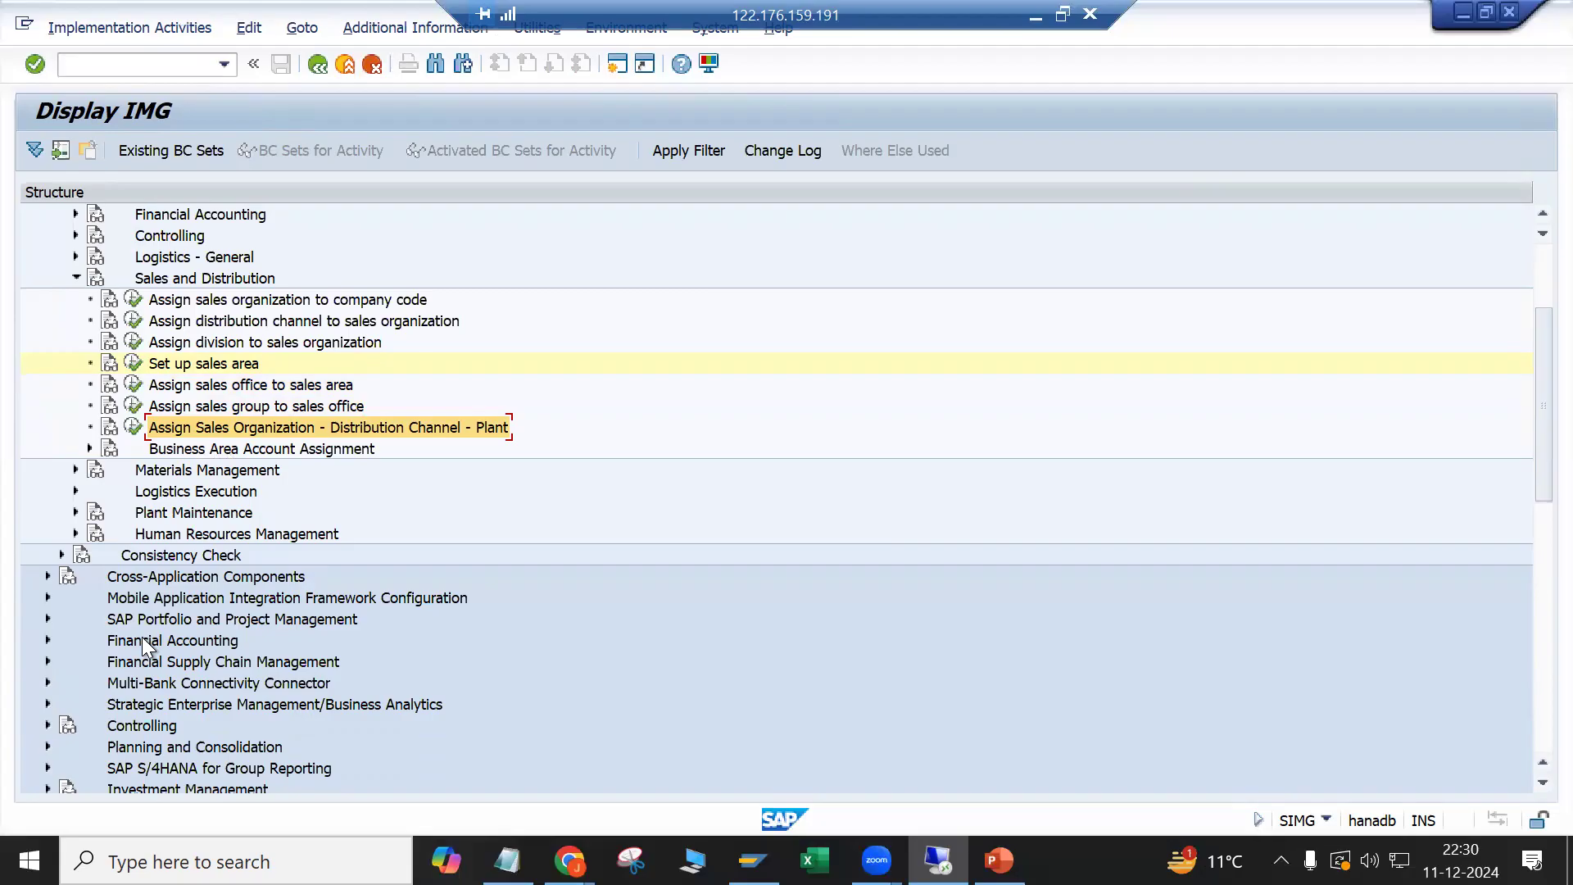
{"action": "left_click", "coordinate": [75, 490]}
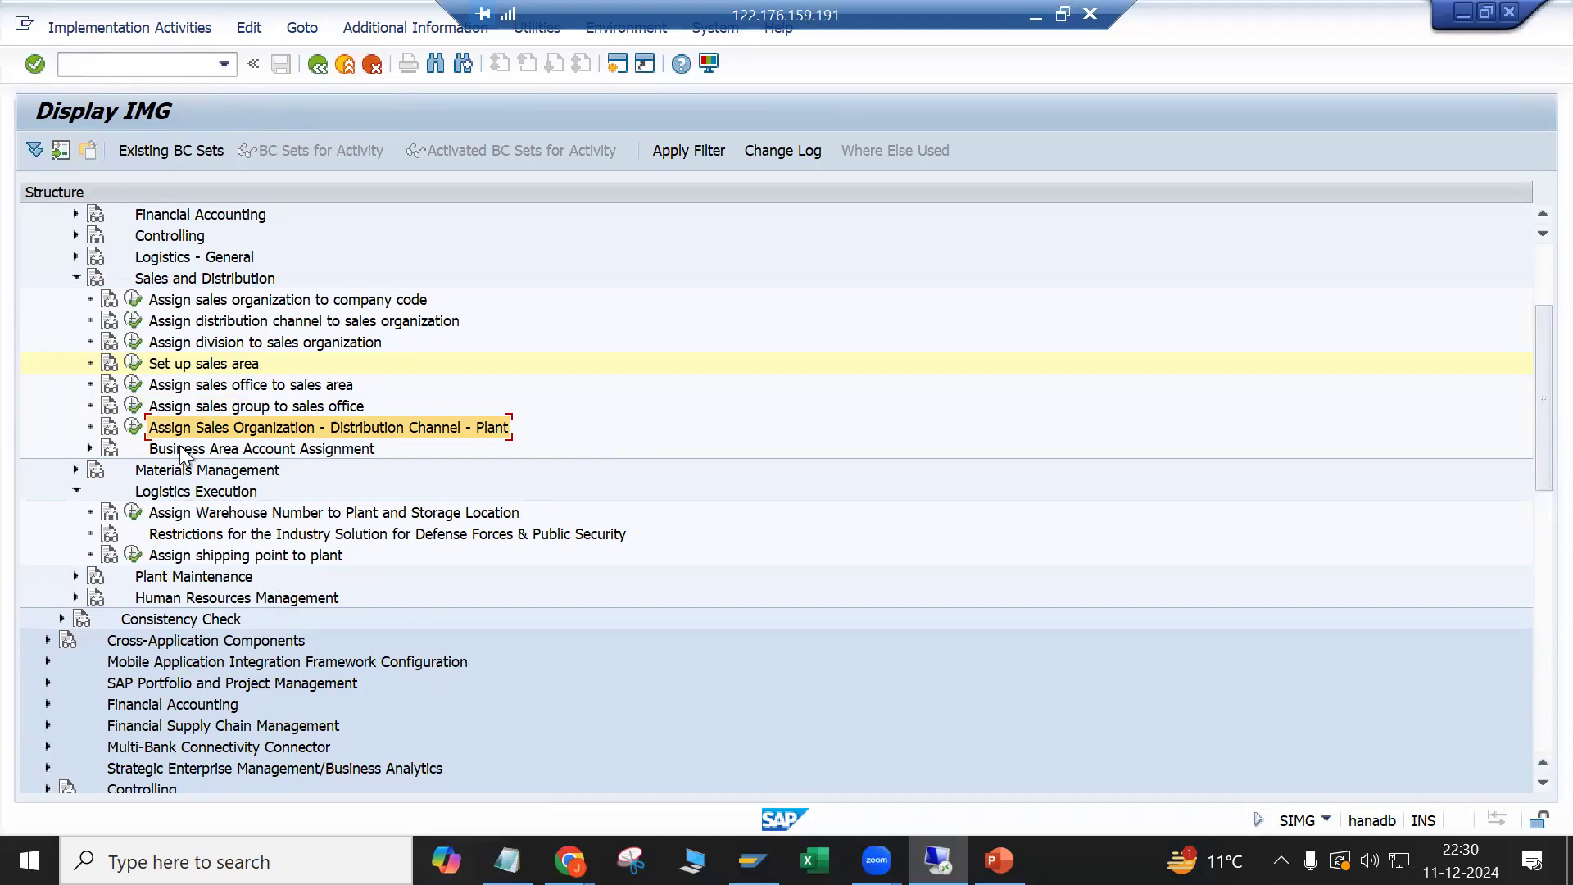
{"action": "left_click", "coordinate": [183, 364]}
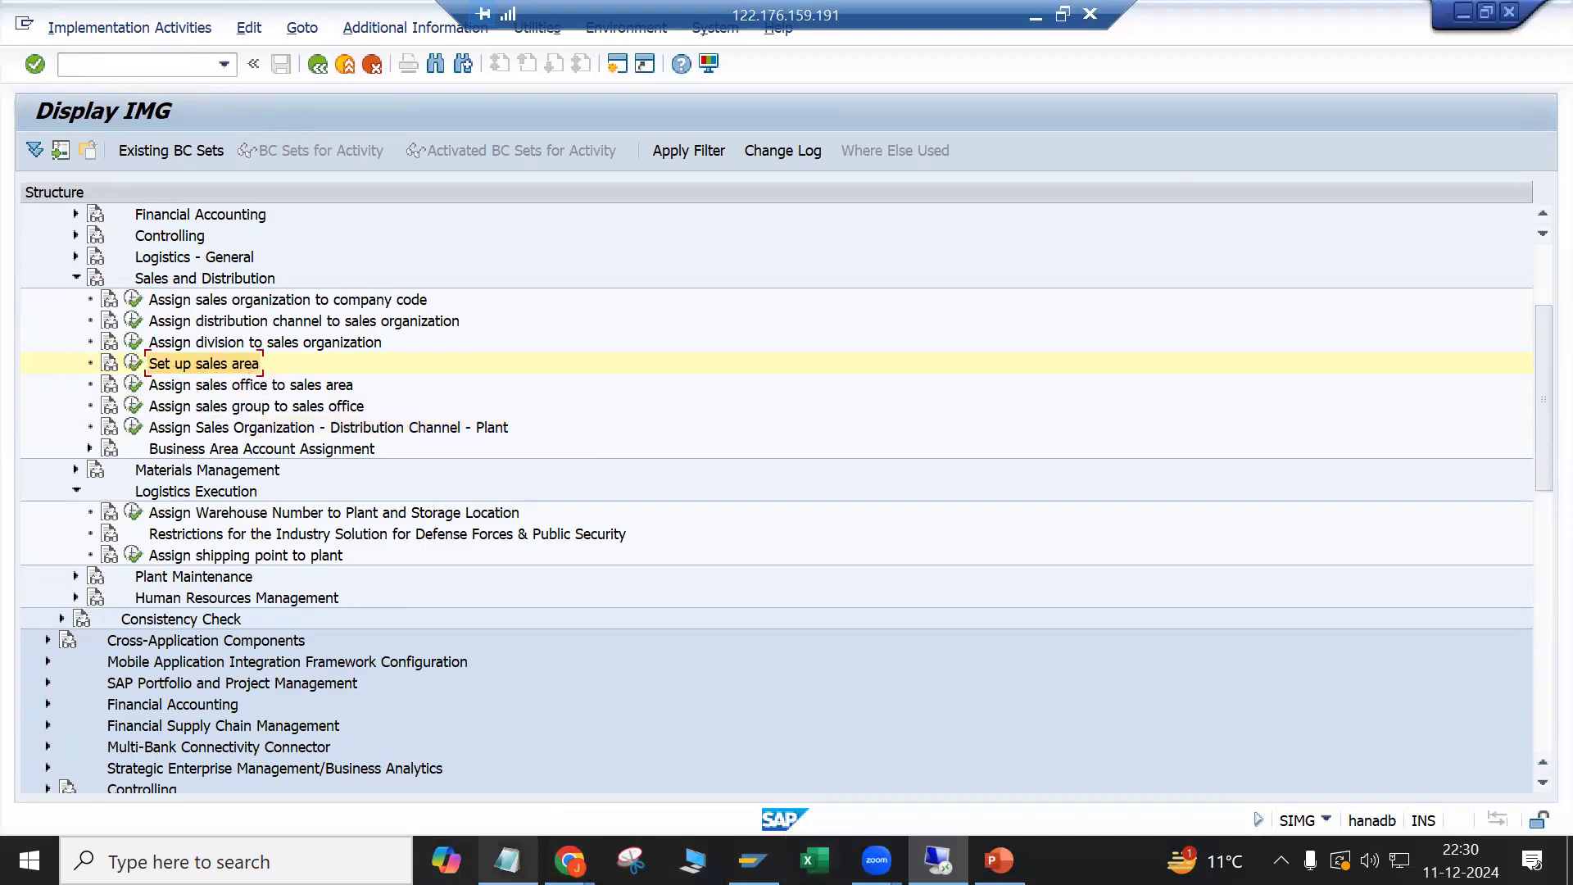
Step: Switch to the Google Meet call in Chrome and stop presenting the screen
{"action": "mouse_move", "coordinate": [508, 860]}
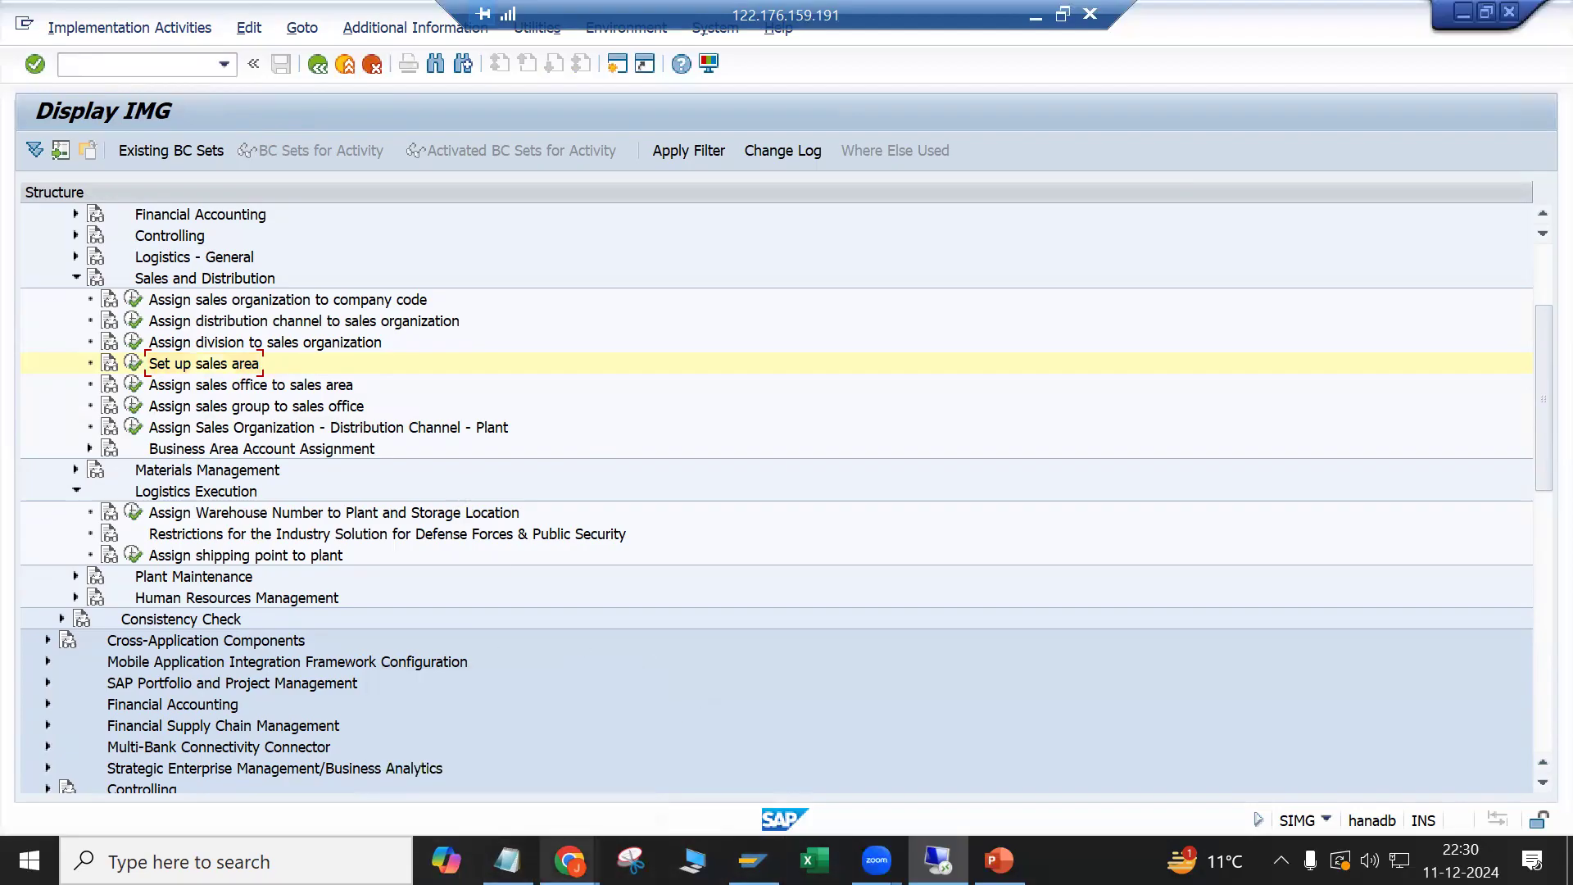
{"action": "mouse_move", "coordinate": [569, 860]}
{"action": "left_click", "coordinate": [453, 797]}
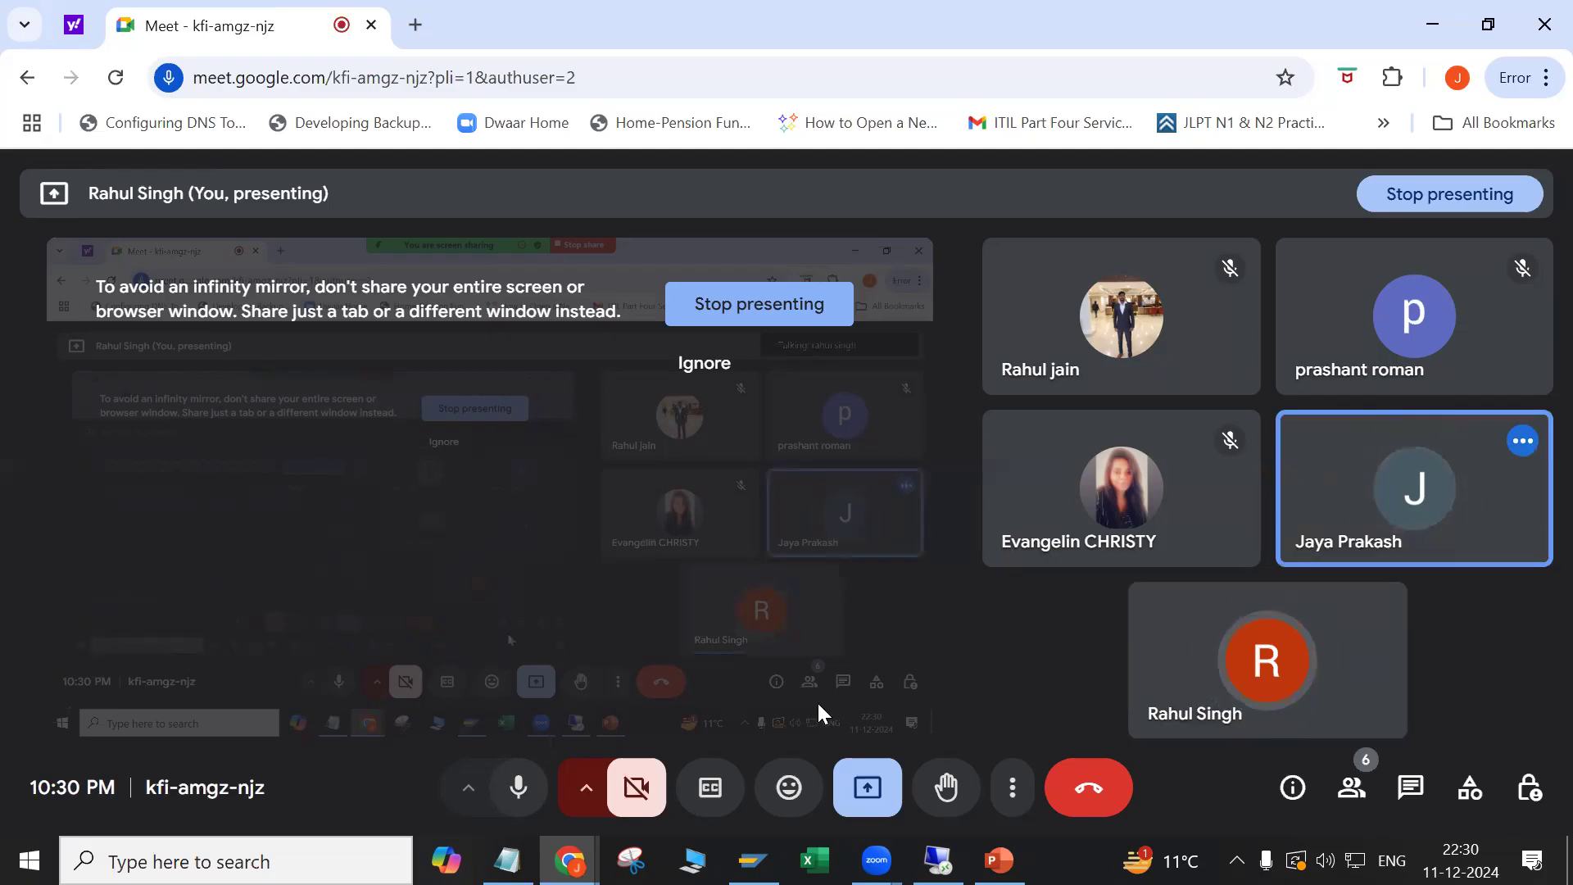
{"action": "left_click", "coordinate": [875, 793]}
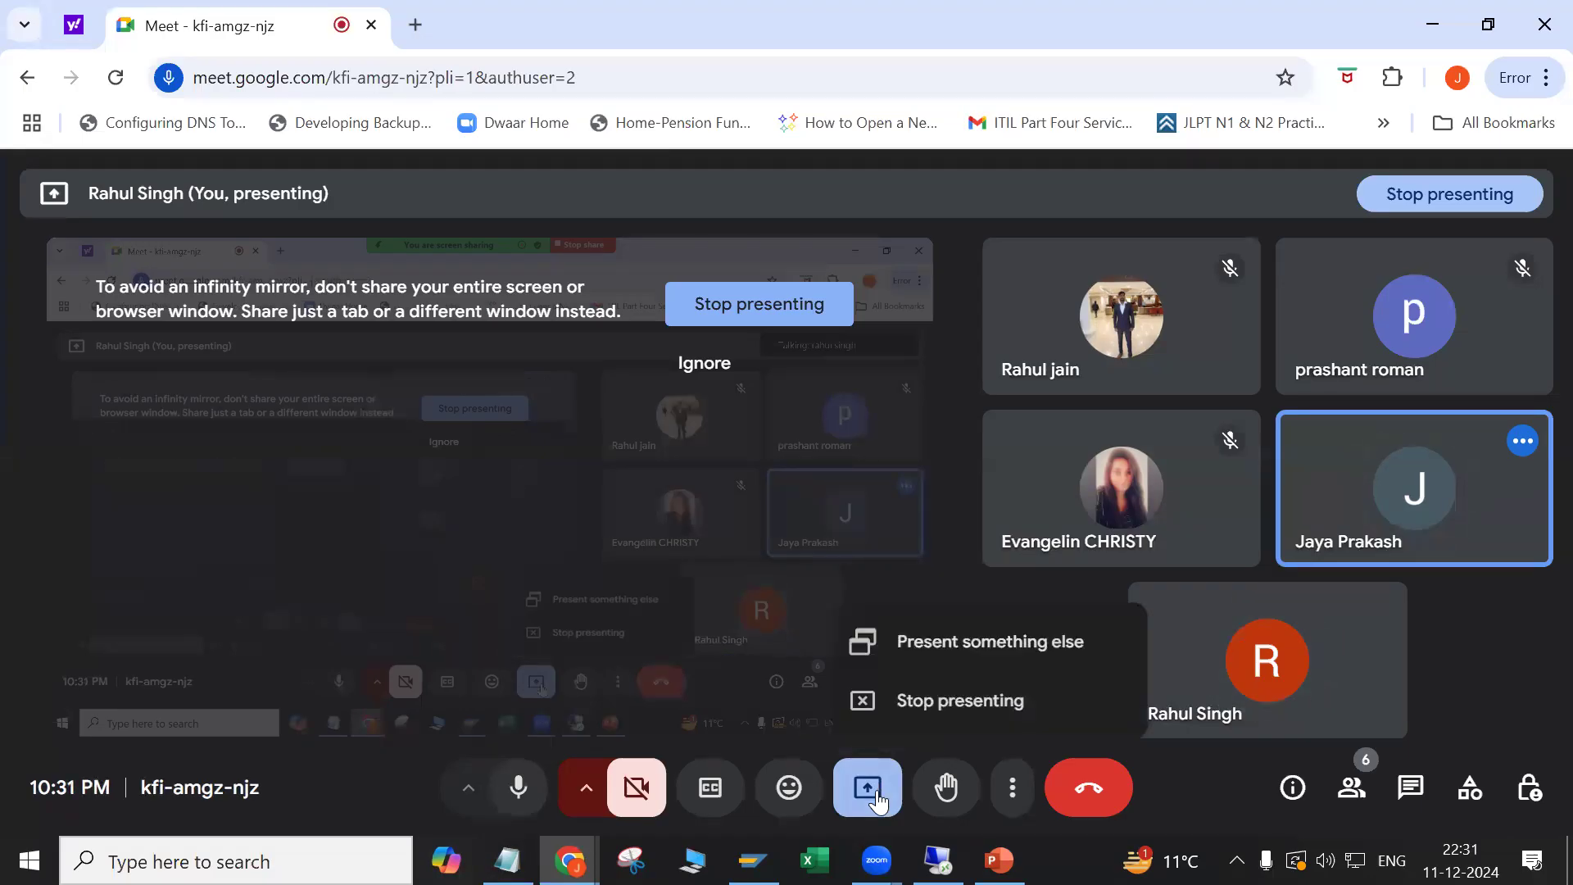
{"action": "left_click", "coordinate": [911, 704]}
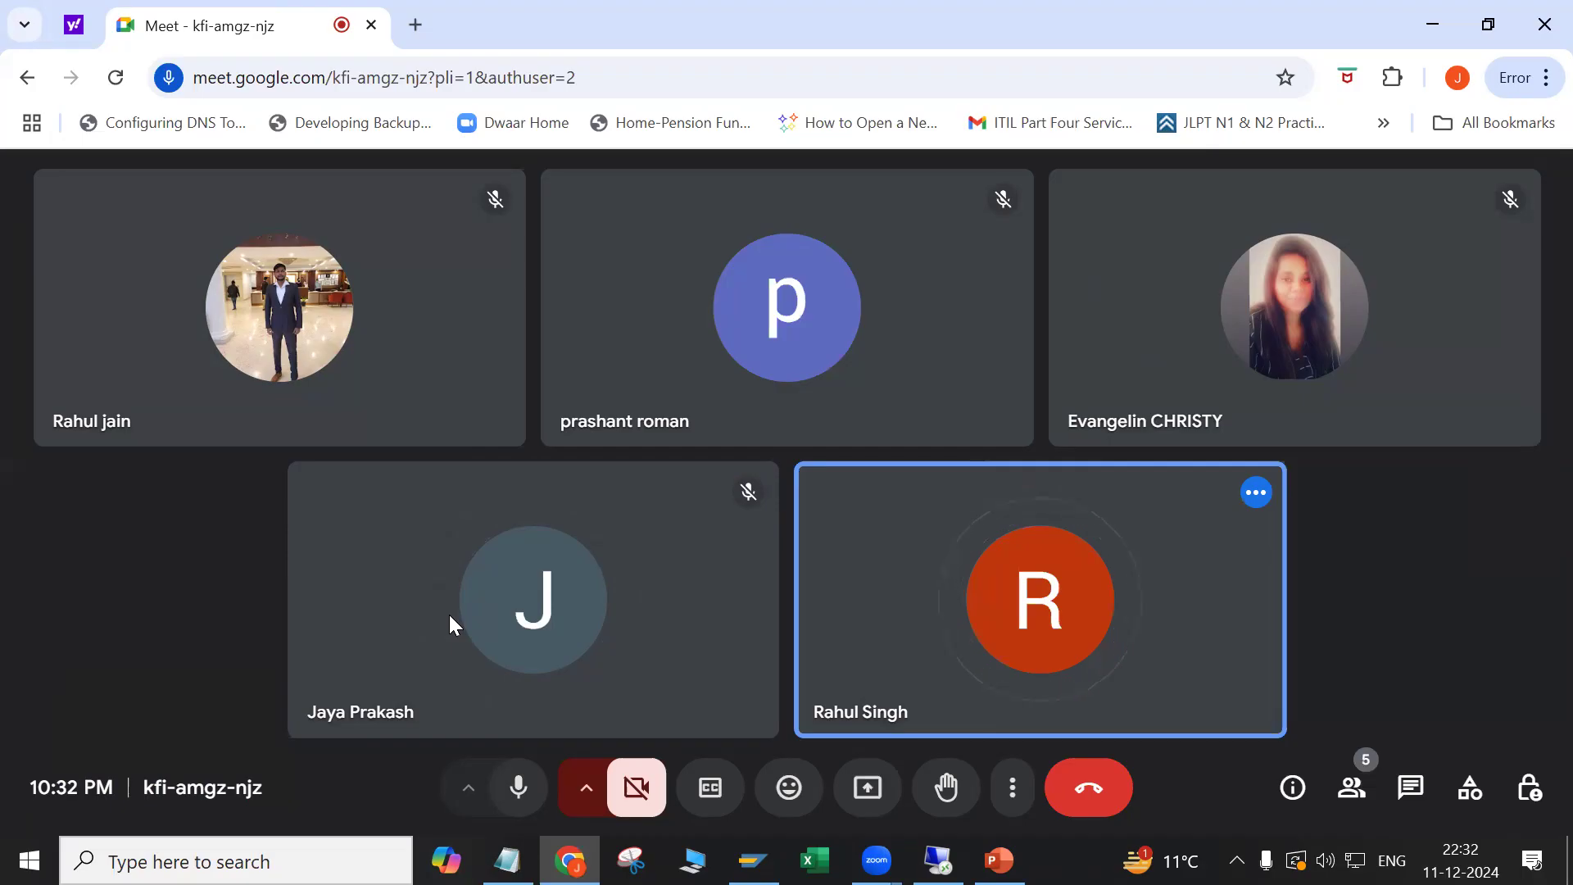
Step: Check the December 2024 dates in the system calendar, and close the calendar to return to the call
{"action": "mouse_move", "coordinate": [512, 672]}
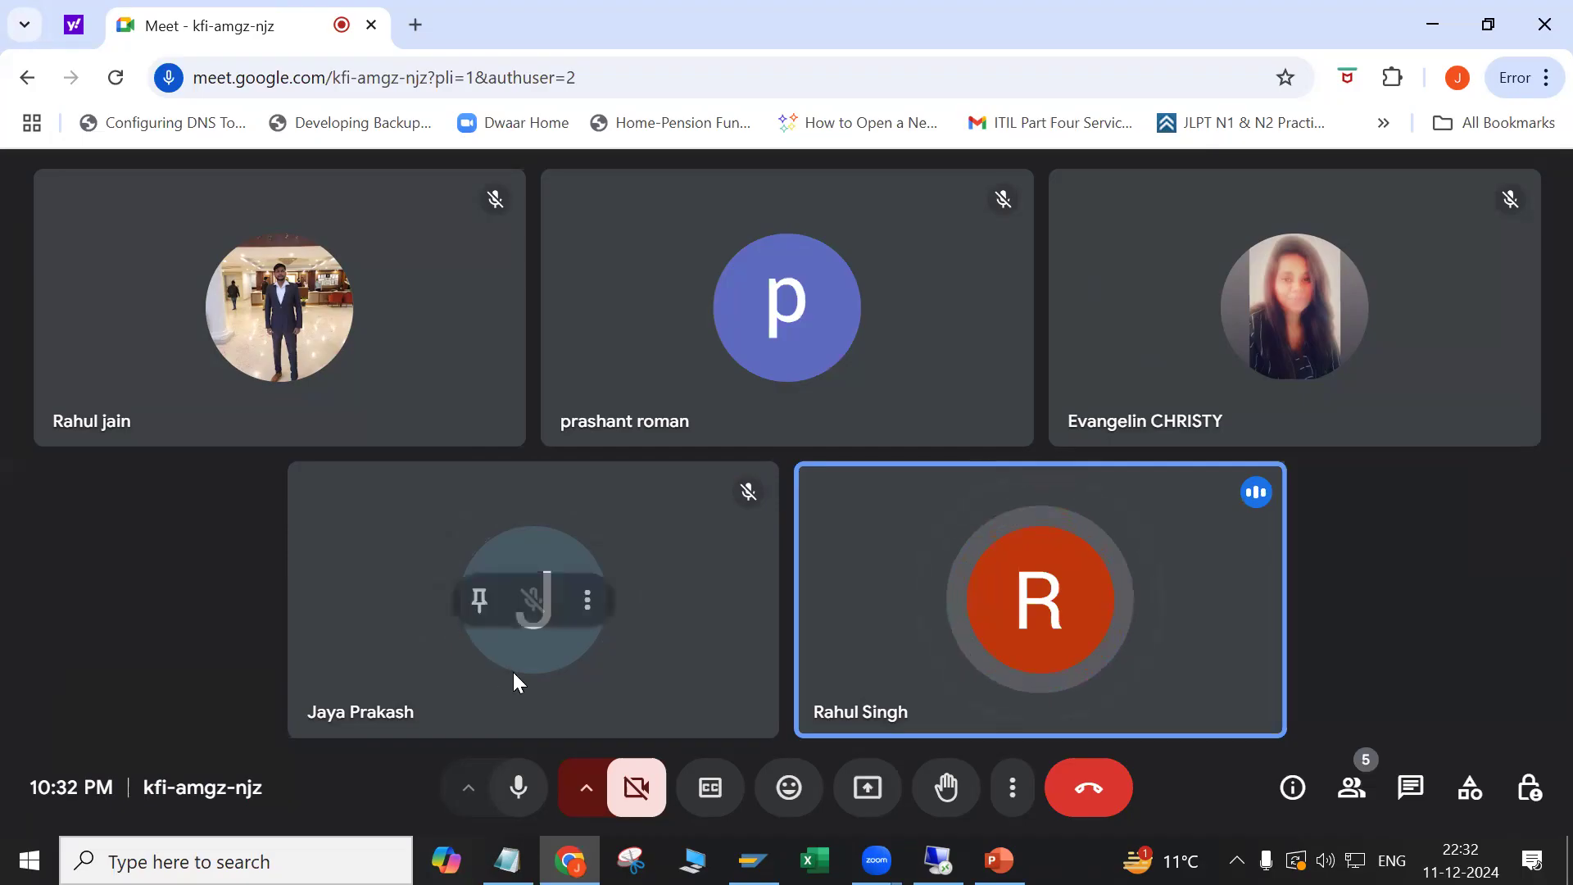
{"action": "mouse_move", "coordinate": [868, 579]}
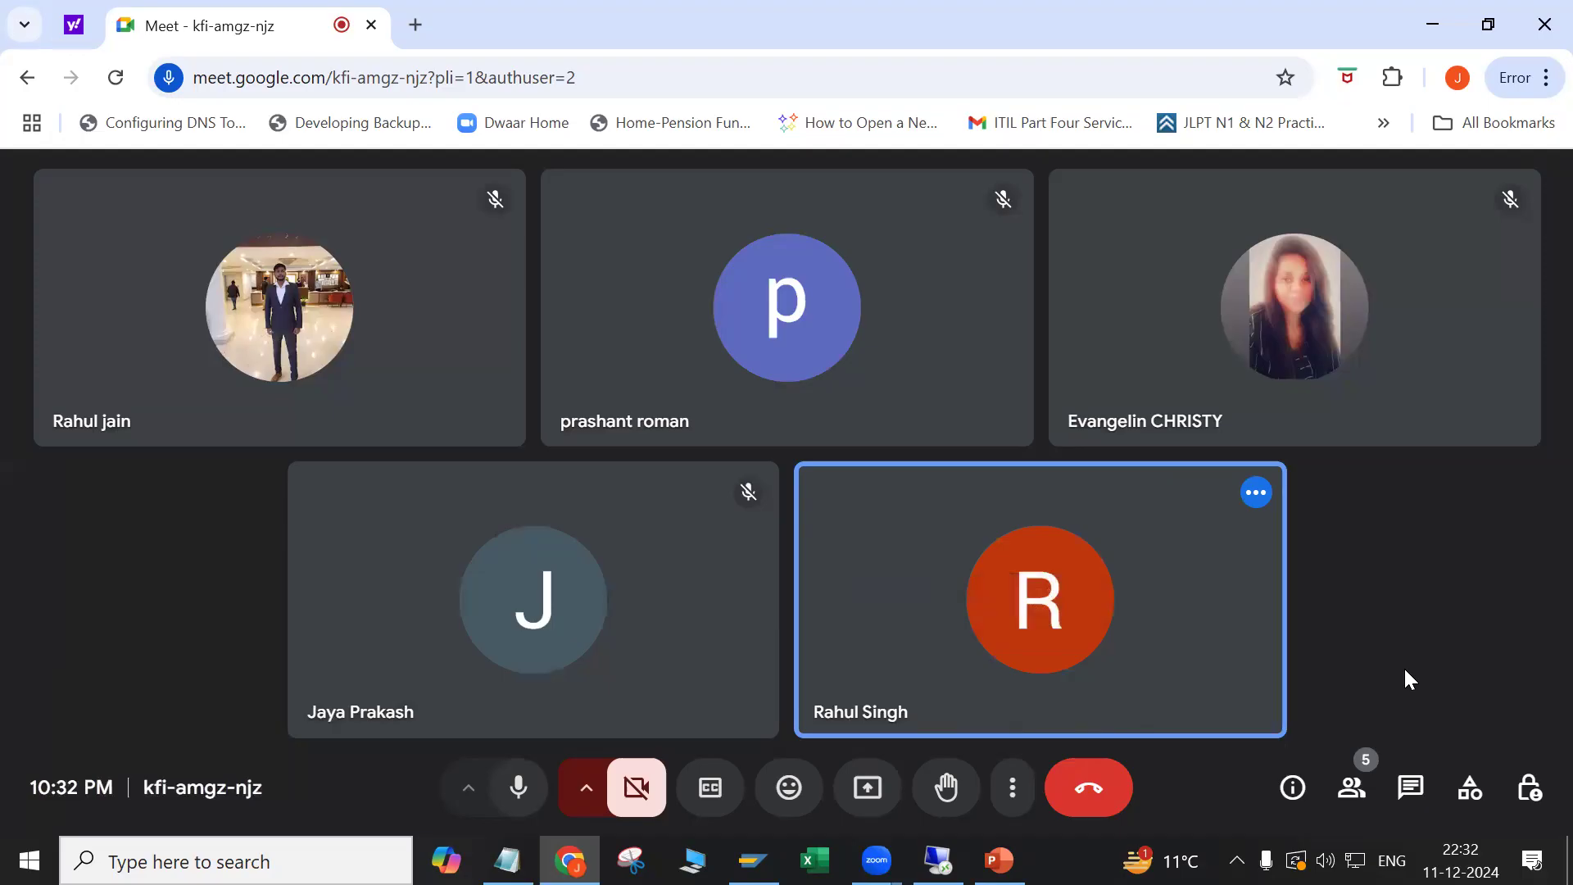
{"action": "left_click", "coordinate": [1460, 871]}
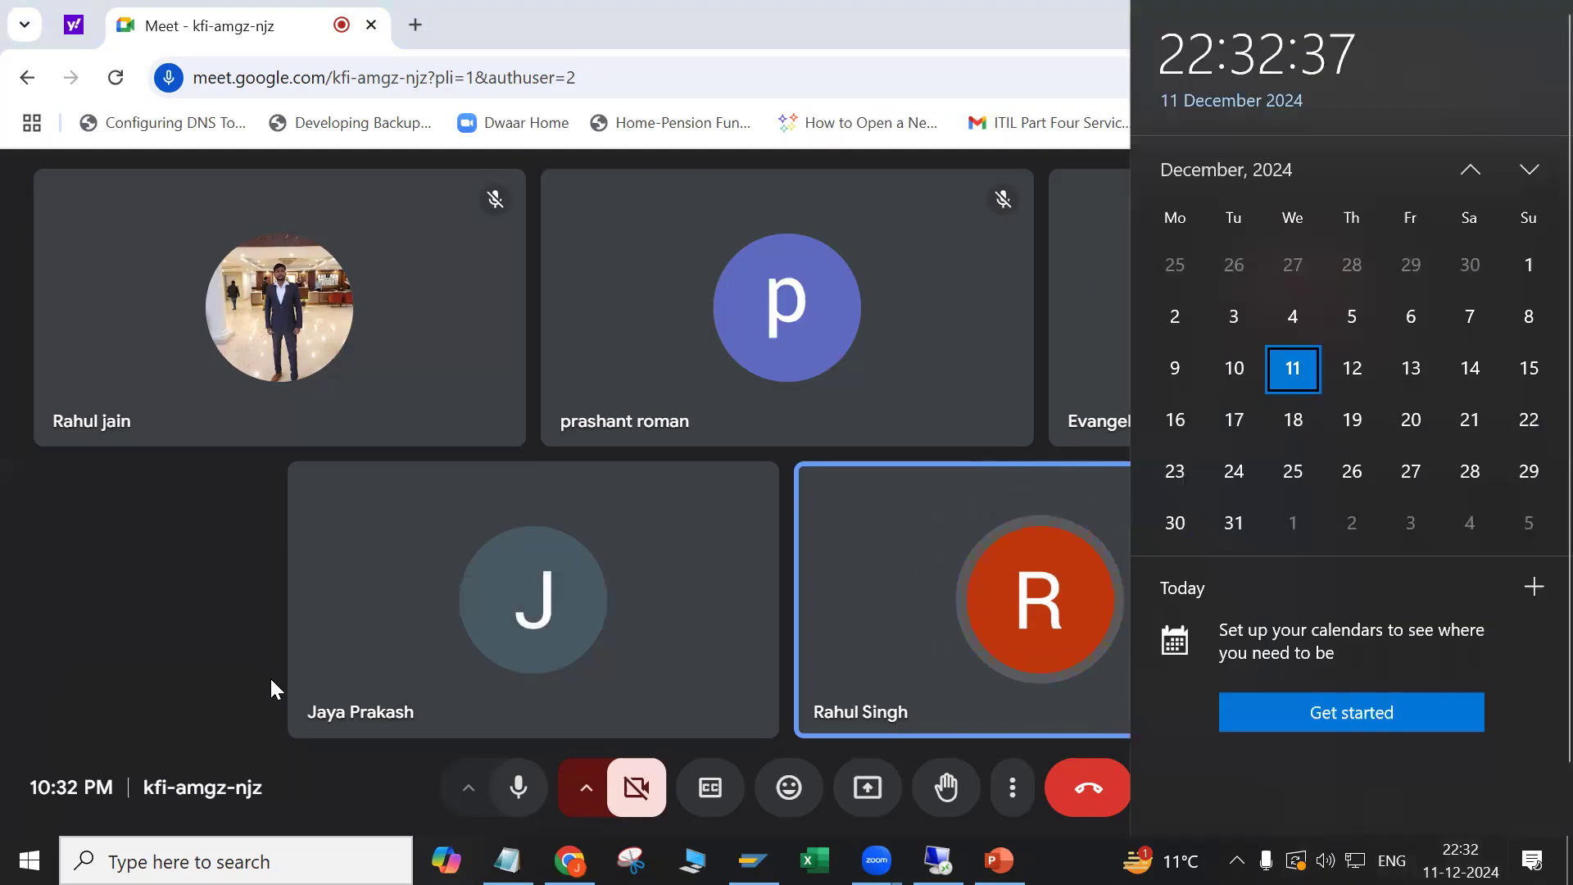
{"action": "left_click", "coordinate": [239, 691]}
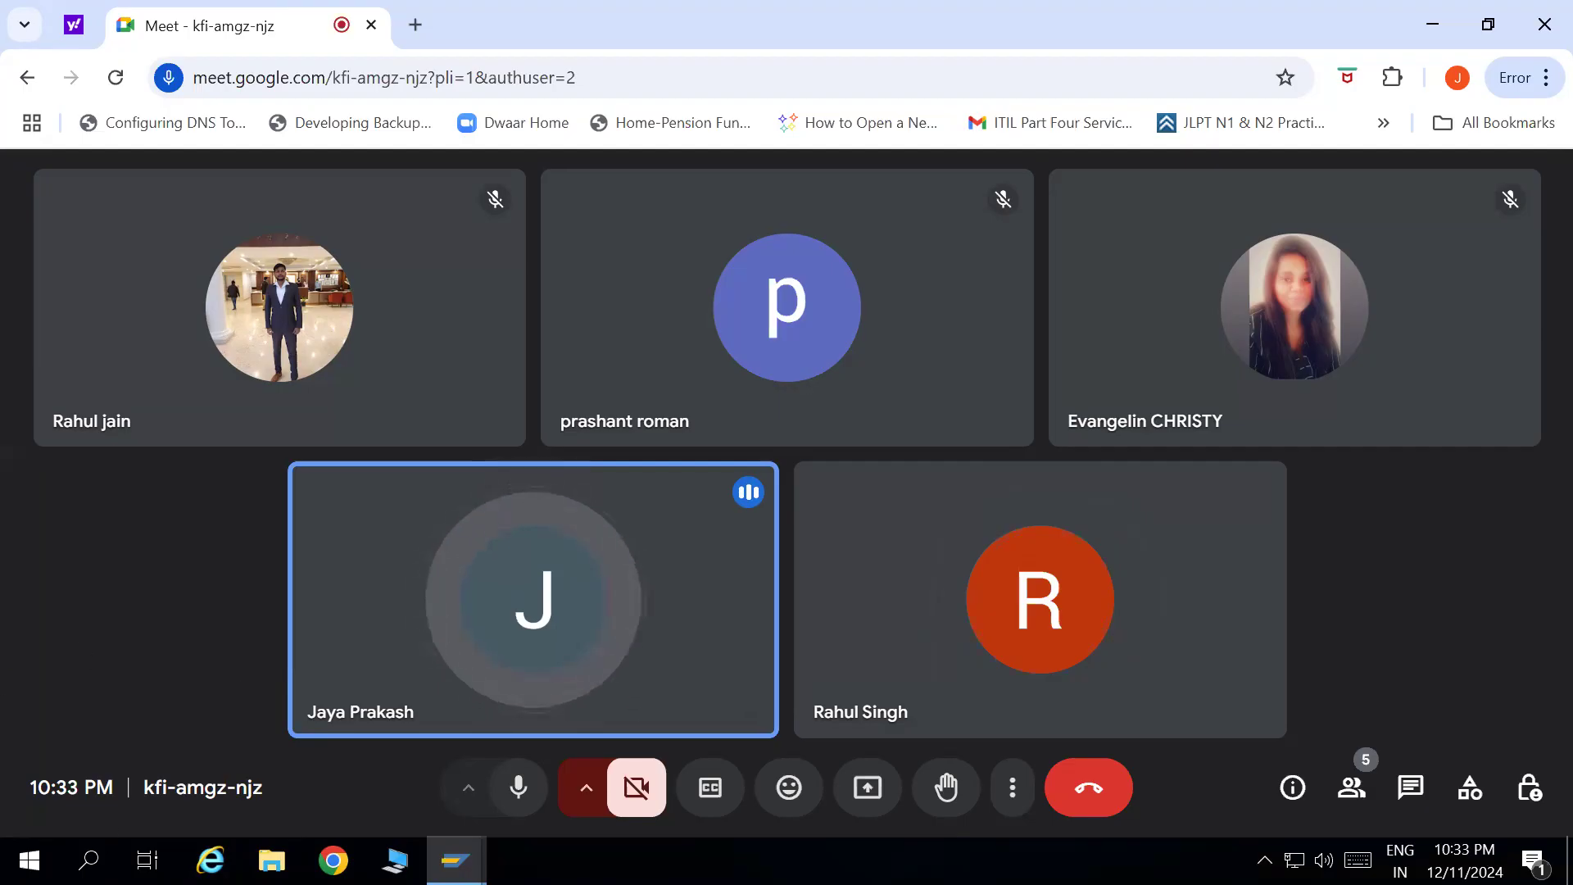
Step: Leave the Google Meet call
{"action": "mouse_move", "coordinate": [281, 412]}
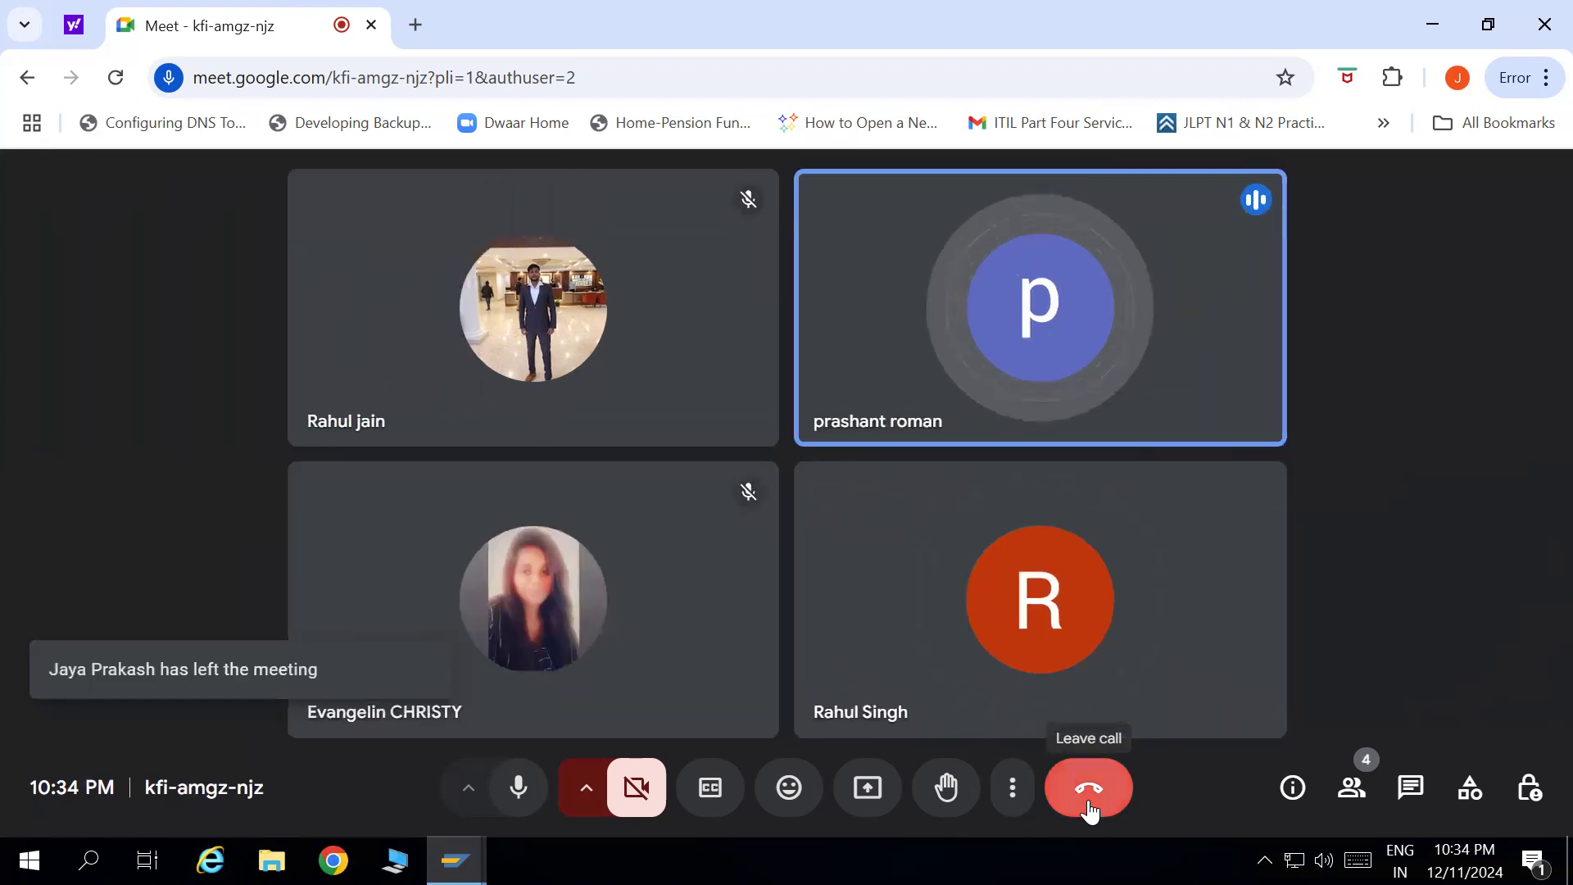
{"action": "left_click", "coordinate": [1088, 807]}
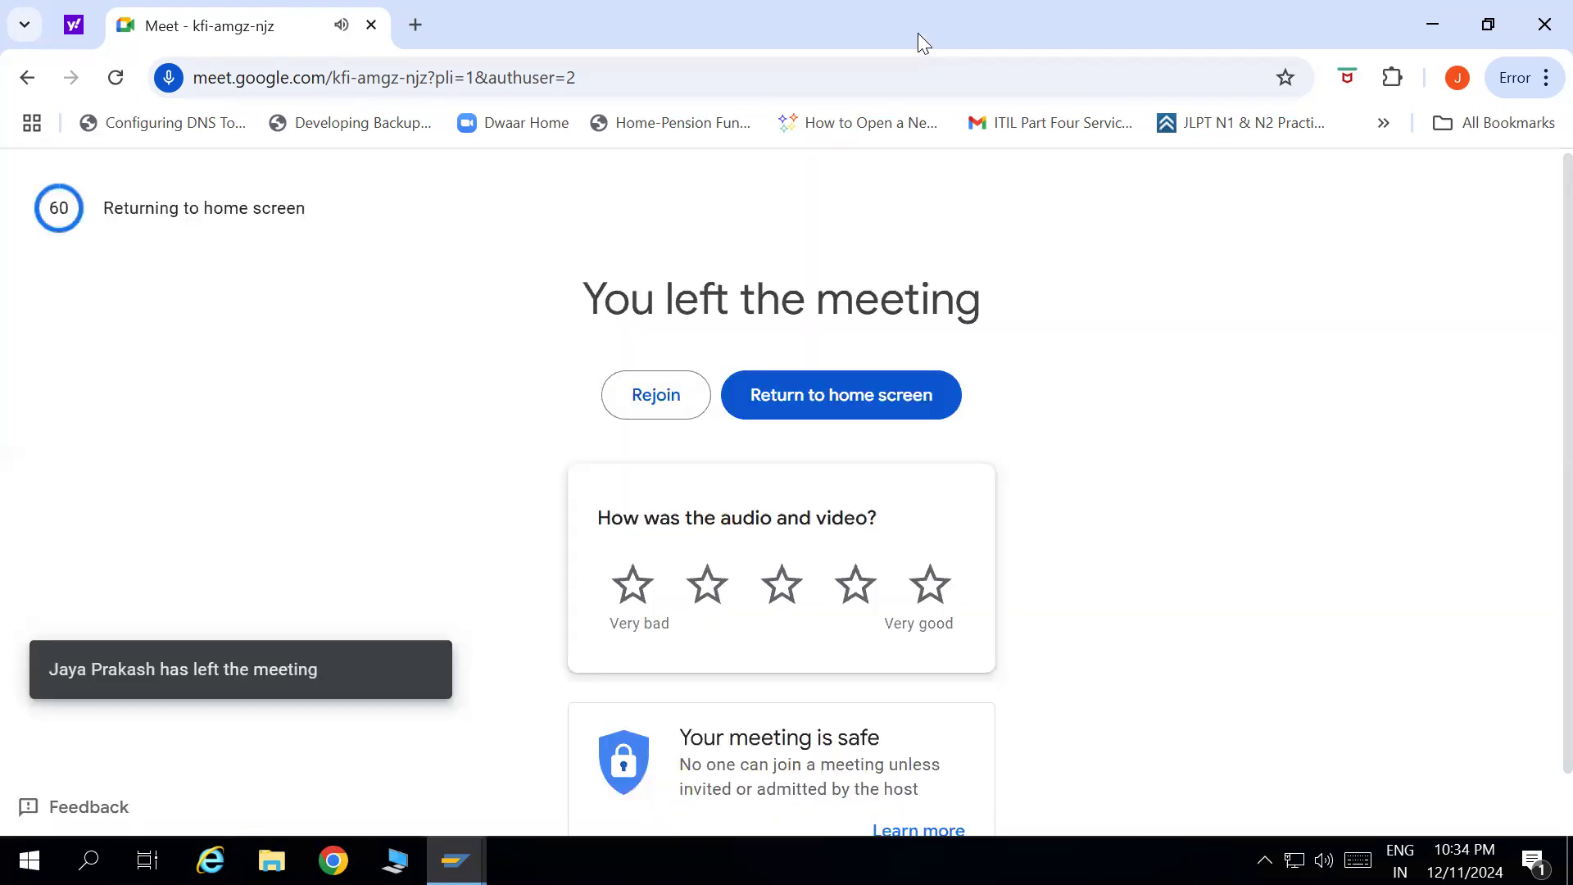